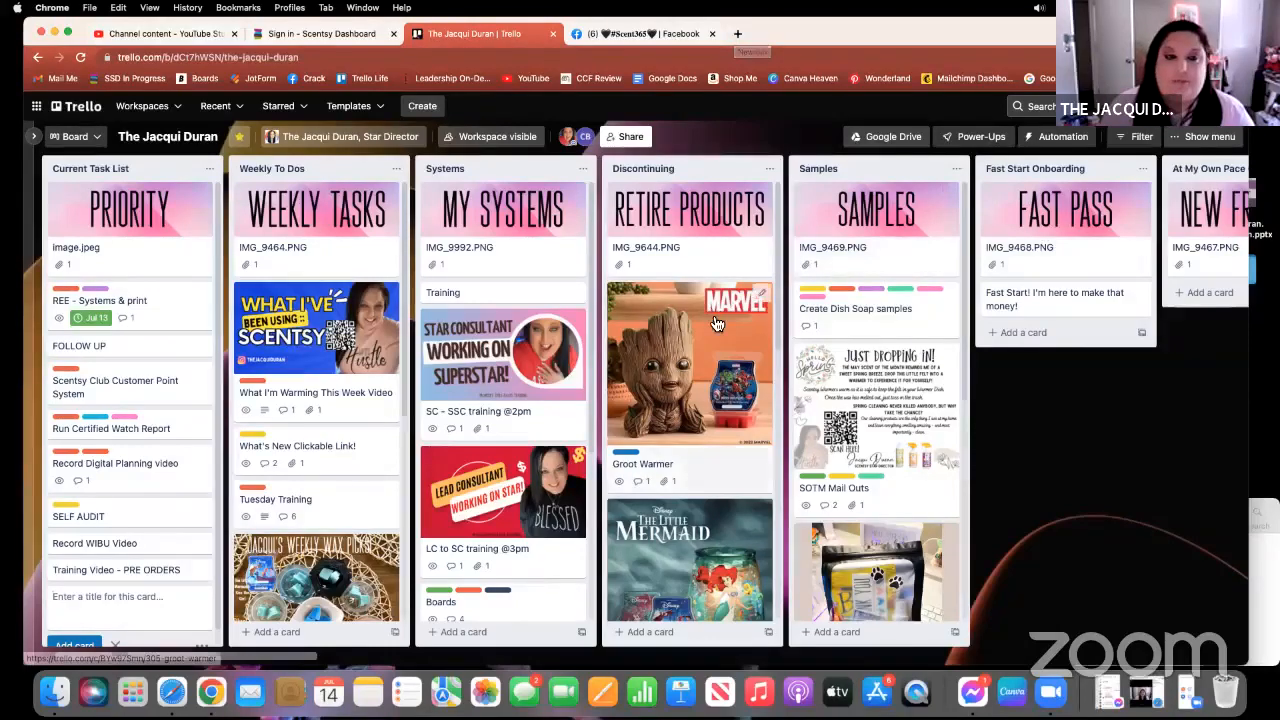
# Look through the board's lists from Current Task List across to the LTOs, Meetings/Collabs and Happy Mail lists.
pyautogui.hscroll(5, 716, 323)
pyautogui.hscroll(4, 716, 323)
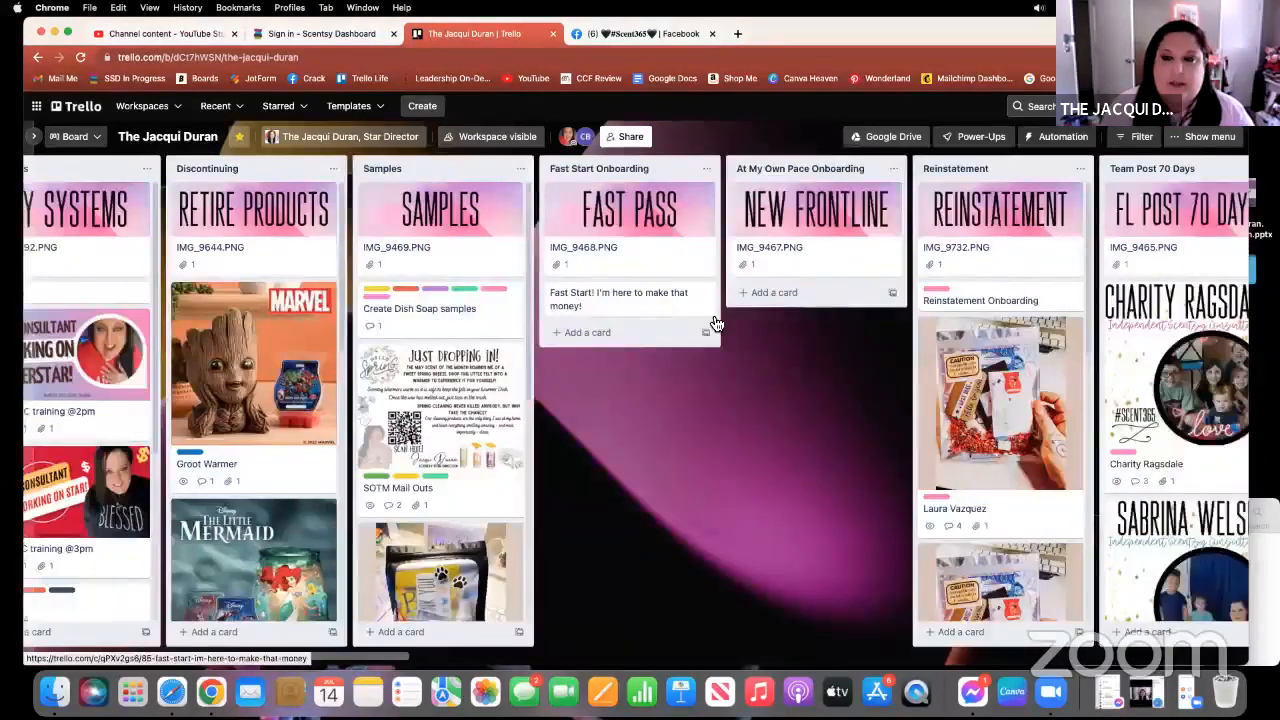
pyautogui.hscroll(12, 716, 323)
pyautogui.hscroll(10, 716, 323)
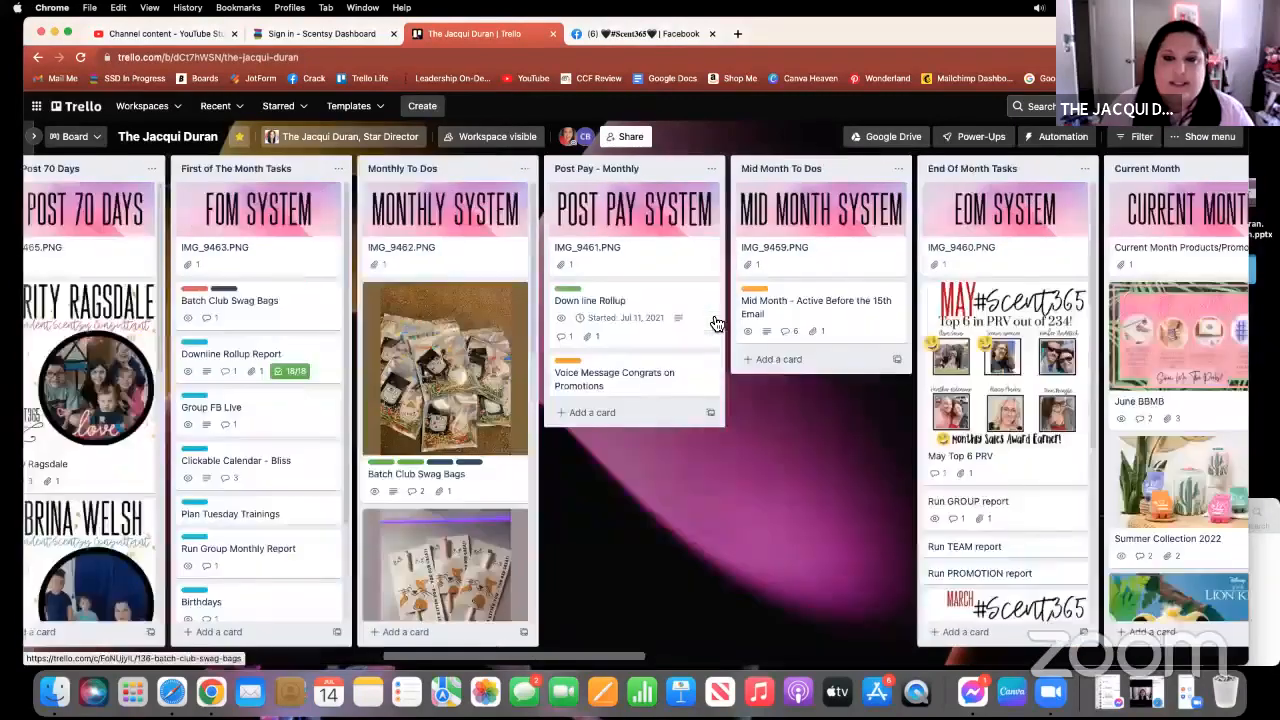
pyautogui.hscroll(9, 712, 318)
pyautogui.hscroll(17, 712, 318)
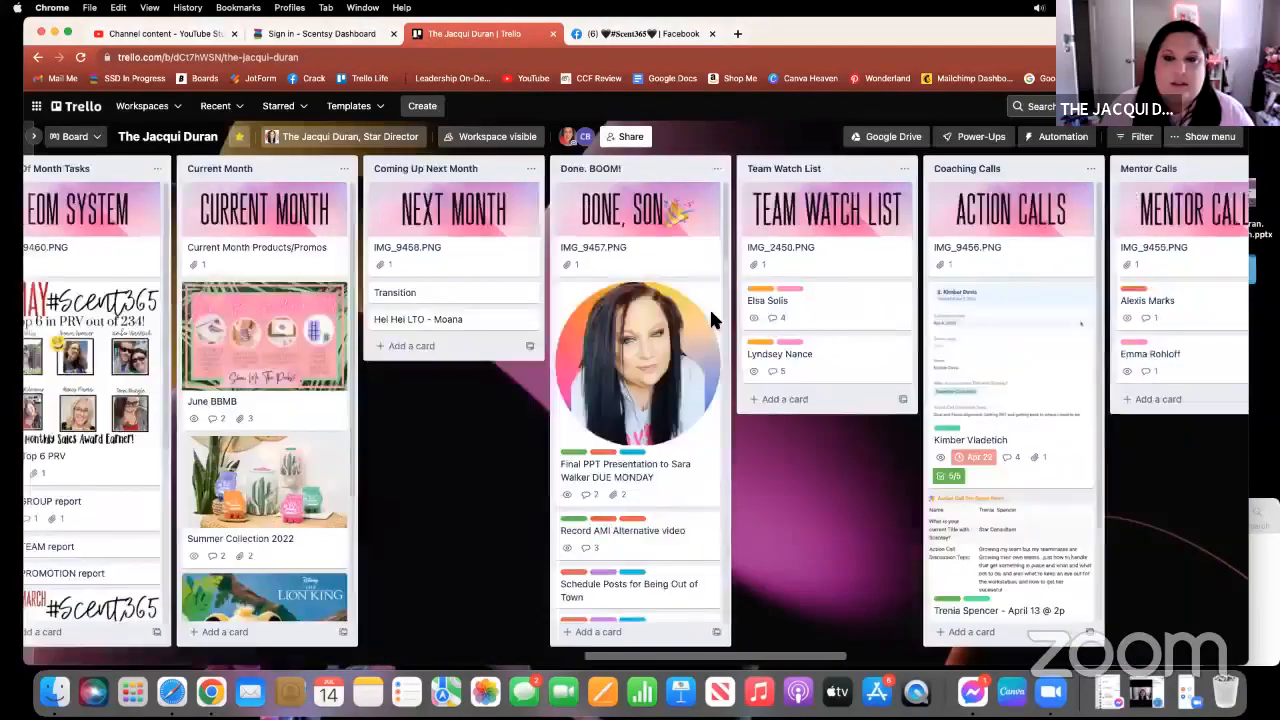
pyautogui.hscroll(11, 716, 323)
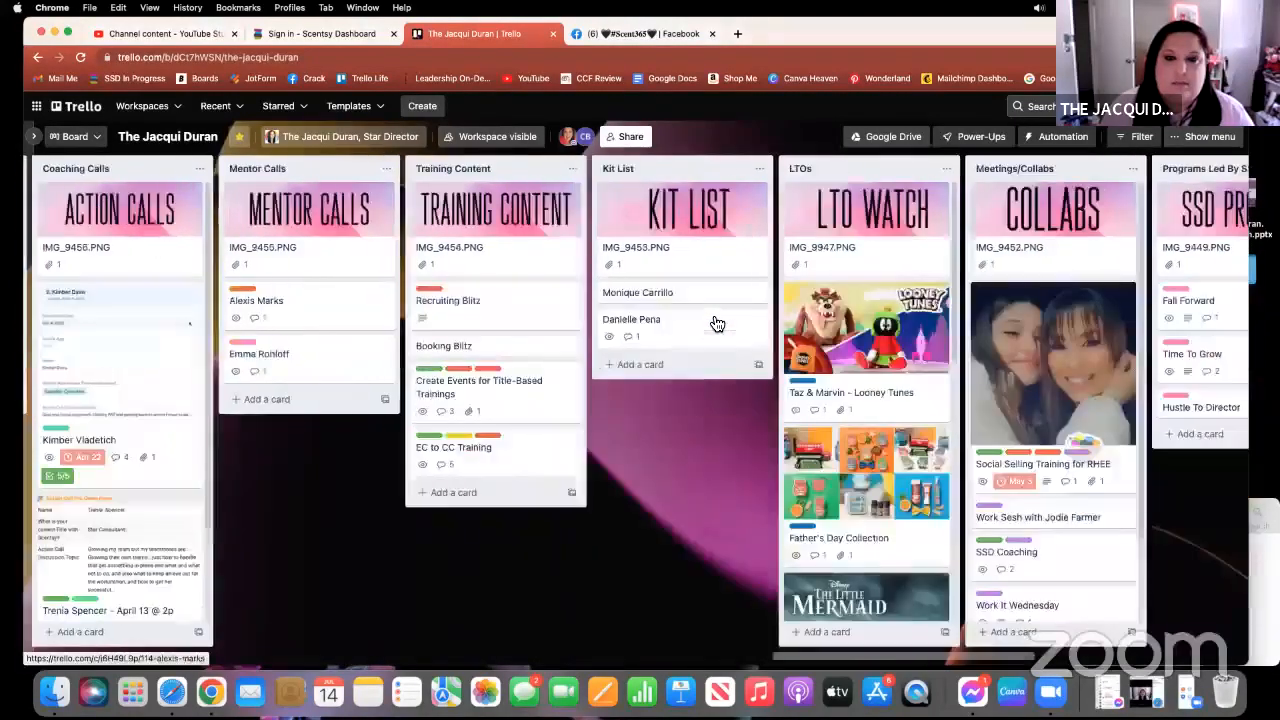
pyautogui.hscroll(6, 716, 323)
pyautogui.hscroll(5, 716, 323)
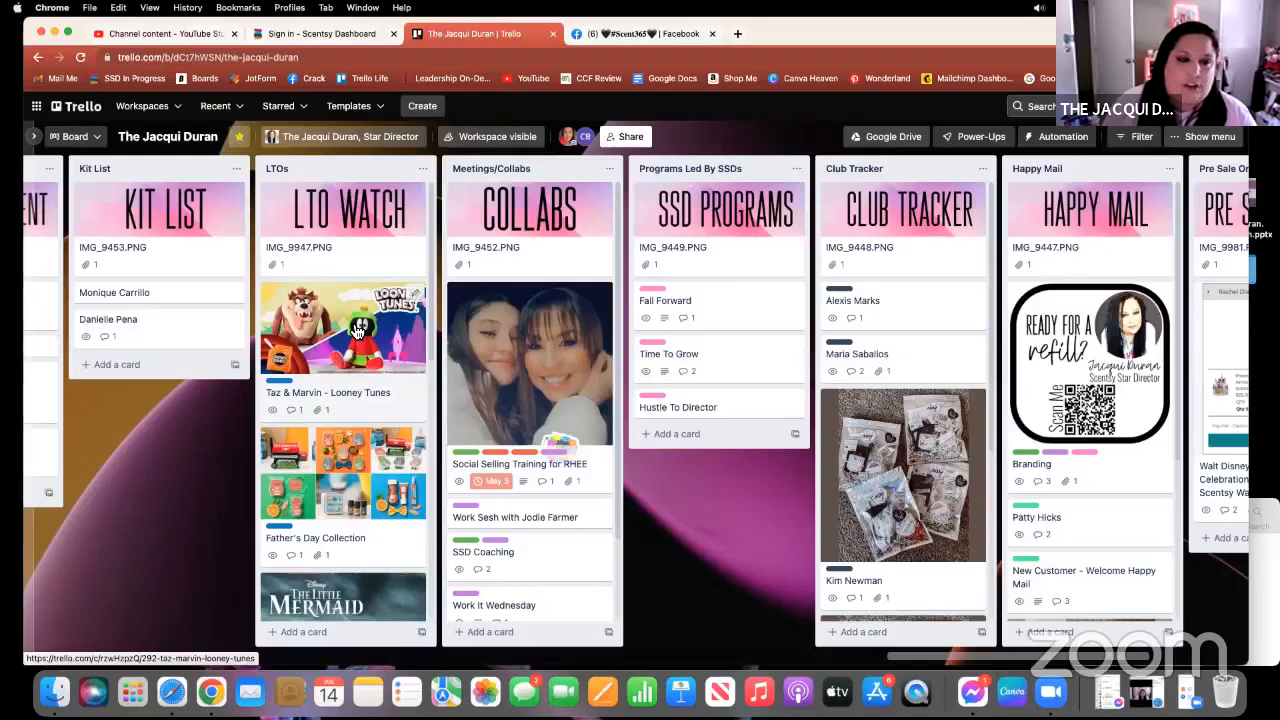
# Open the Taz & Marvin - Looney Tunes card in the LTOs list, read its attachment and comment, and close it.
pyautogui.click(358, 330)
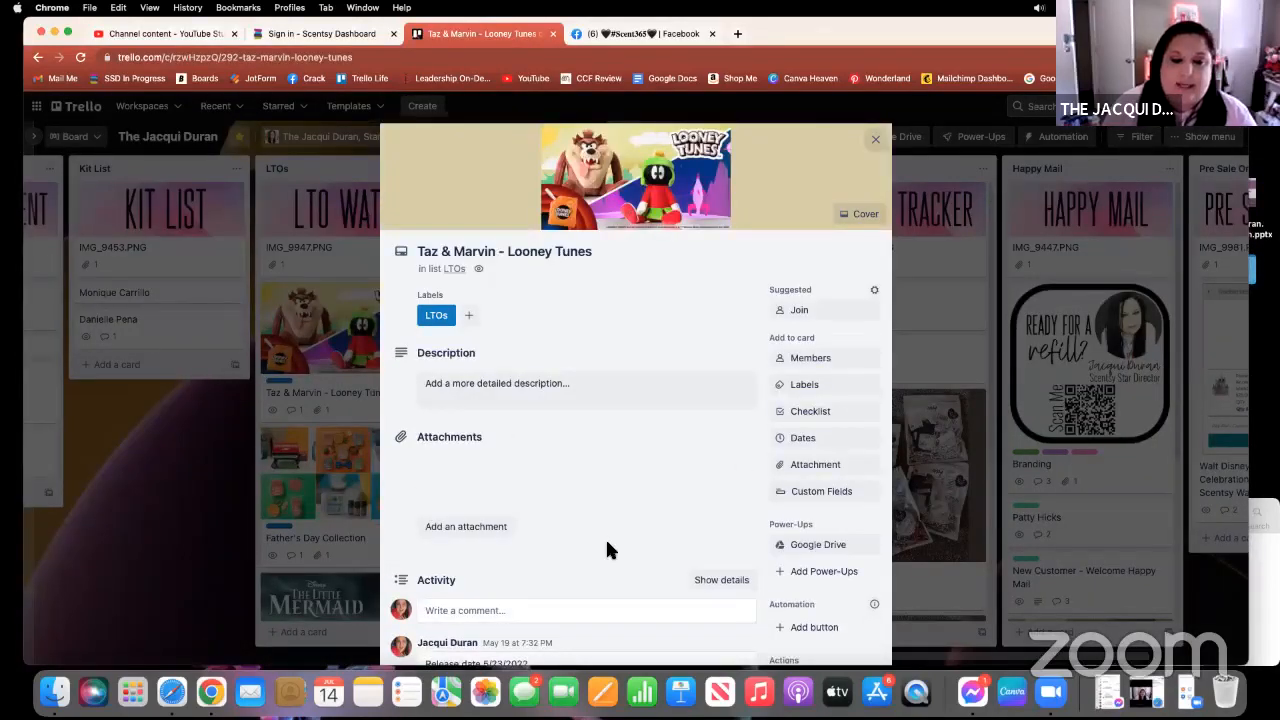
pyautogui.scroll(-2, 600, 545)
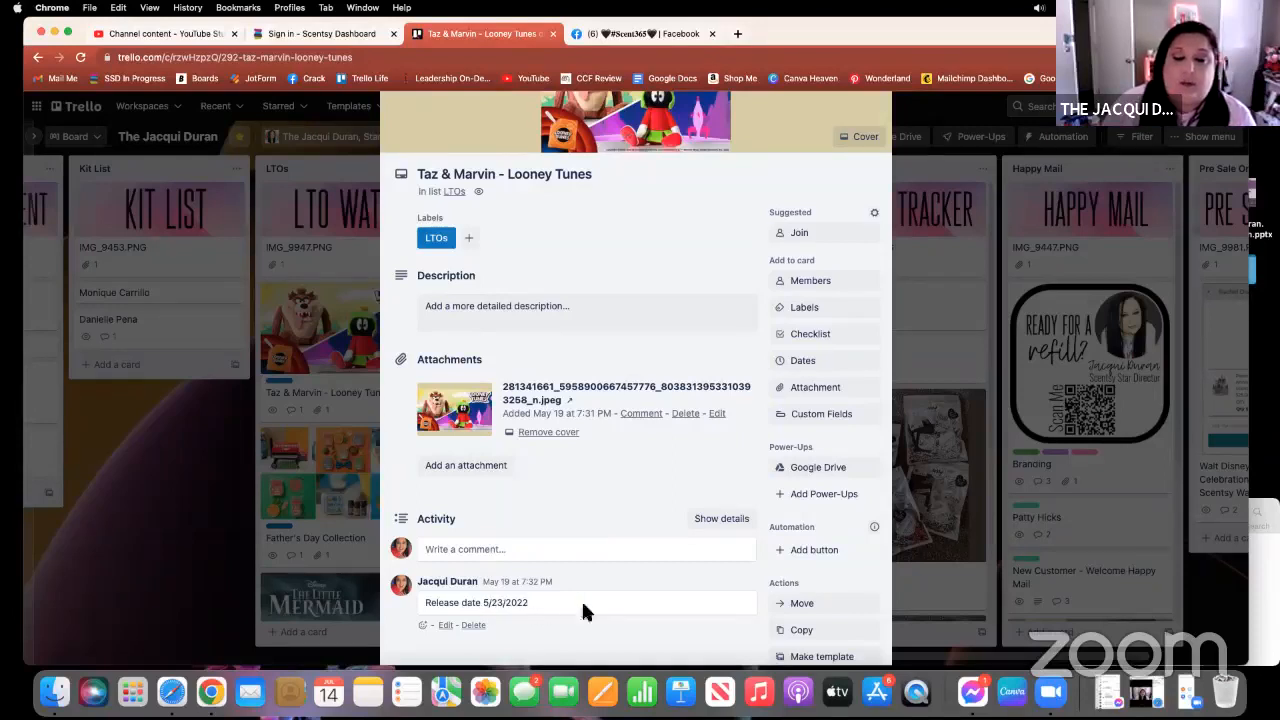
pyautogui.scroll(2, 843, 201)
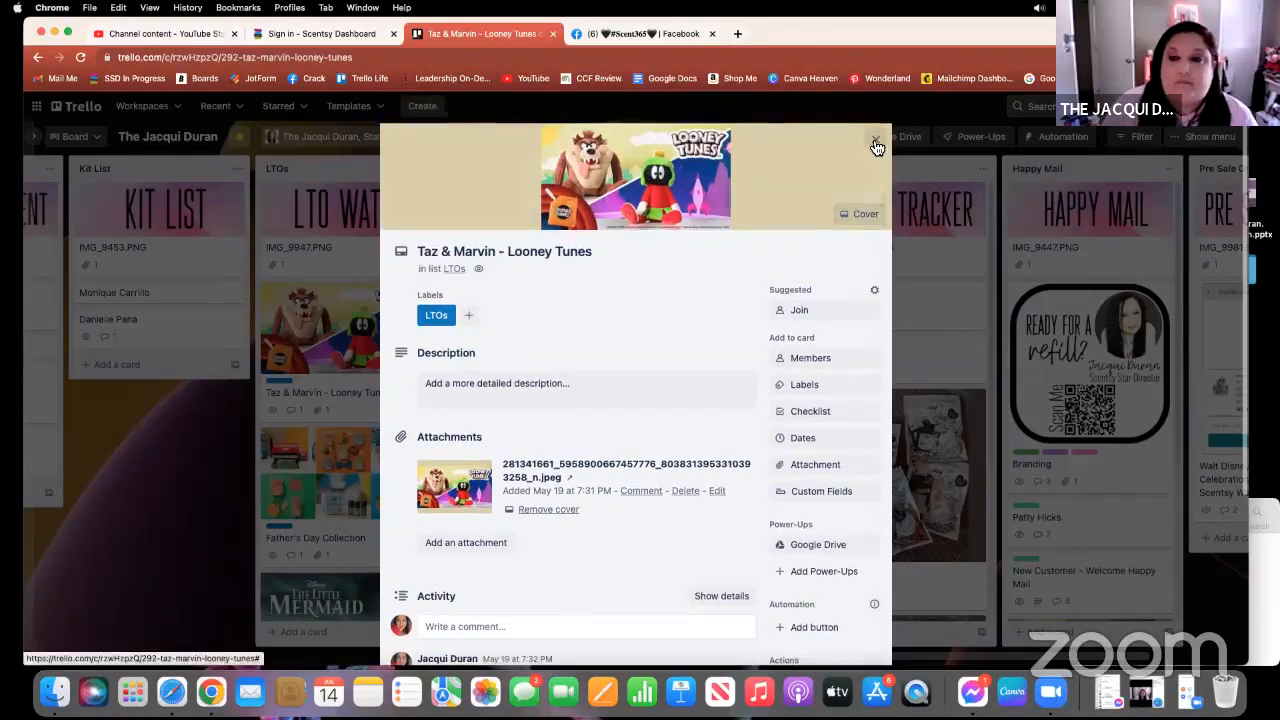
pyautogui.click(876, 145)
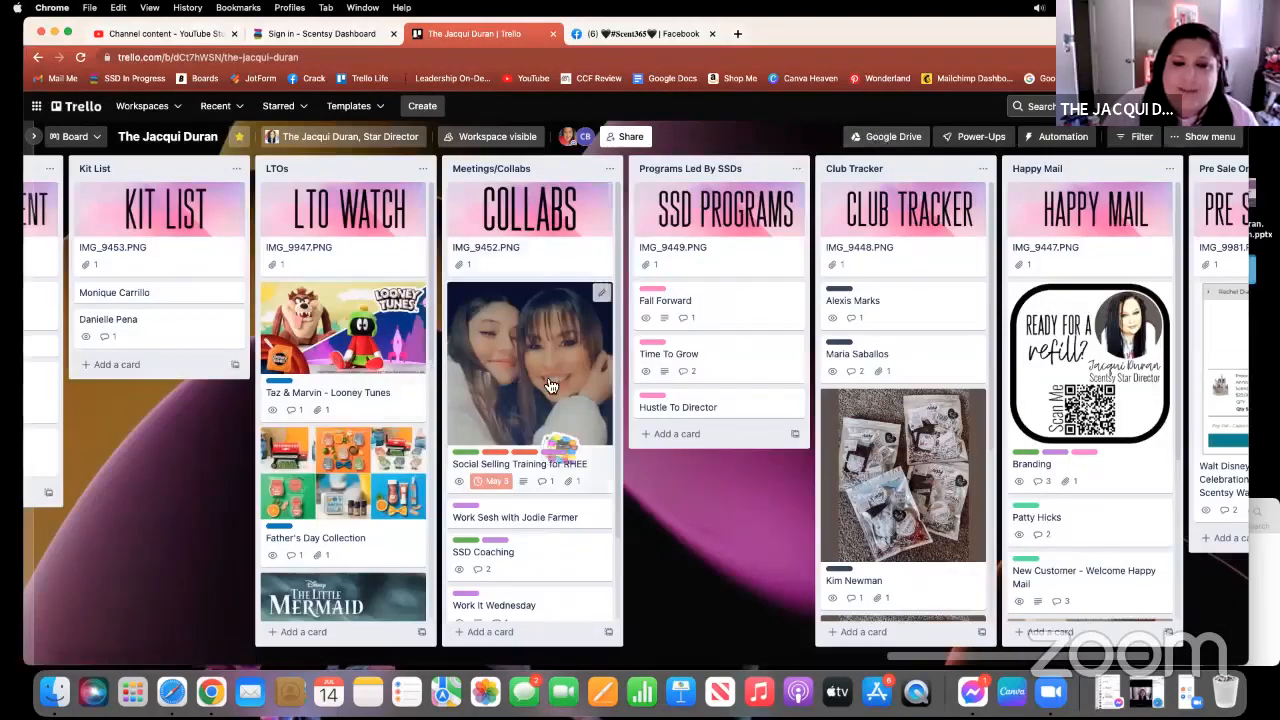
# View the board's last list, Pre Sale Orders, and return to the LTOs list.
pyautogui.hscroll(5, 818, 383)
pyautogui.hscroll(3, 818, 383)
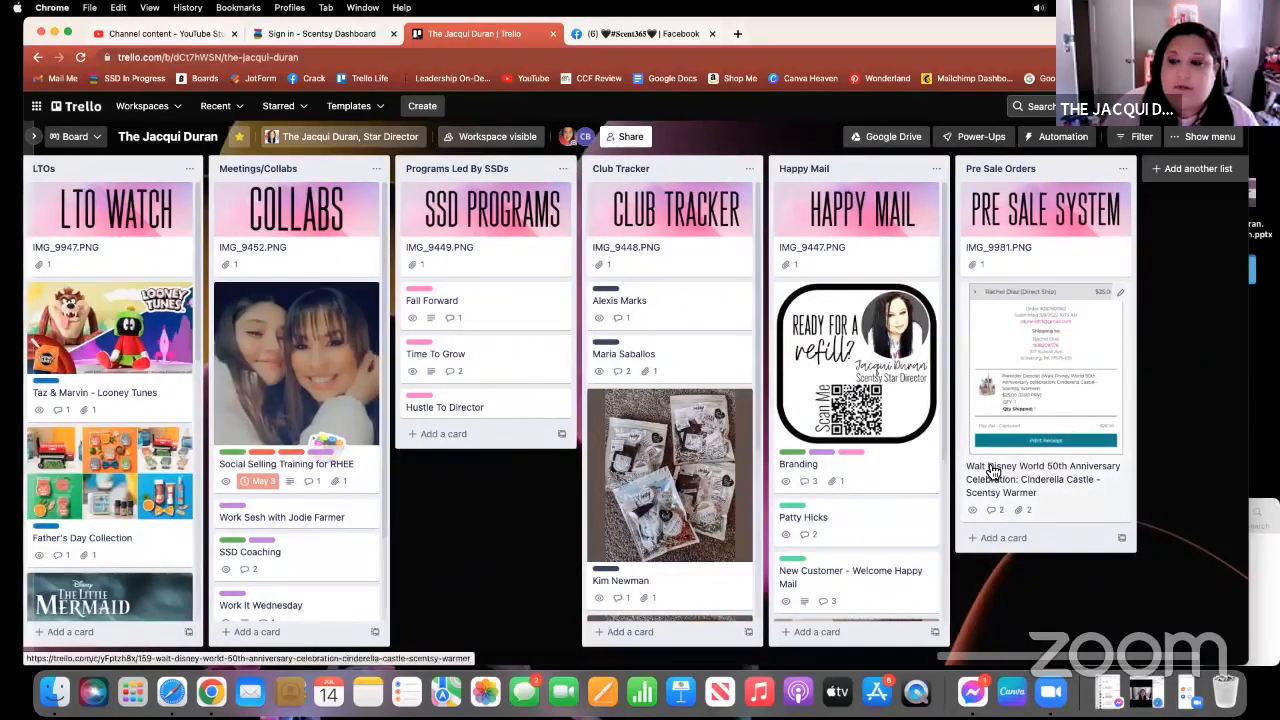
pyautogui.hscroll(-10, 655, 470)
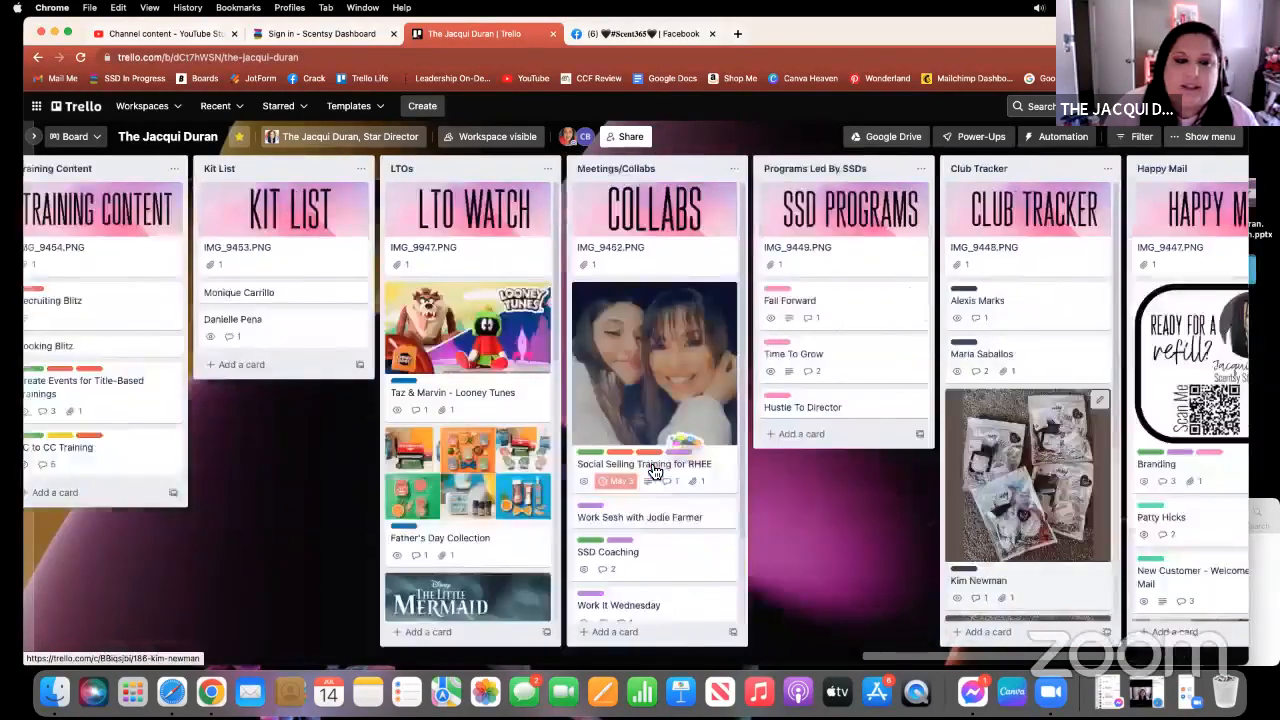
pyautogui.hscroll(1, 655, 470)
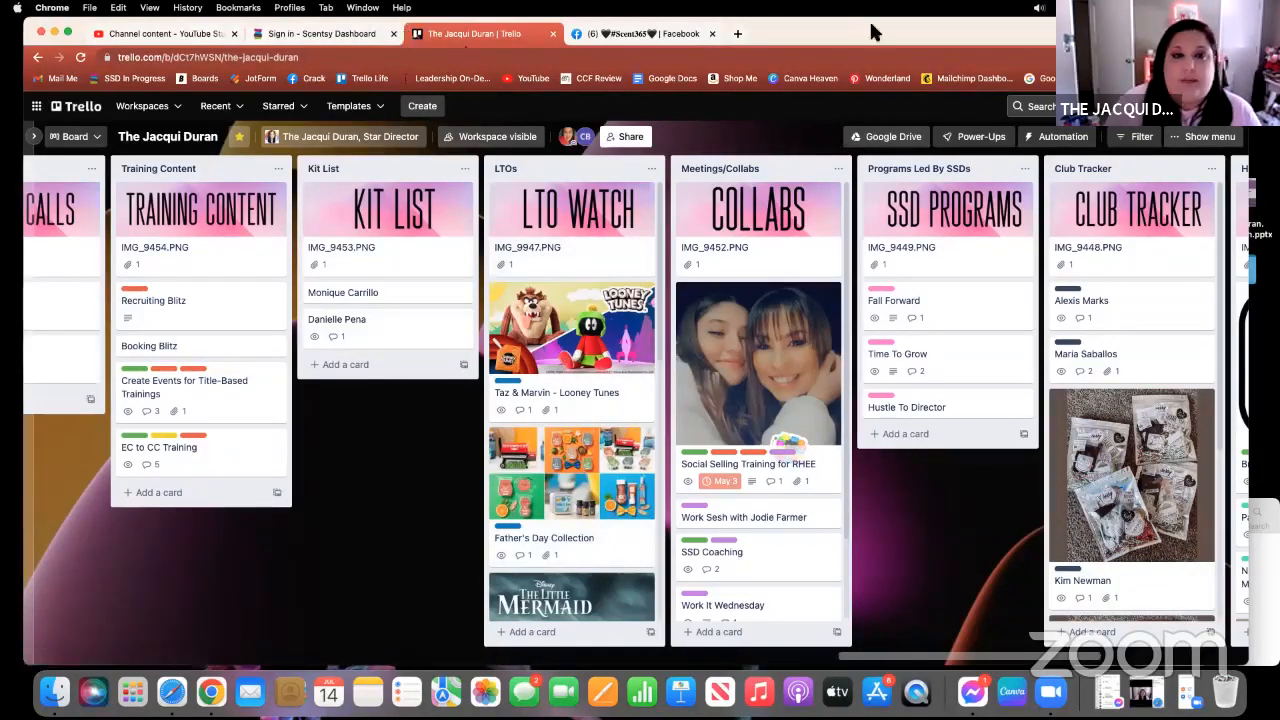
# Open the bookmarked JotForm forms page in a new browser tab and view which other sections it offers.
pyautogui.click(736, 35)
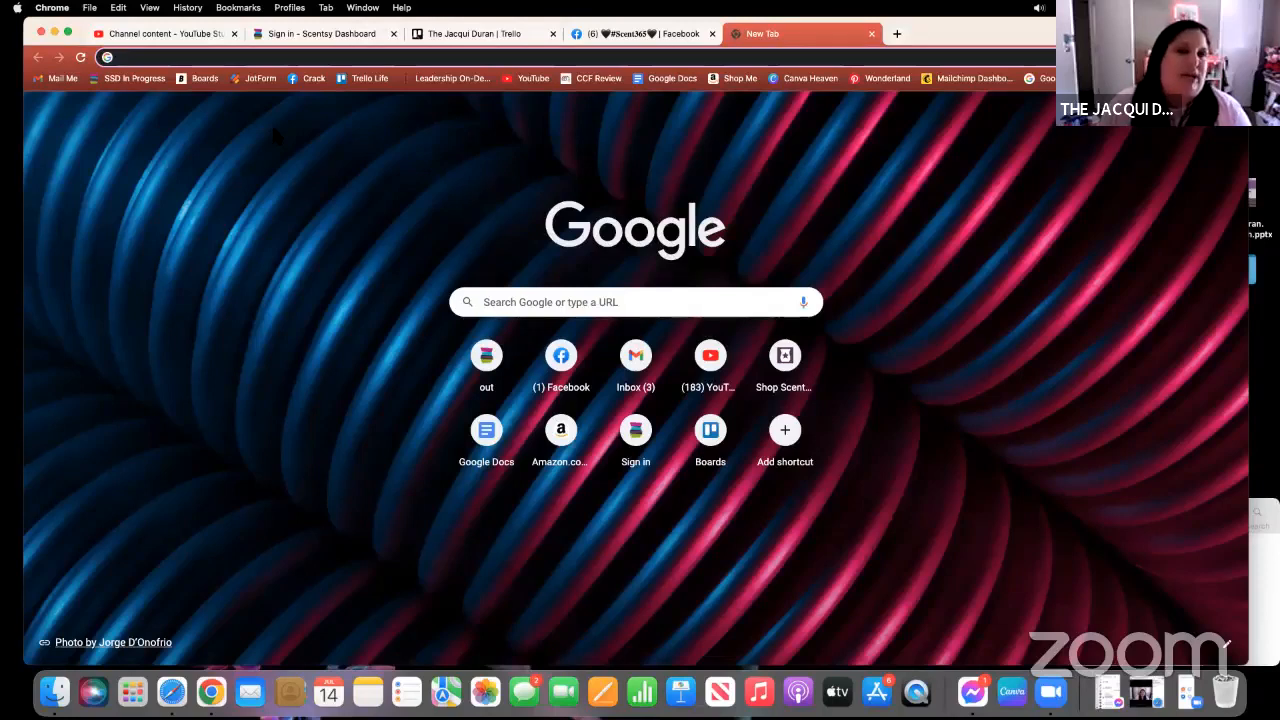
pyautogui.click(262, 79)
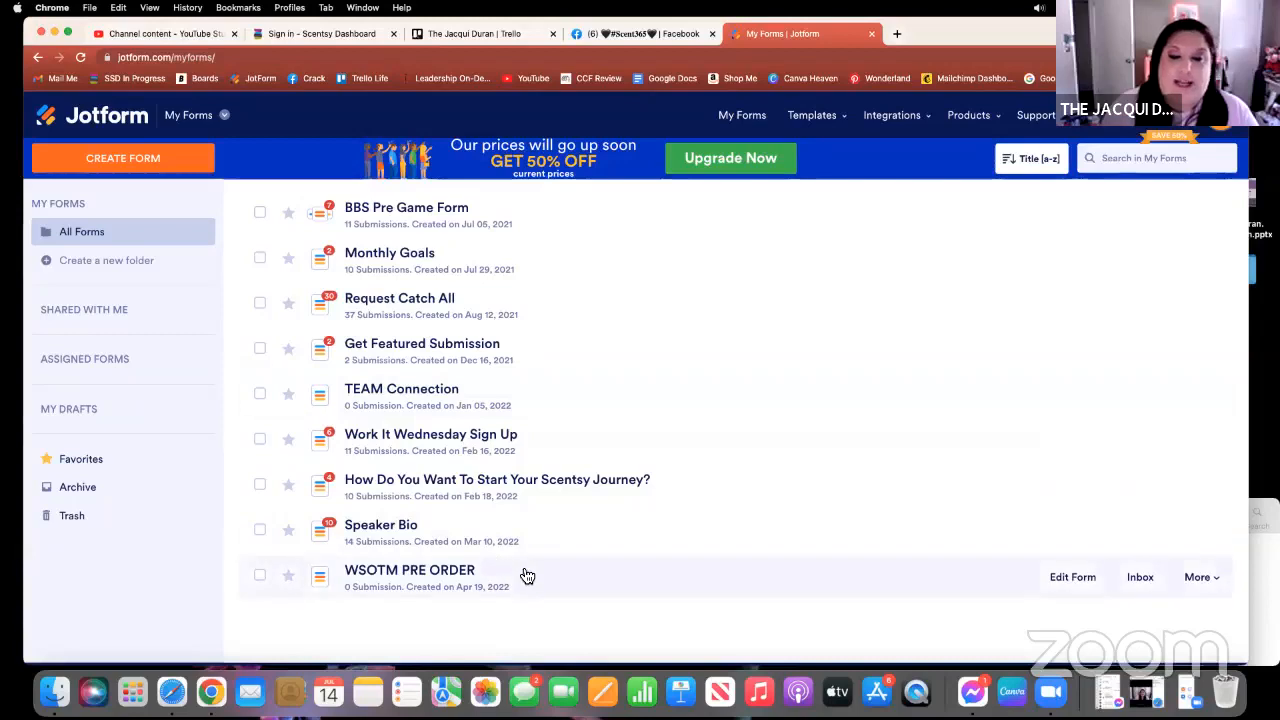
pyautogui.click(226, 117)
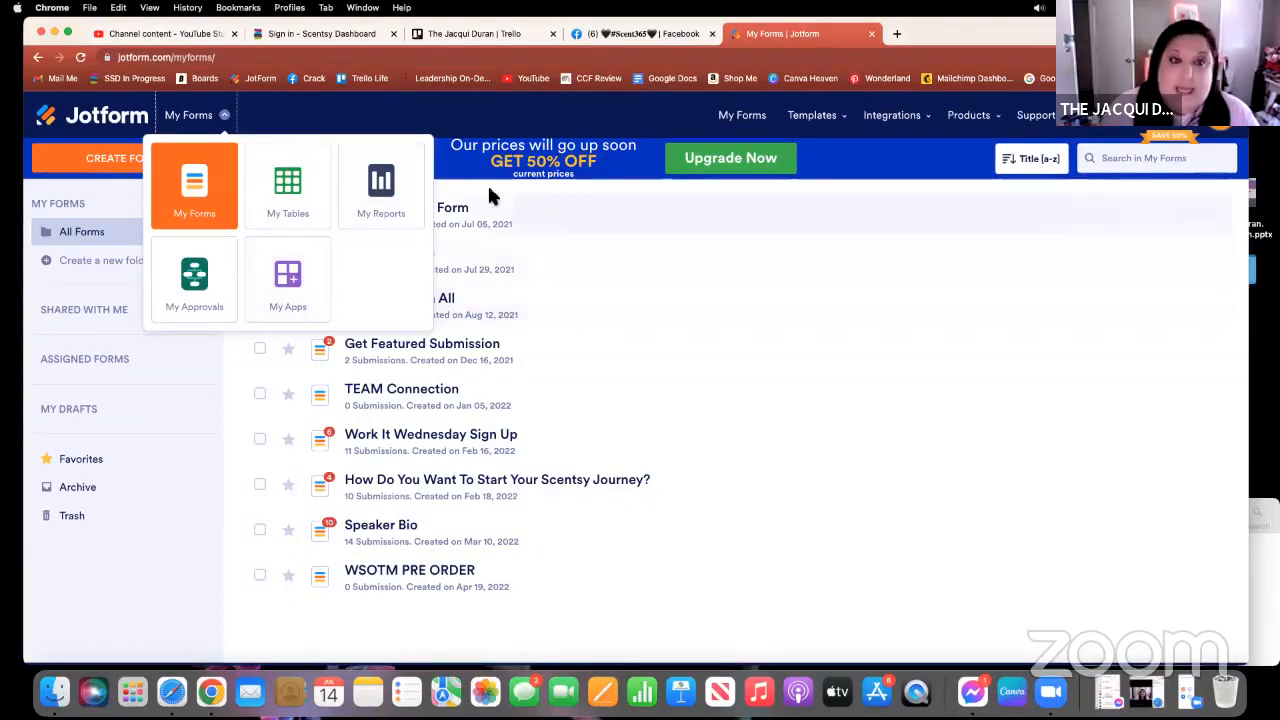
pyautogui.click(228, 492)
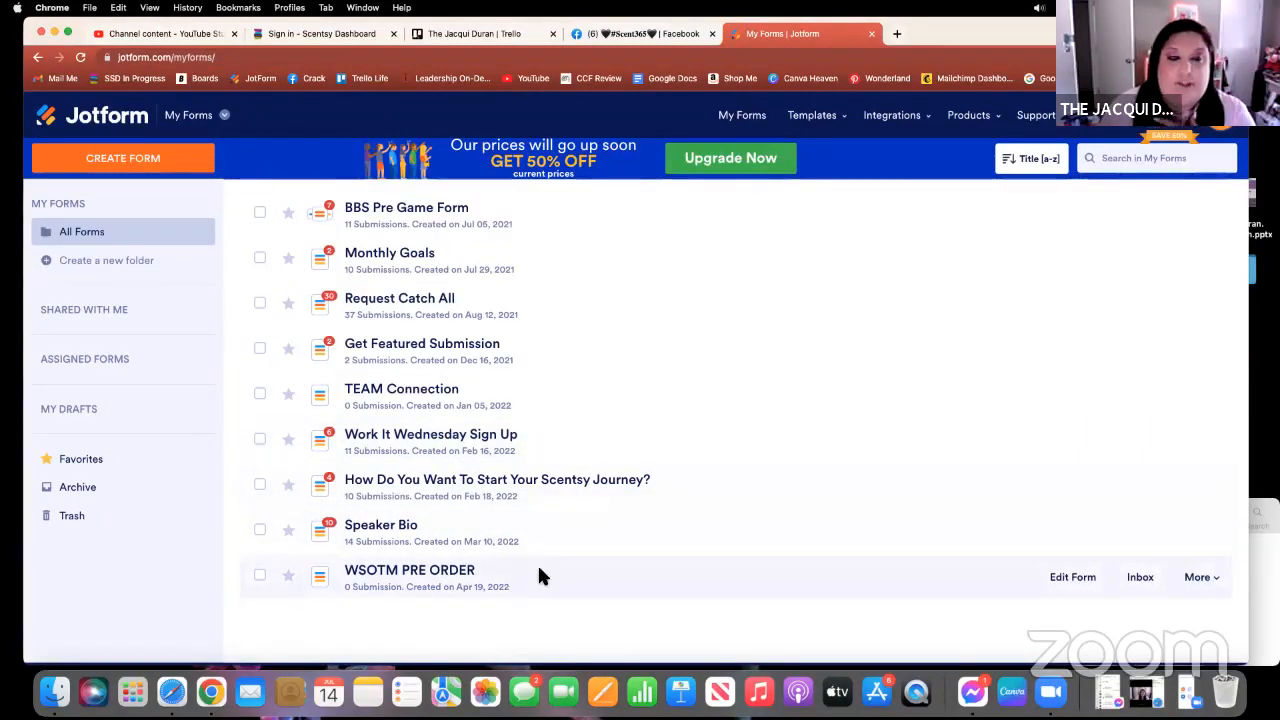
# Review the additional actions available for the WSOTM PRE ORDER form and clear the form's selection.
pyautogui.scroll(-3, 538, 575)
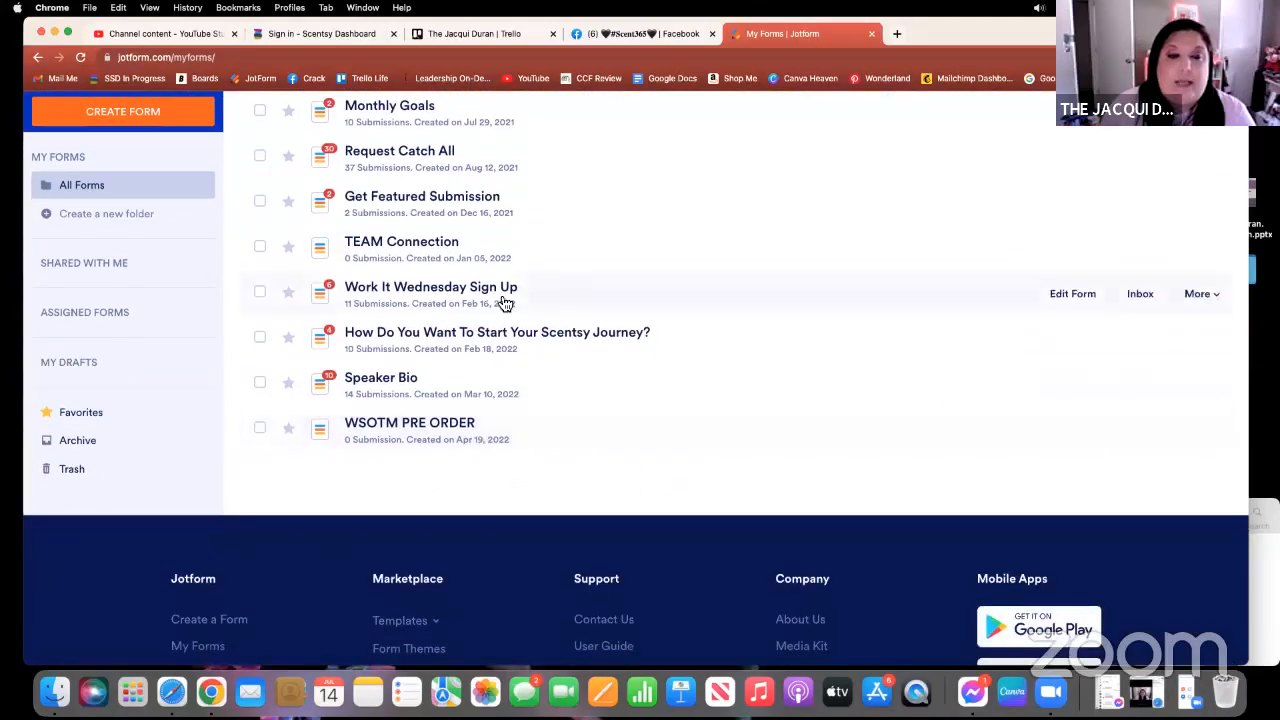
pyautogui.scroll(3, 505, 303)
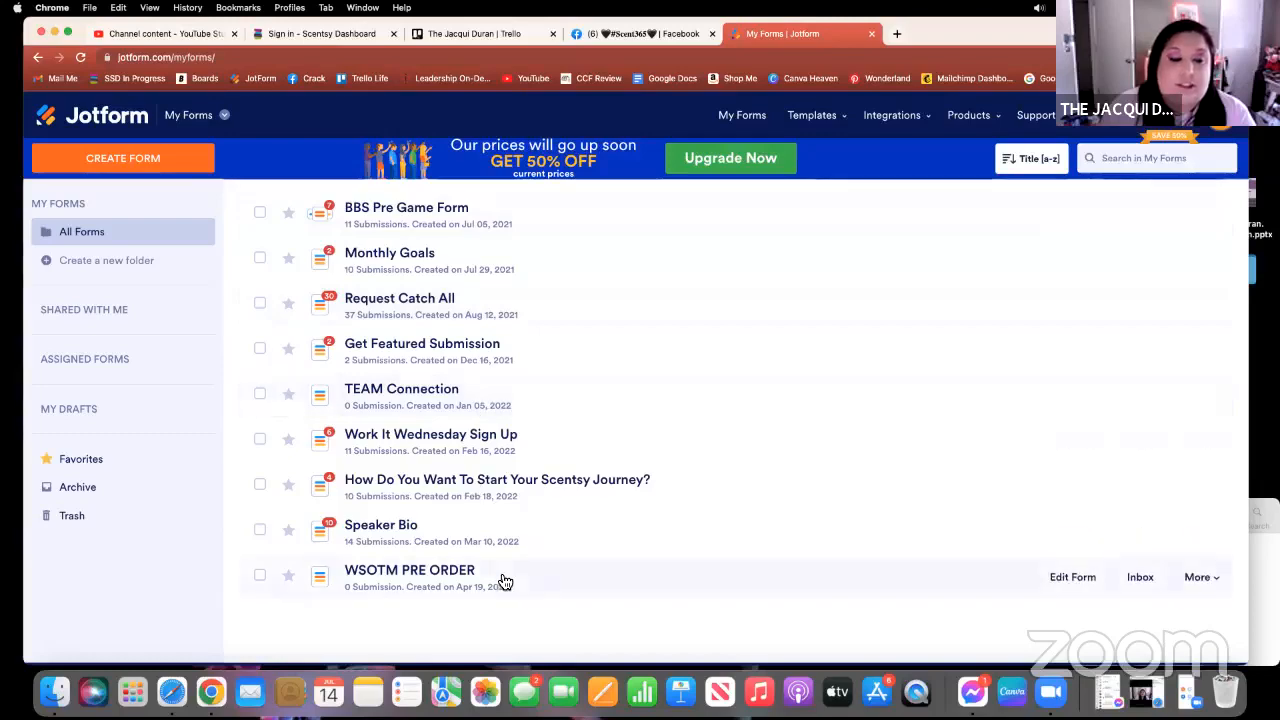
pyautogui.scroll(-5, 500, 570)
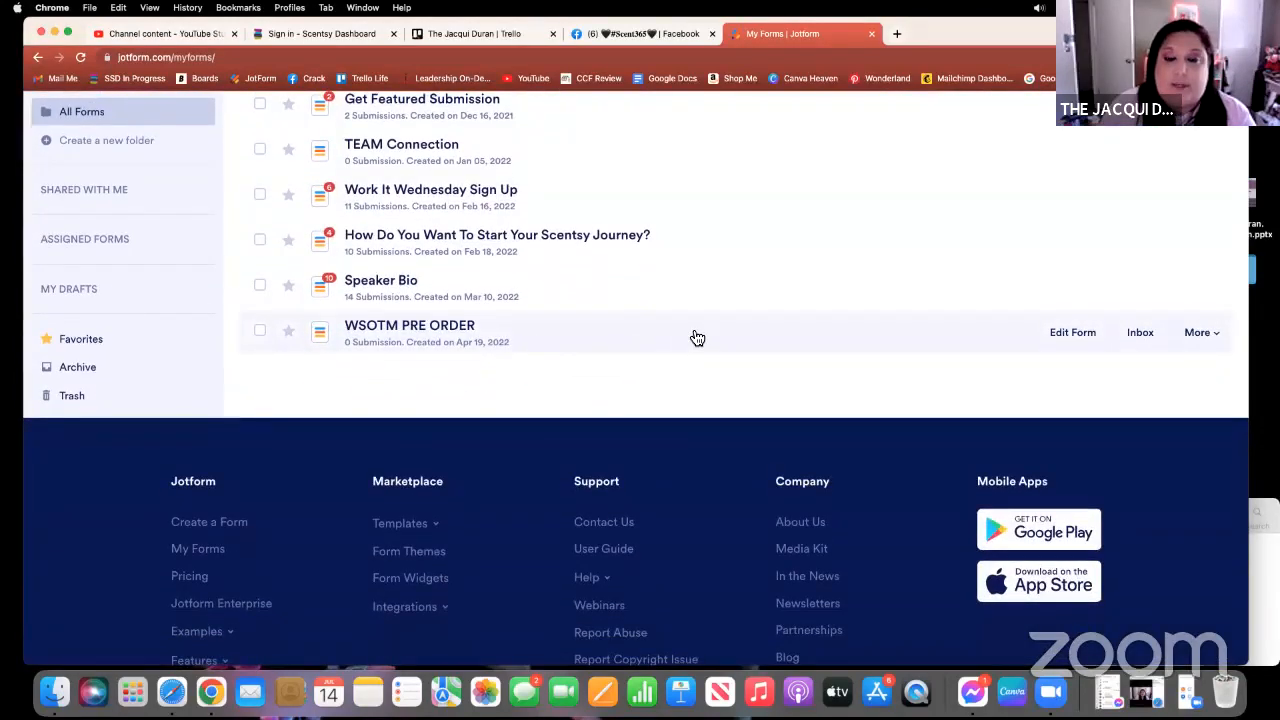
pyautogui.click(1218, 341)
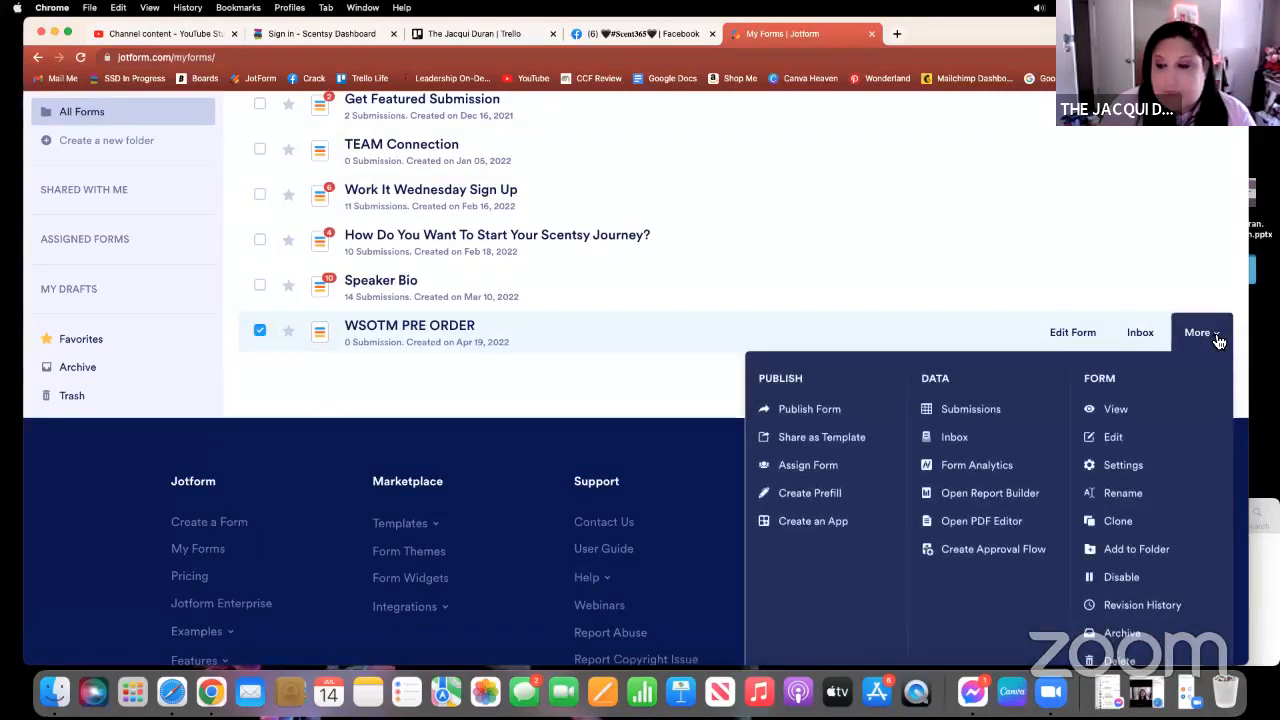
pyautogui.scroll(-1, 1217, 341)
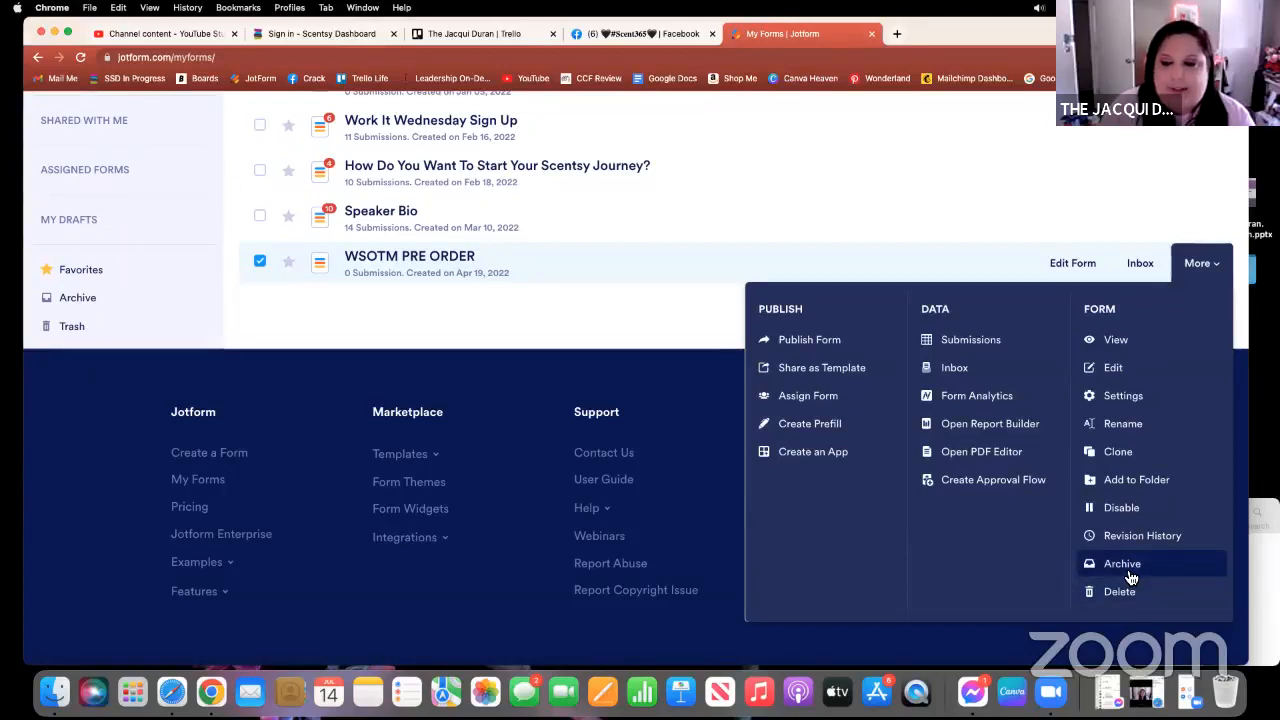
pyautogui.click(610, 307)
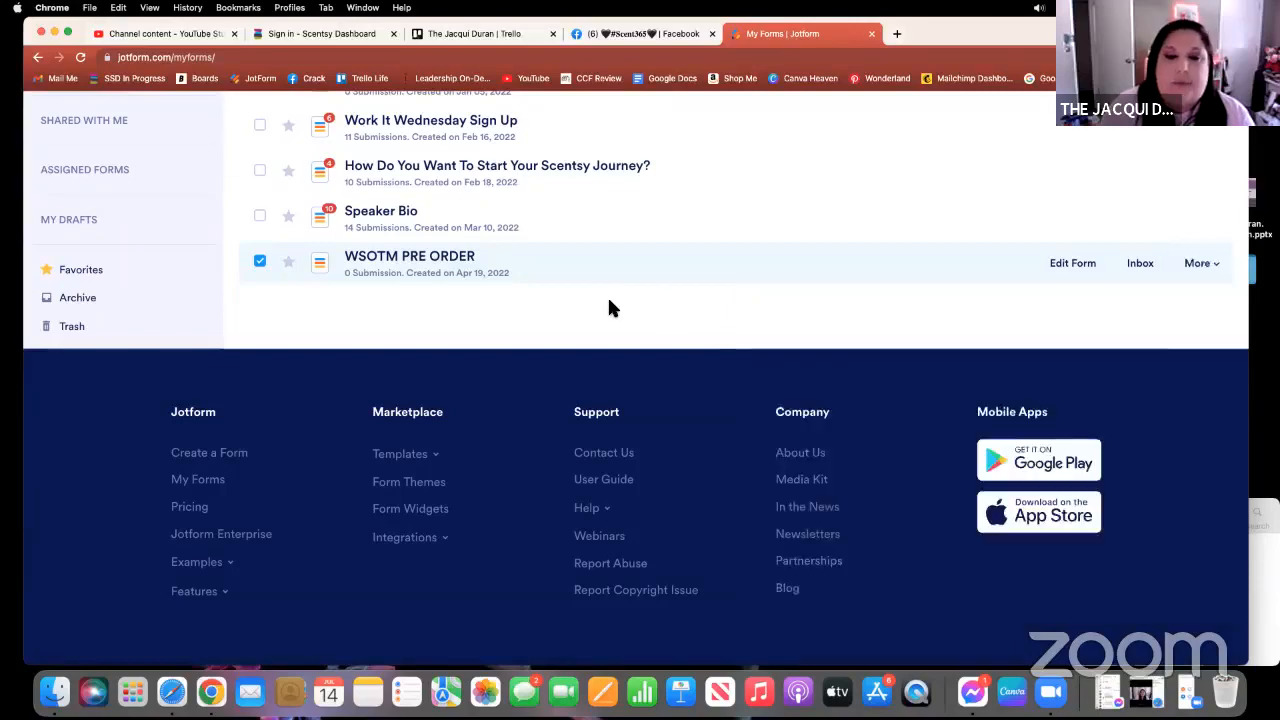
pyautogui.click(260, 261)
pyautogui.scroll(5, 565, 267)
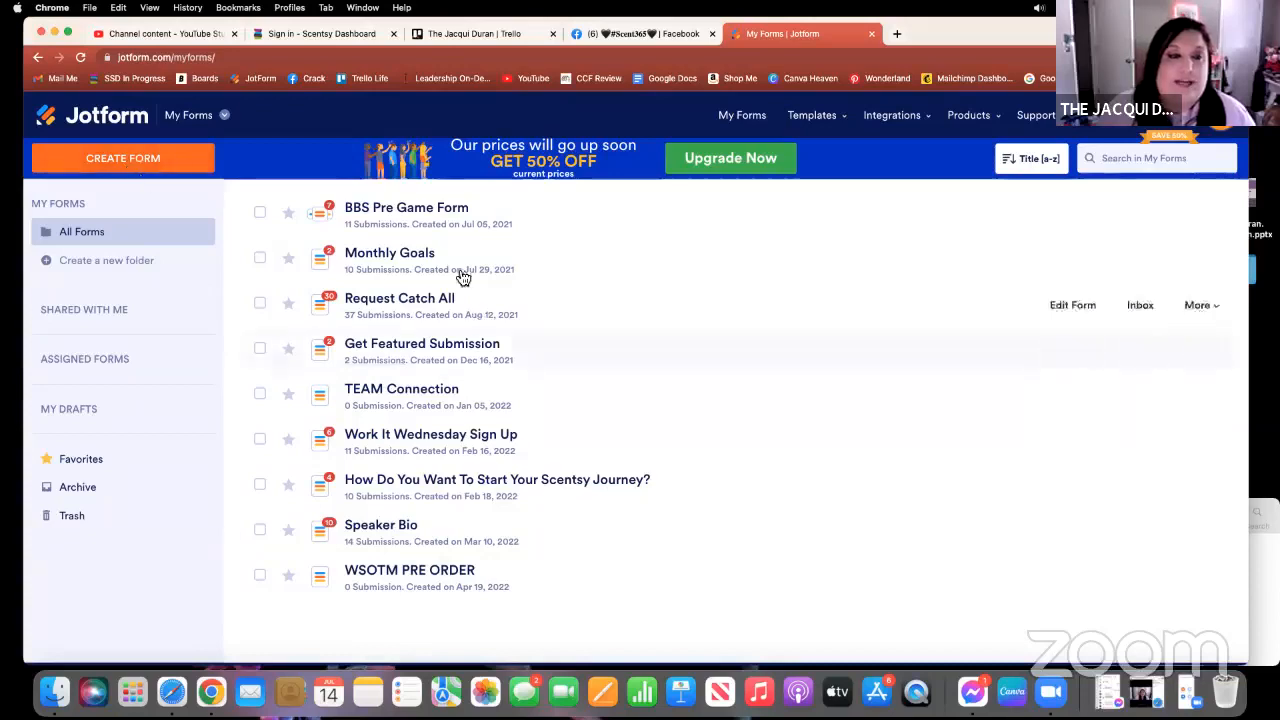
# Start creating a form from a template and search all templates for "scentsy pre order".
pyautogui.click(128, 162)
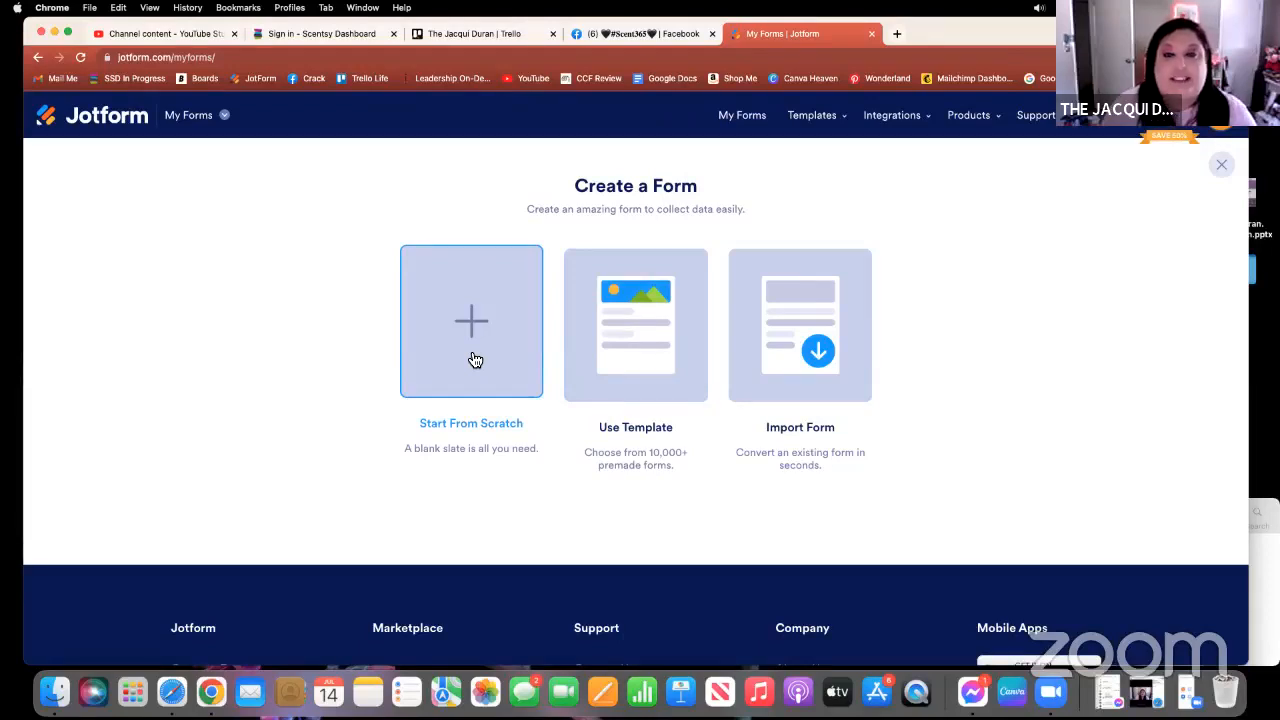
pyautogui.click(651, 337)
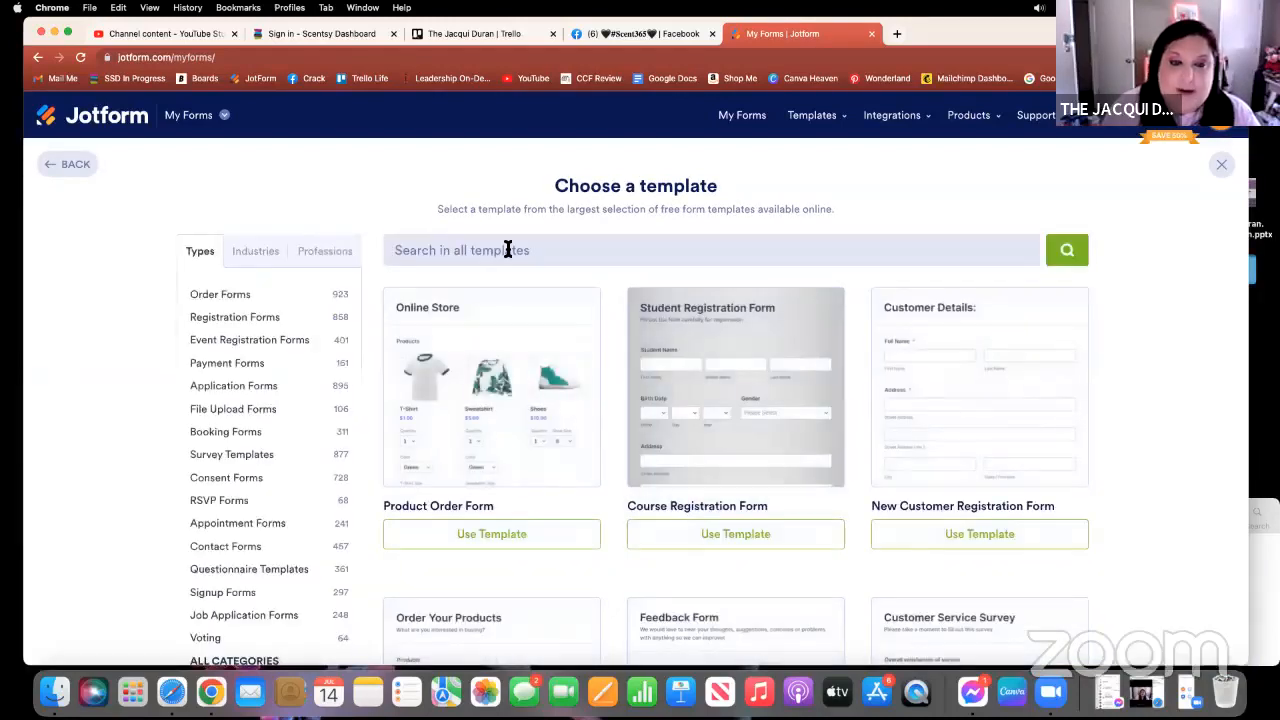
pyautogui.click(508, 250)
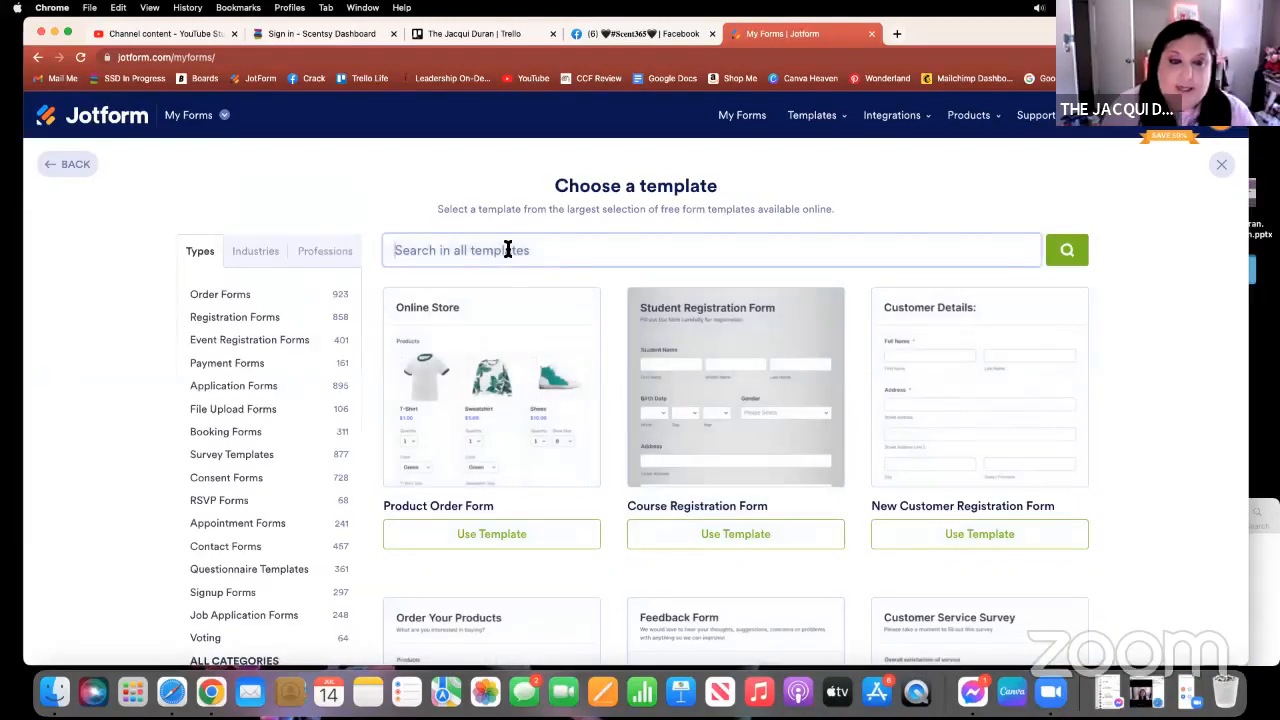
pyautogui.write('sce')
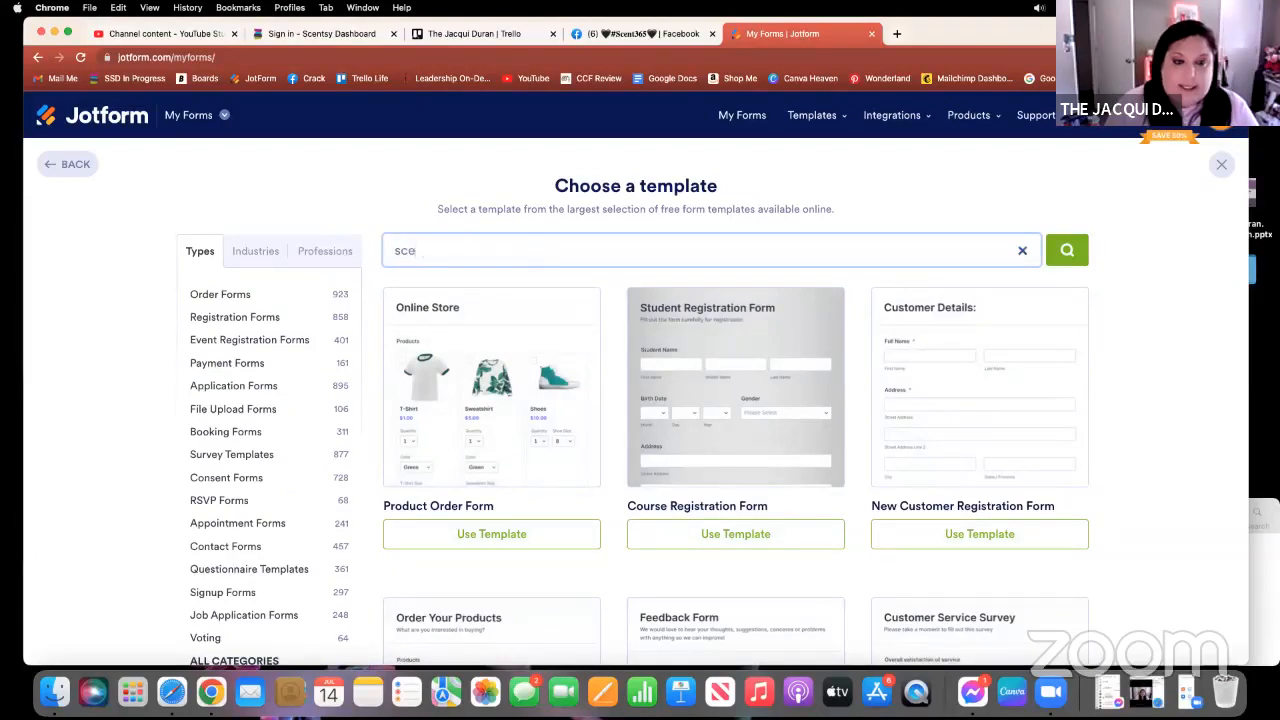
pyautogui.write('ntsy pre')
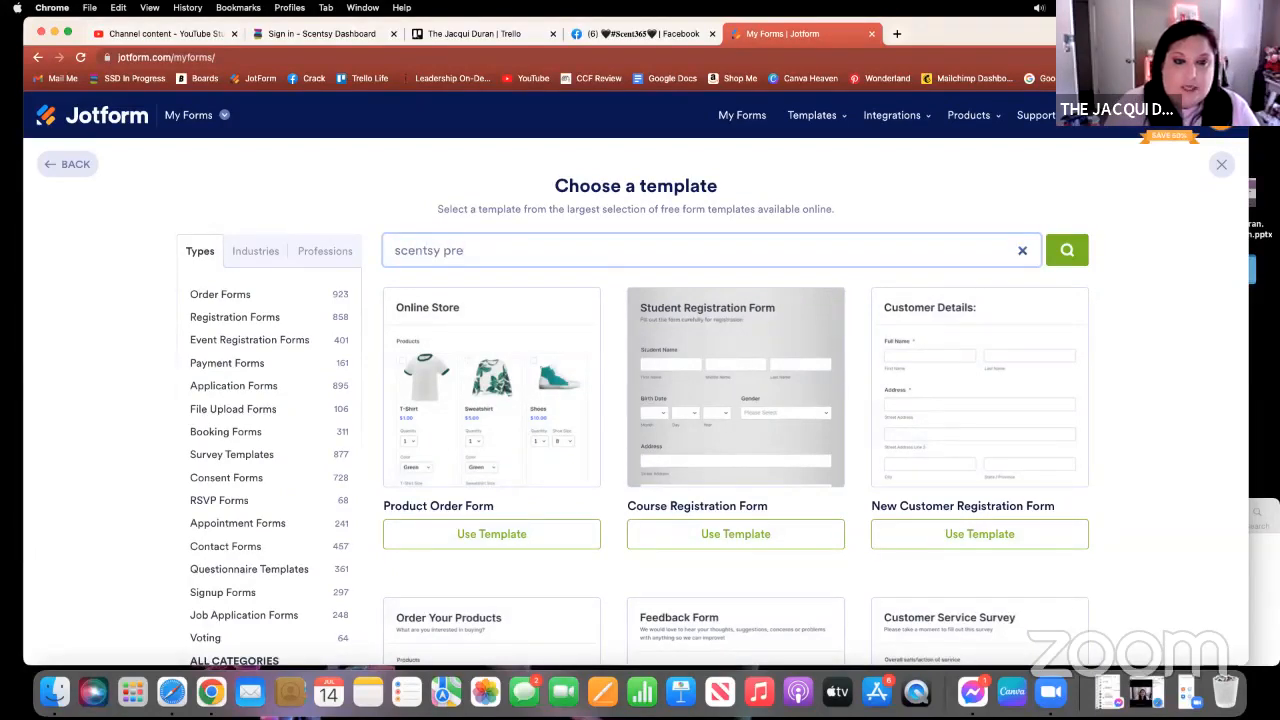
pyautogui.write(' order')
pyautogui.press('Return')
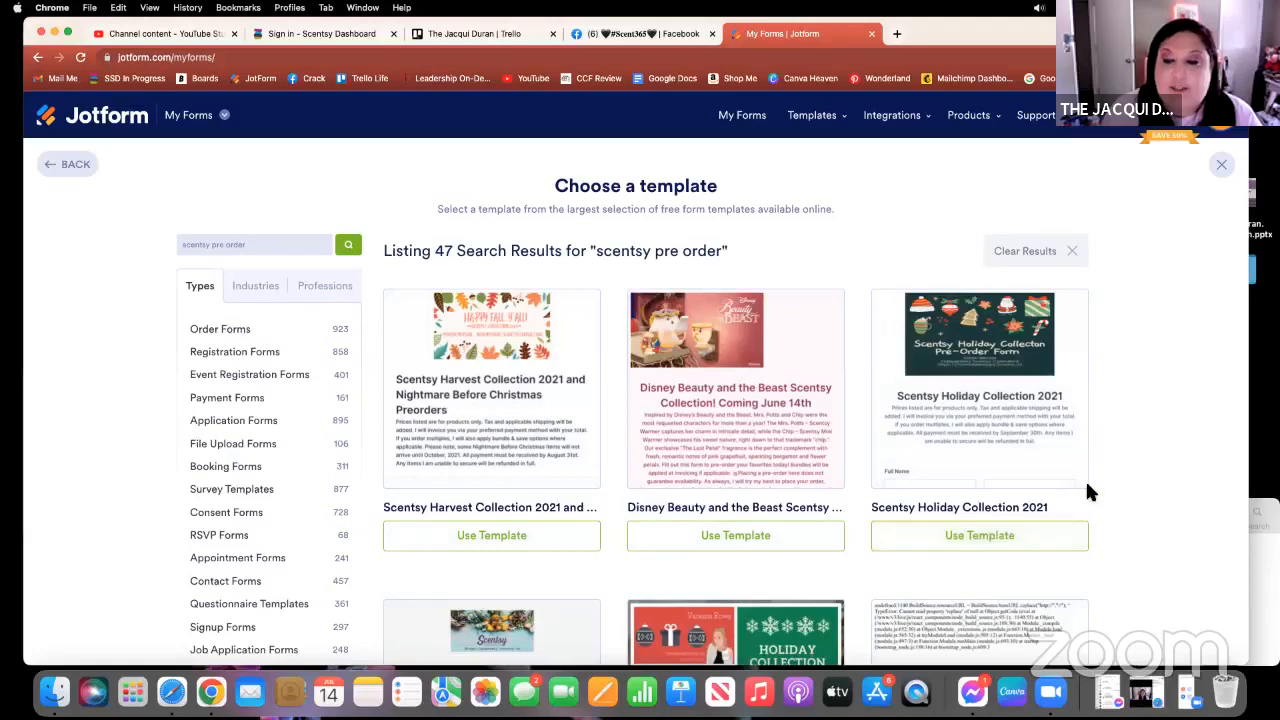
# Browse the first batch of "scentsy pre order" template results and examine the kinds of forms offered.
pyautogui.scroll(-5, 1095, 482)
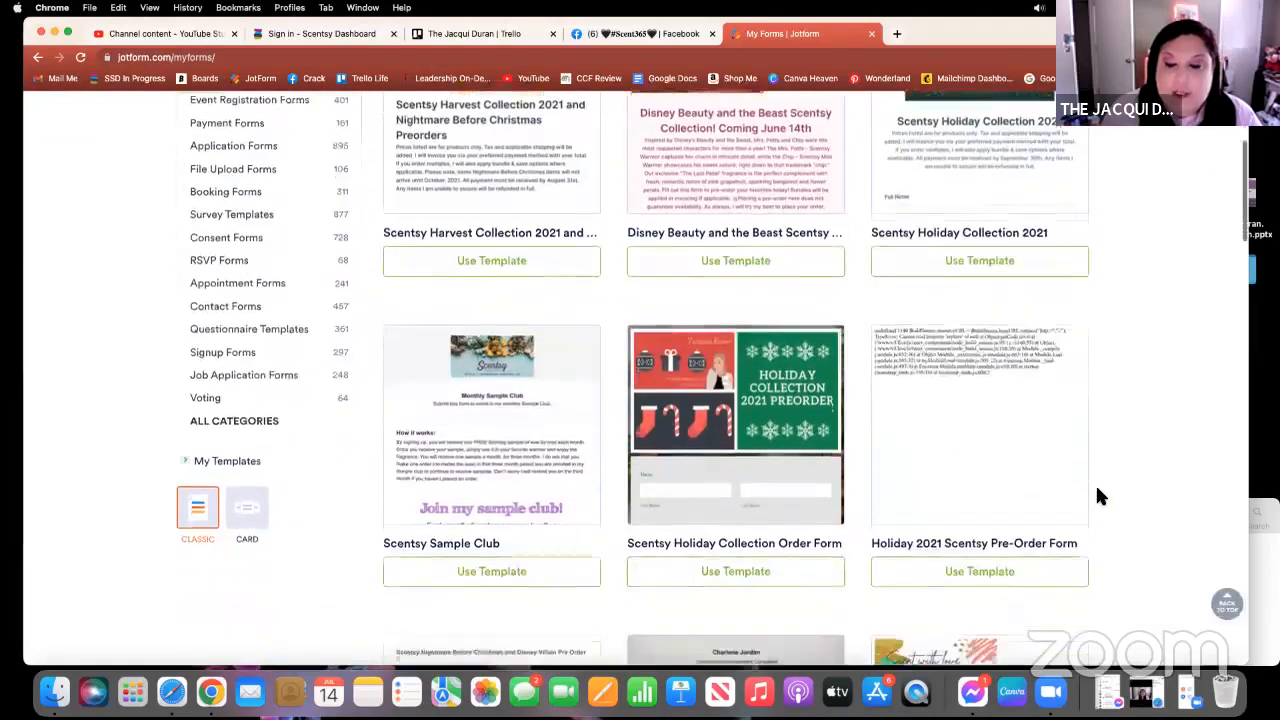
pyautogui.scroll(-5, 1097, 490)
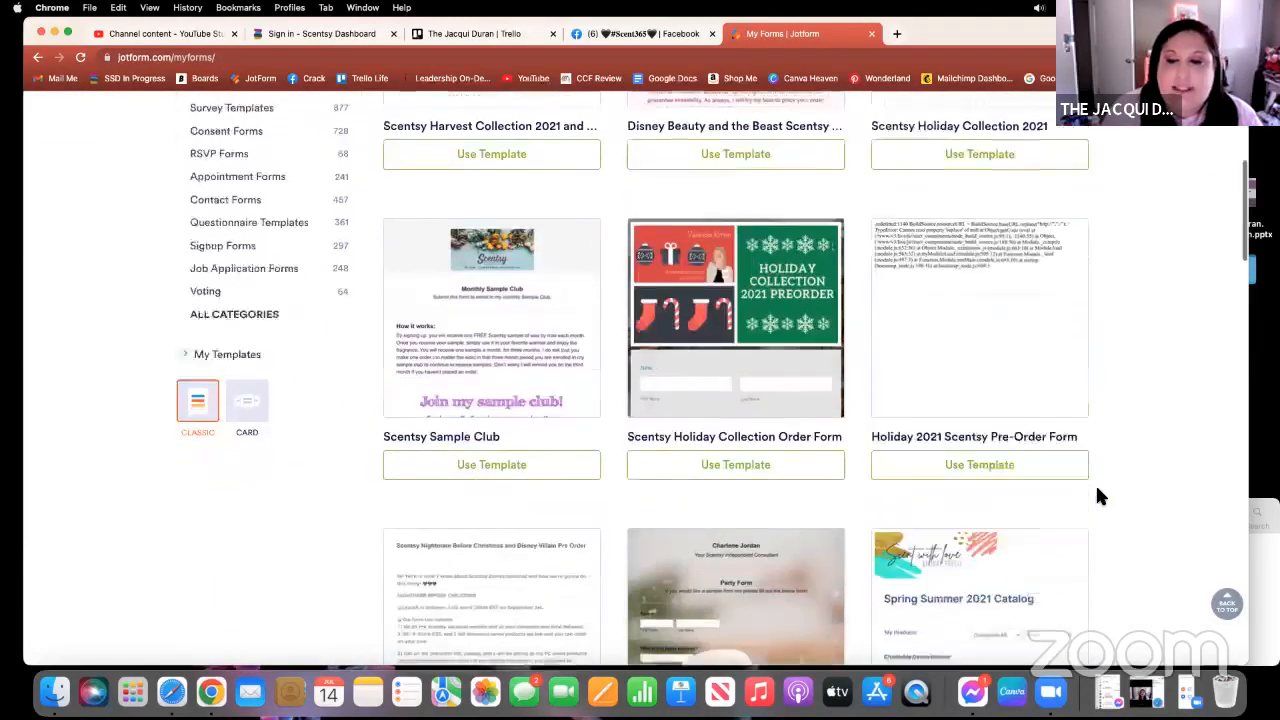
pyautogui.scroll(-5, 1097, 492)
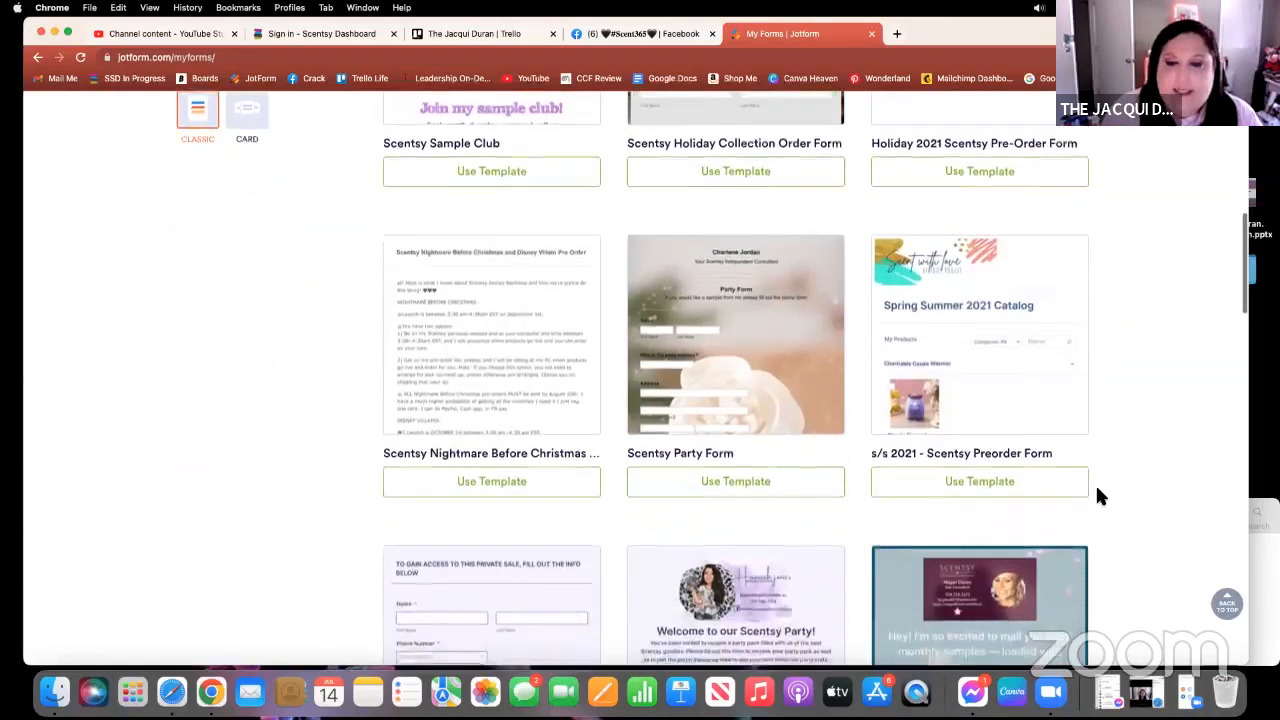
pyautogui.scroll(-4, 1097, 496)
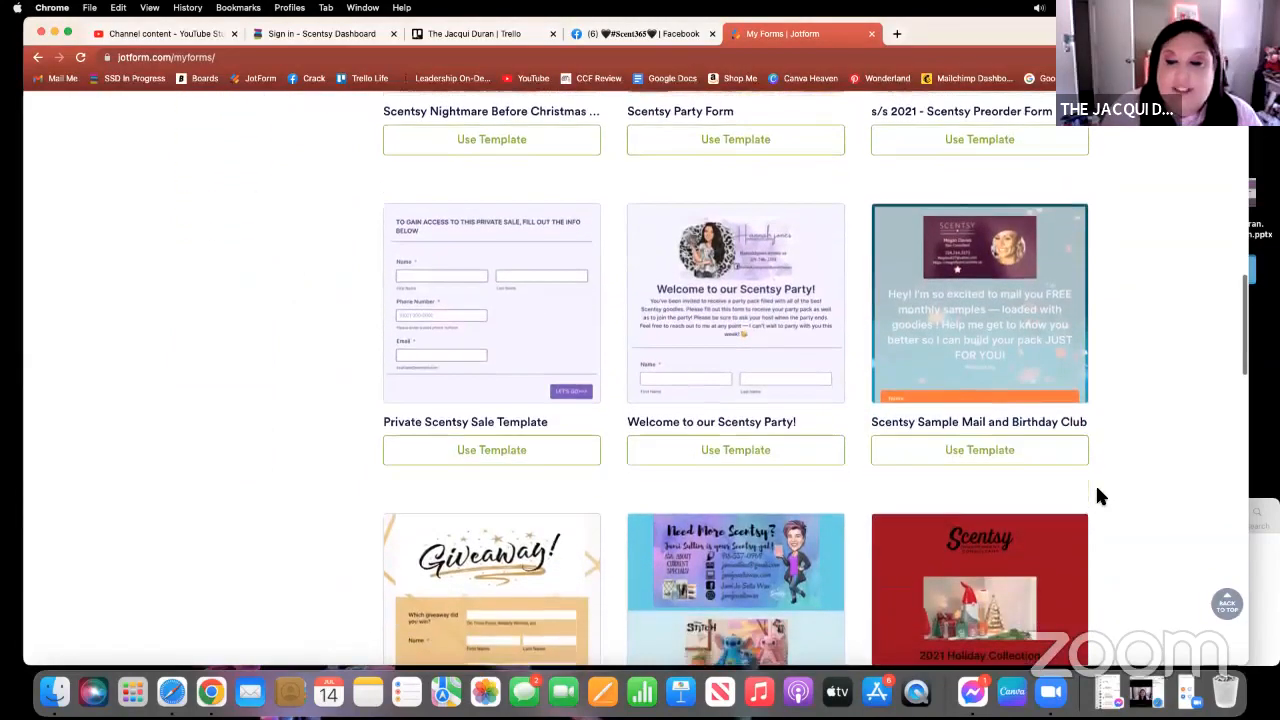
pyautogui.scroll(-3, 1097, 496)
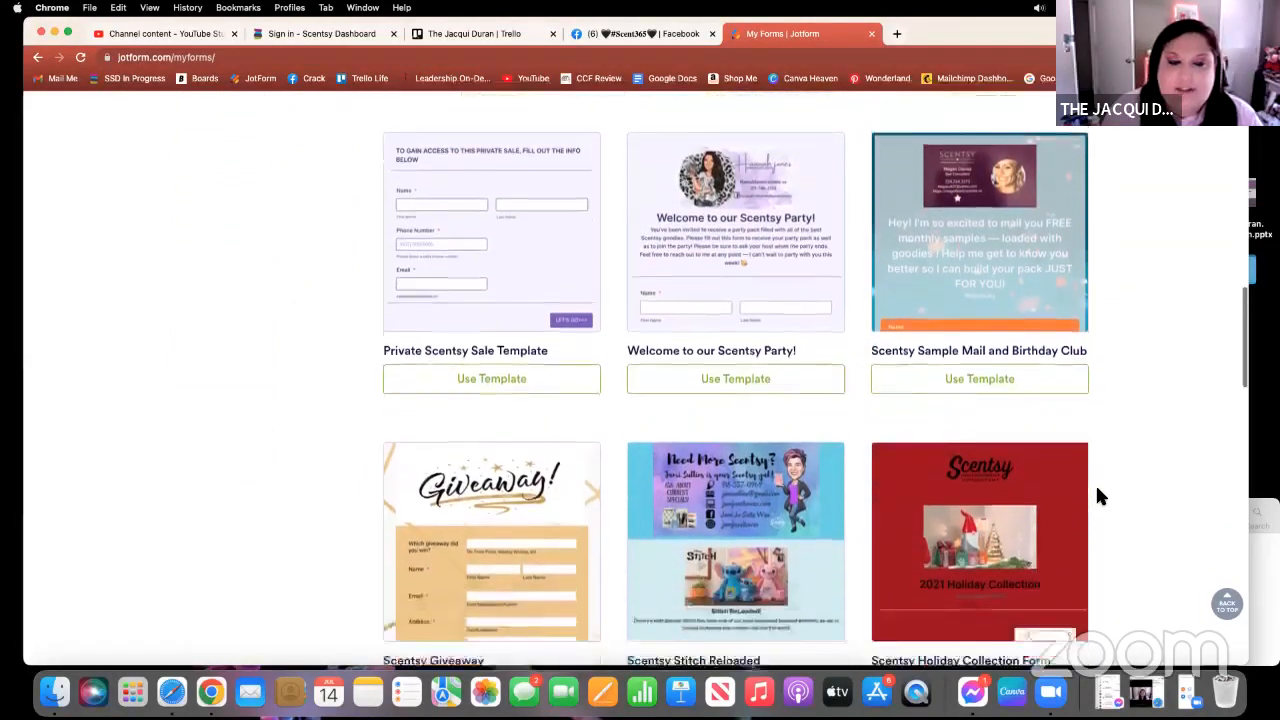
pyautogui.scroll(-4, 1097, 496)
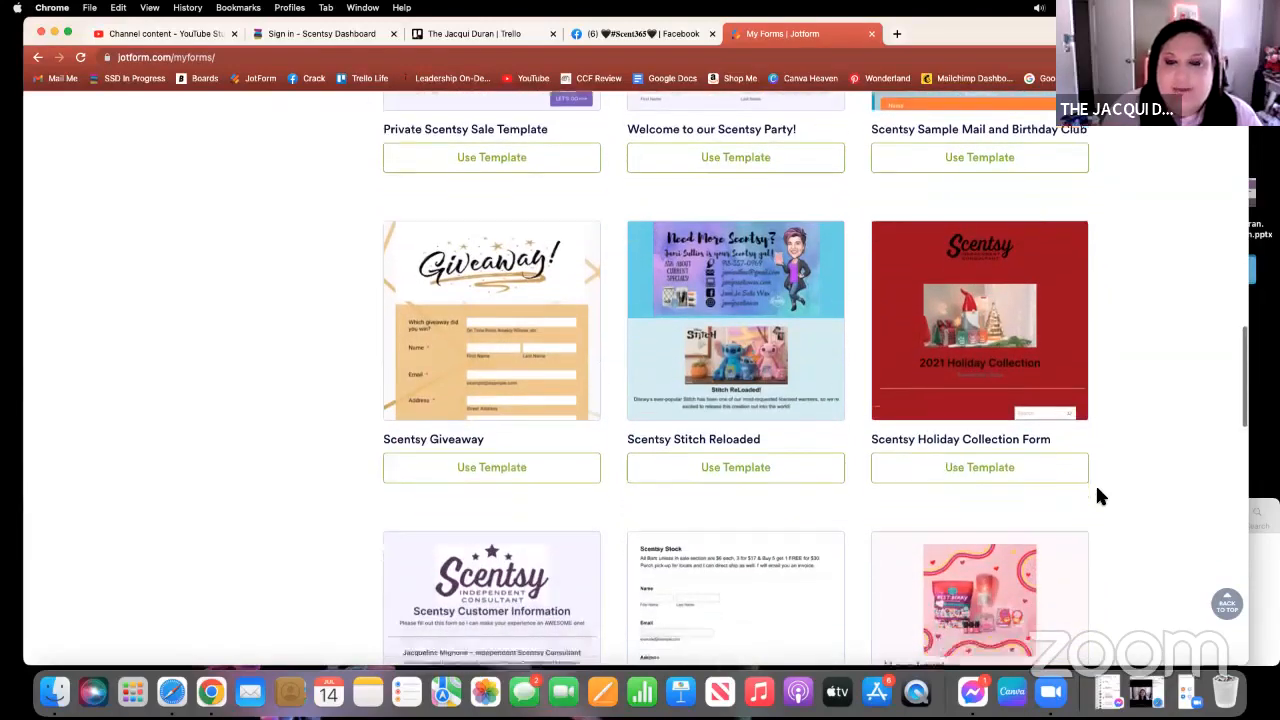
pyautogui.scroll(-5, 1097, 496)
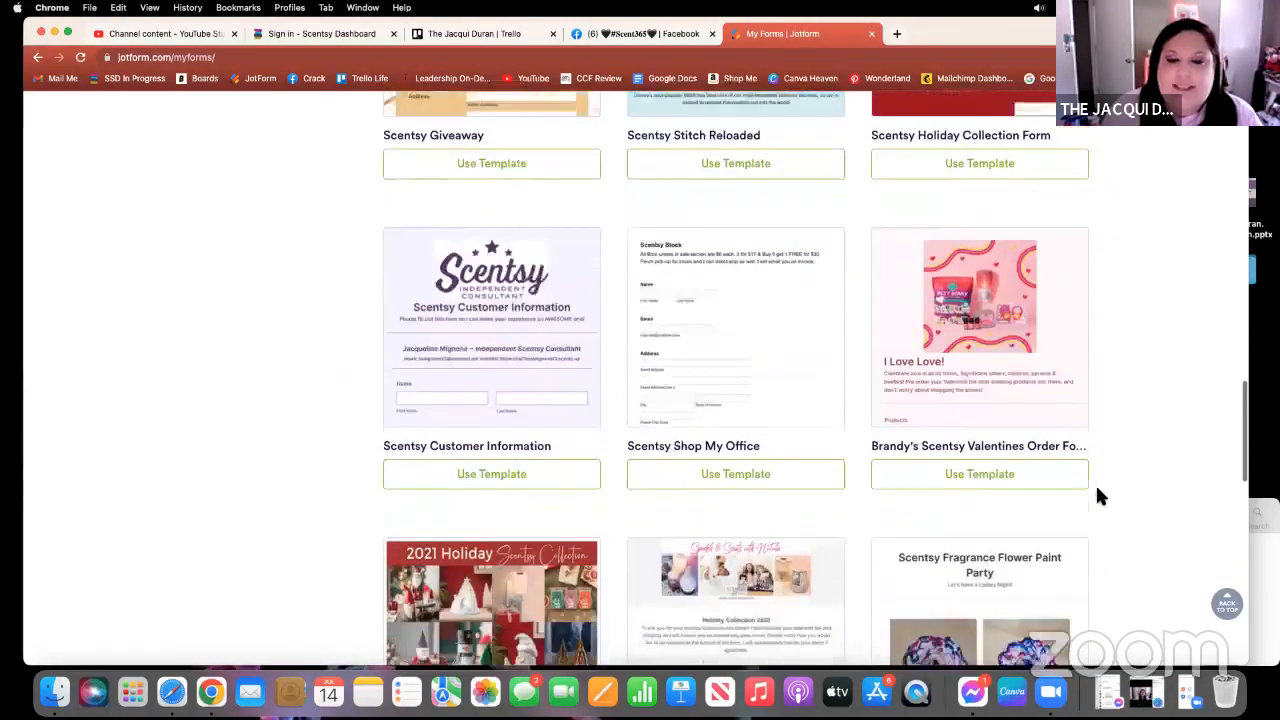
pyautogui.scroll(-5, 1097, 496)
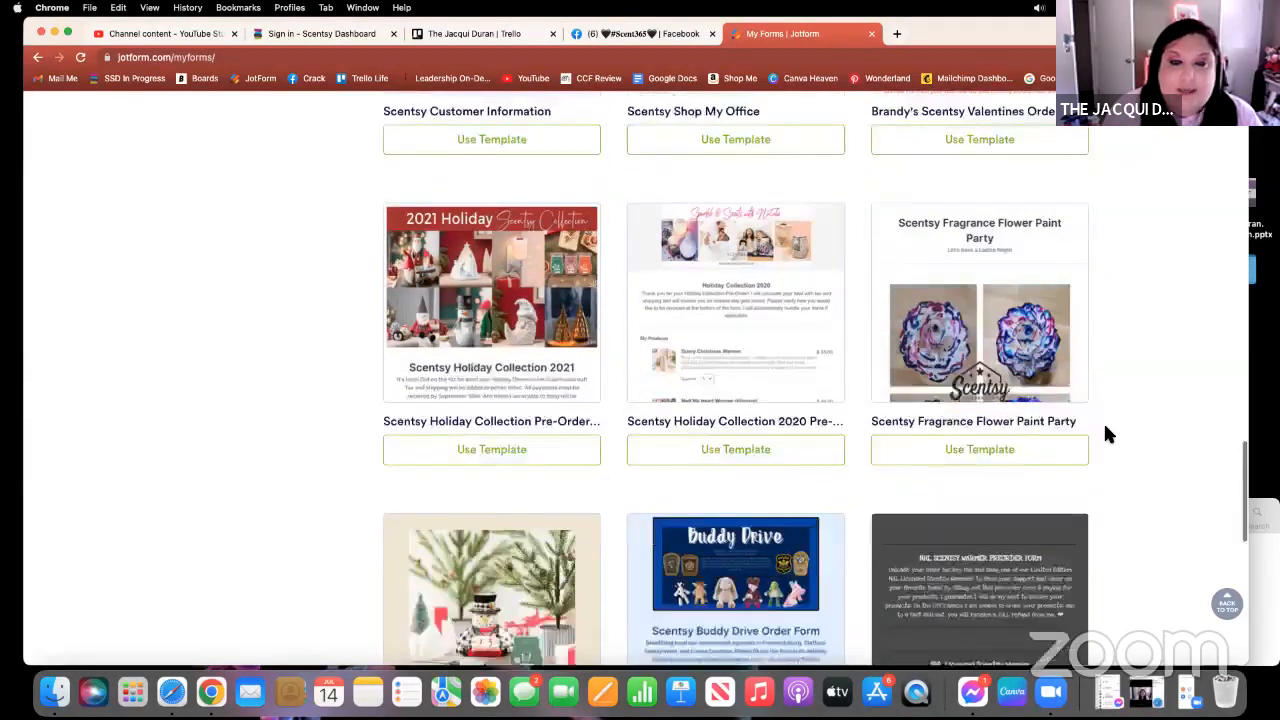
pyautogui.scroll(-5, 1107, 432)
pyautogui.scroll(-3, 1105, 434)
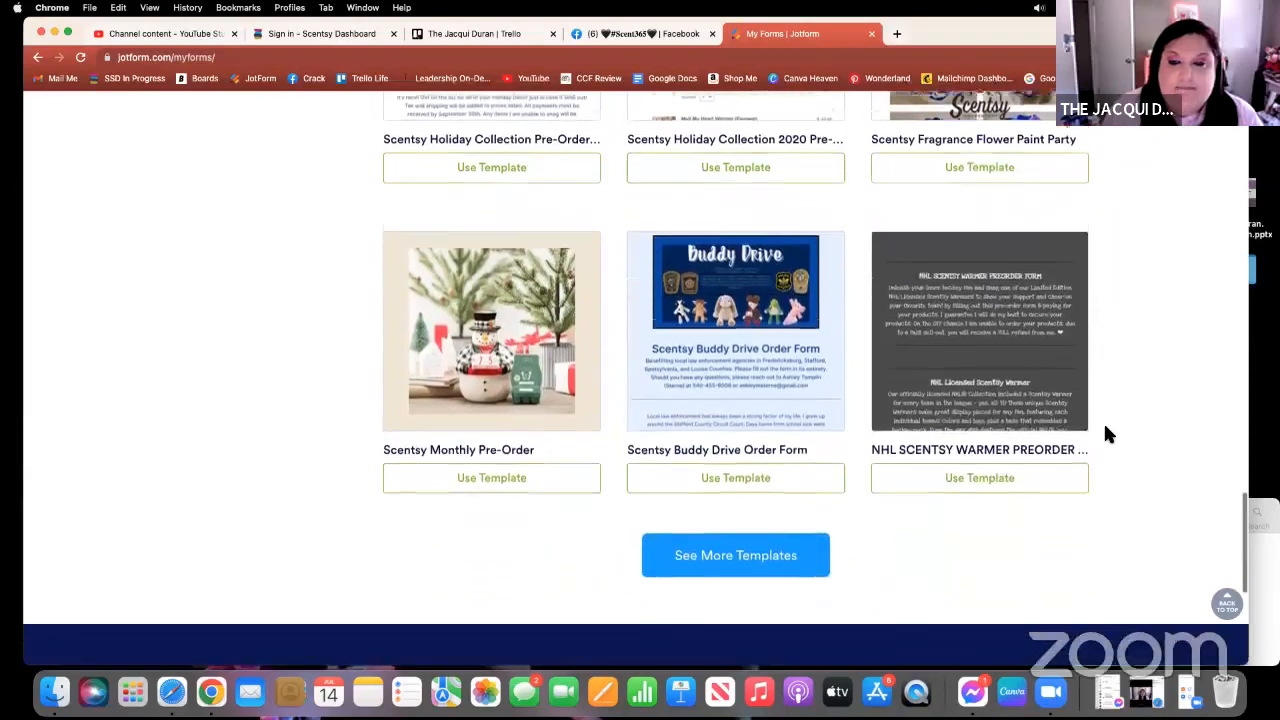
# Load more templates and examine the remaining results, including the Scentsy March 15th Pre-Order Form, through to the end of the list.
pyautogui.click(773, 540)
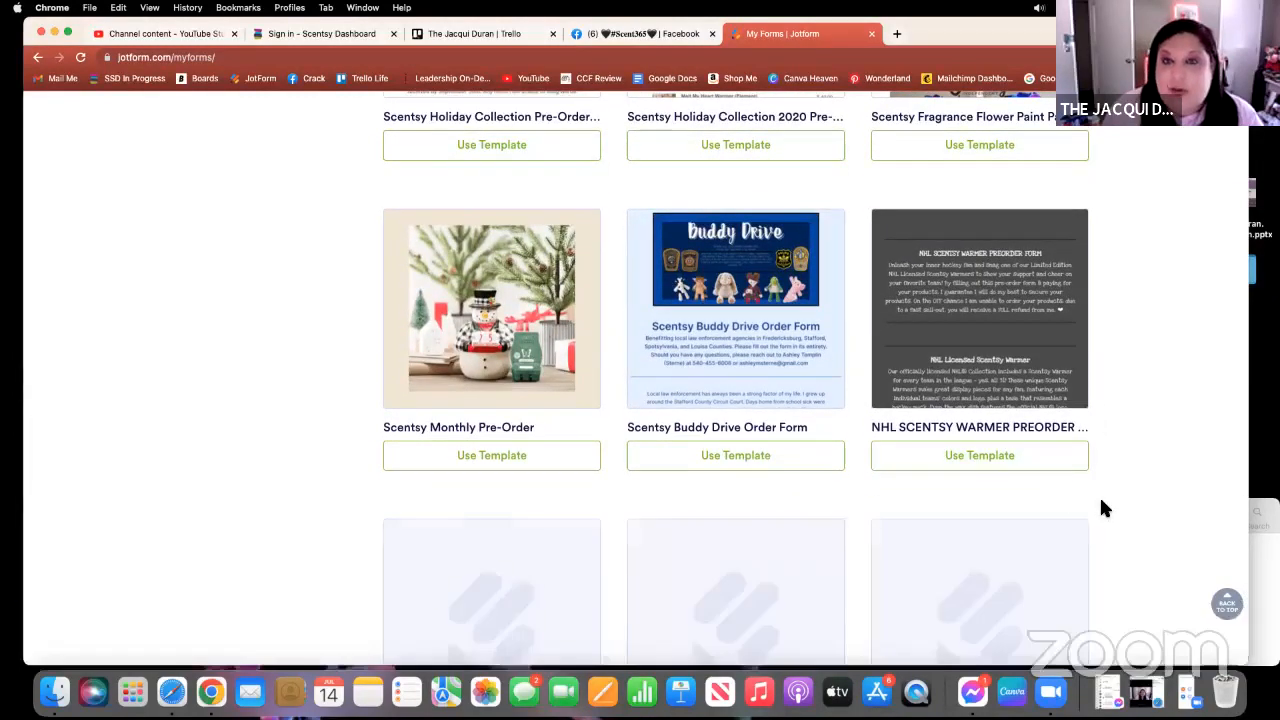
pyautogui.scroll(-4, 1100, 505)
pyautogui.scroll(-8, 1102, 508)
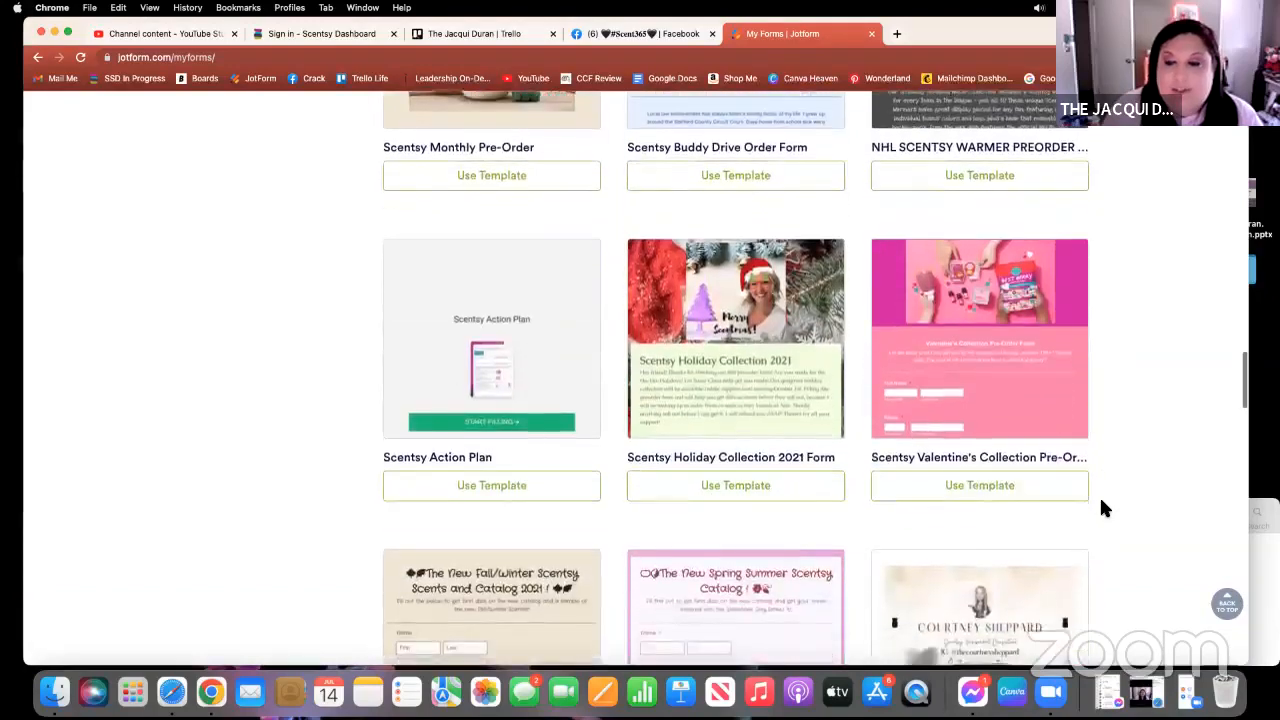
pyautogui.scroll(-6, 1100, 508)
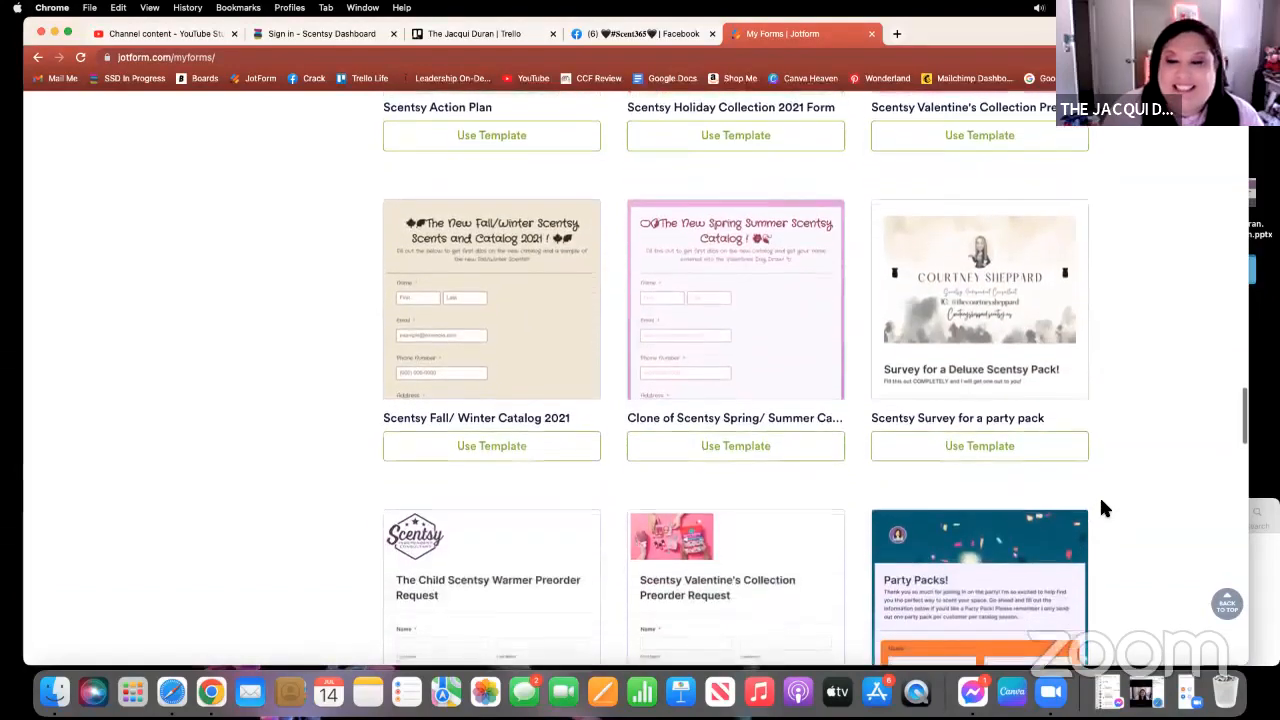
pyautogui.scroll(-4, 1103, 508)
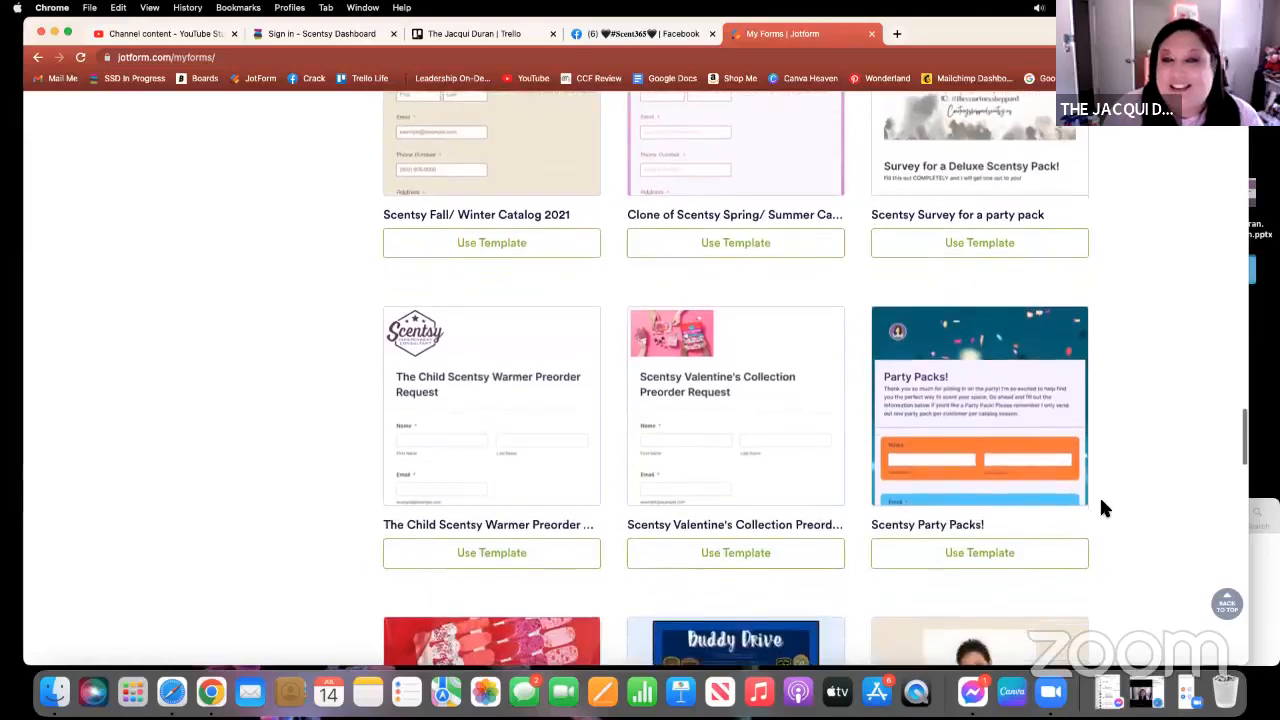
pyautogui.scroll(-7, 1103, 508)
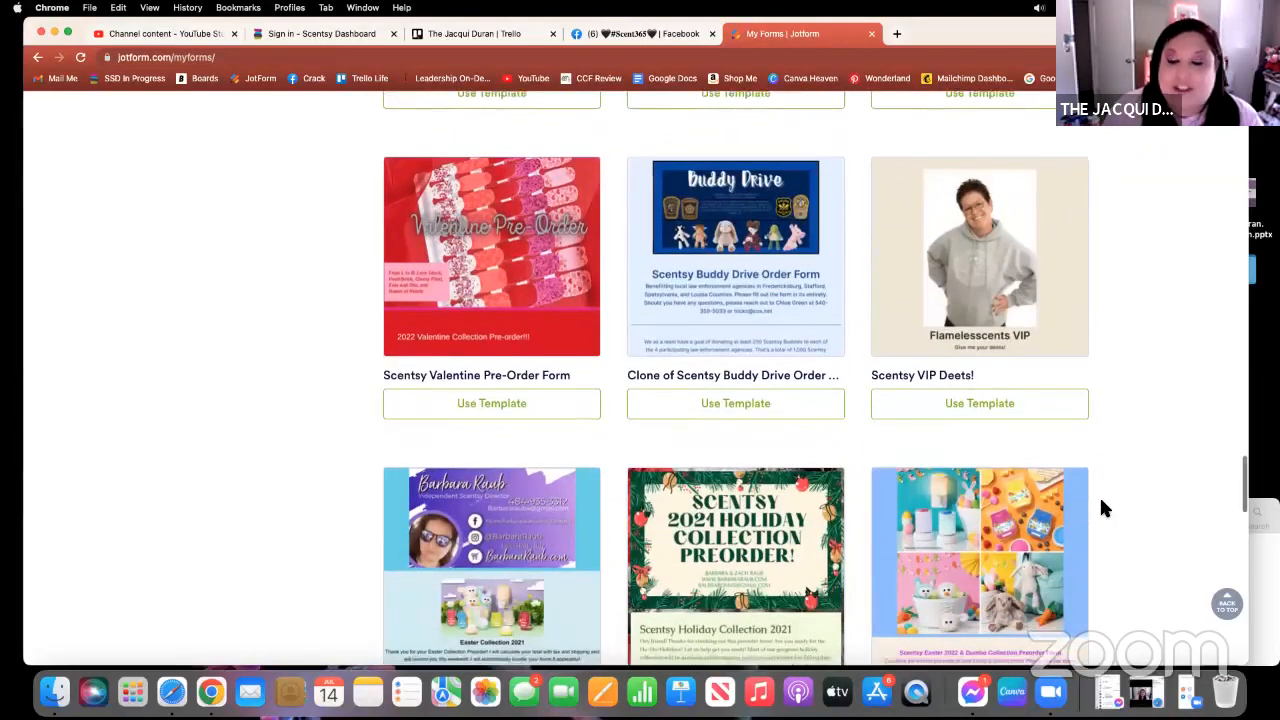
pyautogui.scroll(-5, 1100, 508)
pyautogui.scroll(-3, 1101, 508)
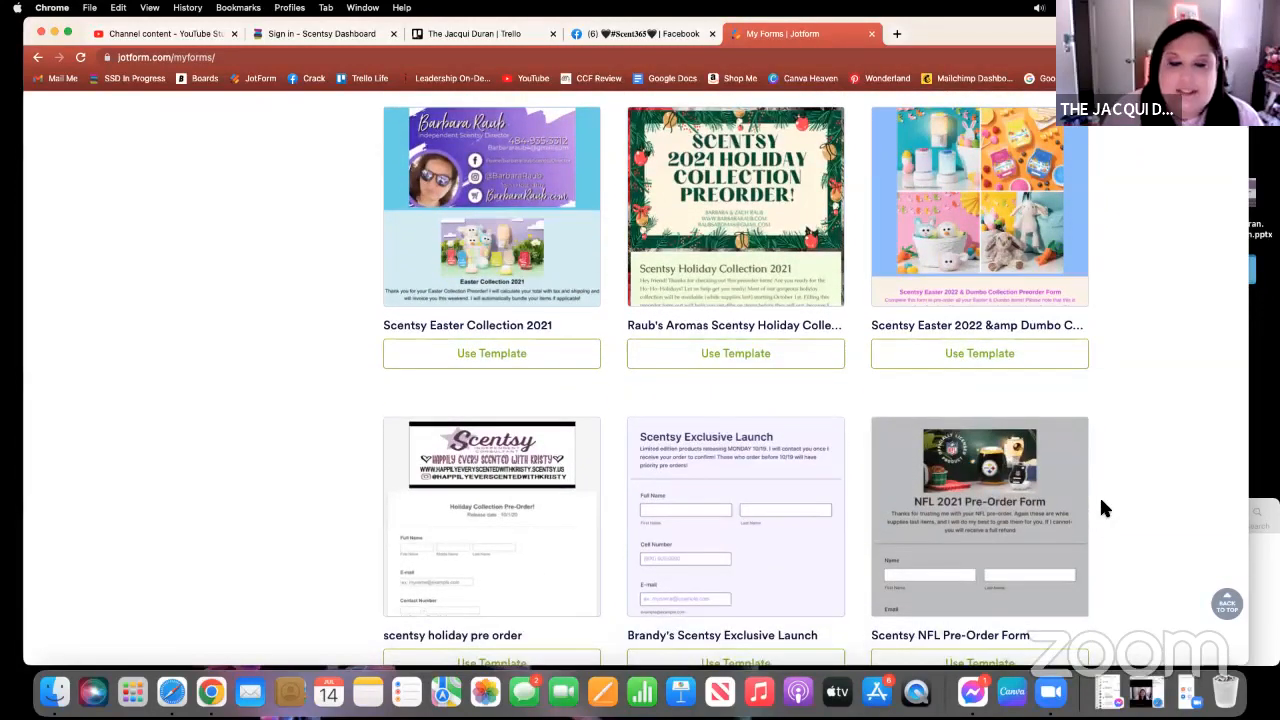
pyautogui.scroll(-10, 1103, 508)
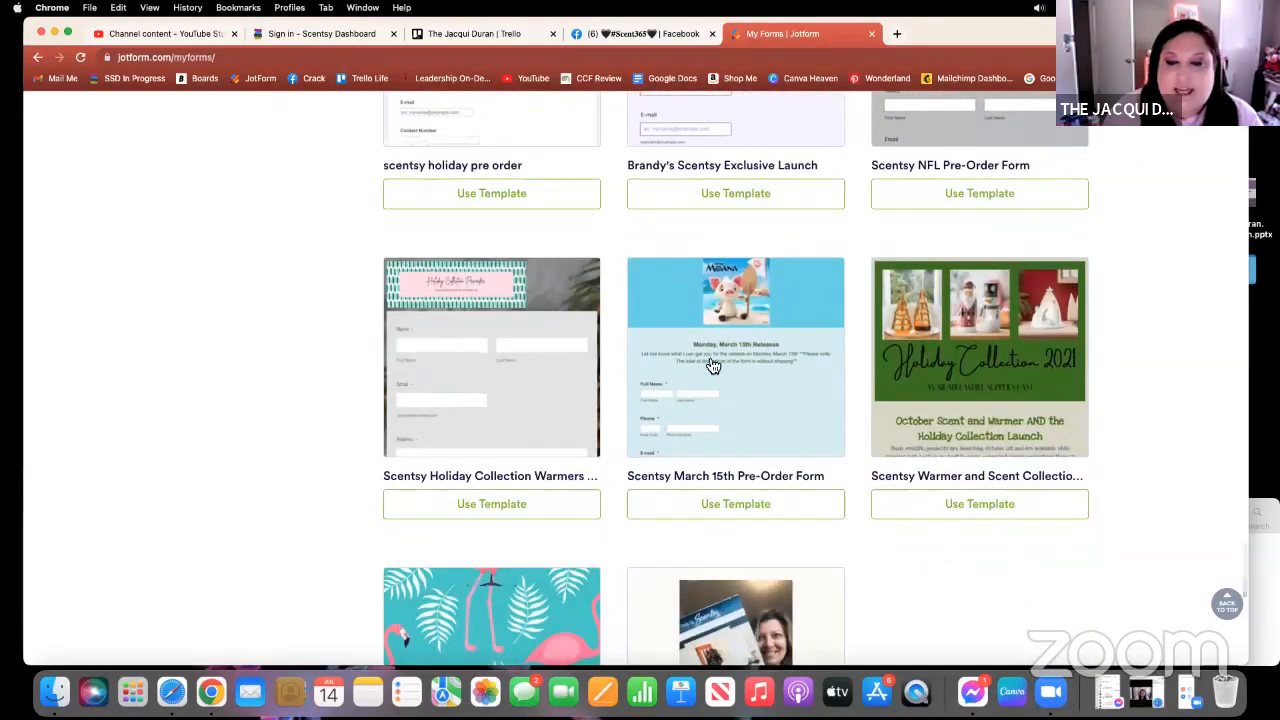
pyautogui.moveTo(720, 425)
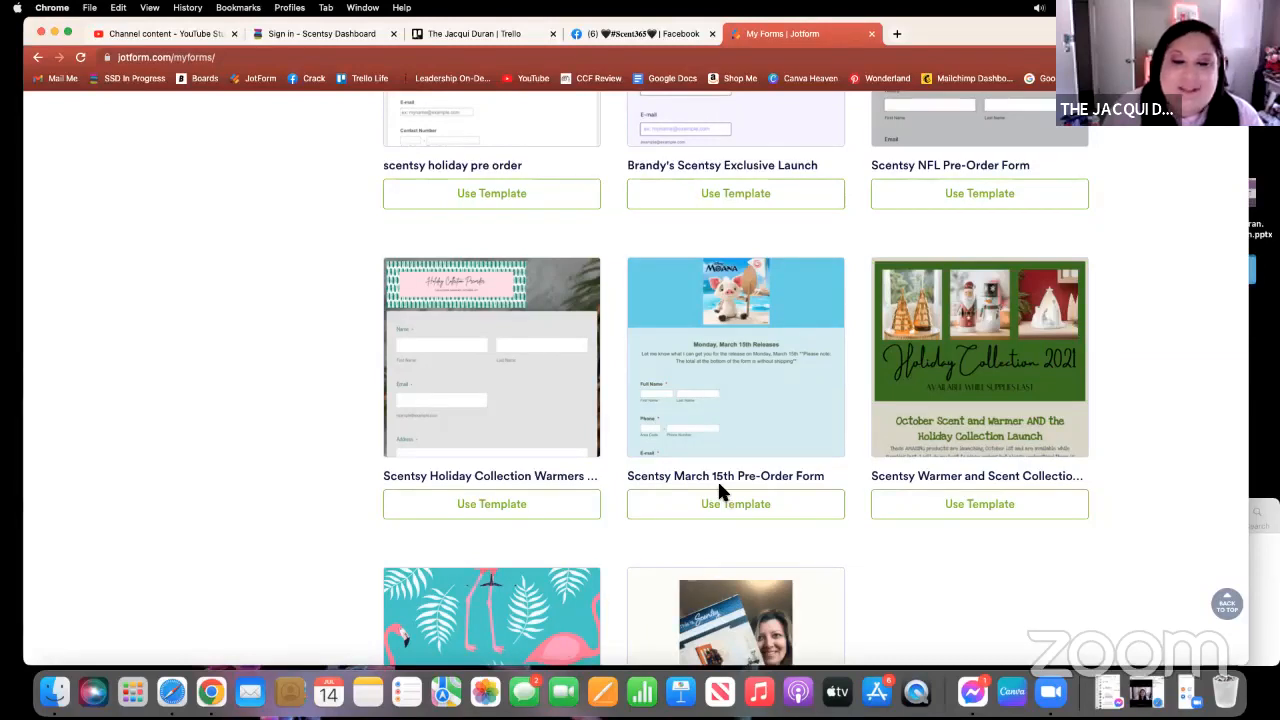
pyautogui.scroll(-5, 719, 486)
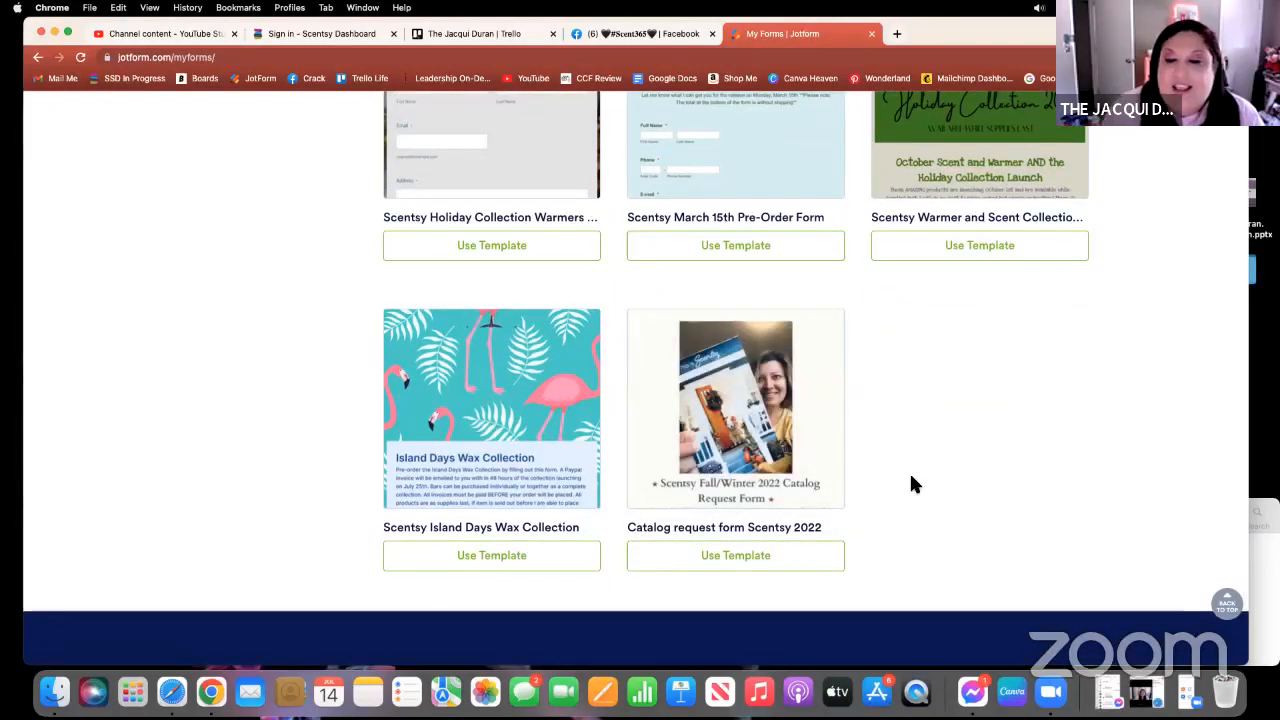
# Leave the template results and create a blank form from scratch with the Classic Form layout.
pyautogui.scroll(15, 910, 477)
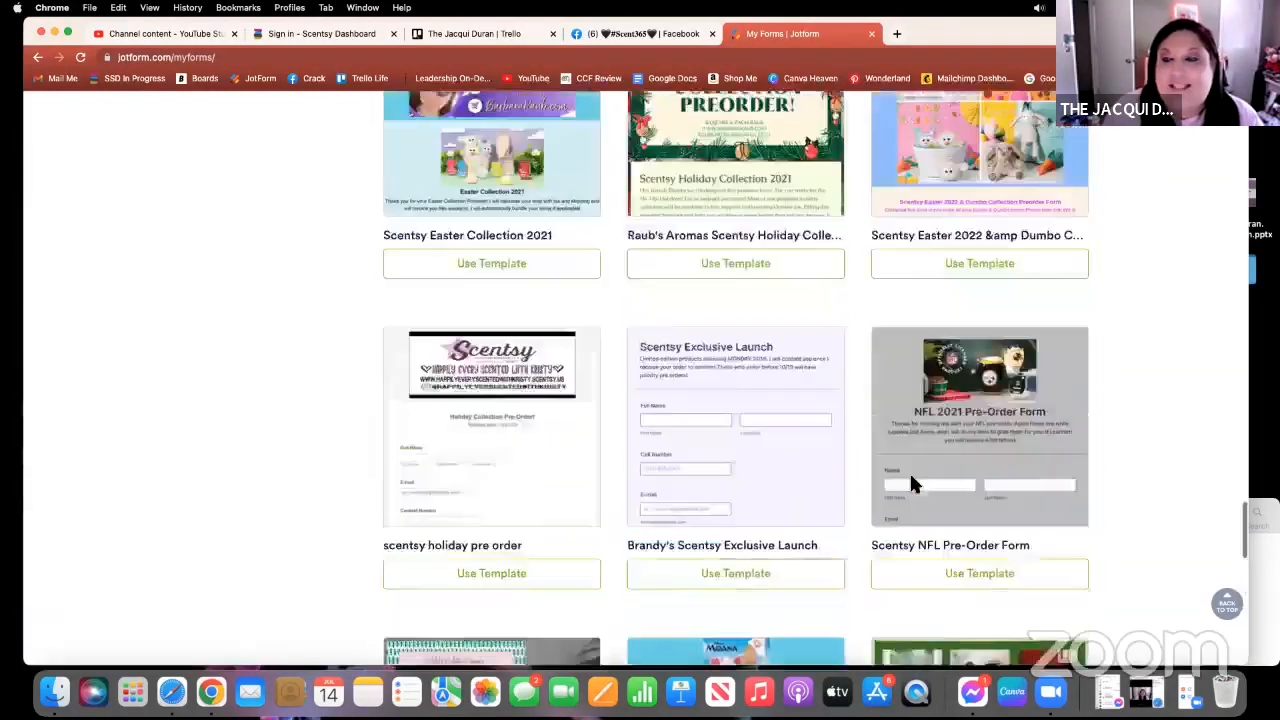
pyautogui.scroll(15, 913, 483)
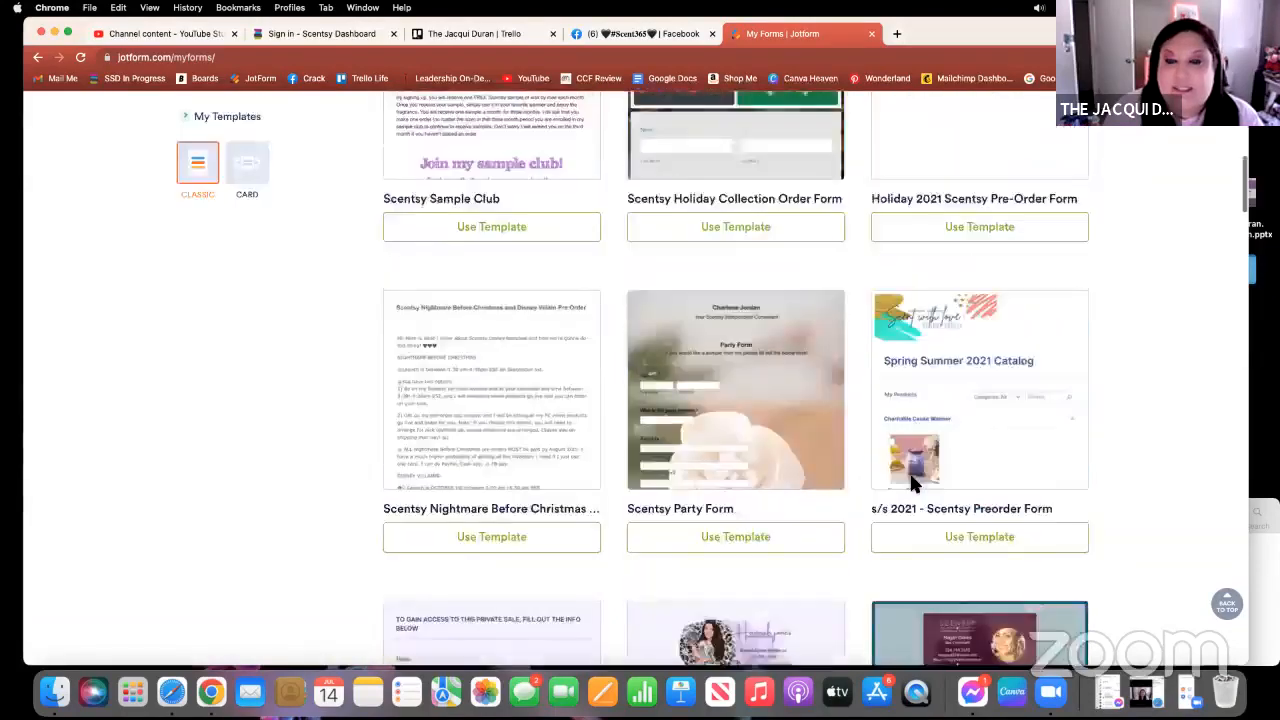
pyautogui.scroll(2, 917, 486)
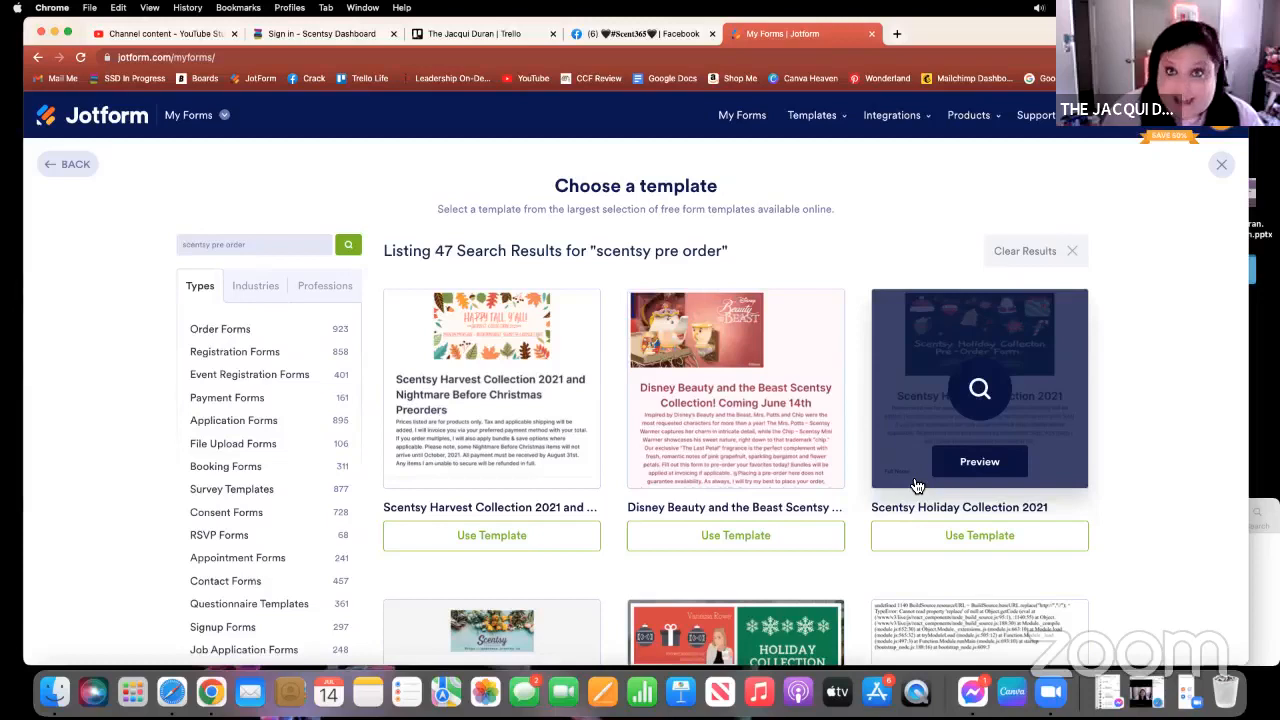
pyautogui.click(74, 170)
pyautogui.click(477, 332)
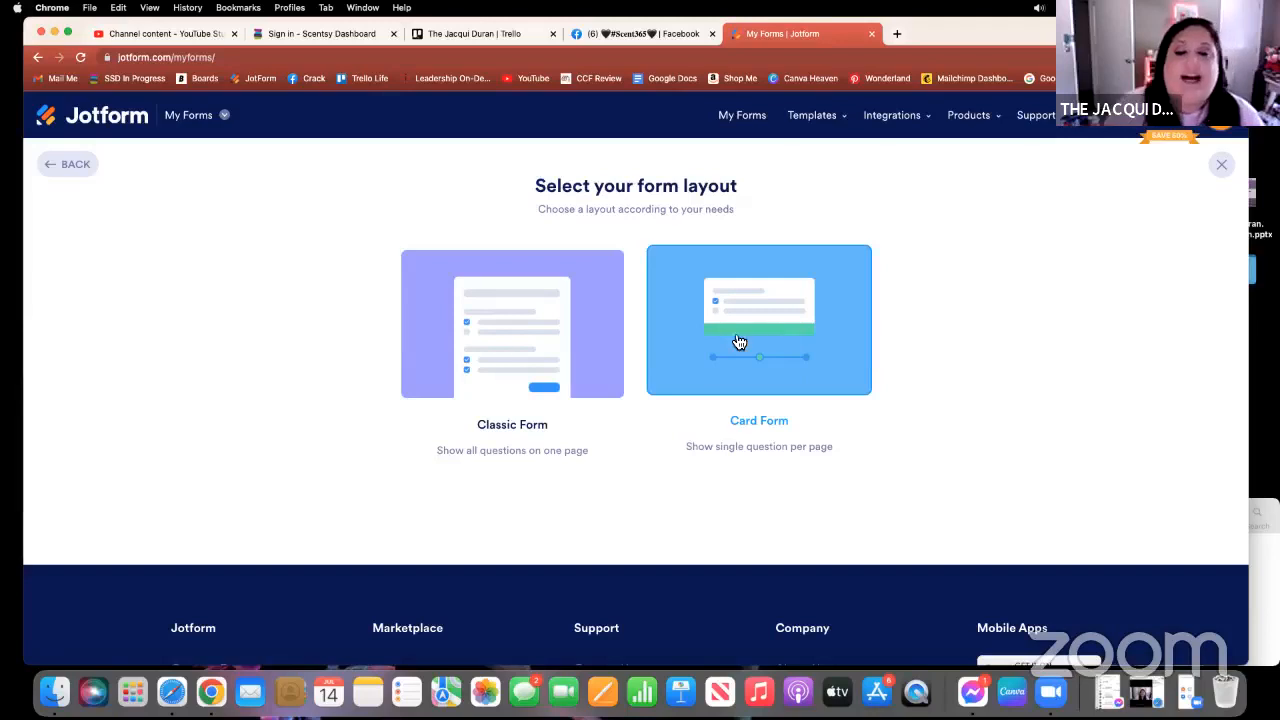
pyautogui.click(501, 345)
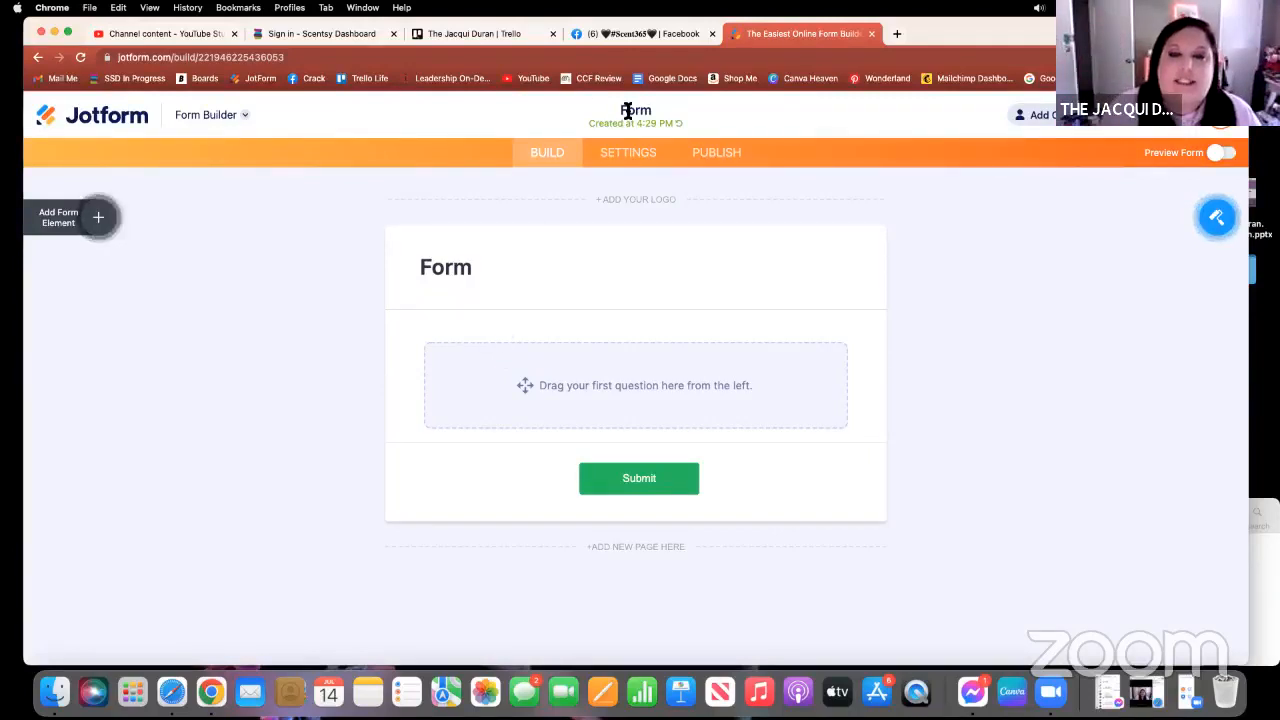
# Rename the new form as "Moana & Wall-E Pre Order".
pyautogui.moveTo(621, 110); pyautogui.dragTo(648, 110)
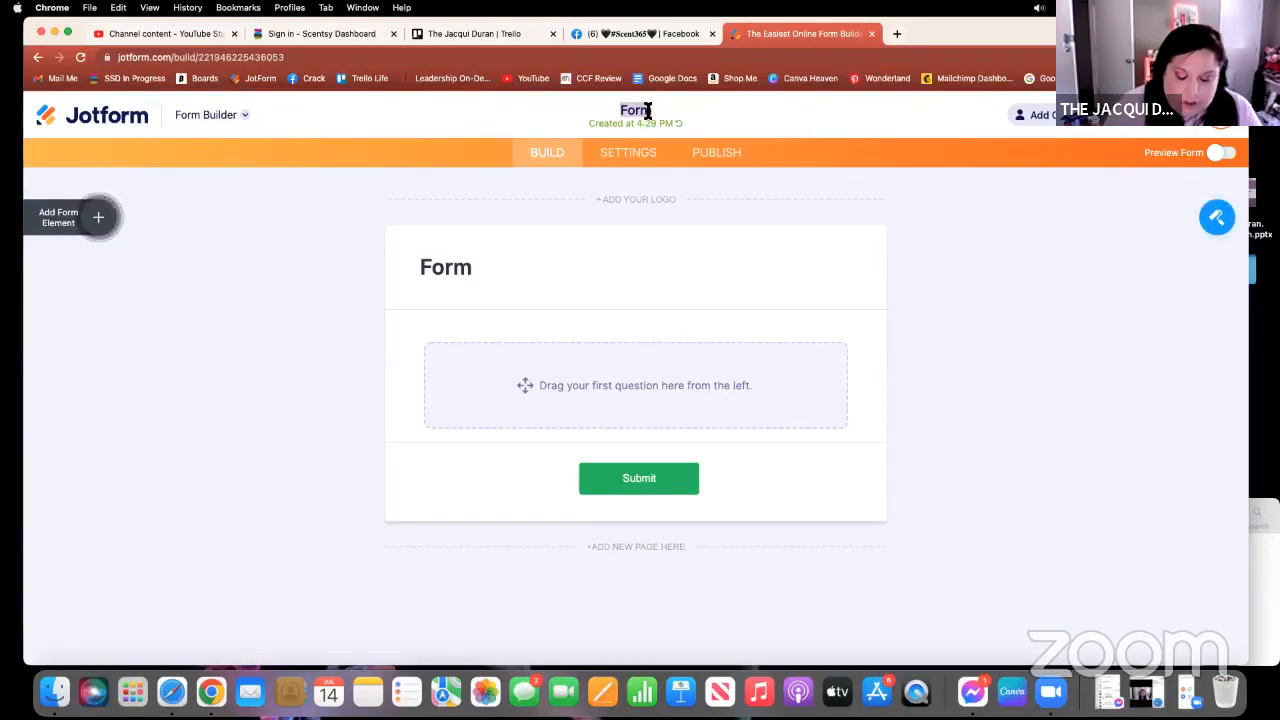
pyautogui.write('Moa')
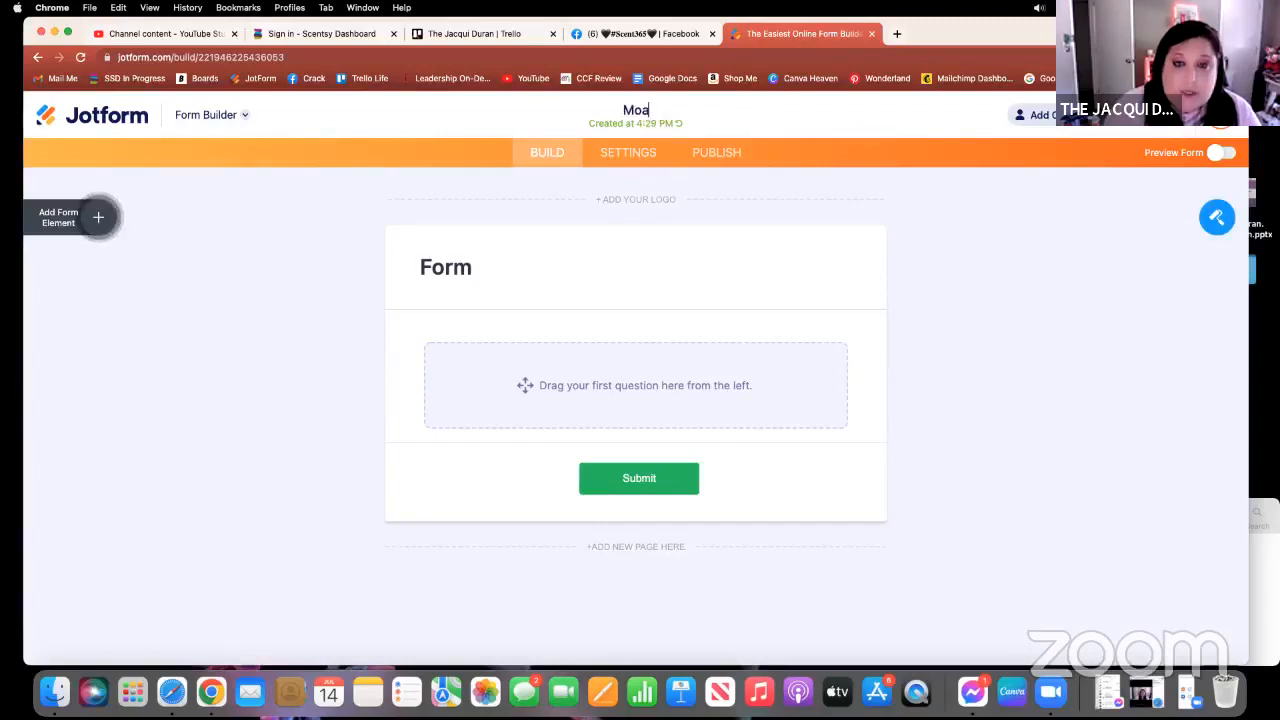
pyautogui.write('na &')
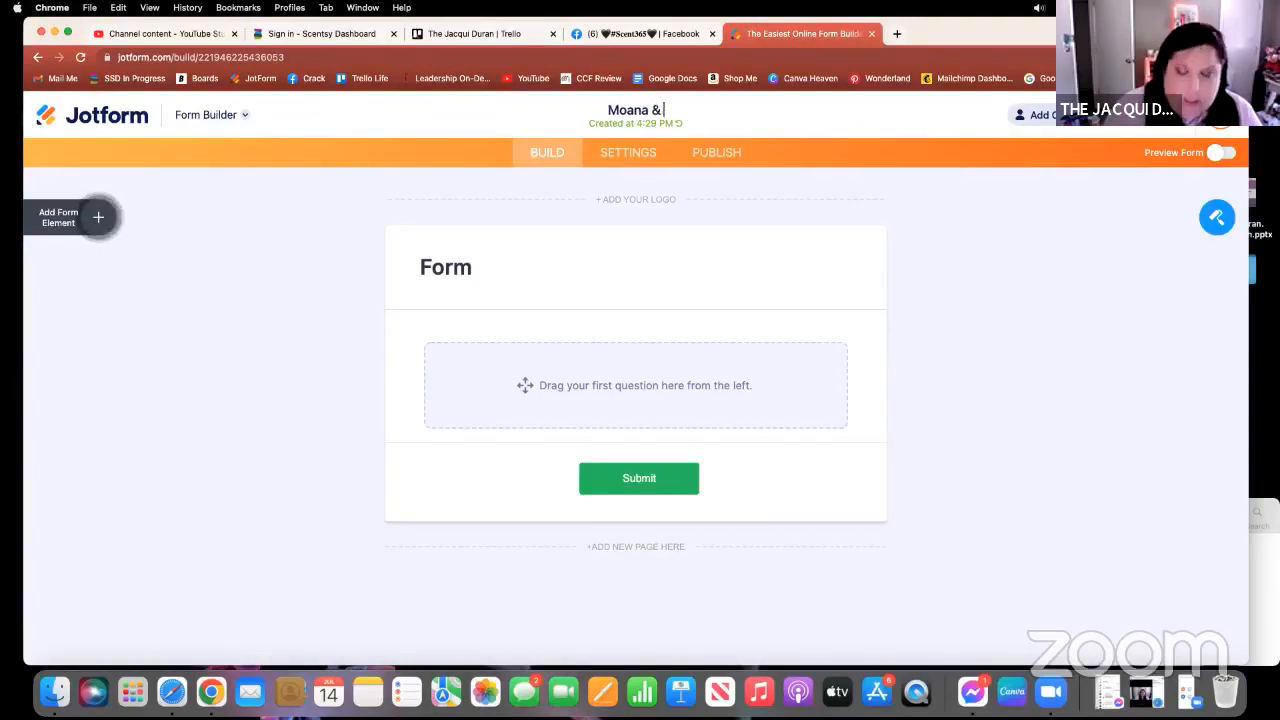
pyautogui.write(' Wall-E')
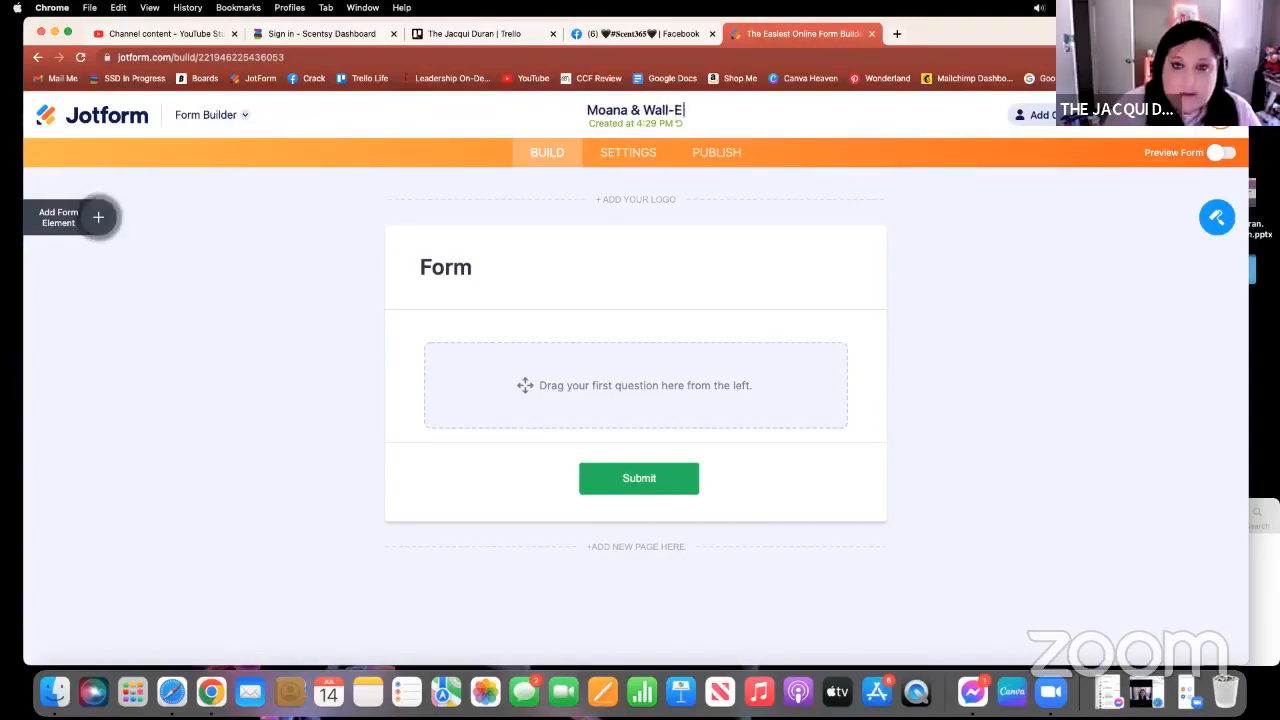
pyautogui.write(' Pre Ord')
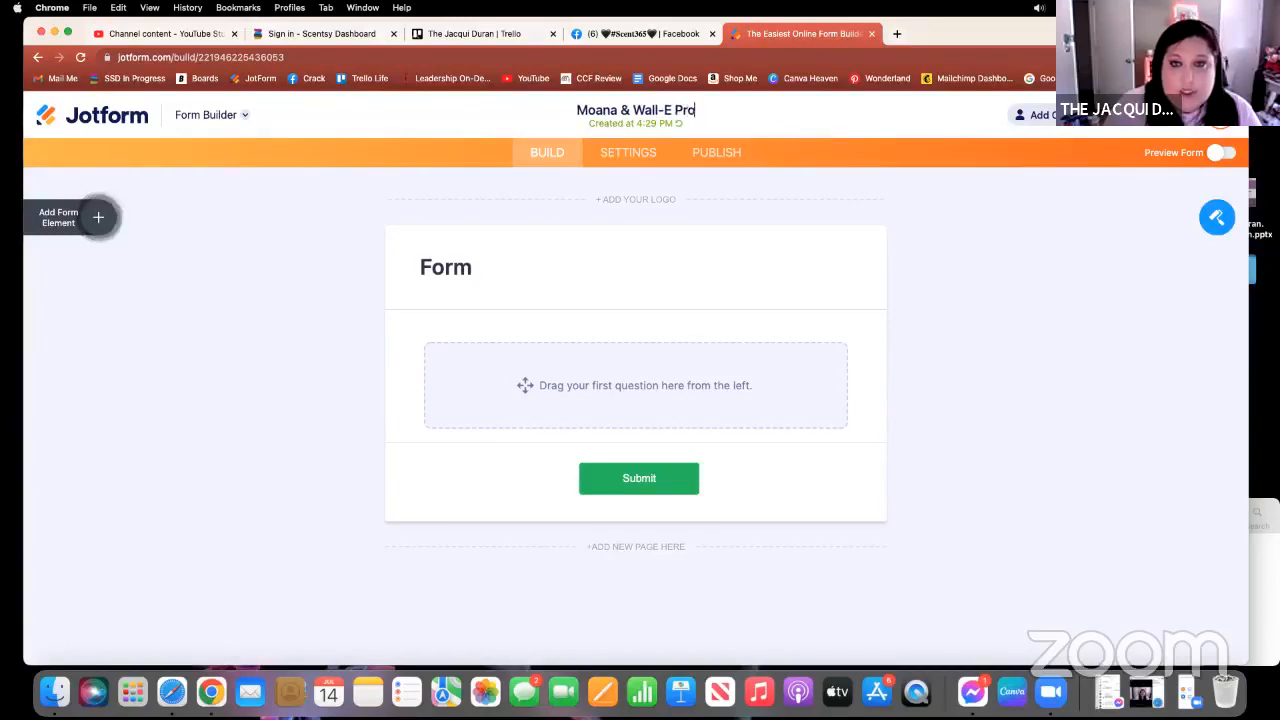
pyautogui.write('er')
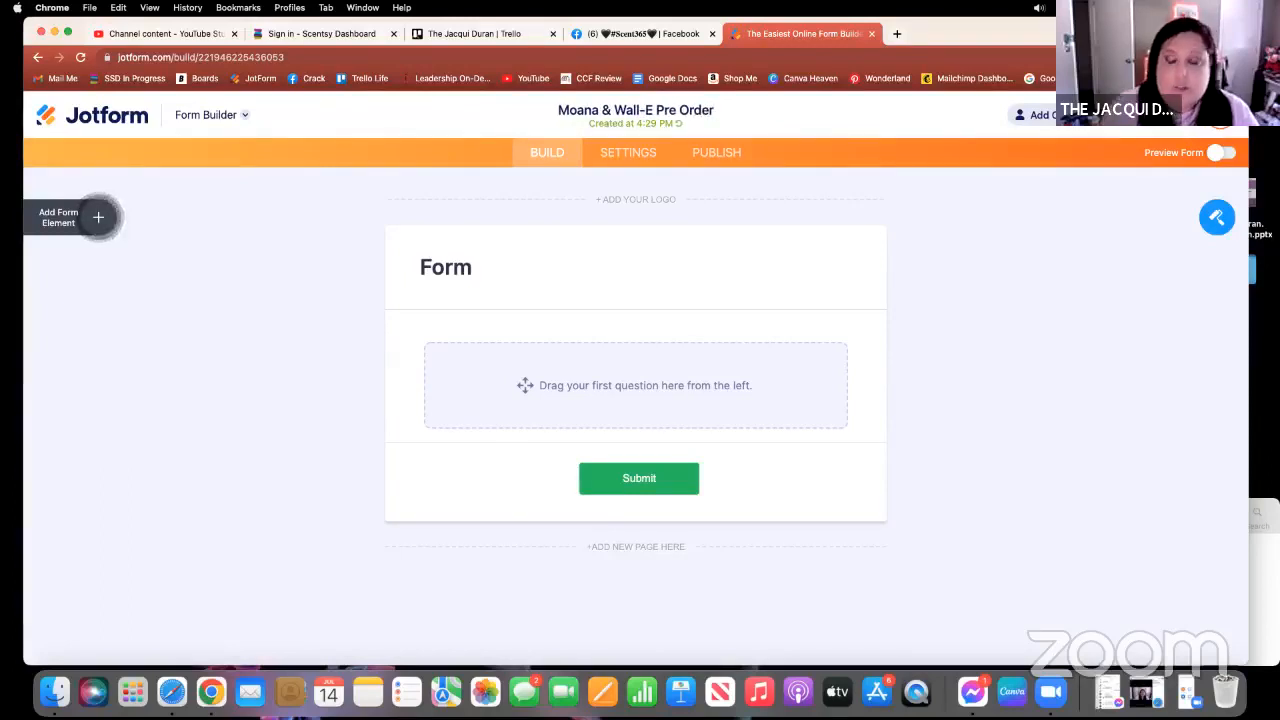
pyautogui.press('Return')
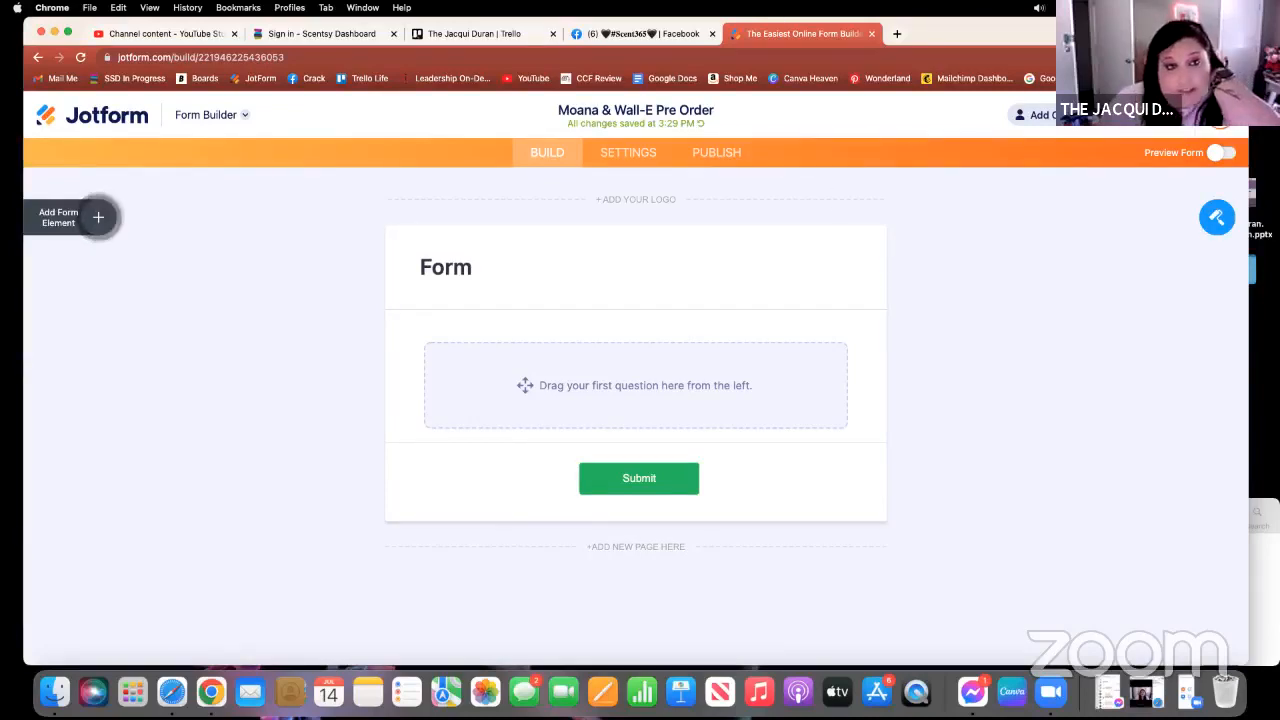
# Open the Form Designer and try the preset color schemes in turn, ending on the blue one with page color #2462B9.
pyautogui.click(1218, 222)
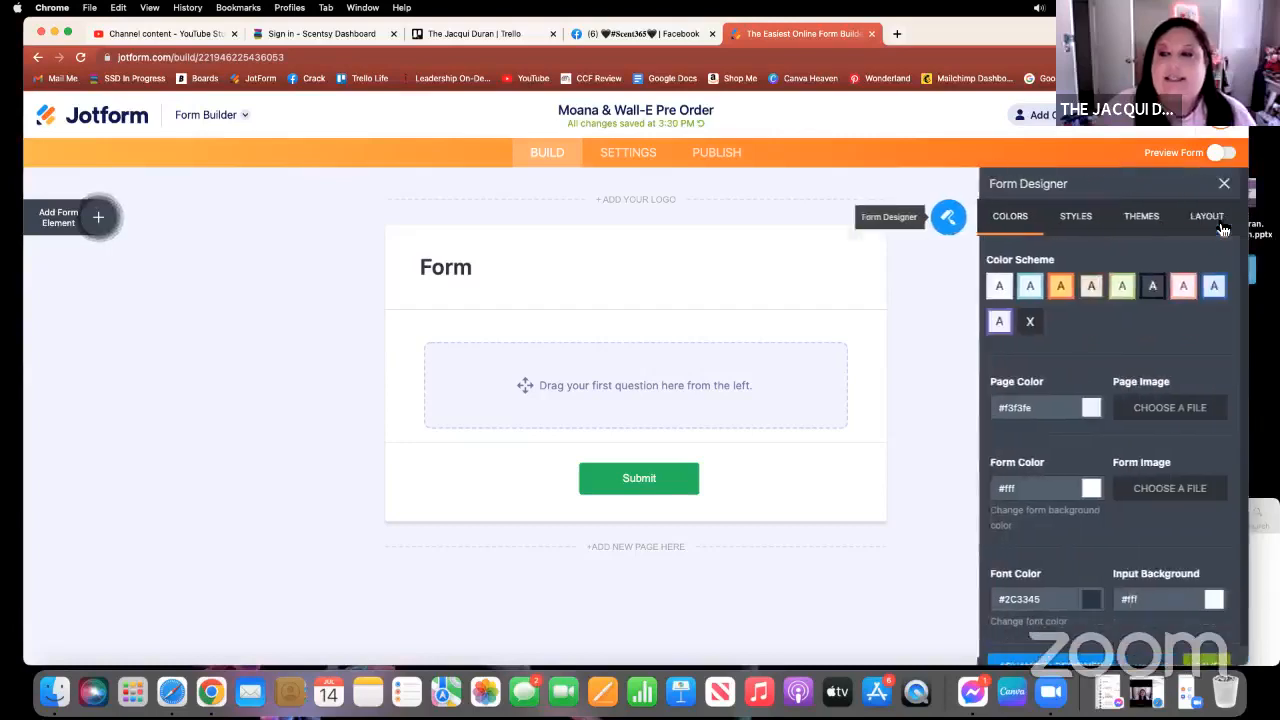
pyautogui.click(1026, 290)
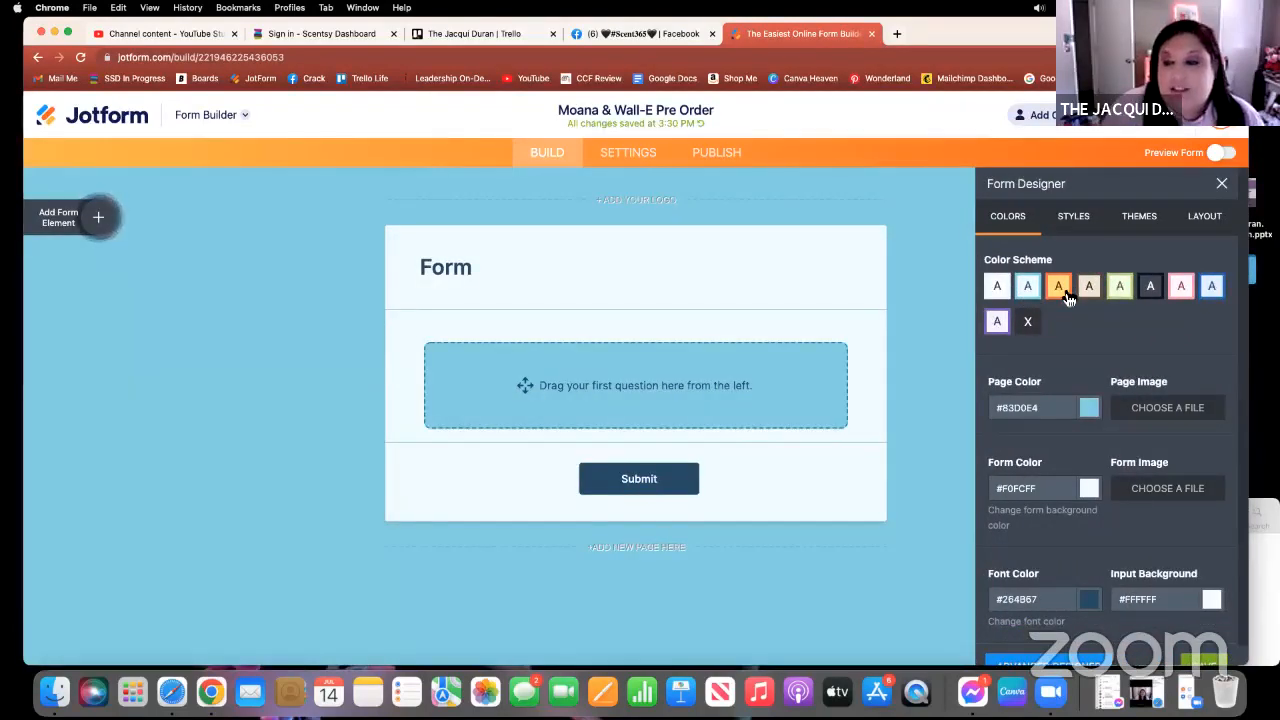
pyautogui.click(1060, 288)
pyautogui.click(1090, 288)
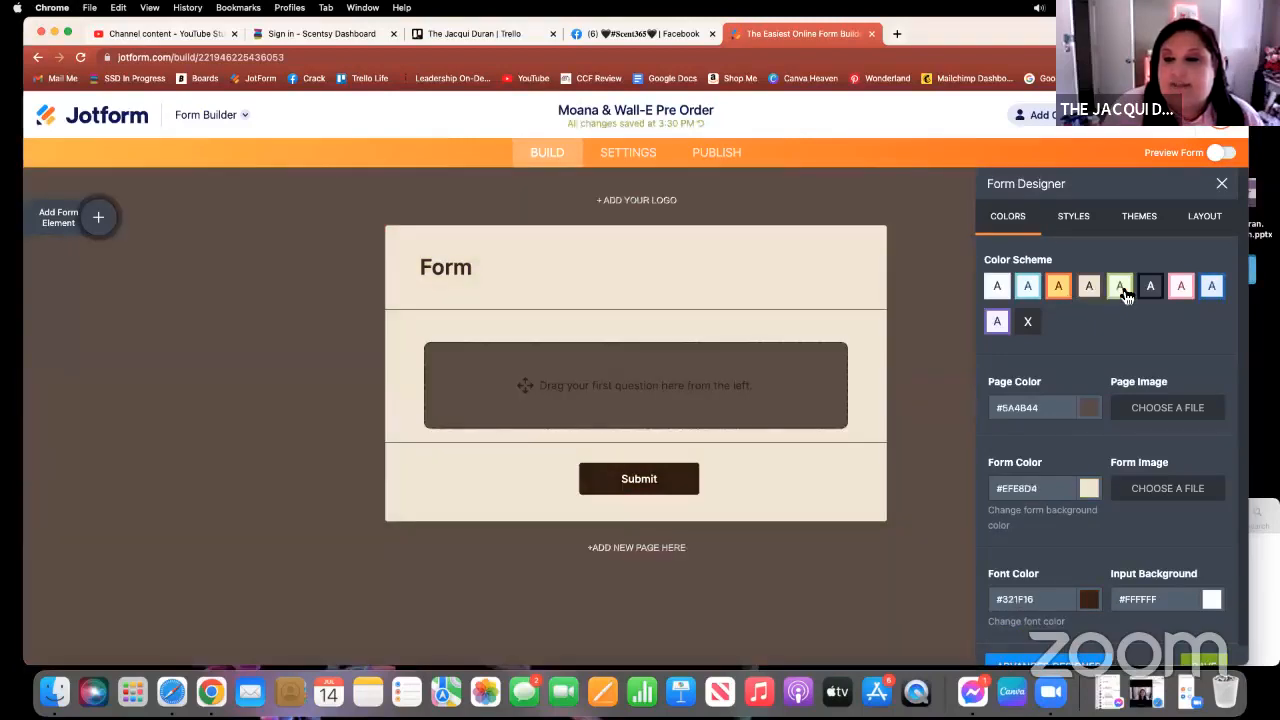
pyautogui.click(1120, 288)
pyautogui.click(1151, 290)
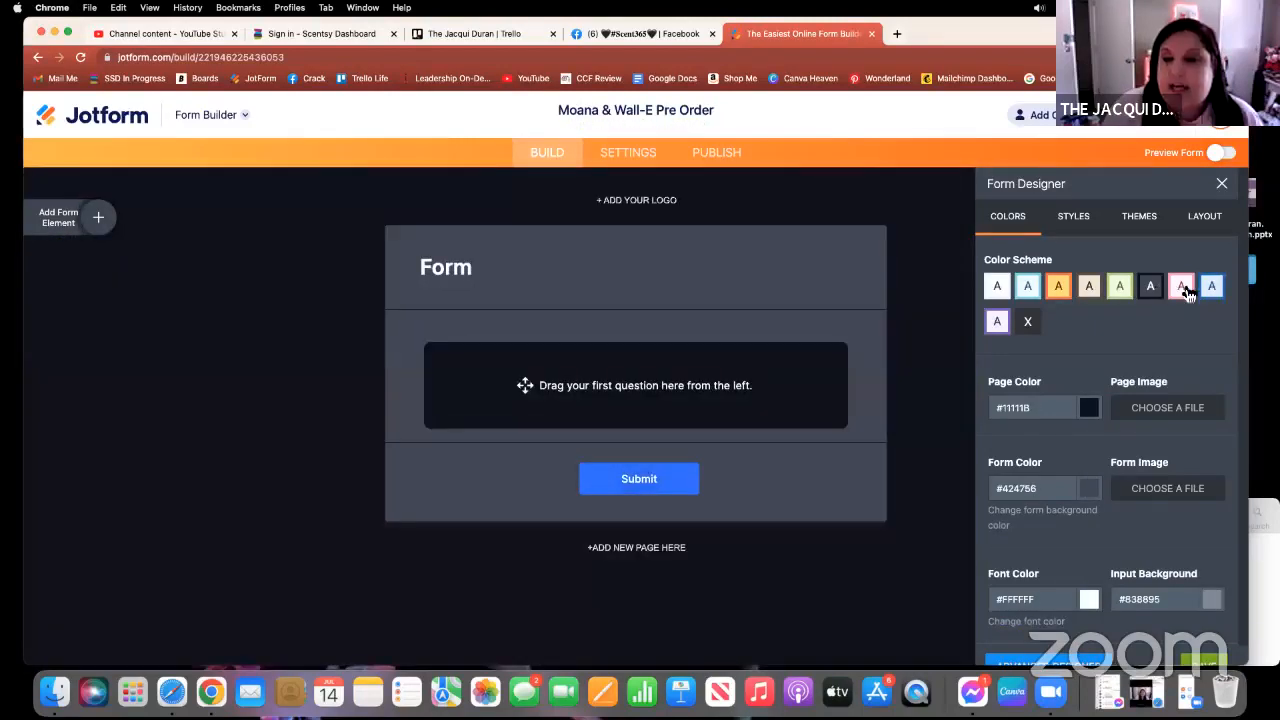
pyautogui.click(1181, 290)
pyautogui.click(1213, 290)
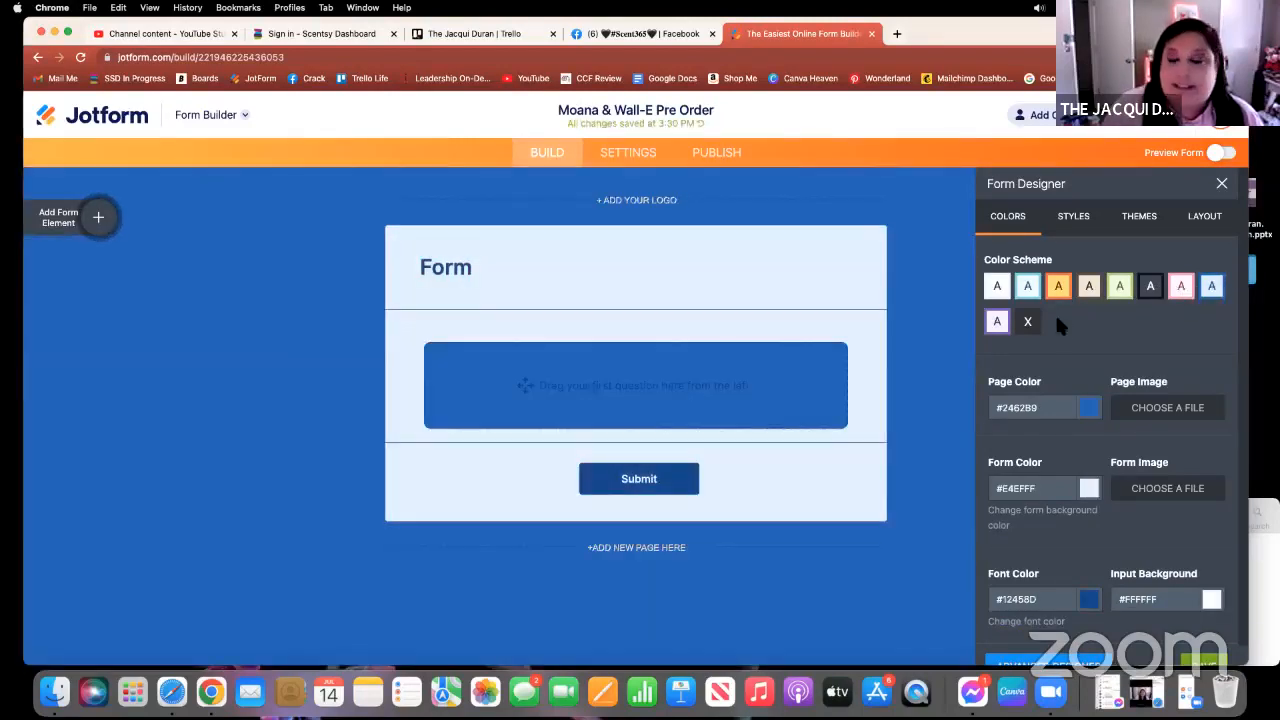
# Try the purple color scheme on the form with a custom page color of #5c17d3.
pyautogui.click(997, 324)
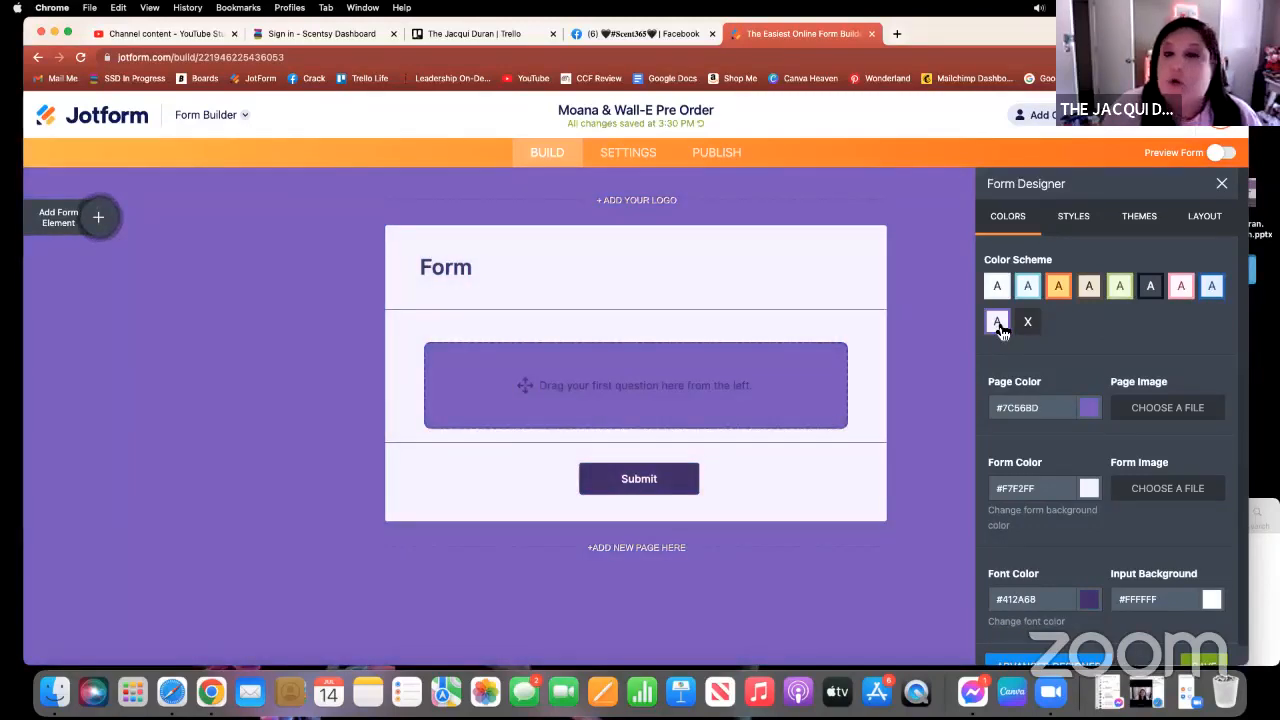
pyautogui.click(1085, 407)
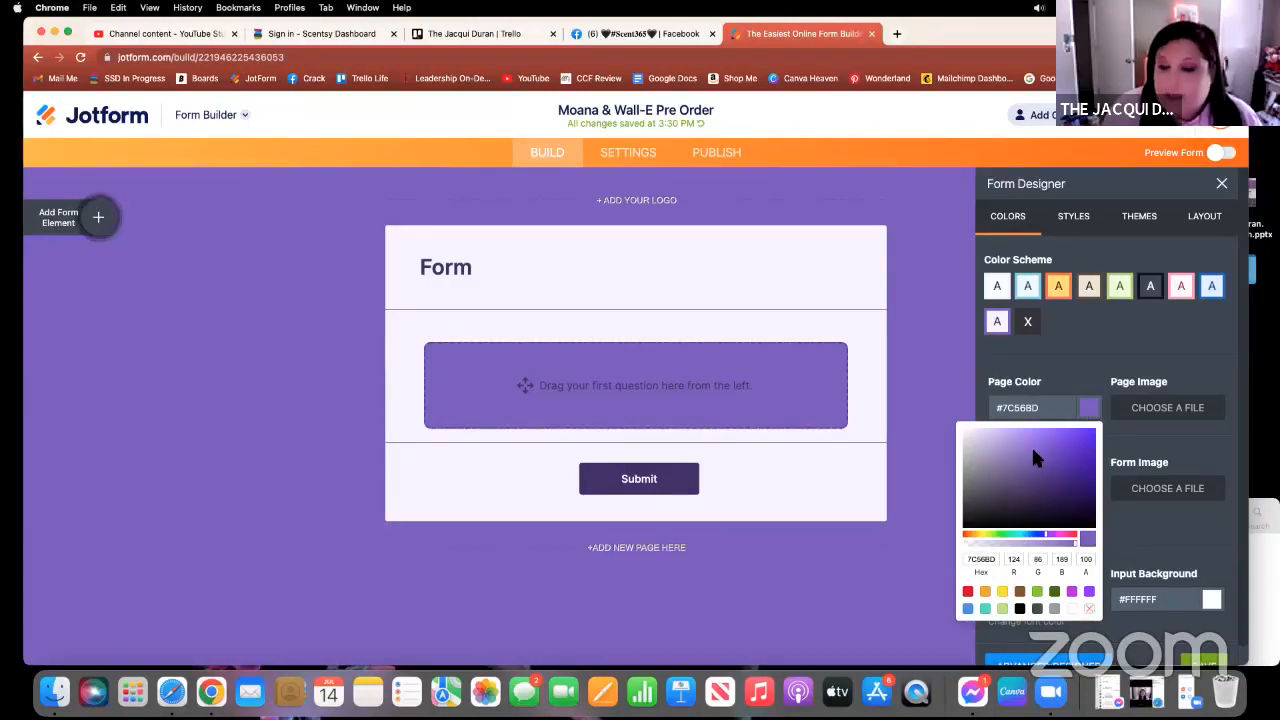
pyautogui.click(1066, 444)
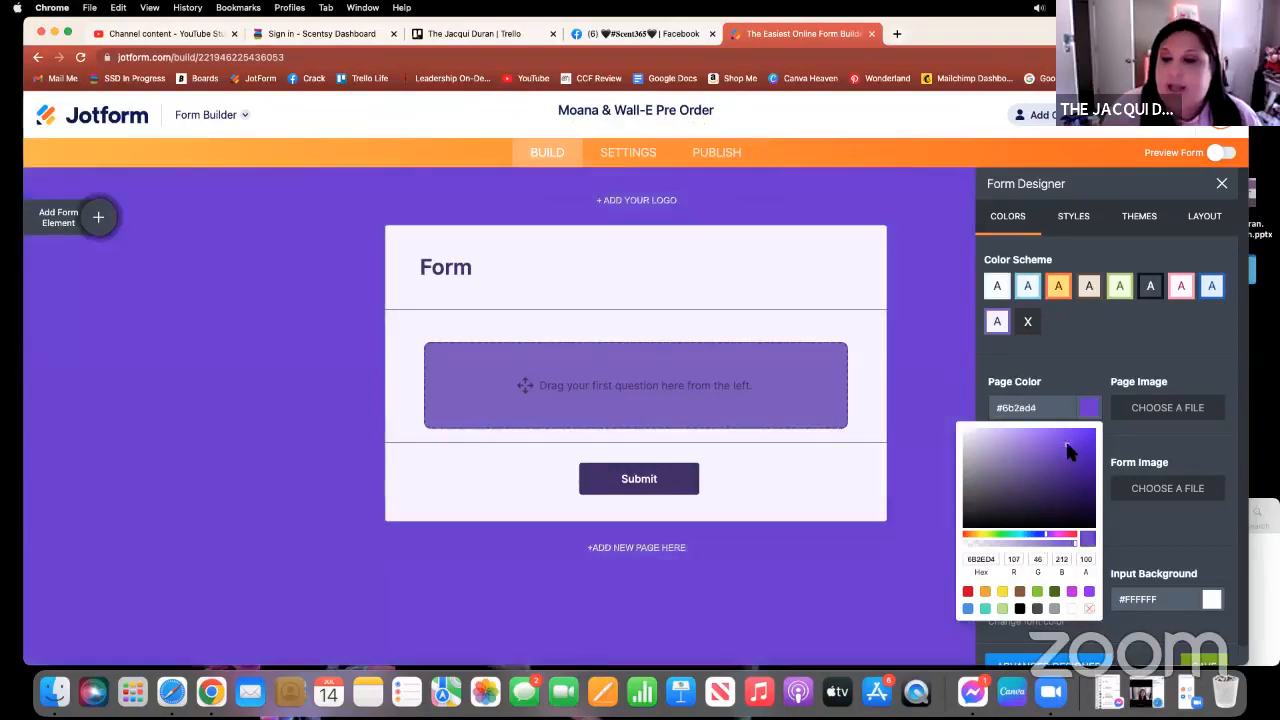
pyautogui.click(1080, 447)
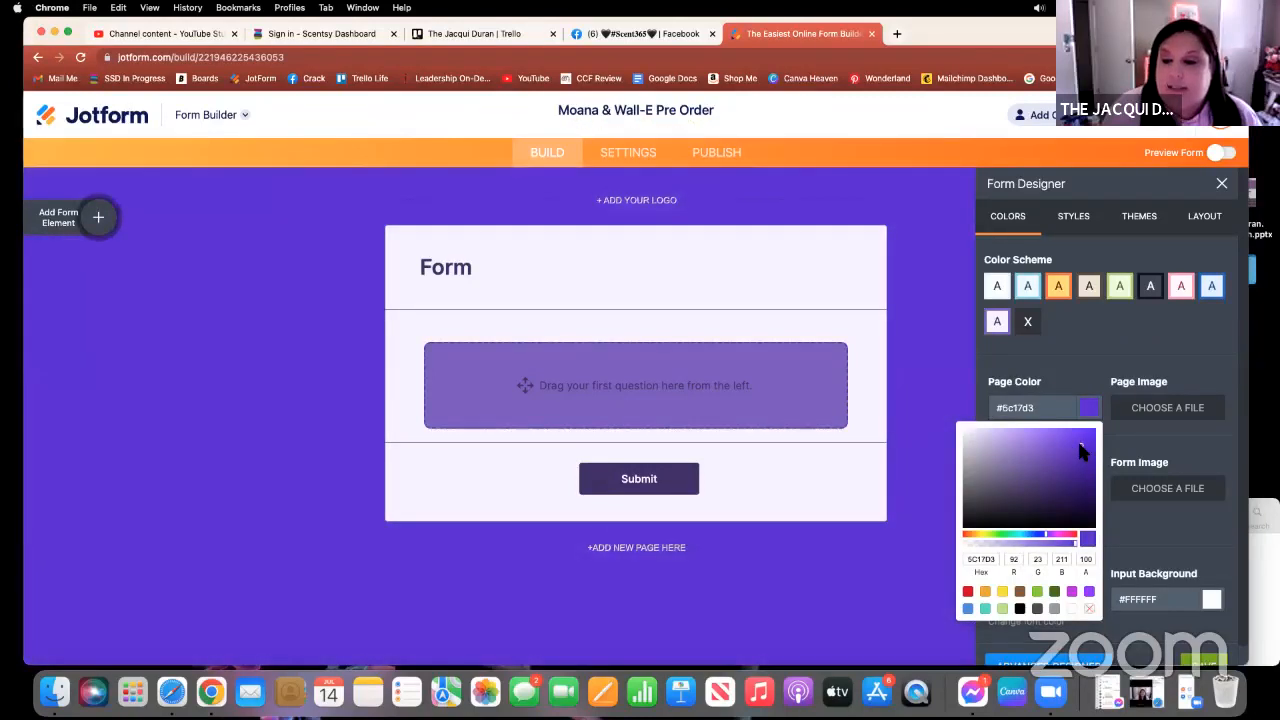
pyautogui.click(1071, 338)
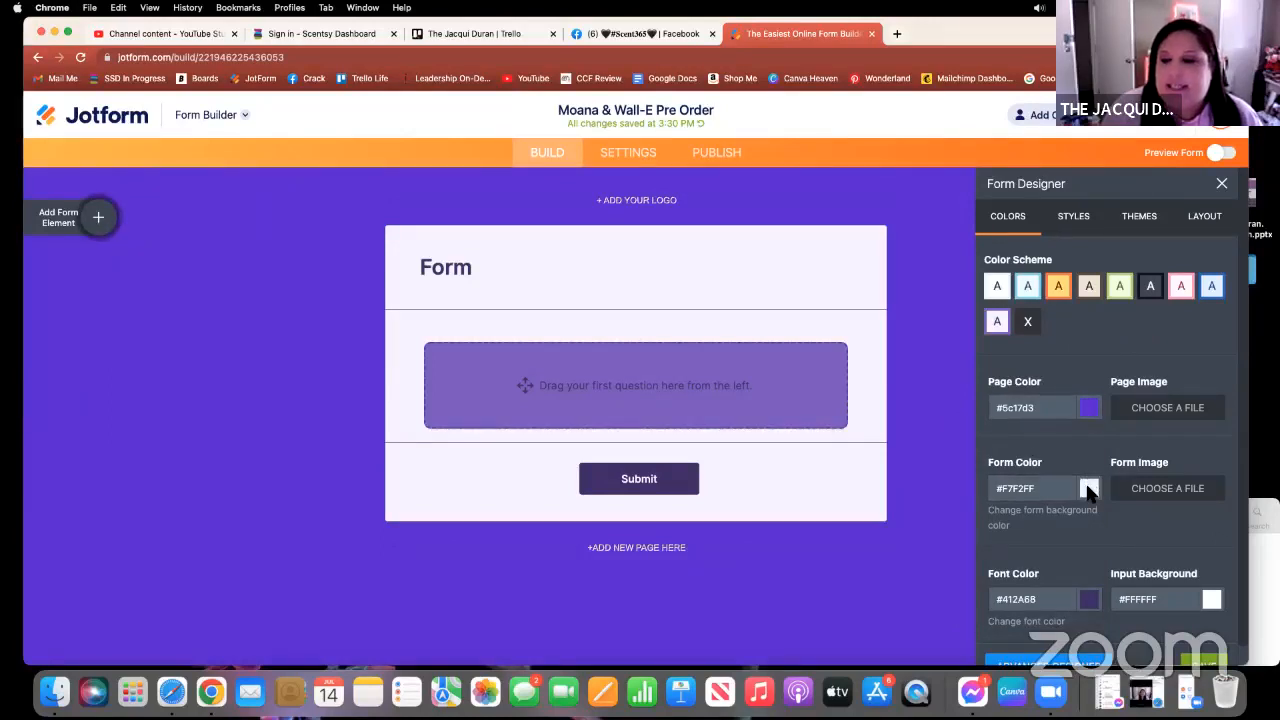
# Apply the light blue preset color scheme with page color #83D0E4 to the form.
pyautogui.scroll(-1, 1090, 520)
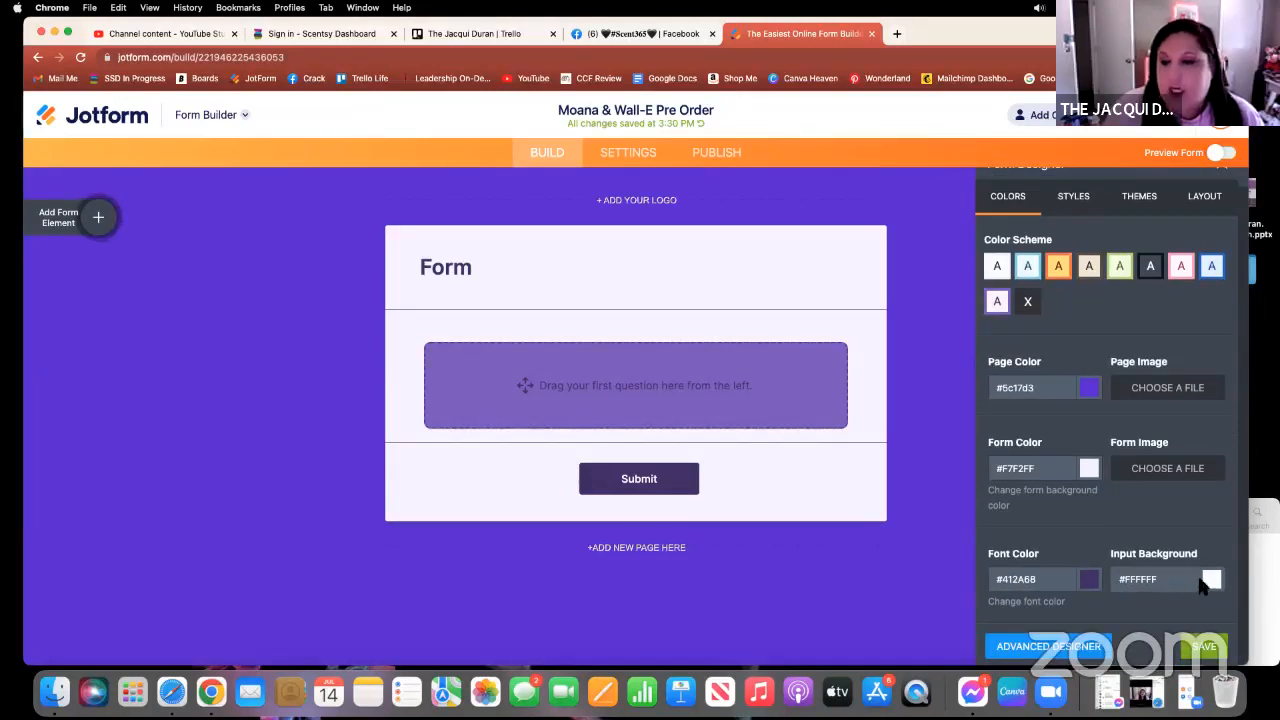
pyautogui.scroll(1, 1173, 502)
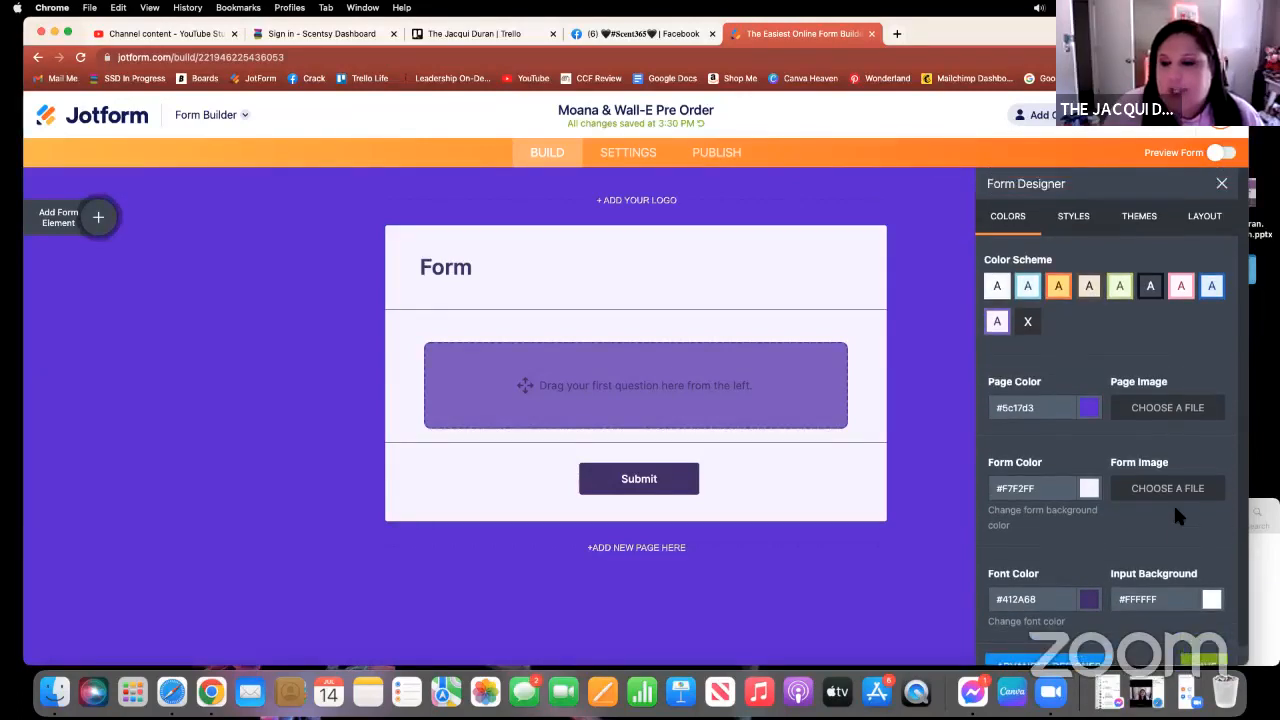
pyautogui.click(1027, 288)
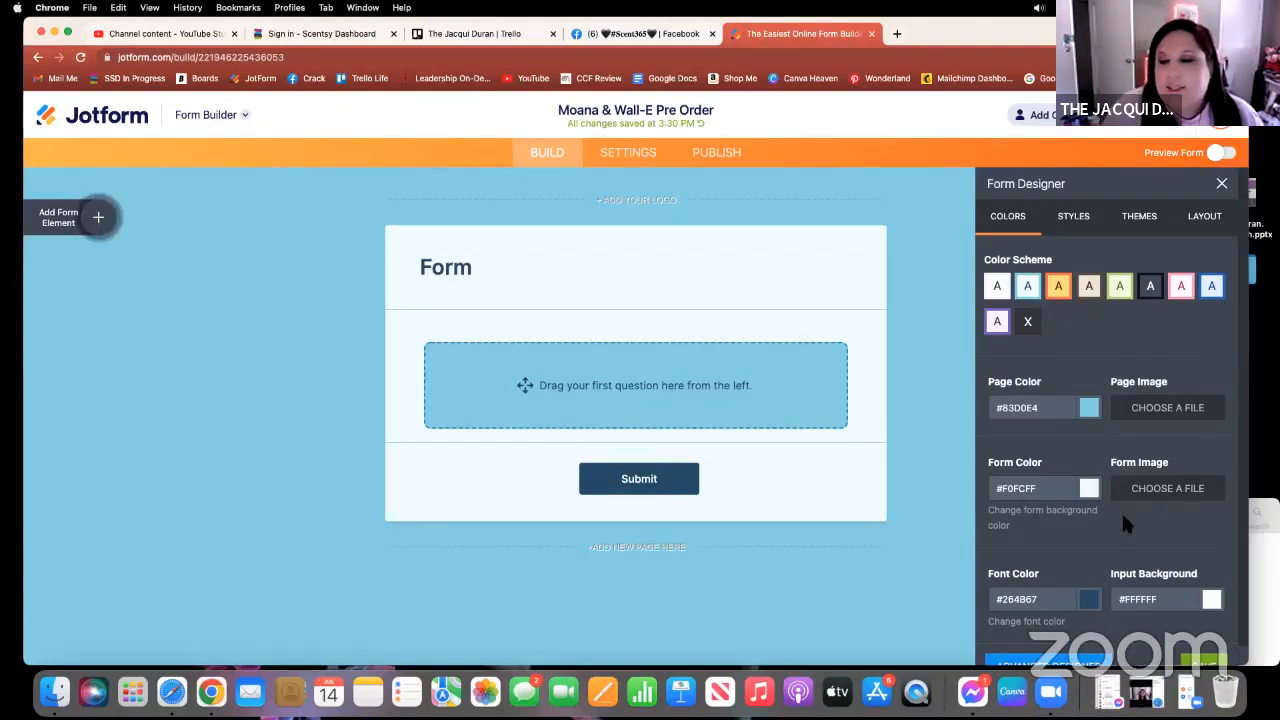
pyautogui.scroll(-1, 1122, 518)
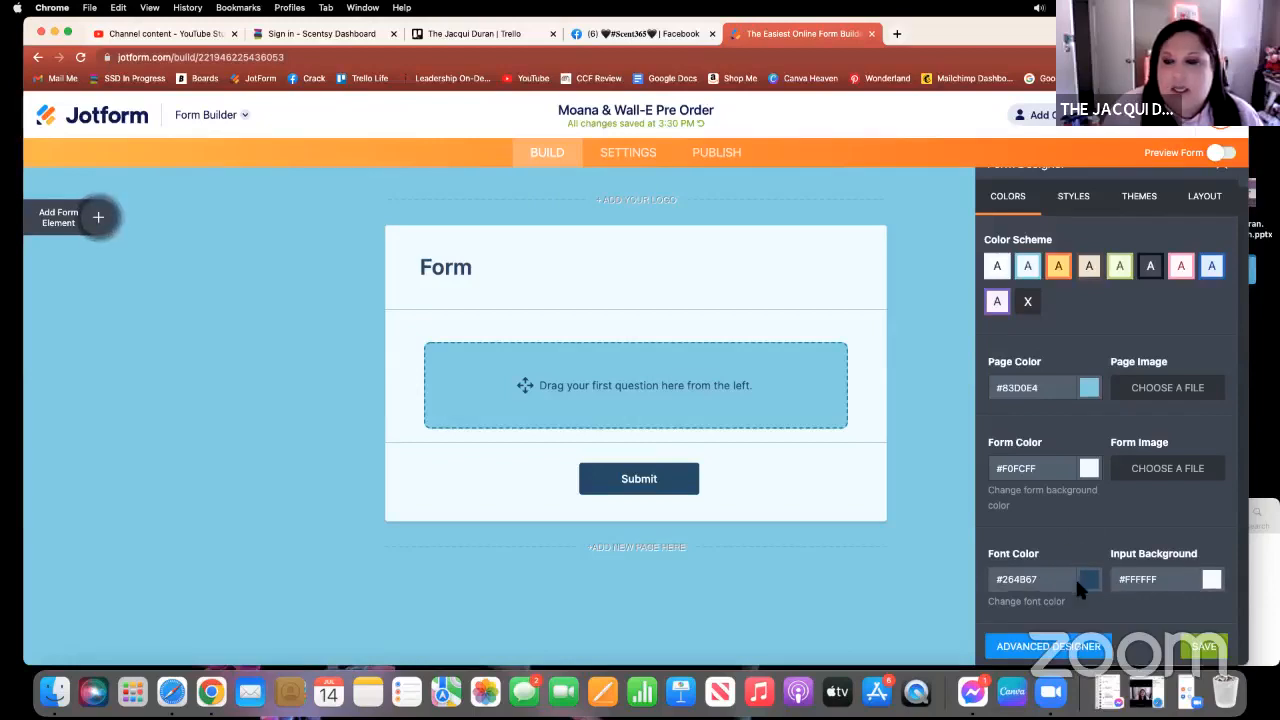
# Change the form's font style to Covered By Your Grace.
pyautogui.click(1074, 197)
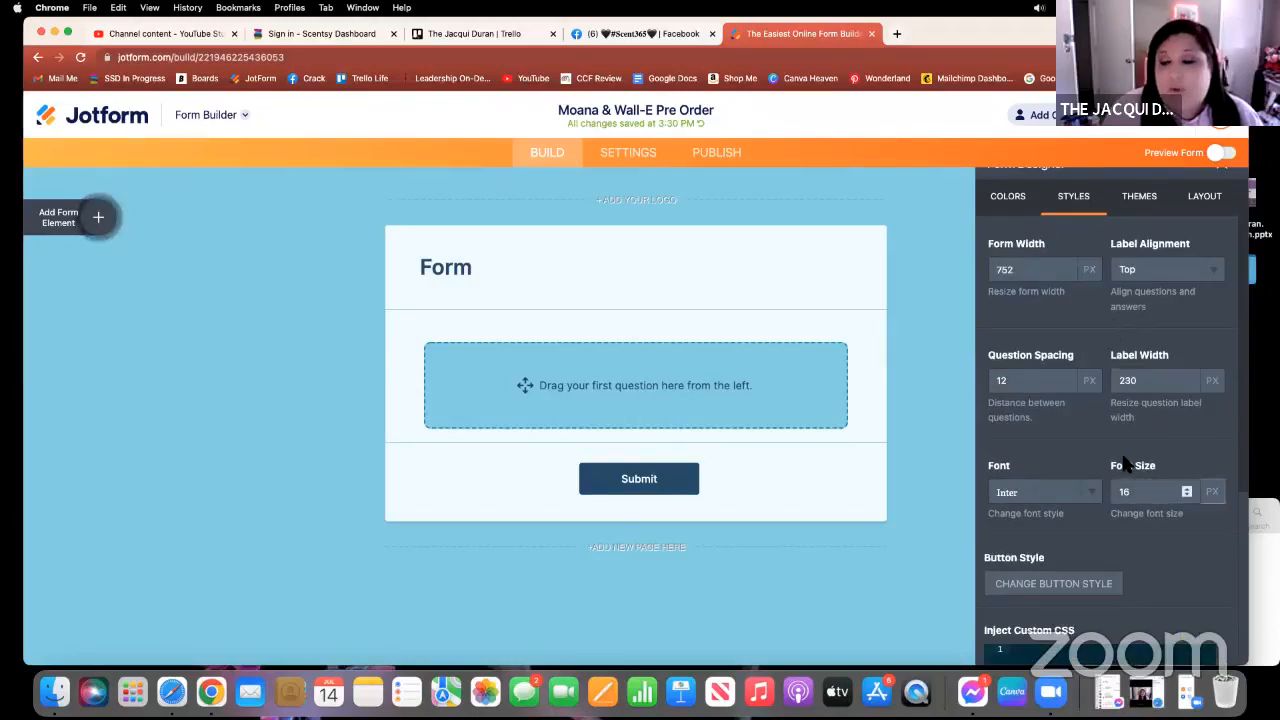
pyautogui.scroll(-5, 1124, 461)
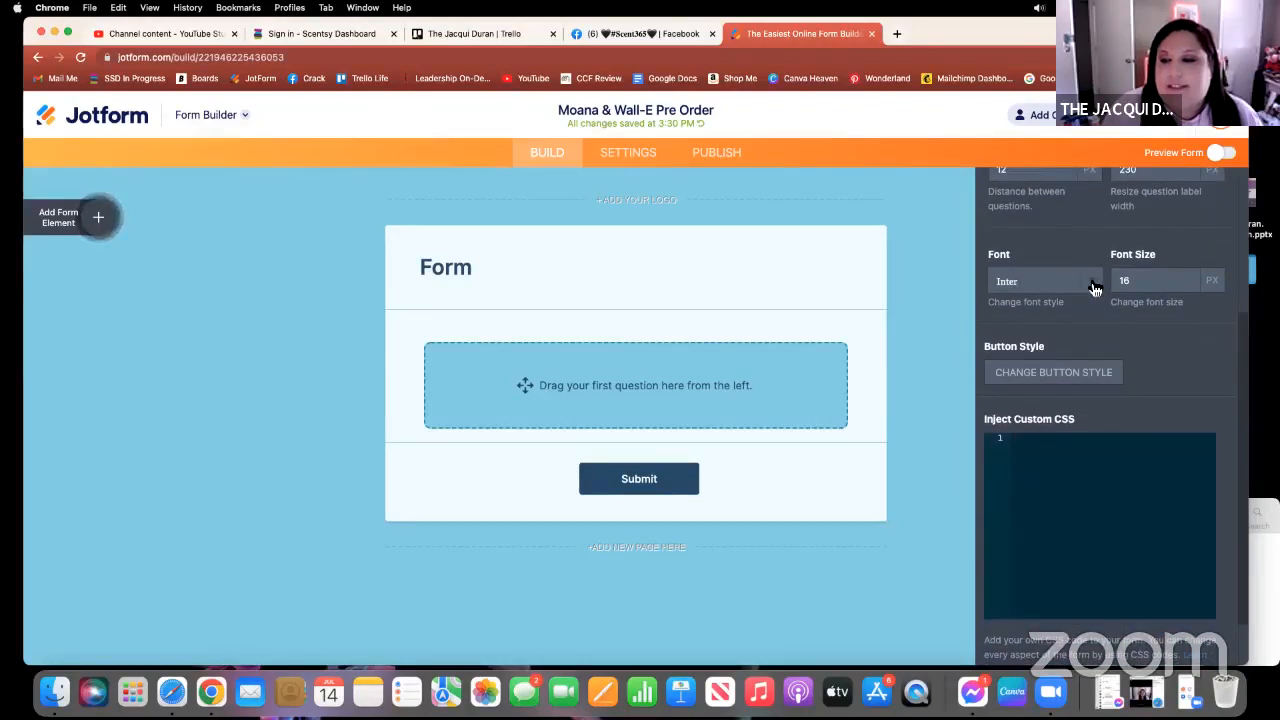
pyautogui.click(1094, 289)
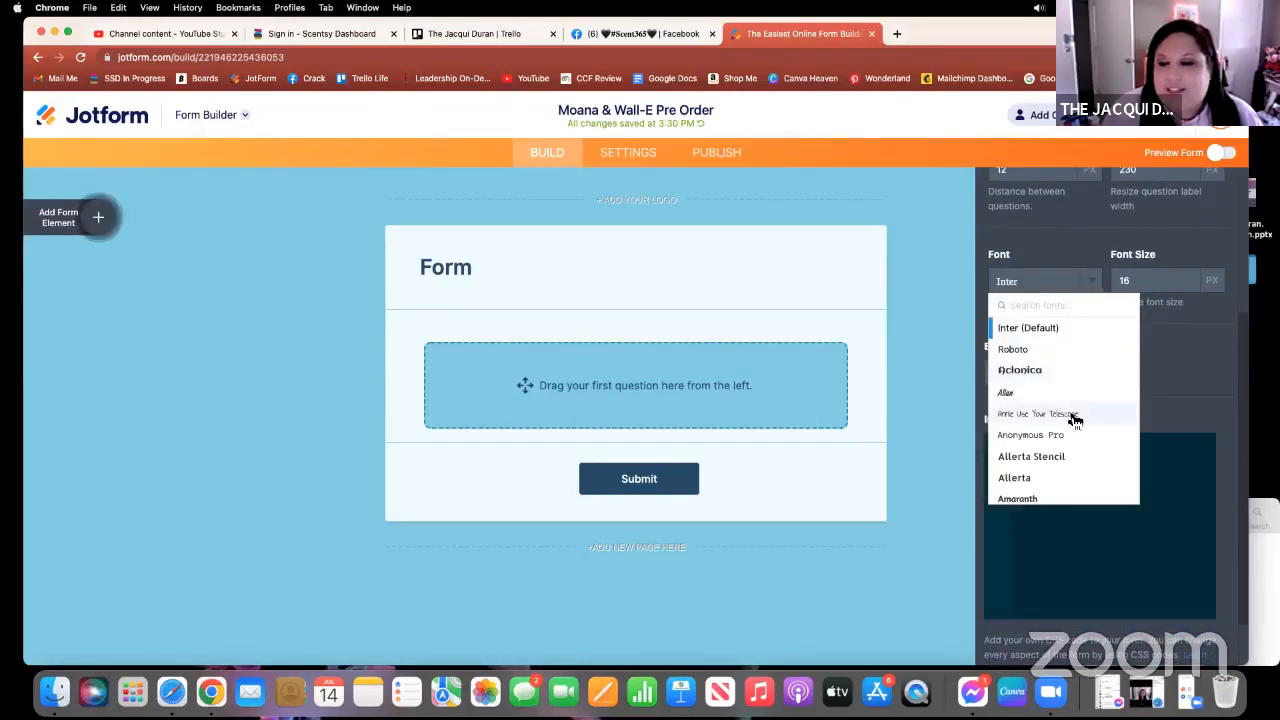
pyautogui.scroll(-5, 1075, 420)
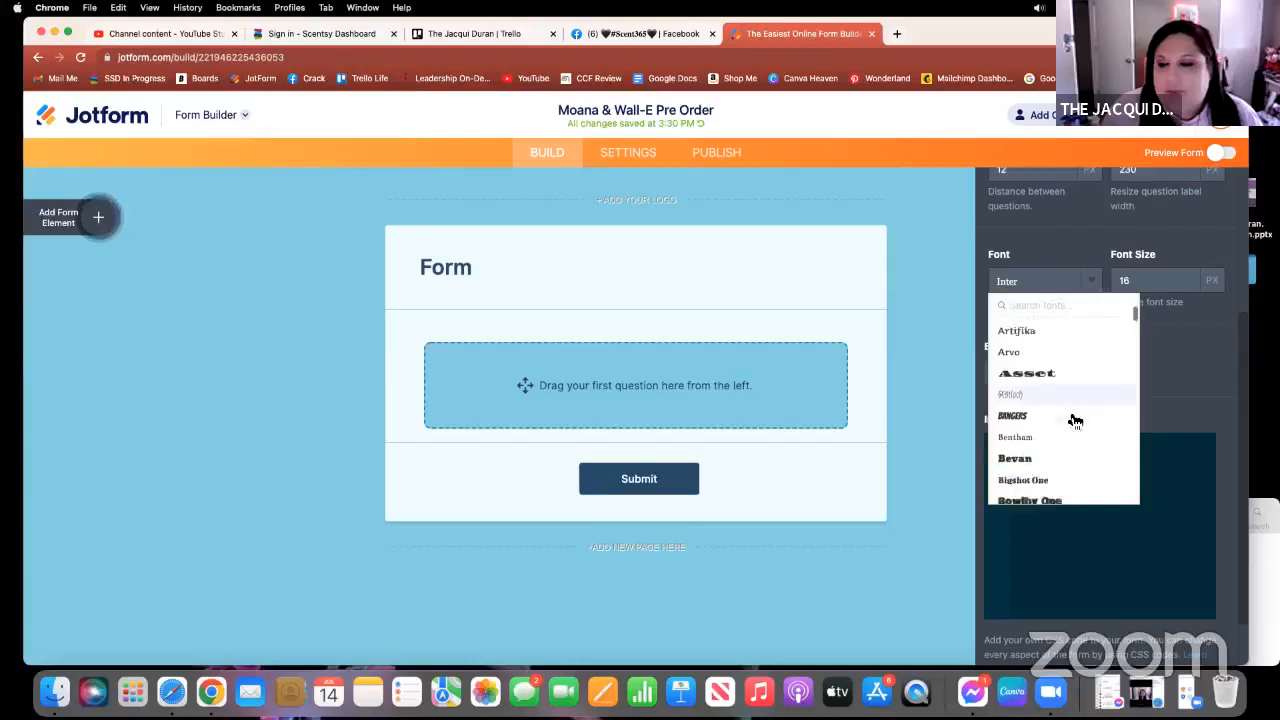
pyautogui.scroll(-6, 1075, 420)
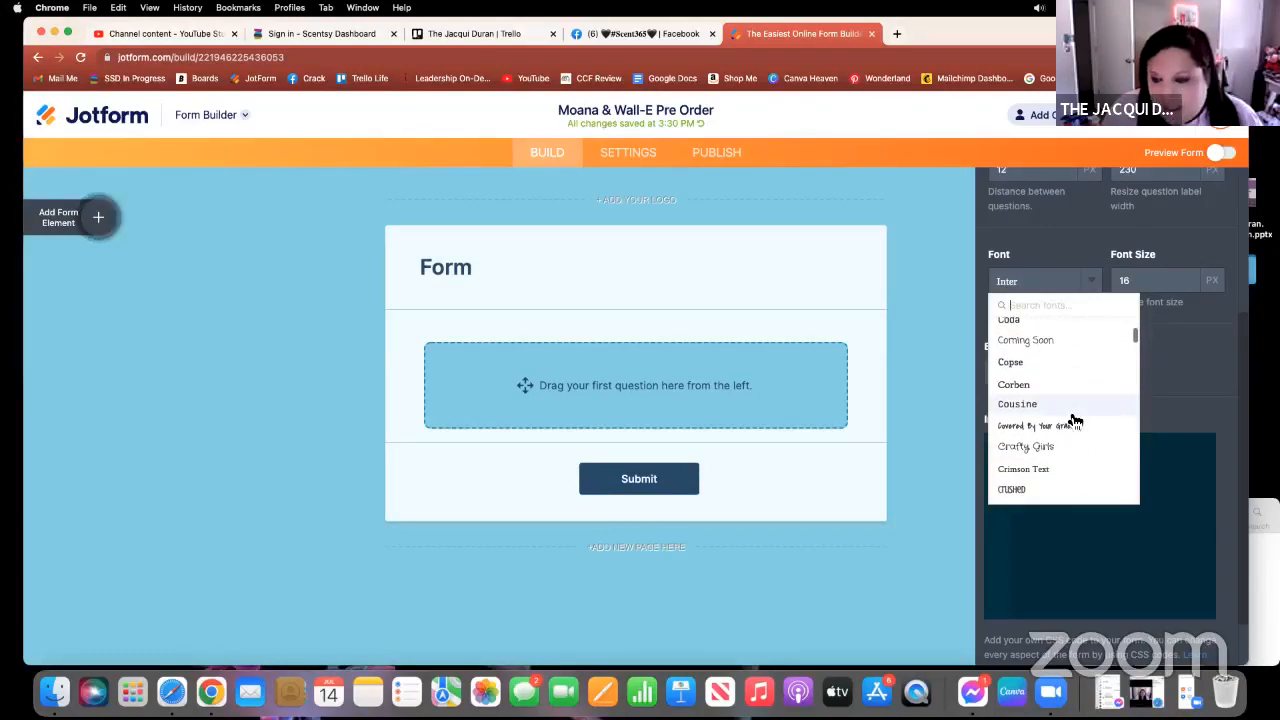
pyautogui.scroll(-2, 1073, 420)
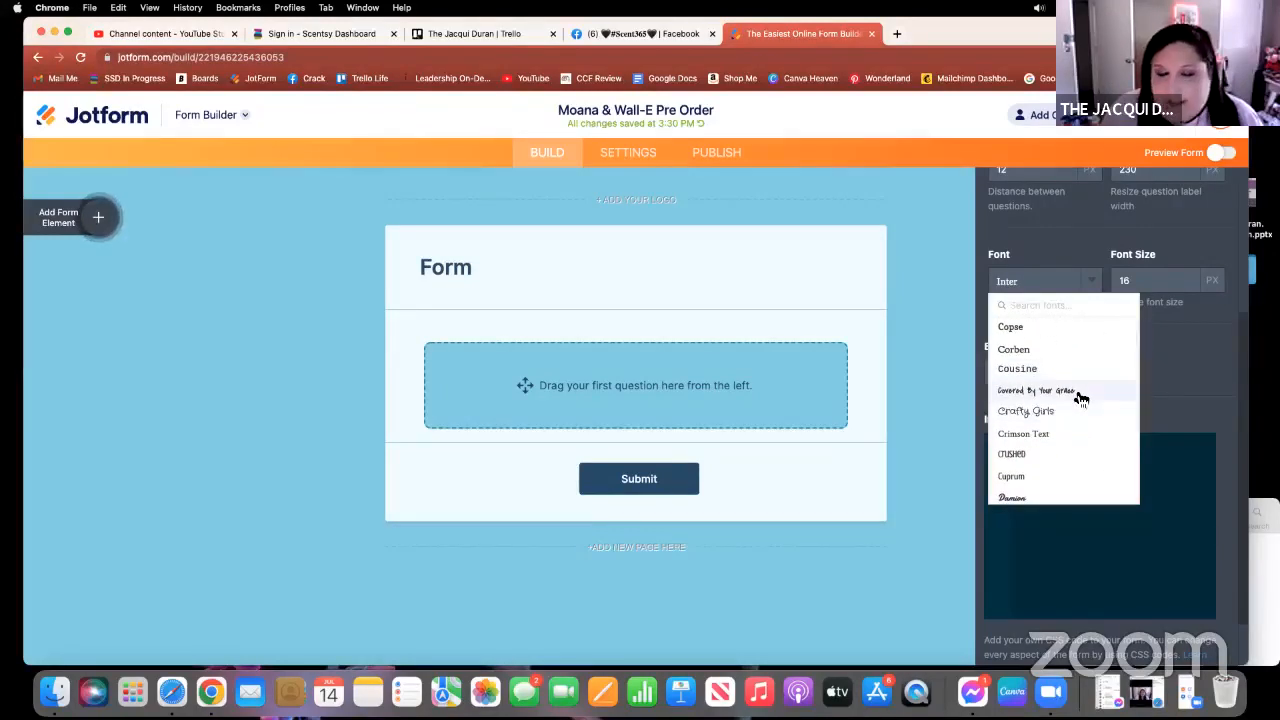
pyautogui.click(1081, 395)
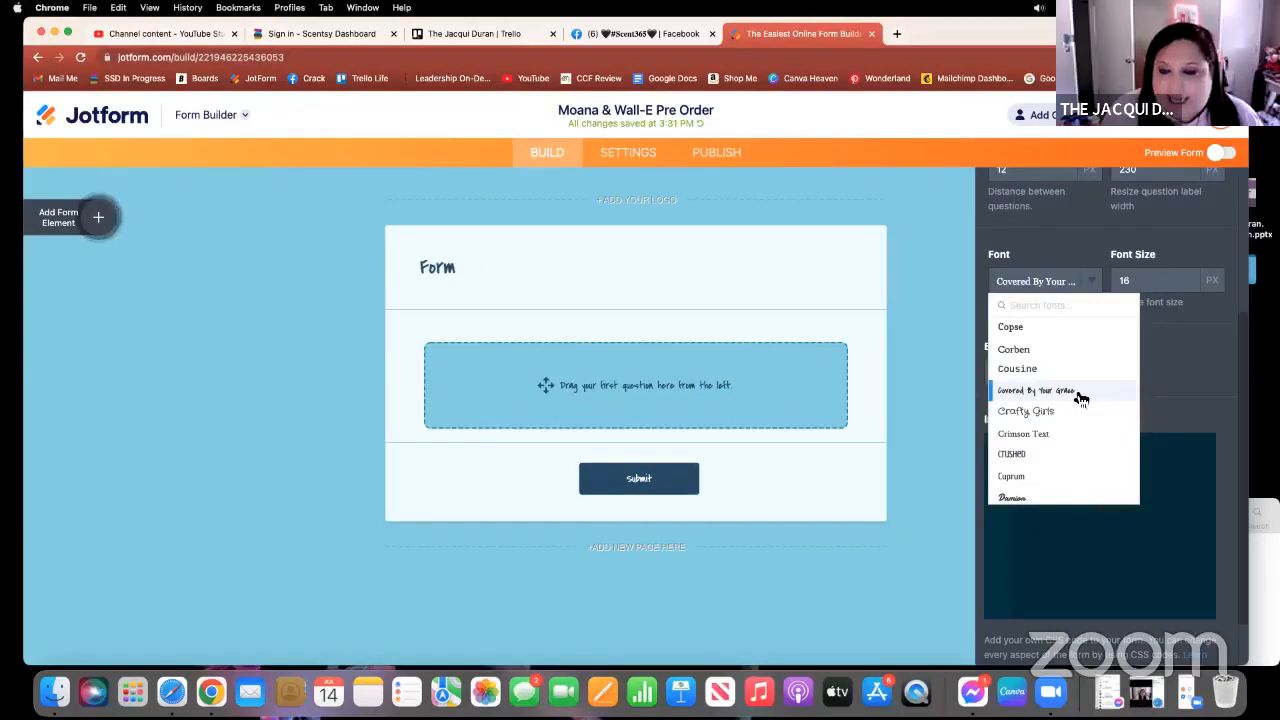
# Set the form's font size to 20 px.
pyautogui.click(1187, 284)
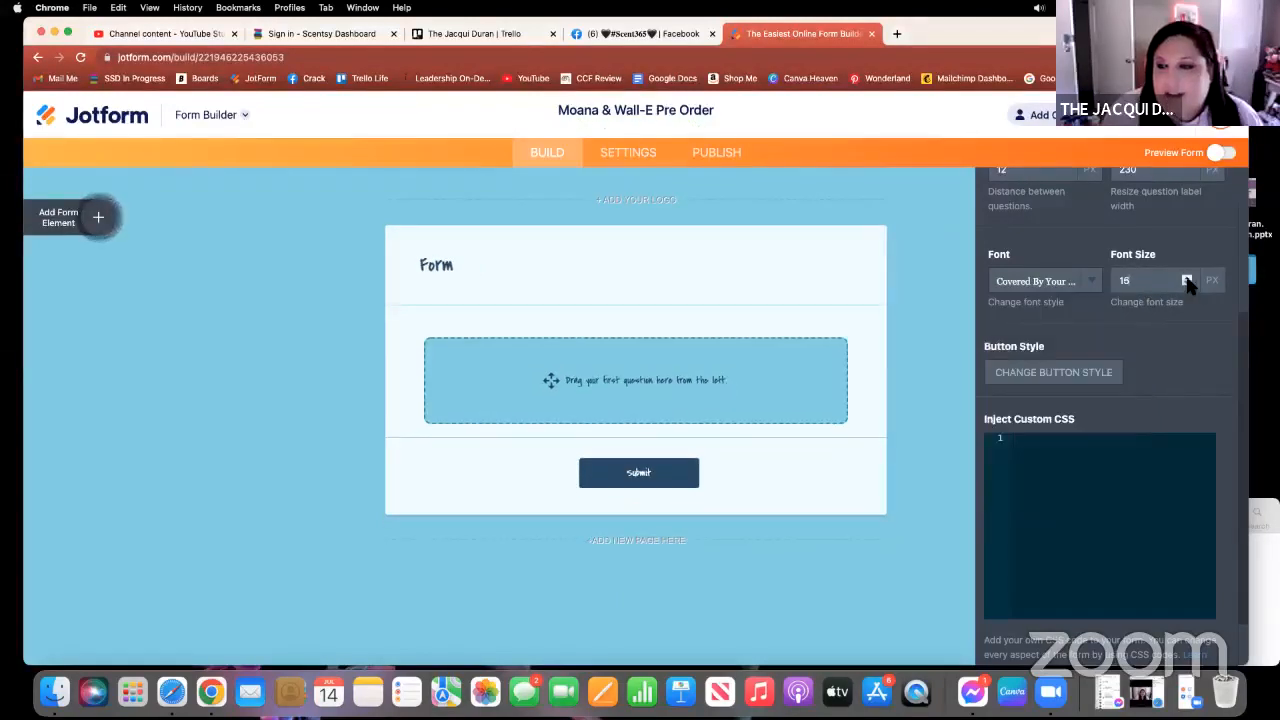
pyautogui.click(1187, 278)
pyautogui.click(1187, 278)
pyautogui.click(1187, 278)
pyautogui.click(1187, 278)
pyautogui.click(1187, 278)
pyautogui.click(1187, 278)
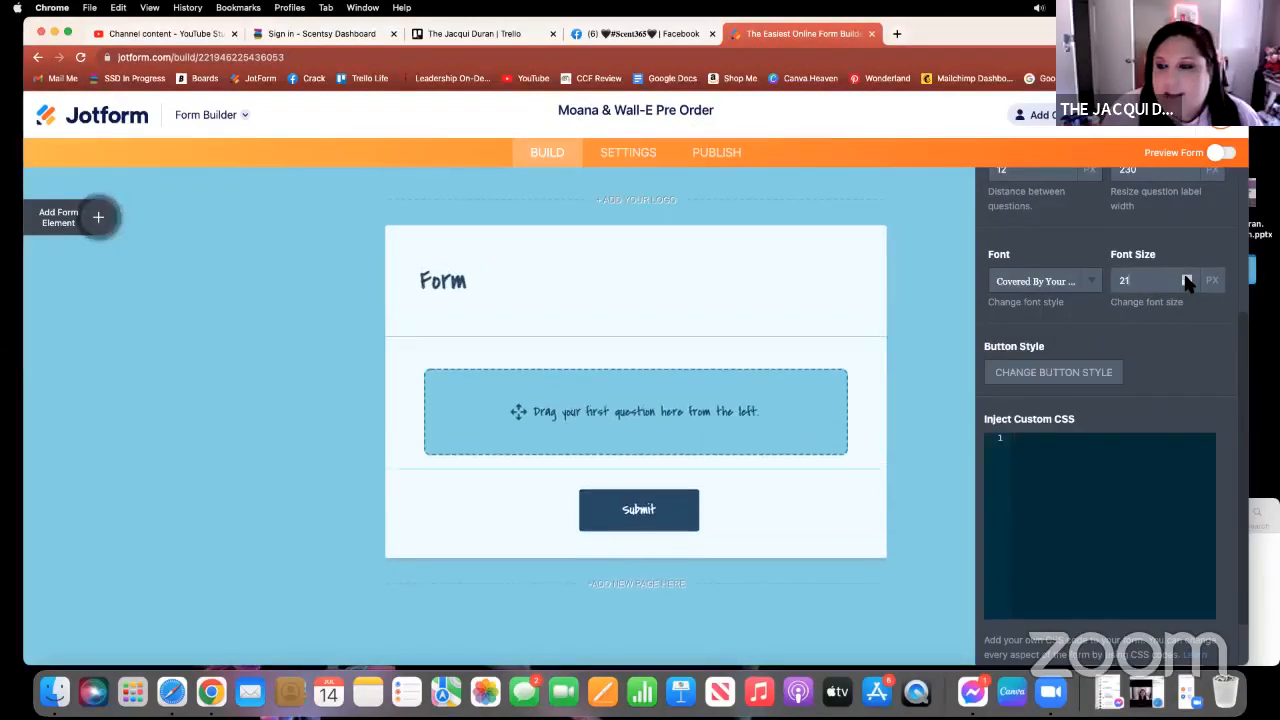
pyautogui.click(1187, 284)
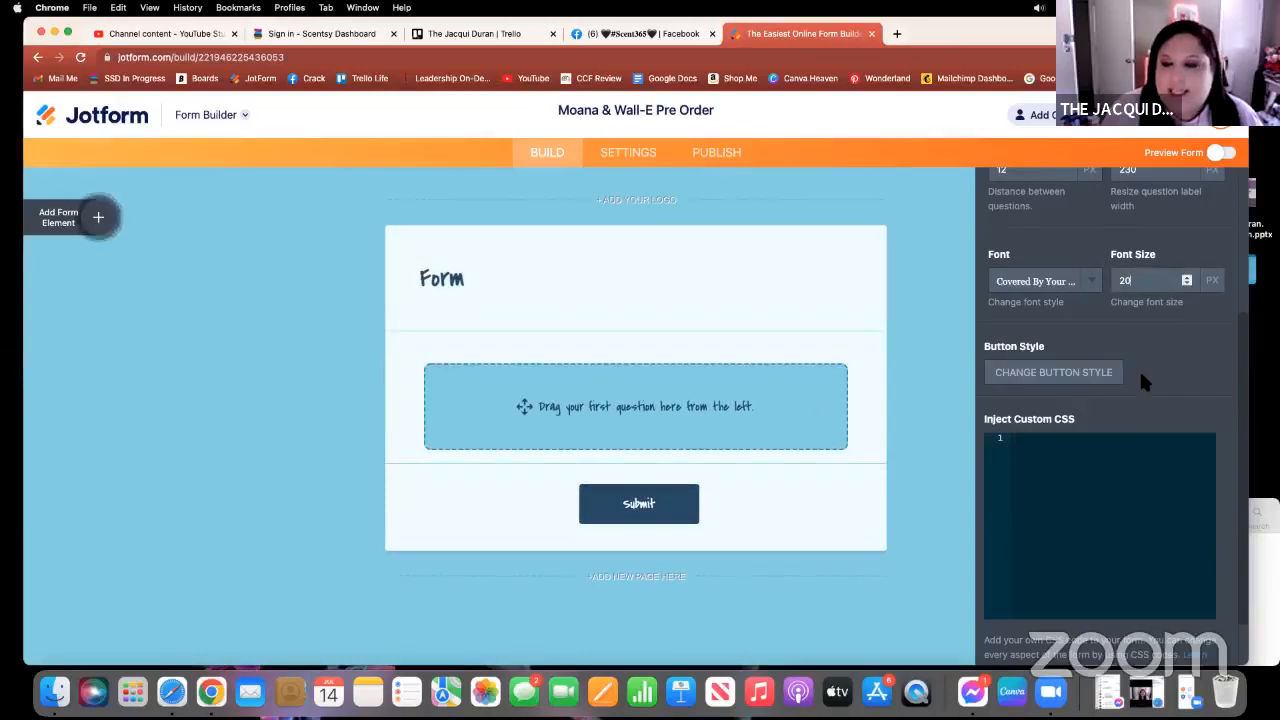
# Try the light blue rectangular button style with dark text for the Submit button.
pyautogui.click(1050, 374)
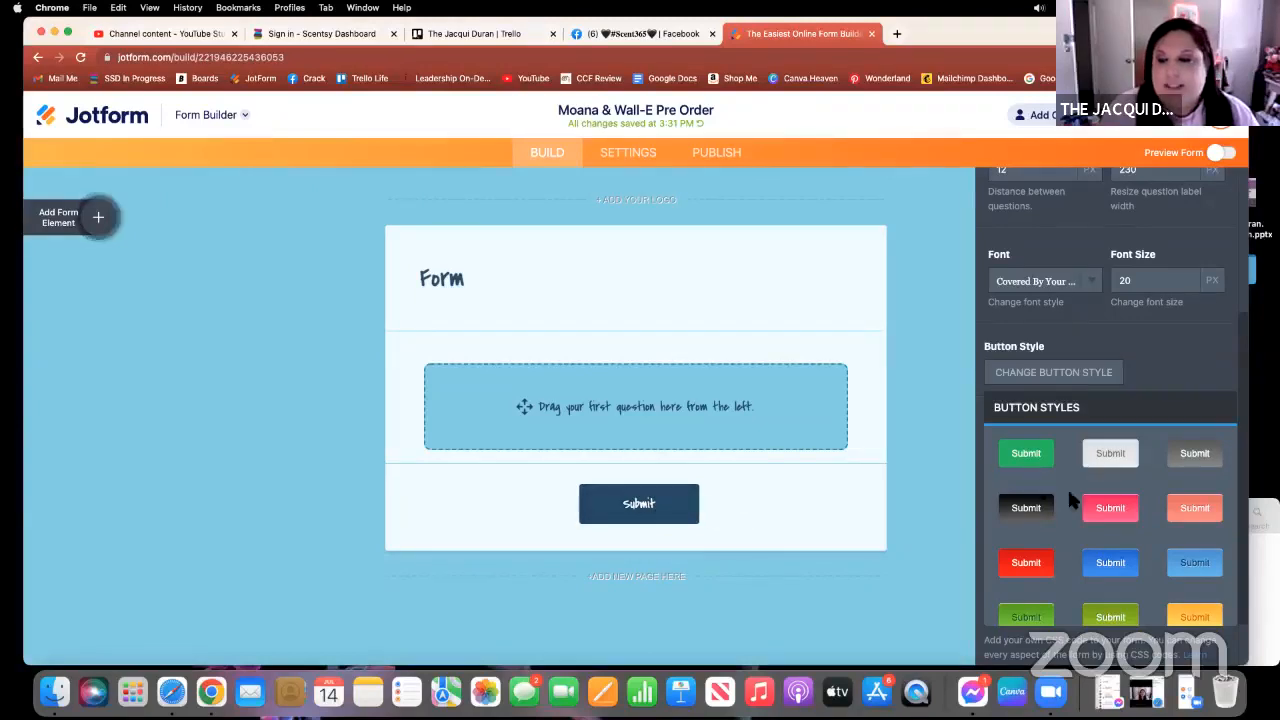
pyautogui.click(1191, 566)
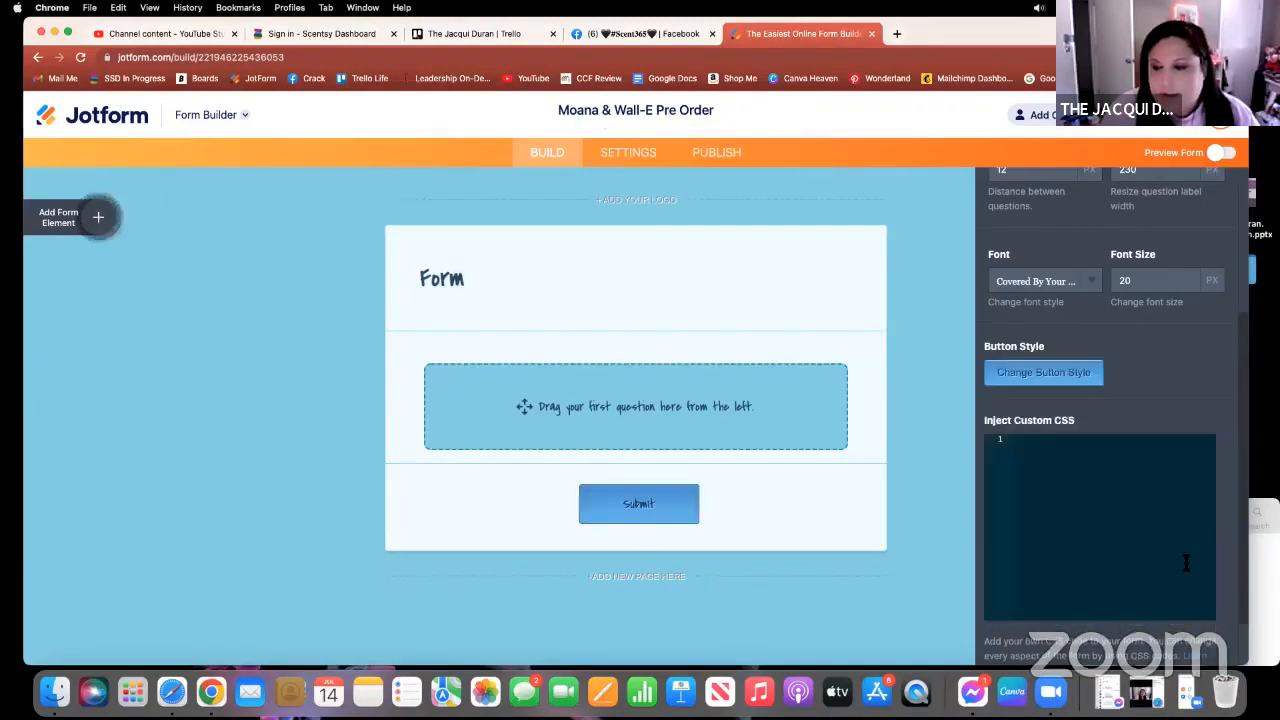
pyautogui.scroll(-2, 1172, 396)
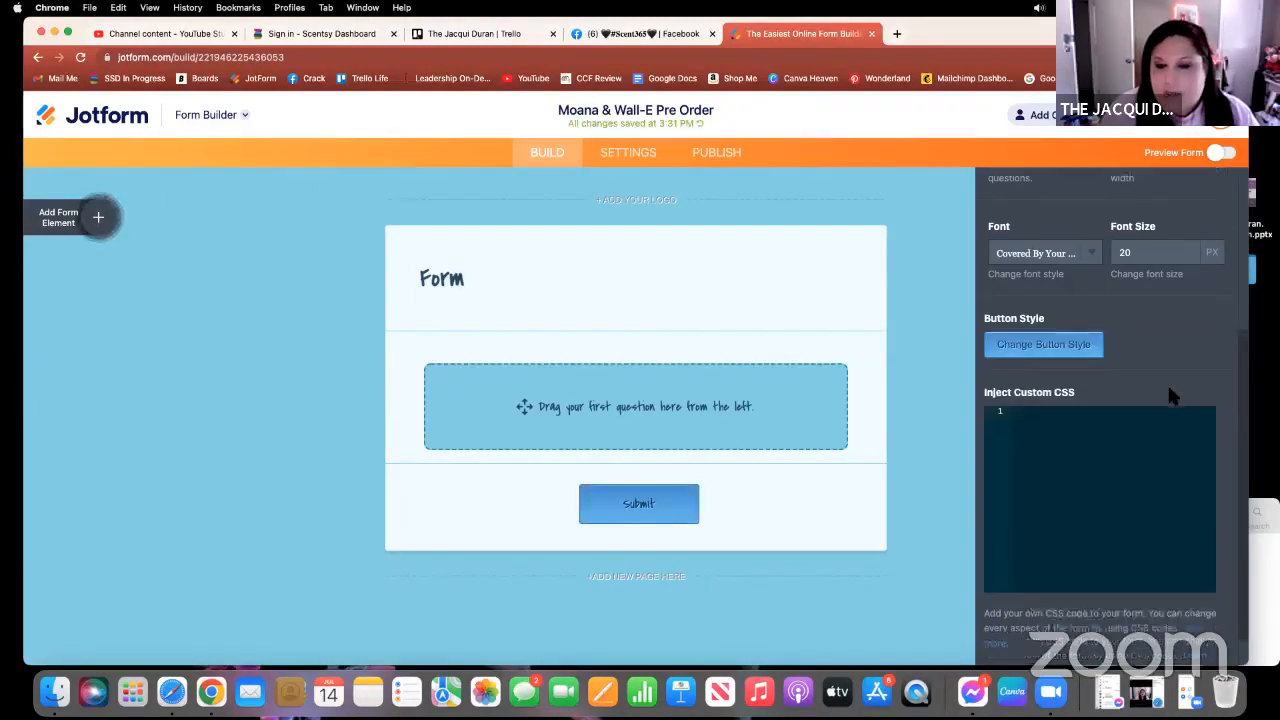
pyautogui.scroll(5, 1170, 390)
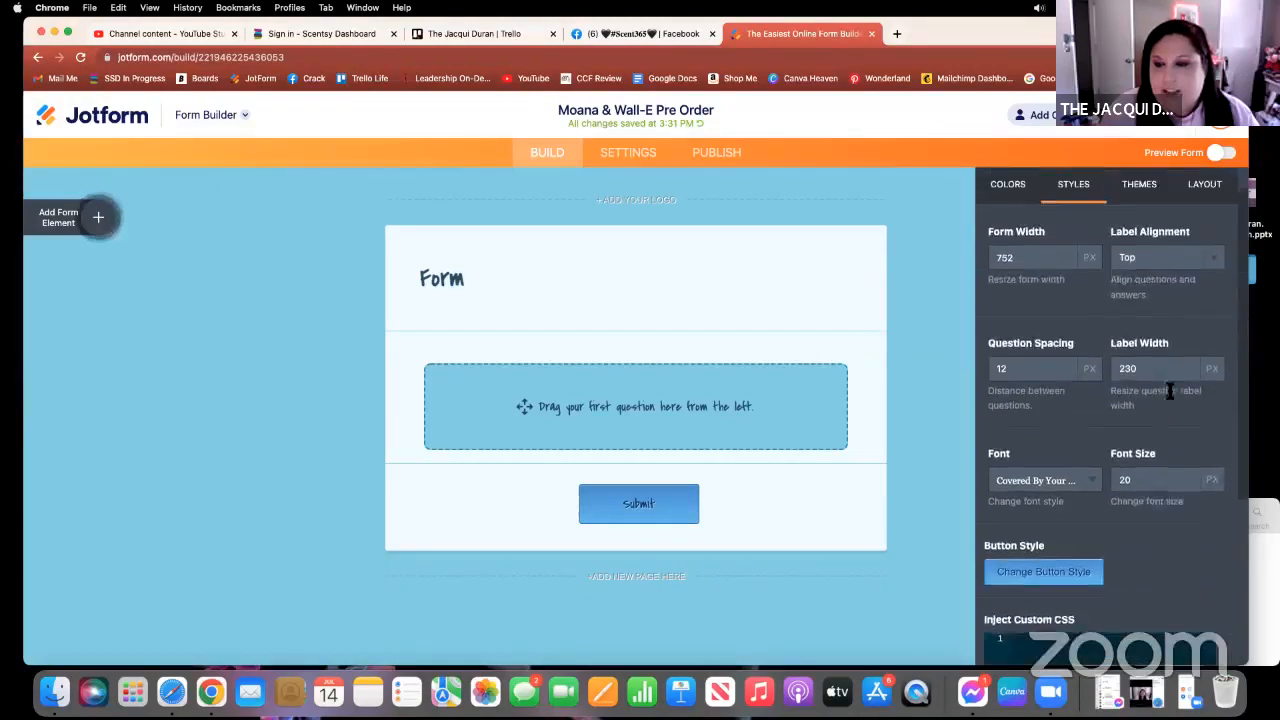
# Give the Submit button the gray pill-shaped button style with fully rounded ends.
pyautogui.click(1075, 606)
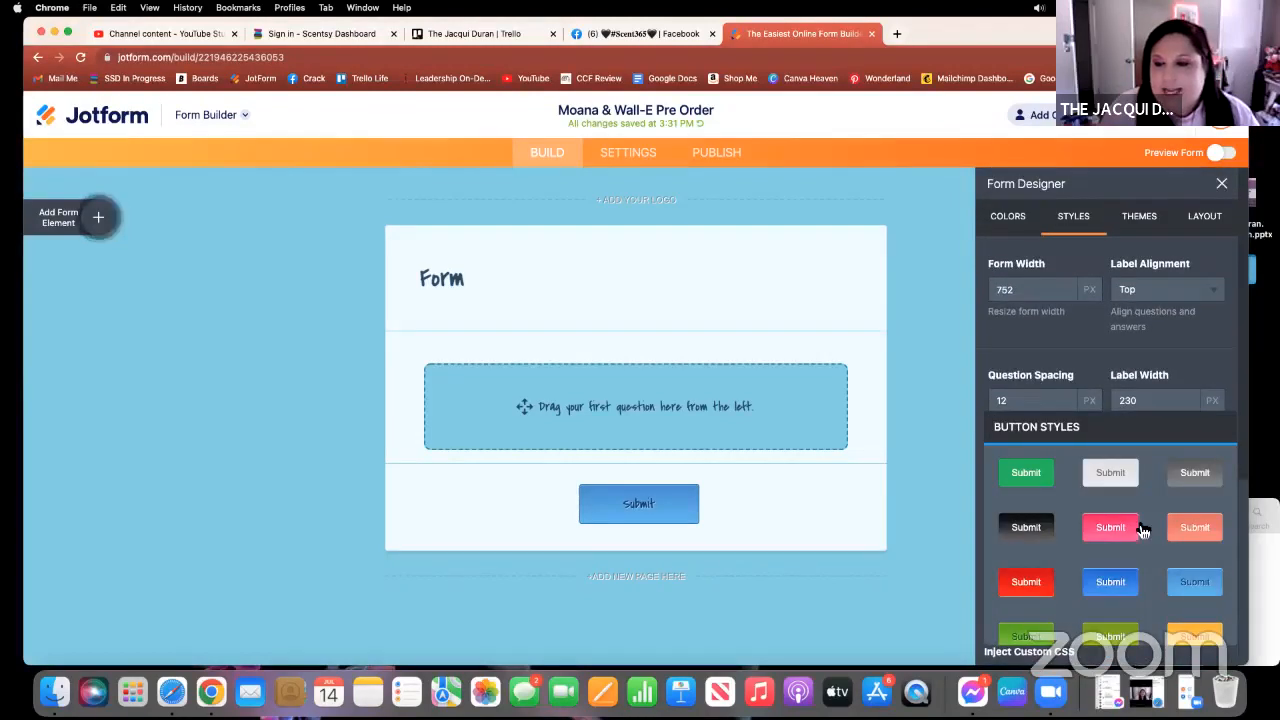
pyautogui.scroll(-10, 1137, 528)
pyautogui.scroll(-2, 1137, 527)
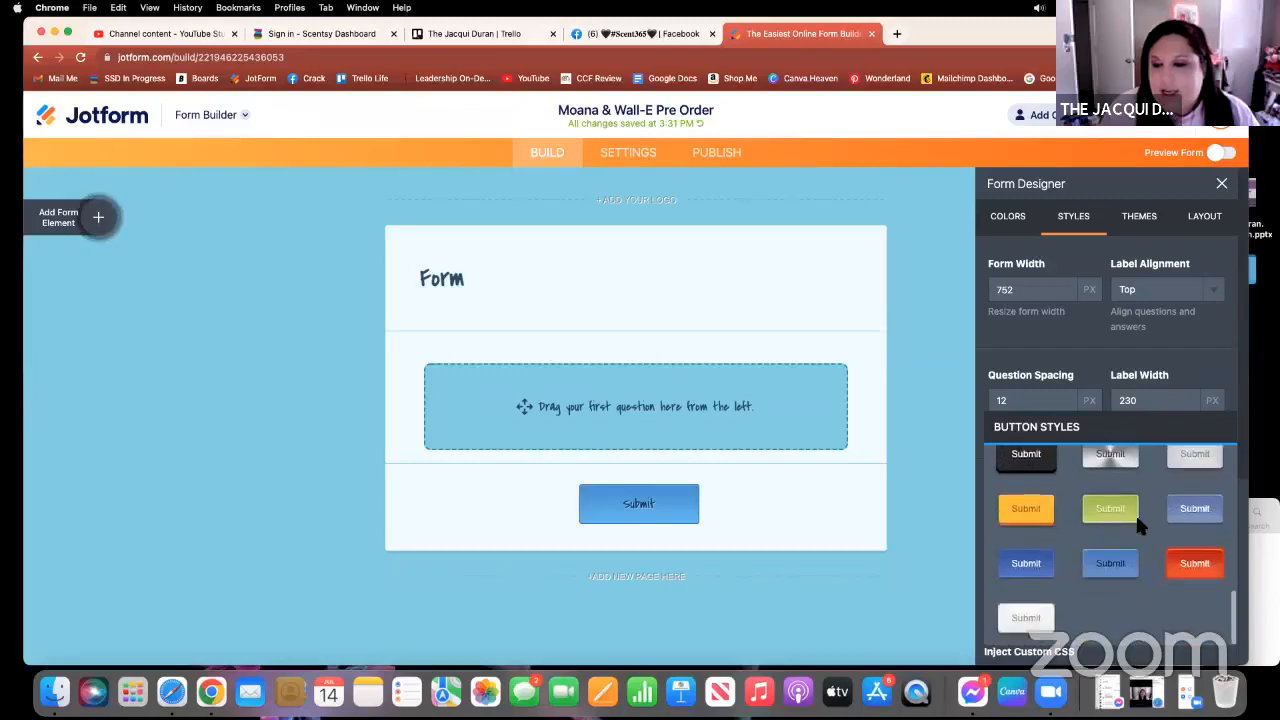
pyautogui.scroll(5, 1140, 529)
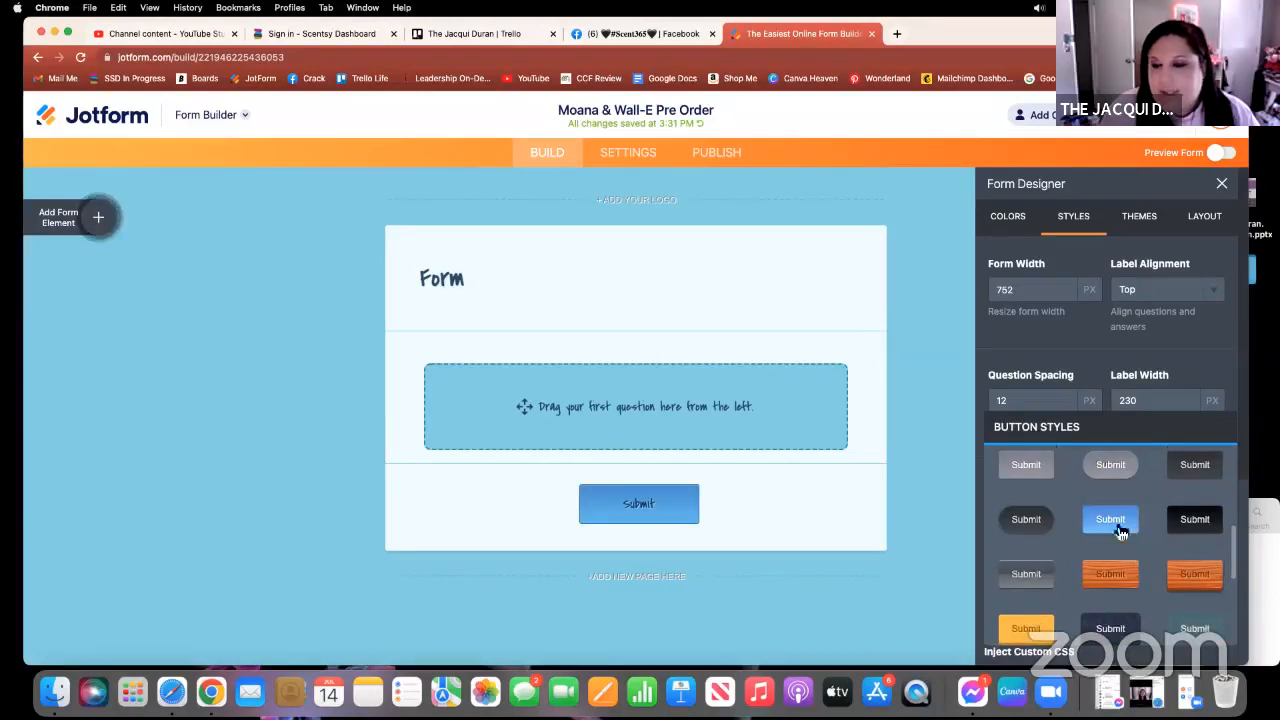
pyautogui.click(1110, 465)
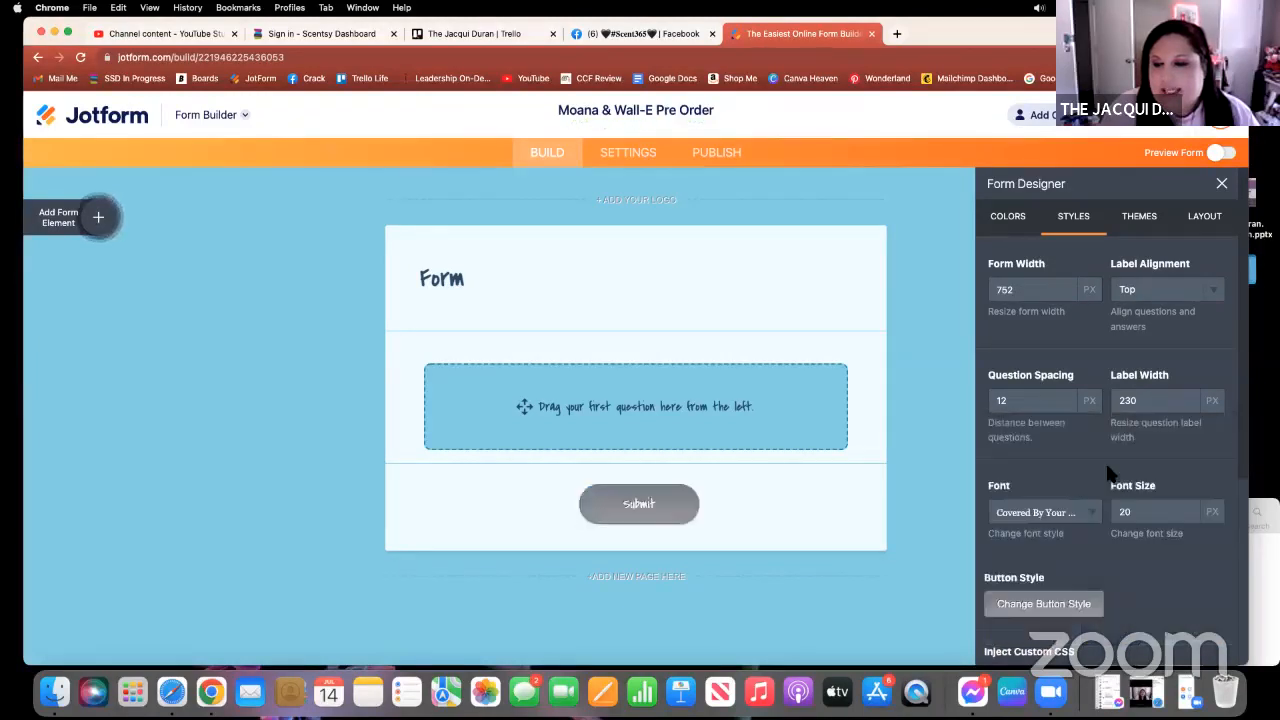
pyautogui.scroll(-5, 1100, 475)
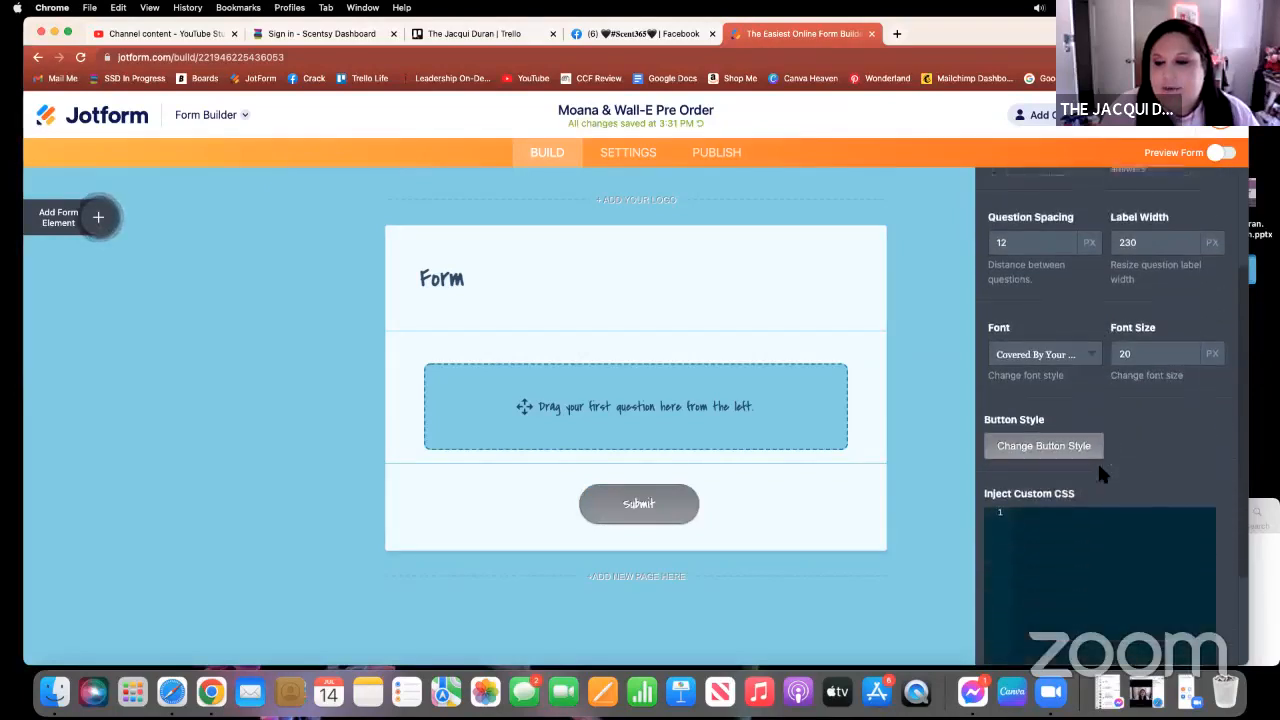
pyautogui.scroll(5, 1100, 470)
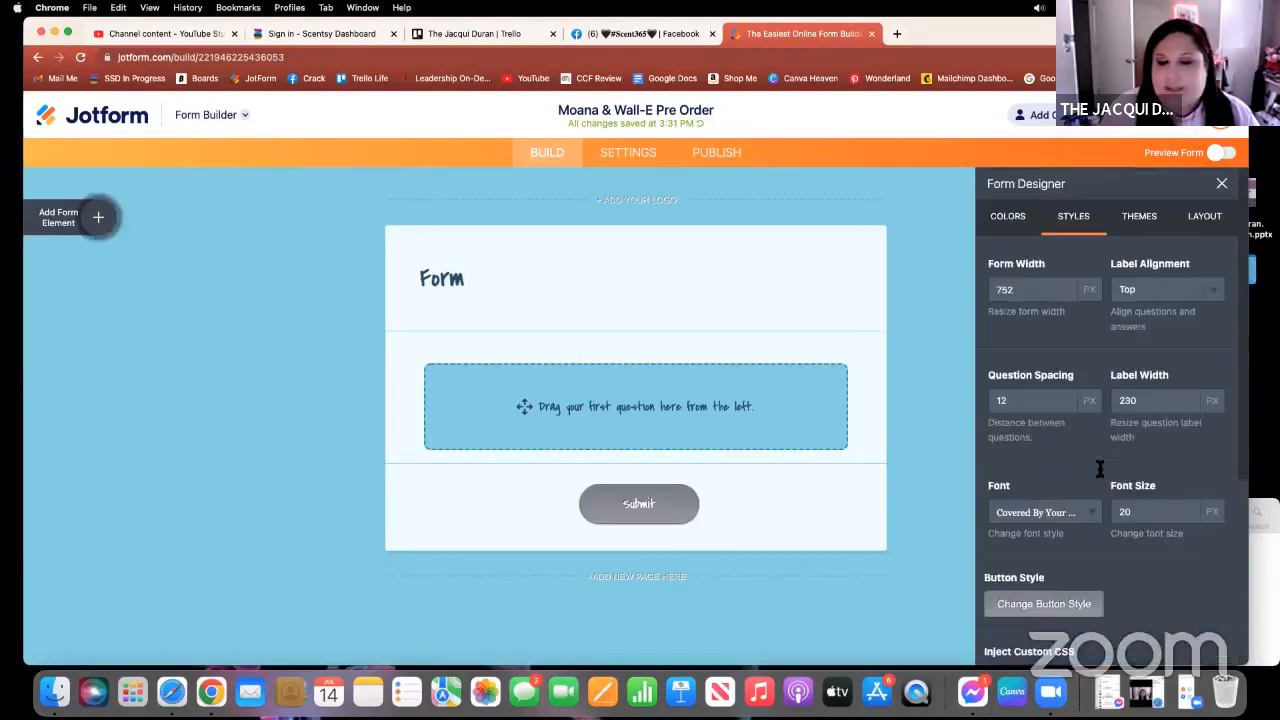
# Examine the Featured Themes available for the form, from Default Theme through Pet Lover and Old Default Theme.
pyautogui.click(1146, 224)
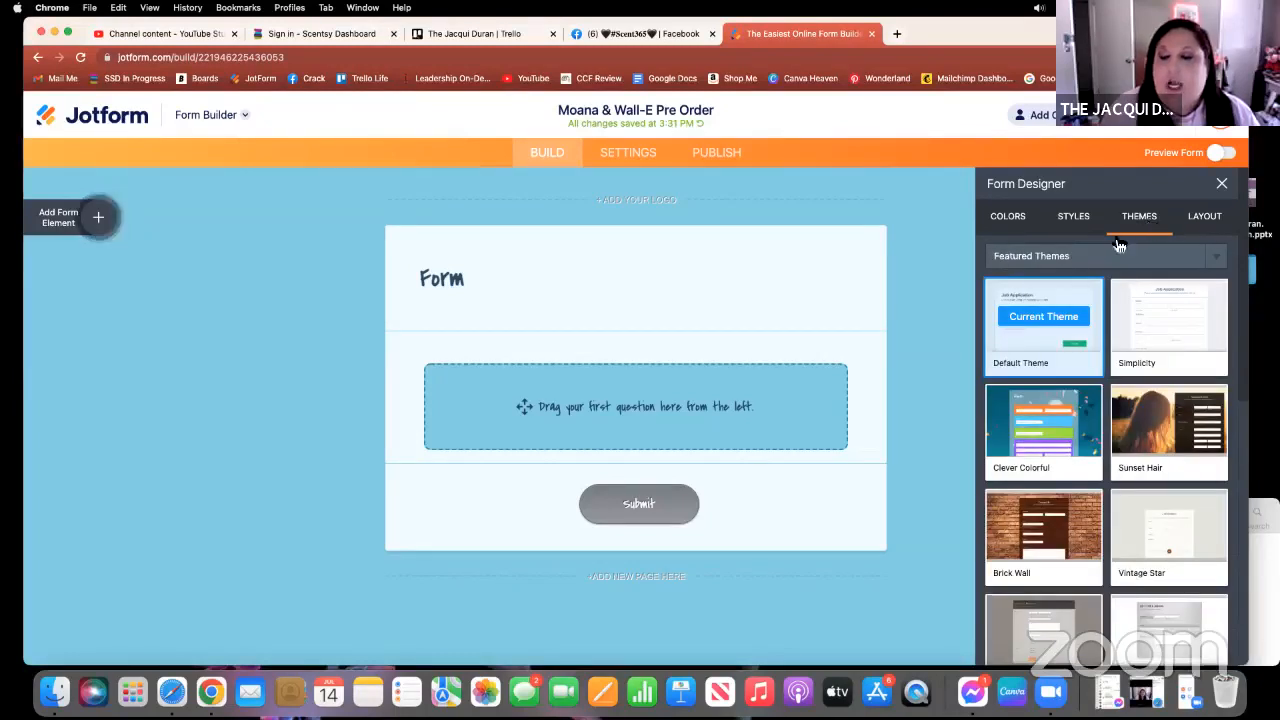
pyautogui.scroll(-2, 1128, 515)
pyautogui.scroll(-10, 1128, 515)
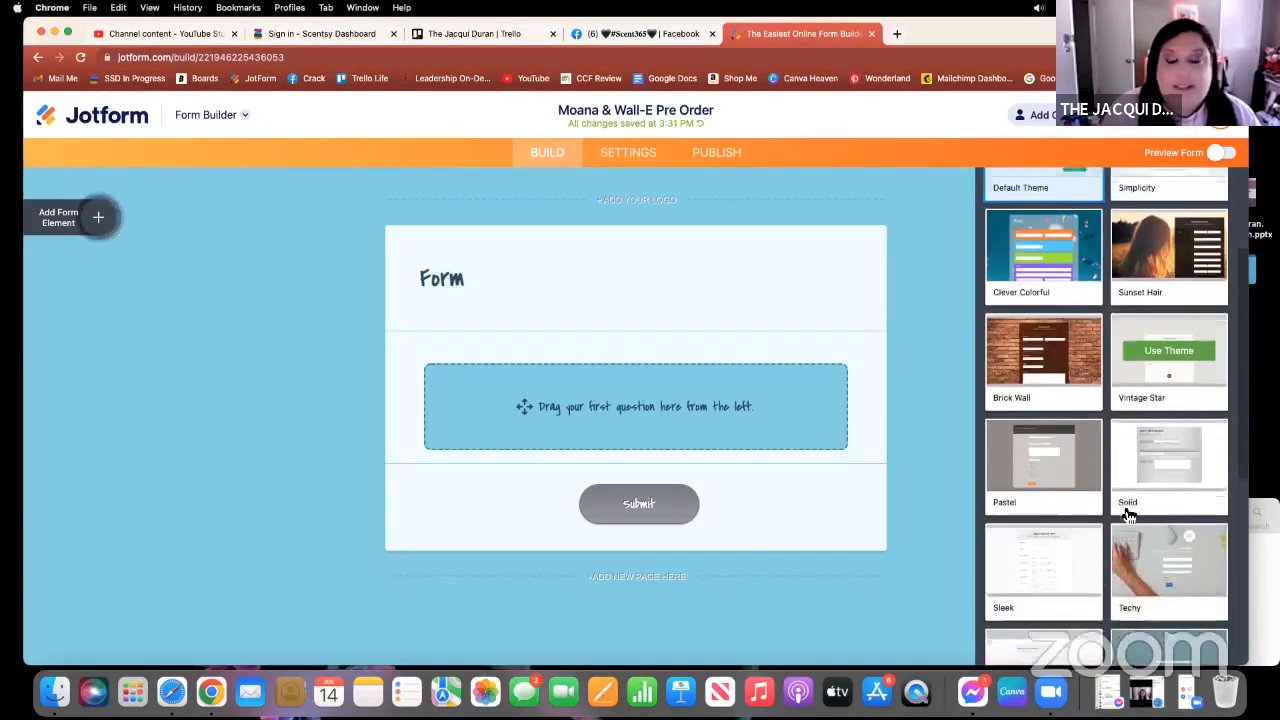
pyautogui.scroll(-1, 1128, 515)
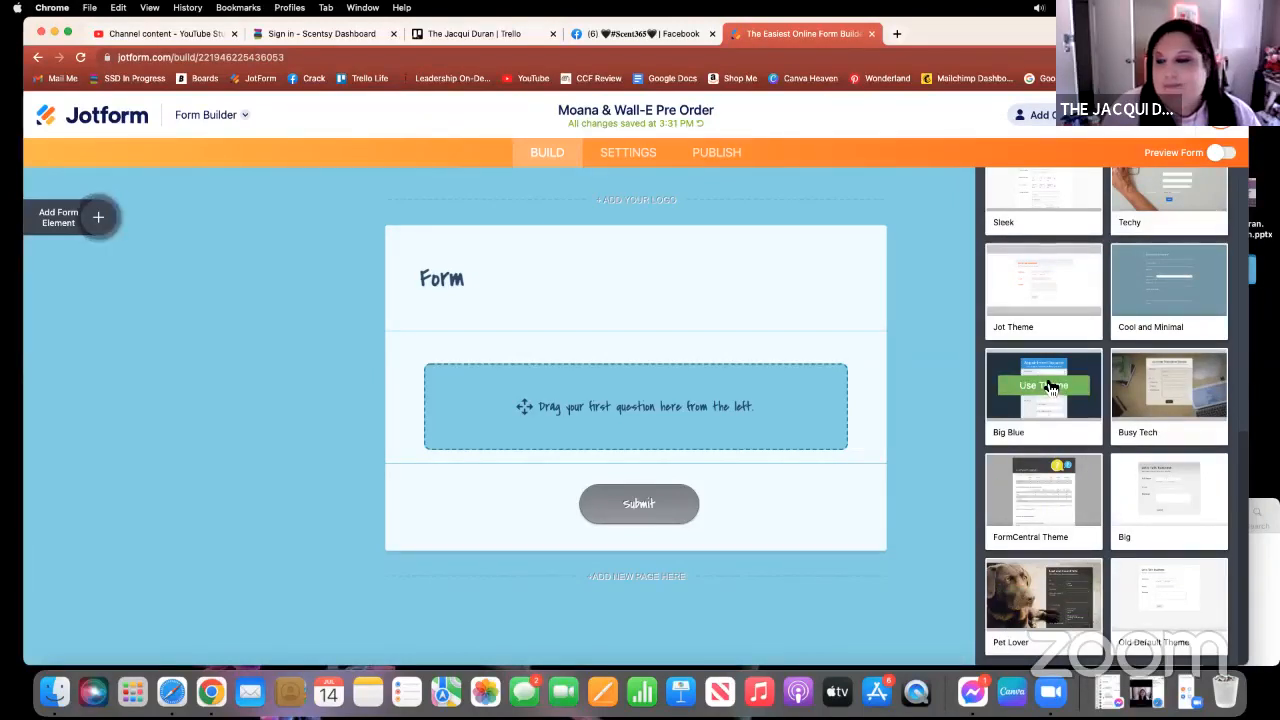
pyautogui.scroll(5, 1050, 388)
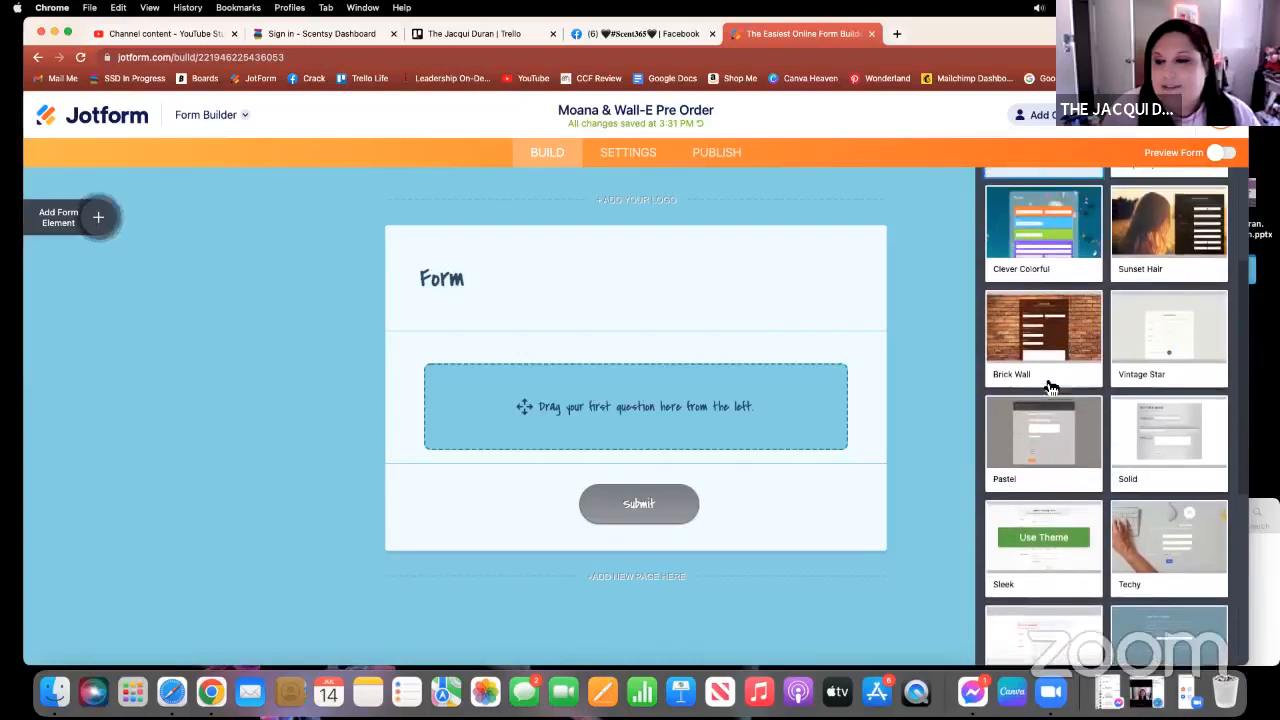
pyautogui.scroll(3, 1050, 388)
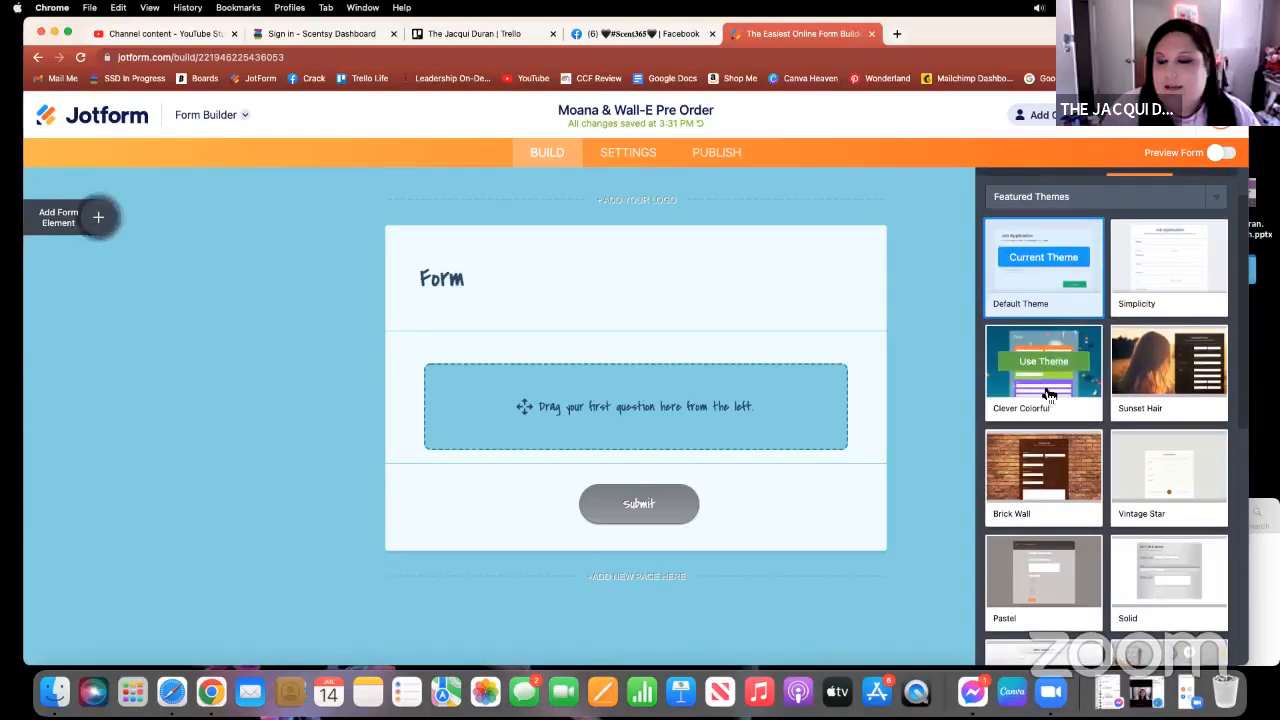
pyautogui.scroll(2, 1048, 395)
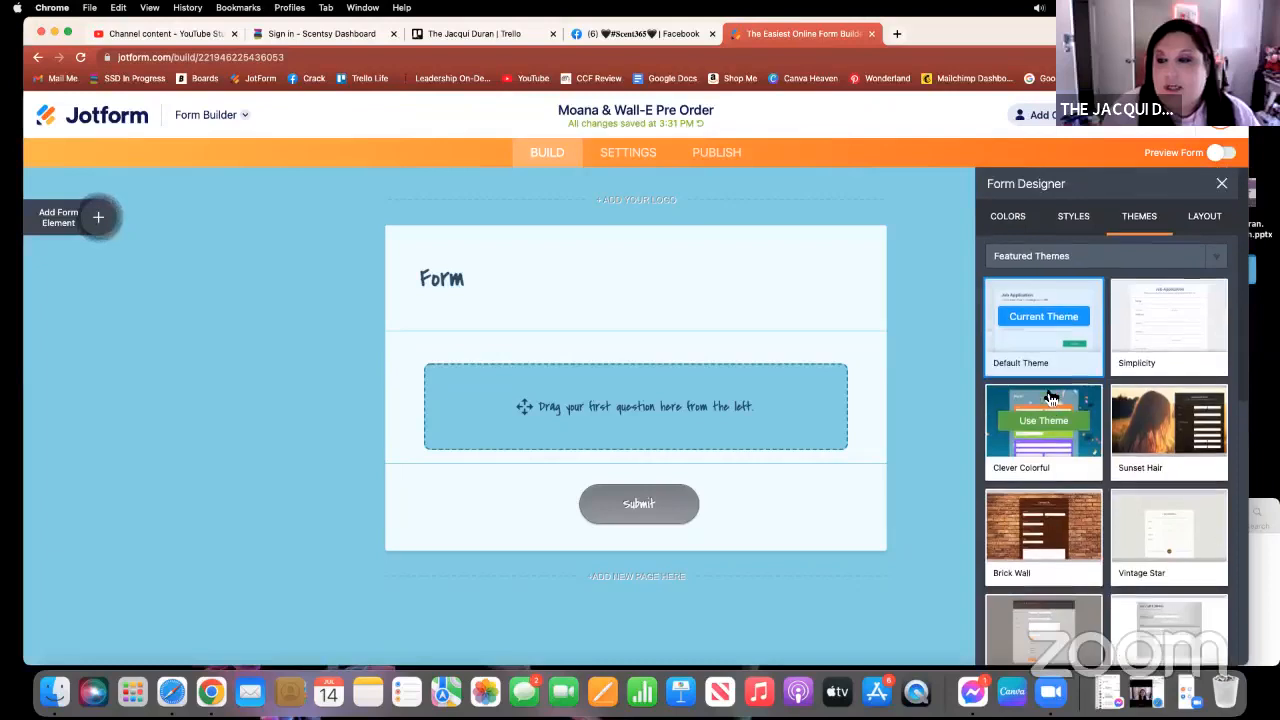
# Examine the Free Themes, from Default Theme through Old Default Theme, and the form's Classic and Card layout options.
pyautogui.click(1219, 260)
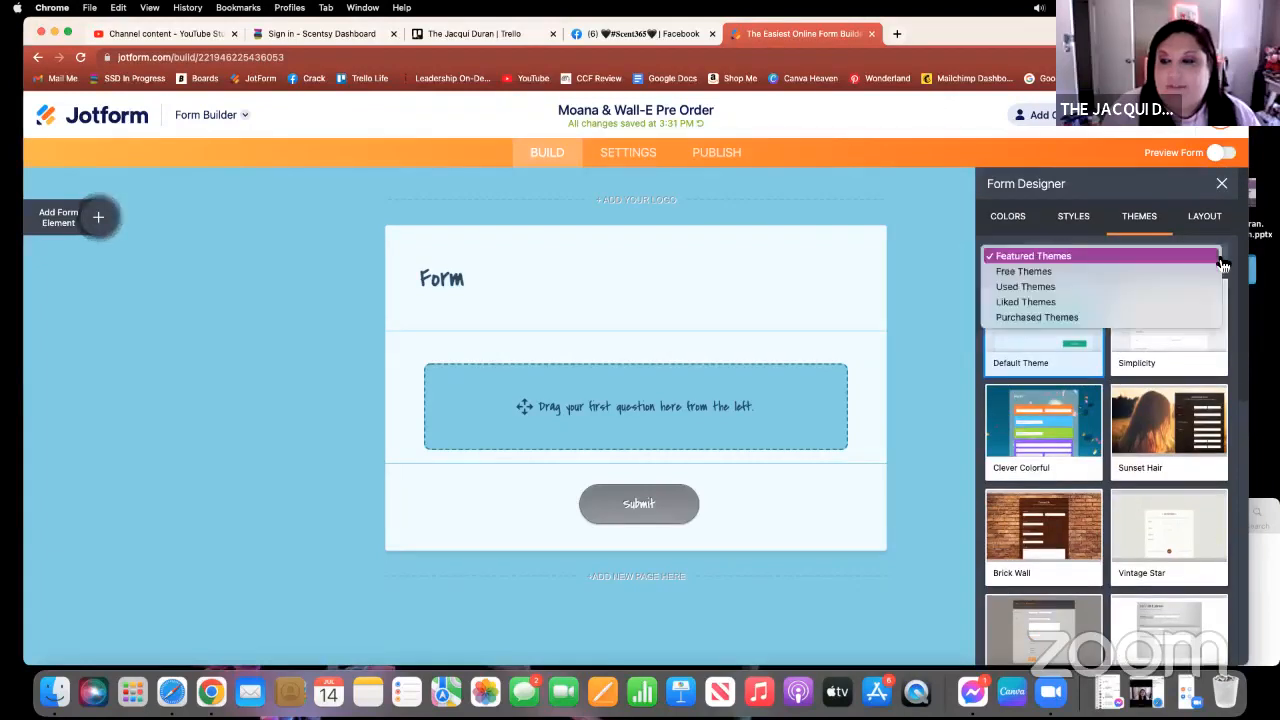
pyautogui.click(1090, 273)
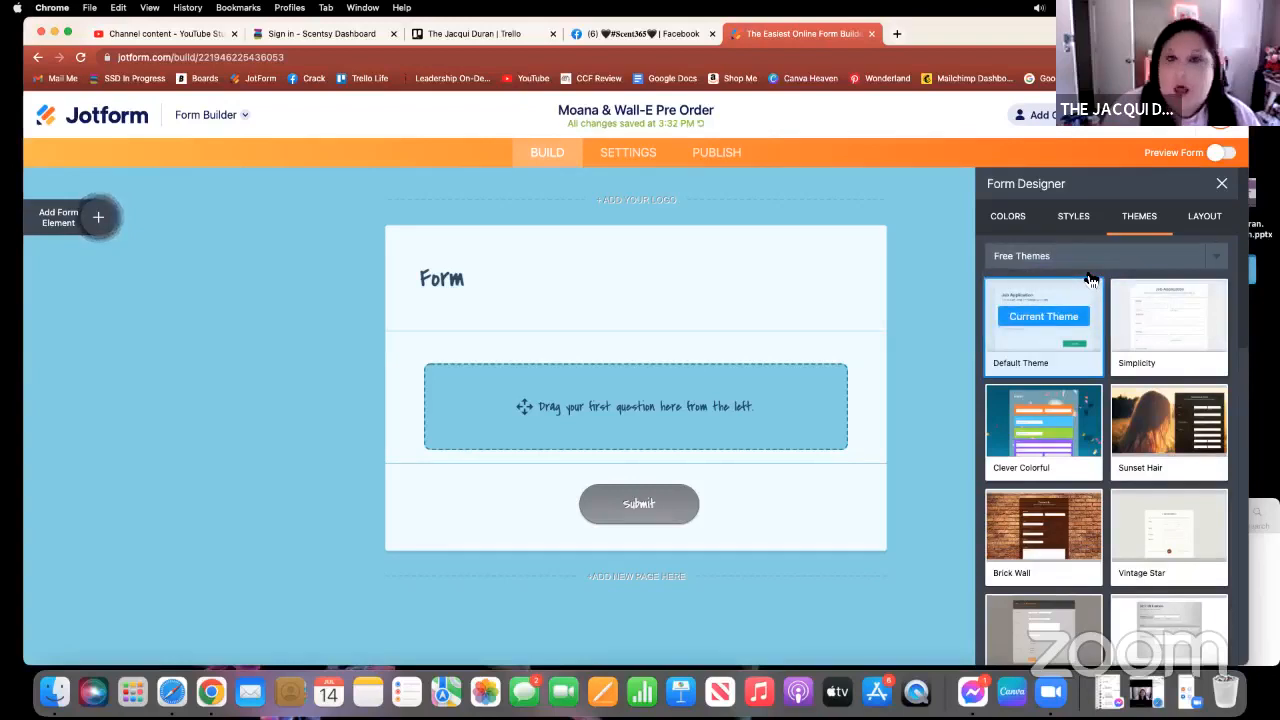
pyautogui.scroll(-3, 1175, 400)
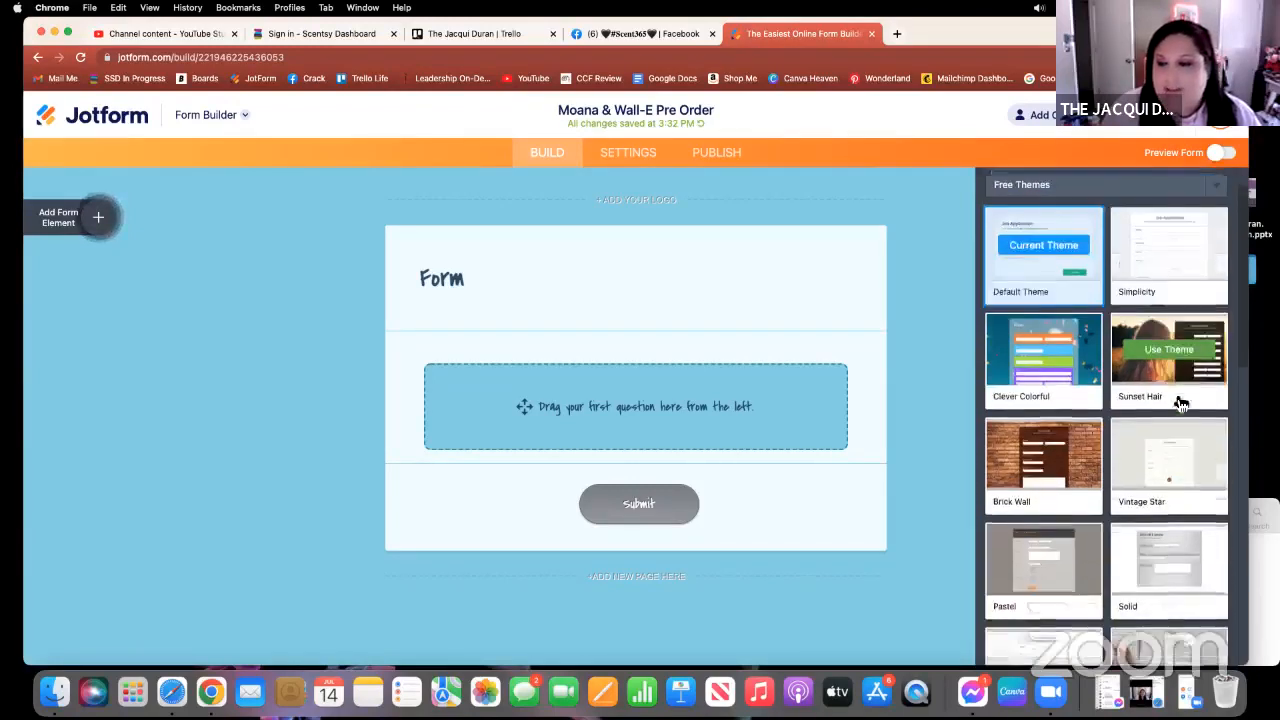
pyautogui.scroll(-10, 1180, 402)
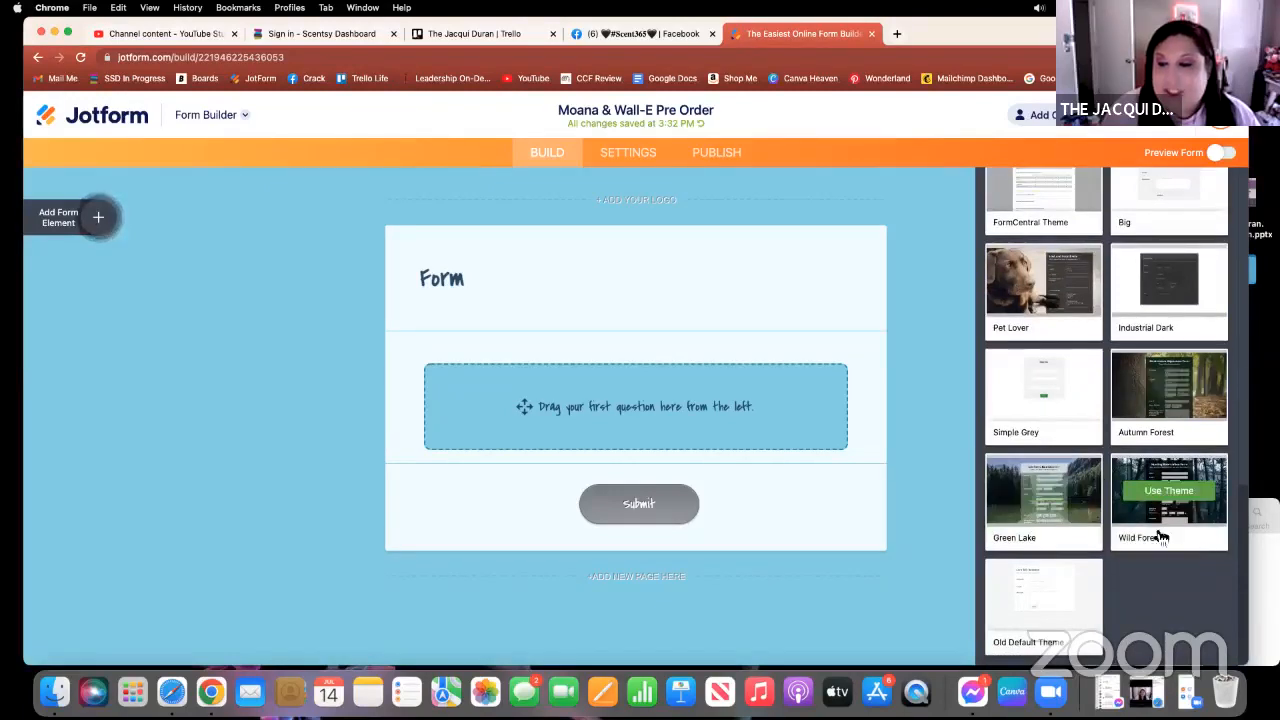
pyautogui.scroll(15, 1130, 540)
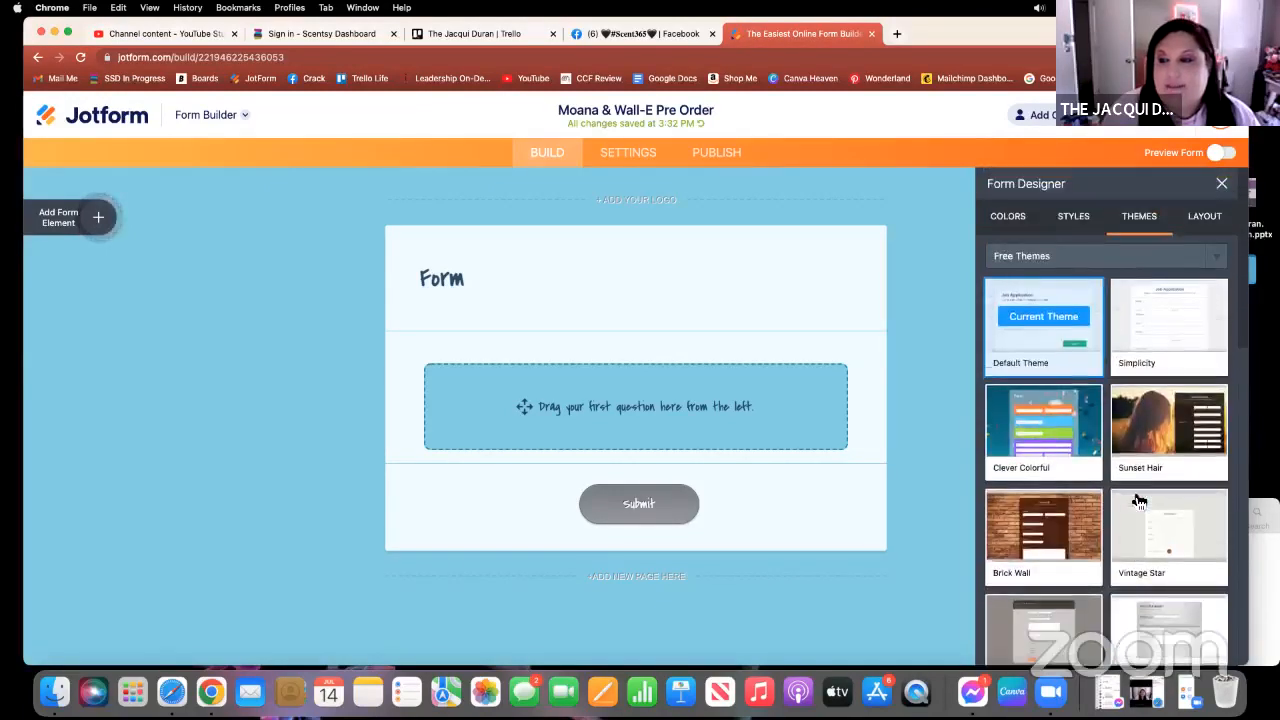
pyautogui.click(1210, 228)
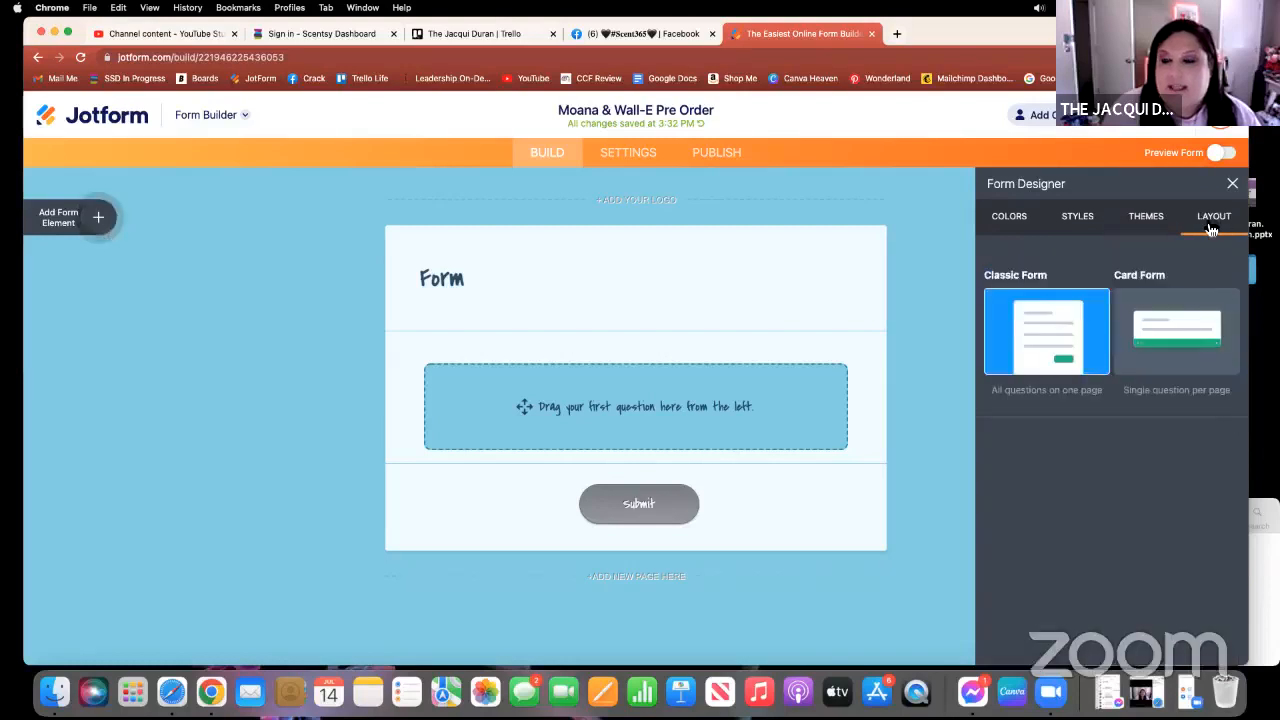
# Return to the form's color settings and save the form design.
pyautogui.click(1010, 220)
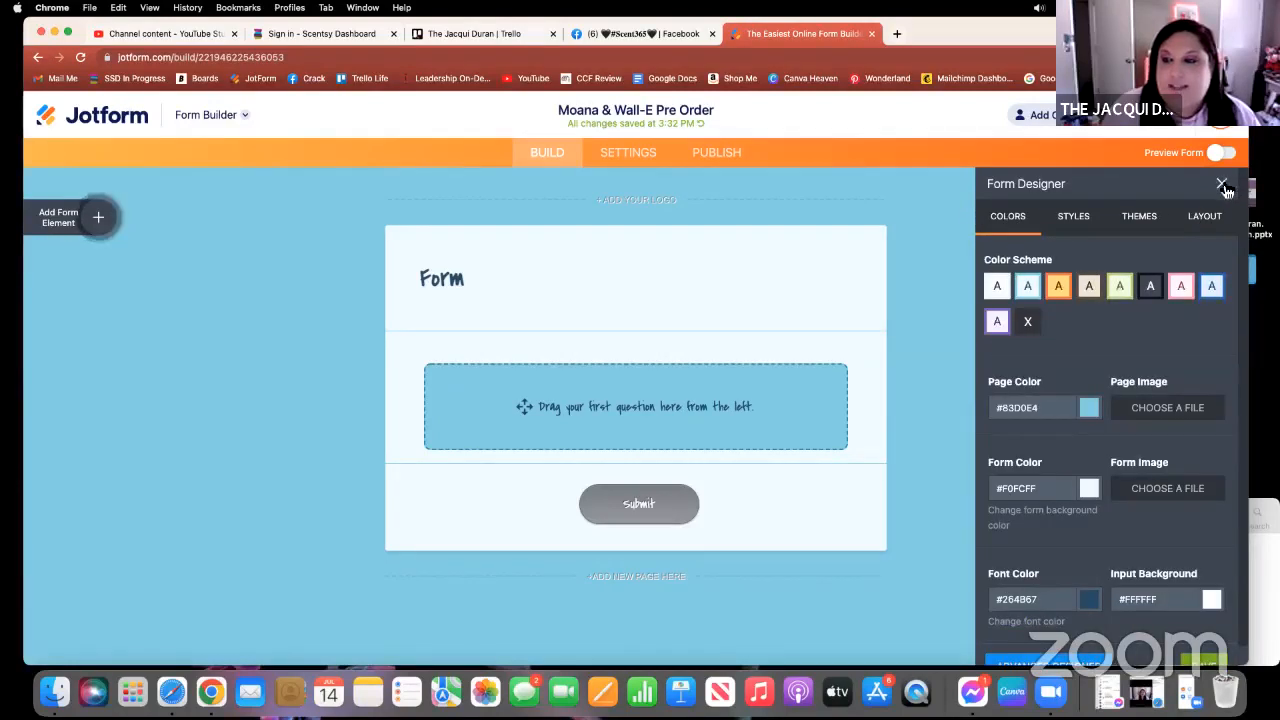
pyautogui.scroll(-1, 1194, 409)
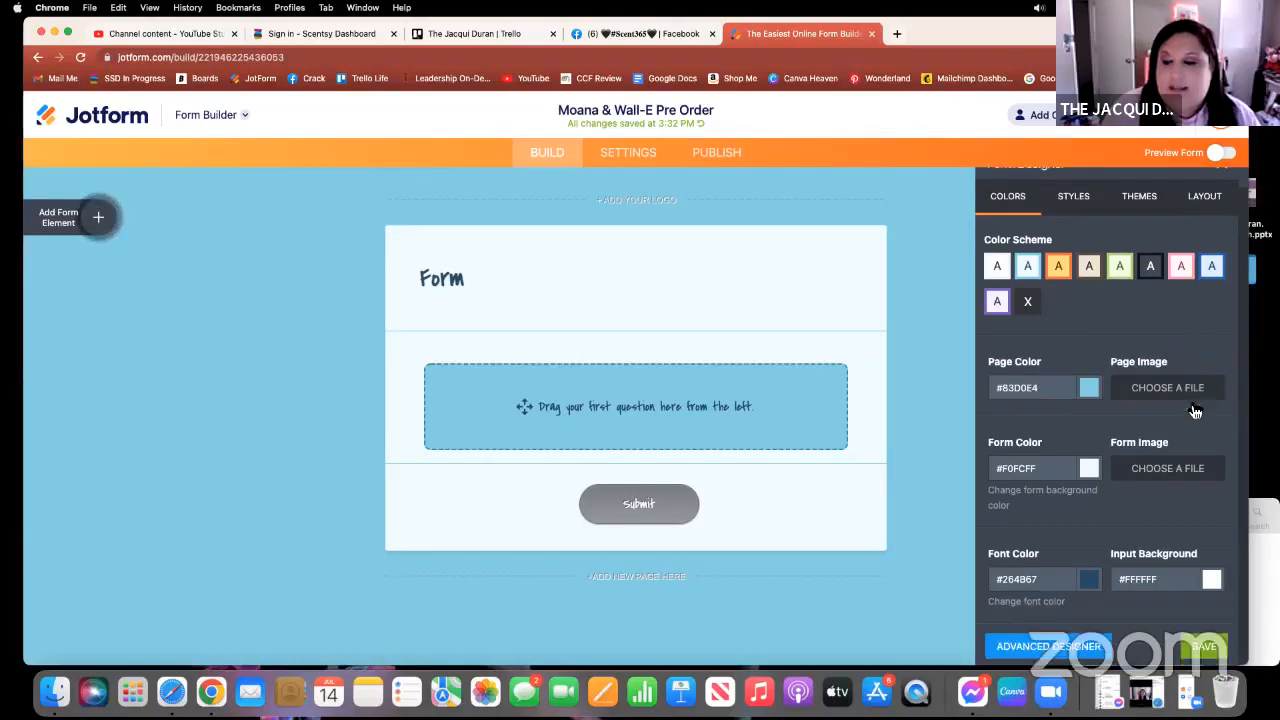
pyautogui.click(1200, 646)
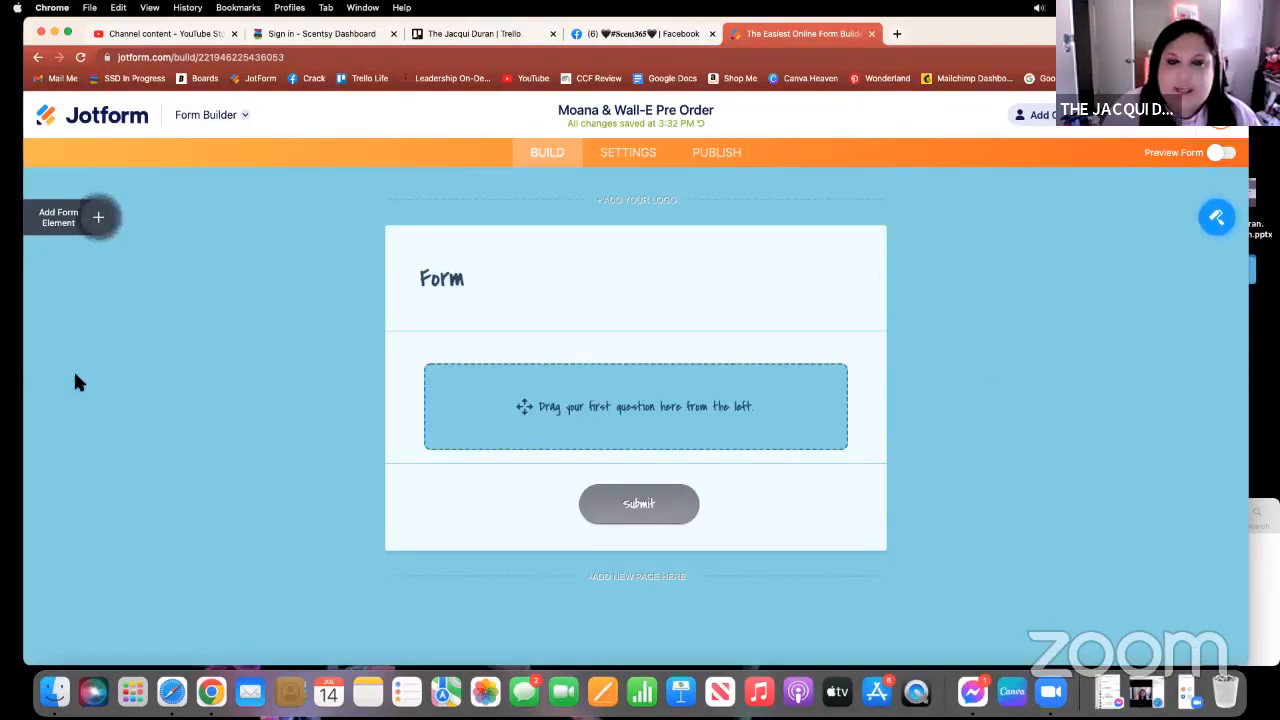
# Replace the form's heading text with "July 19 - PreOrder Form - Scentsy Release".
pyautogui.click(464, 279)
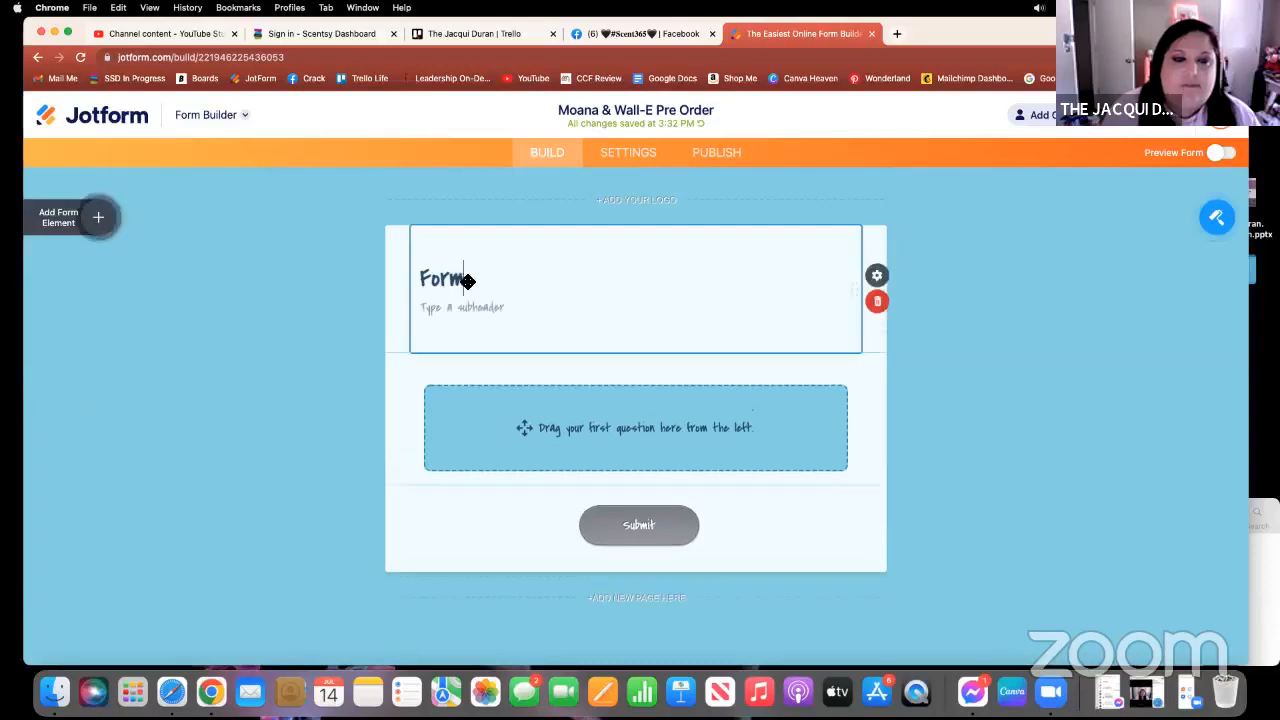
pyautogui.moveTo(464, 279); pyautogui.dragTo(417, 285)
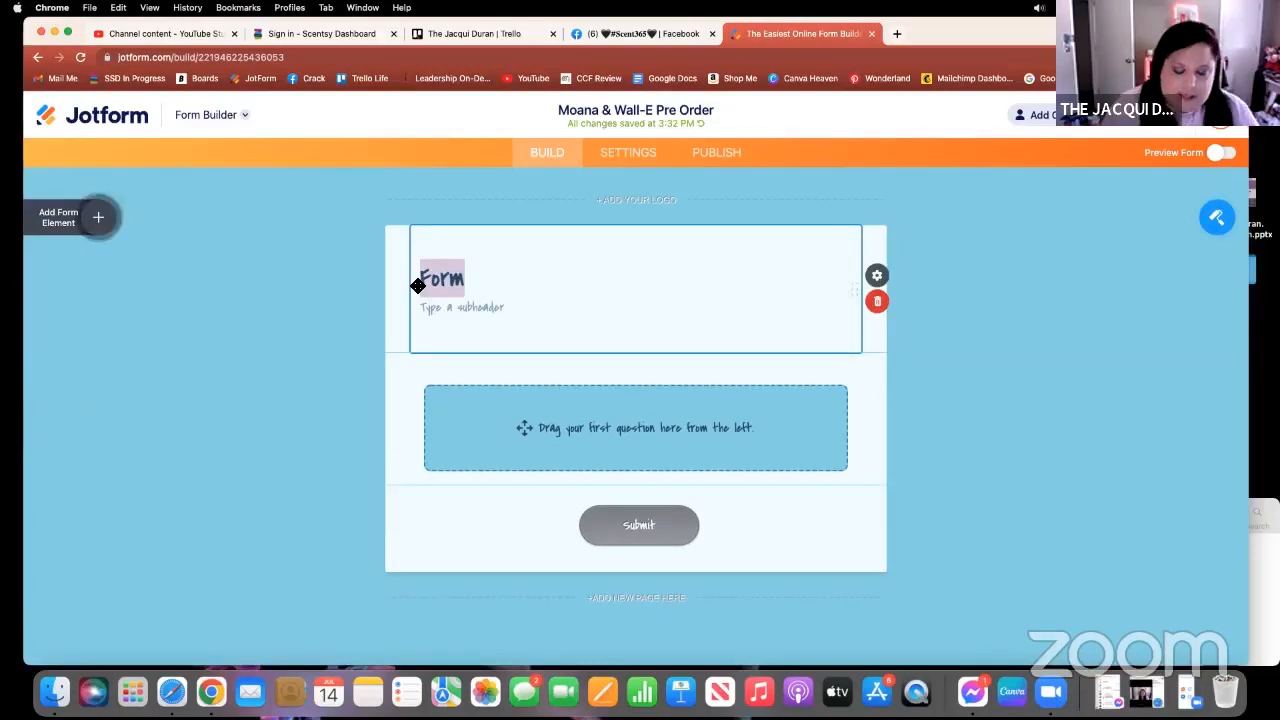
pyautogui.write('July 19')
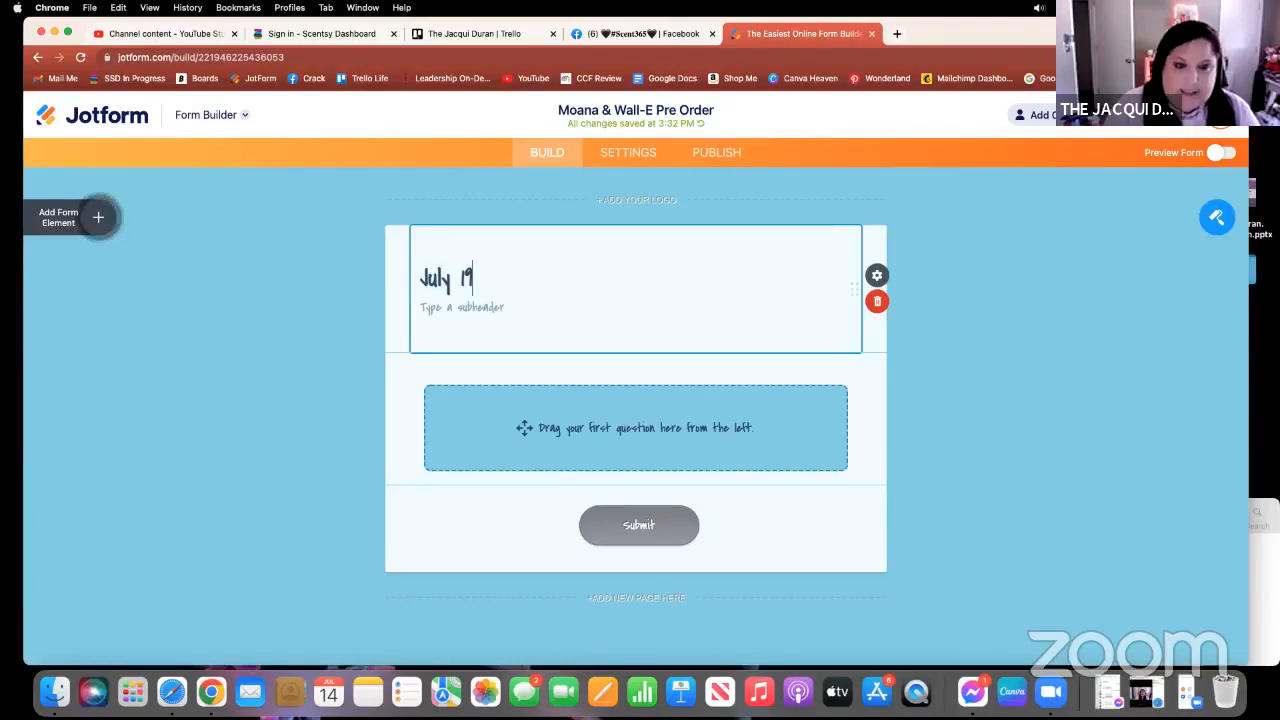
pyautogui.write(' - Pr')
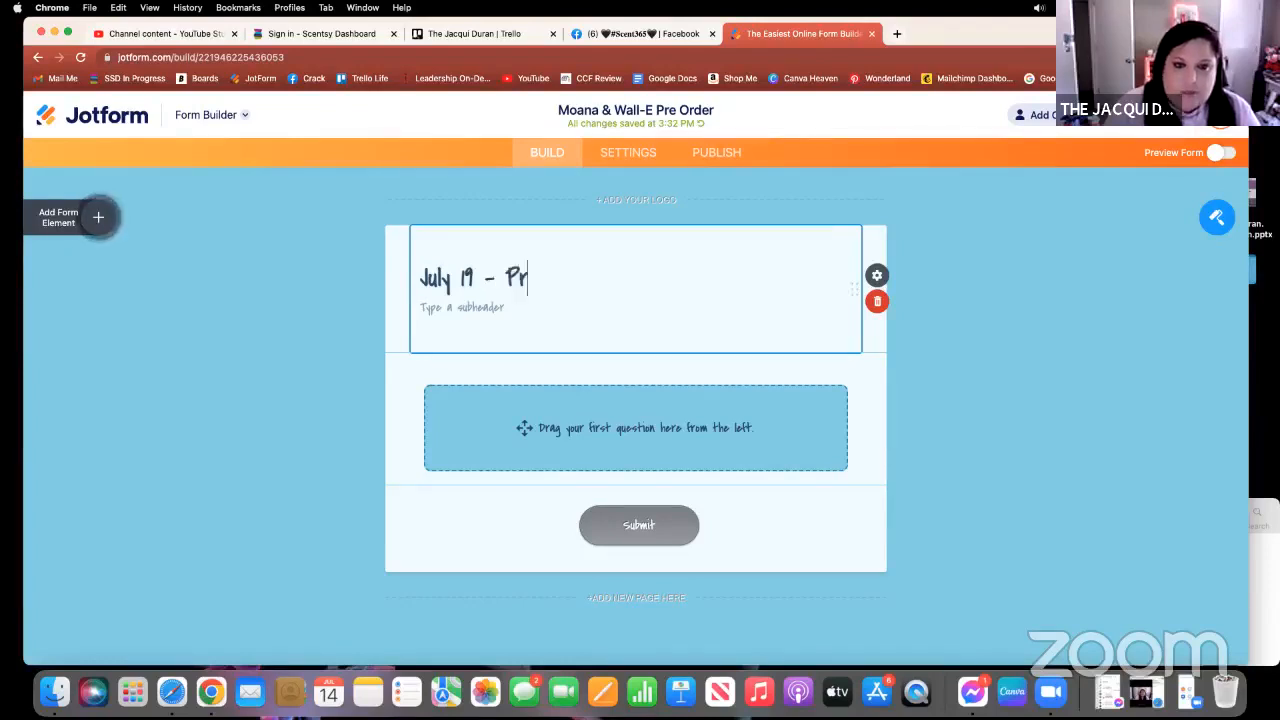
pyautogui.write('e Order Form')
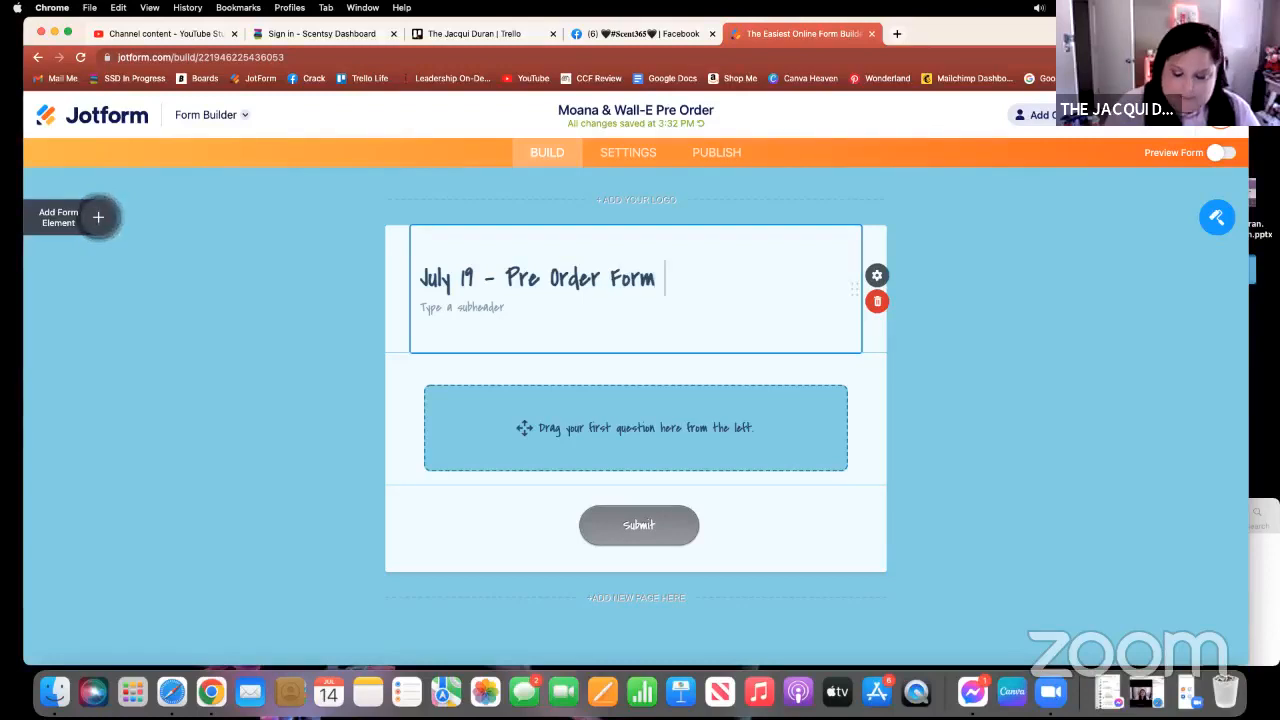
pyautogui.write(' - ')
pyautogui.write('Sc')
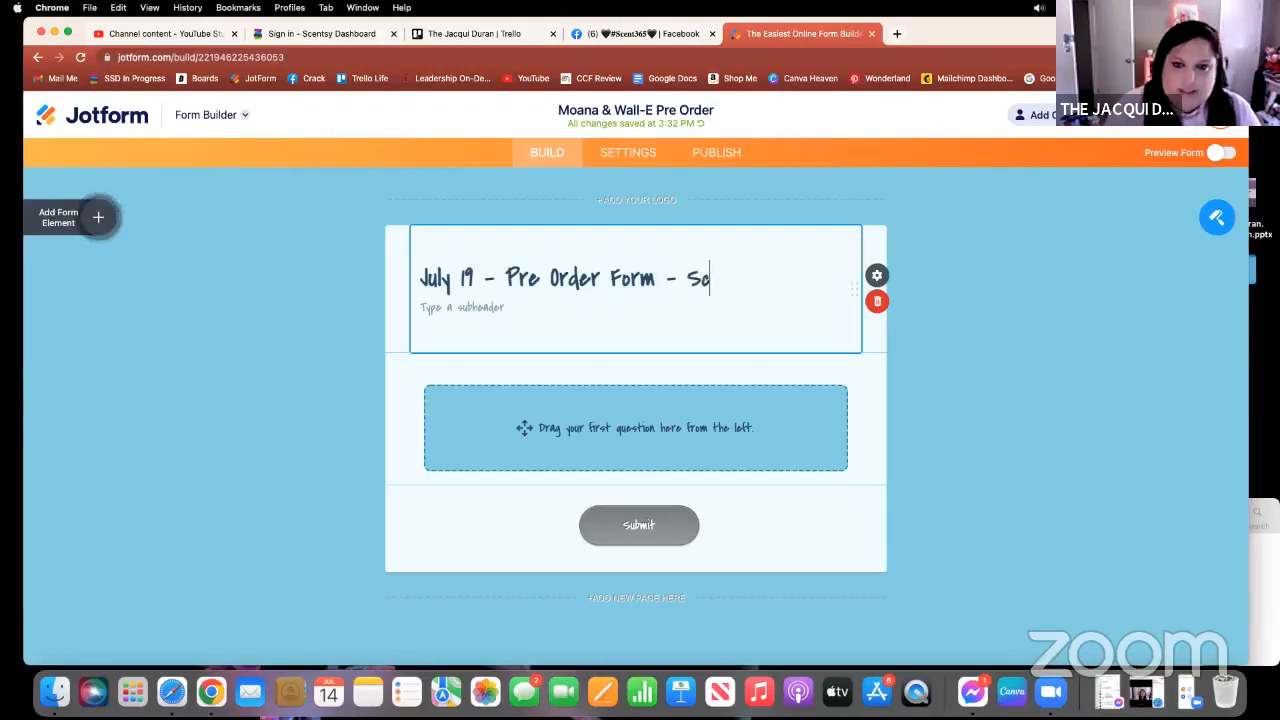
pyautogui.write('entsy Release')
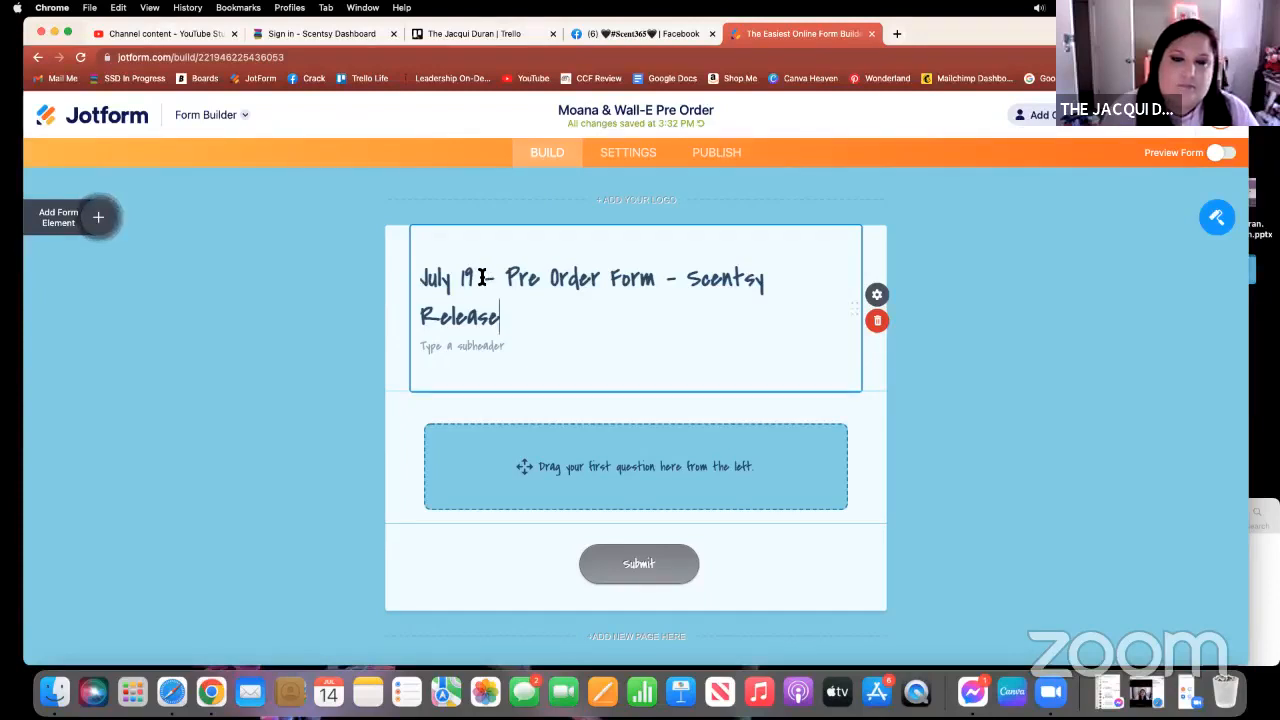
pyautogui.click(549, 278)
pyautogui.press('BackSpace')
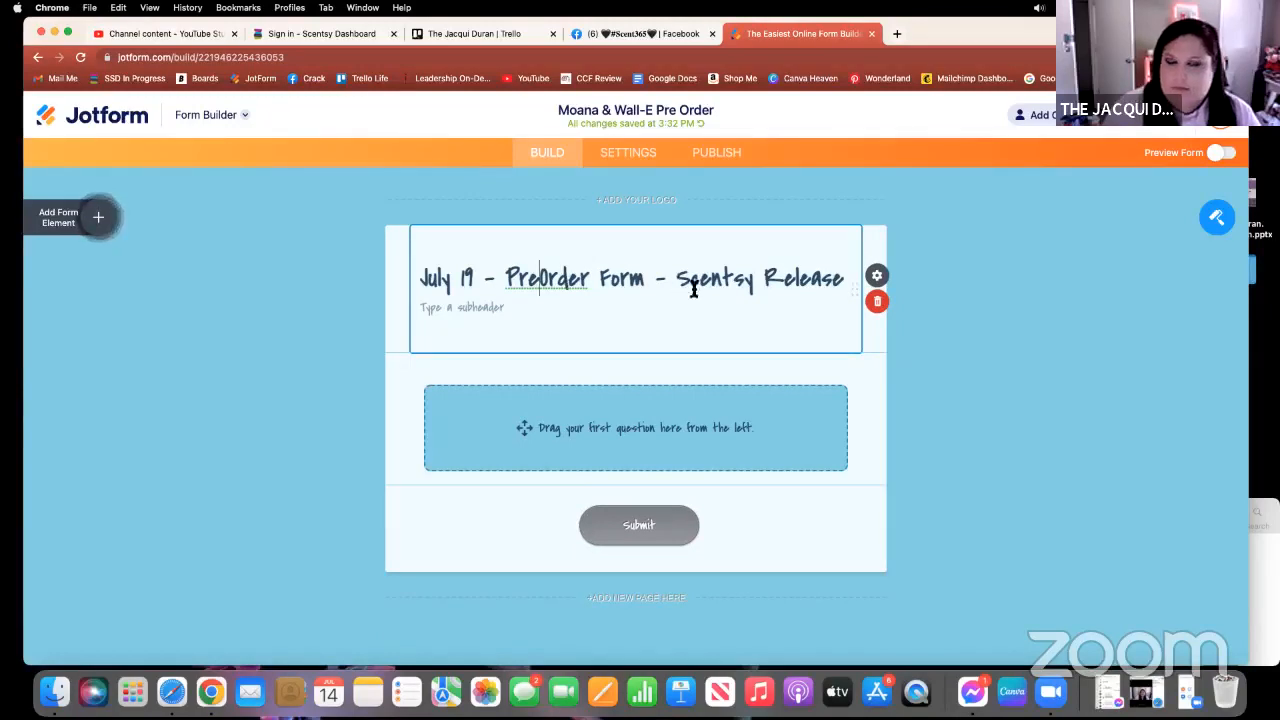
# Set the heading's sub-heading text to "This is the pre order for the Scentsy release of our Moana and Wall-E LTO Collection".
pyautogui.click(877, 277)
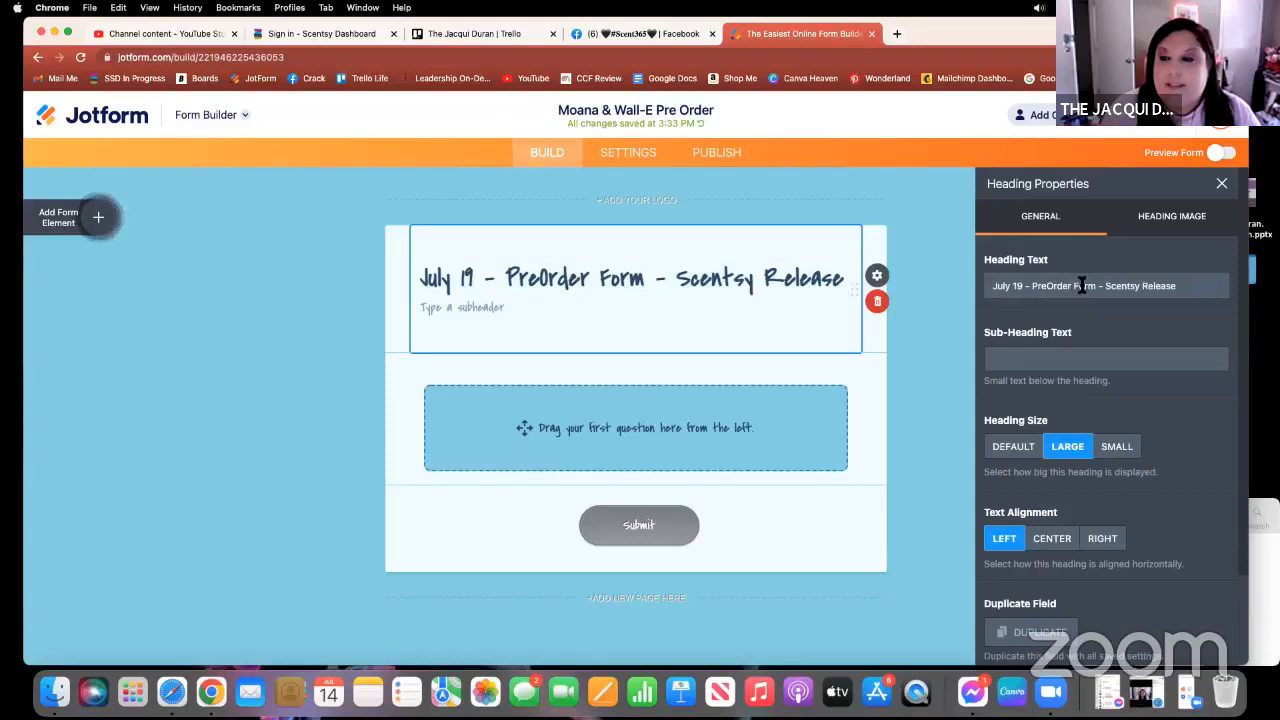
pyautogui.click(1032, 362)
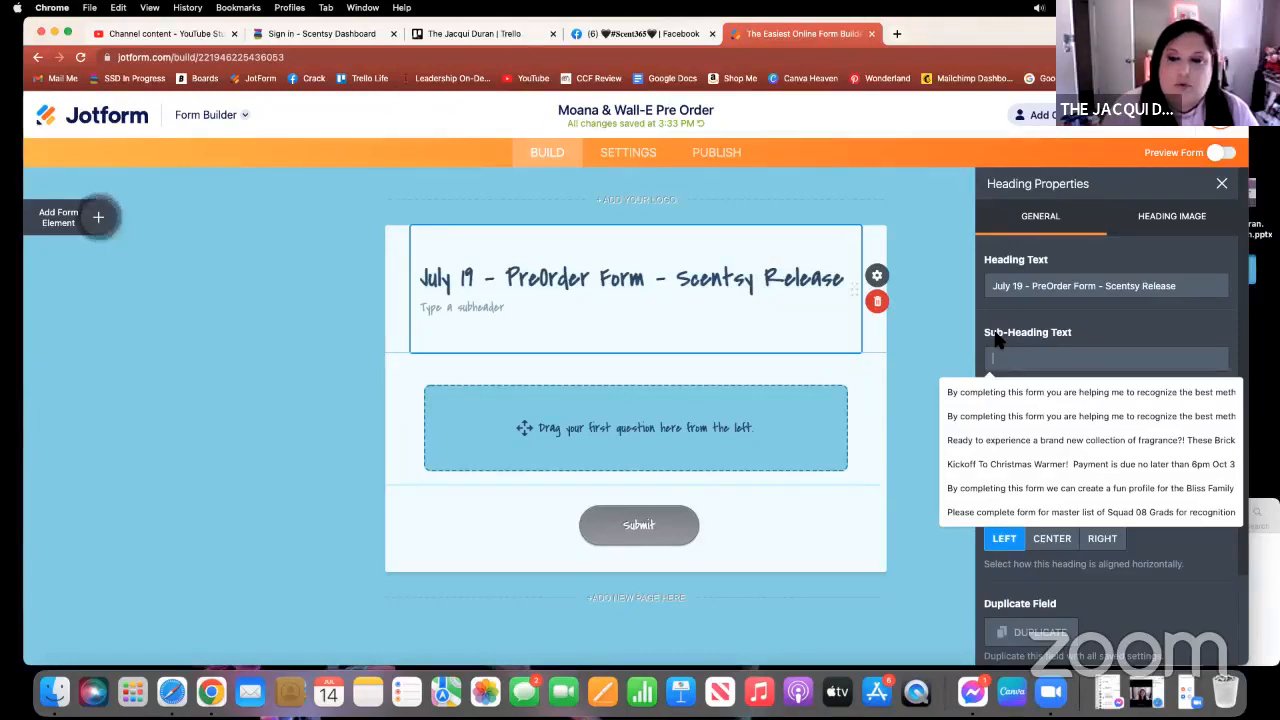
pyautogui.write('This')
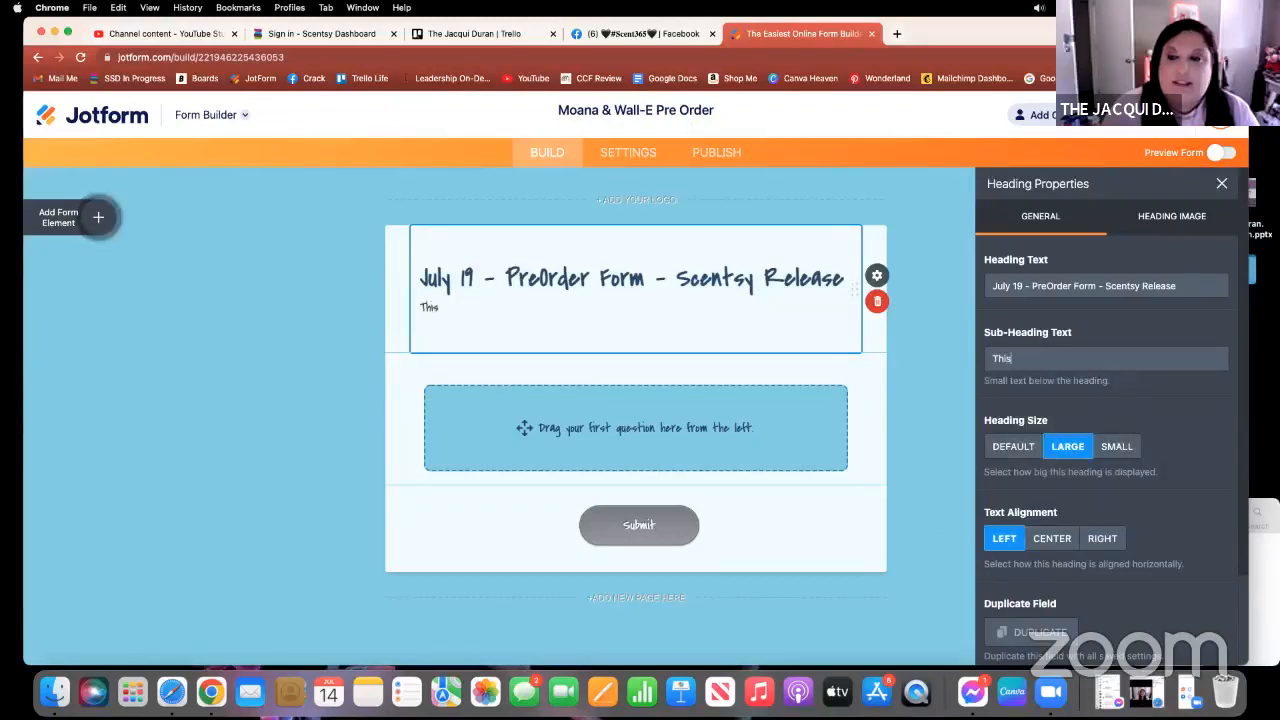
pyautogui.write(' is the pre')
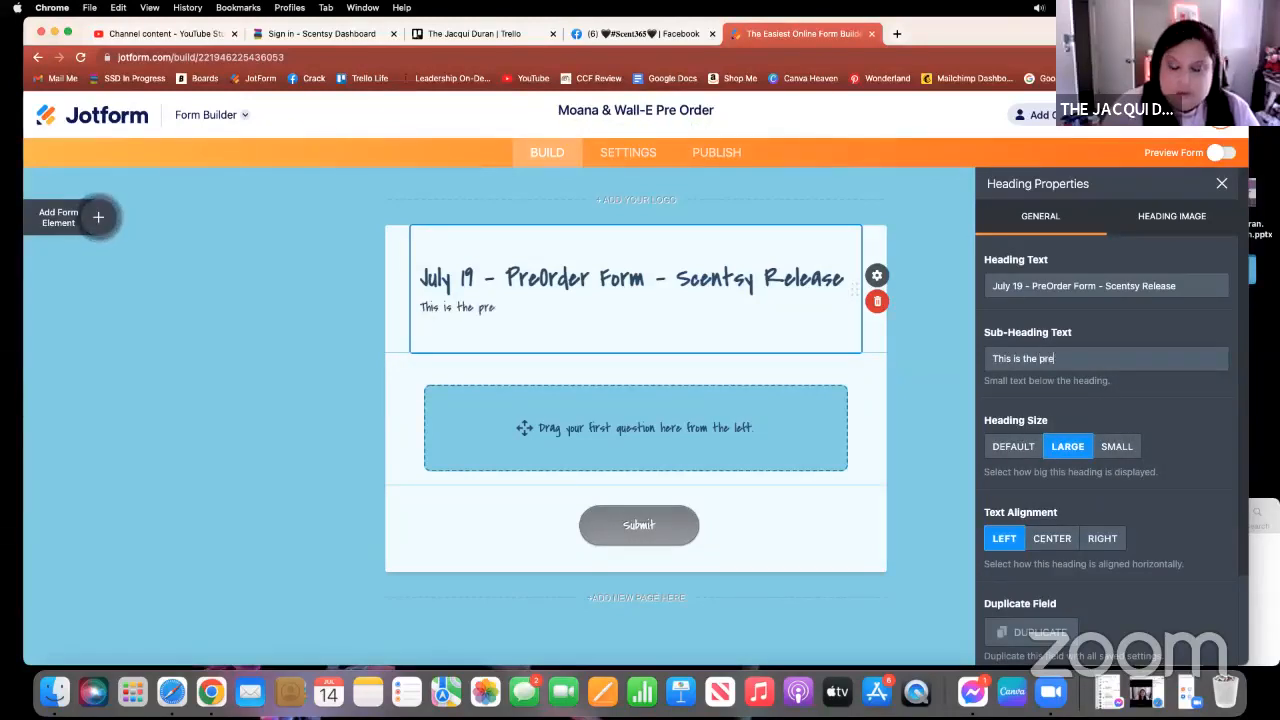
pyautogui.write(' order for the')
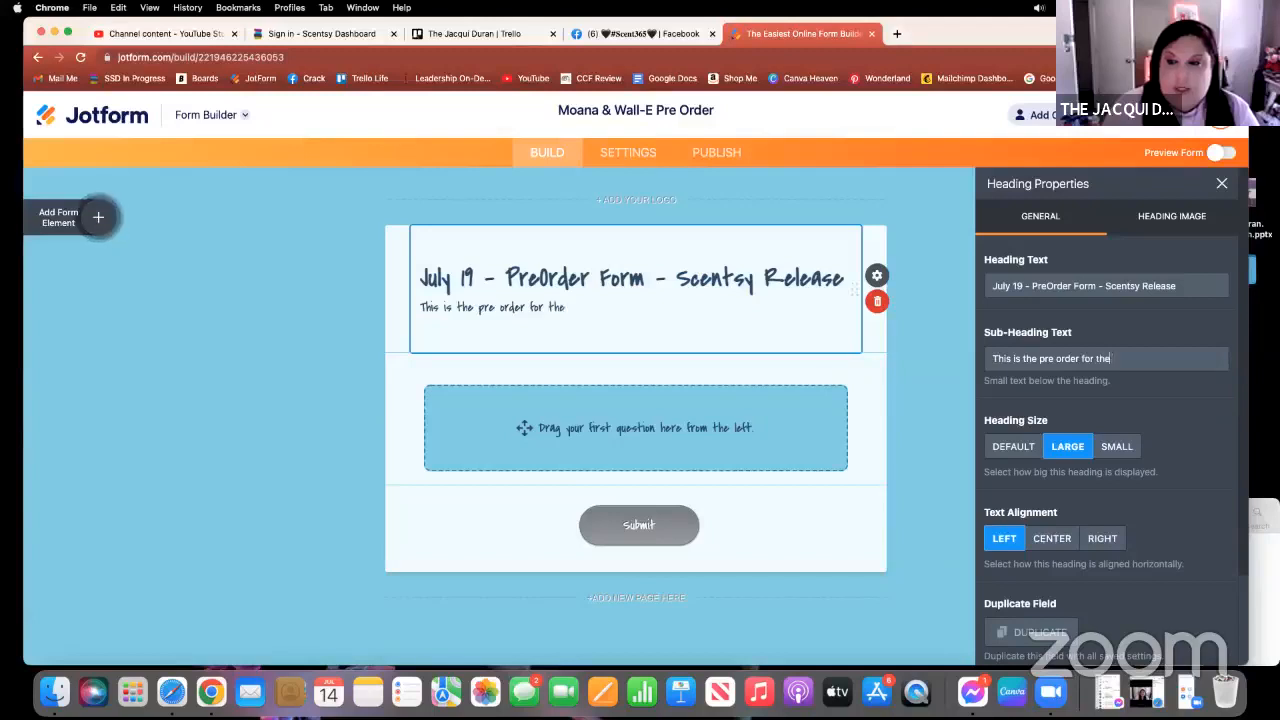
pyautogui.write(' Scentsy re')
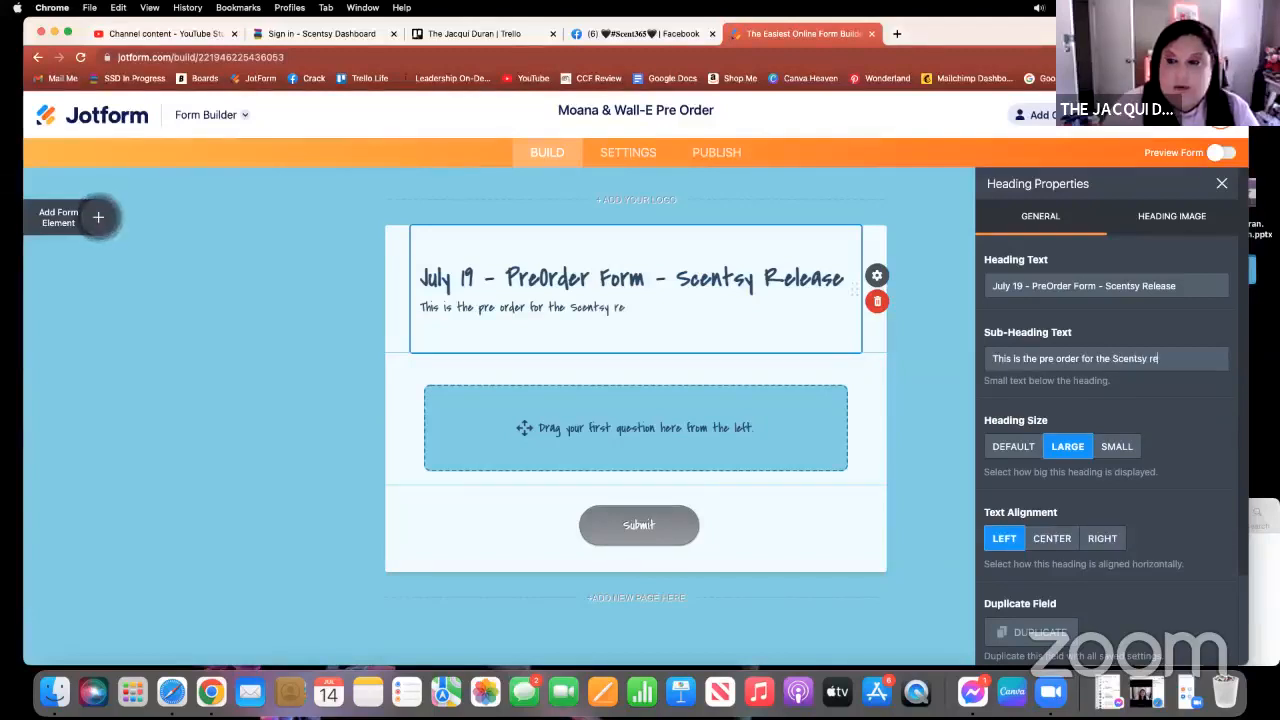
pyautogui.write('lease of')
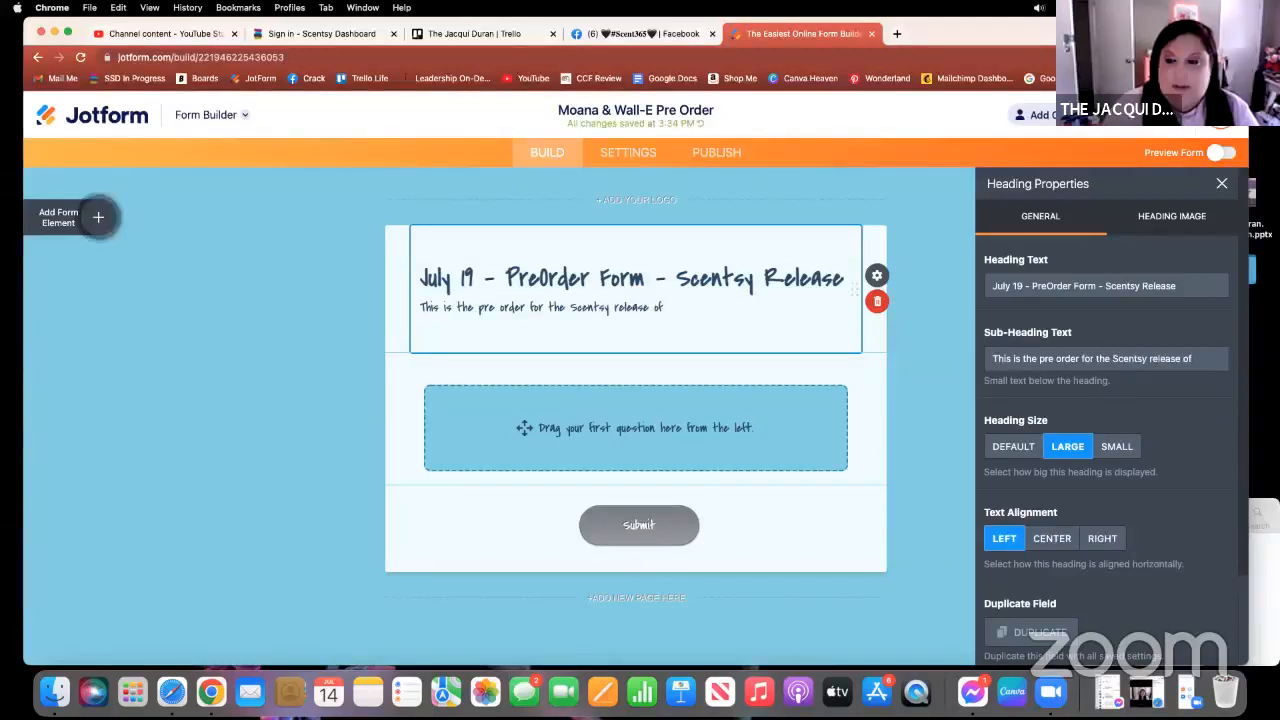
pyautogui.write(' our Moaa')
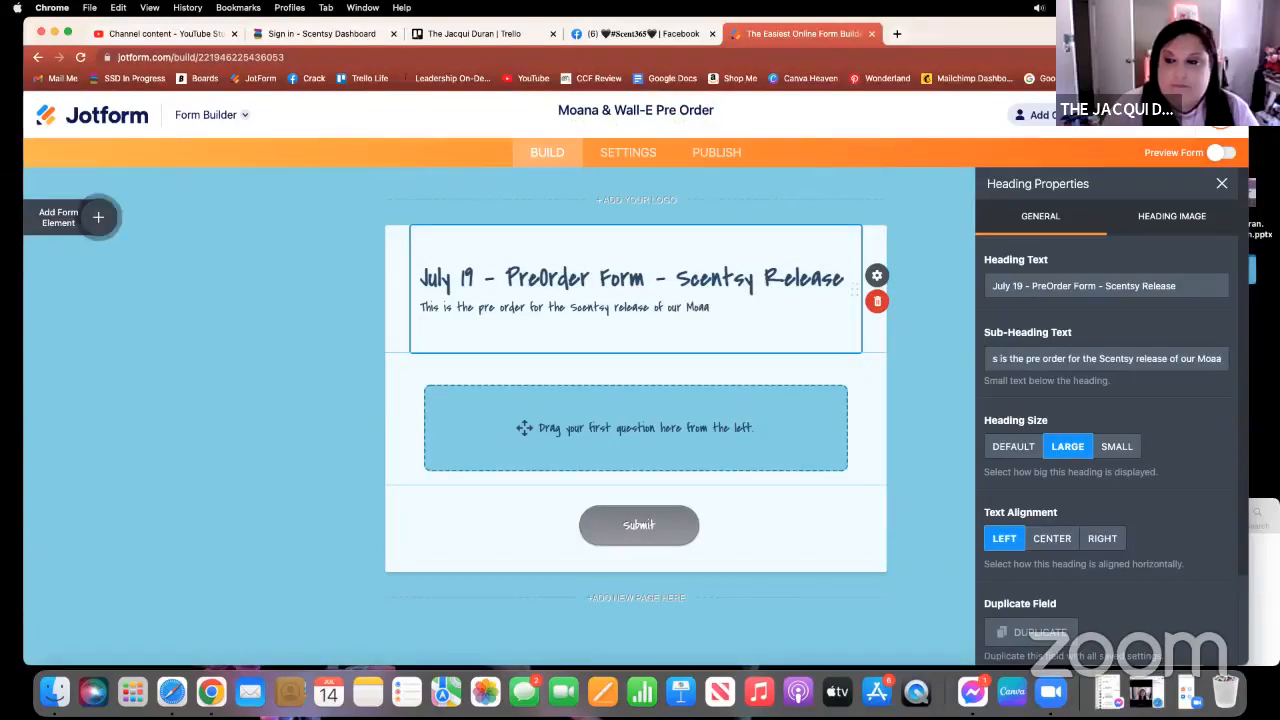
pyautogui.press('BackSpace')
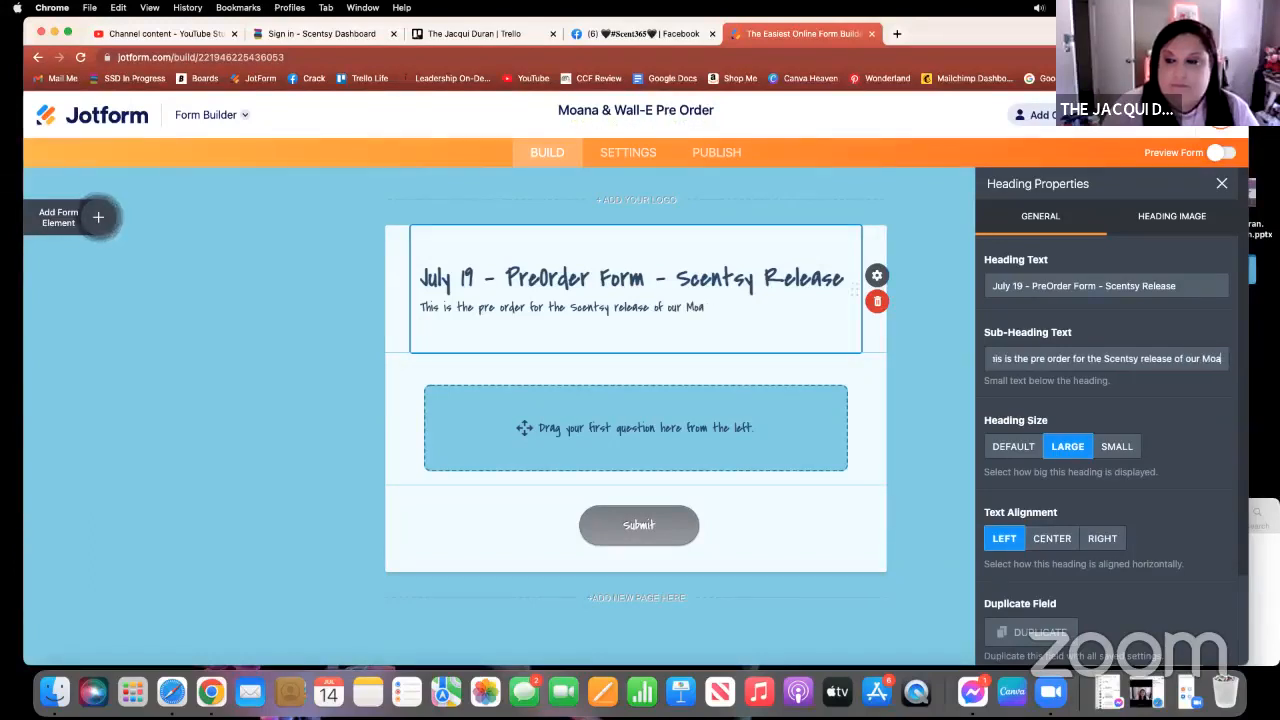
pyautogui.write('na')
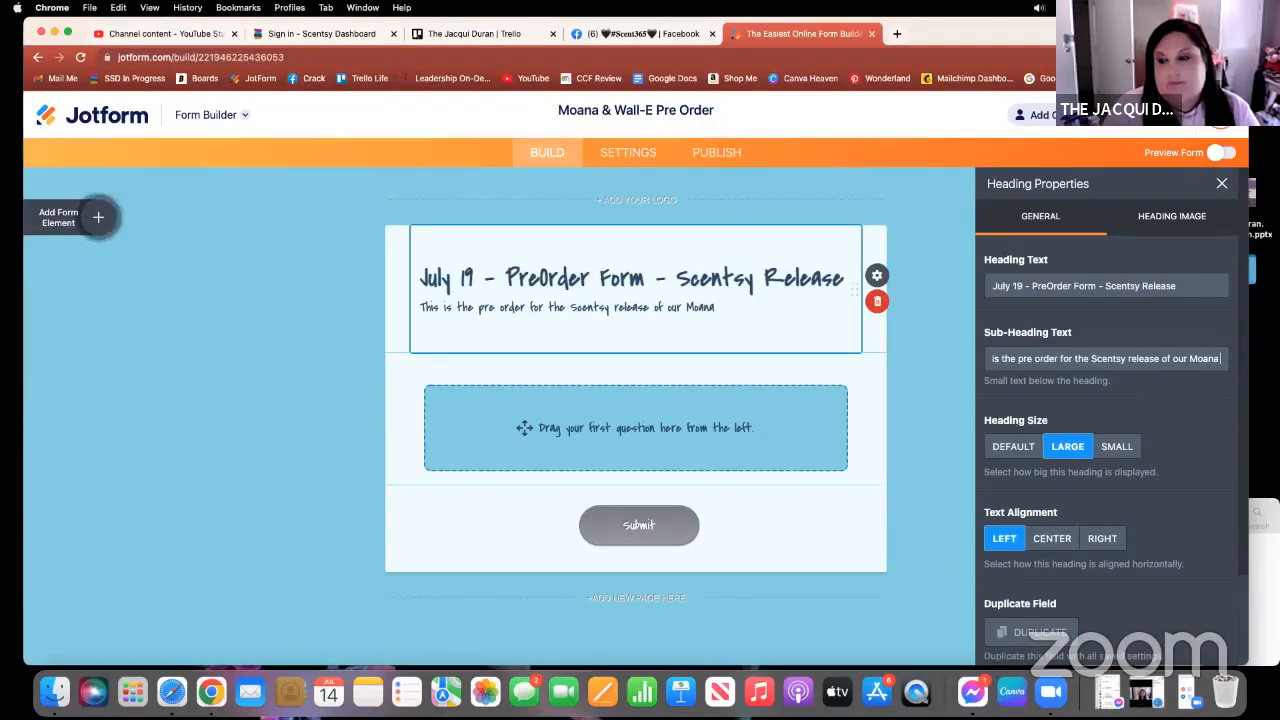
pyautogui.write(' and Wa')
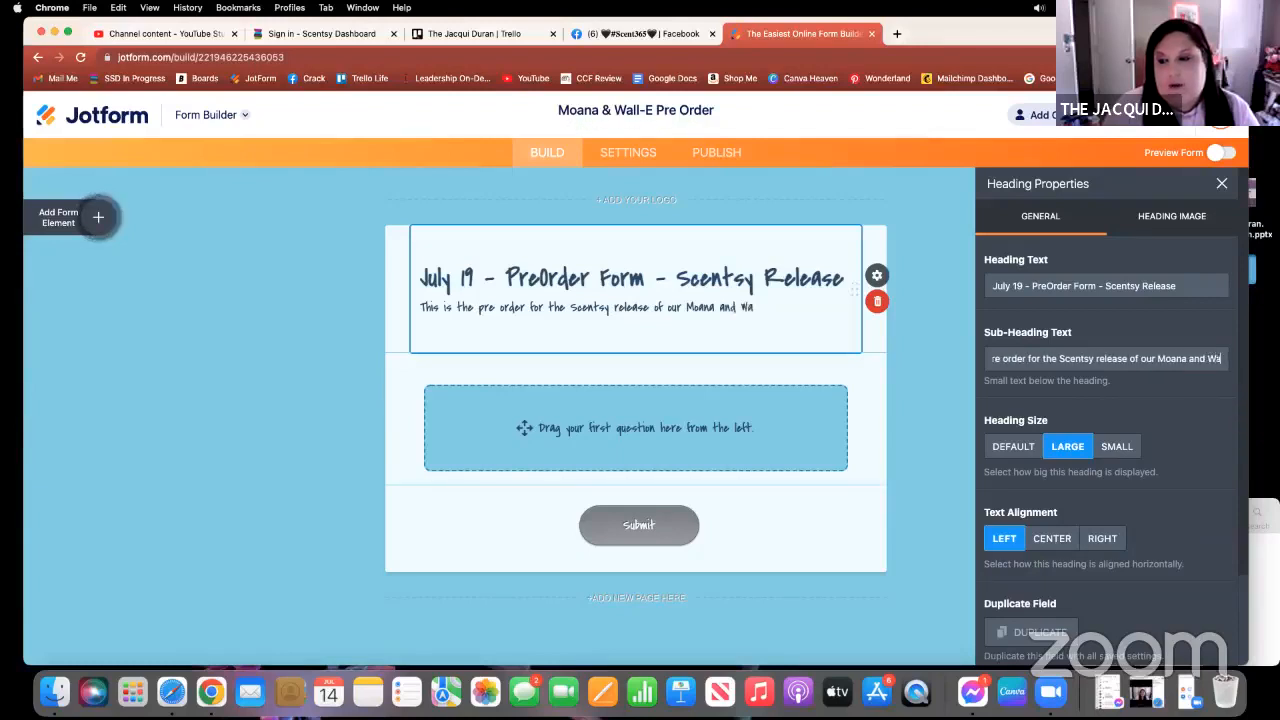
pyautogui.write('ll-E Co')
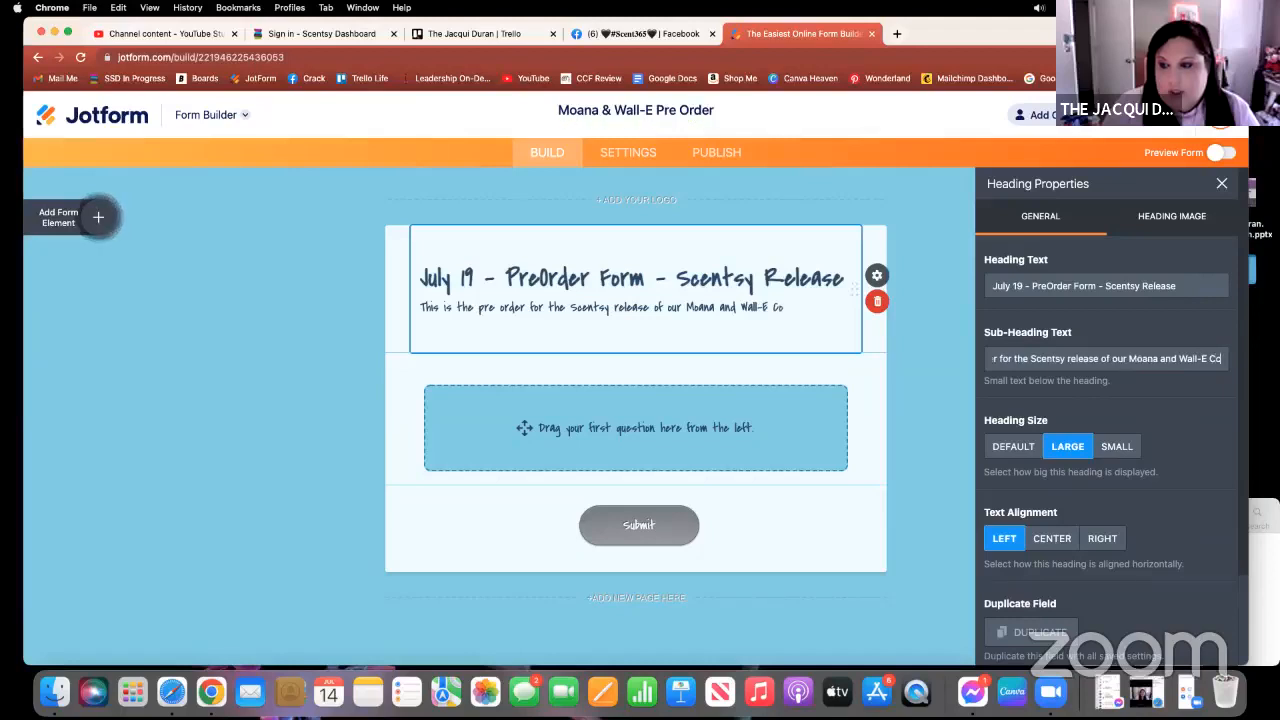
pyautogui.press('BackSpace')
pyautogui.press('BackSpace')
pyautogui.write('L')
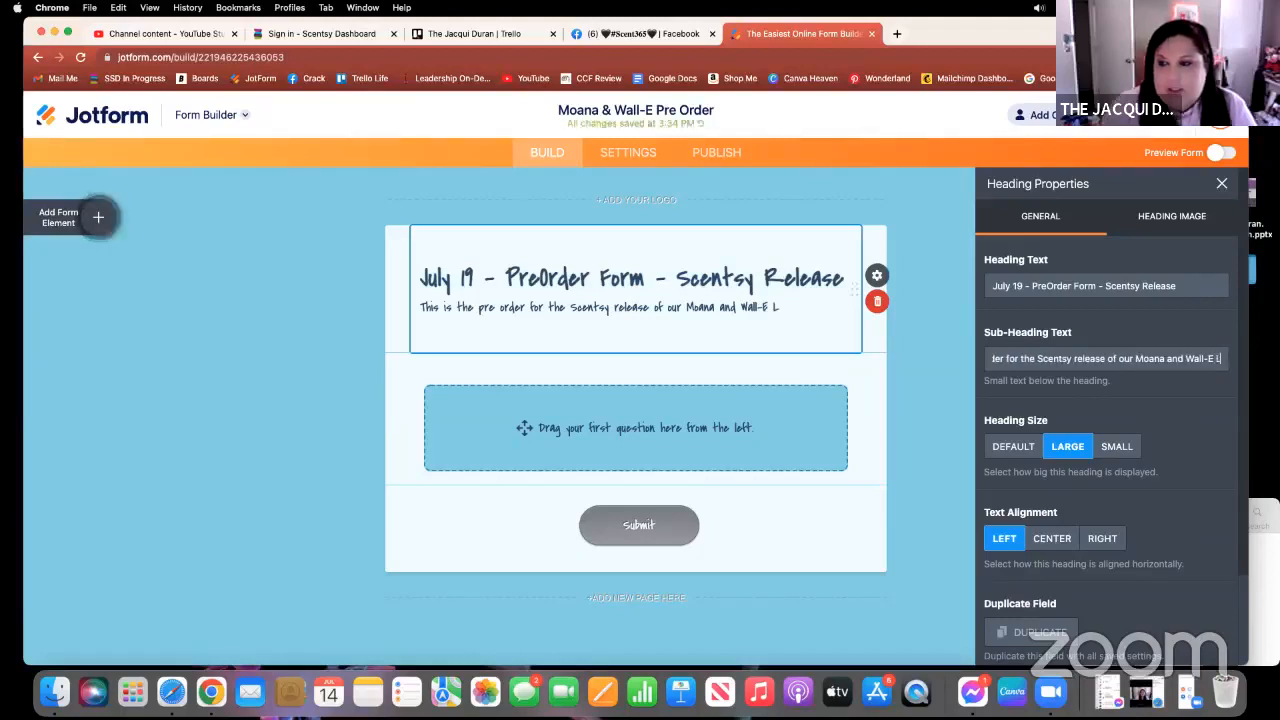
pyautogui.write('TO Collection')
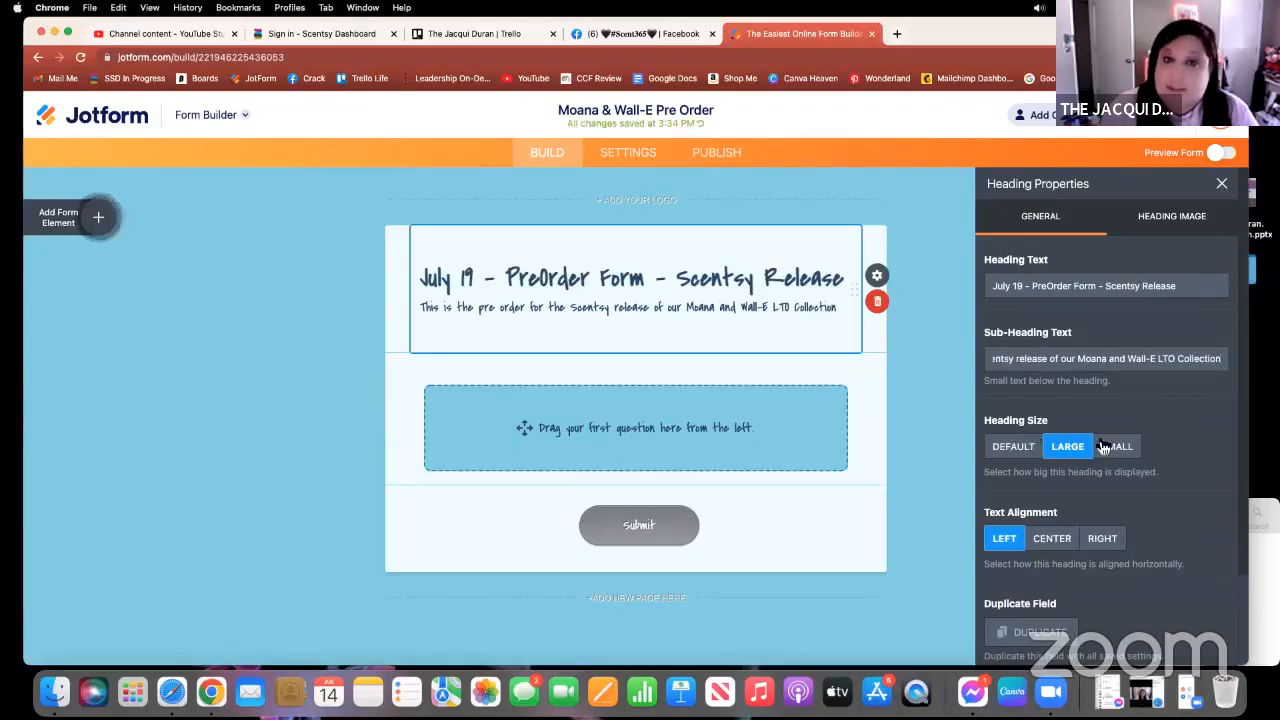
# Set the heading's text alignment to Center and show its Heading Image options.
pyautogui.scroll(-1, 1056, 456)
pyautogui.scroll(-3, 1056, 456)
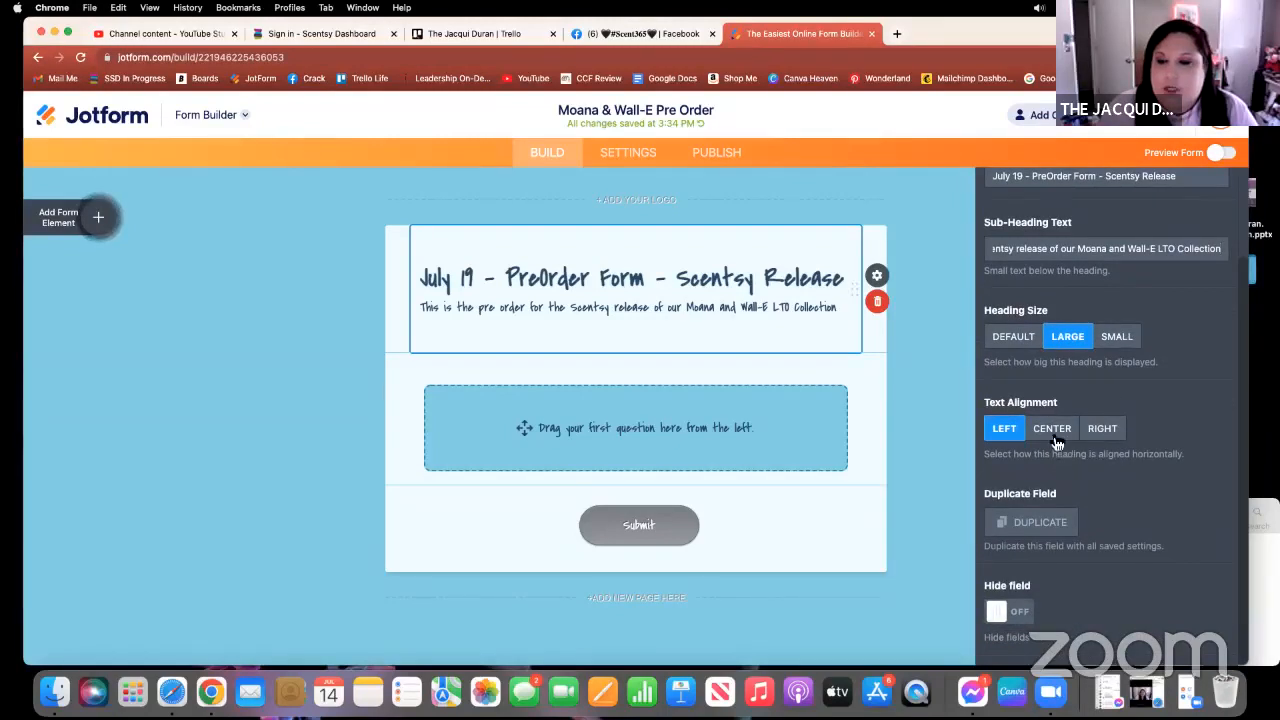
pyautogui.click(1054, 432)
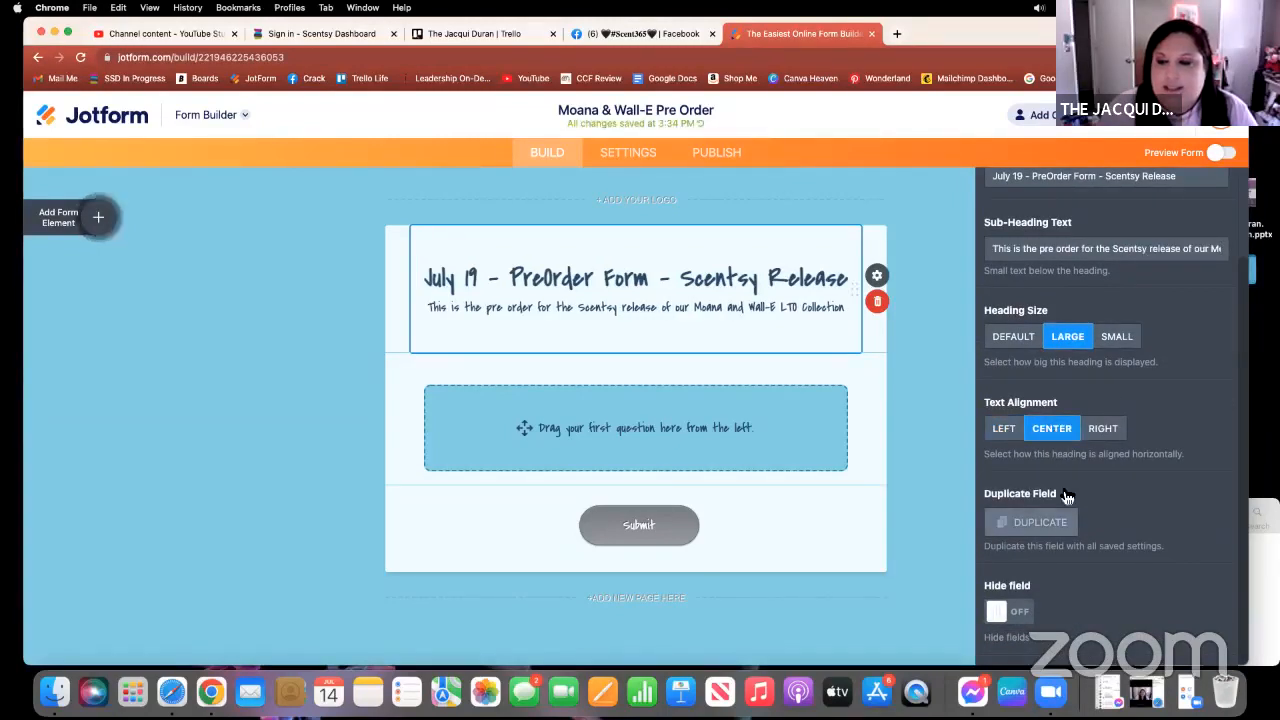
pyautogui.scroll(3, 1065, 495)
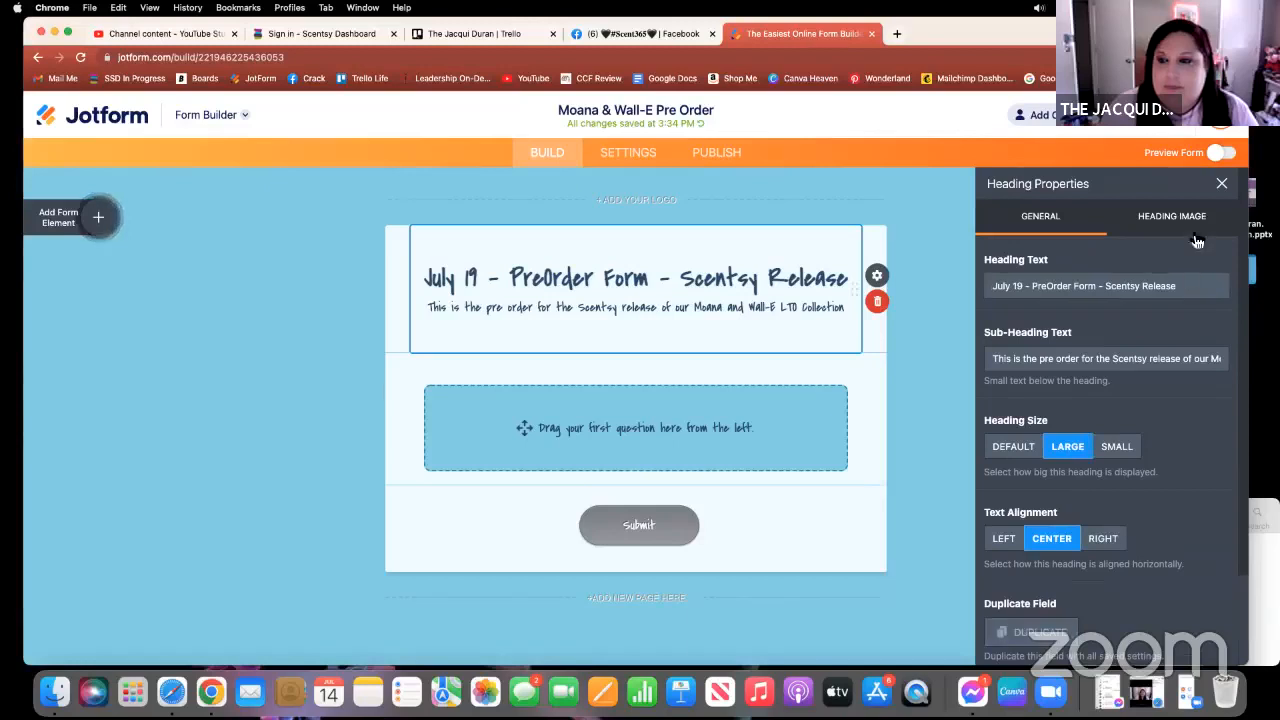
pyautogui.click(1177, 230)
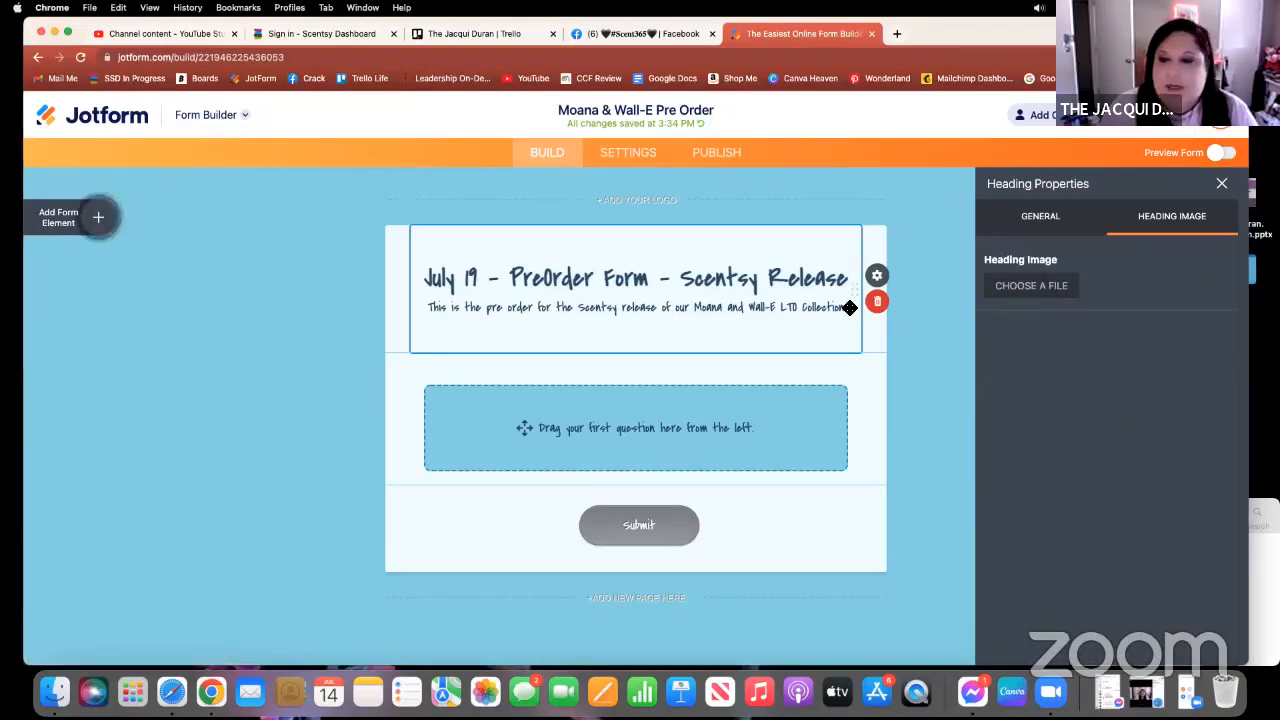
# Close the heading's properties and deselect the heading.
pyautogui.click(1221, 183)
pyautogui.click(986, 387)
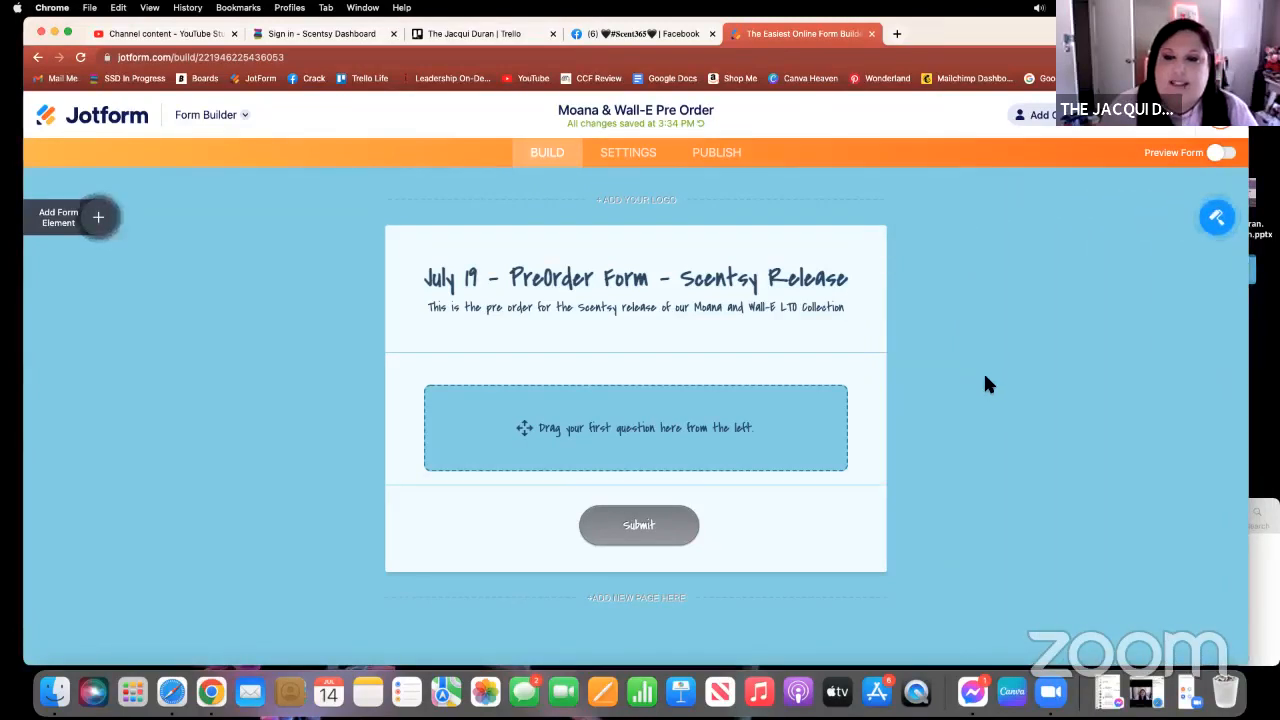
pyautogui.click(656, 281)
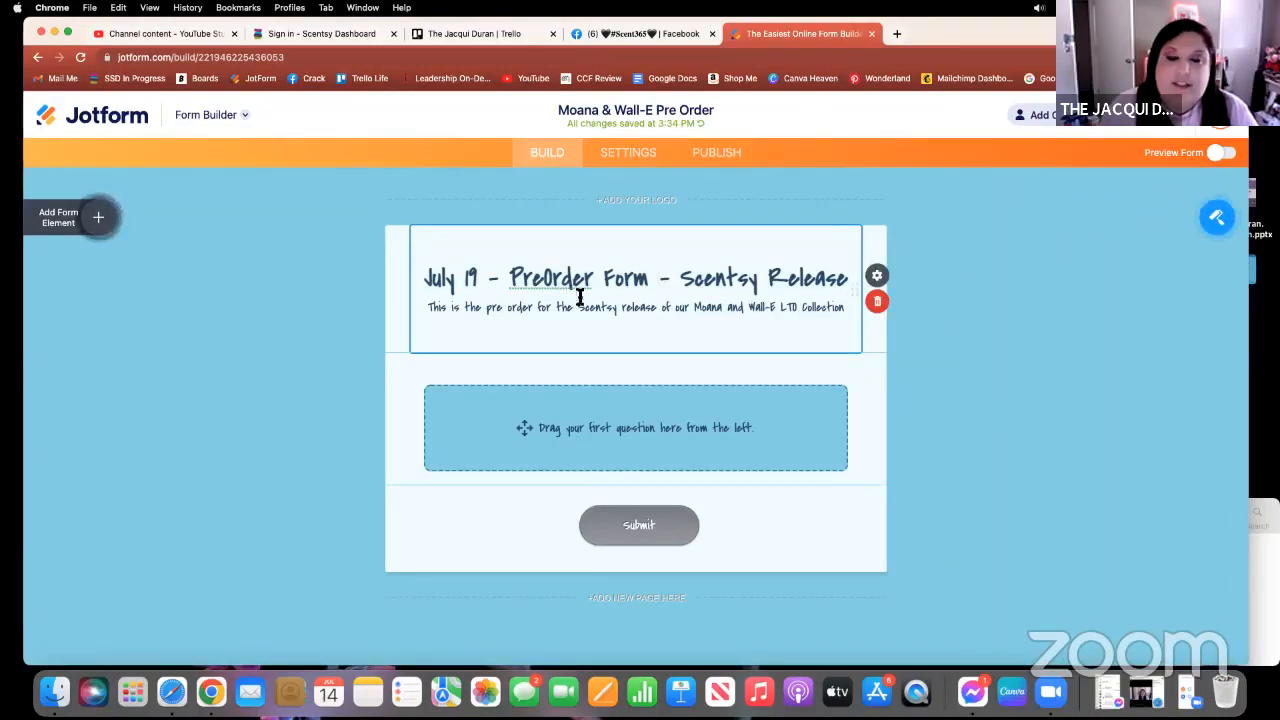
pyautogui.rightClick(550, 283)
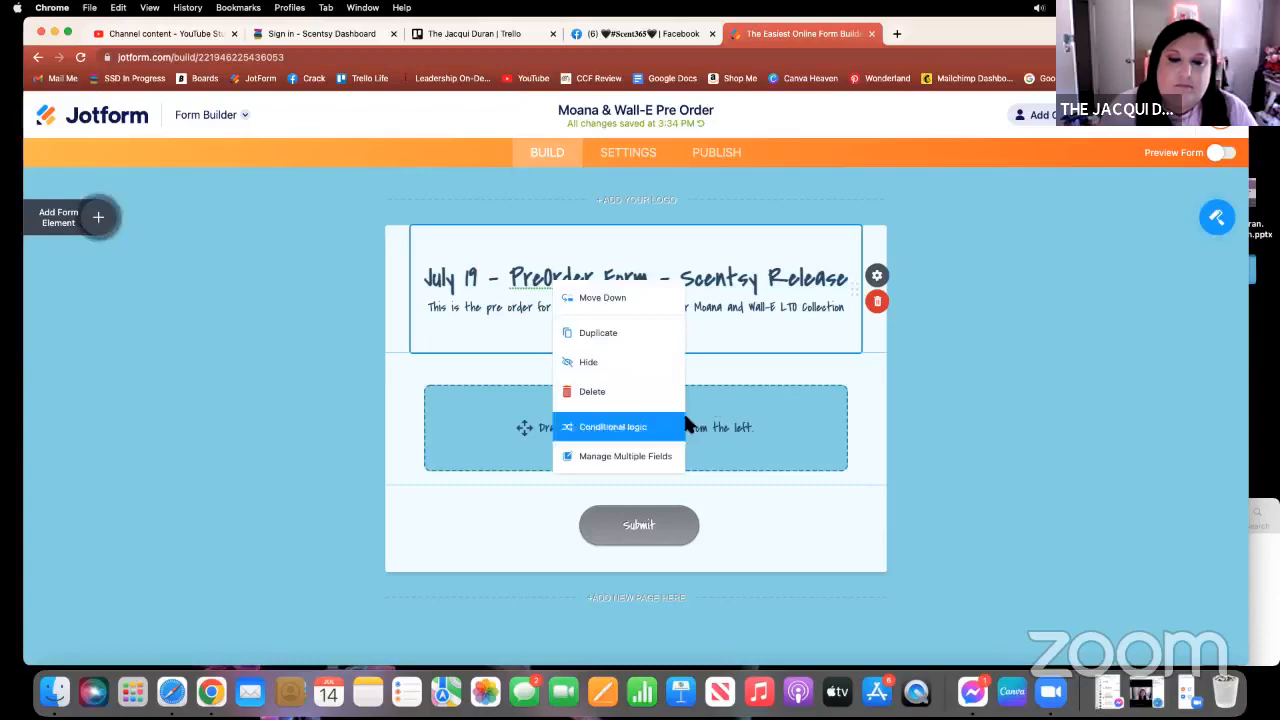
pyautogui.click(960, 338)
pyautogui.click(805, 283)
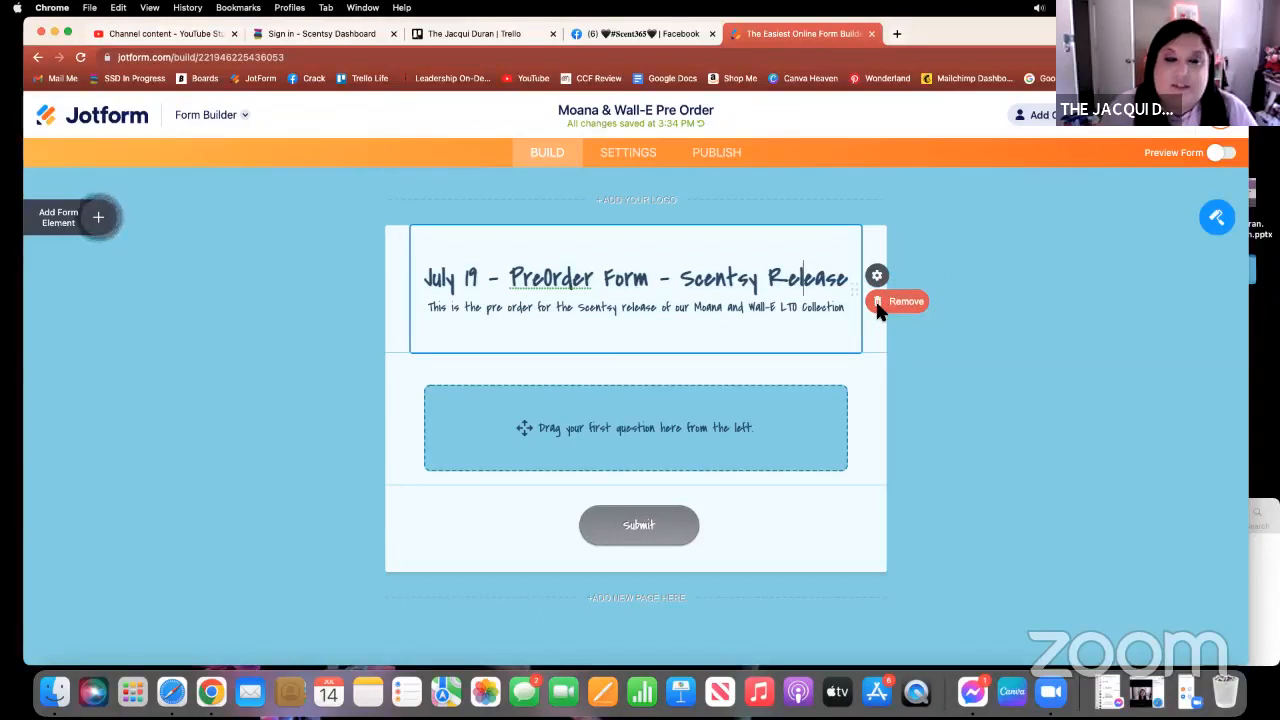
pyautogui.click(927, 378)
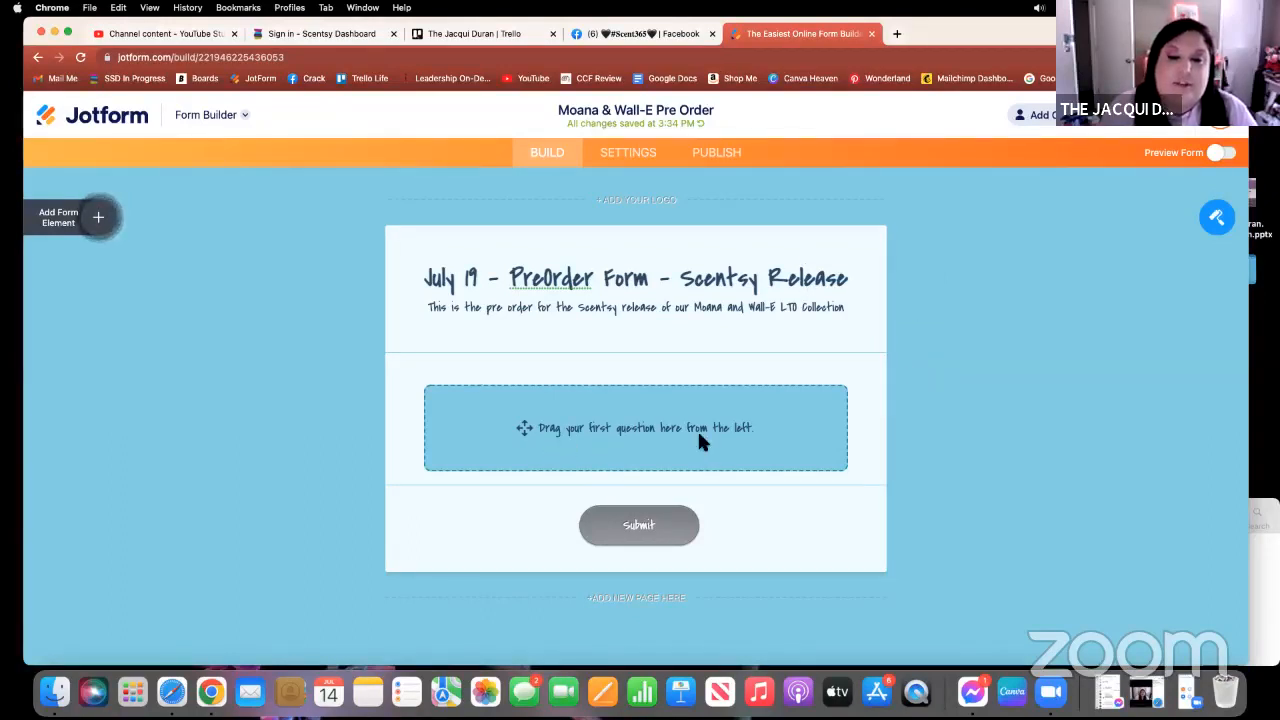
# Add a Full Name field to the form as the first question below the heading.
pyautogui.click(101, 221)
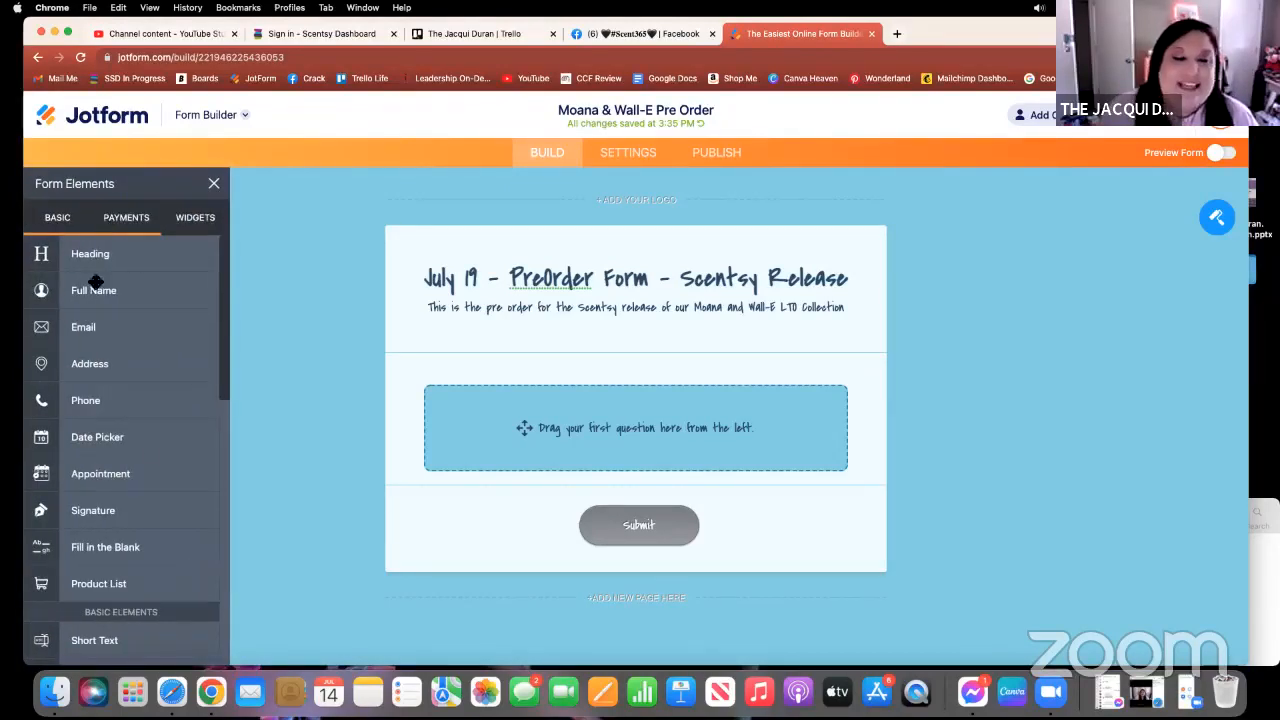
pyautogui.scroll(-7, 140, 567)
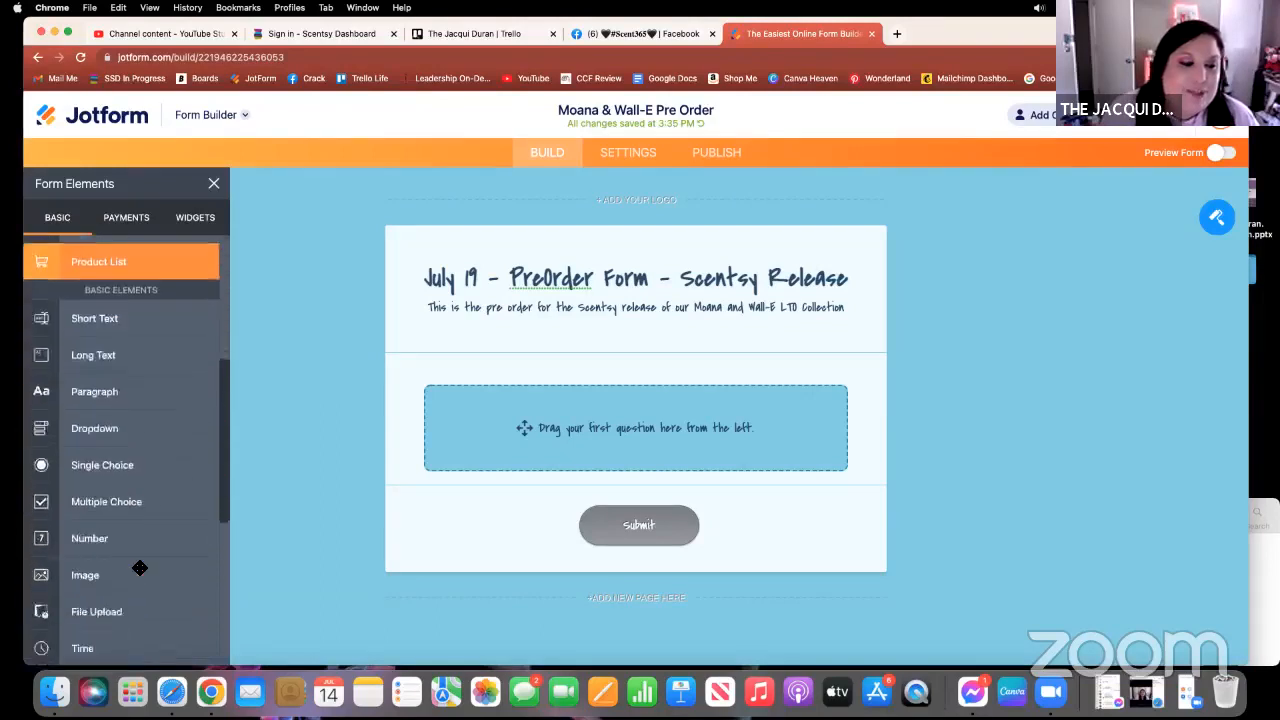
pyautogui.scroll(3, 140, 567)
pyautogui.scroll(4, 140, 567)
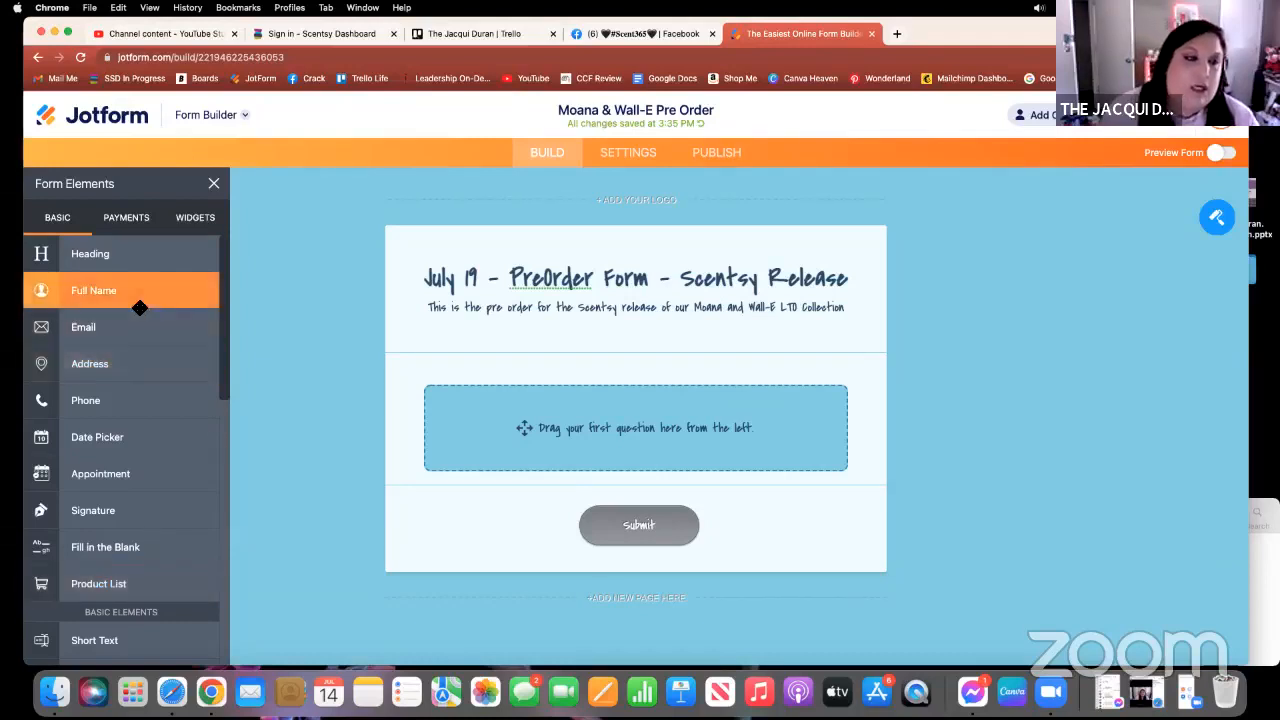
pyautogui.moveTo(132, 291); pyautogui.dragTo(668, 401)
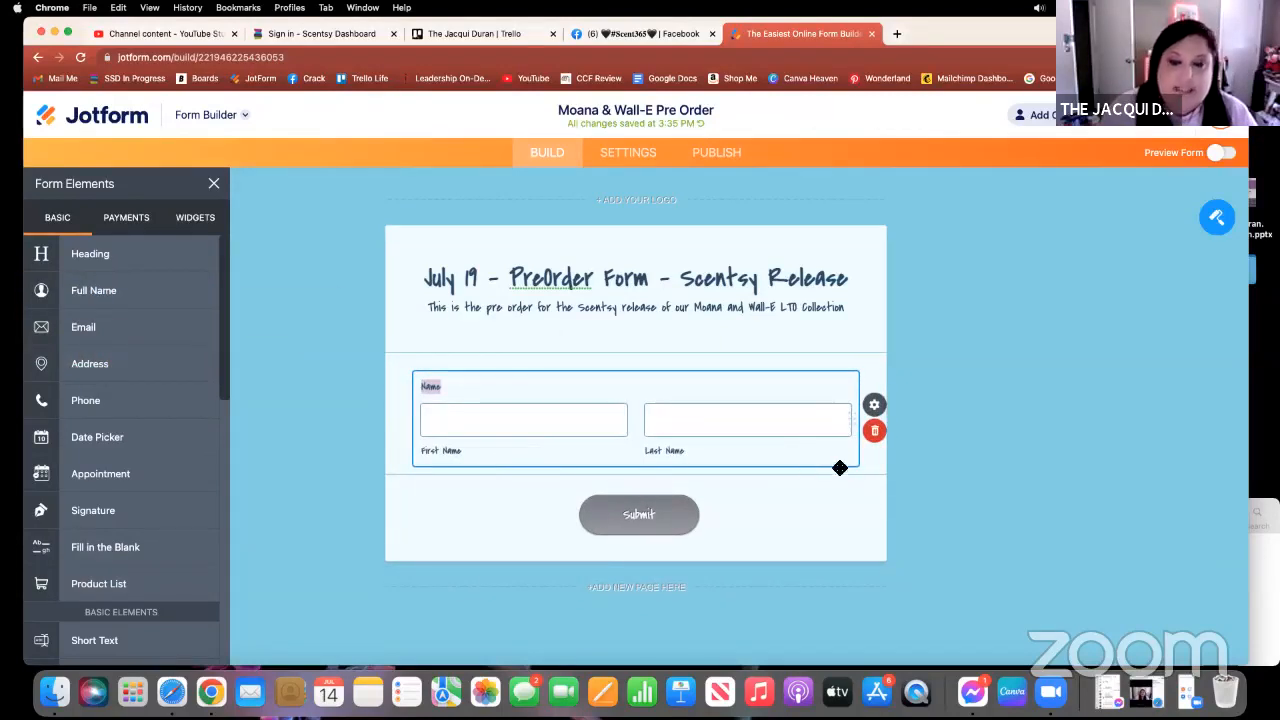
# Set the name field's question text to "Your Name" and make the field required.
pyautogui.click(876, 406)
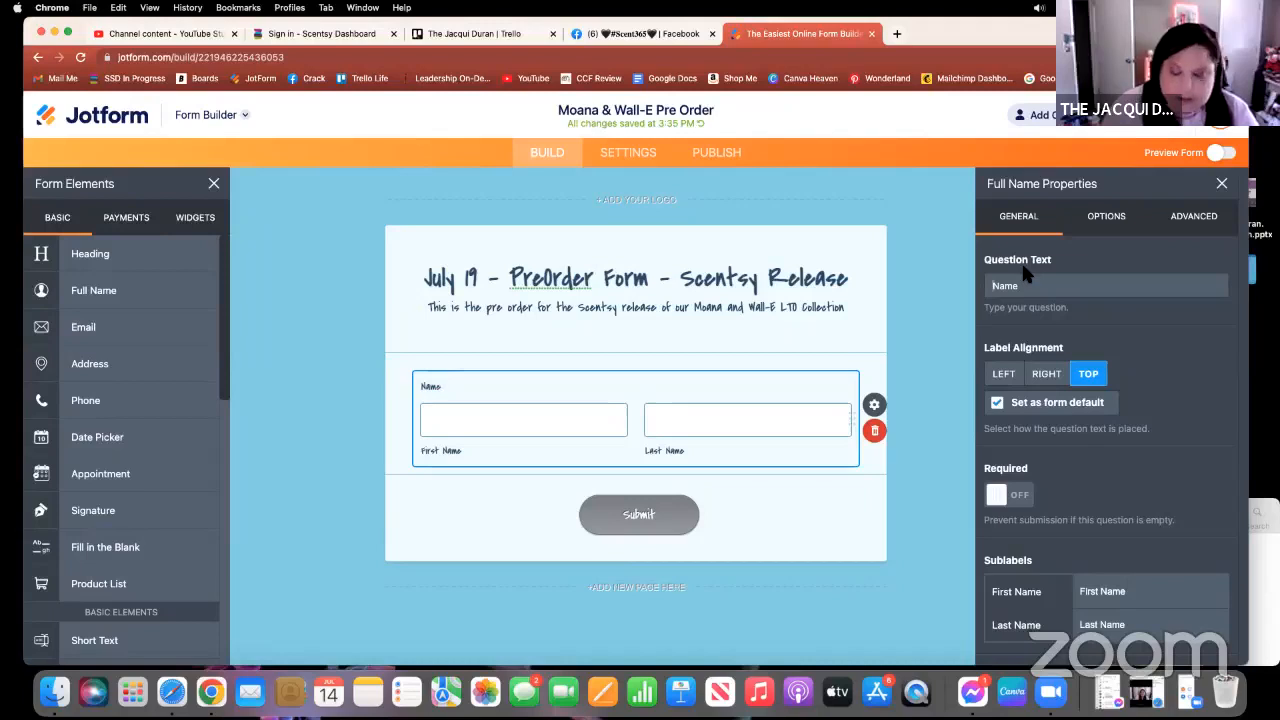
pyautogui.click(992, 286)
pyautogui.write('Your')
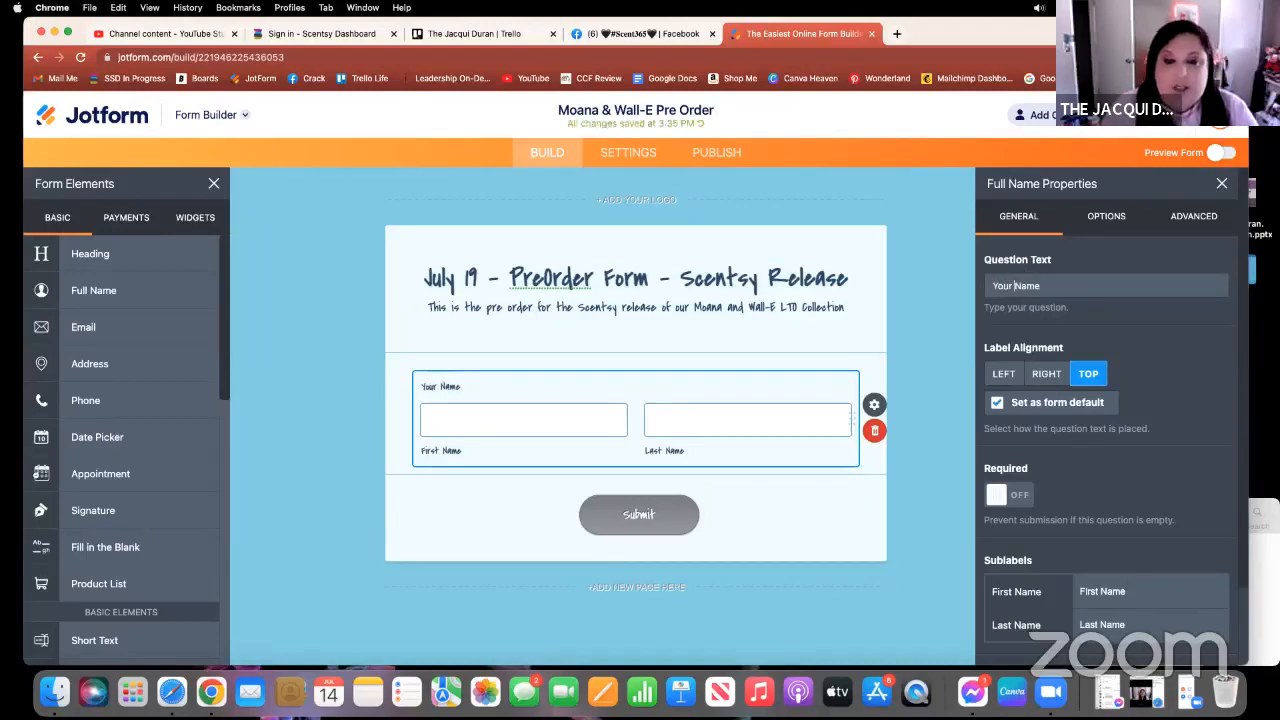
pyautogui.click(1008, 505)
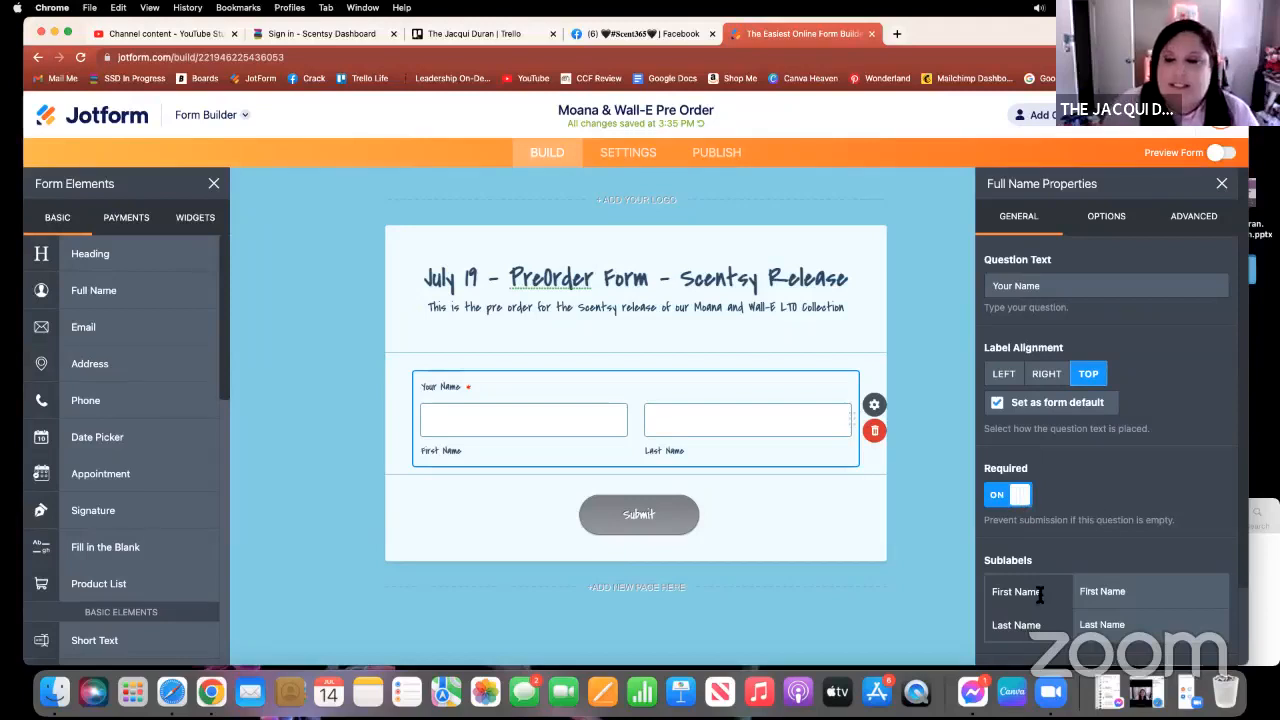
pyautogui.click(1105, 594)
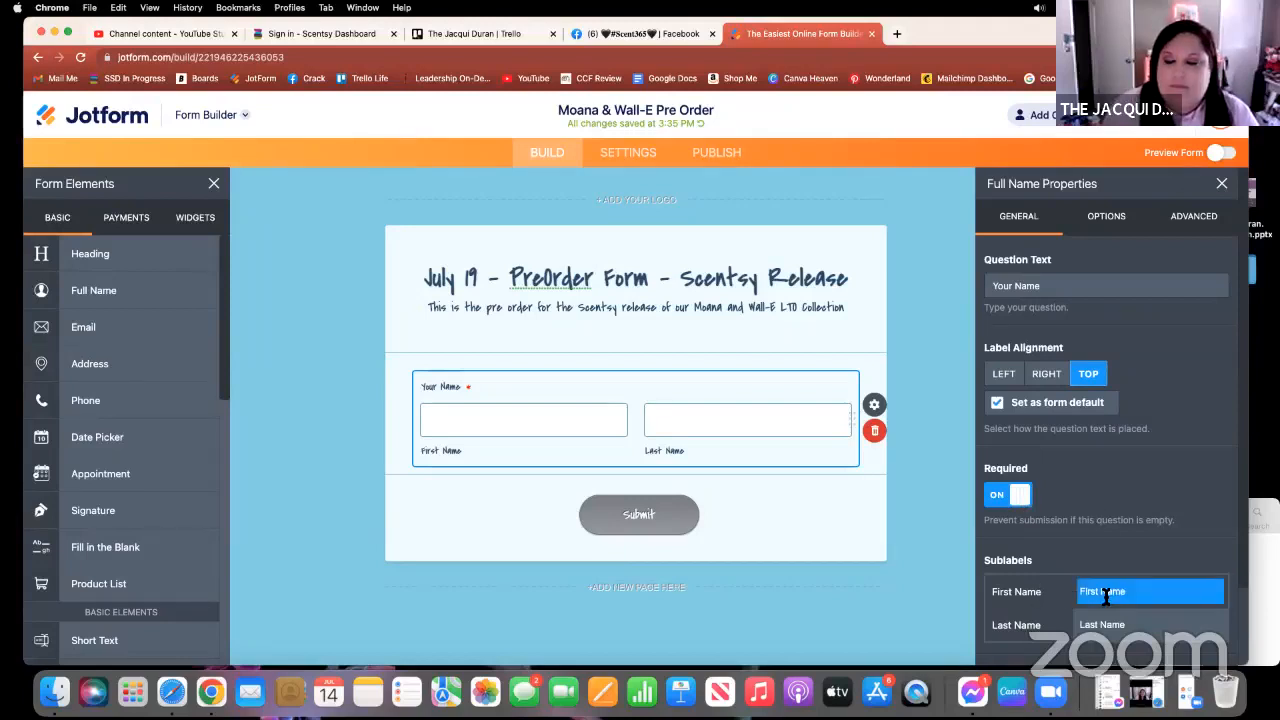
pyautogui.click(425, 451)
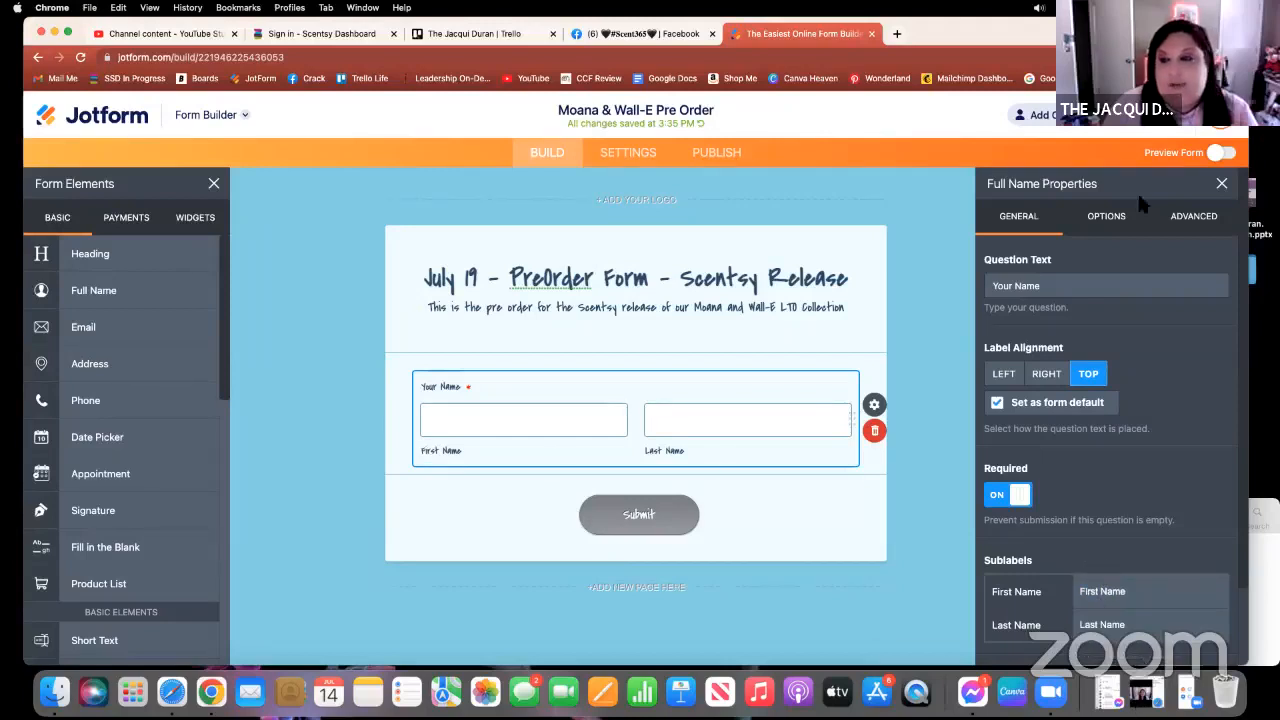
# Review the name field's Options and Advanced settings and close its properties.
pyautogui.click(1112, 220)
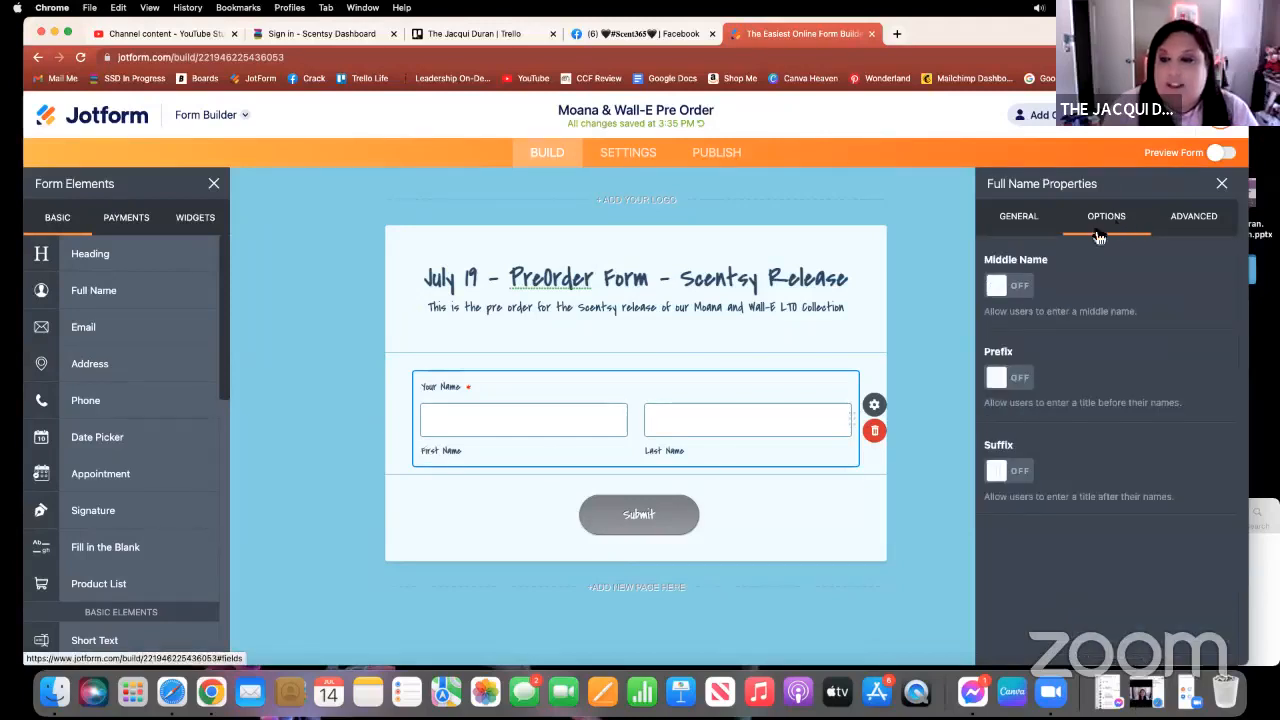
pyautogui.click(1205, 226)
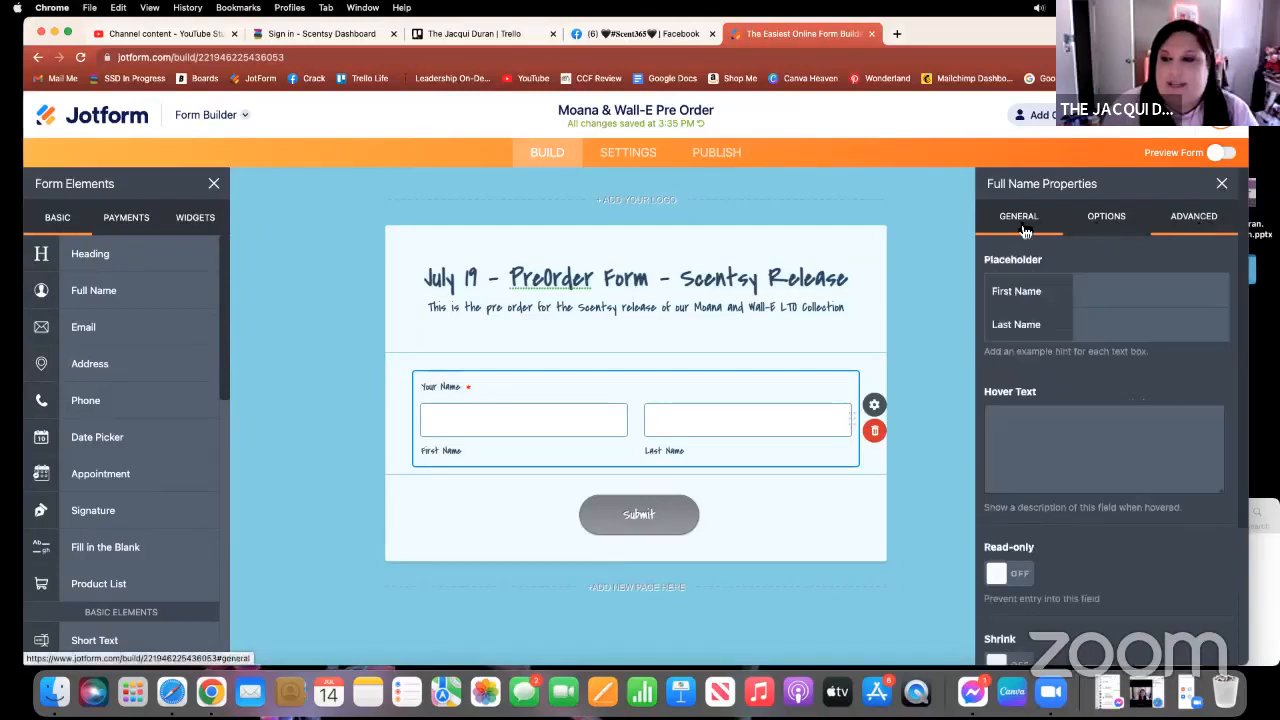
pyautogui.click(1013, 225)
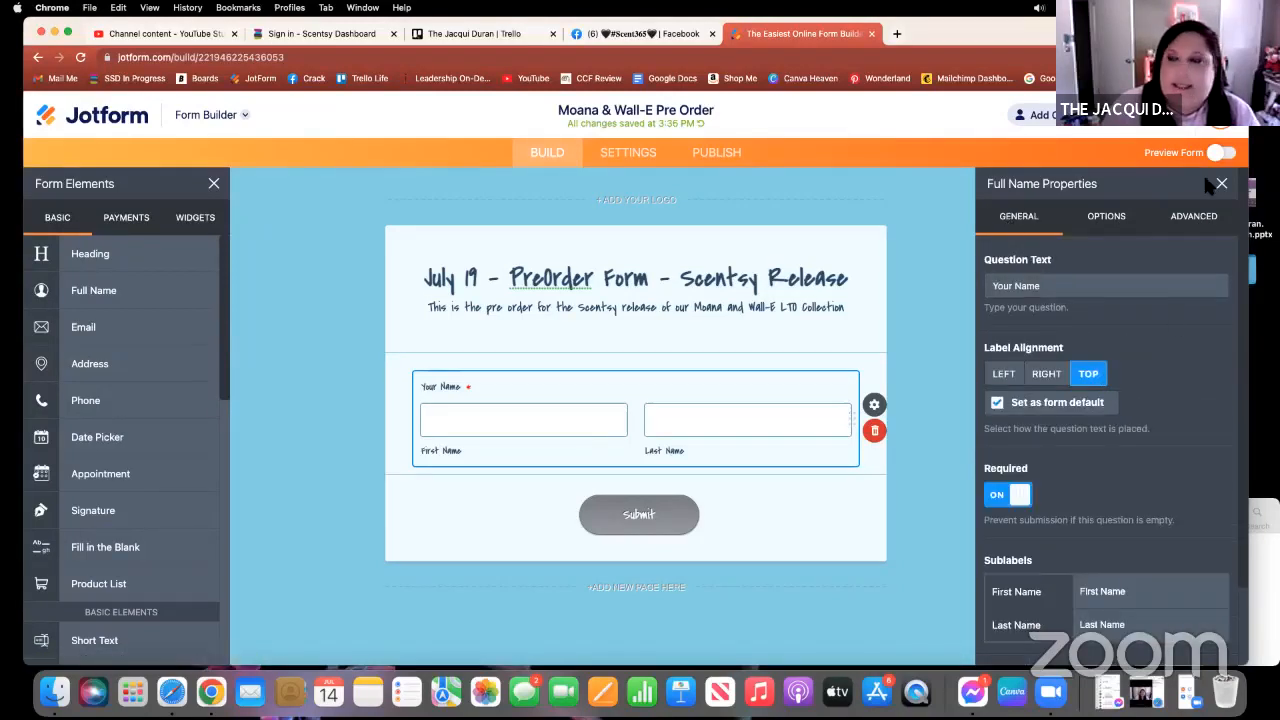
pyautogui.scroll(5, 1225, 190)
pyautogui.click(1225, 190)
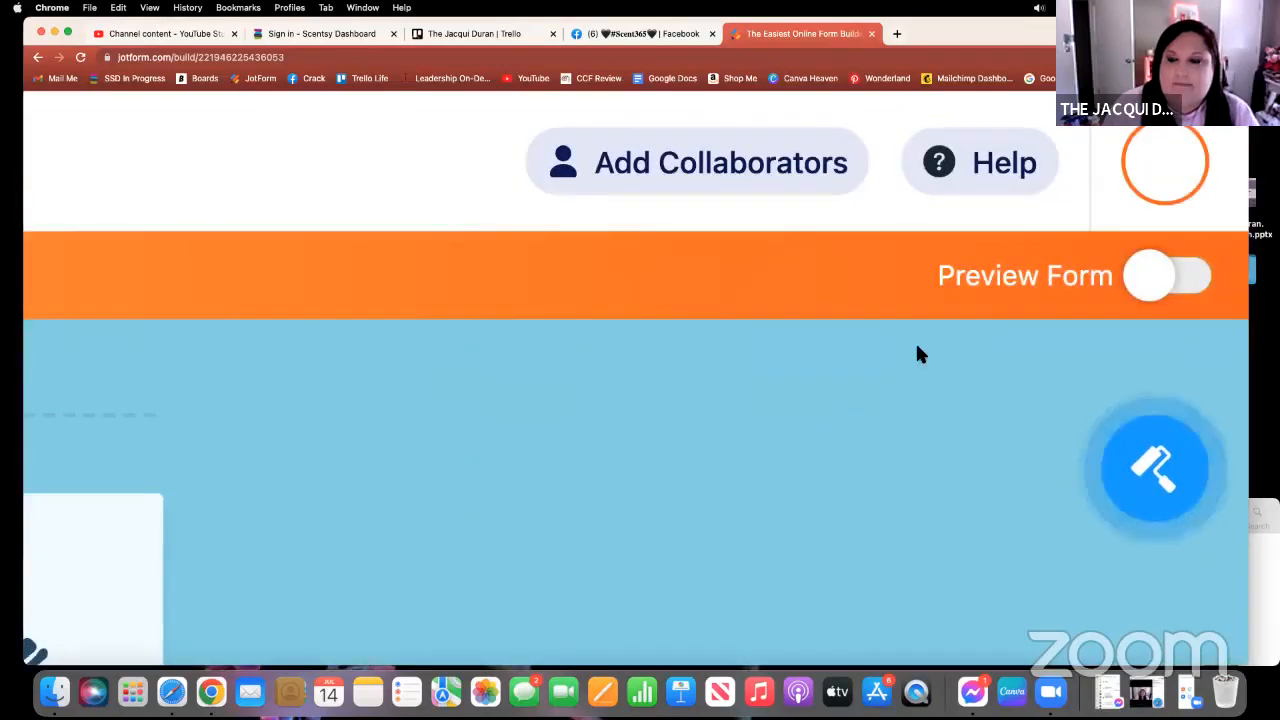
pyautogui.scroll(-5, 918, 344)
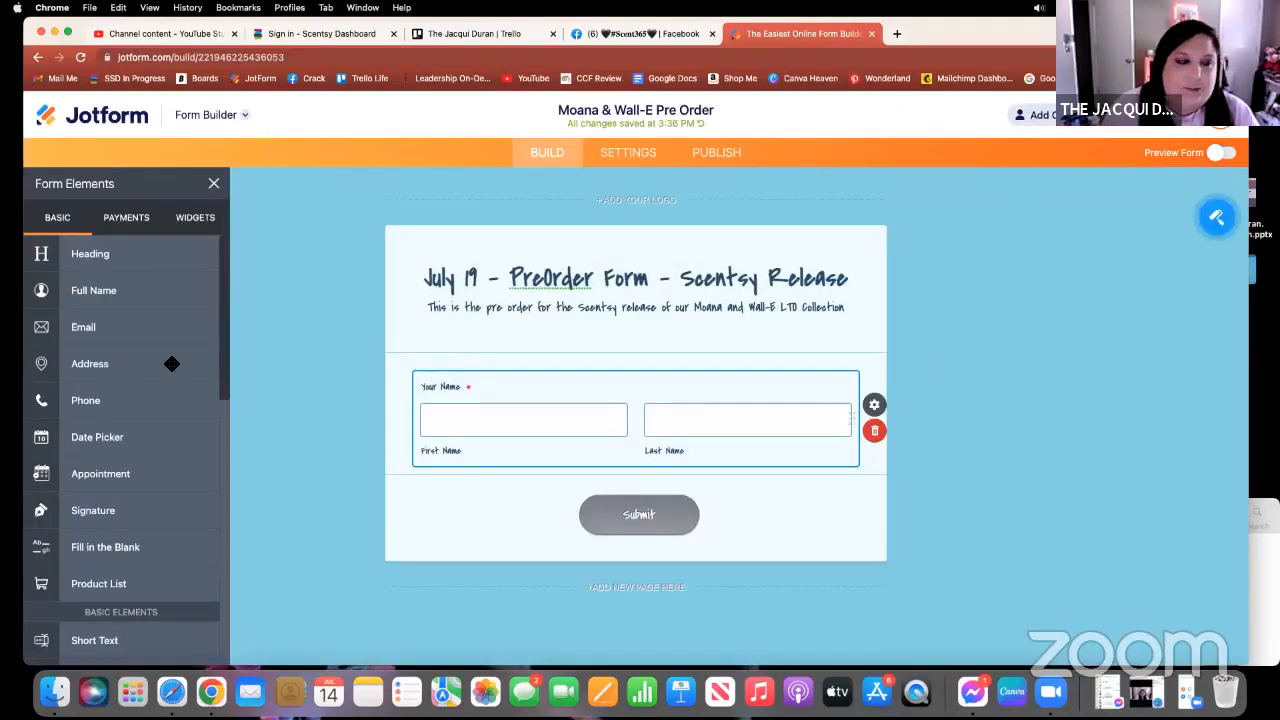
pyautogui.click(303, 382)
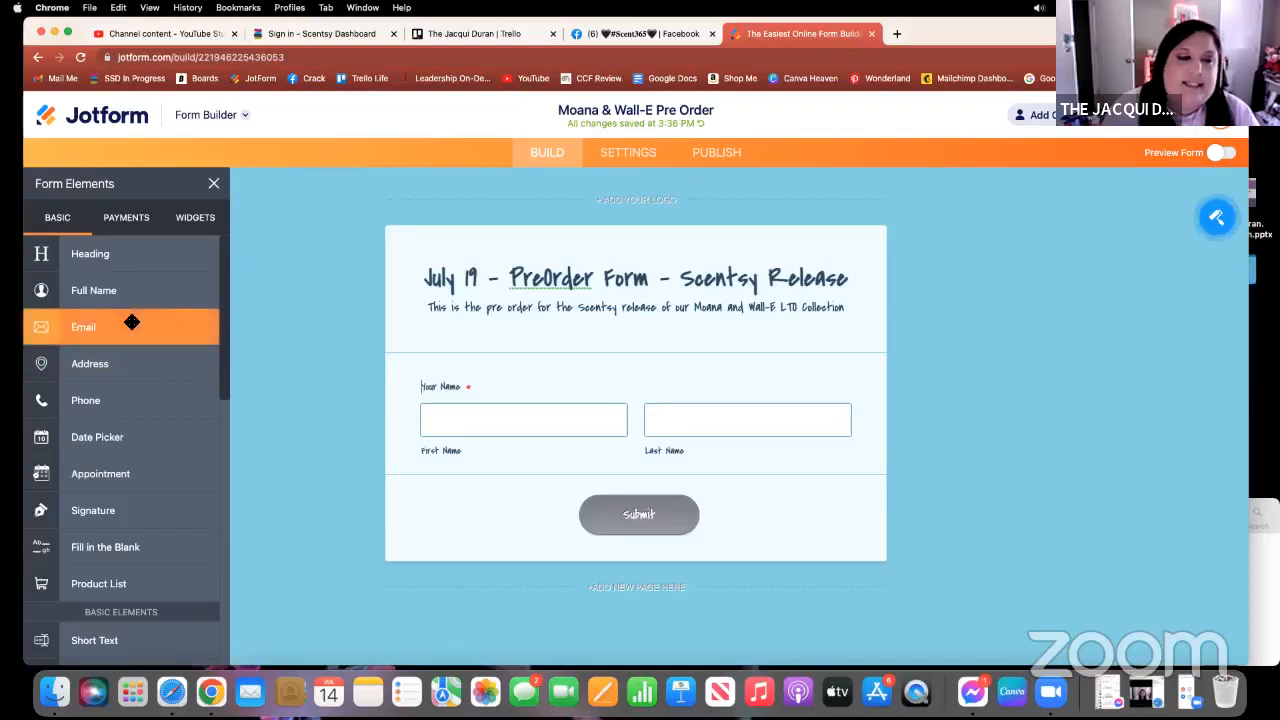
# Add an Email field below the name field with the question text "Your Preferred Email for Confirmation".
pyautogui.moveTo(132, 324); pyautogui.dragTo(636, 504)
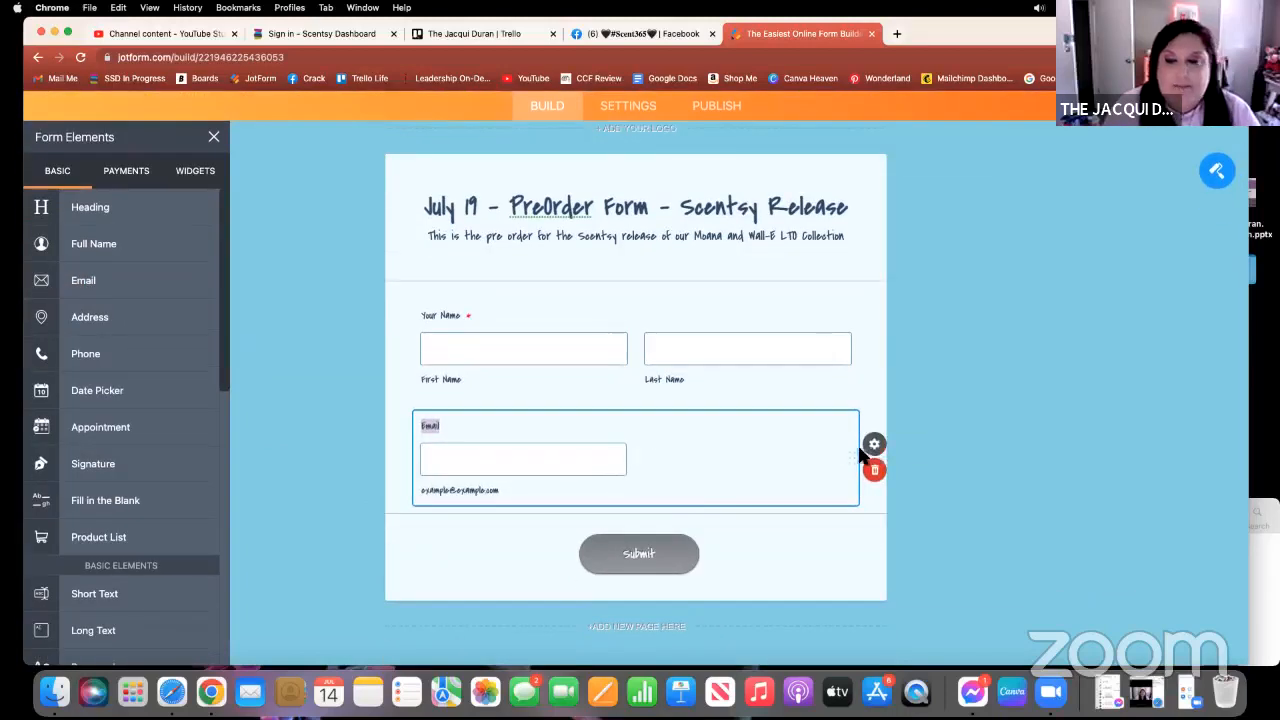
pyautogui.click(900, 444)
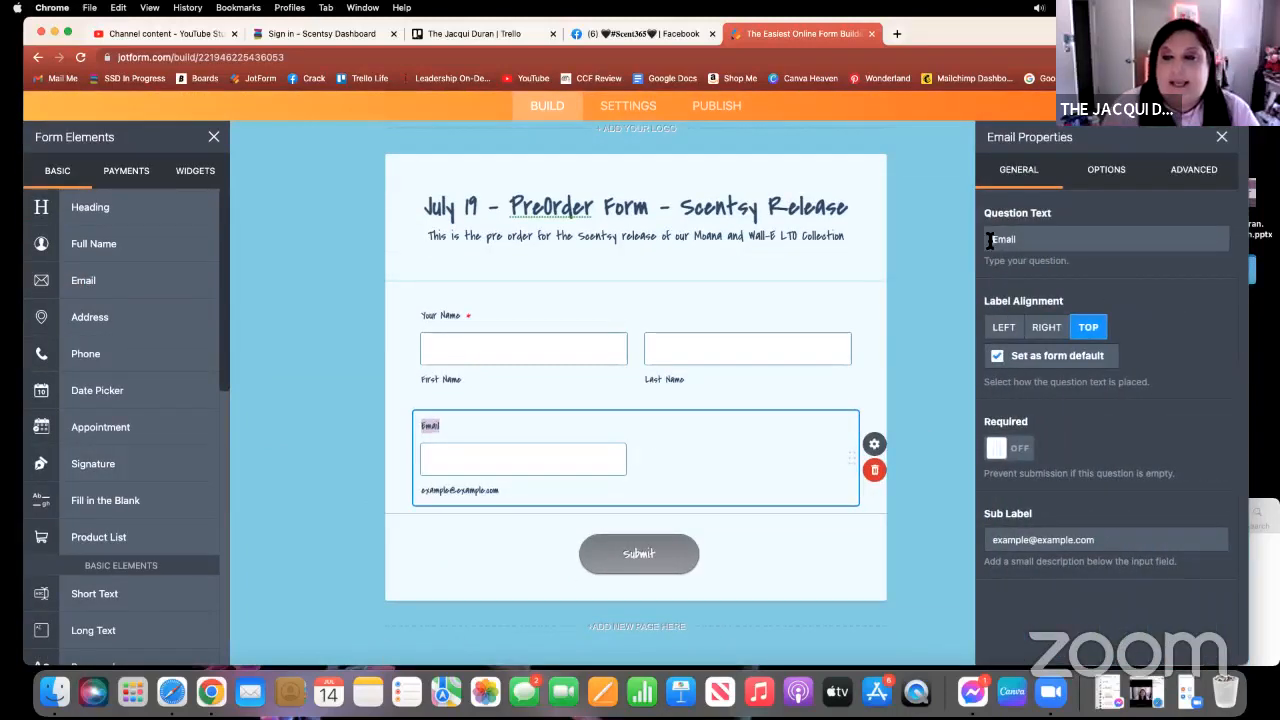
pyautogui.click(990, 241)
pyautogui.write('Your Prefe')
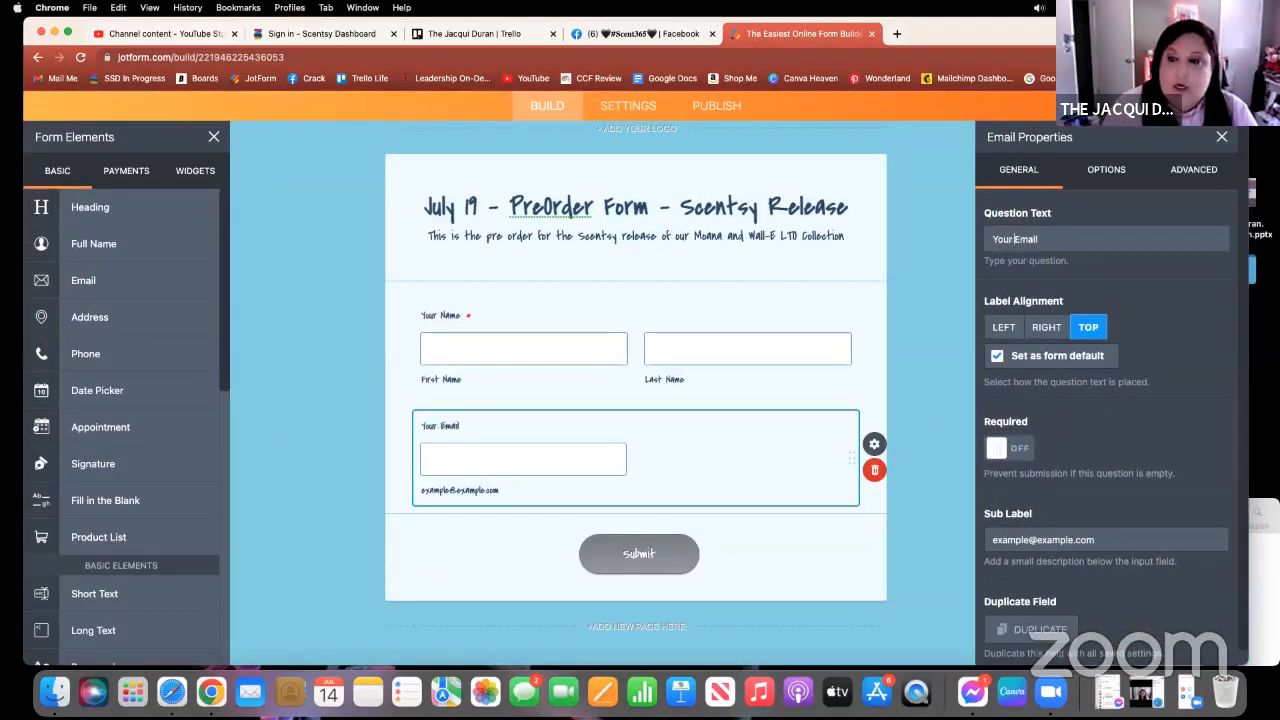
pyautogui.write('r')
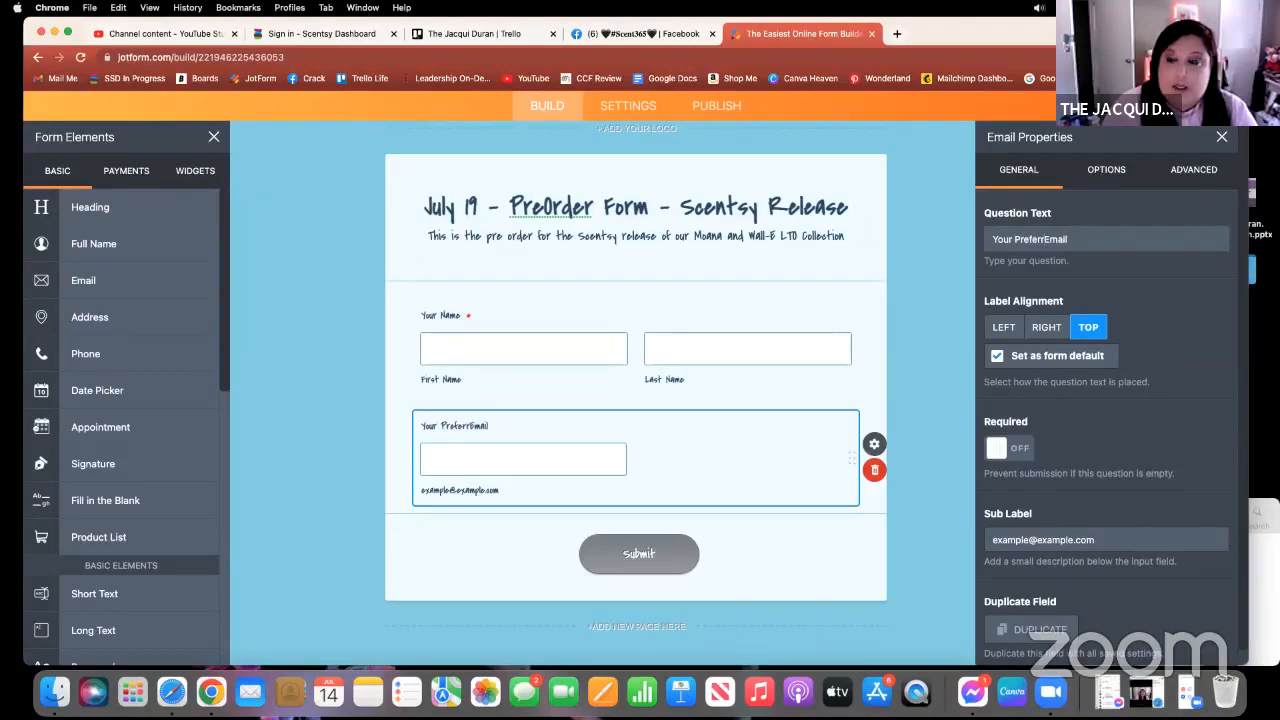
pyautogui.write('red')
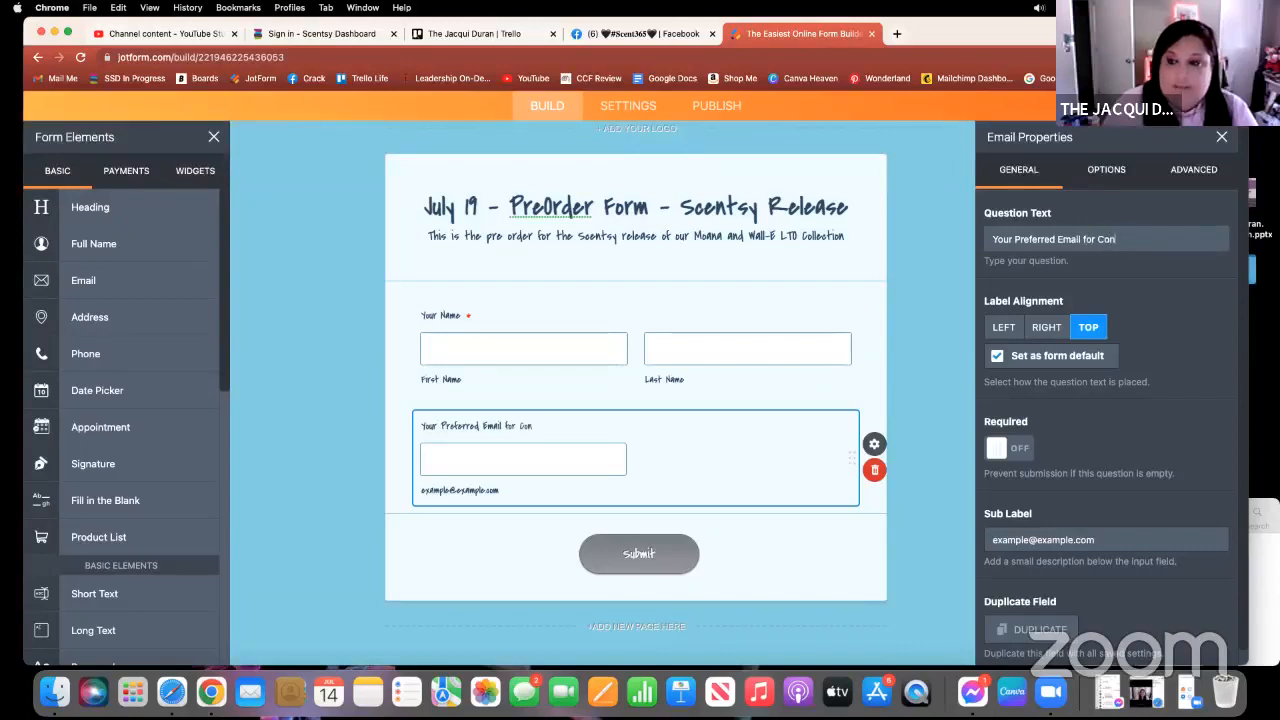
pyautogui.press('BackSpace')
pyautogui.press('BackSpace')
pyautogui.write('irmation')
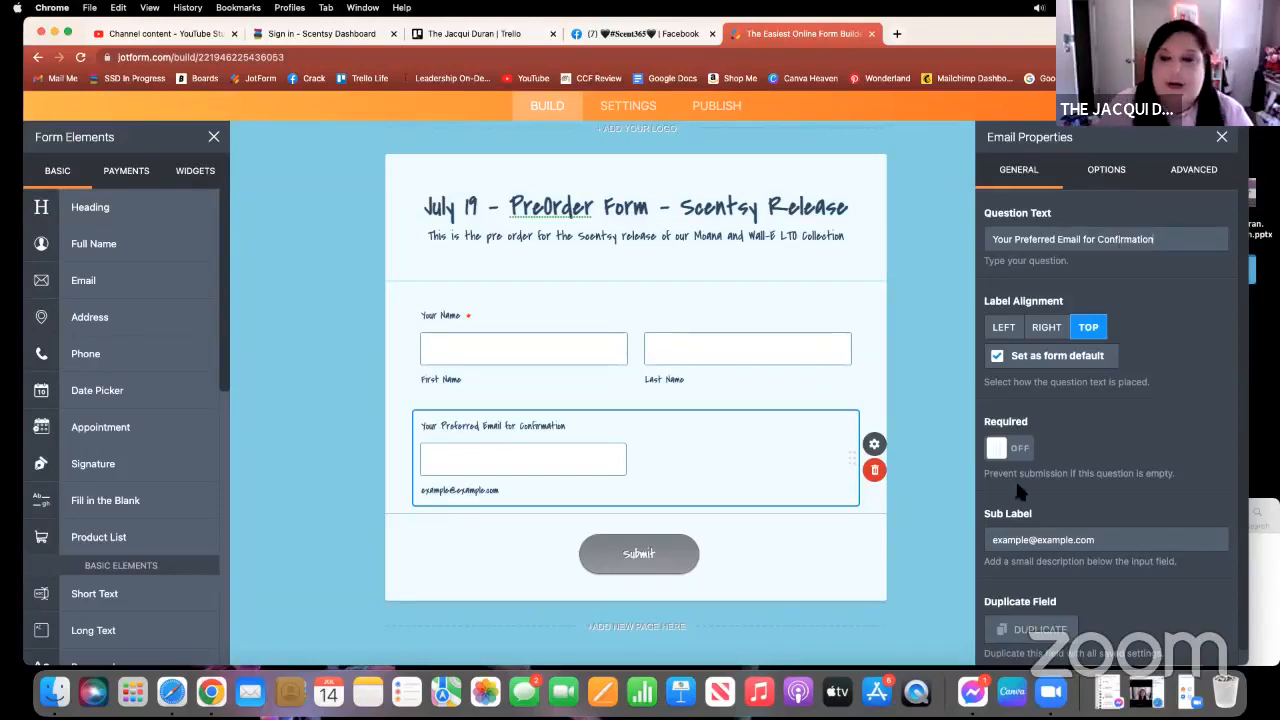
# Make the email field required, and close its properties after checking its Options settings.
pyautogui.click(999, 452)
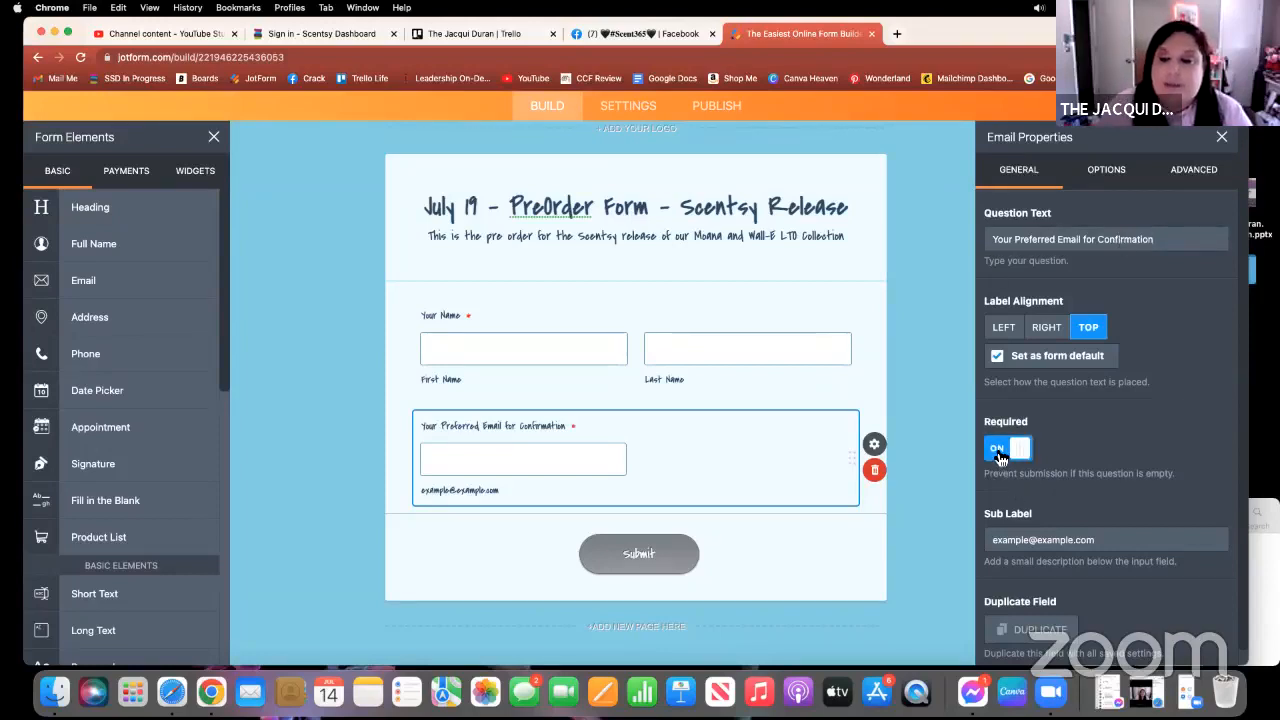
pyautogui.scroll(-1, 1128, 548)
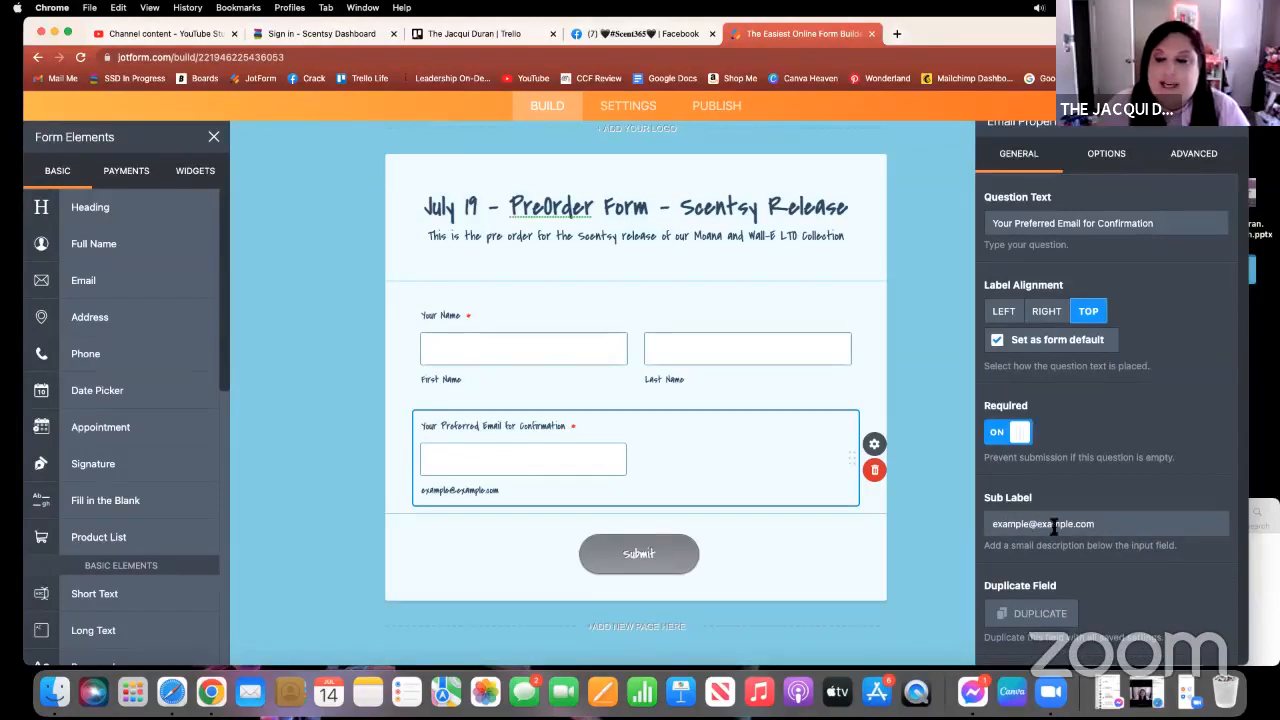
pyautogui.click(1106, 155)
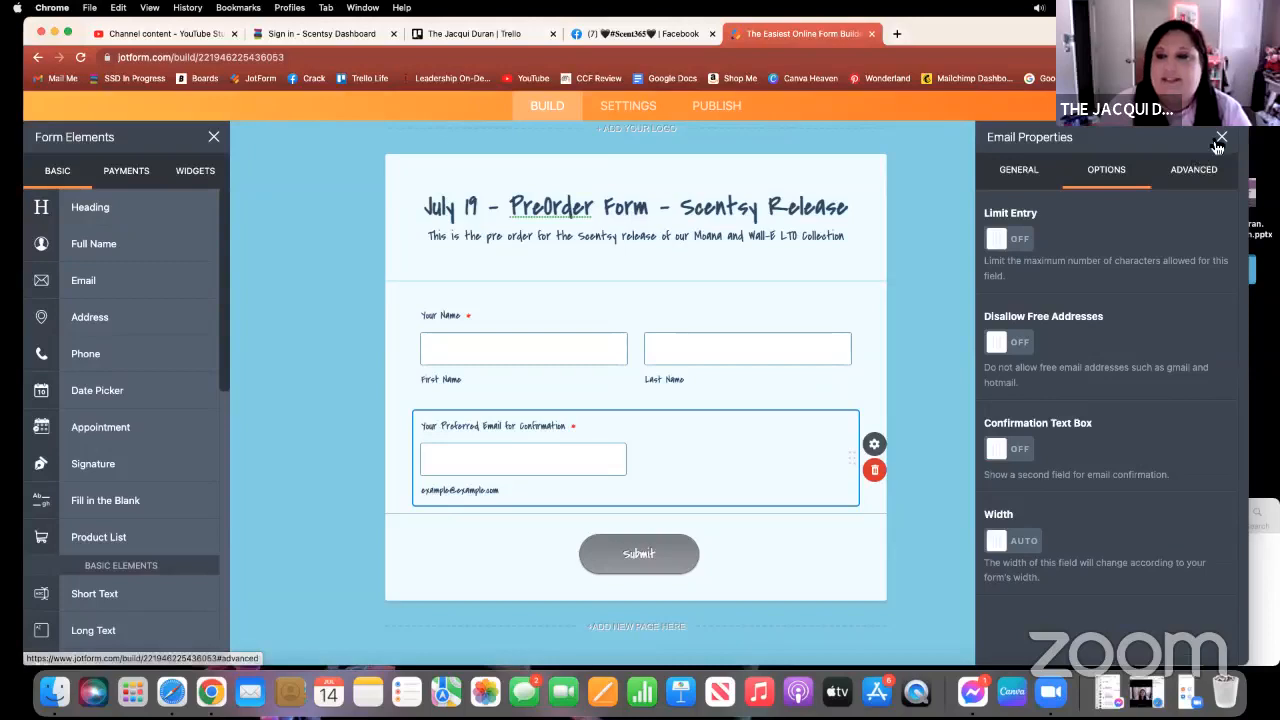
pyautogui.click(1221, 137)
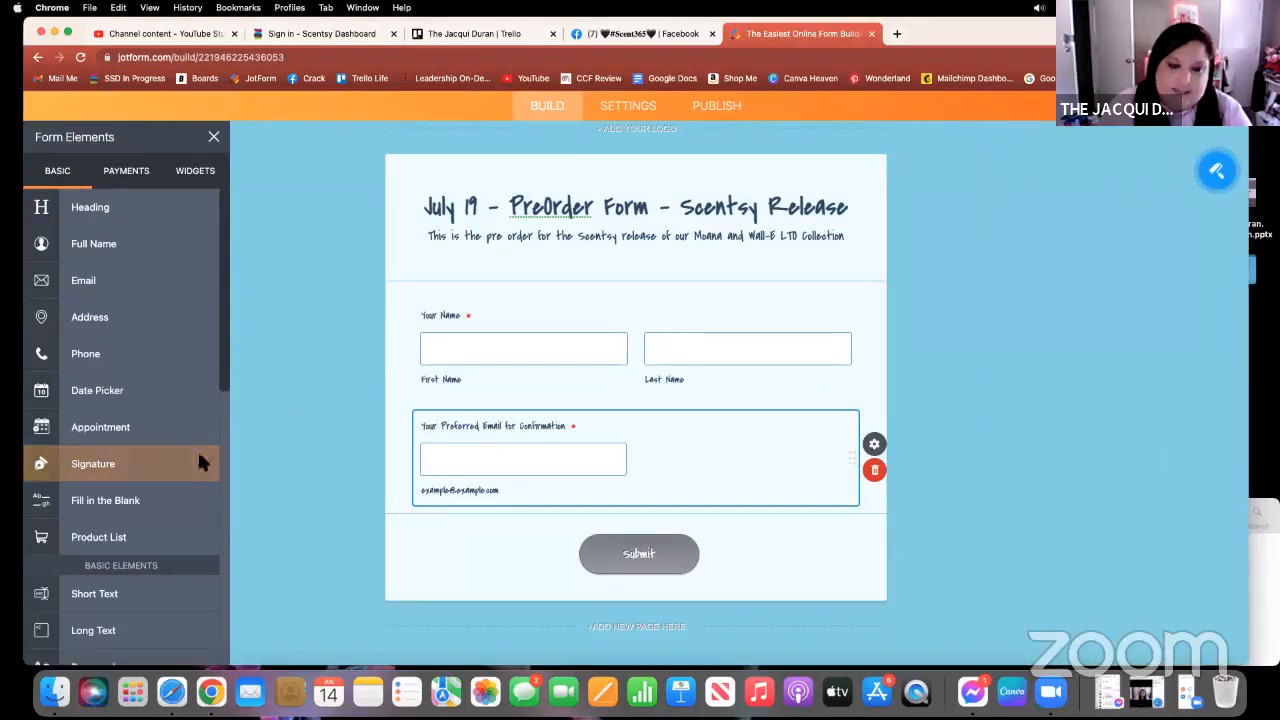
pyautogui.click(316, 415)
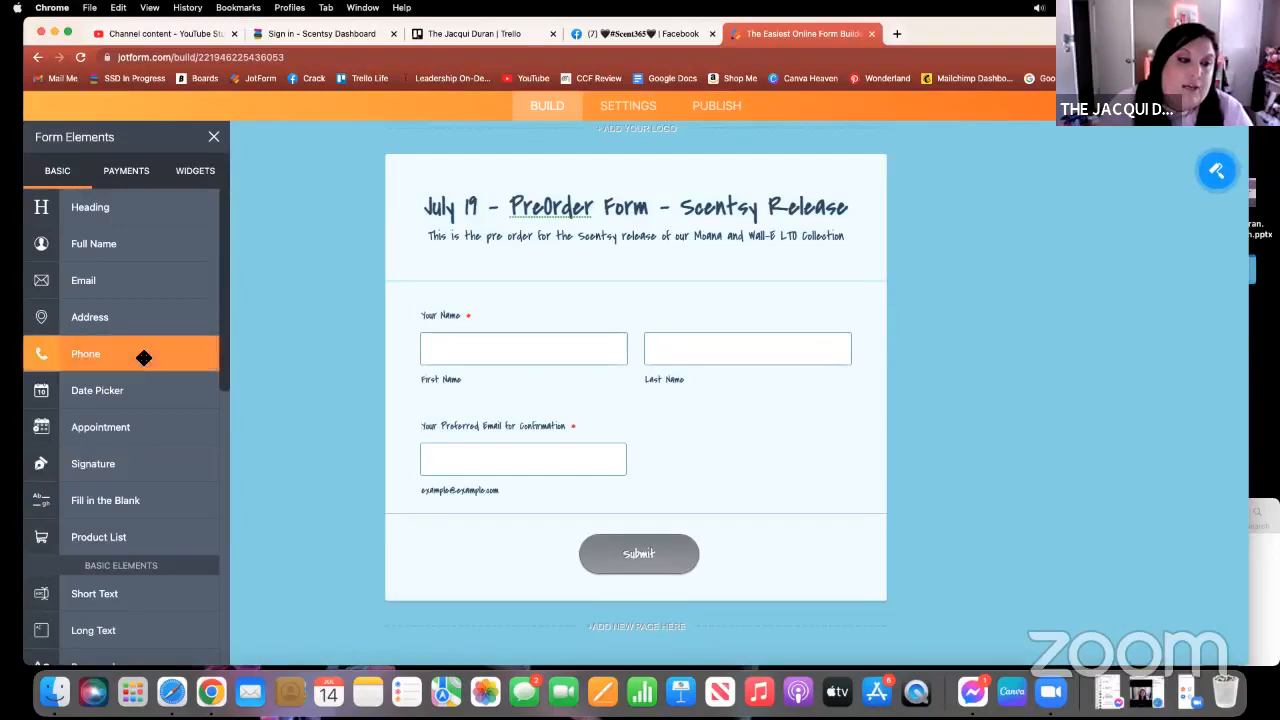
# Add a Phone field below the email field with the question text "Cell / Text Preferred Communication".
pyautogui.moveTo(140, 354); pyautogui.dragTo(753, 504)
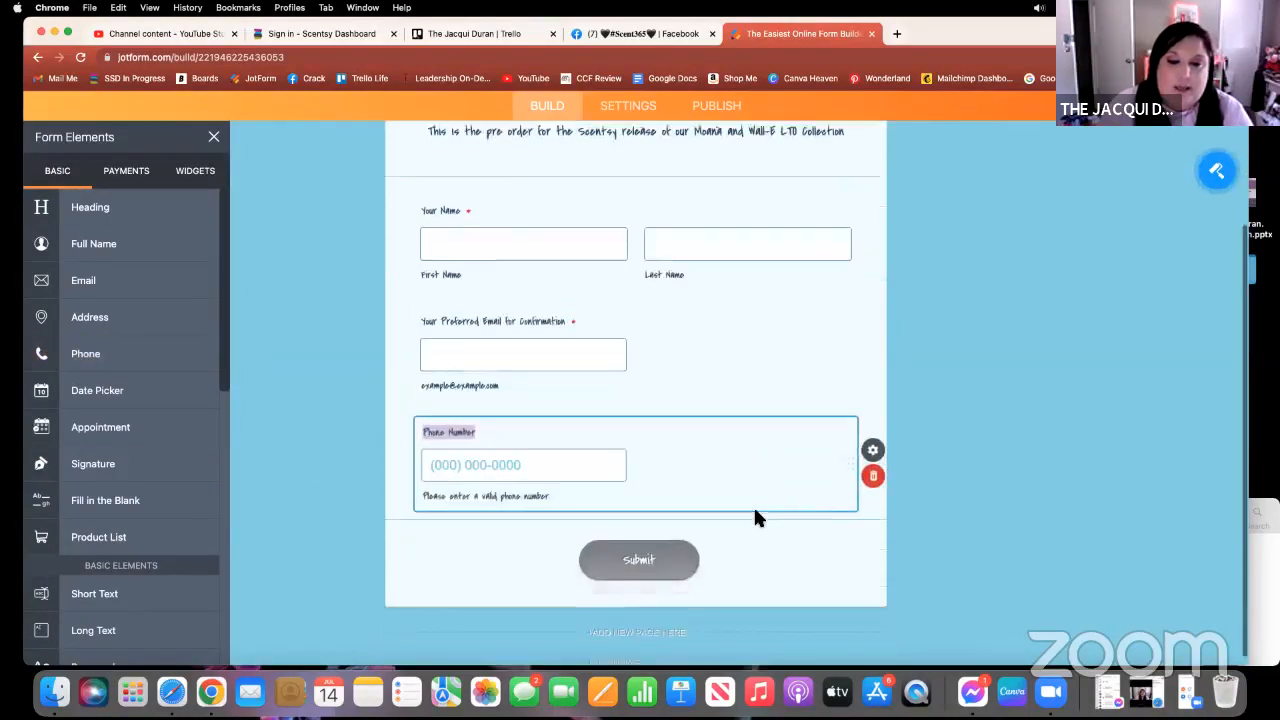
pyautogui.click(876, 449)
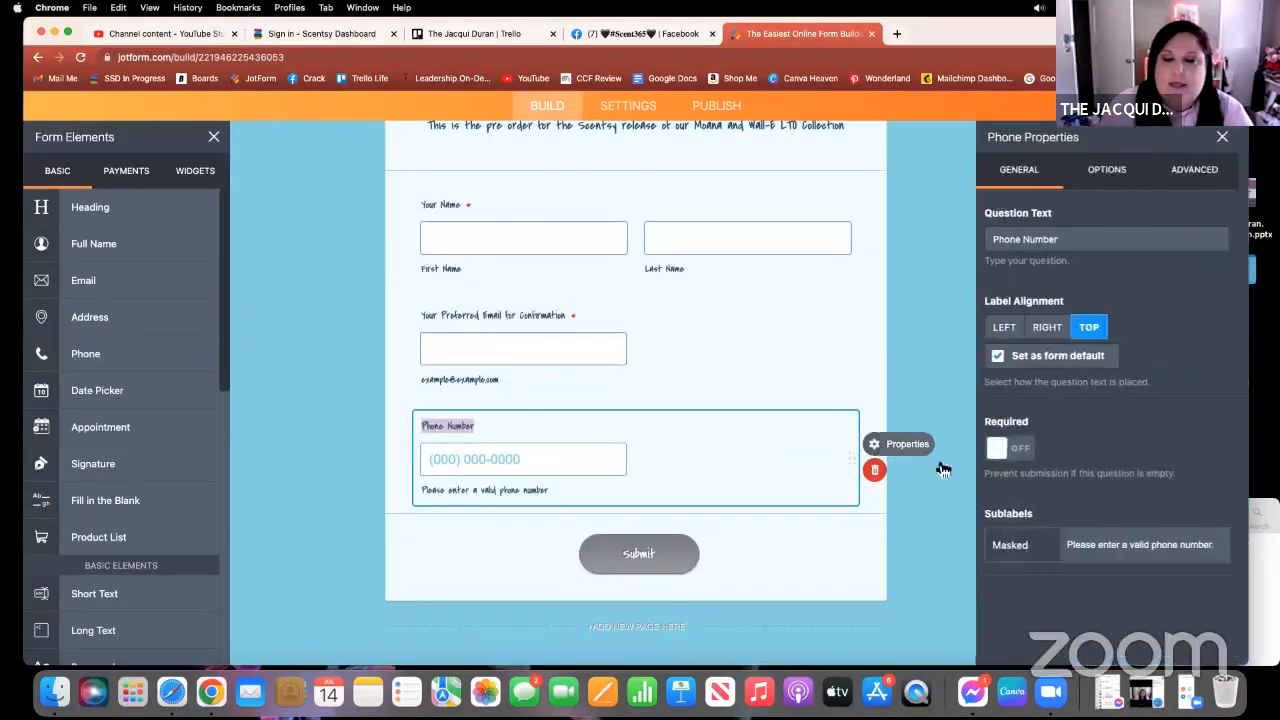
pyautogui.tripleClick(1063, 238)
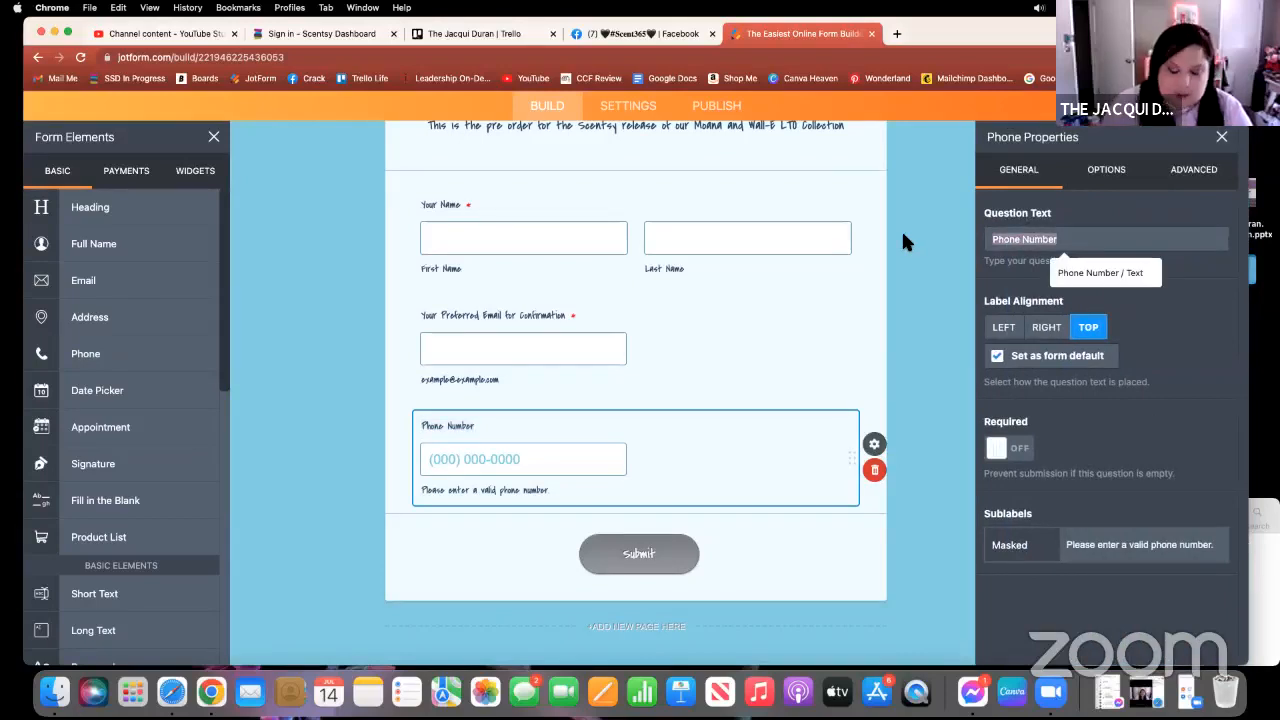
pyautogui.write('Cell')
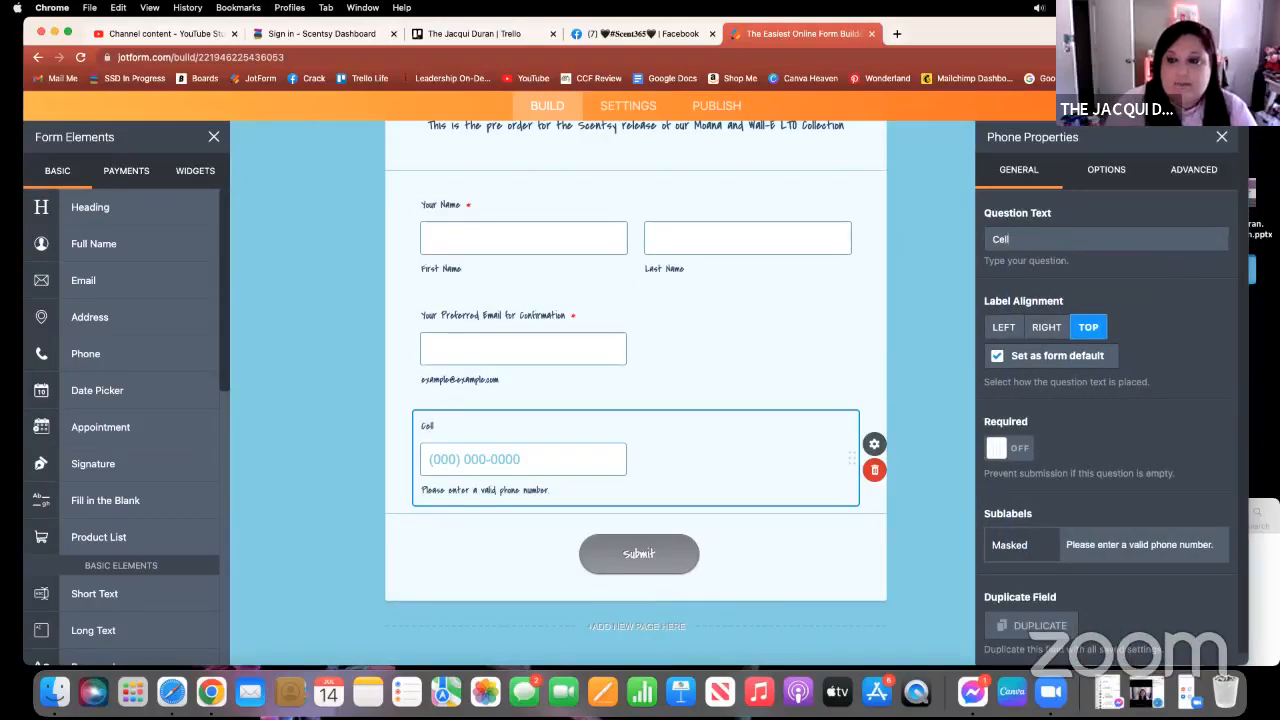
pyautogui.write(' / Text Preferred Communication')
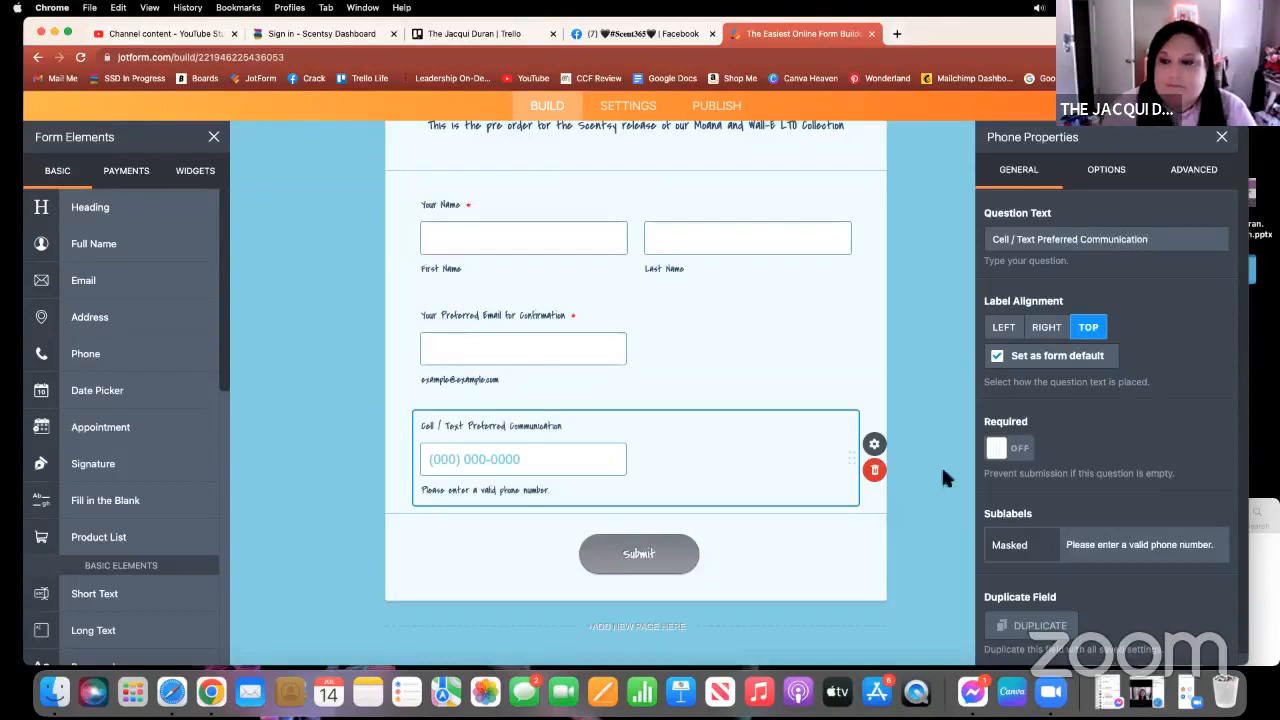
# Make the phone field required, and close its properties after checking the masked sublabel.
pyautogui.click(997, 452)
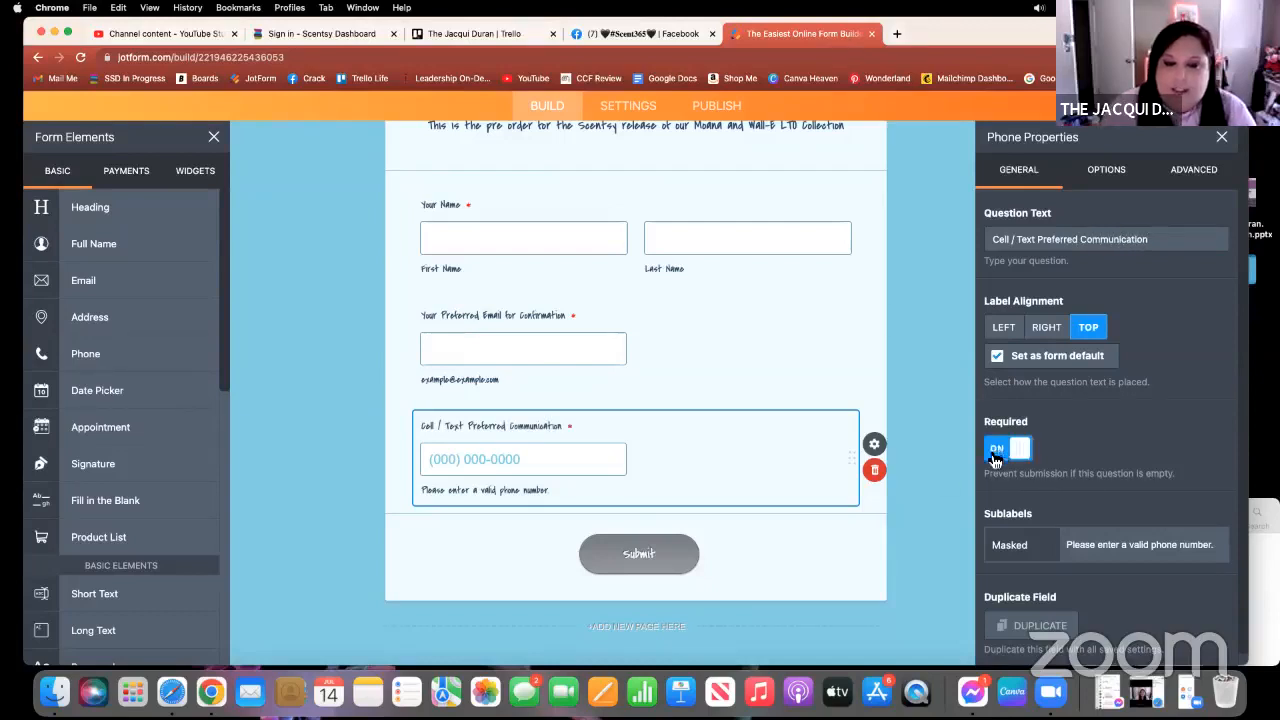
pyautogui.click(1062, 538)
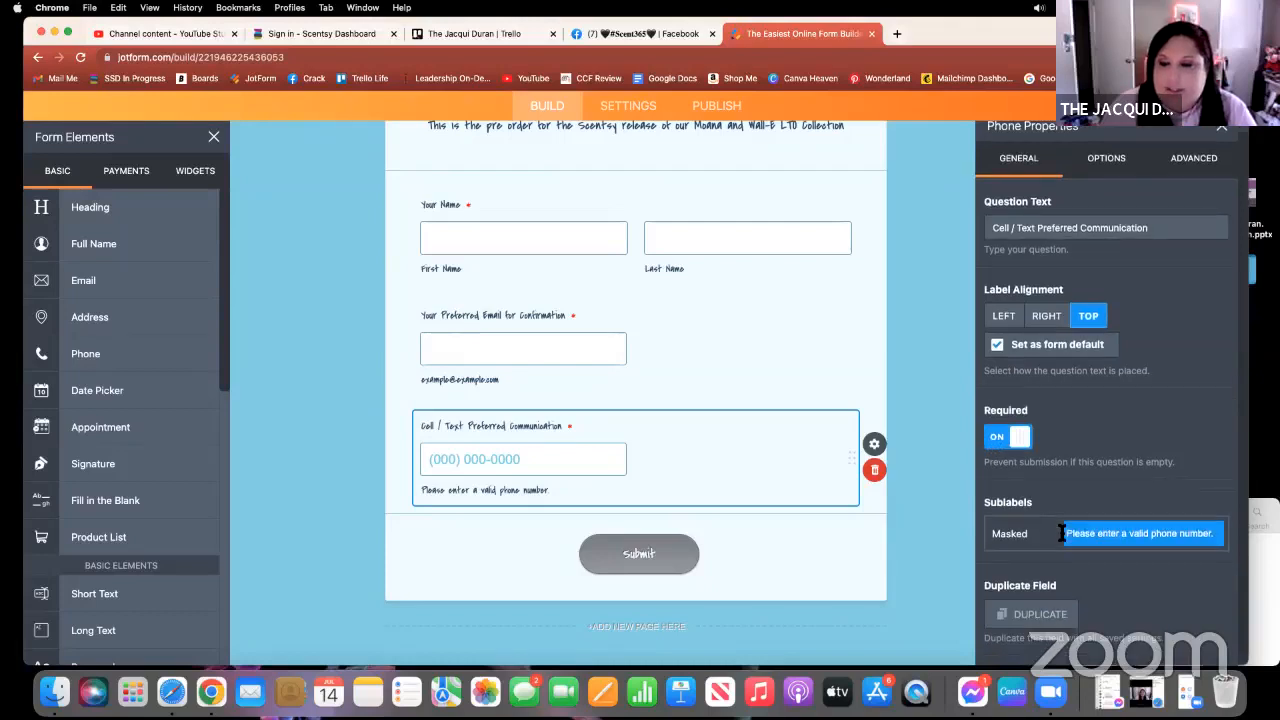
pyautogui.click(964, 520)
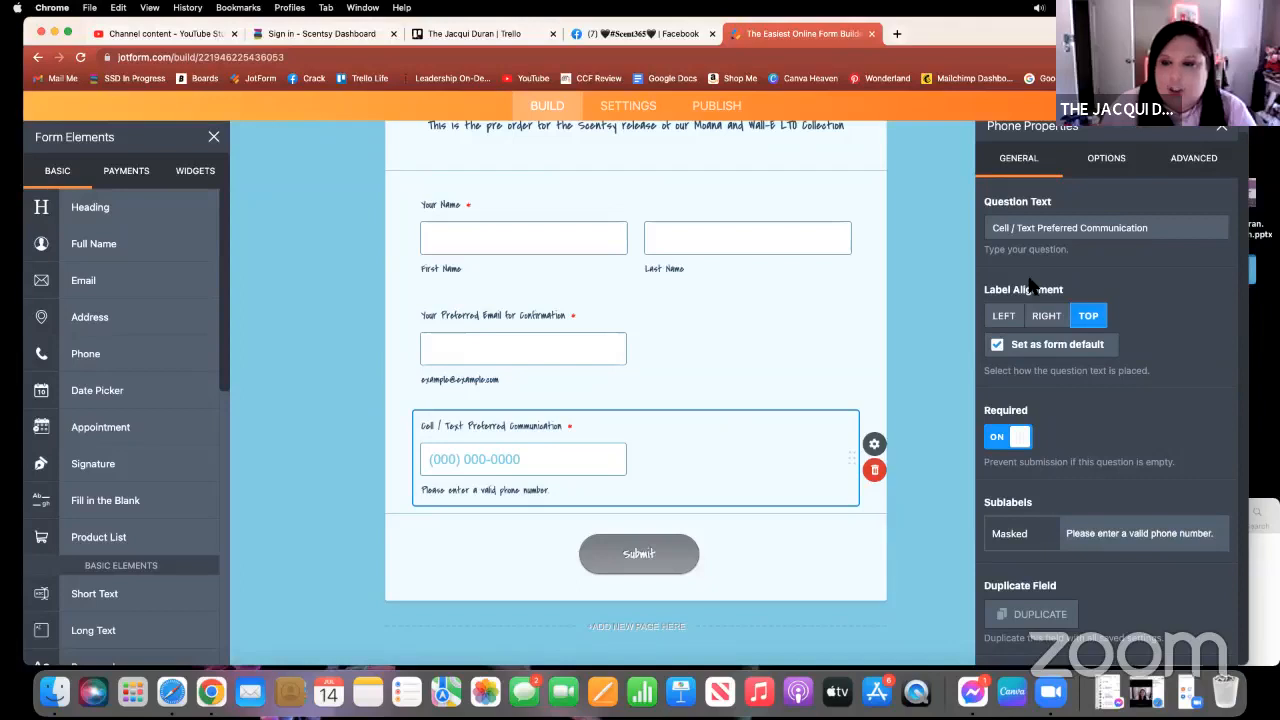
pyautogui.click(1222, 133)
pyautogui.click(1029, 441)
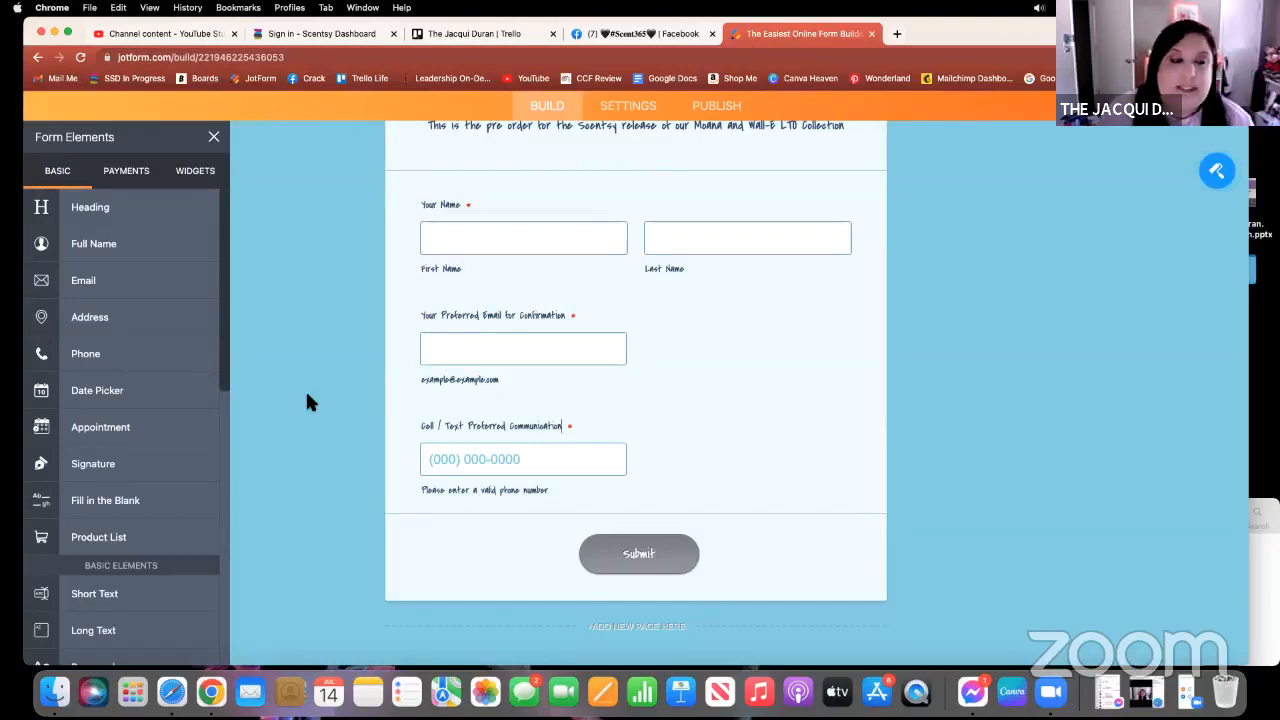
# Add a Product List below the phone field and open the settings of its placeholder product.
pyautogui.scroll(-3, 194, 434)
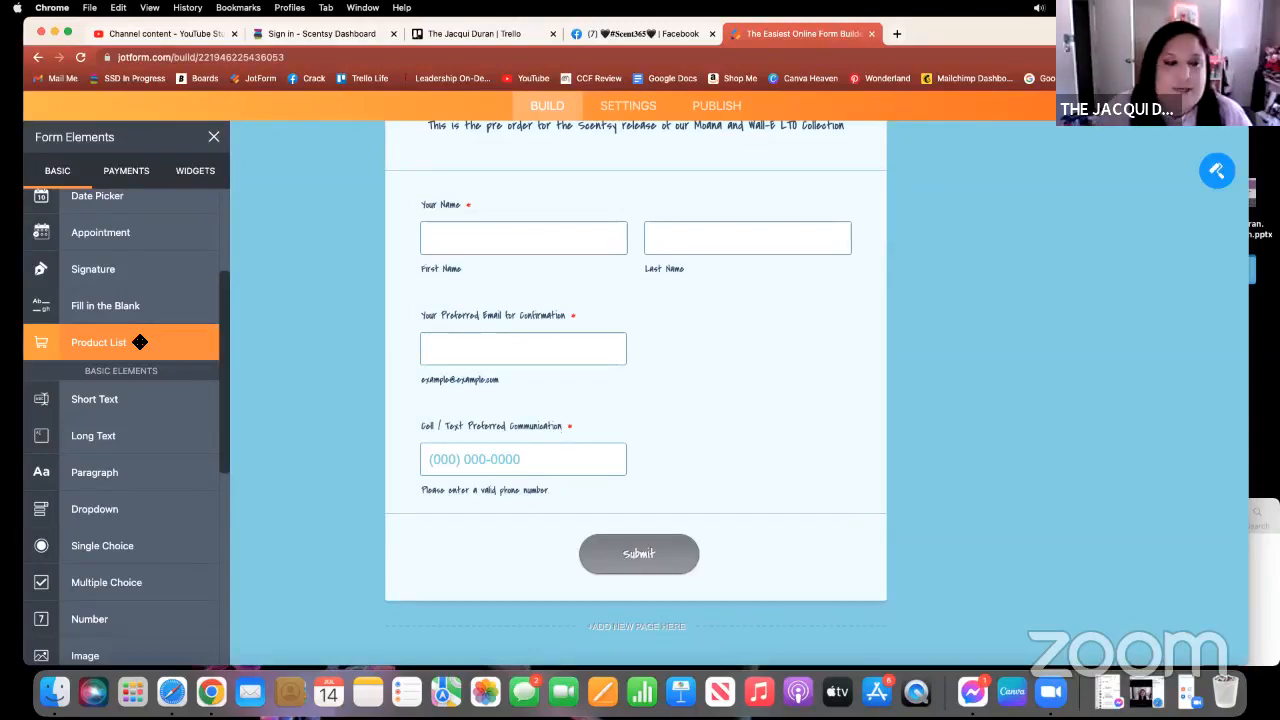
pyautogui.moveTo(139, 342); pyautogui.dragTo(664, 545)
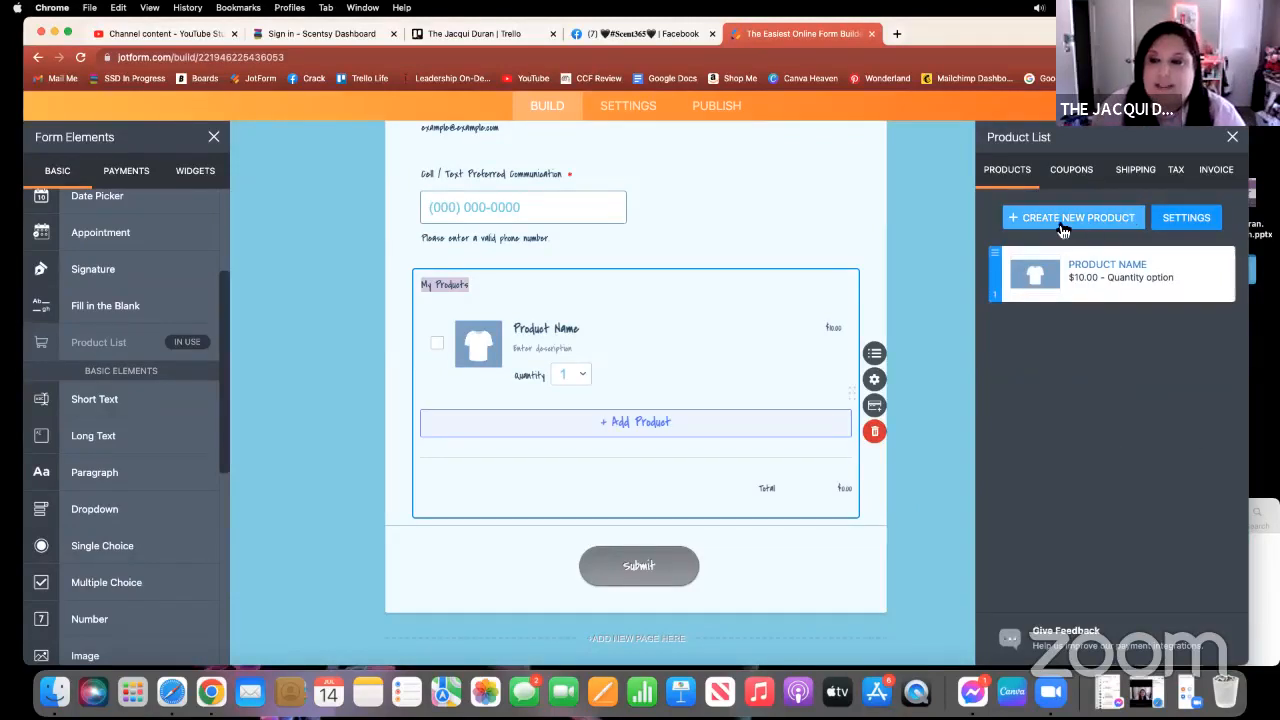
pyautogui.moveTo(1106, 268)
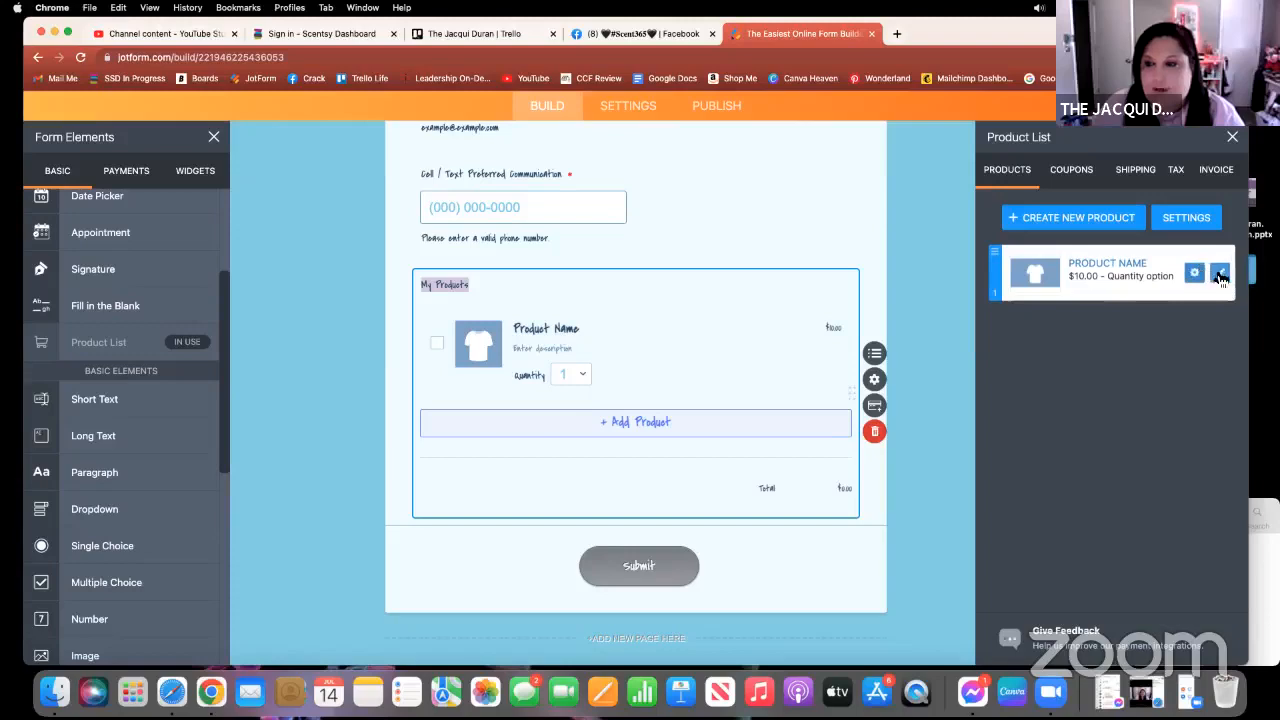
pyautogui.click(1220, 278)
pyautogui.scroll(5, 1073, 218)
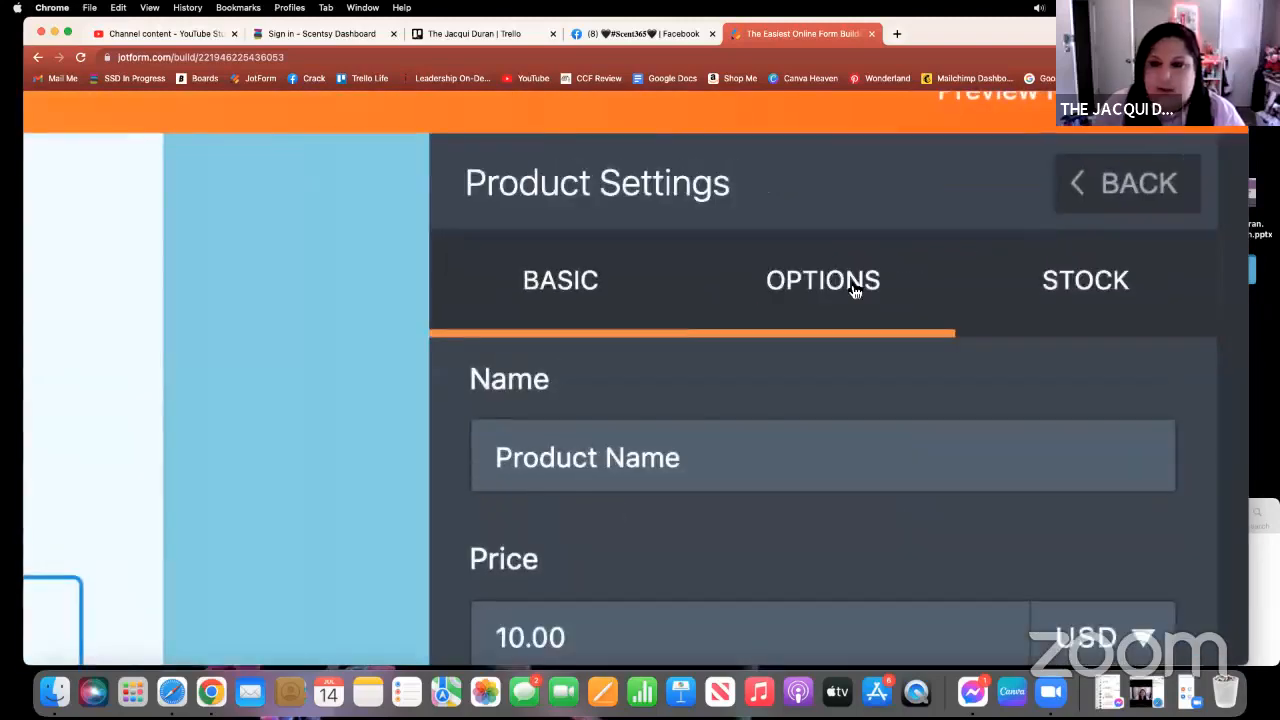
pyautogui.scroll(-5, 855, 290)
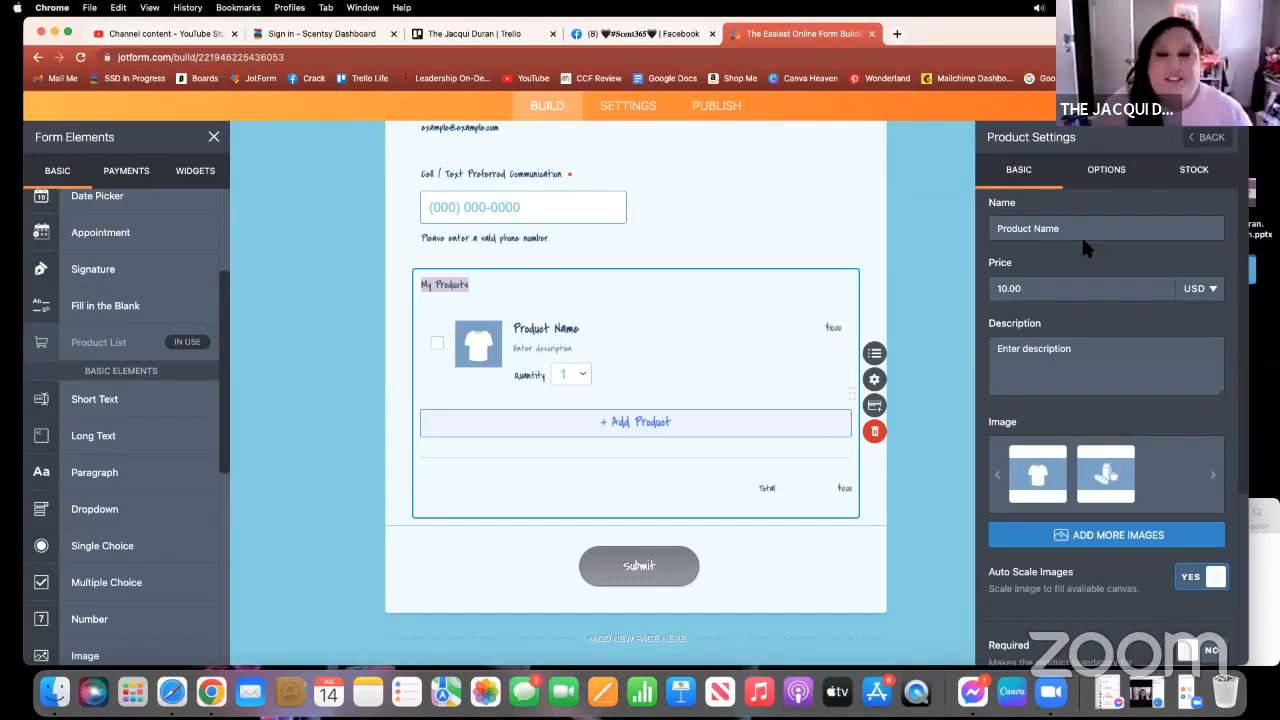
# Set the product's name to "Limited Time Offer Releases Available July 19, 2022".
pyautogui.click(1069, 230)
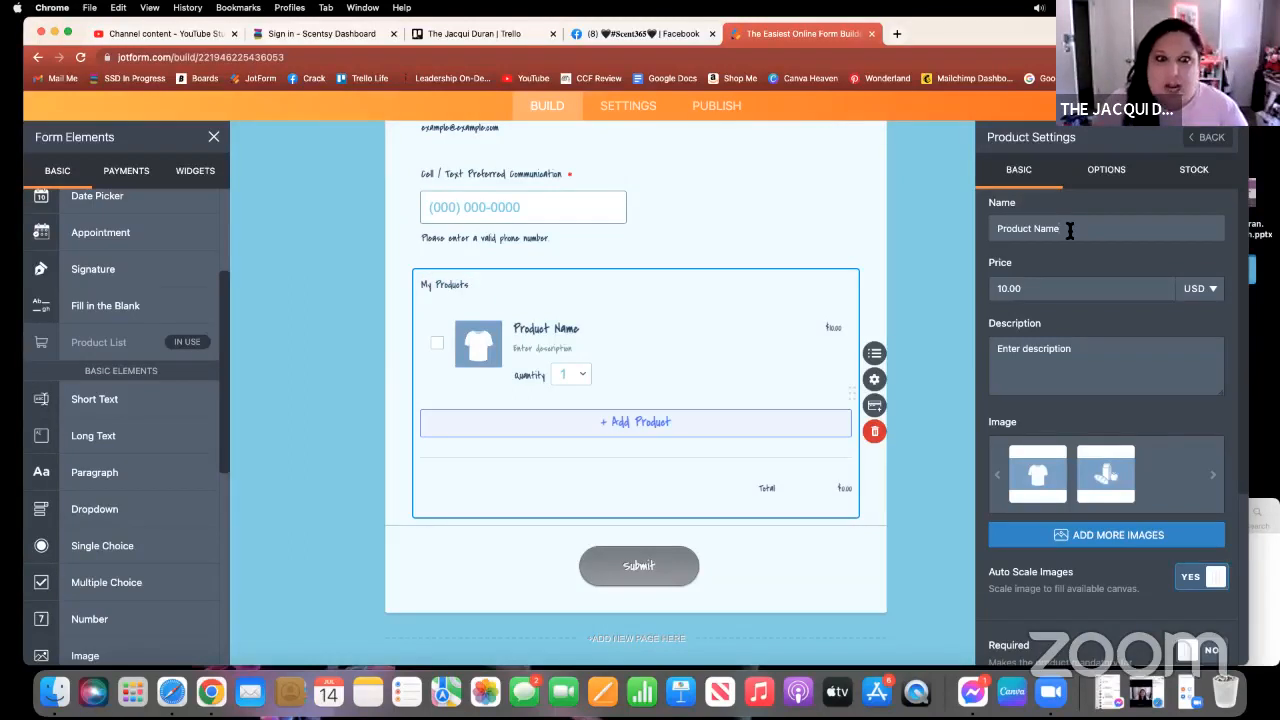
pyautogui.moveTo(1069, 230); pyautogui.dragTo(989, 231)
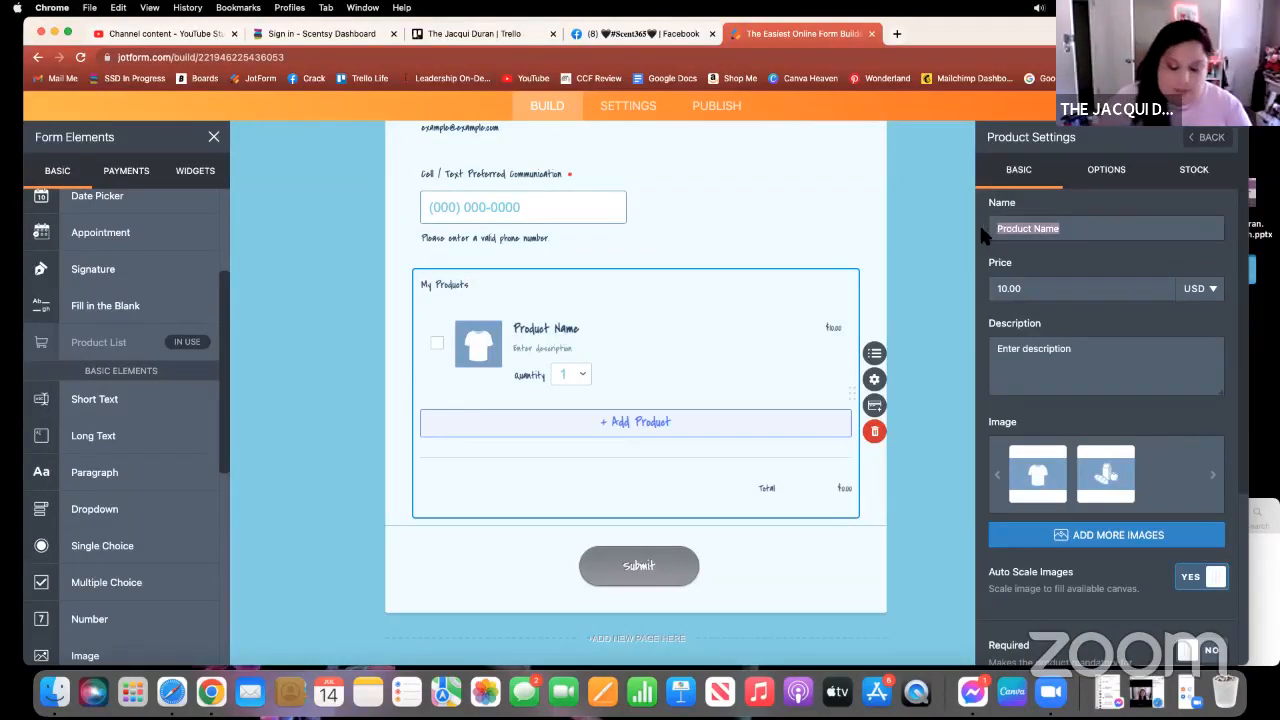
pyautogui.write('Li')
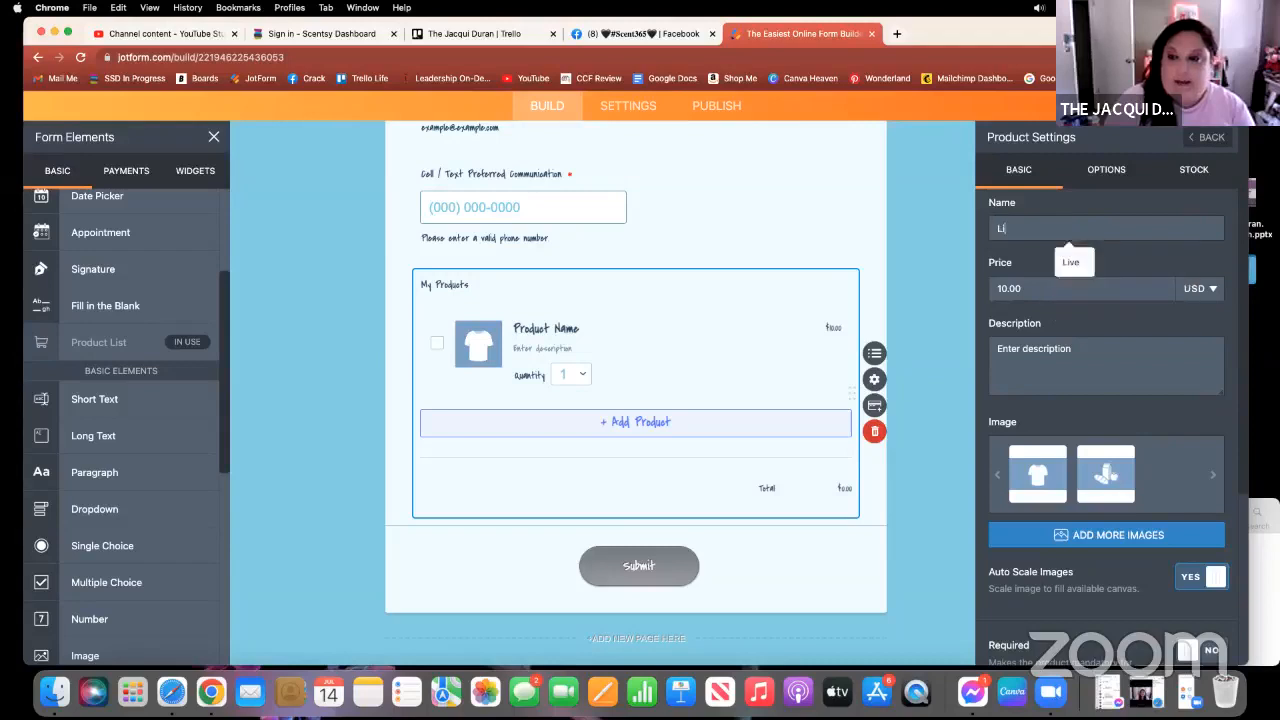
pyautogui.write('mited Time Offer')
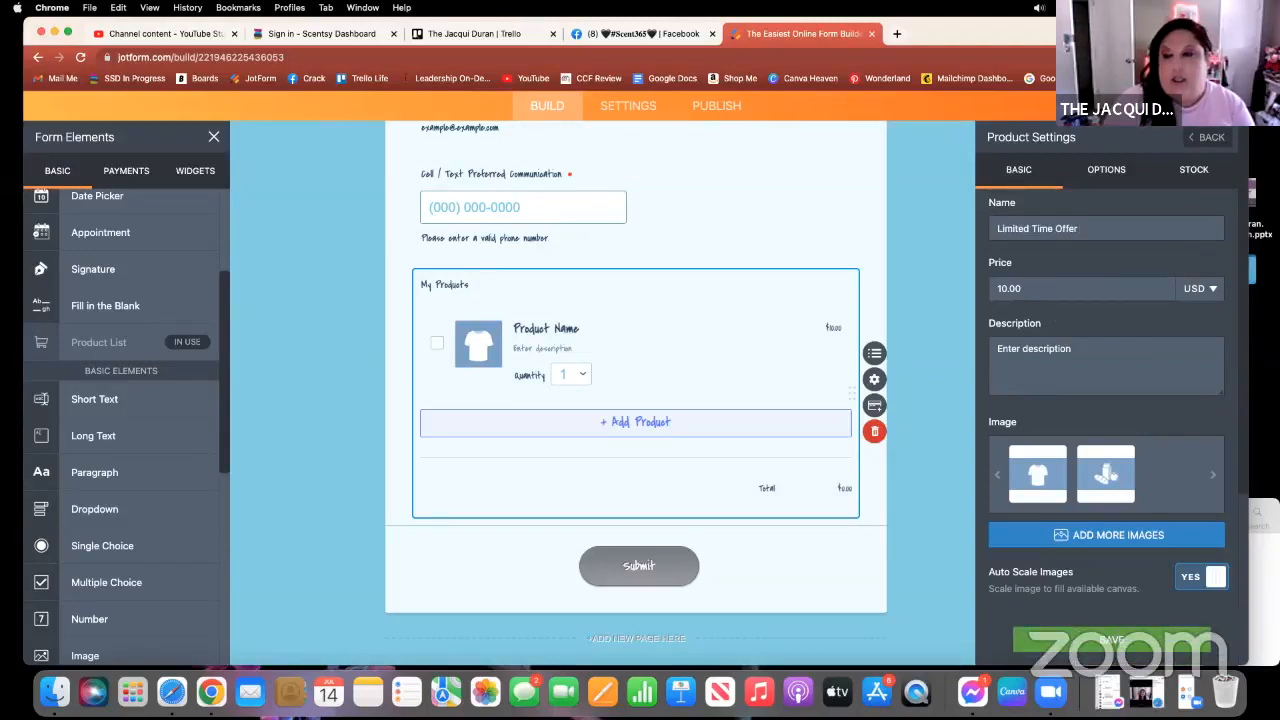
pyautogui.write(' Releases Avail')
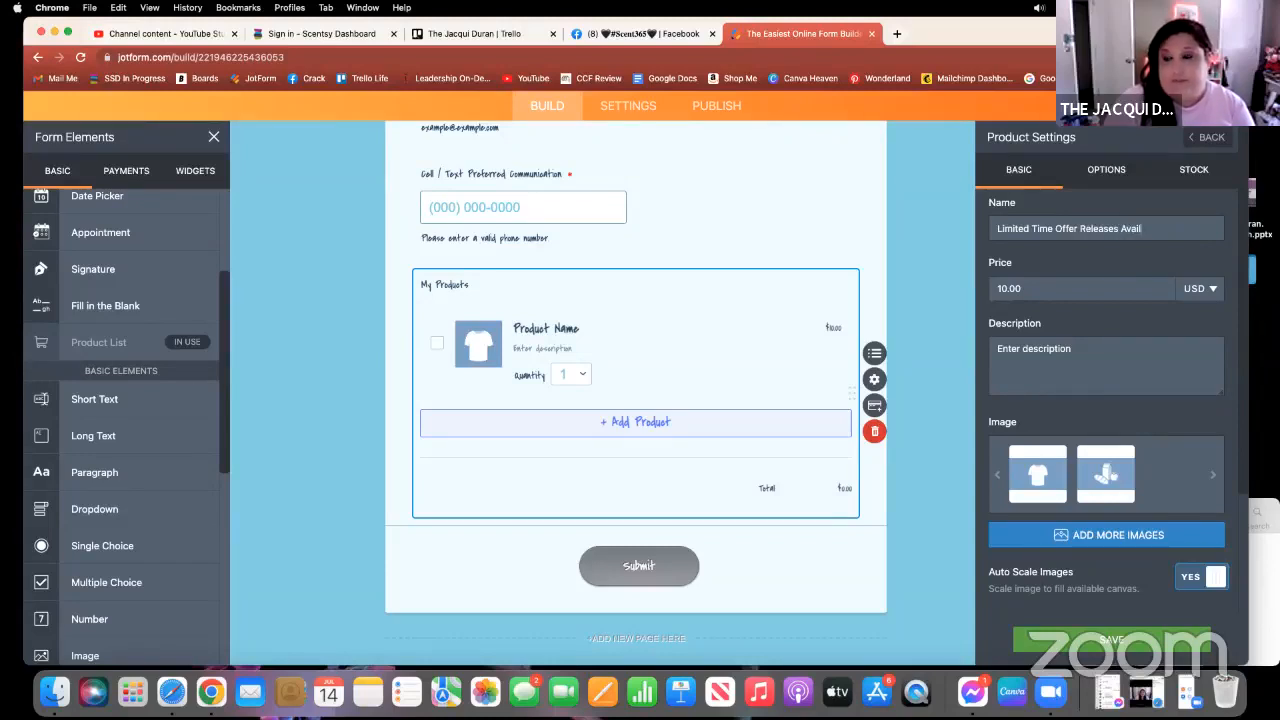
pyautogui.write('able ')
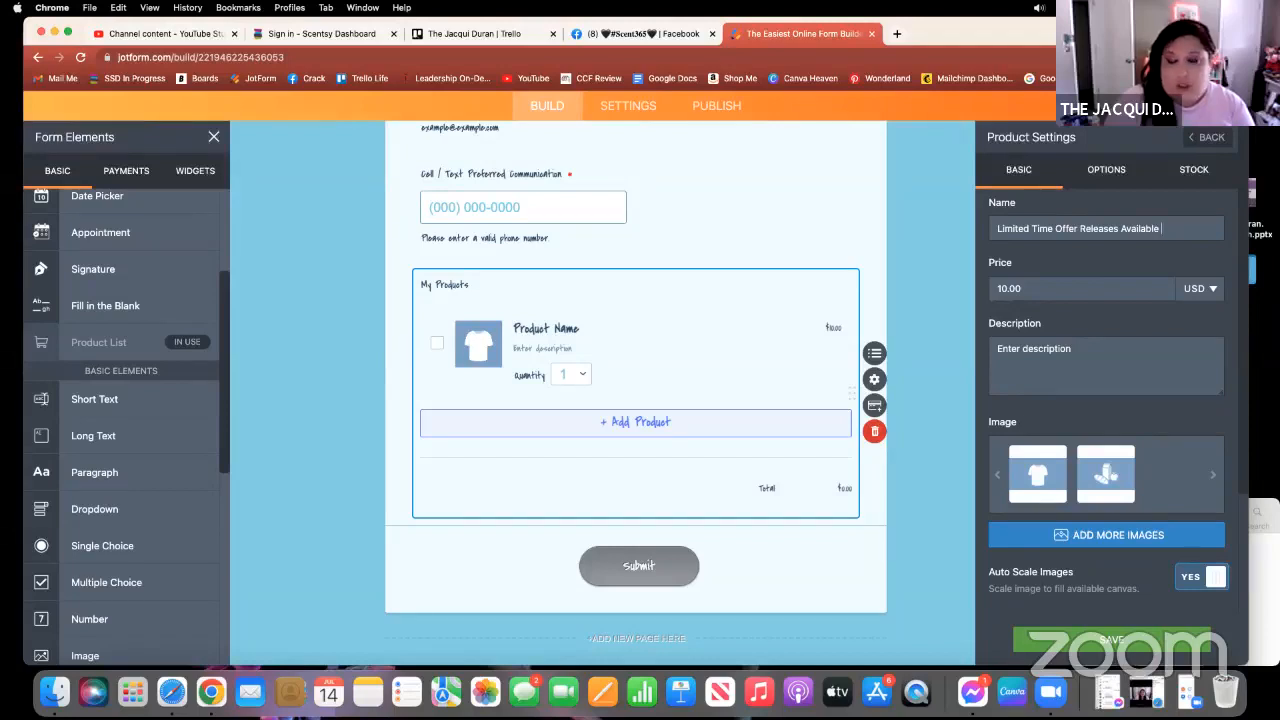
pyautogui.write('July 1')
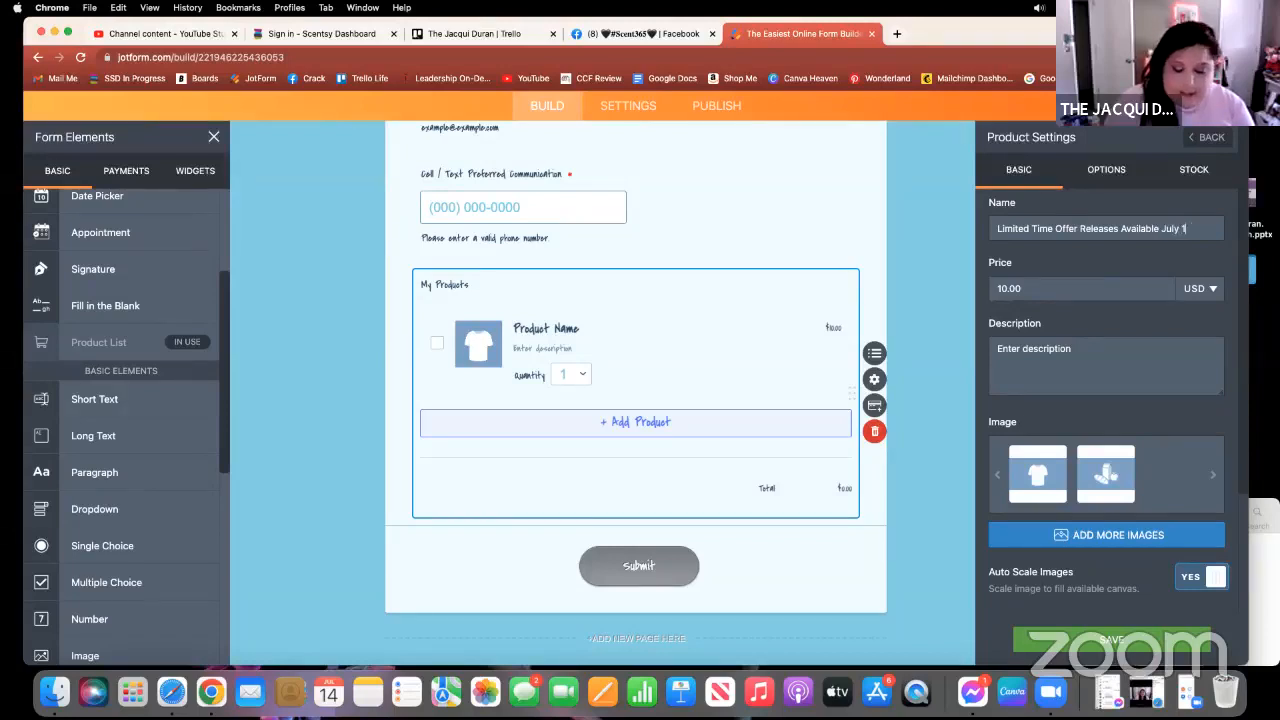
pyautogui.write('9, 202')
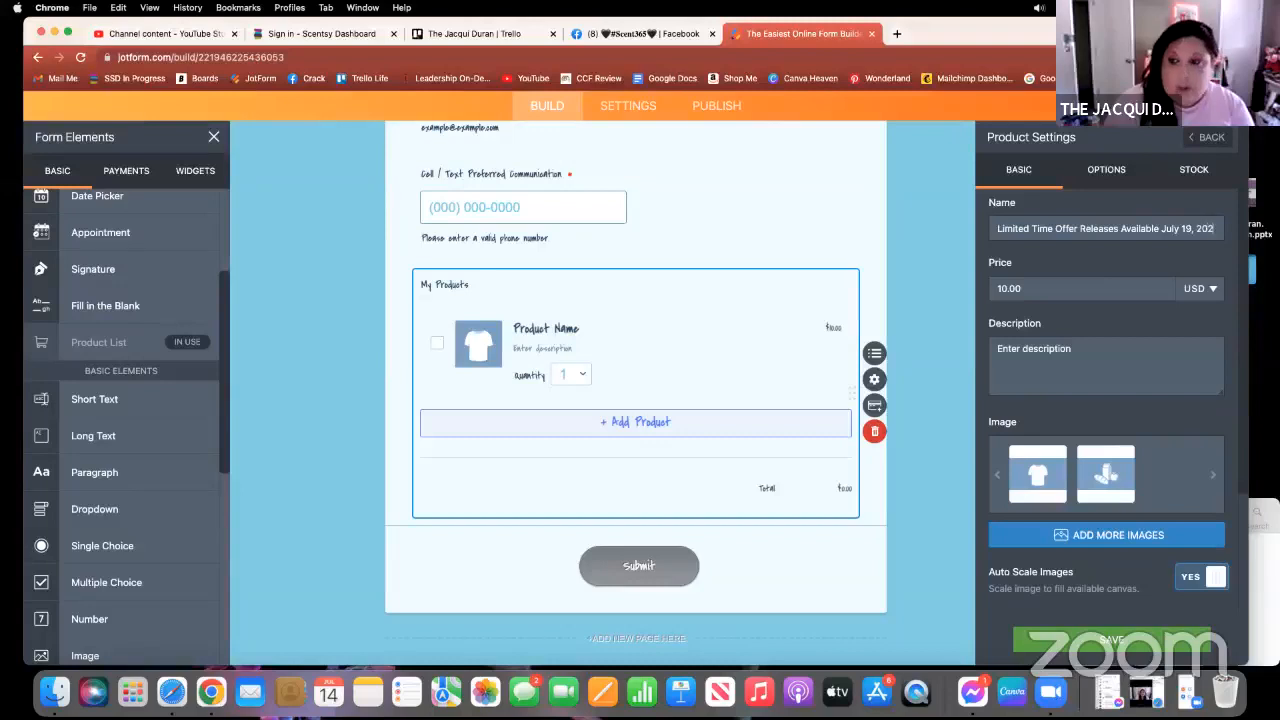
pyautogui.write('2')
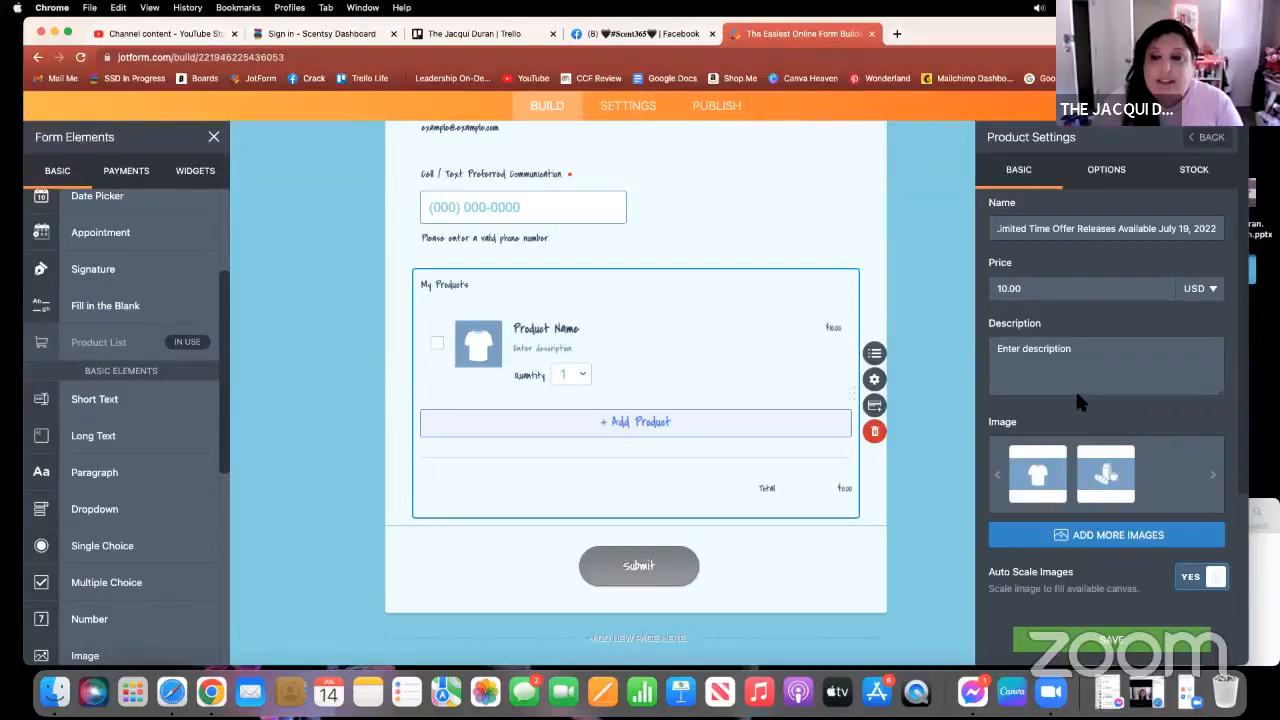
# Switch to the Scentsy site, log back in to the Dashboard and open its News page.
pyautogui.click(897, 37)
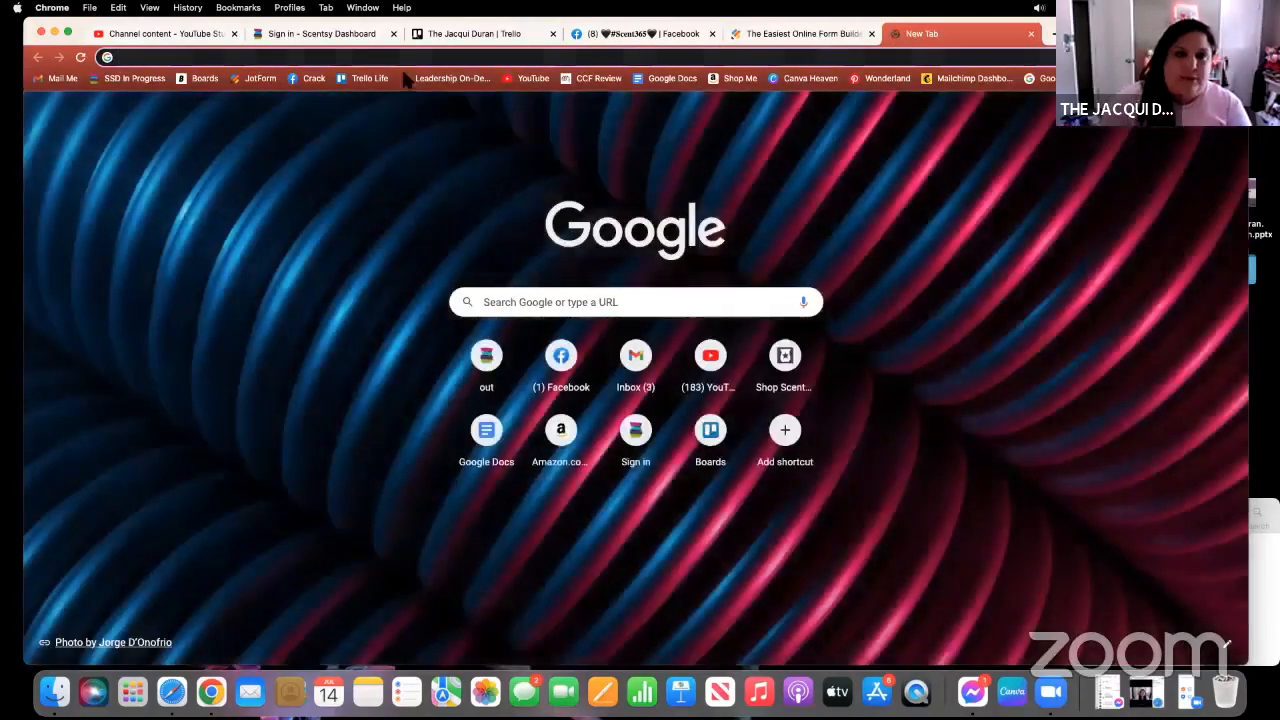
pyautogui.click(1031, 35)
pyautogui.click(275, 38)
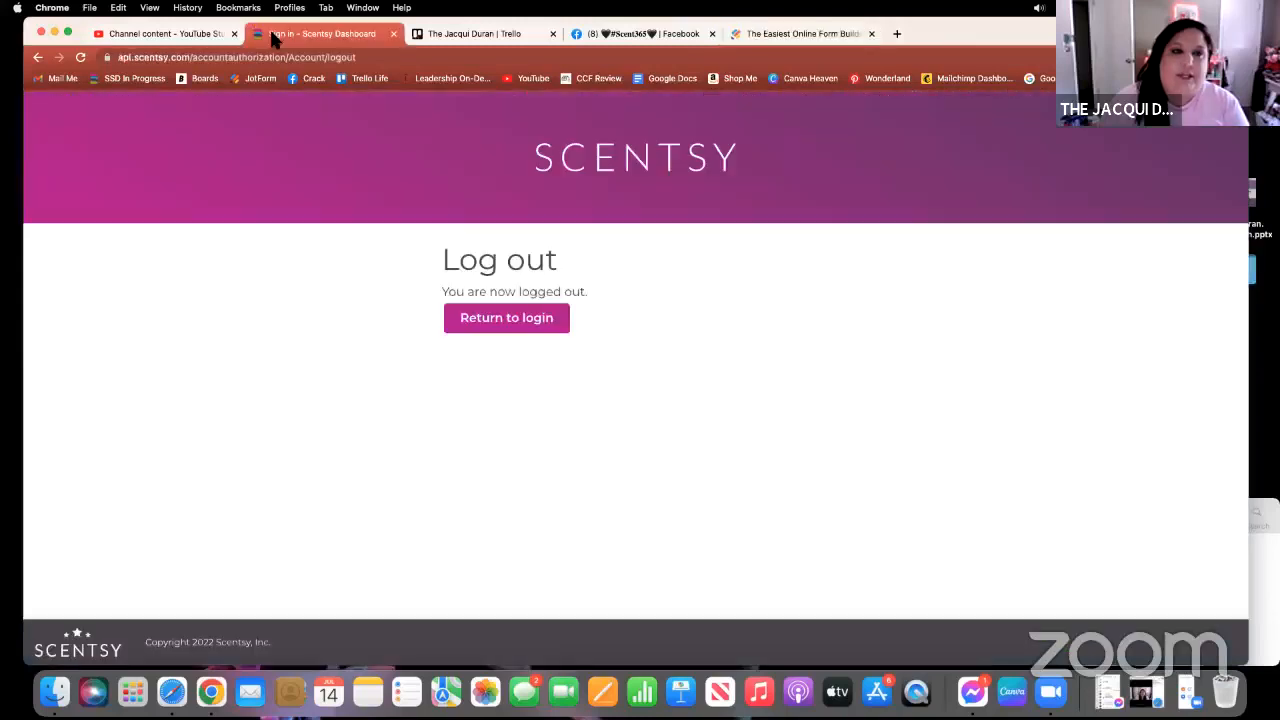
pyautogui.click(546, 322)
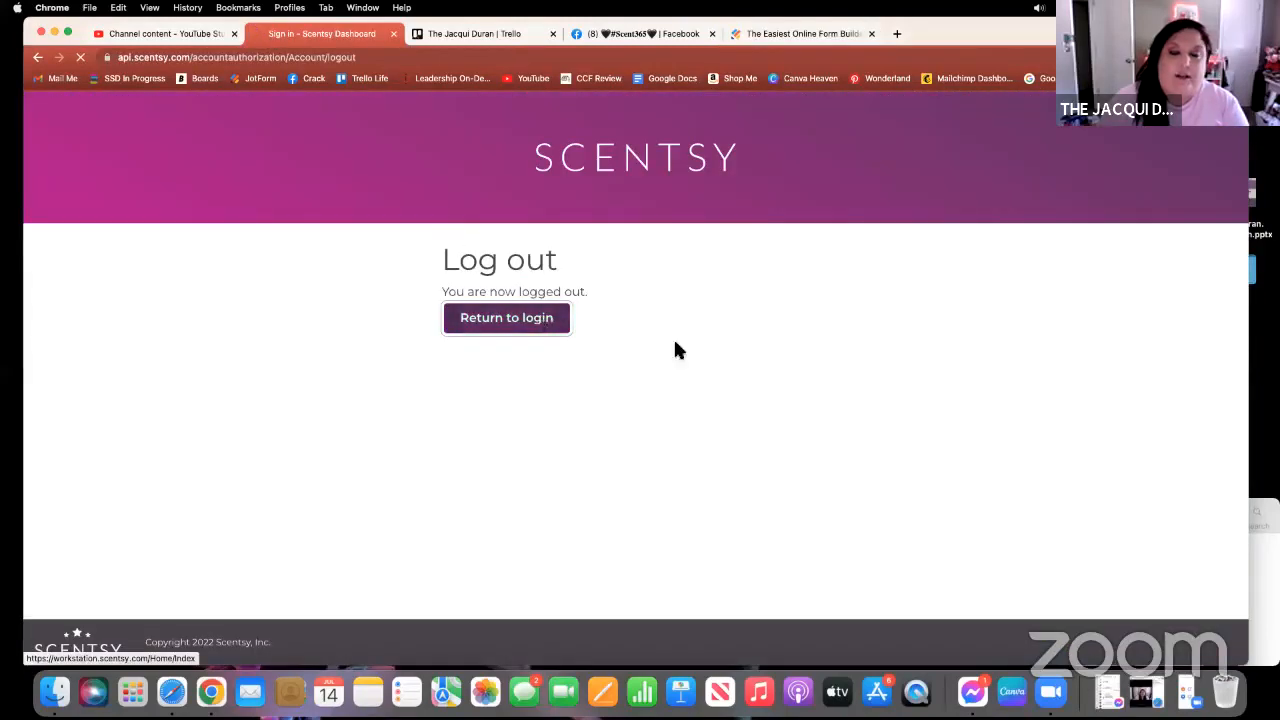
pyautogui.click(233, 480)
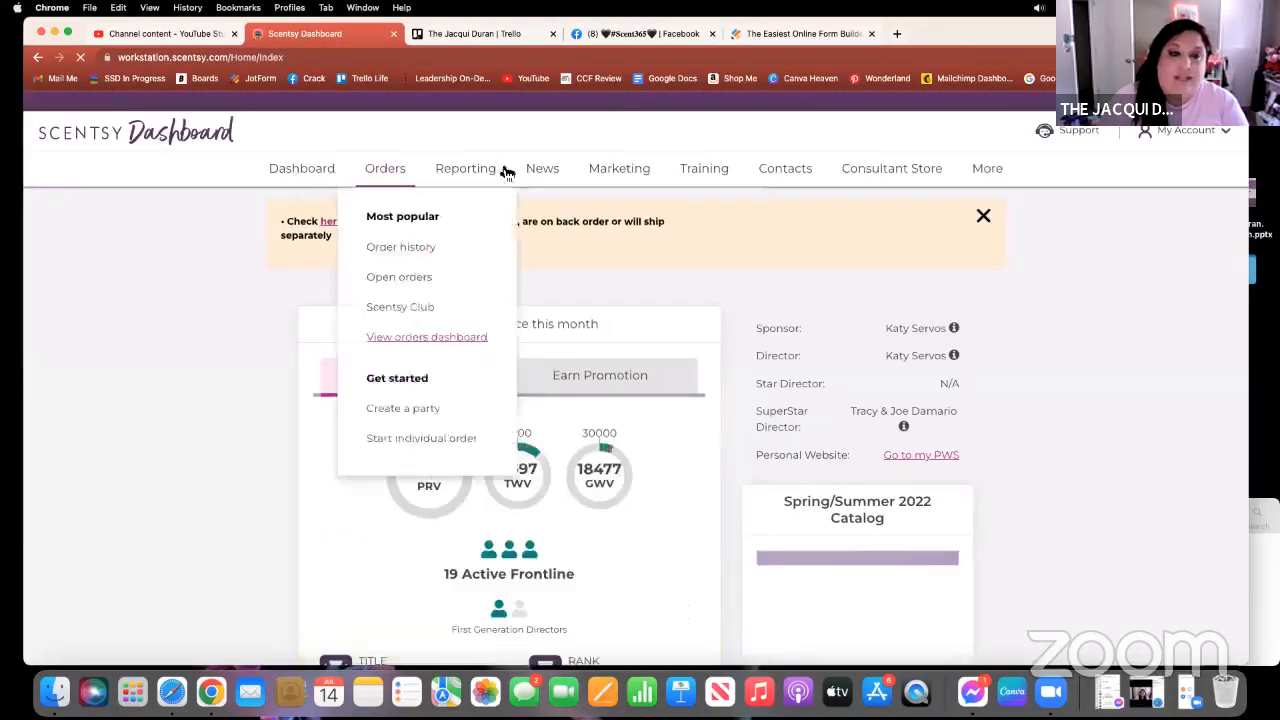
pyautogui.click(545, 172)
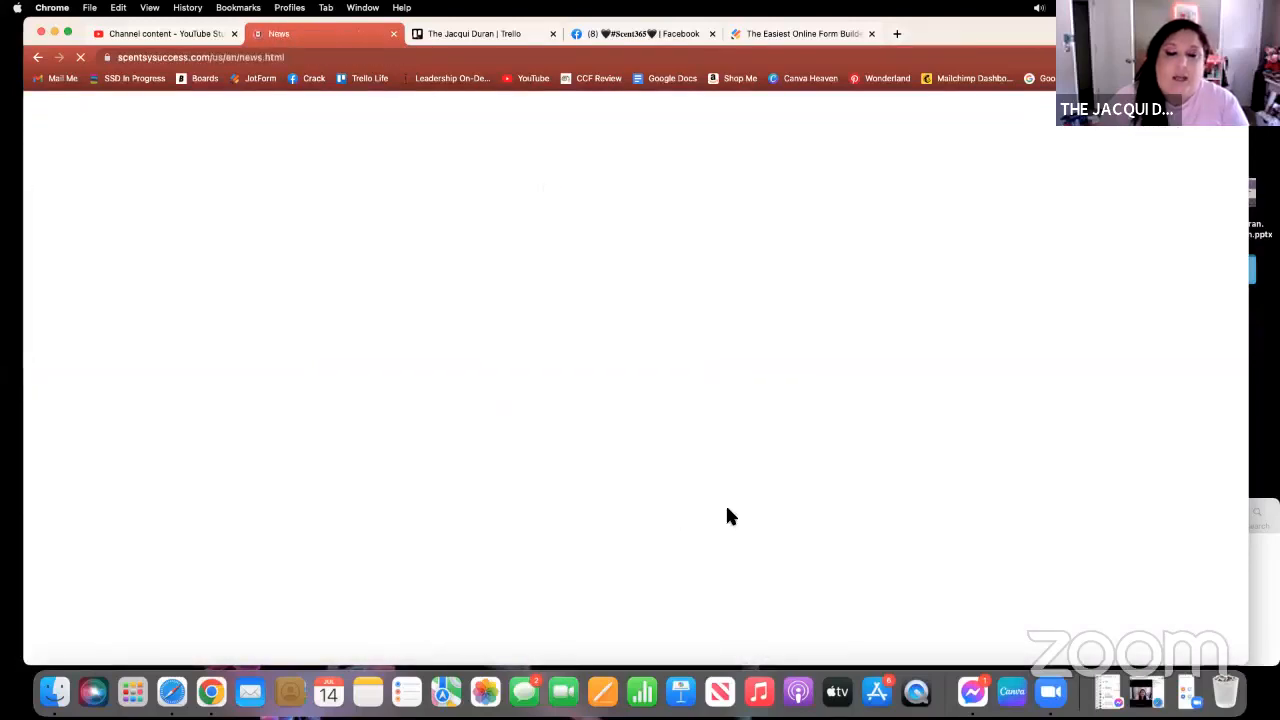
# Open the latest news article "Hei Hei joins our Disney Moana Collection!".
pyautogui.scroll(-5, 538, 535)
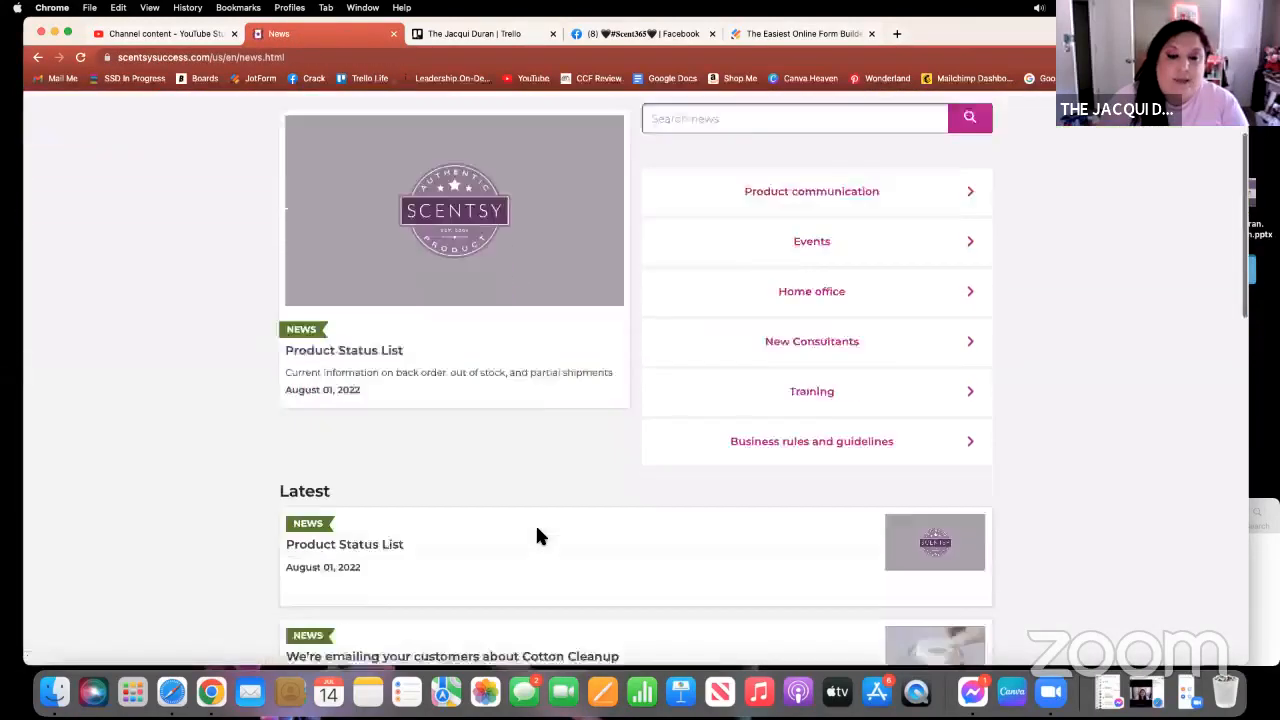
pyautogui.scroll(-2, 537, 535)
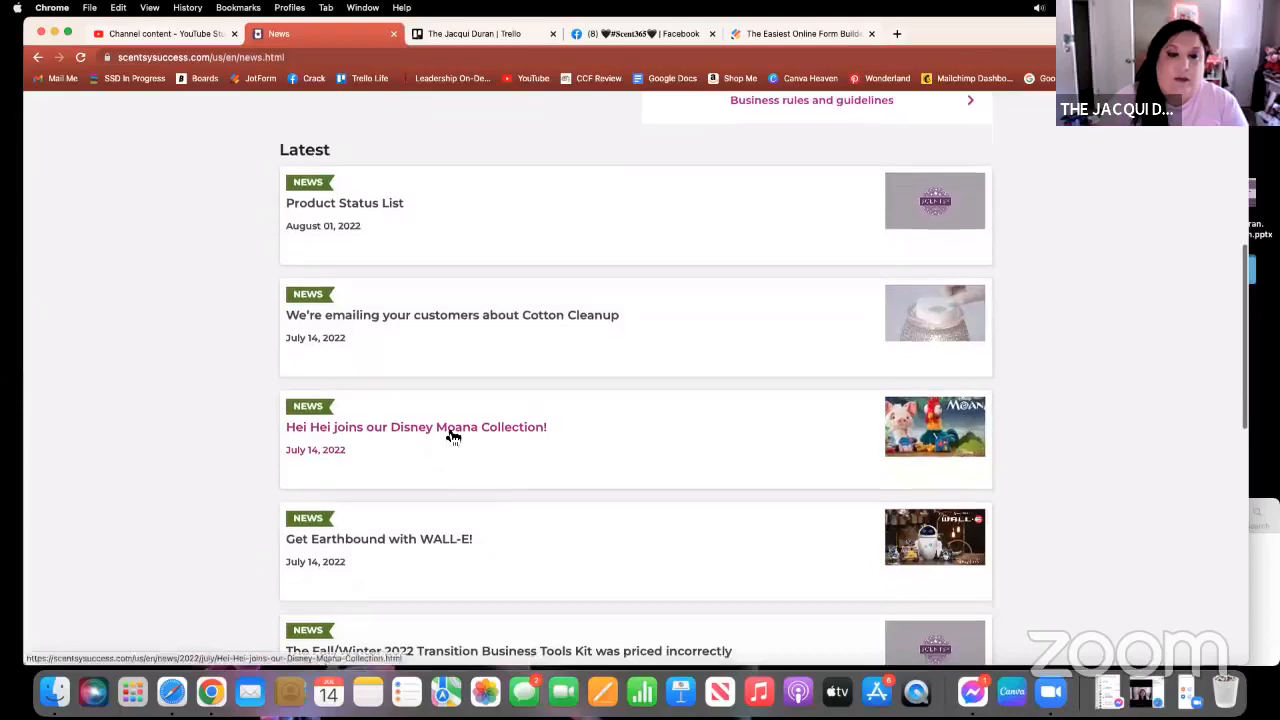
pyautogui.click(447, 433)
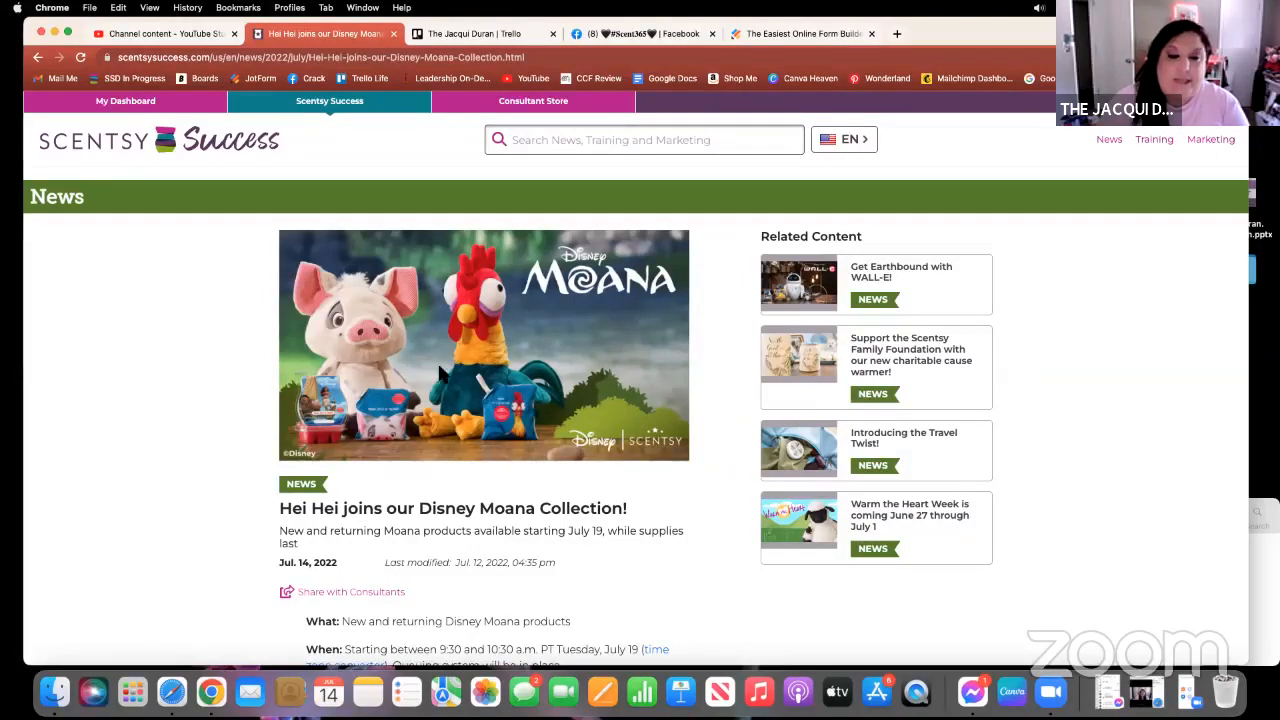
pyautogui.scroll(5, 437, 363)
pyautogui.scroll(-5, 436, 361)
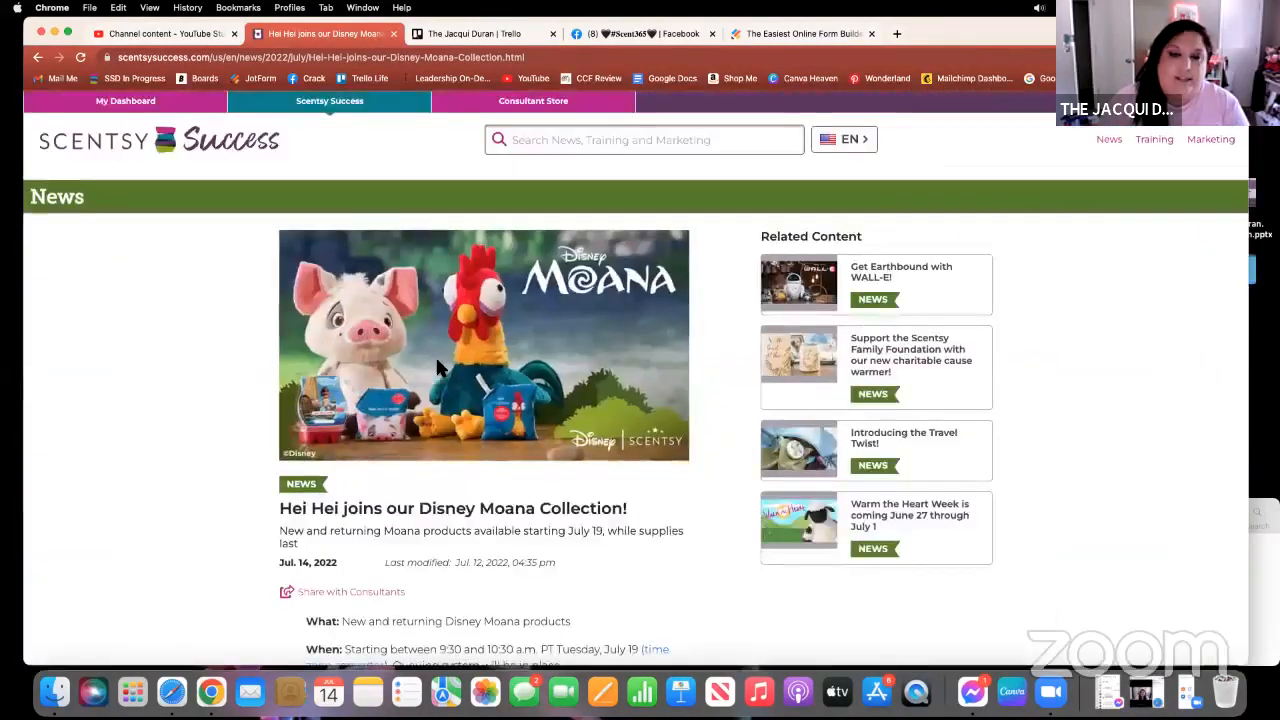
pyautogui.rightClick(436, 361)
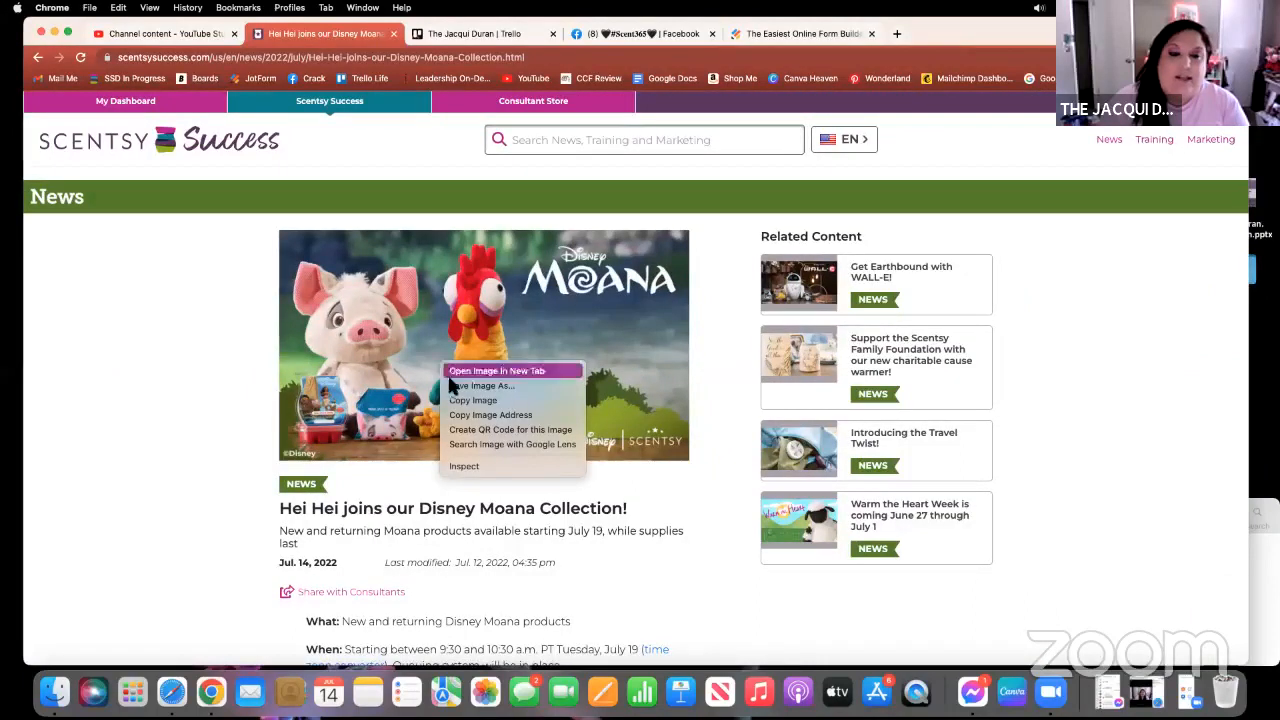
pyautogui.click(258, 391)
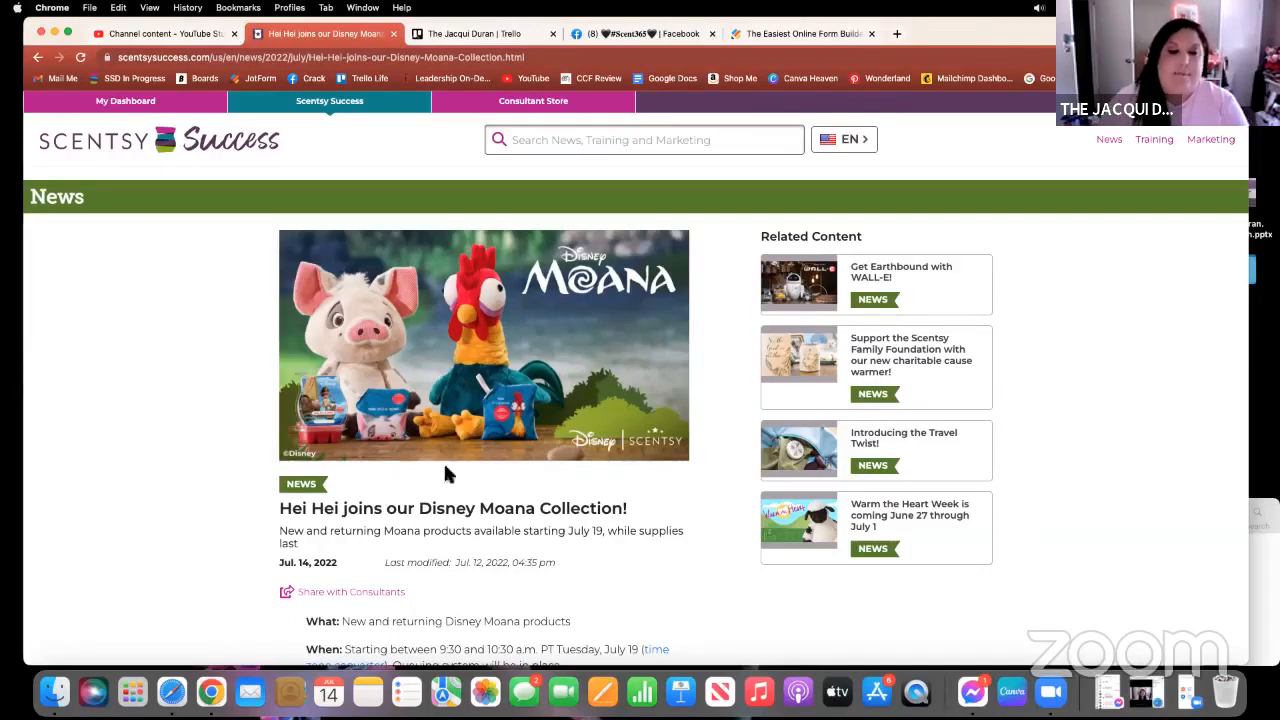
# Copy "New! Disney Hei Hei – Scentsy Buddy + Moana: Spirit of Motunui – Scent Pak" from the article's purchasing options.
pyautogui.scroll(-2, 480, 494)
pyautogui.scroll(-2, 478, 493)
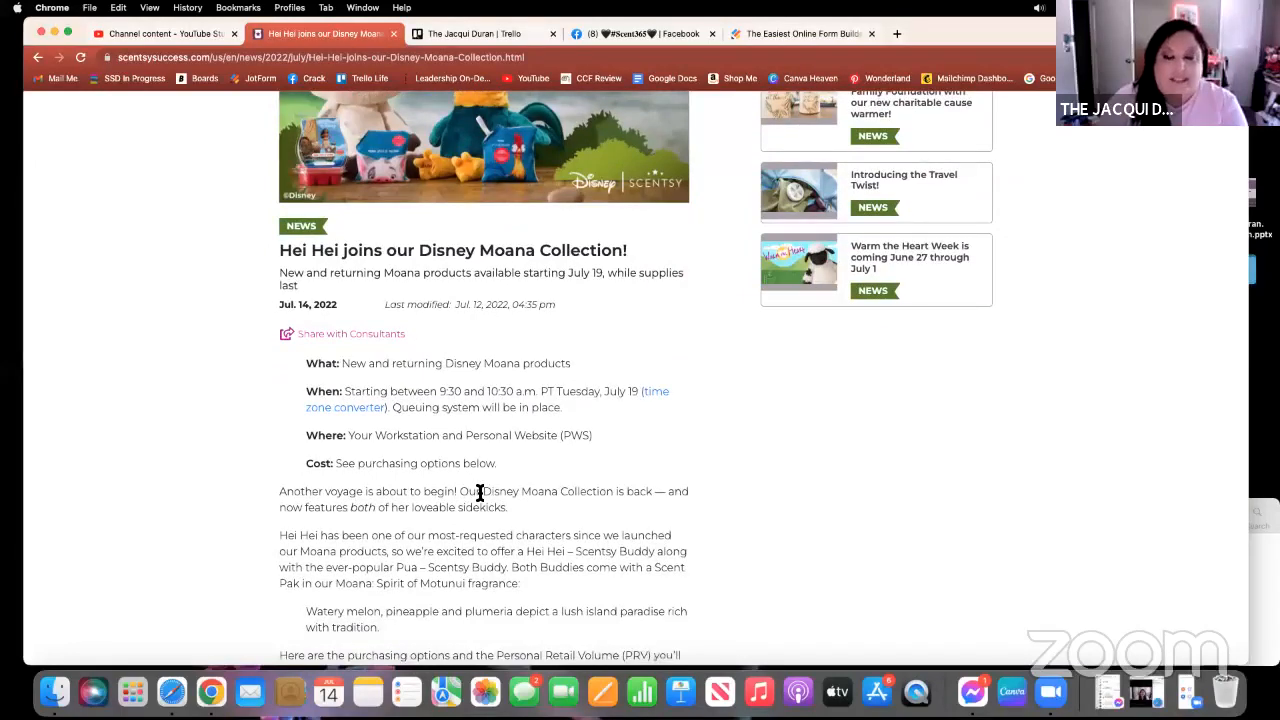
pyautogui.scroll(-4, 480, 493)
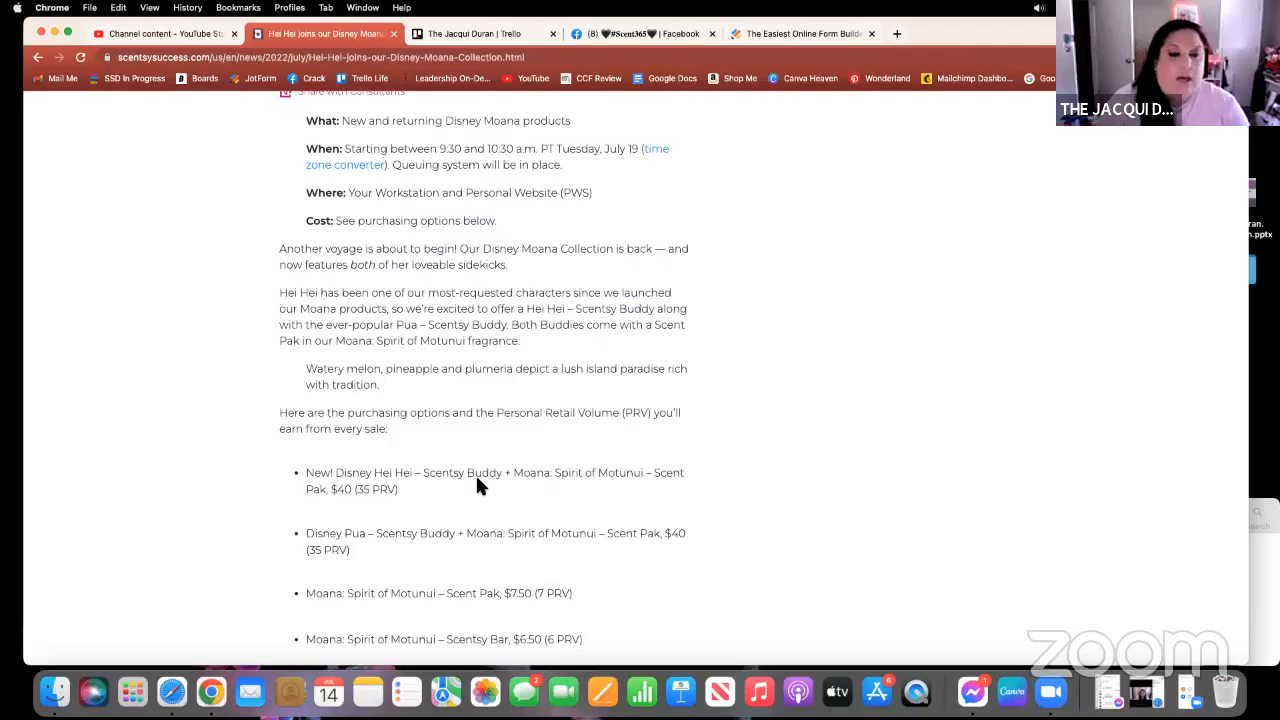
pyautogui.scroll(-1, 475, 485)
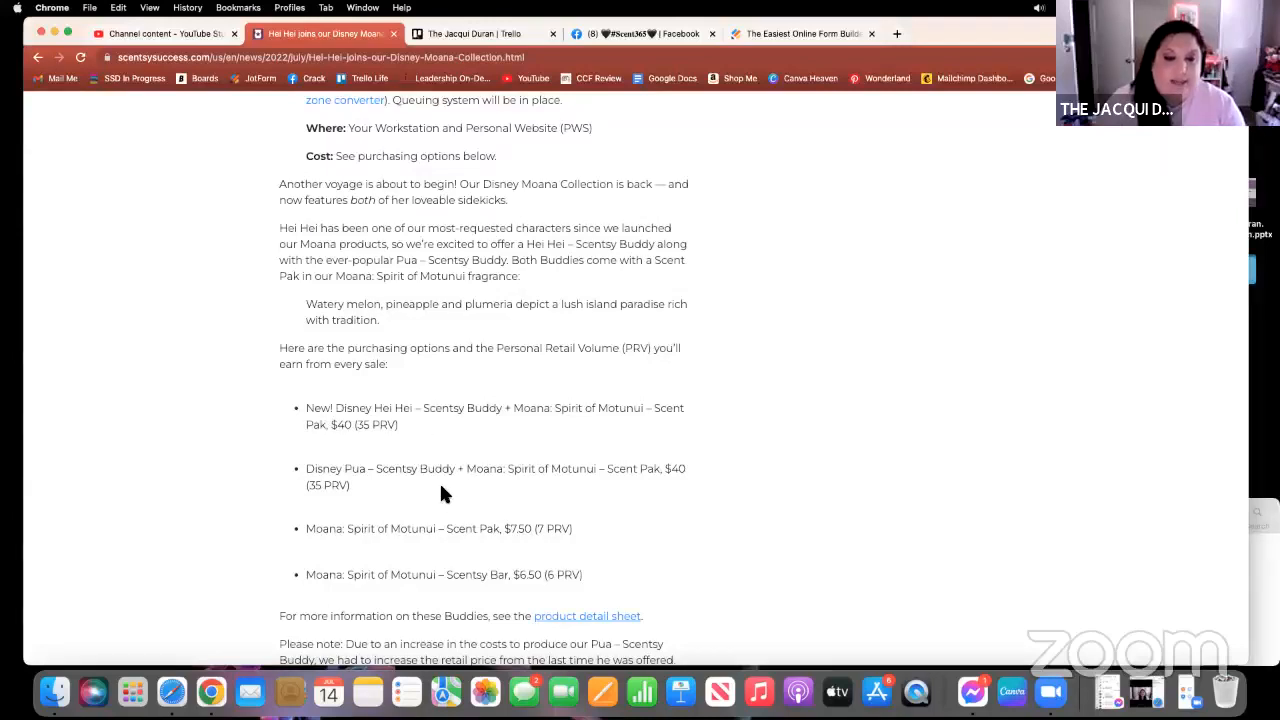
pyautogui.scroll(-1, 439, 481)
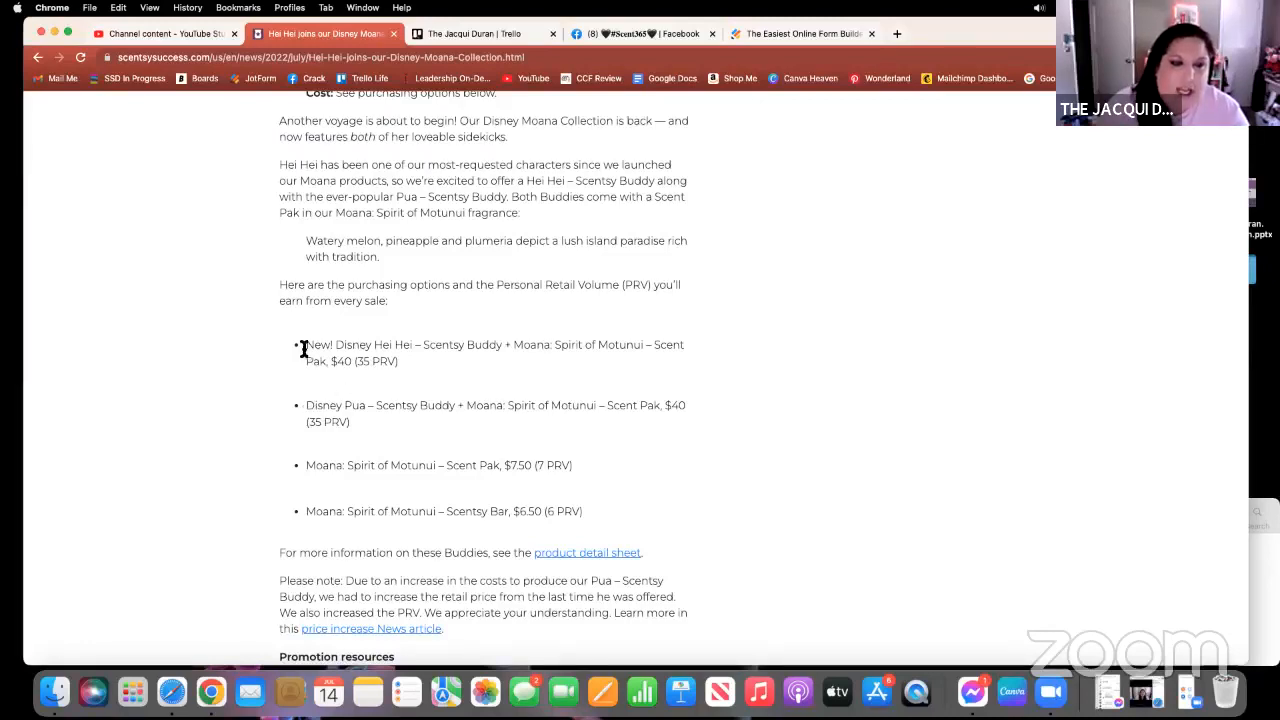
pyautogui.moveTo(306, 344); pyautogui.dragTo(328, 361)
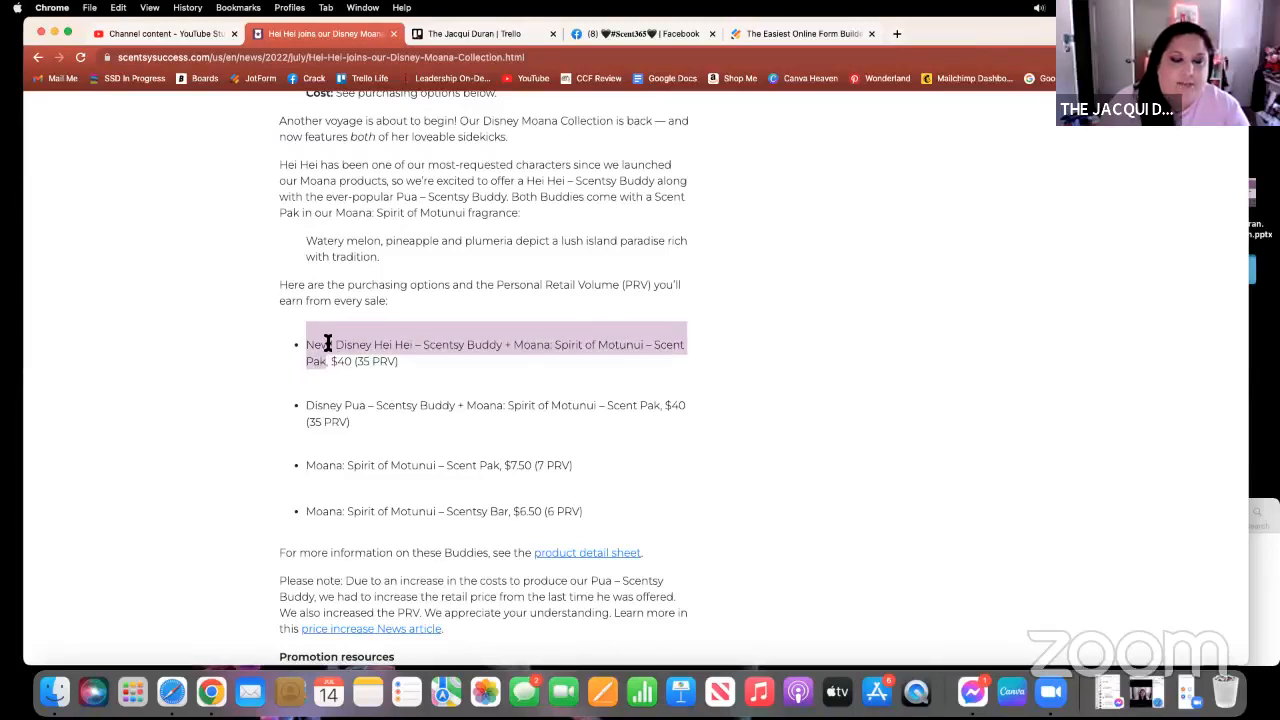
pyautogui.rightClick(327, 344)
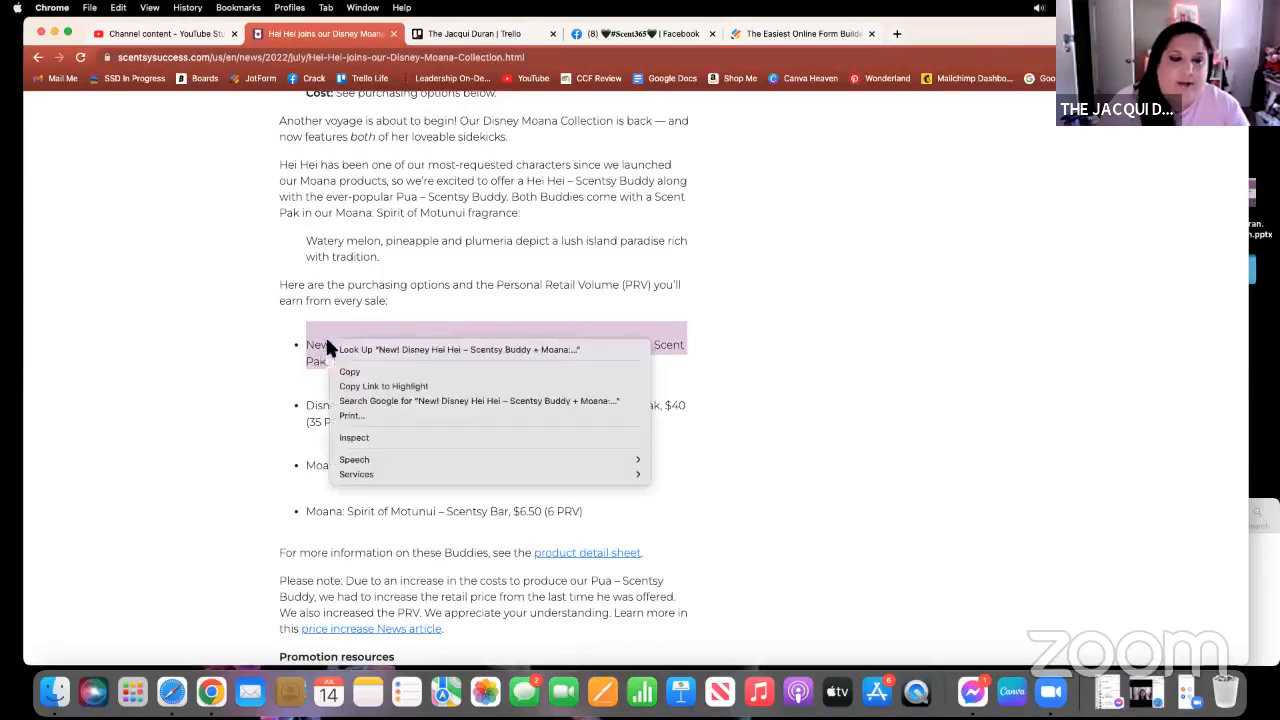
pyautogui.click(368, 372)
# Switch to the Jotform builder and replace the product's name with the copied Hei Hei Scentsy Buddy name.
pyautogui.click(810, 34)
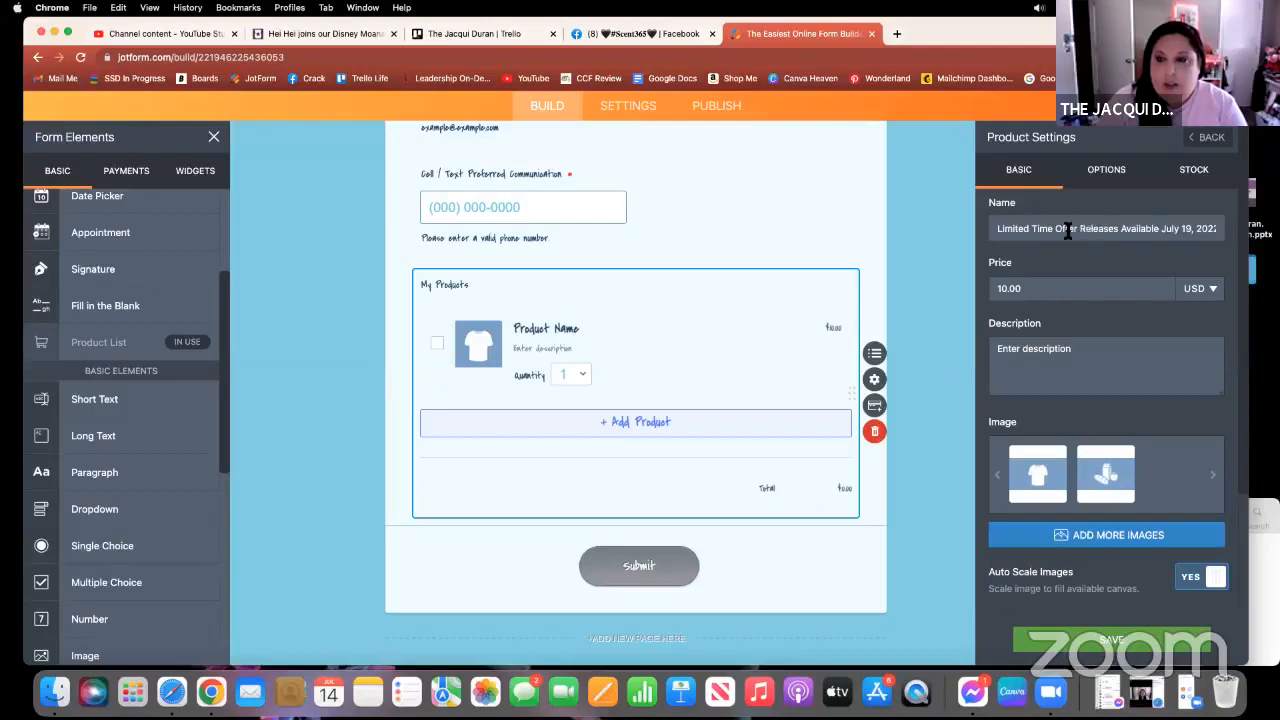
pyautogui.moveTo(1001, 230); pyautogui.dragTo(1220, 230)
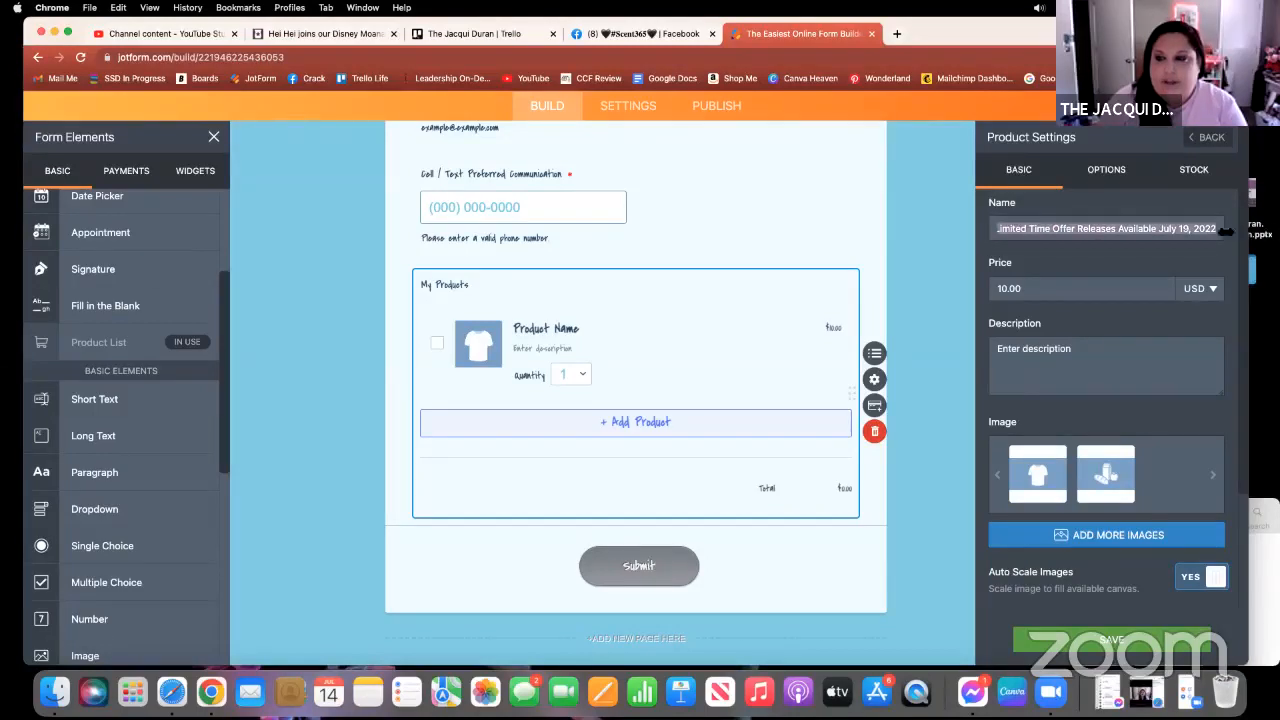
pyautogui.press('BackSpace')
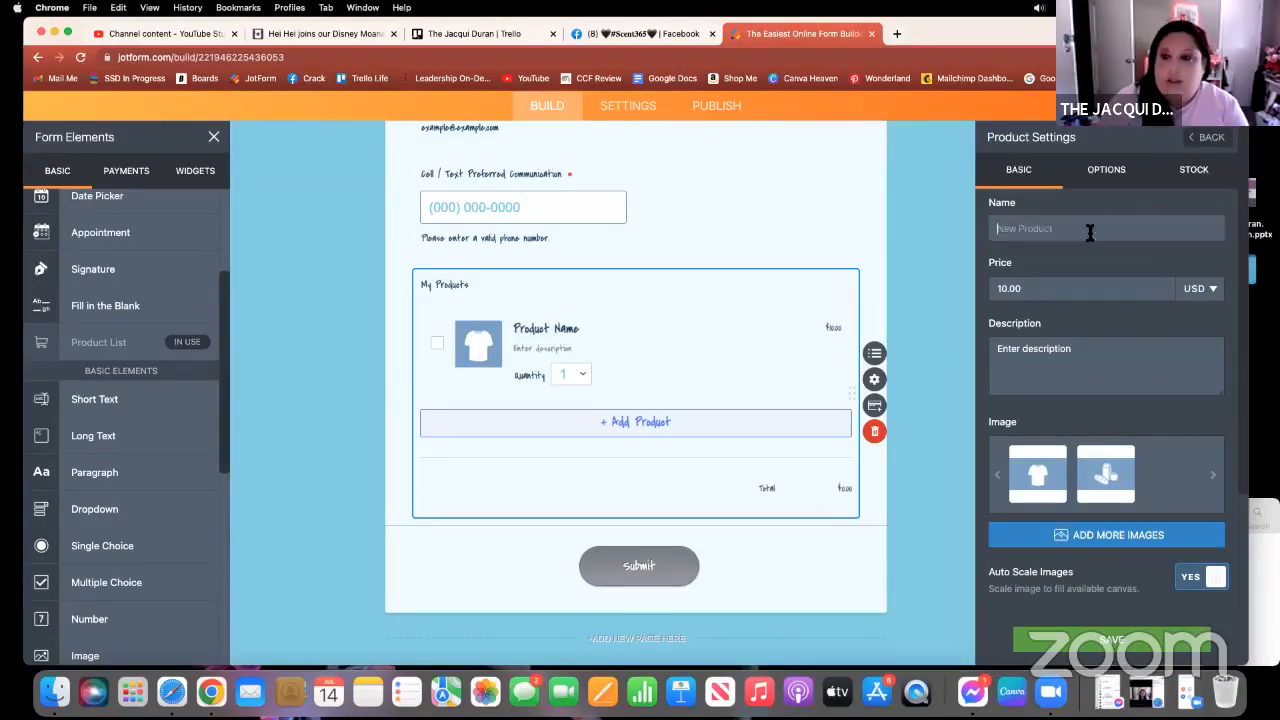
pyautogui.rightClick(1037, 229)
pyautogui.click(1056, 323)
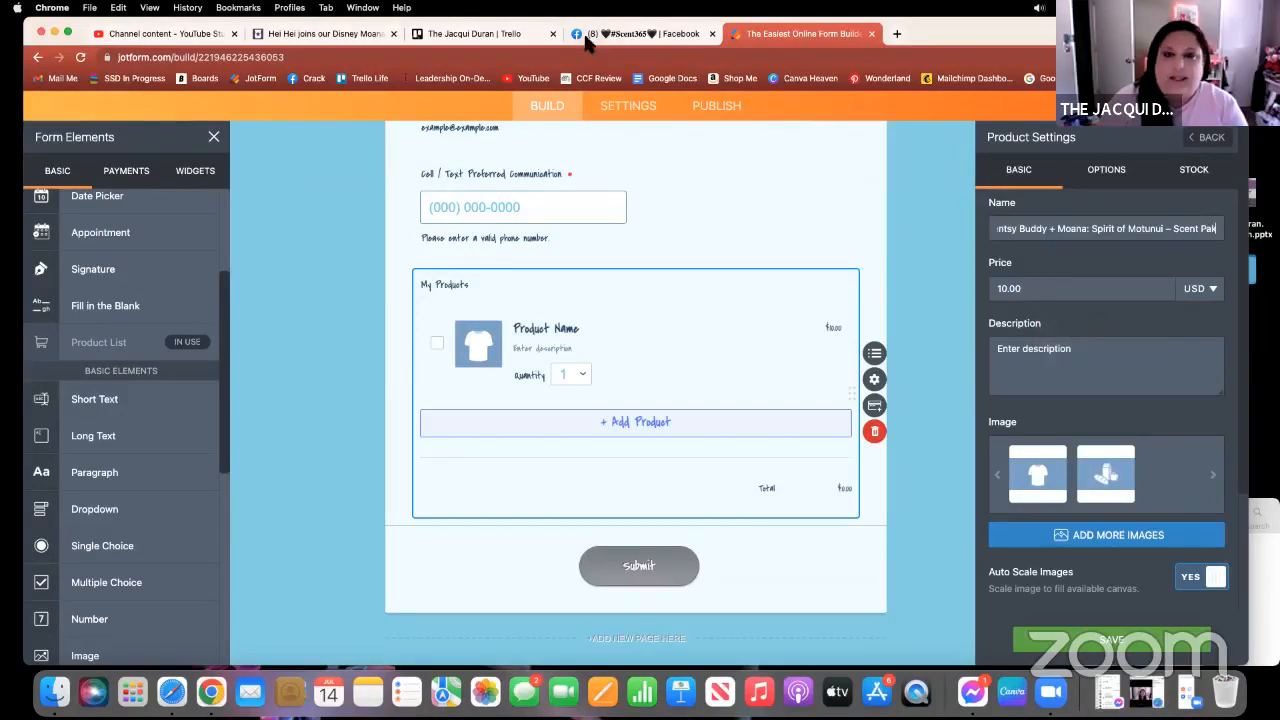
# Check the Hei Hei bundle's price in the article and set the product's price to 40.00.
pyautogui.click(276, 36)
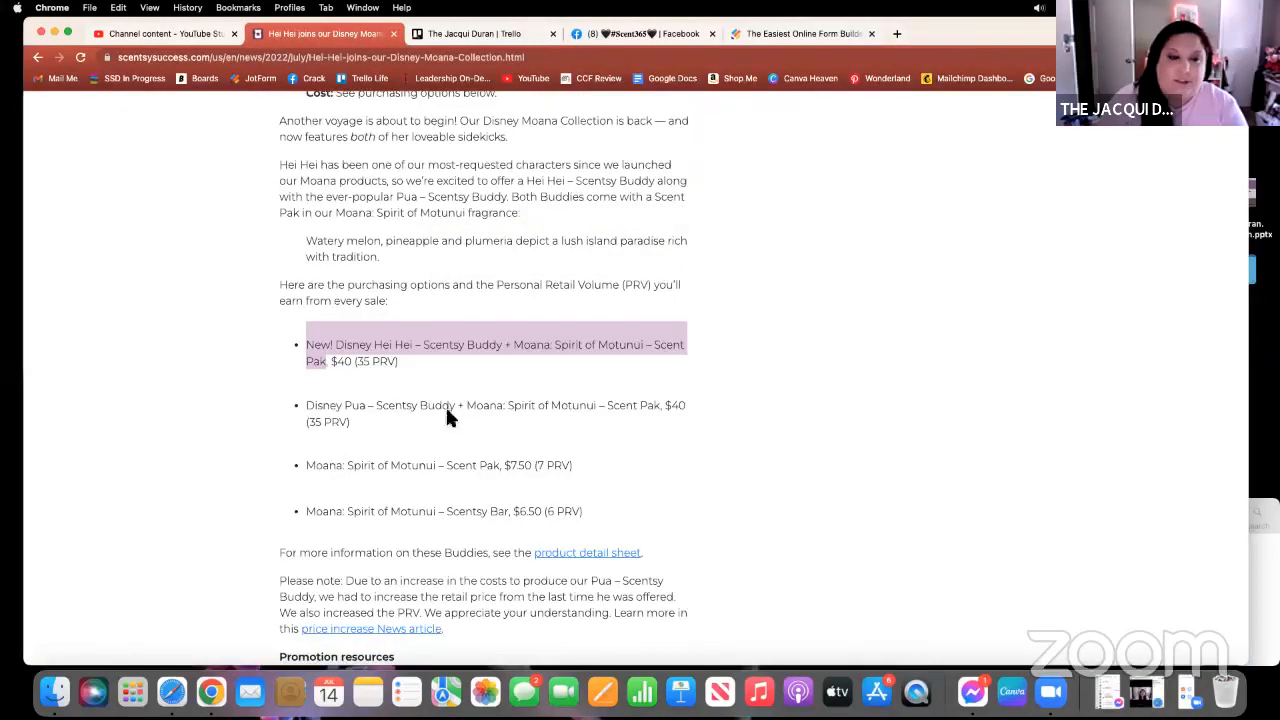
pyautogui.click(775, 34)
pyautogui.click(1057, 293)
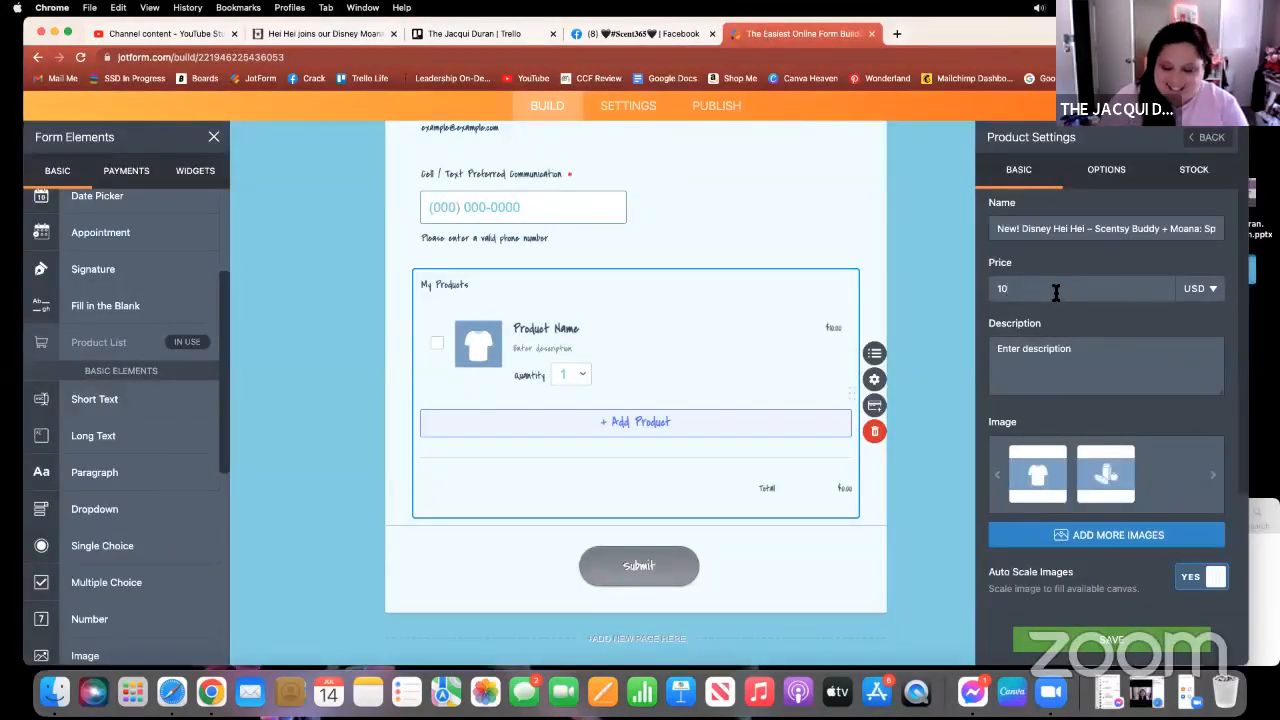
pyautogui.press('BackSpace')
pyautogui.press('BackSpace')
pyautogui.write('40')
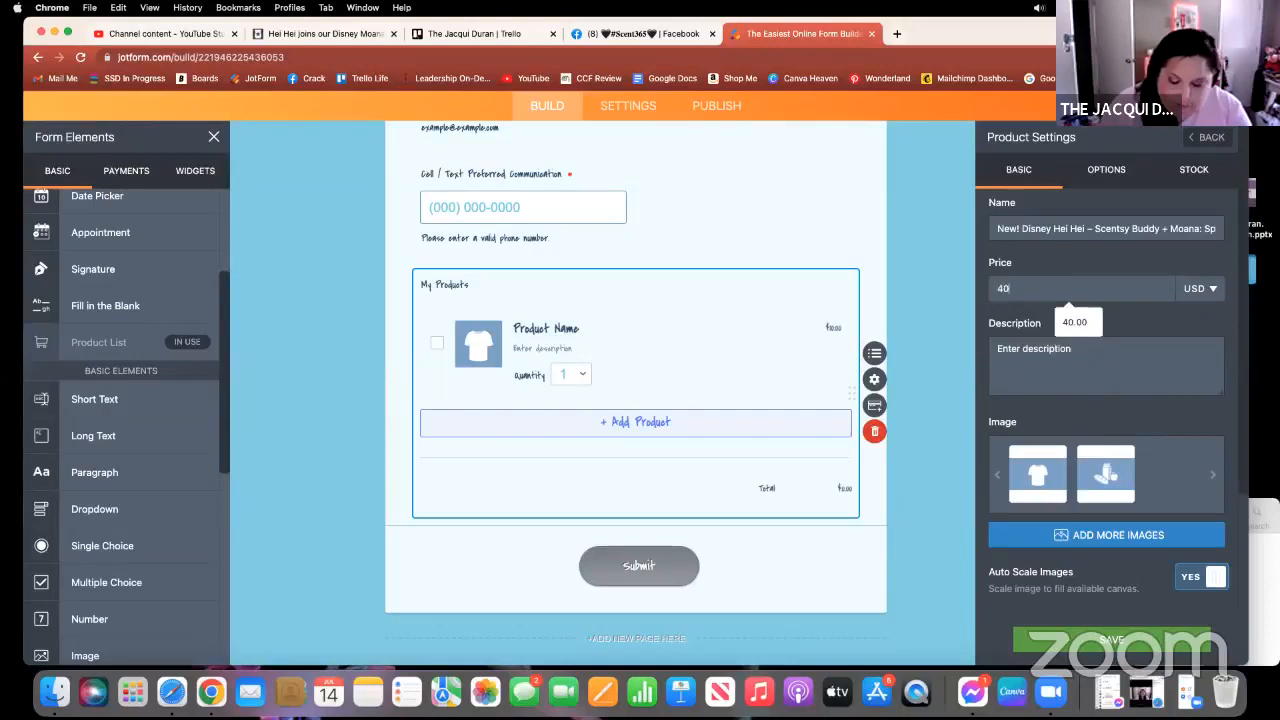
pyautogui.write('.00')
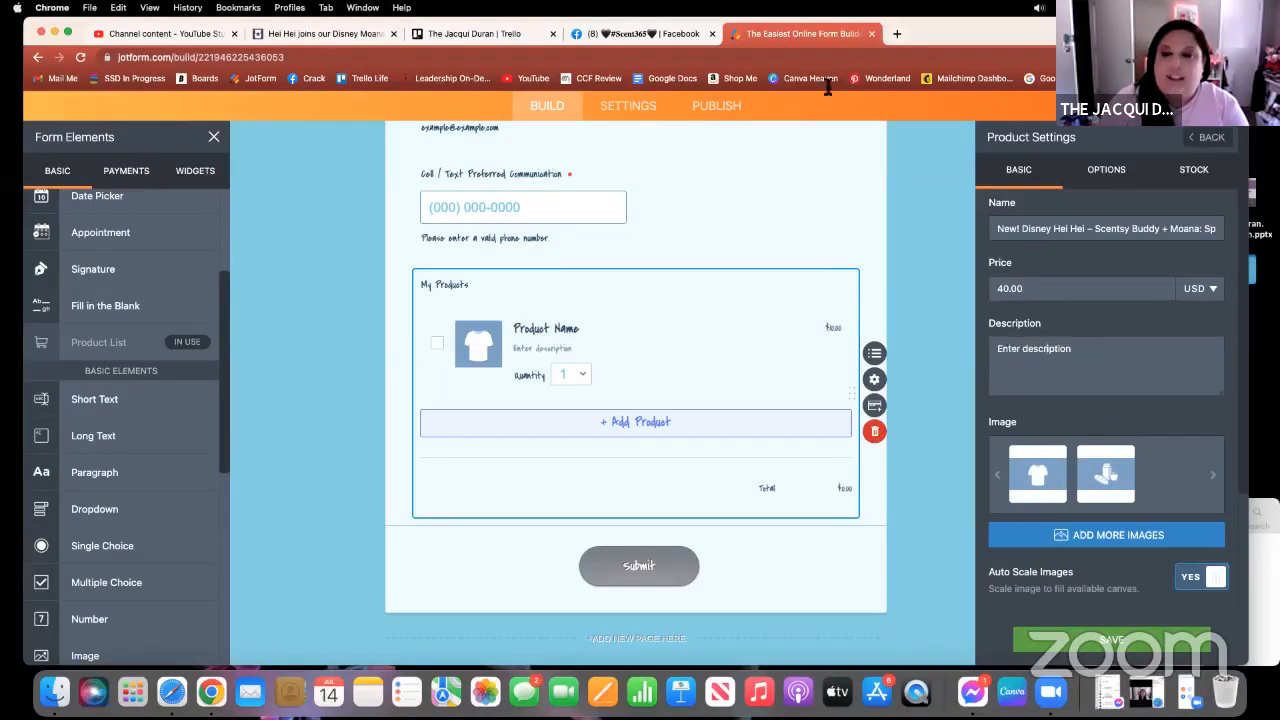
# Copy the article's paragraph starting "Hei Hei has been one of our most-requested characters" together with the fragrance description below it.
pyautogui.click(275, 33)
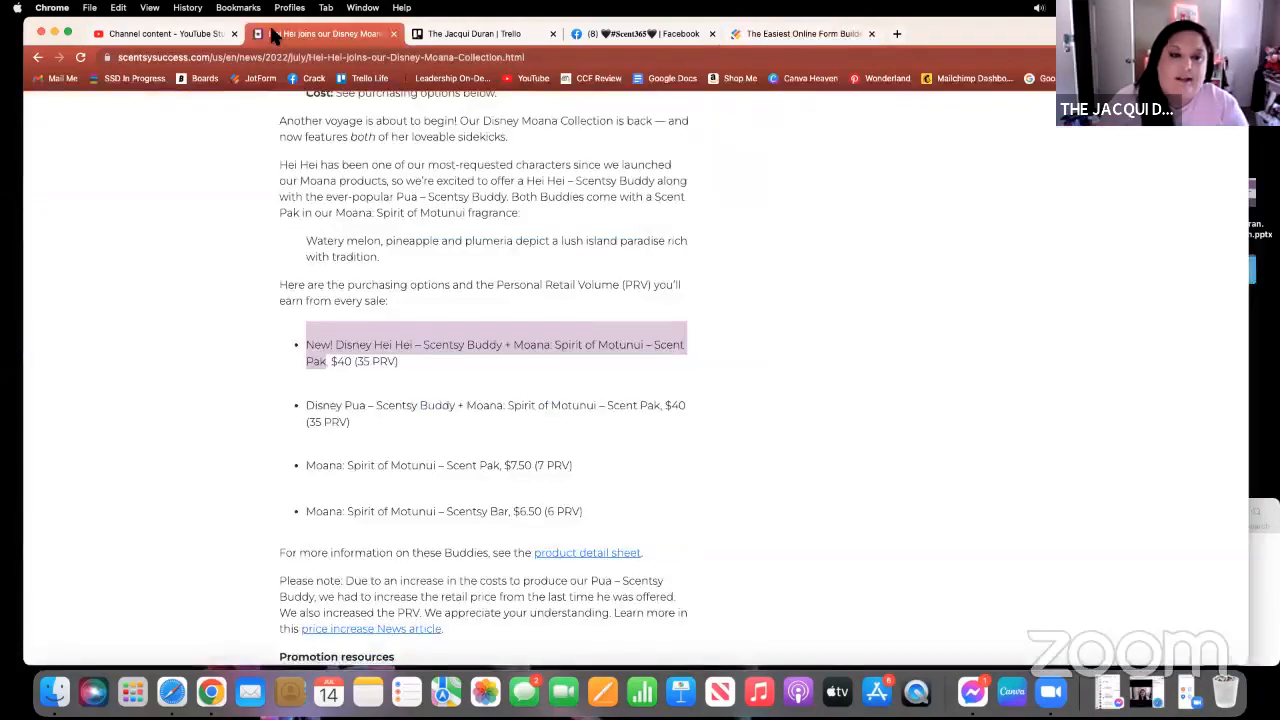
pyautogui.click(433, 313)
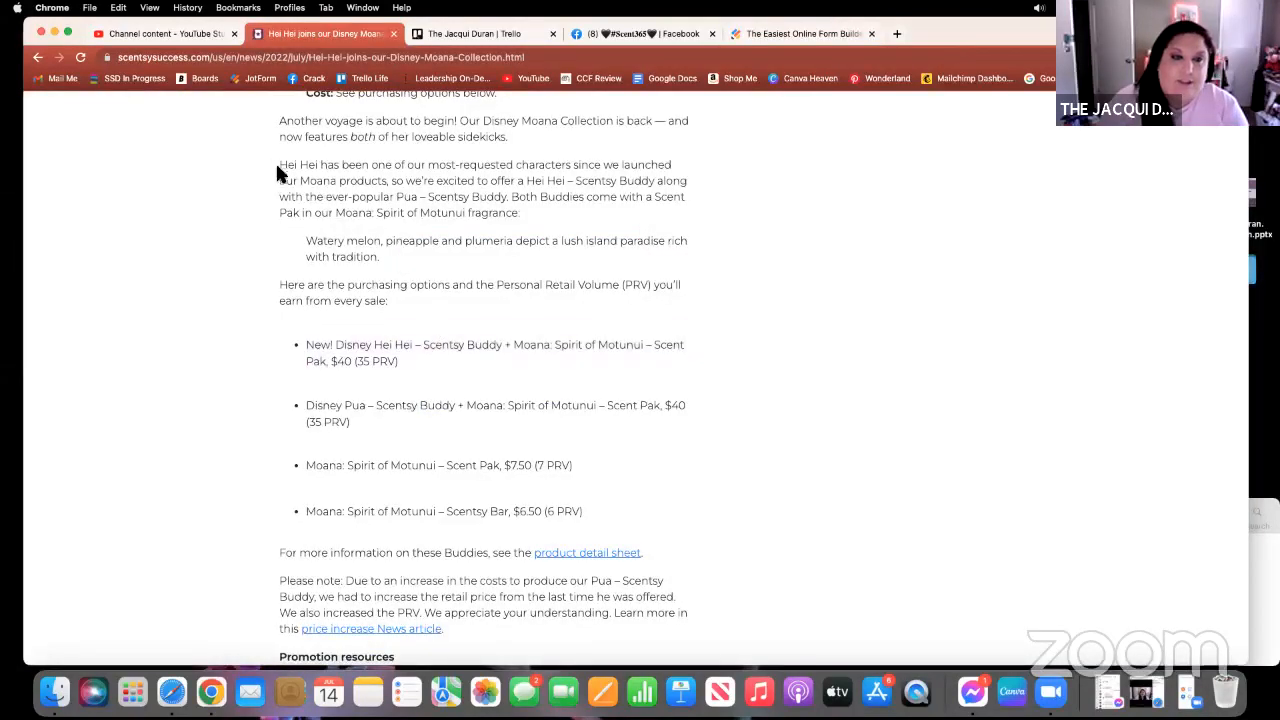
pyautogui.moveTo(280, 164); pyautogui.dragTo(511, 268)
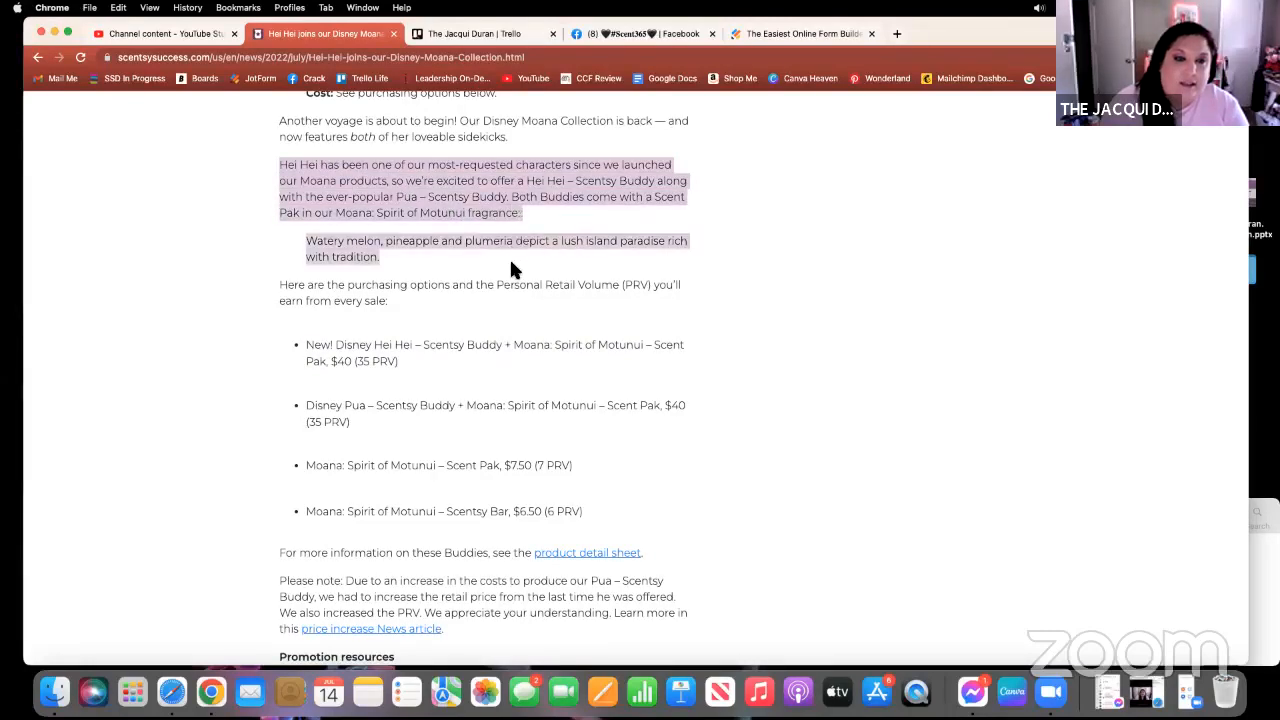
pyautogui.rightClick(431, 179)
pyautogui.click(456, 216)
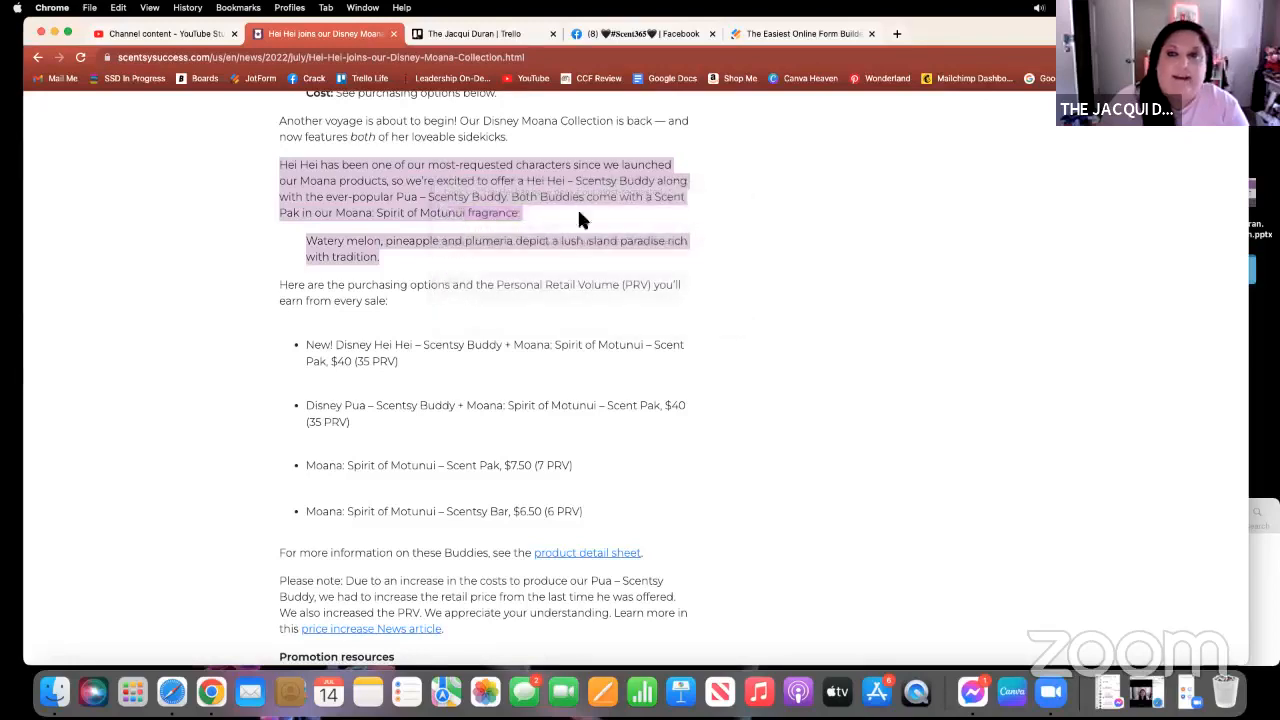
# Return to the form builder and replace the product's placeholder description with the copied Hei Hei and fragrance text.
pyautogui.click(810, 34)
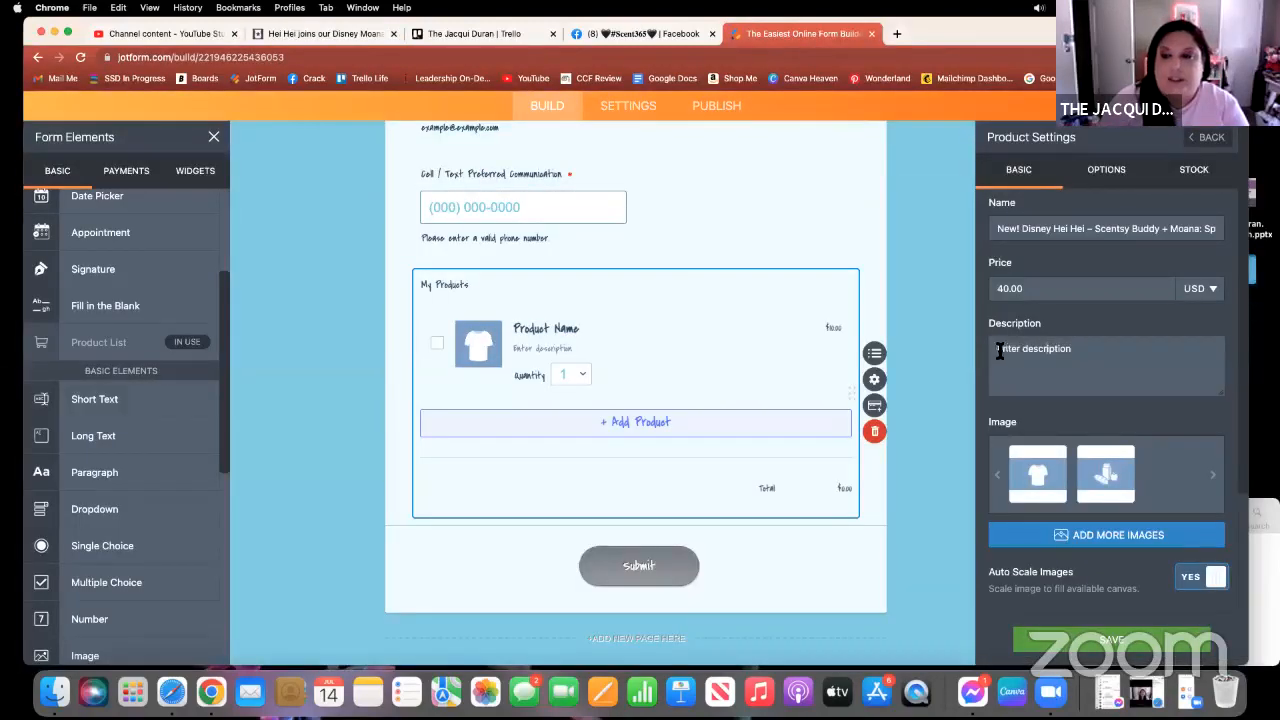
pyautogui.click(1073, 348)
pyautogui.press('BackSpace')
pyautogui.press('BackSpace')
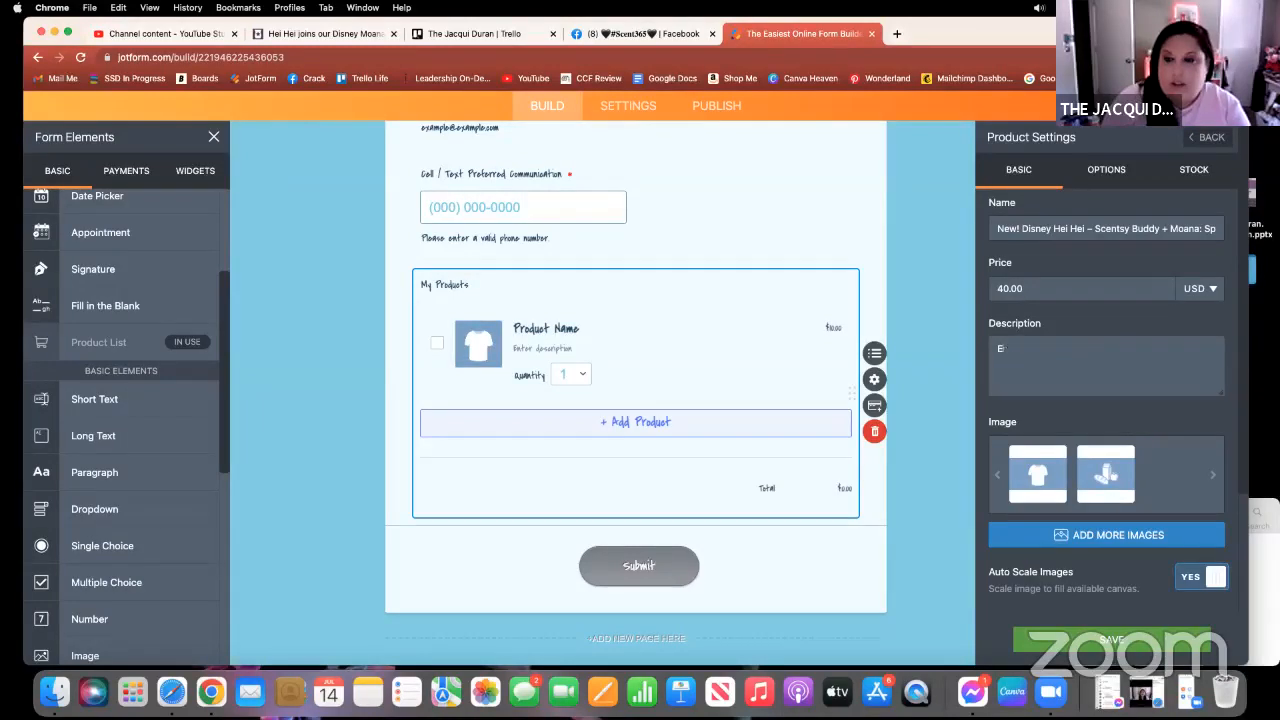
pyautogui.press('BackSpace')
pyautogui.rightClick(1025, 345)
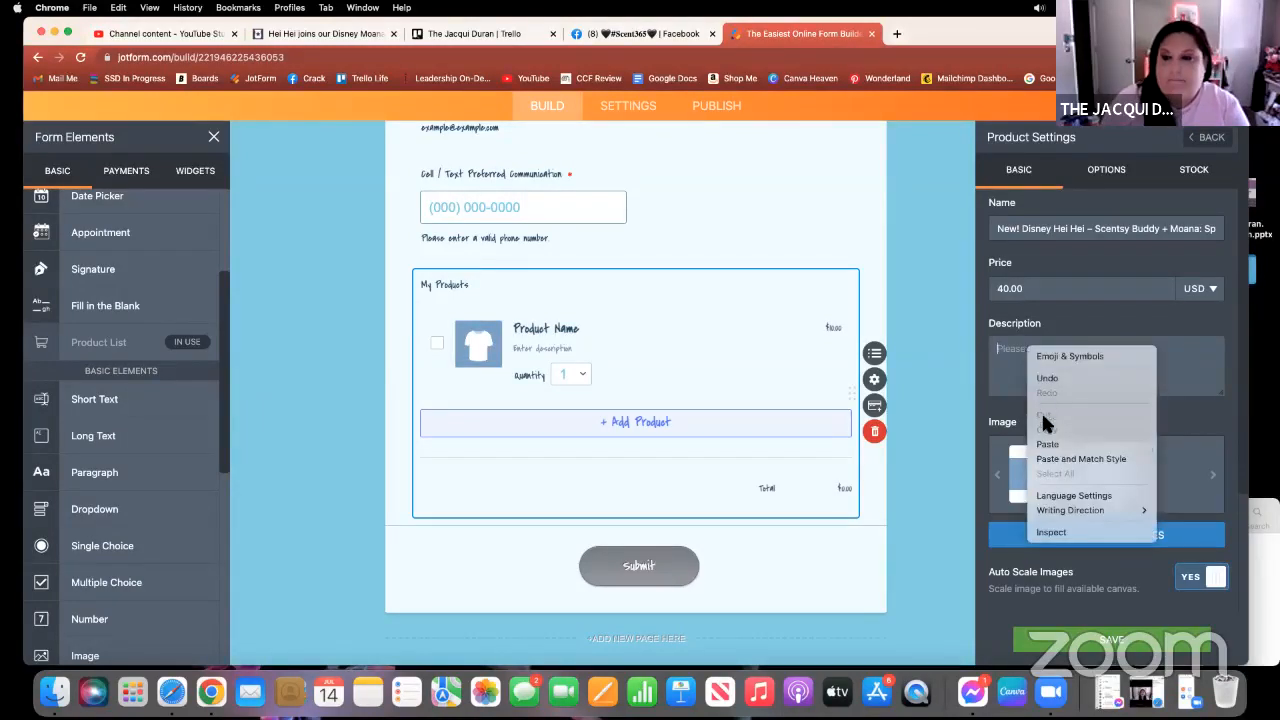
pyautogui.click(1050, 448)
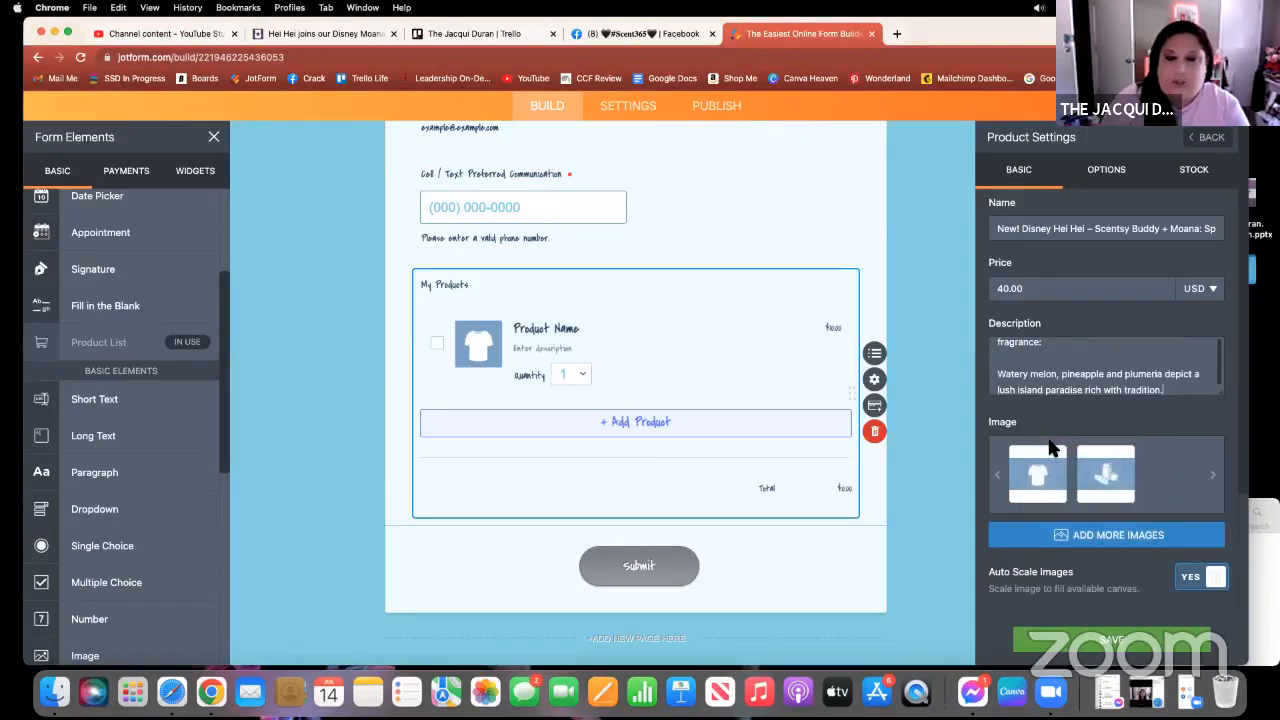
# Delete both placeholder images from the Hei Hei product.
pyautogui.scroll(-2, 1050, 428)
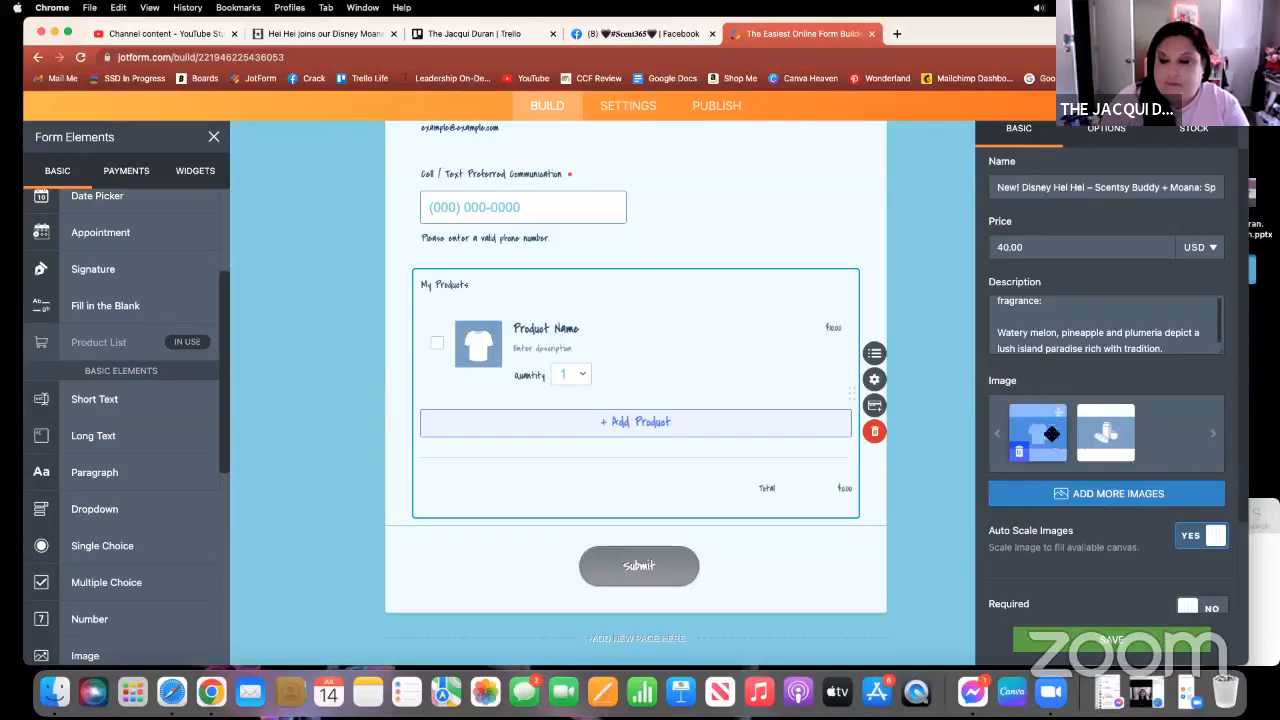
pyautogui.click(1019, 459)
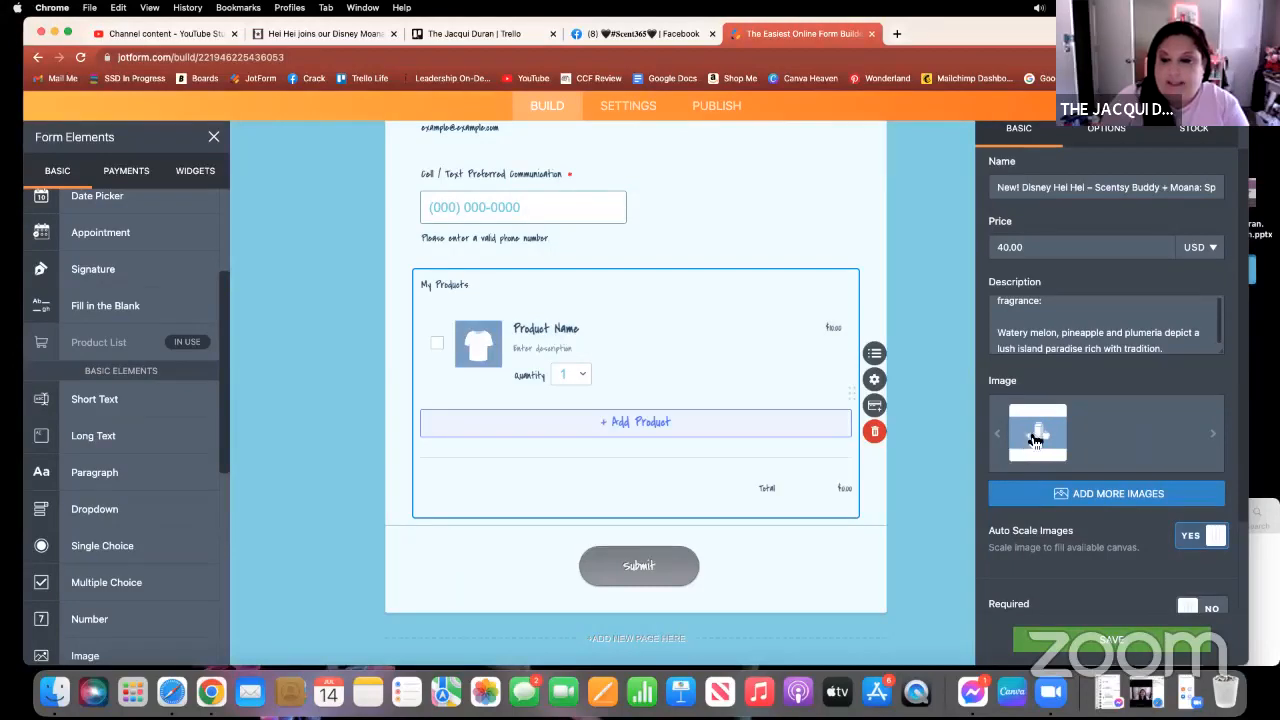
pyautogui.click(1019, 460)
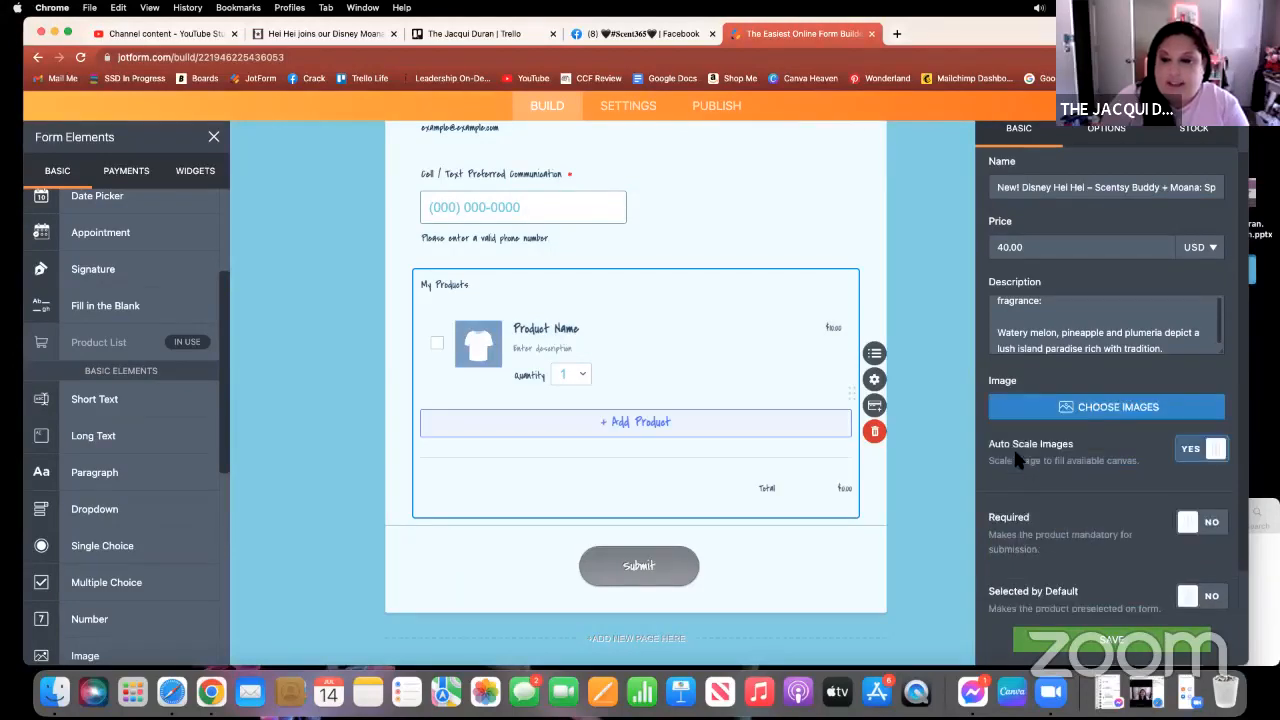
# Find IMG_4287.jpg in the Downloads folder and upload it as the Hei Hei product's first image.
pyautogui.click(1104, 414)
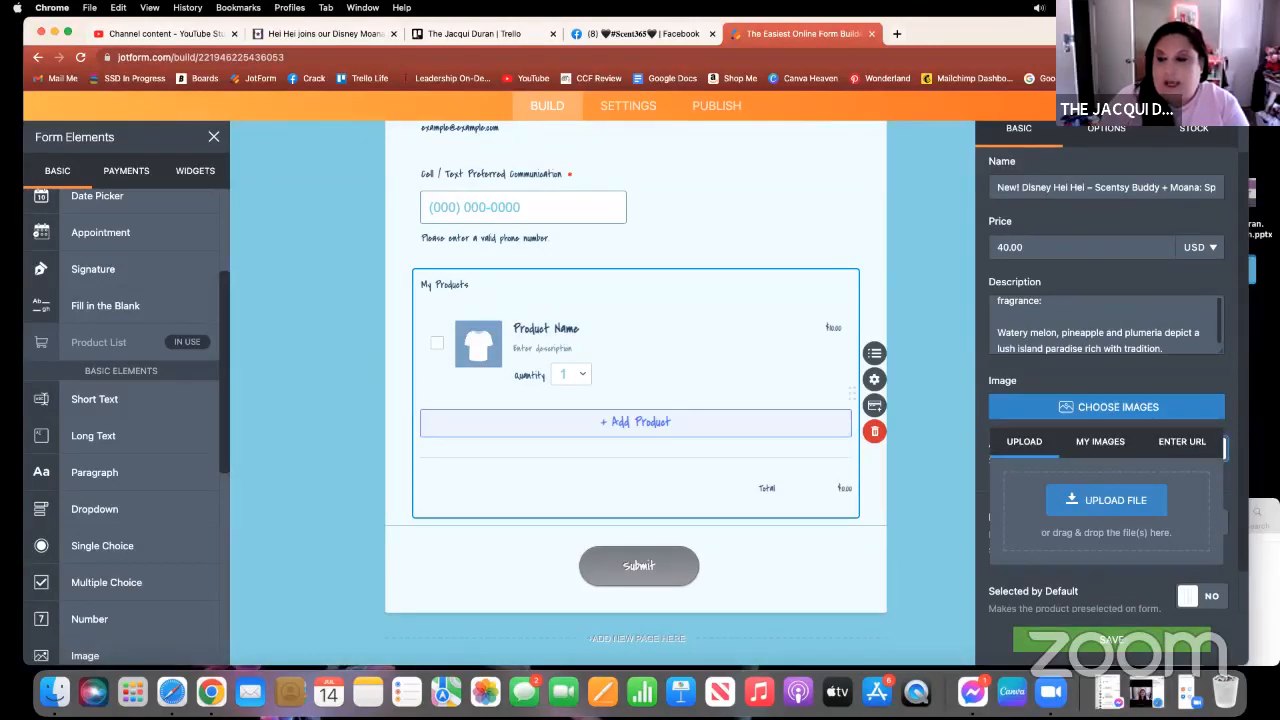
pyautogui.click(1257, 541)
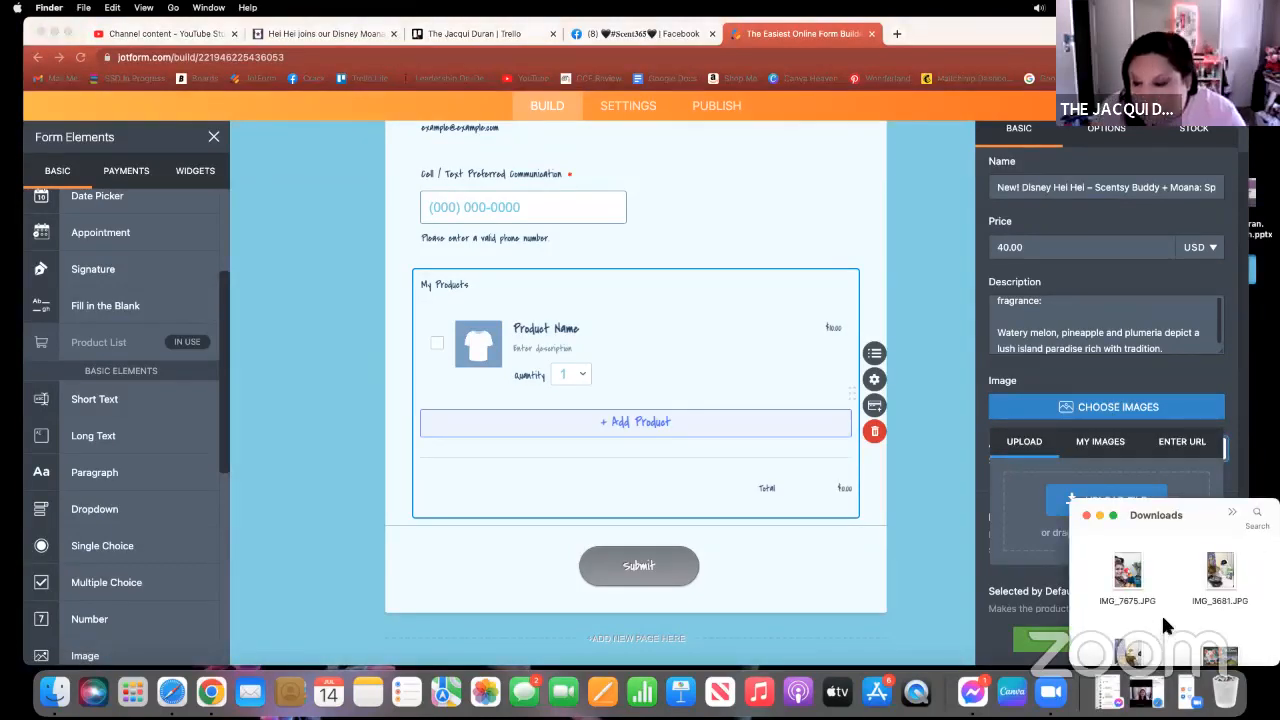
pyautogui.scroll(3, 1161, 612)
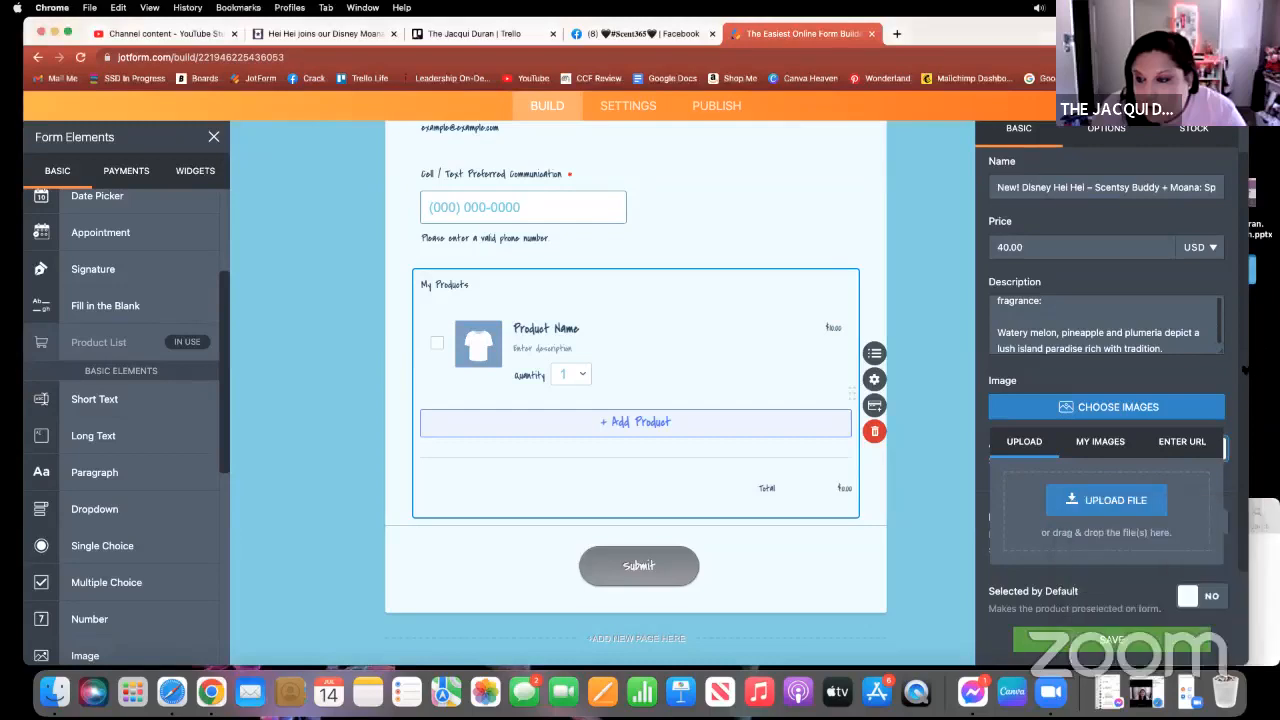
pyautogui.moveTo(1247, 371); pyautogui.dragTo(1048, 388)
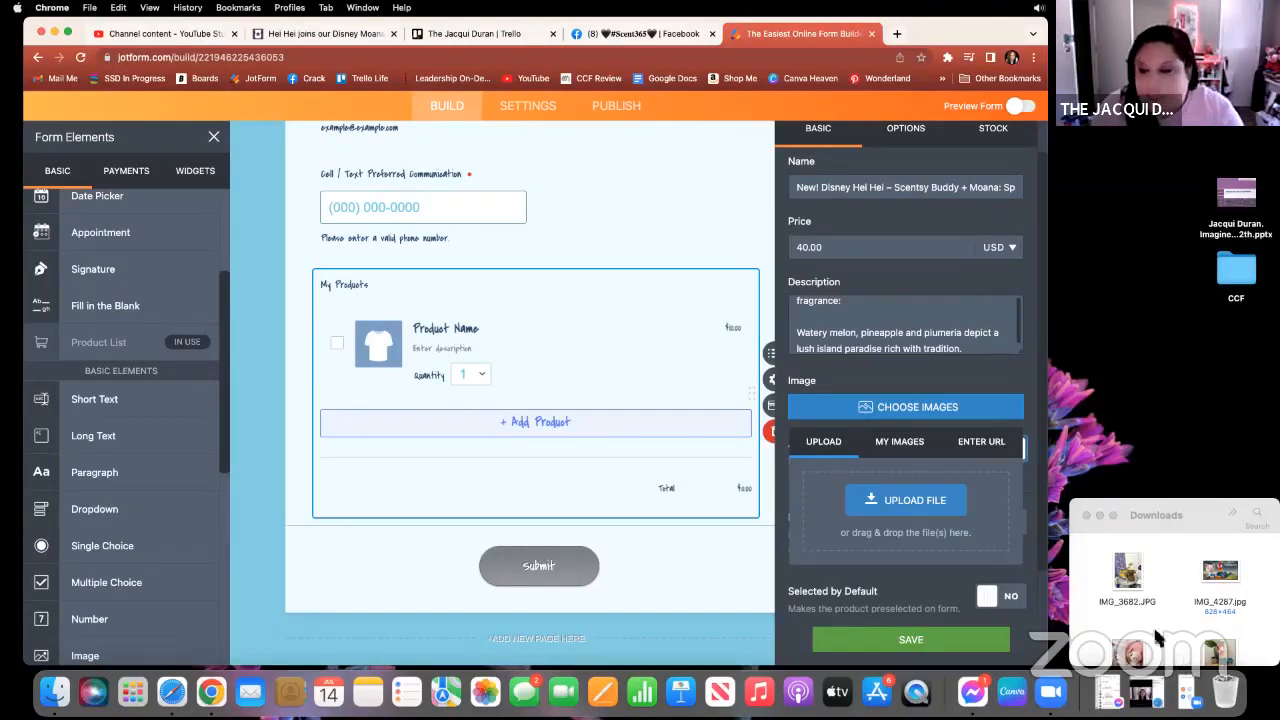
pyautogui.scroll(-2, 1147, 608)
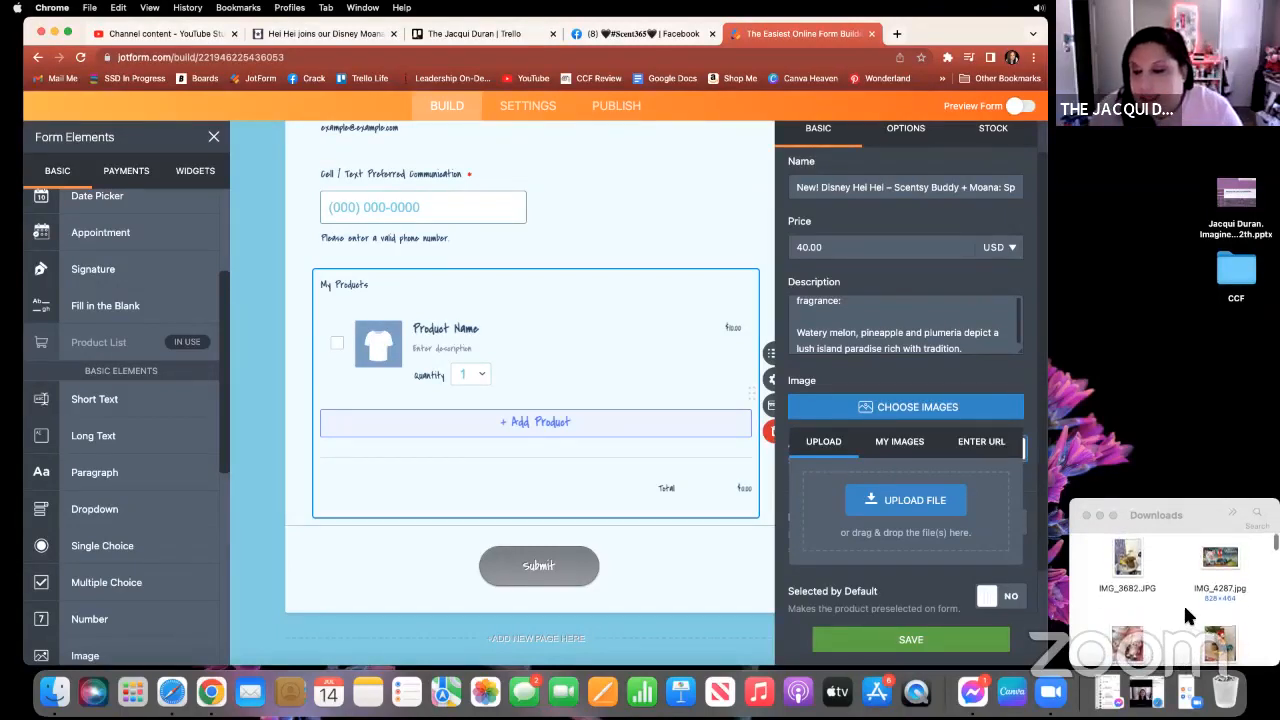
pyautogui.scroll(-3, 1193, 595)
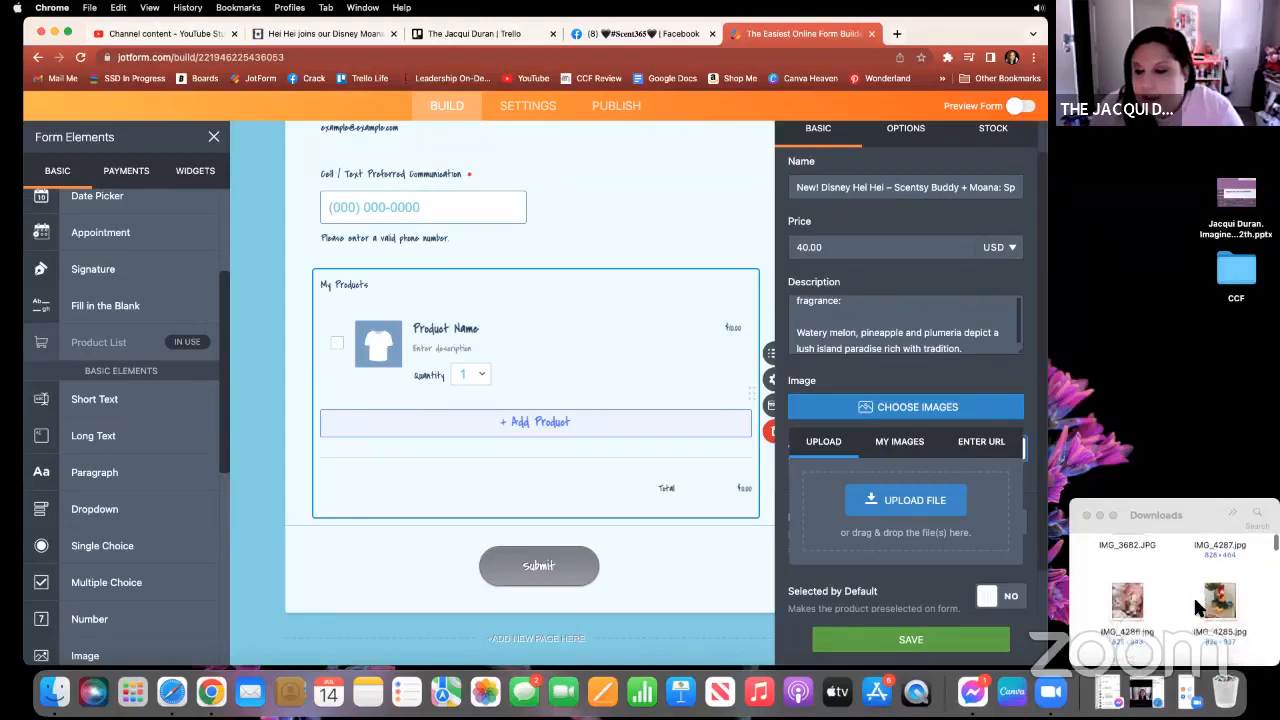
pyautogui.scroll(-5, 1195, 601)
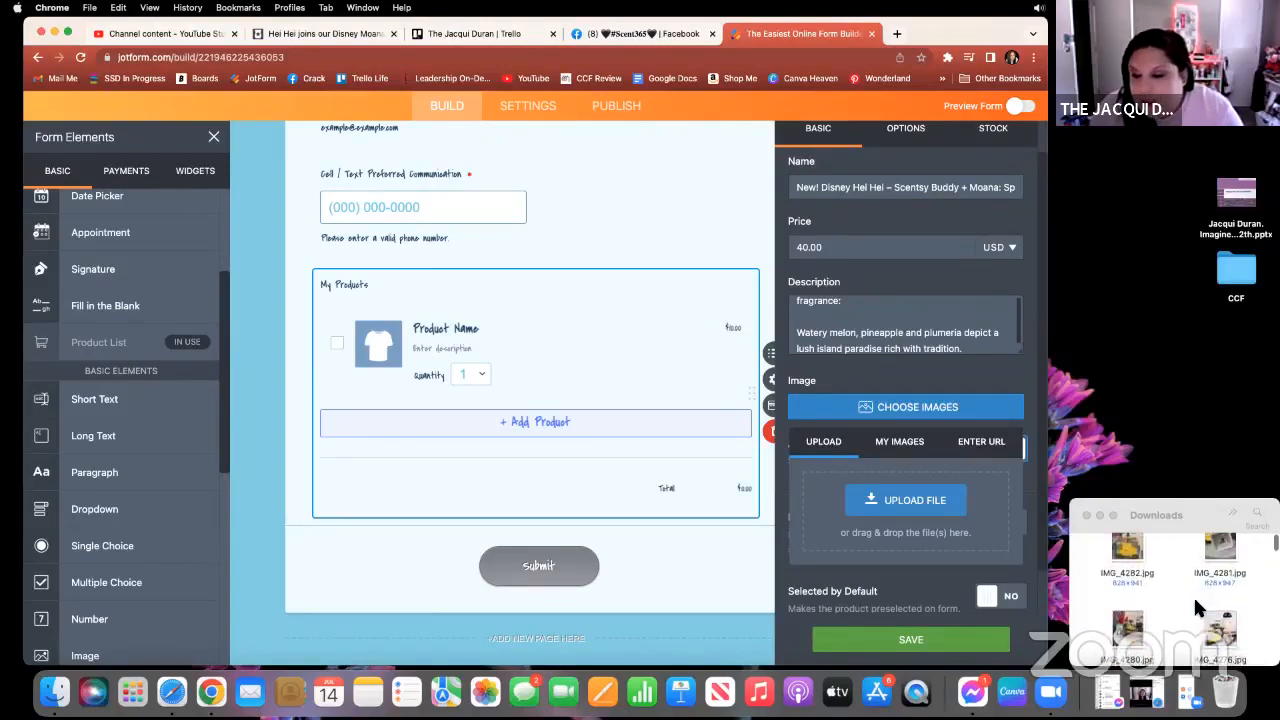
pyautogui.scroll(-6, 1197, 607)
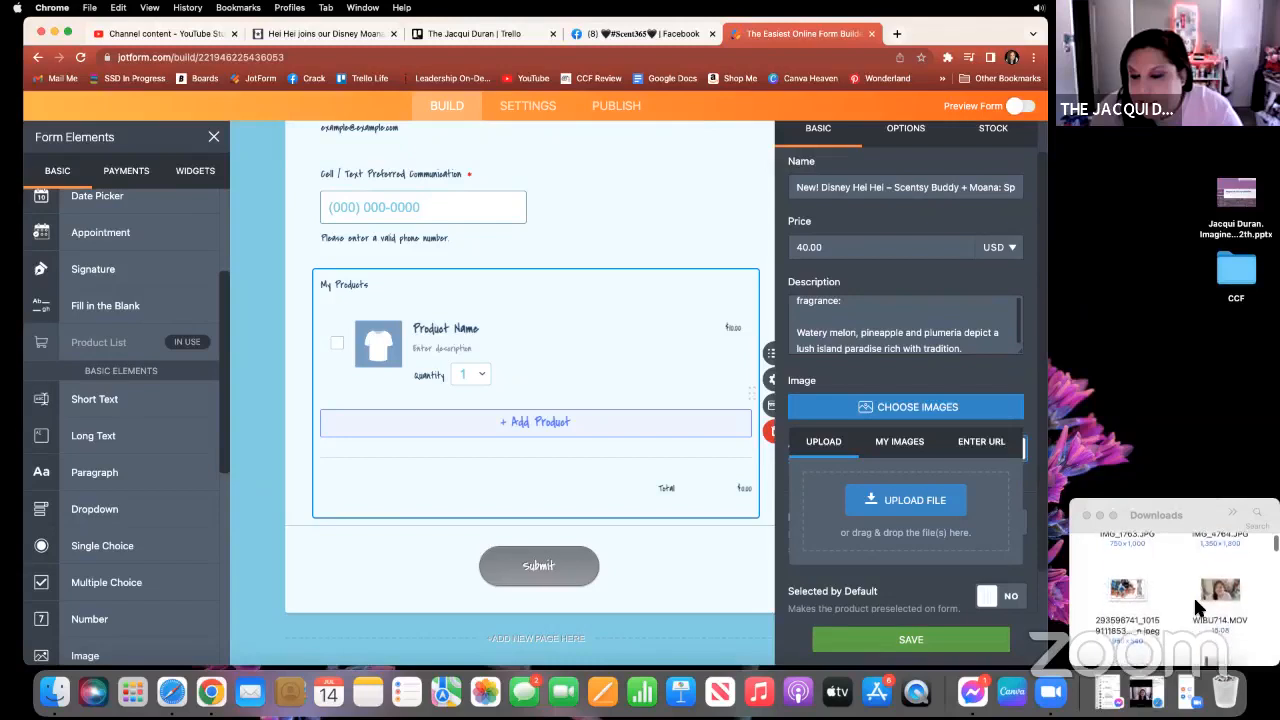
pyautogui.scroll(2, 1196, 601)
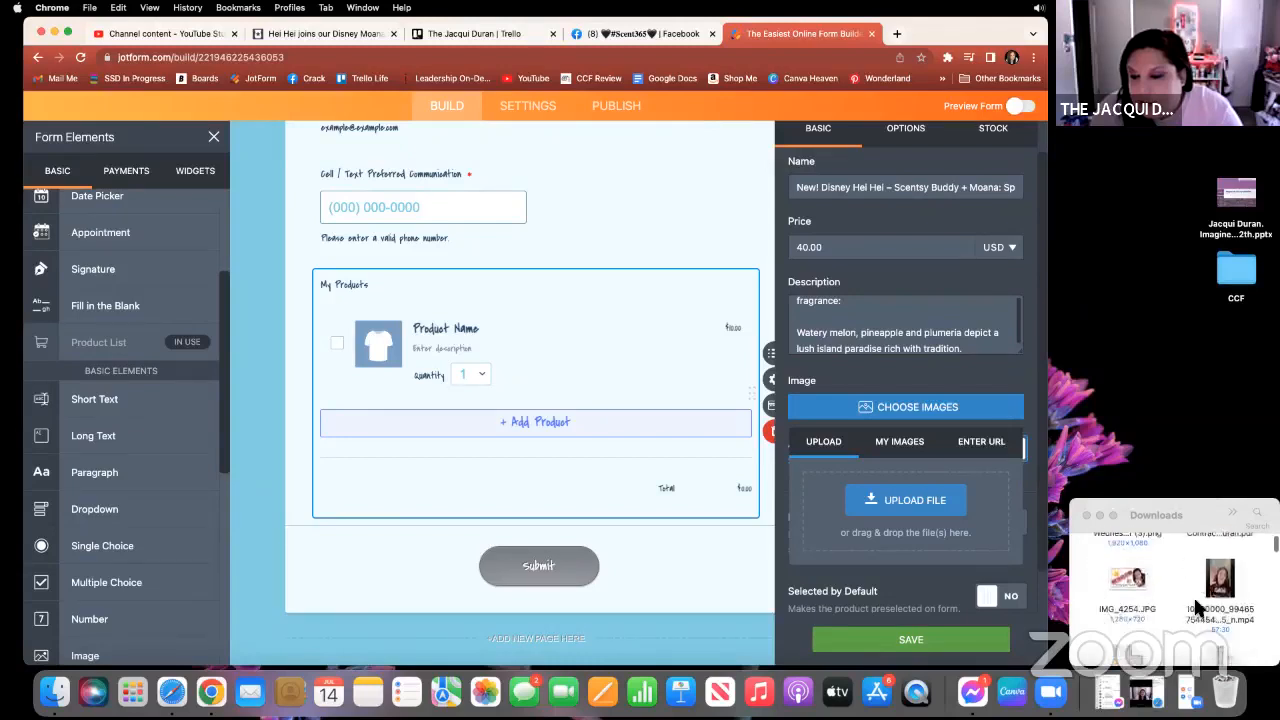
pyautogui.scroll(8, 1196, 601)
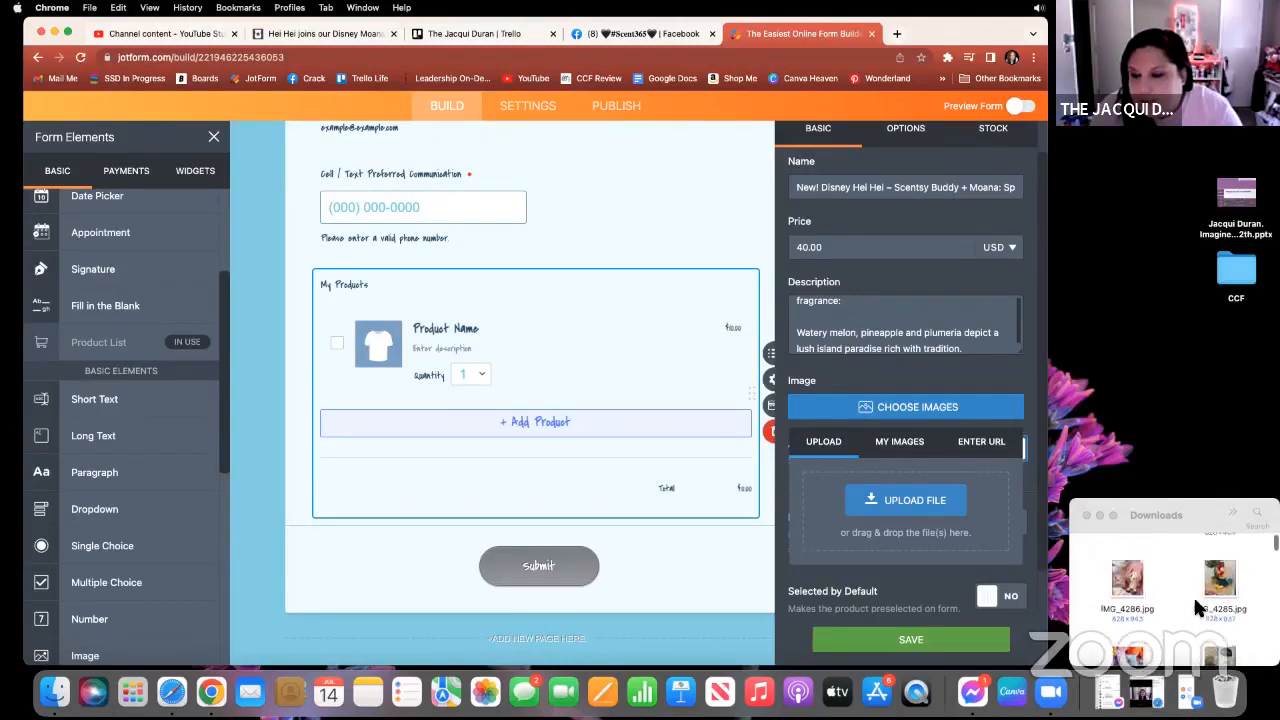
pyautogui.scroll(1, 1193, 595)
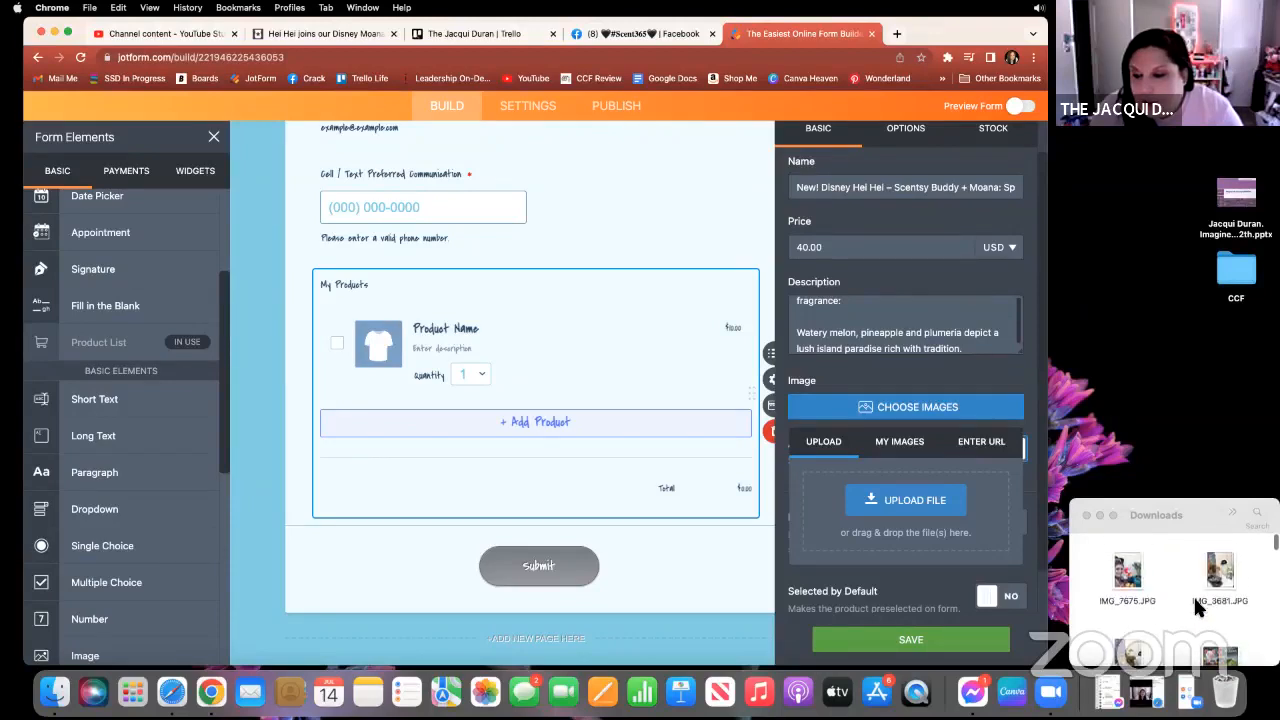
pyautogui.moveTo(1195, 601); pyautogui.dragTo(899, 508)
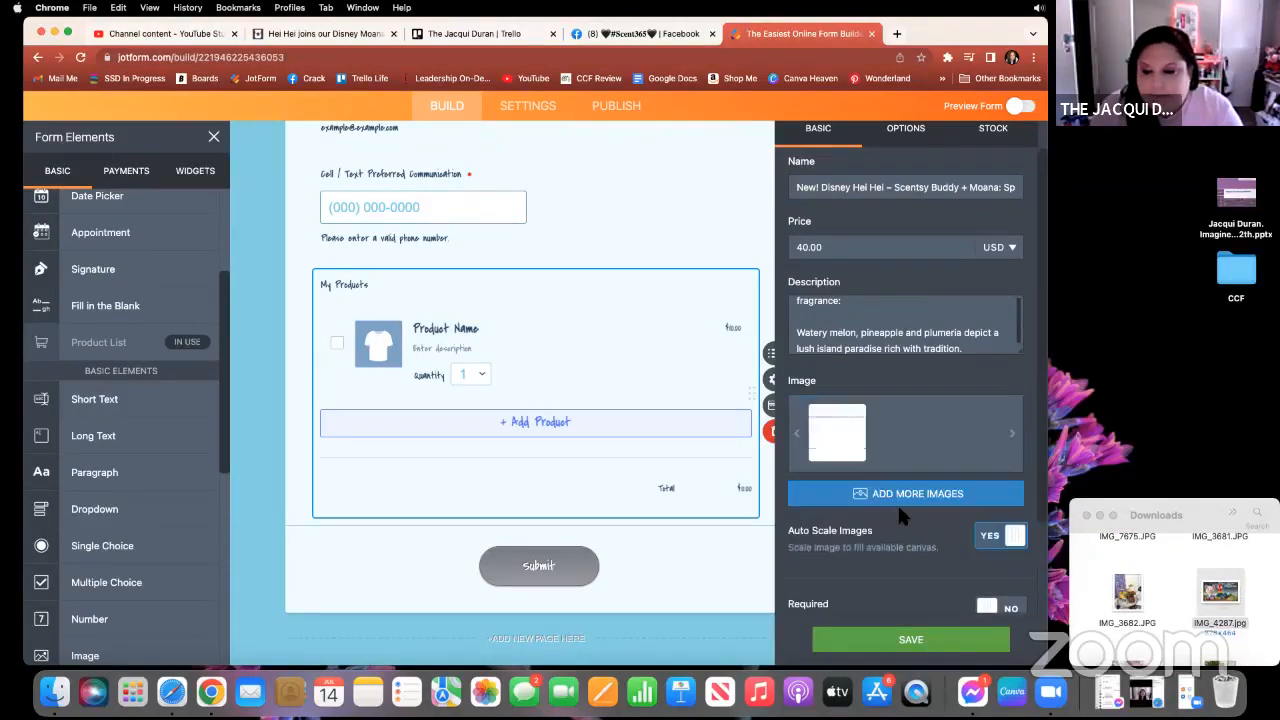
# Upload IMG_7675.JPG from the Downloads folder as an additional image of the Hei Hei product.
pyautogui.scroll(5, 1216, 611)
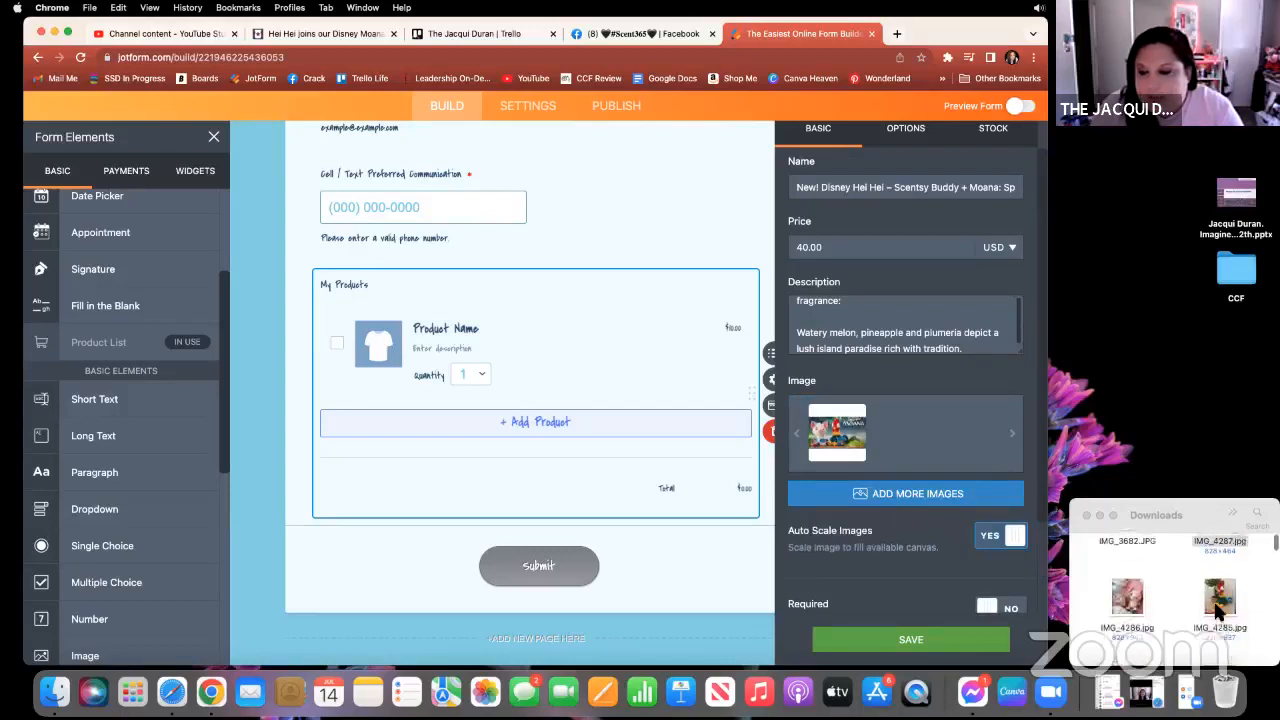
pyautogui.scroll(-5, 1216, 611)
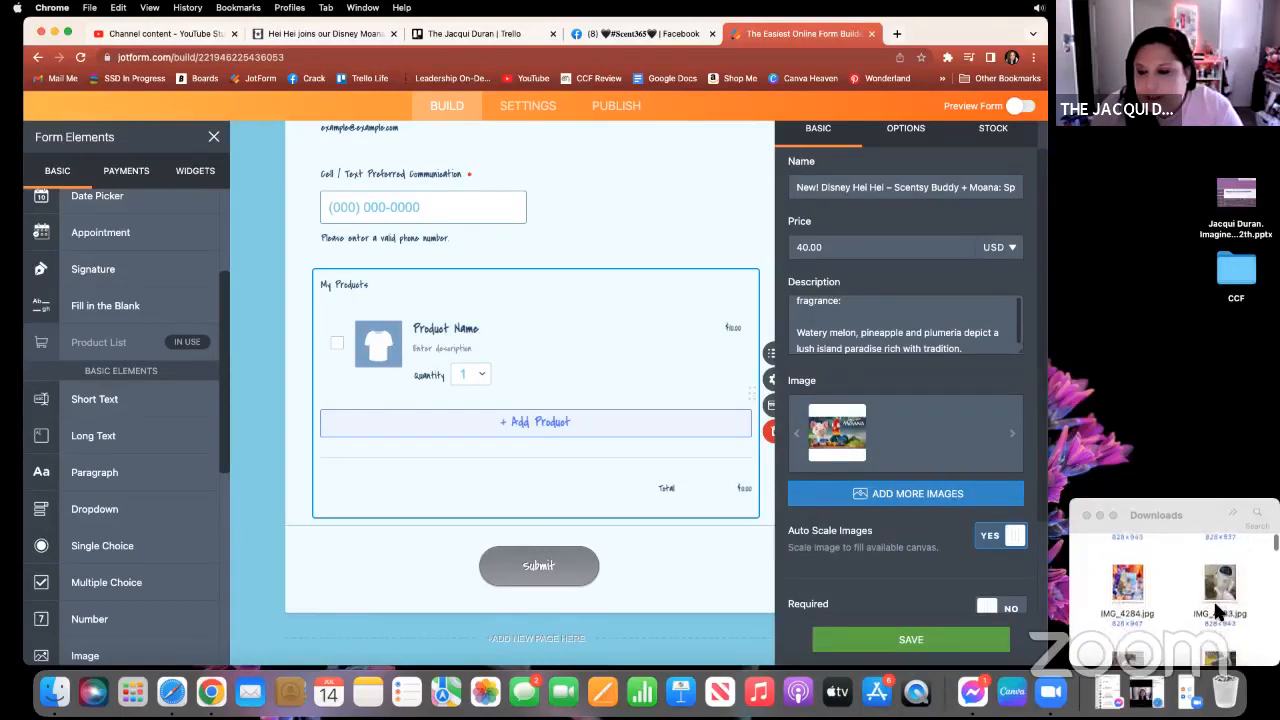
pyautogui.scroll(-5, 1216, 611)
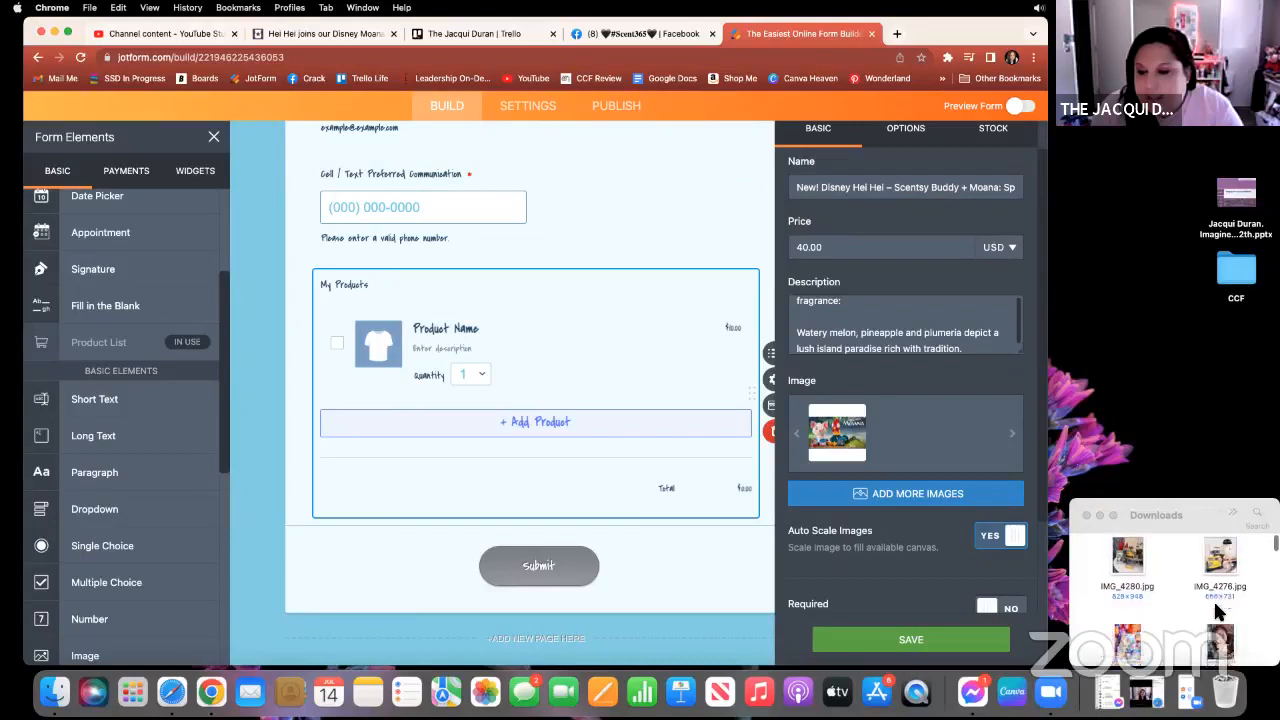
pyautogui.scroll(10, 1216, 612)
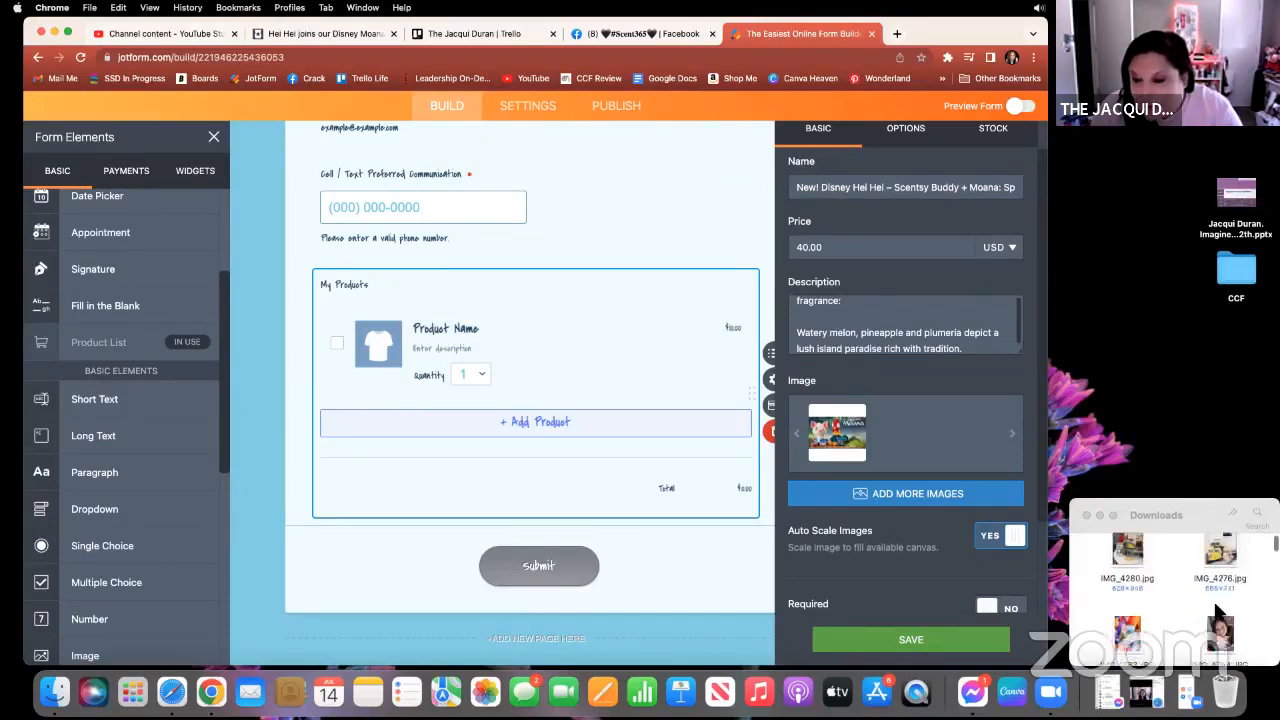
pyautogui.scroll(-10, 1216, 611)
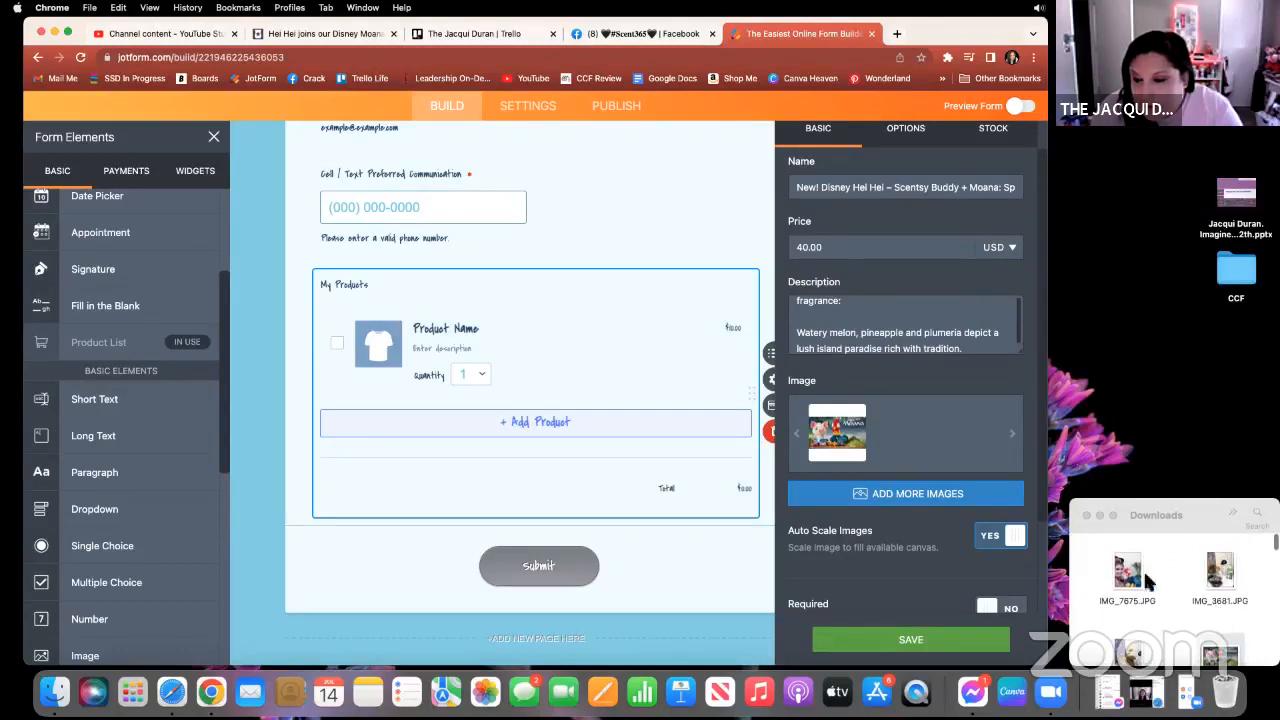
pyautogui.moveTo(1127, 573); pyautogui.dragTo(903, 416)
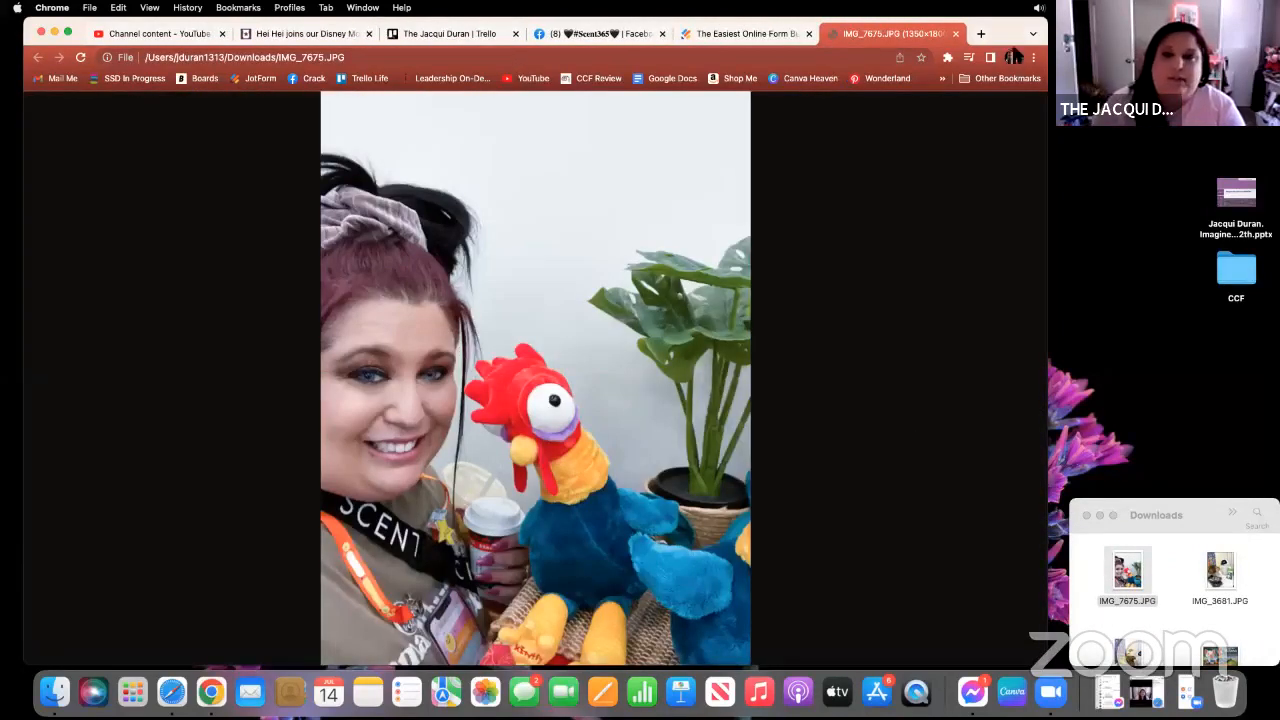
pyautogui.click(954, 34)
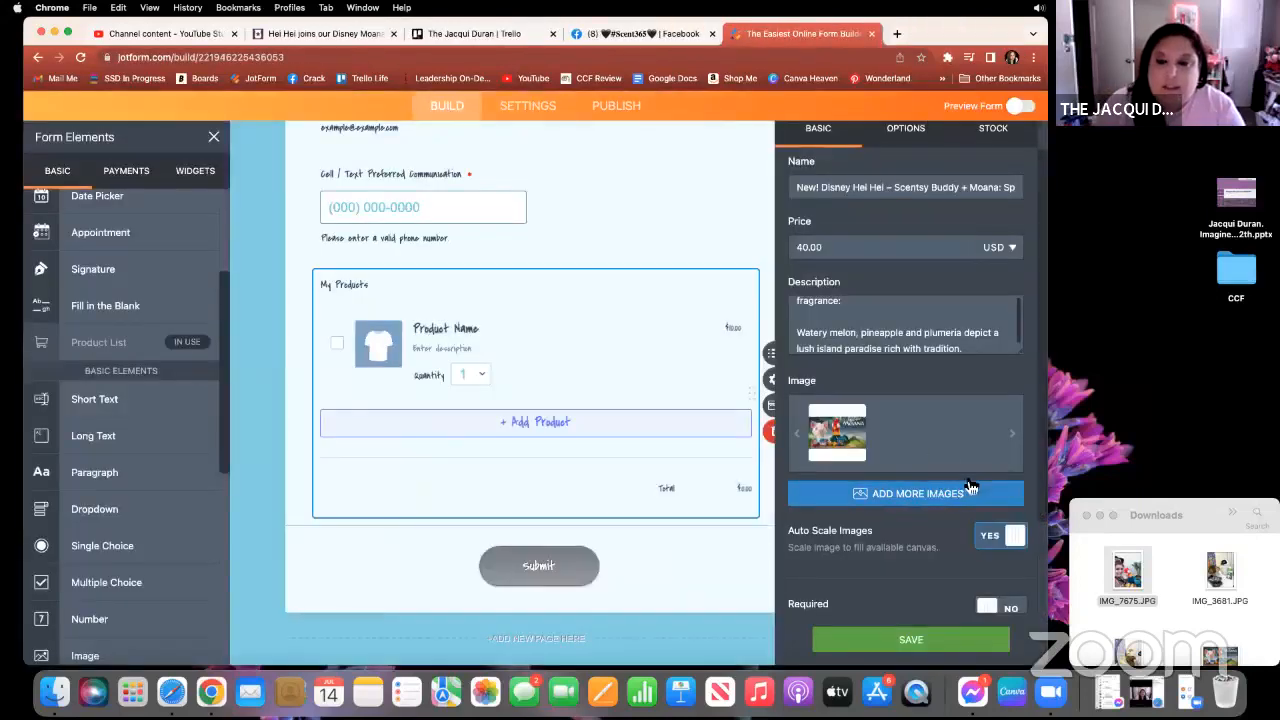
pyautogui.click(906, 502)
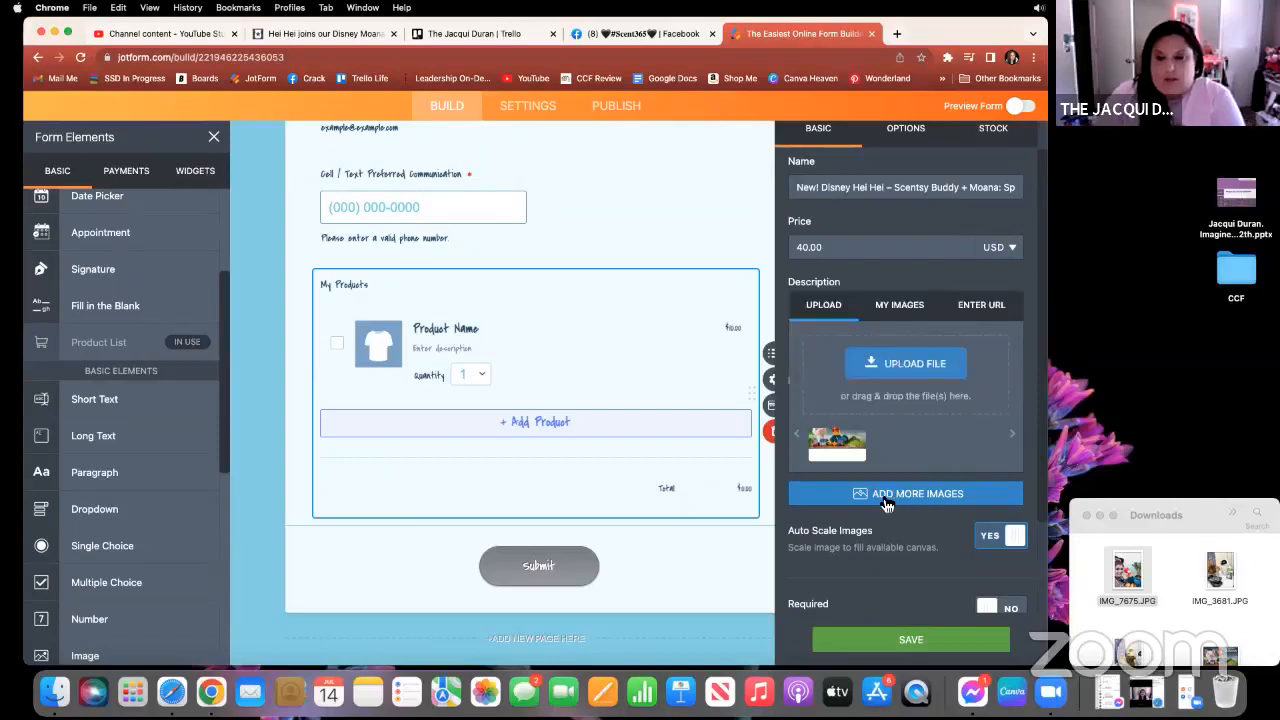
pyautogui.click(1125, 590)
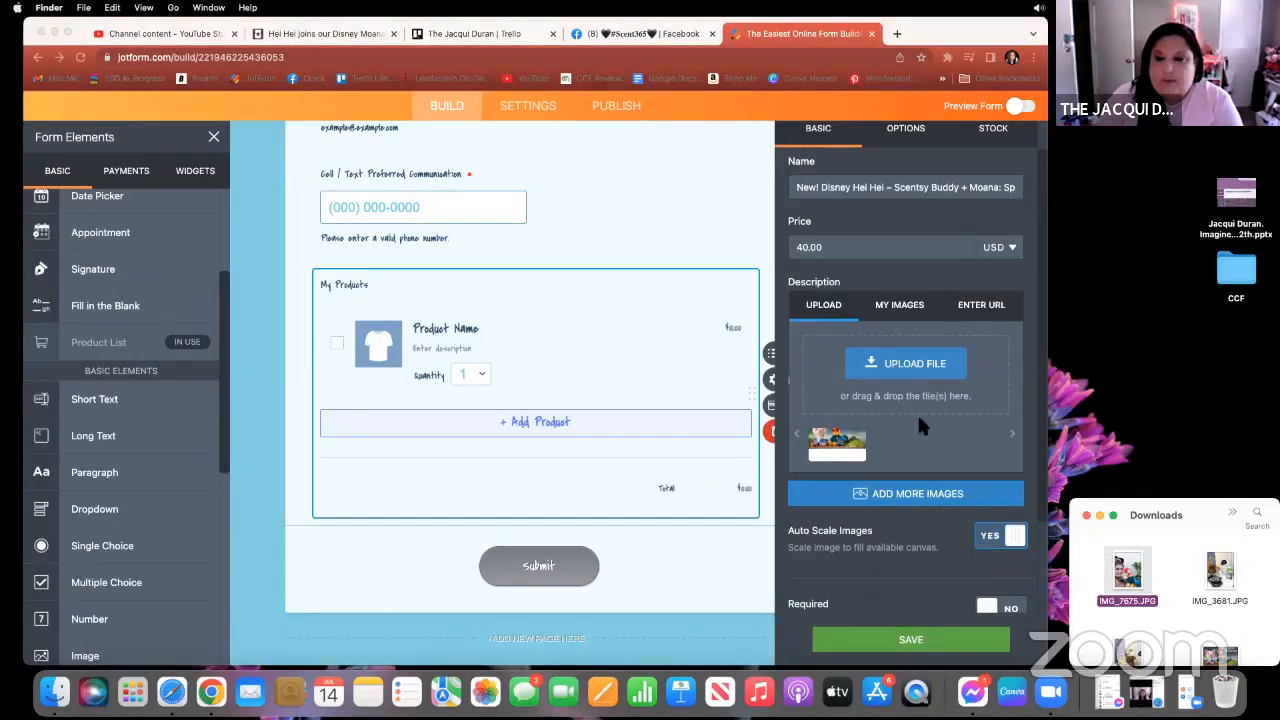
pyautogui.moveTo(1128, 575); pyautogui.dragTo(911, 368)
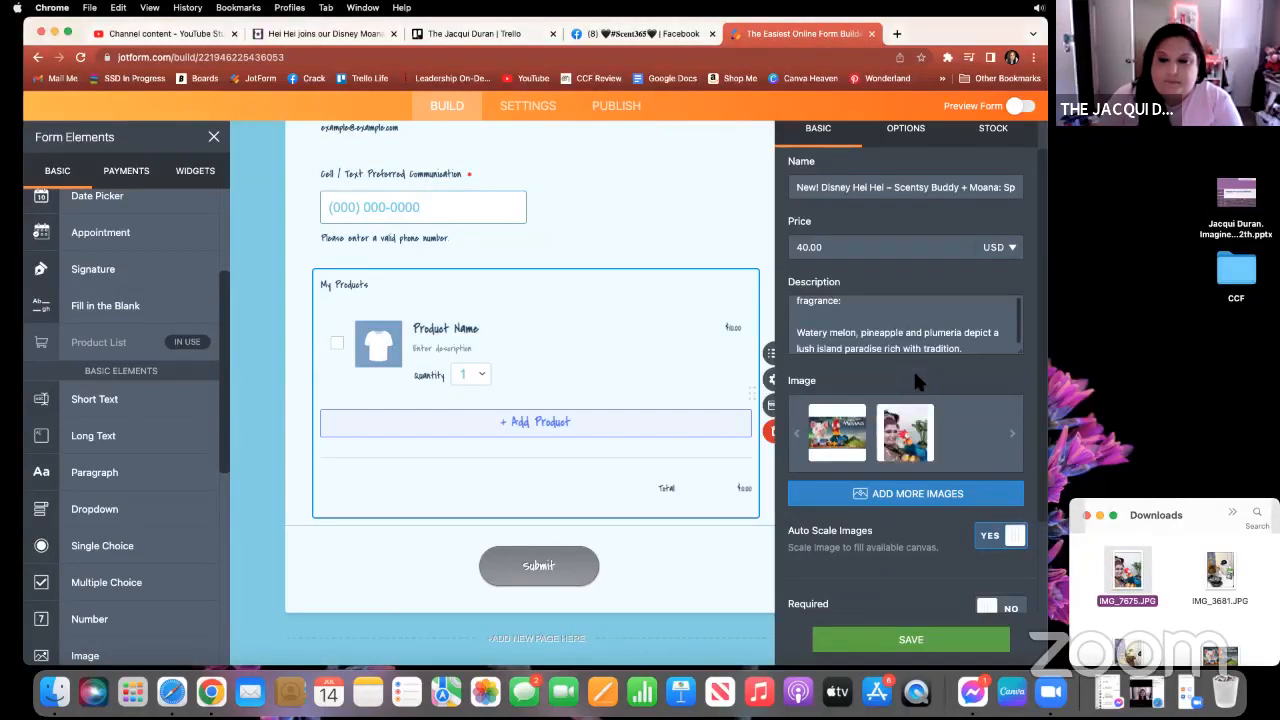
# Add IMG_4285.jpg from the Downloads folder to the Hei Hei product's images.
pyautogui.scroll(-1, 1169, 572)
pyautogui.scroll(-5, 1167, 567)
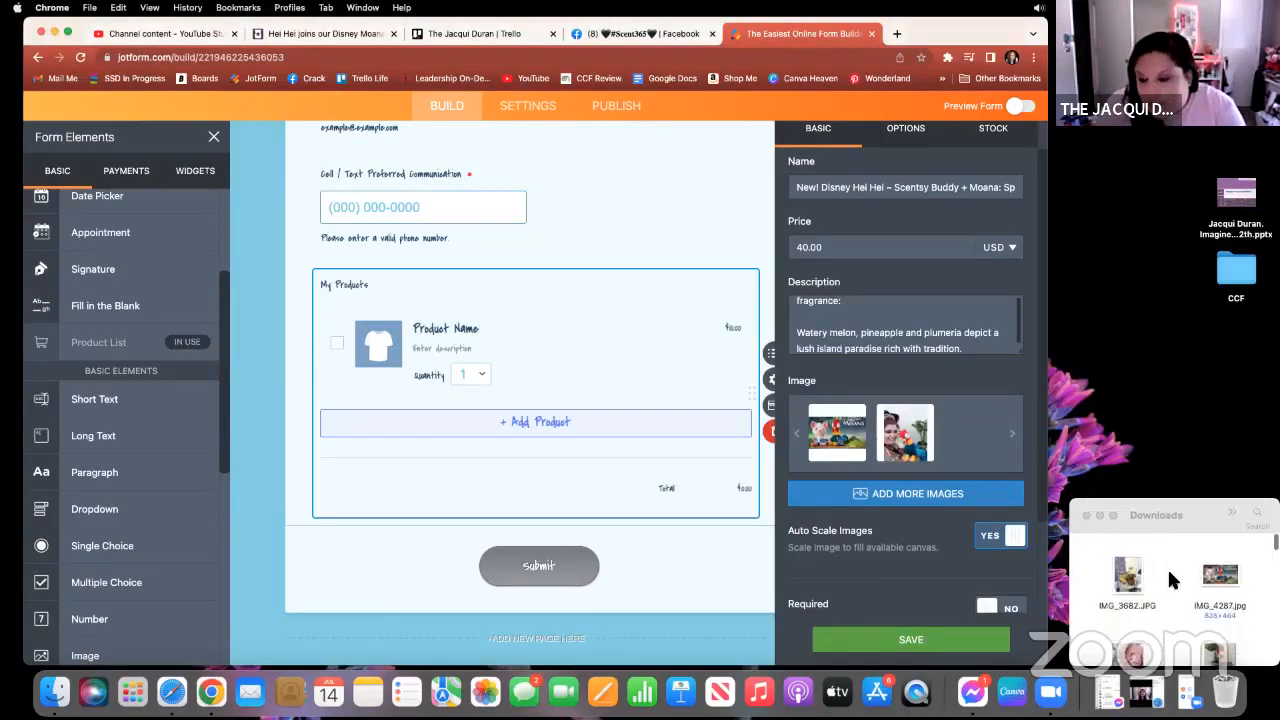
pyautogui.scroll(1, 1167, 567)
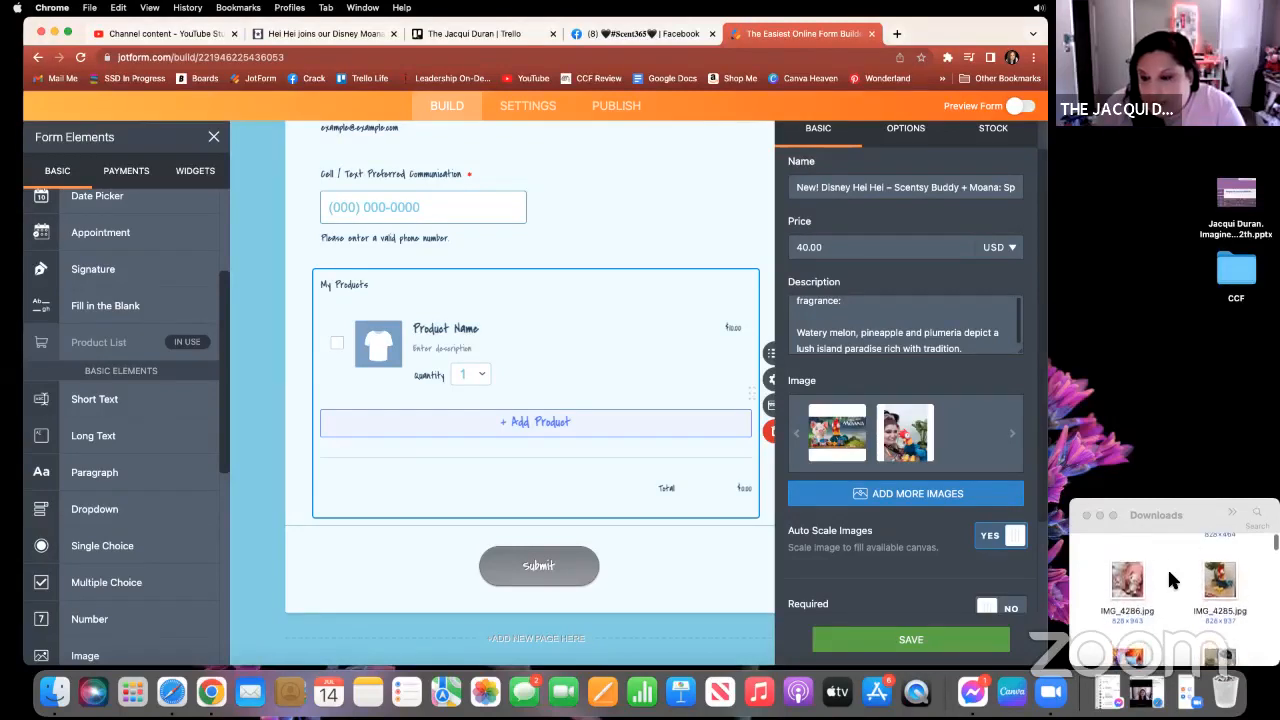
pyautogui.click(890, 495)
pyautogui.moveTo(1225, 585); pyautogui.dragTo(919, 366)
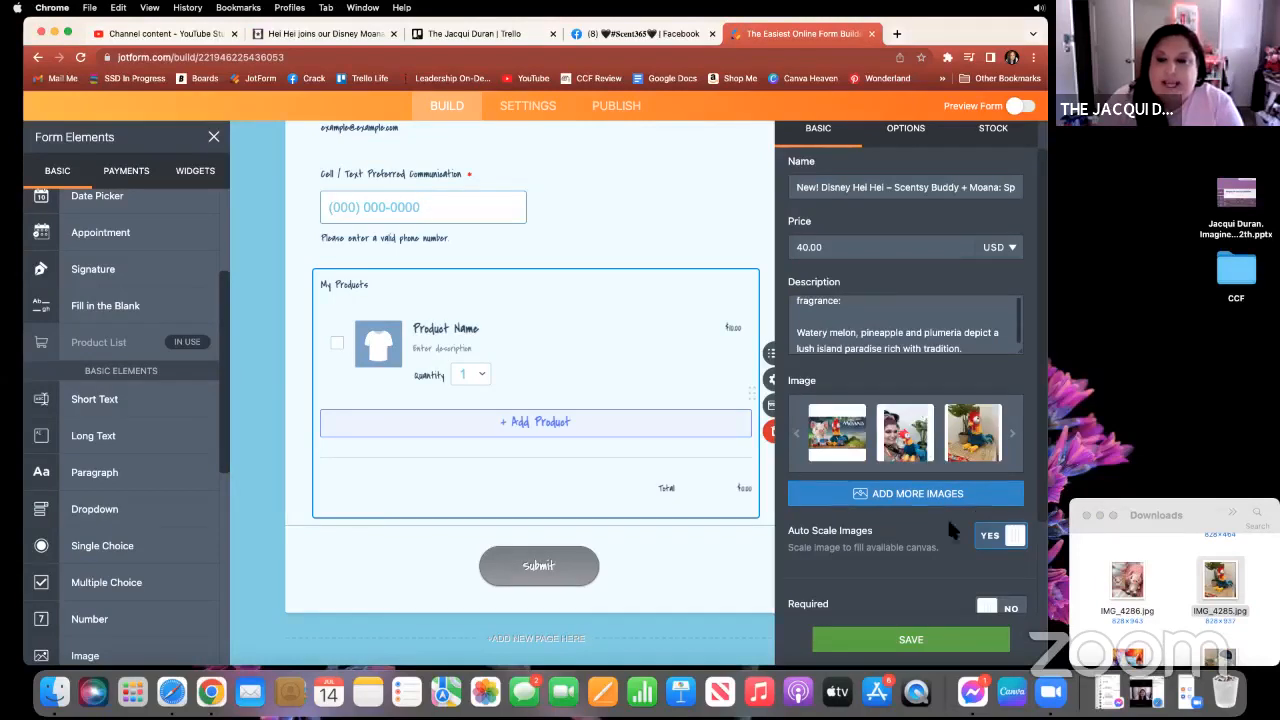
# Enable showing the subtotal on the form for the Hei Hei product.
pyautogui.scroll(-5, 870, 537)
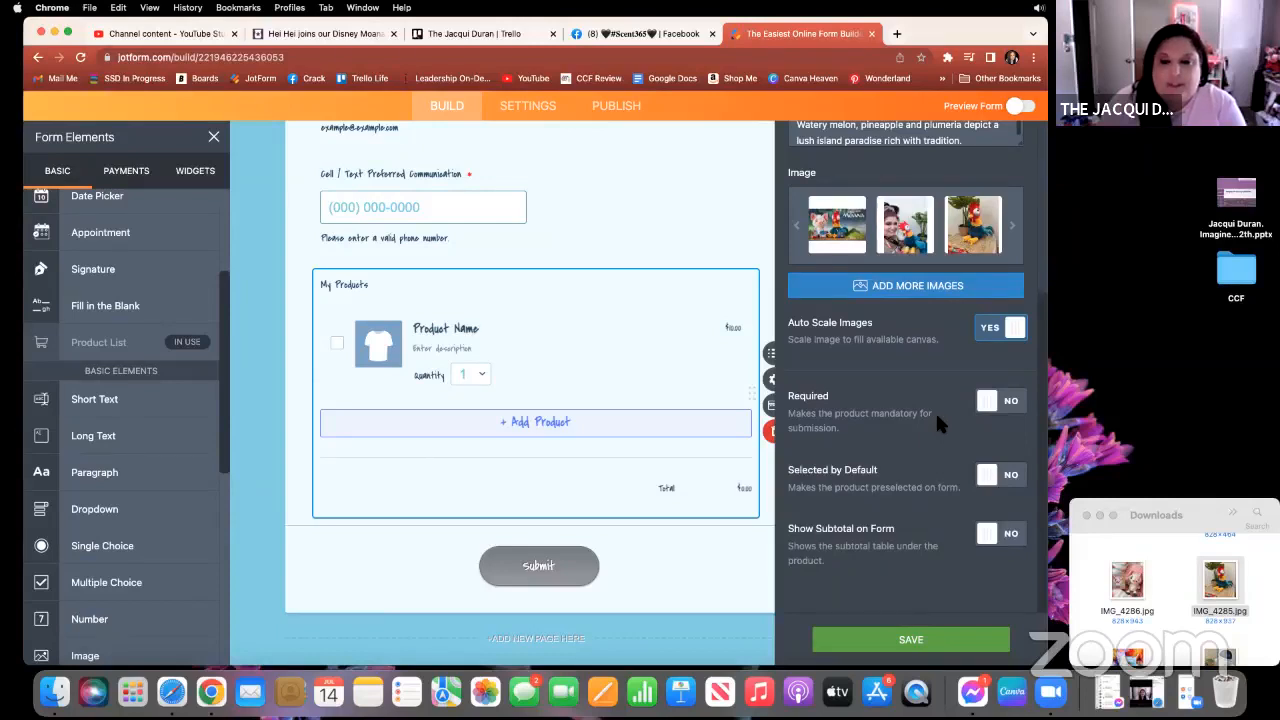
pyautogui.click(987, 537)
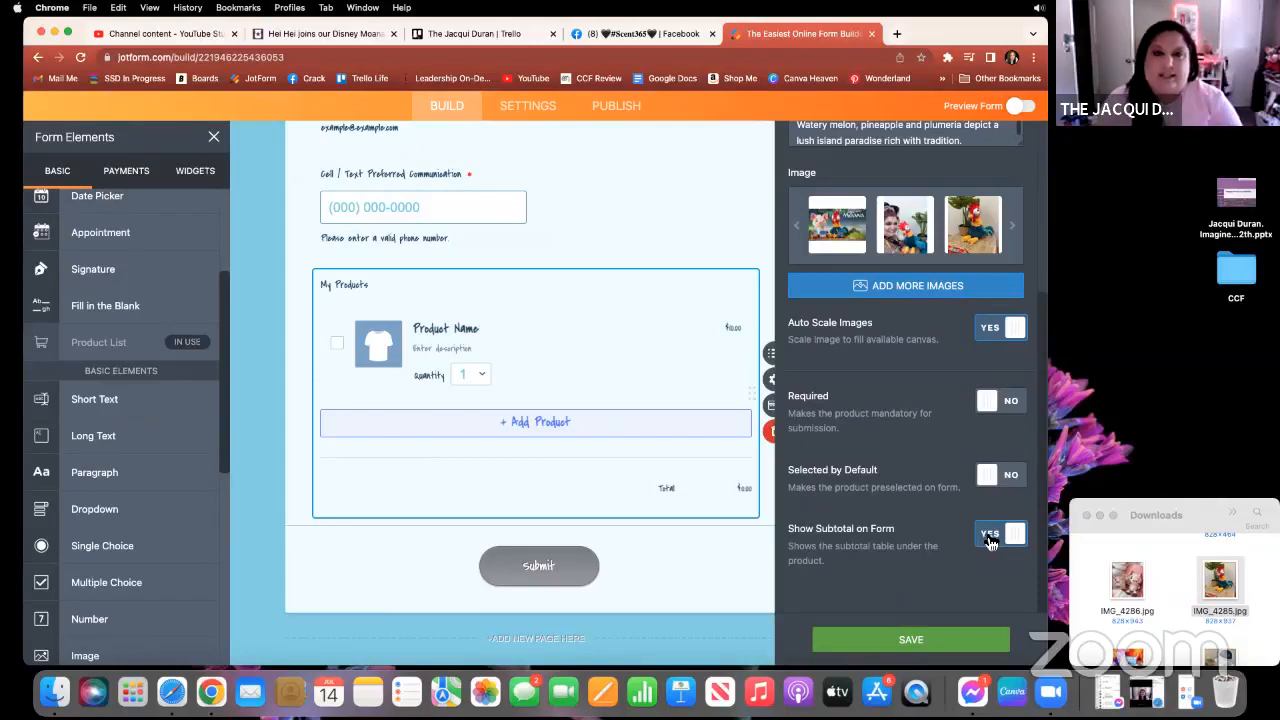
pyautogui.scroll(5, 943, 414)
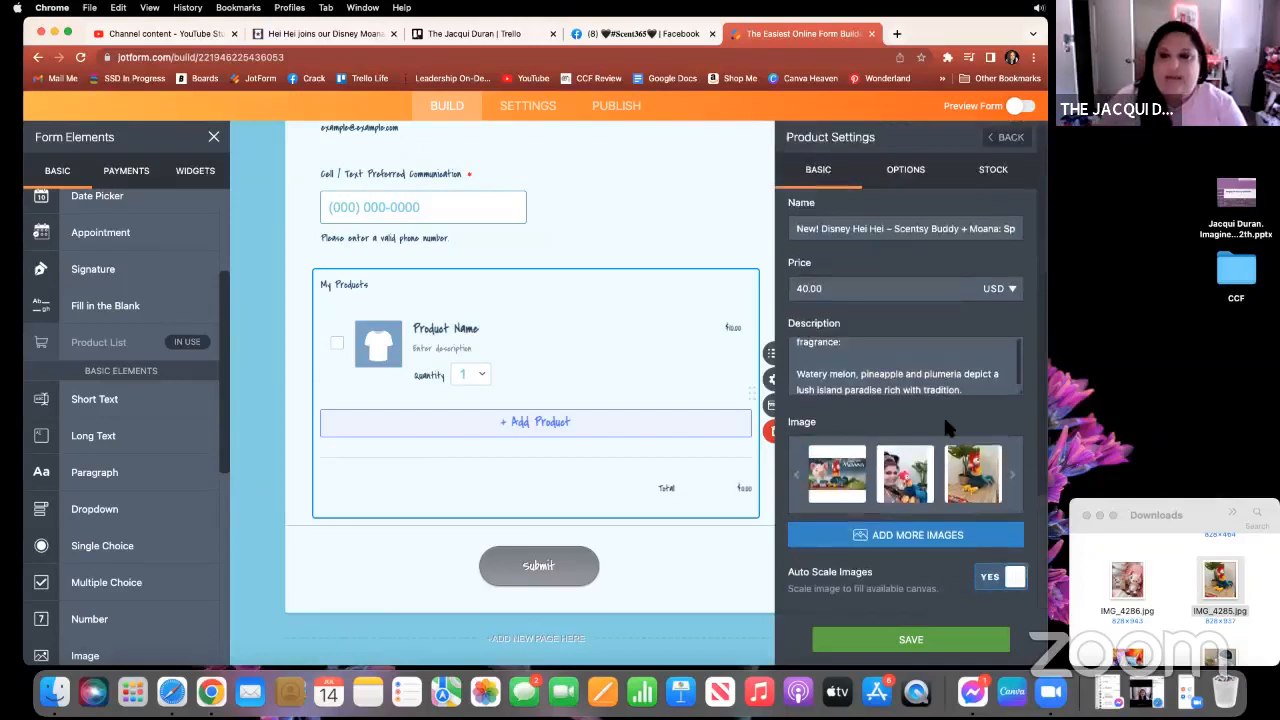
# Set the Hei Hei product's quantity range from 0 to 10, save it, and check the quantity dropdown on the form.
pyautogui.click(906, 172)
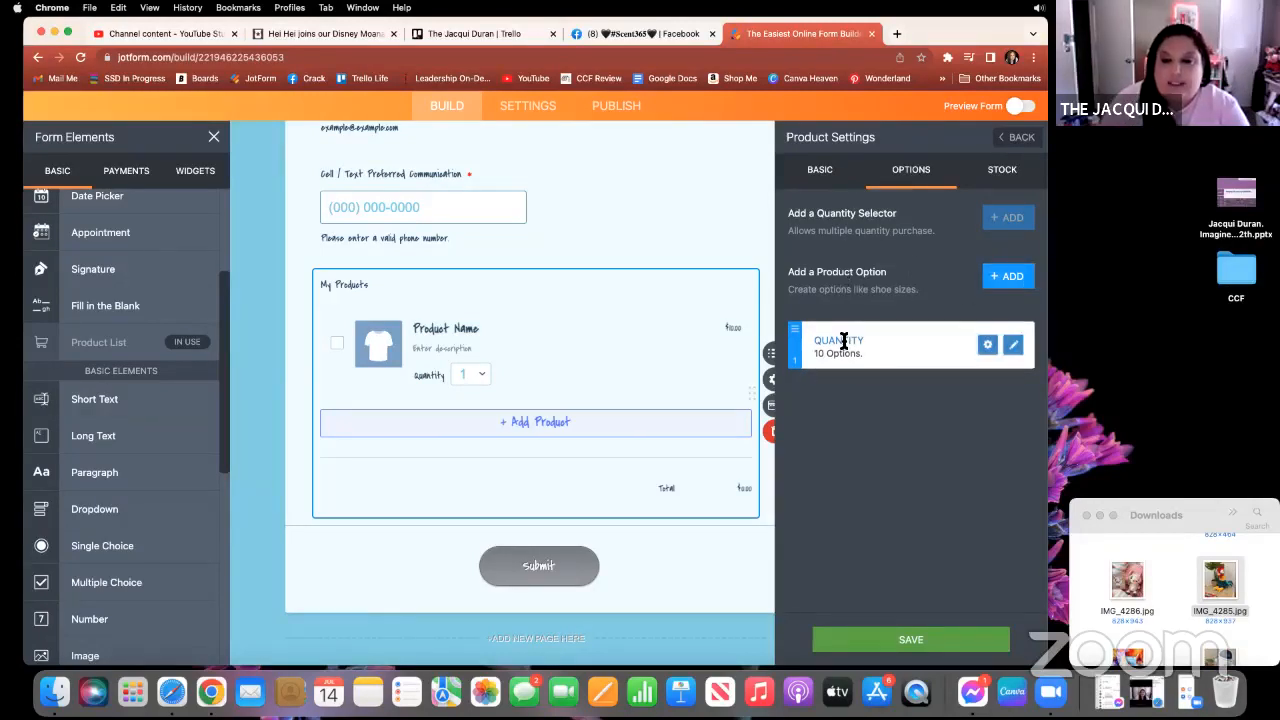
pyautogui.click(1013, 344)
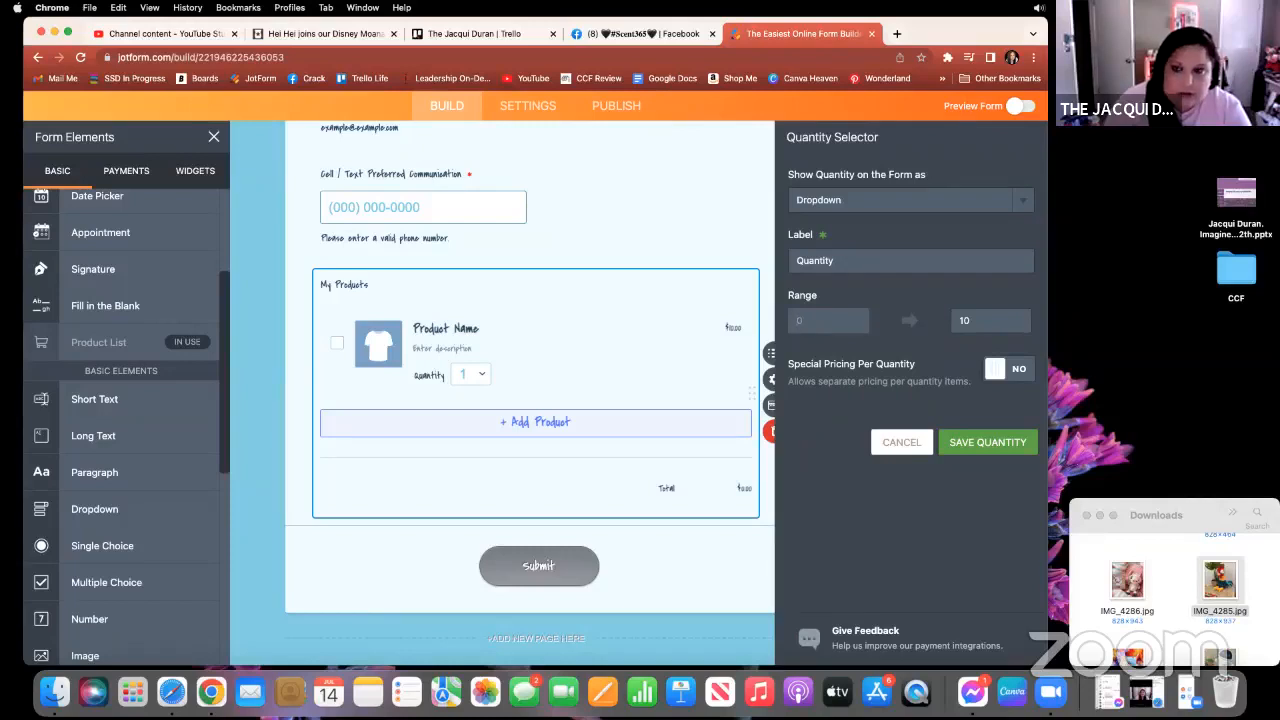
pyautogui.click(988, 445)
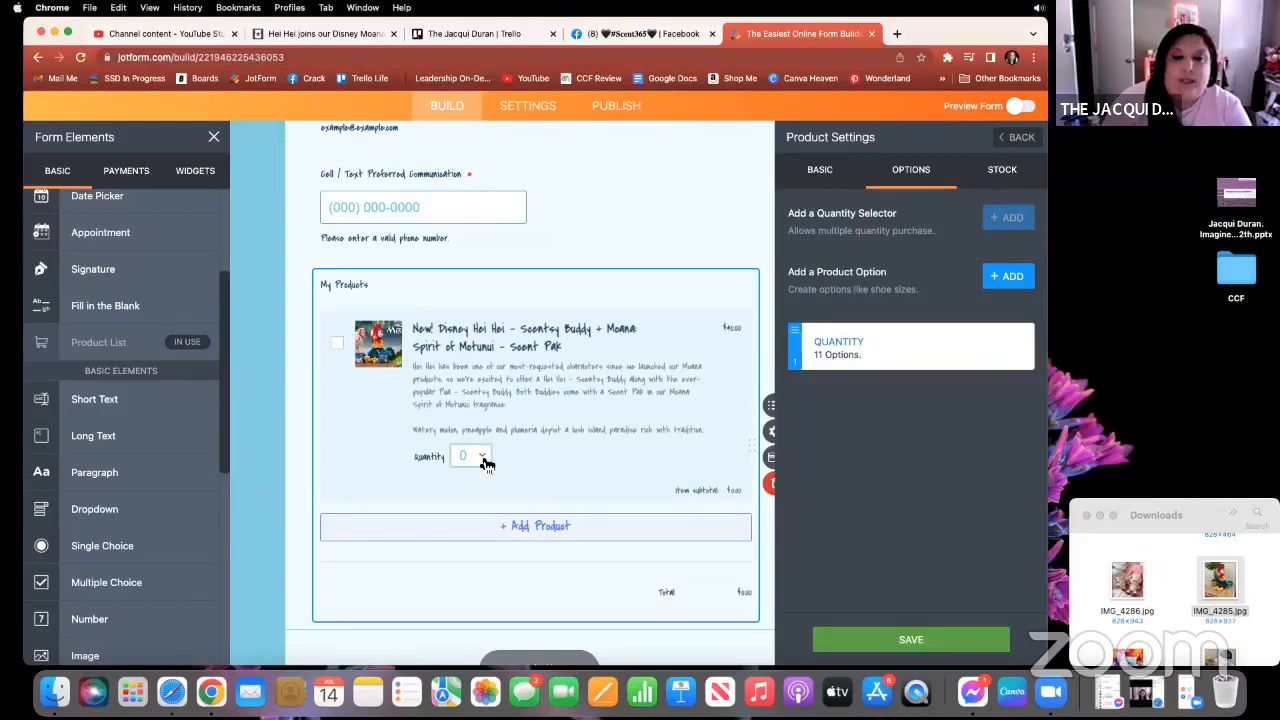
pyautogui.rightClick(487, 463)
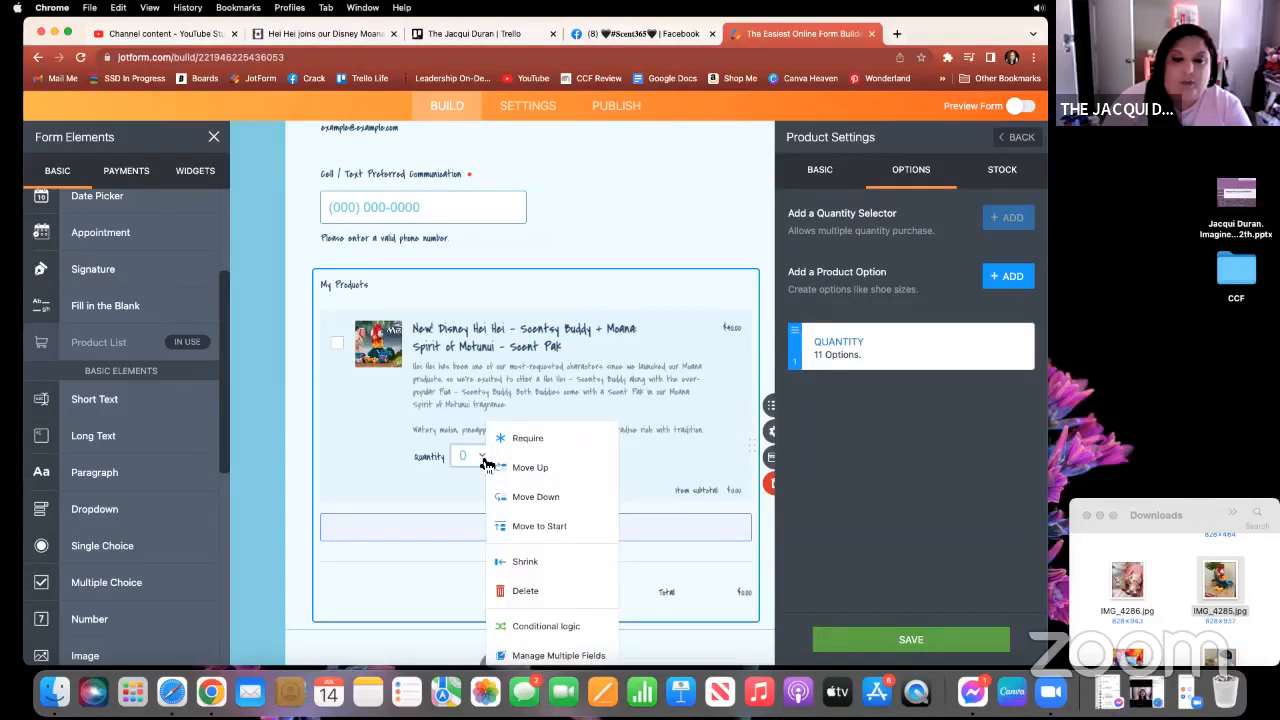
pyautogui.click(487, 463)
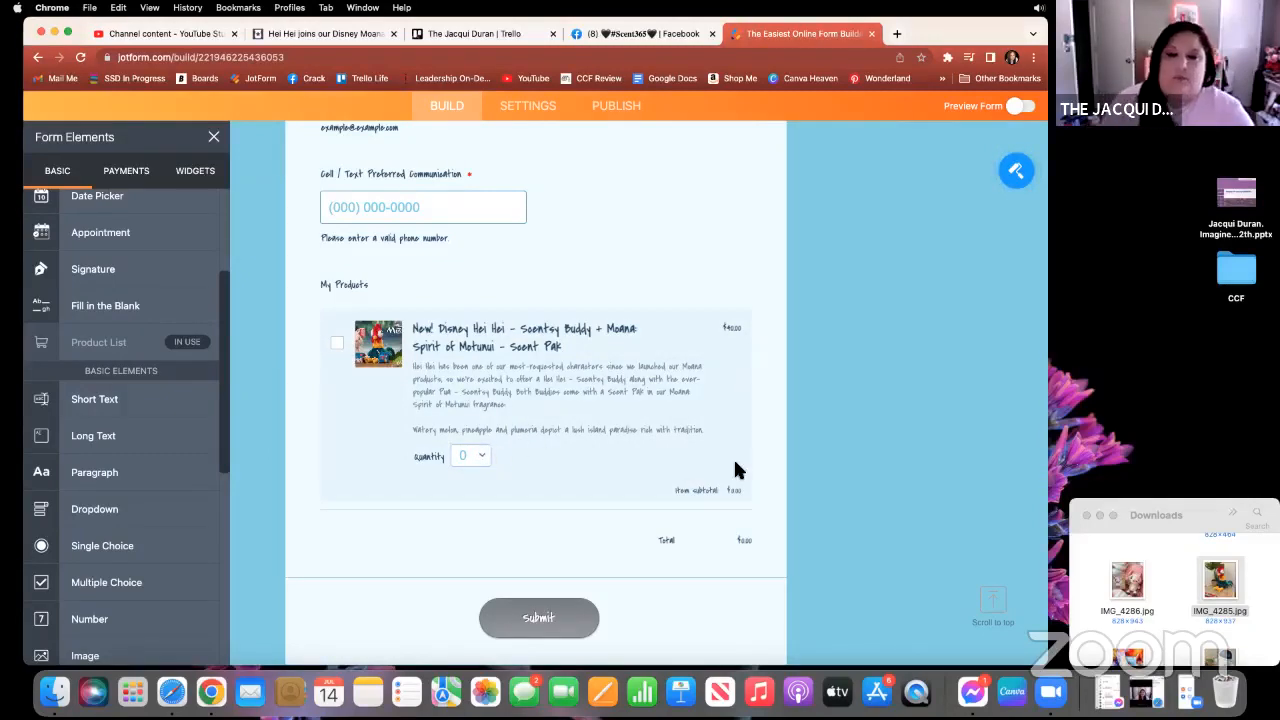
# Review the basic, options and stock settings of the Hei Hei product in the form's product list.
pyautogui.click(727, 383)
pyautogui.click(775, 406)
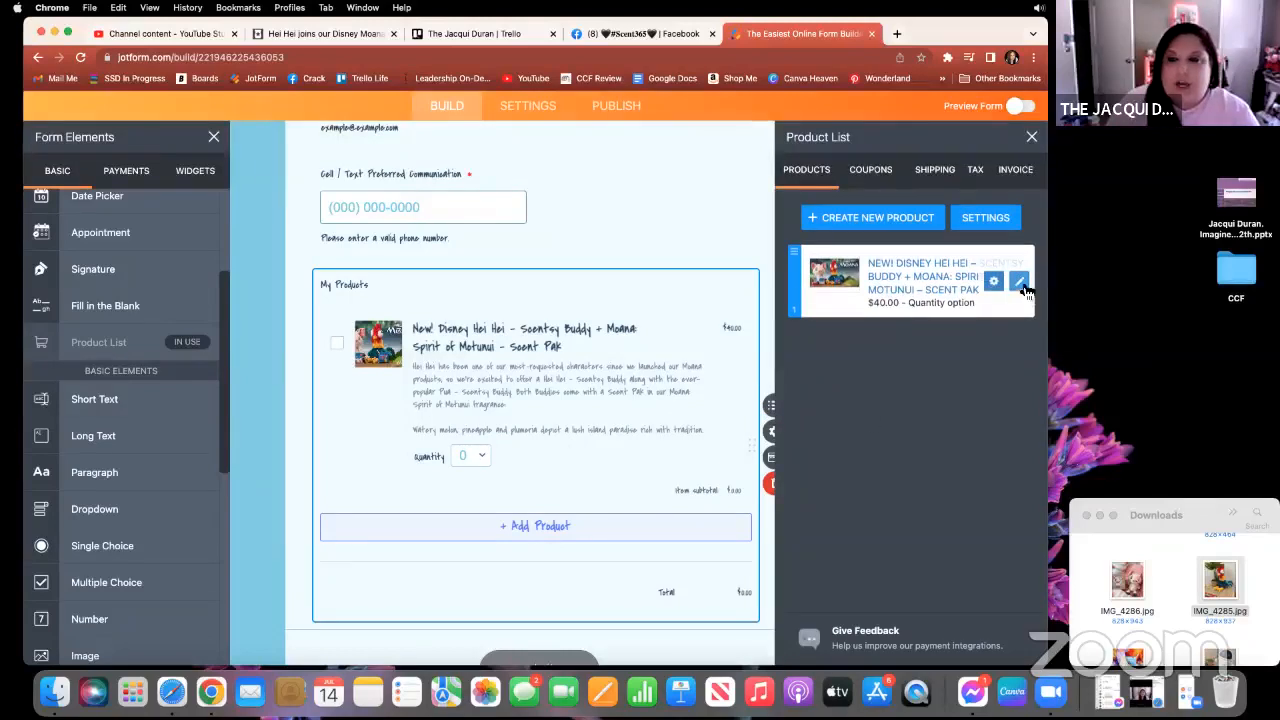
pyautogui.click(1019, 281)
pyautogui.scroll(-5, 960, 534)
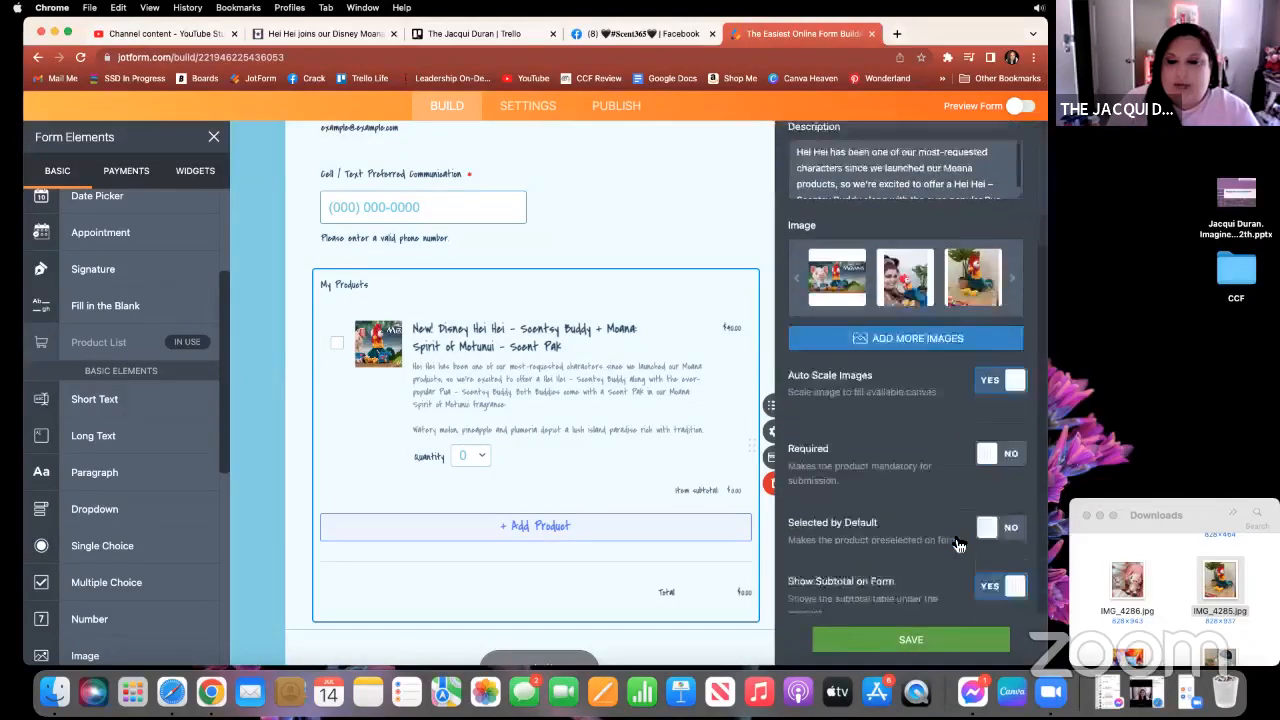
pyautogui.scroll(5, 955, 540)
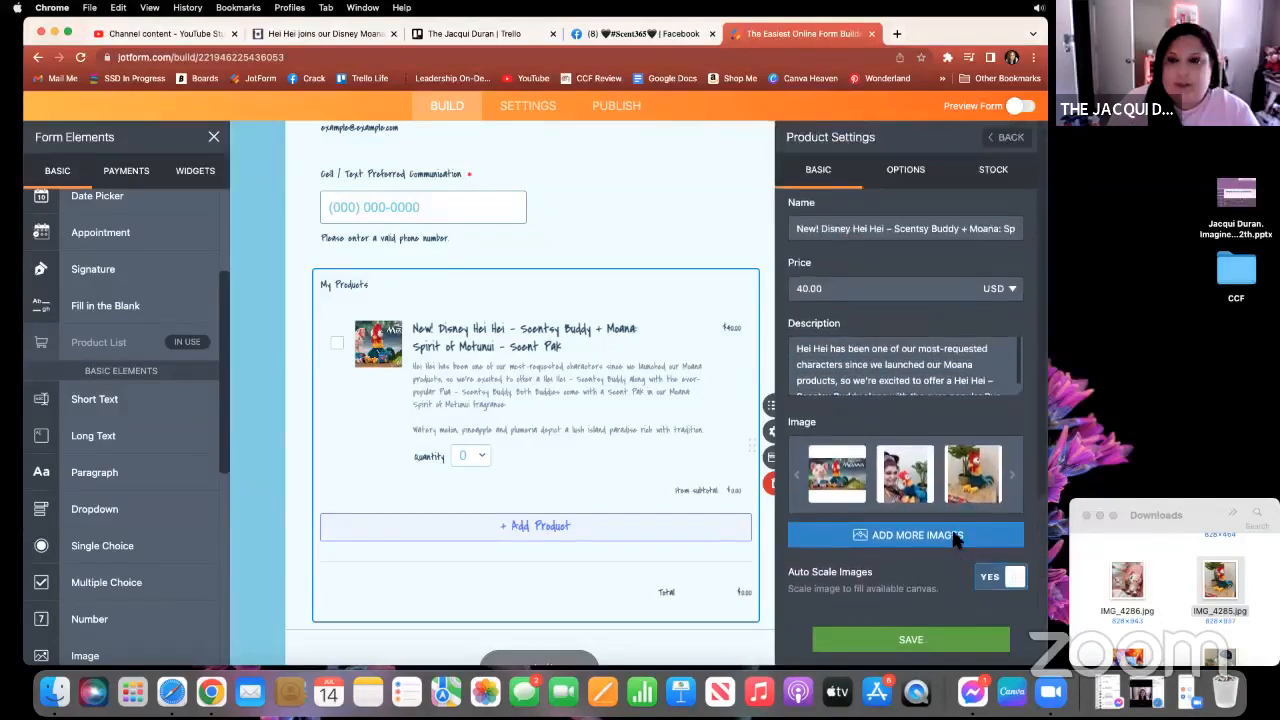
pyautogui.click(897, 176)
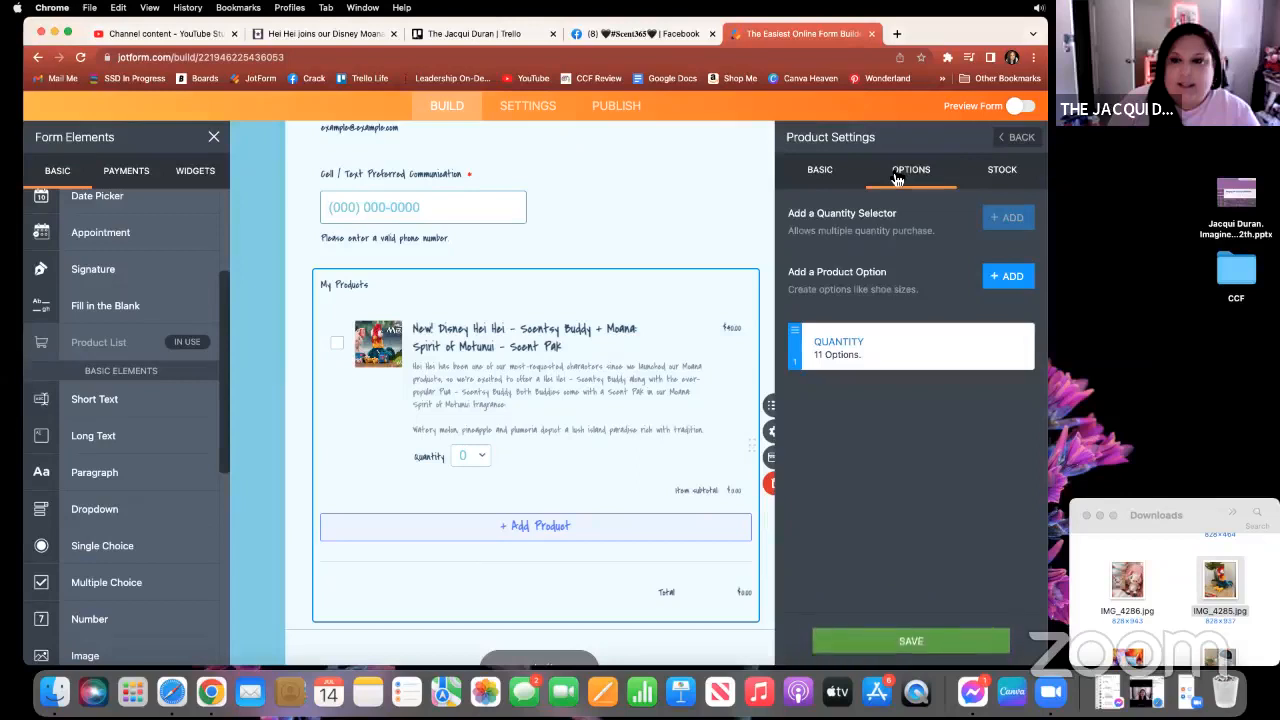
pyautogui.click(998, 172)
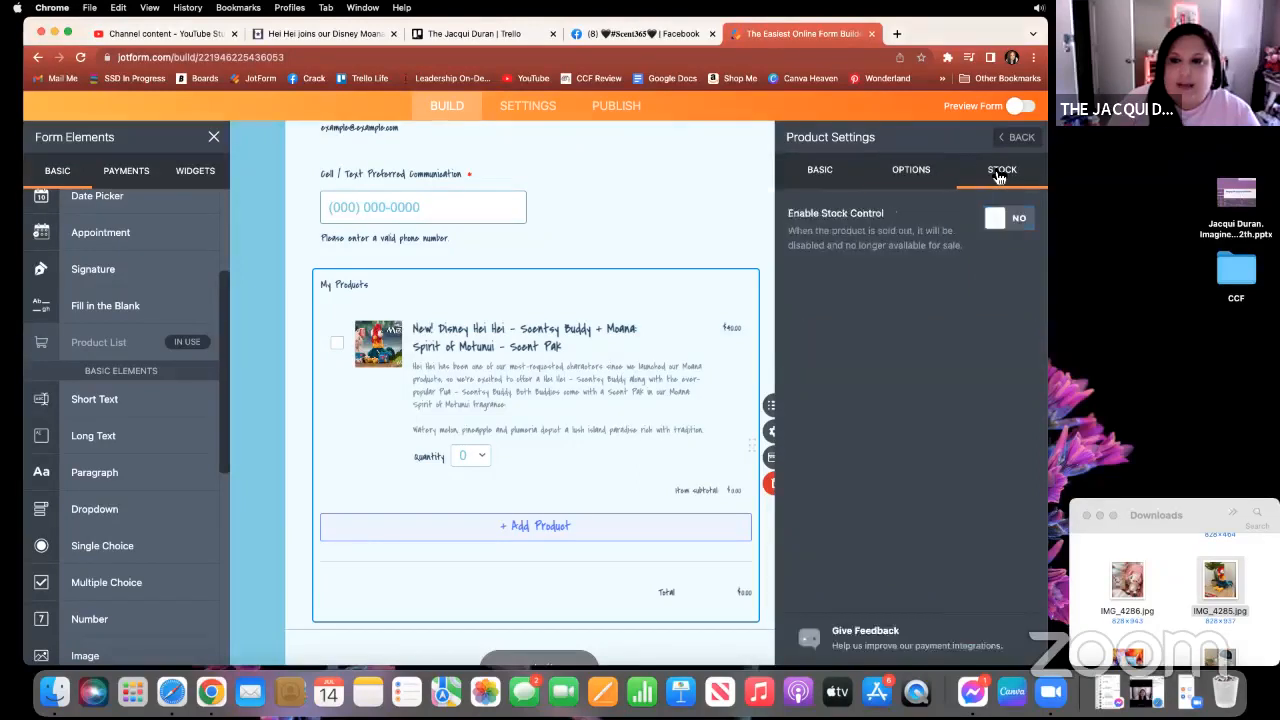
pyautogui.click(829, 175)
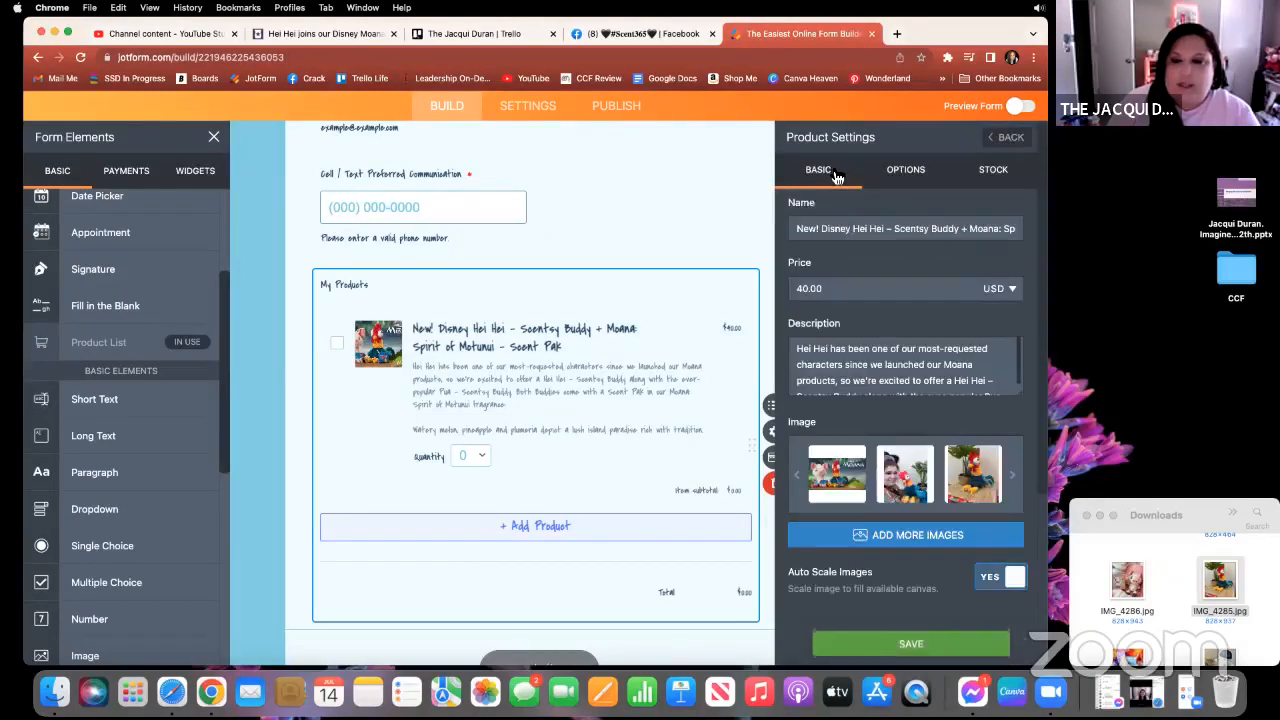
# Save the Hei Hei product, look over its basic settings again, and return to the product list.
pyautogui.click(926, 642)
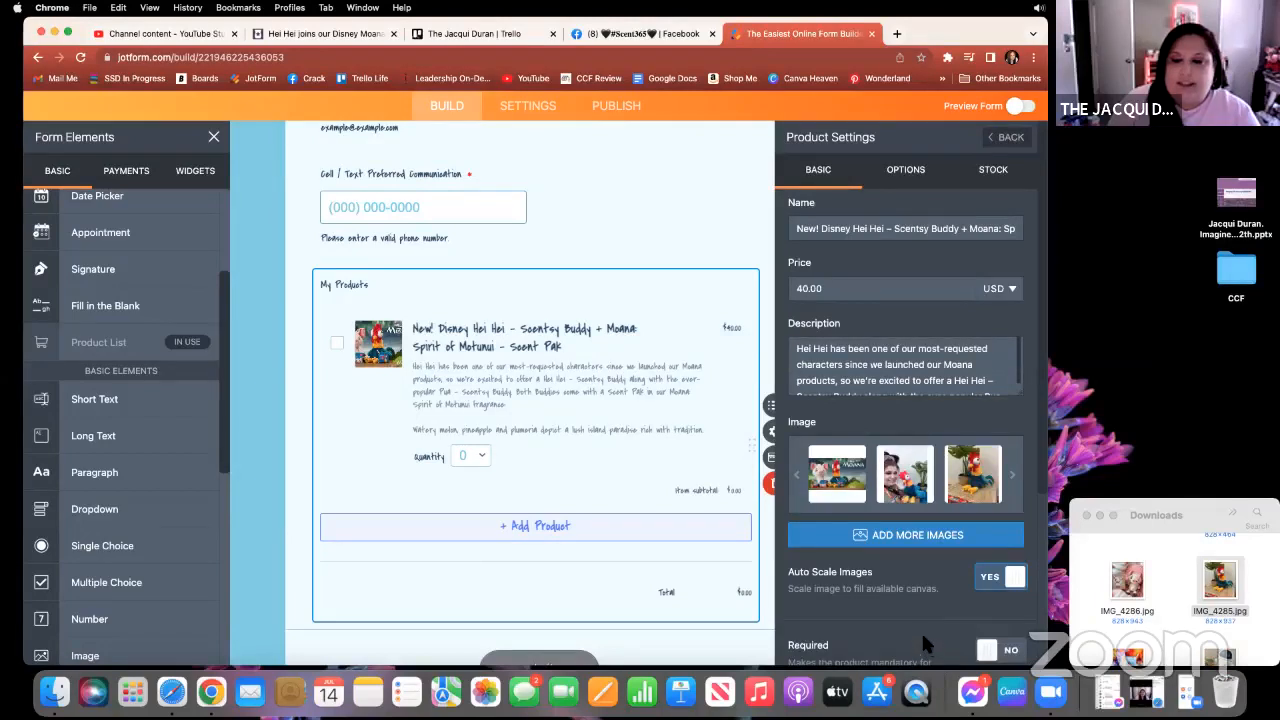
pyautogui.scroll(-3, 877, 301)
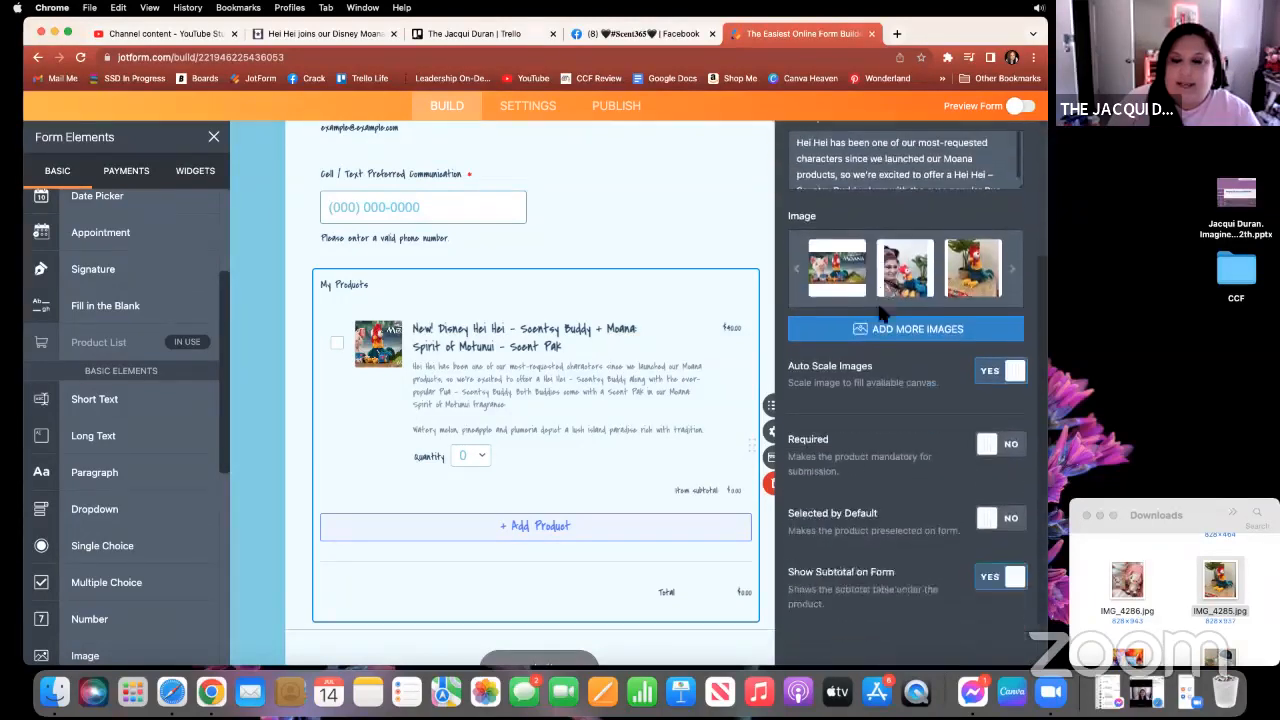
pyautogui.scroll(5, 877, 300)
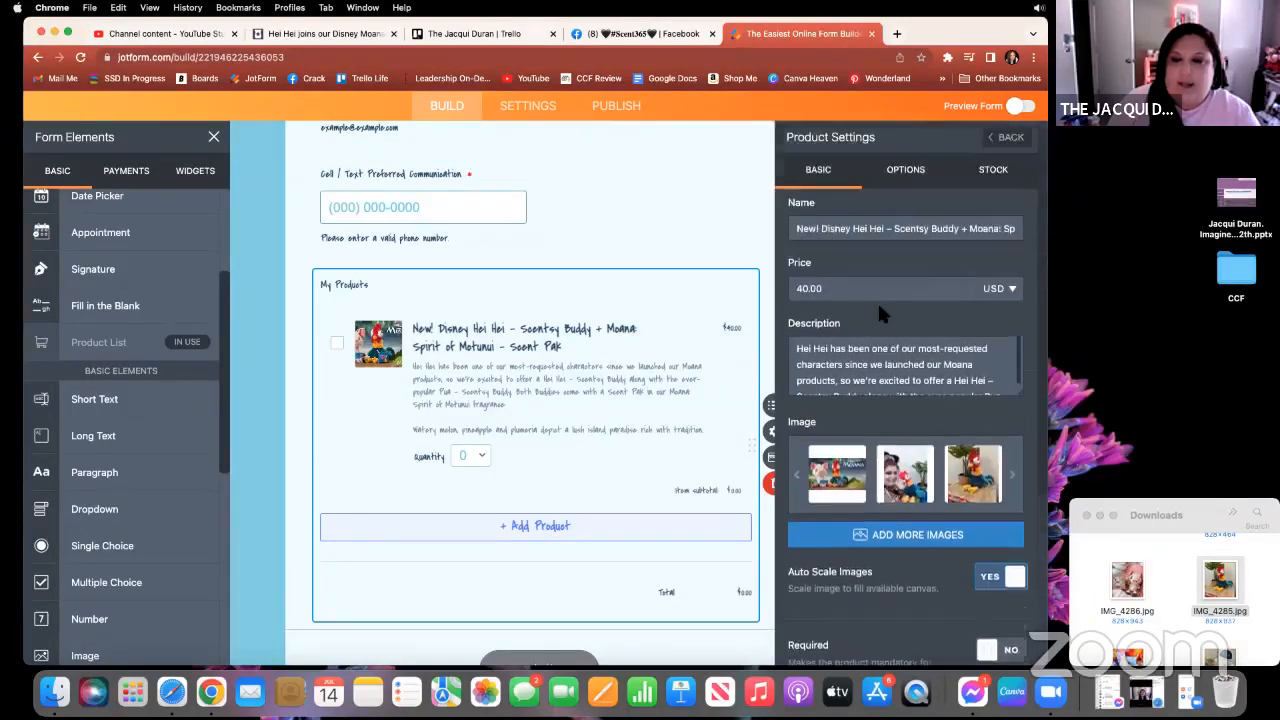
pyautogui.click(1001, 138)
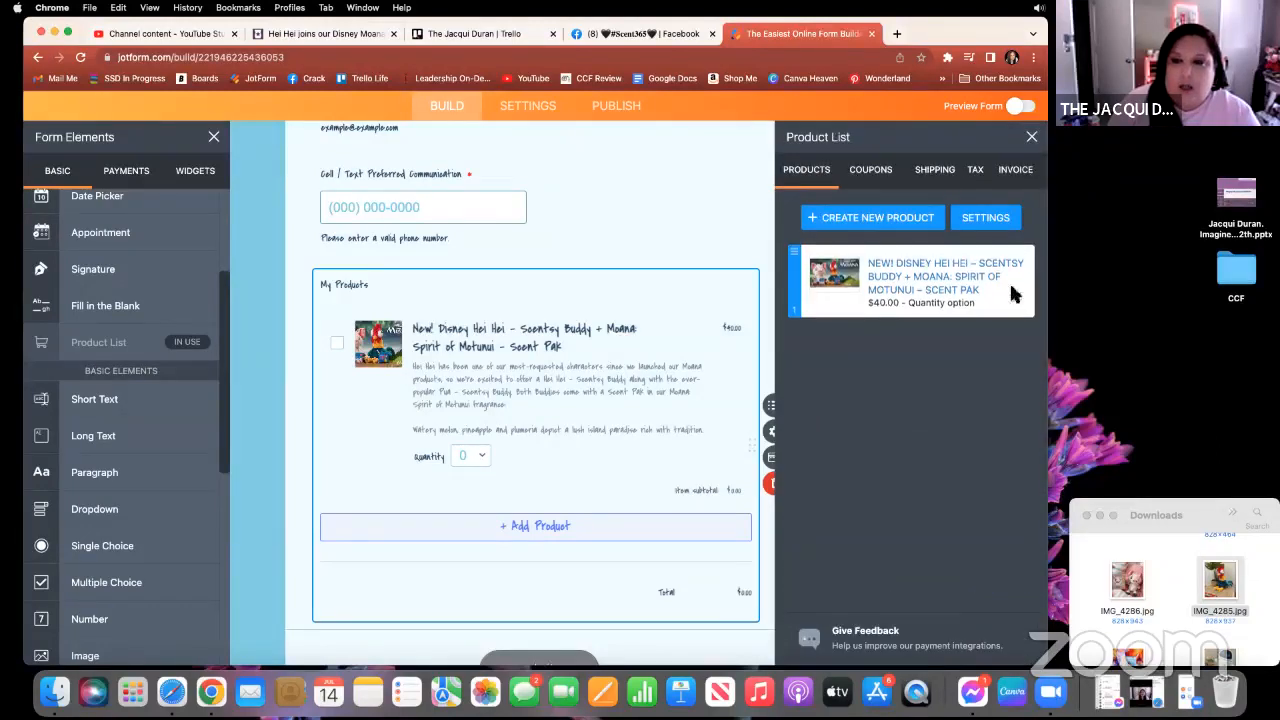
pyautogui.moveTo(1008, 288)
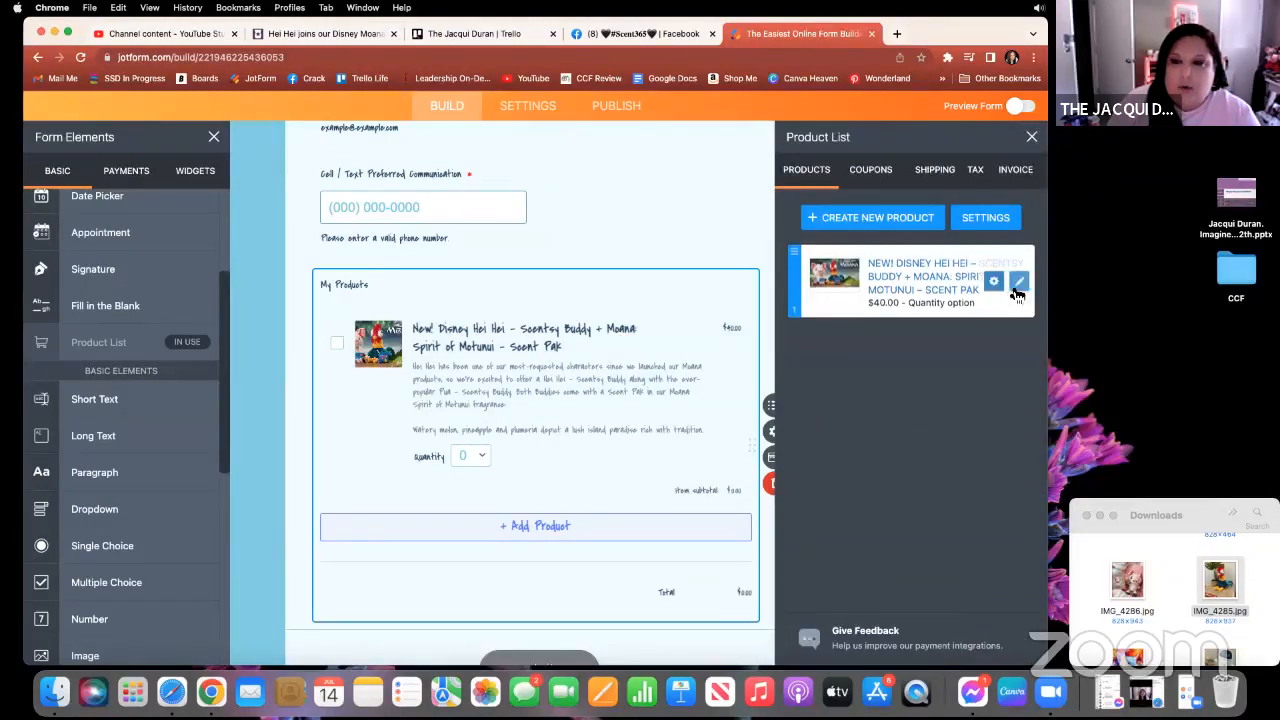
# Create a new product, then copy the Disney Pua Scentsy Buddy name without its price from the Disney Moana Collection article.
pyautogui.click(845, 218)
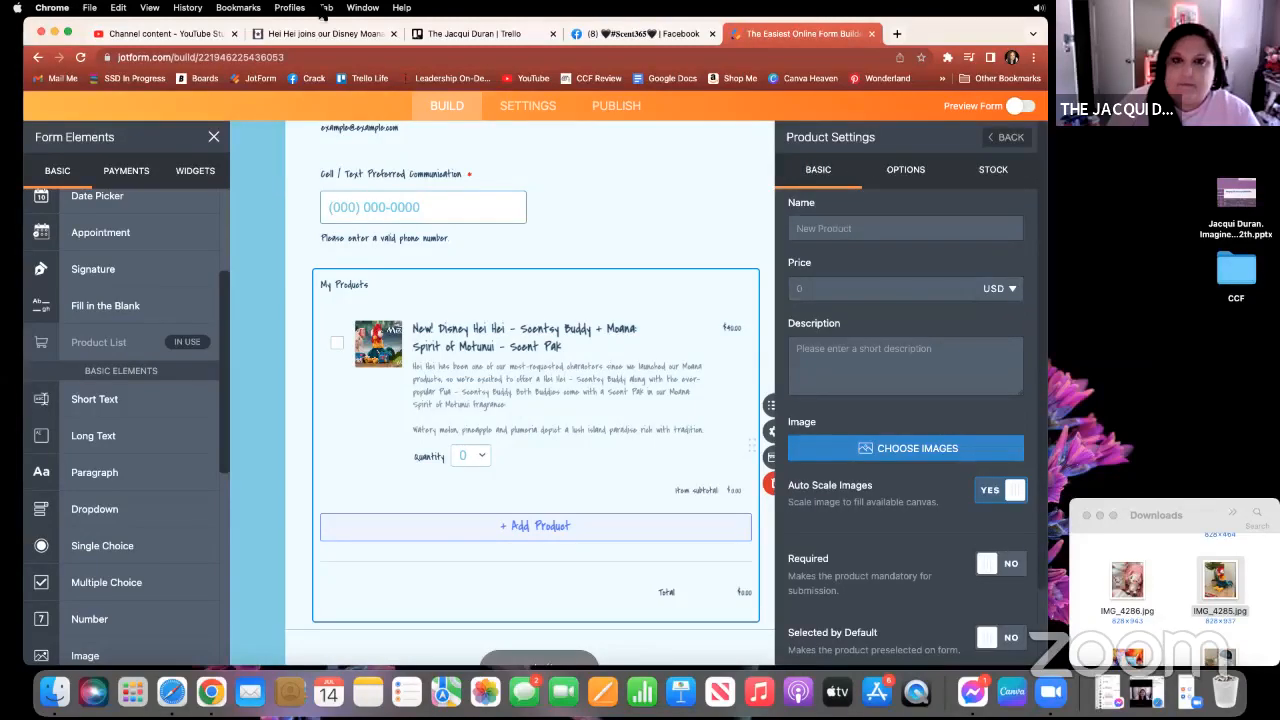
pyautogui.click(270, 34)
pyautogui.click(343, 312)
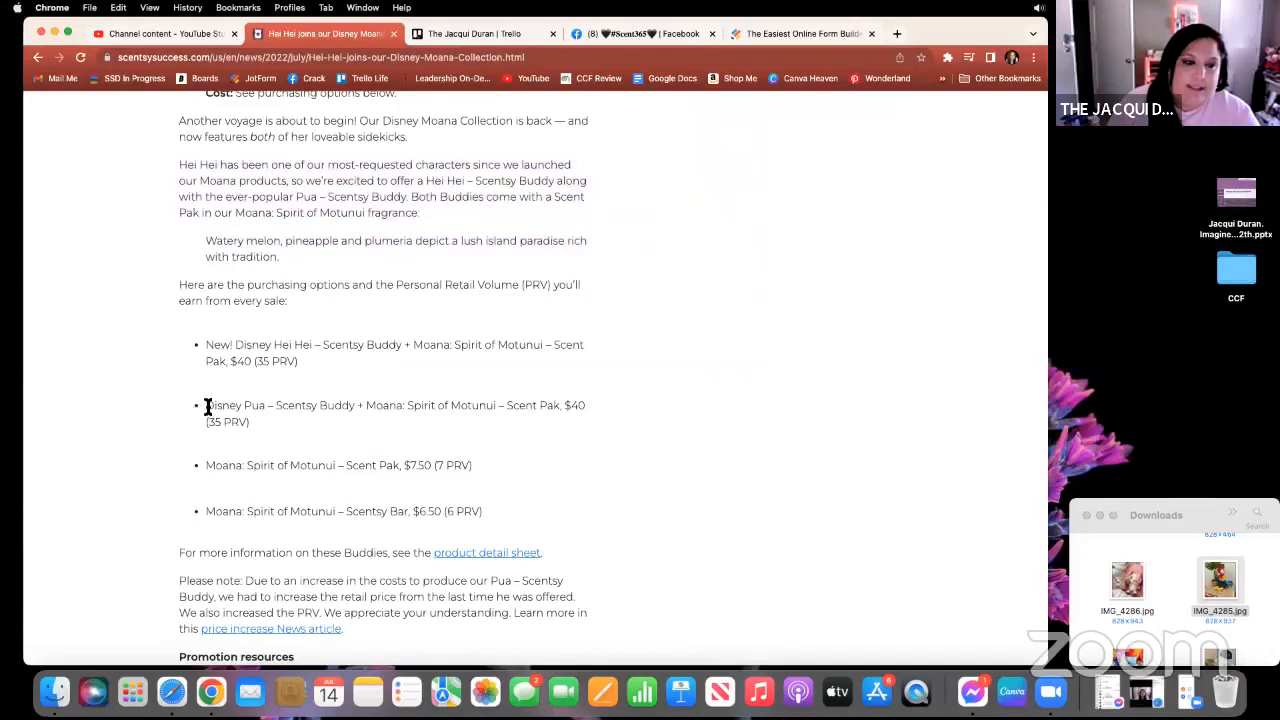
pyautogui.moveTo(208, 406); pyautogui.dragTo(560, 405)
pyautogui.rightClick(491, 400)
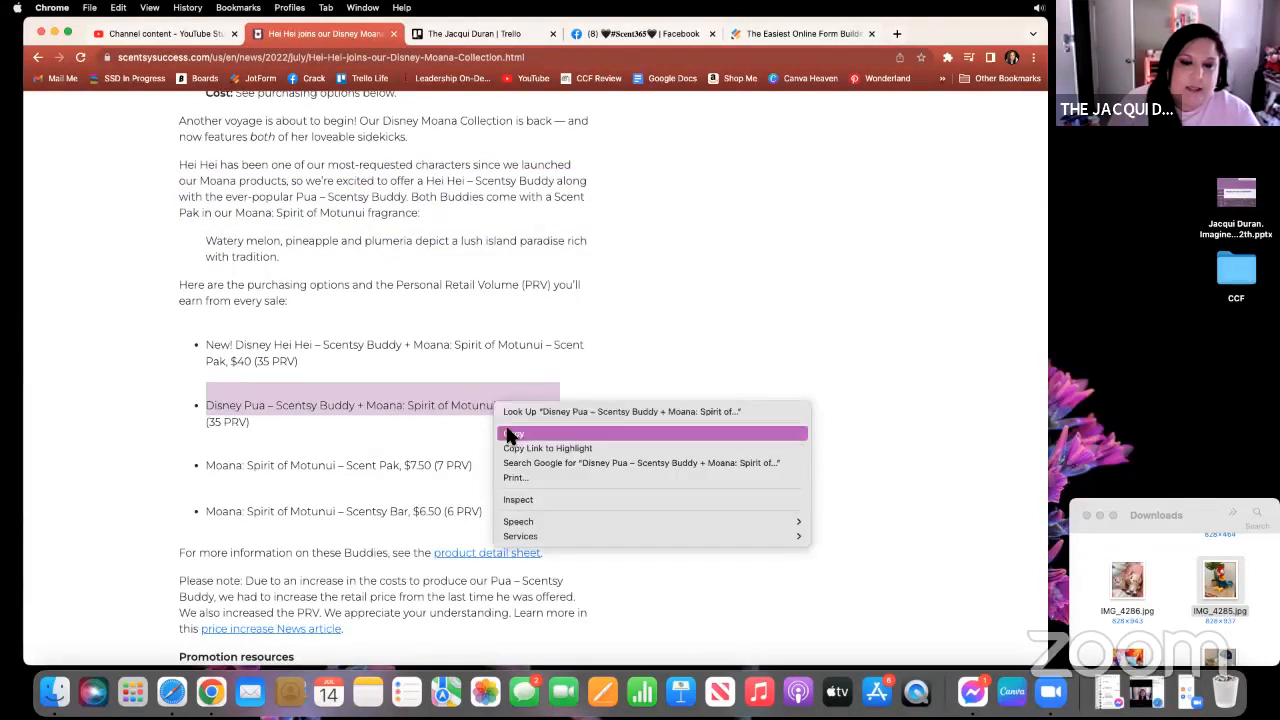
pyautogui.click(510, 433)
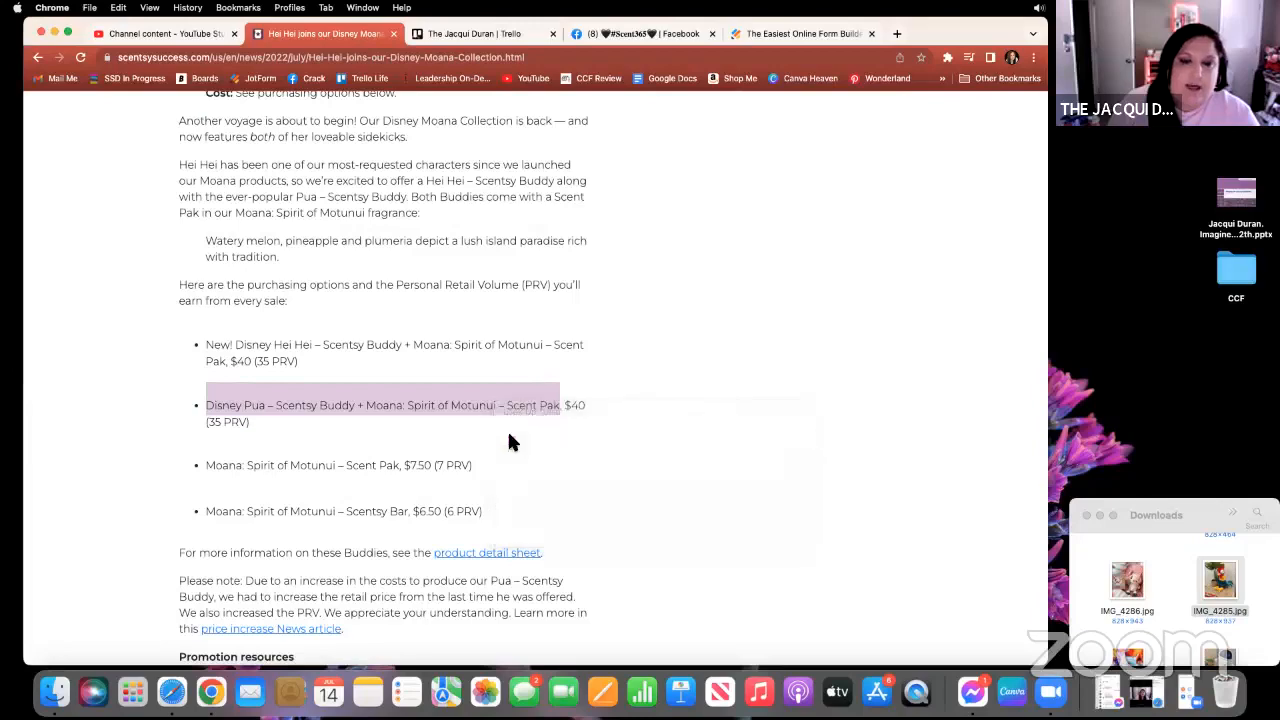
# Name the new product "Disney Pua – Scentsy Buddy + Moana: Spirit of Motunui – Scent Pak" and set its price to 40.00 USD.
pyautogui.click(805, 31)
pyautogui.click(813, 228)
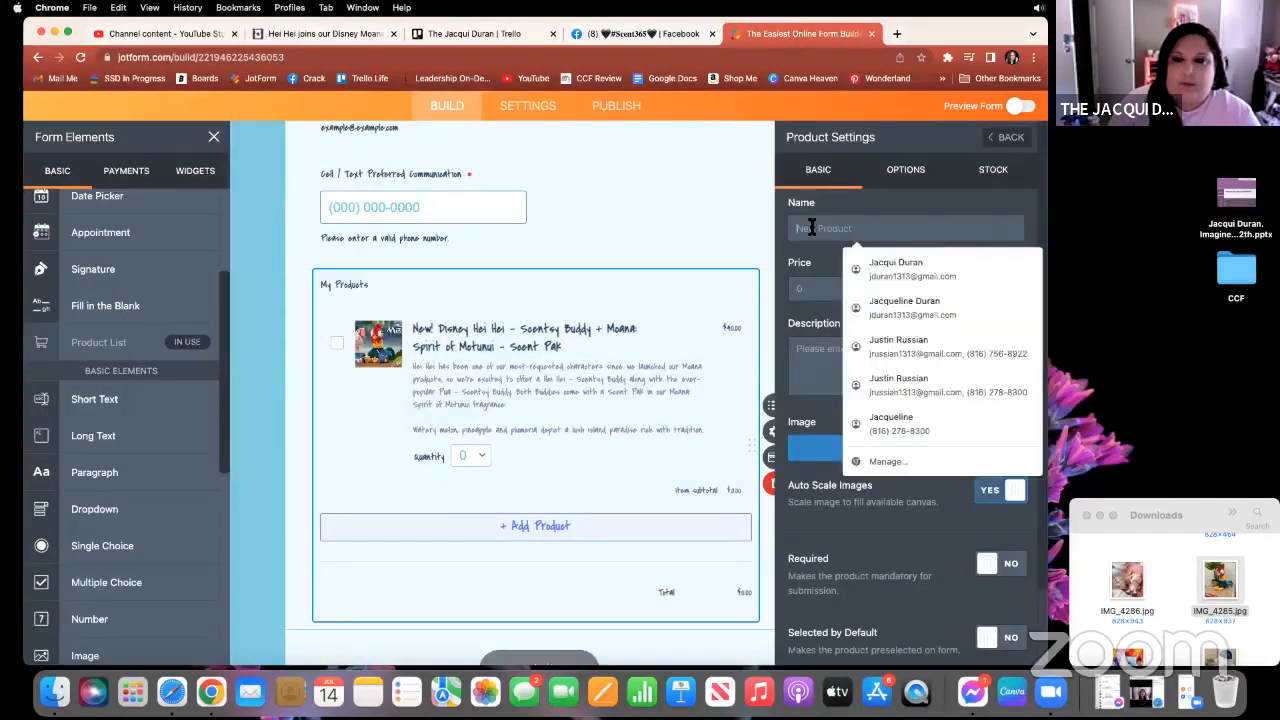
pyautogui.rightClick(813, 230)
pyautogui.click(834, 321)
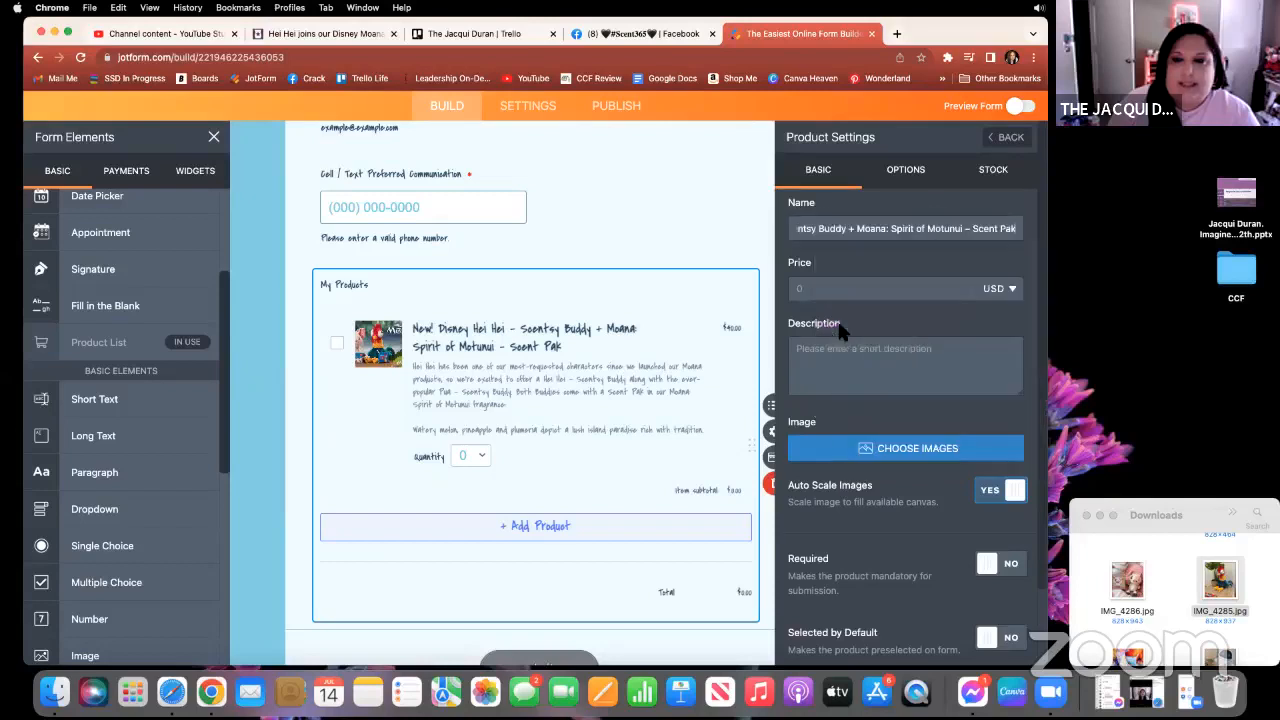
pyautogui.click(818, 290)
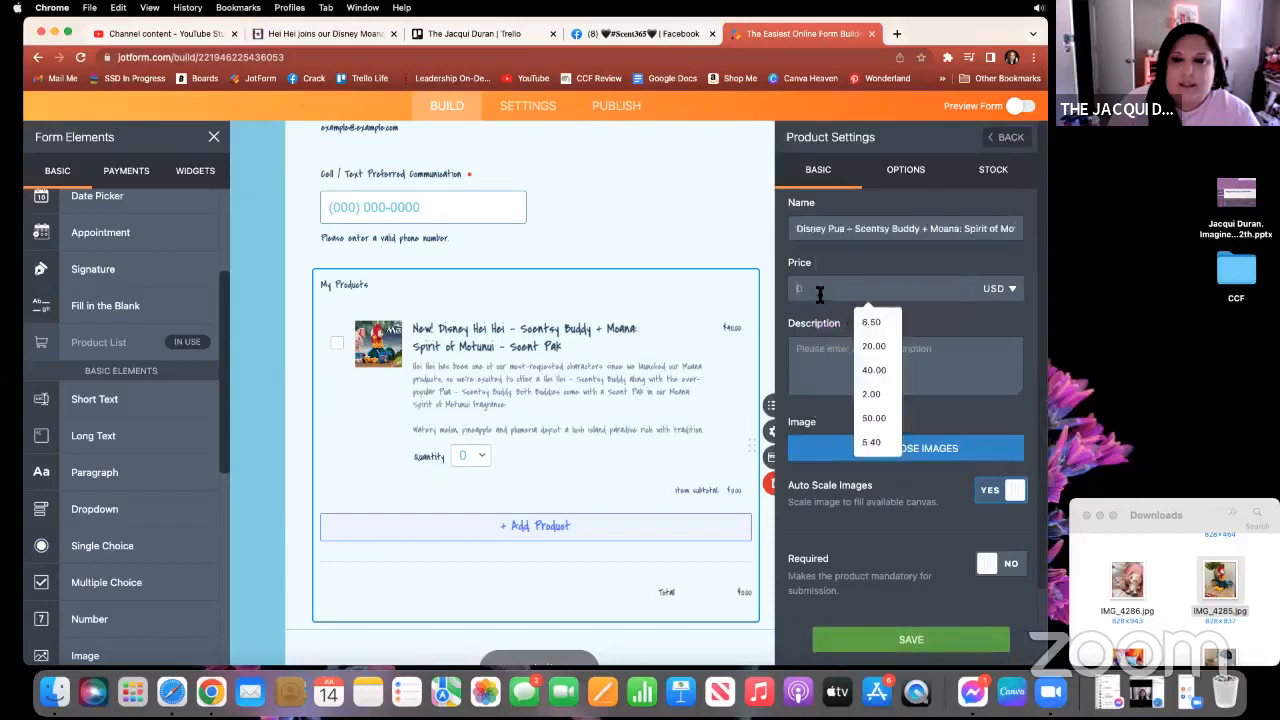
pyautogui.click(874, 370)
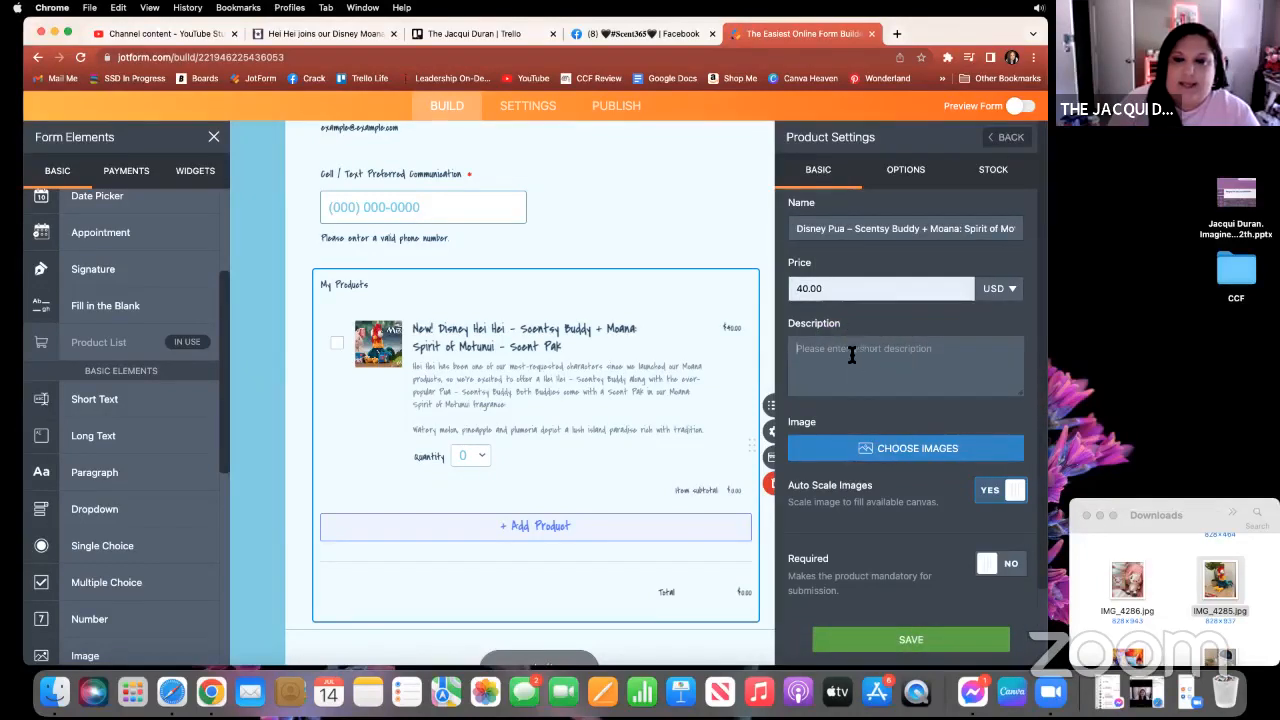
# Look through the Moana article for Pua details and copy the text from "Pua – Scentsy Buddy" through "rich with tradition.".
pyautogui.click(270, 36)
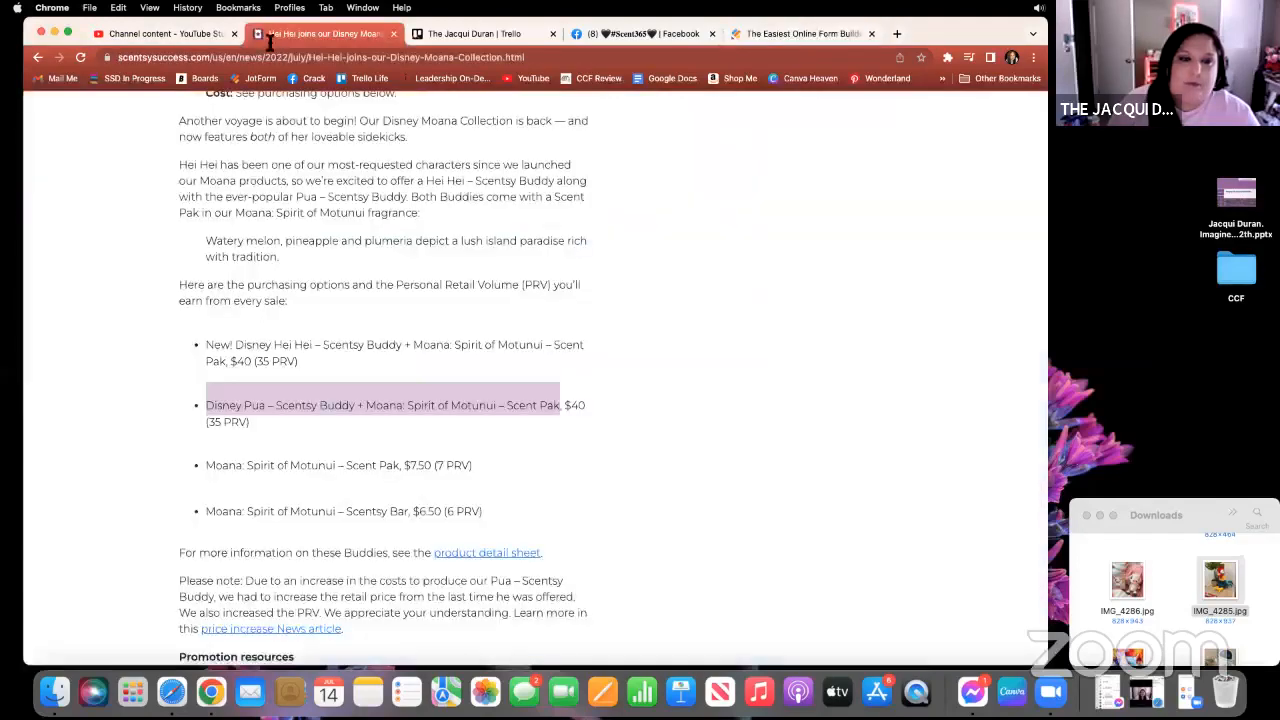
pyautogui.click(338, 325)
pyautogui.scroll(2, 340, 327)
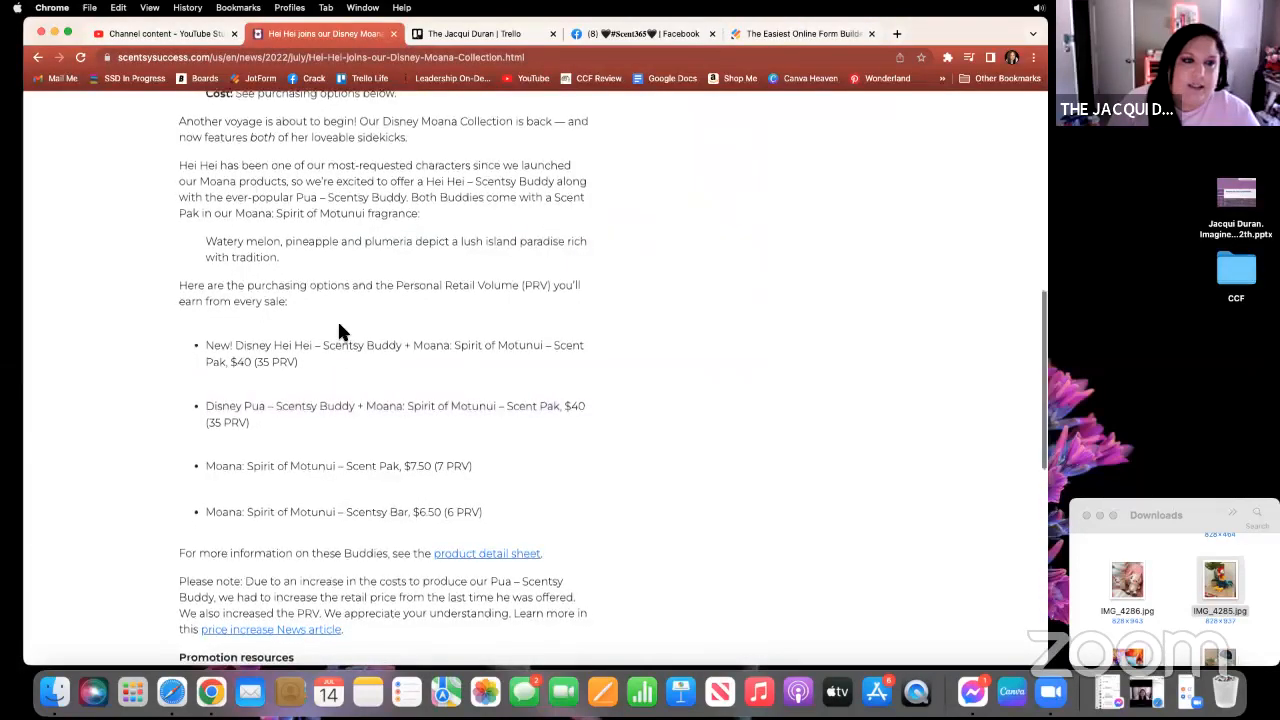
pyautogui.scroll(5, 340, 327)
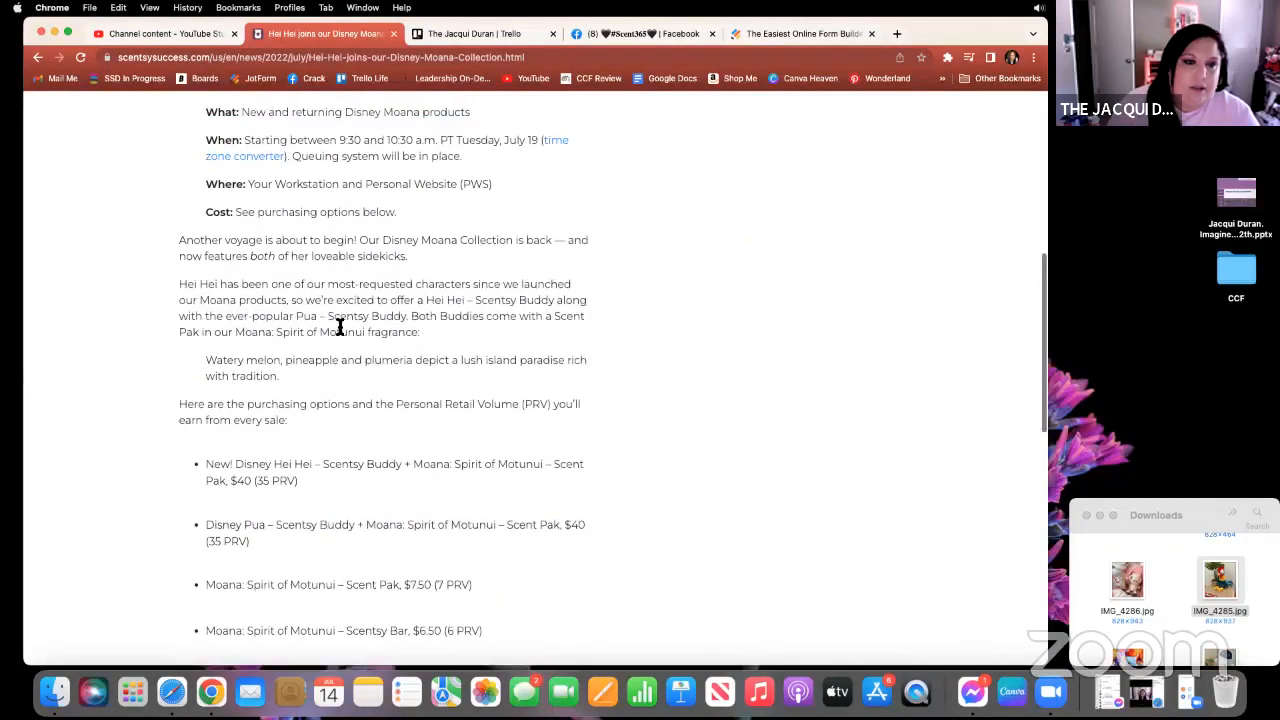
pyautogui.scroll(-7, 340, 327)
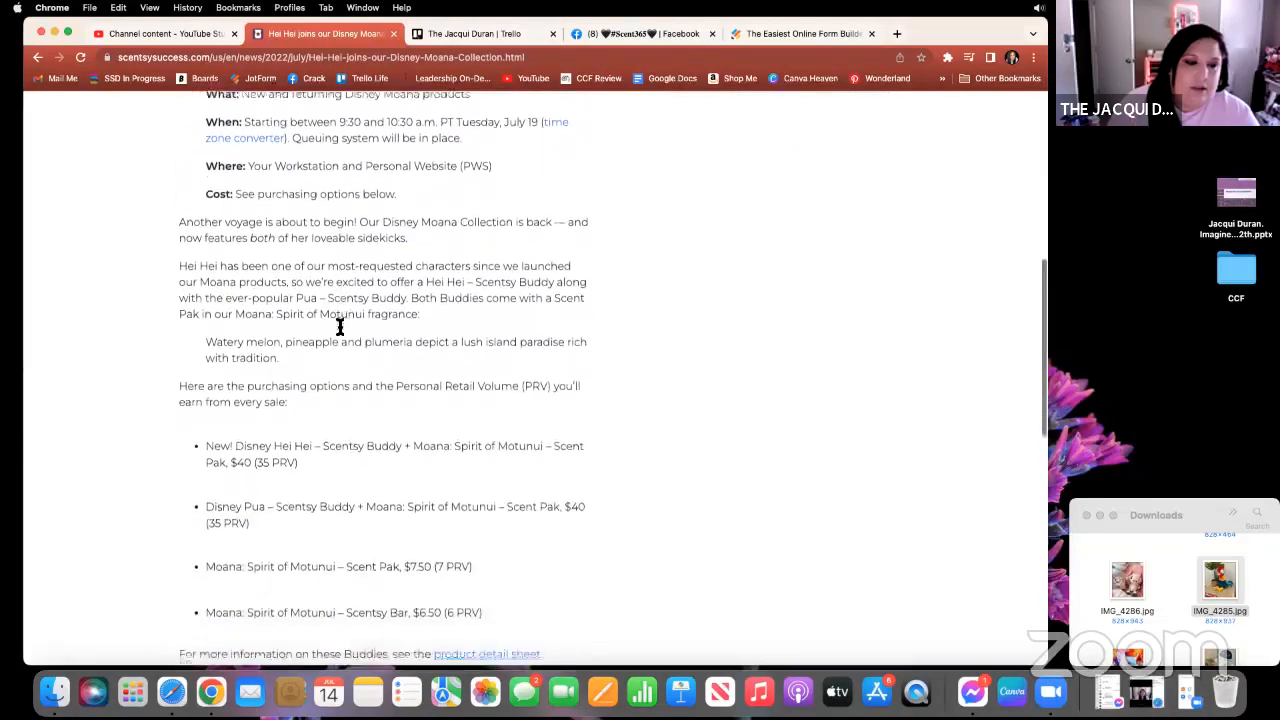
pyautogui.scroll(-8, 338, 331)
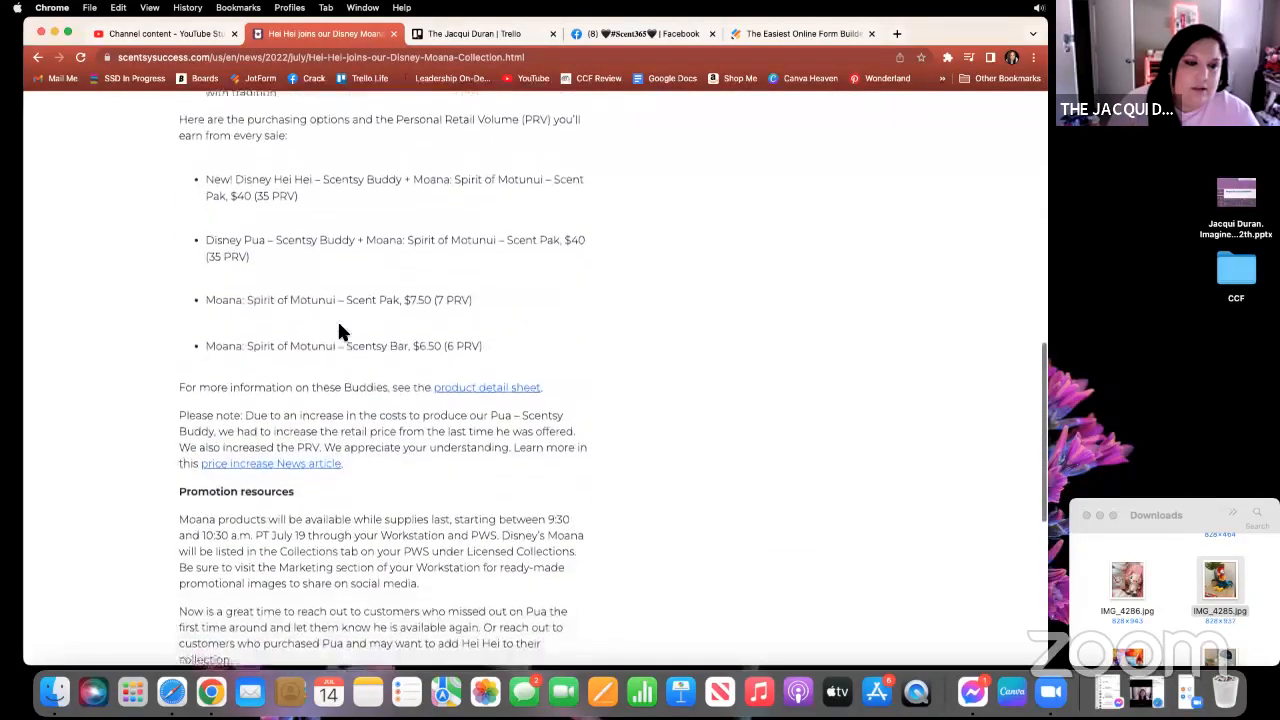
pyautogui.scroll(-7, 338, 331)
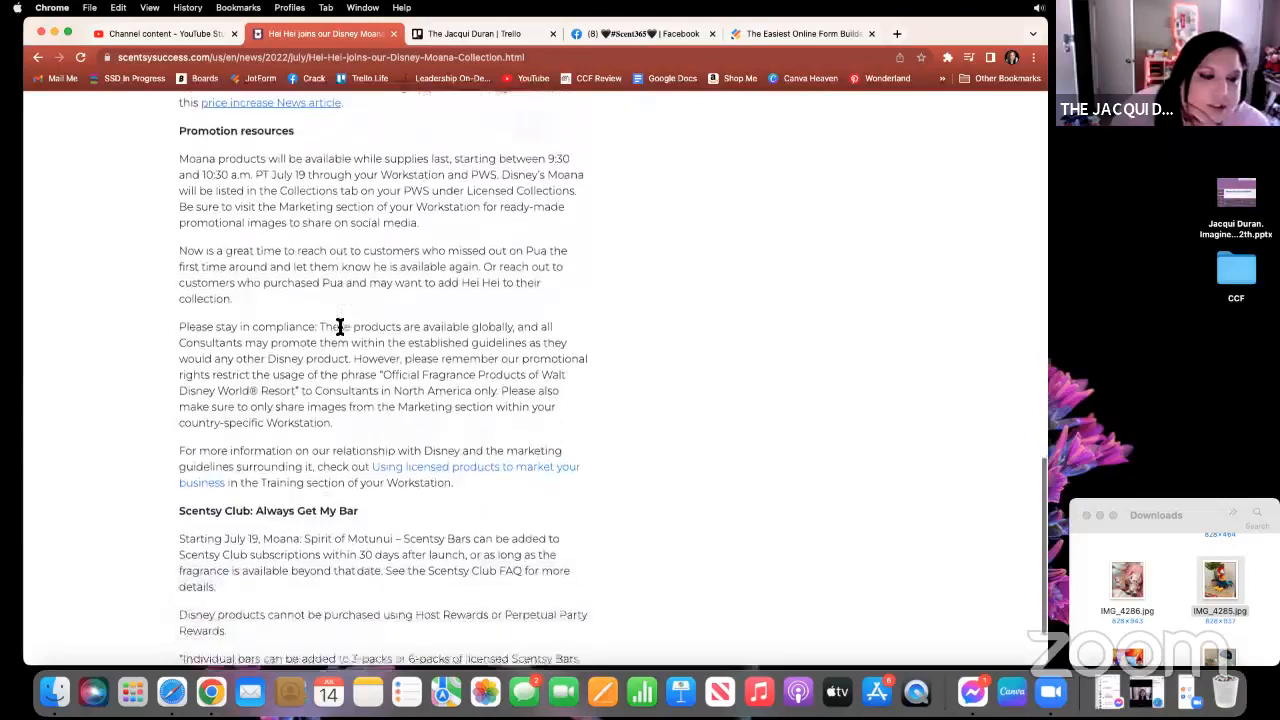
pyautogui.scroll(12, 340, 327)
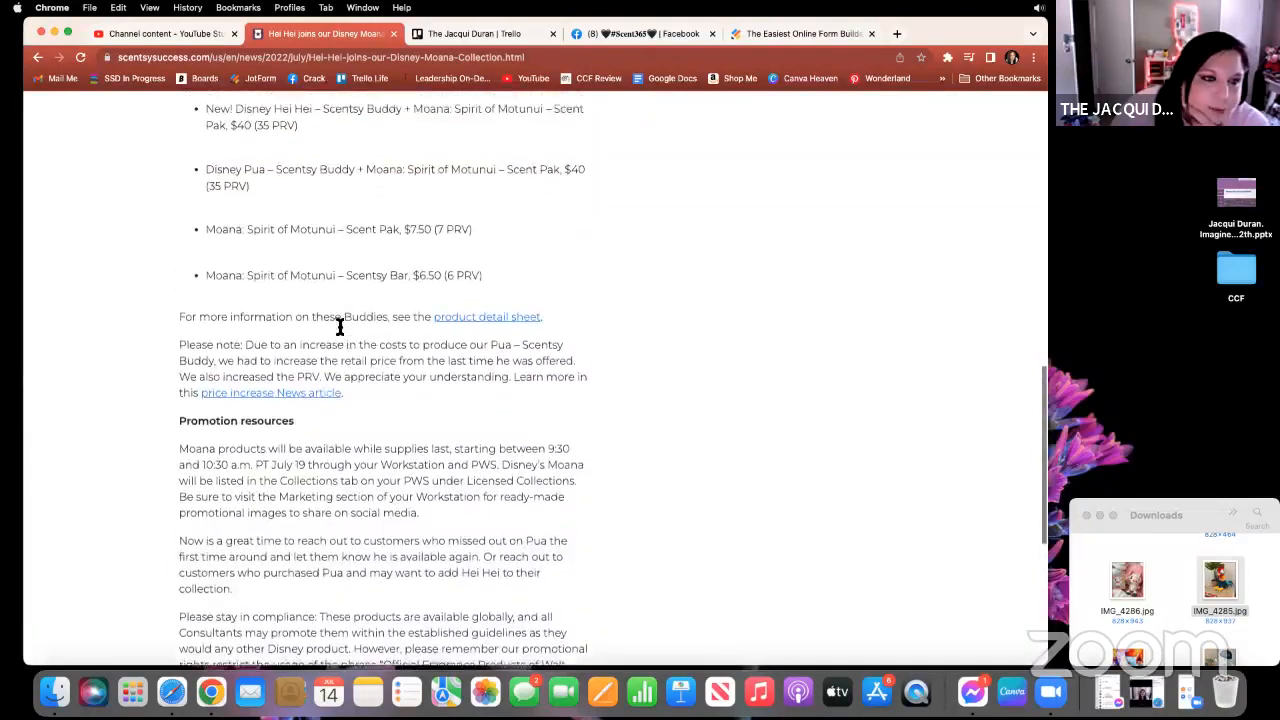
pyautogui.scroll(5, 340, 327)
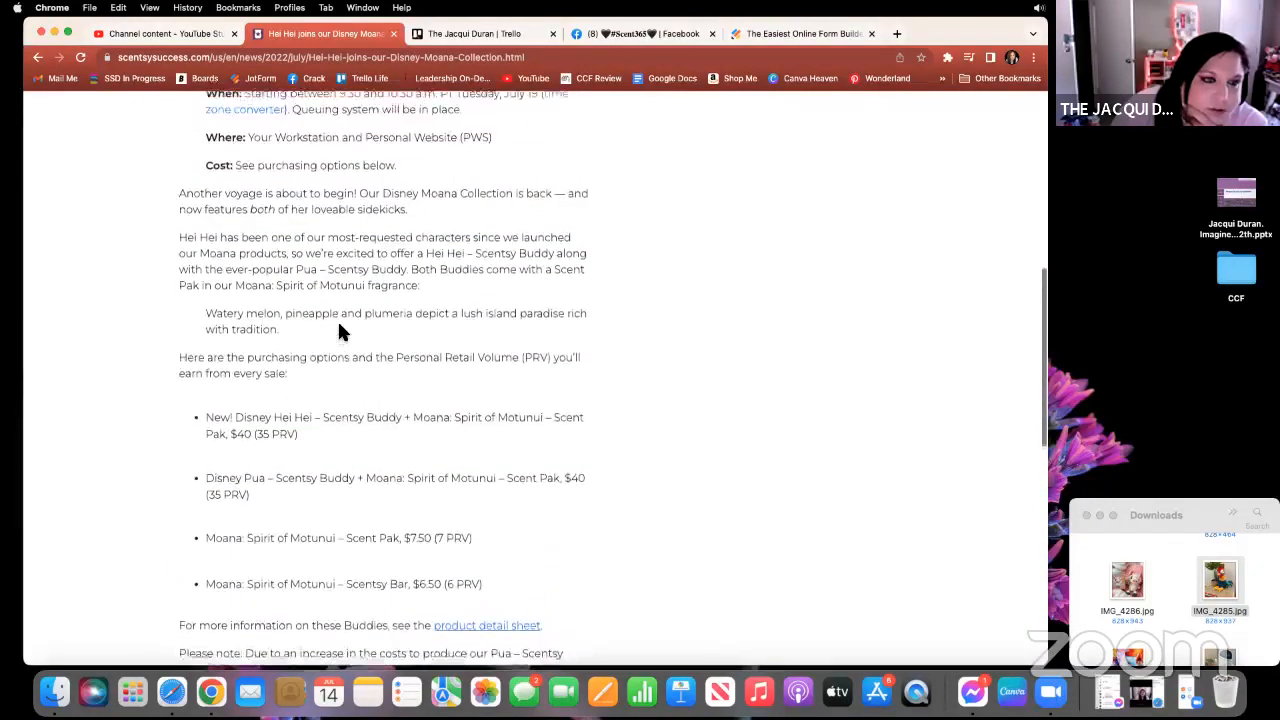
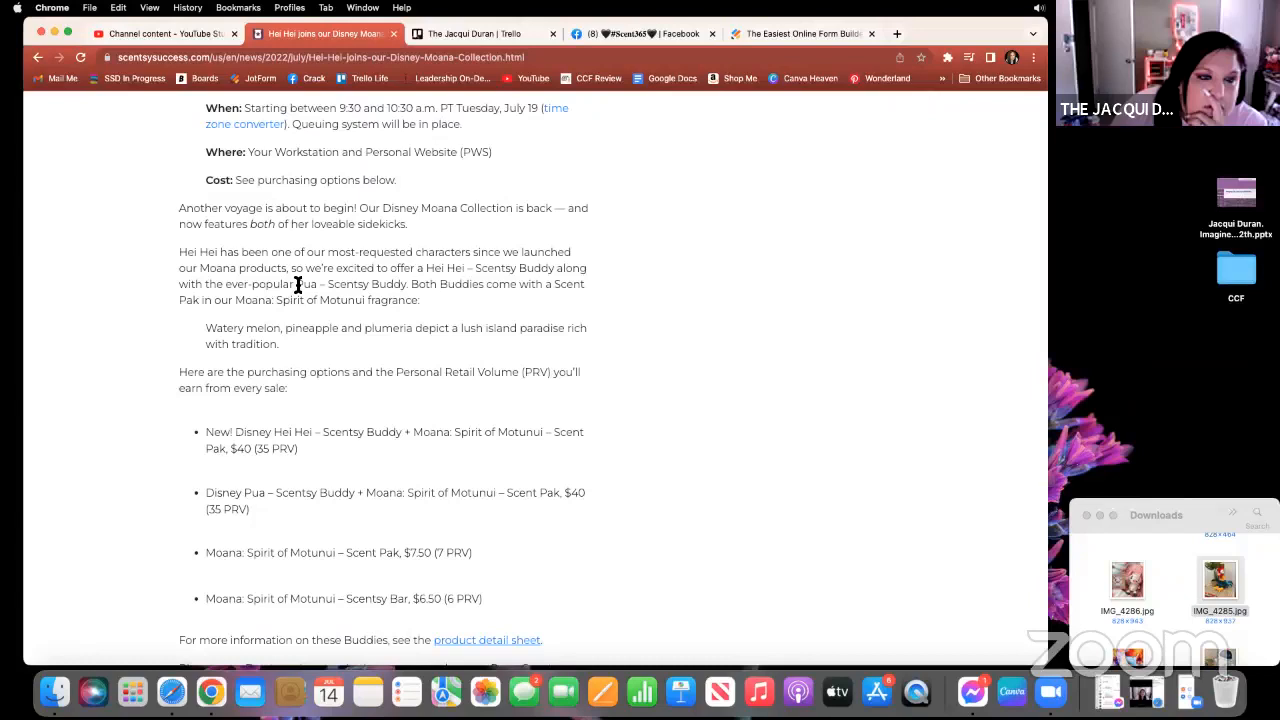
pyautogui.moveTo(297, 284); pyautogui.dragTo(418, 345)
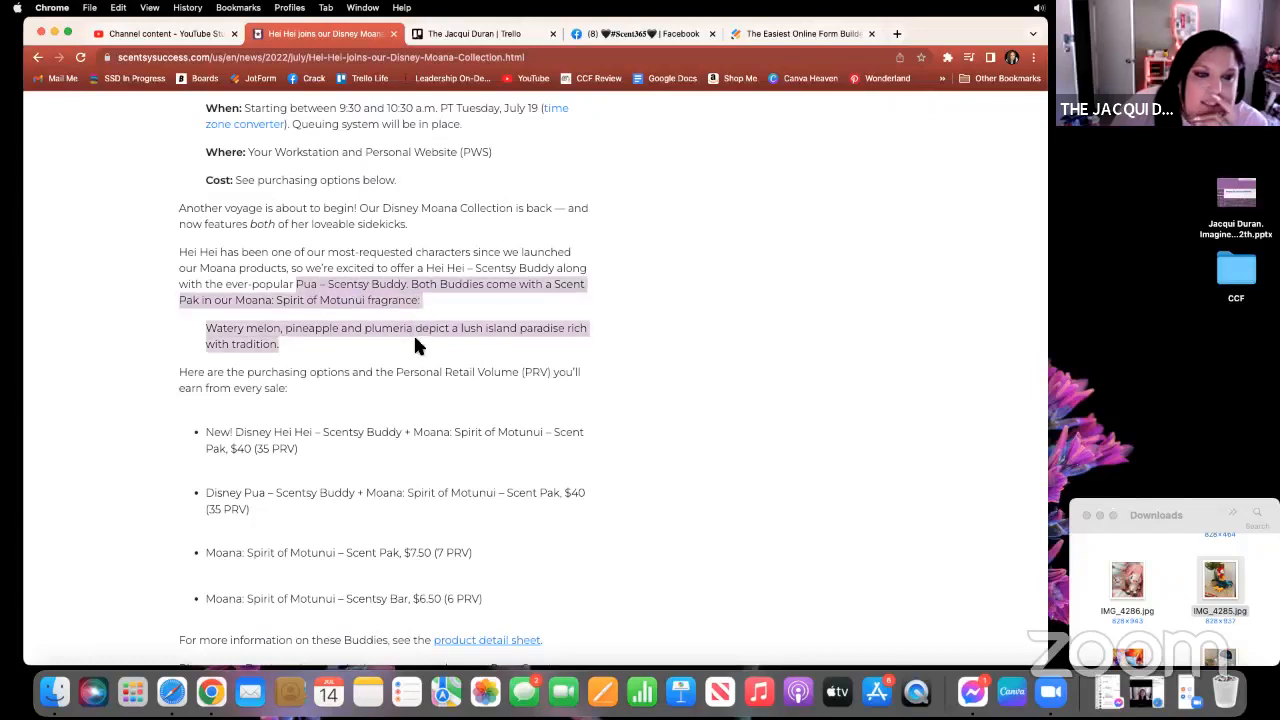
pyautogui.rightClick(372, 288)
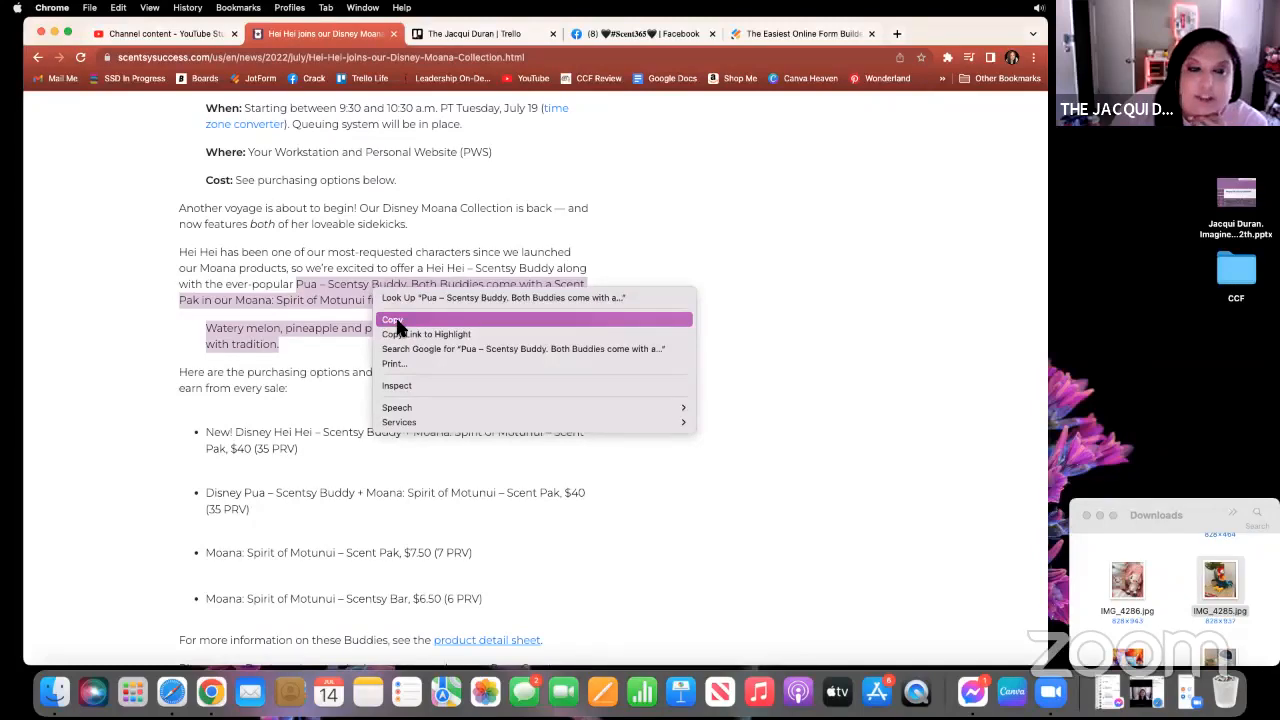
pyautogui.click(393, 320)
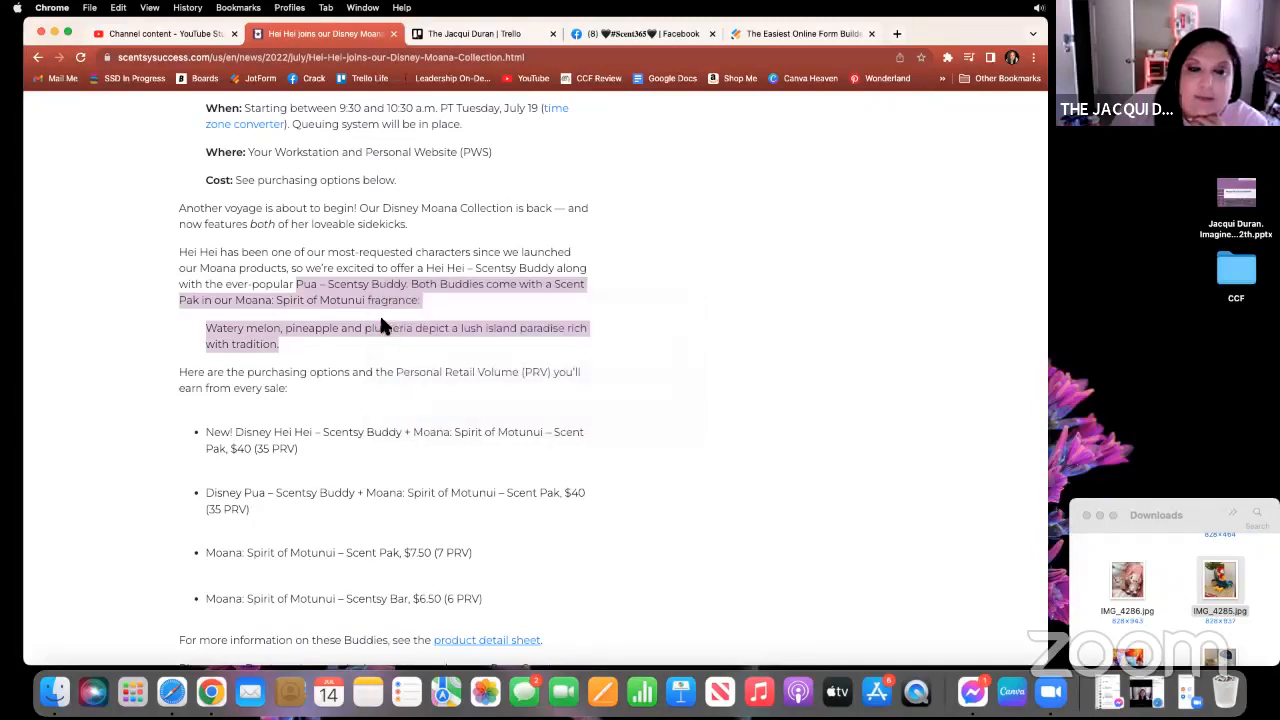
# Paste the copied article text into the Pua product's description in the form builder and start it with "He's back!!".
pyautogui.click(820, 38)
pyautogui.click(826, 351)
pyautogui.rightClick(818, 348)
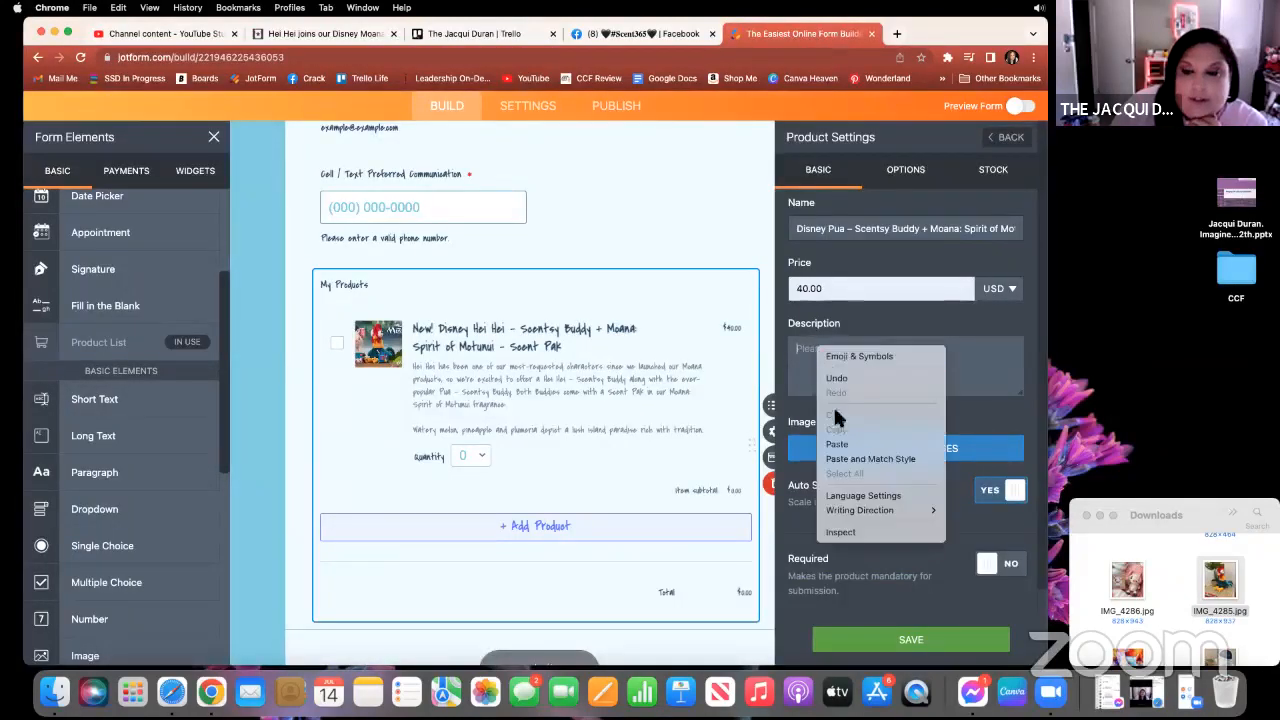
pyautogui.click(836, 444)
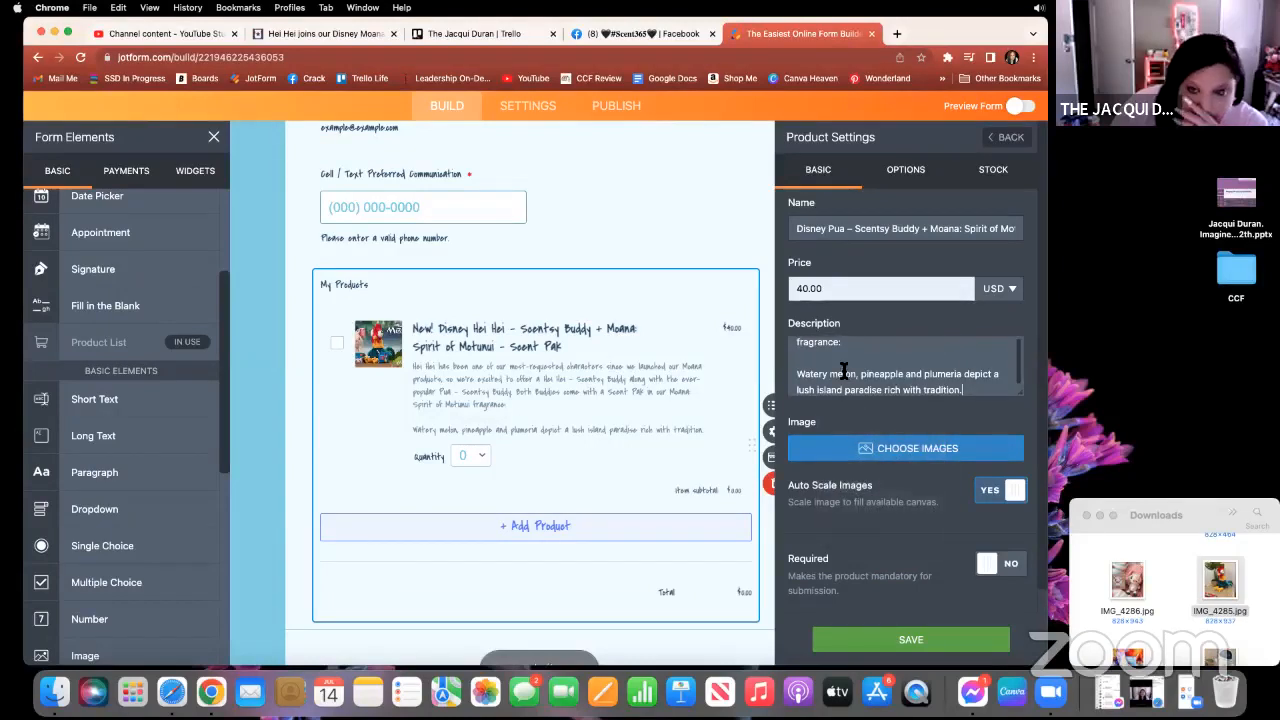
pyautogui.scroll(3, 843, 371)
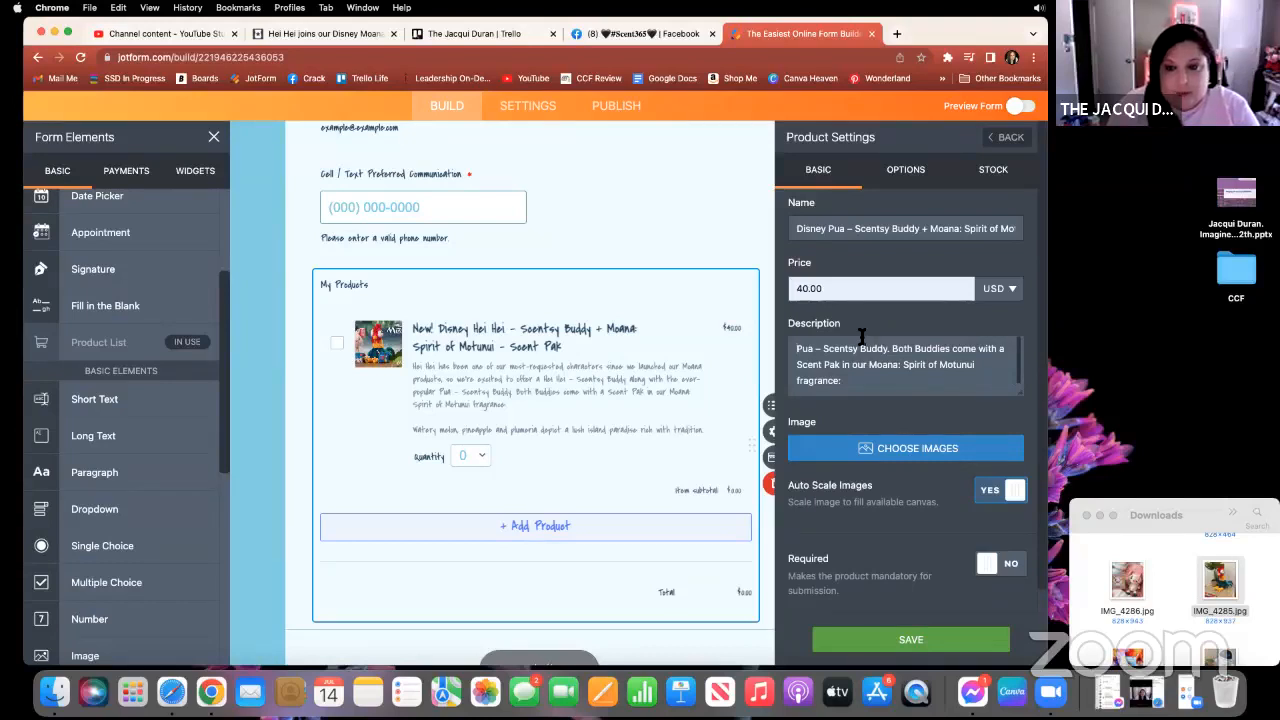
pyautogui.write("He's ")
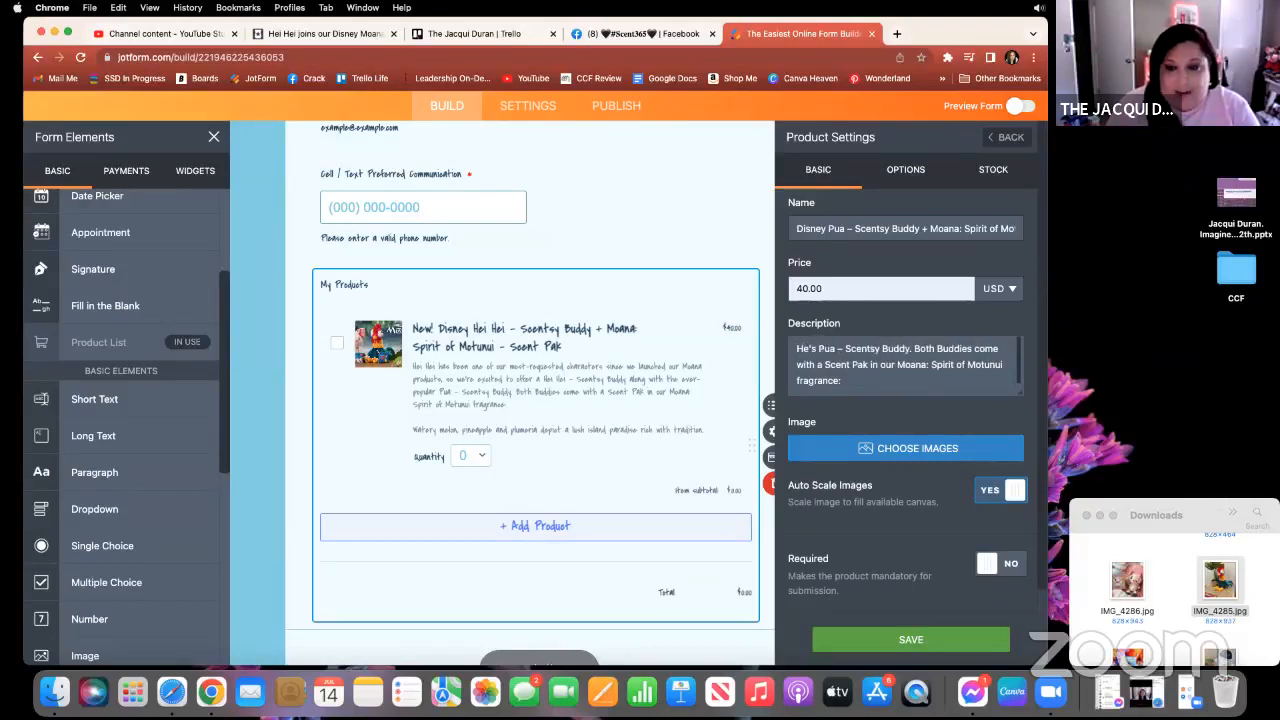
pyautogui.write('back!!')
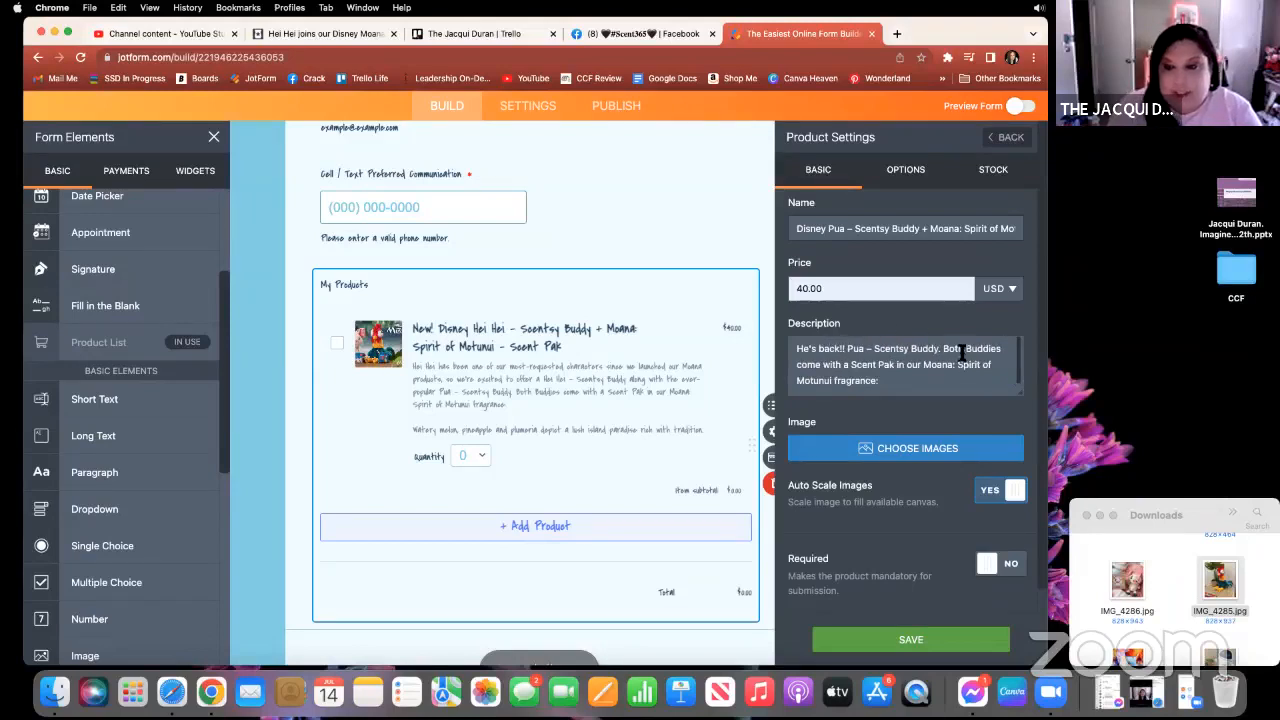
# Change "Both Buddies come" to "Pua comes" in the Pua description and read through the rest of the text.
pyautogui.moveTo(943, 350); pyautogui.dragTo(999, 350)
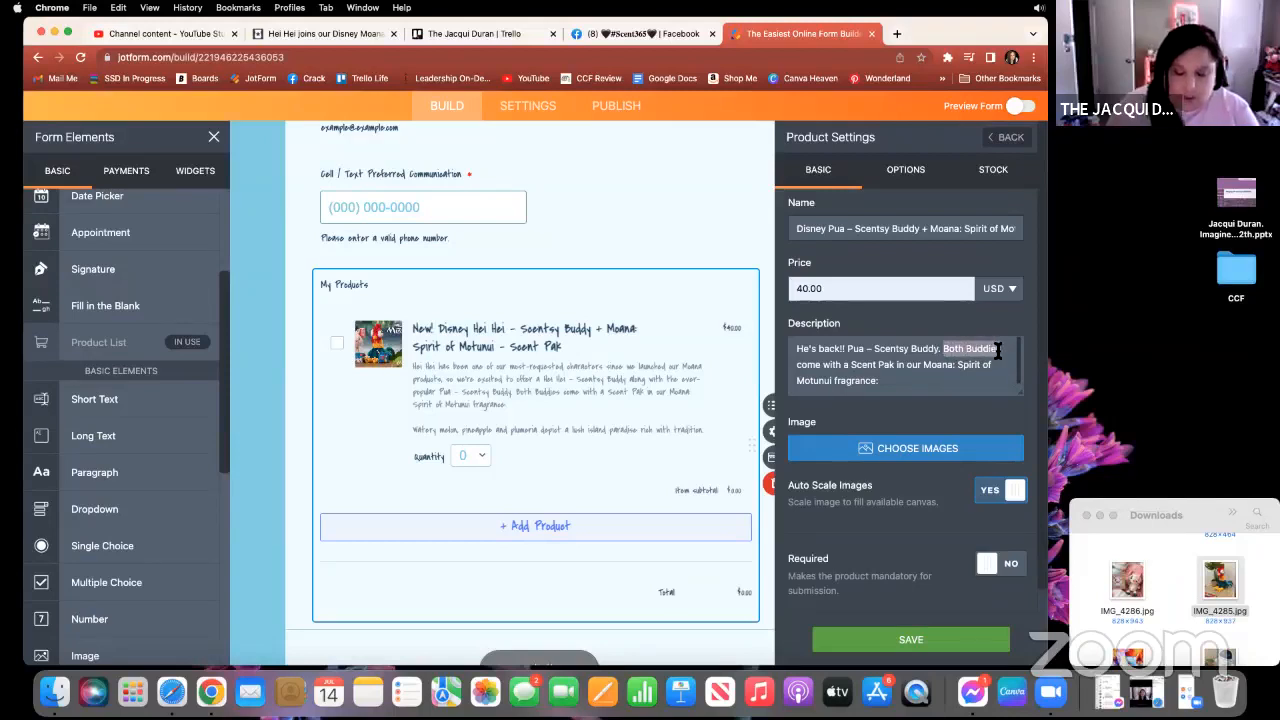
pyautogui.write('Pua com')
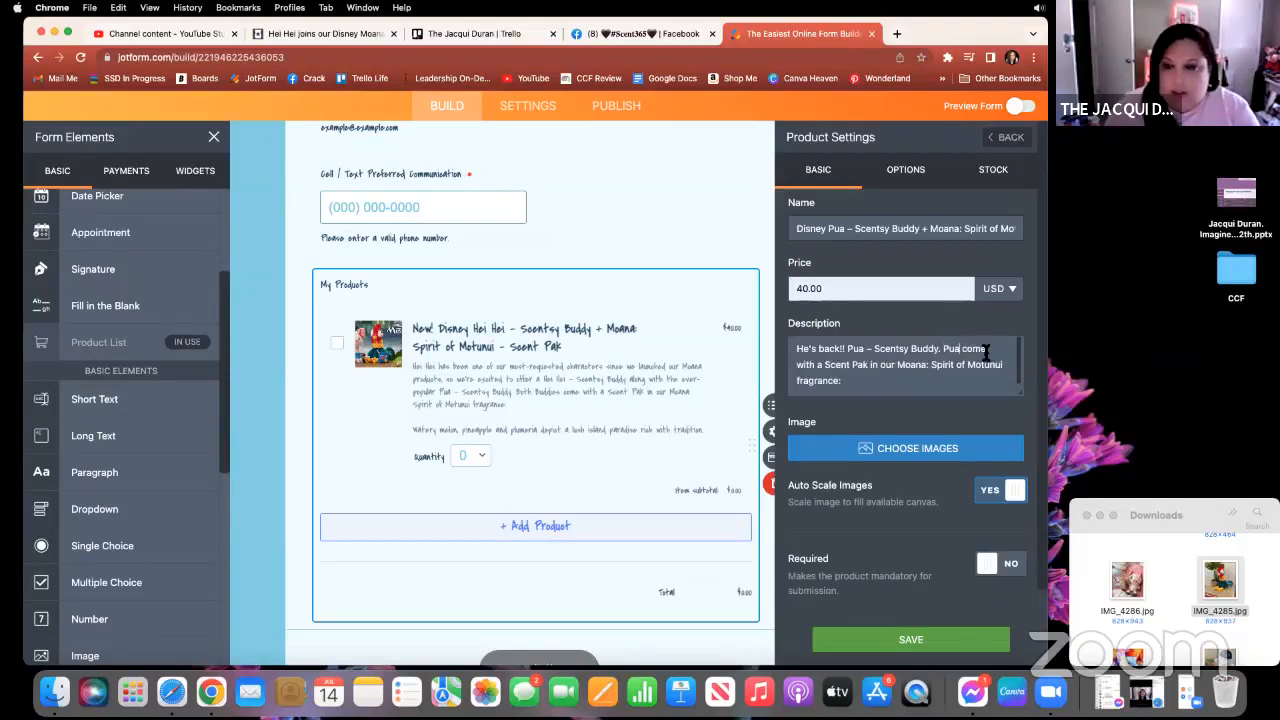
pyautogui.click(987, 352)
pyautogui.write('s')
pyautogui.press('BackSpace')
pyautogui.press('Left')
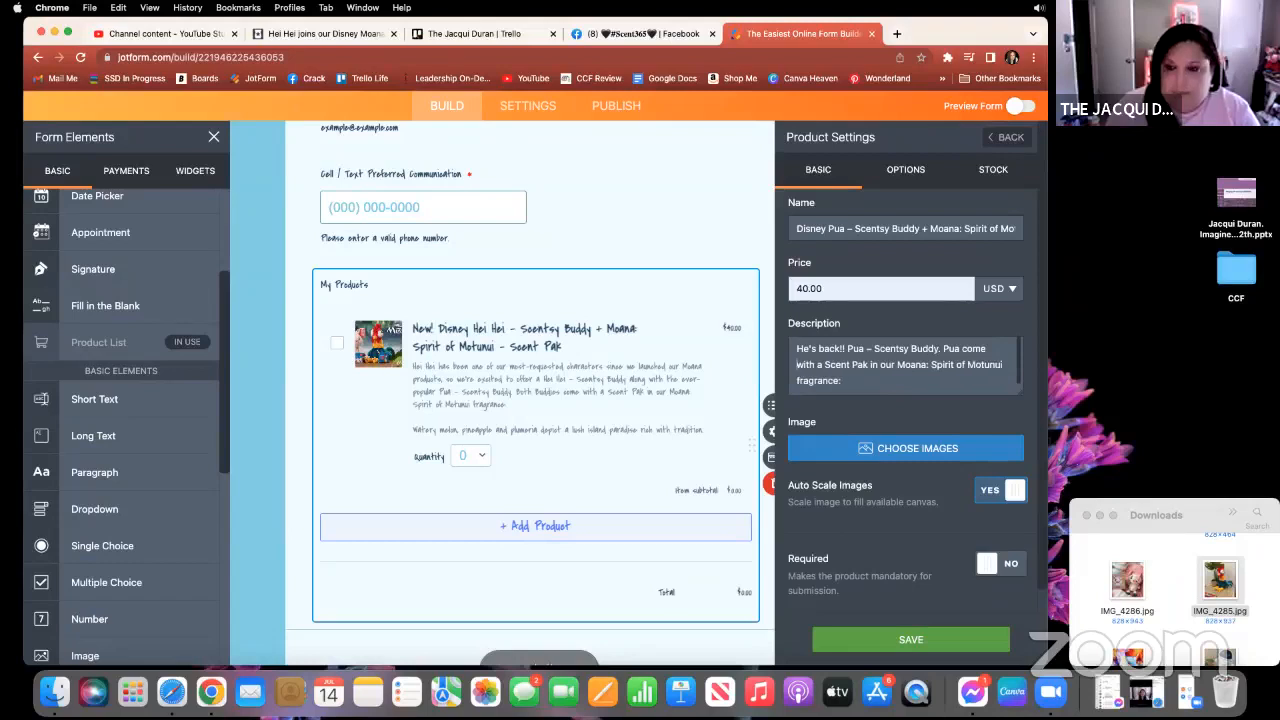
pyautogui.write('s')
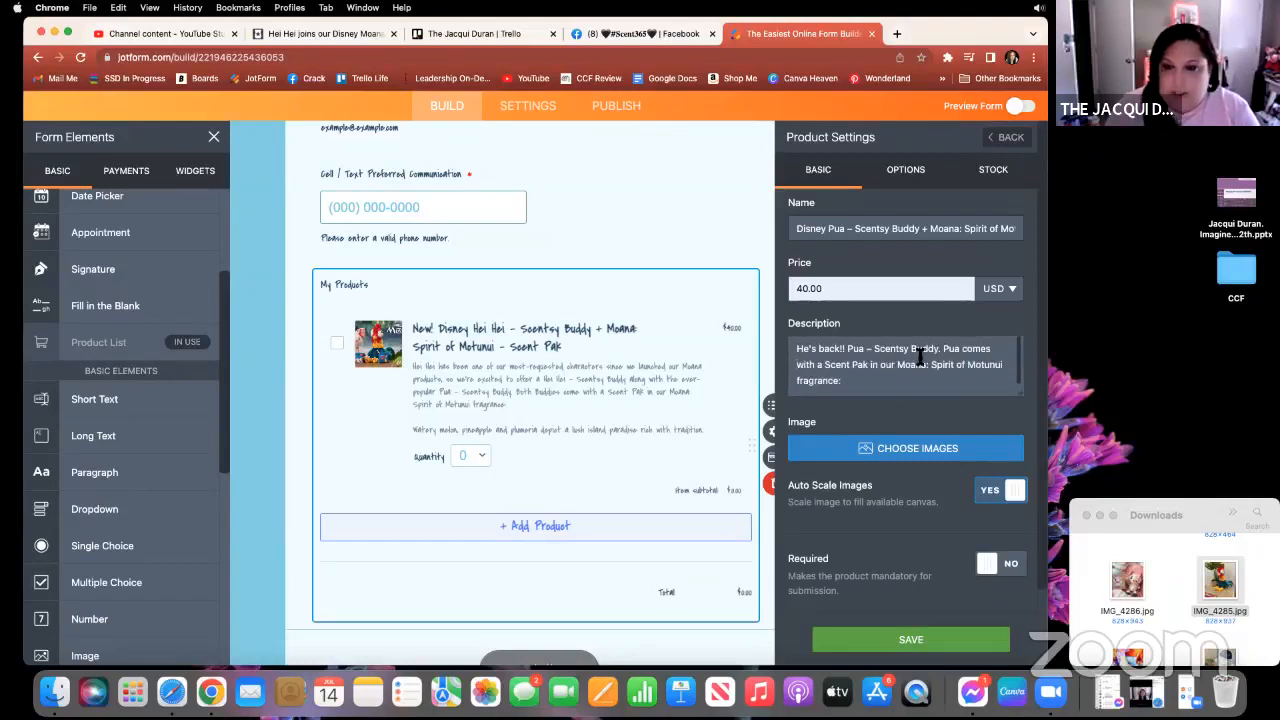
pyautogui.scroll(-2, 884, 388)
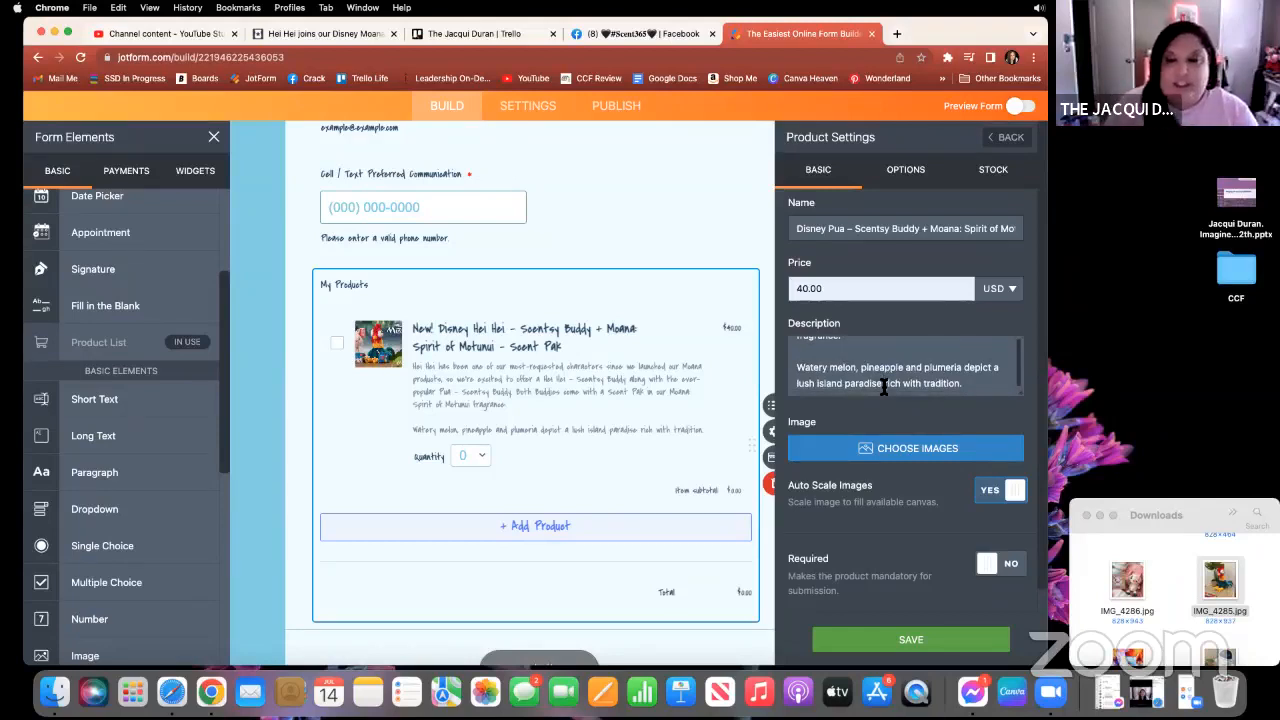
pyautogui.scroll(2, 884, 388)
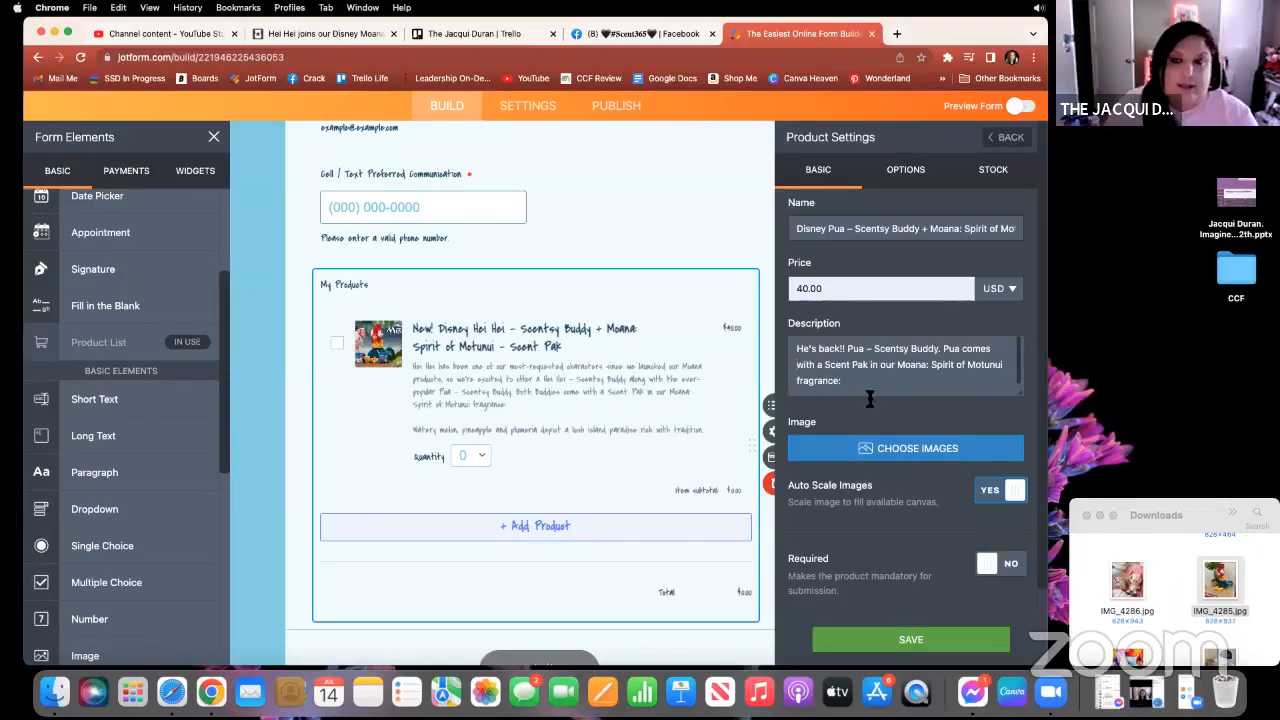
# Upload IMG_4286.jpg from the Downloads folder as the Pua product's first image.
pyautogui.click(912, 450)
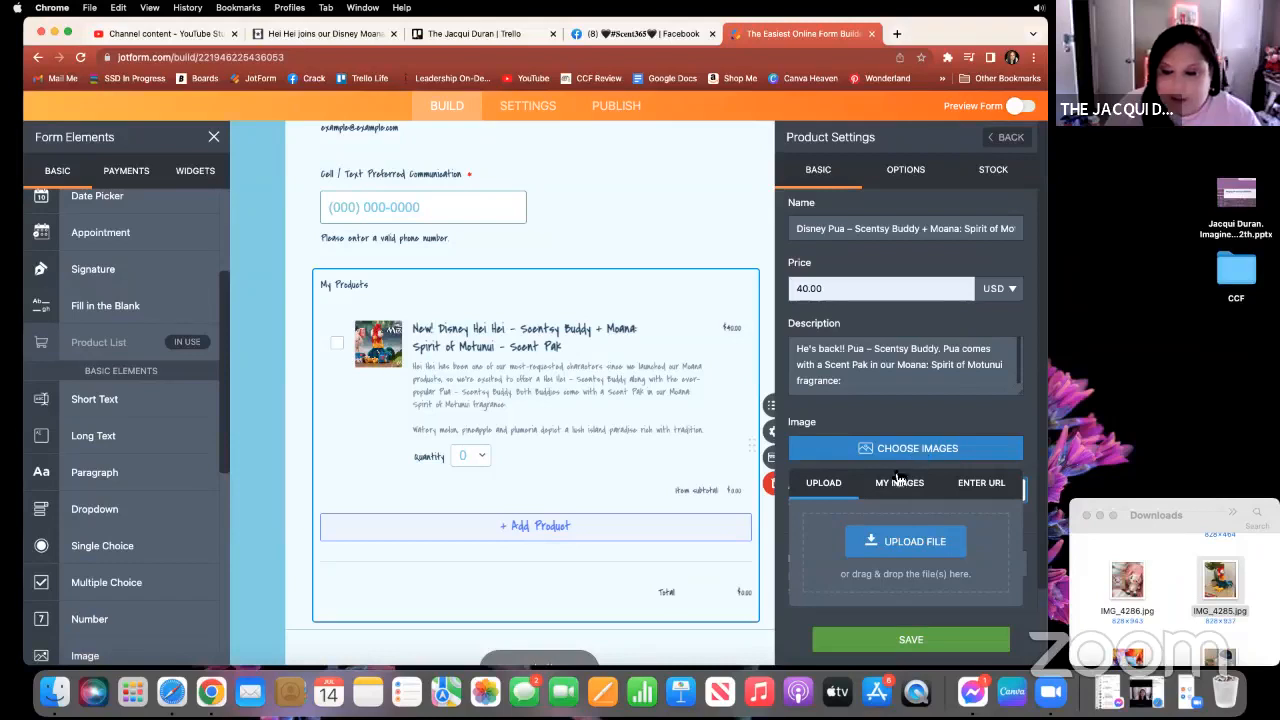
pyautogui.click(1165, 568)
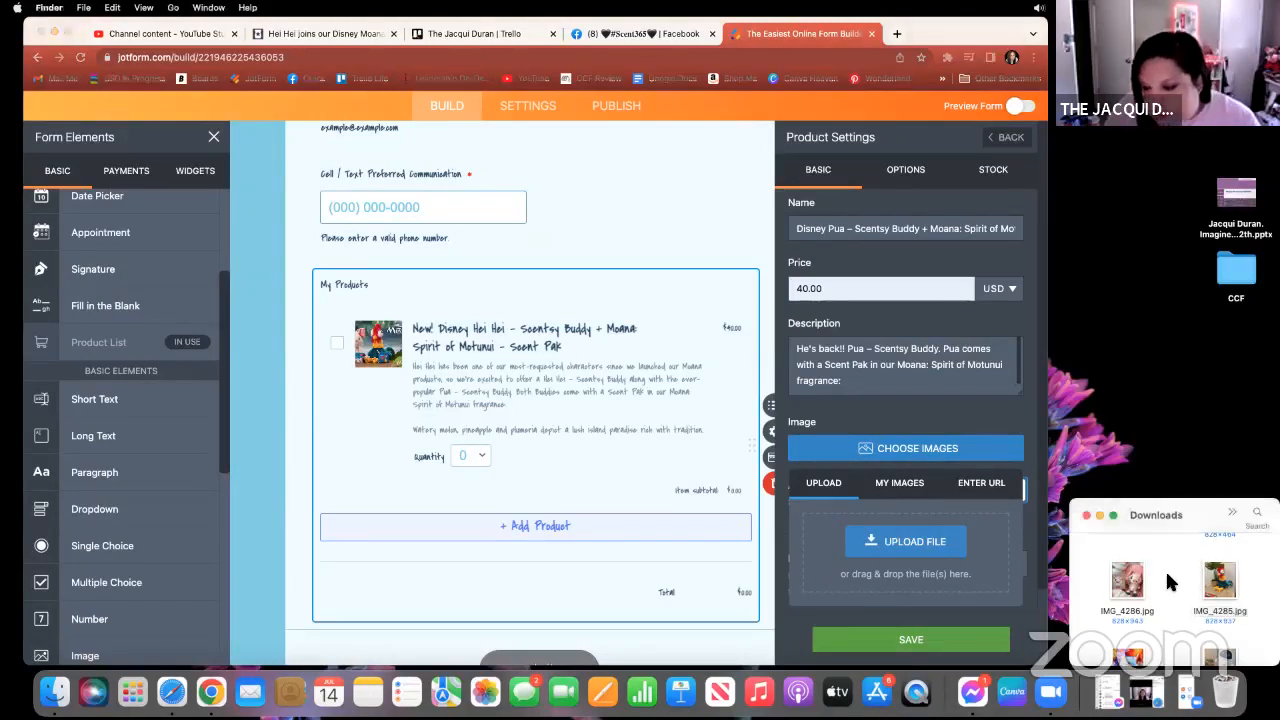
pyautogui.scroll(5, 1165, 568)
pyautogui.scroll(-2, 1165, 568)
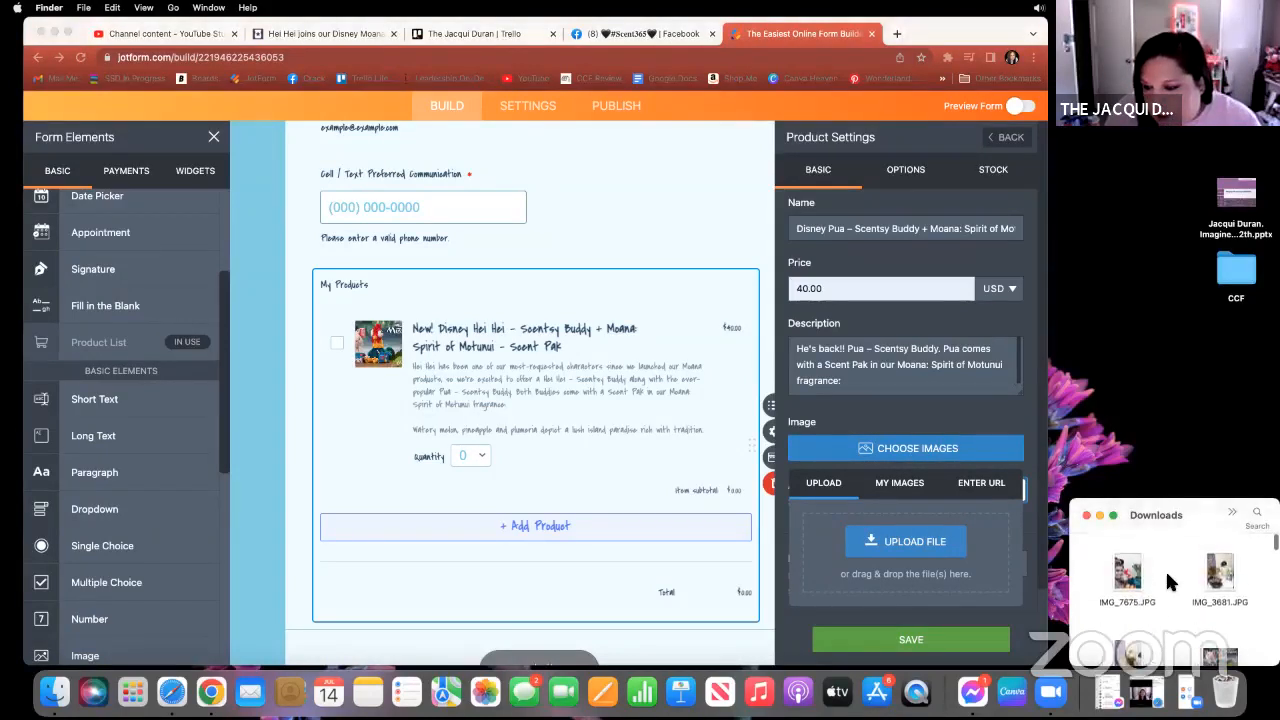
pyautogui.scroll(-2, 1165, 568)
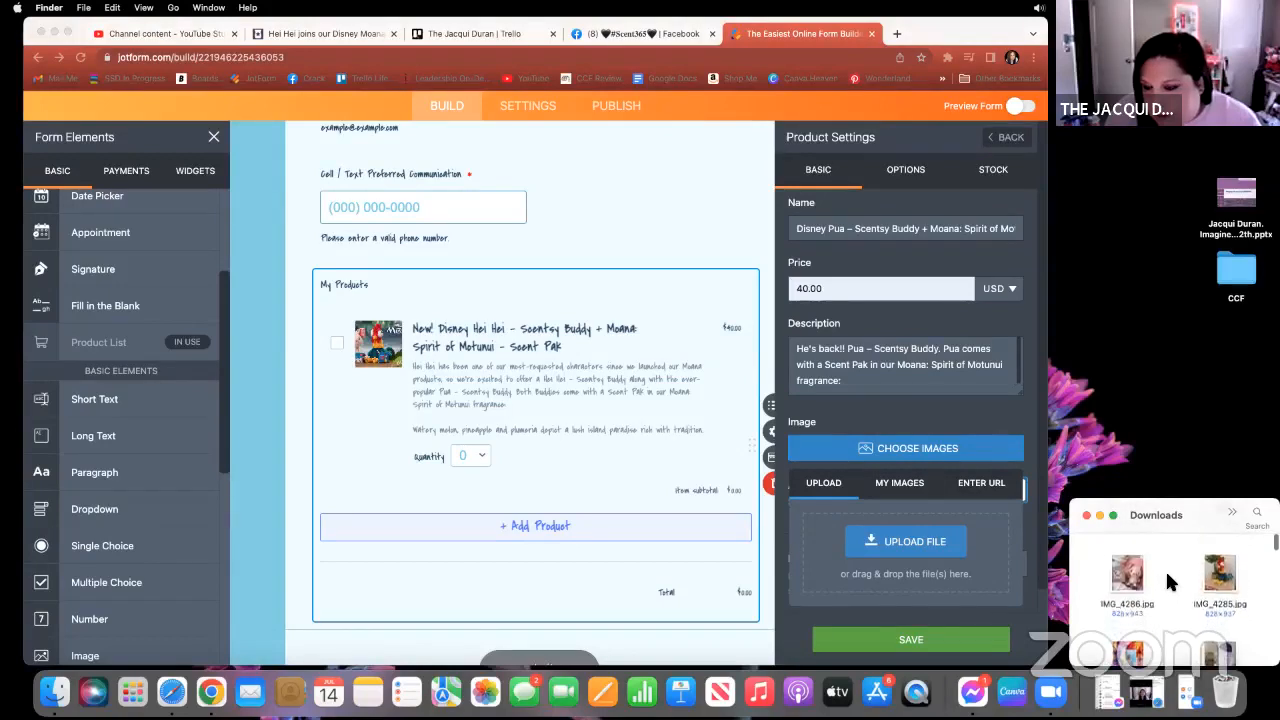
pyautogui.click(1120, 564)
pyautogui.moveTo(1120, 564); pyautogui.dragTo(907, 545)
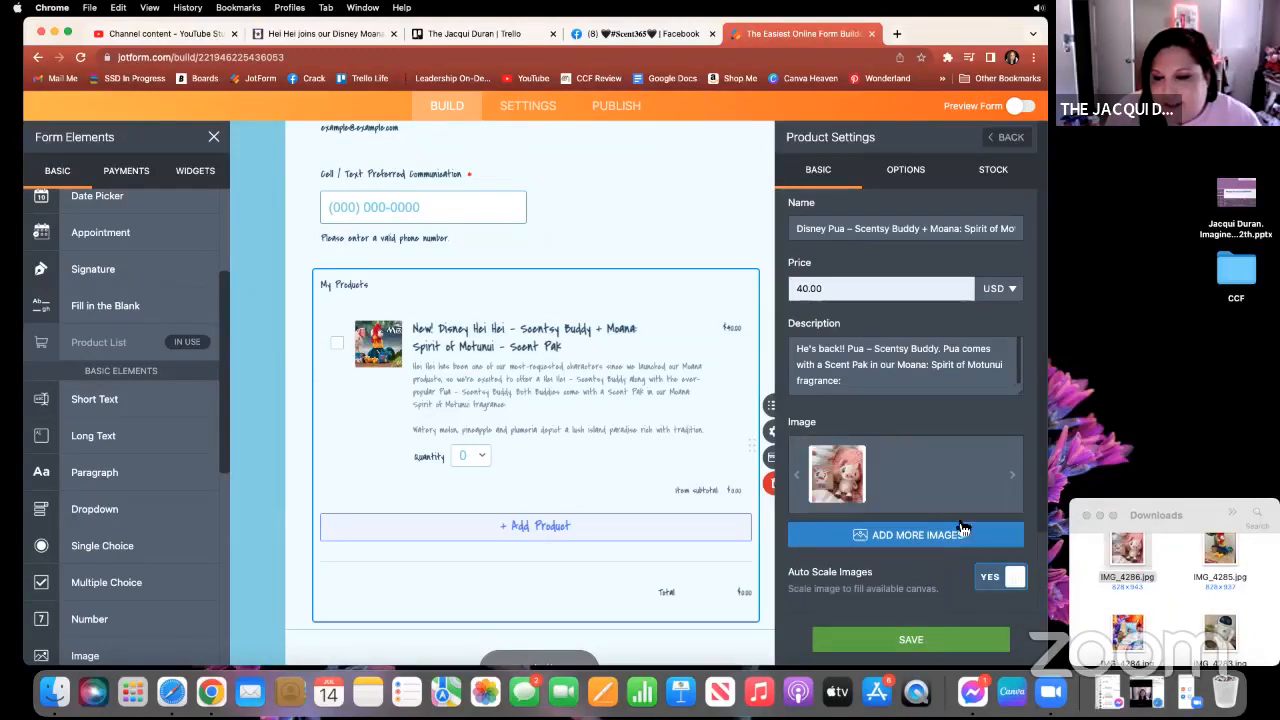
# Add IMG_4764.JPG from the Downloads folder as a second image for the Pua product.
pyautogui.click(938, 540)
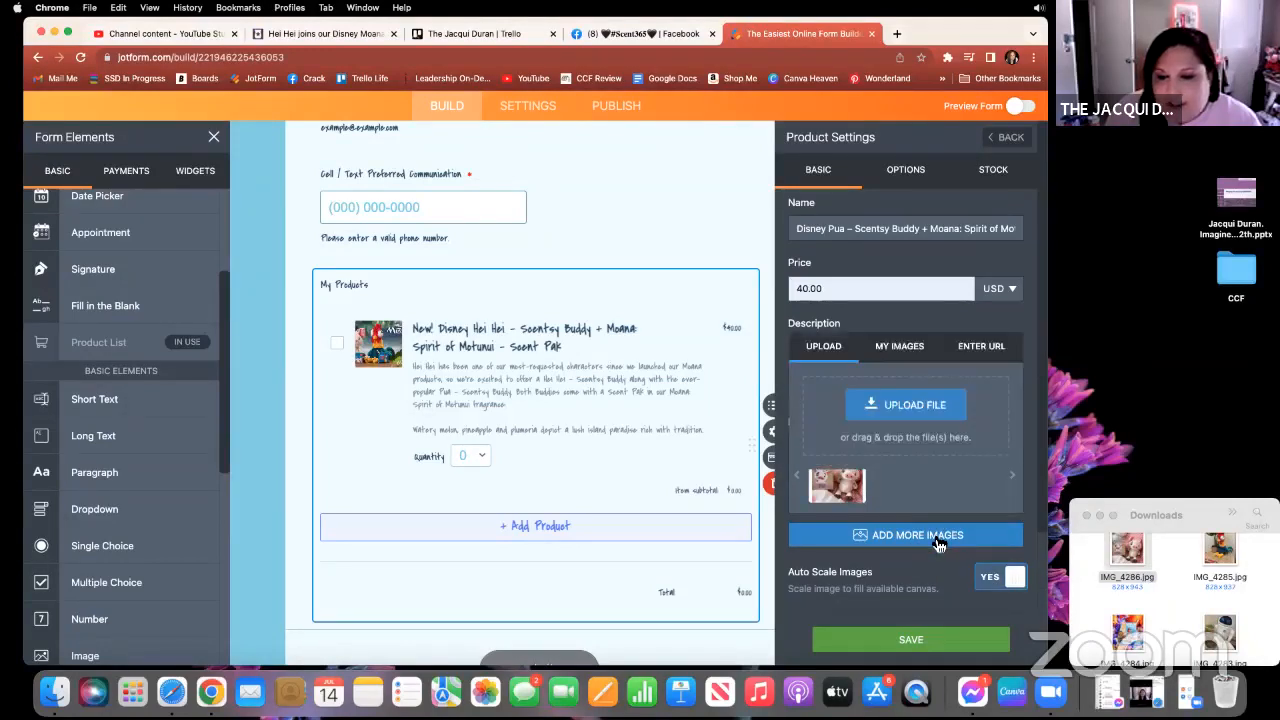
pyautogui.scroll(-5, 1171, 568)
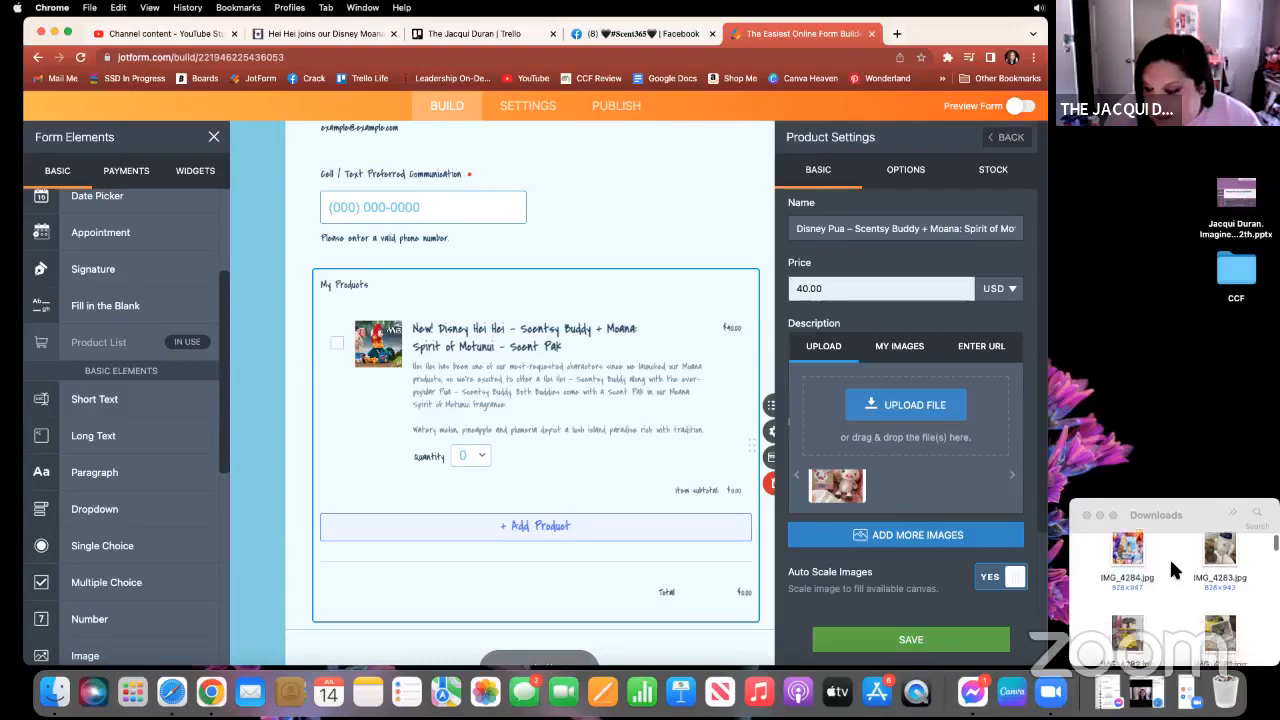
pyautogui.scroll(-3, 1170, 558)
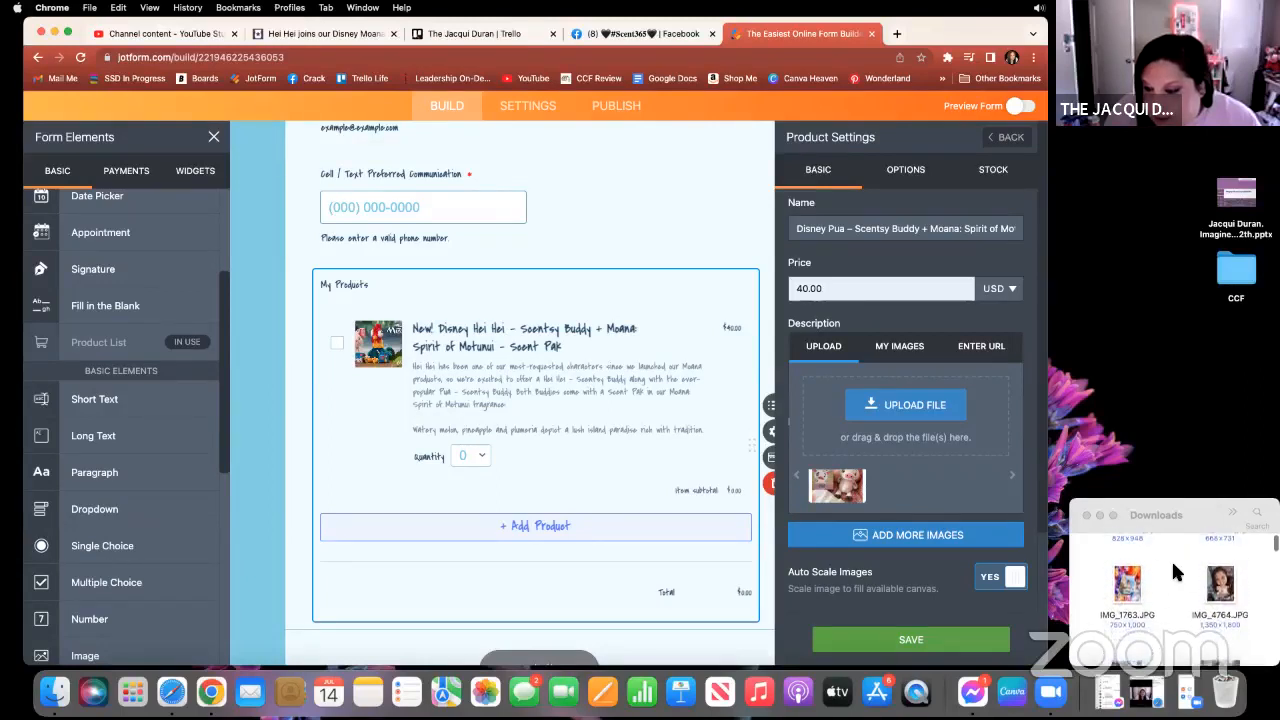
pyautogui.click(1222, 590)
pyautogui.moveTo(1222, 590); pyautogui.dragTo(885, 420)
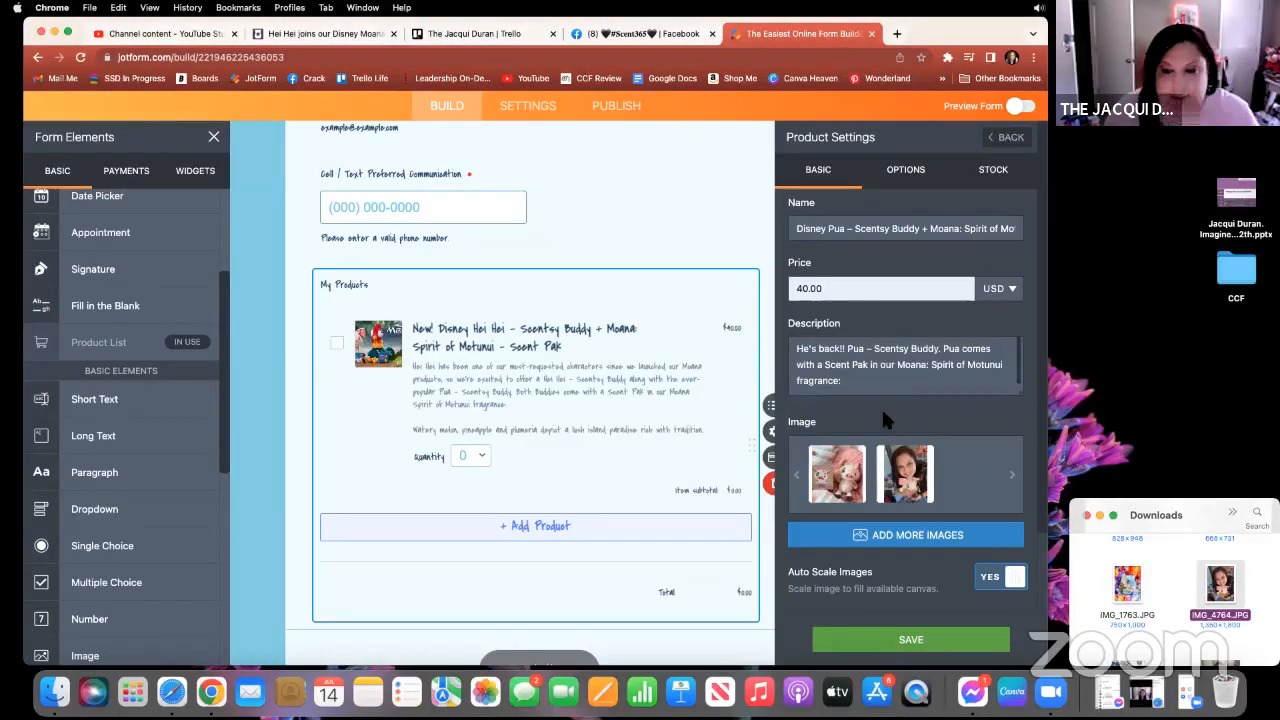
# Add a Dropdown quantity selector to the Pua product with its default label and range, and save the quantity.
pyautogui.scroll(-5, 897, 498)
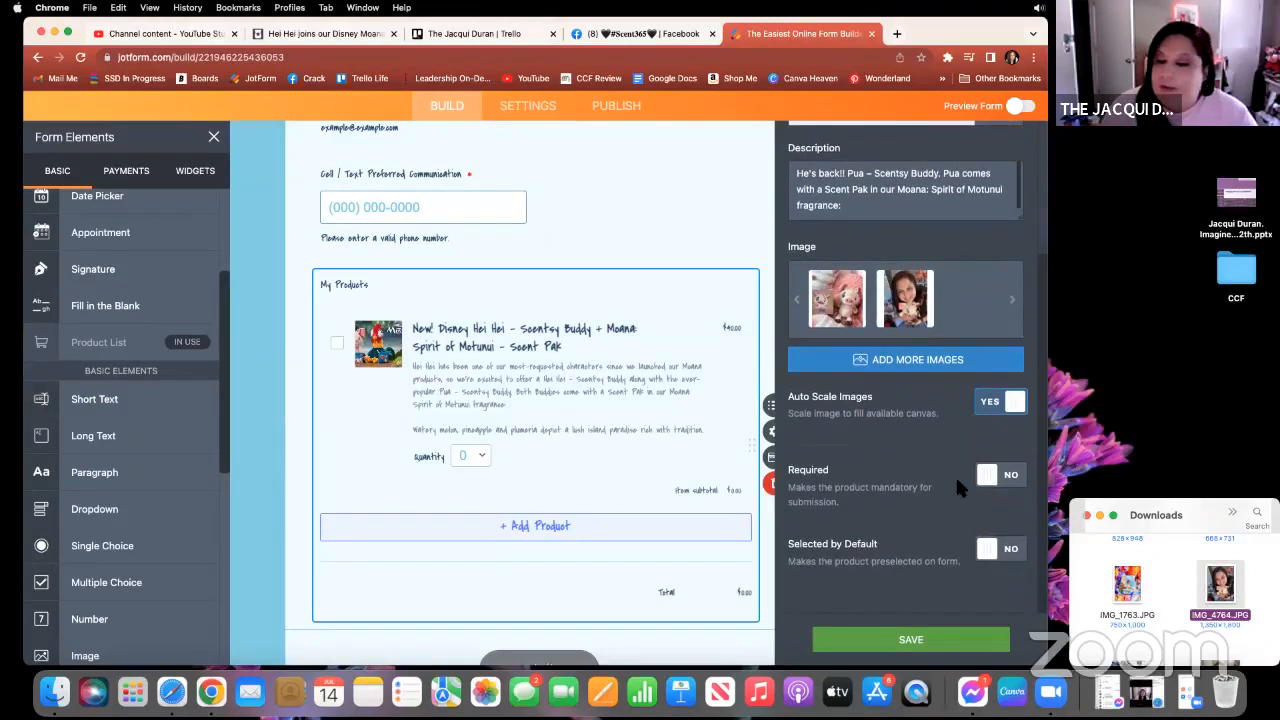
pyautogui.scroll(5, 897, 571)
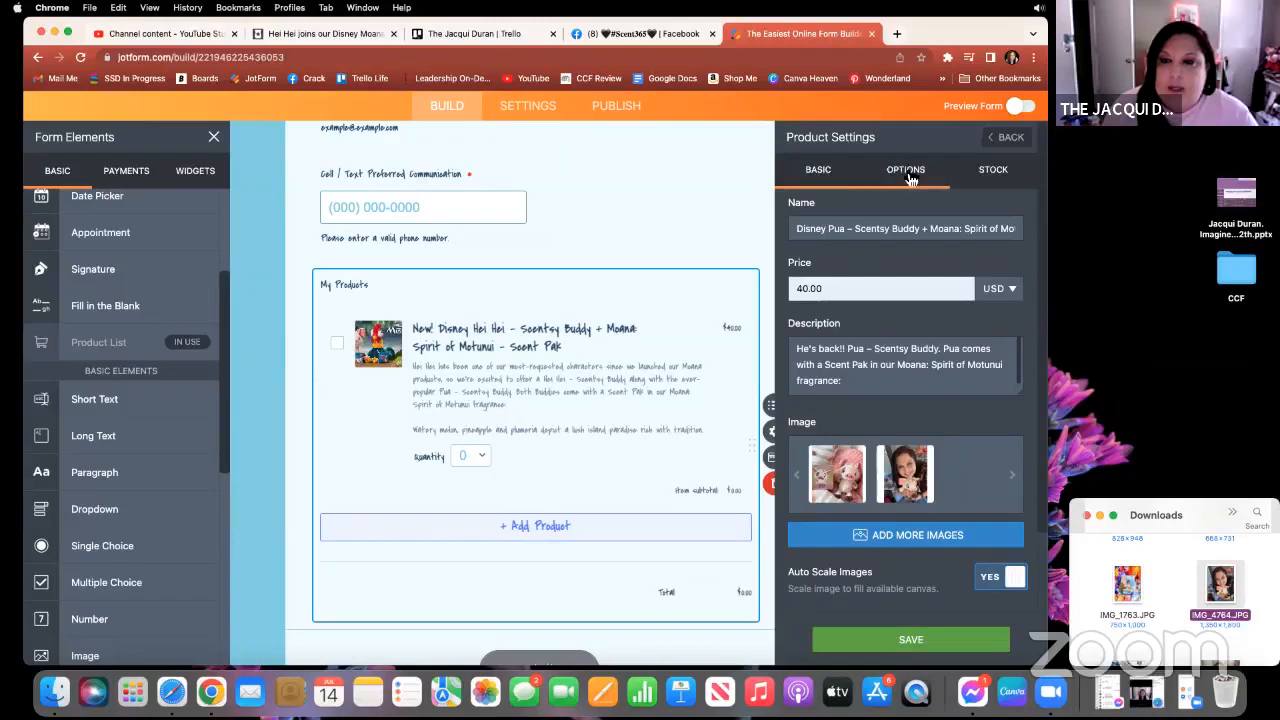
pyautogui.click(908, 172)
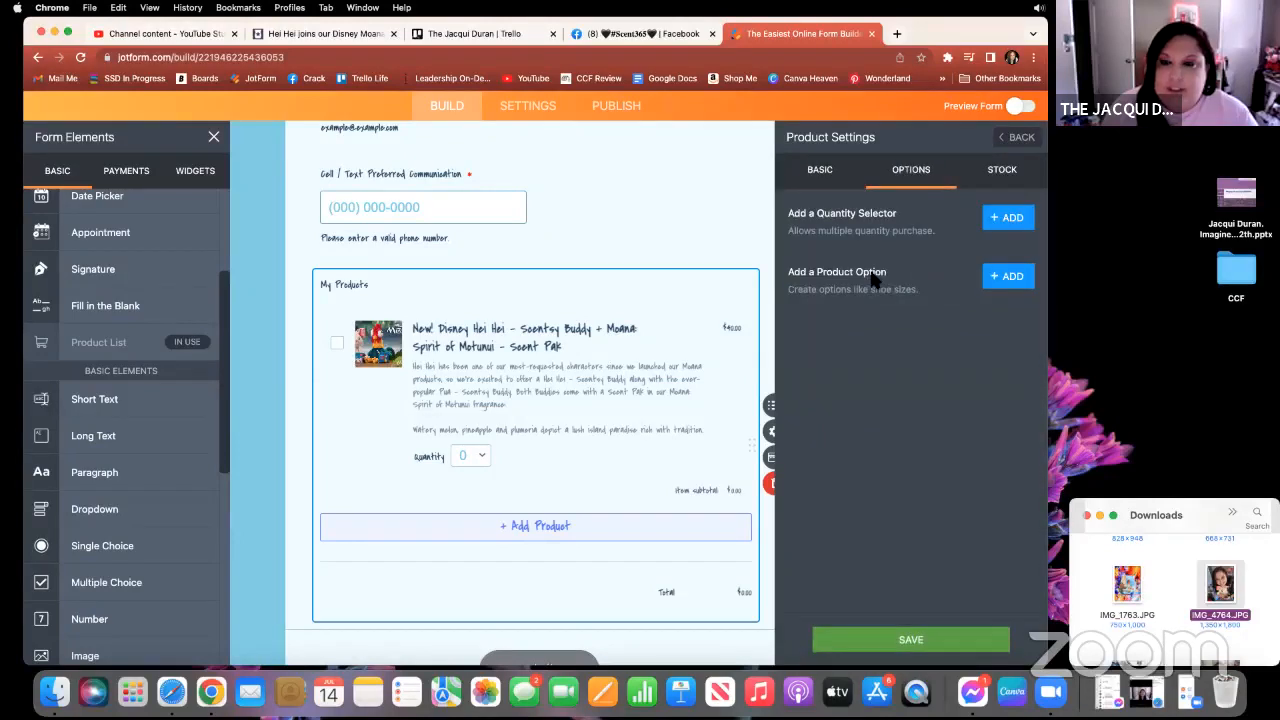
pyautogui.click(1010, 218)
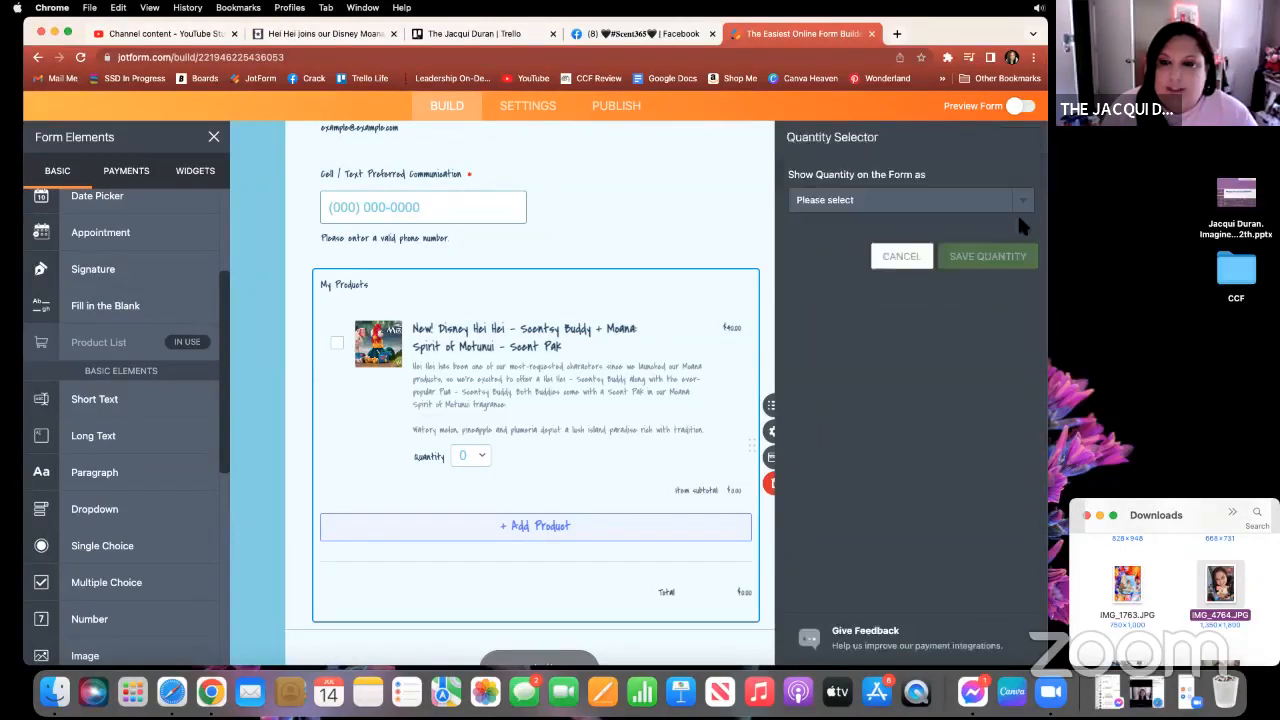
pyautogui.click(1020, 201)
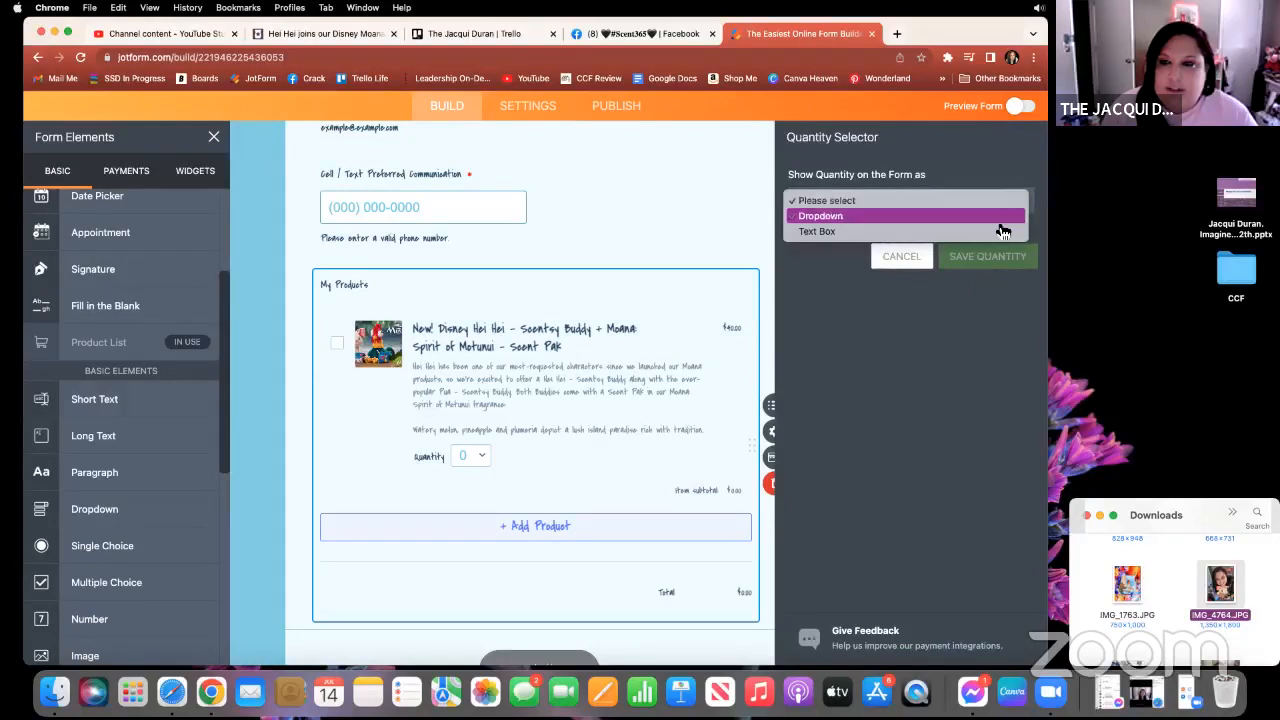
pyautogui.click(993, 215)
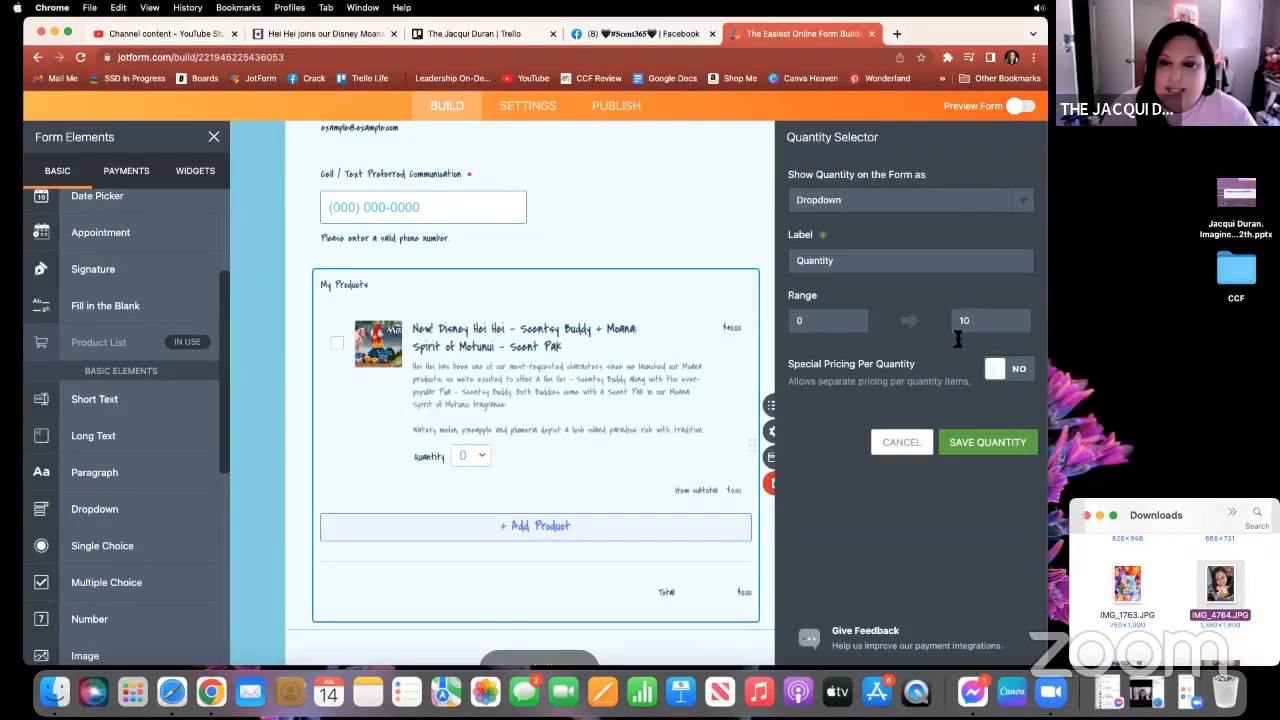
pyautogui.click(982, 445)
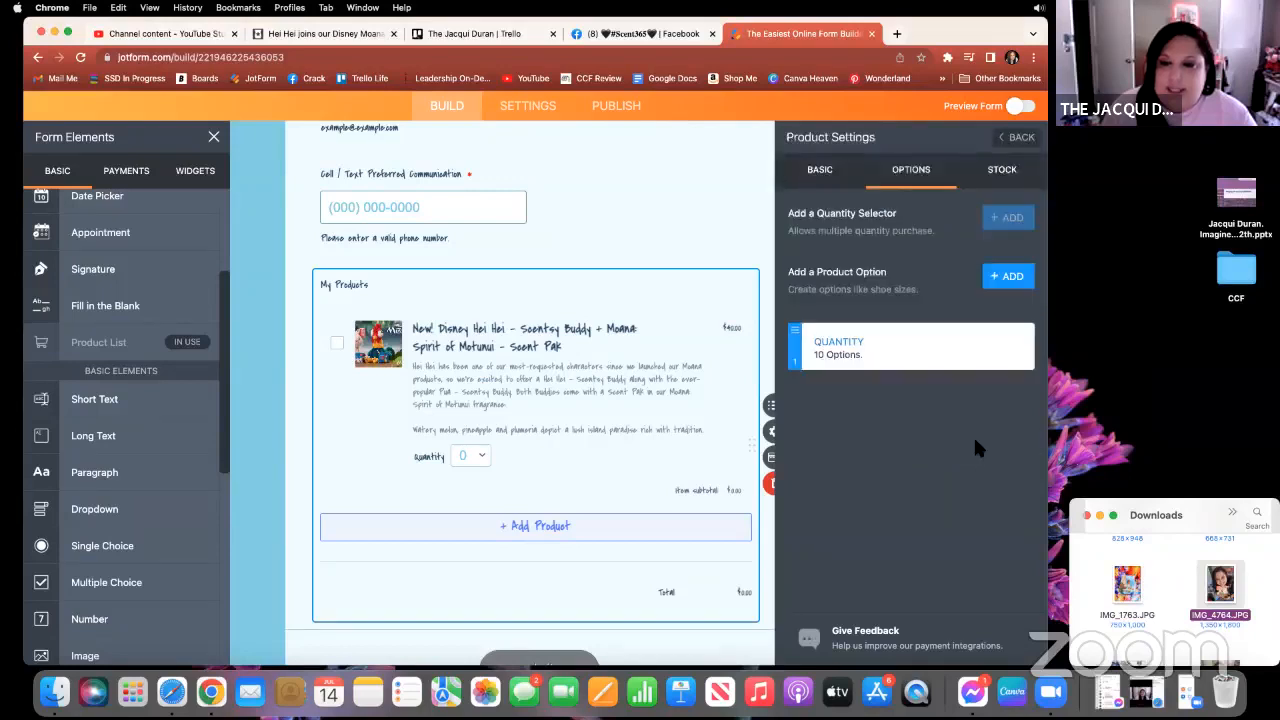
# Reopen the Pua product's saved quantity selector for editing.
pyautogui.click(1020, 345)
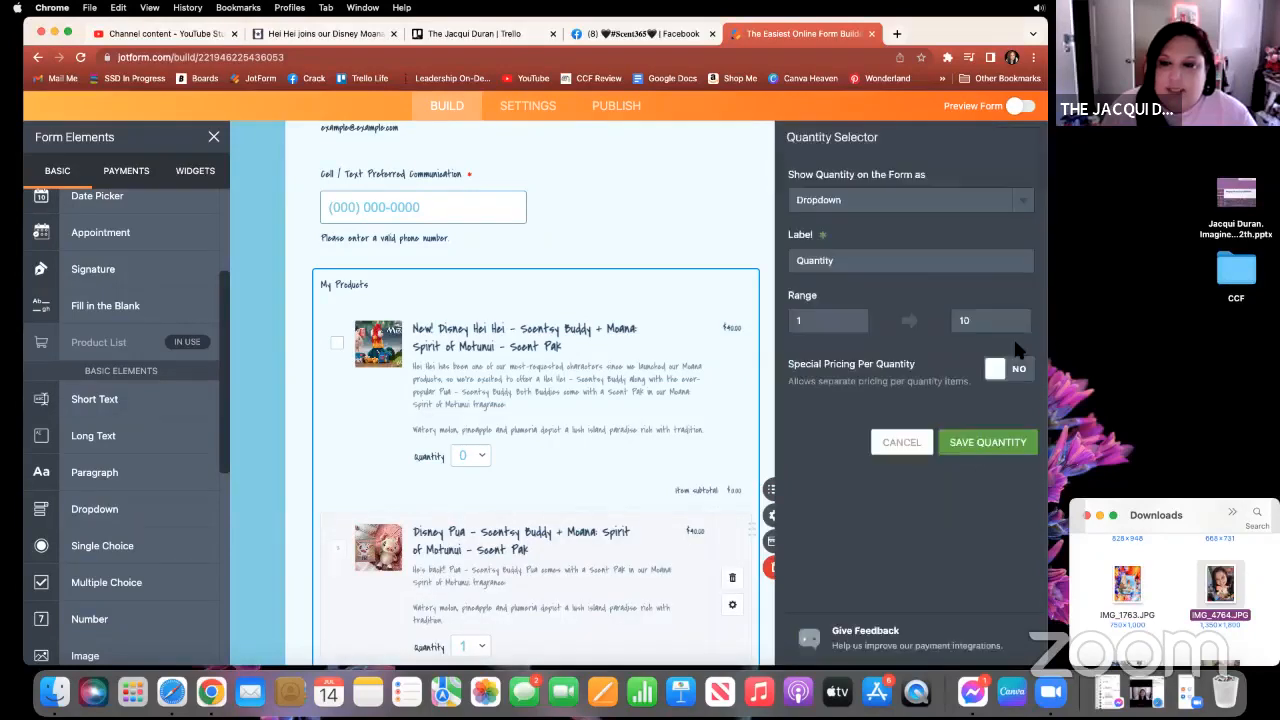
# Start the Disney Pua product's quantity range at 0, save the product, and return to the product list.
pyautogui.moveTo(836, 328); pyautogui.dragTo(697, 325)
pyautogui.write('0')
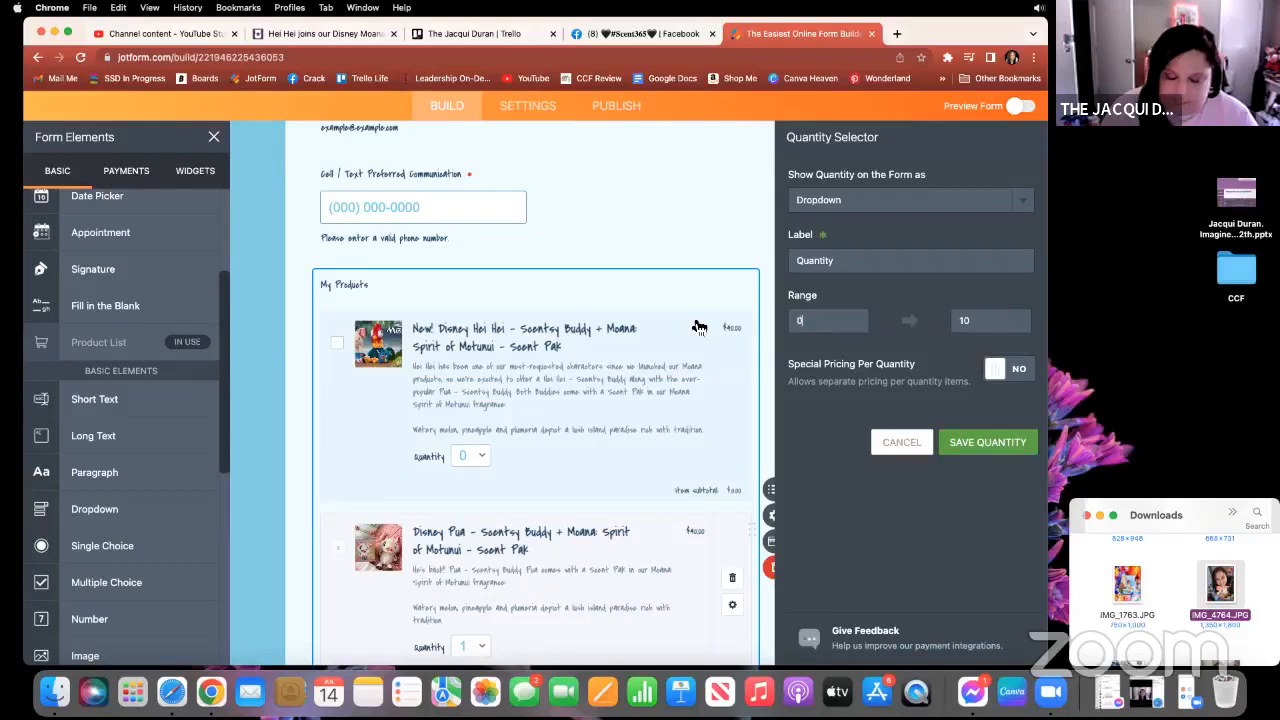
pyautogui.click(993, 442)
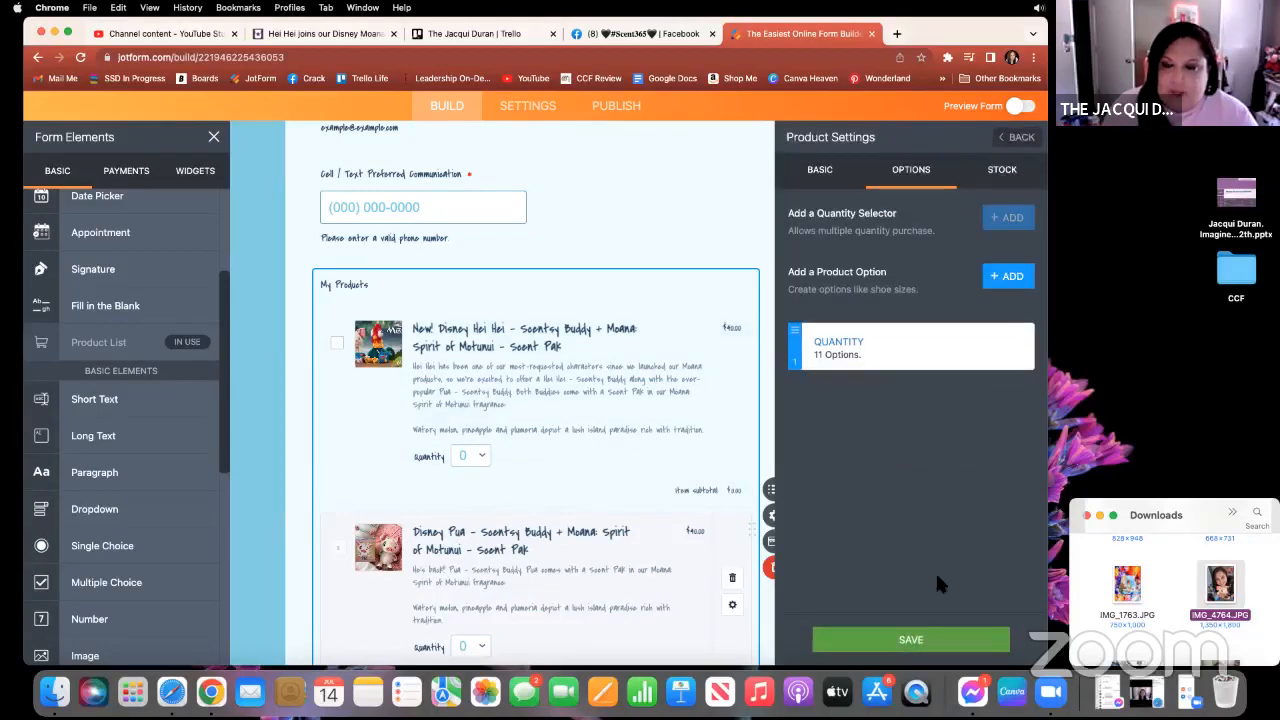
pyautogui.click(911, 641)
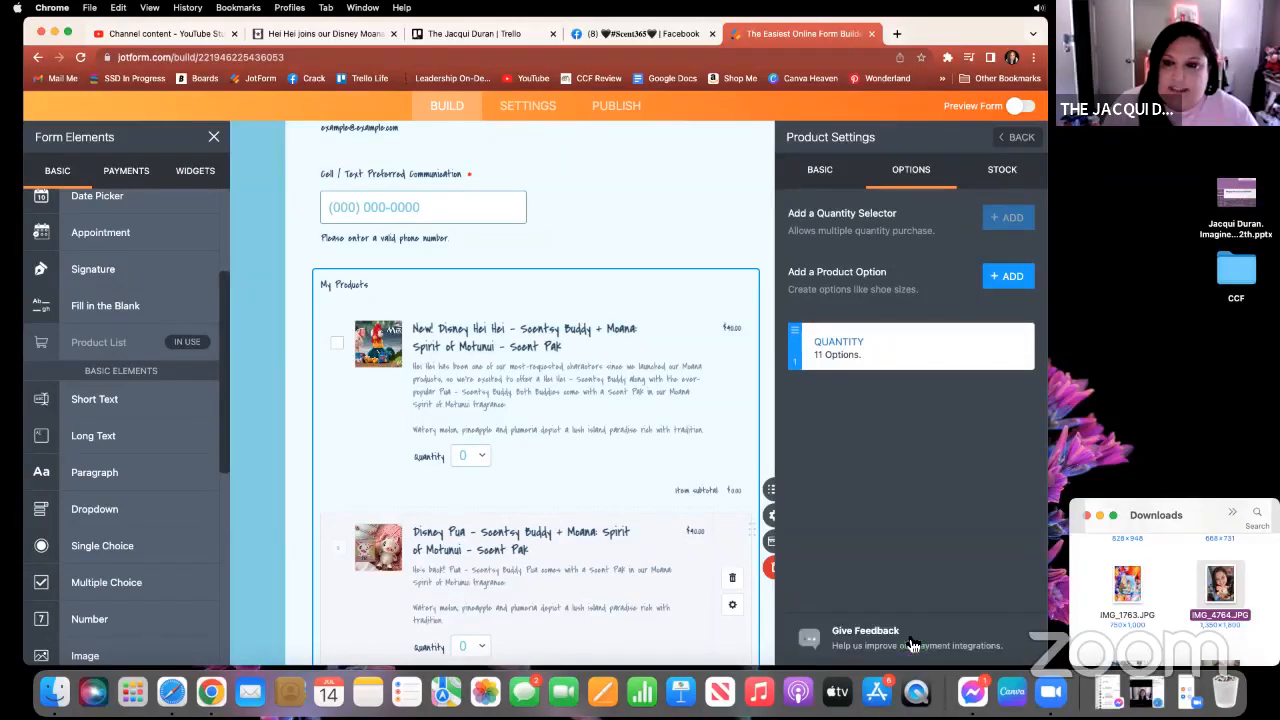
pyautogui.click(1016, 138)
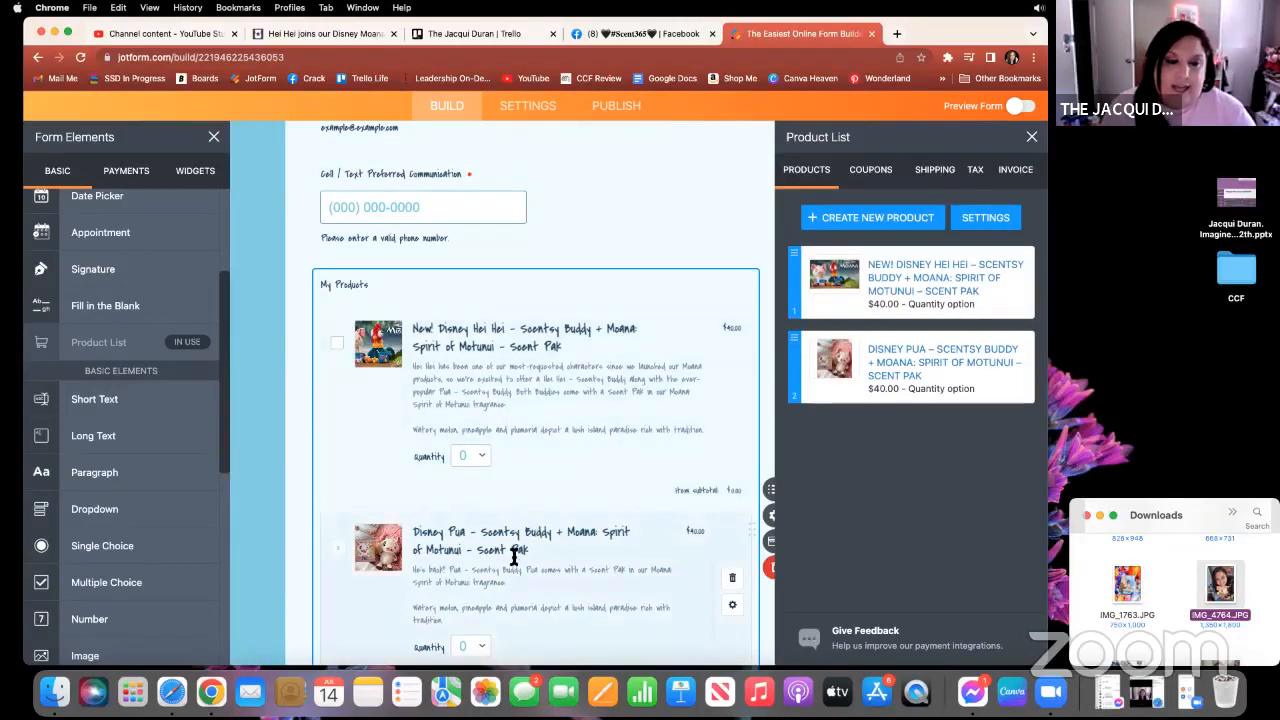
# Start a new product in the form's product list, ready for its name.
pyautogui.scroll(-1, 616, 531)
pyautogui.scroll(-2, 620, 537)
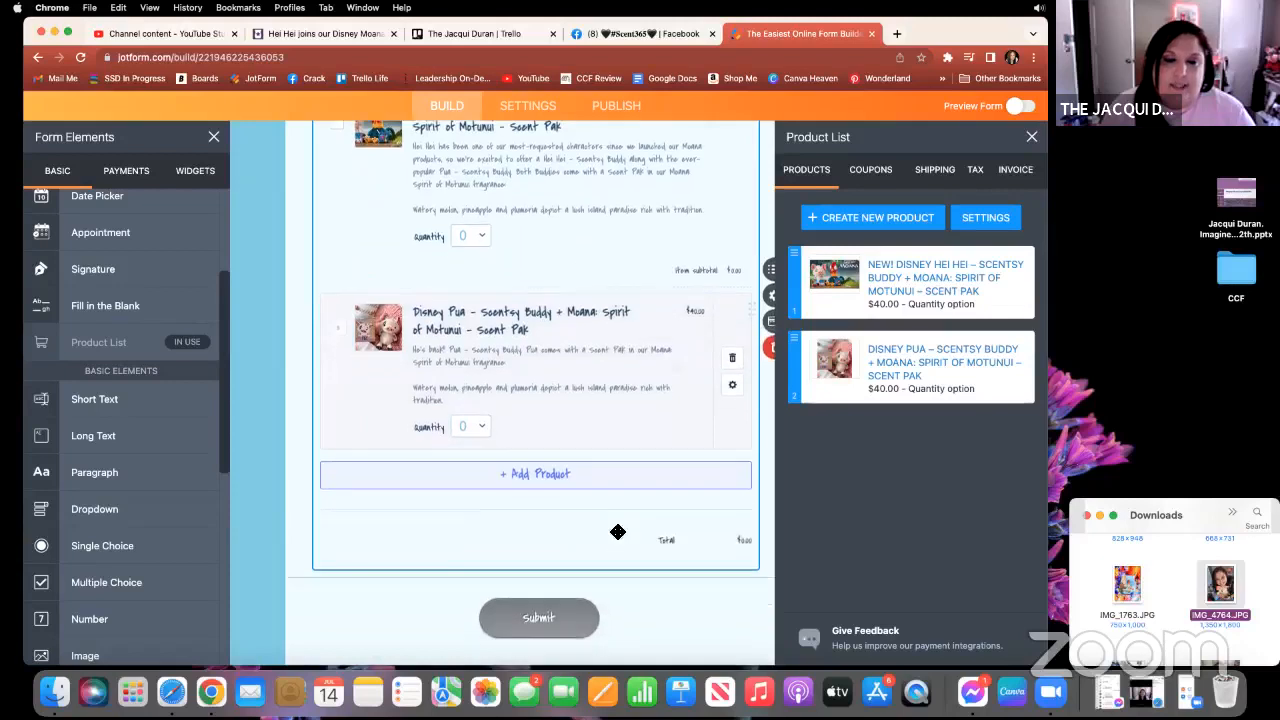
pyautogui.click(885, 220)
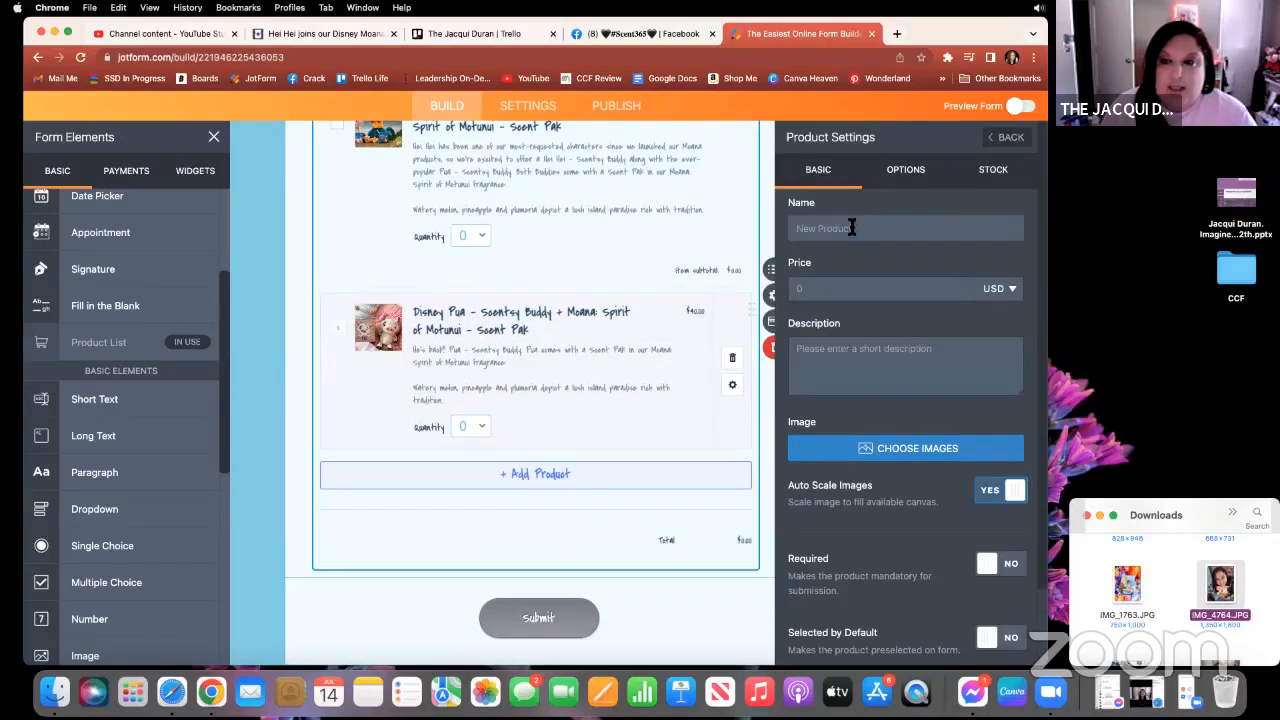
pyautogui.click(851, 228)
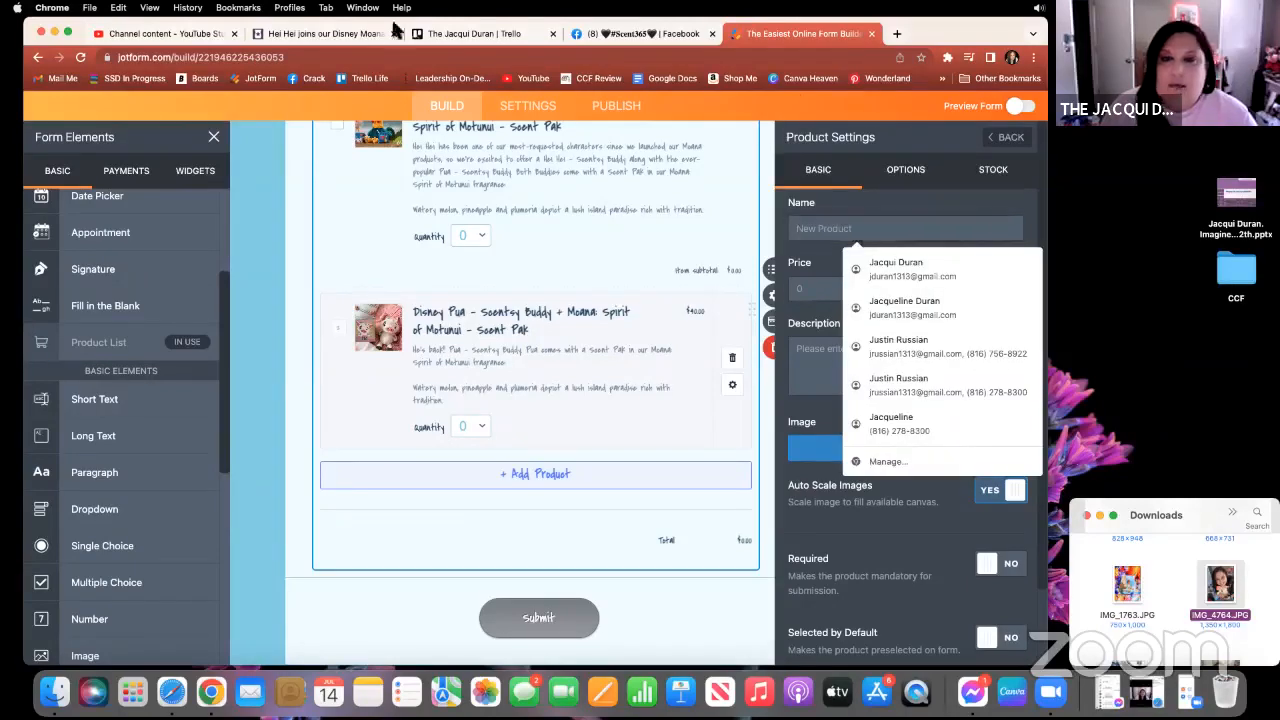
# Copy "Moana: Spirit of Motunui – Scentsy Bar" from the Hei Hei news article and paste it as the new product's name.
pyautogui.click(295, 34)
pyautogui.click(347, 400)
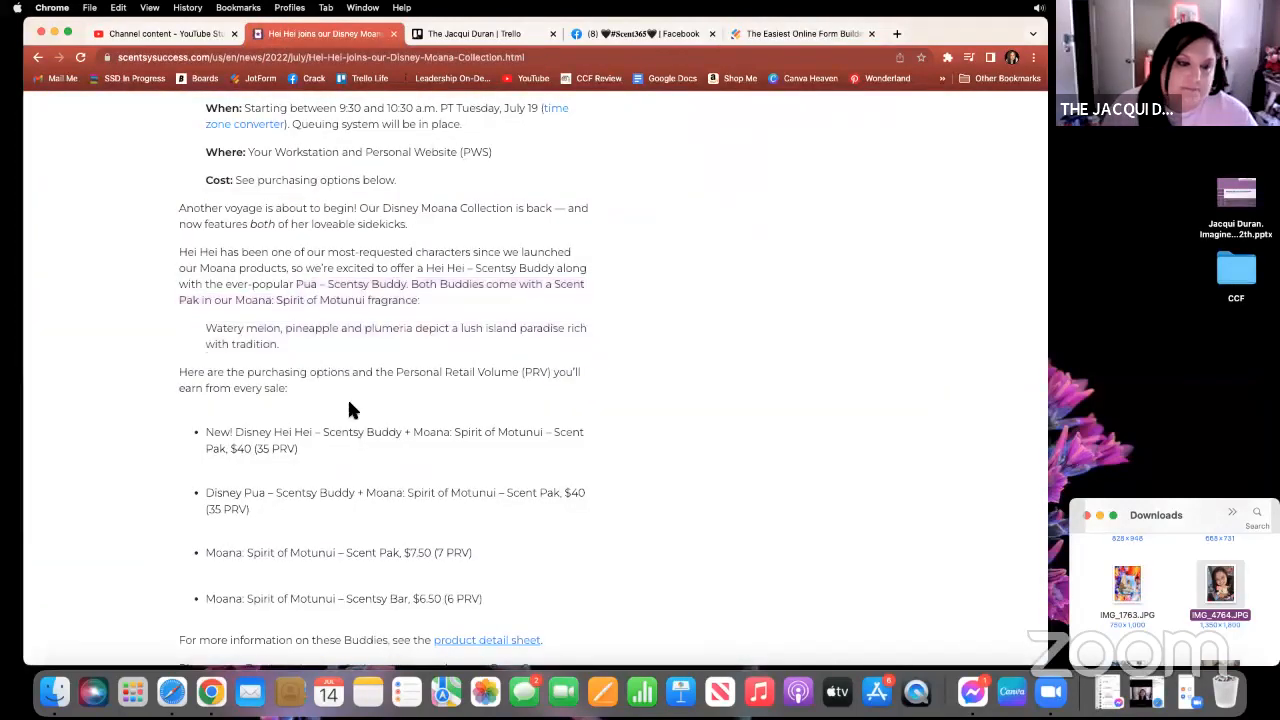
pyautogui.scroll(-3, 347, 405)
pyautogui.scroll(-2, 347, 405)
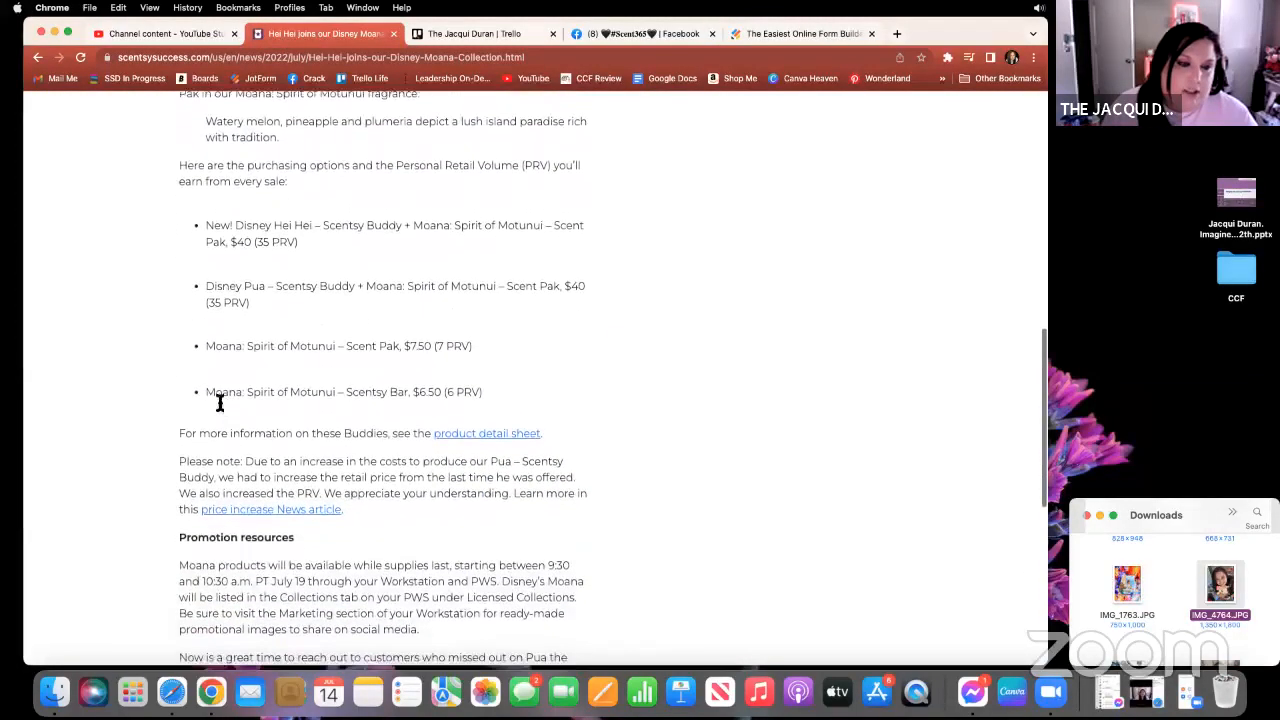
pyautogui.moveTo(202, 391); pyautogui.dragTo(409, 397)
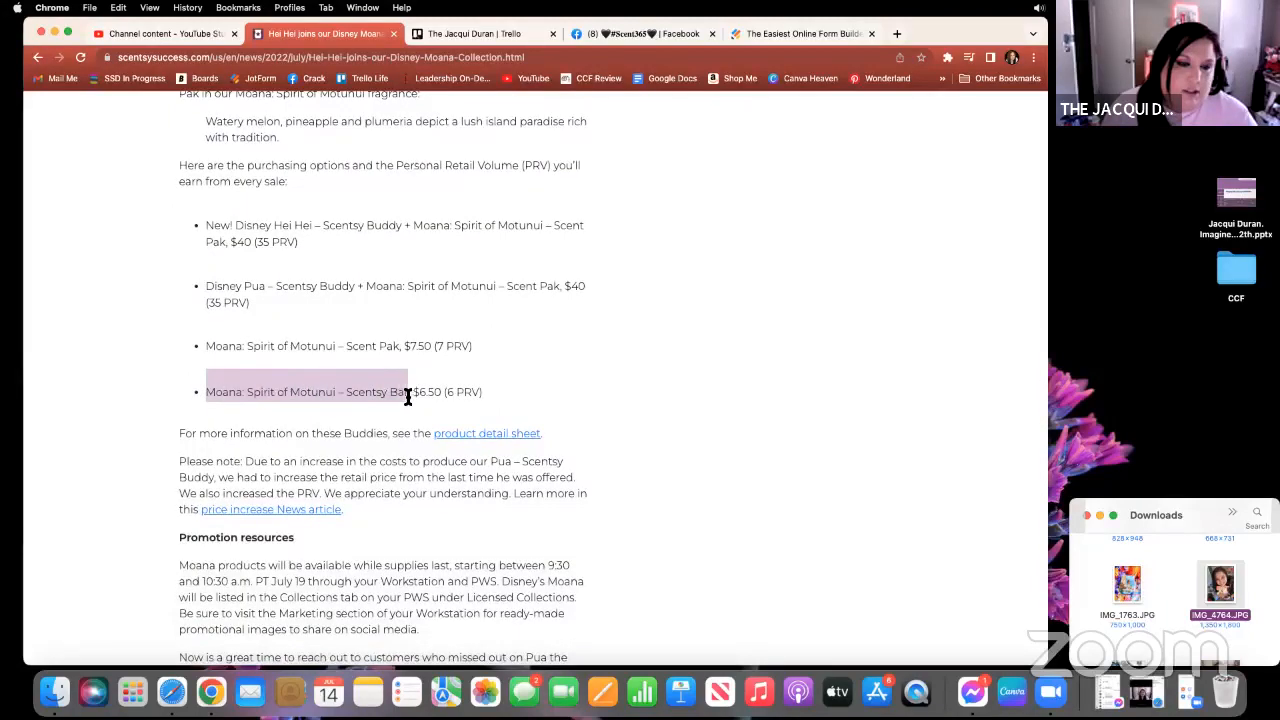
pyautogui.rightClick(349, 392)
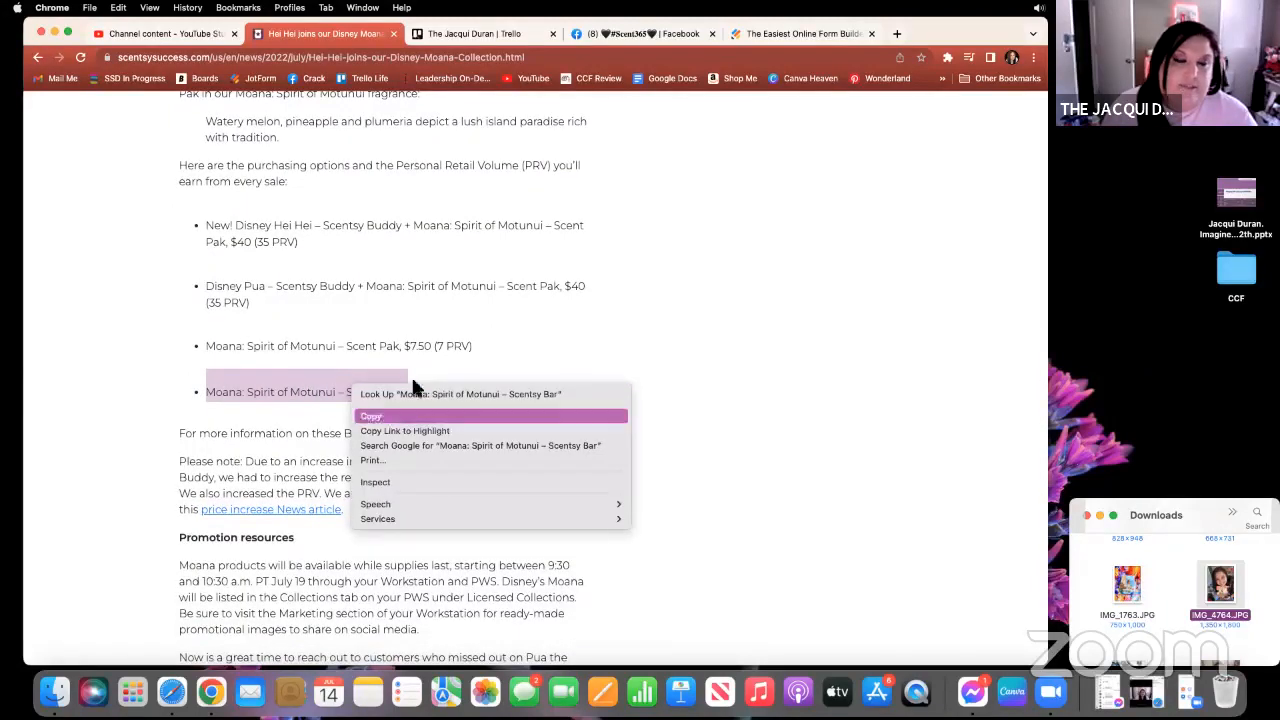
pyautogui.click(395, 416)
pyautogui.click(765, 40)
pyautogui.click(846, 228)
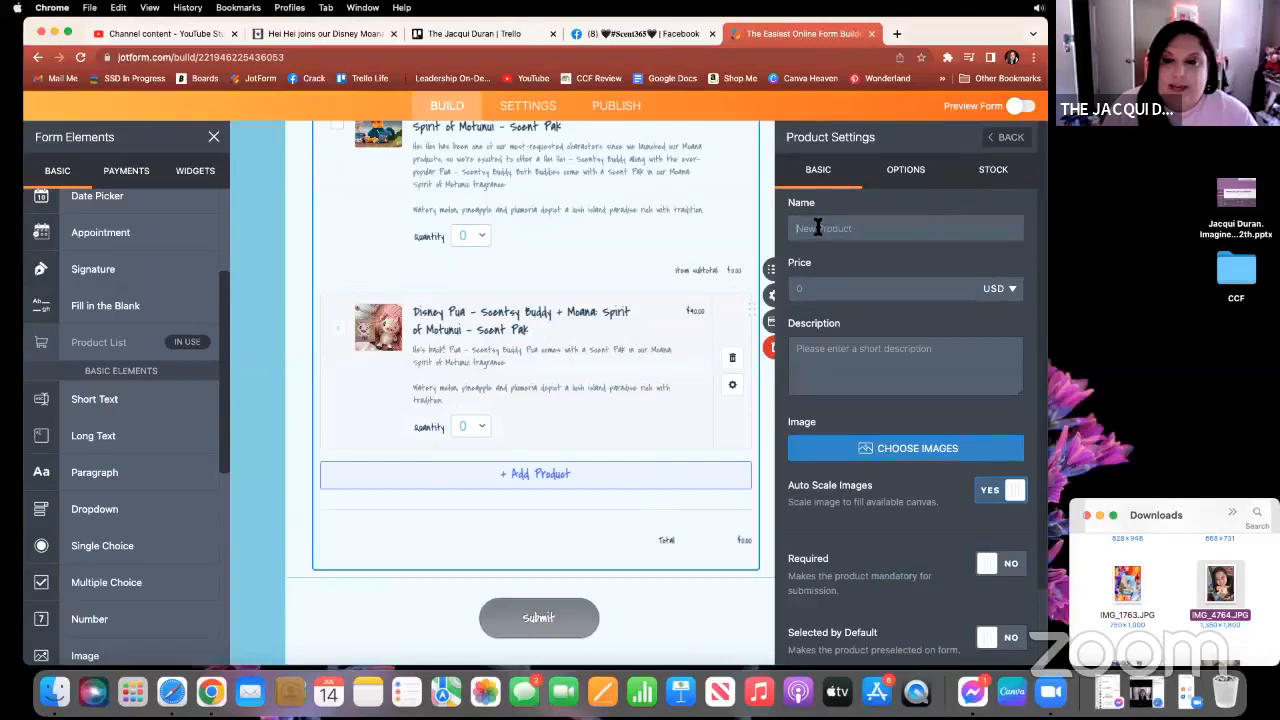
pyautogui.rightClick(823, 227)
pyautogui.click(843, 322)
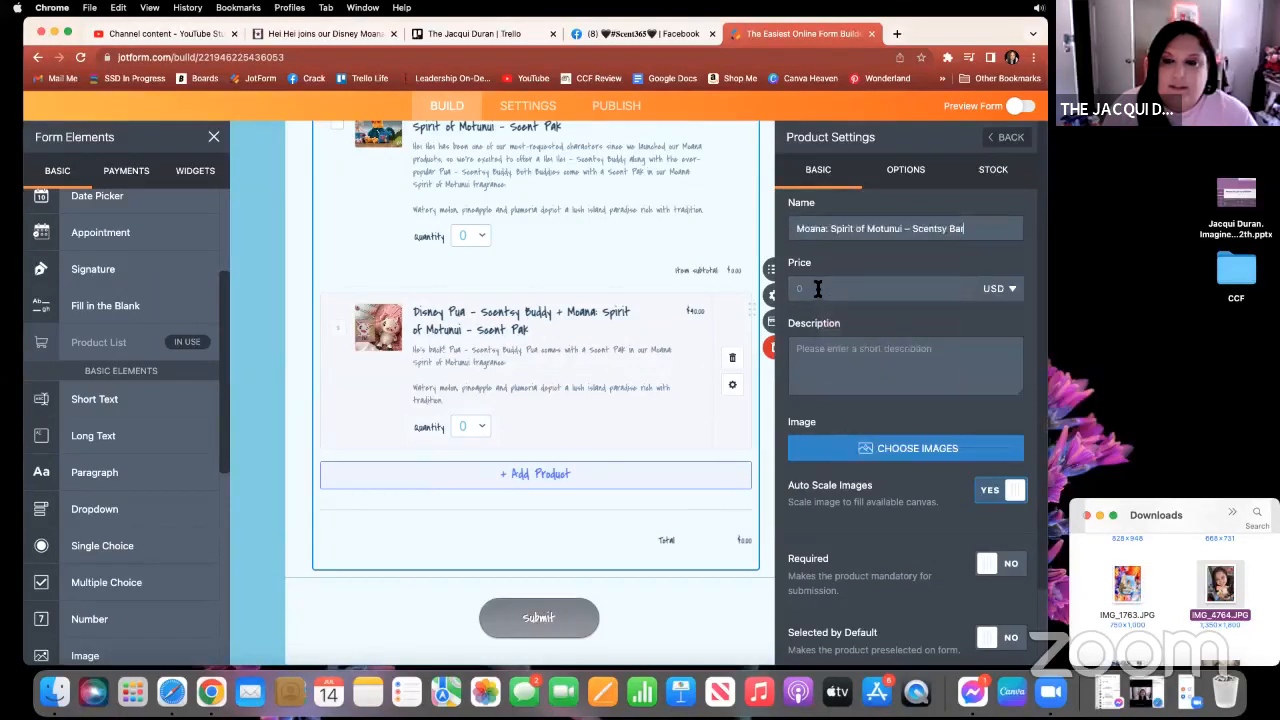
# Set the Scentsy Bar's price to 6.50 and paste the article's "Watery melon, pineapple and plumeria" fragrance sentence as its description.
pyautogui.click(817, 288)
pyautogui.click(866, 322)
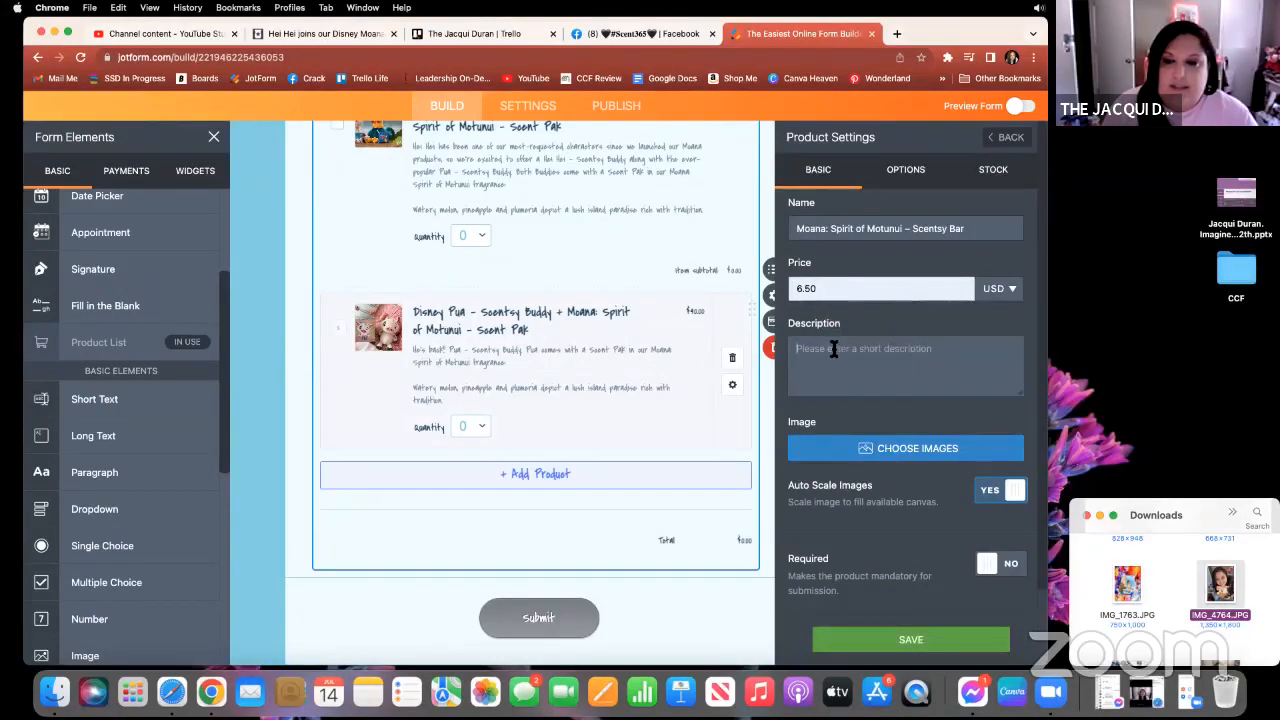
pyautogui.click(281, 30)
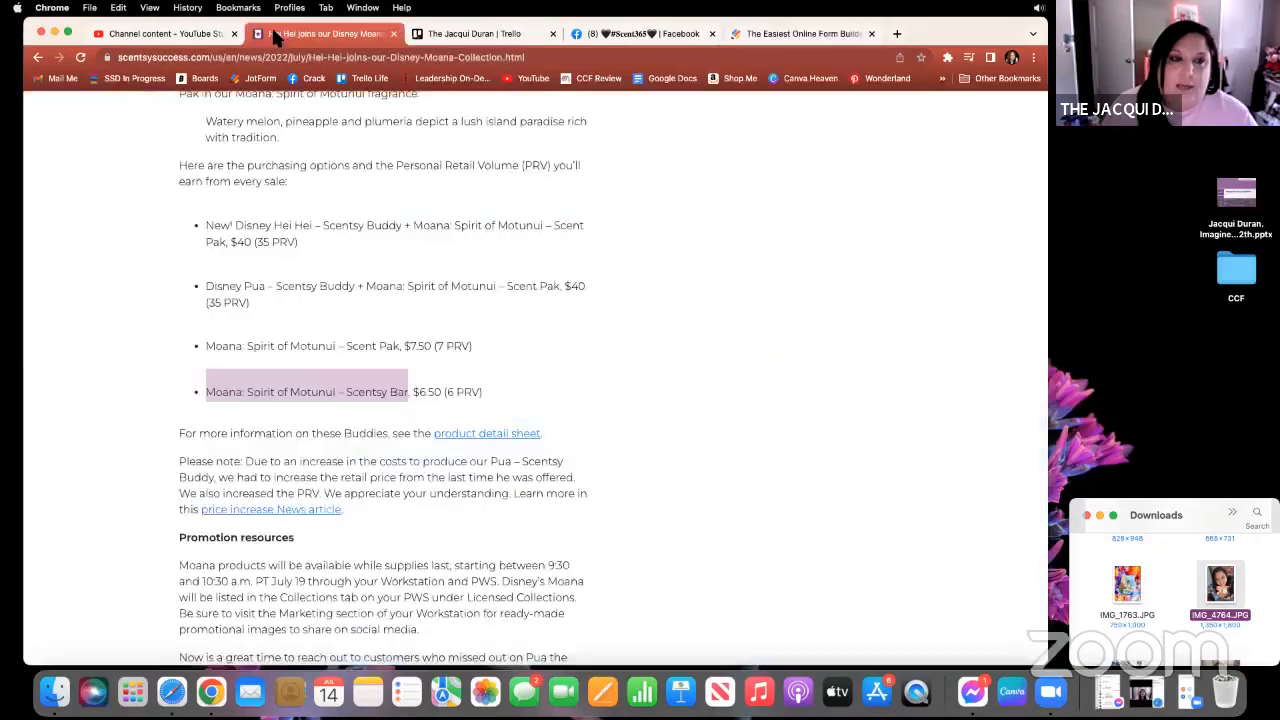
pyautogui.click(353, 265)
pyautogui.scroll(5, 353, 268)
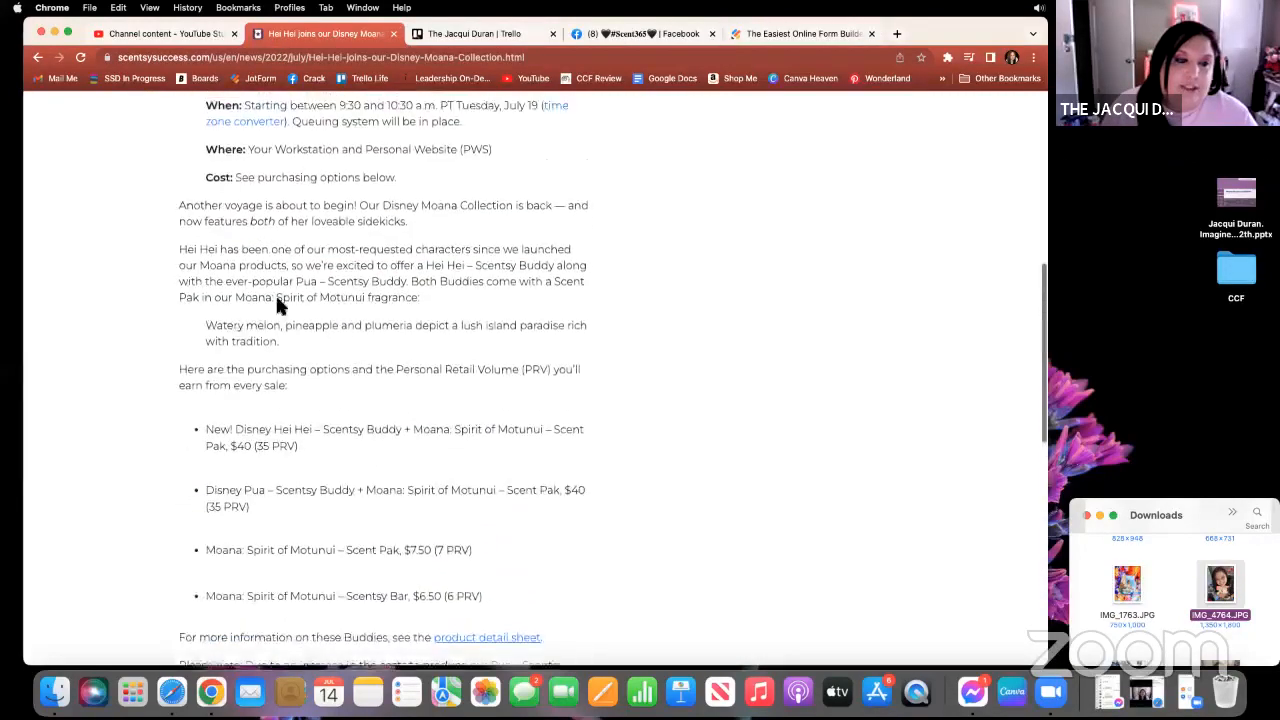
pyautogui.moveTo(206, 338); pyautogui.dragTo(287, 350)
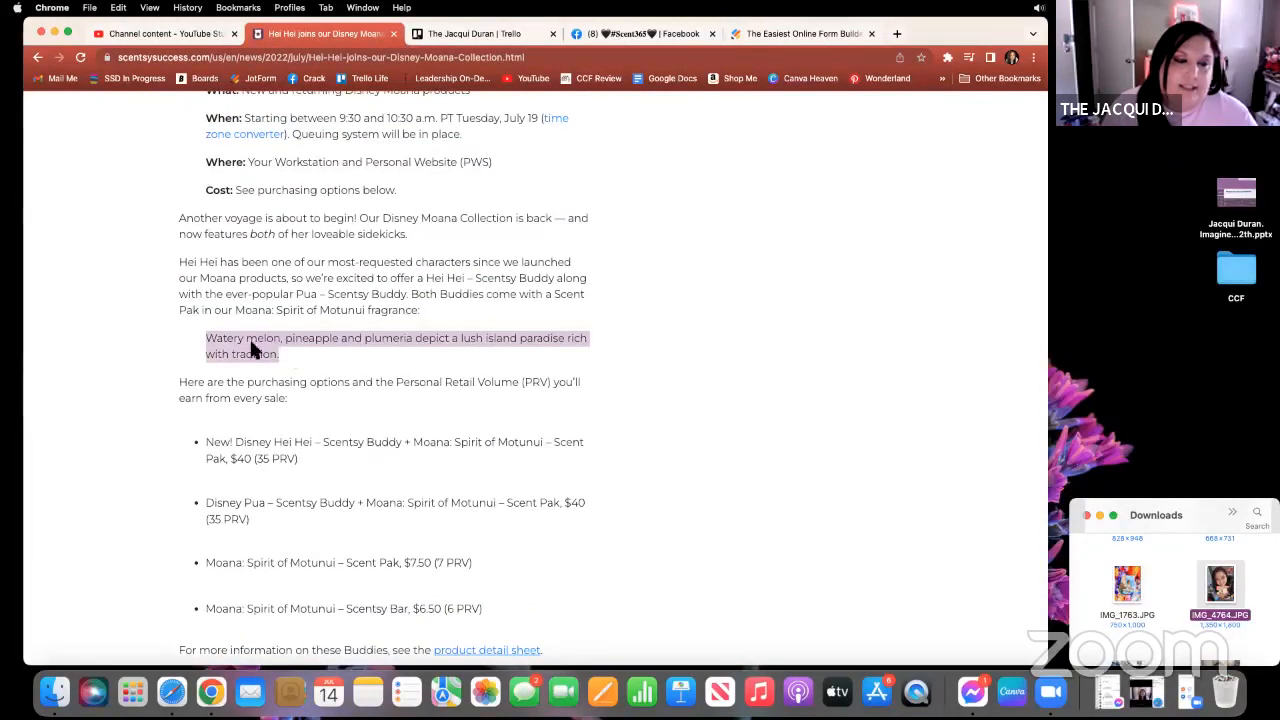
pyautogui.rightClick(287, 347)
pyautogui.click(283, 374)
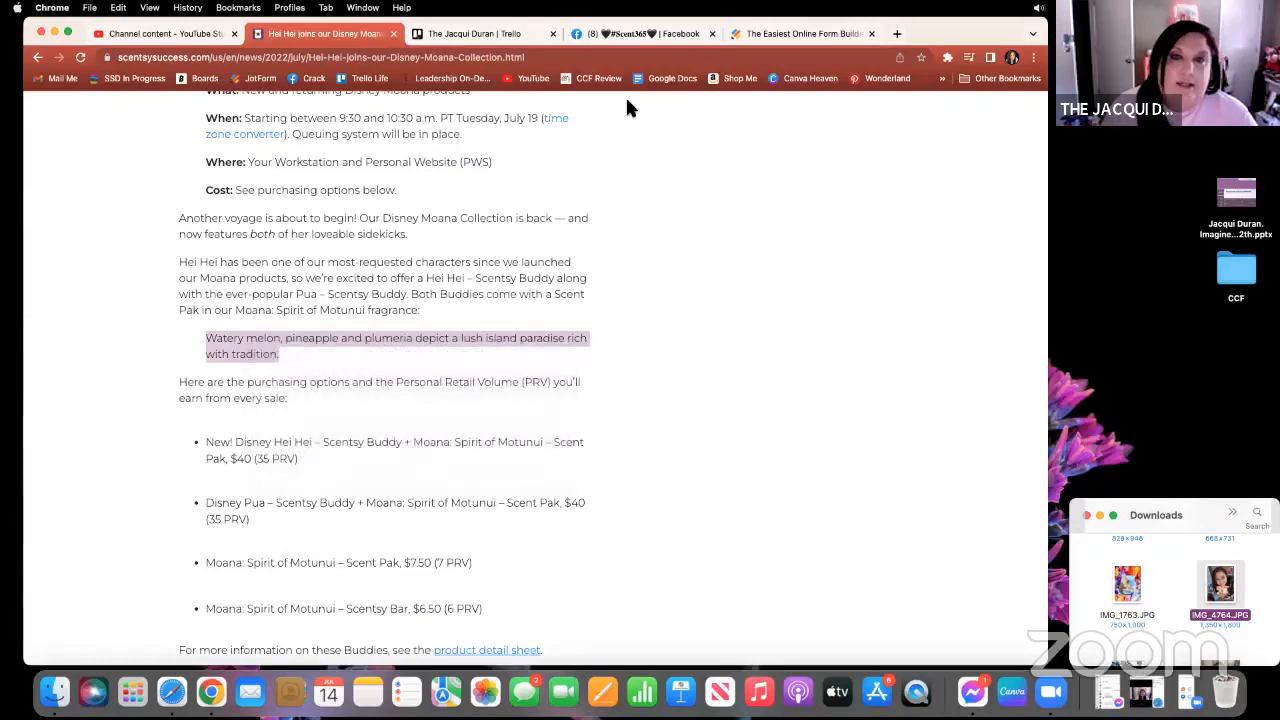
pyautogui.click(762, 34)
pyautogui.rightClick(810, 347)
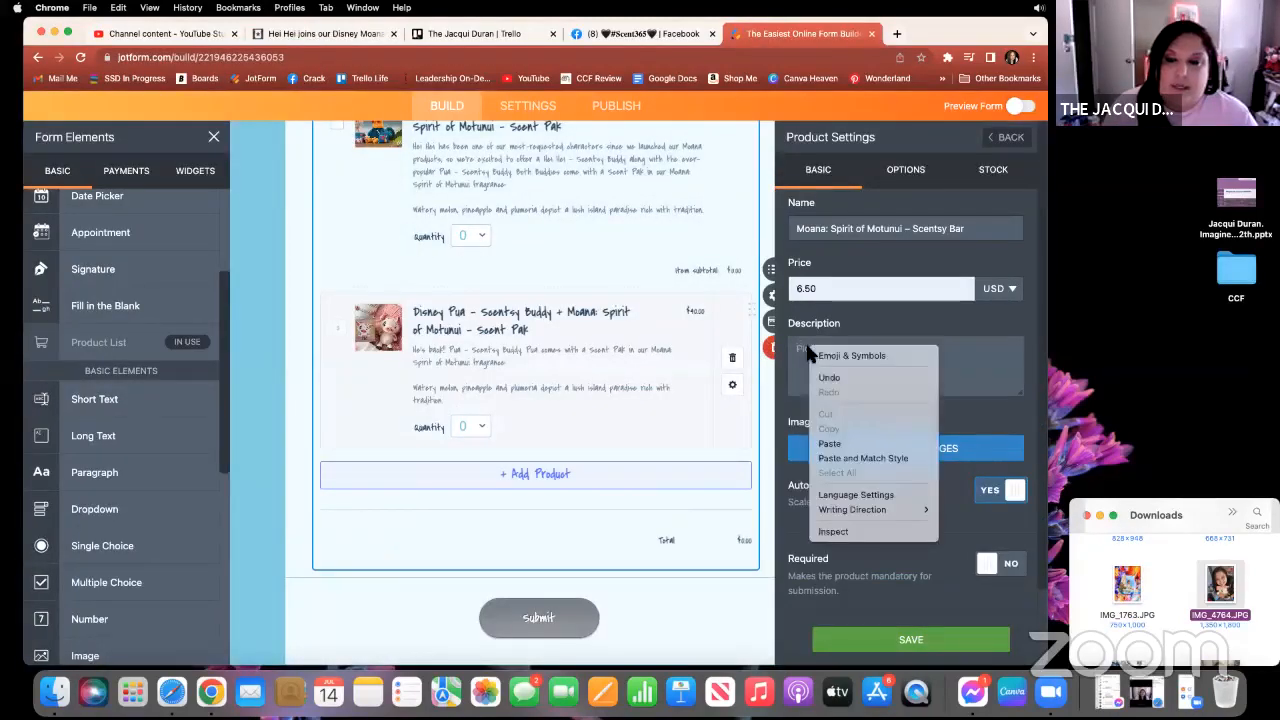
pyautogui.click(855, 444)
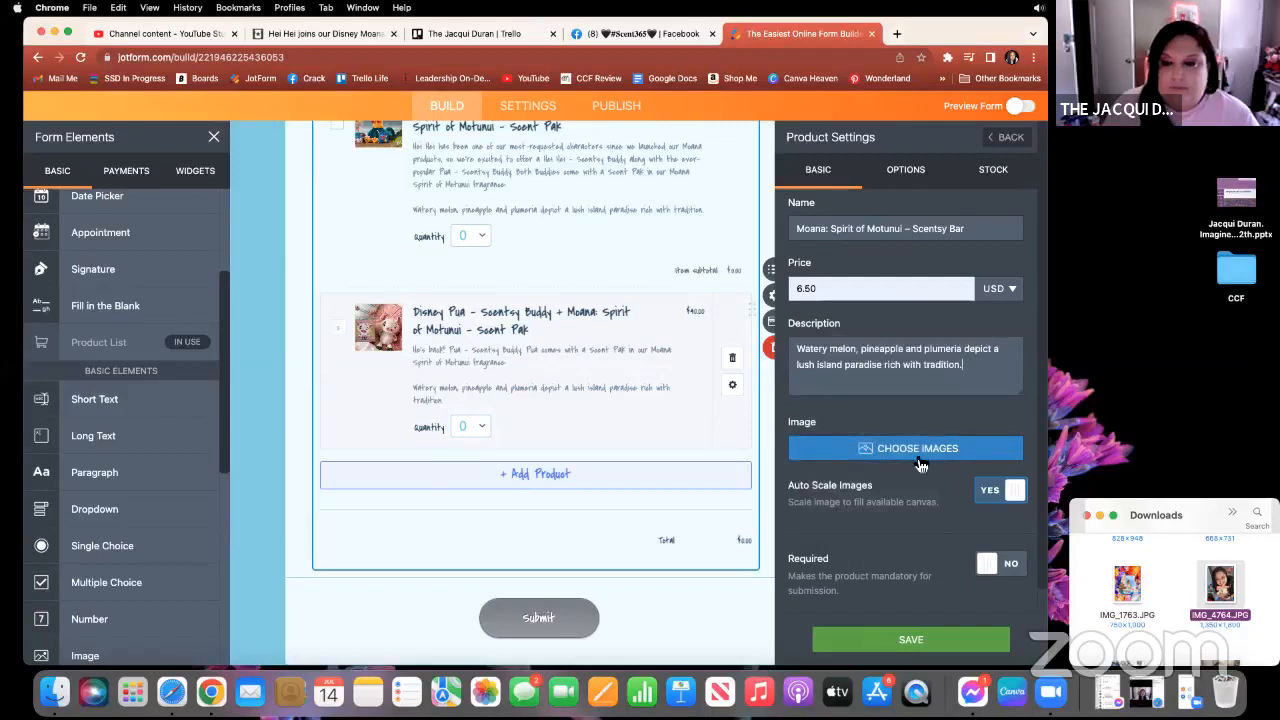
# Add IMG_1763.JPG from the Downloads folder as the Scentsy Bar's product image.
pyautogui.scroll(-2, 920, 465)
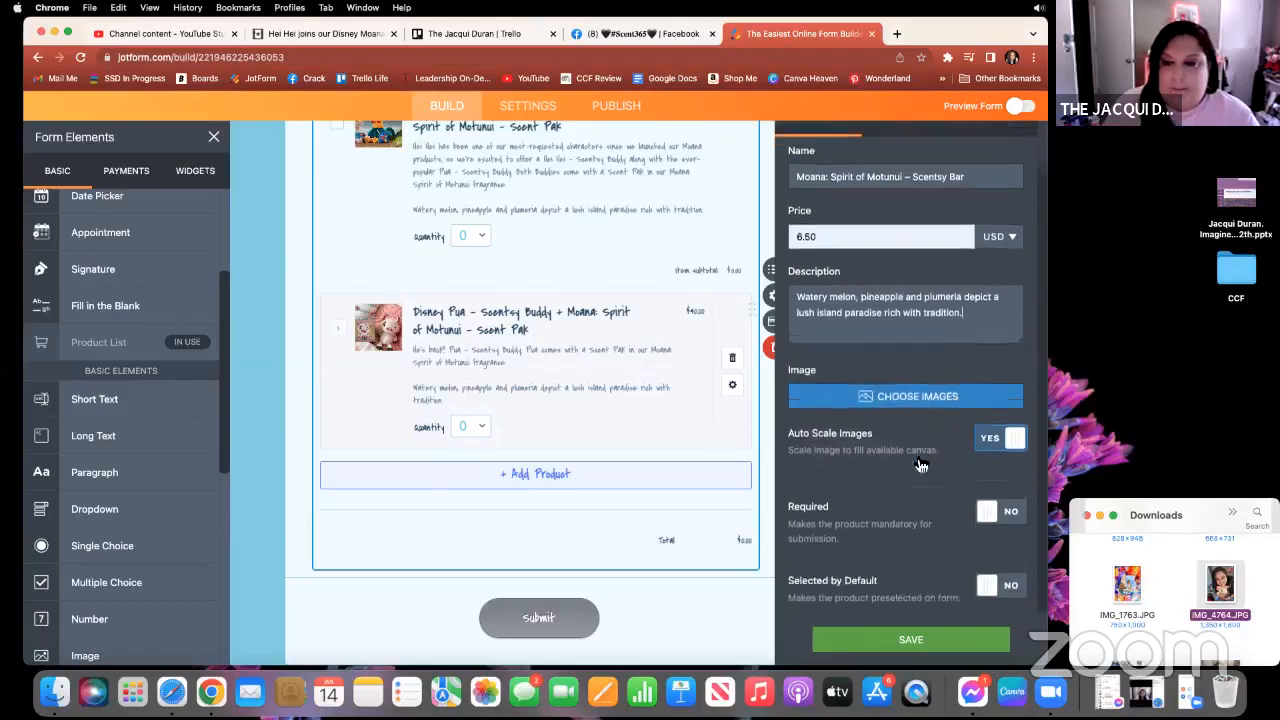
pyautogui.click(916, 387)
pyautogui.moveTo(1127, 585); pyautogui.dragTo(870, 470)
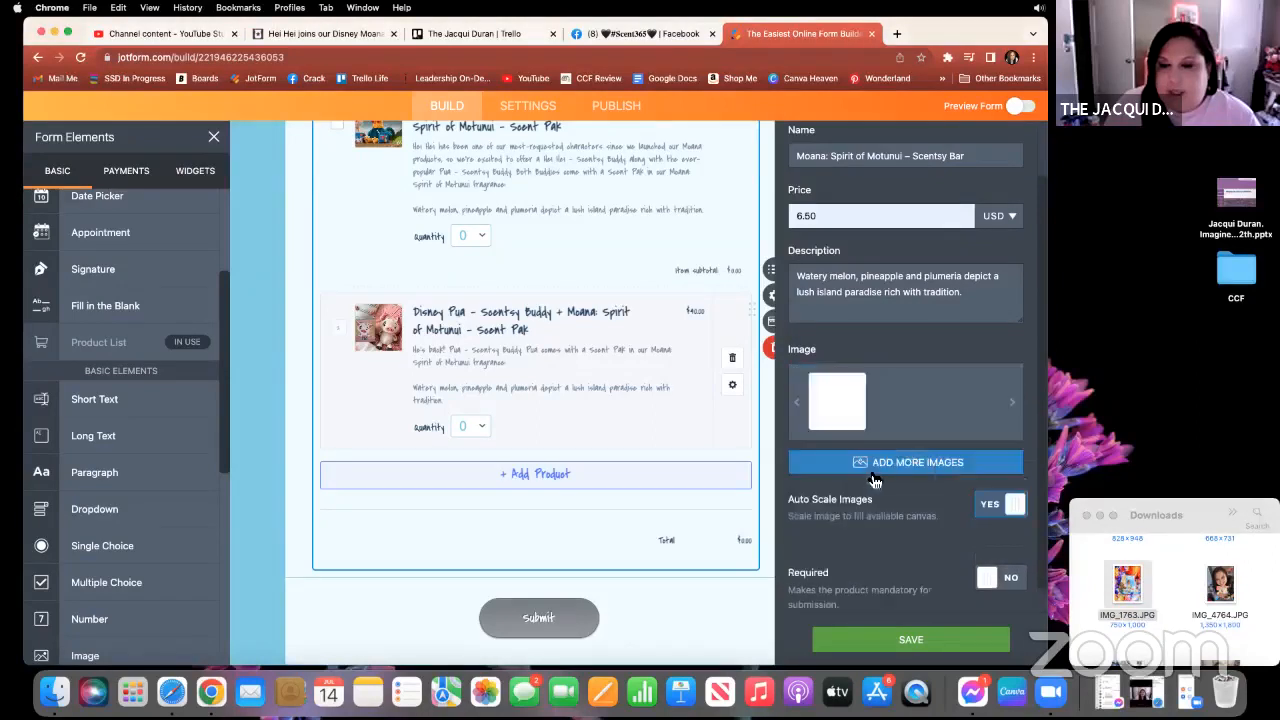
pyautogui.scroll(-2, 912, 500)
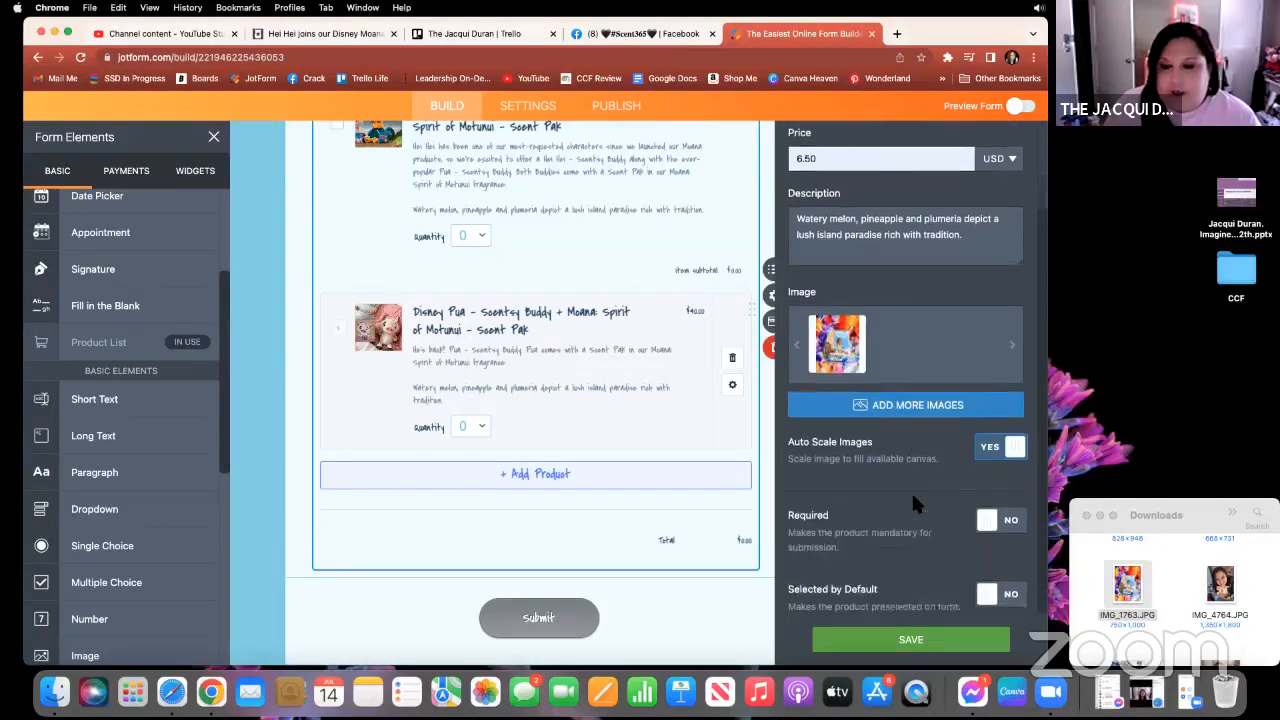
pyautogui.scroll(3, 911, 491)
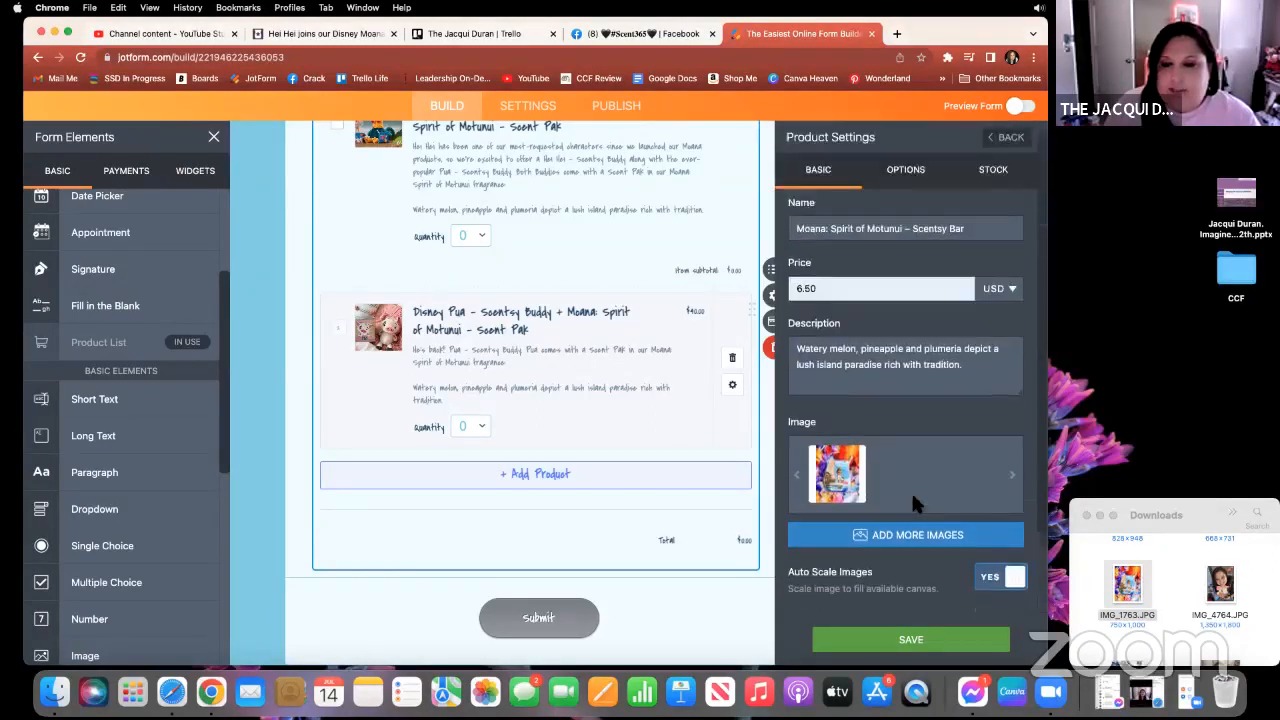
# Add a quantity selector shown as a dropdown to the Scentsy Bar product.
pyautogui.click(907, 174)
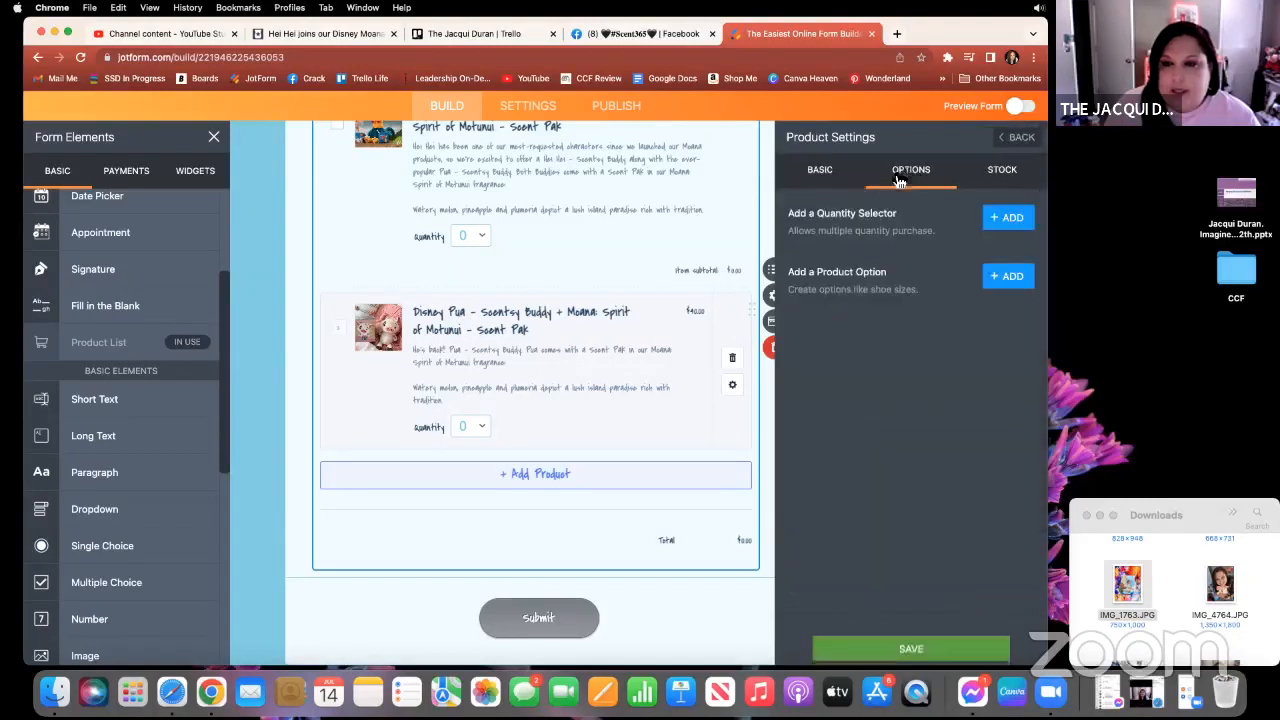
pyautogui.click(1003, 213)
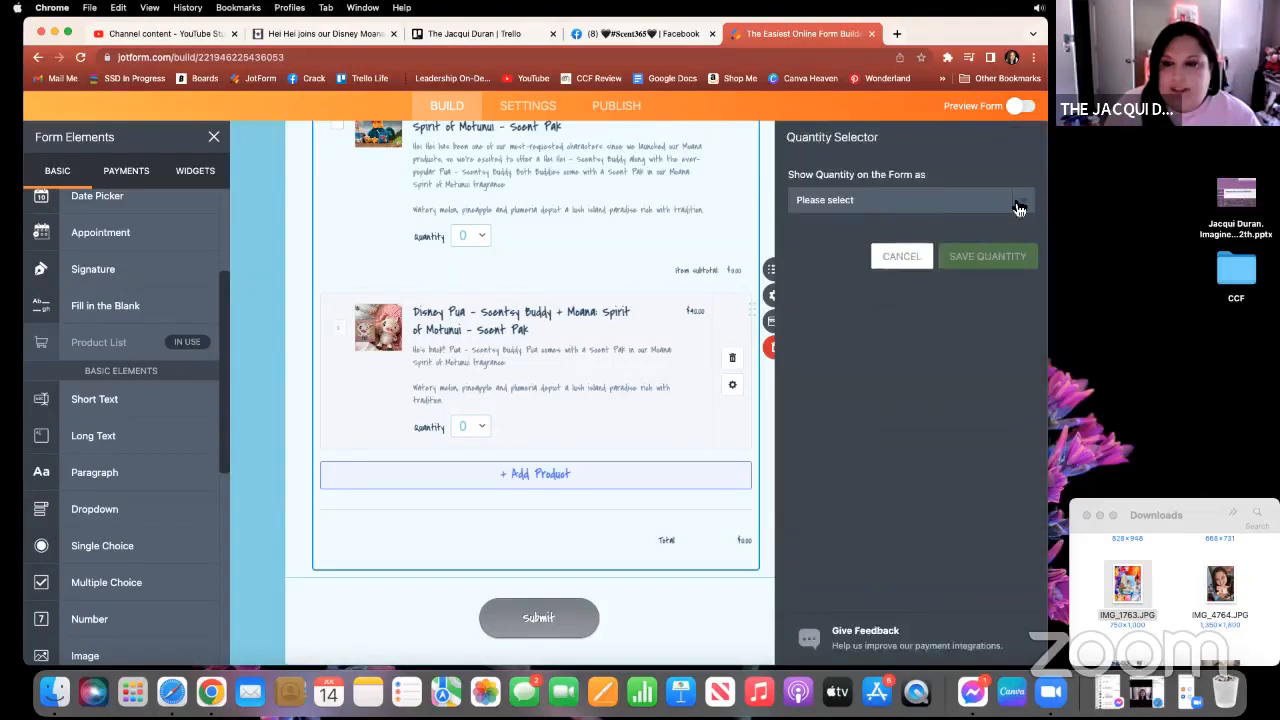
pyautogui.click(1020, 204)
pyautogui.click(886, 219)
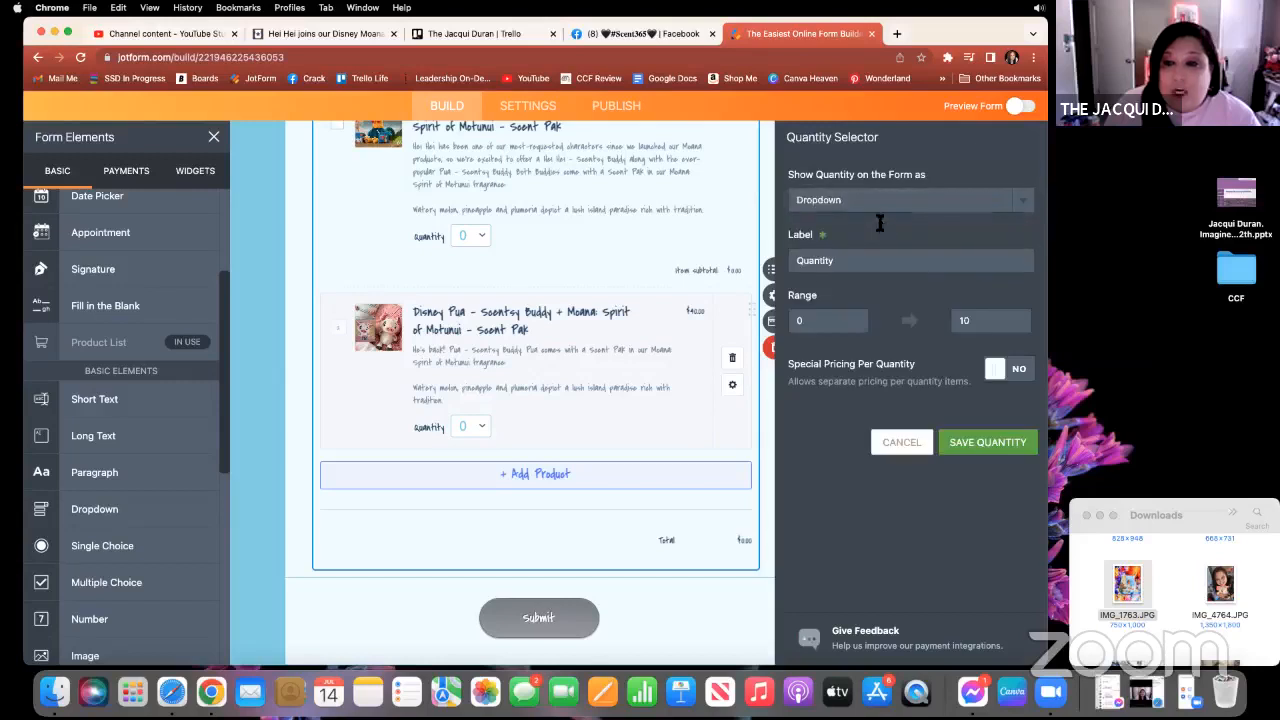
# Enable special pricing per quantity, with 19.50 as the price for three bars, and save the quantity selector.
pyautogui.click(997, 371)
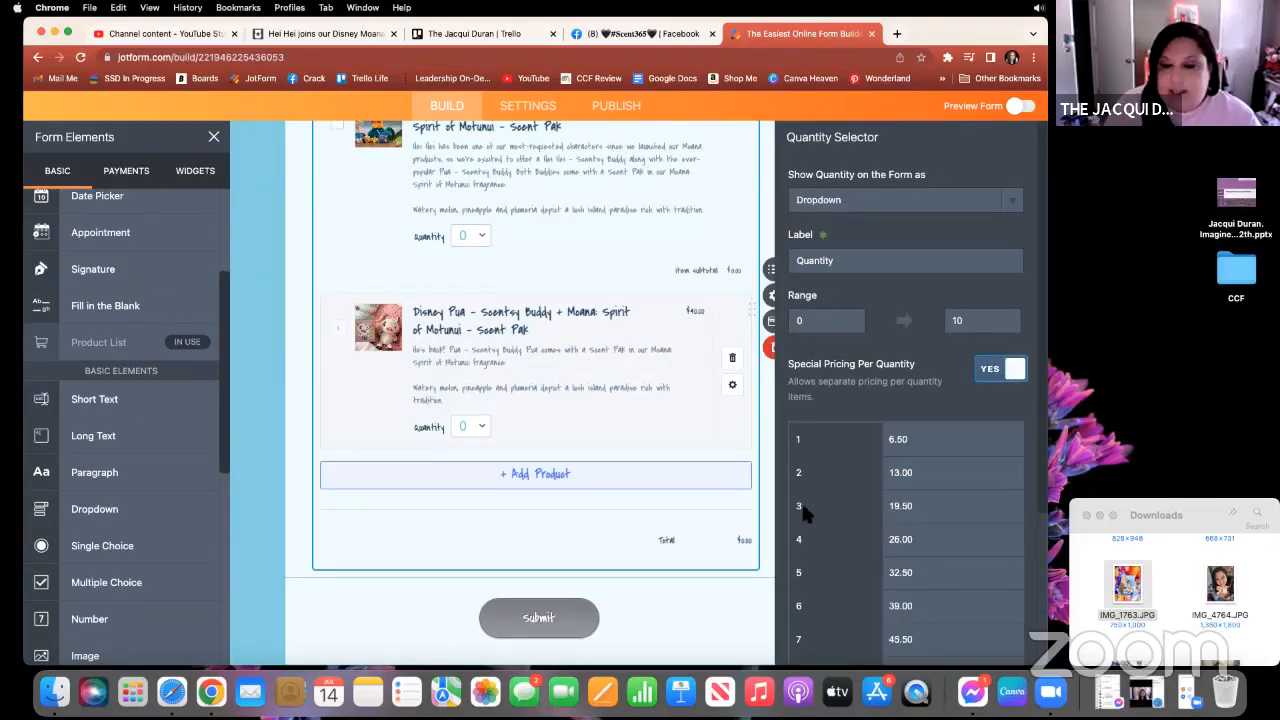
pyautogui.click(883, 507)
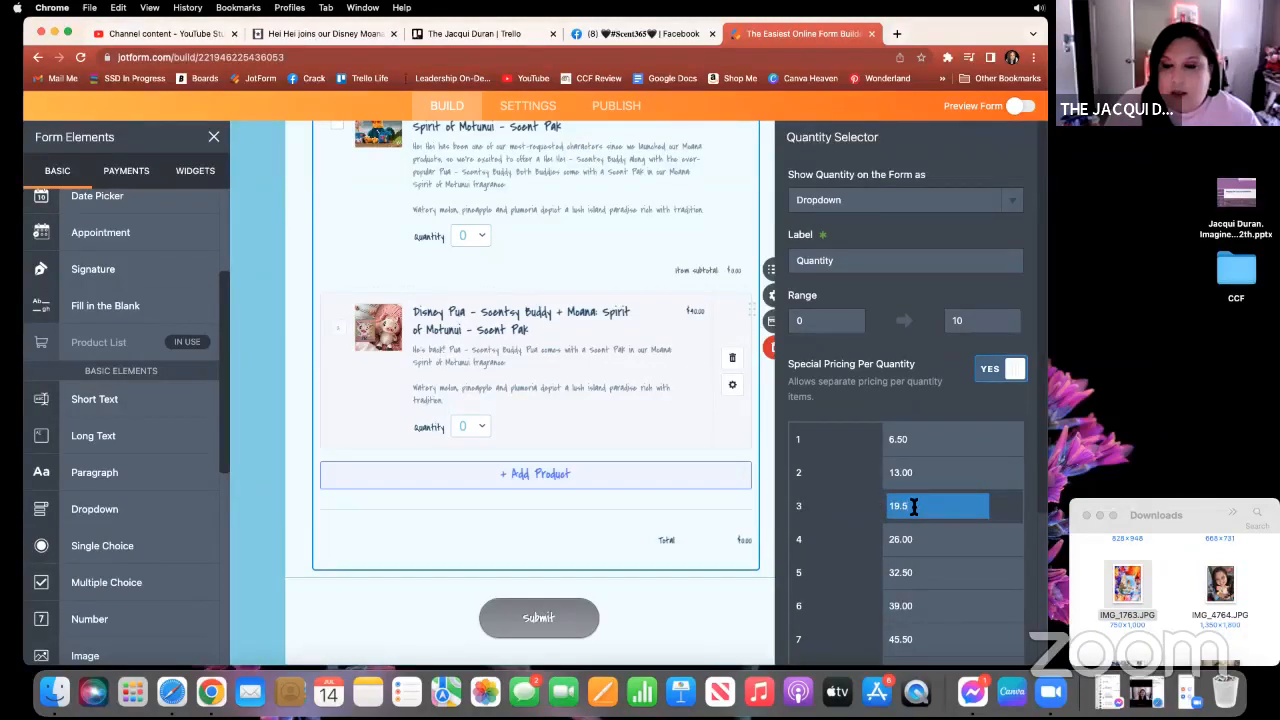
pyautogui.write('0')
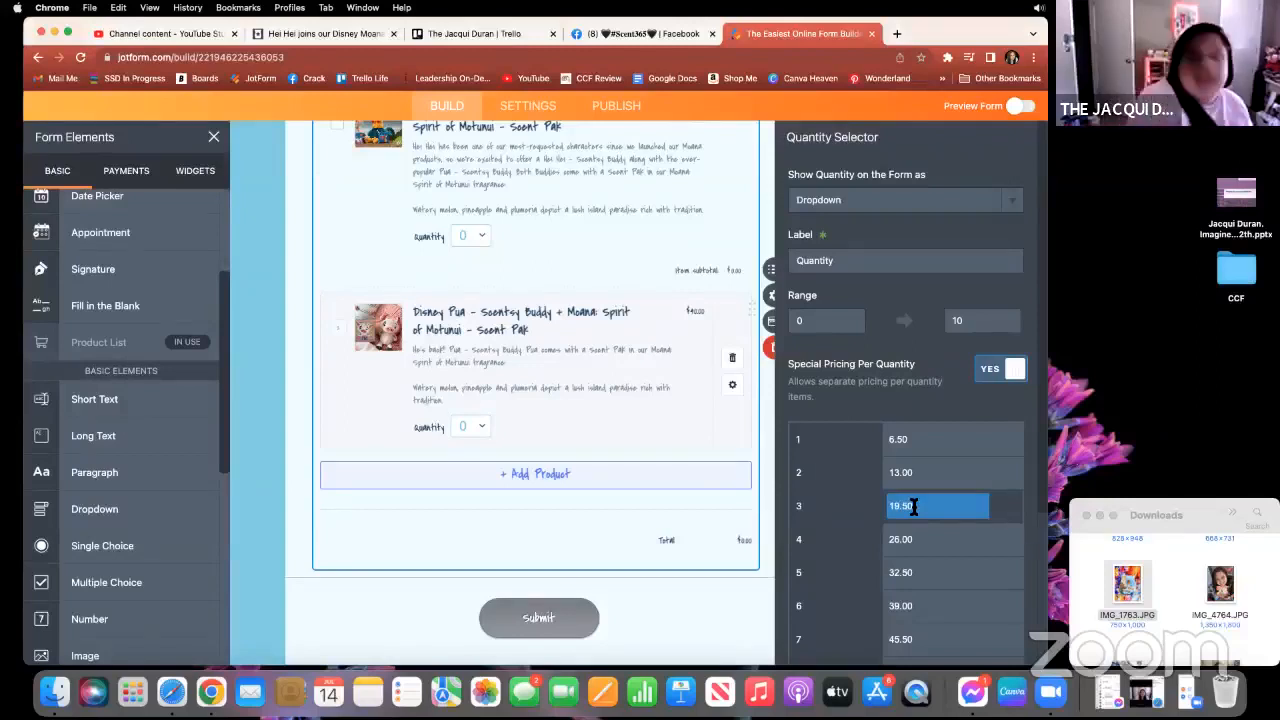
pyautogui.click(983, 413)
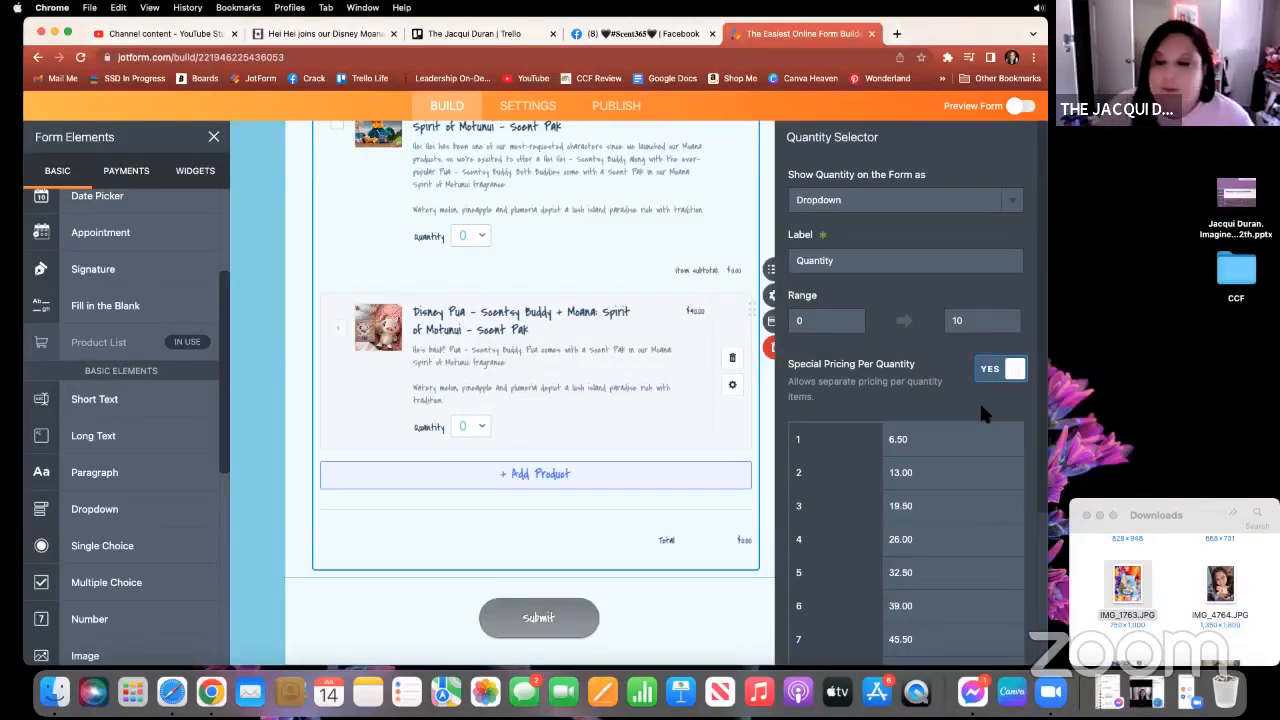
pyautogui.click(937, 507)
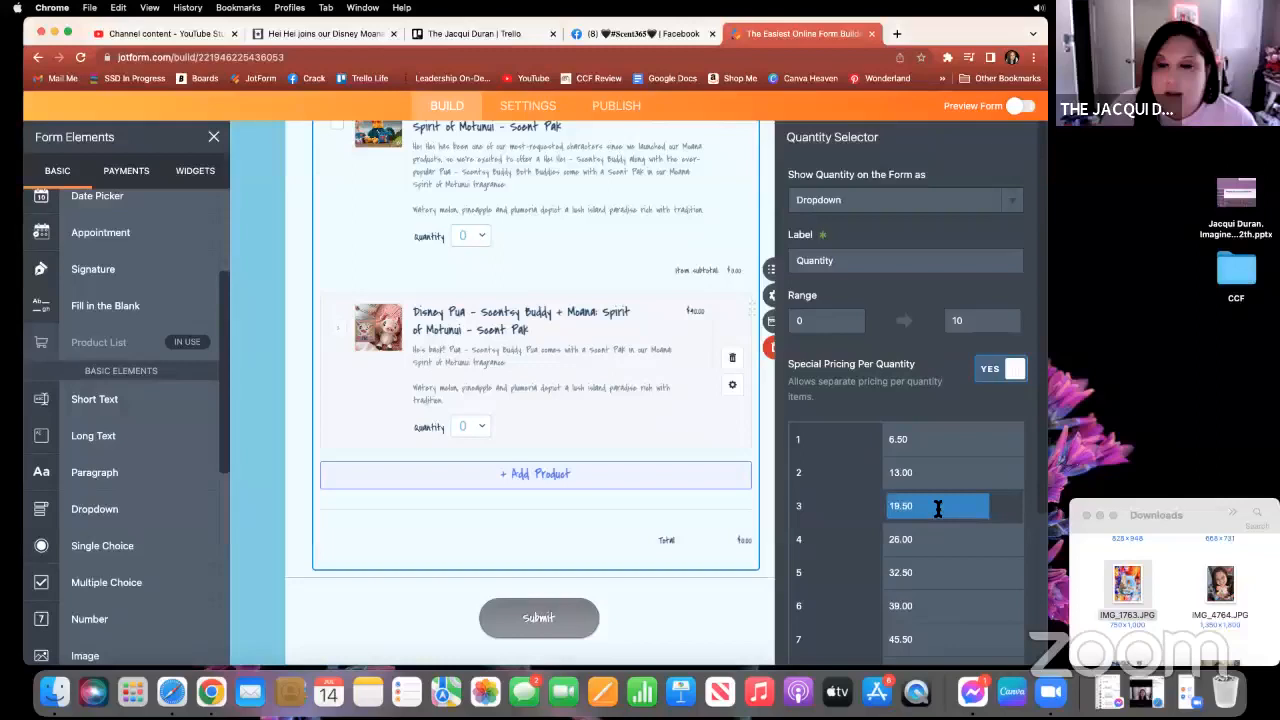
pyautogui.click(926, 410)
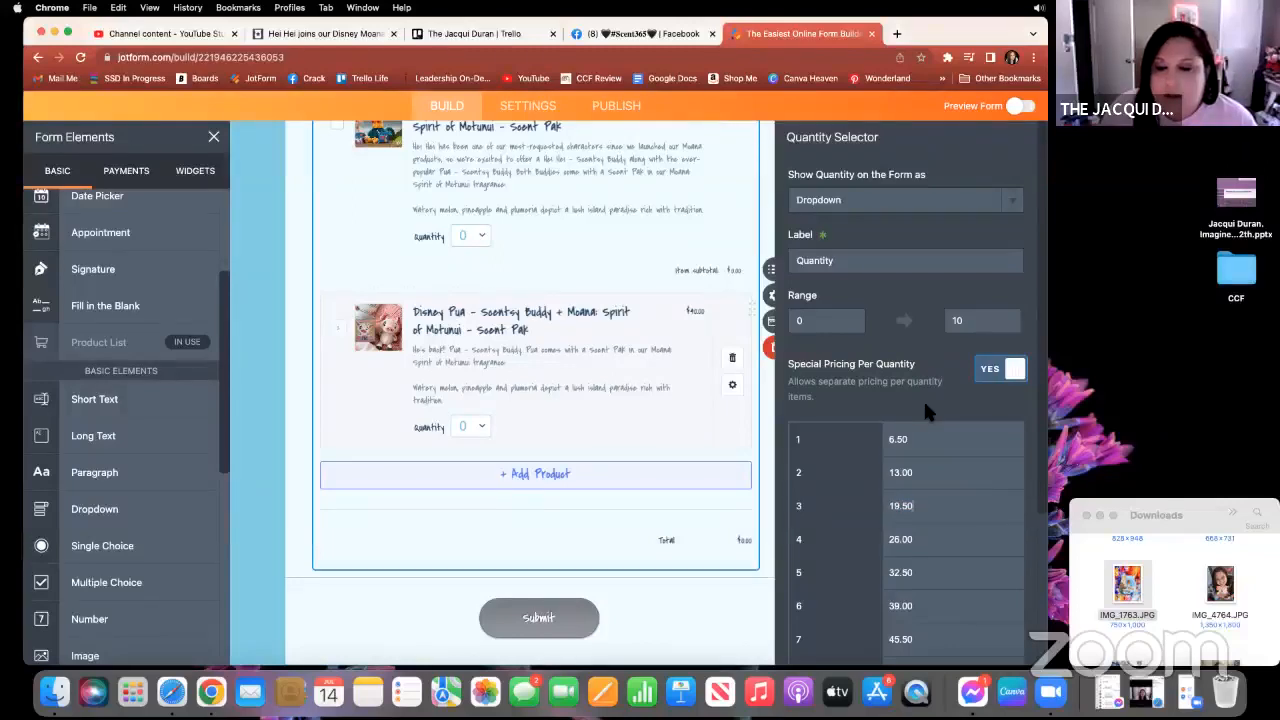
pyautogui.scroll(-4, 866, 518)
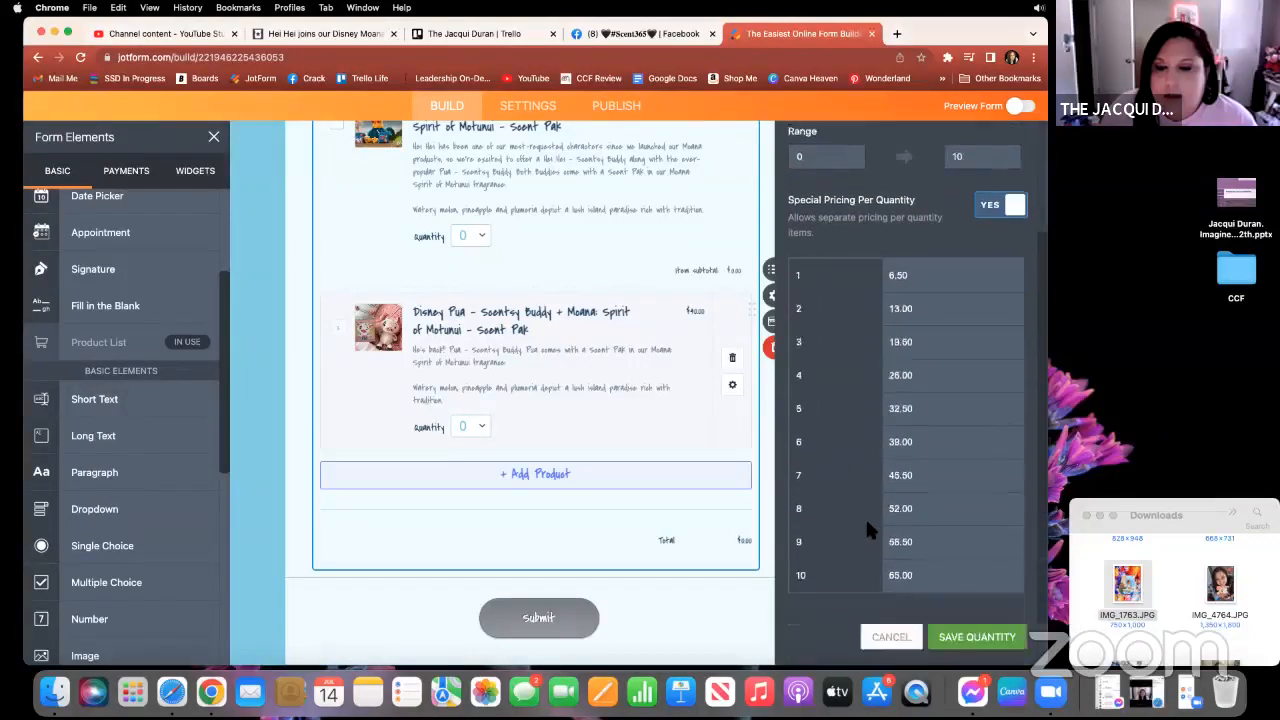
pyautogui.click(975, 592)
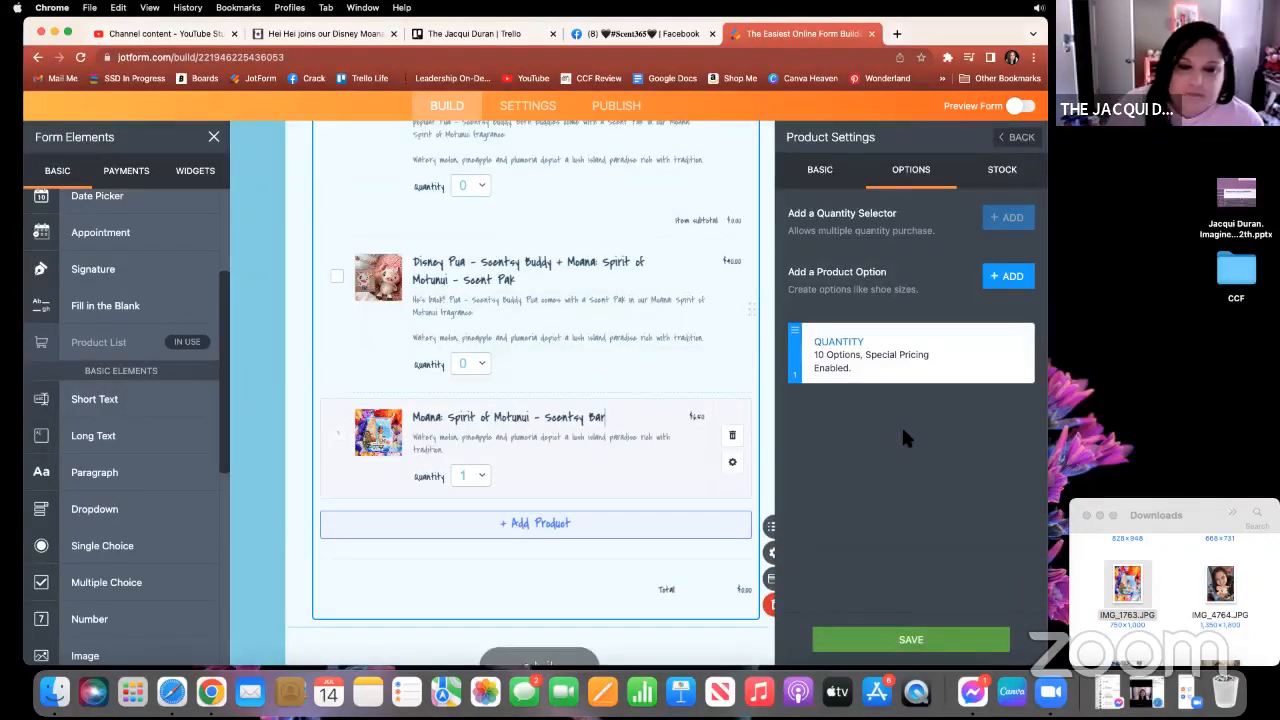
# Change the Scentsy Bar's quantity selector range to start at 0 and save the quantity settings.
pyautogui.moveTo(827, 368)
pyautogui.click(1013, 351)
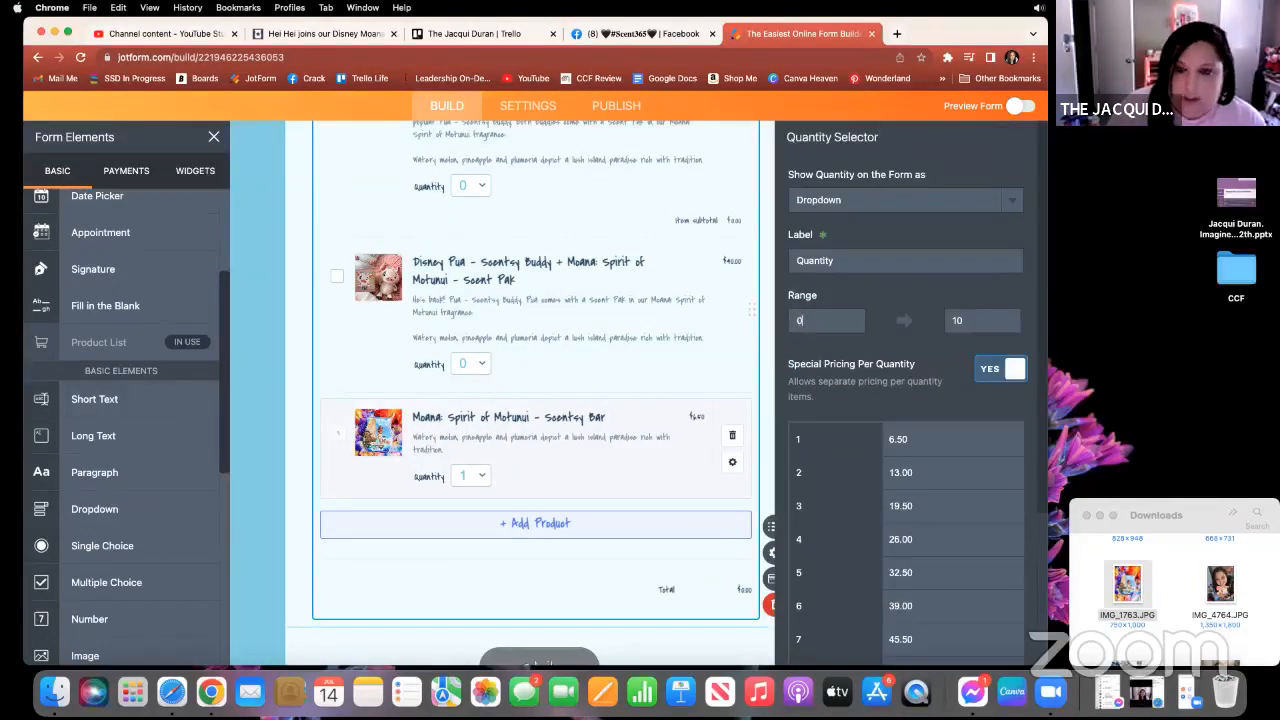
pyautogui.scroll(-3, 905, 380)
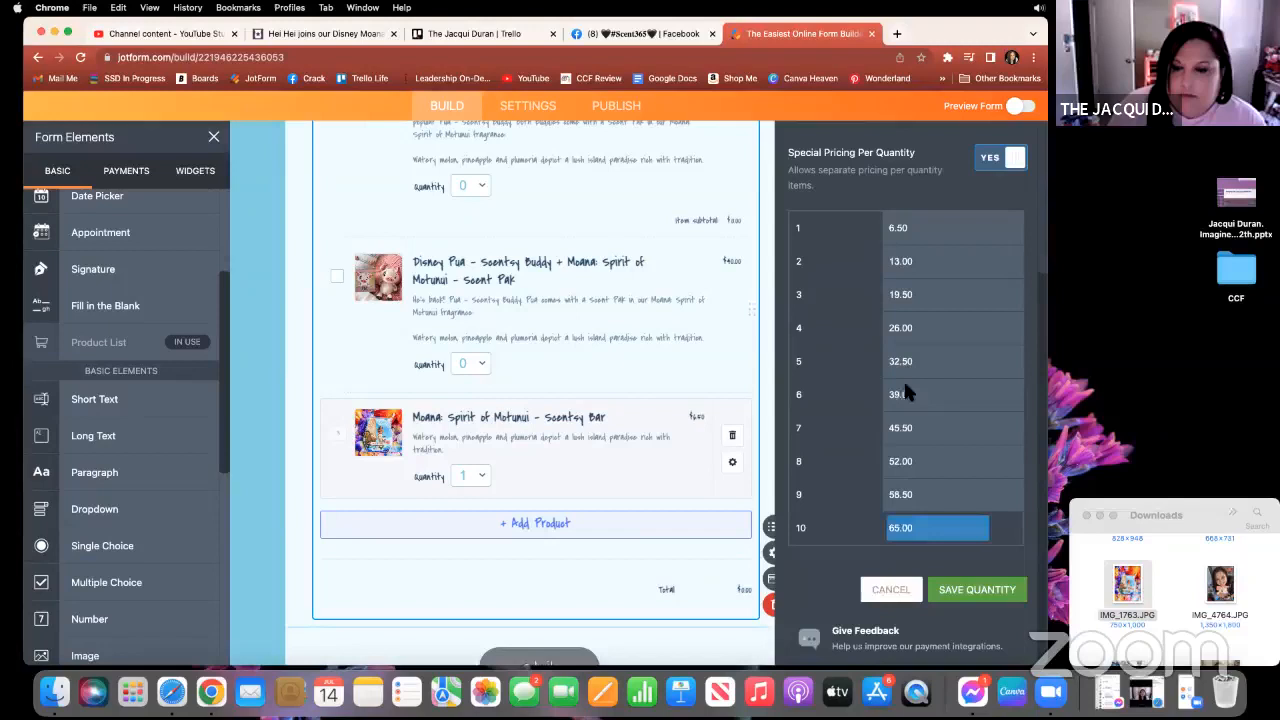
pyautogui.click(984, 597)
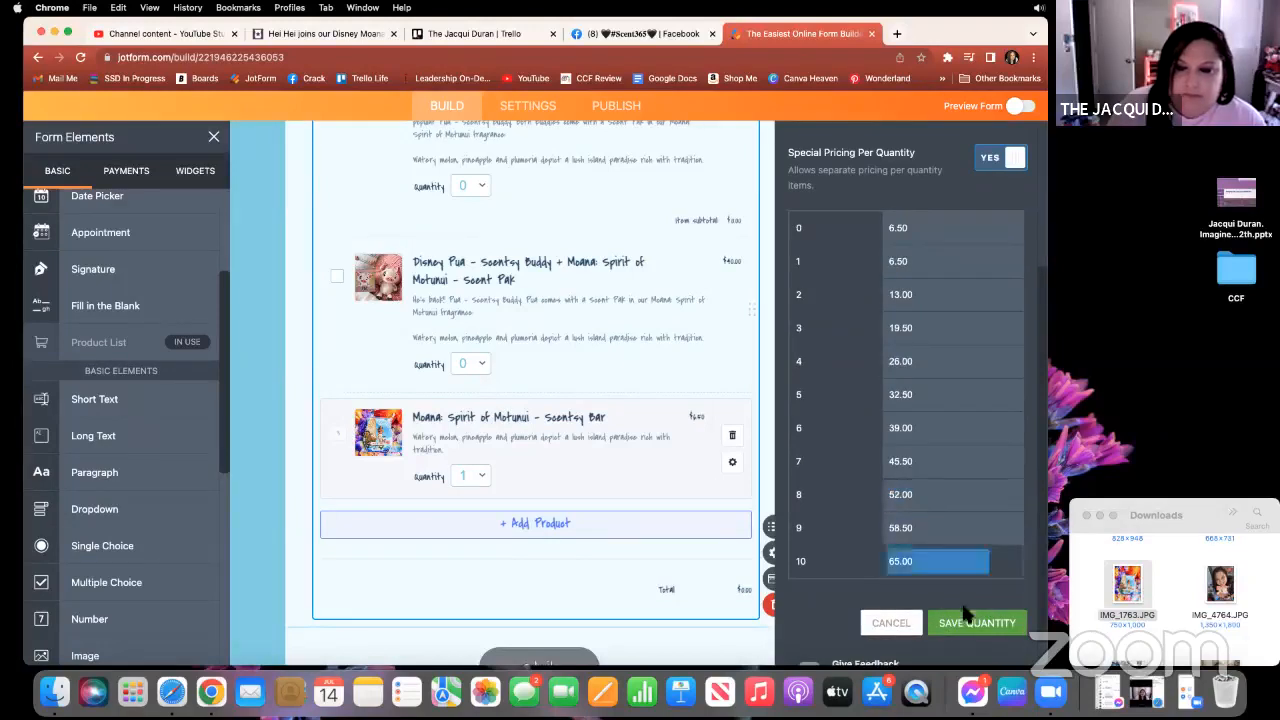
pyautogui.click(975, 623)
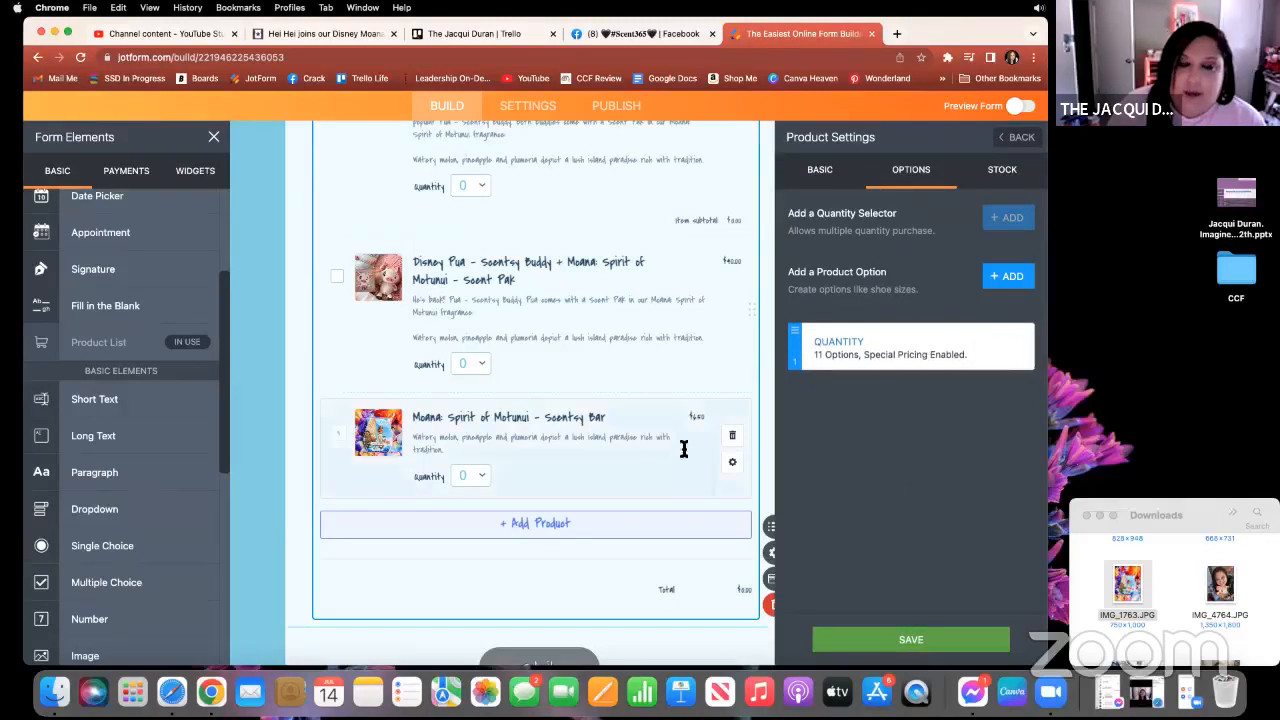
# Browse the Downloads folder for the next product image and save the changes to the Scentsy Bar product.
pyautogui.scroll(10, 1187, 572)
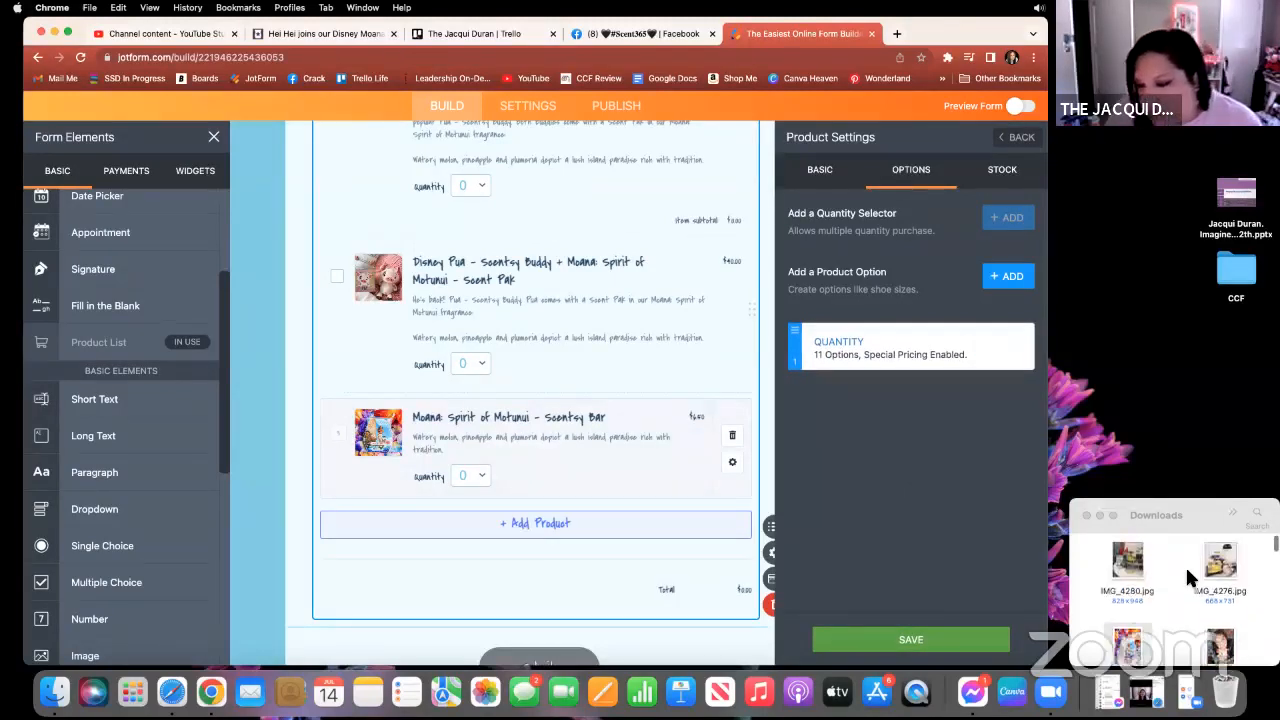
pyautogui.scroll(3, 1187, 577)
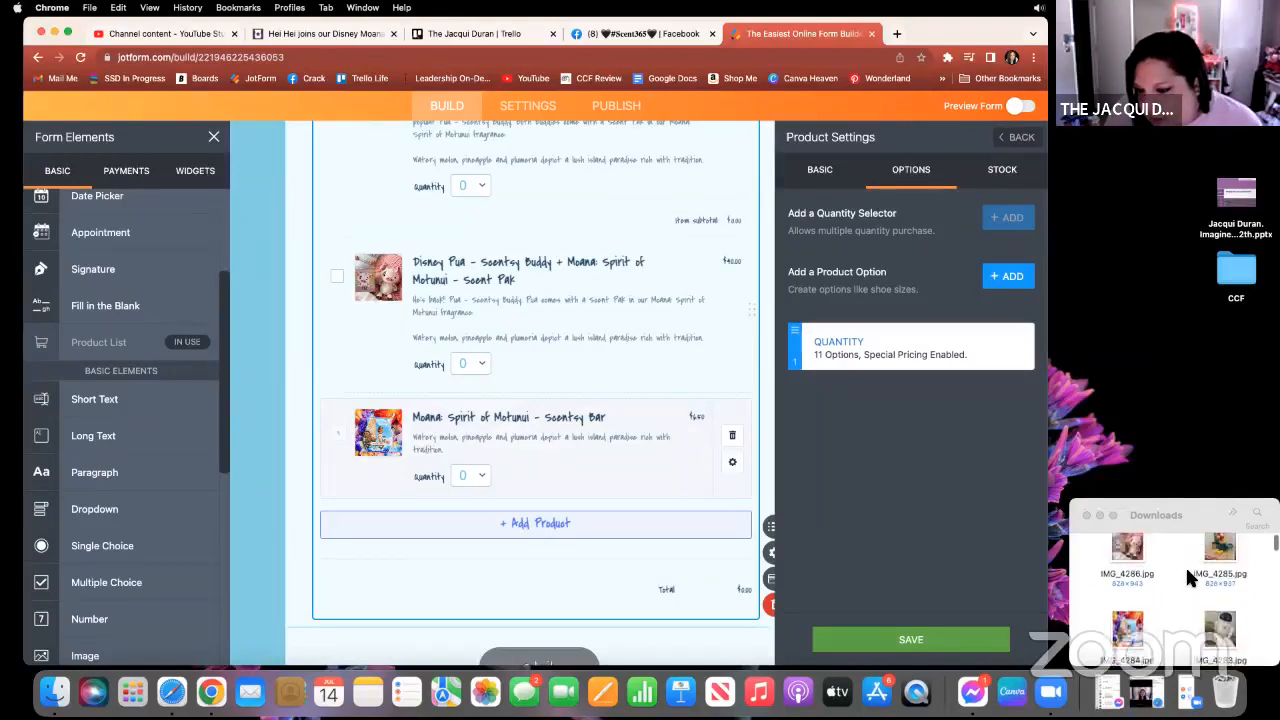
pyautogui.scroll(6, 1189, 577)
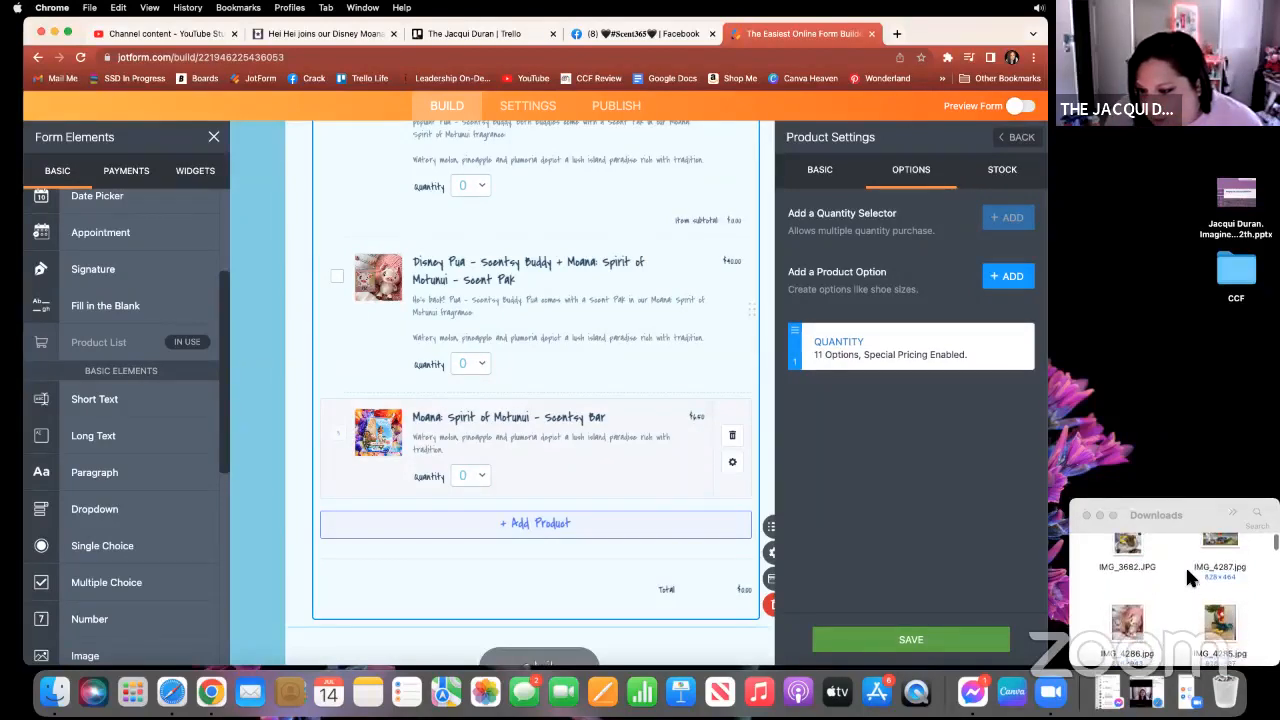
pyautogui.scroll(-3, 1185, 565)
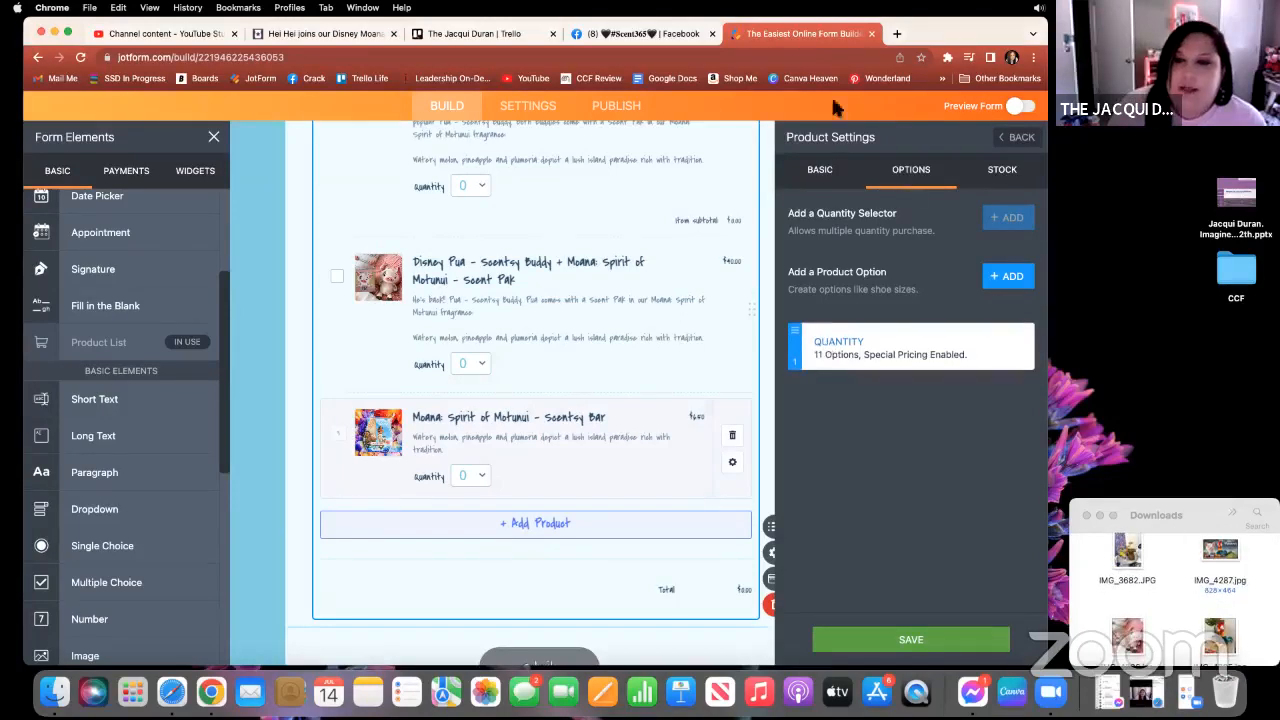
pyautogui.click(1030, 140)
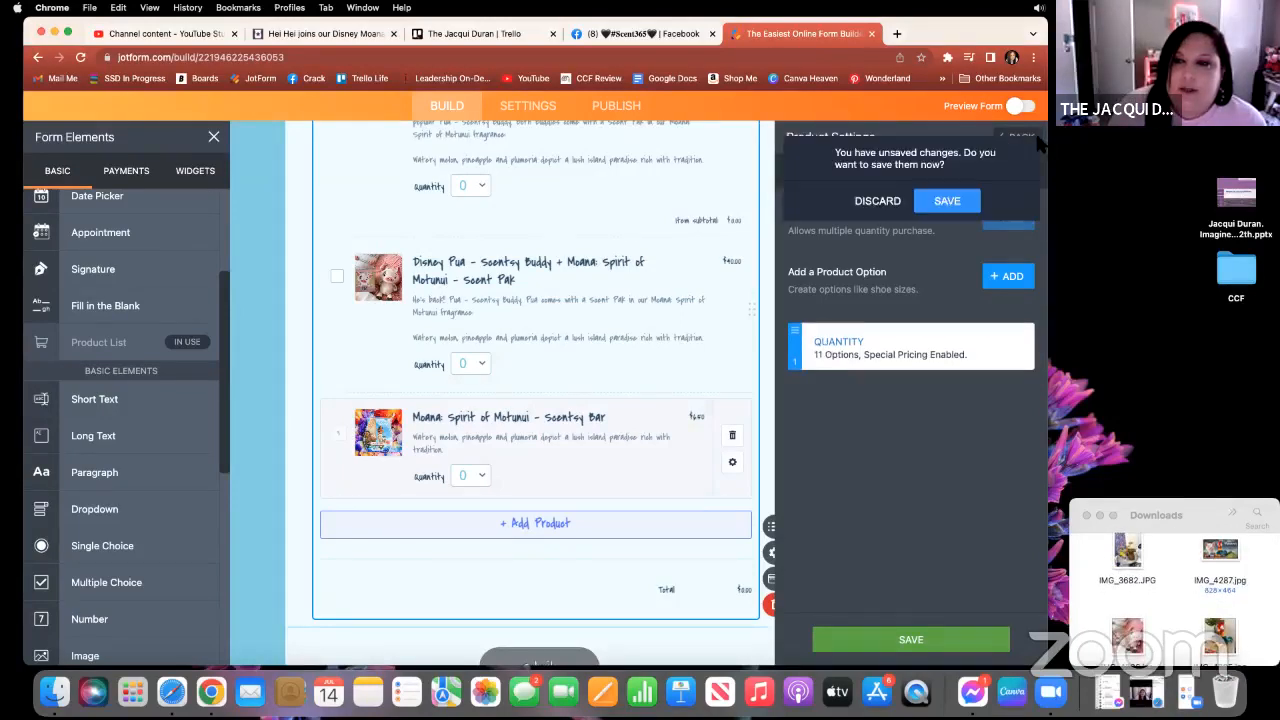
pyautogui.click(948, 200)
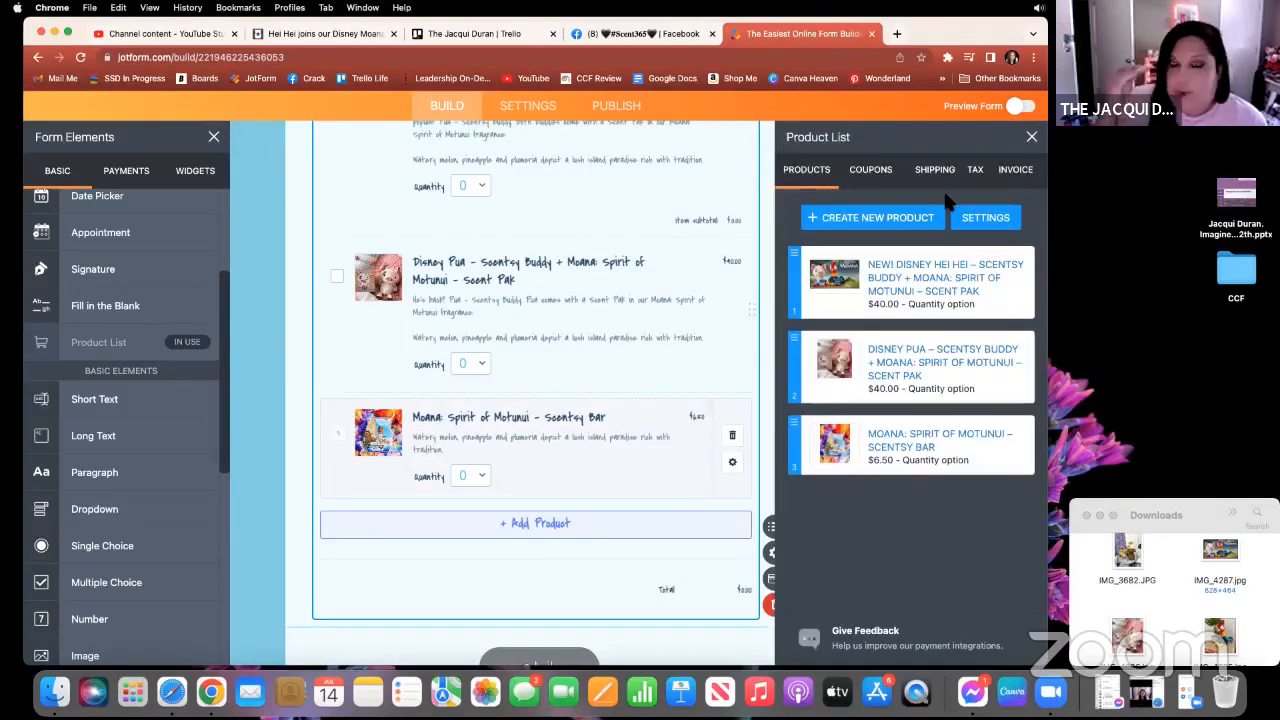
# Create a new product and name it "Moana: Spirit of Motunui – Scent Pak", copied from the Moana article's purchasing options.
pyautogui.click(896, 226)
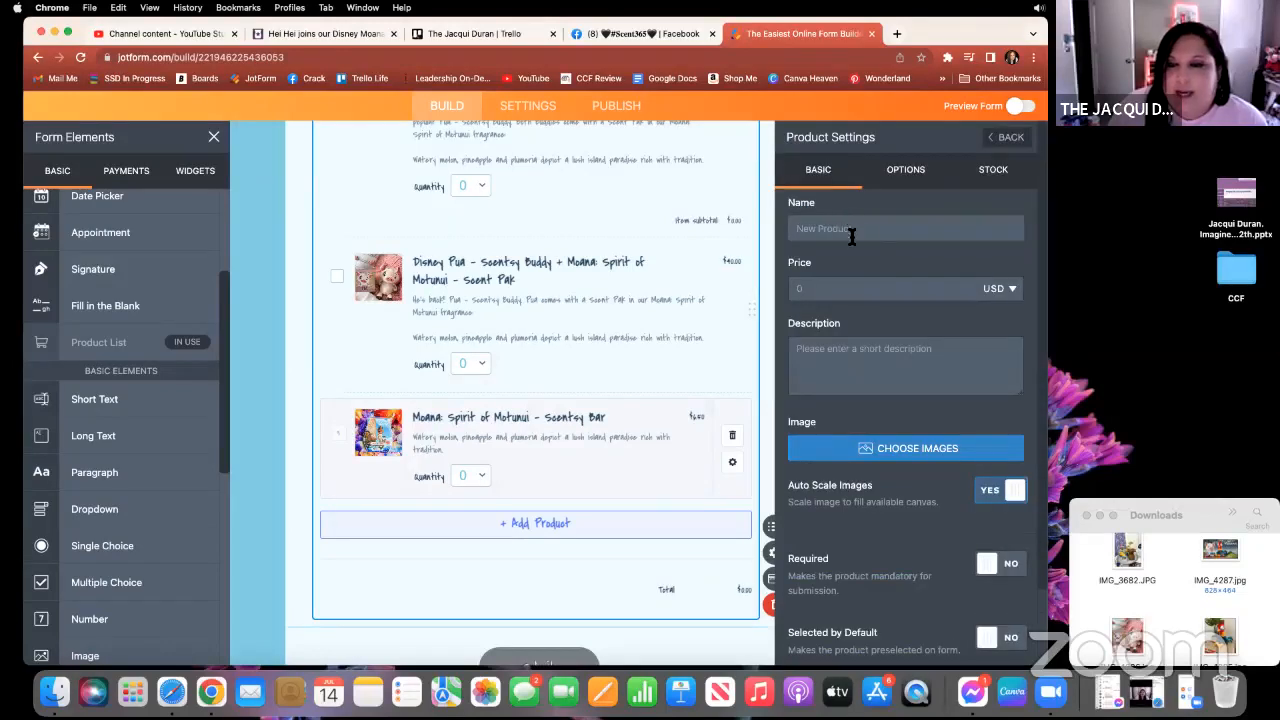
pyautogui.click(282, 36)
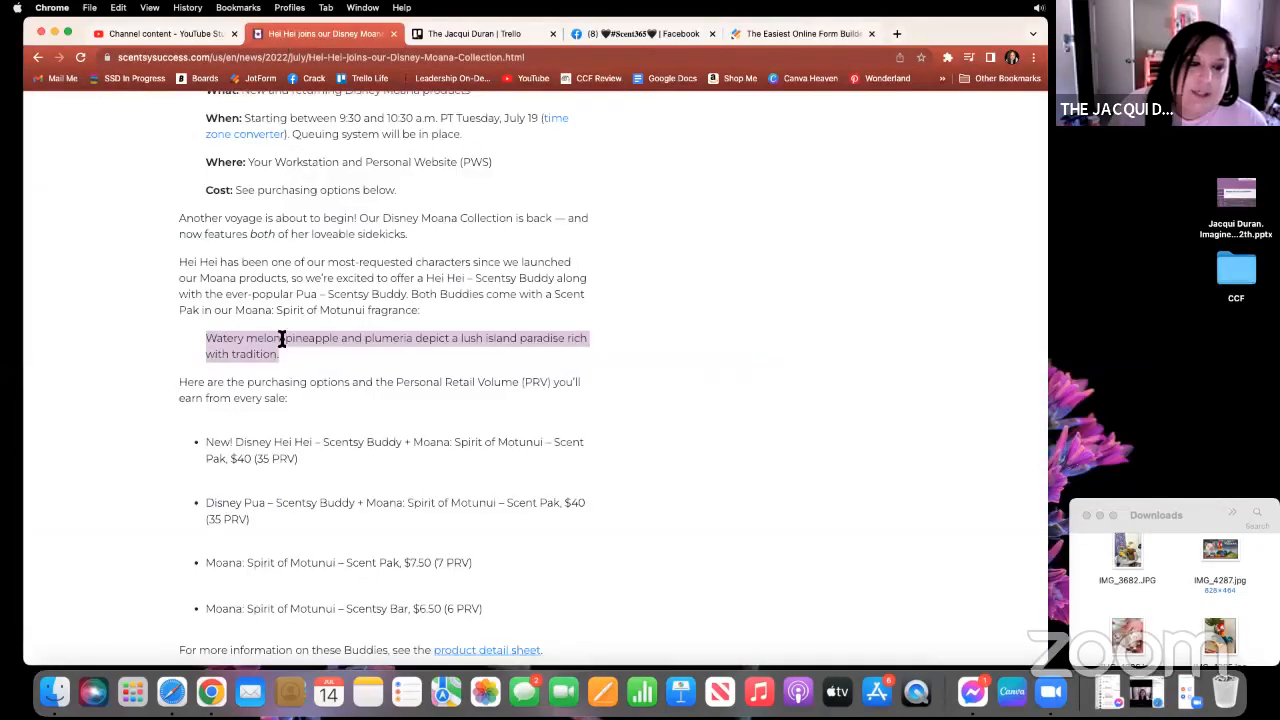
pyautogui.click(269, 437)
pyautogui.scroll(-4, 270, 445)
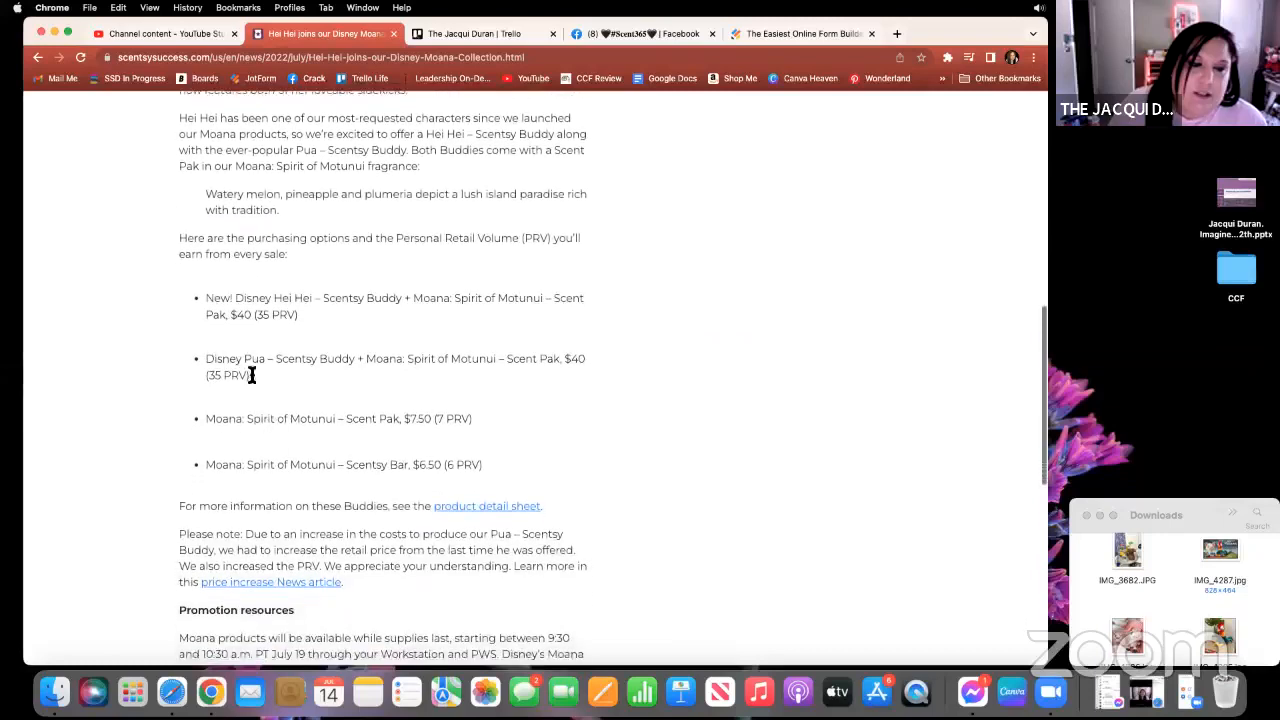
pyautogui.moveTo(203, 420); pyautogui.dragTo(398, 420)
pyautogui.rightClick(331, 415)
pyautogui.click(347, 445)
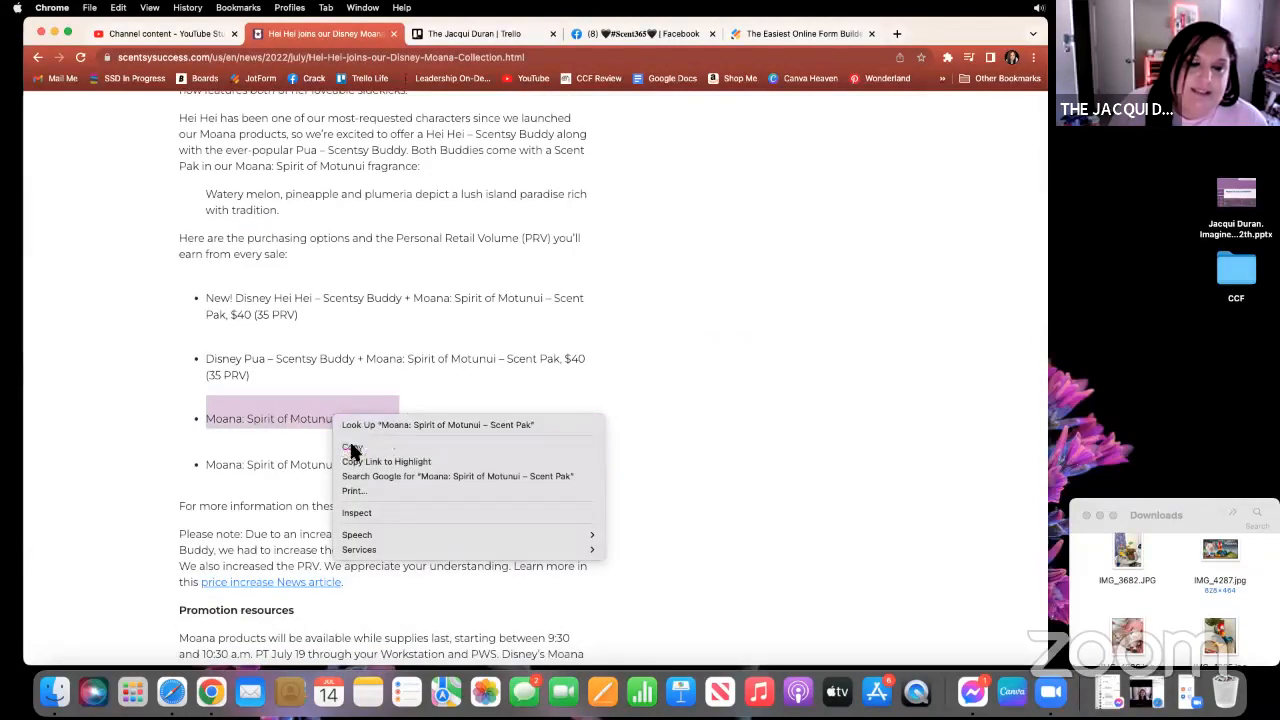
pyautogui.click(786, 34)
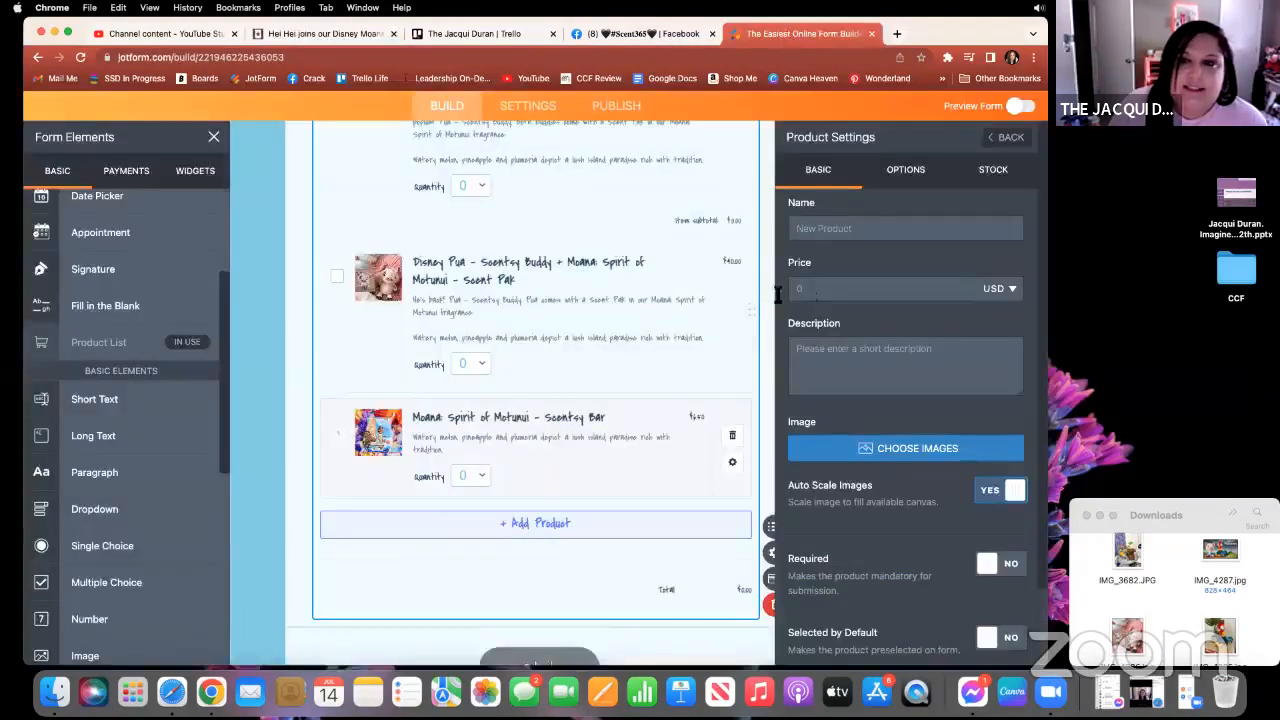
pyautogui.click(817, 226)
pyautogui.rightClick(818, 230)
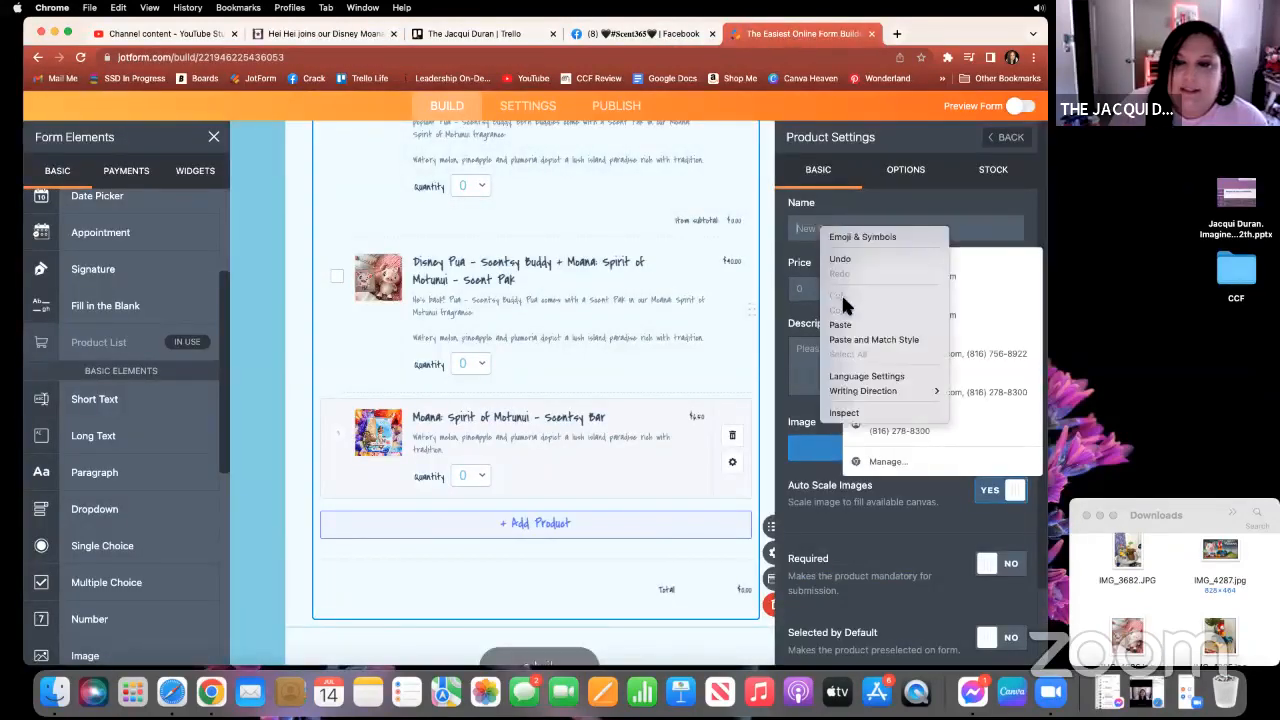
pyautogui.click(848, 320)
# Set the Scent Pak product's price to 7.50 USD.
pyautogui.click(818, 289)
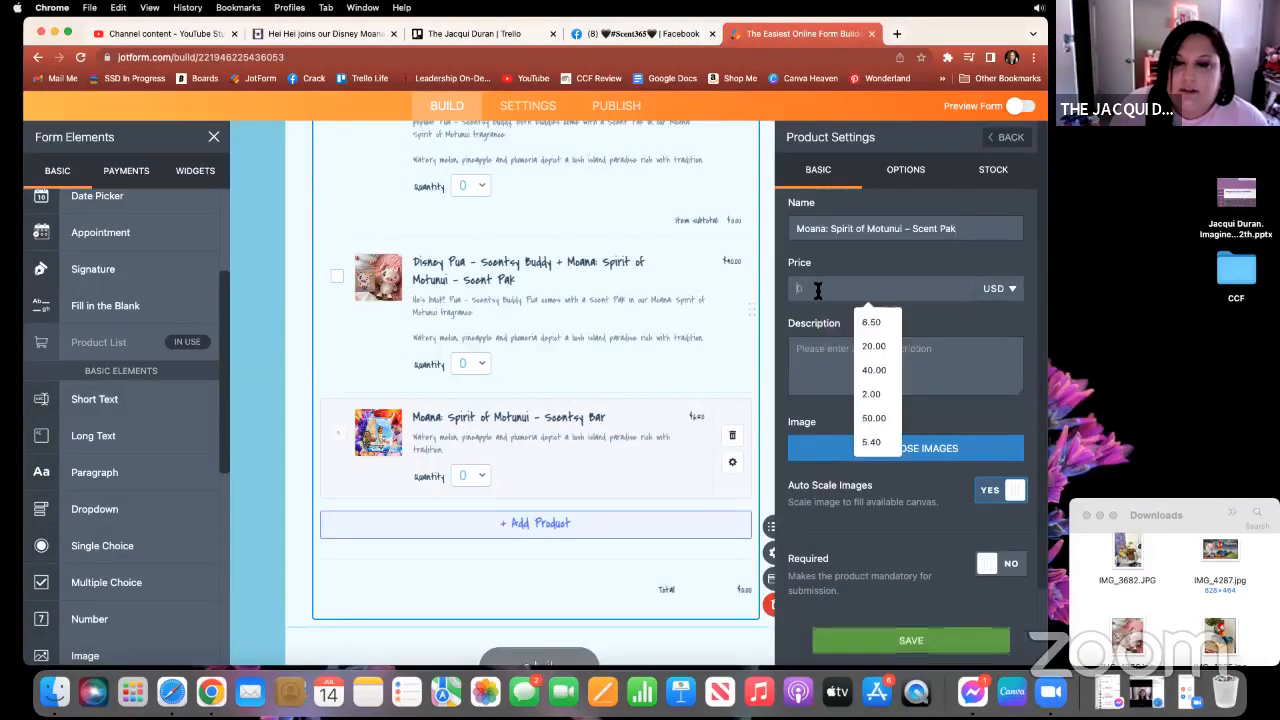
pyautogui.write('7')
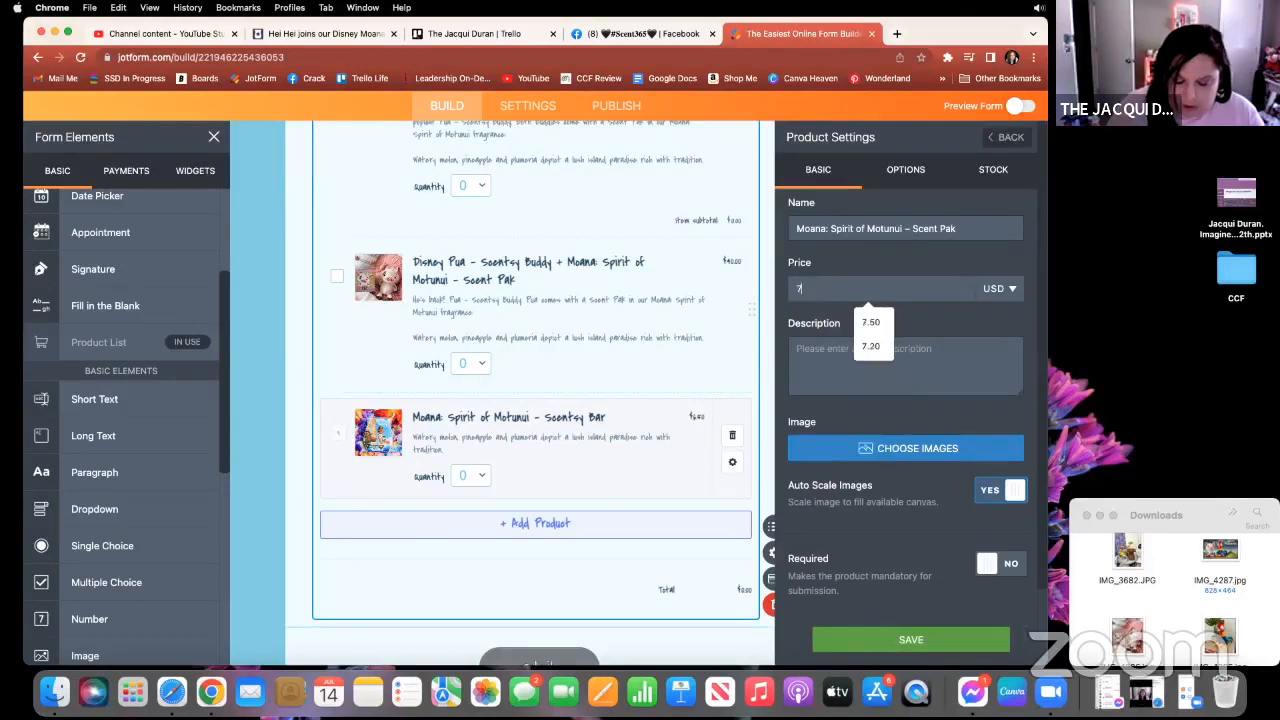
pyautogui.write('.50')
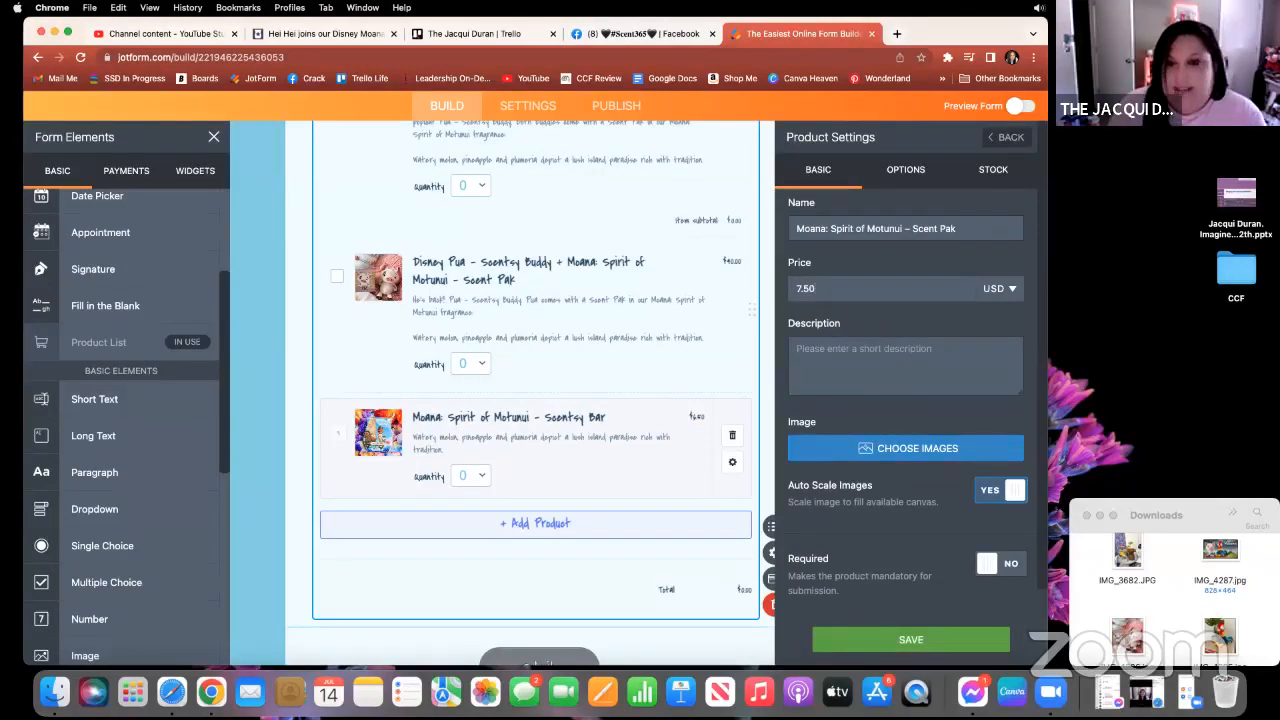
# Copy the article text from "Moana: Spirit of Motunui fragrance:" through "rich with tradition." into the Scent Pak's description.
pyautogui.click(269, 38)
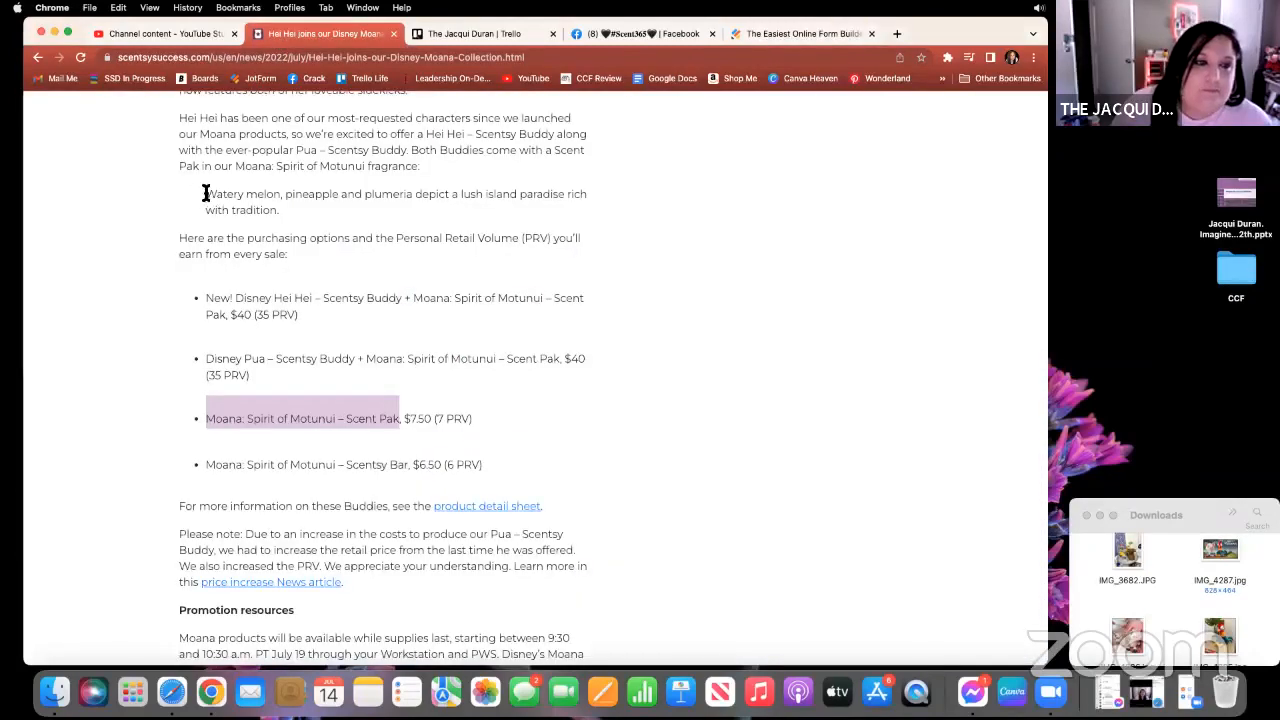
pyautogui.moveTo(206, 193); pyautogui.dragTo(279, 210)
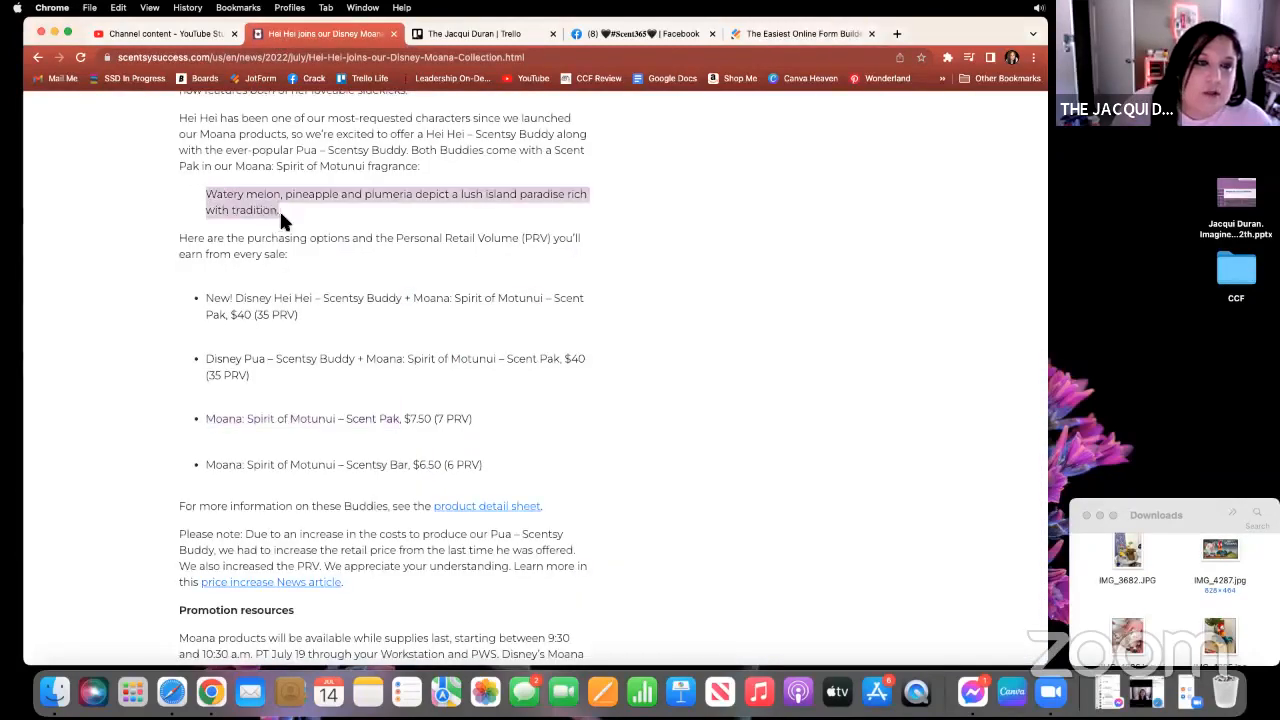
pyautogui.moveTo(236, 166); pyautogui.dragTo(285, 218)
pyautogui.rightClick(230, 194)
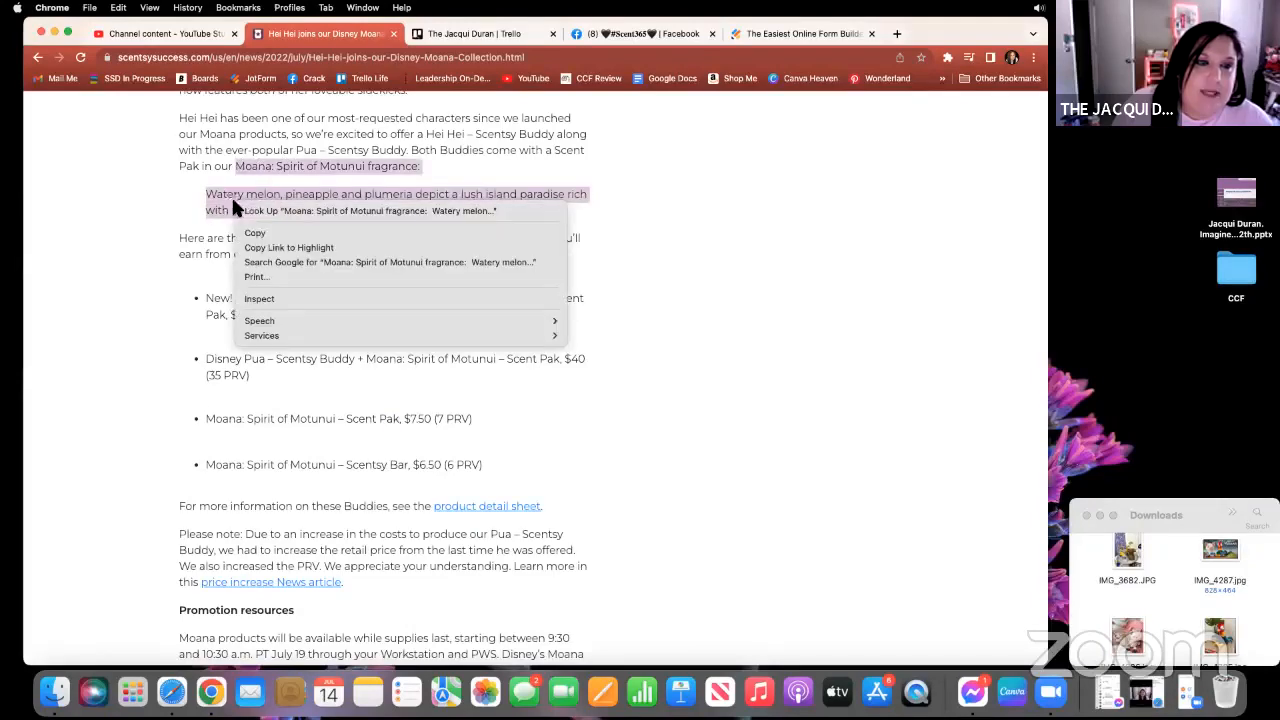
pyautogui.click(274, 231)
pyautogui.click(797, 33)
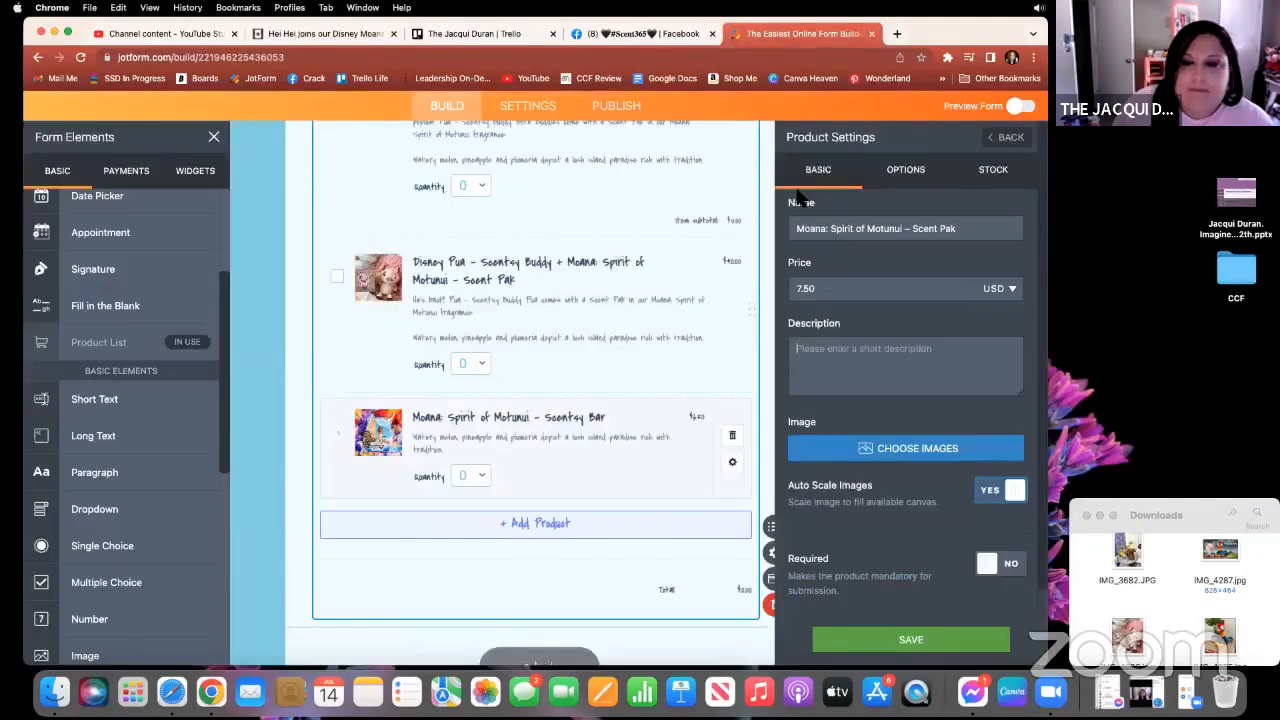
pyautogui.rightClick(826, 348)
pyautogui.click(845, 446)
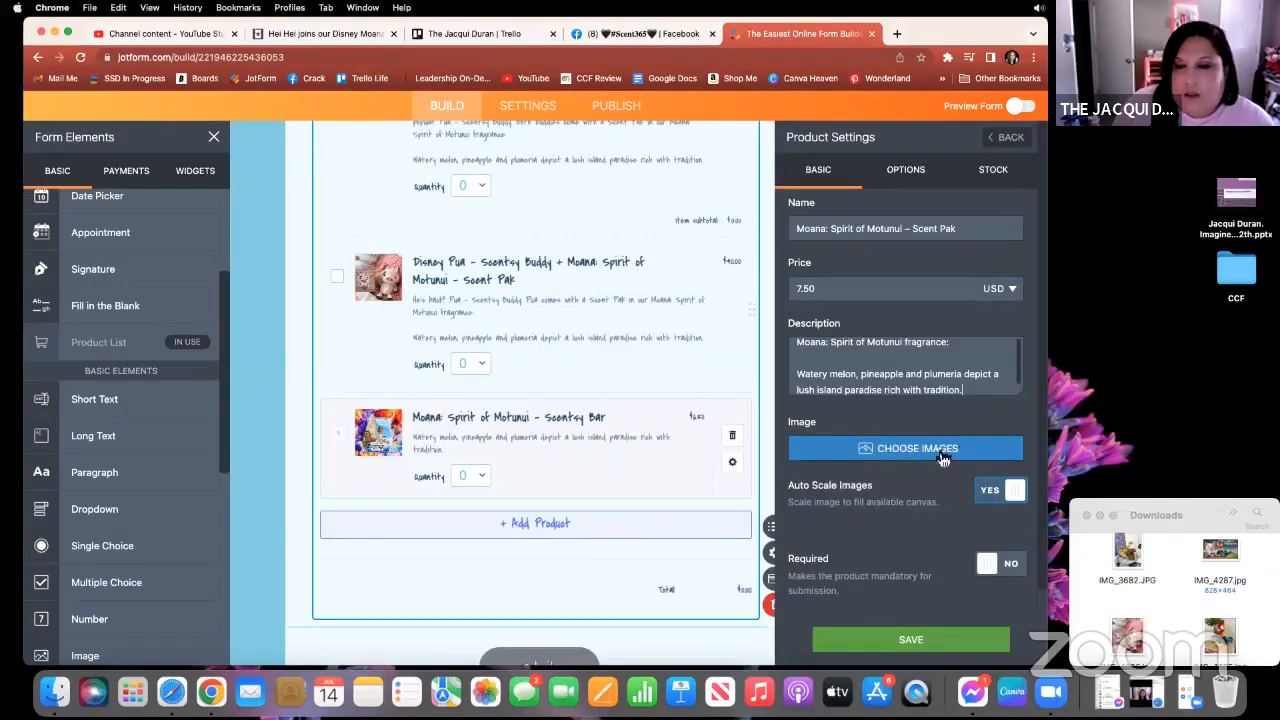
# Add IMG_4287.jpg from the Downloads folder as the Scent Pak's product image.
pyautogui.click(905, 450)
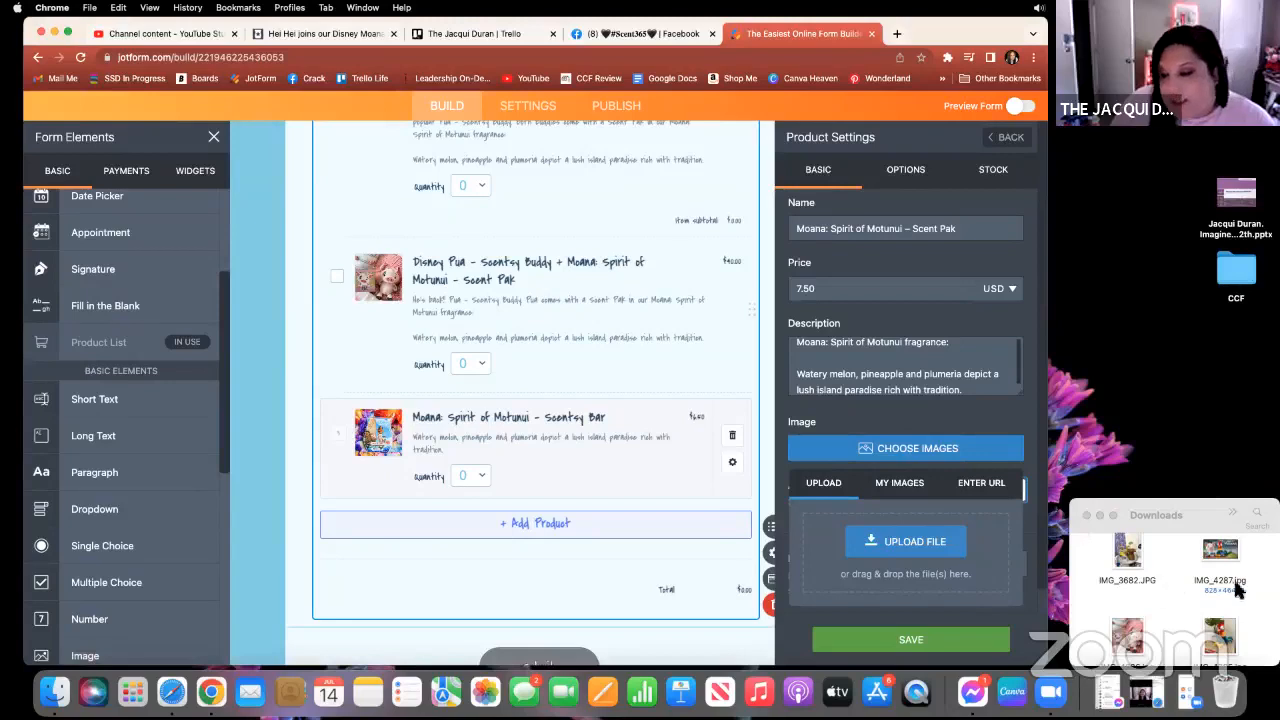
pyautogui.moveTo(1222, 552); pyautogui.dragTo(893, 560)
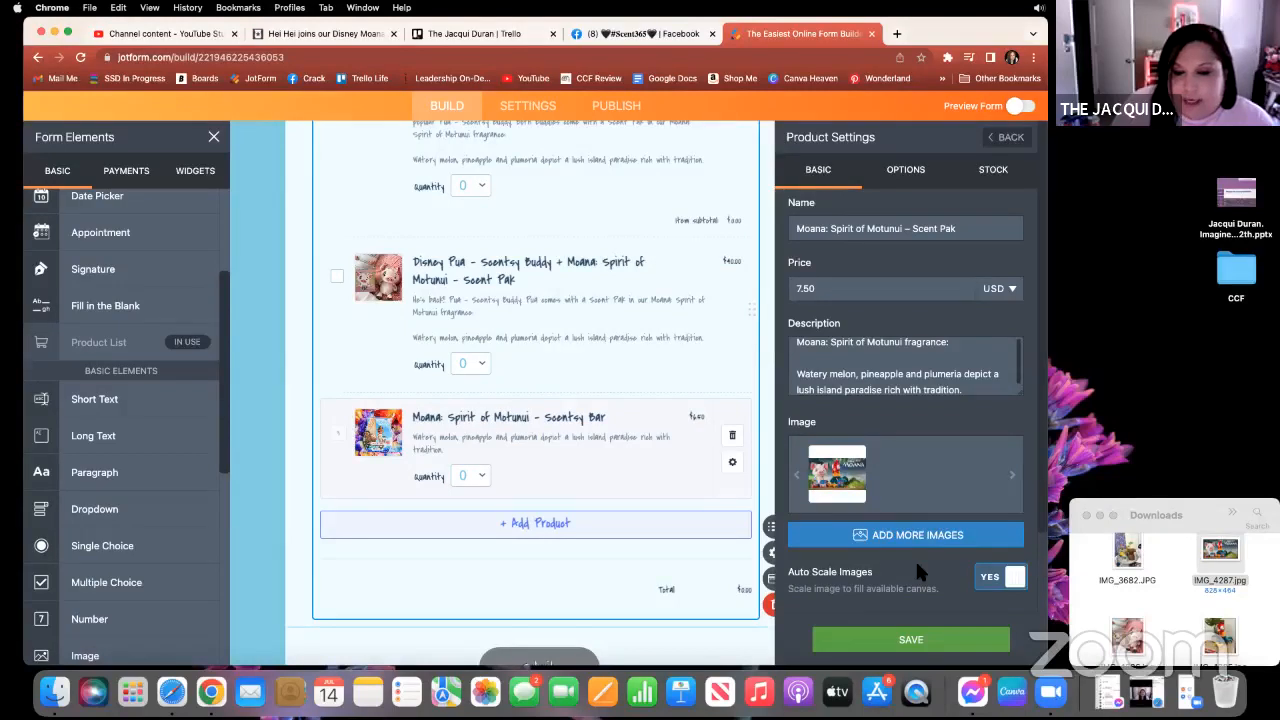
pyautogui.scroll(-3, 915, 559)
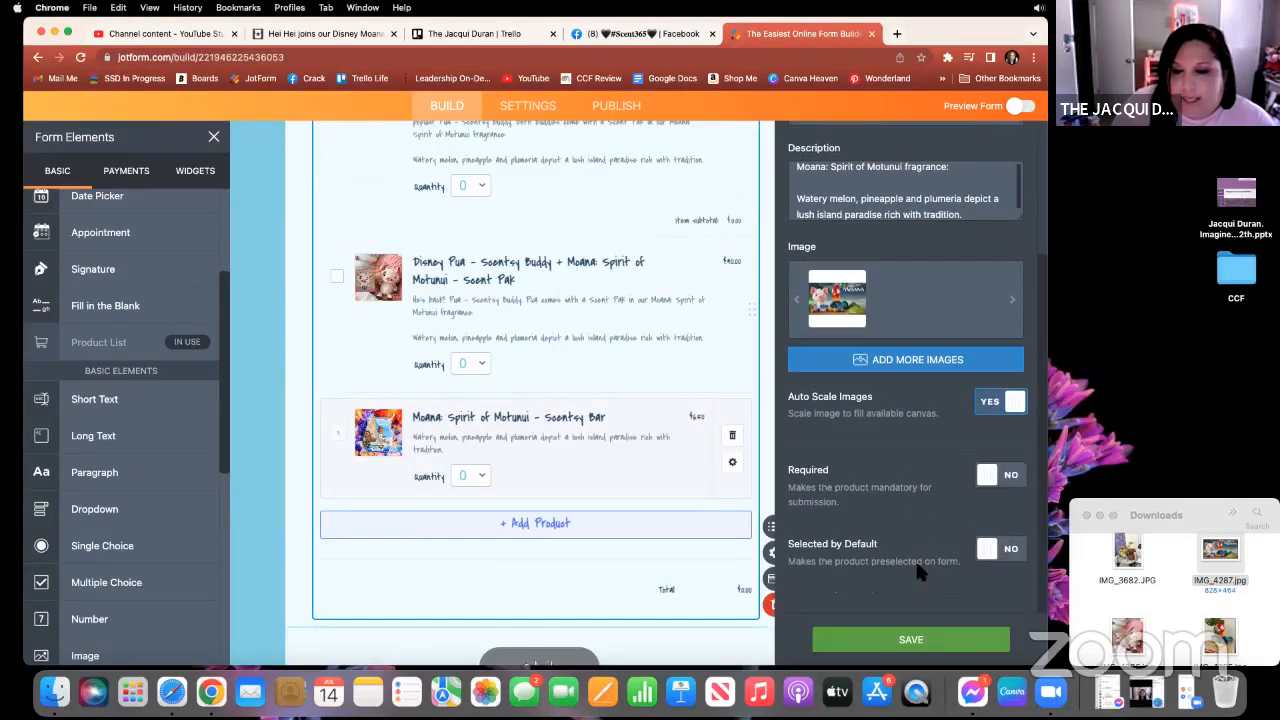
pyautogui.scroll(3, 915, 559)
# Add a quantity selector shown as a dropdown to the Scent Pak product and save it.
pyautogui.click(911, 180)
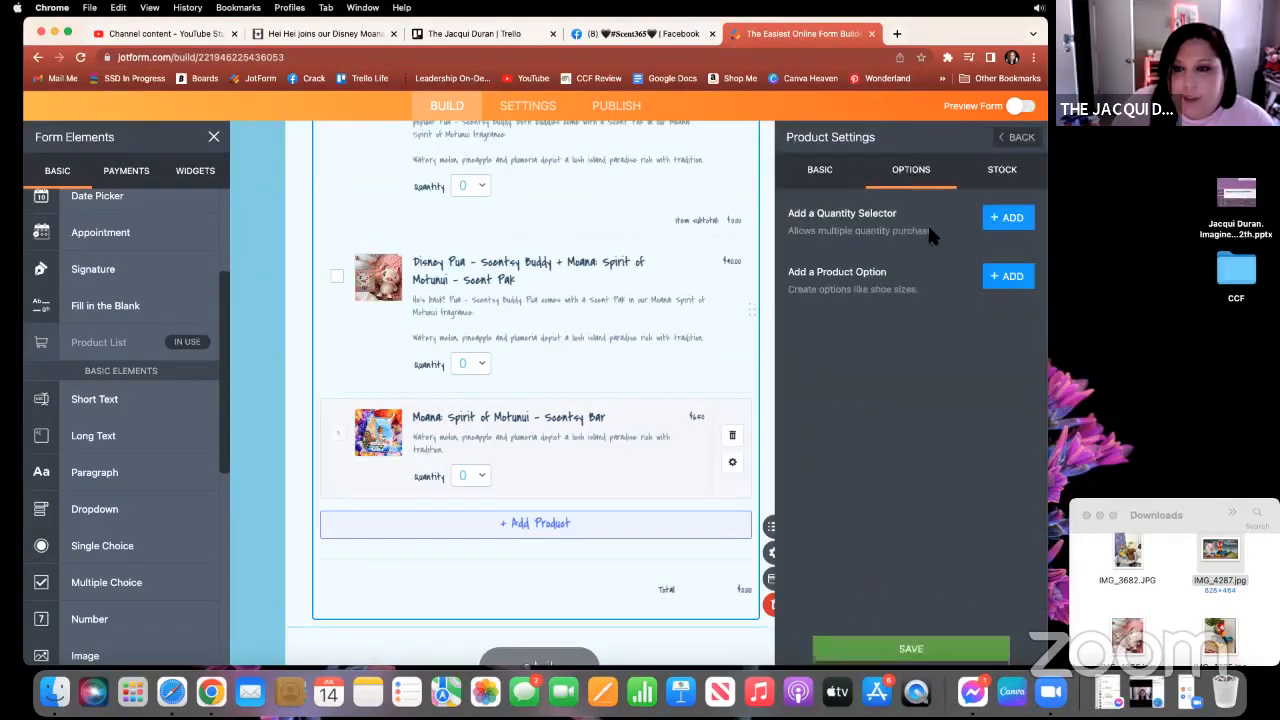
pyautogui.click(1000, 216)
pyautogui.click(1028, 202)
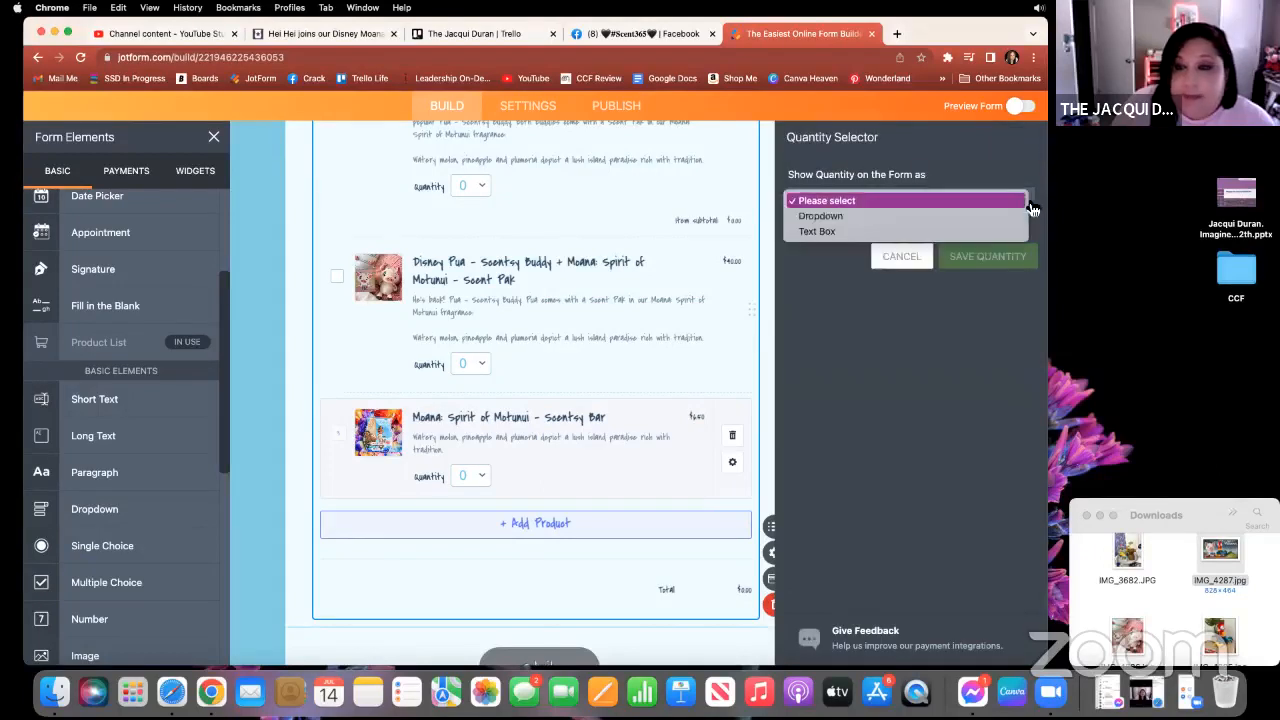
pyautogui.click(938, 220)
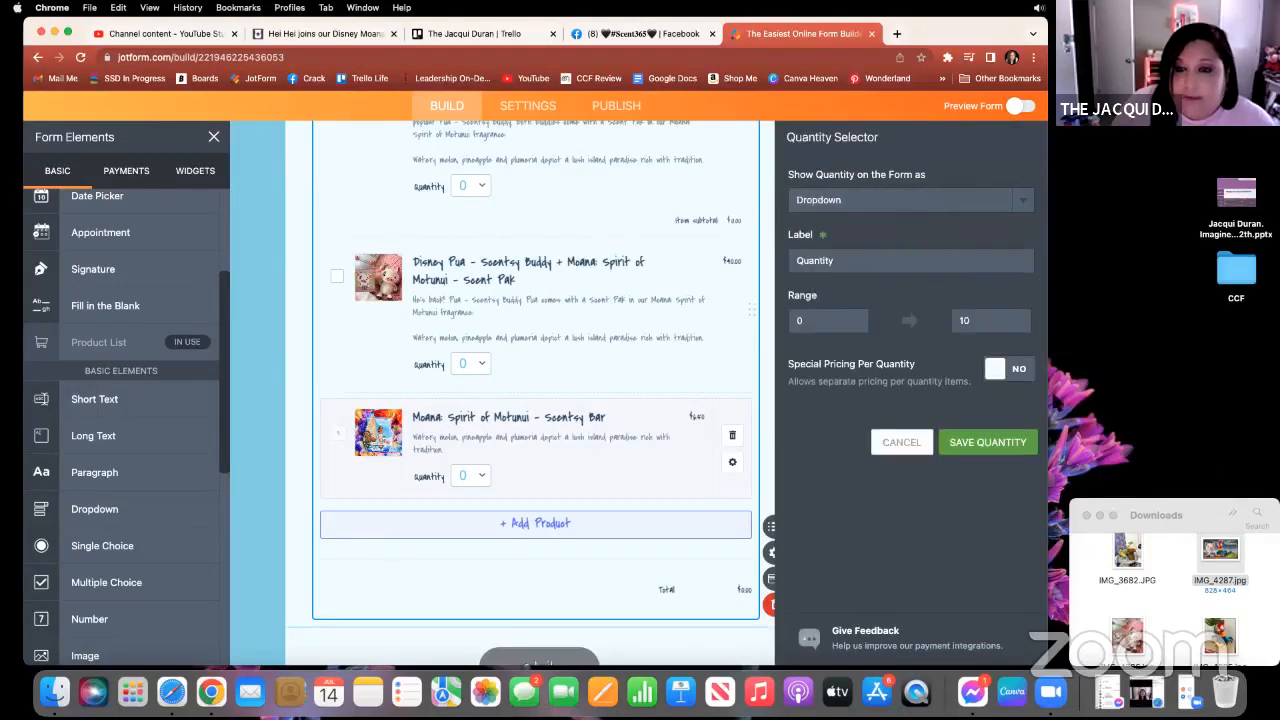
pyautogui.click(975, 442)
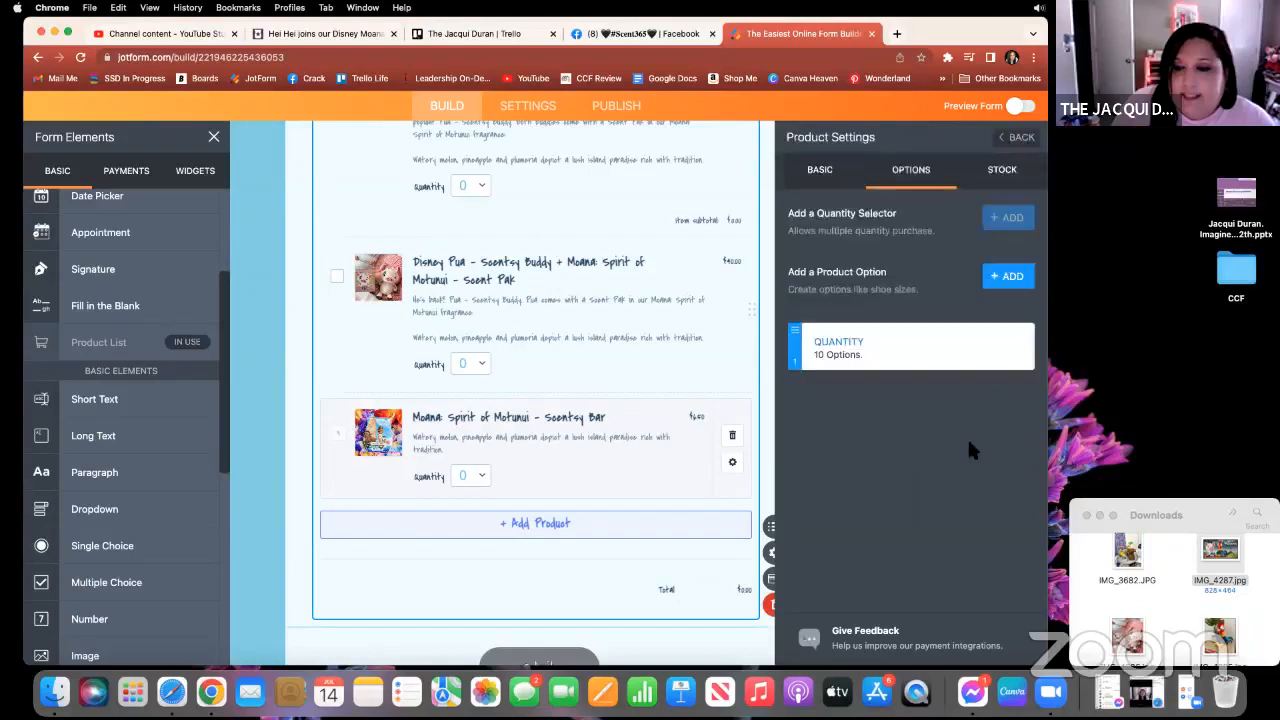
# Set the Scent Pak's quantity range to start at 0, then save the quantity selector and the product.
pyautogui.click(1013, 345)
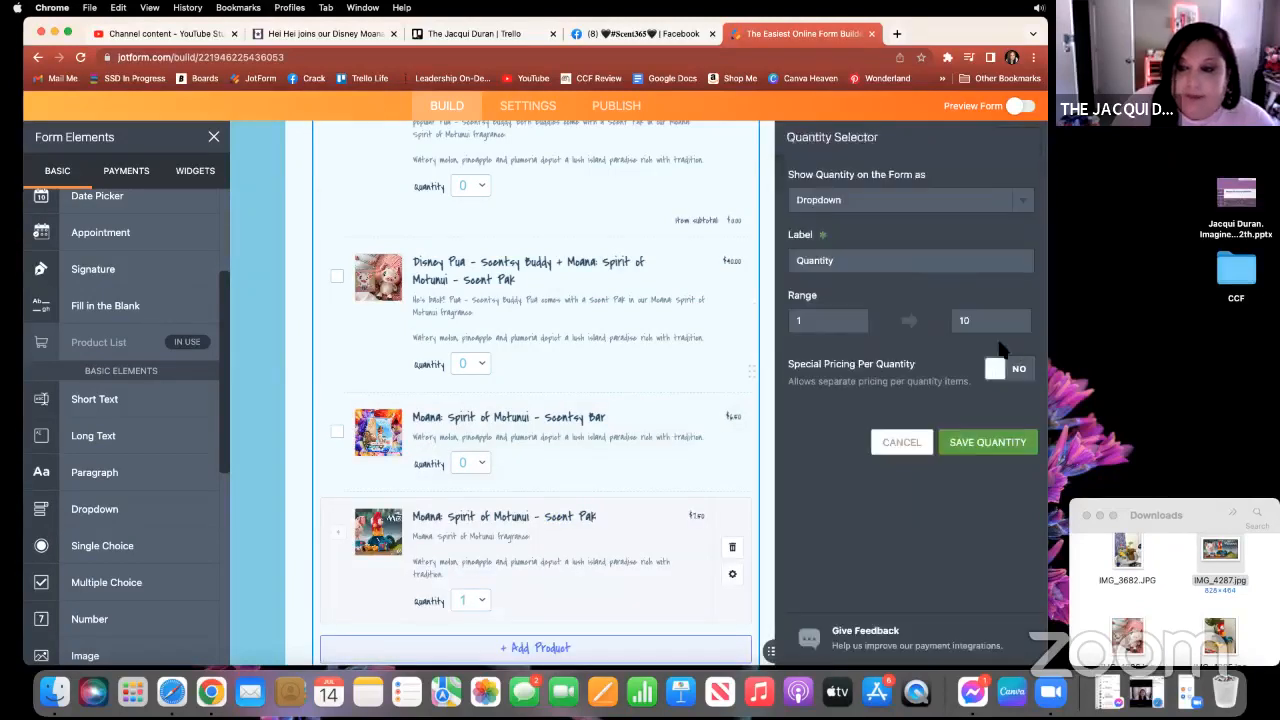
pyautogui.write('0')
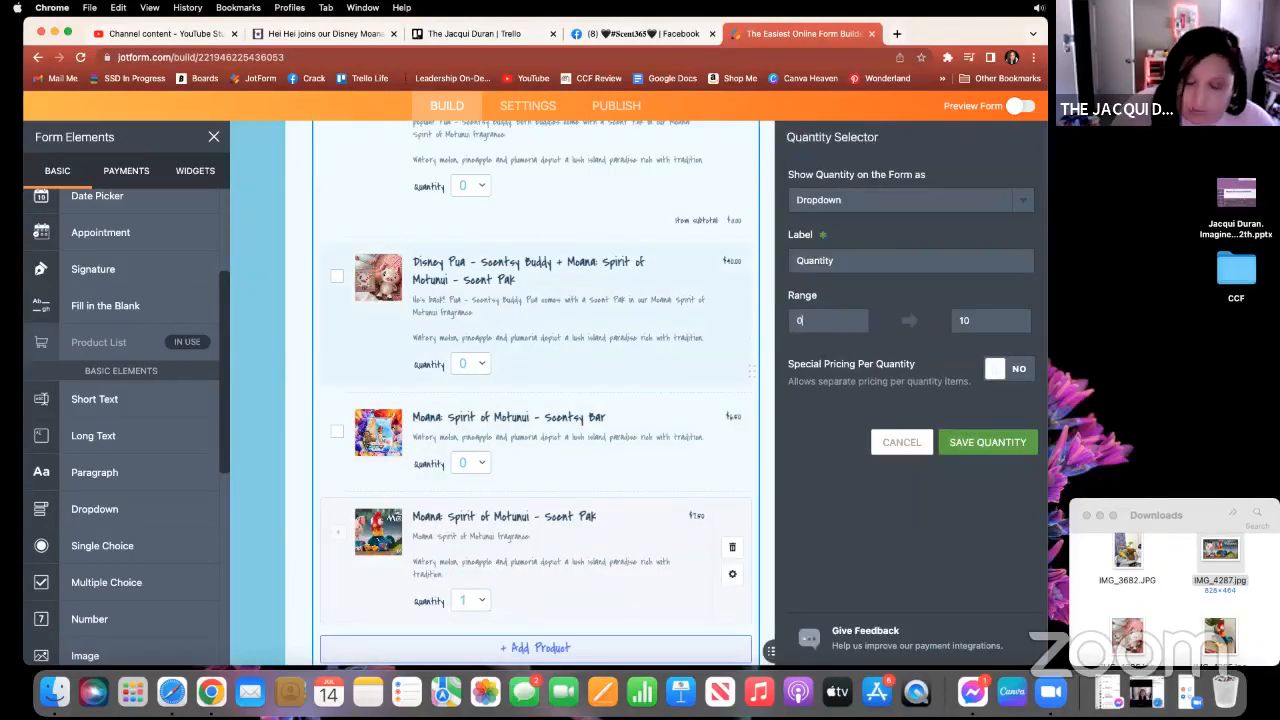
pyautogui.click(971, 442)
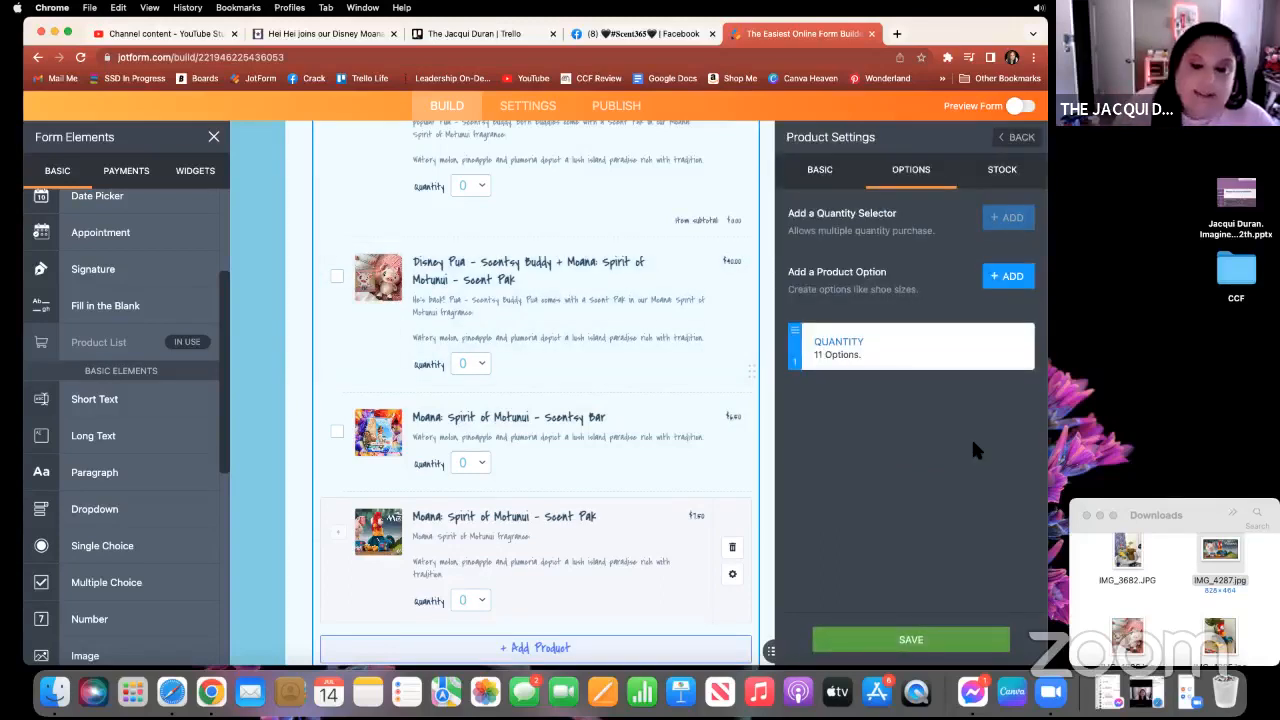
pyautogui.click(924, 650)
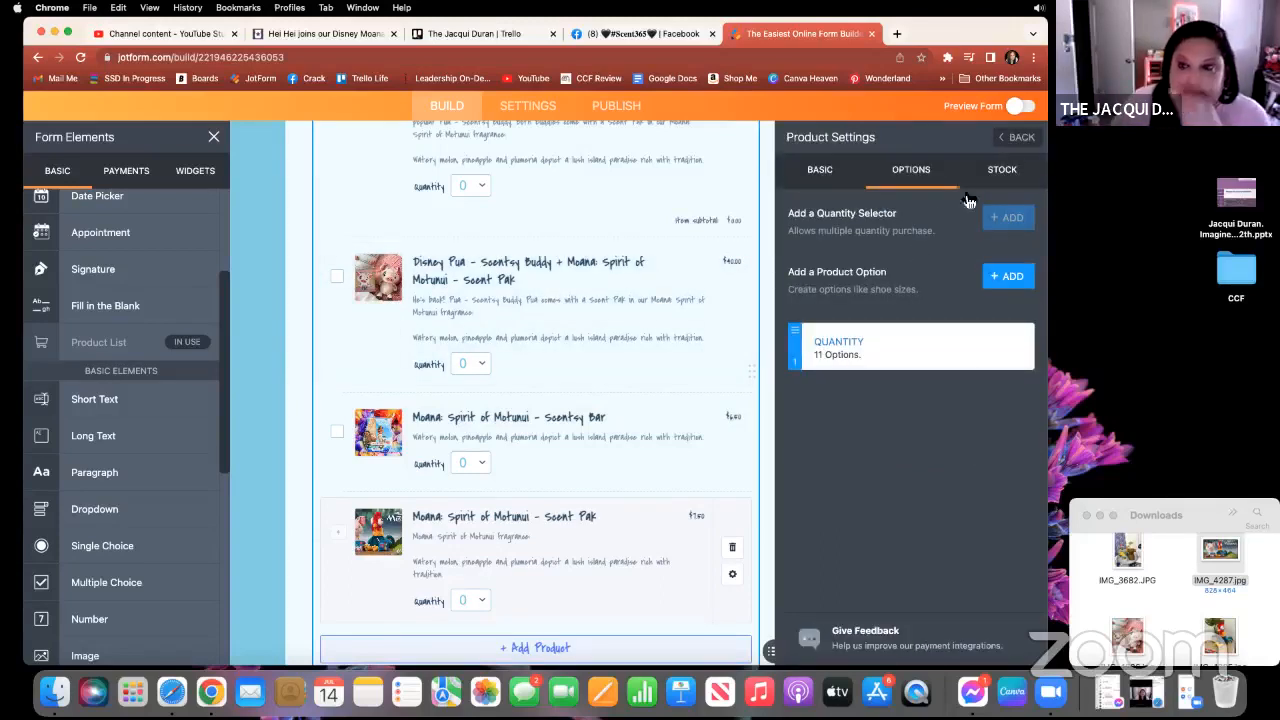
# Return to the product list, check the four Moana products on the form, and start a new product.
pyautogui.click(1022, 143)
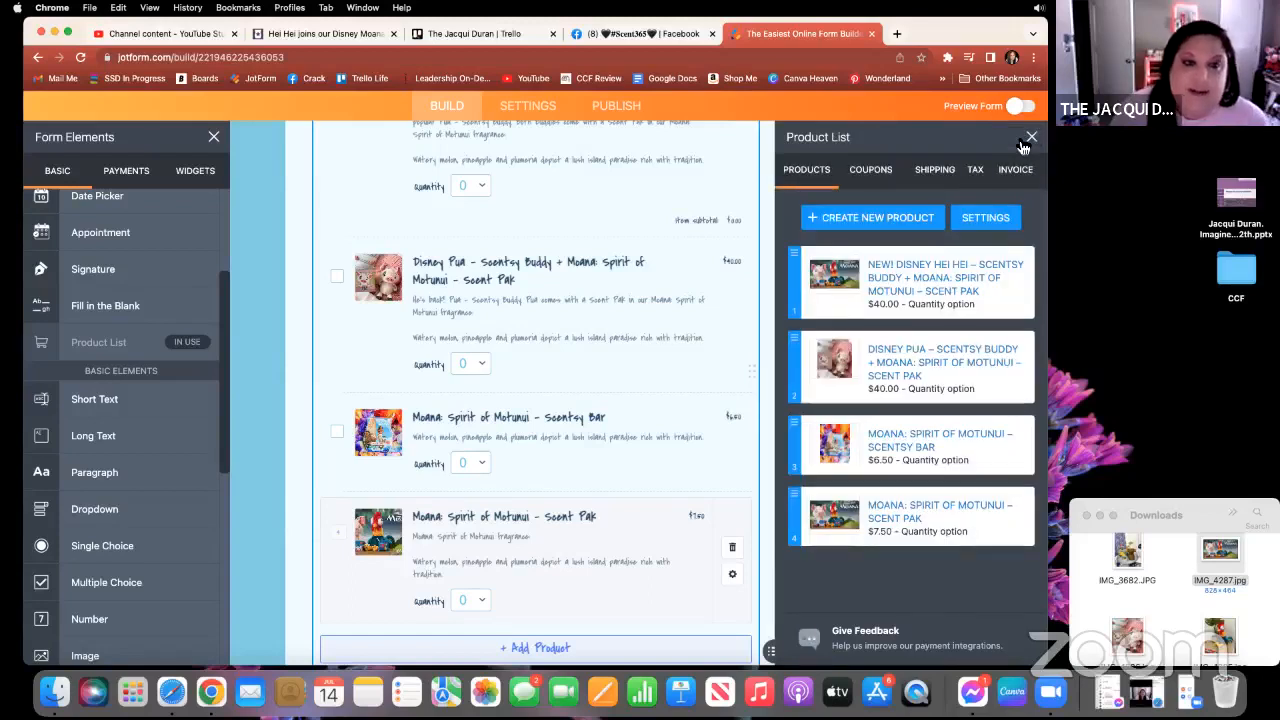
pyautogui.scroll(5, 688, 357)
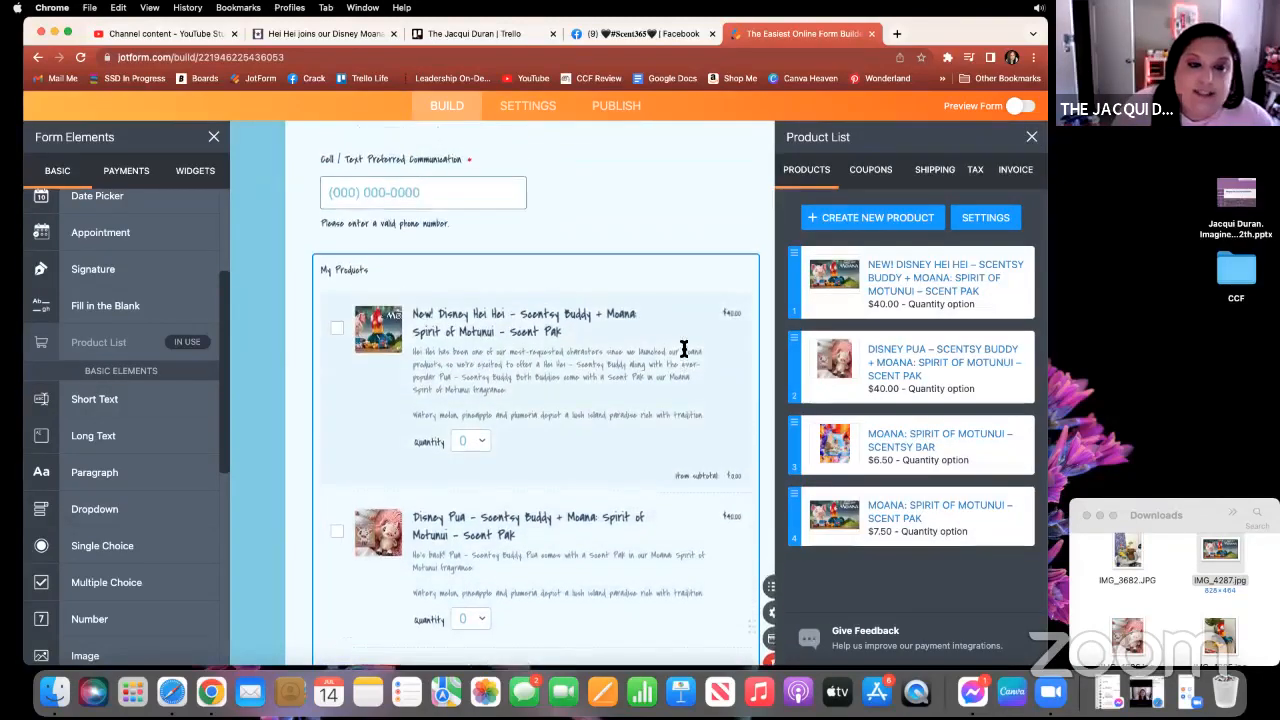
pyautogui.scroll(-8, 684, 348)
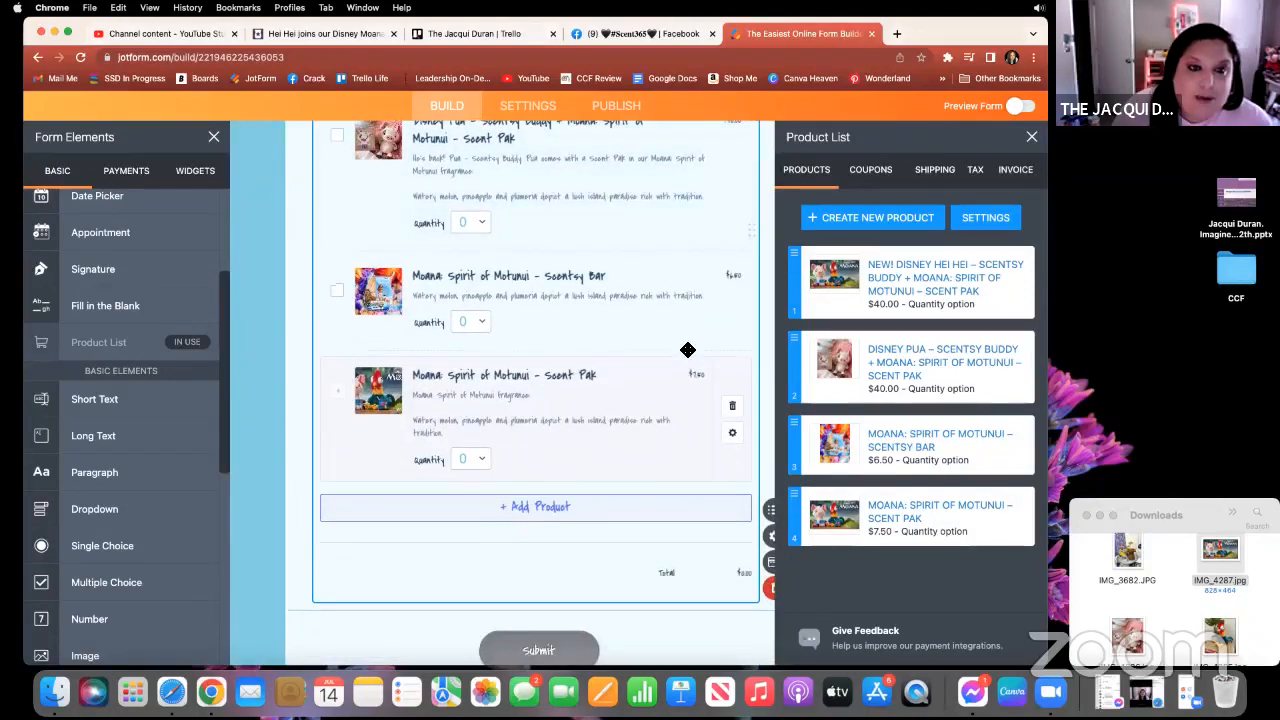
pyautogui.scroll(-2, 688, 350)
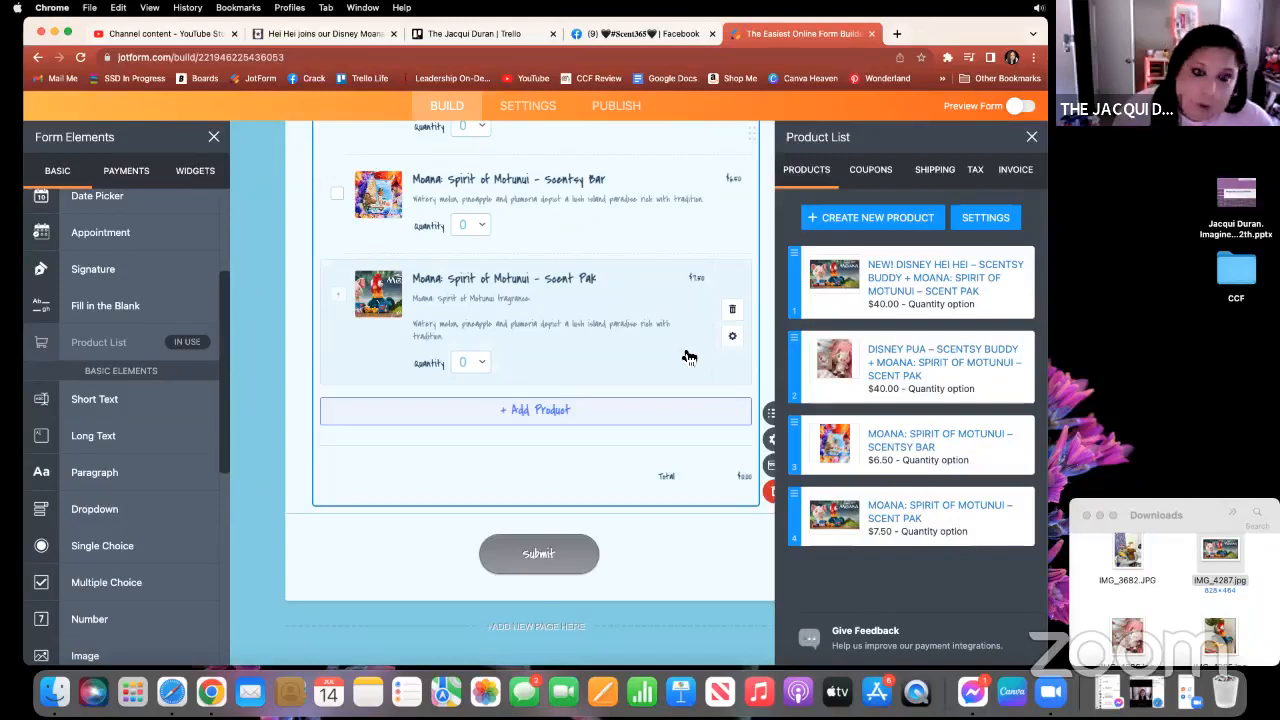
pyautogui.click(881, 224)
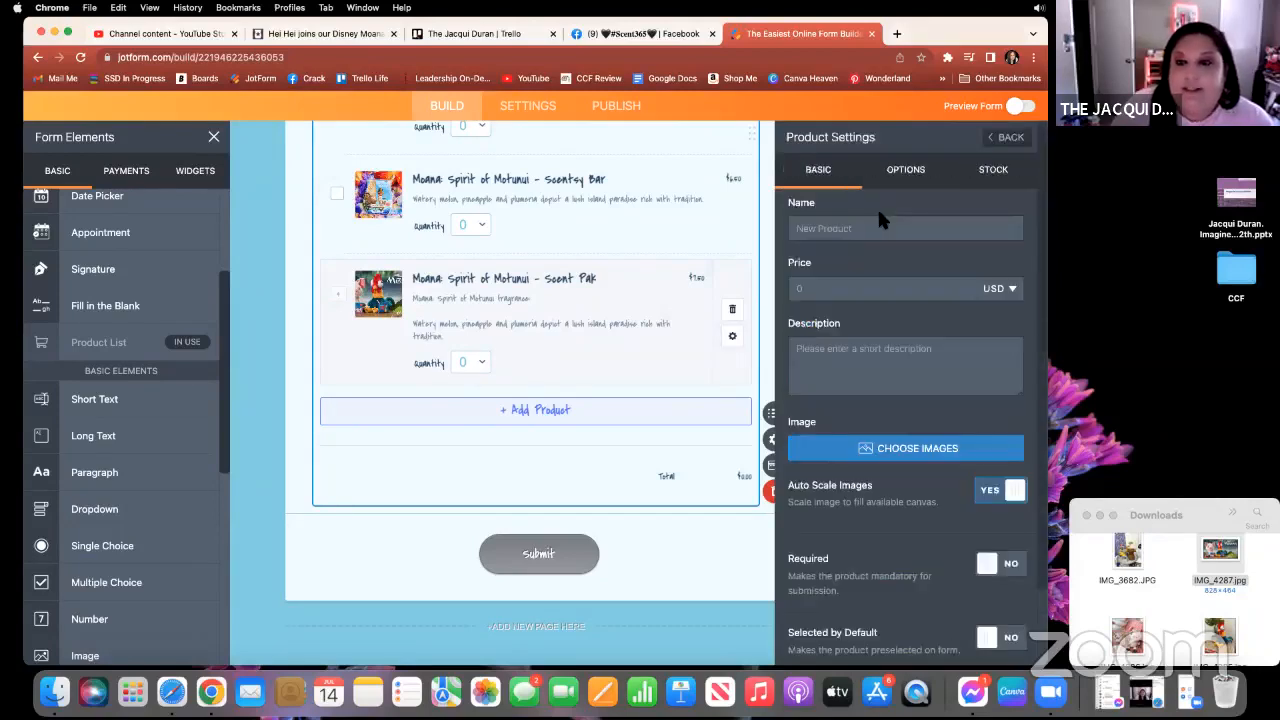
# Open the "Get Earthbound with WALL-E!" article from the Scentsy Success news list.
pyautogui.click(278, 36)
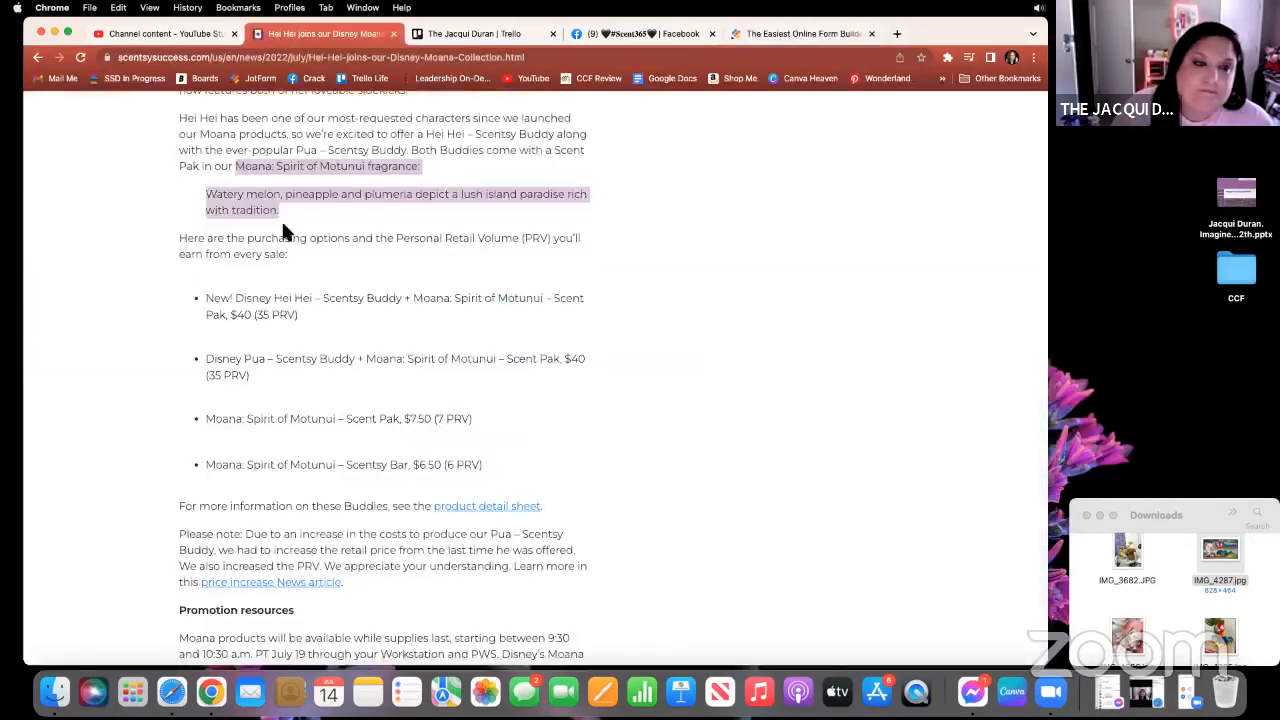
pyautogui.click(351, 346)
pyautogui.scroll(5, 350, 343)
pyautogui.scroll(3, 351, 346)
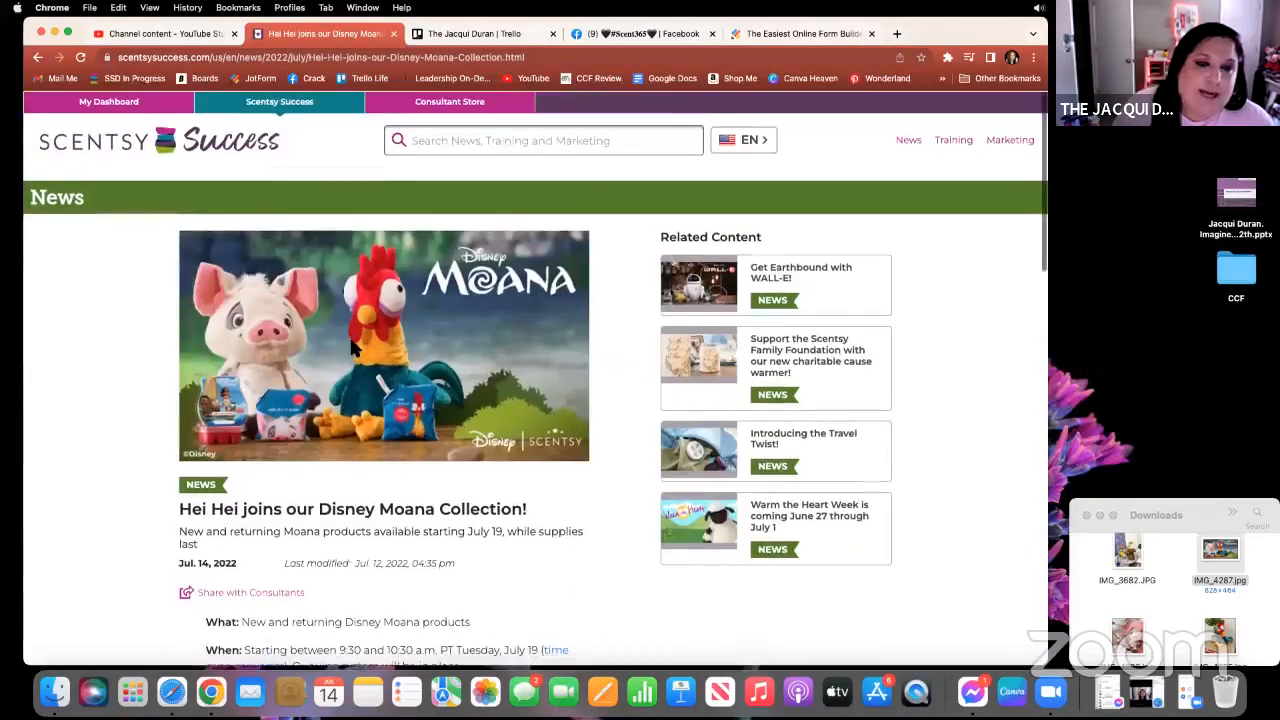
pyautogui.hscroll(-5, 351, 346)
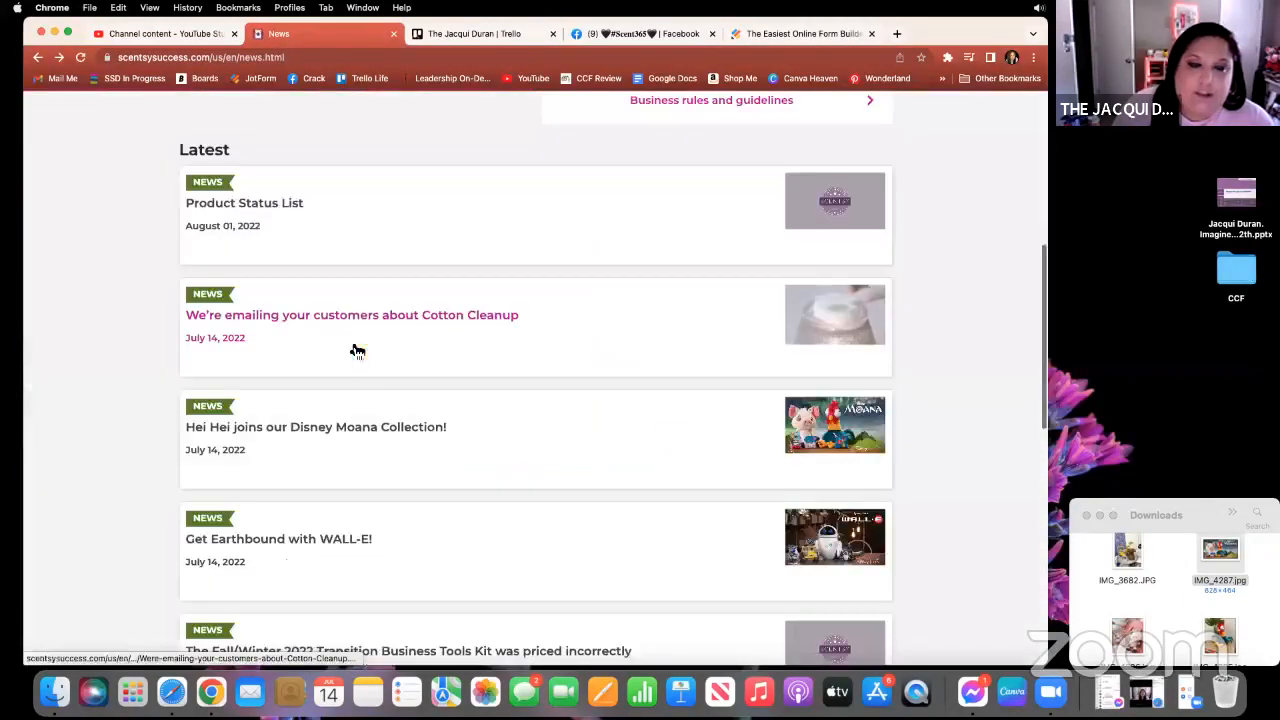
pyautogui.click(300, 540)
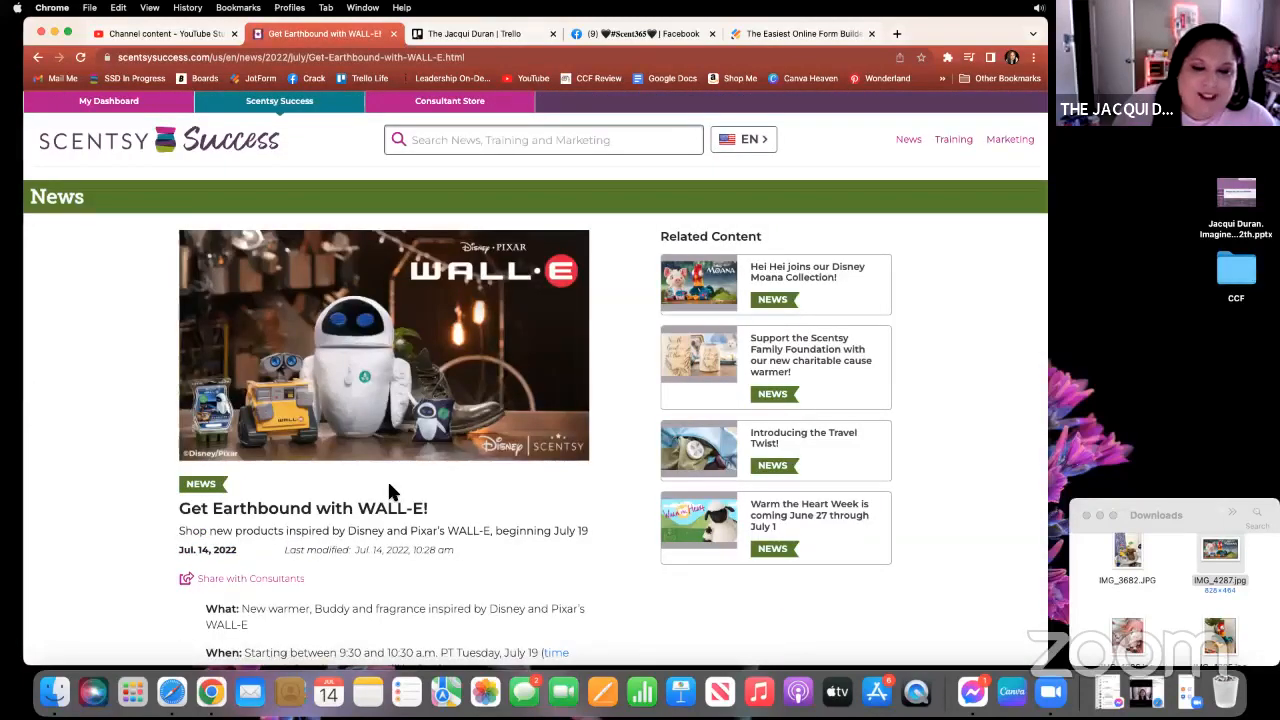
# Check the Downloads folder for WALL-E images, then save the article's banner image there as cq5dam.web.1280.1280.jpeg.
pyautogui.click(1171, 588)
pyautogui.scroll(3, 1171, 588)
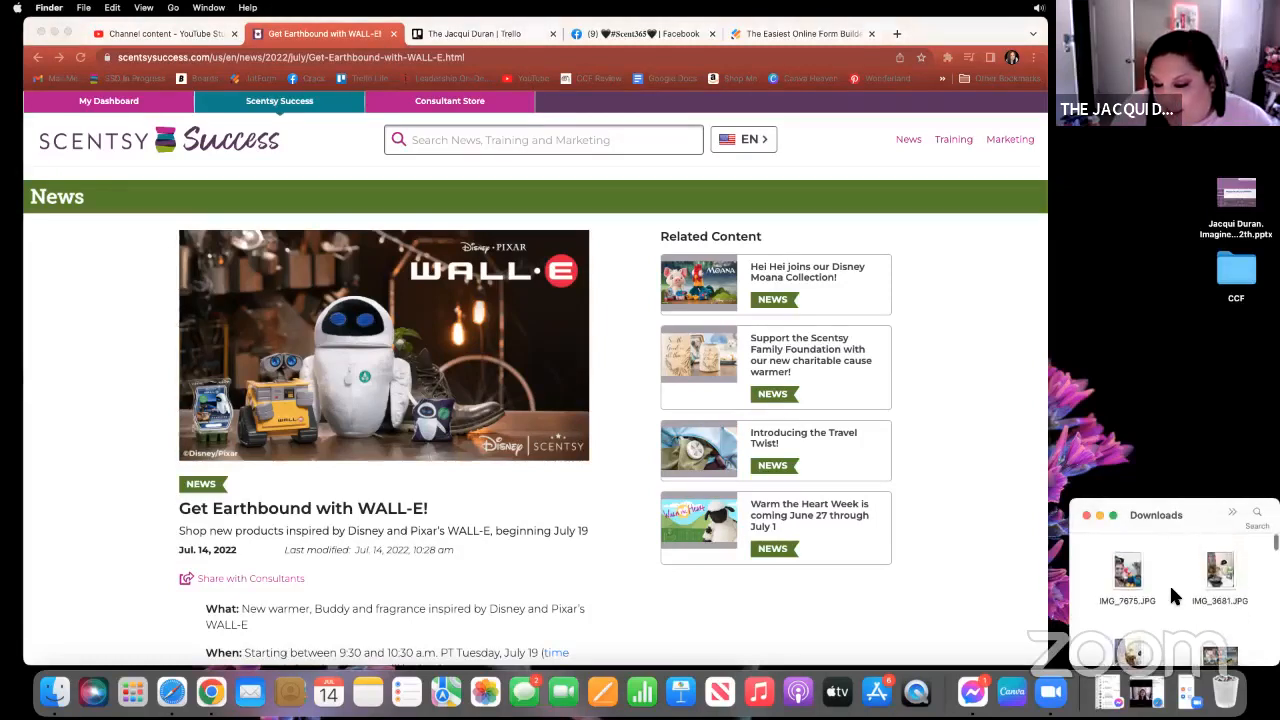
pyautogui.scroll(-5, 1171, 588)
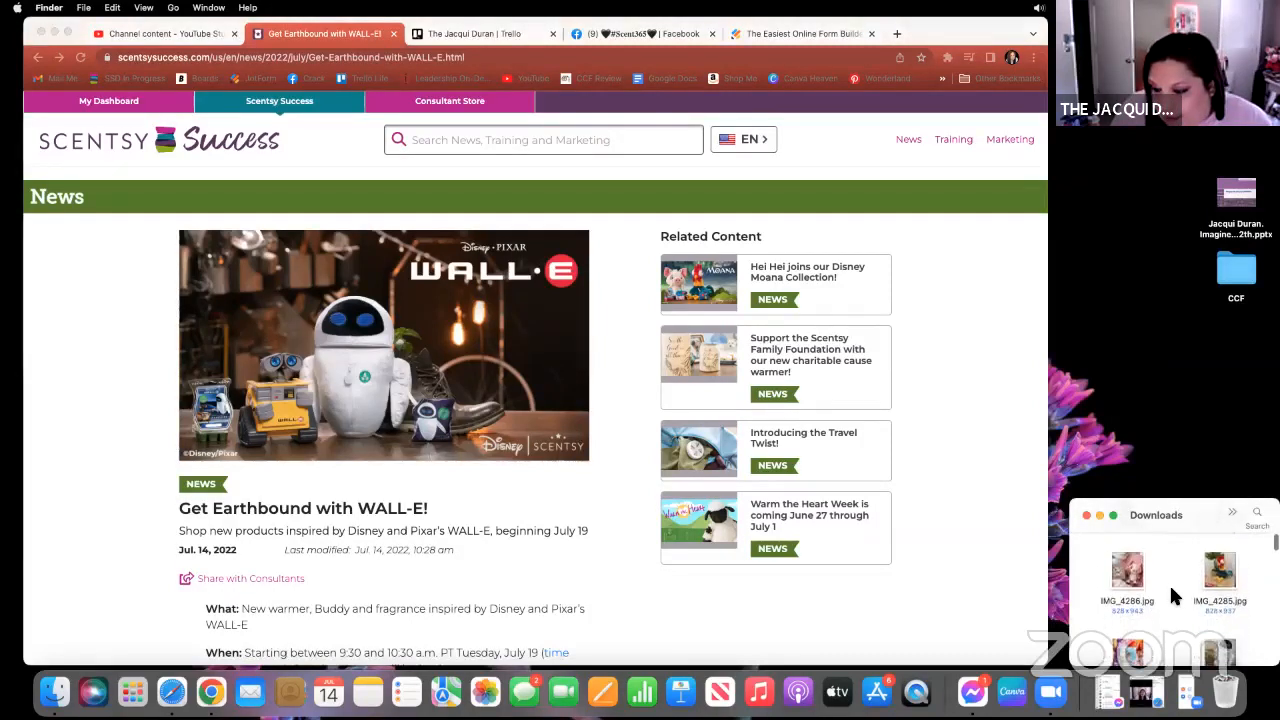
pyautogui.scroll(-5, 1175, 597)
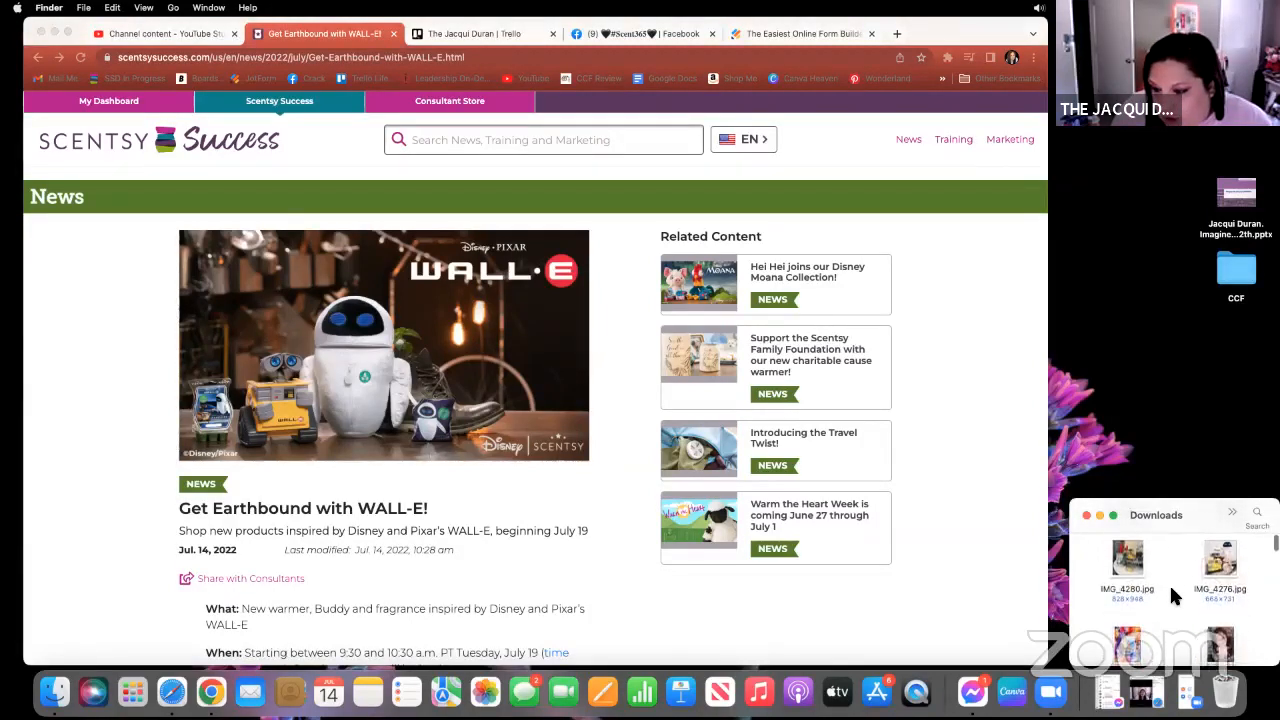
pyautogui.scroll(-4, 1175, 597)
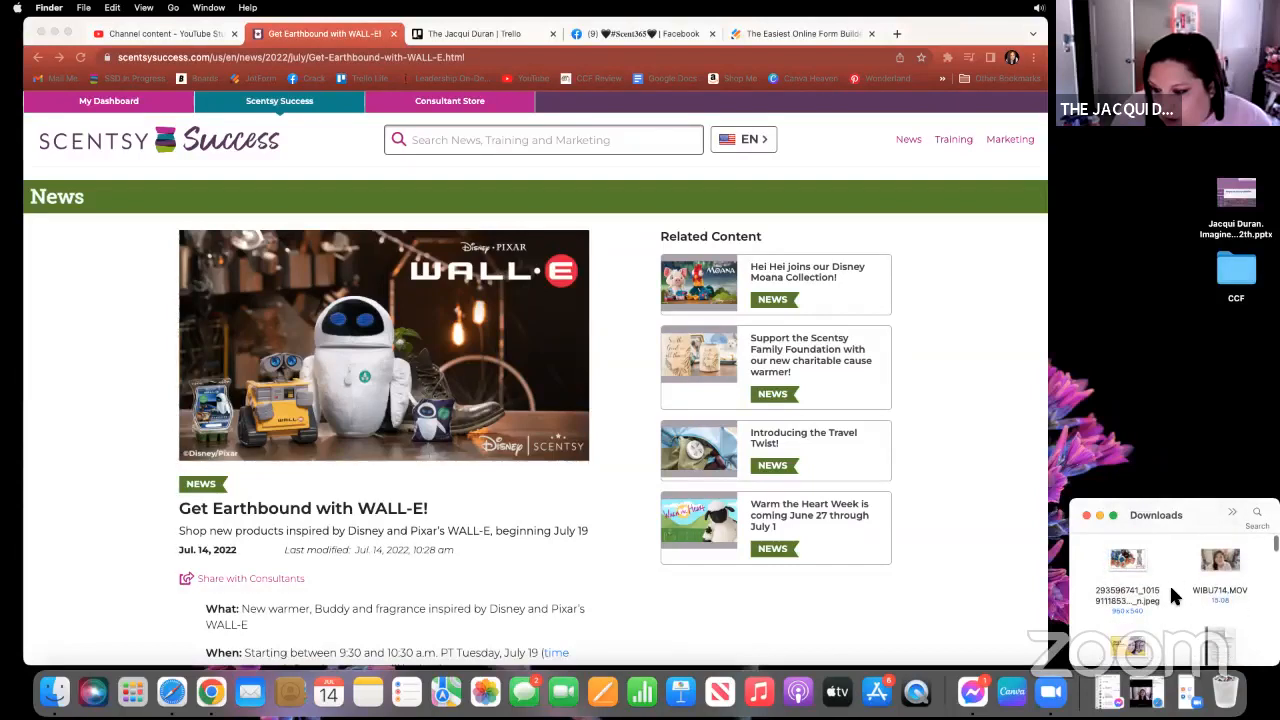
pyautogui.scroll(-3, 1171, 588)
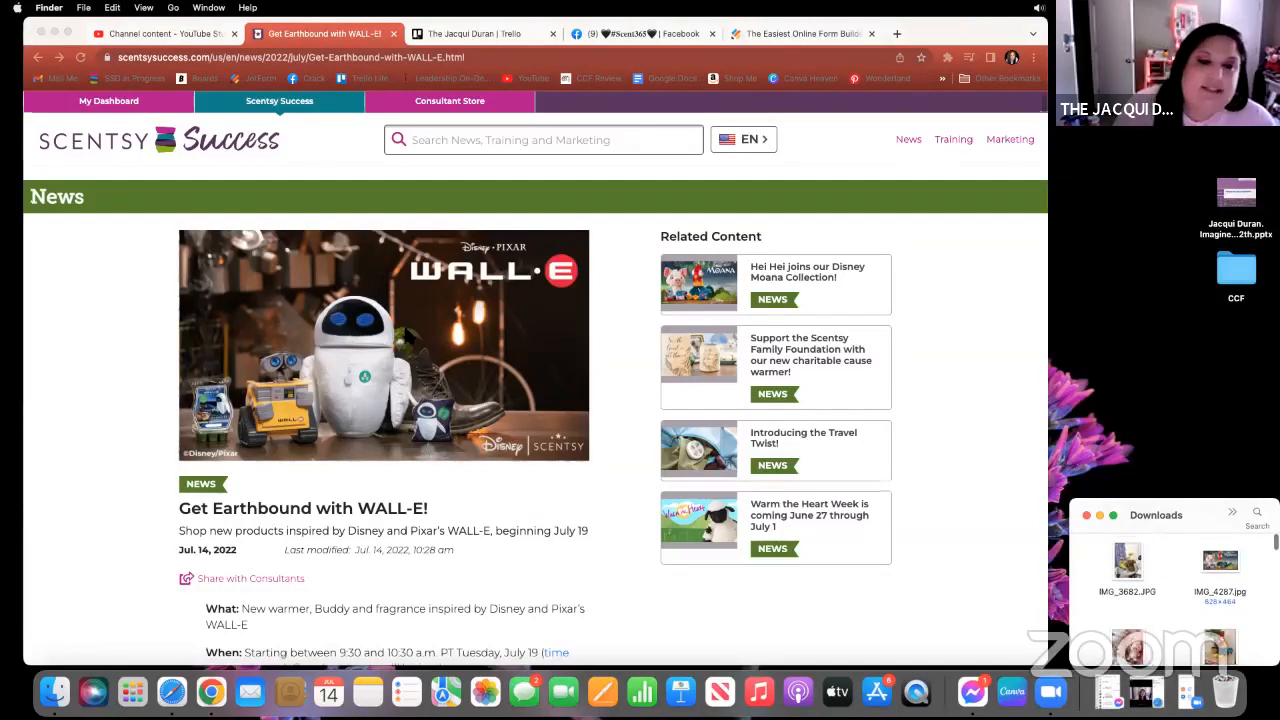
pyautogui.rightClick(407, 337)
pyautogui.click(448, 366)
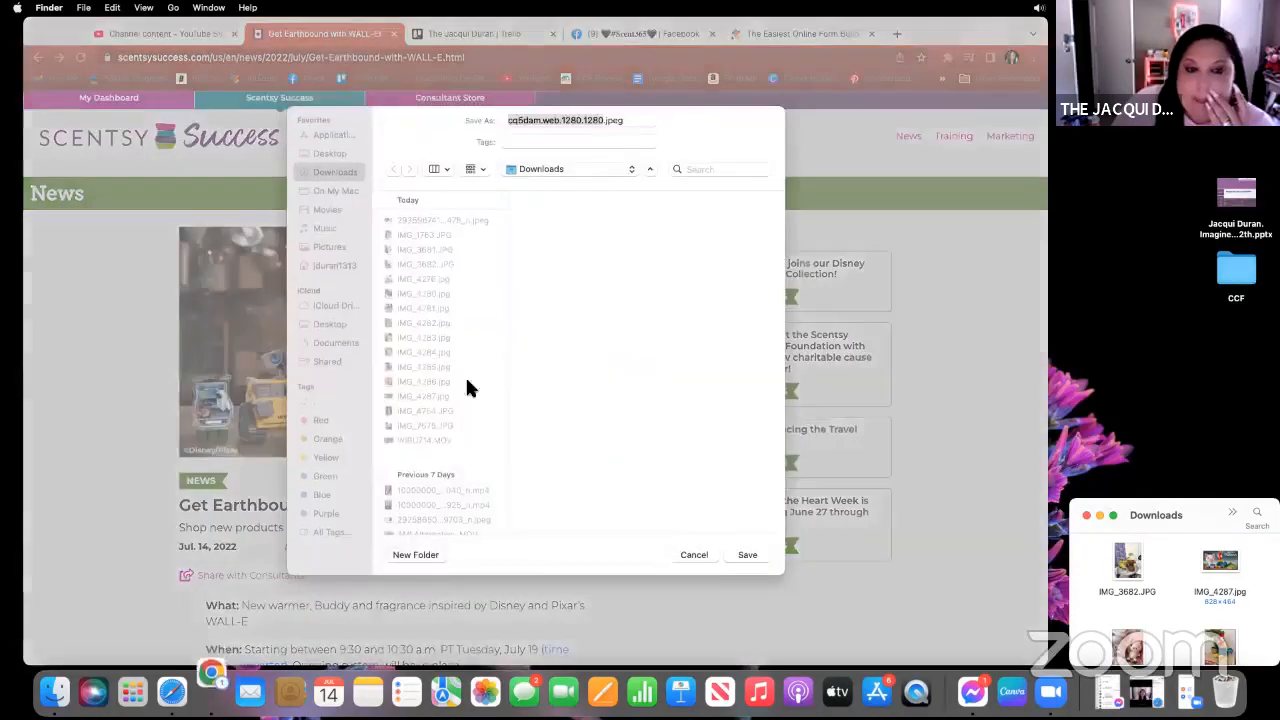
pyautogui.click(752, 552)
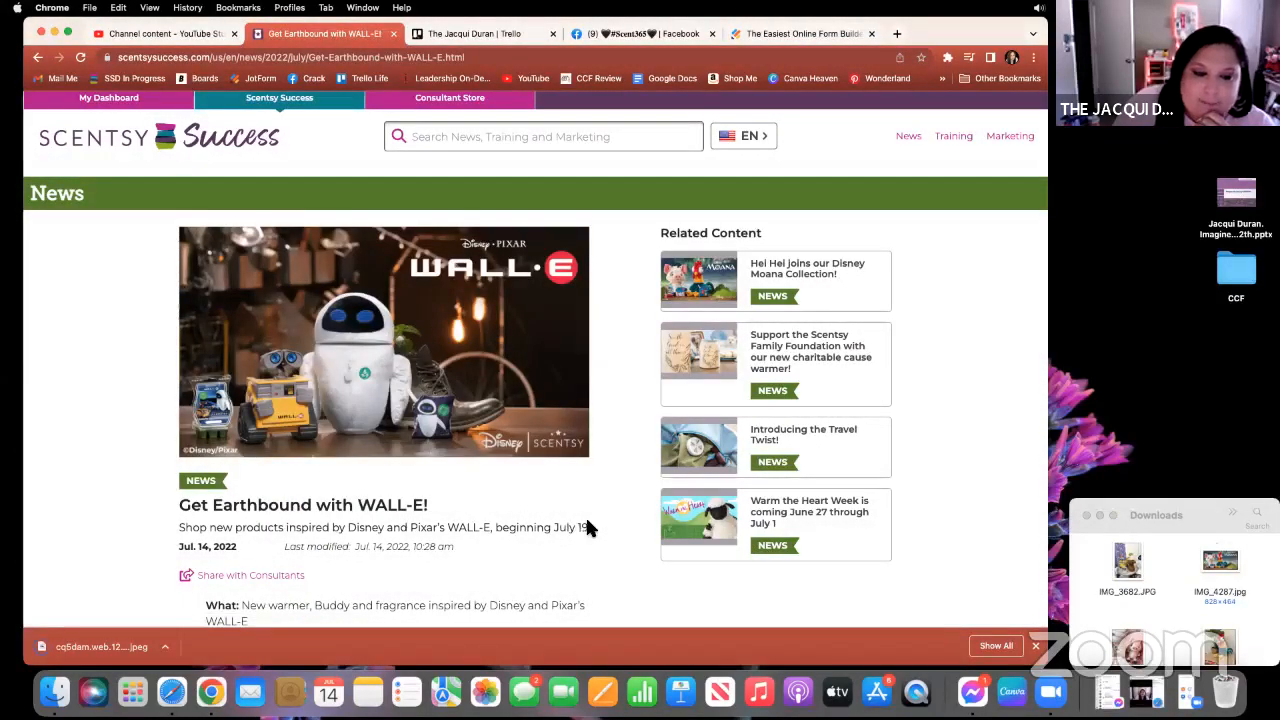
pyautogui.scroll(-3, 588, 528)
pyautogui.scroll(-4, 588, 528)
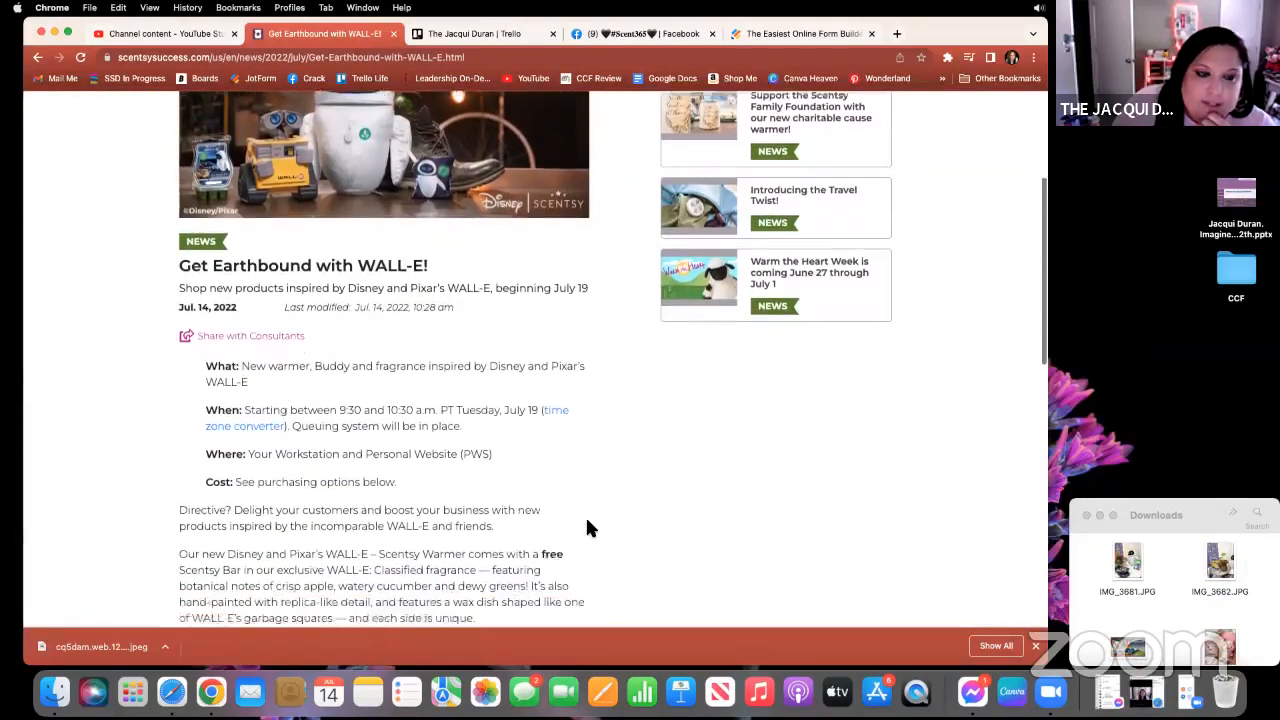
pyautogui.scroll(-5, 588, 528)
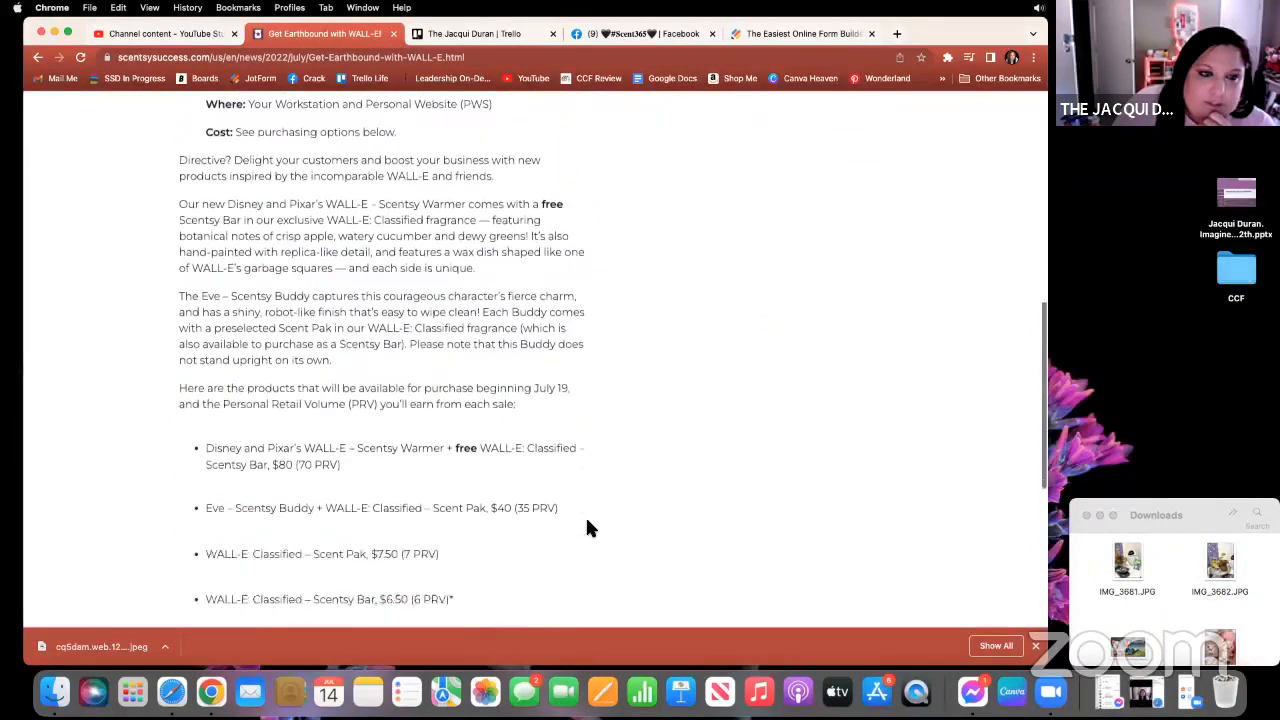
pyautogui.scroll(-2, 588, 528)
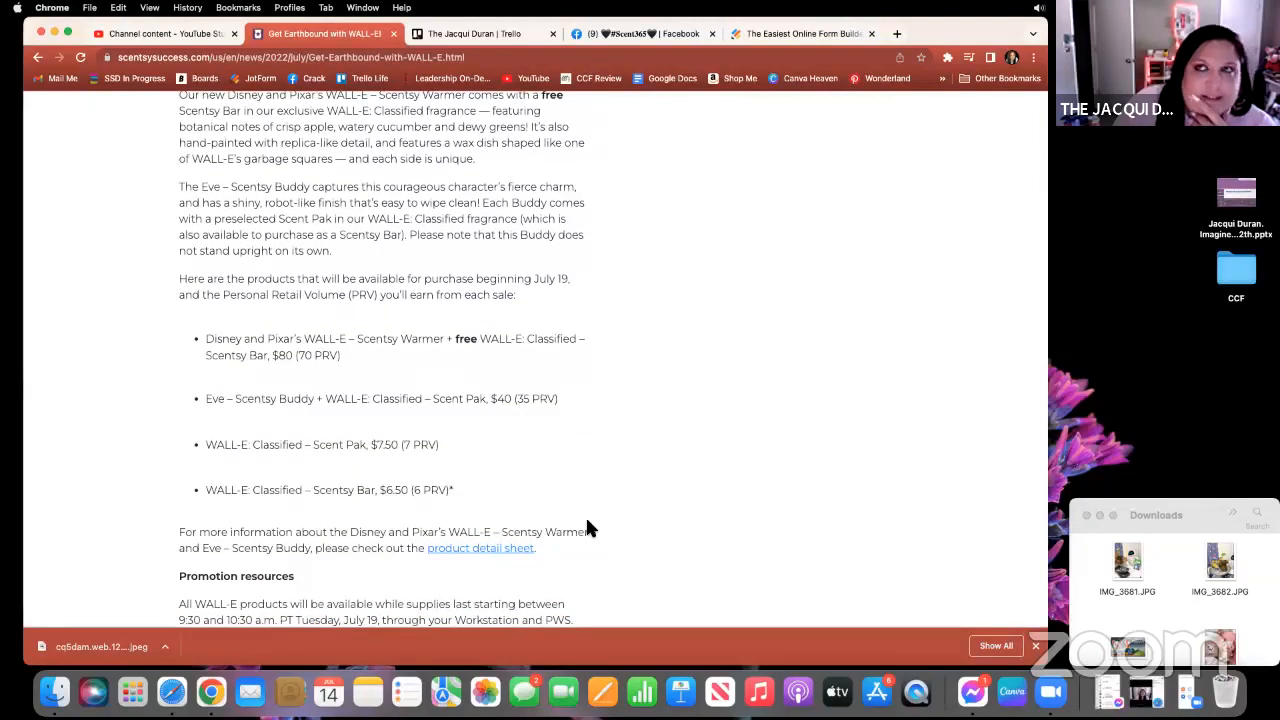
pyautogui.scroll(4, 588, 528)
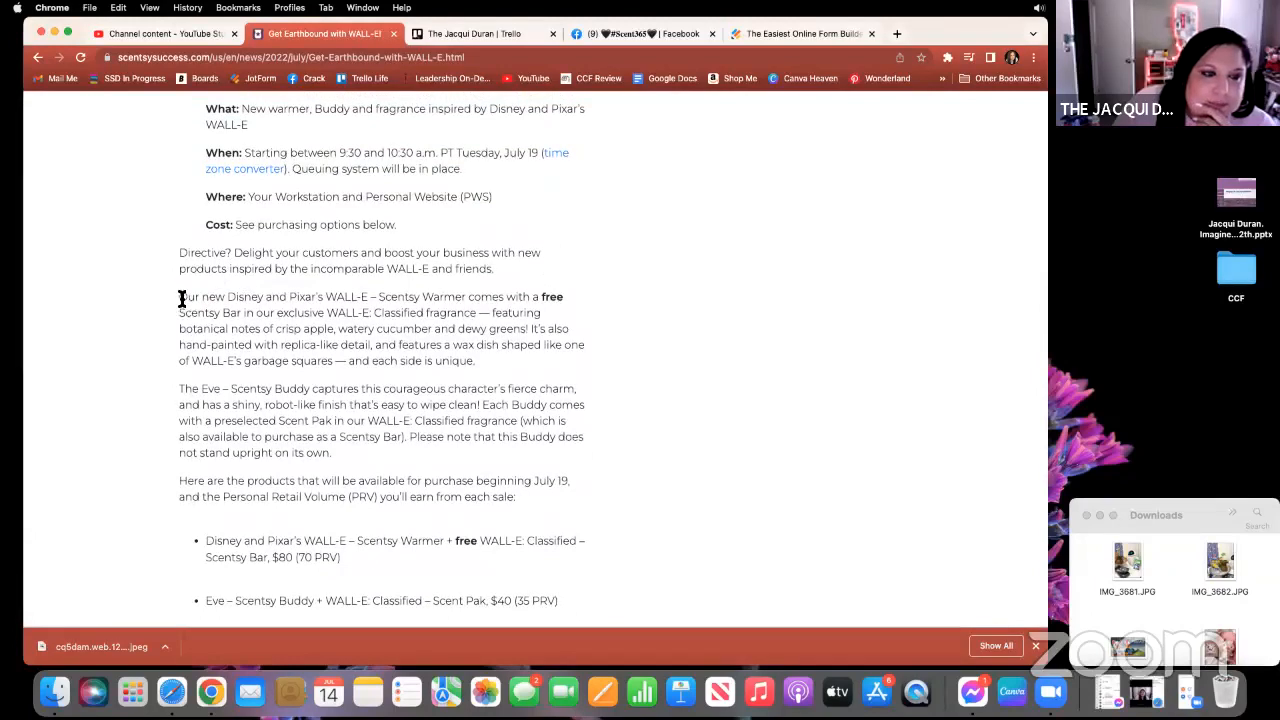
pyautogui.moveTo(179, 297); pyautogui.dragTo(477, 364)
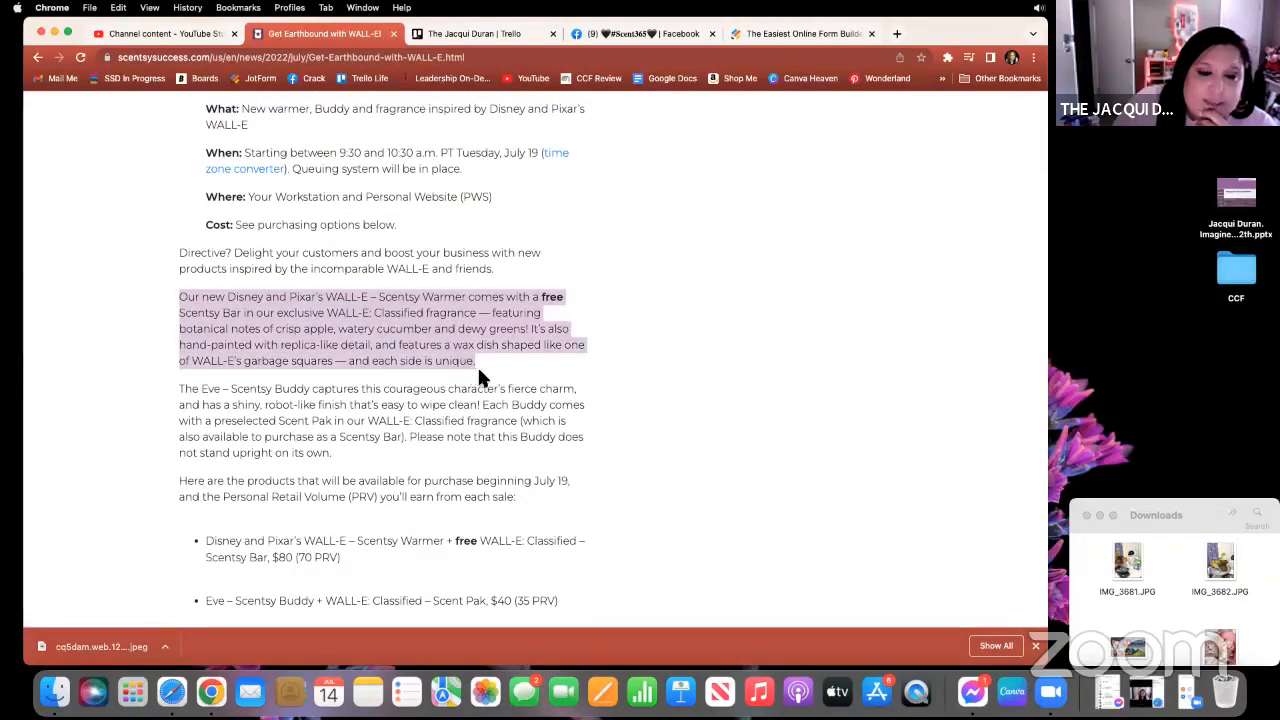
pyautogui.rightClick(356, 351)
pyautogui.click(373, 377)
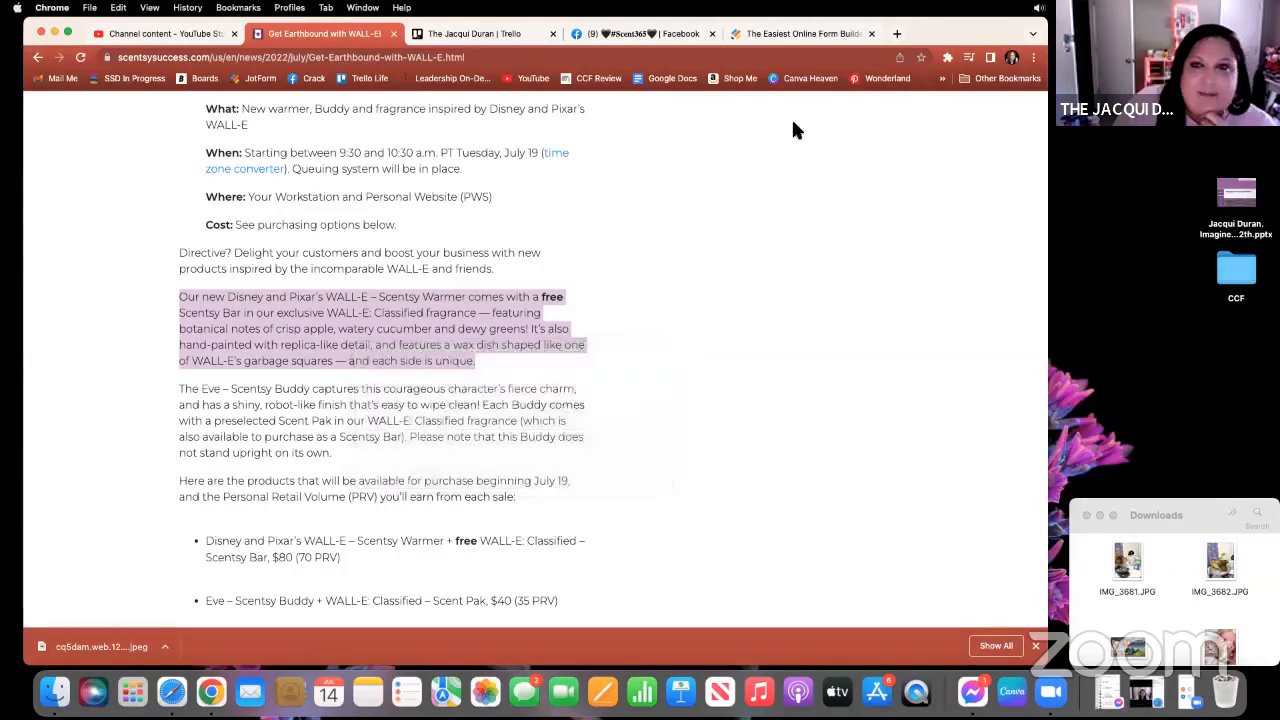
pyautogui.click(808, 33)
pyautogui.click(837, 228)
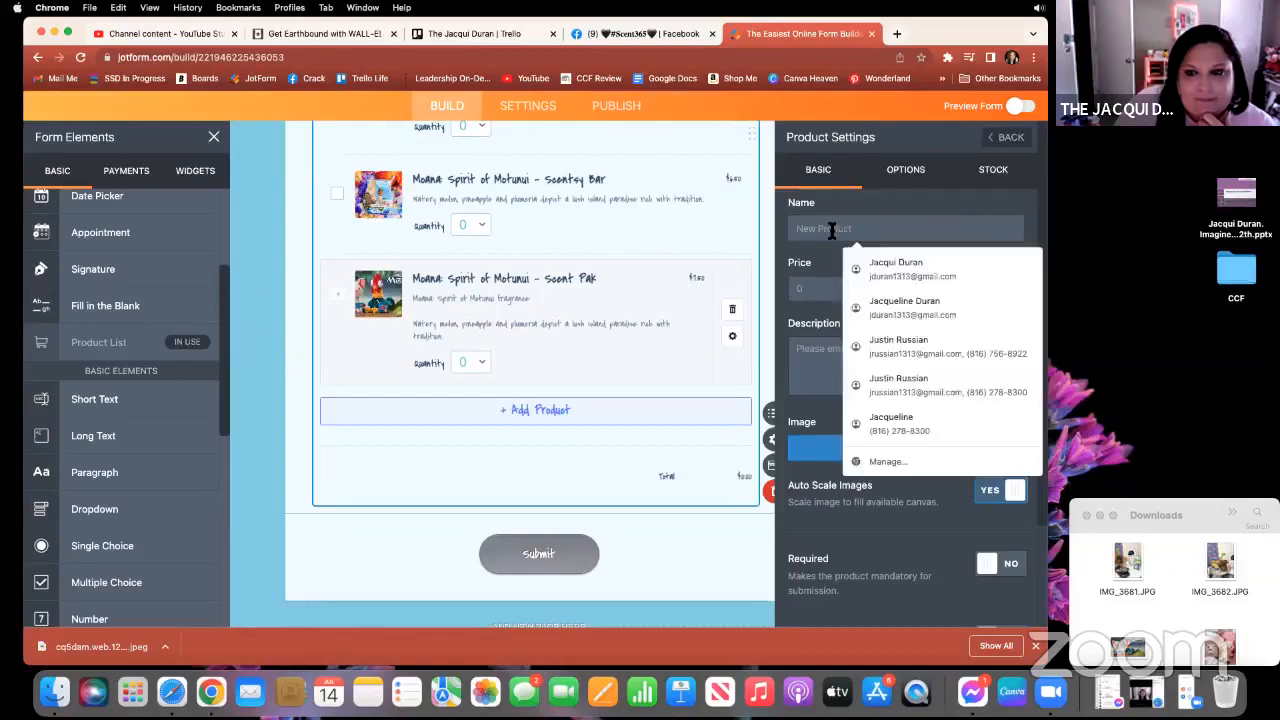
pyautogui.rightClick(830, 229)
pyautogui.click(863, 320)
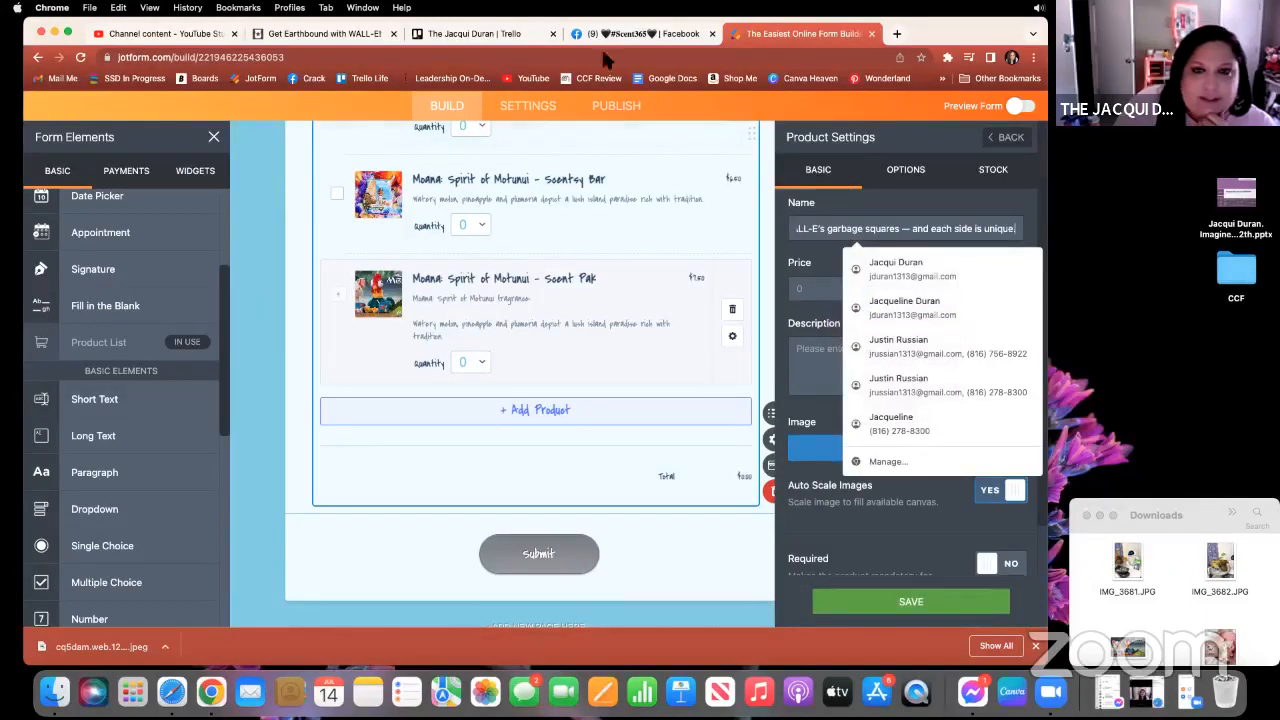
pyautogui.click(283, 36)
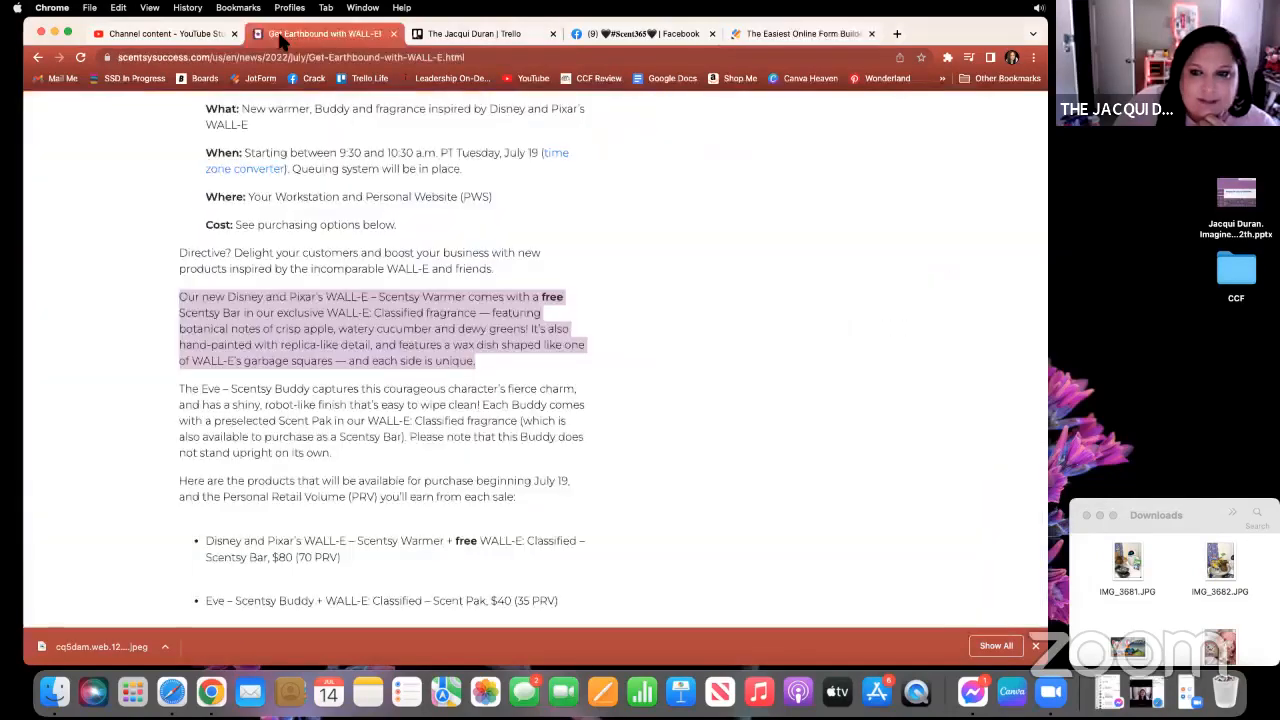
pyautogui.click(752, 34)
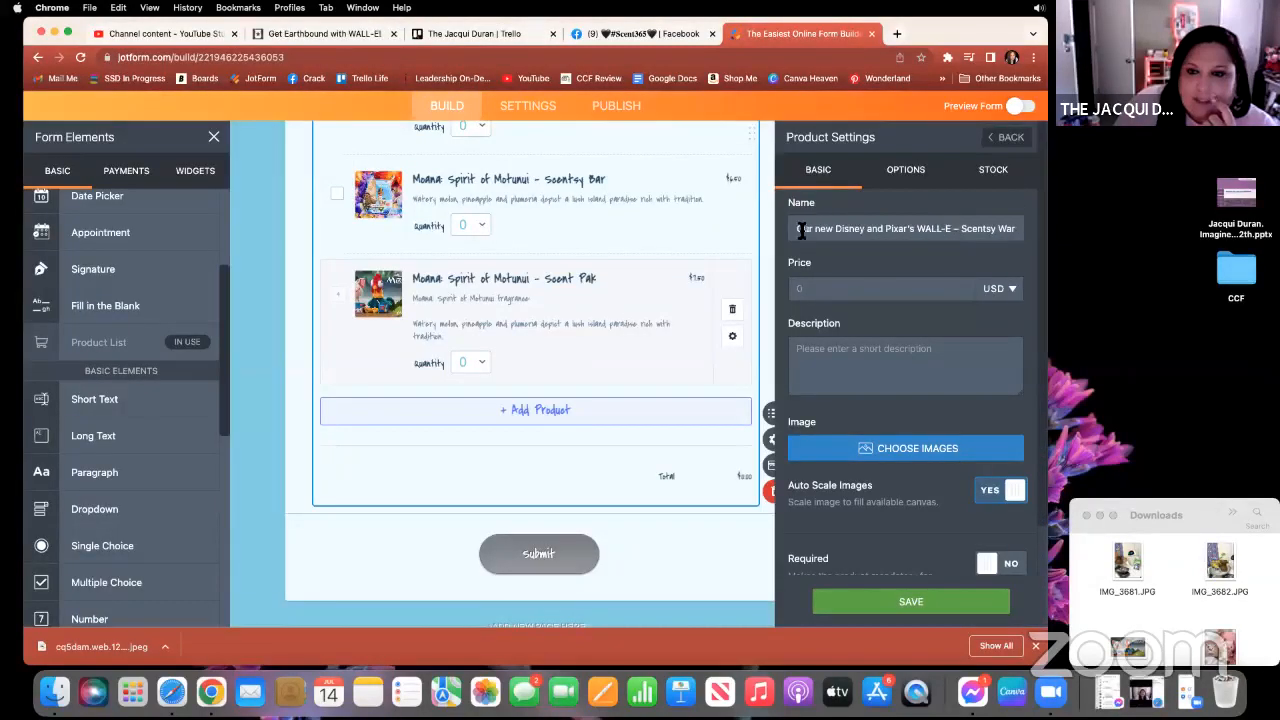
pyautogui.moveTo(798, 230); pyautogui.dragTo(1056, 240)
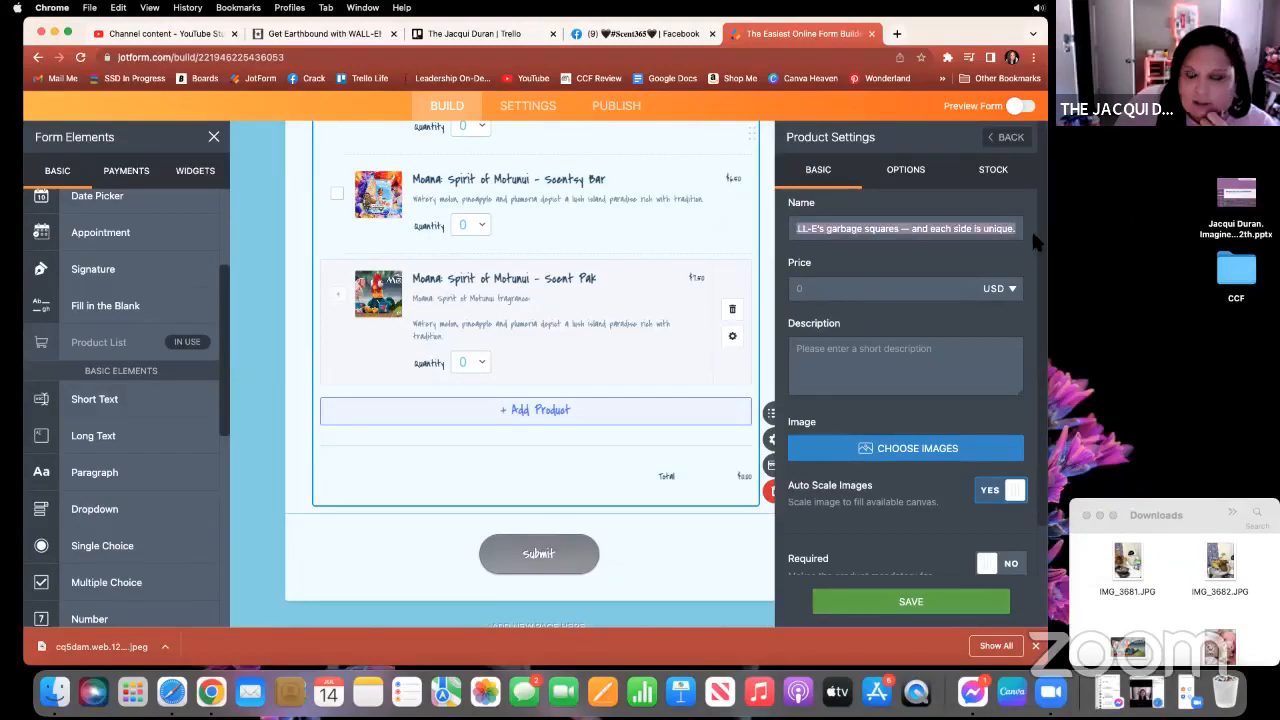
pyautogui.press('BackSpace')
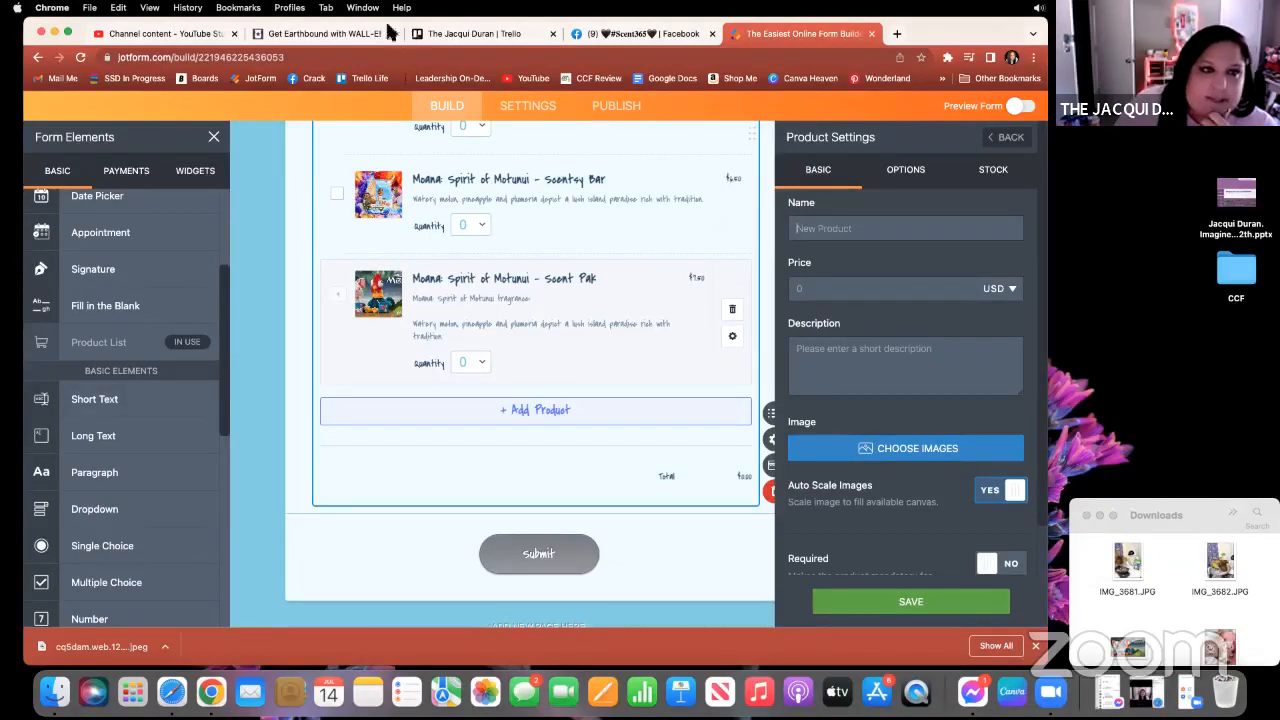
# Copy "Disney and Pixar's WALL-E – Scentsy Warmer" from the WALL-E article into the new product's name.
pyautogui.click(285, 34)
pyautogui.scroll(3, 343, 200)
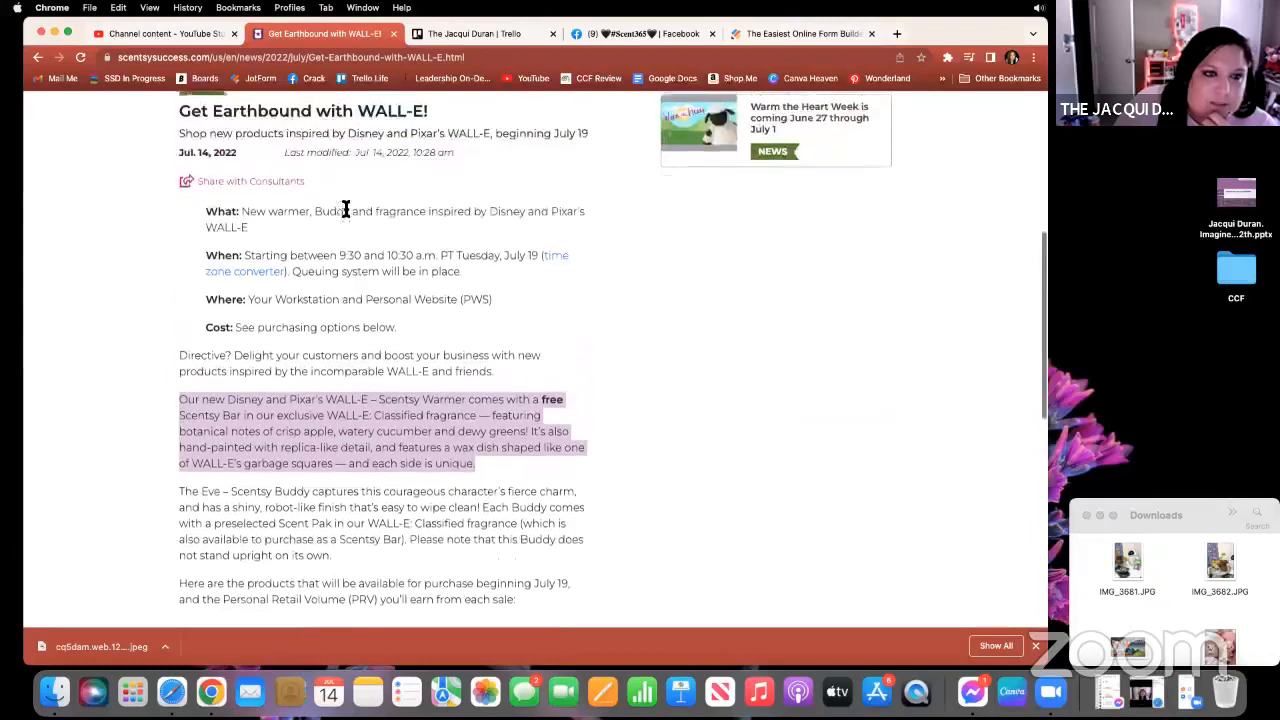
pyautogui.scroll(-3, 343, 201)
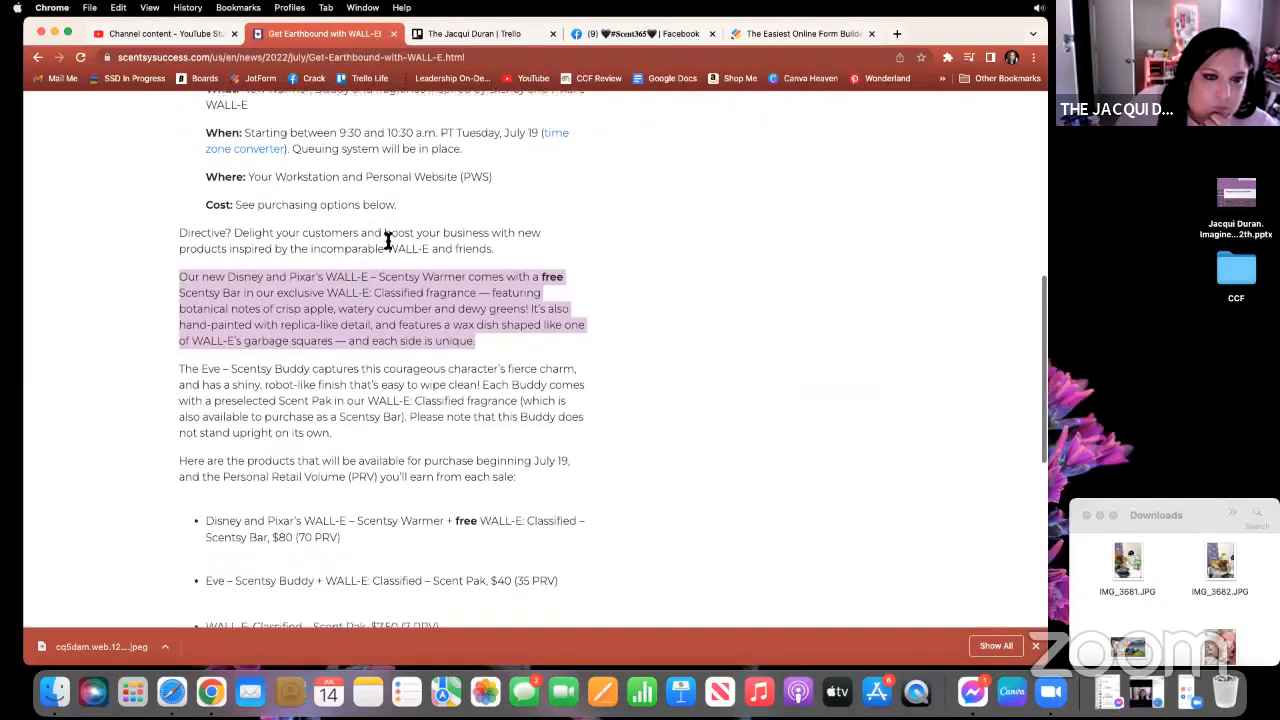
pyautogui.click(247, 278)
pyautogui.moveTo(228, 279); pyautogui.dragTo(468, 280)
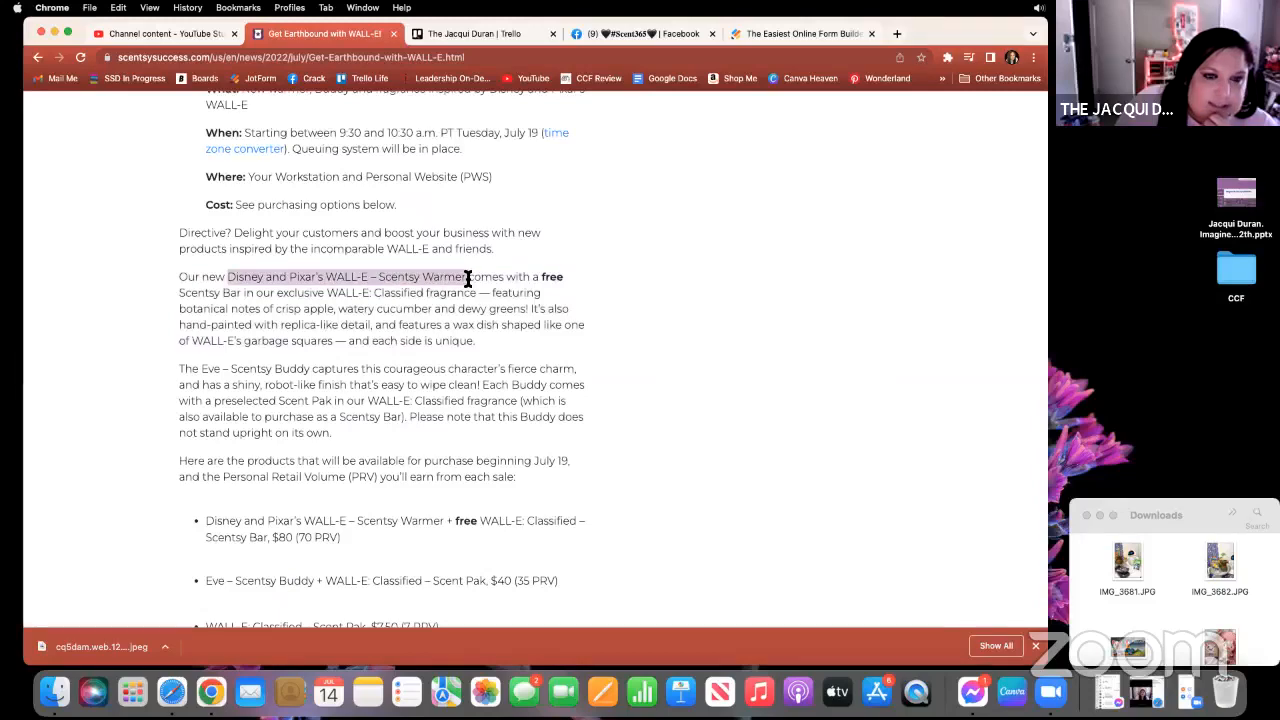
pyautogui.rightClick(408, 278)
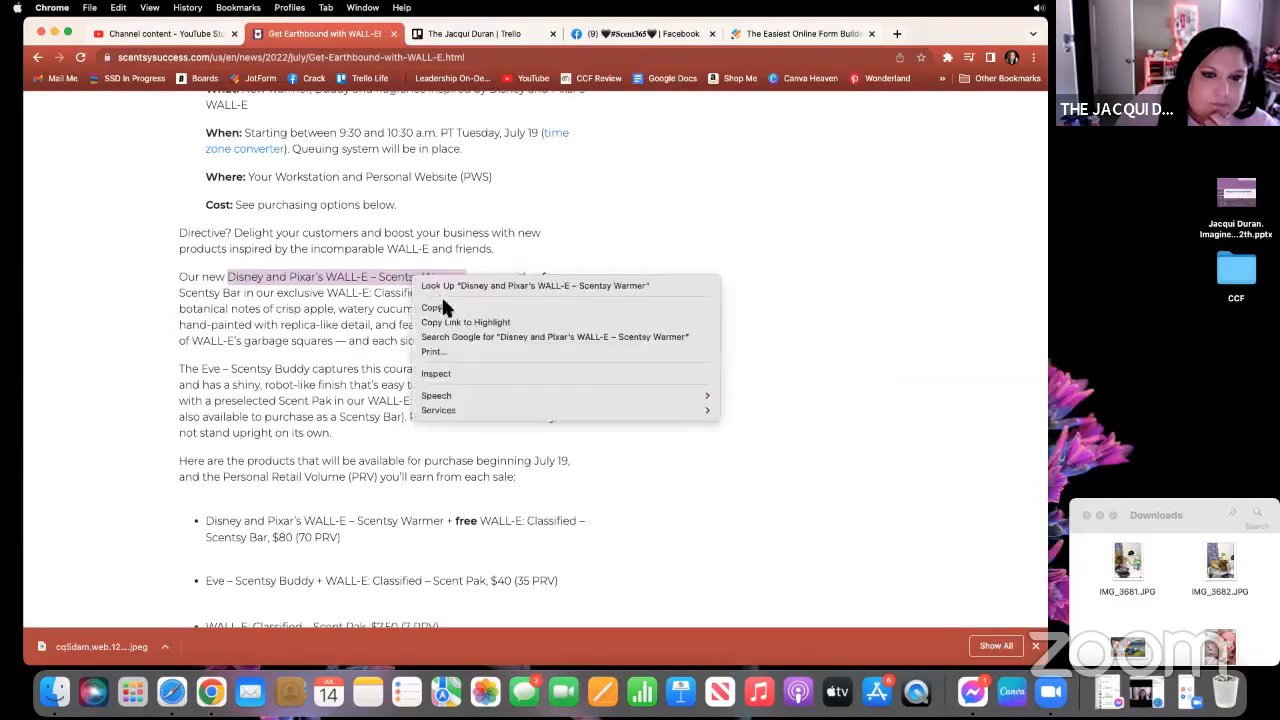
pyautogui.click(449, 307)
pyautogui.click(769, 34)
pyautogui.click(810, 229)
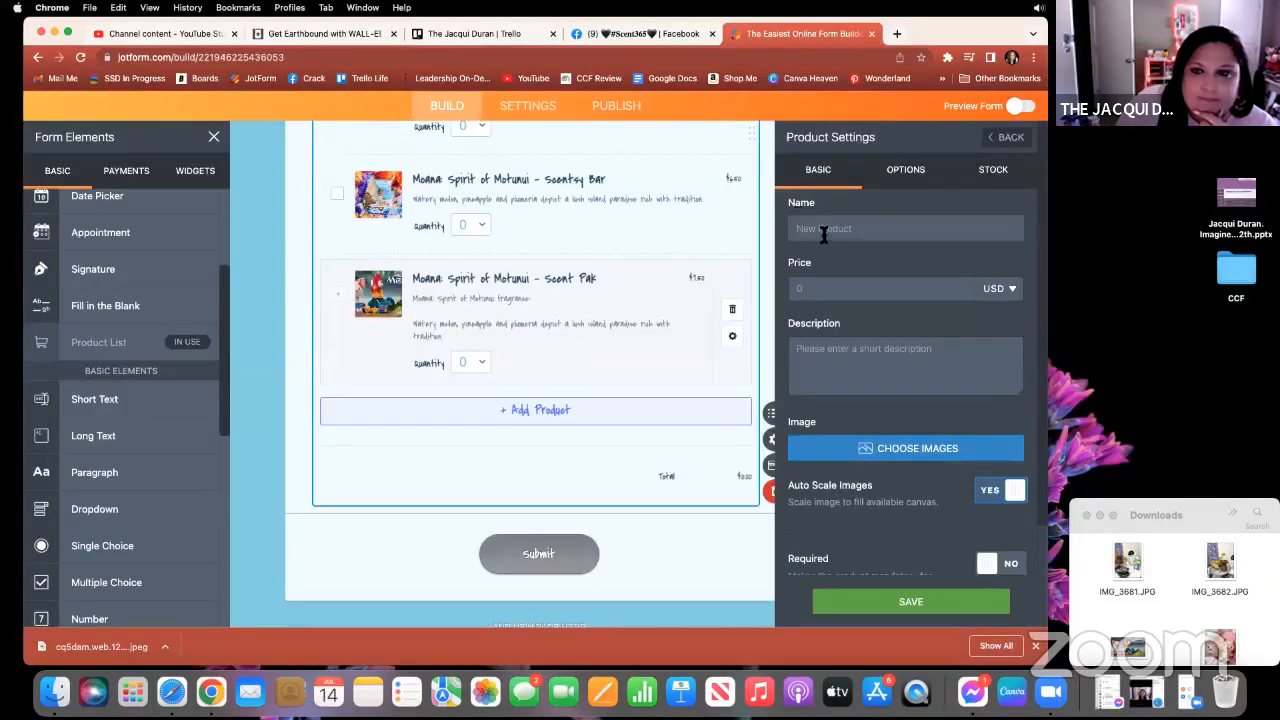
pyautogui.rightClick(820, 230)
pyautogui.click(843, 323)
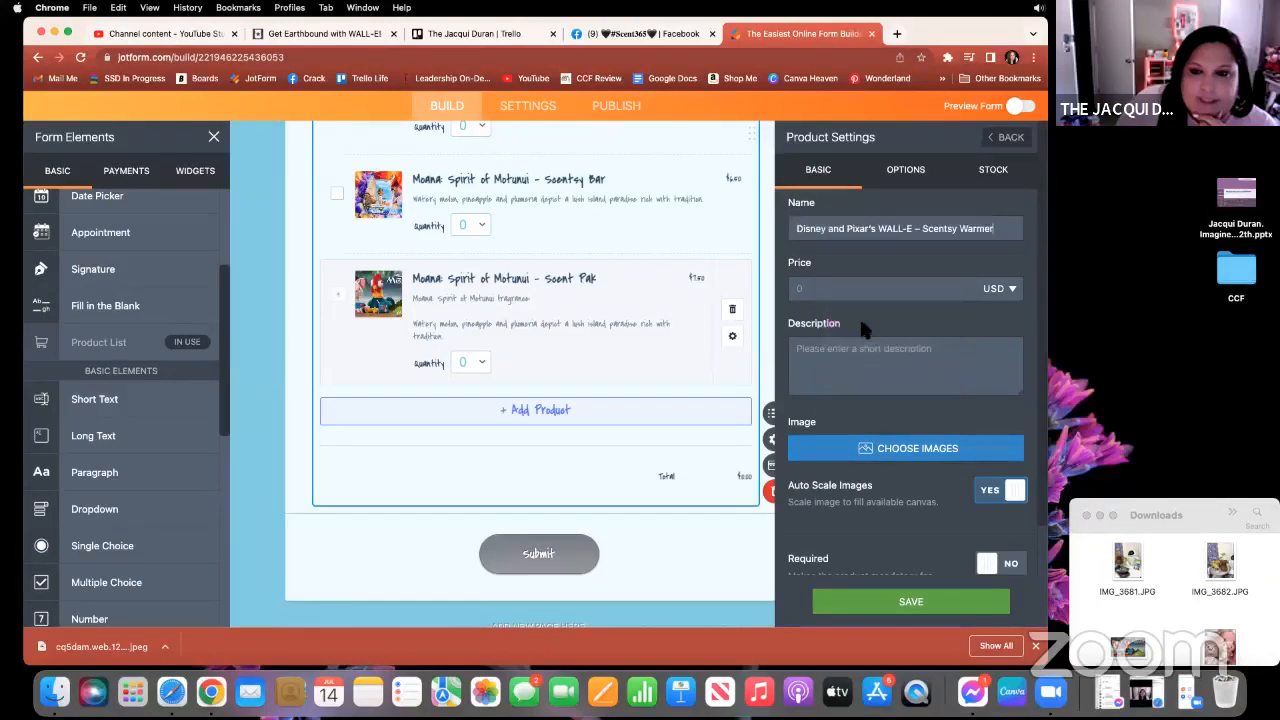
# Check the WALL-E warmer's price in the article and set the new product's price to 80.00 USD.
pyautogui.click(823, 288)
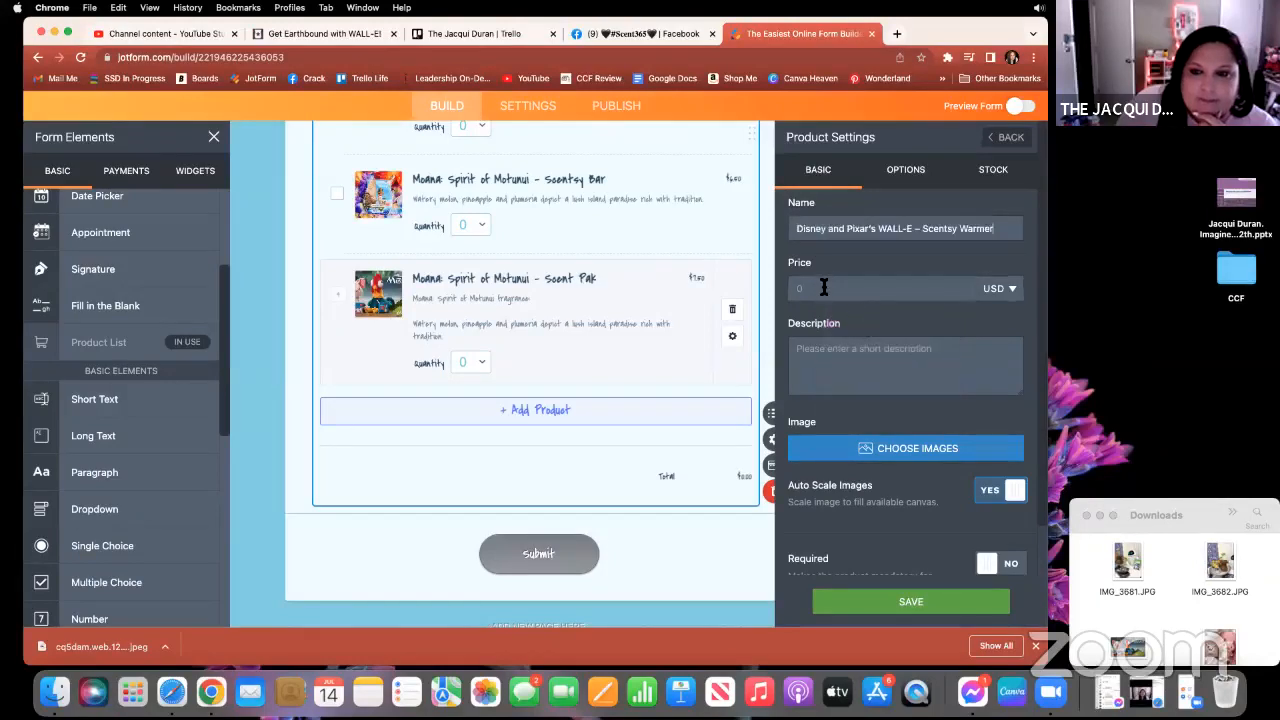
pyautogui.click(280, 36)
pyautogui.scroll(-3, 480, 385)
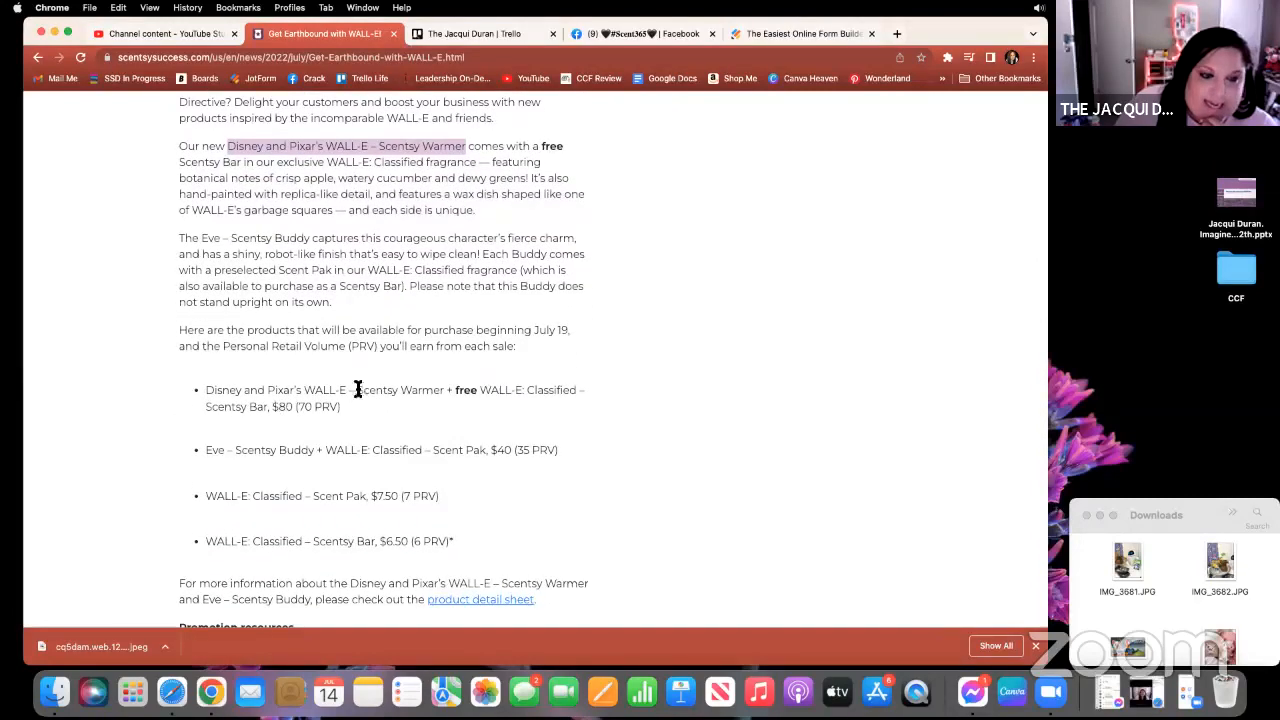
pyautogui.click(801, 36)
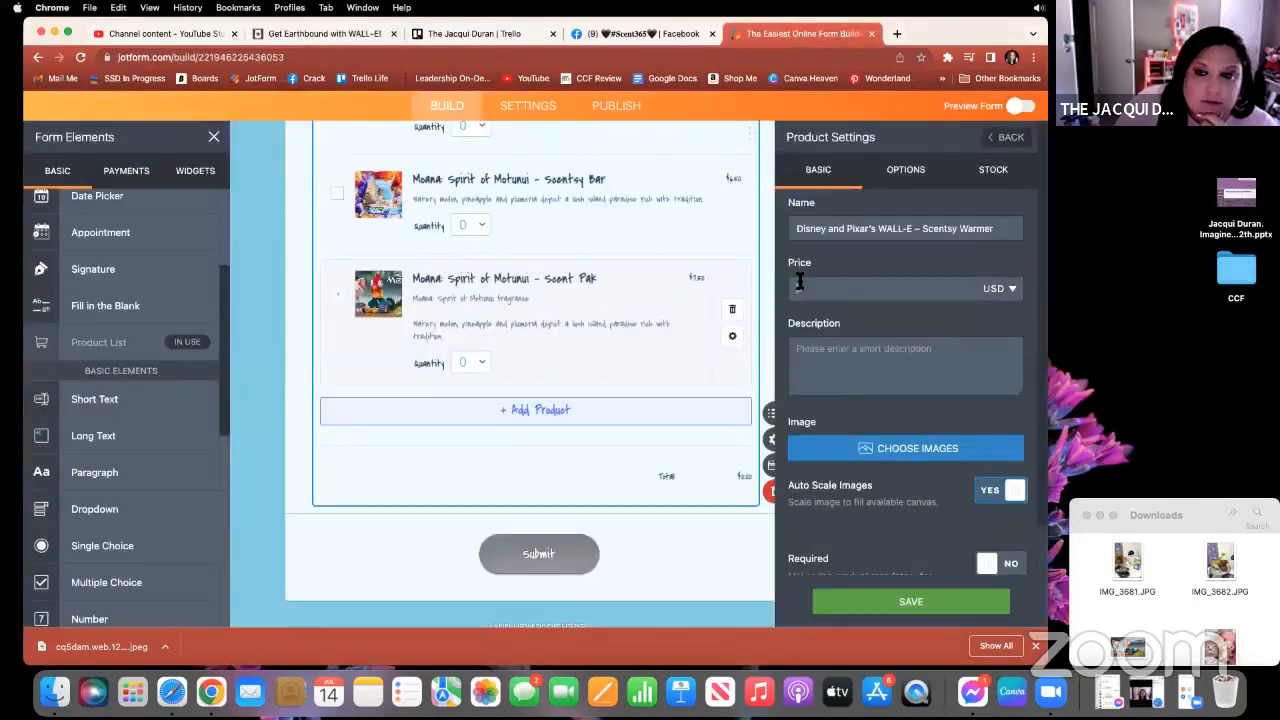
pyautogui.click(862, 288)
pyautogui.write('80.00')
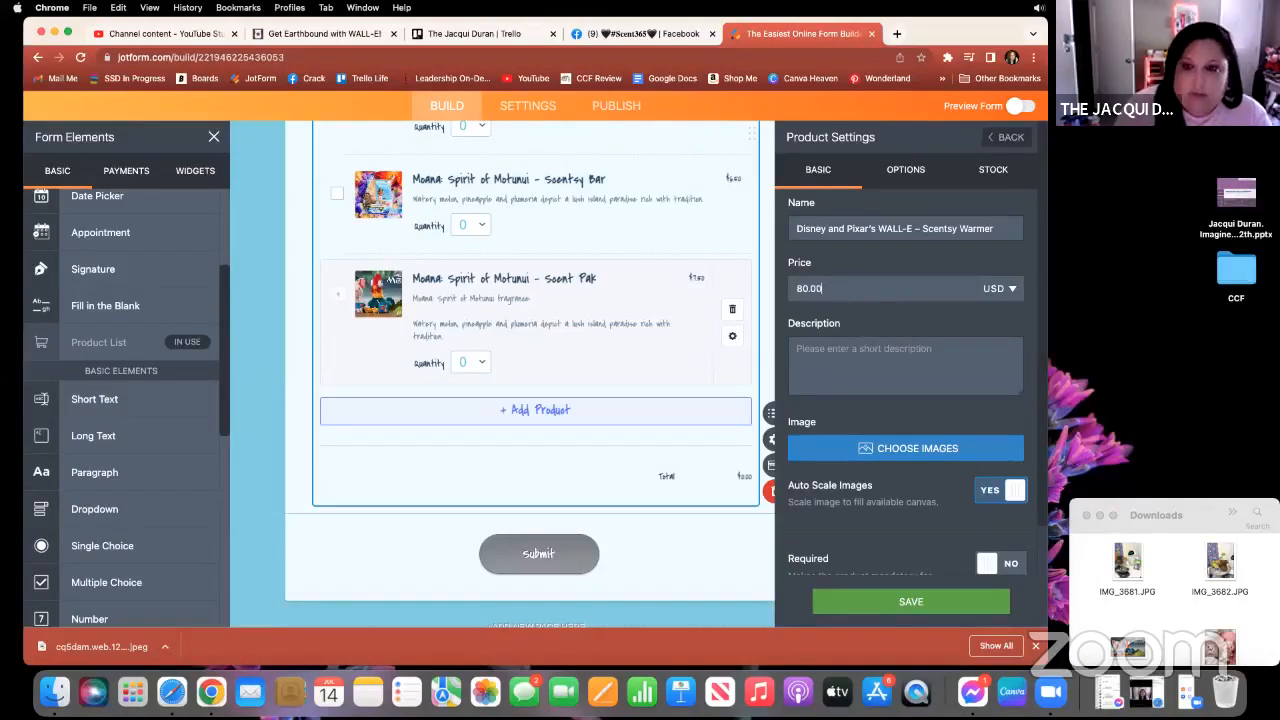
# Copy the article's paragraph beginning "Our new Disney and Pixar's WALL-E – Scentsy Warmer" into the product's description.
pyautogui.click(300, 34)
pyautogui.click(187, 145)
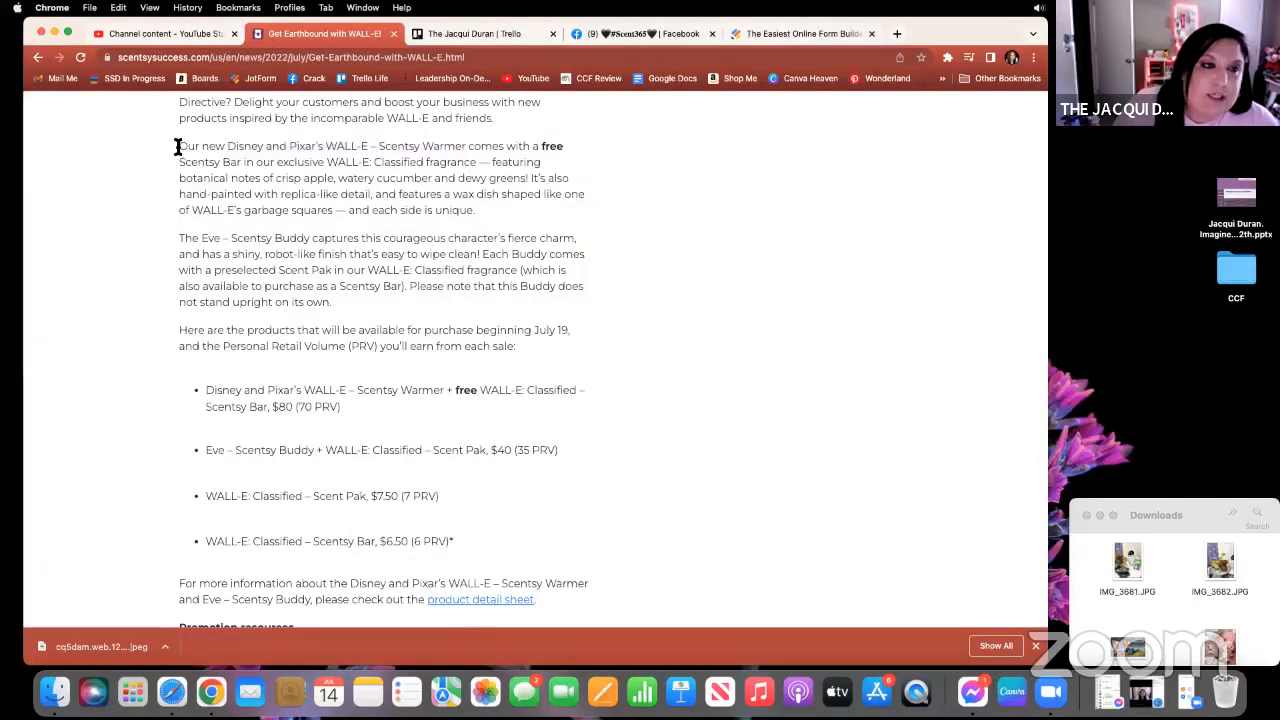
pyautogui.moveTo(178, 147); pyautogui.dragTo(493, 206)
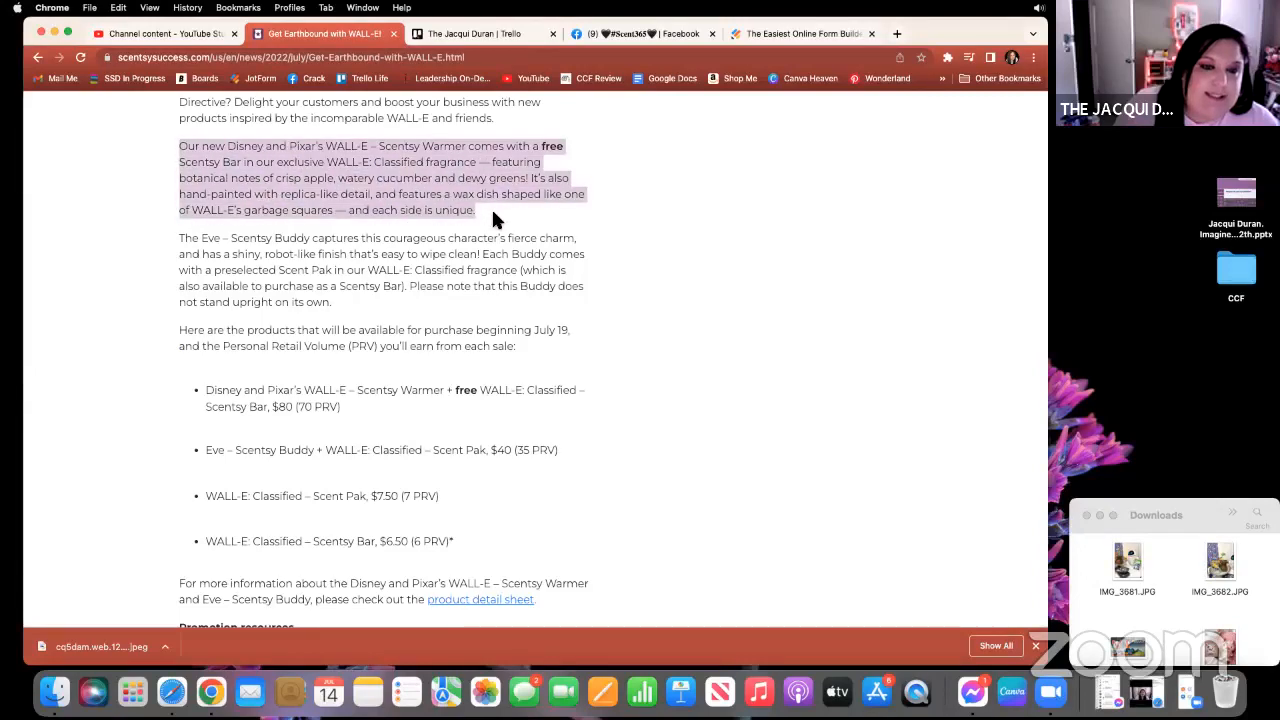
pyautogui.rightClick(389, 198)
pyautogui.click(420, 230)
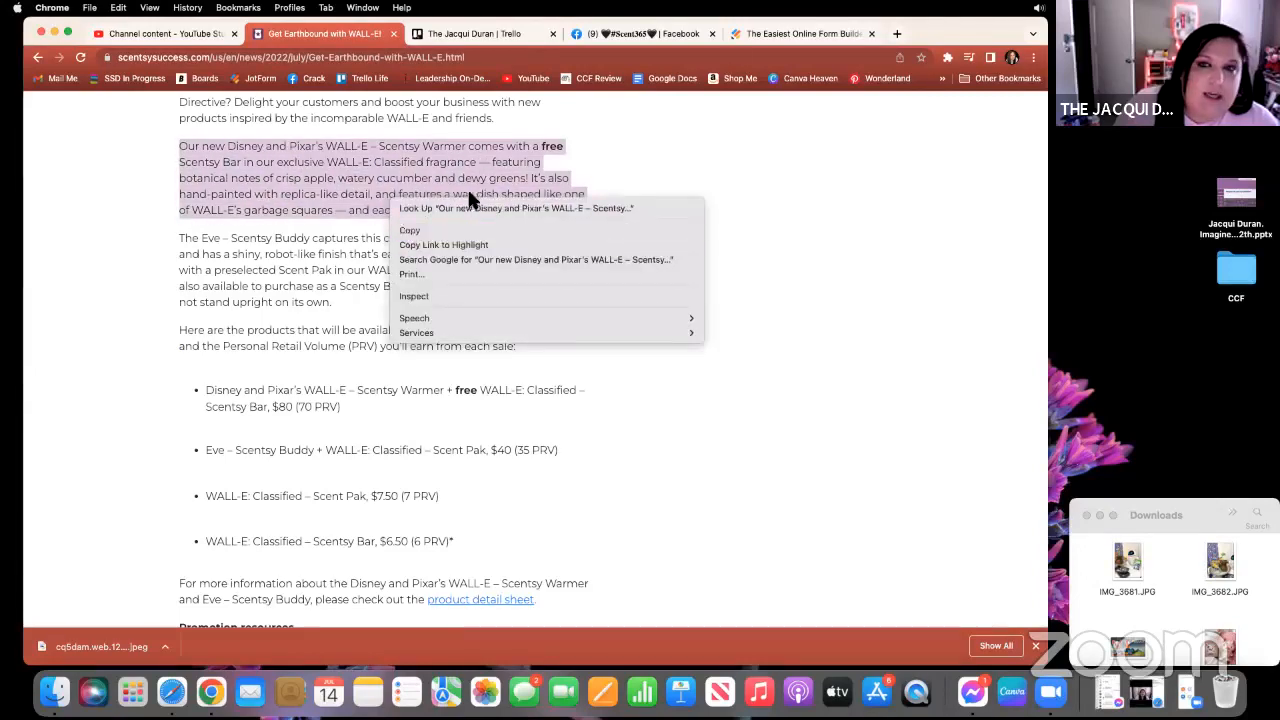
pyautogui.click(803, 37)
pyautogui.rightClick(812, 350)
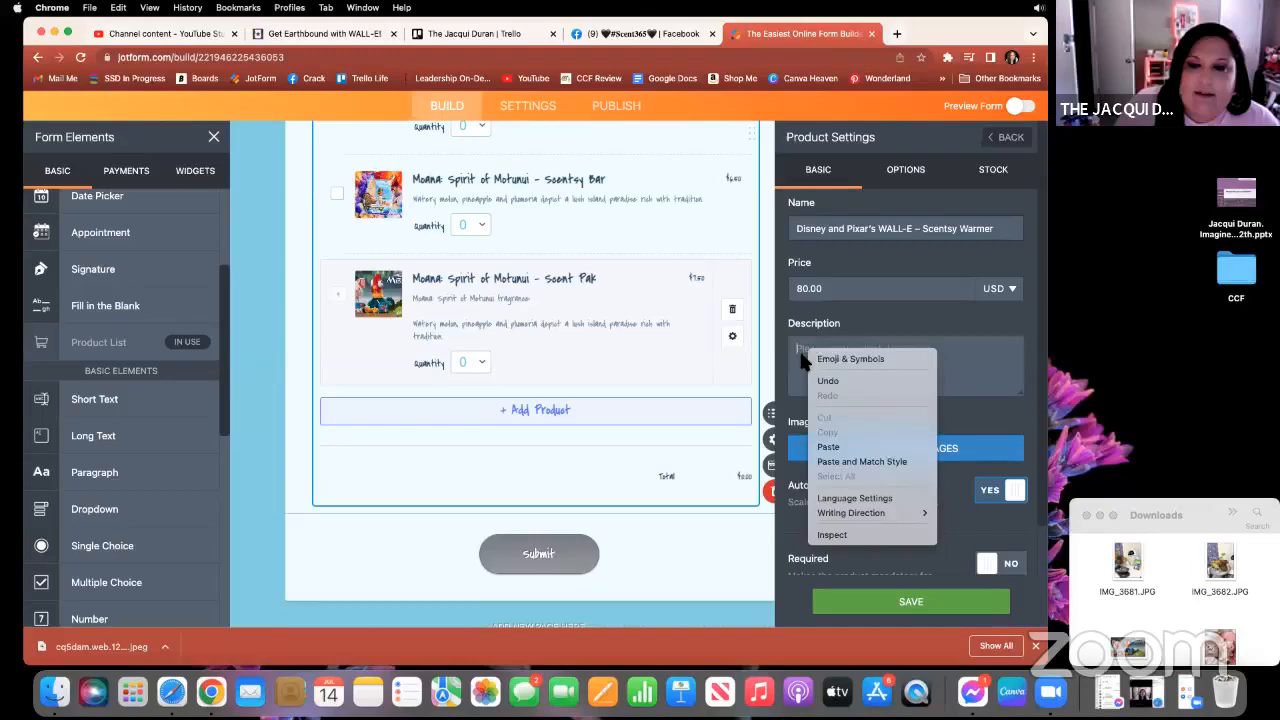
pyautogui.click(847, 446)
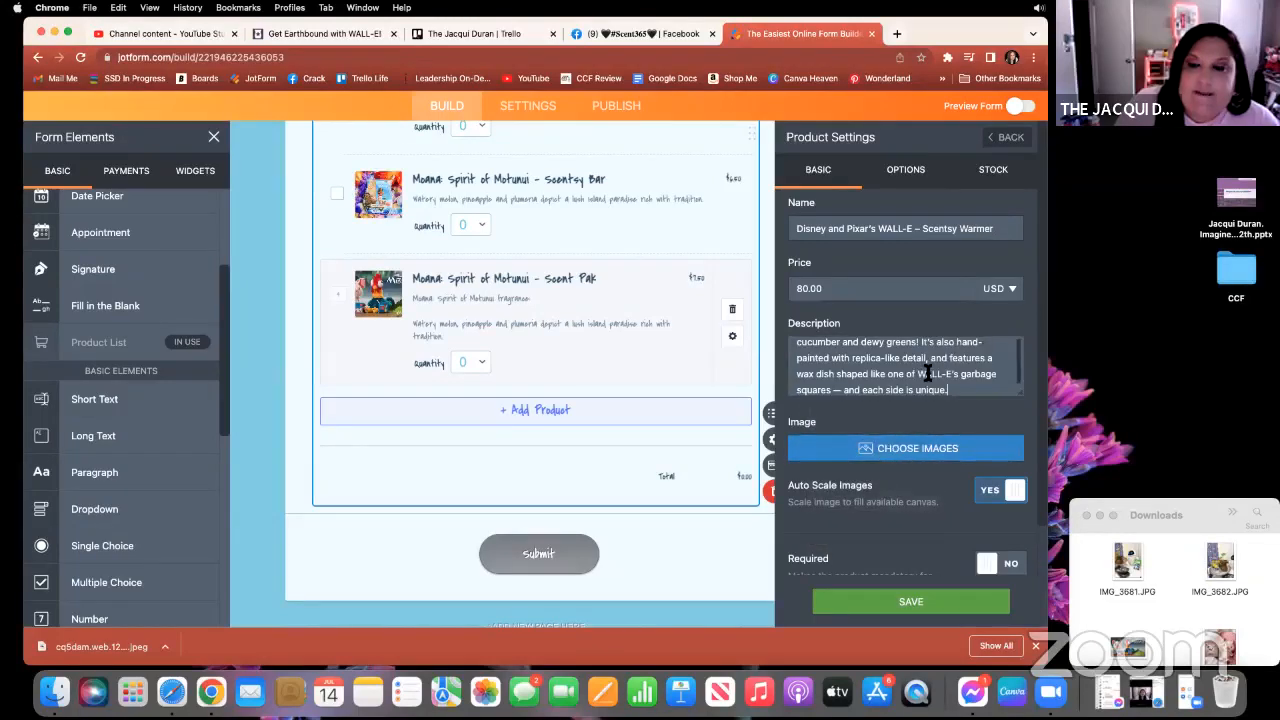
# Review the WALL-E article's warmer and Buddy descriptions, its list of products for purchase and the promotion resources.
pyautogui.click(270, 35)
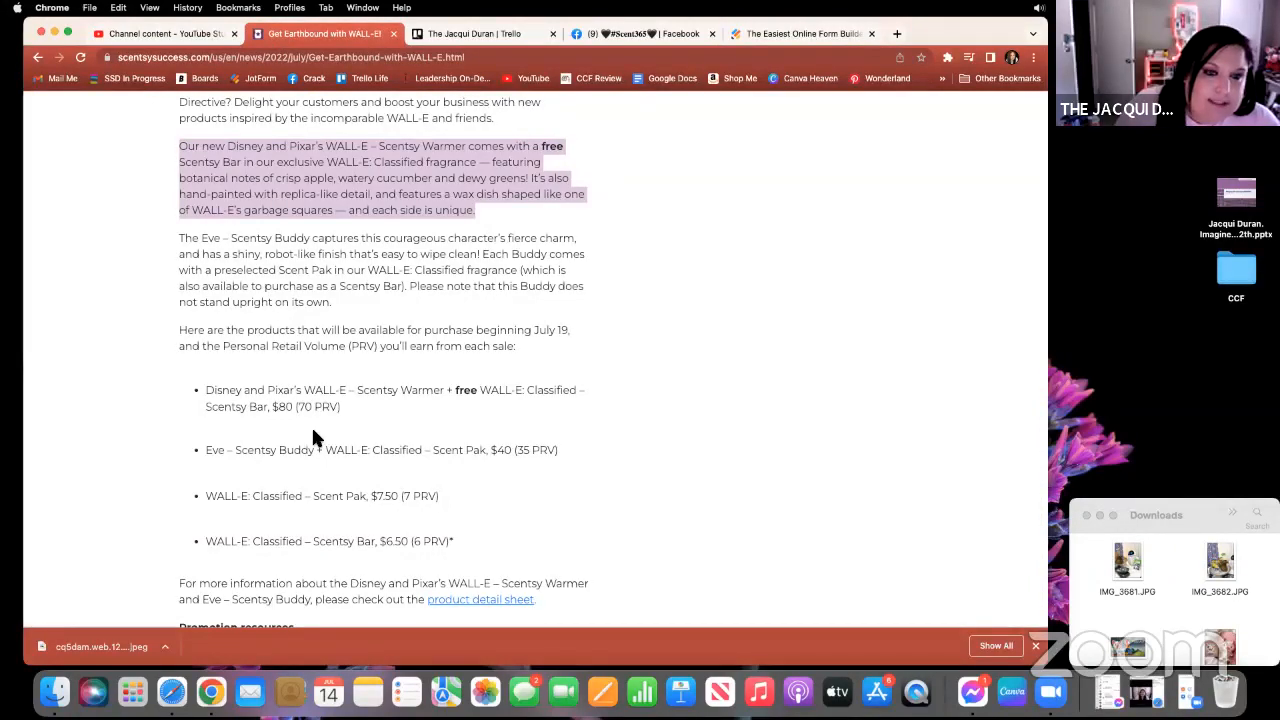
pyautogui.scroll(-5, 313, 437)
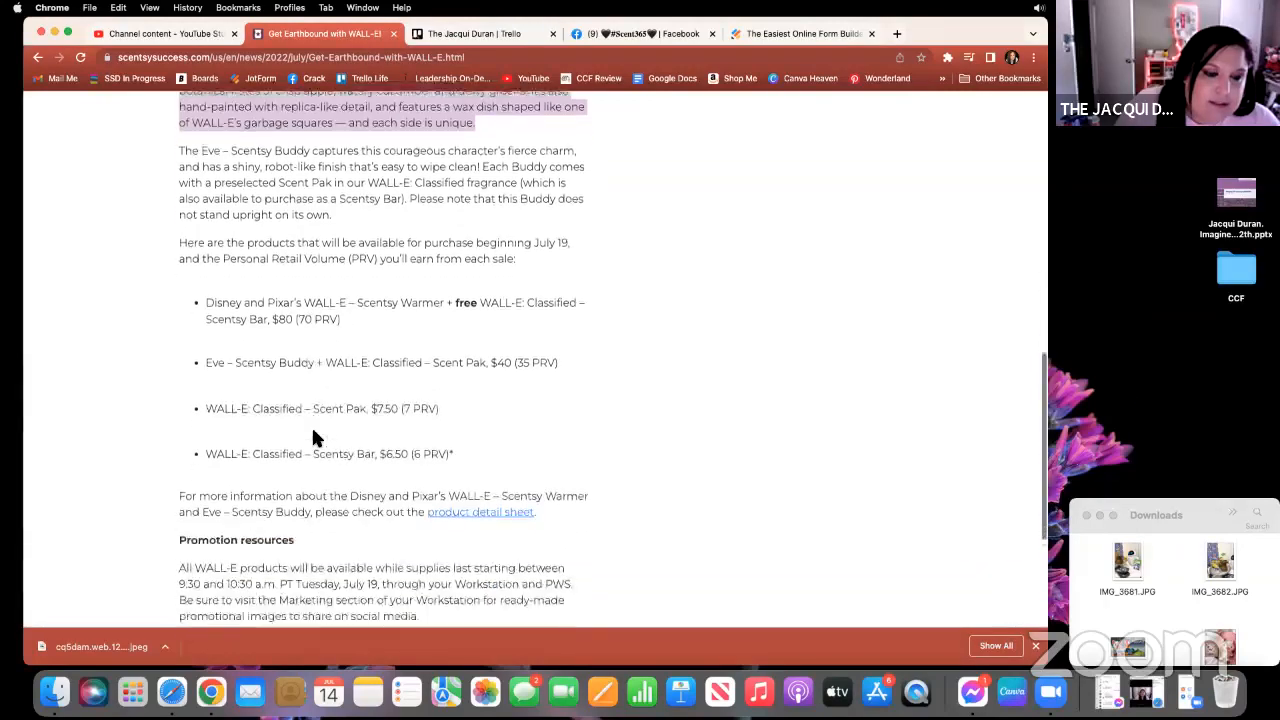
pyautogui.scroll(8, 313, 435)
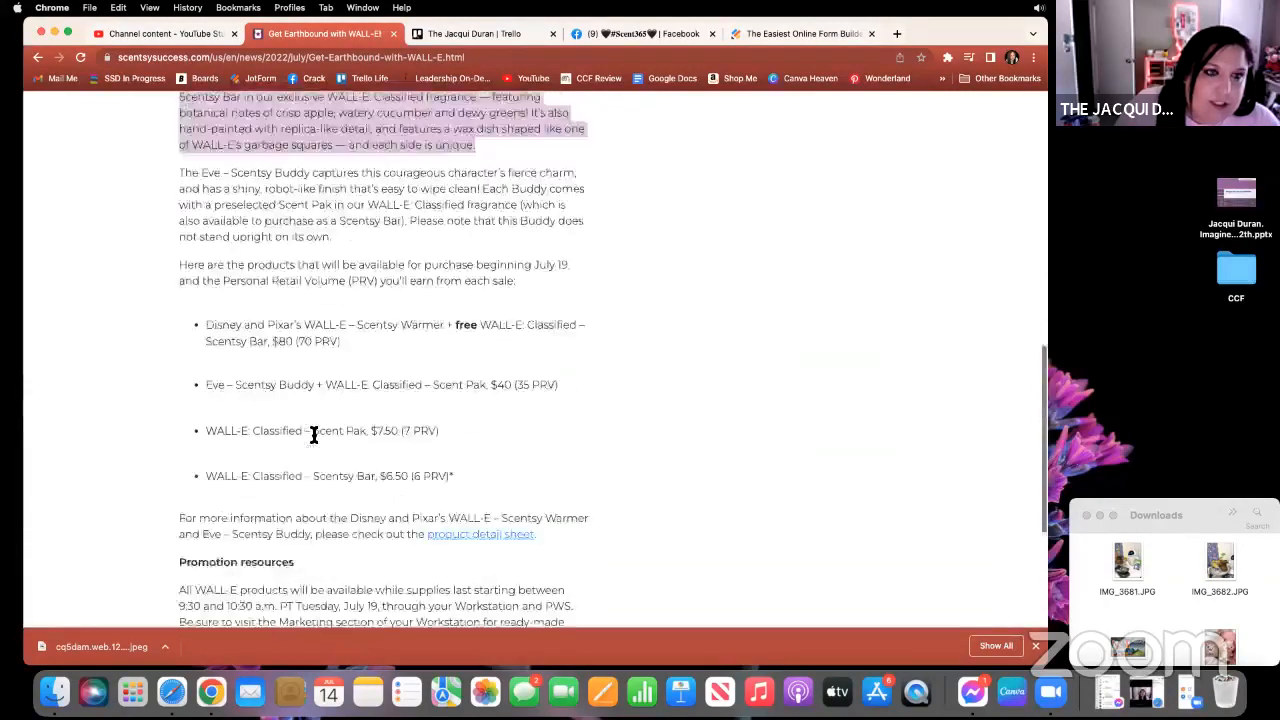
pyautogui.scroll(1, 313, 437)
pyautogui.scroll(-1, 313, 437)
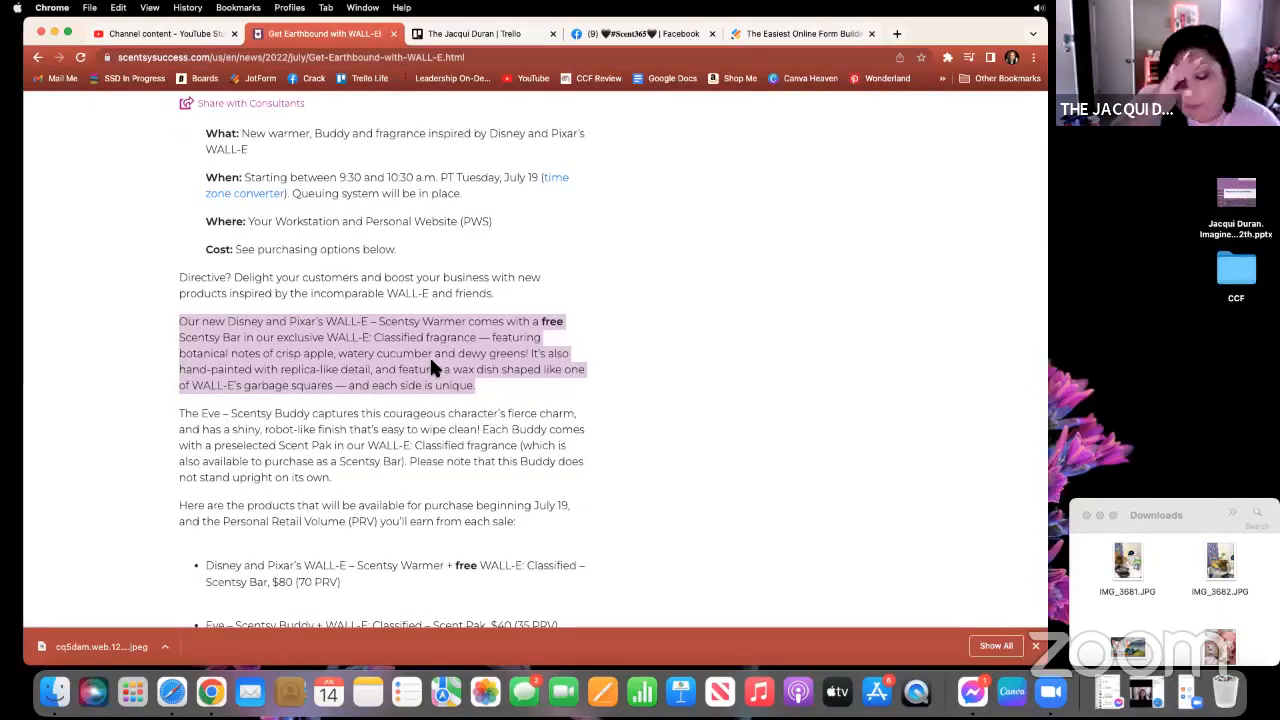
pyautogui.scroll(-5, 418, 414)
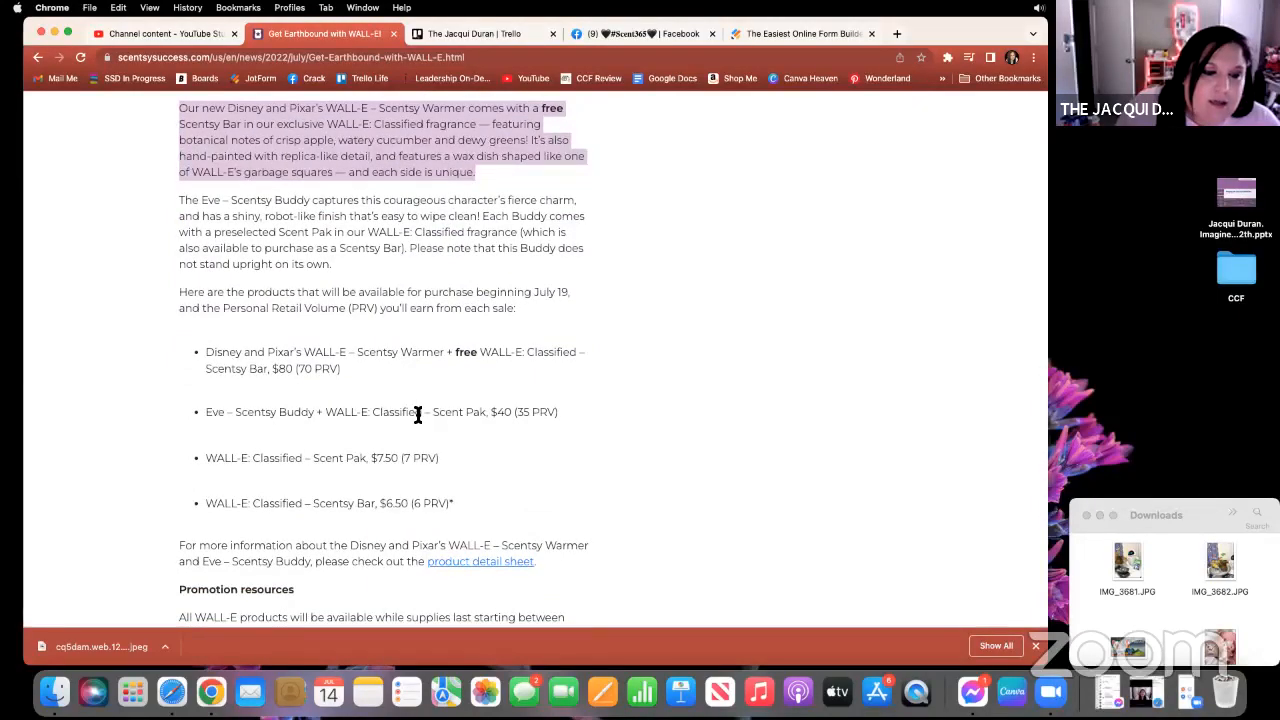
pyautogui.scroll(-4, 418, 414)
pyautogui.scroll(10, 418, 418)
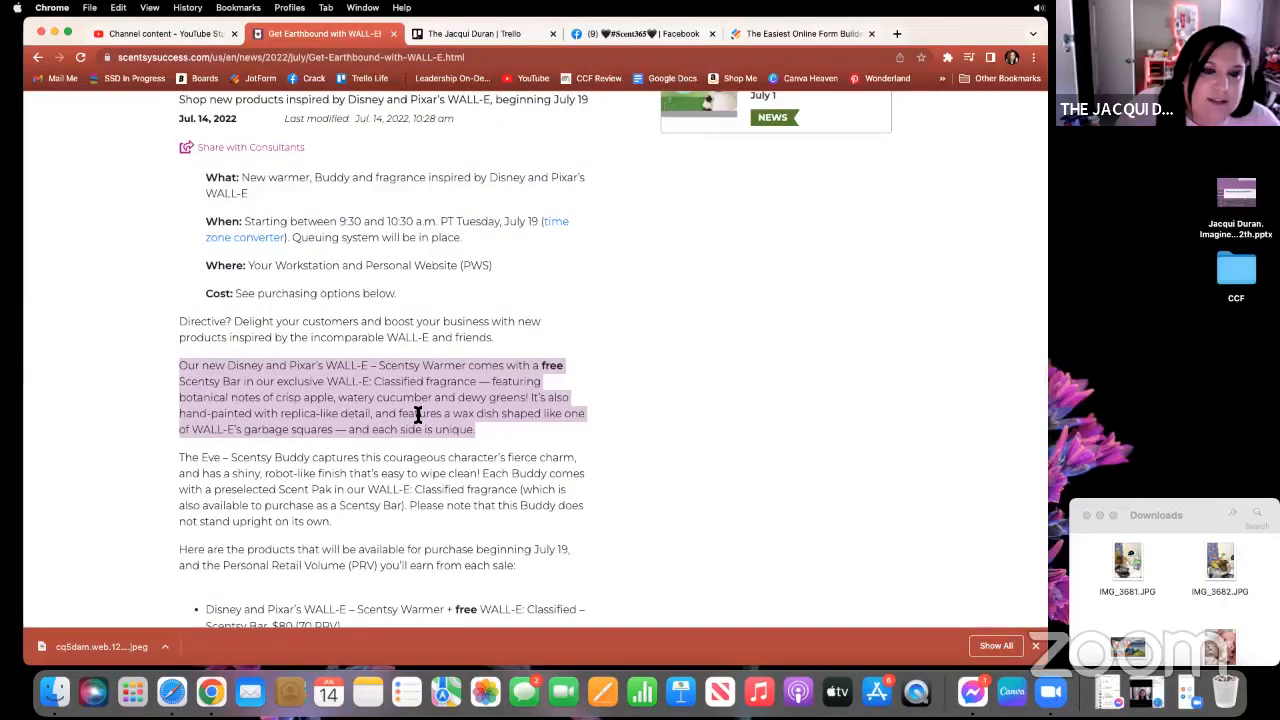
pyautogui.scroll(-2, 418, 414)
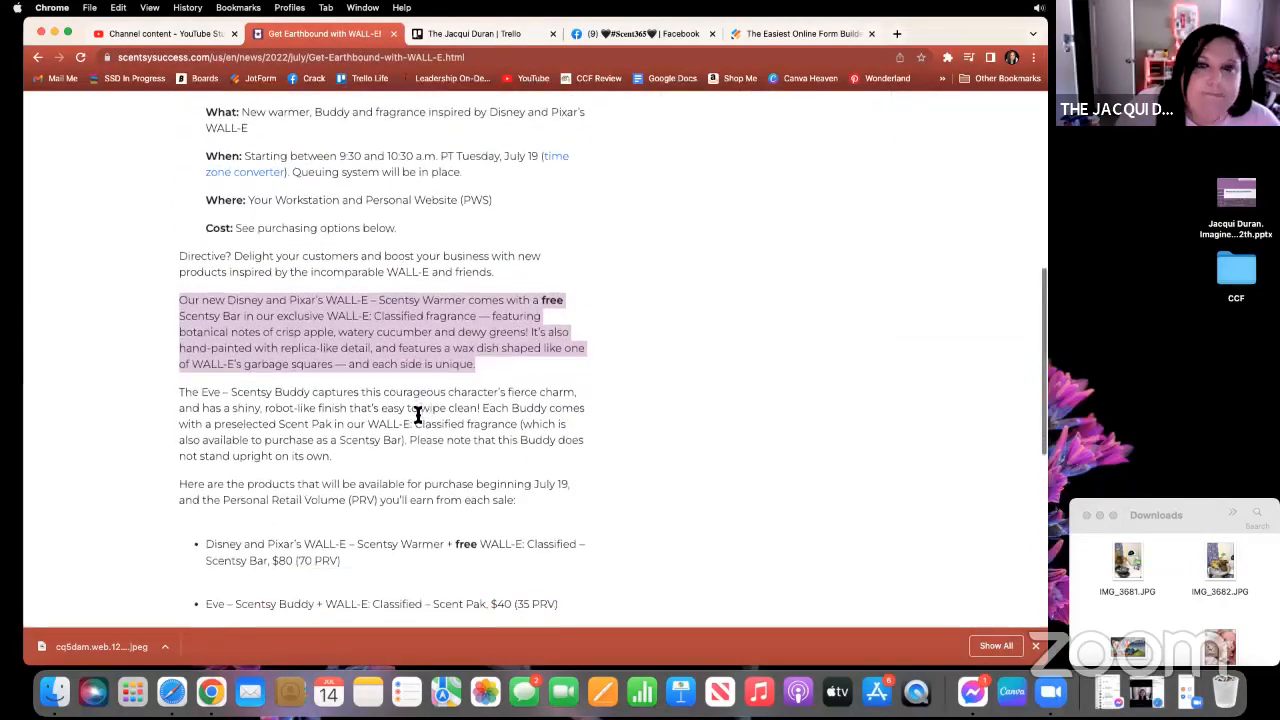
# Return to the form and upload IMG_4276.jpg from the Downloads folder as the WALL-E warmer's image.
pyautogui.click(805, 33)
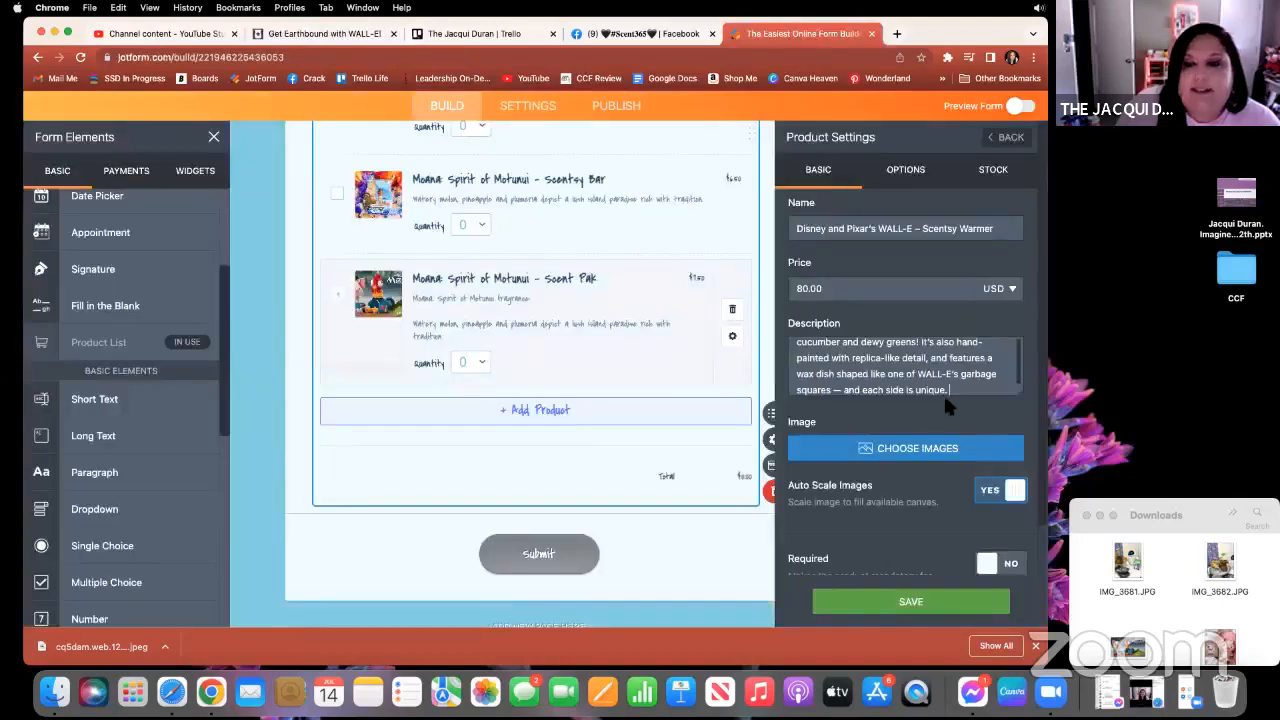
pyautogui.click(918, 452)
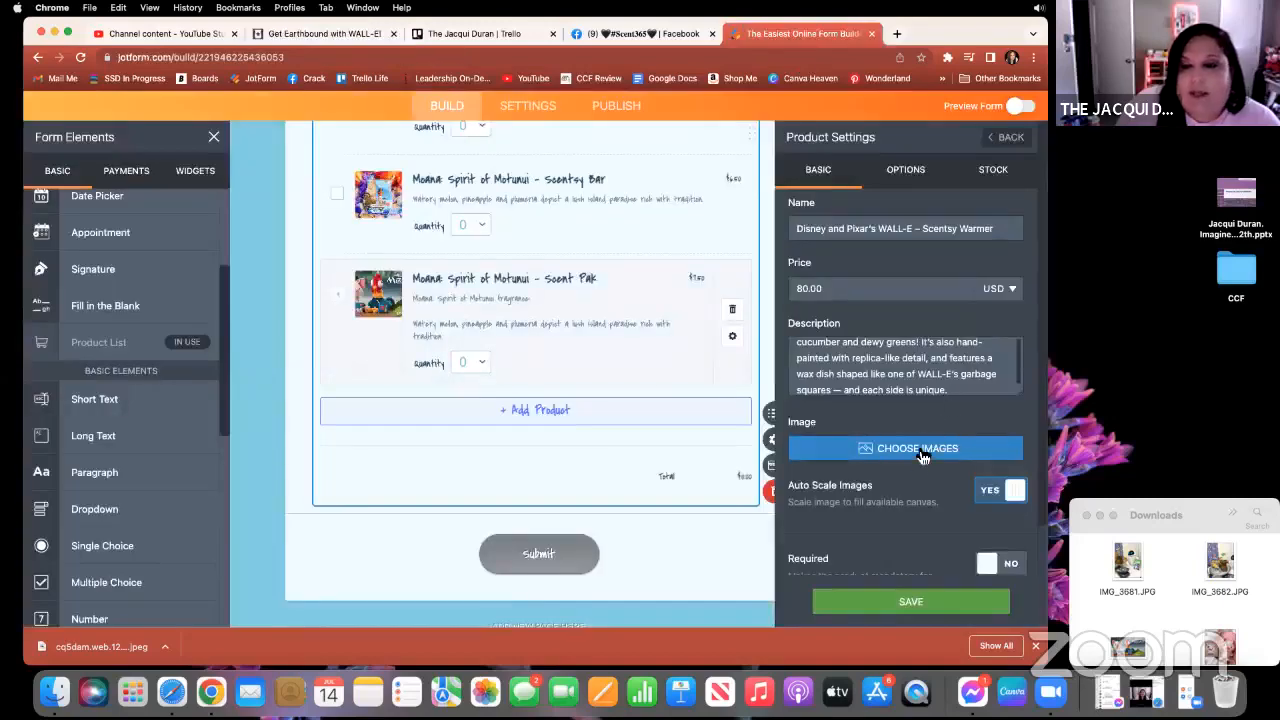
pyautogui.click(1158, 563)
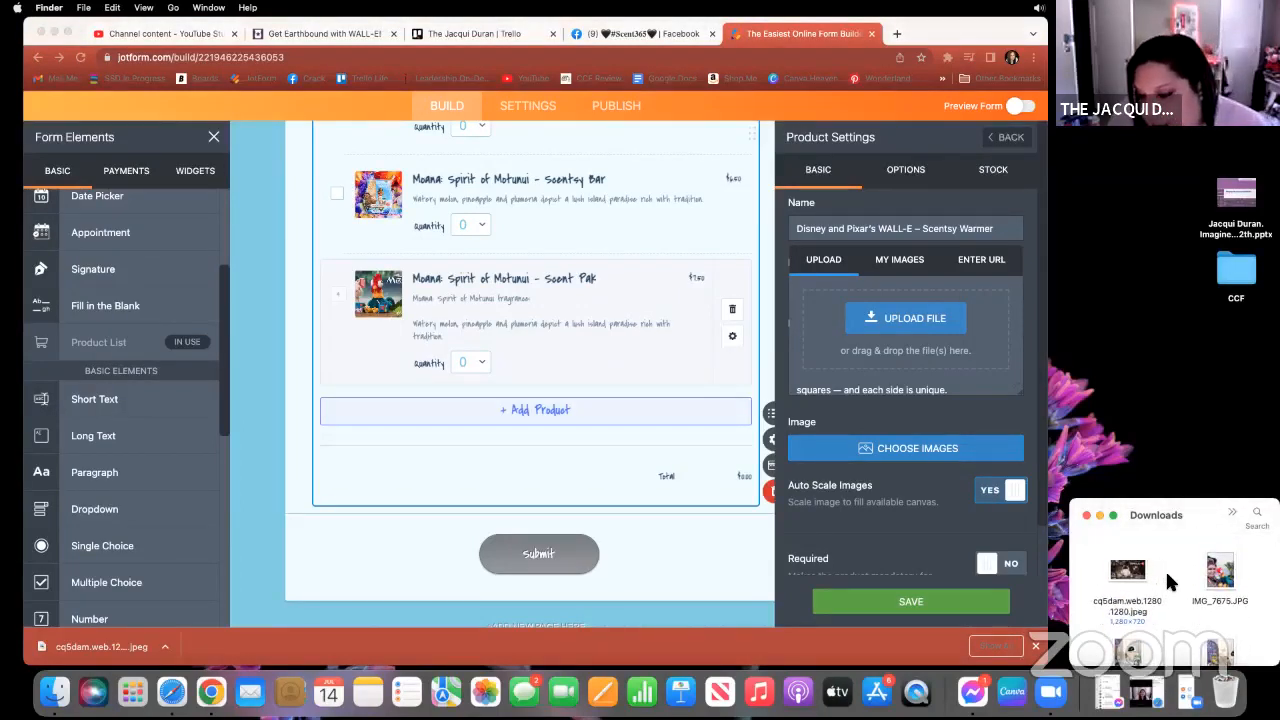
pyautogui.scroll(-5, 1165, 569)
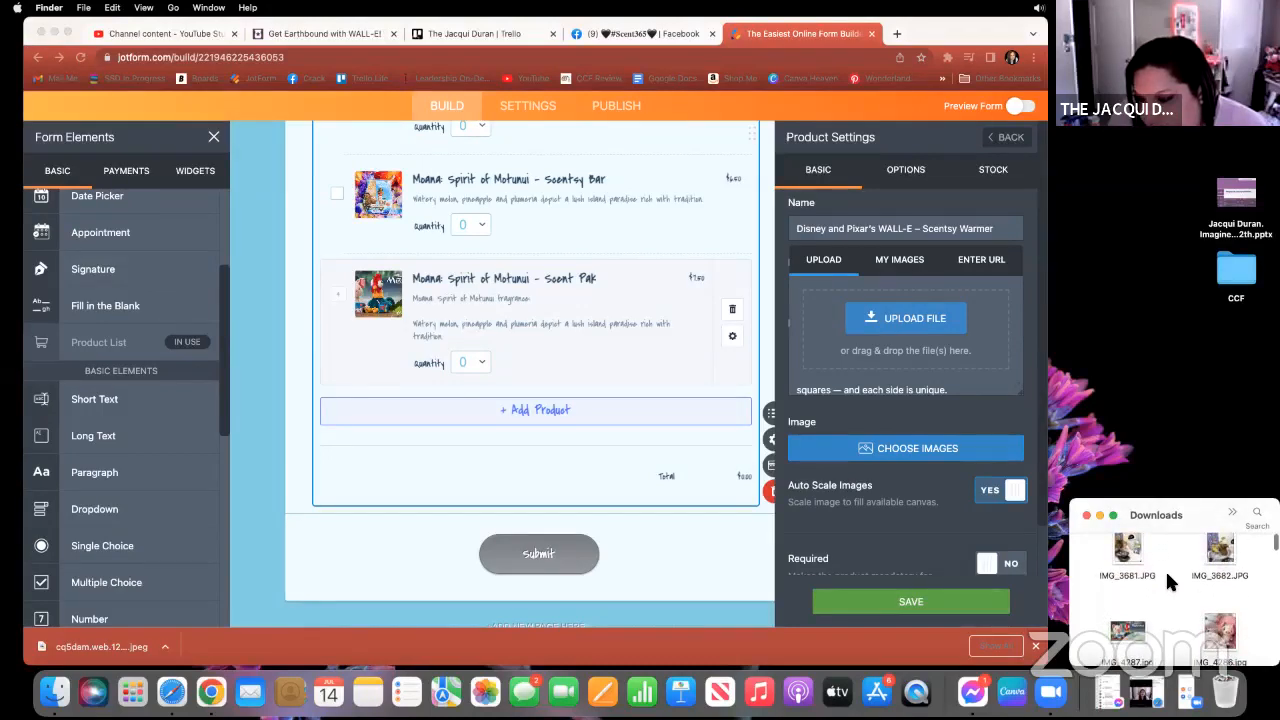
pyautogui.scroll(-3, 1168, 578)
pyautogui.scroll(-3, 1168, 579)
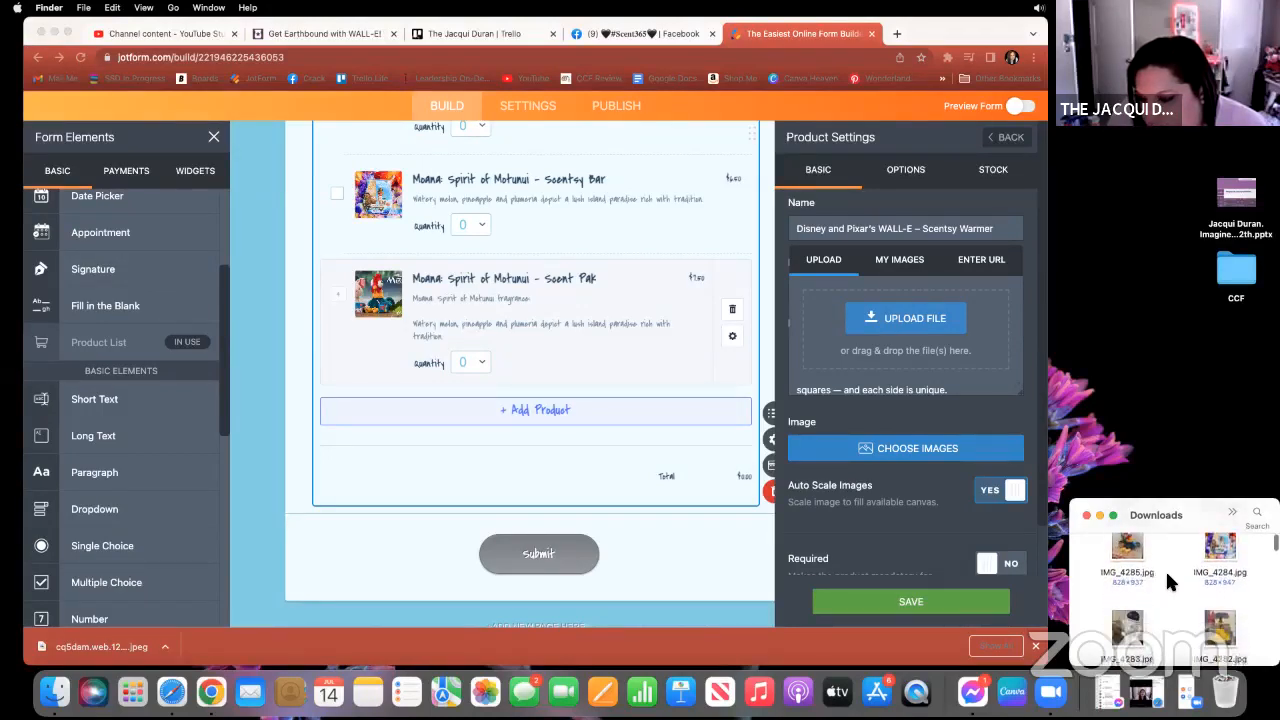
pyautogui.scroll(-2, 1165, 569)
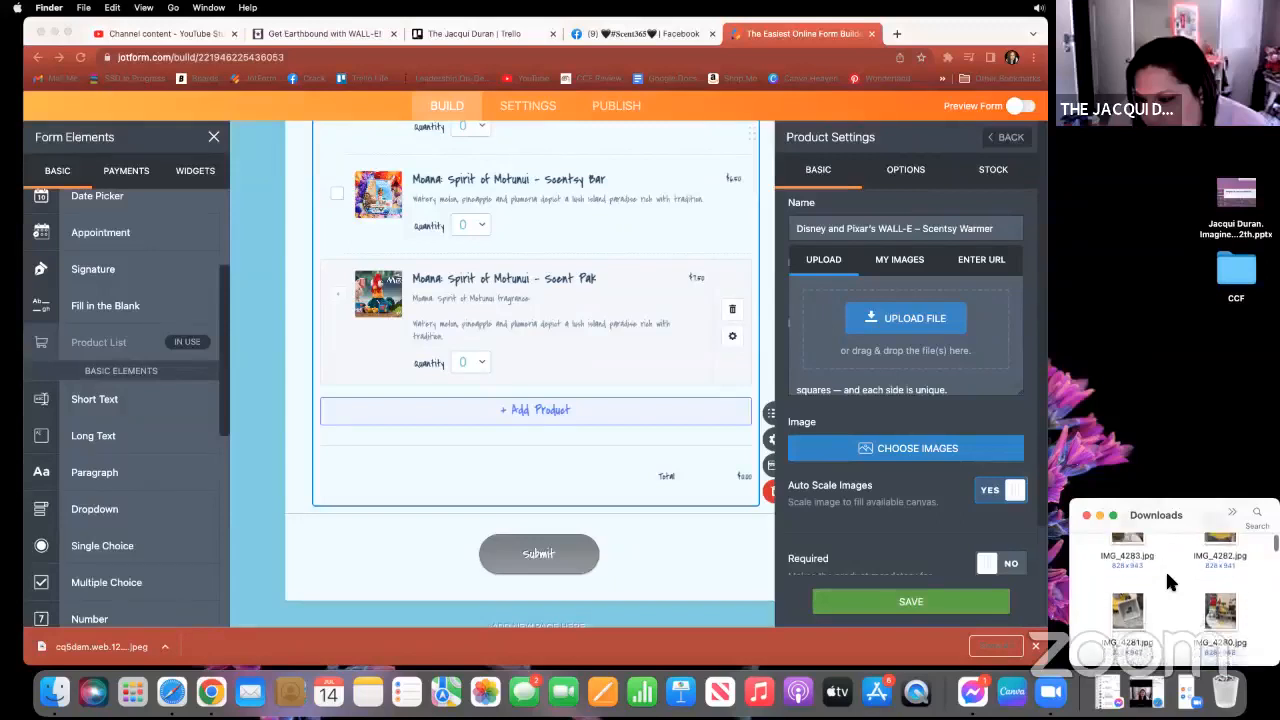
pyautogui.scroll(-2, 1165, 568)
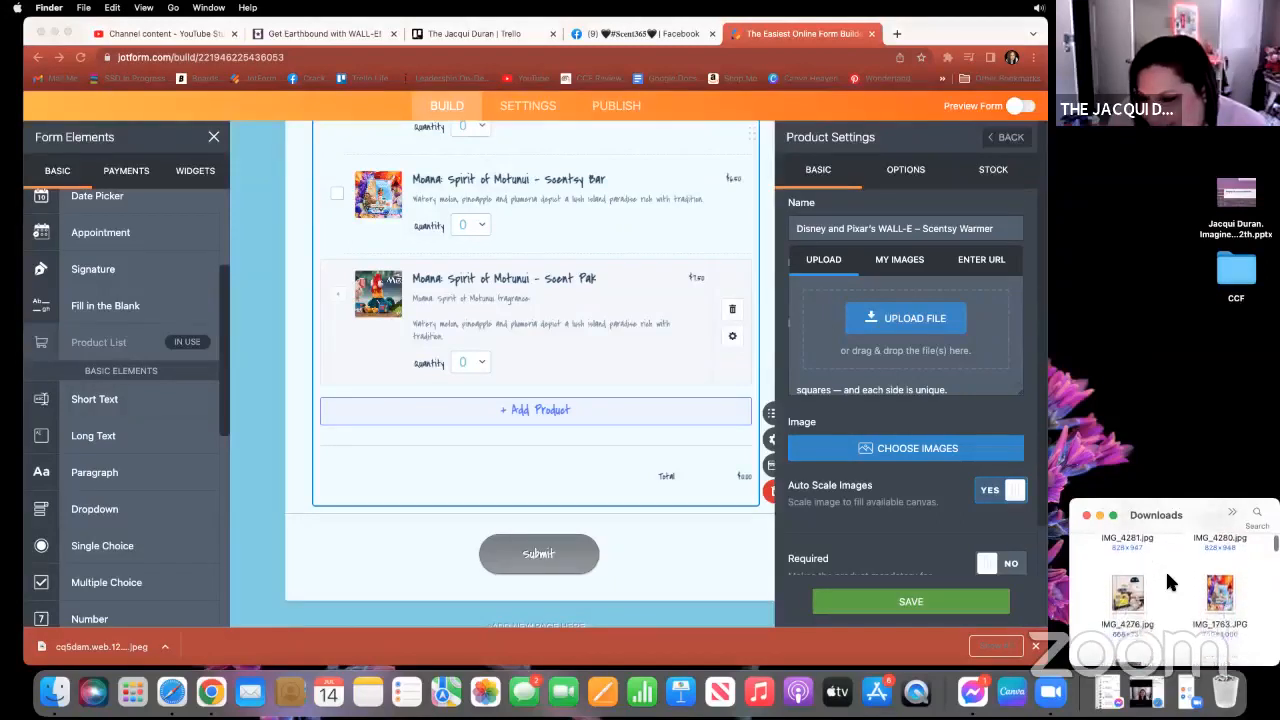
pyautogui.click(1124, 592)
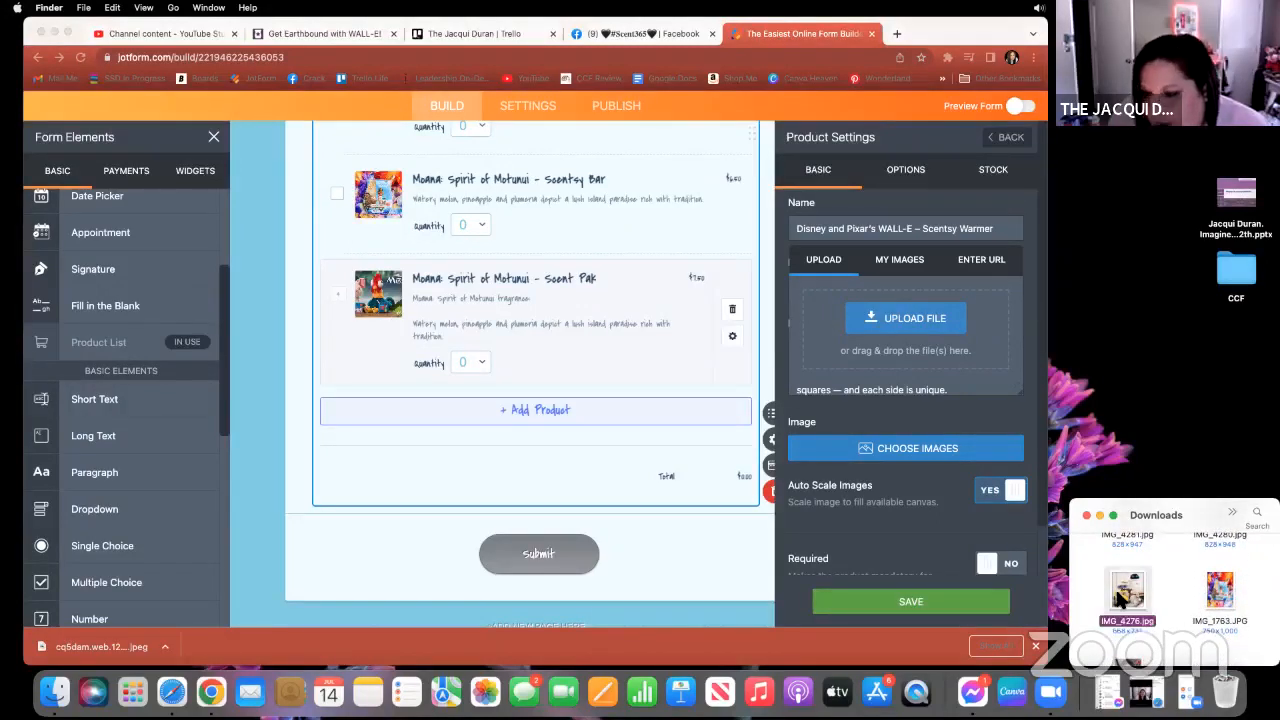
pyautogui.moveTo(1124, 598); pyautogui.dragTo(857, 337)
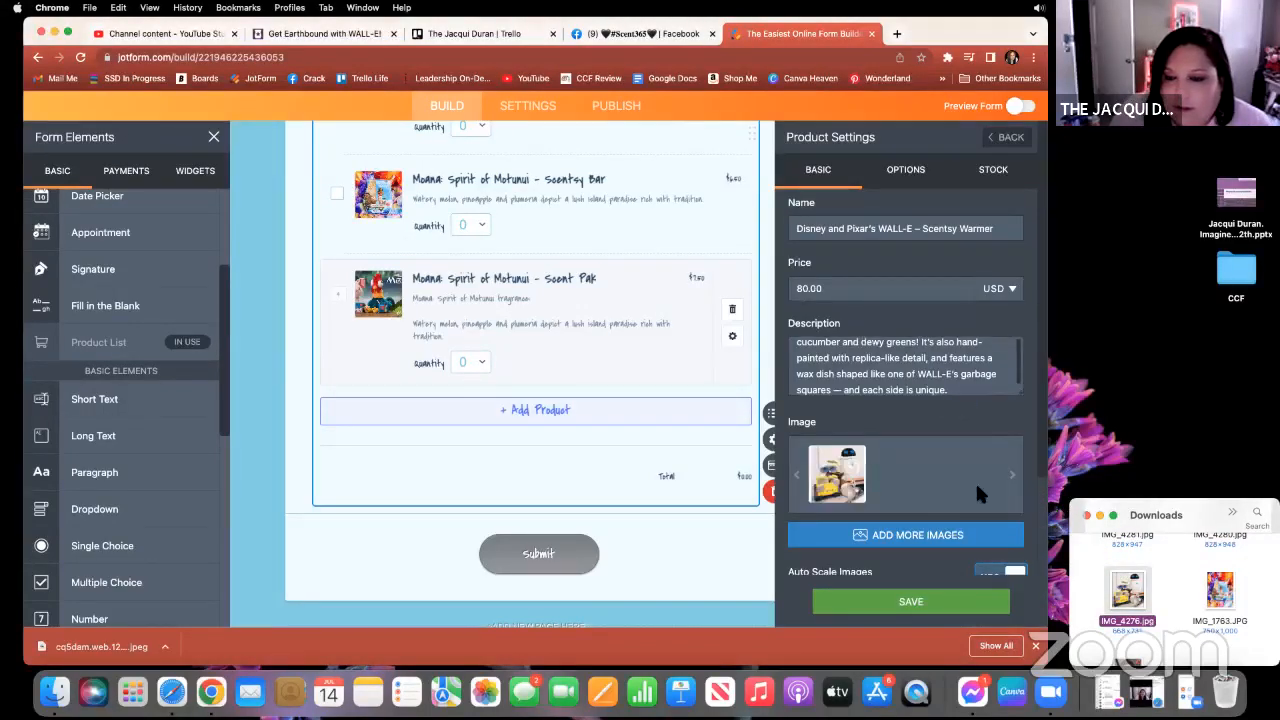
# Add IMG_4280.jpg and IMG_4281.jpg from the Downloads folder to the WALL-E warmer's images.
pyautogui.click(922, 536)
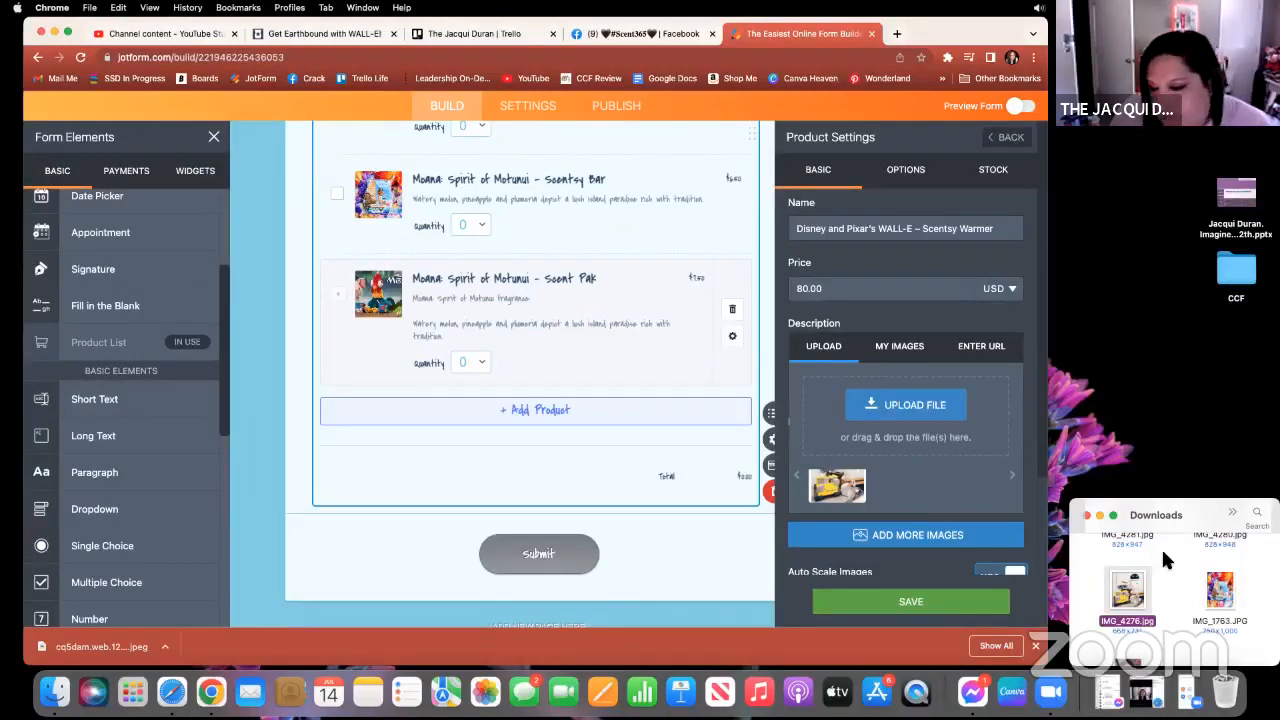
pyautogui.scroll(3, 1161, 547)
pyautogui.click(1220, 565)
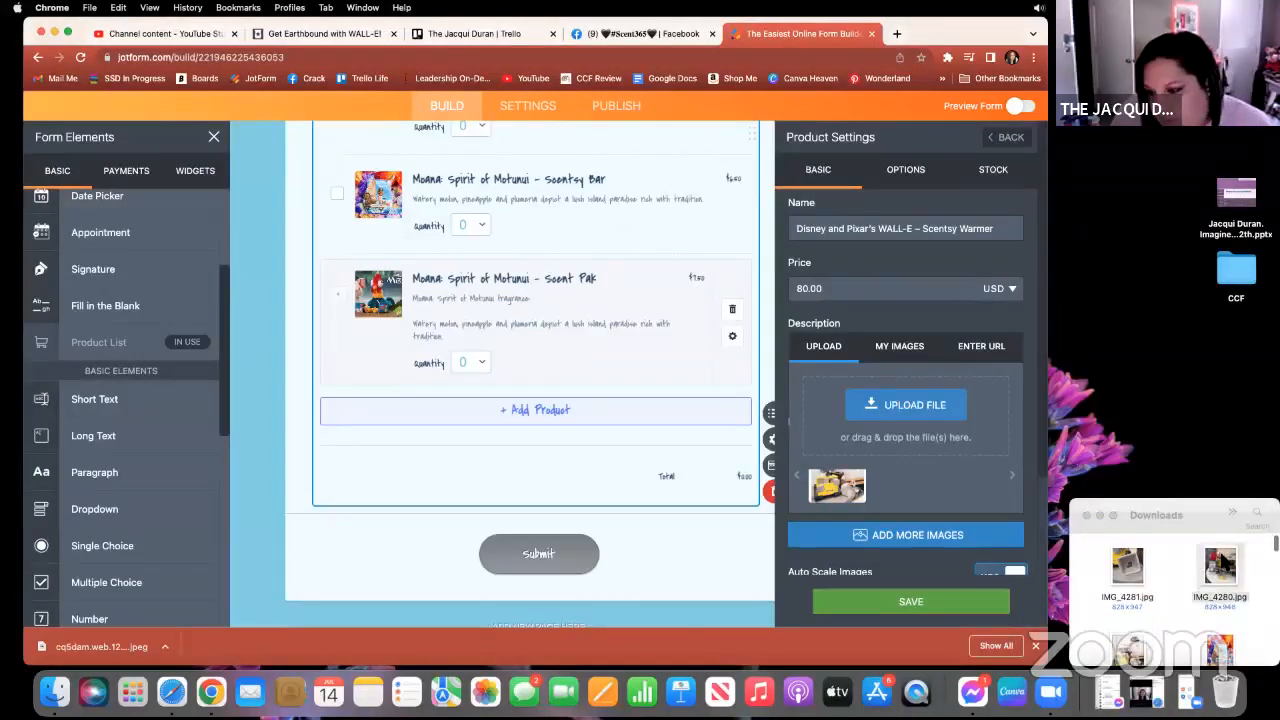
pyautogui.moveTo(1220, 565); pyautogui.dragTo(875, 417)
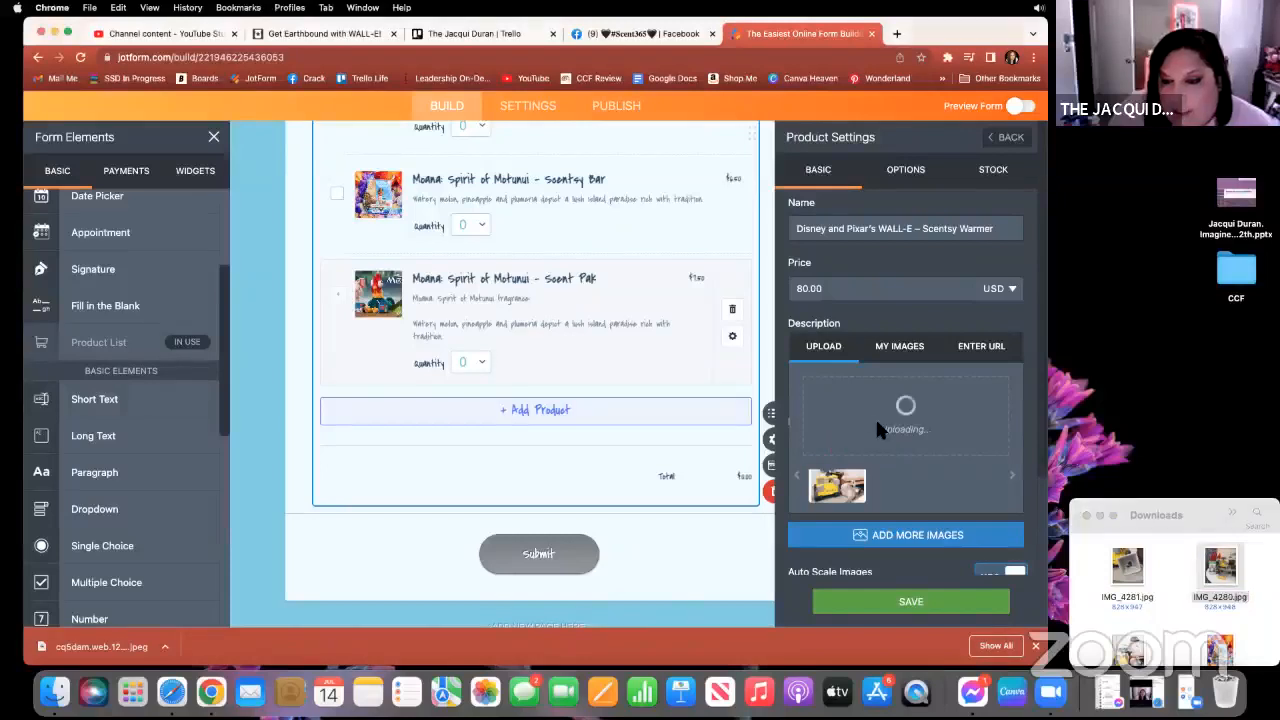
pyautogui.click(928, 541)
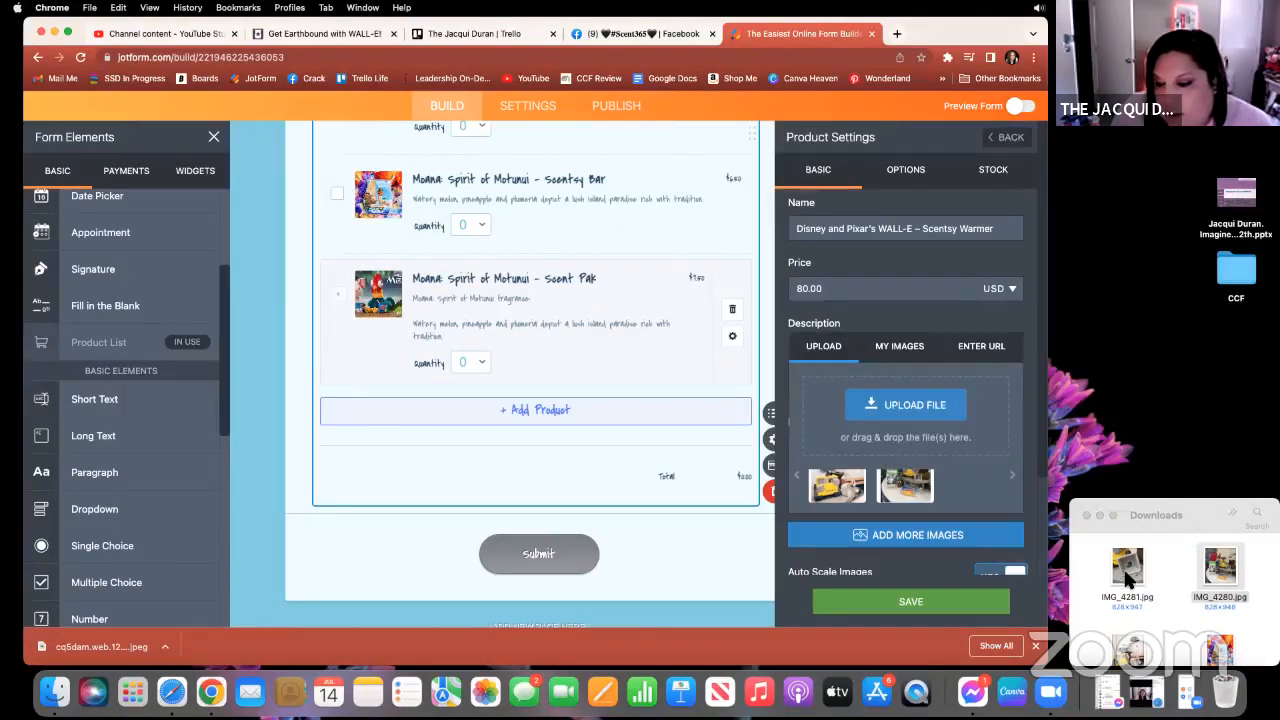
pyautogui.moveTo(1126, 572); pyautogui.dragTo(832, 418)
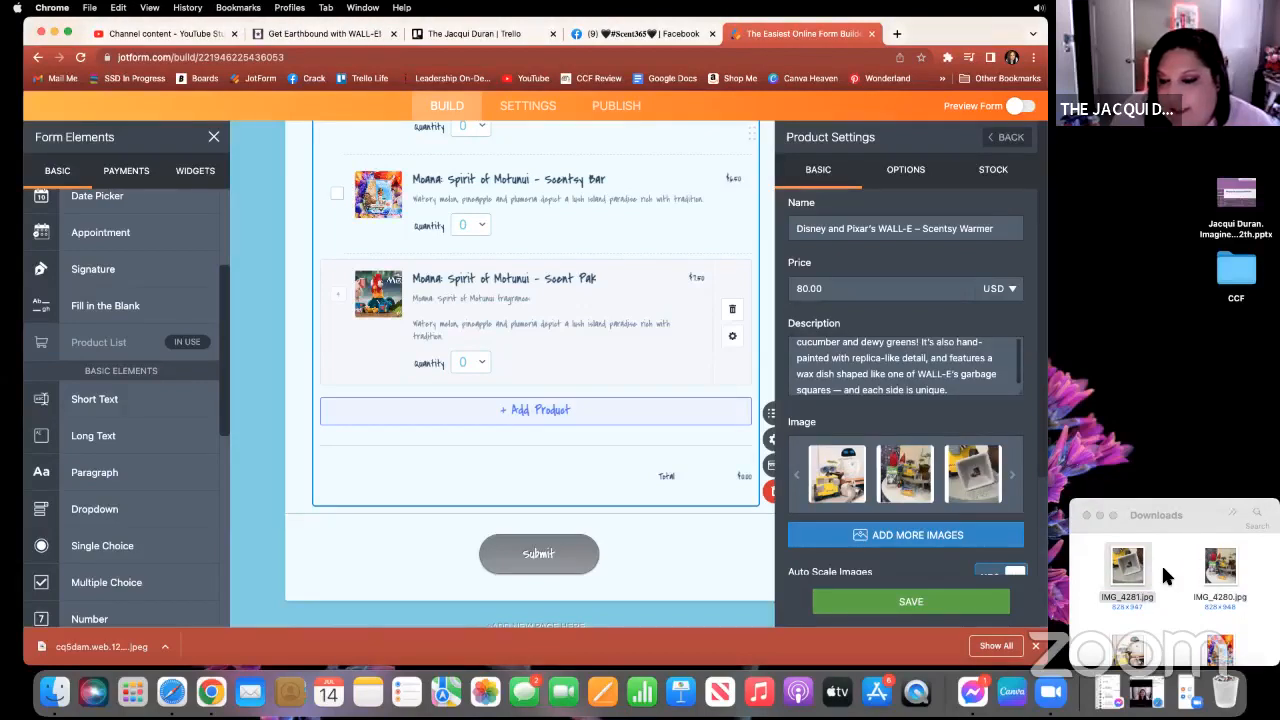
# Add IMG_4282.jpg to the WALL-E warmer's images and move it to the first position.
pyautogui.scroll(-3, 1163, 570)
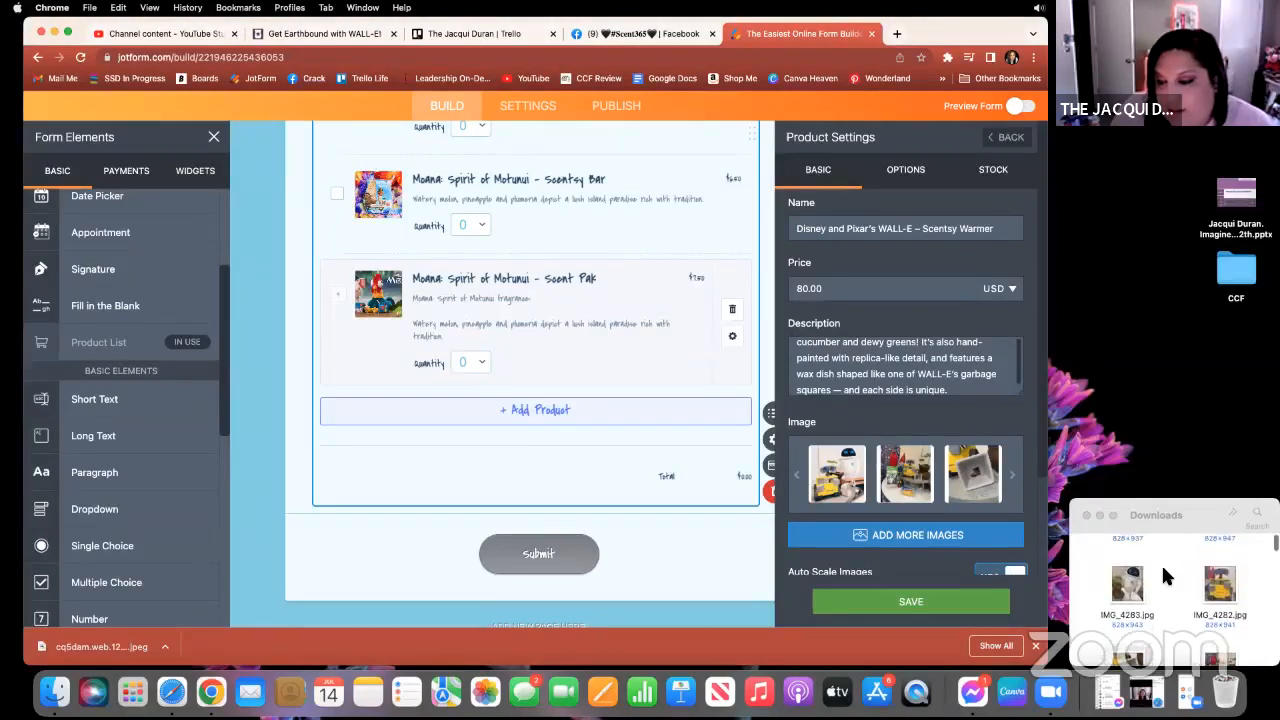
pyautogui.click(923, 536)
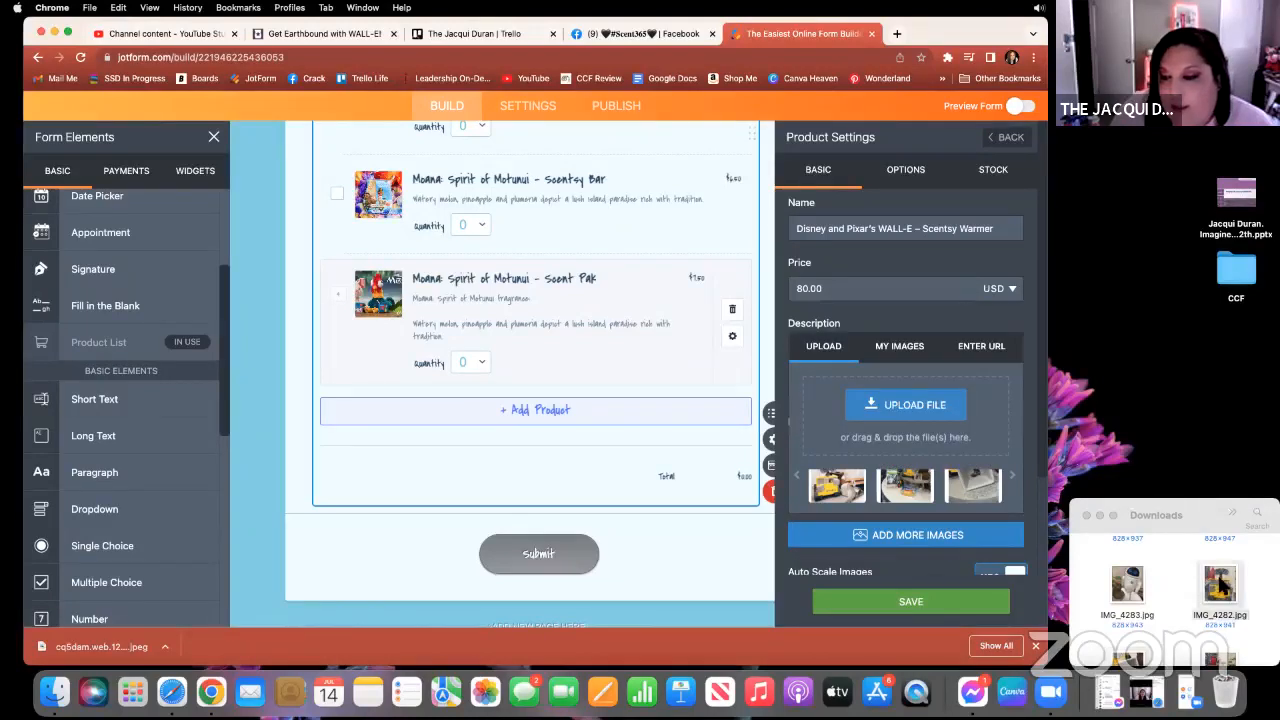
pyautogui.moveTo(1220, 585); pyautogui.dragTo(886, 434)
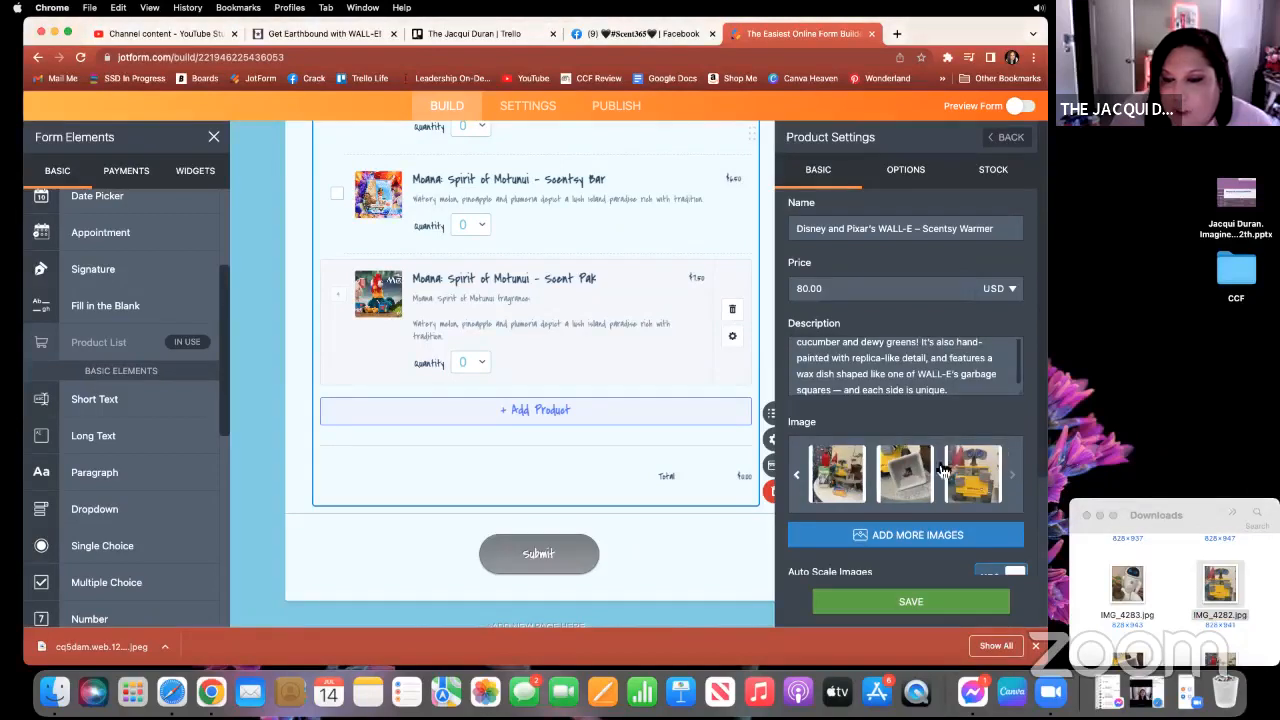
pyautogui.moveTo(968, 476)
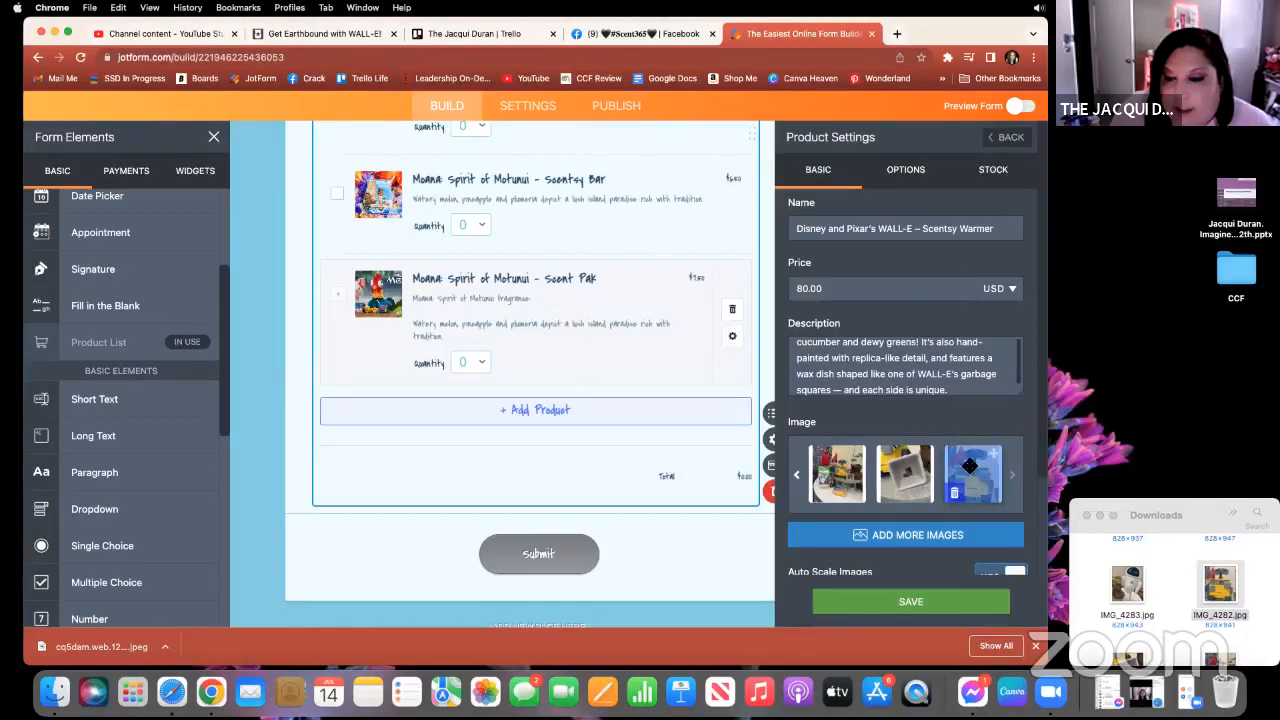
pyautogui.moveTo(969, 466); pyautogui.dragTo(836, 470)
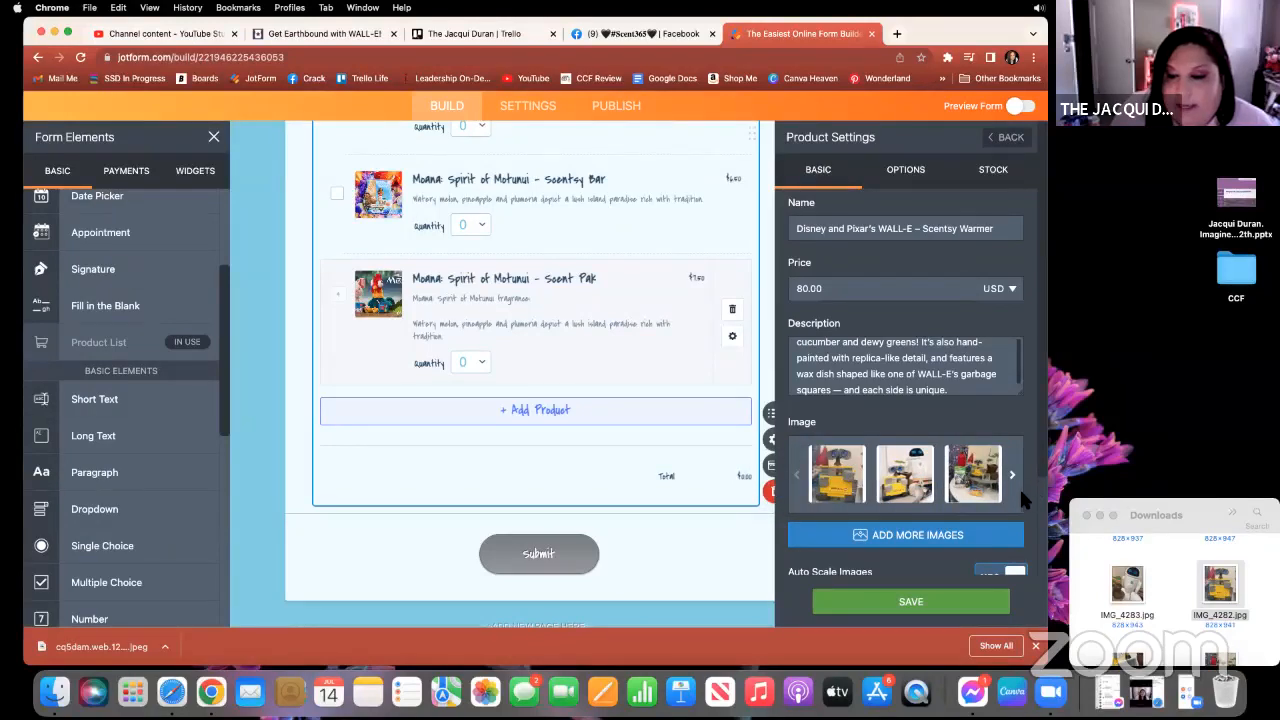
# Add a dropdown quantity selector labelled Quantity to the WALL-E warmer.
pyautogui.scroll(-1, 1025, 491)
pyautogui.scroll(-3, 1026, 496)
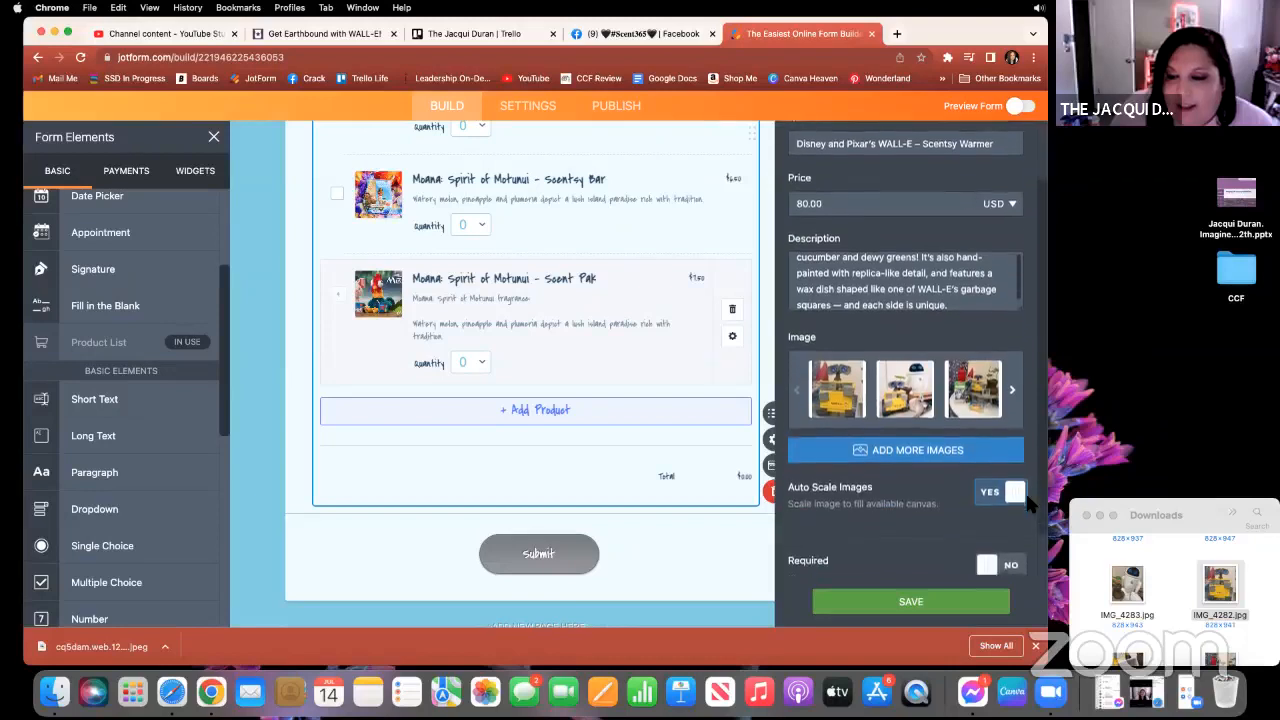
pyautogui.scroll(-5, 1030, 505)
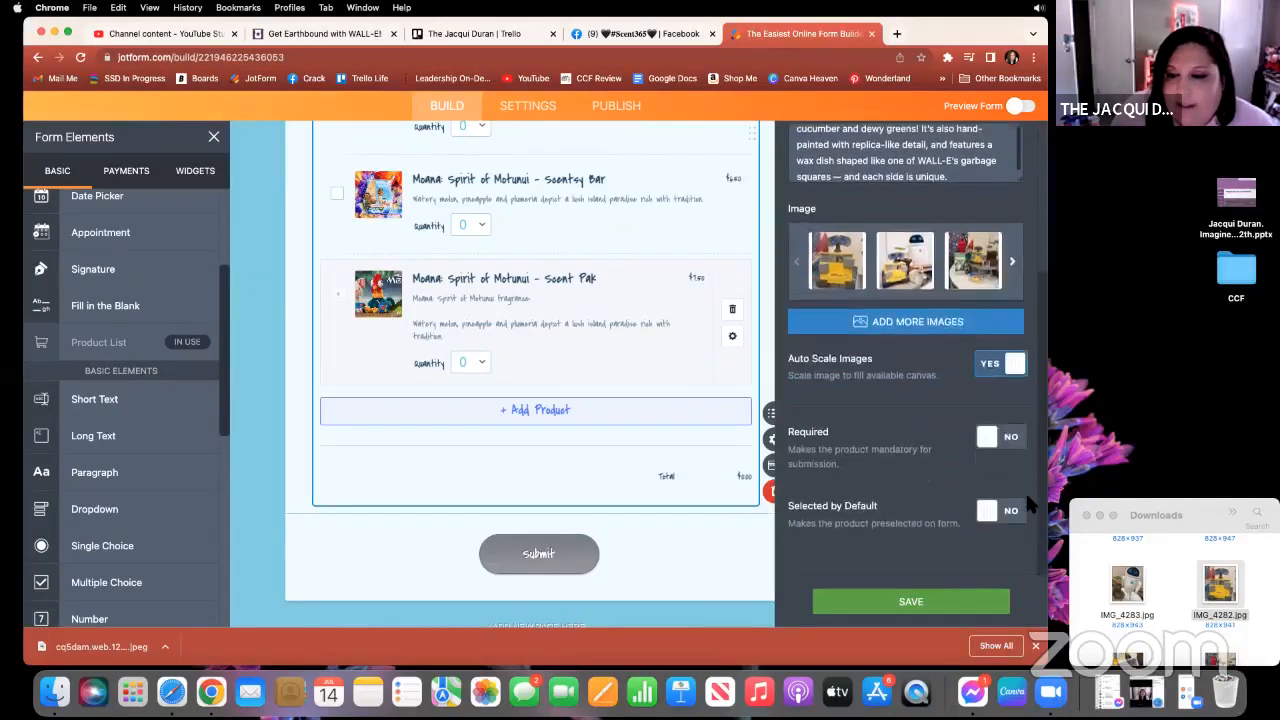
pyautogui.scroll(8, 905, 450)
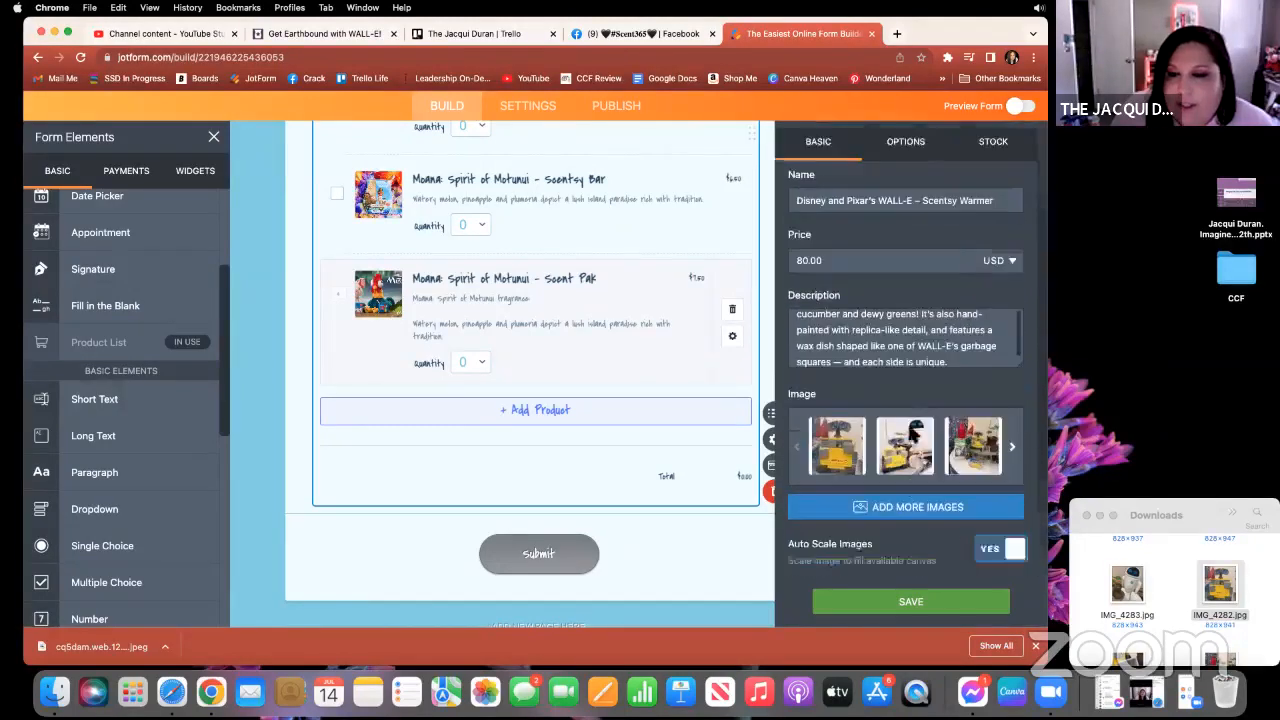
pyautogui.click(914, 170)
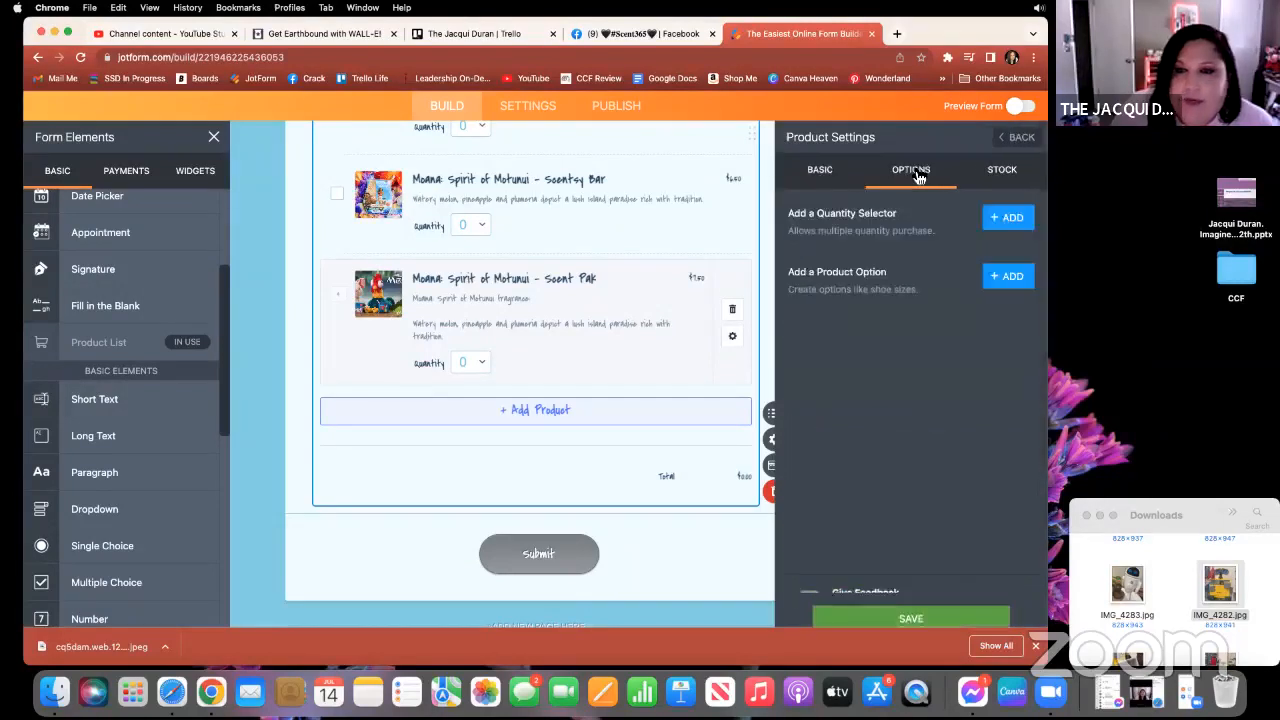
pyautogui.click(1010, 218)
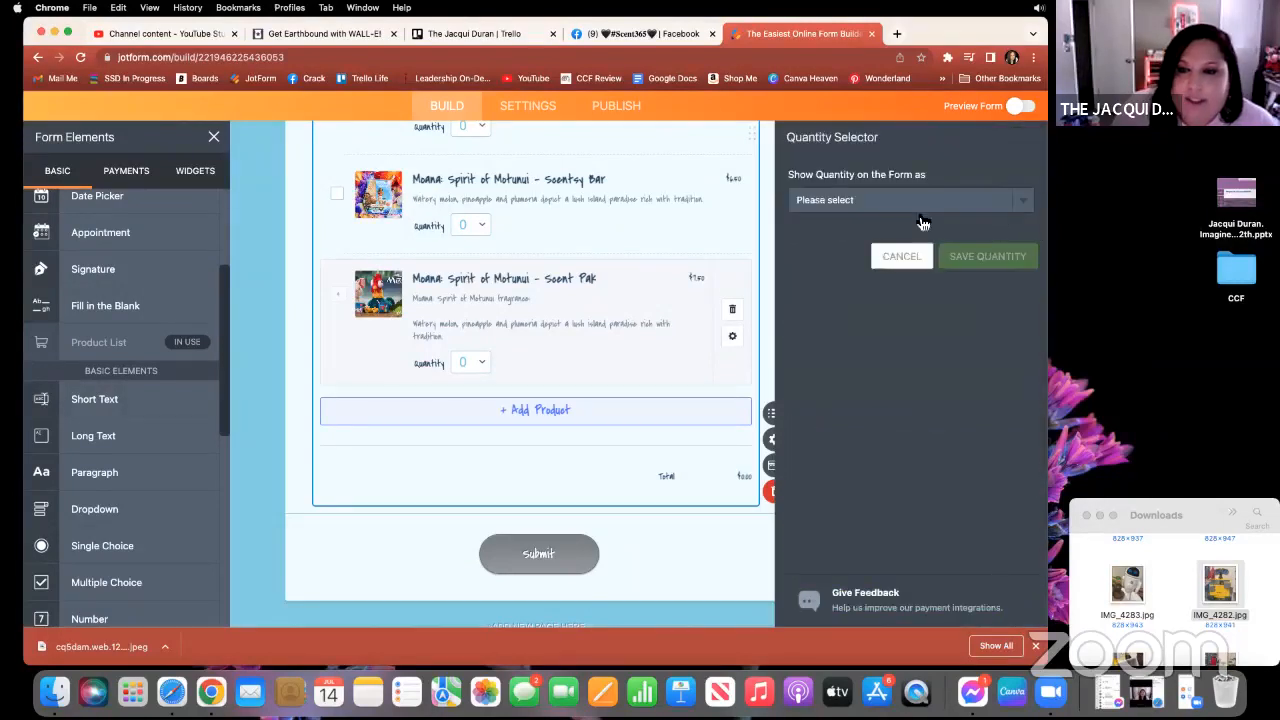
pyautogui.click(1024, 204)
pyautogui.click(878, 214)
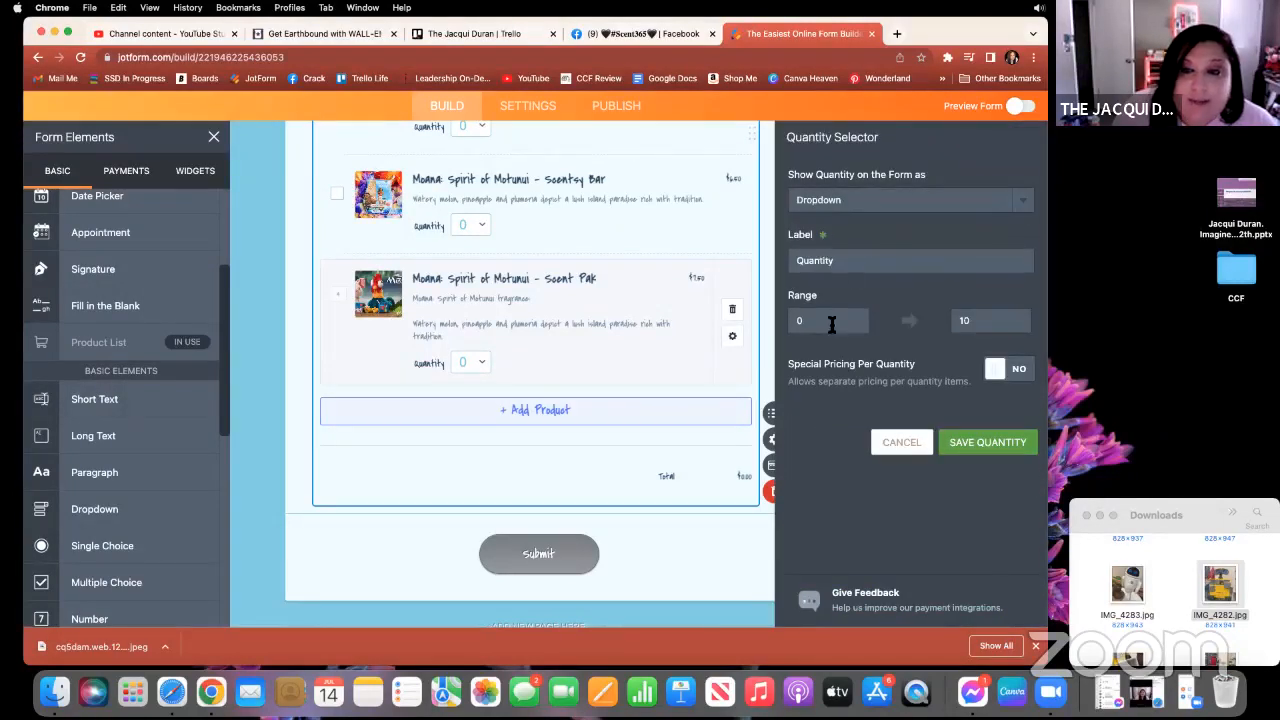
pyautogui.click(1000, 447)
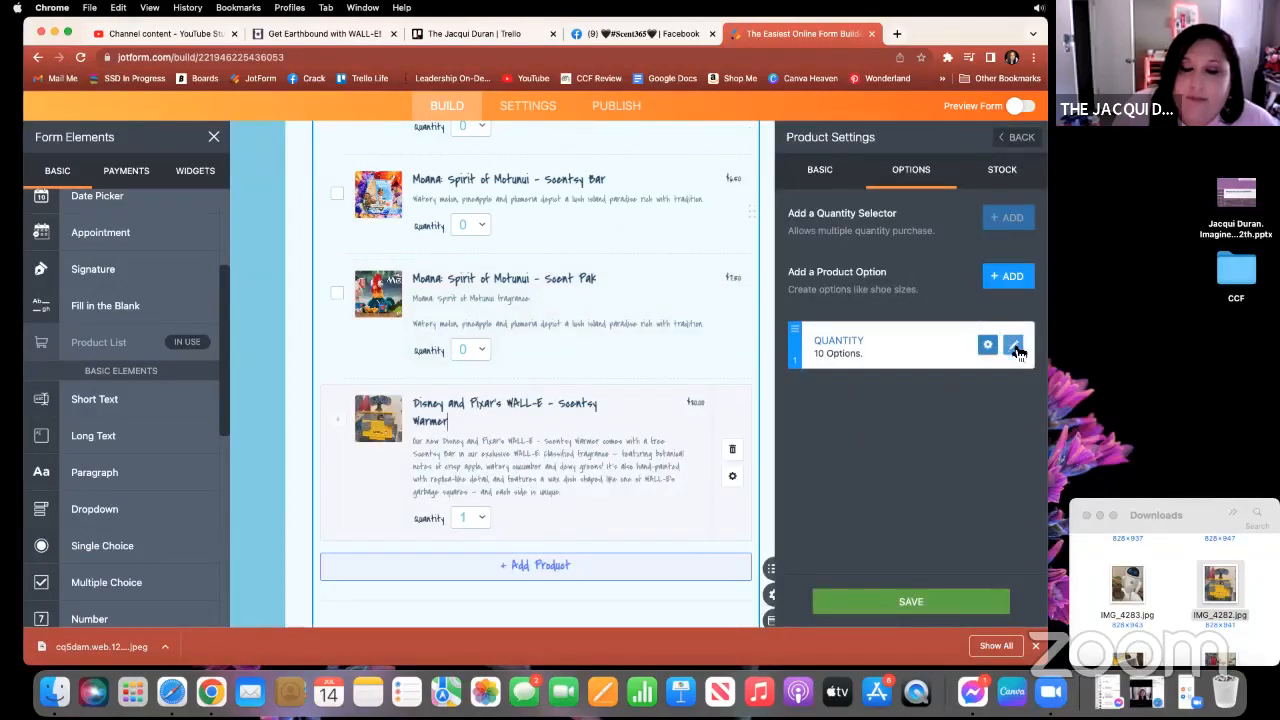
# Start the WALL-E warmer's quantity range at 0, save the product and return to the product list.
pyautogui.click(1014, 346)
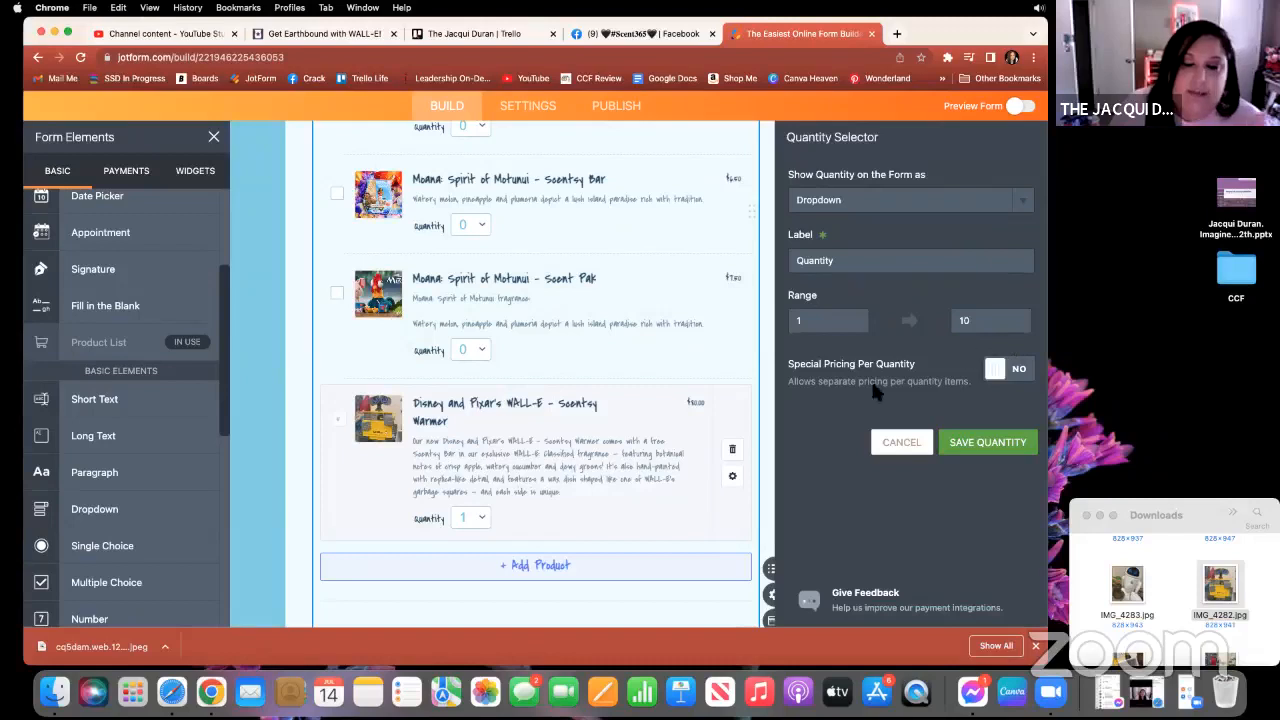
pyautogui.moveTo(815, 322); pyautogui.dragTo(764, 319)
pyautogui.write('0')
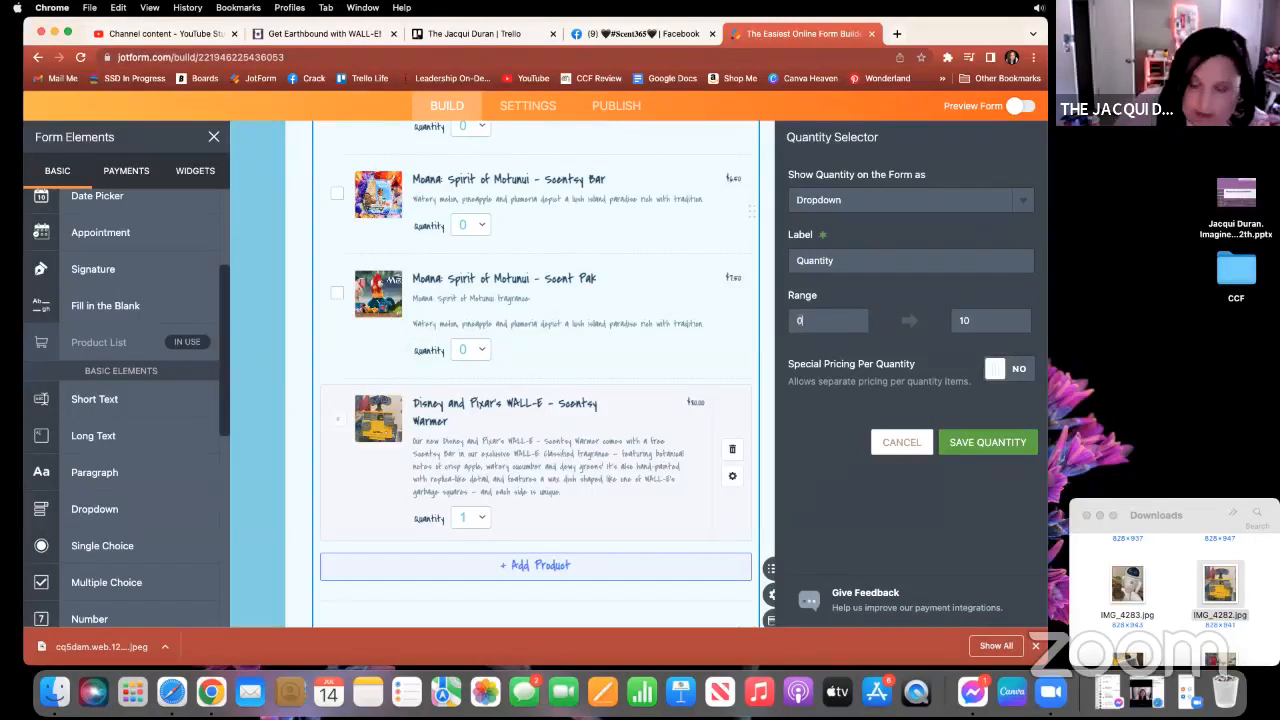
pyautogui.click(1018, 445)
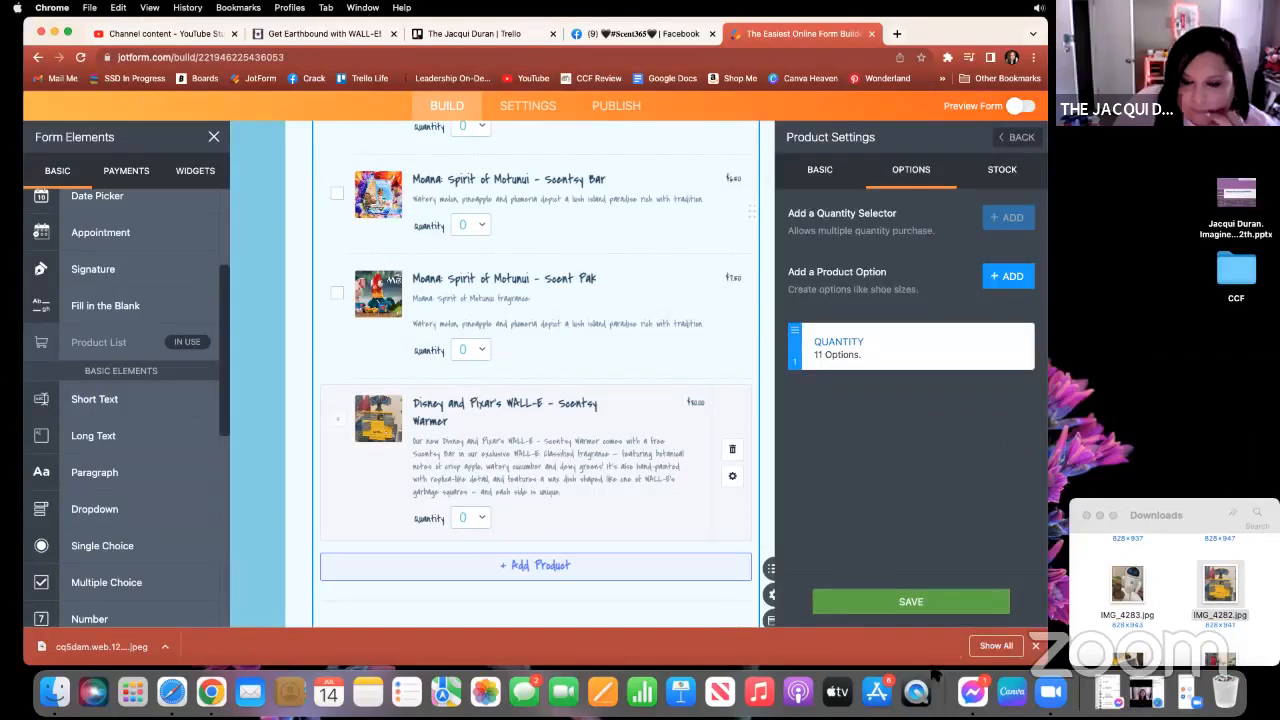
pyautogui.click(924, 604)
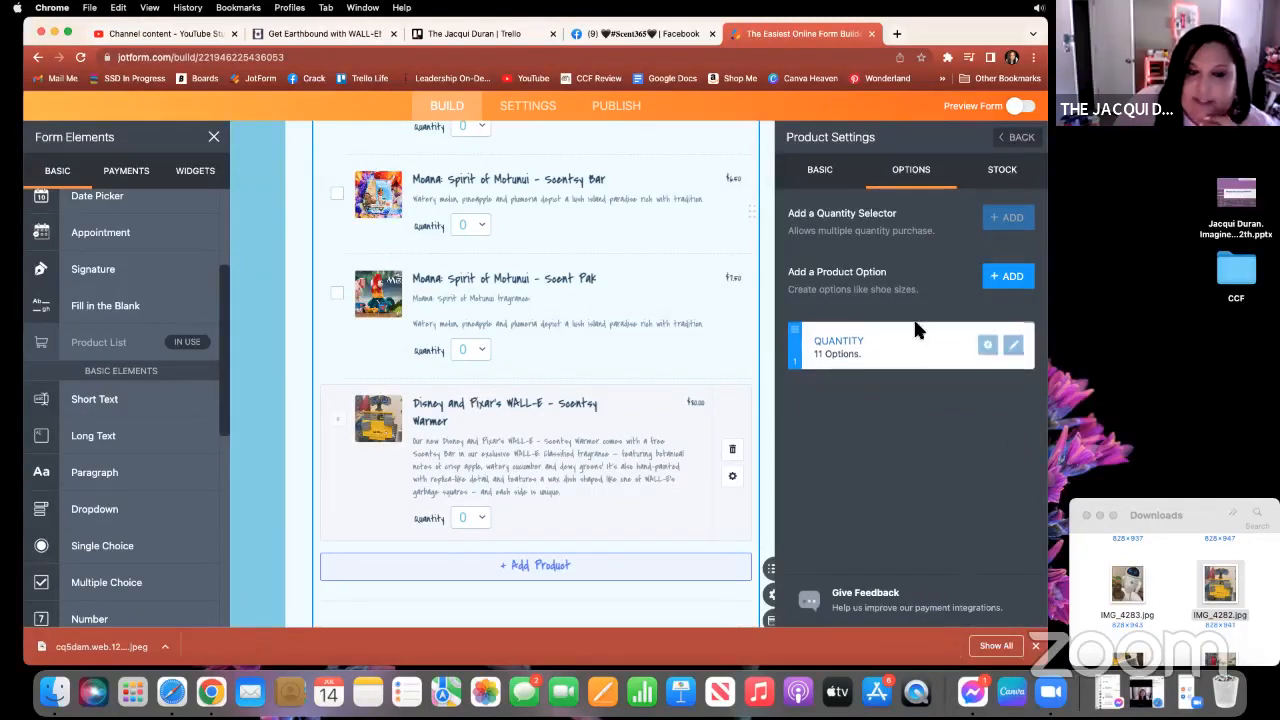
pyautogui.click(1020, 138)
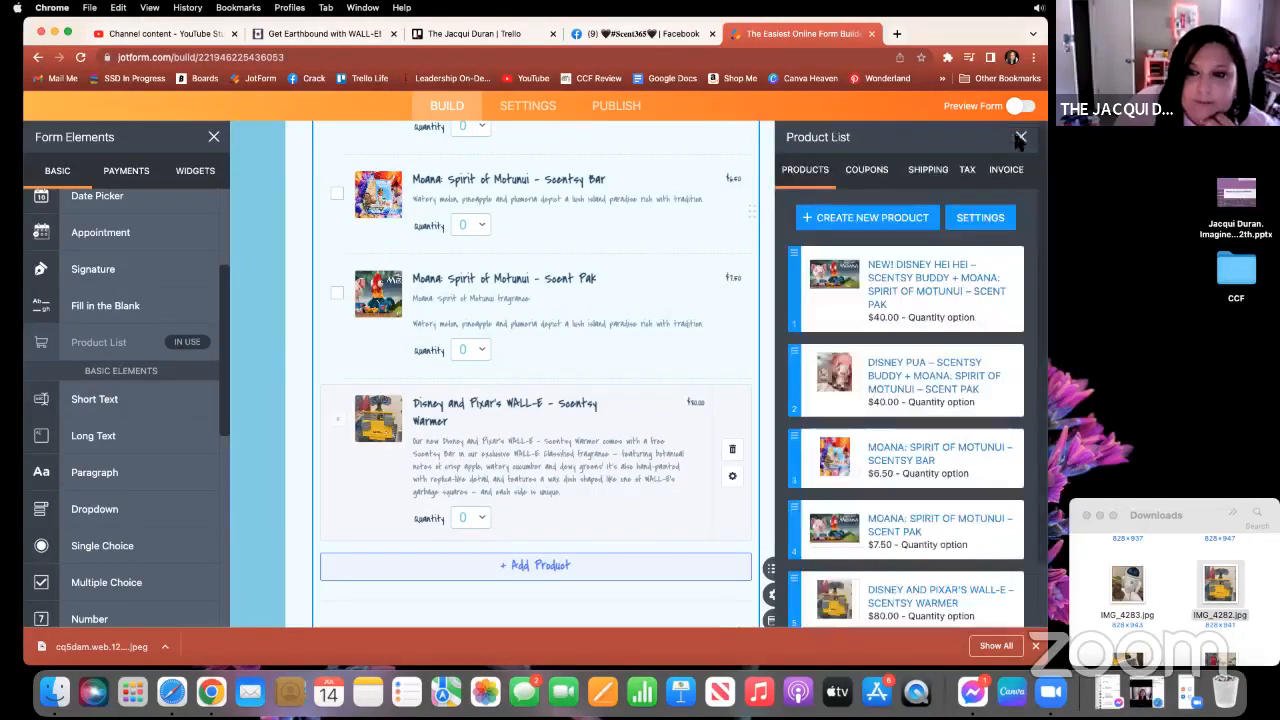
# Create a new product and fill its description with the Eve – Scentsy Buddy paragraph copied from the WALL-E article.
pyautogui.scroll(-1, 875, 440)
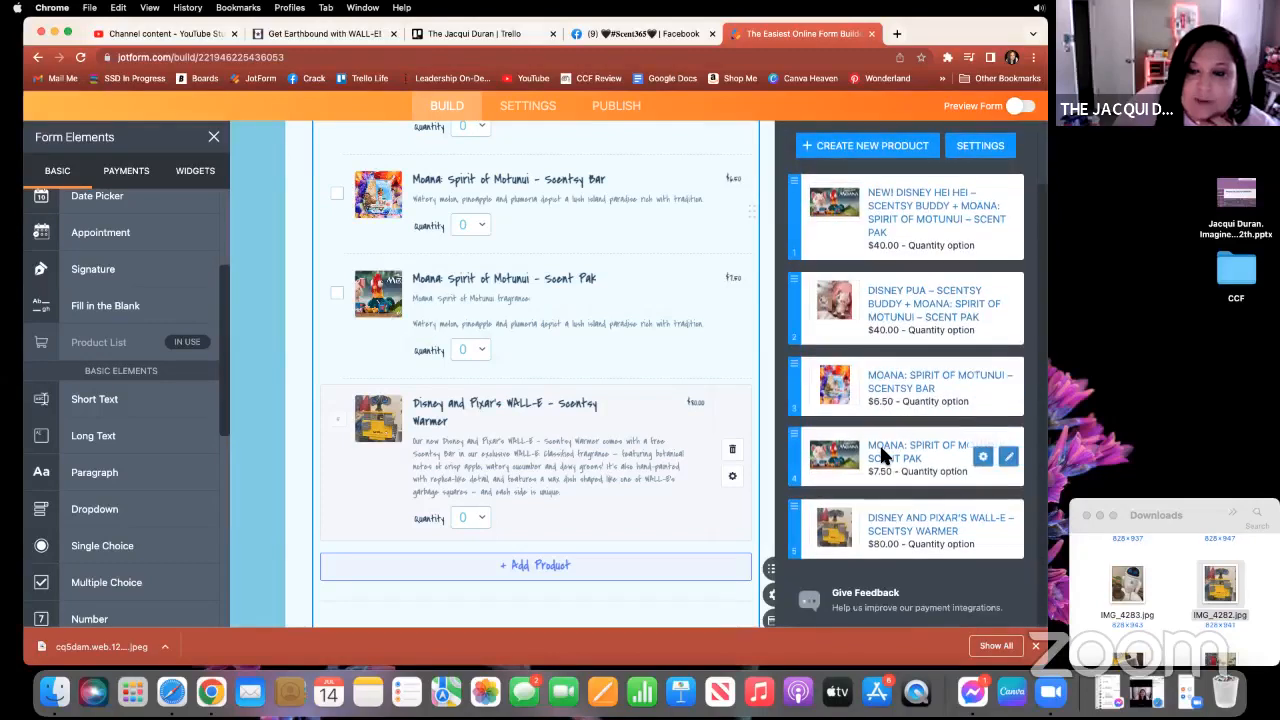
pyautogui.scroll(1, 880, 455)
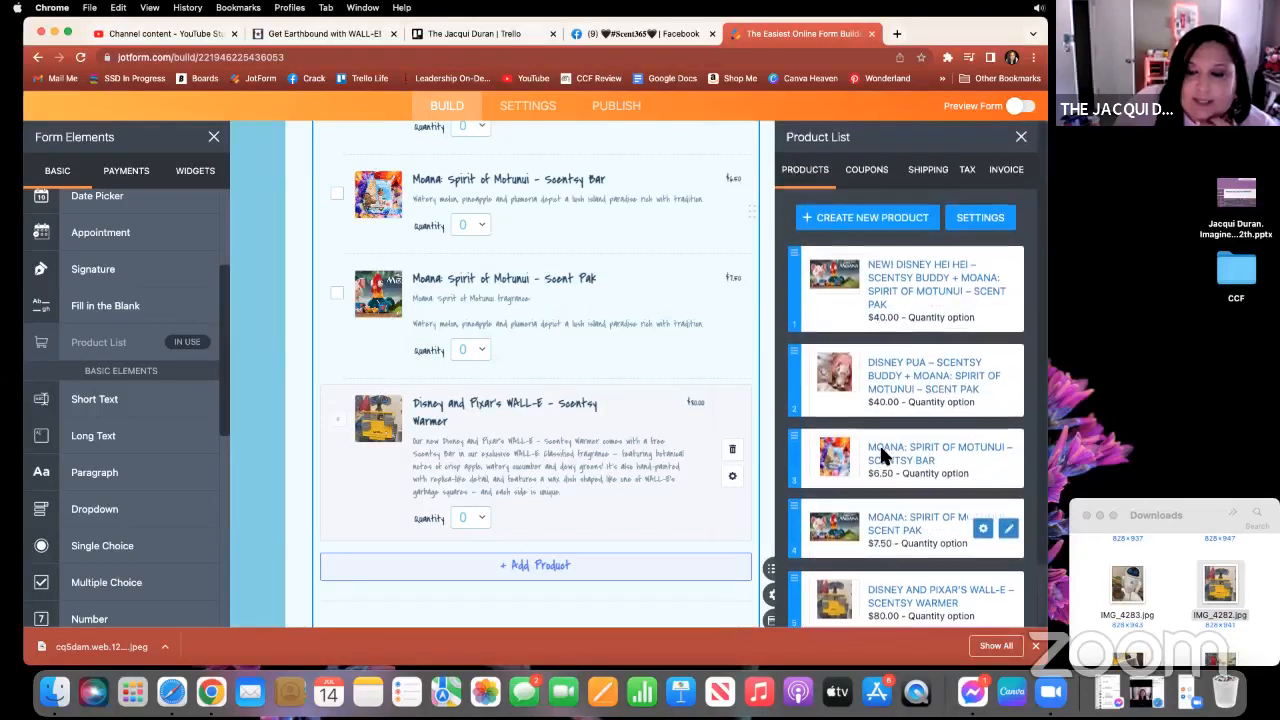
pyautogui.click(836, 224)
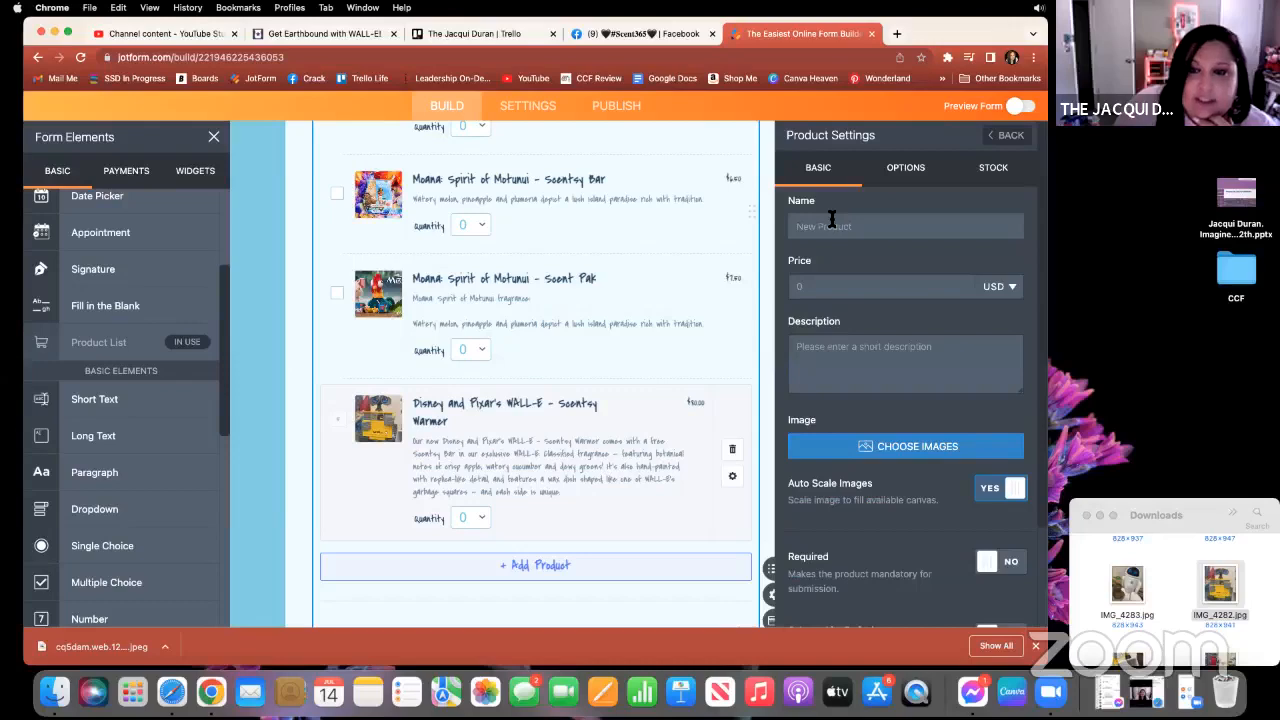
pyautogui.click(320, 34)
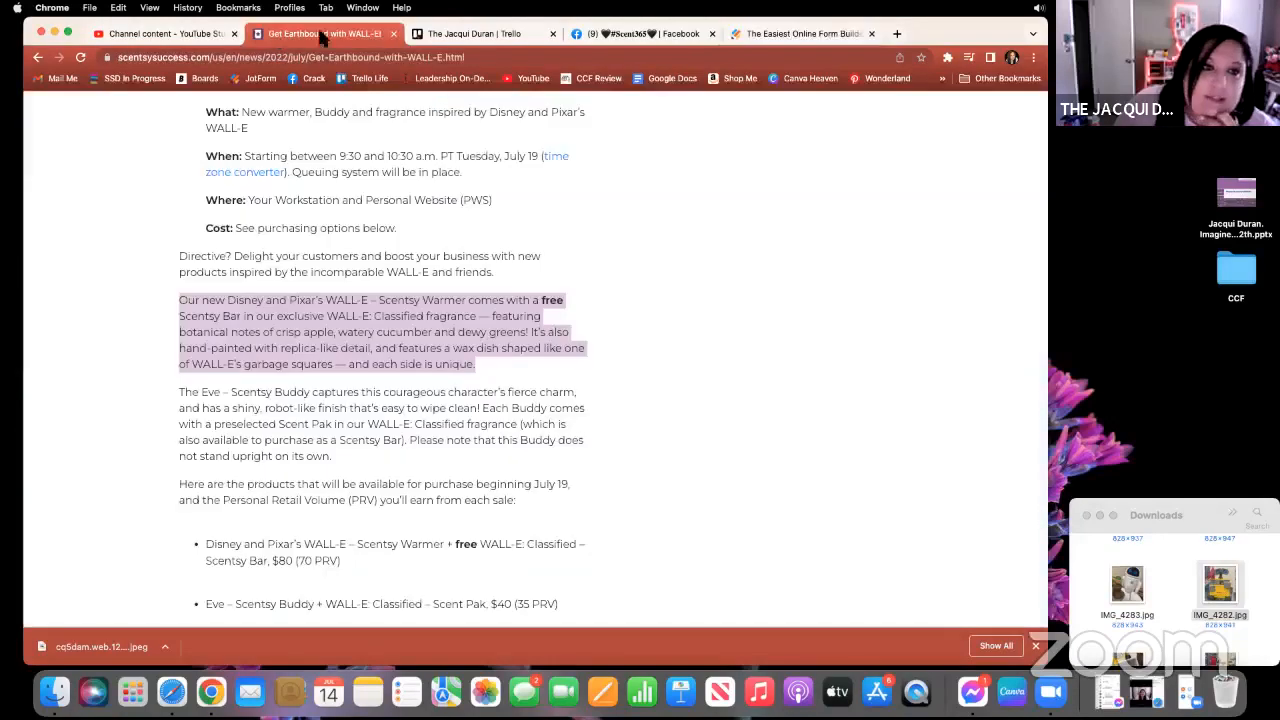
pyautogui.click(362, 331)
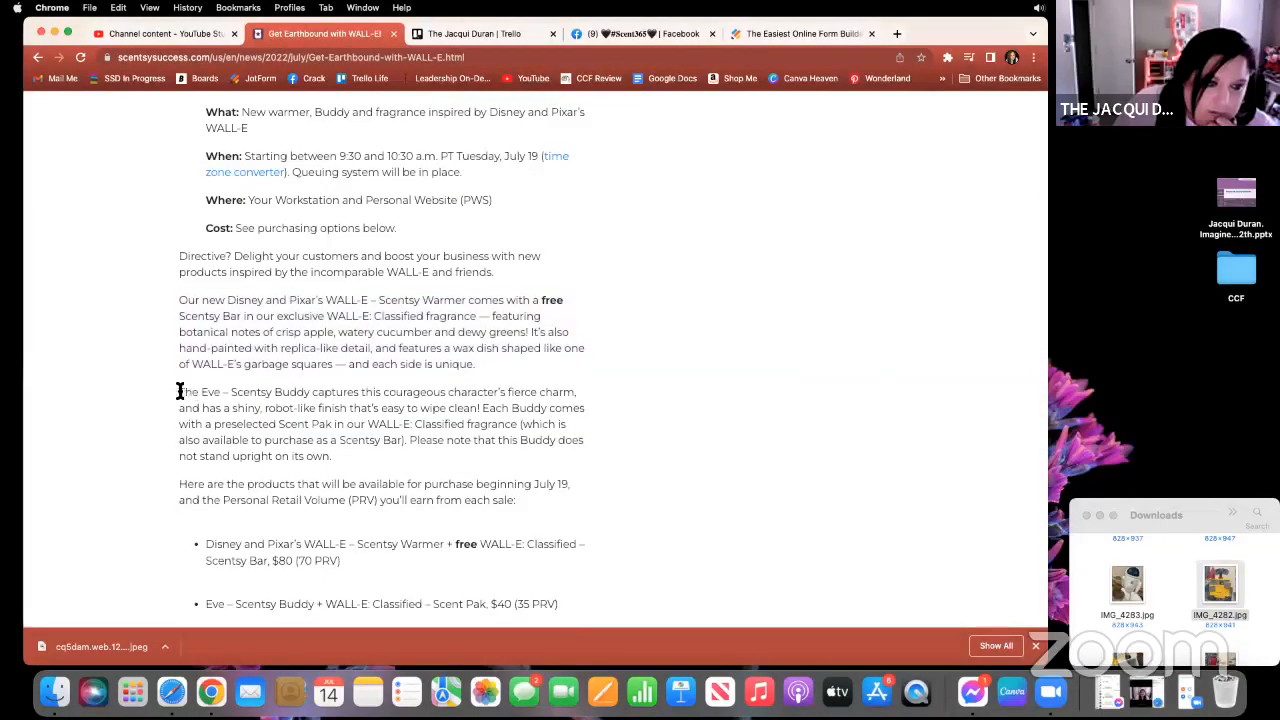
pyautogui.moveTo(179, 391); pyautogui.dragTo(330, 458)
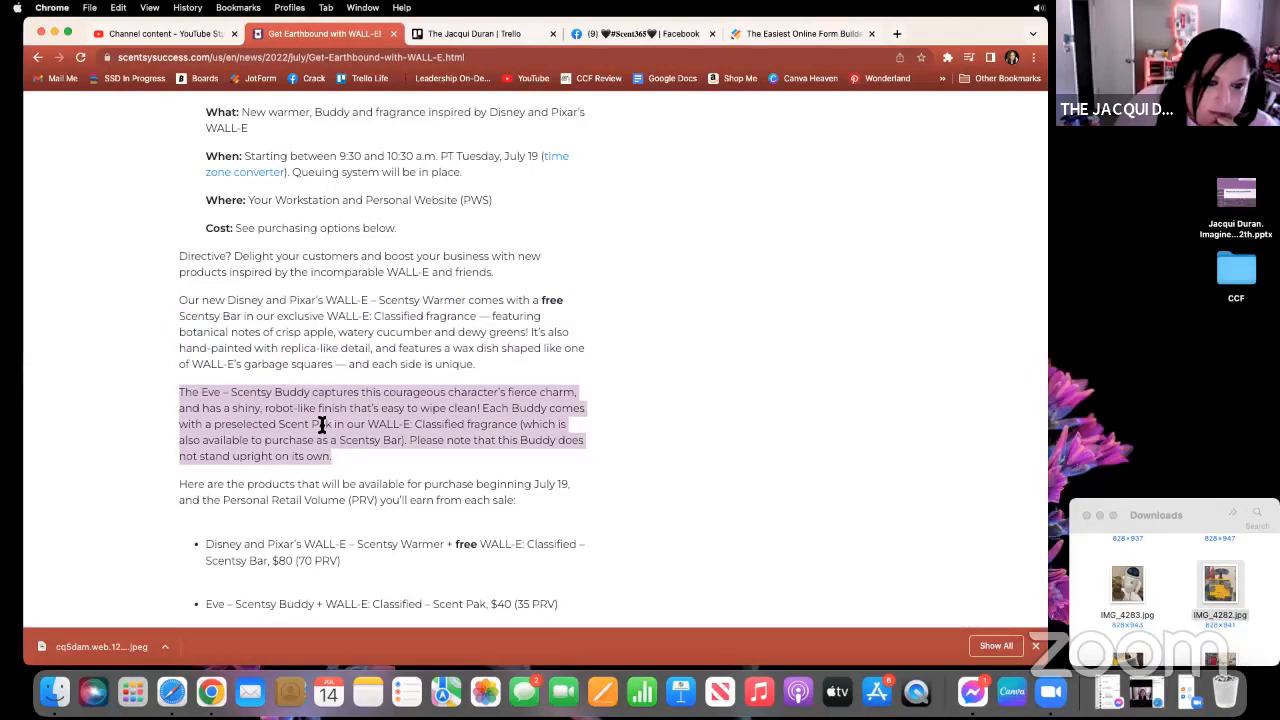
pyautogui.rightClick(322, 421)
pyautogui.click(341, 454)
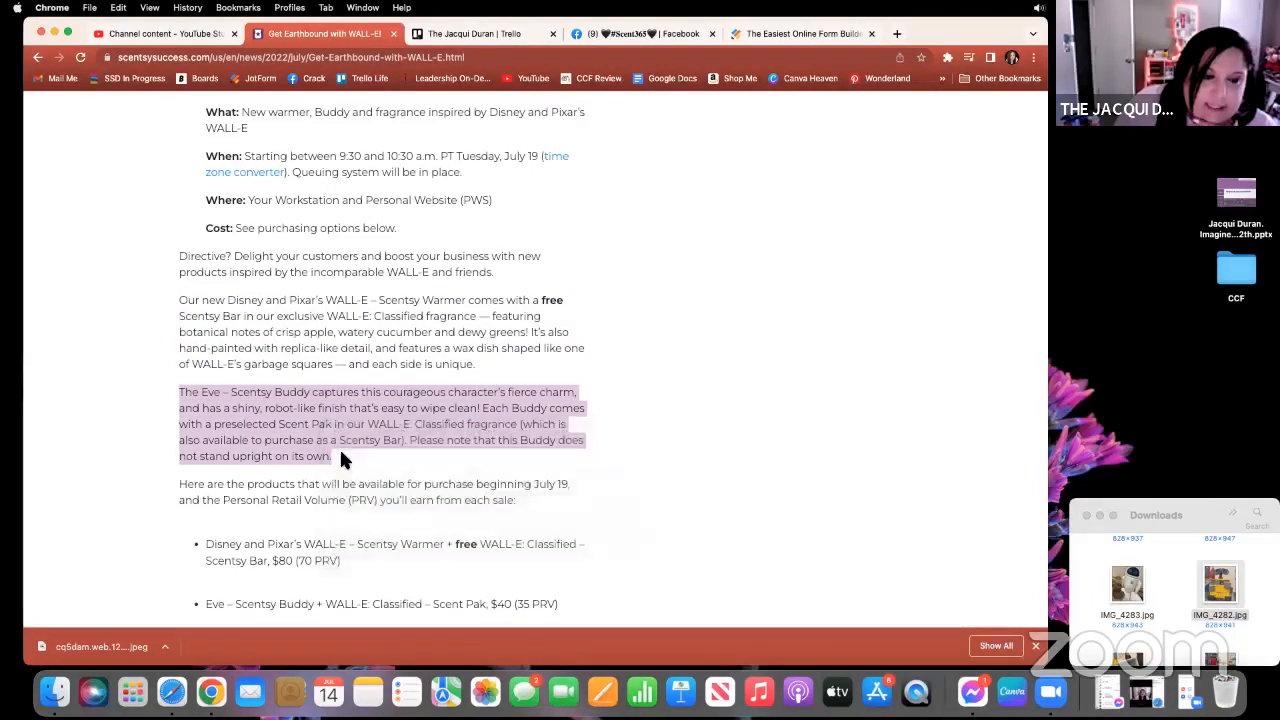
pyautogui.click(808, 33)
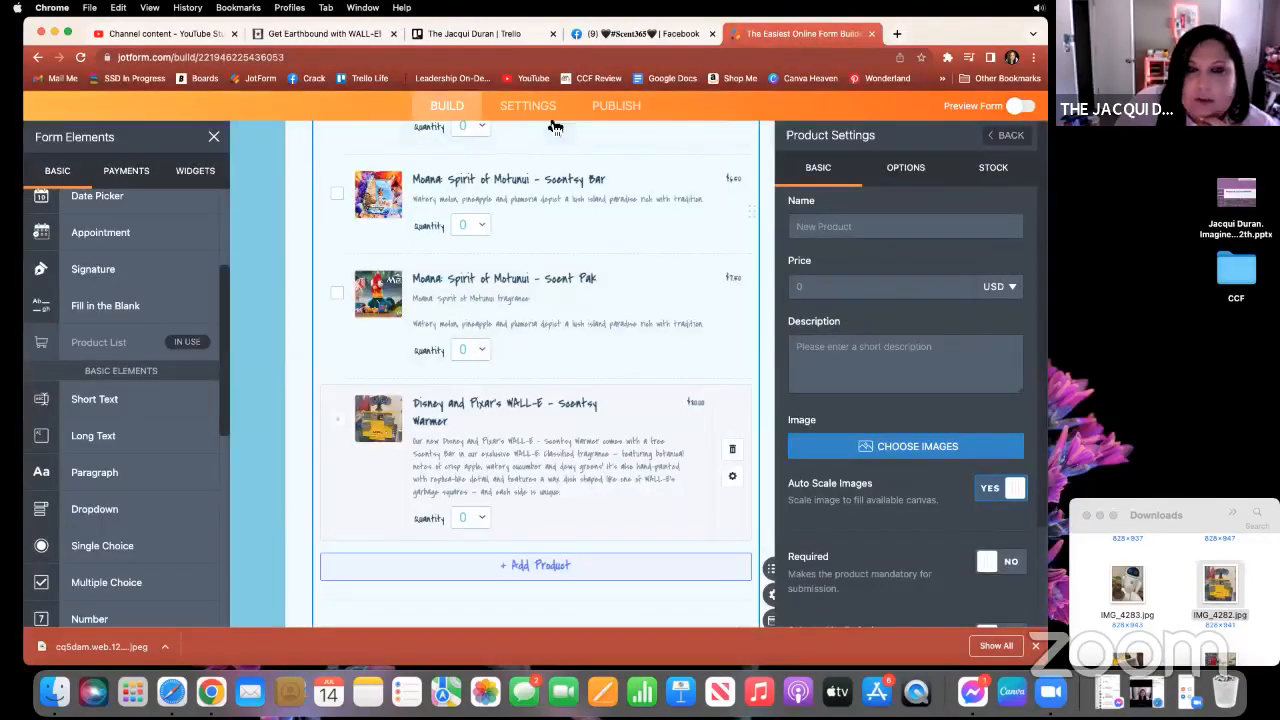
pyautogui.click(816, 348)
pyautogui.rightClick(818, 346)
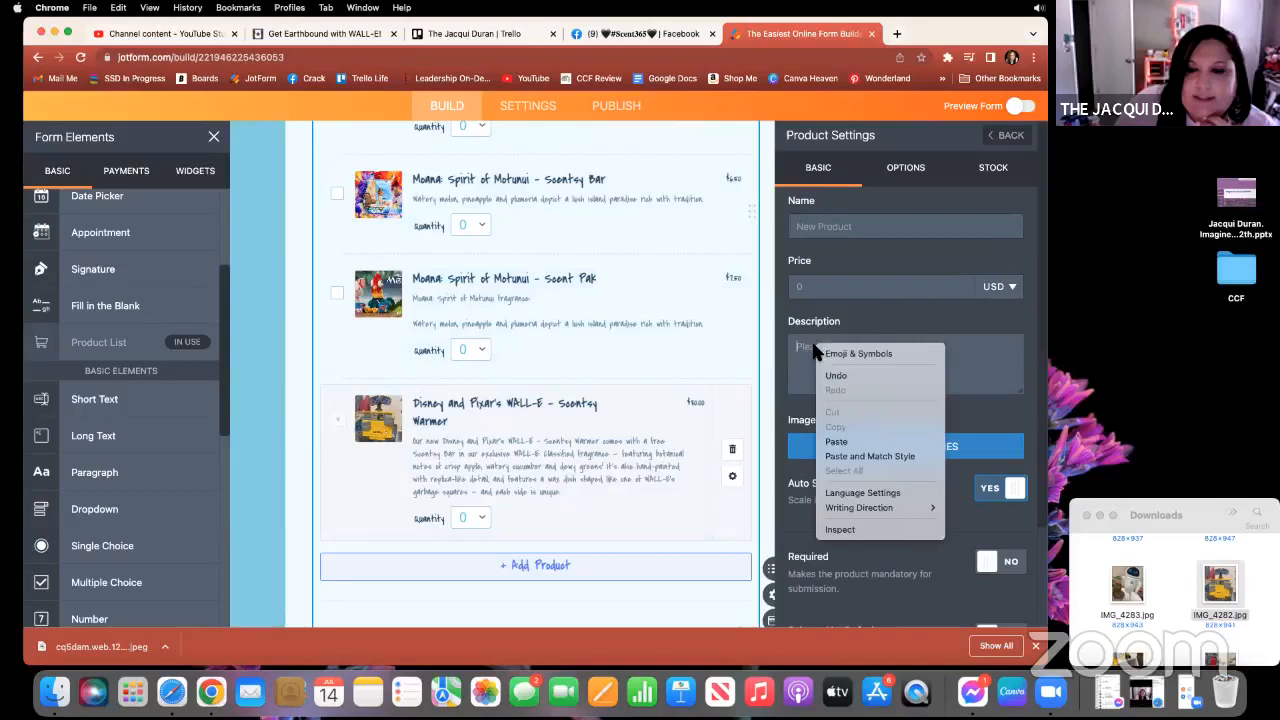
pyautogui.click(836, 442)
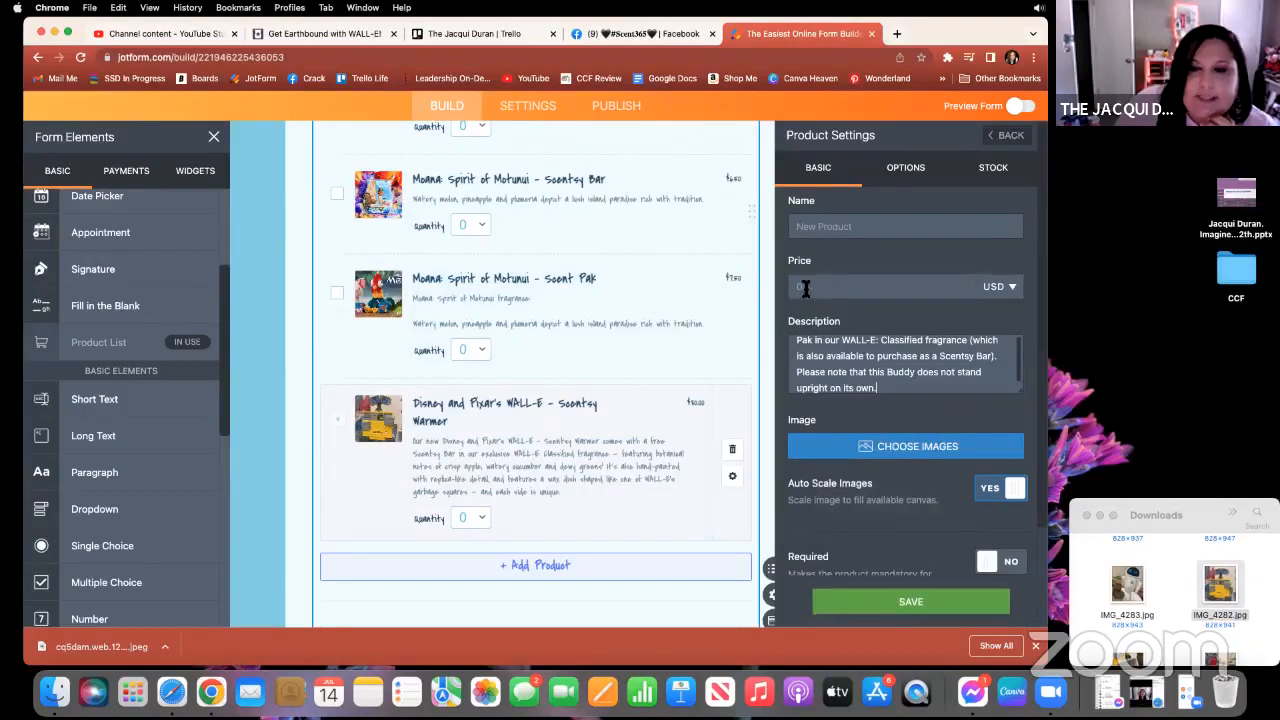
# Copy "Eve – Scentsy Buddy" from the WALL-E article and paste it as the new product's name.
pyautogui.click(280, 36)
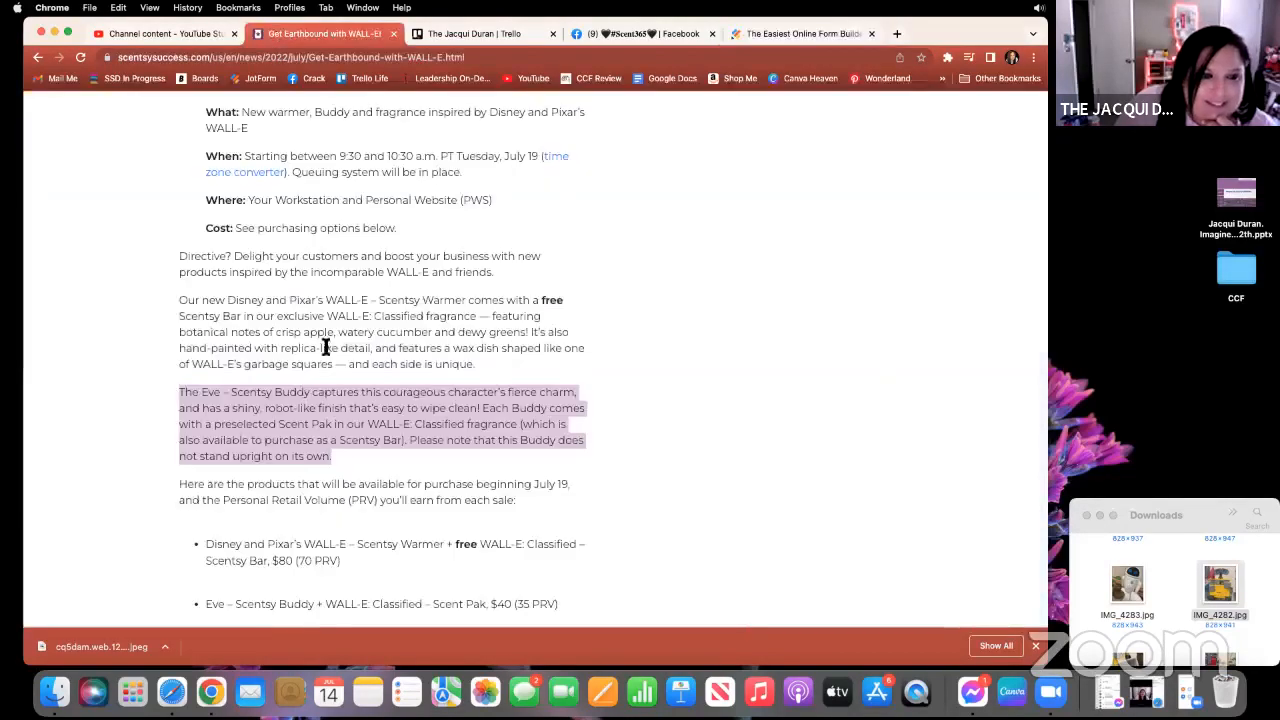
pyautogui.click(256, 344)
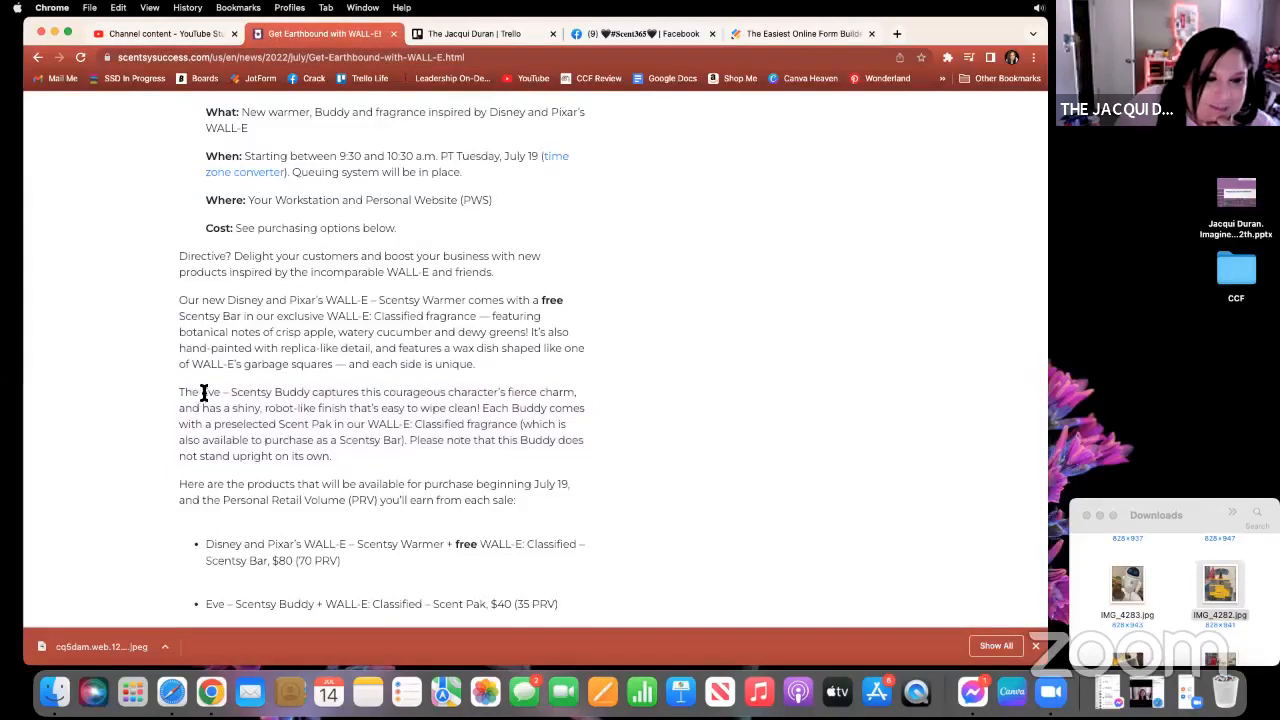
pyautogui.moveTo(201, 393); pyautogui.dragTo(307, 393)
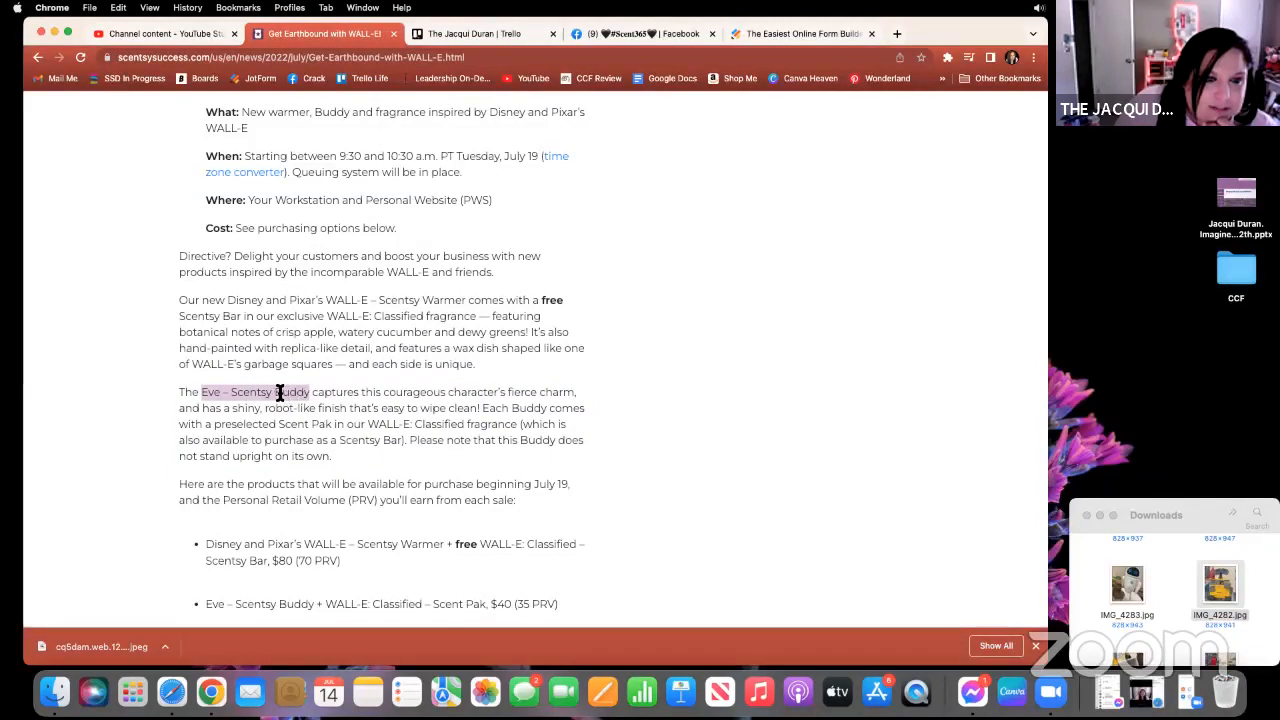
pyautogui.rightClick(280, 392)
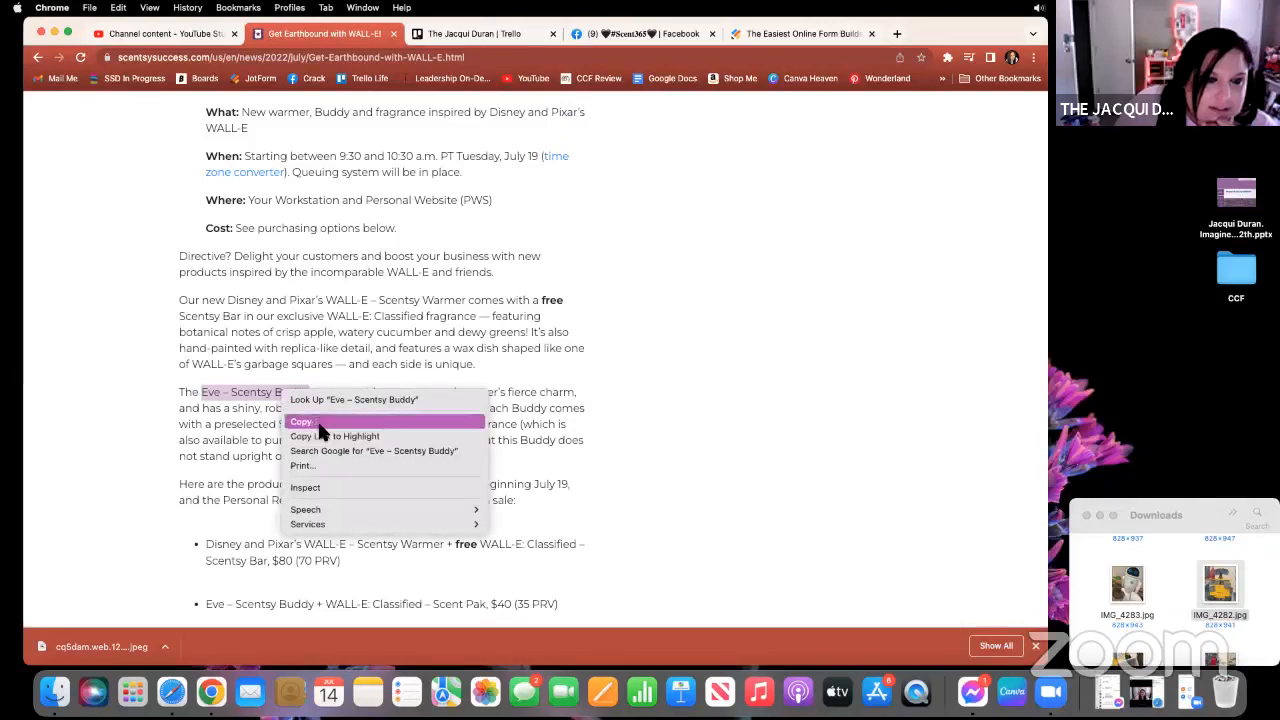
pyautogui.click(313, 422)
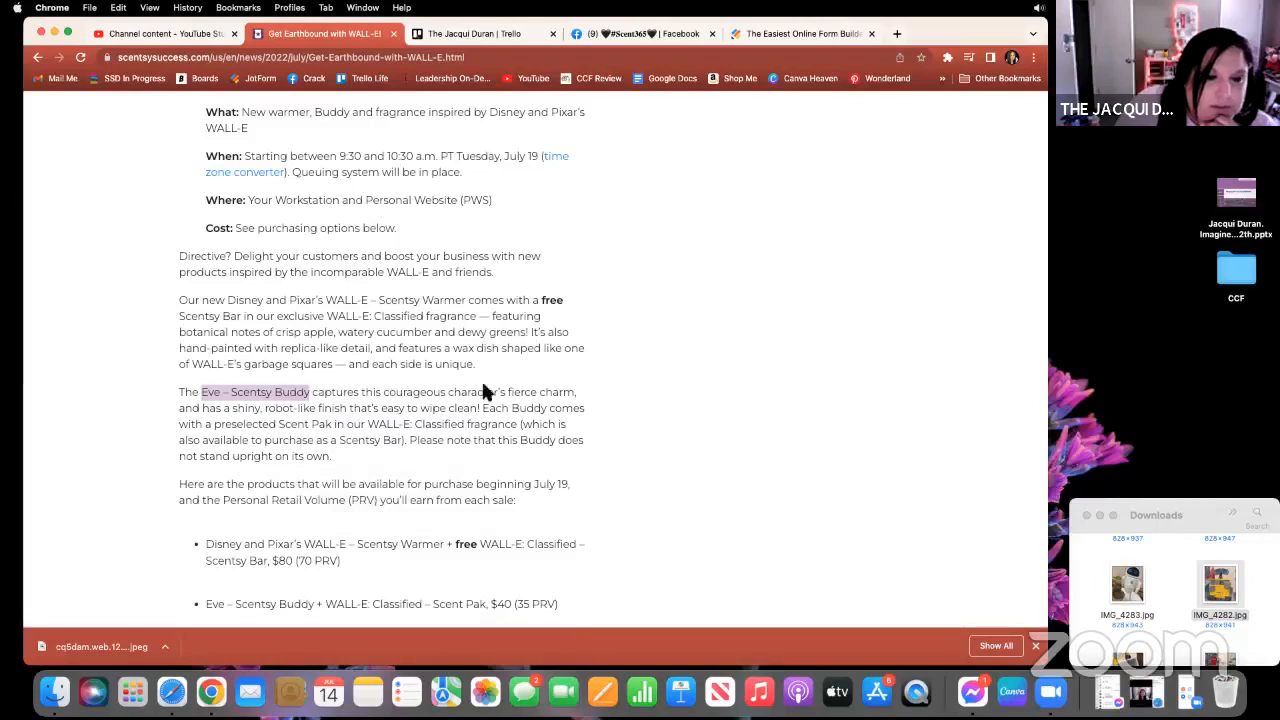
pyautogui.click(800, 33)
pyautogui.click(824, 227)
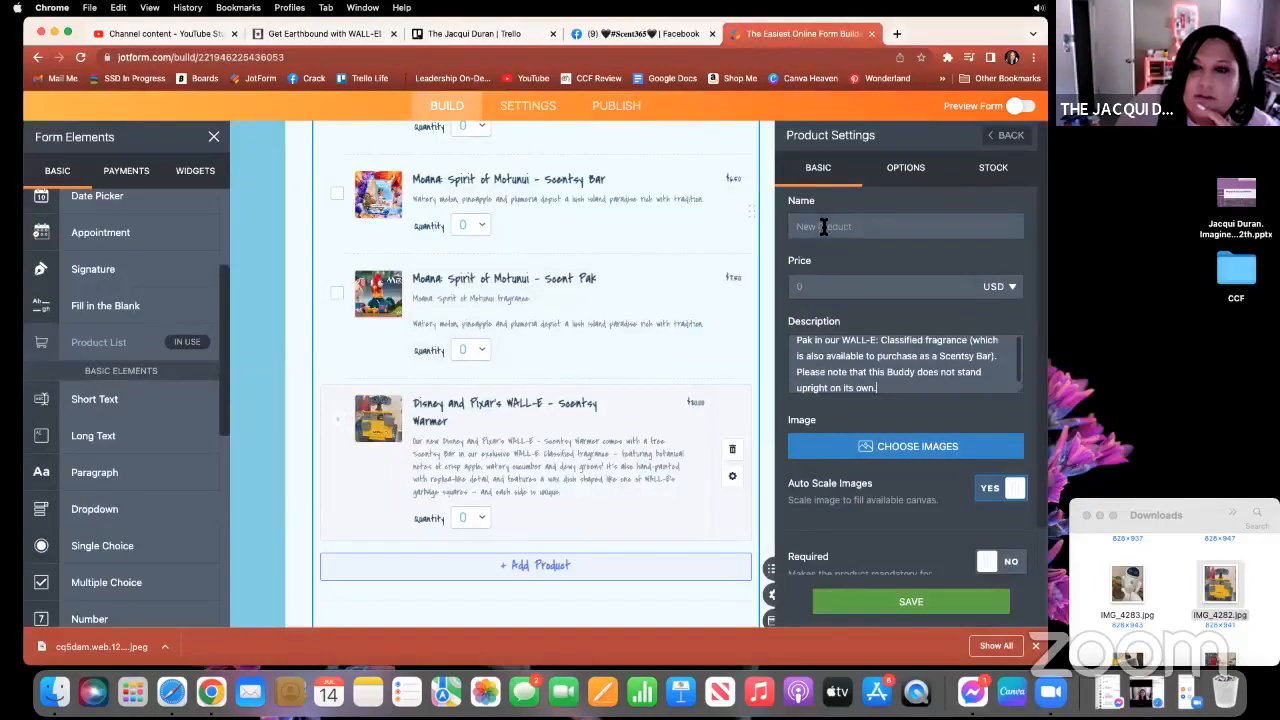
pyautogui.rightClick(825, 229)
pyautogui.click(870, 335)
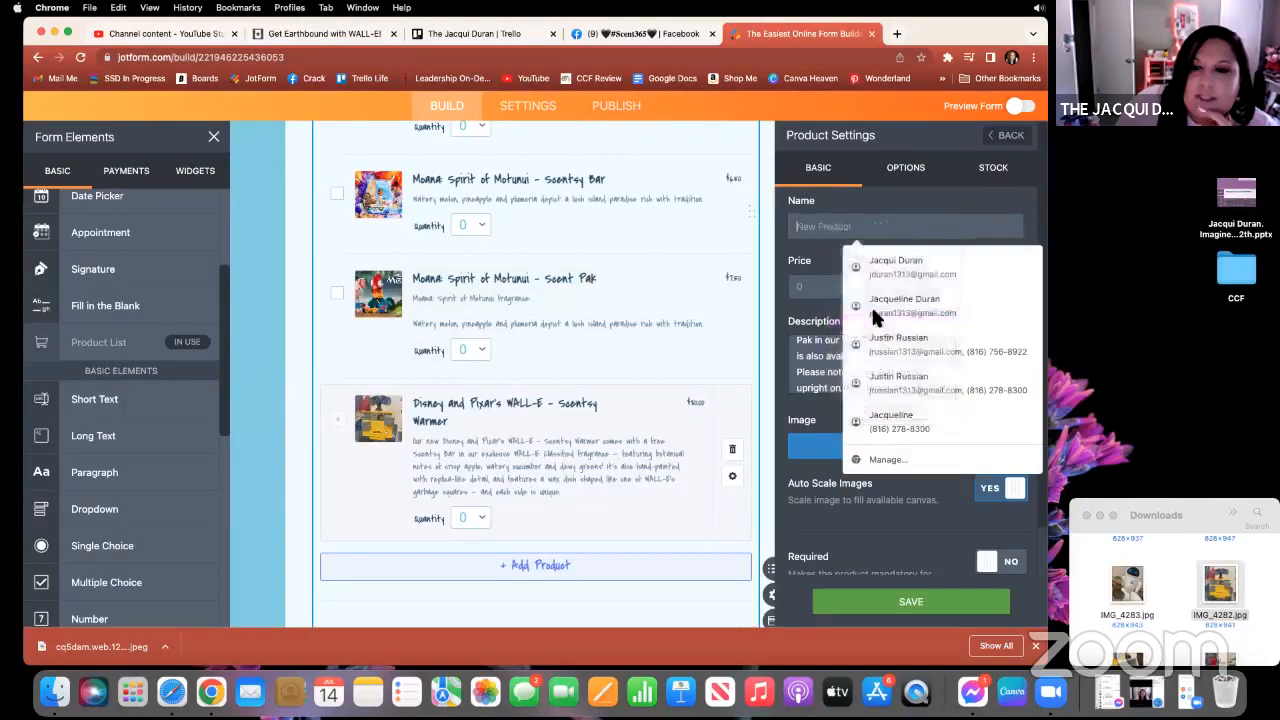
# Check the Eve Buddy's price in the article's product list and set the new product's price to 40.00.
pyautogui.click(300, 33)
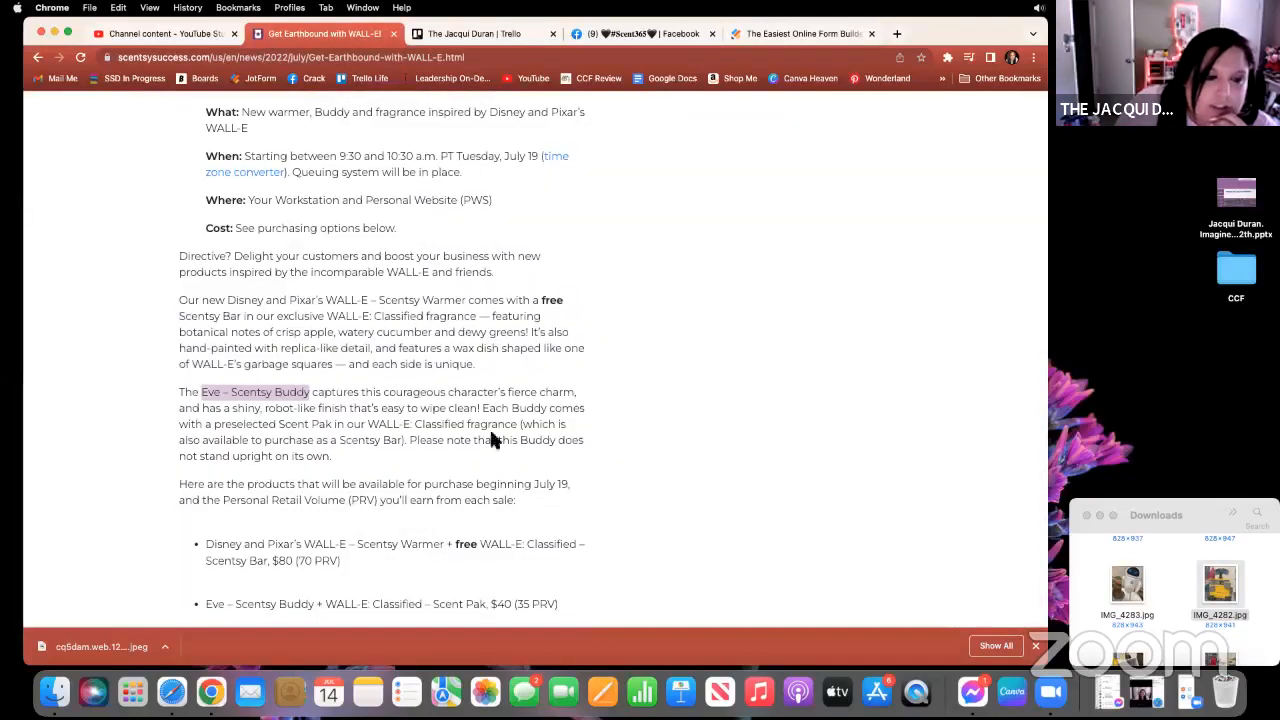
pyautogui.scroll(-3, 486, 466)
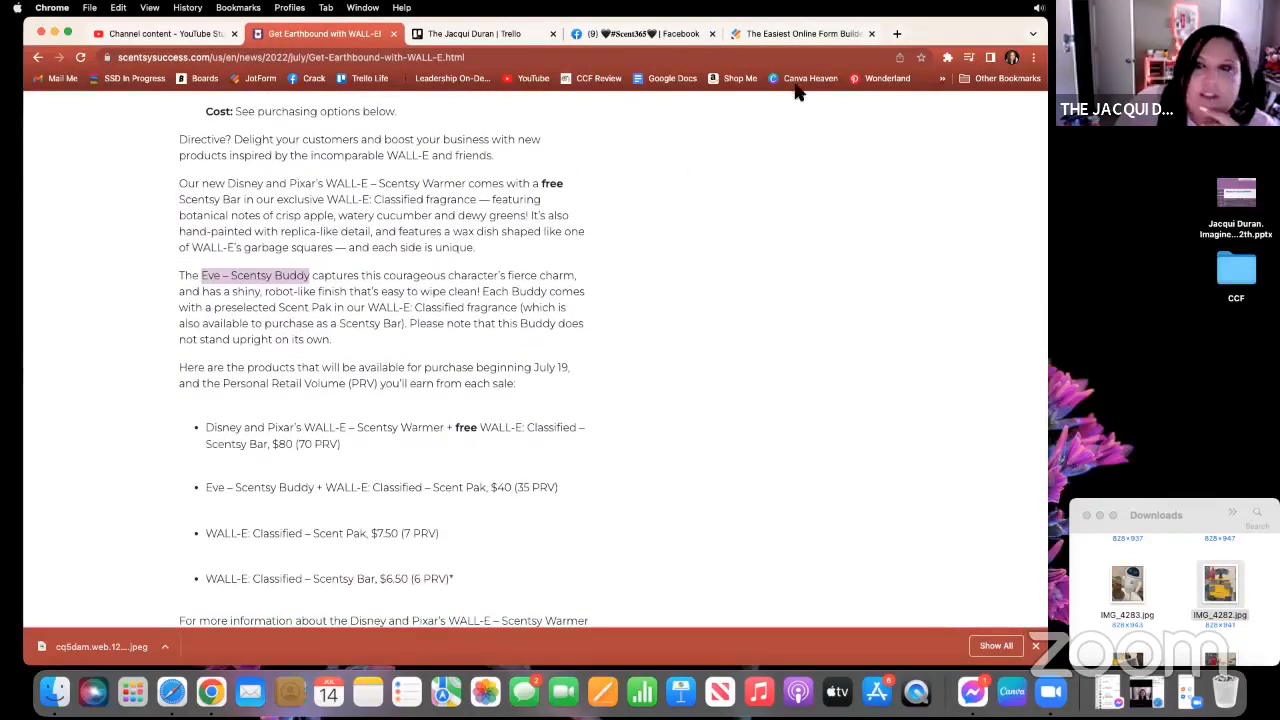
pyautogui.click(815, 33)
pyautogui.click(817, 287)
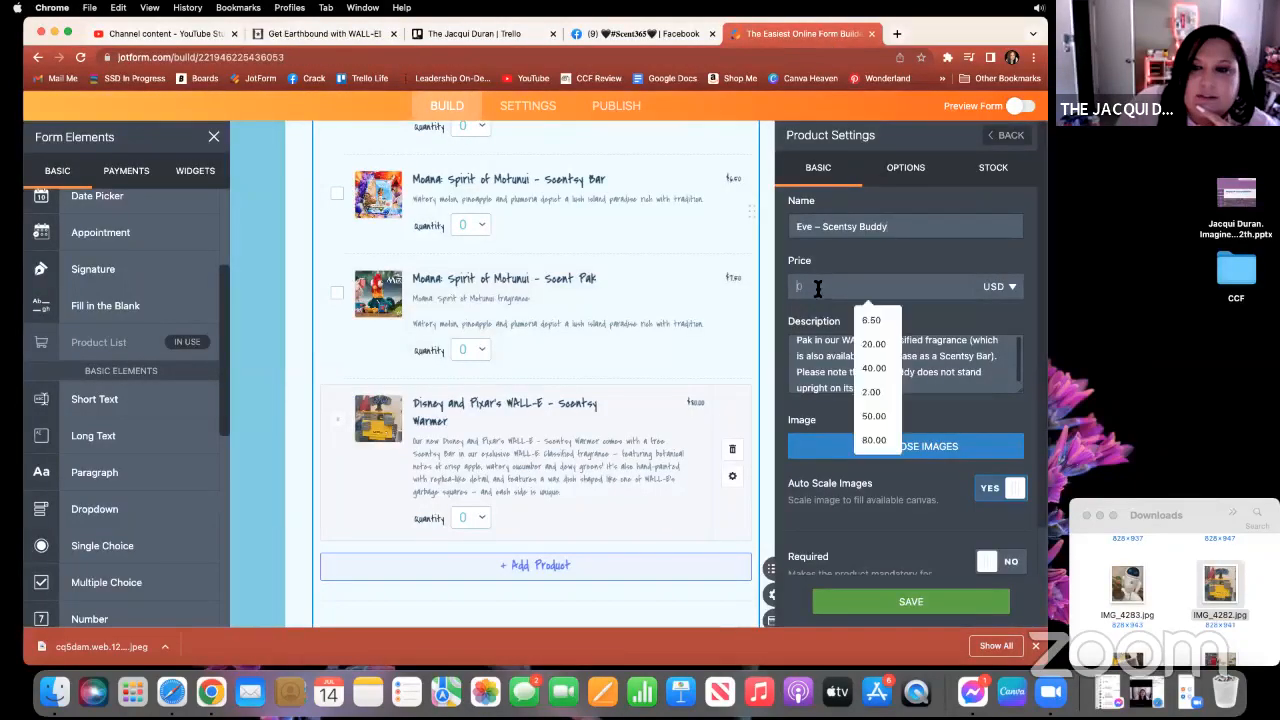
pyautogui.click(870, 367)
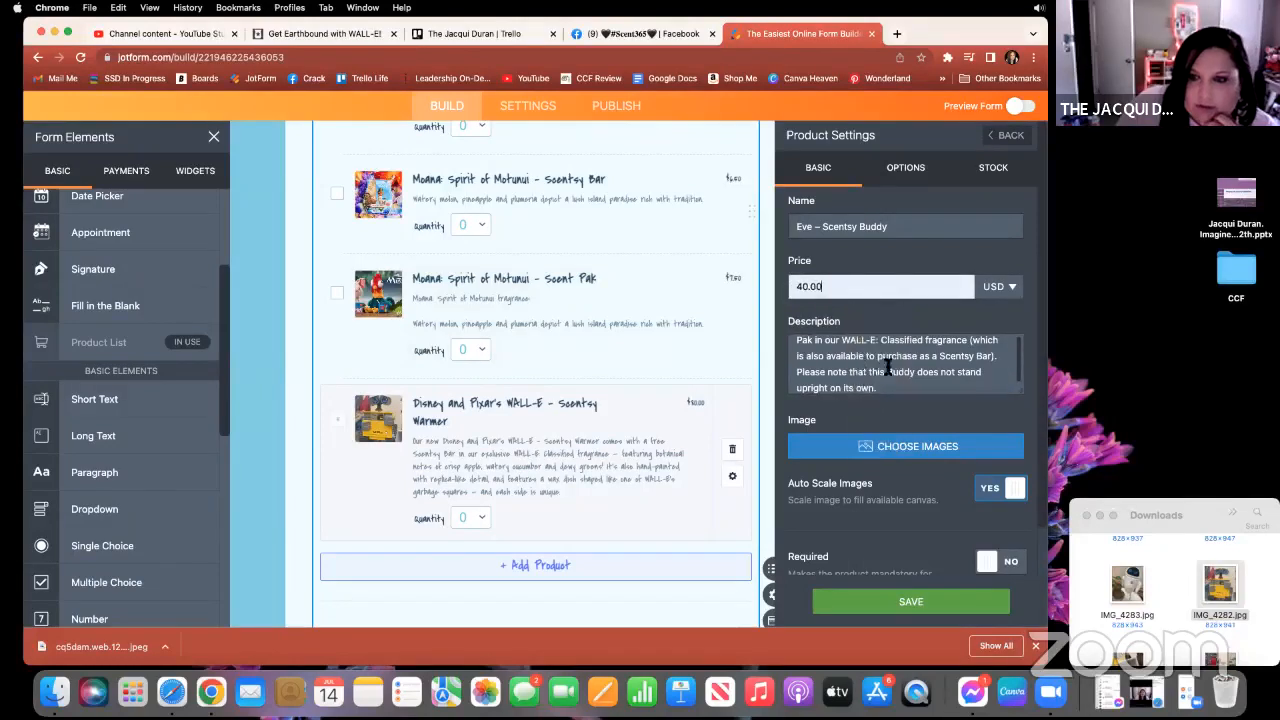
# Replace the product's name with "Eve – Scentsy Buddy + WALL-E: Classified – Scent Pak" copied from the WALL-E article's product list.
pyautogui.doubleClick(918, 228)
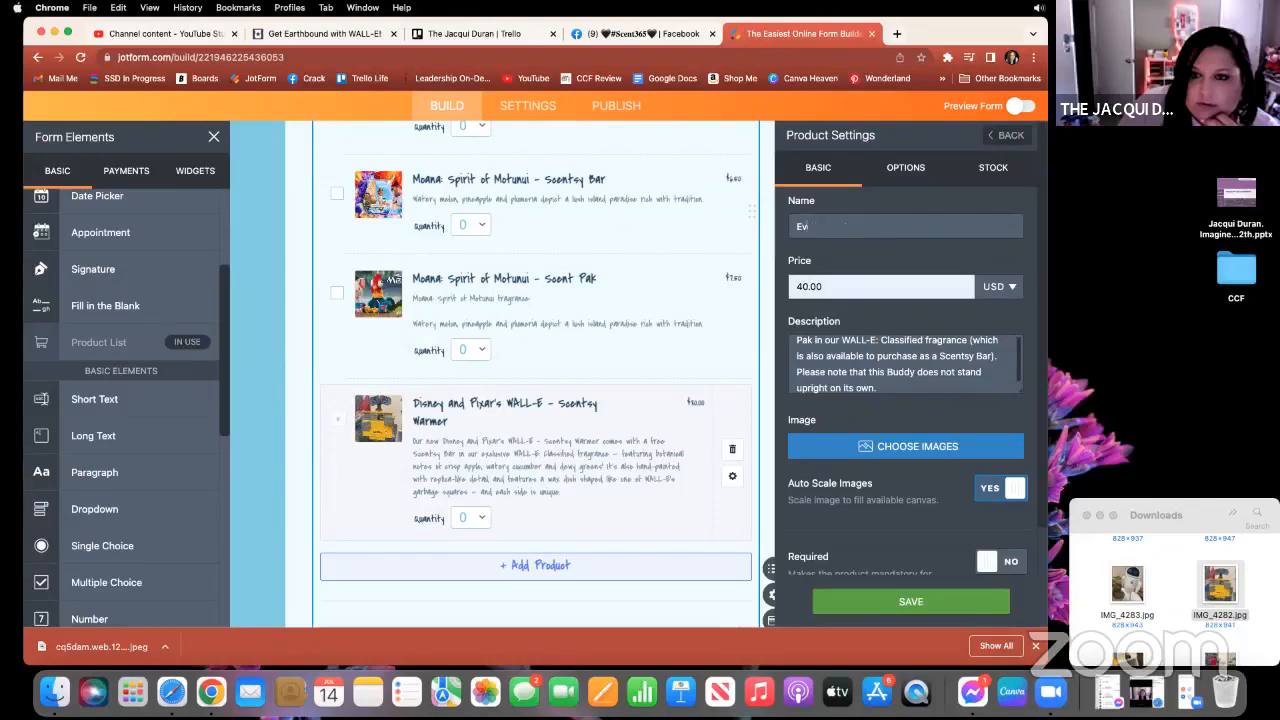
pyautogui.click(278, 34)
pyautogui.moveTo(210, 487); pyautogui.dragTo(482, 488)
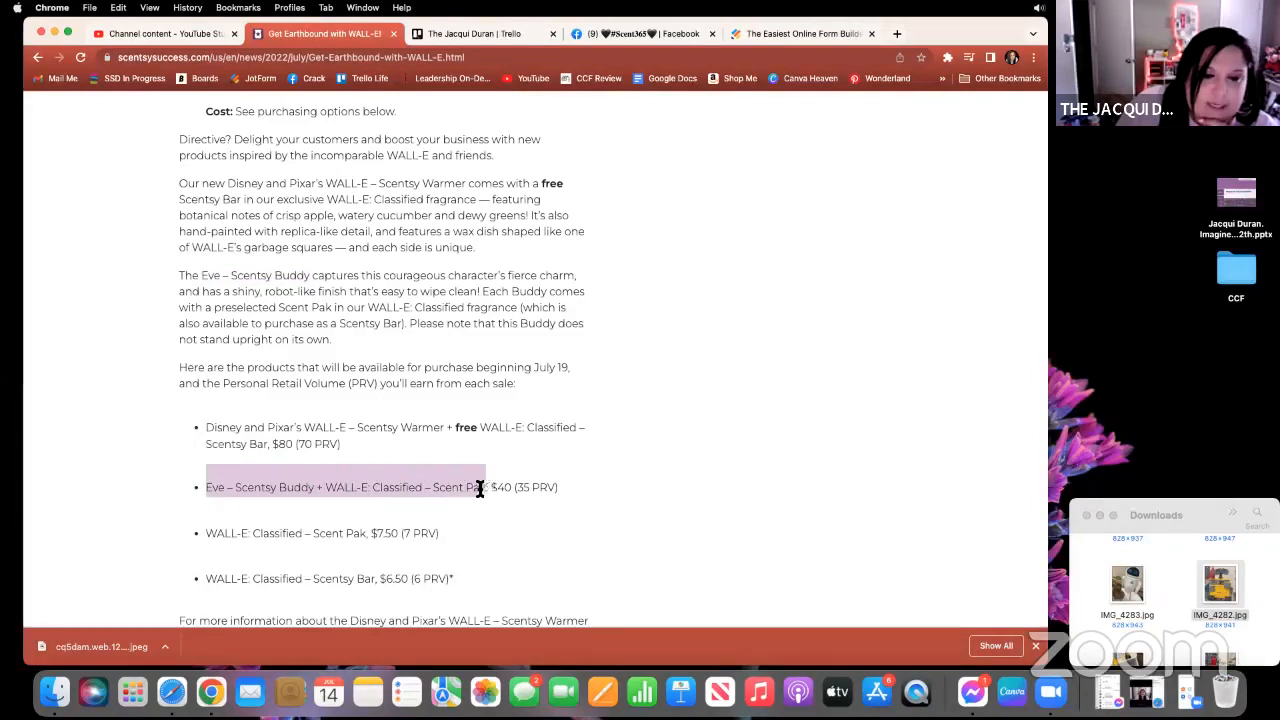
pyautogui.rightClick(455, 481)
pyautogui.click(482, 516)
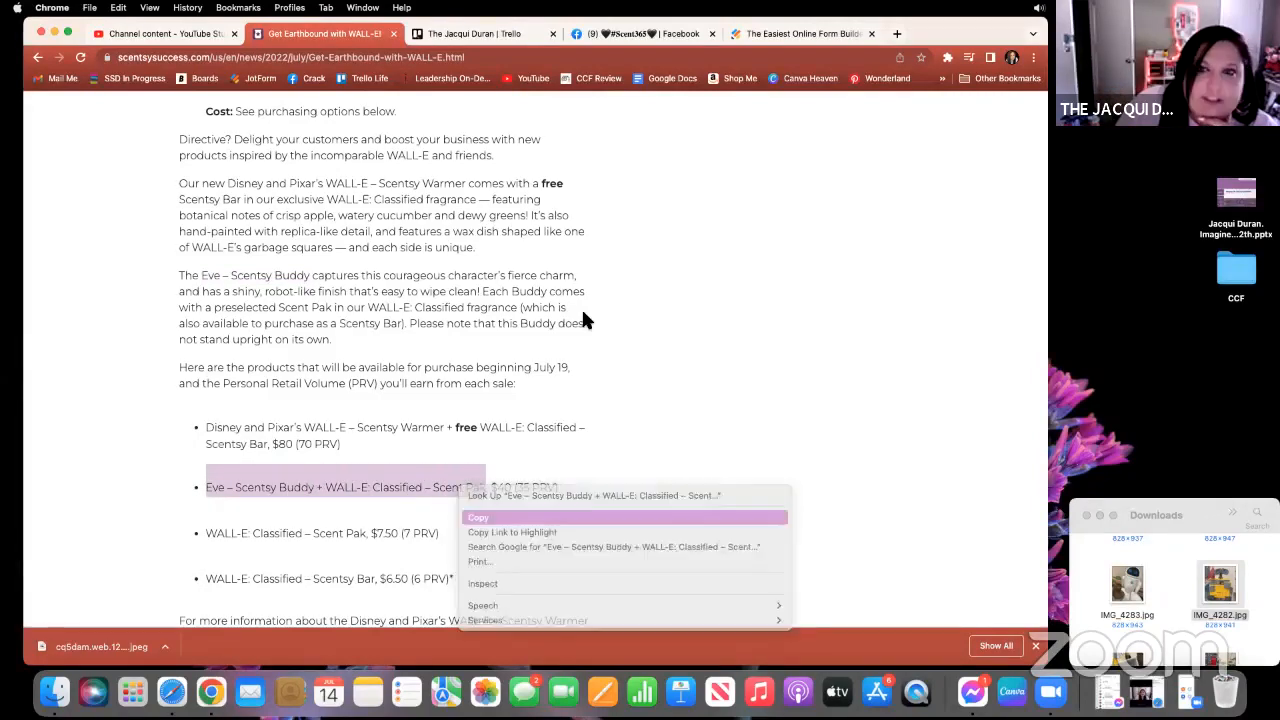
pyautogui.click(803, 33)
pyautogui.click(830, 226)
pyautogui.rightClick(829, 226)
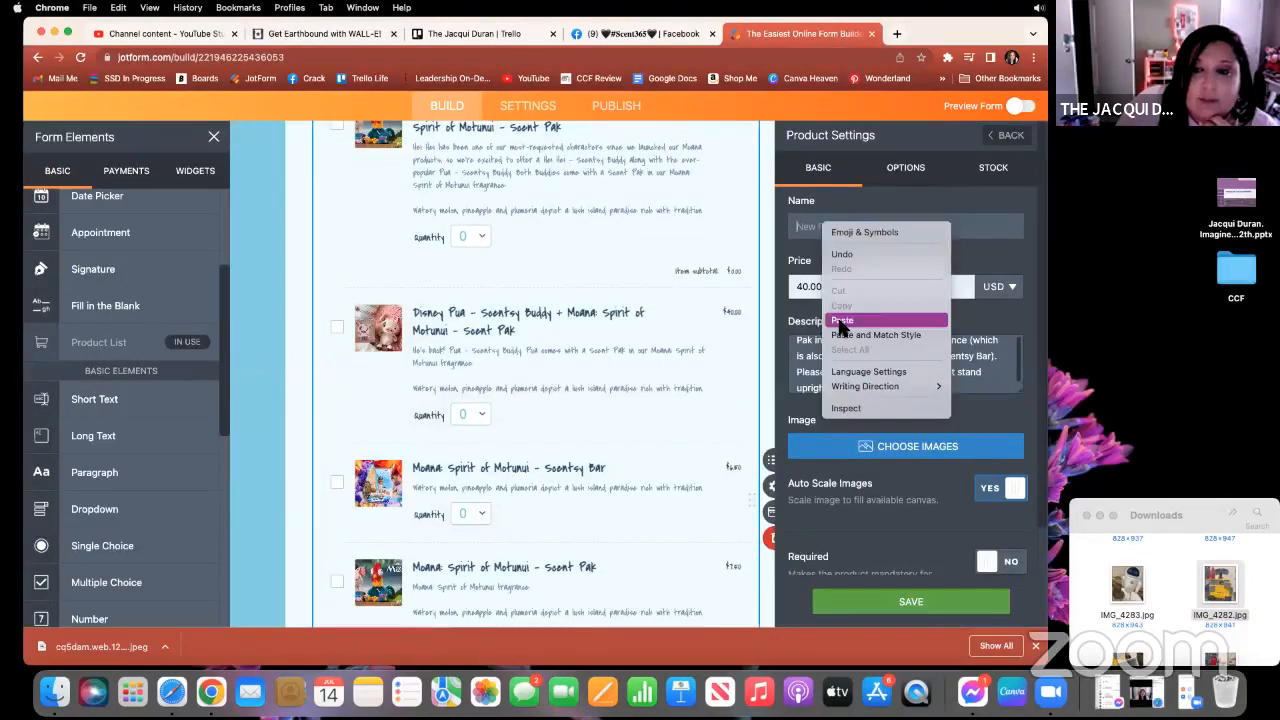
pyautogui.click(842, 320)
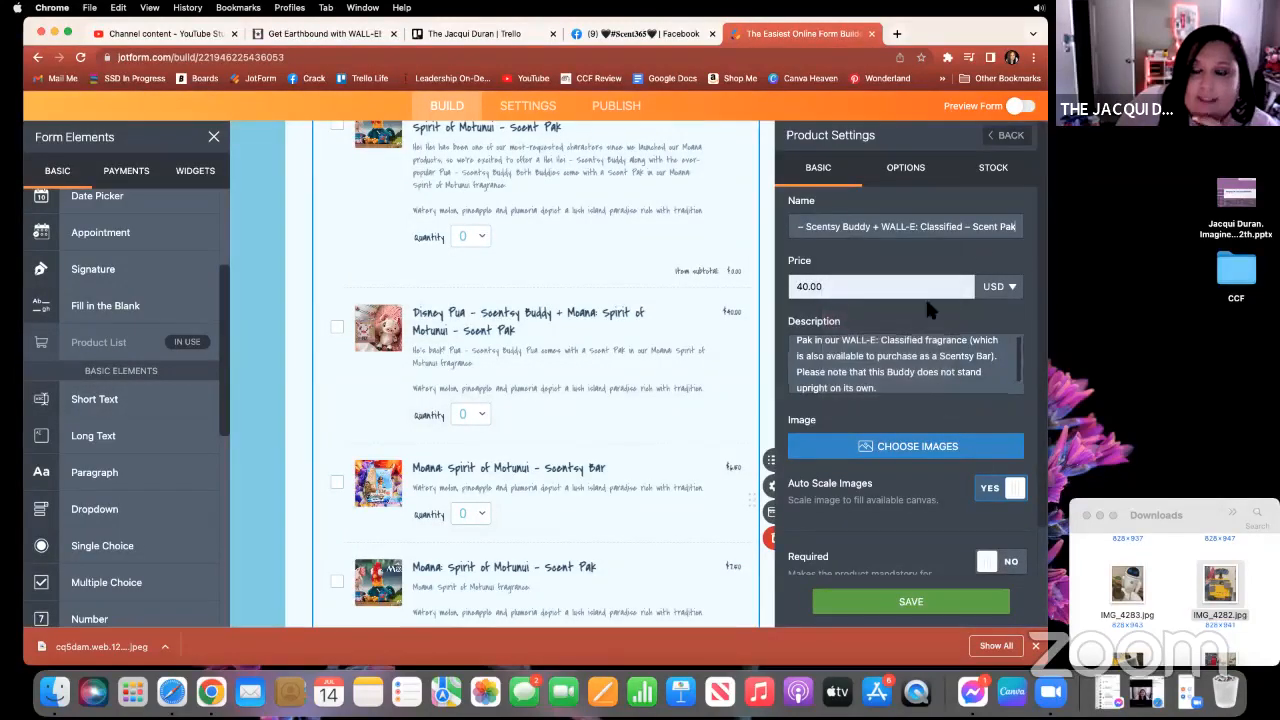
# Upload IMG_4283.jpg from the Downloads folder as the Eve Buddy product's first image.
pyautogui.click(900, 447)
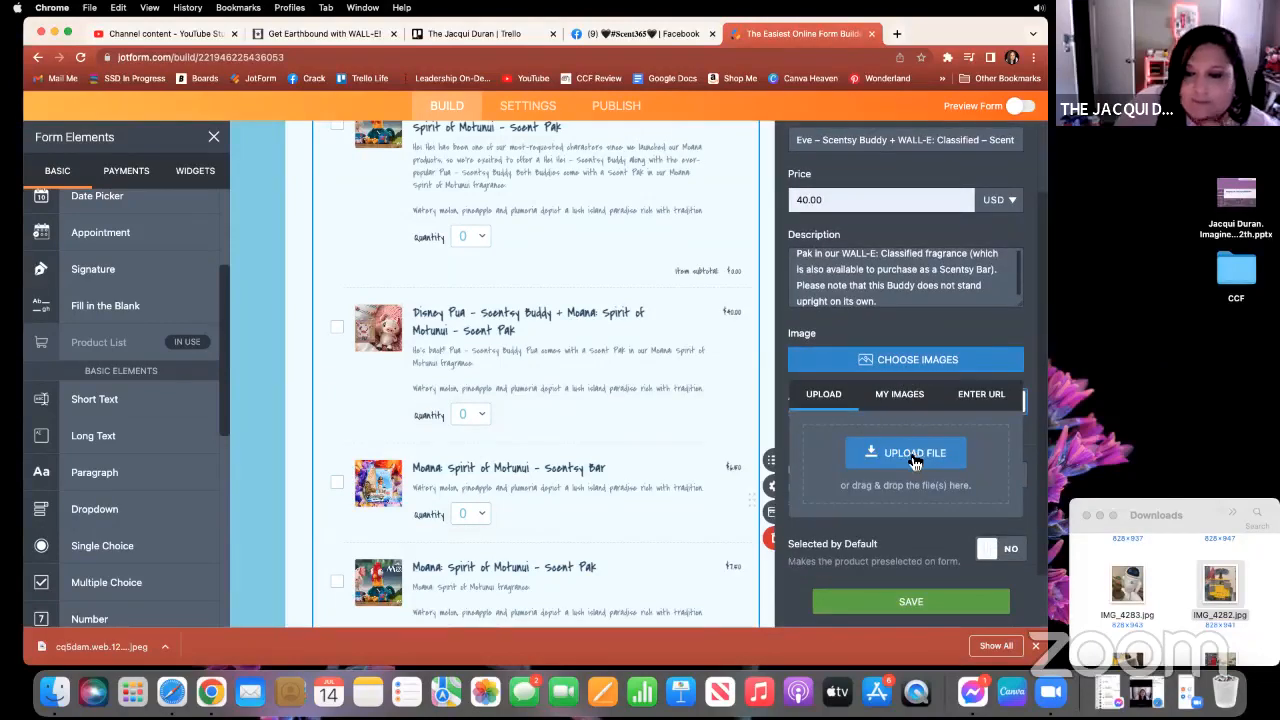
pyautogui.click(1125, 535)
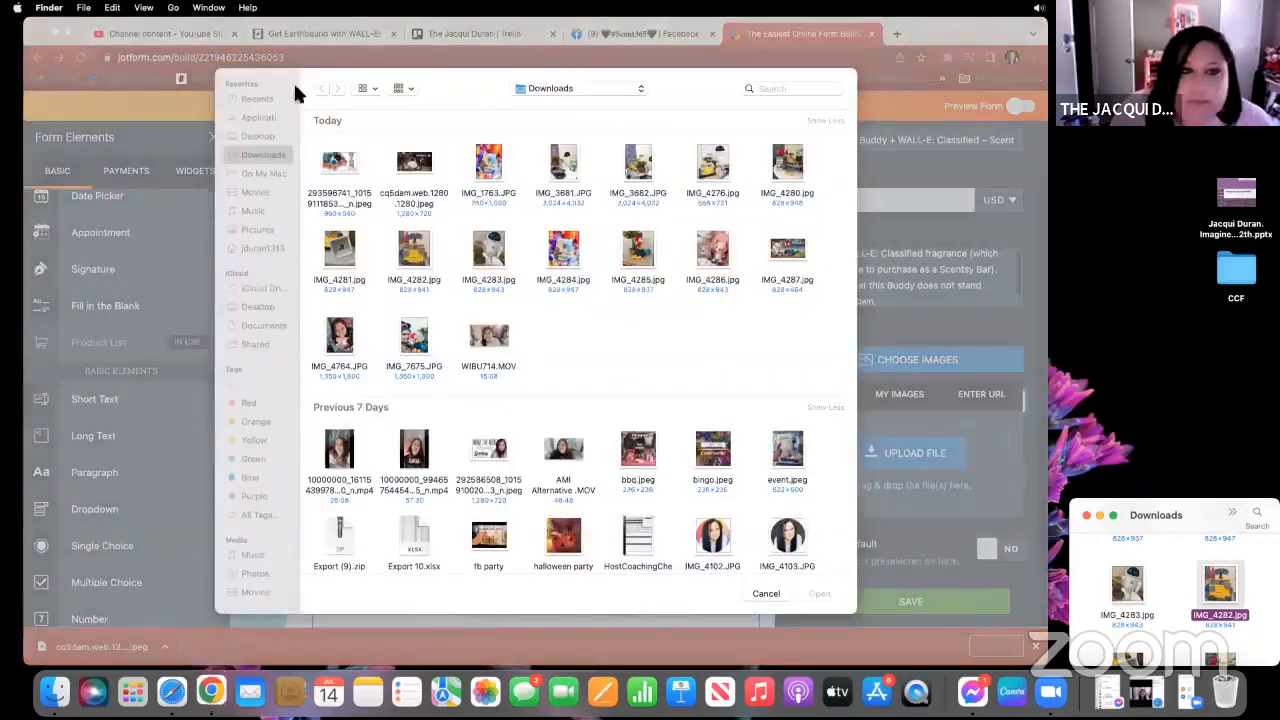
pyautogui.click(675, 88)
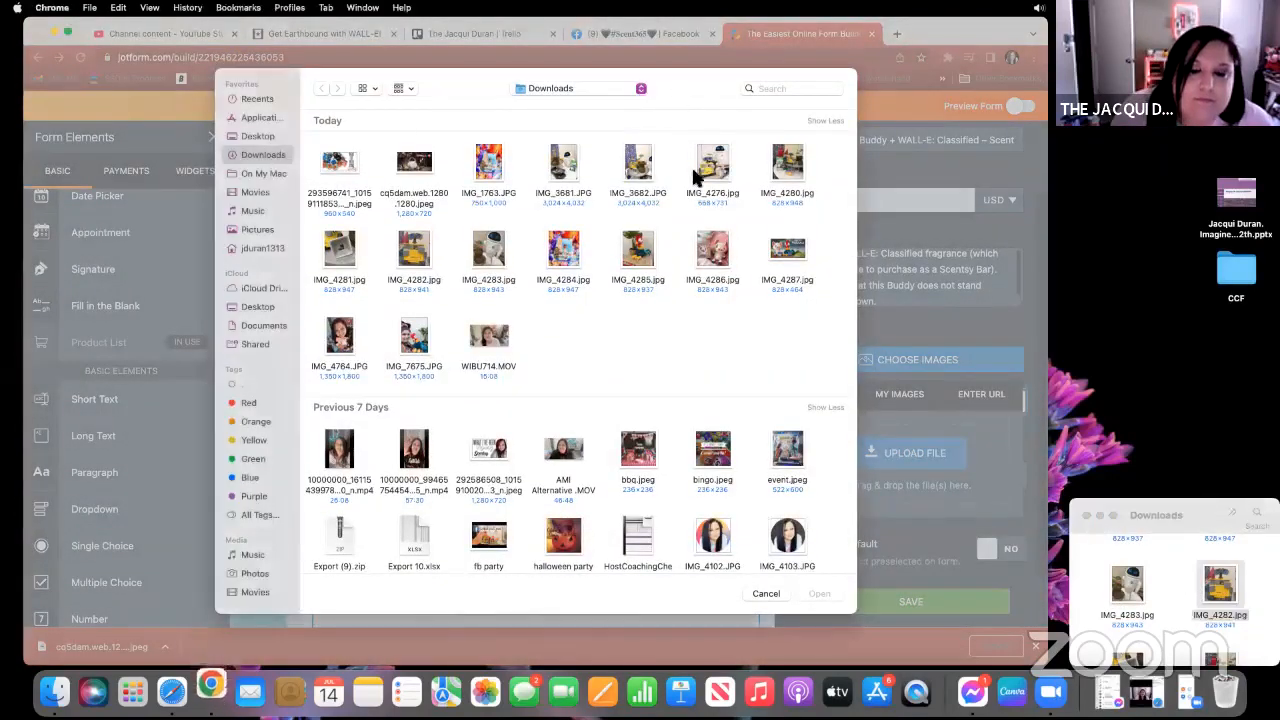
pyautogui.click(767, 594)
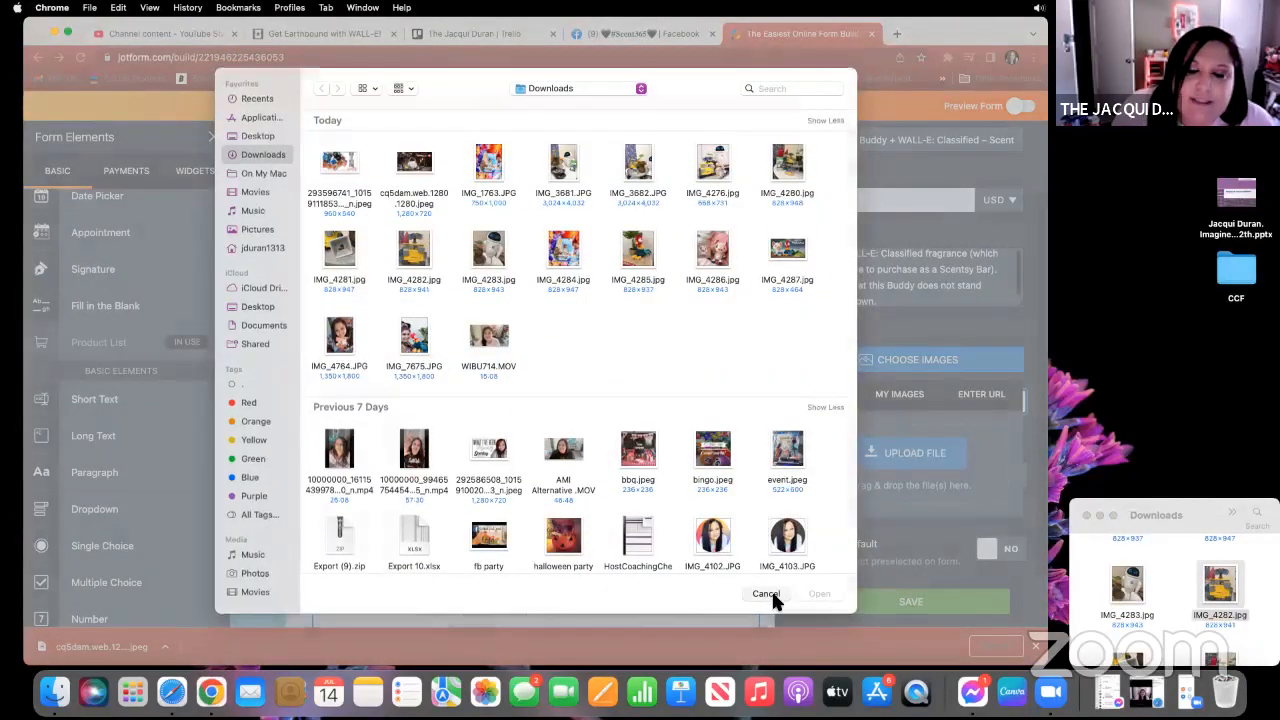
pyautogui.click(1163, 545)
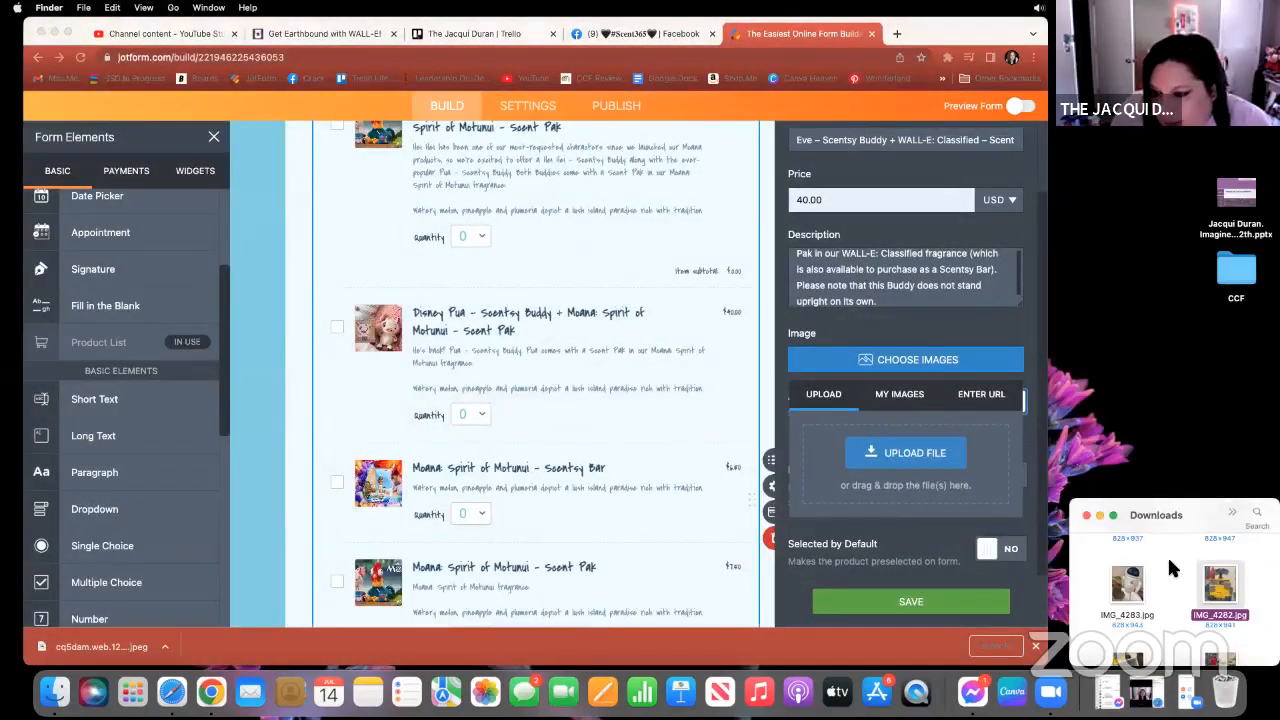
pyautogui.scroll(-2, 1165, 572)
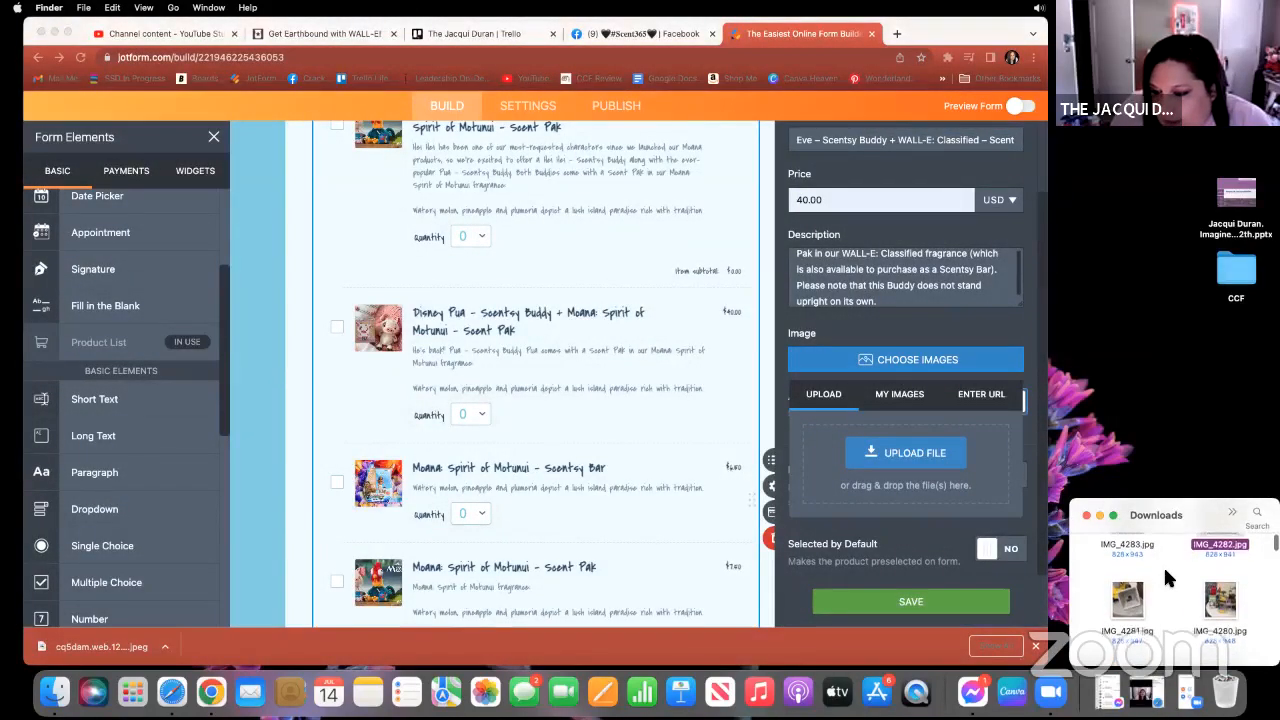
pyautogui.moveTo(1130, 565); pyautogui.dragTo(851, 454)
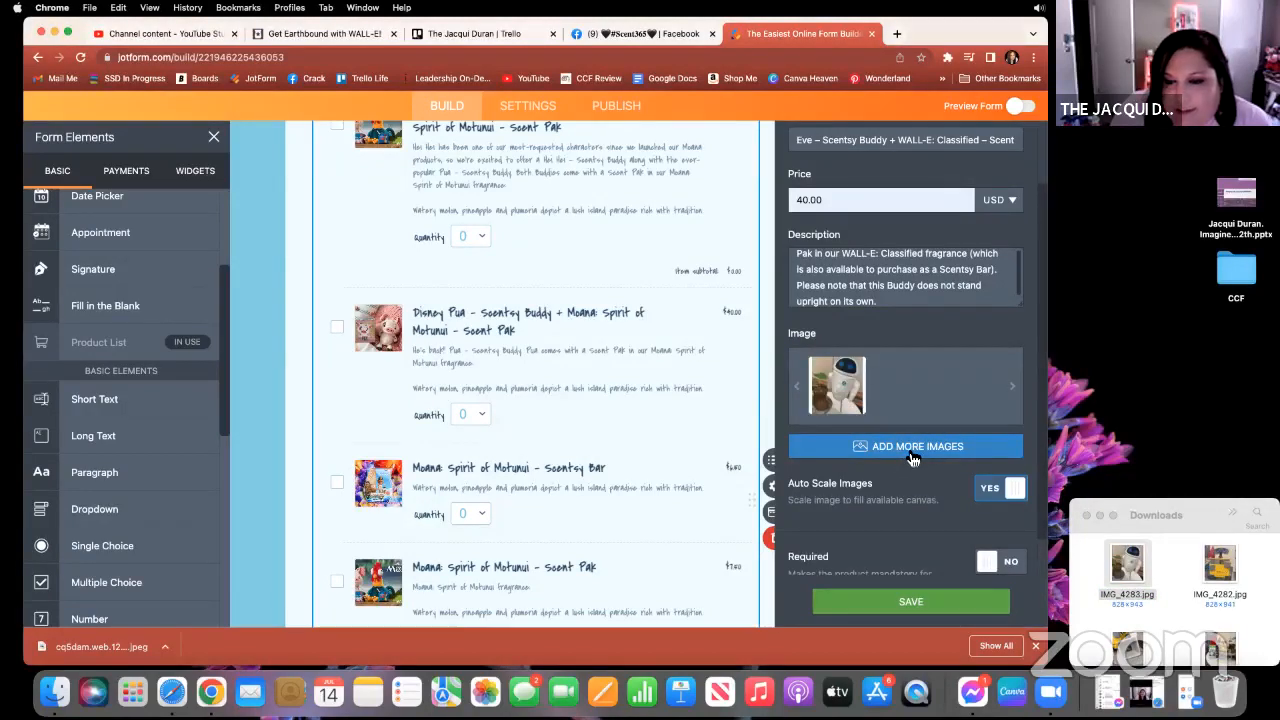
# Find IMG_3681.JPG in the Downloads folder and add it as the Eve Buddy product's second image.
pyautogui.click(916, 449)
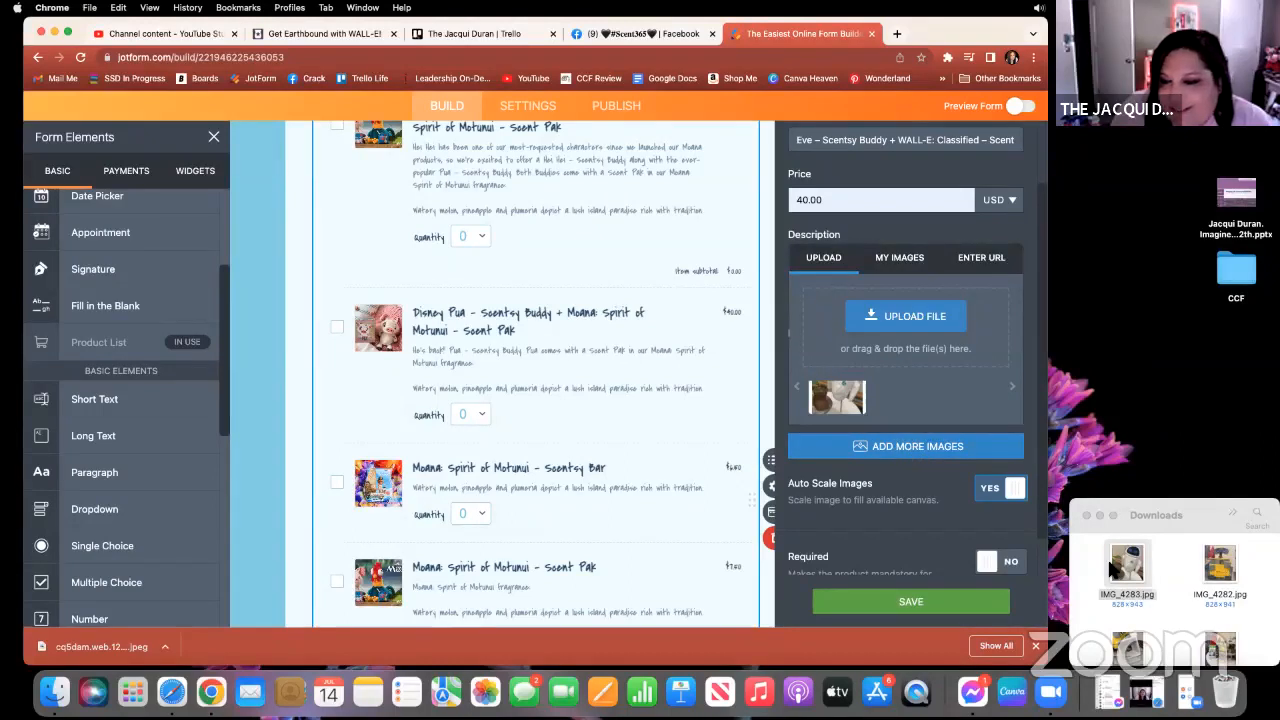
pyautogui.scroll(-5, 1109, 562)
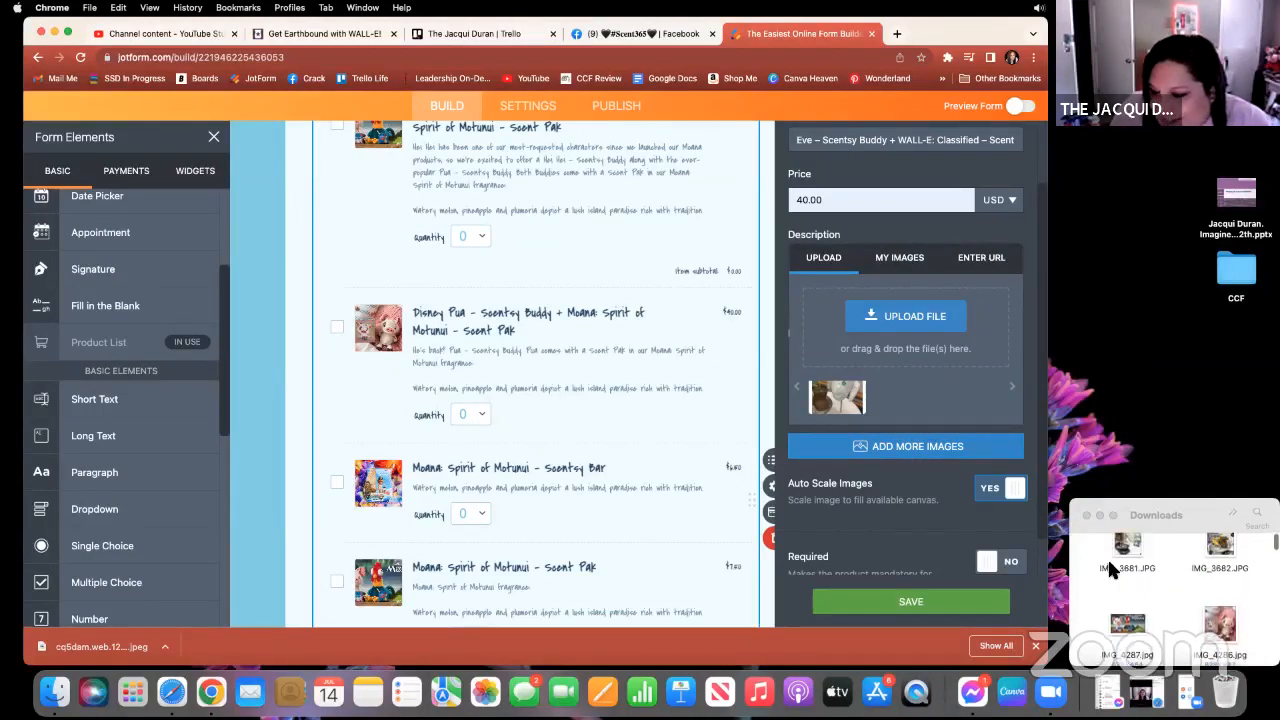
pyautogui.scroll(2, 1108, 560)
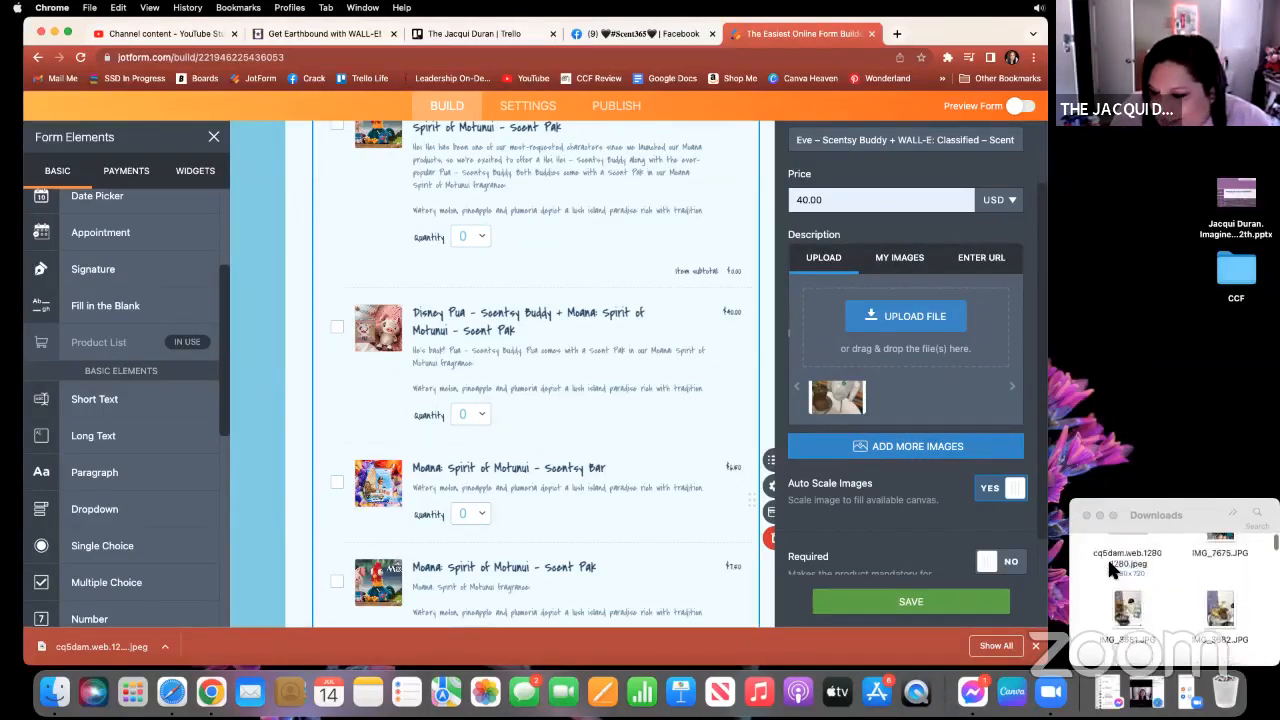
pyautogui.click(1127, 624)
pyautogui.moveTo(1127, 626); pyautogui.dragTo(907, 306)
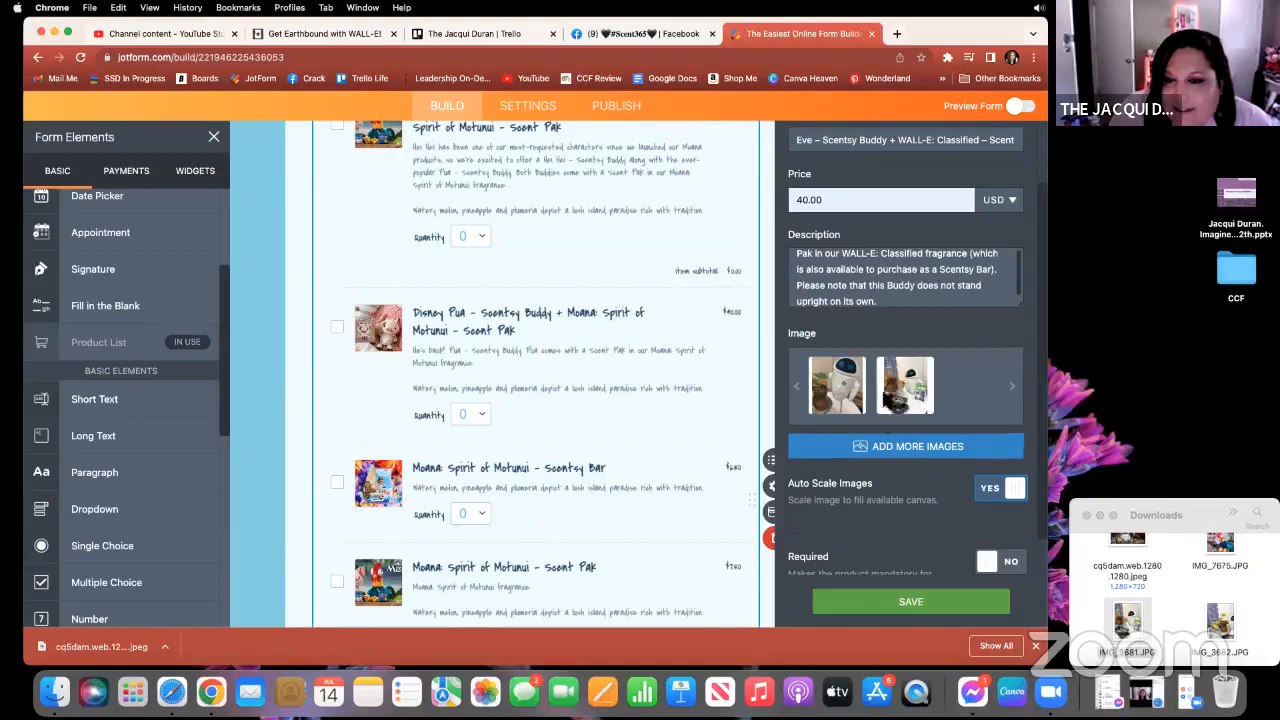
# Add cq5dam.web.1280.1280.jpeg from the Downloads folder as the Eve Buddy product's third image.
pyautogui.click(929, 450)
pyautogui.scroll(1, 1185, 580)
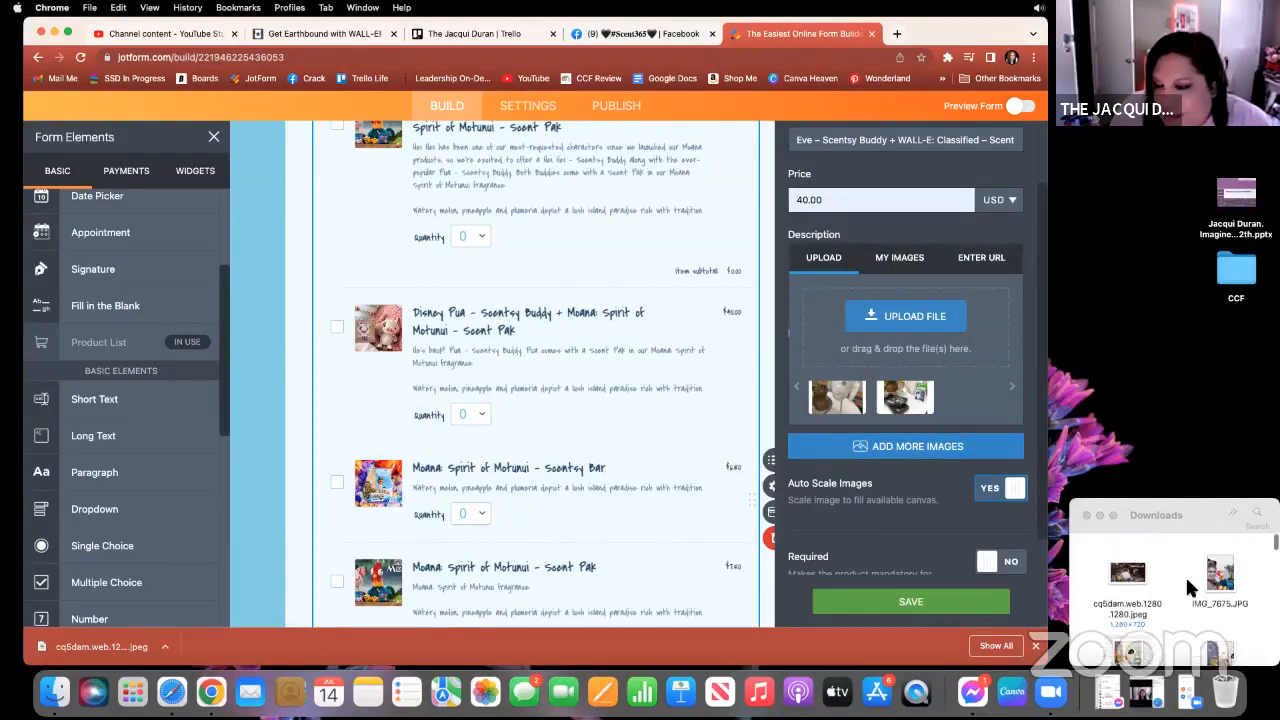
pyautogui.click(1138, 575)
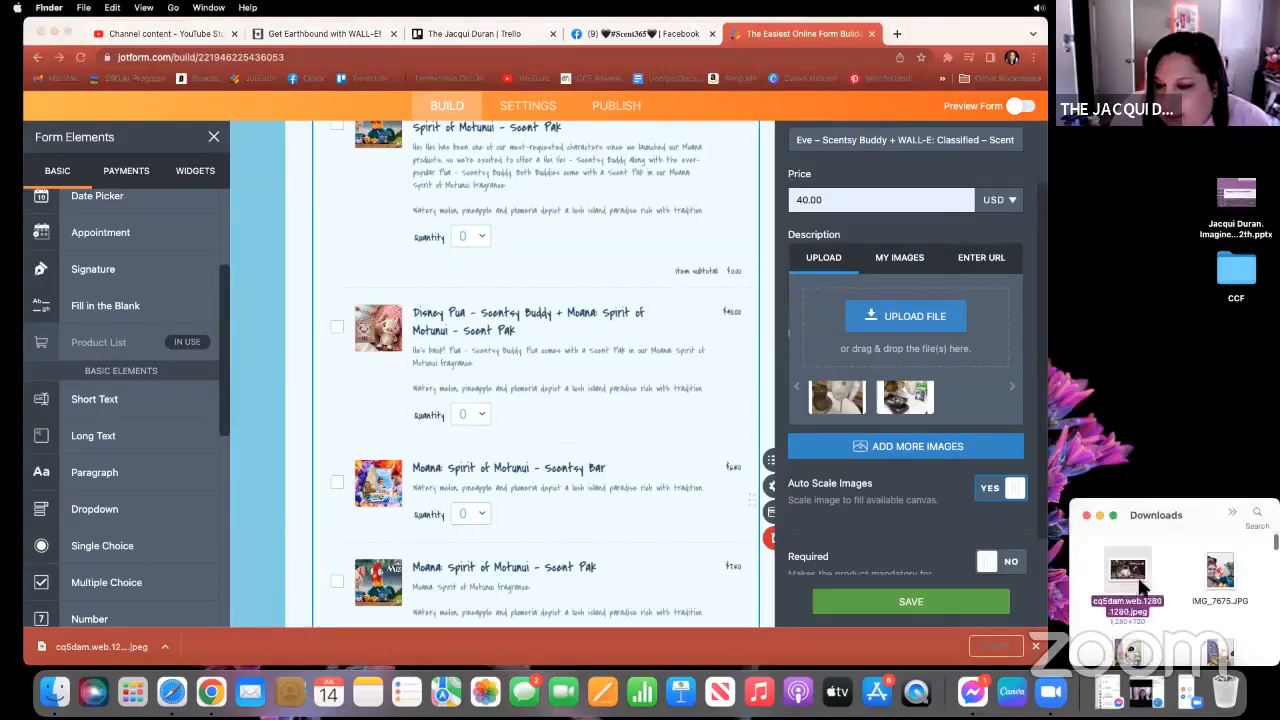
pyautogui.moveTo(1128, 608); pyautogui.dragTo(867, 320)
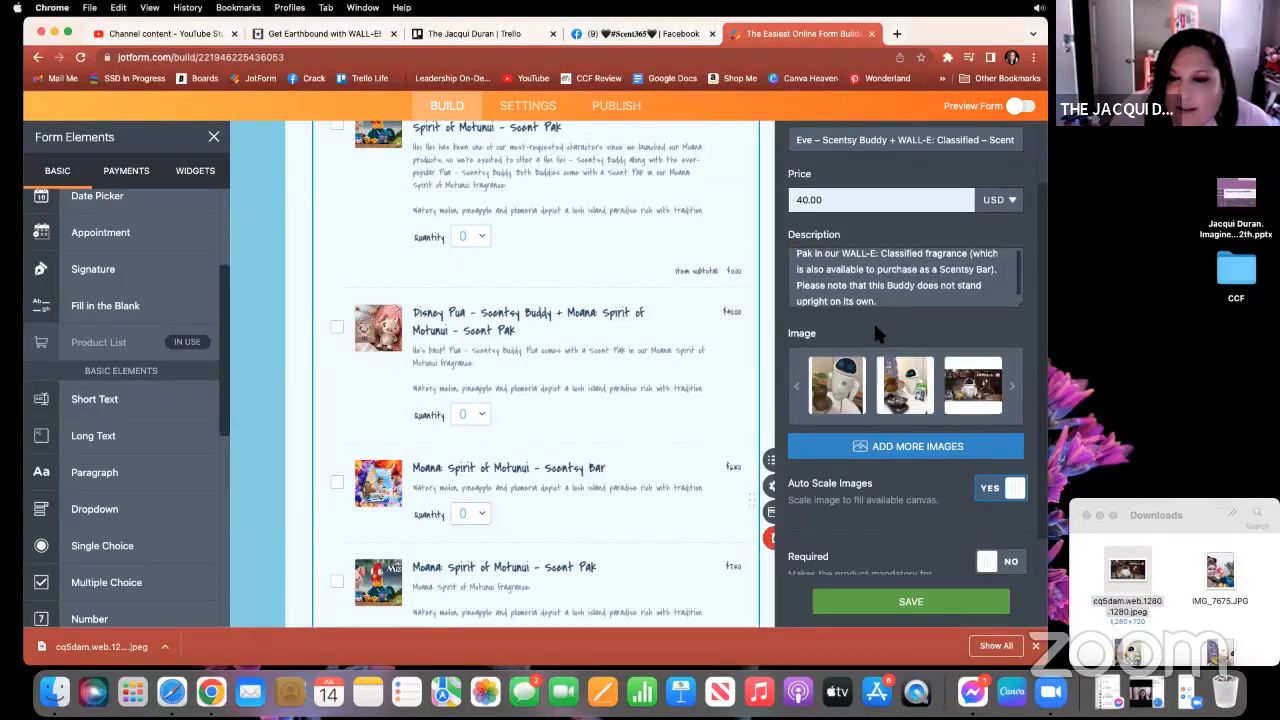
# Add a quantity selector shown as a dropdown to the Eve Buddy product and save it.
pyautogui.scroll(-3, 935, 486)
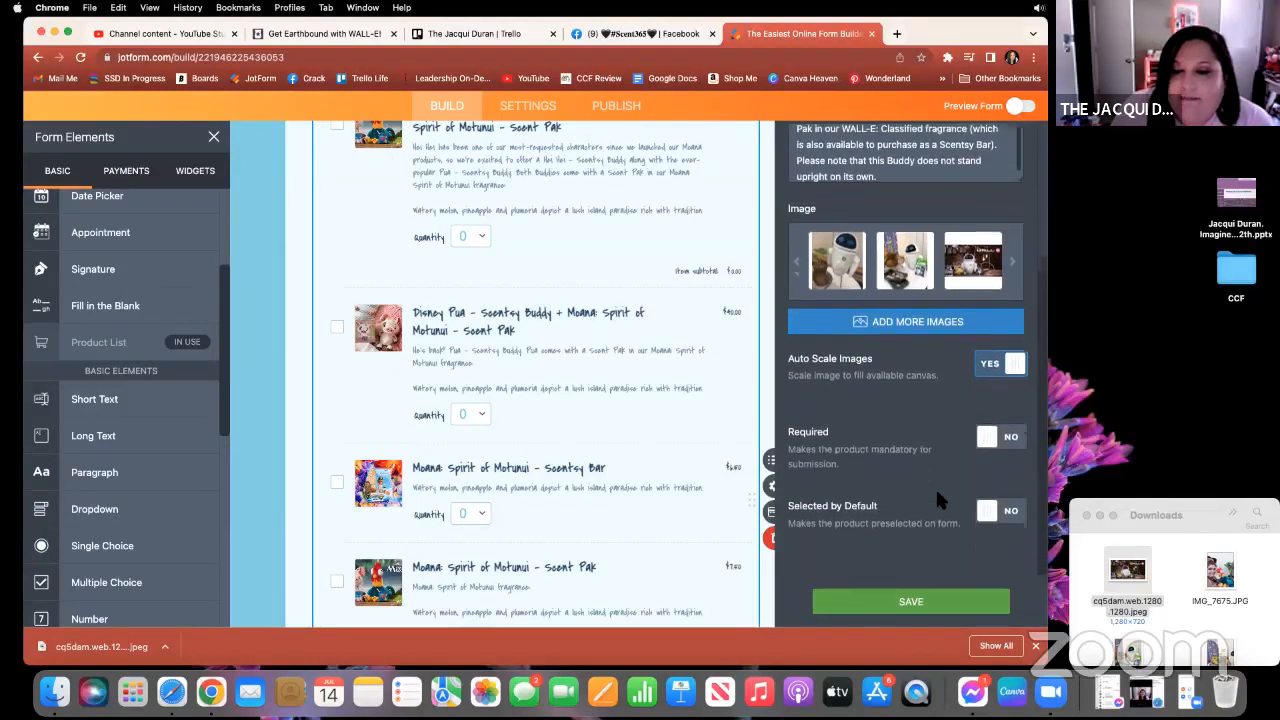
pyautogui.scroll(5, 935, 486)
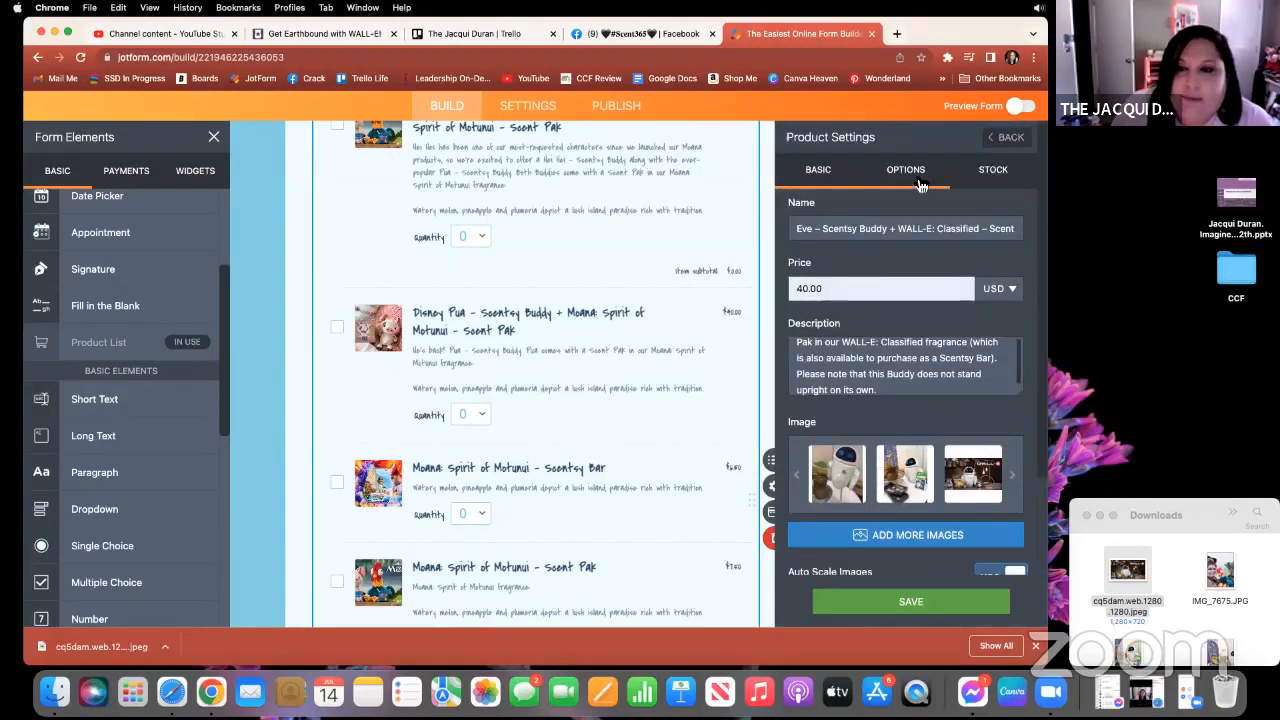
pyautogui.click(912, 172)
pyautogui.click(1015, 215)
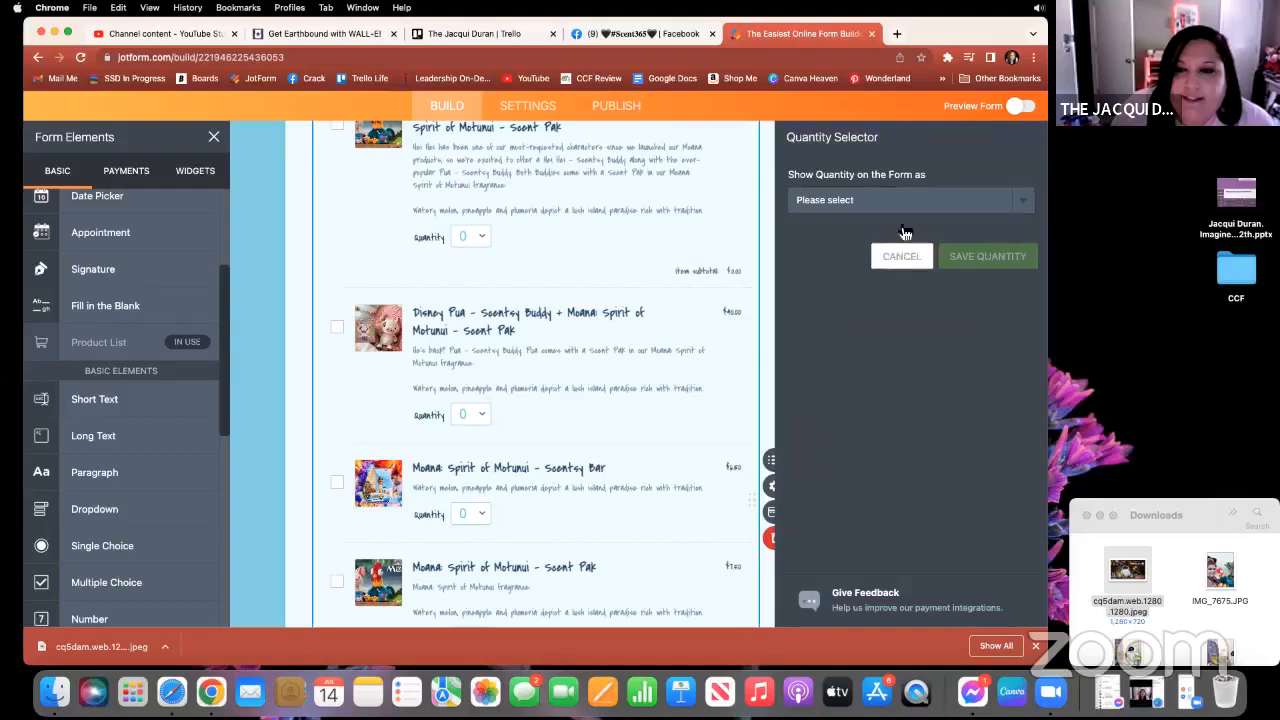
pyautogui.click(1025, 204)
pyautogui.click(872, 219)
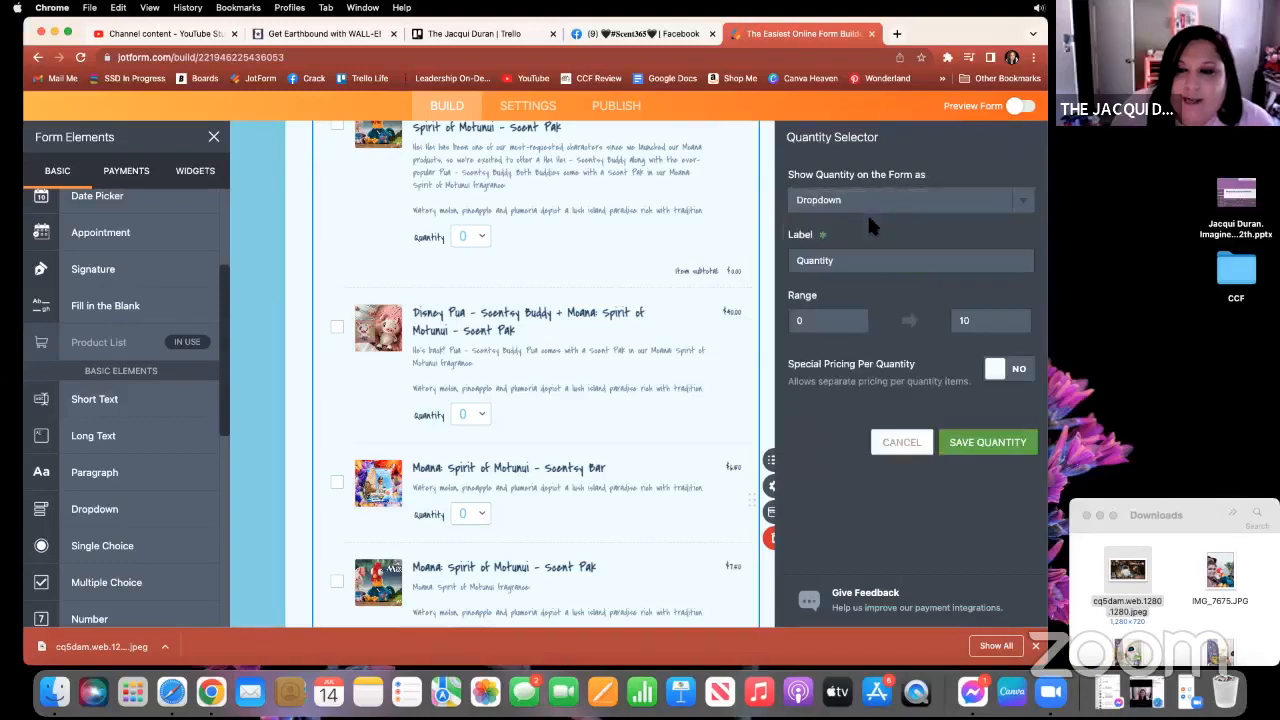
pyautogui.click(971, 440)
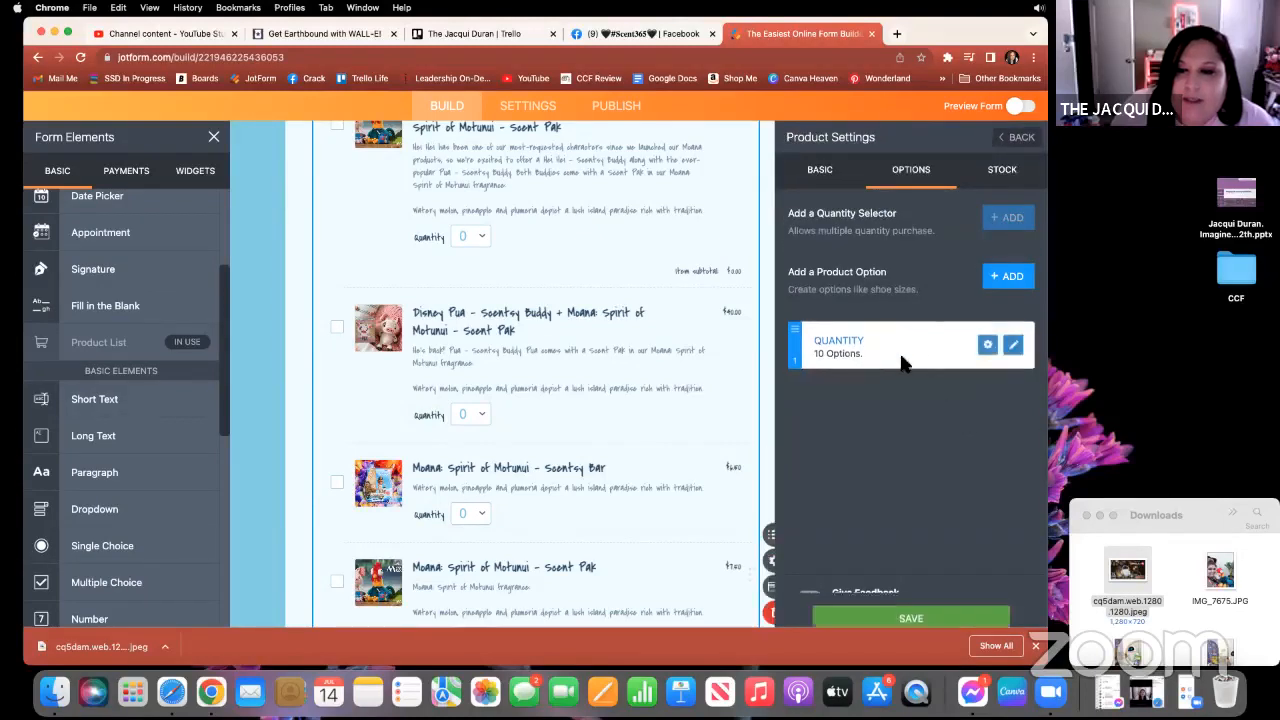
# Start the Eve Buddy's quantity range at 0, save the product and return to the product list.
pyautogui.click(1016, 348)
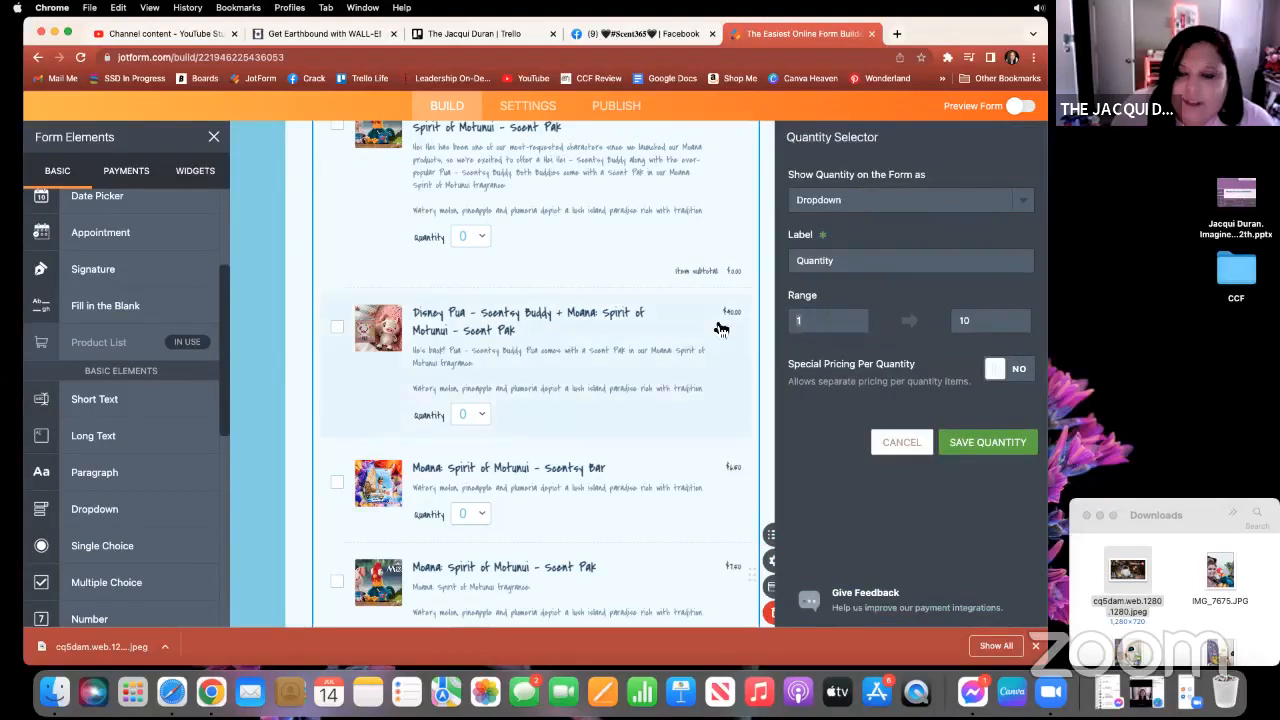
pyautogui.click(971, 440)
pyautogui.click(926, 605)
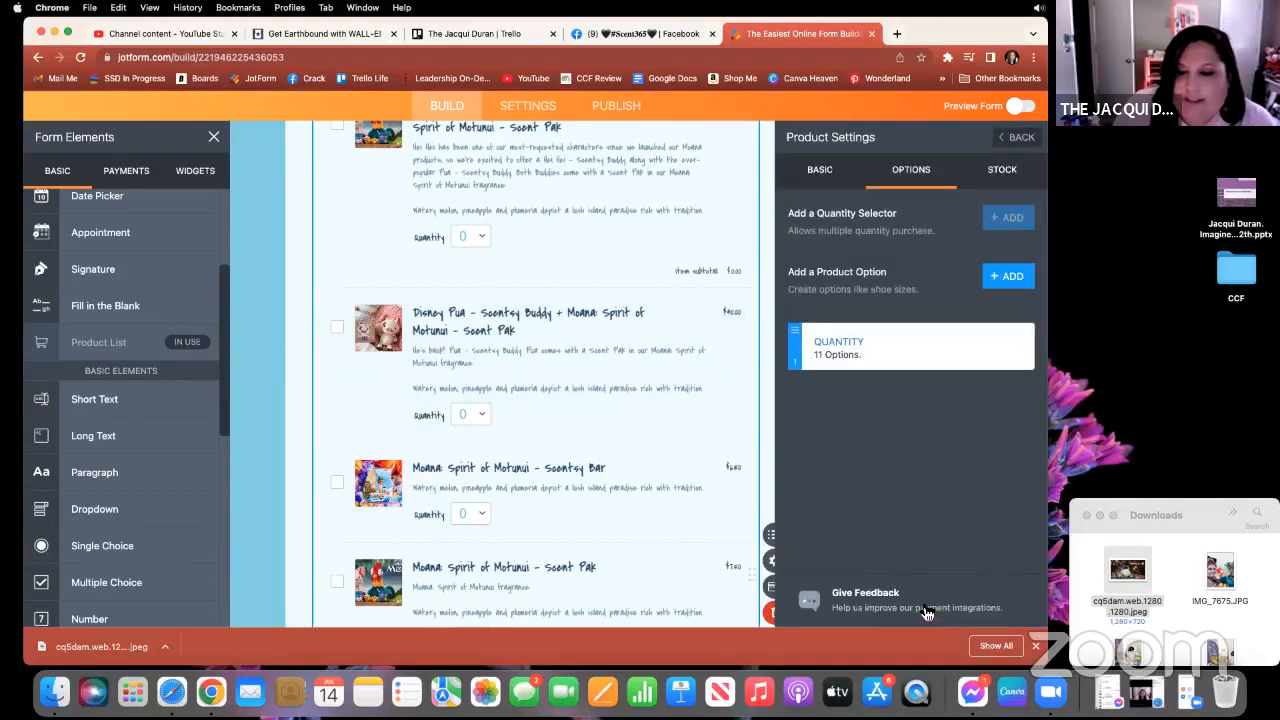
pyautogui.click(1018, 138)
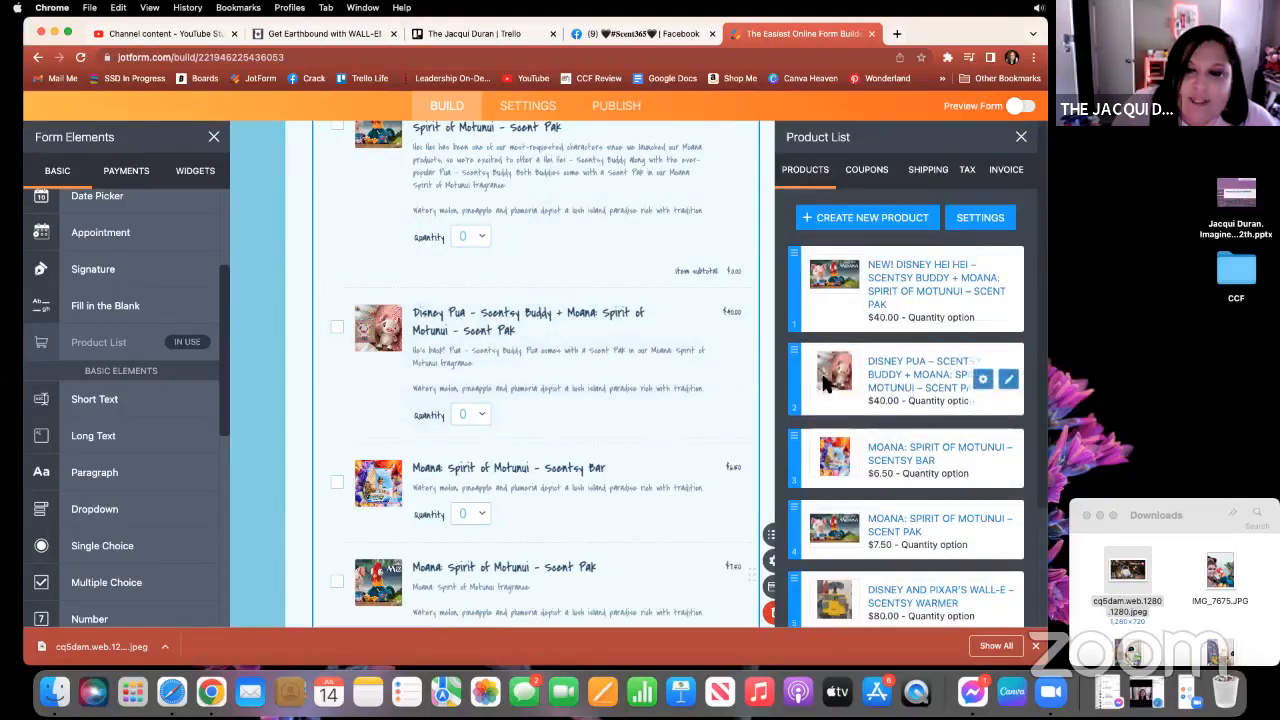
# Look over the products already on the form and start a new product in the product list.
pyautogui.scroll(-10, 601, 450)
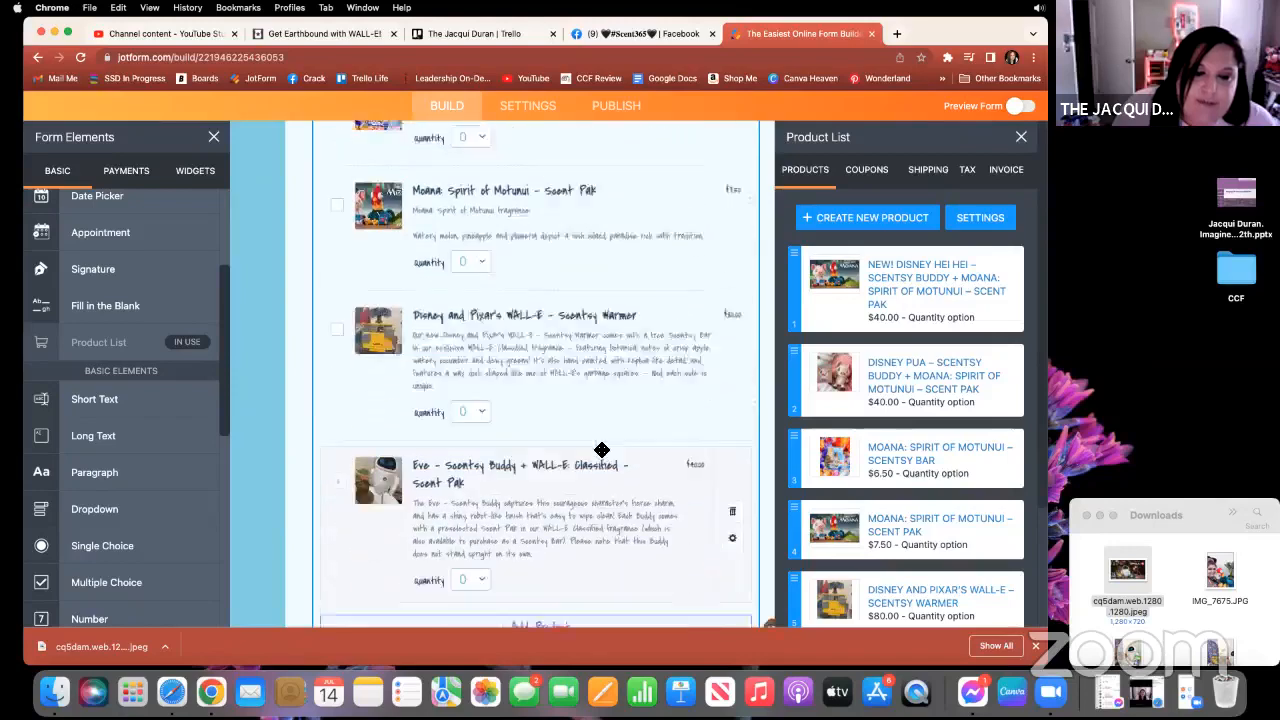
pyautogui.scroll(8, 601, 450)
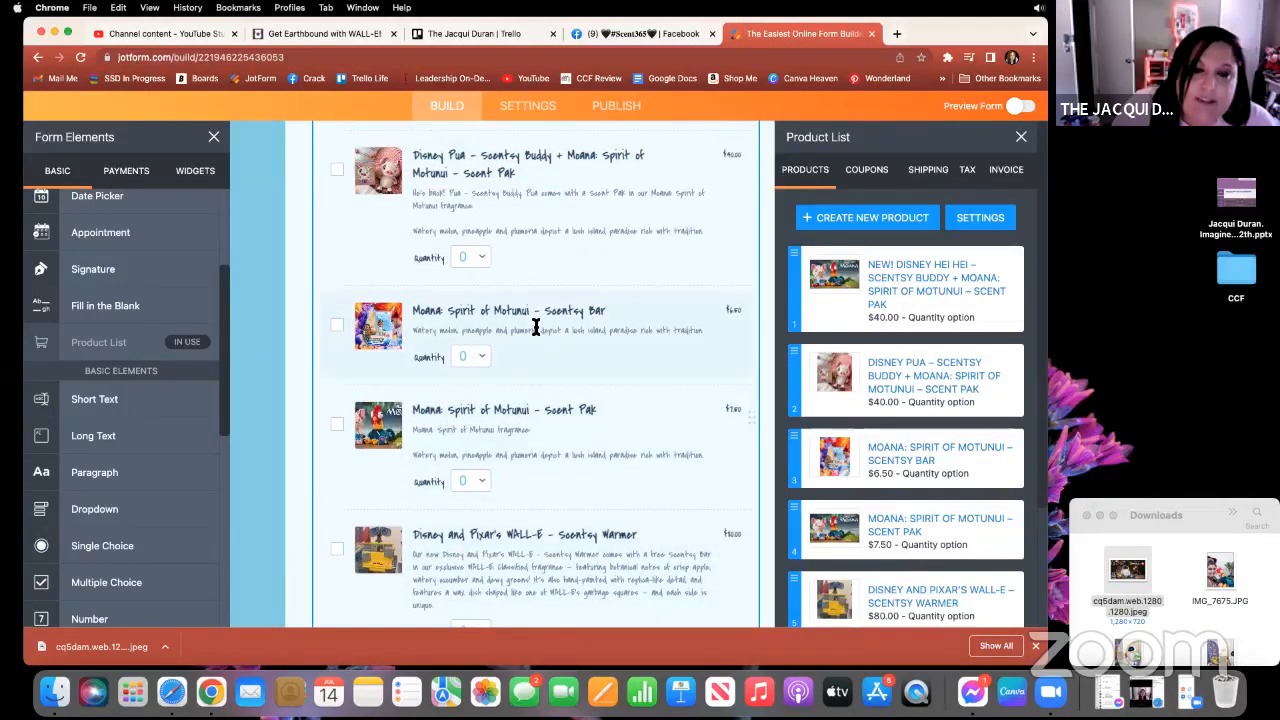
pyautogui.scroll(-8, 597, 495)
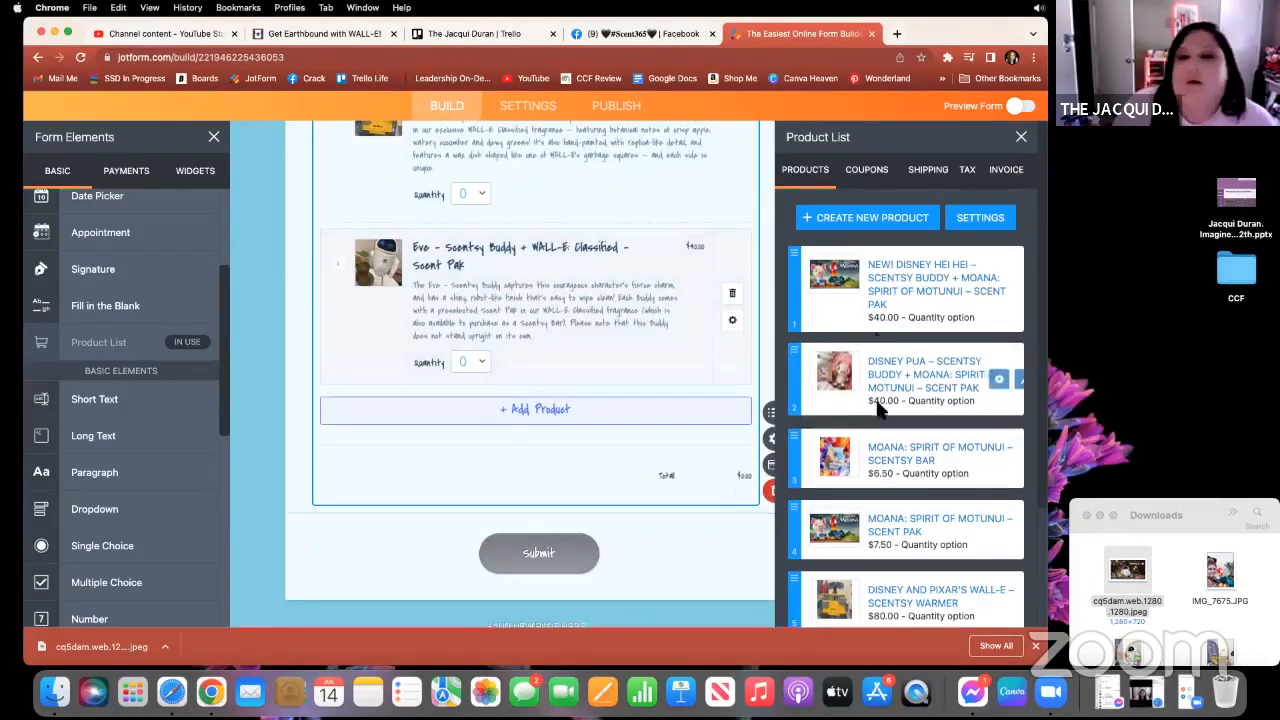
pyautogui.click(870, 218)
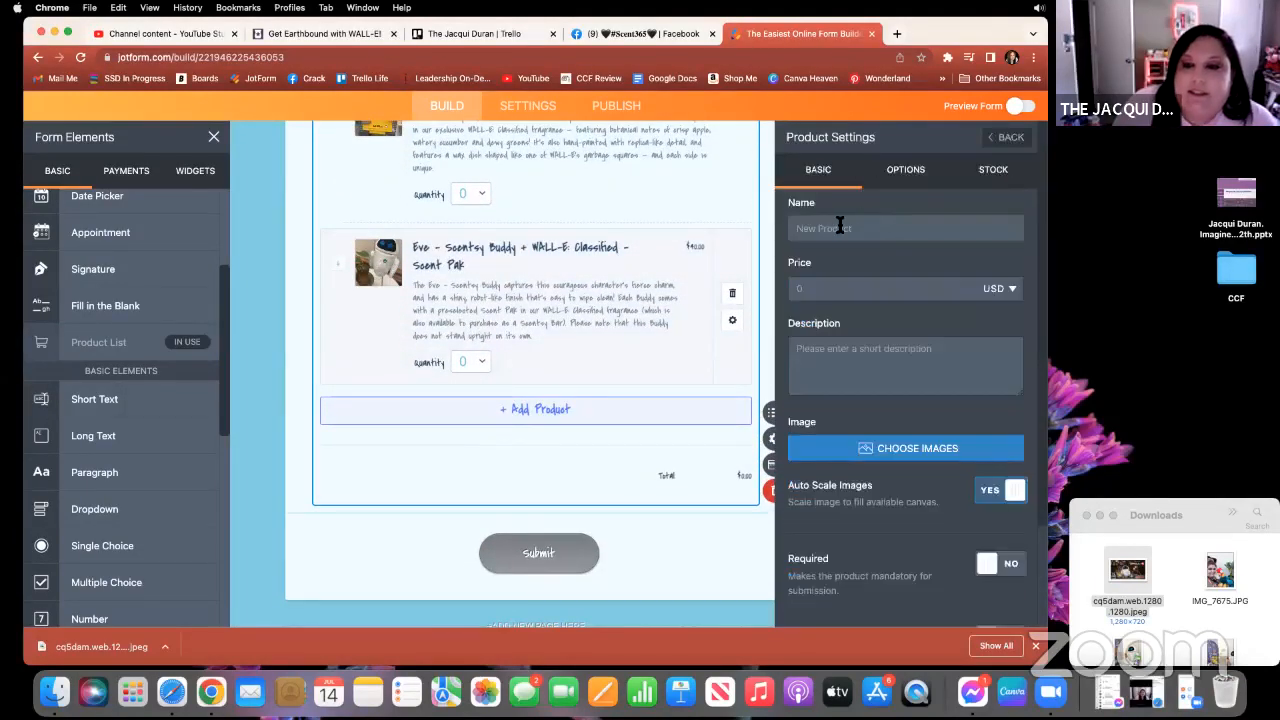
# Copy the product name "WALL-E: Classified – Scentsy Bar" from the product bullets in the Get Earthbound with WALL-E article.
pyautogui.click(310, 33)
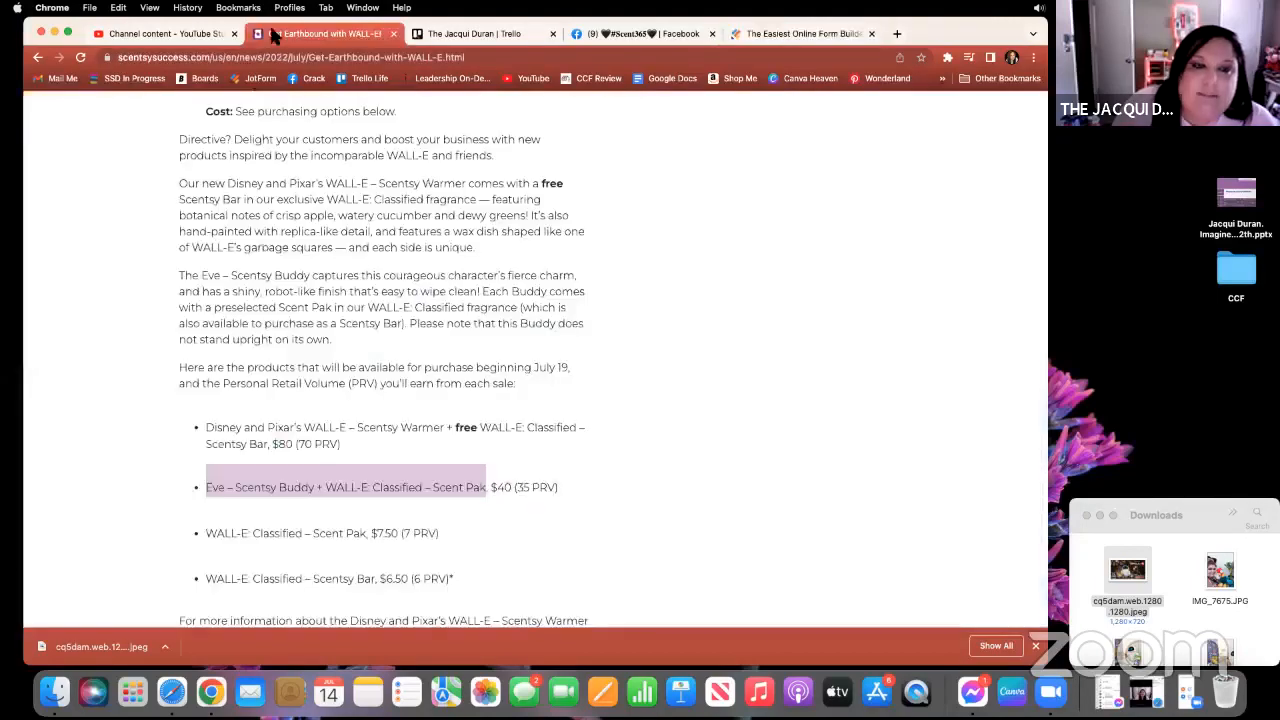
pyautogui.press('super+equal')
pyautogui.press('super+equal')
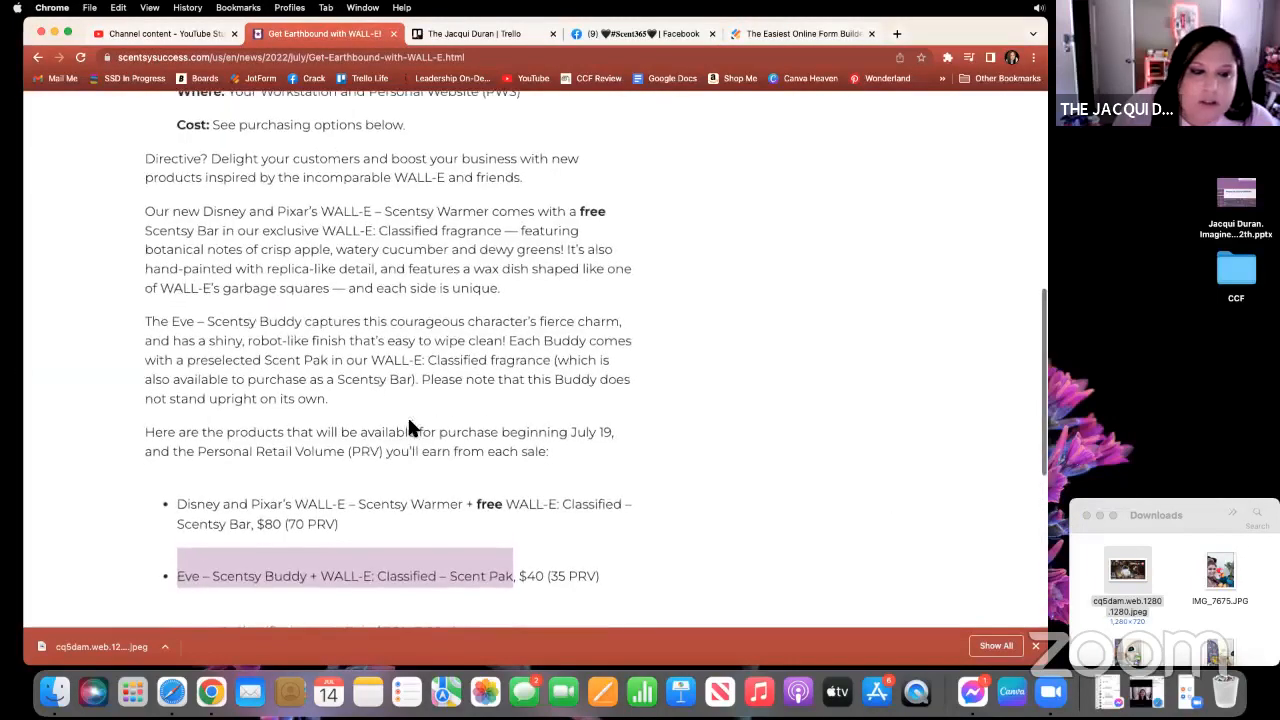
pyautogui.press('super+minus')
pyautogui.press('super+minus')
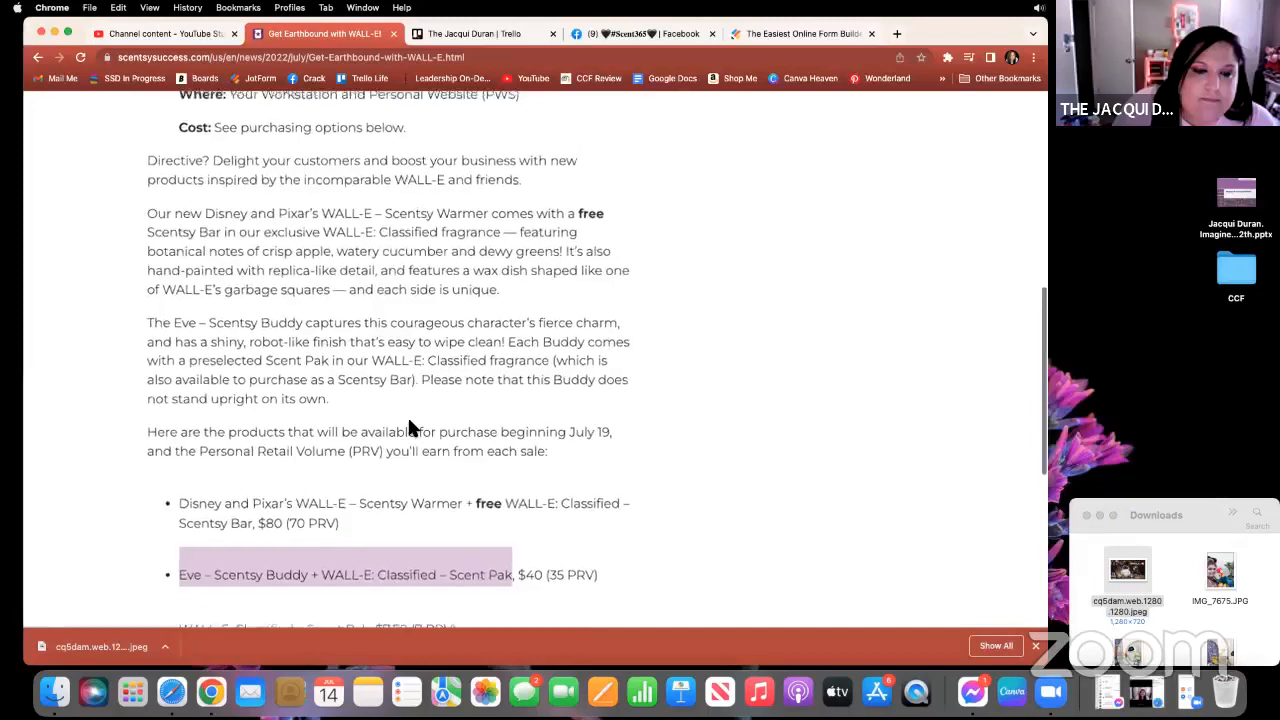
pyautogui.scroll(-5, 313, 370)
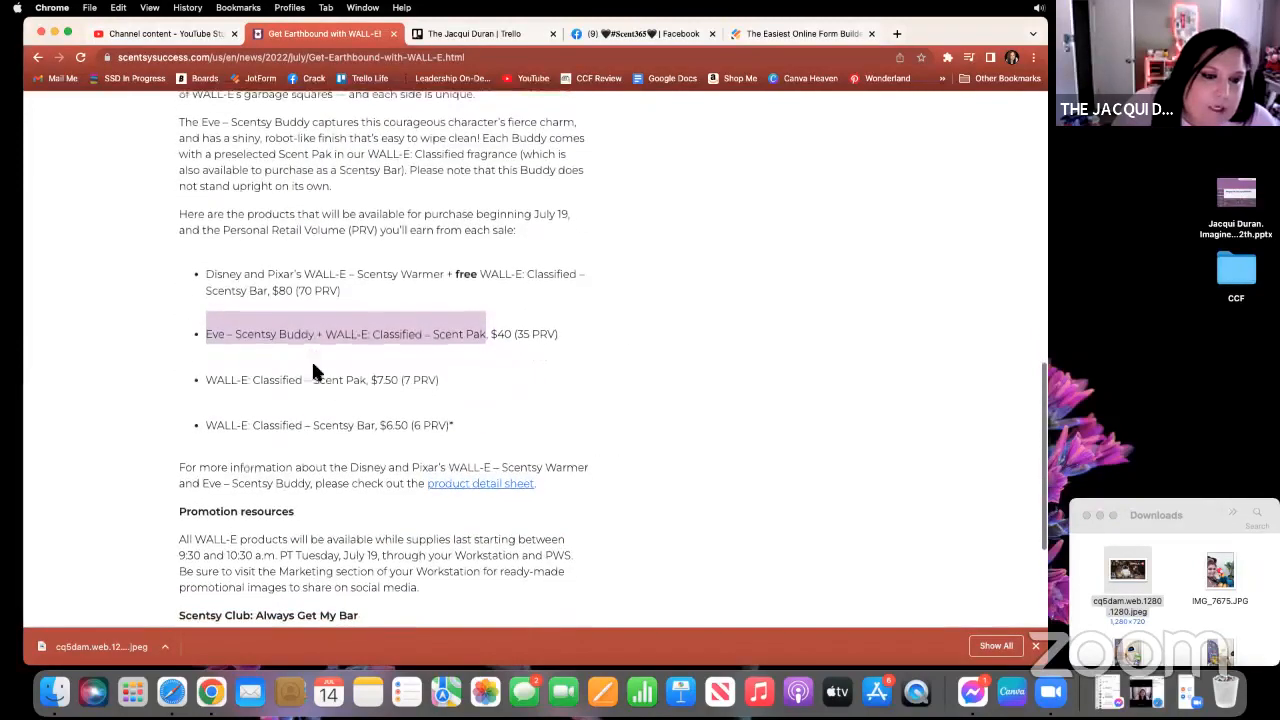
pyautogui.moveTo(208, 425); pyautogui.dragTo(366, 430)
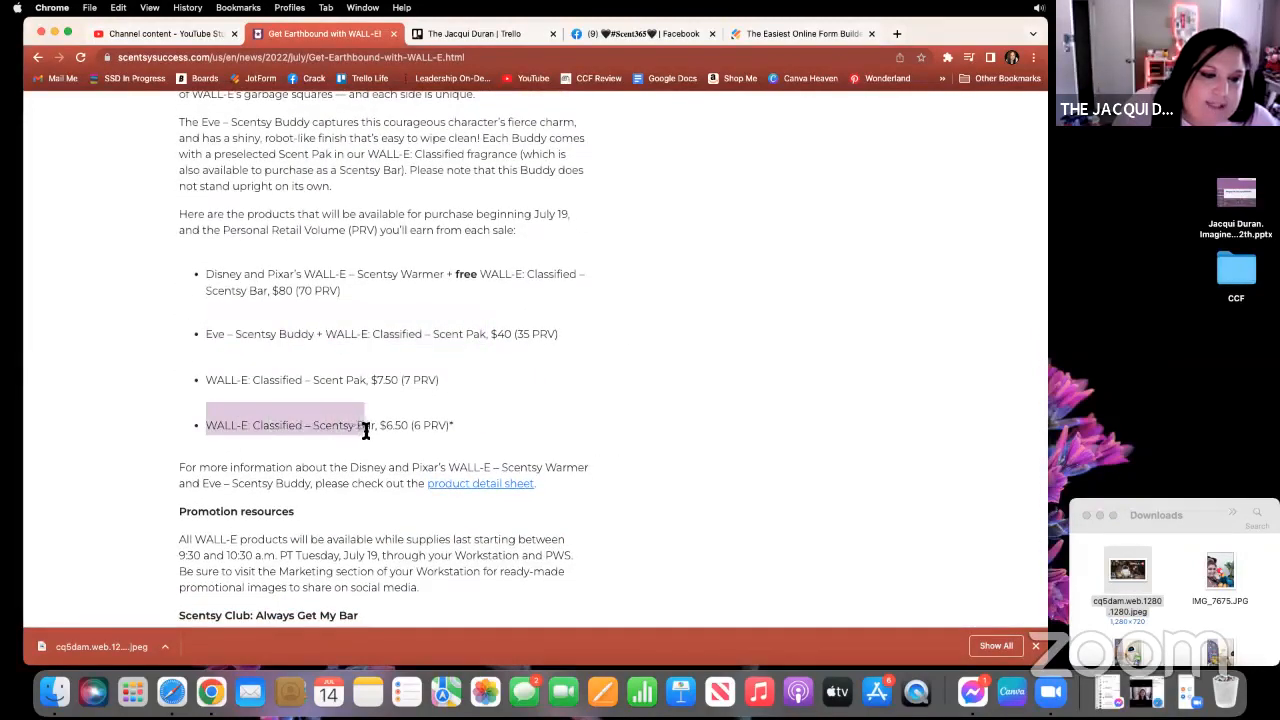
pyautogui.rightClick(324, 418)
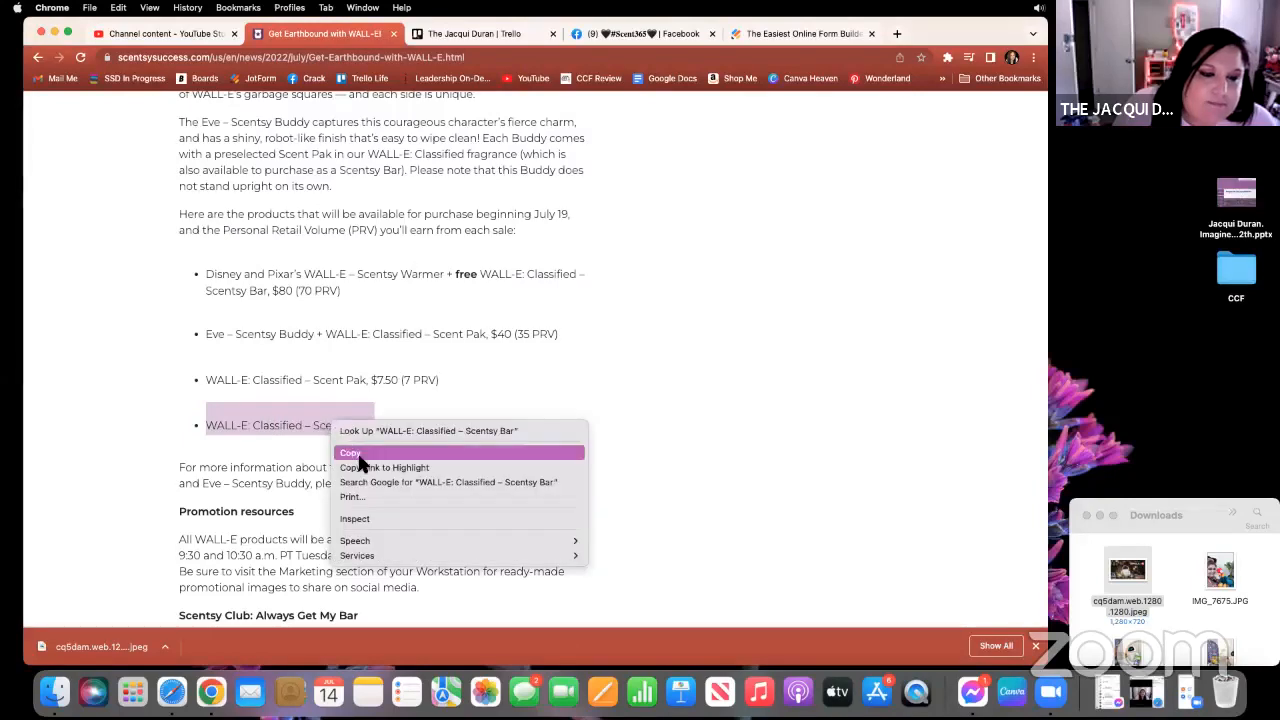
pyautogui.click(355, 452)
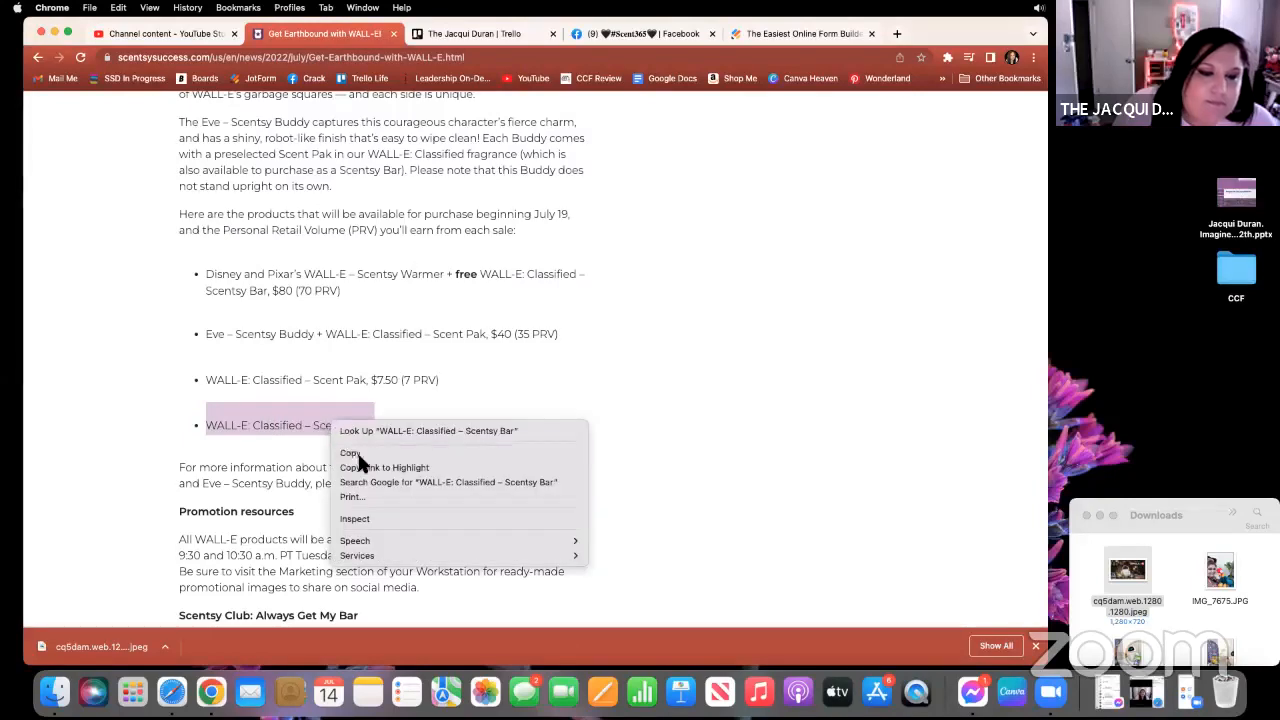
# Back in the Jotform builder, name the new product "WALL-E: Classified – Scentsy Bar" and set its price to 6.50 USD.
pyautogui.click(795, 34)
pyautogui.click(825, 228)
pyautogui.rightClick(830, 226)
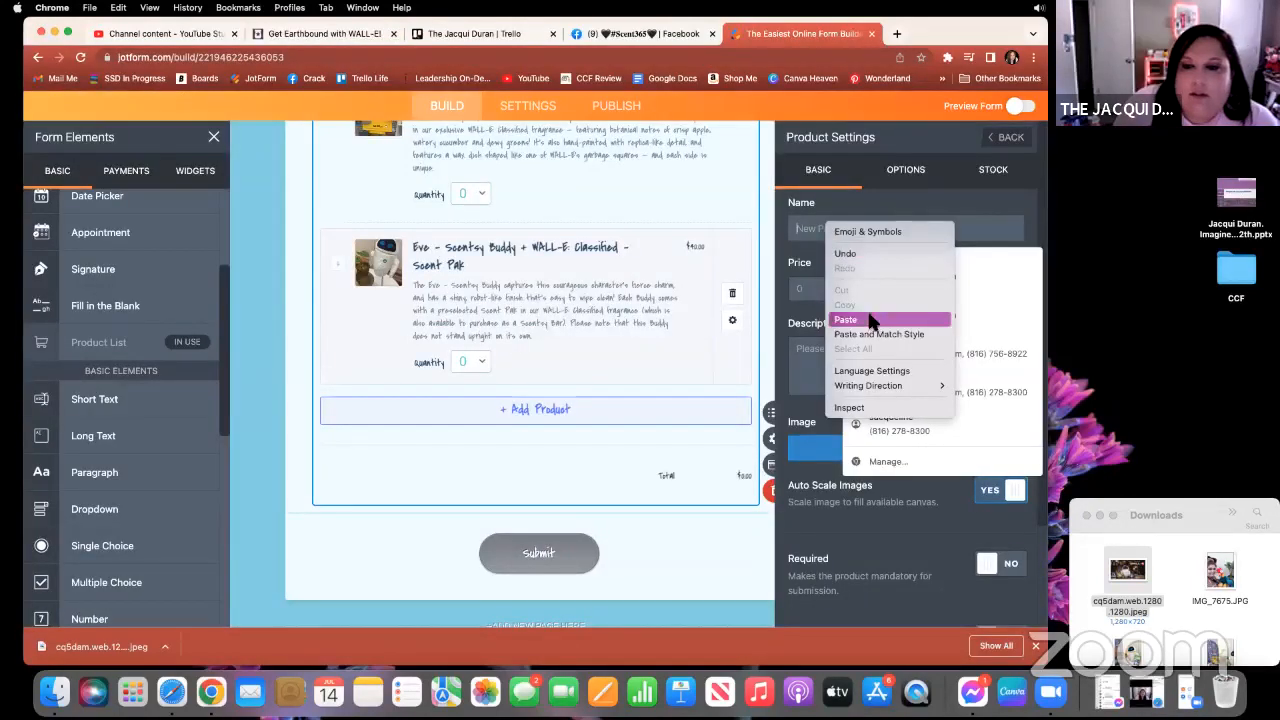
pyautogui.click(846, 319)
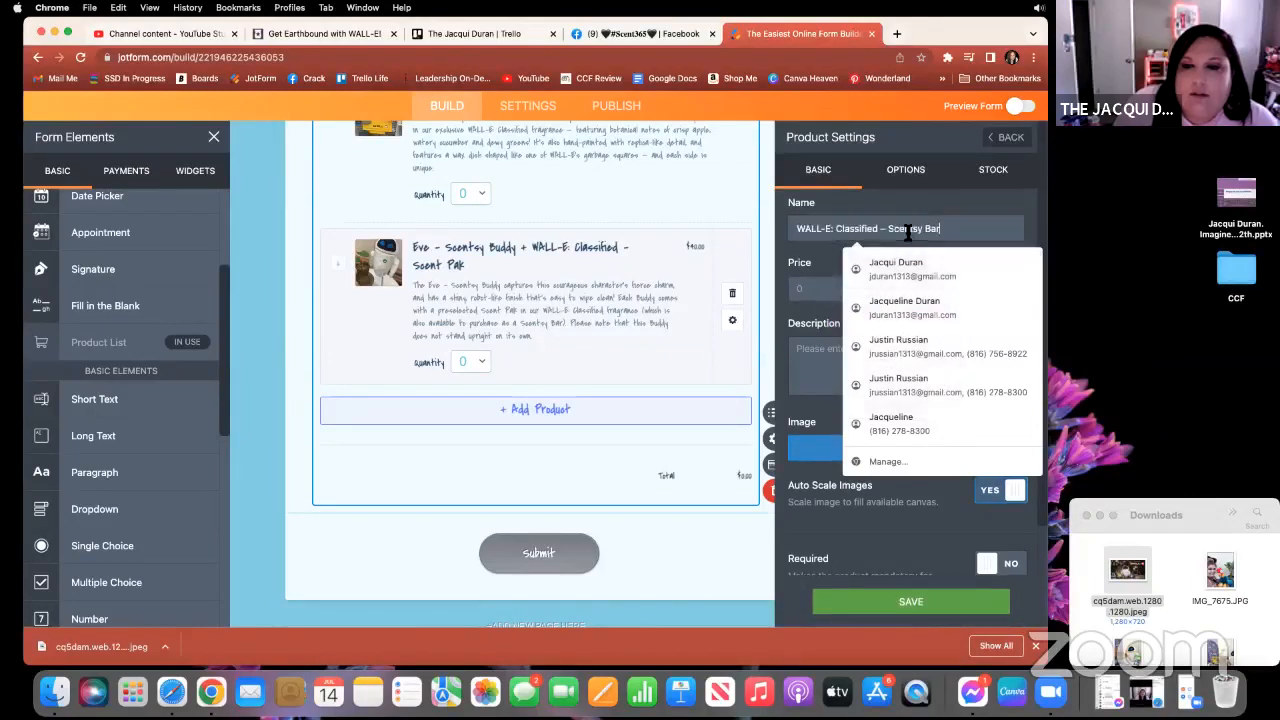
pyautogui.click(810, 290)
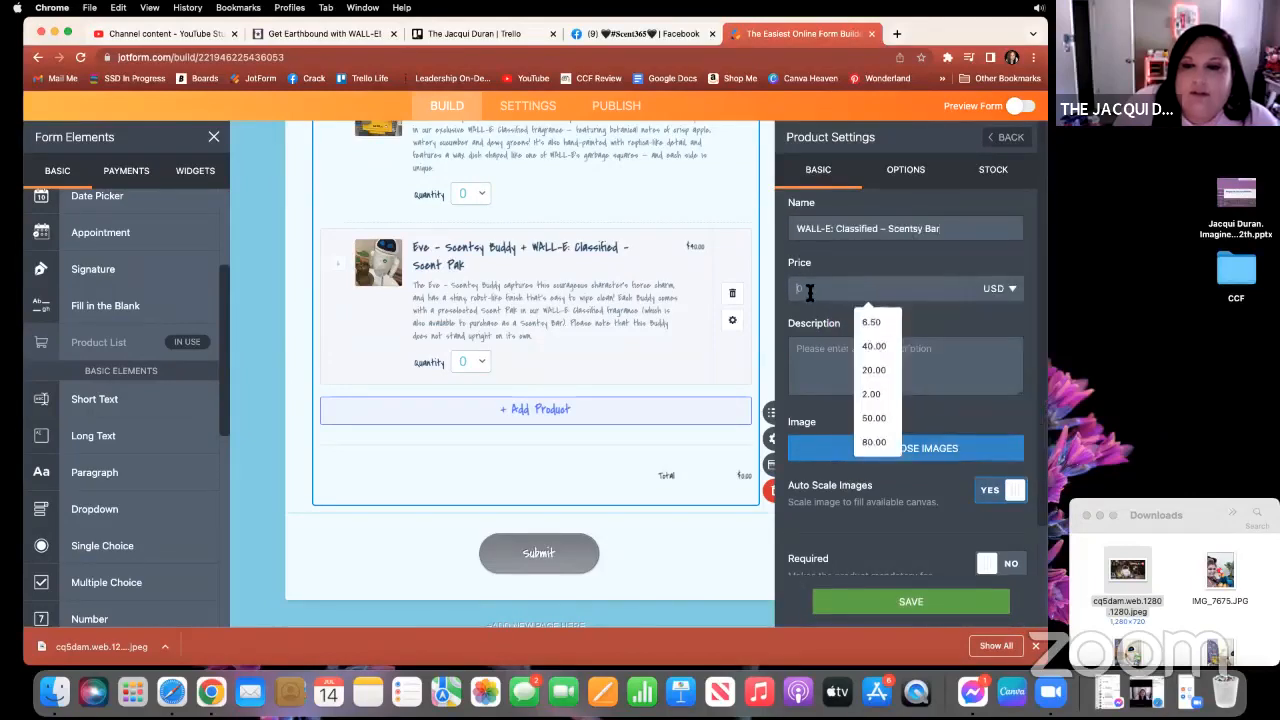
pyautogui.click(868, 323)
# Copy the article's "WALL-E: Classified fragrance" text through "dewy greens!" into the Scentsy Bar product's description.
pyautogui.click(277, 36)
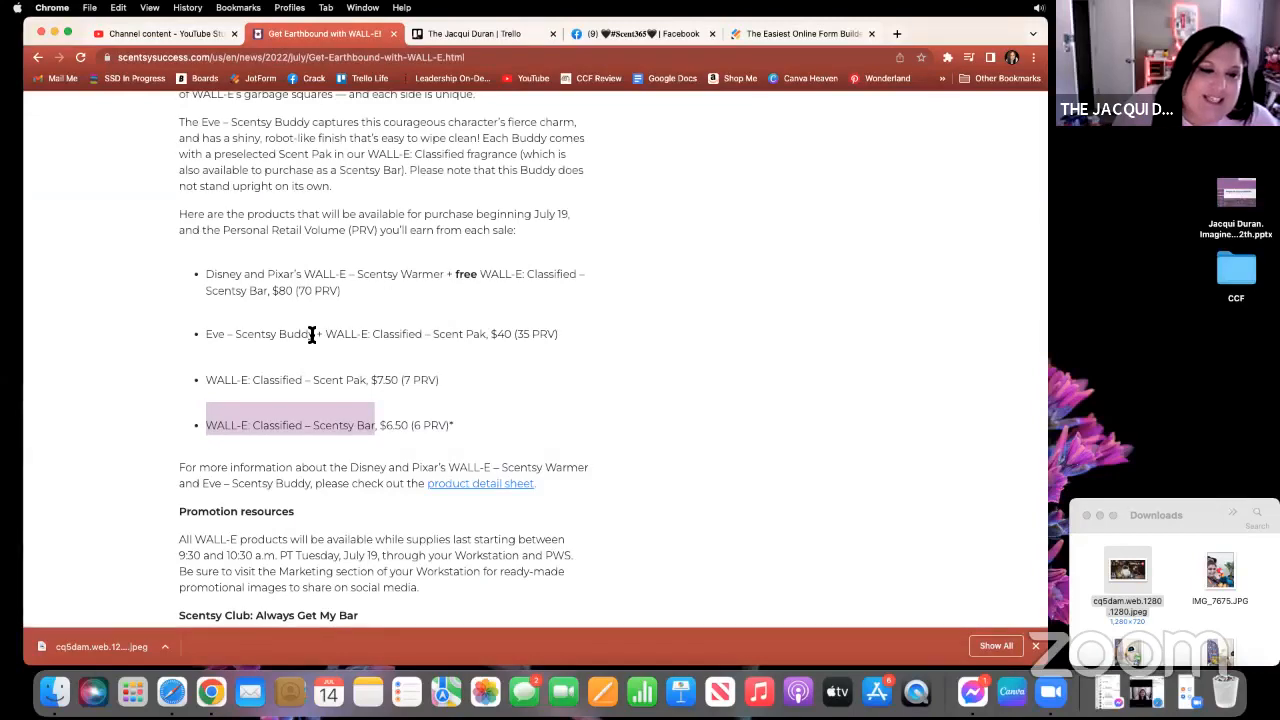
pyautogui.scroll(4, 312, 335)
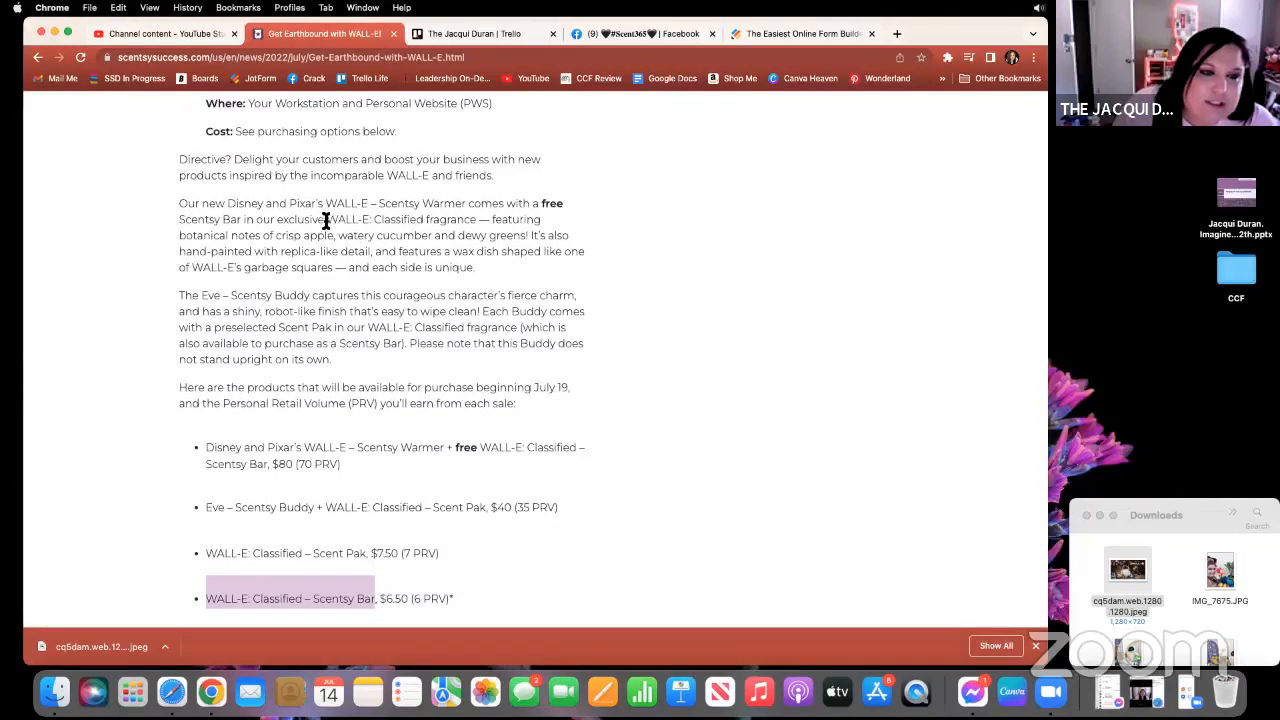
pyautogui.moveTo(327, 218); pyautogui.dragTo(530, 237)
pyautogui.rightClick(441, 226)
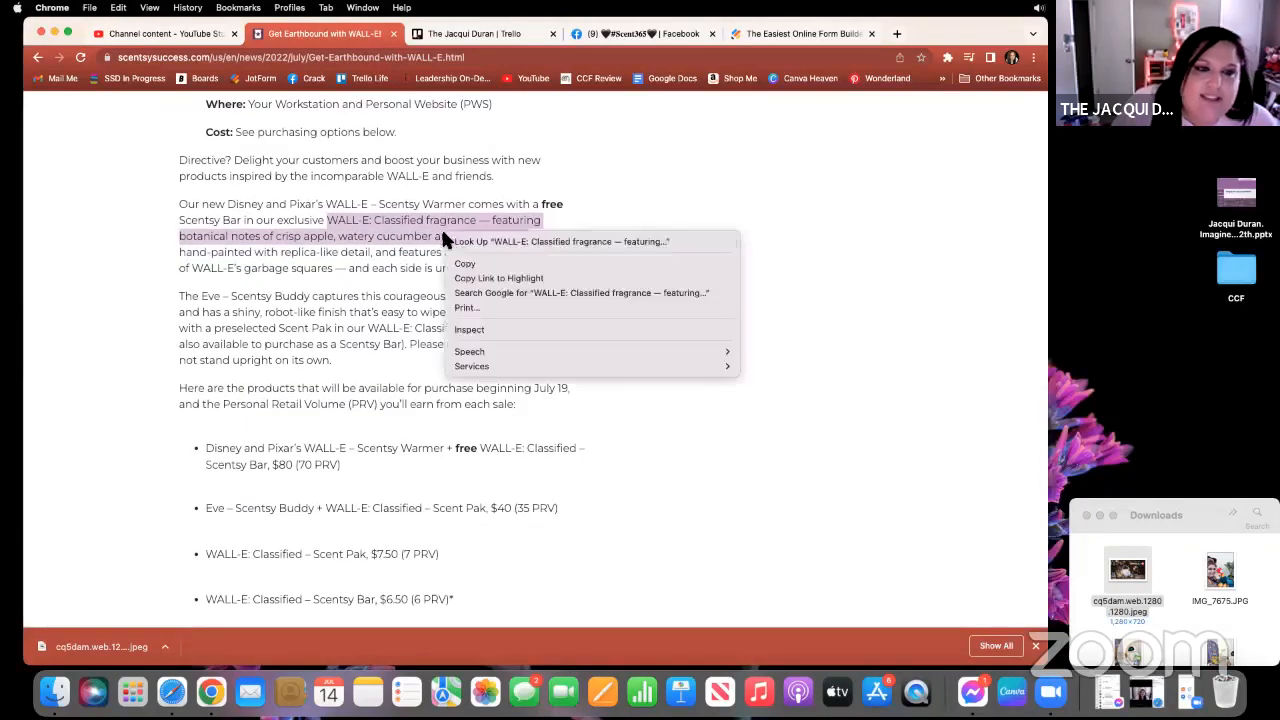
pyautogui.click(487, 266)
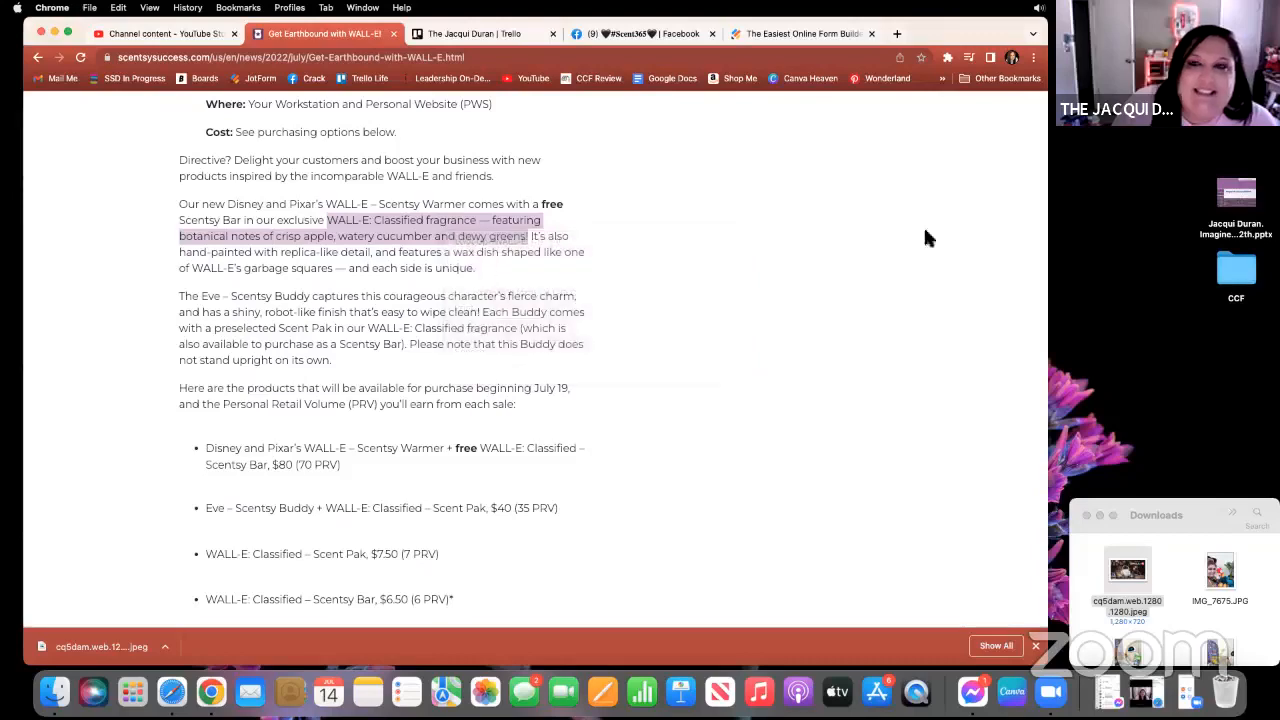
pyautogui.click(757, 38)
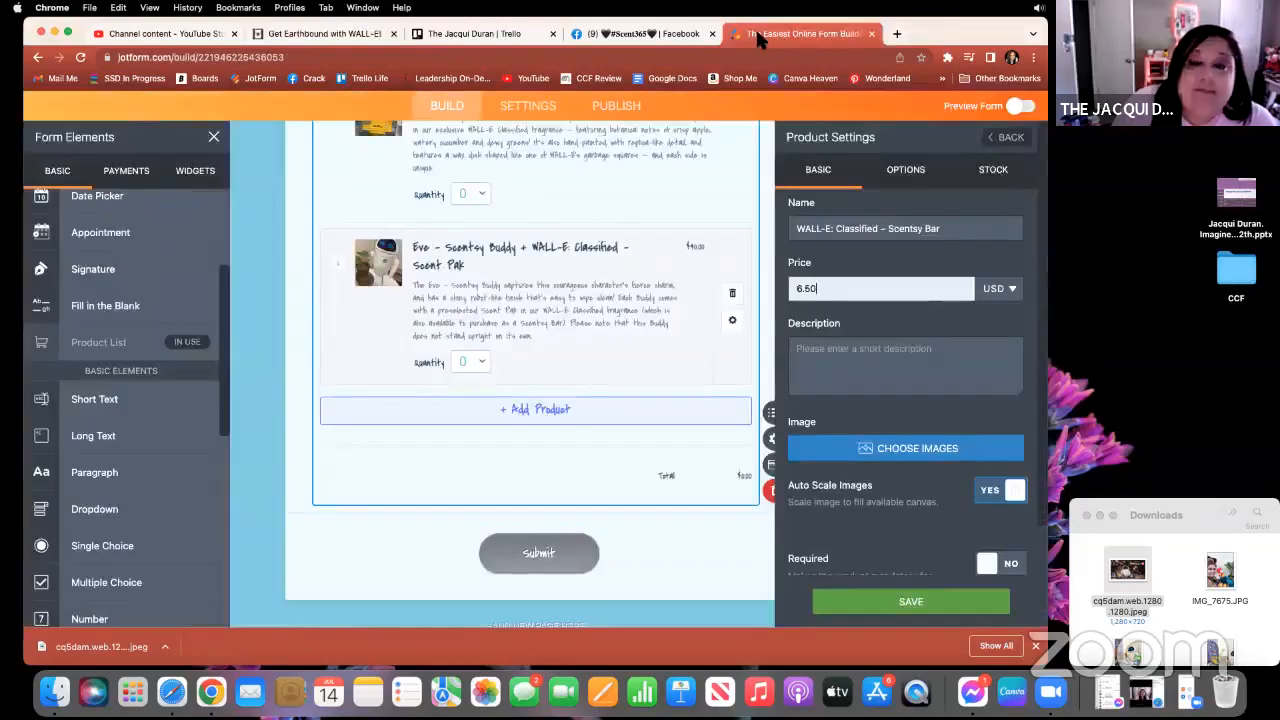
pyautogui.rightClick(818, 348)
pyautogui.click(869, 437)
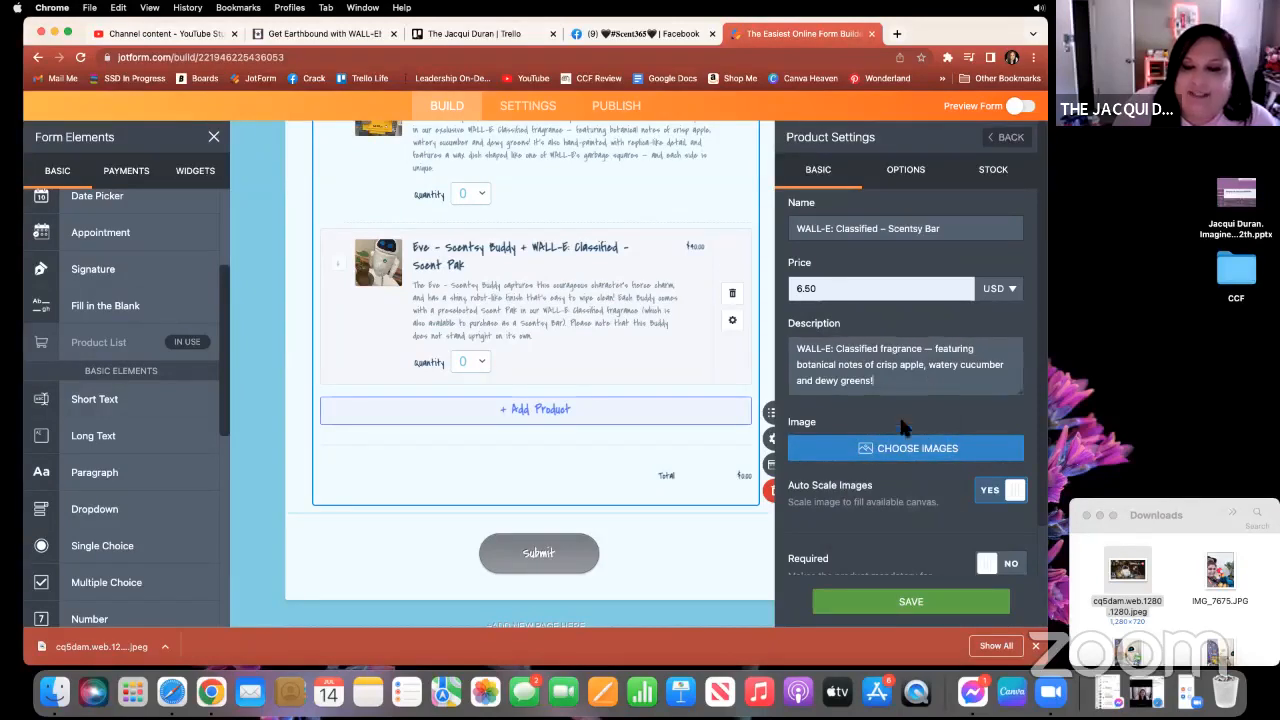
# Add cq5dam.web.1280.1280.jpeg from the Downloads folder as the WALL-E Scentsy Bar product's image.
pyautogui.click(920, 449)
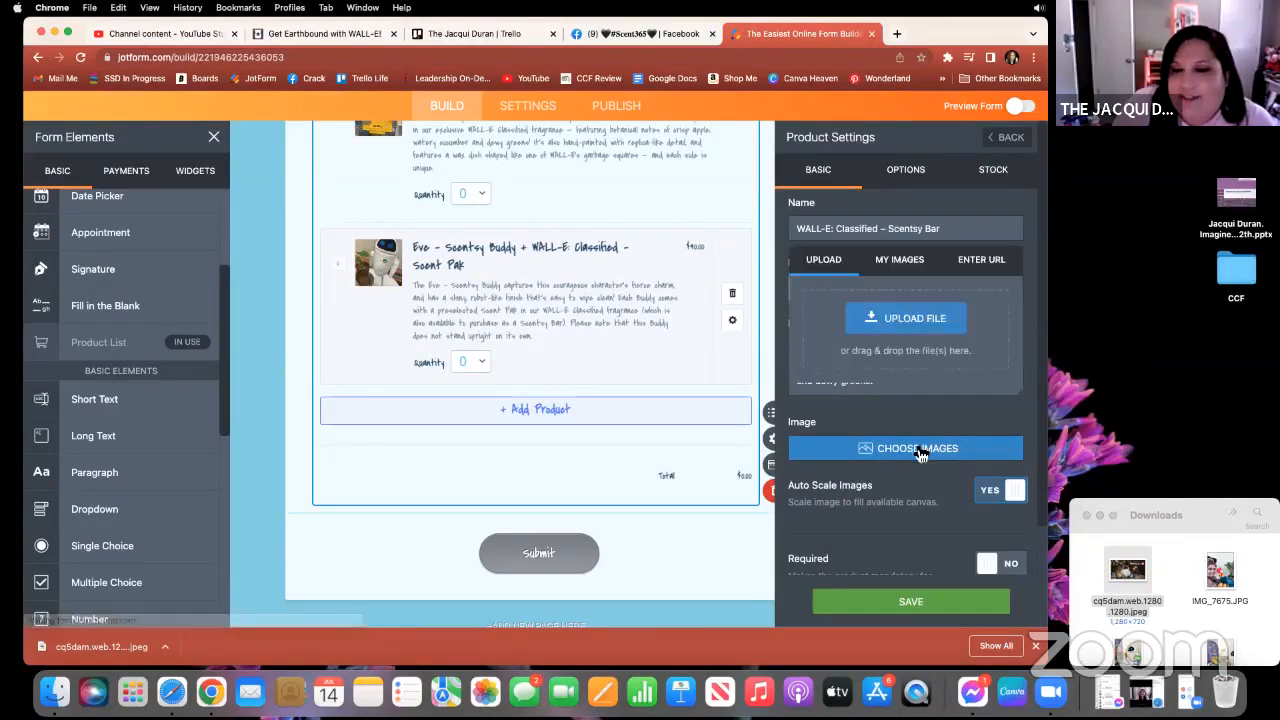
pyautogui.moveTo(1128, 608); pyautogui.dragTo(890, 340)
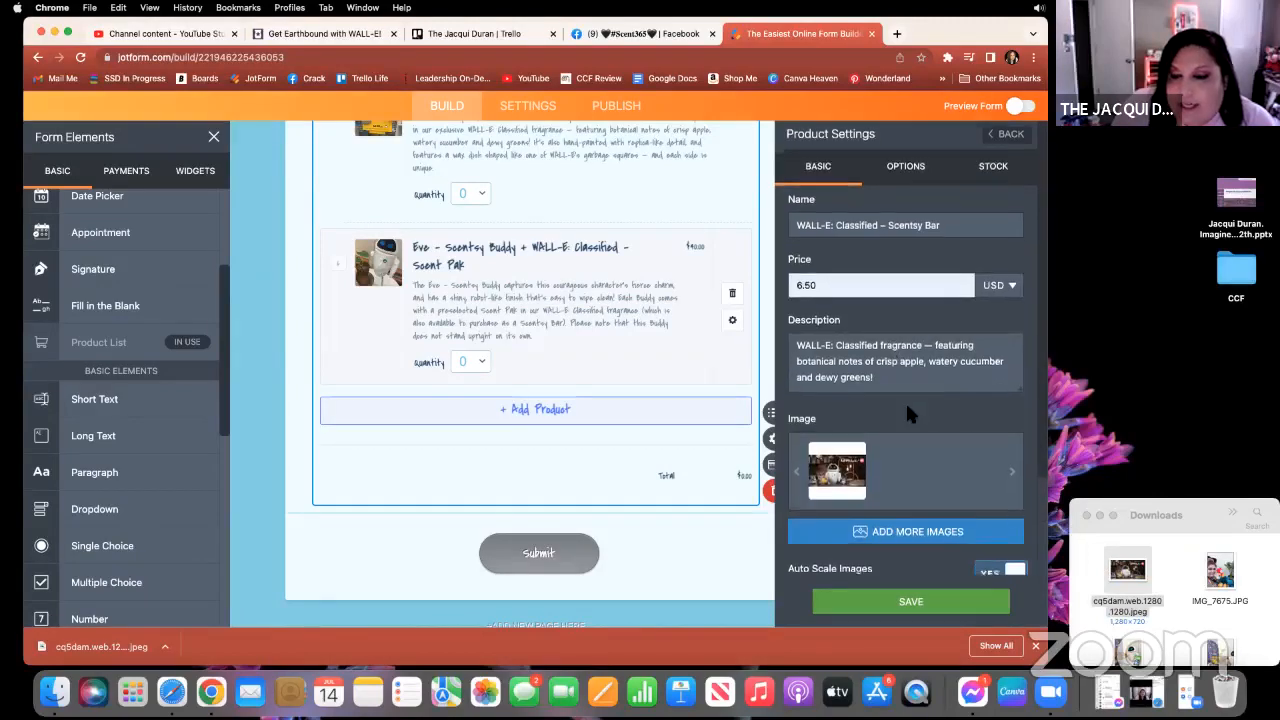
pyautogui.scroll(-5, 905, 400)
pyautogui.scroll(5, 905, 400)
# Add a quantity selector shown as a dropdown to the WALL-E Scentsy Bar product and save it.
pyautogui.click(906, 170)
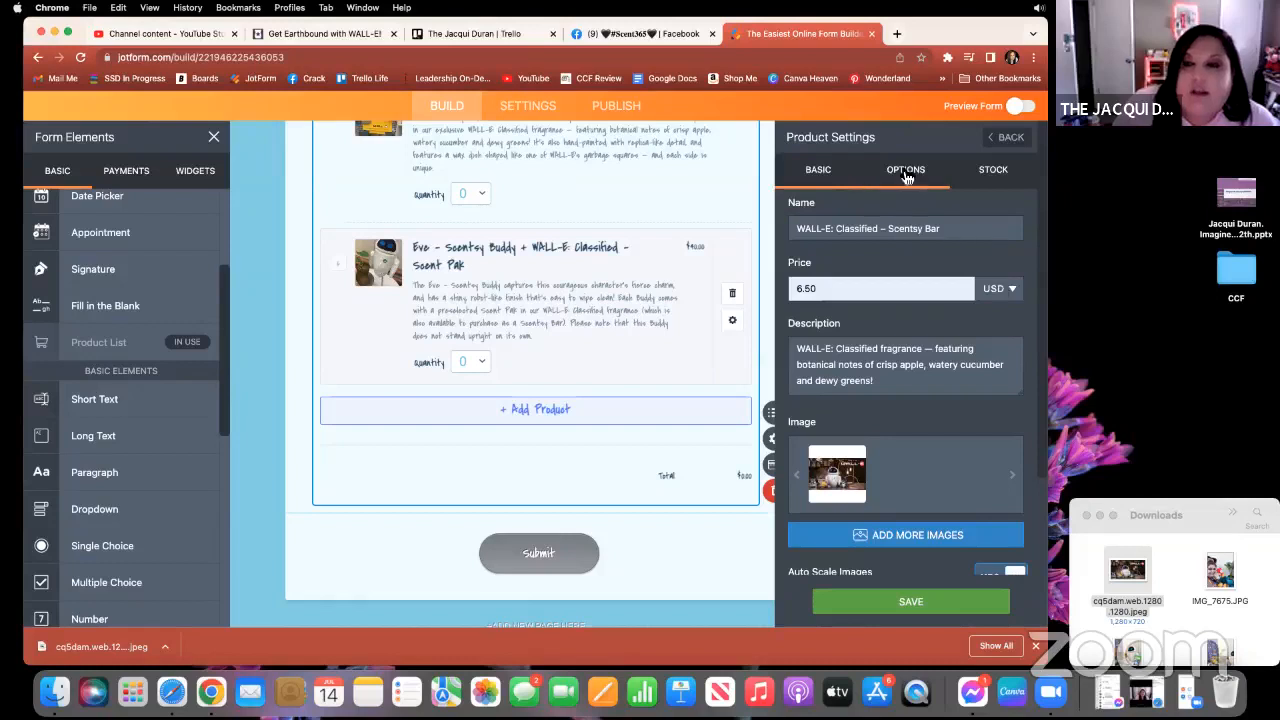
pyautogui.click(1005, 216)
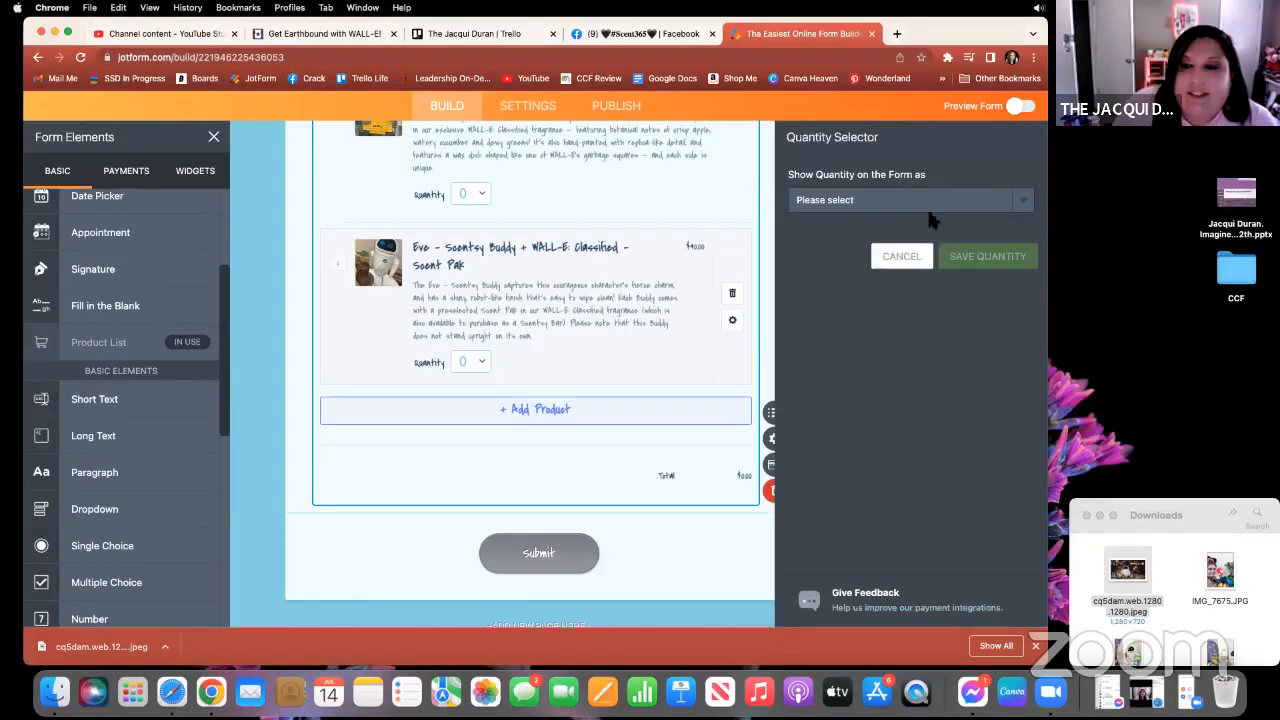
pyautogui.click(1022, 202)
pyautogui.click(914, 217)
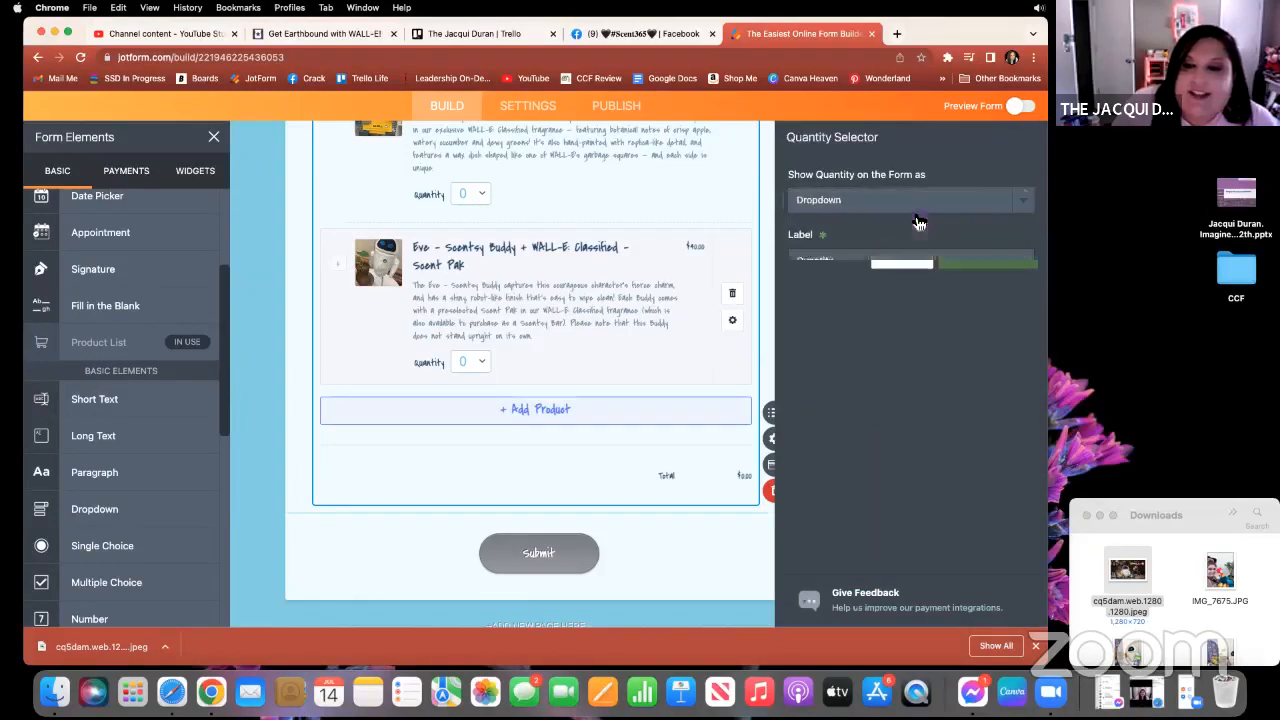
pyautogui.click(1010, 440)
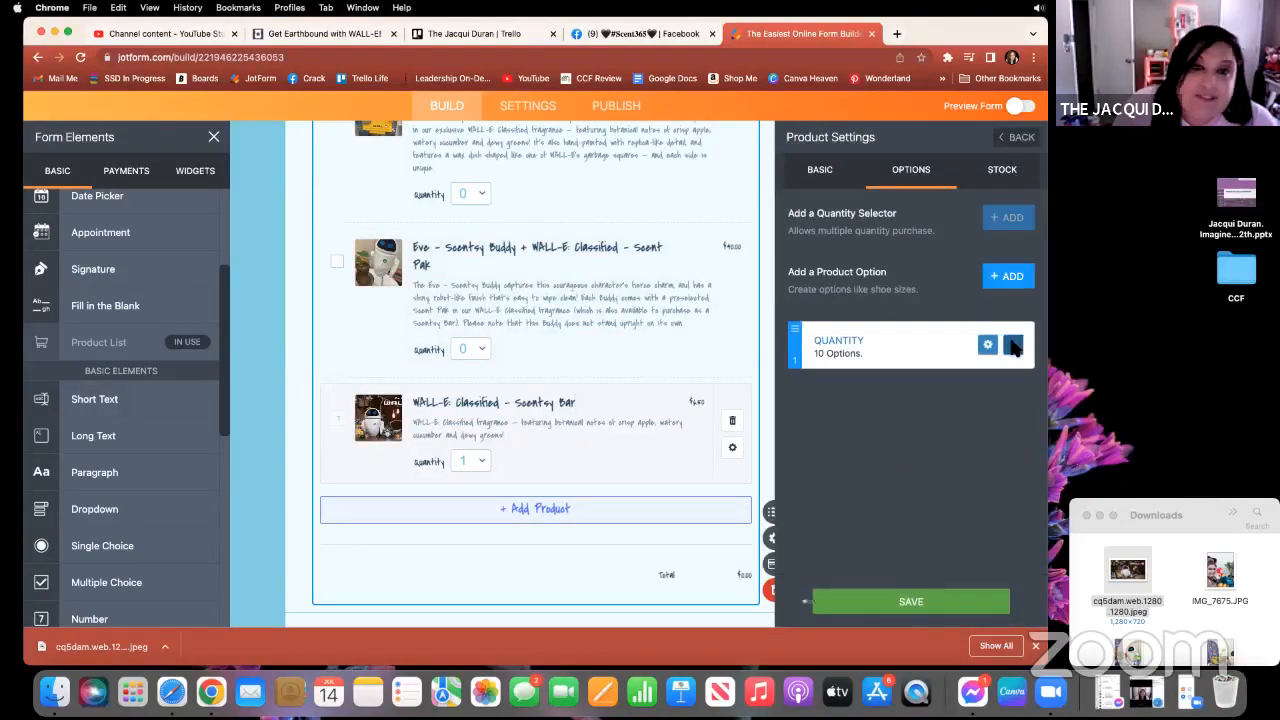
# Start the WALL-E Scentsy Bar's quantity range at 0, save the product and return to the product list.
pyautogui.click(1013, 345)
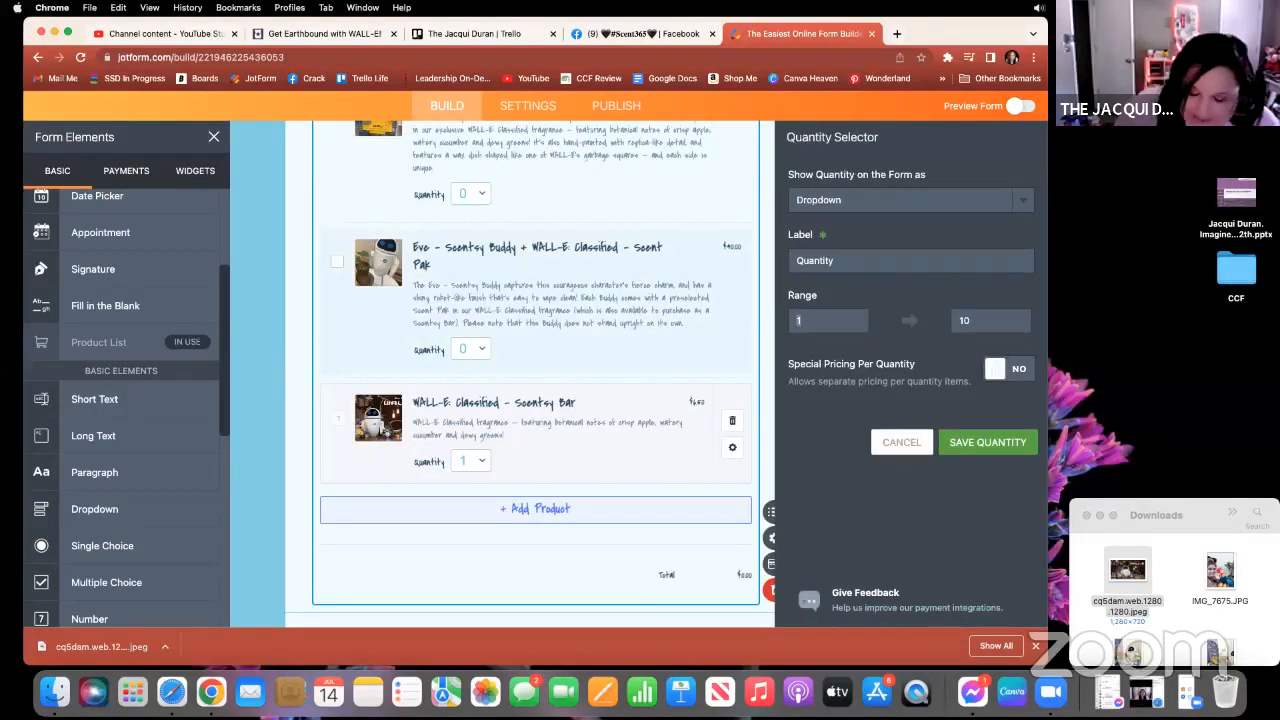
pyautogui.click(998, 447)
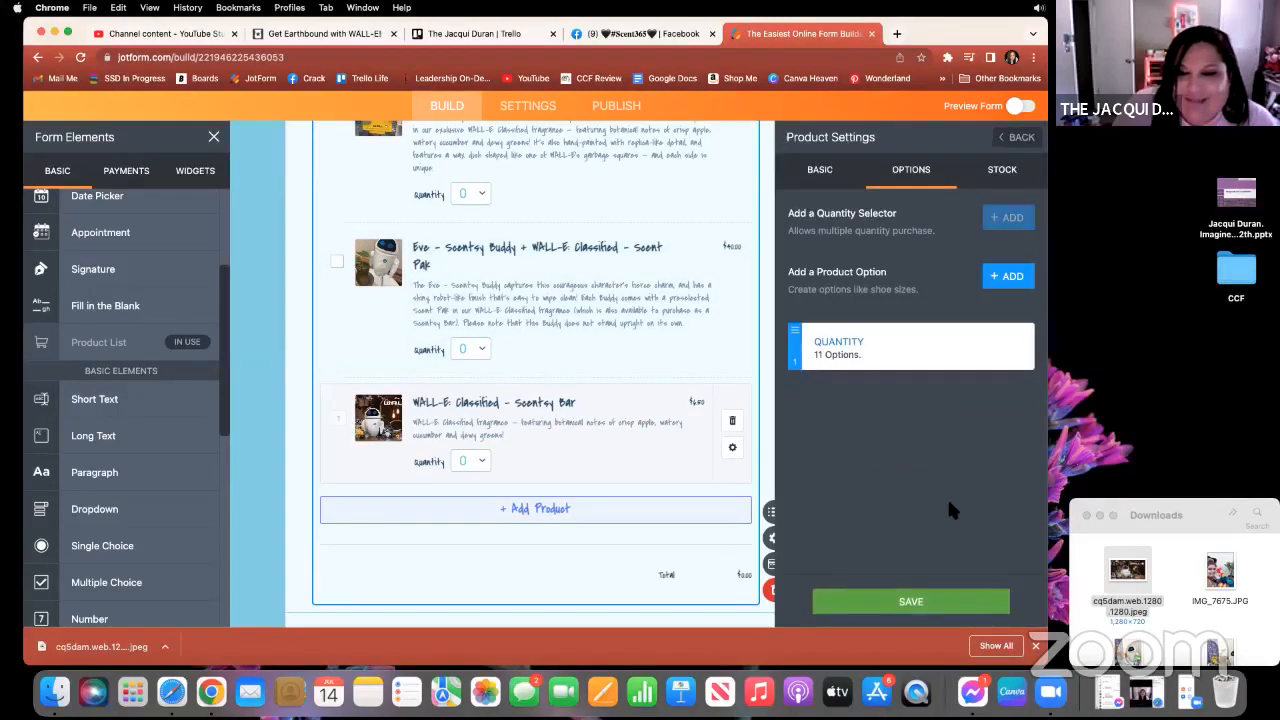
pyautogui.click(920, 600)
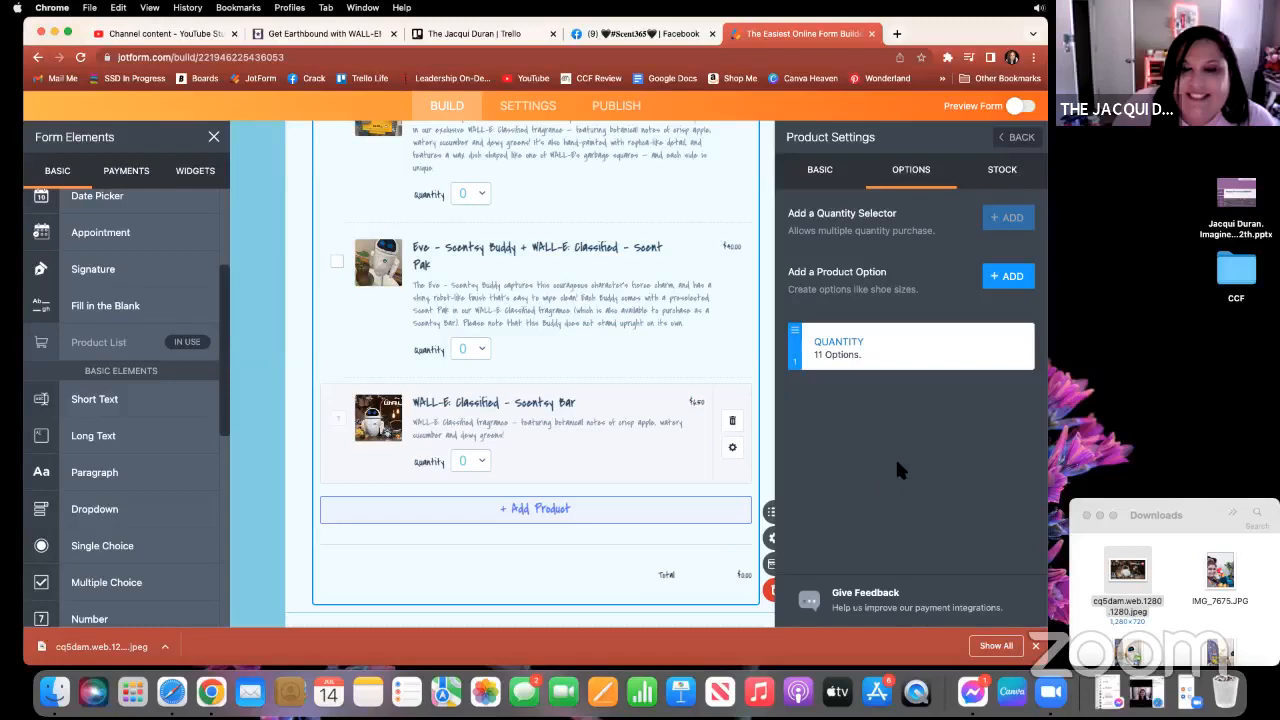
pyautogui.click(1017, 137)
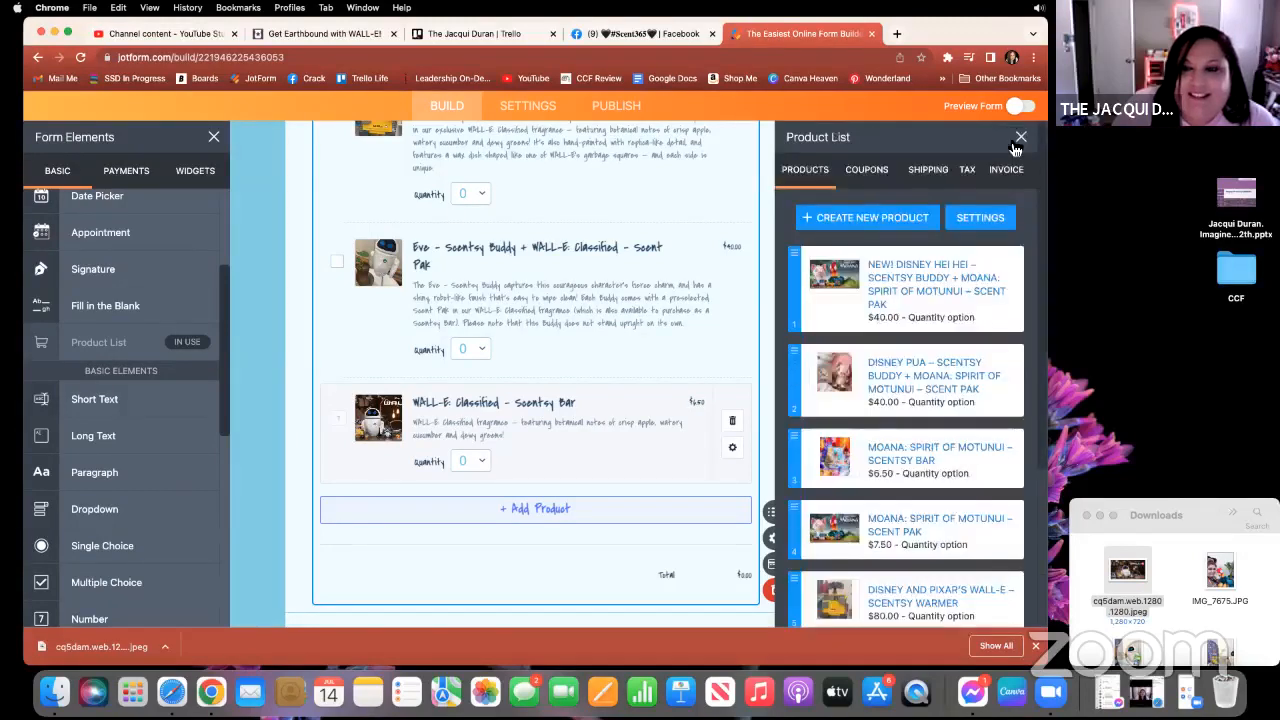
# Create a new product and copy "WALL-E: Classified – Scent Pak" from the WALL-E article into its name.
pyautogui.click(836, 220)
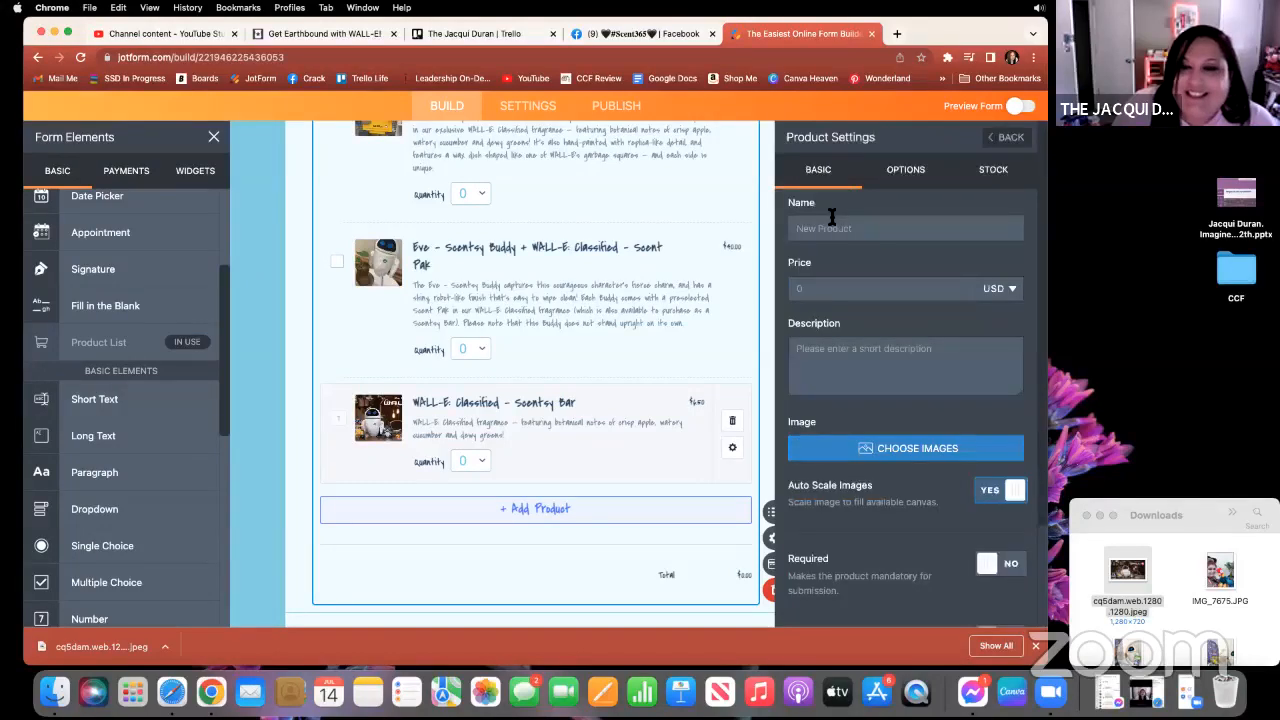
pyautogui.click(275, 36)
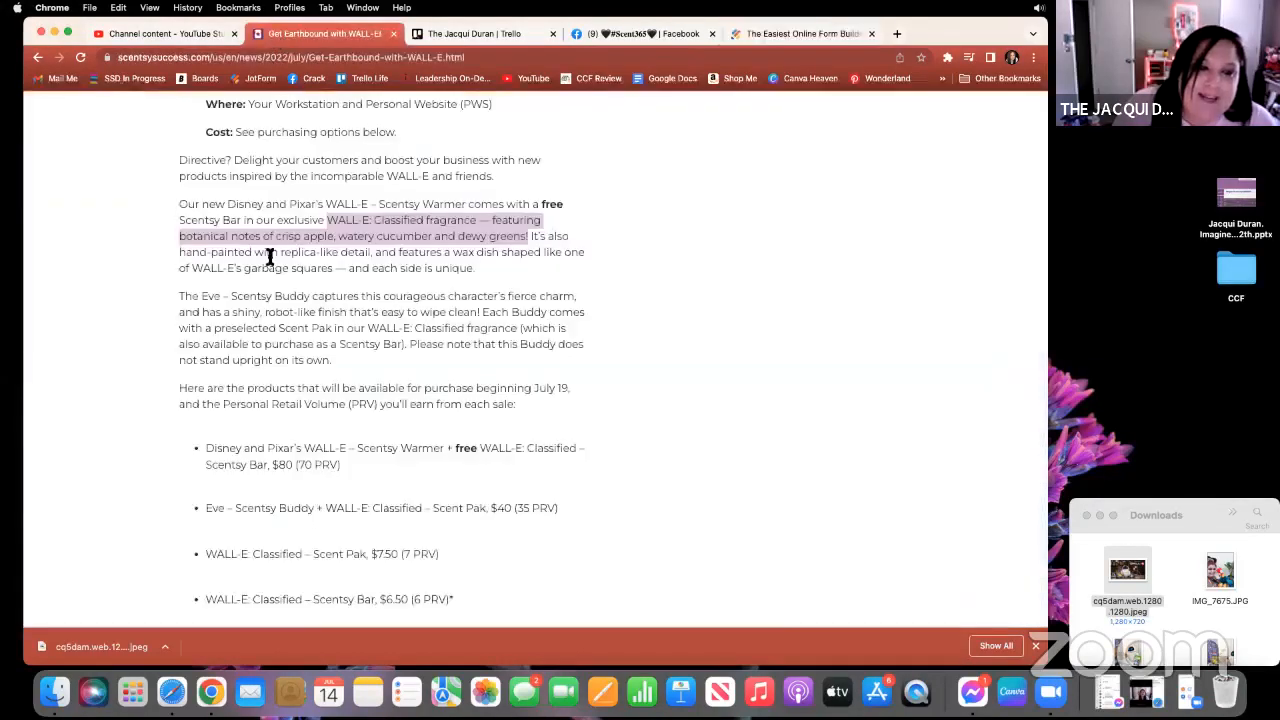
pyautogui.scroll(-5, 294, 520)
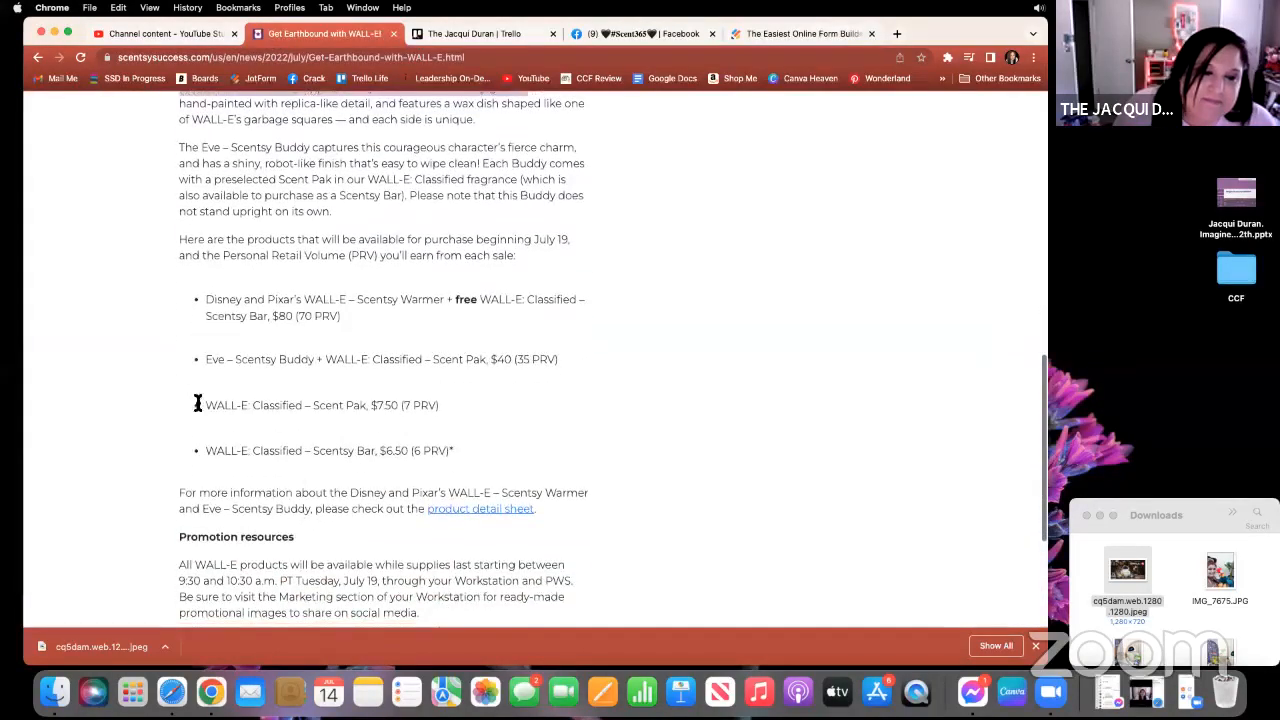
pyautogui.moveTo(200, 405); pyautogui.dragTo(366, 405)
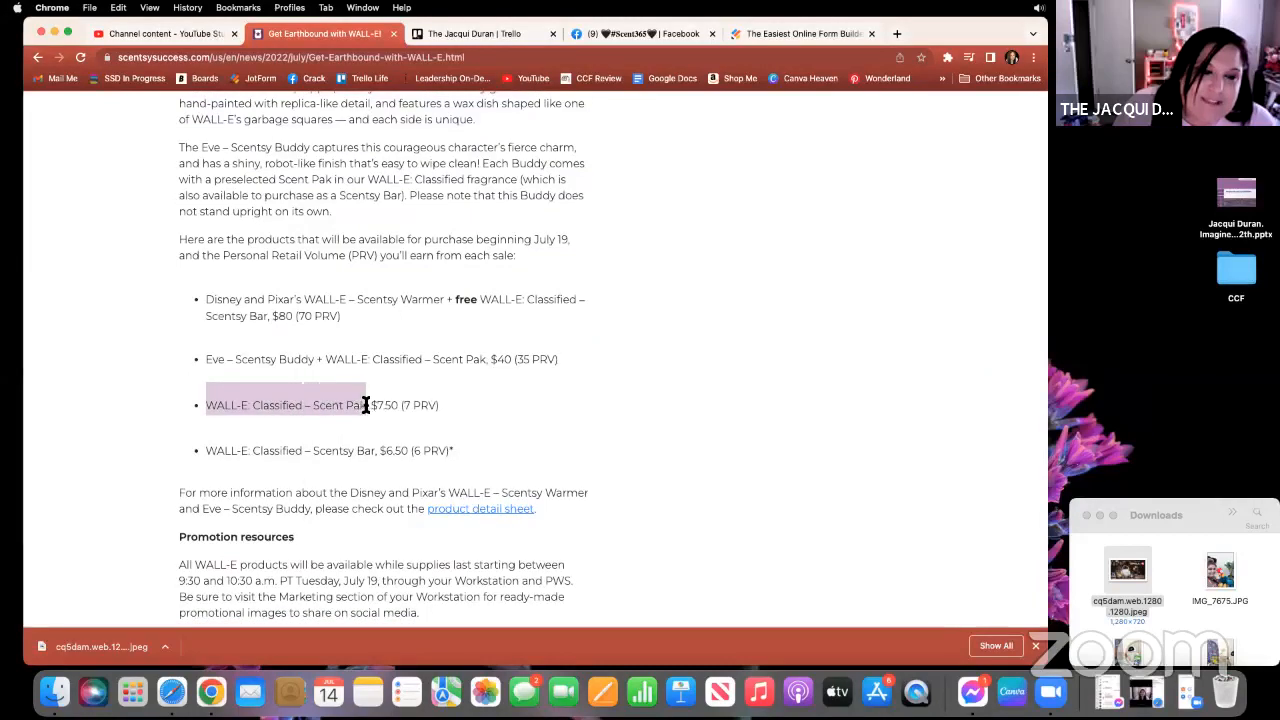
pyautogui.click(275, 406)
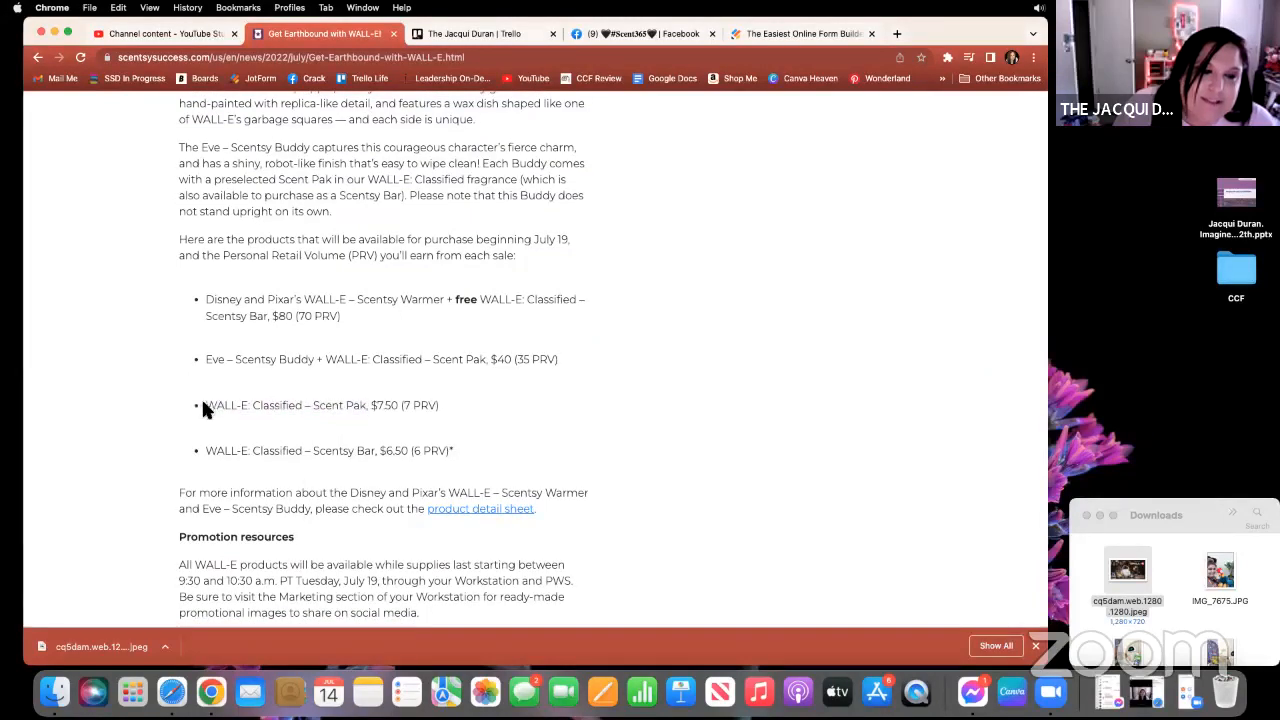
pyautogui.moveTo(208, 405); pyautogui.dragTo(362, 407)
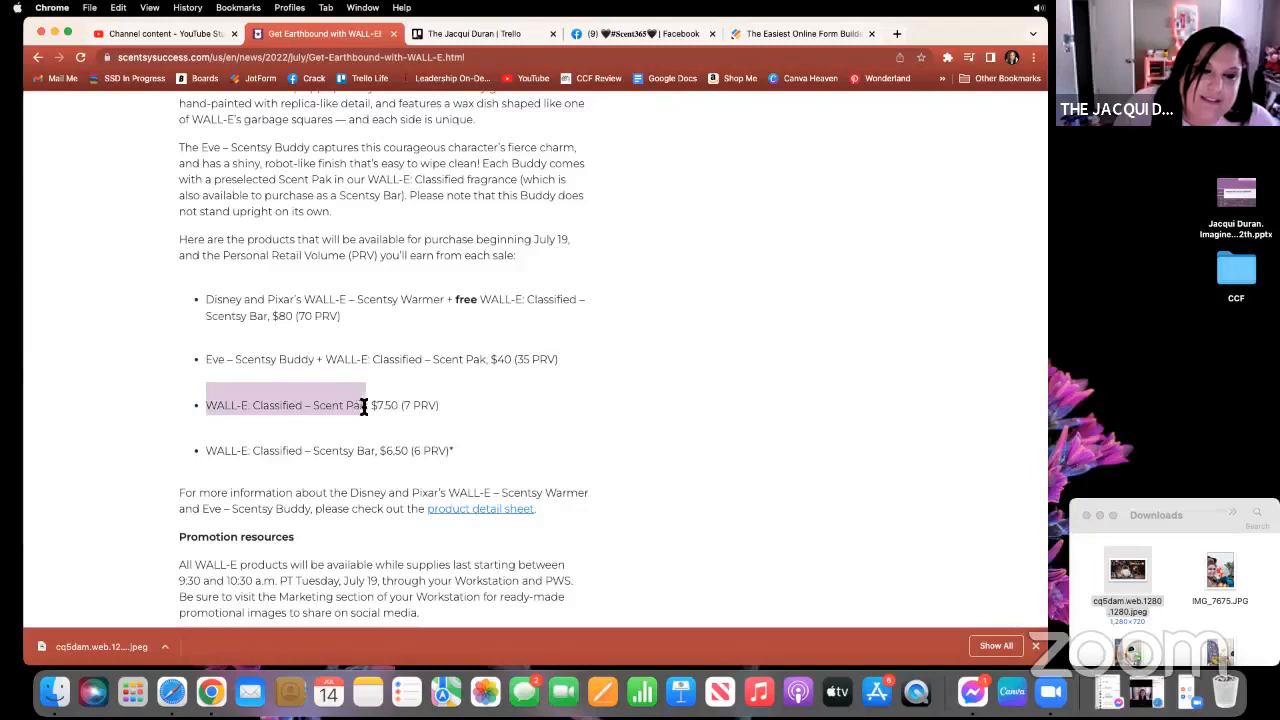
pyautogui.rightClick(347, 400)
pyautogui.click(345, 433)
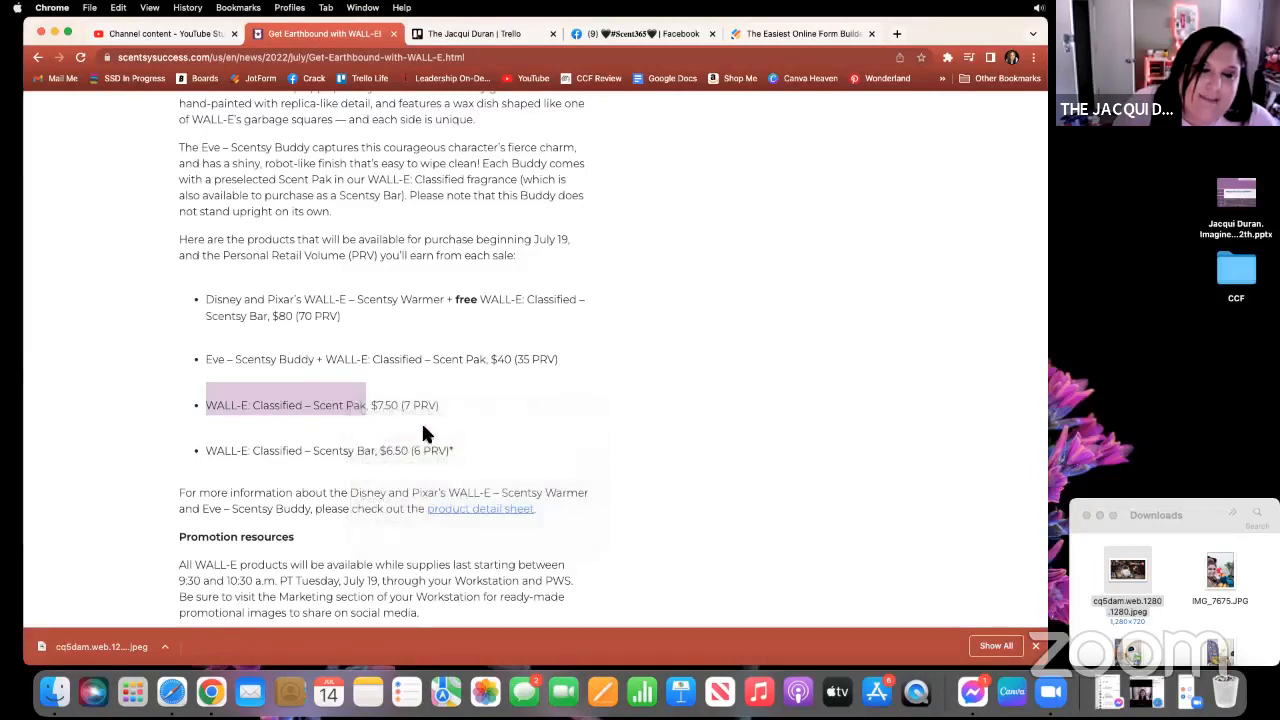
pyautogui.click(792, 35)
pyautogui.click(808, 229)
pyautogui.rightClick(810, 230)
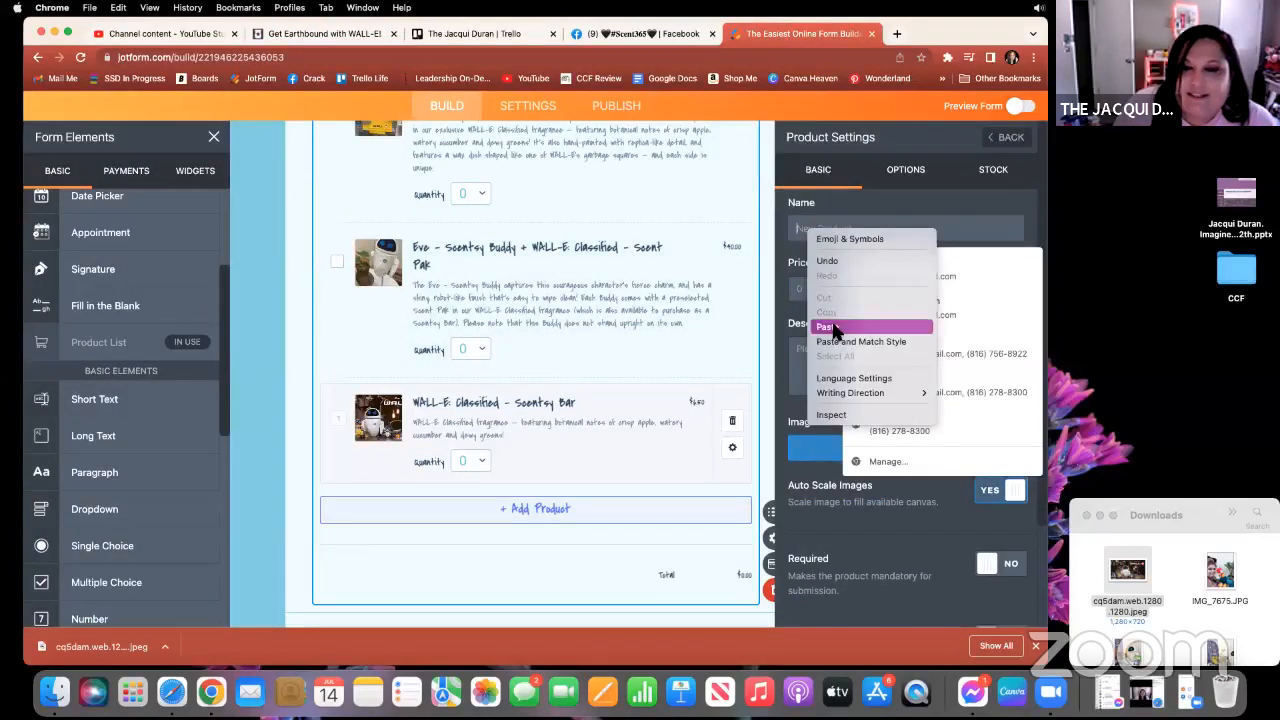
pyautogui.click(827, 326)
# Set the WALL-E Scent Pak product's price to 7.50 USD.
pyautogui.click(808, 289)
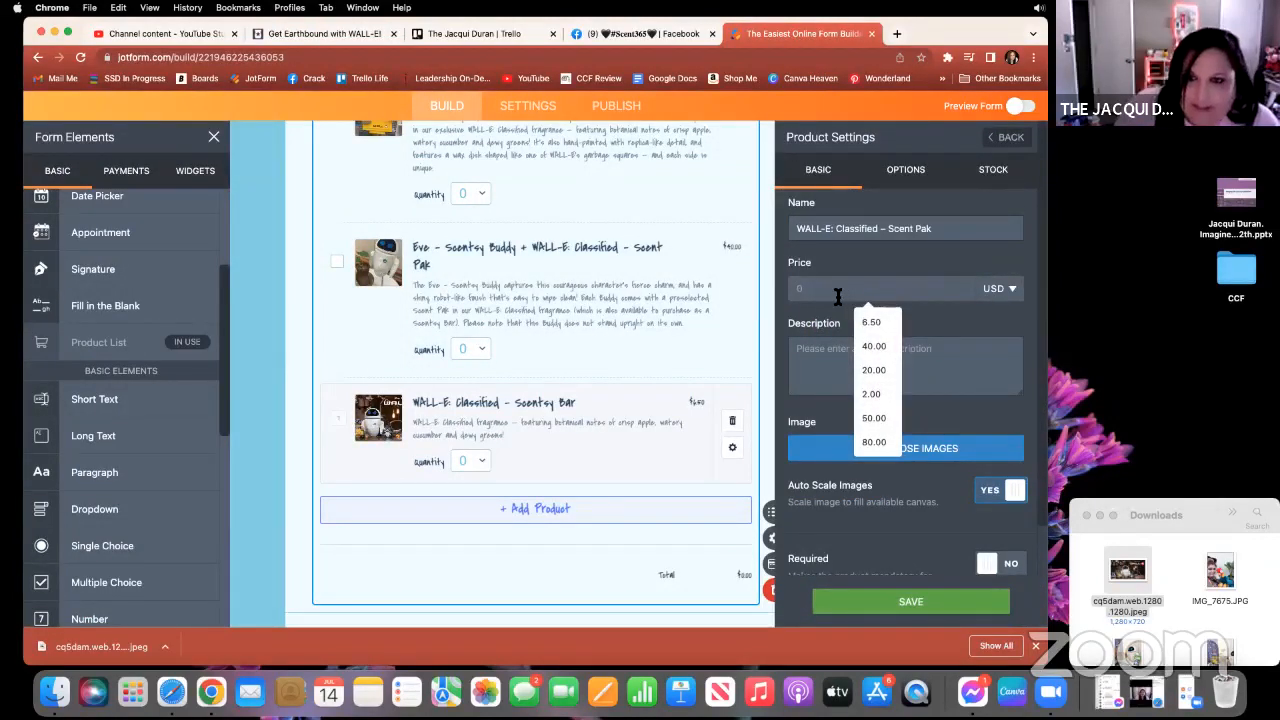
pyautogui.write('7.')
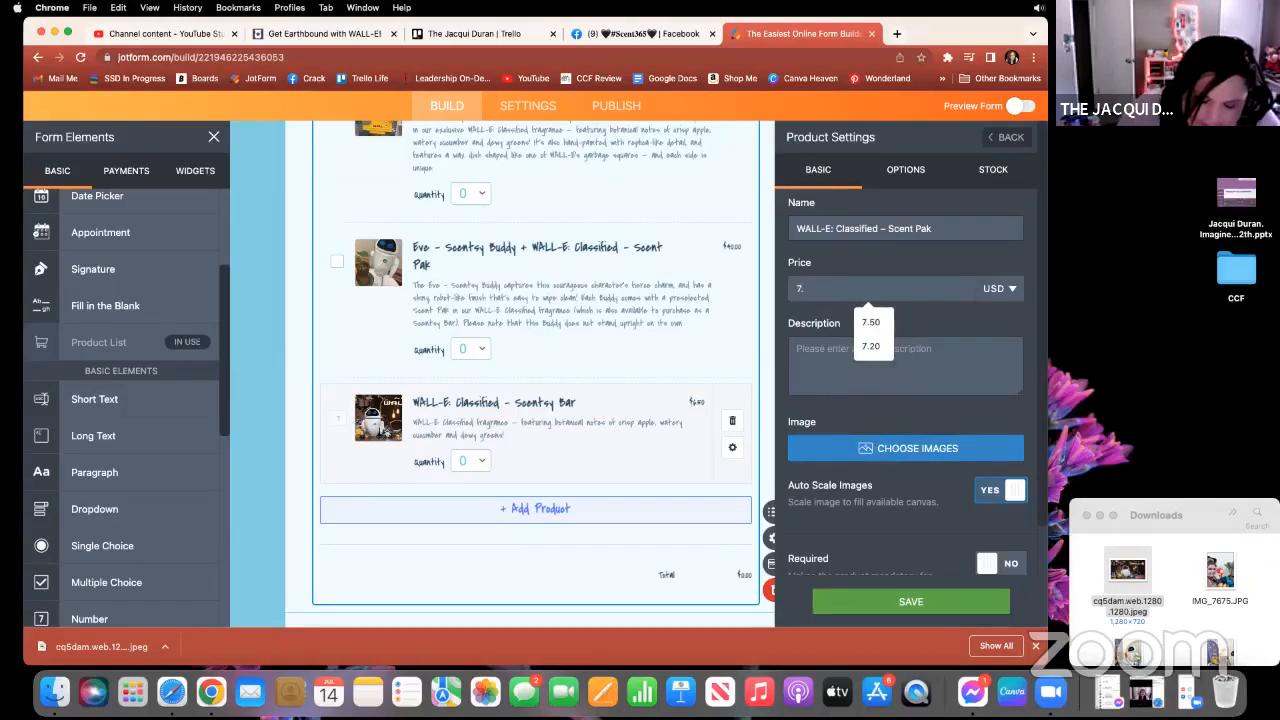
pyautogui.write('50')
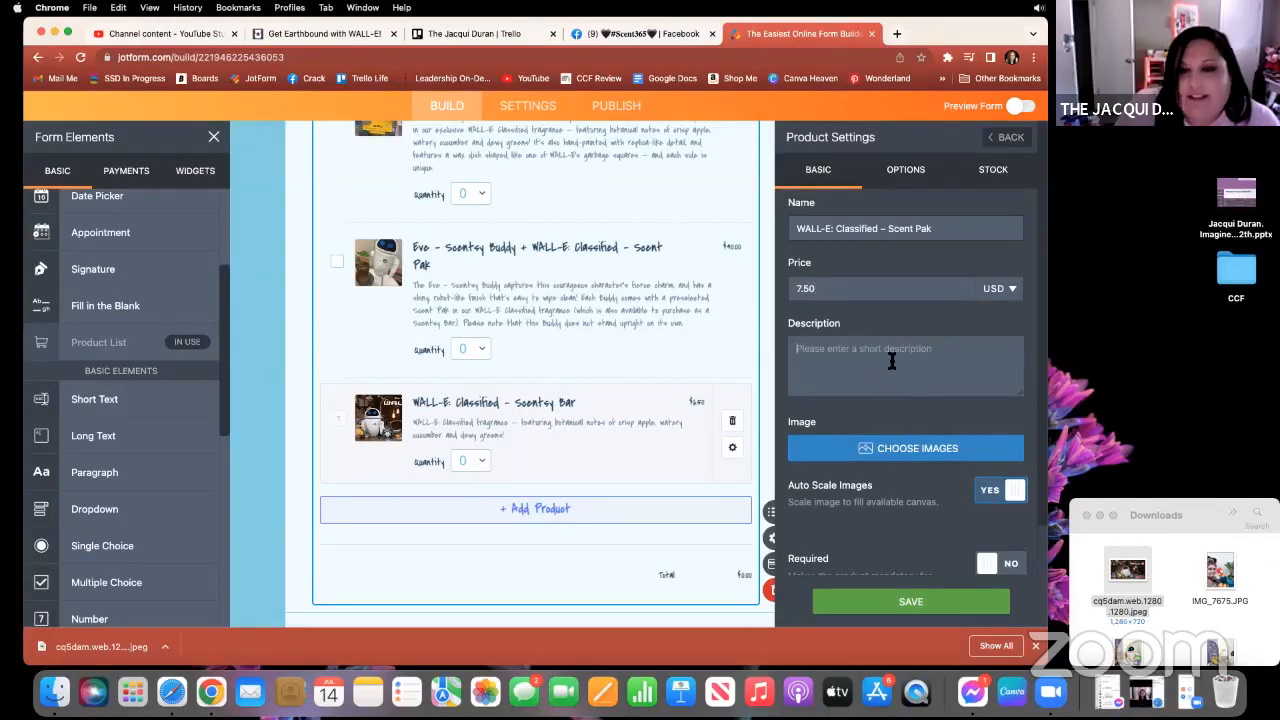
# Copy the article's "WALL-E: Classified fragrance" text through "dewy greens!" into the Scent Pak product's description.
pyautogui.click(300, 33)
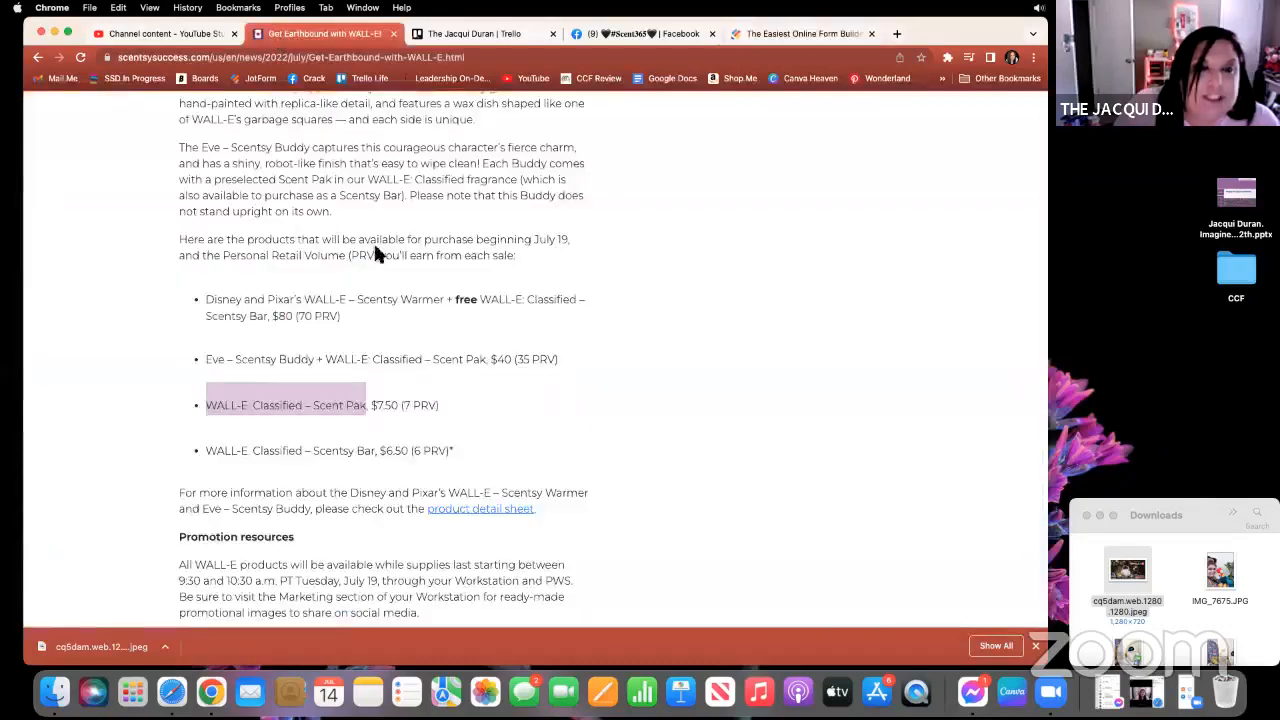
pyautogui.click(369, 206)
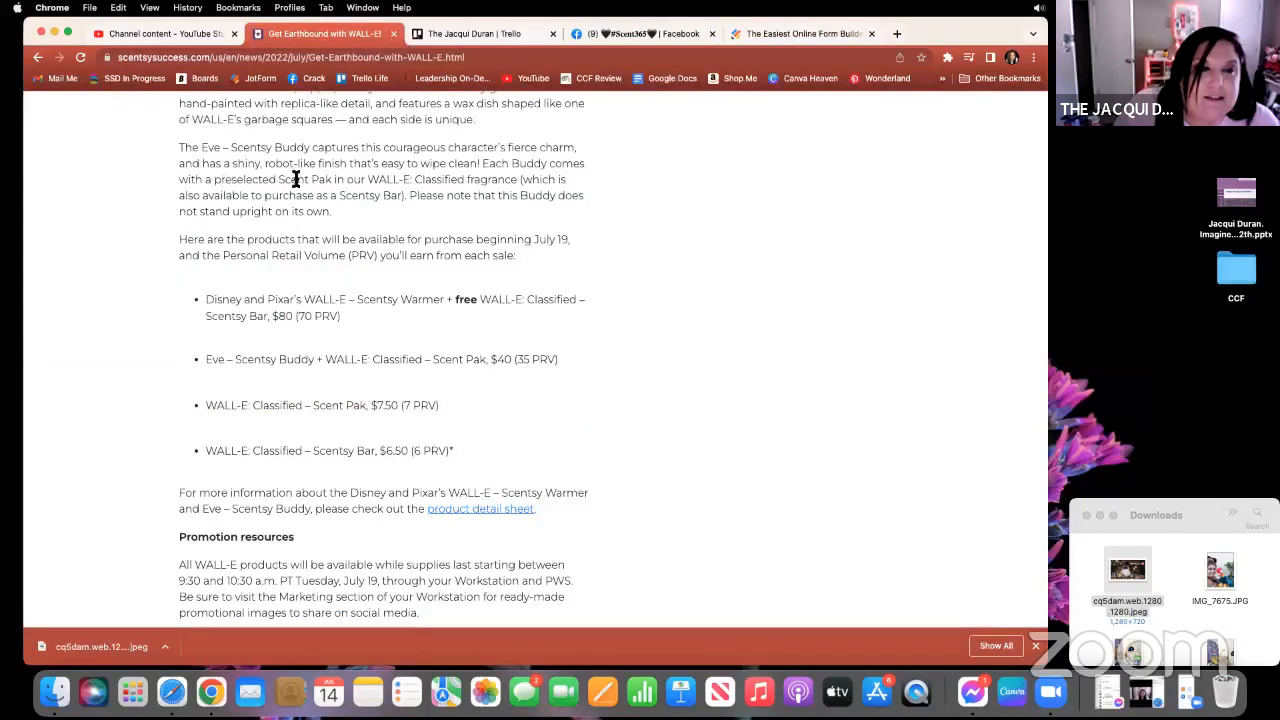
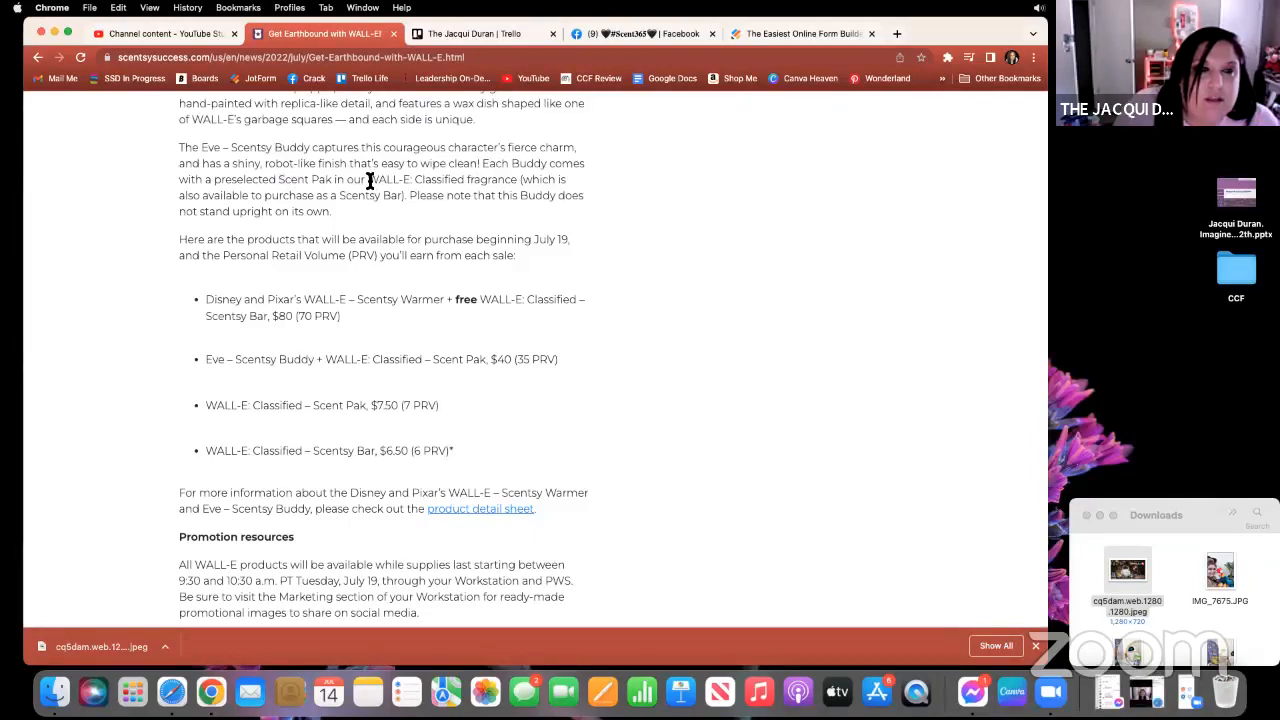
pyautogui.scroll(3, 369, 181)
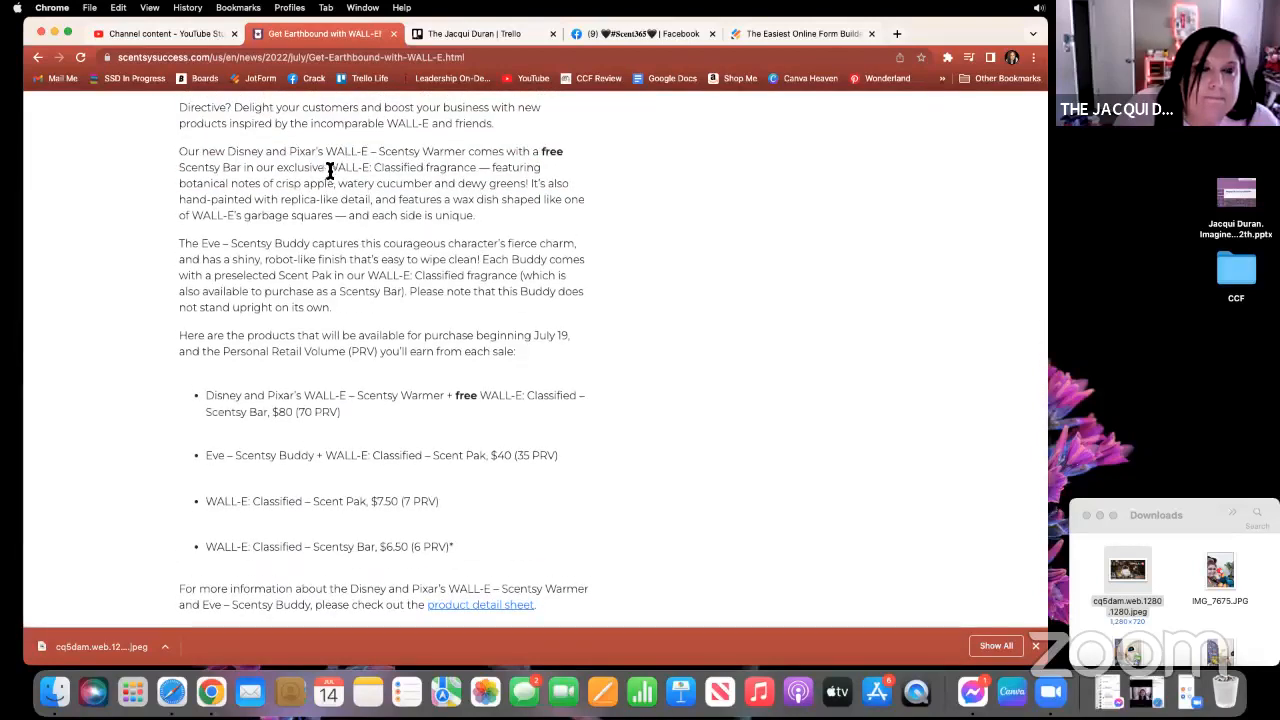
pyautogui.moveTo(329, 170); pyautogui.dragTo(530, 187)
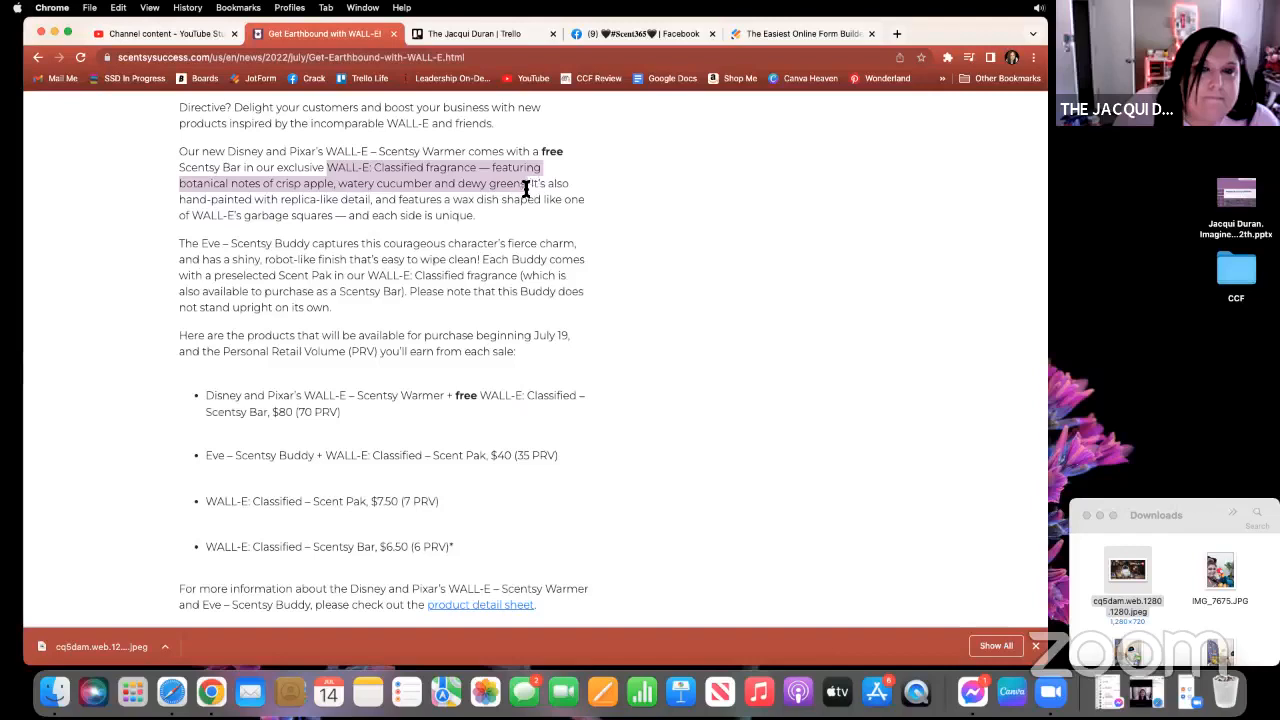
pyautogui.rightClick(438, 176)
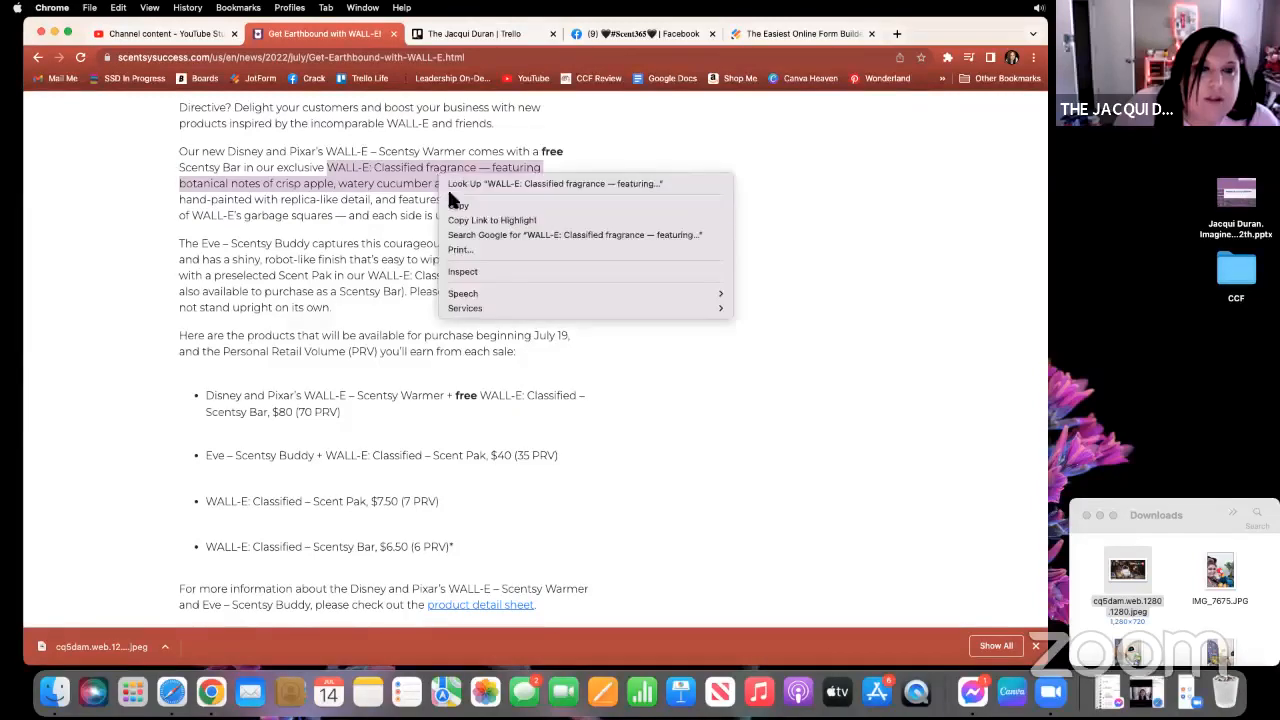
pyautogui.click(460, 207)
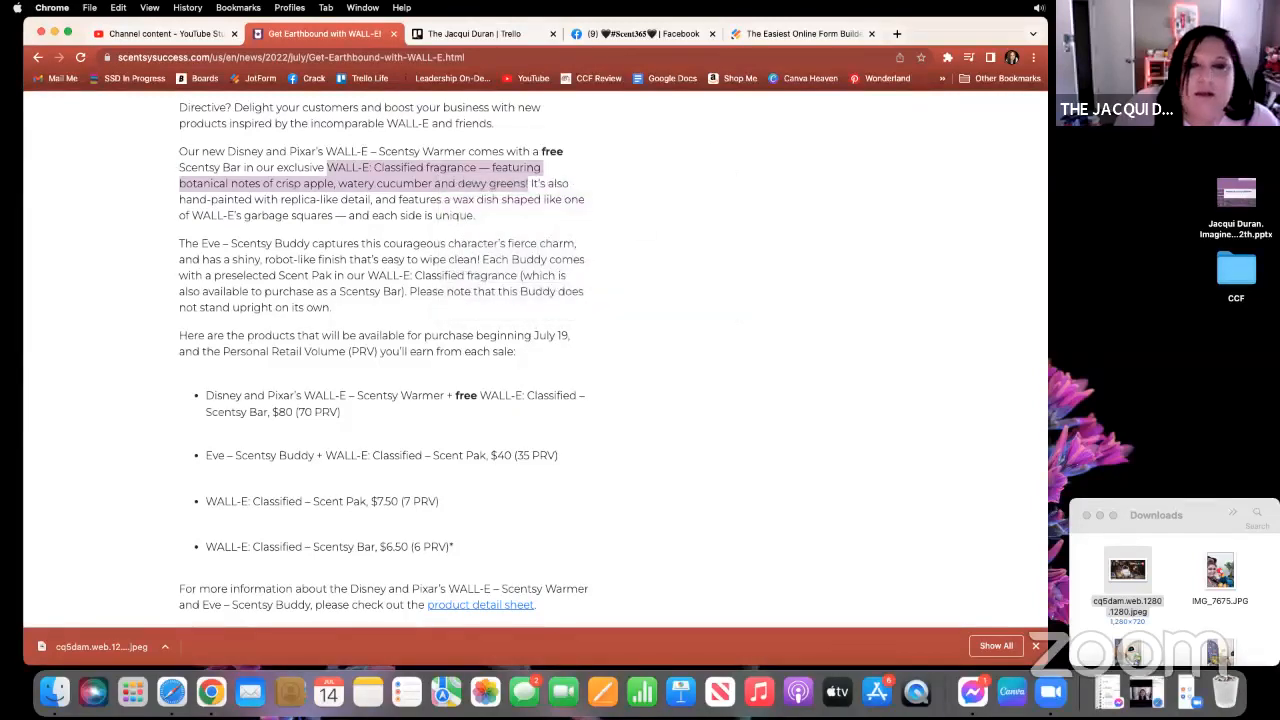
pyautogui.click(782, 33)
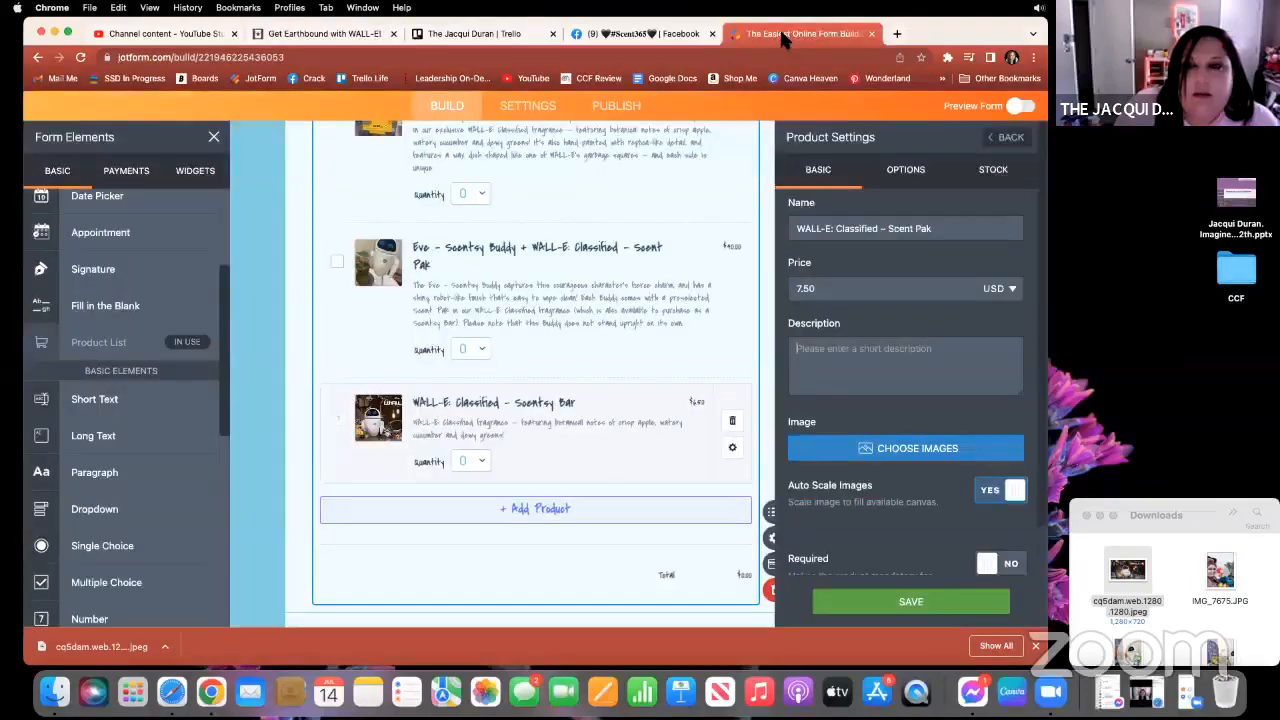
pyautogui.rightClick(819, 352)
pyautogui.click(847, 444)
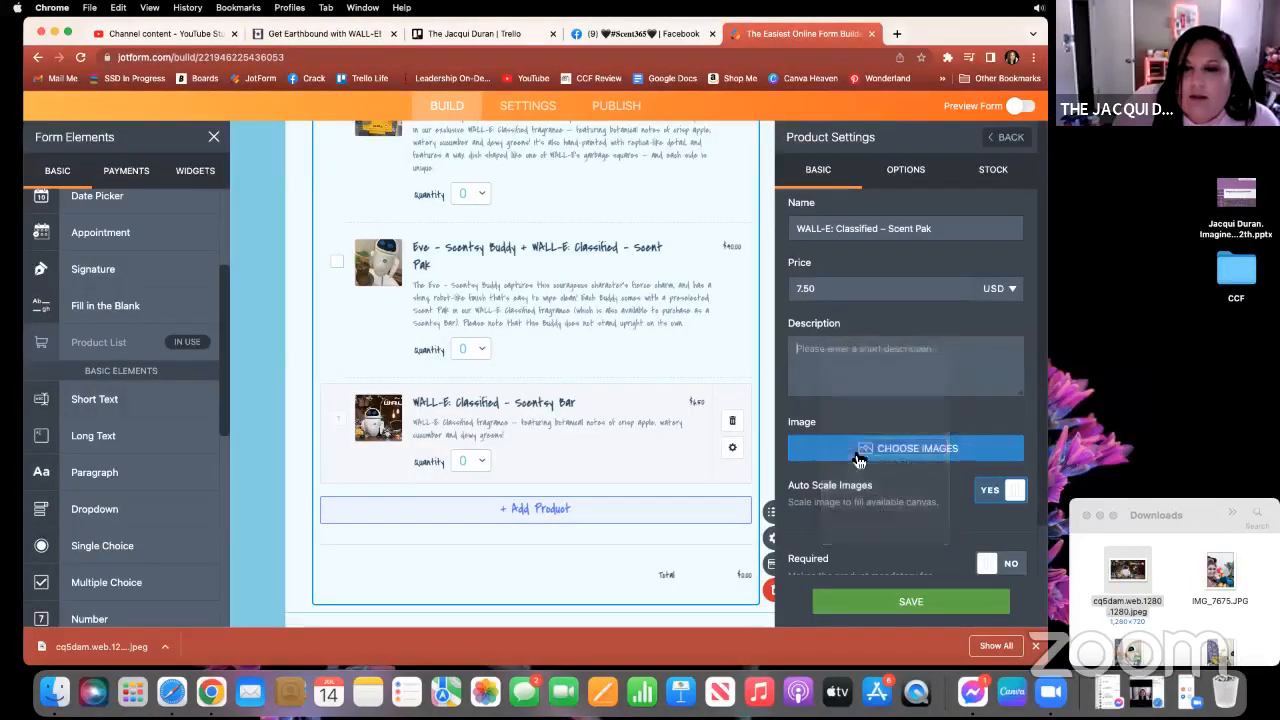
# Add IMG_3681.JPG and cq5dam.web.1280.1280.jpeg from the Downloads folder as the WALL-E Scent Pak product's images.
pyautogui.click(878, 447)
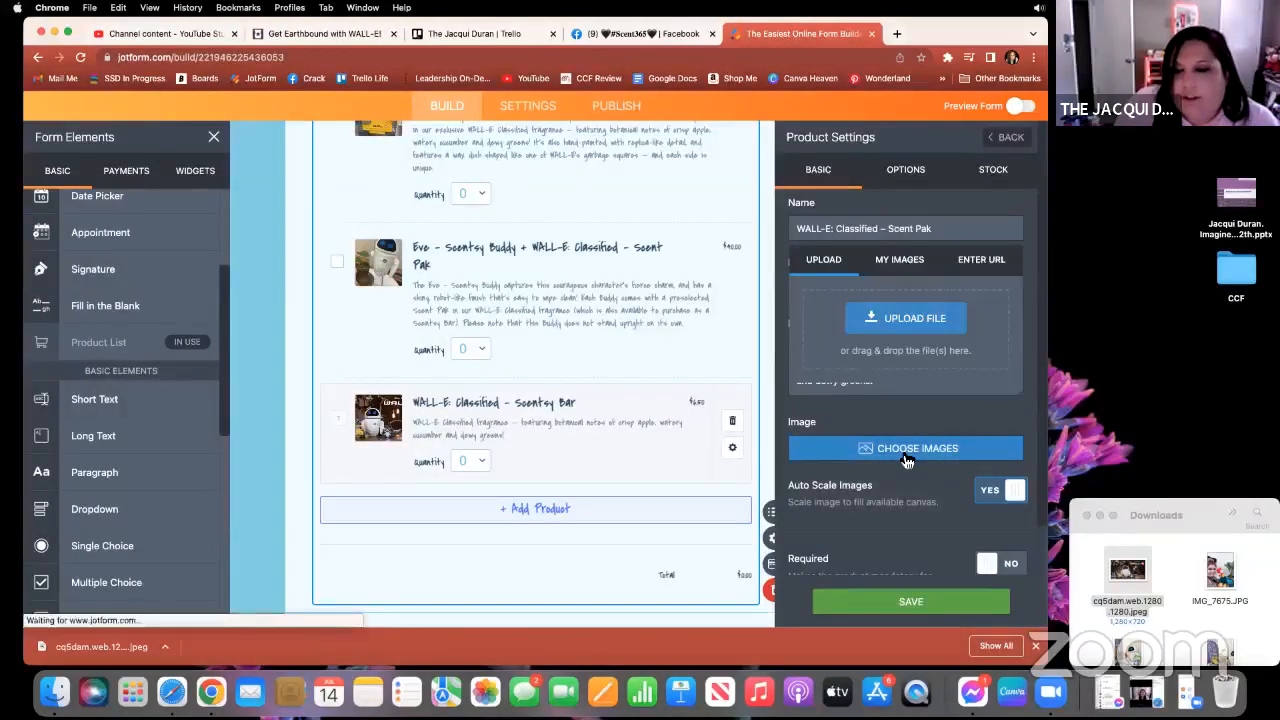
pyautogui.scroll(-3, 1178, 575)
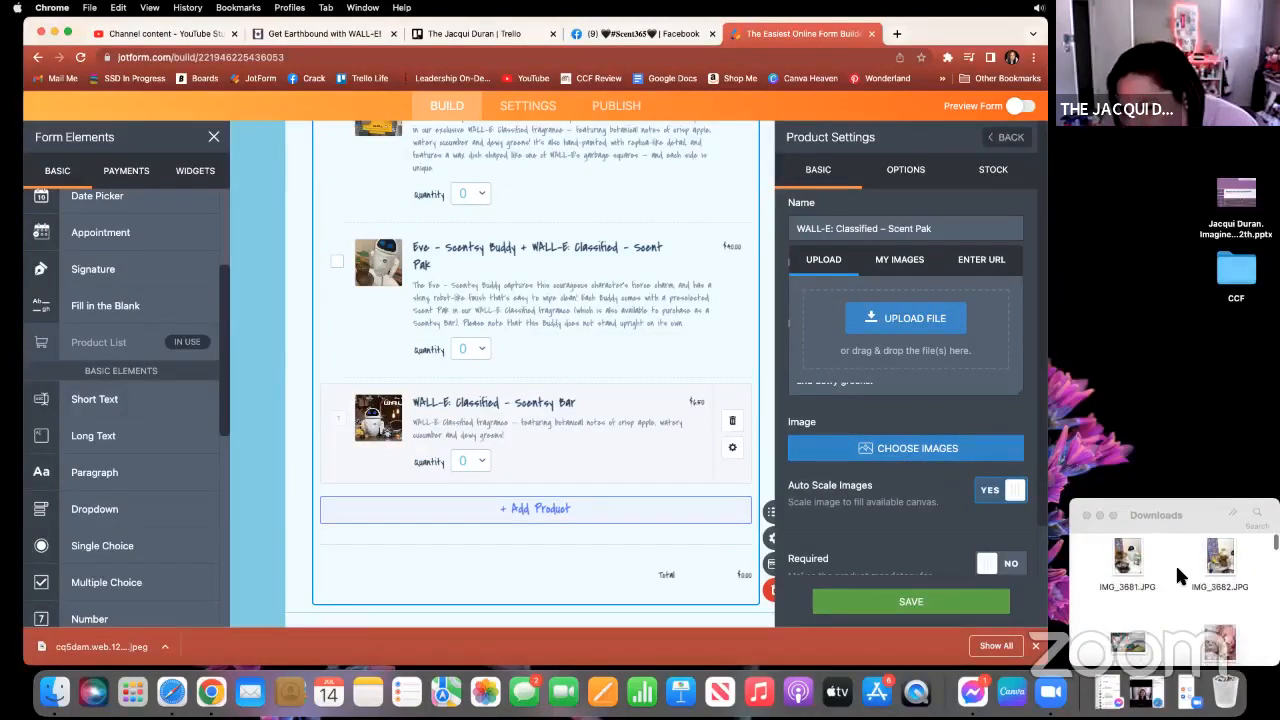
pyautogui.click(1128, 560)
pyautogui.moveTo(1130, 573); pyautogui.dragTo(905, 342)
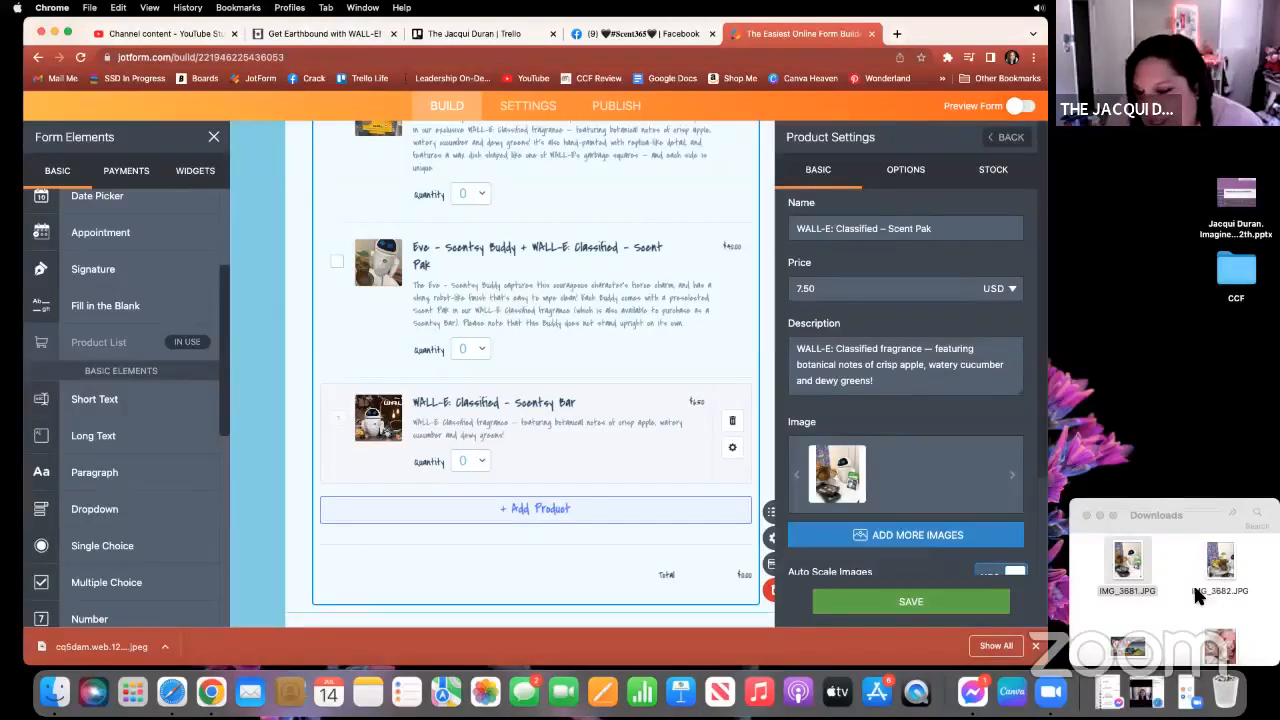
pyautogui.click(931, 536)
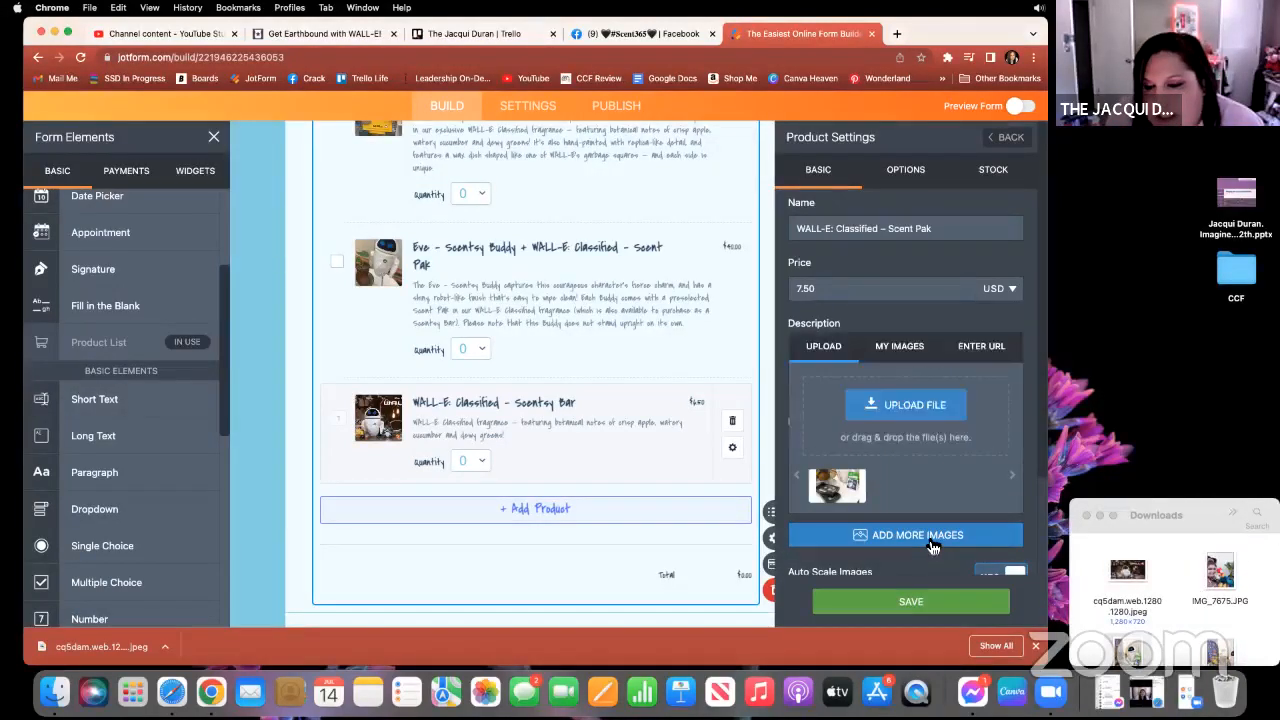
pyautogui.click(1127, 570)
pyautogui.moveTo(1127, 570); pyautogui.dragTo(890, 410)
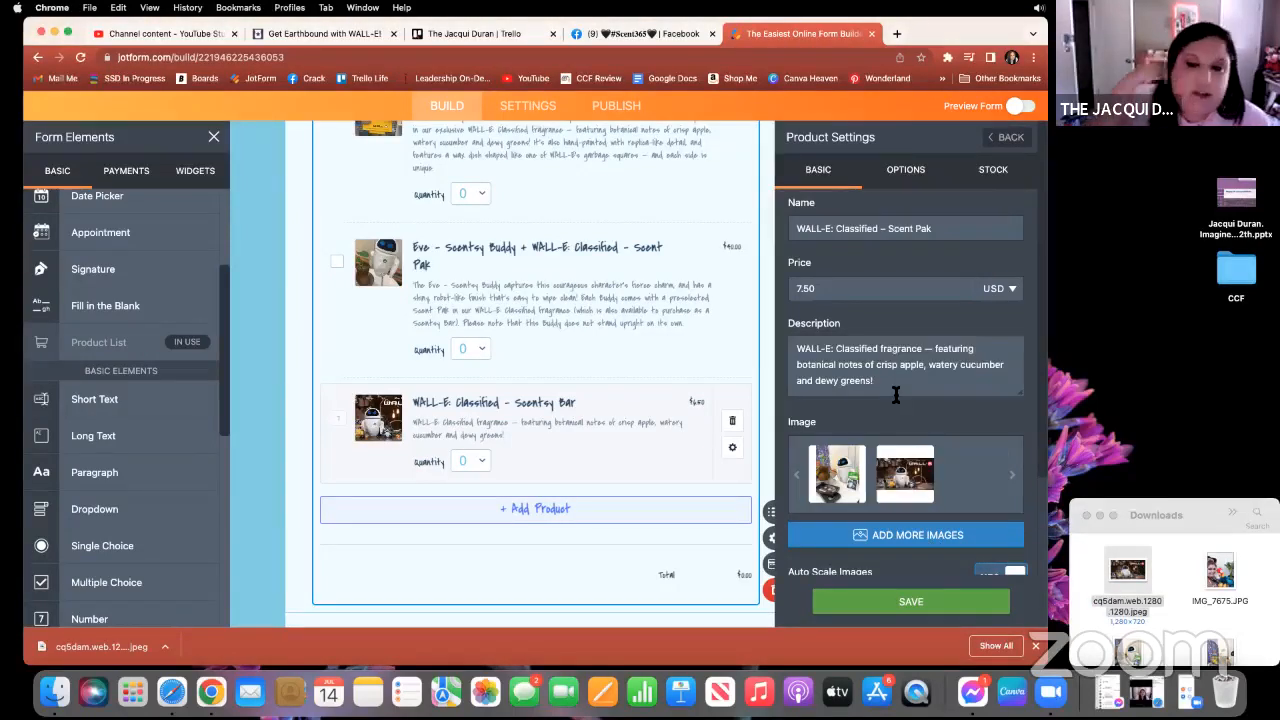
# Add a quantity selector shown as a dropdown to the WALL-E Scent Pak product and save it.
pyautogui.scroll(-5, 894, 391)
pyautogui.scroll(5, 894, 391)
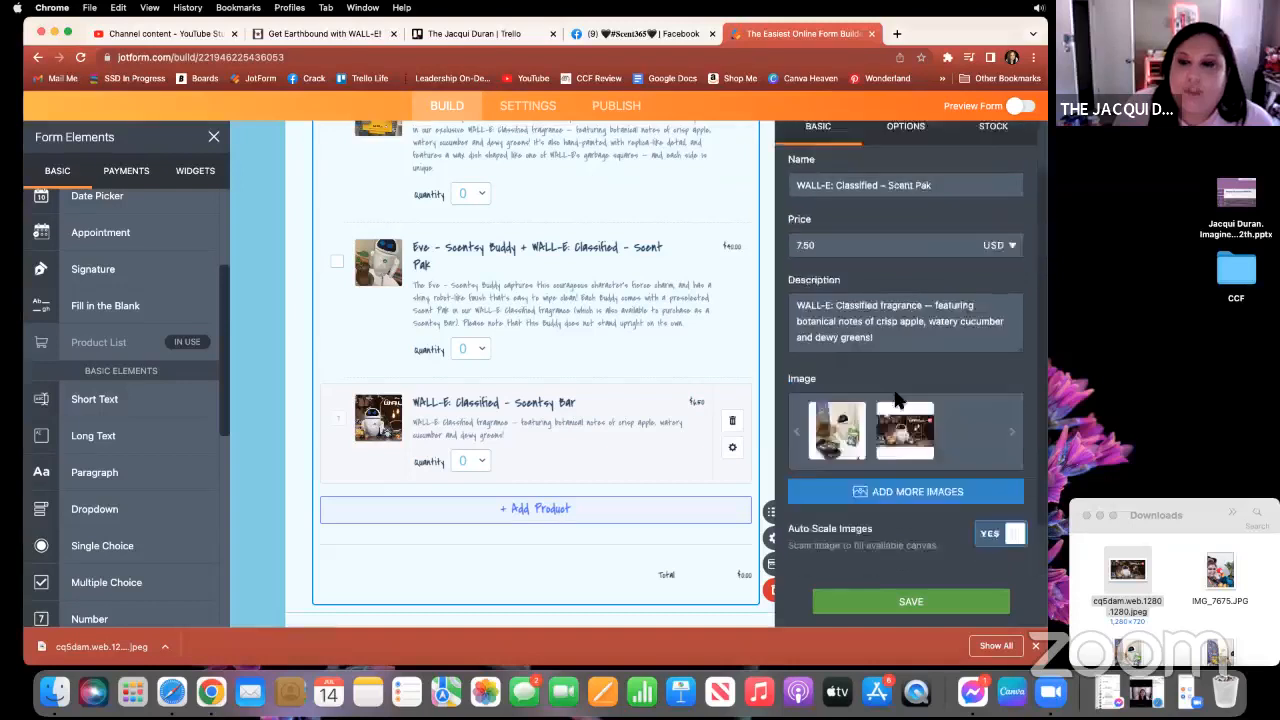
pyautogui.click(926, 175)
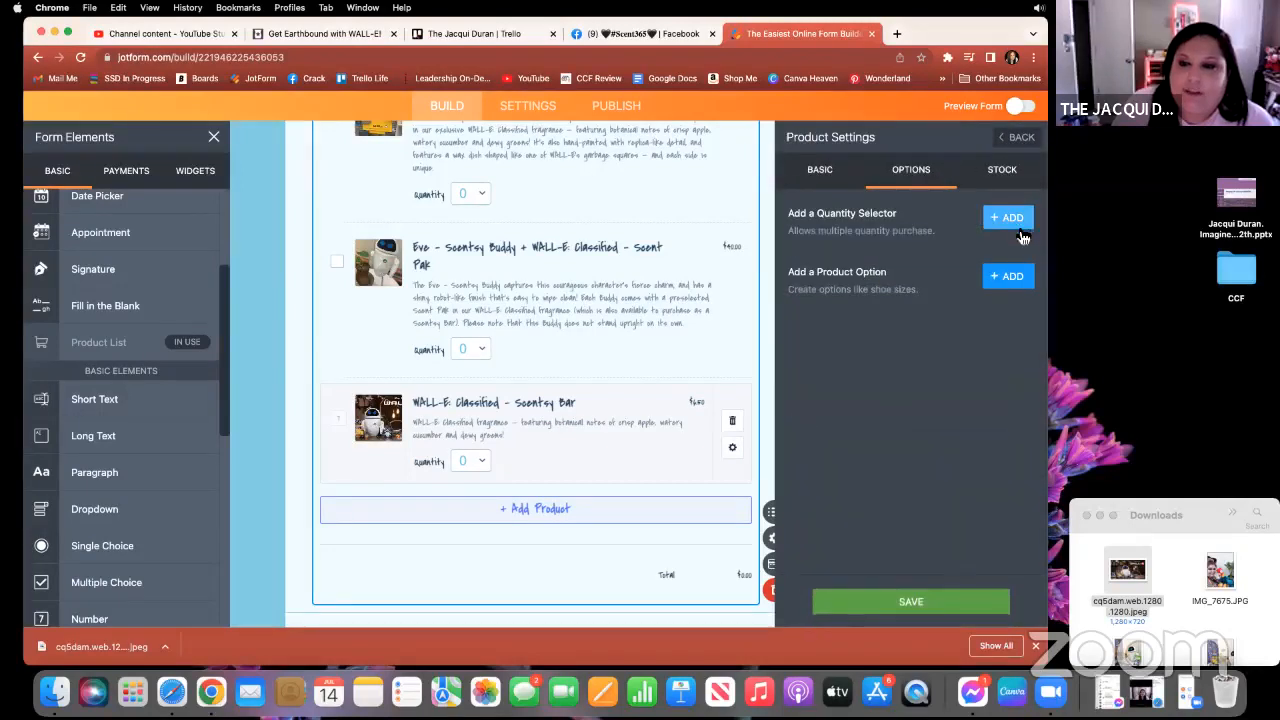
pyautogui.click(1005, 214)
pyautogui.click(1028, 204)
pyautogui.click(894, 215)
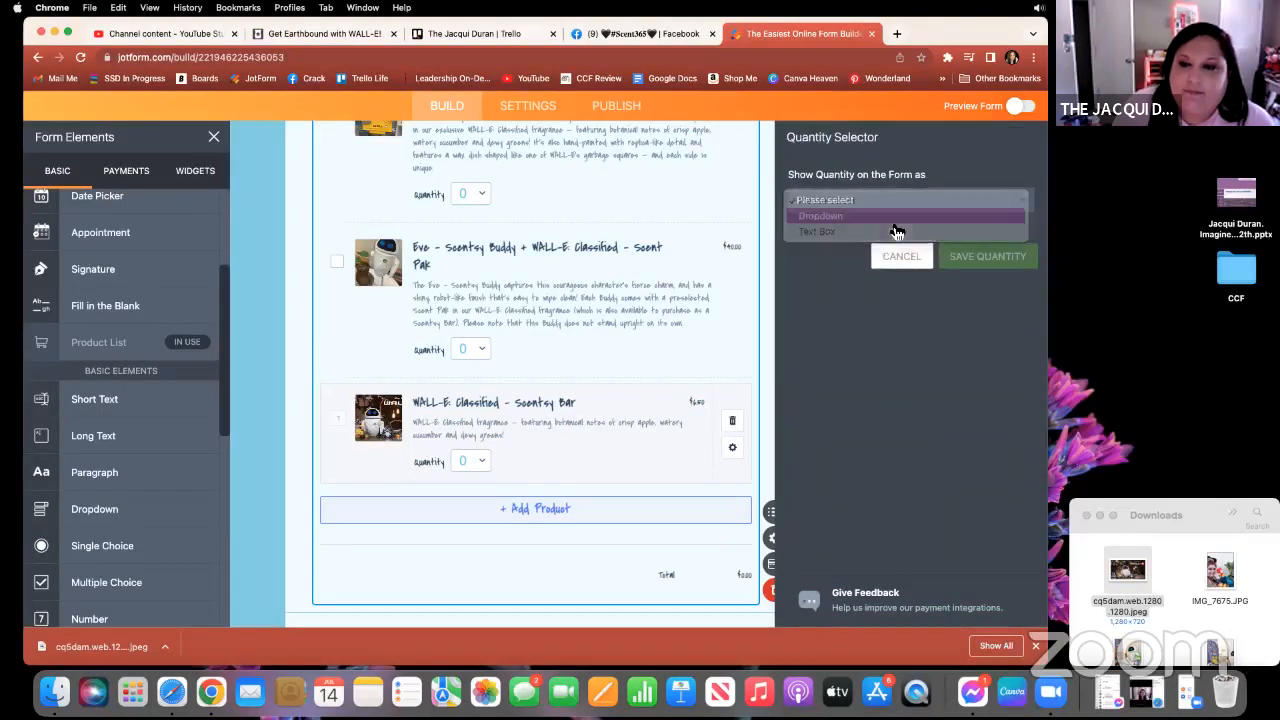
pyautogui.click(1010, 442)
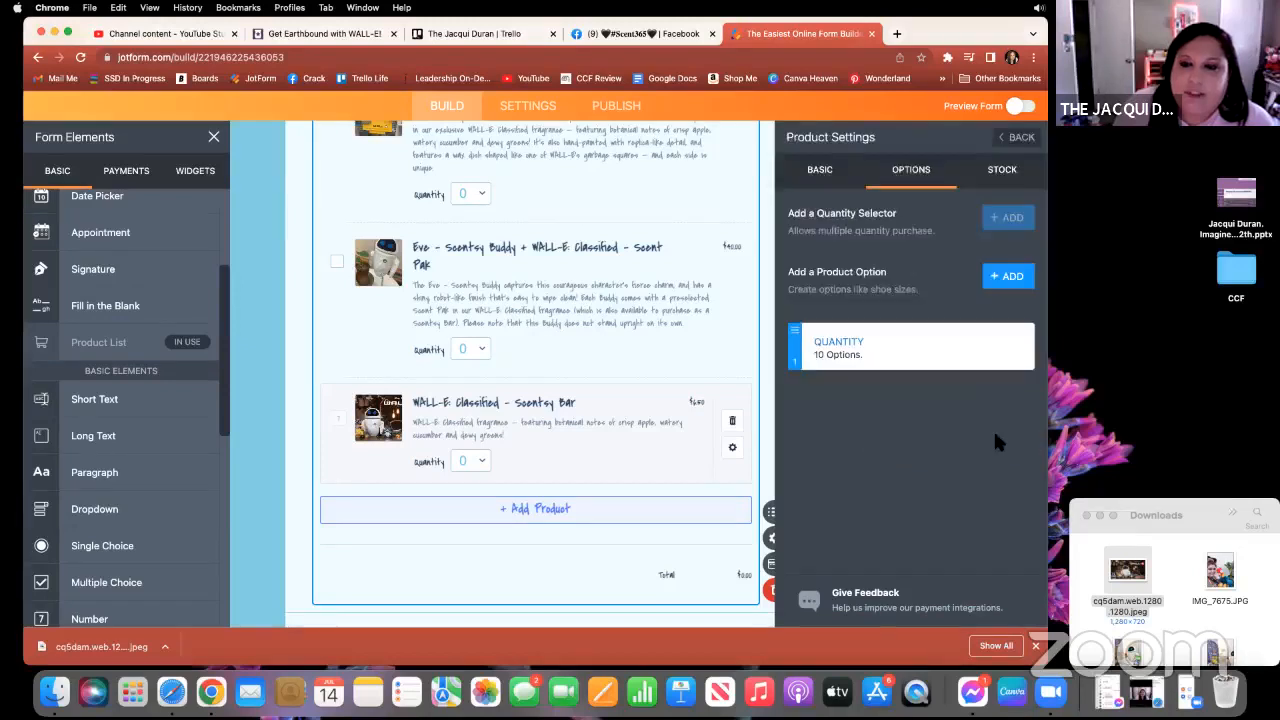
# Start the WALL-E Scent Pak's quantity range at 0, save the change and return to the product list.
pyautogui.click(1020, 352)
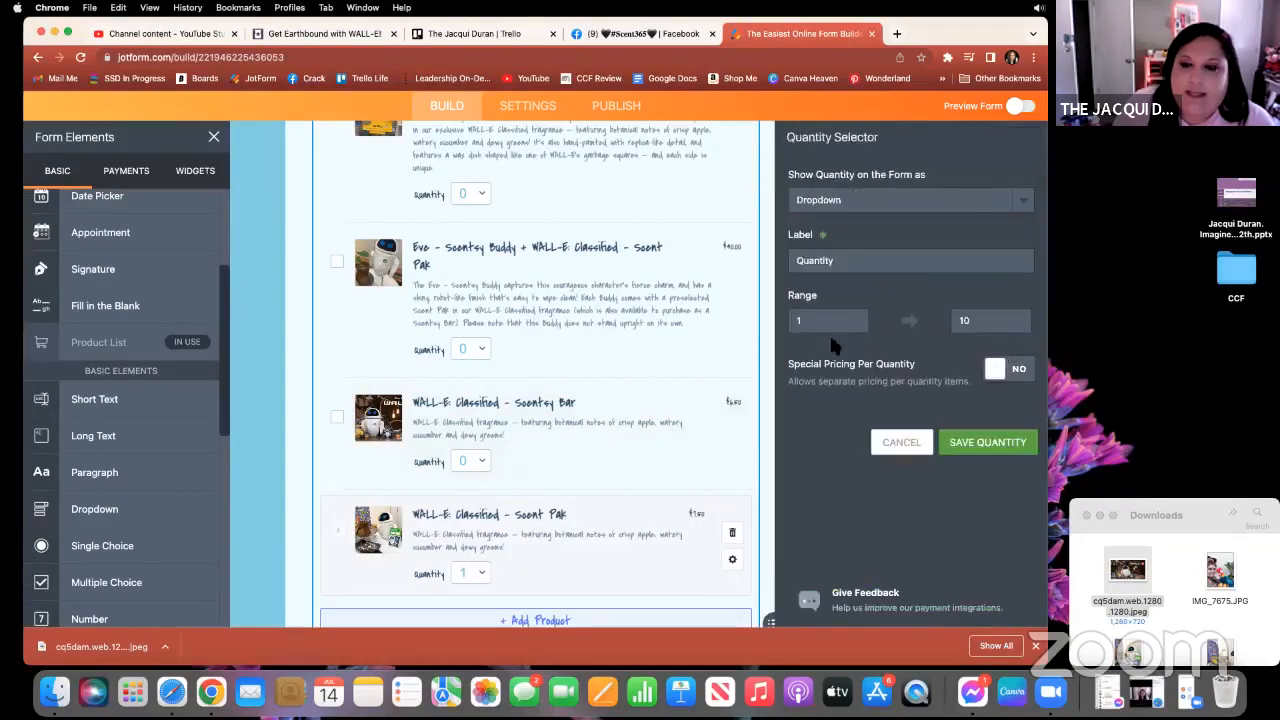
pyautogui.write('0')
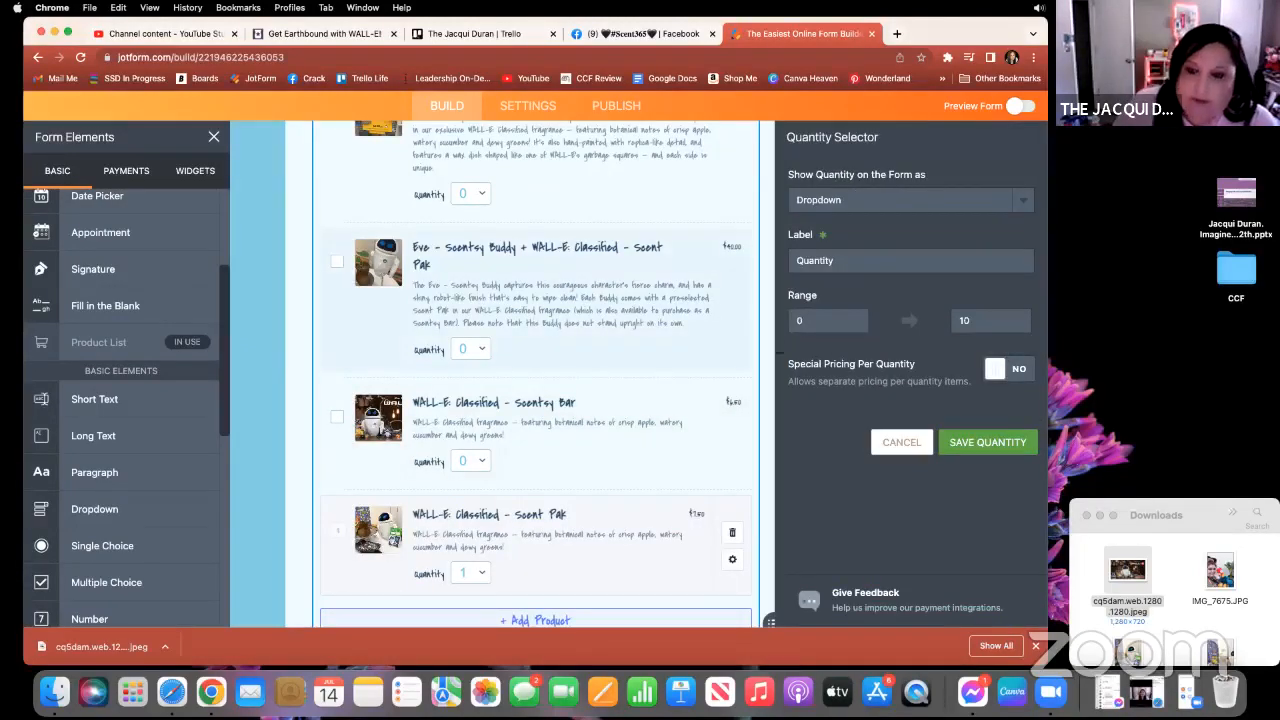
pyautogui.click(973, 442)
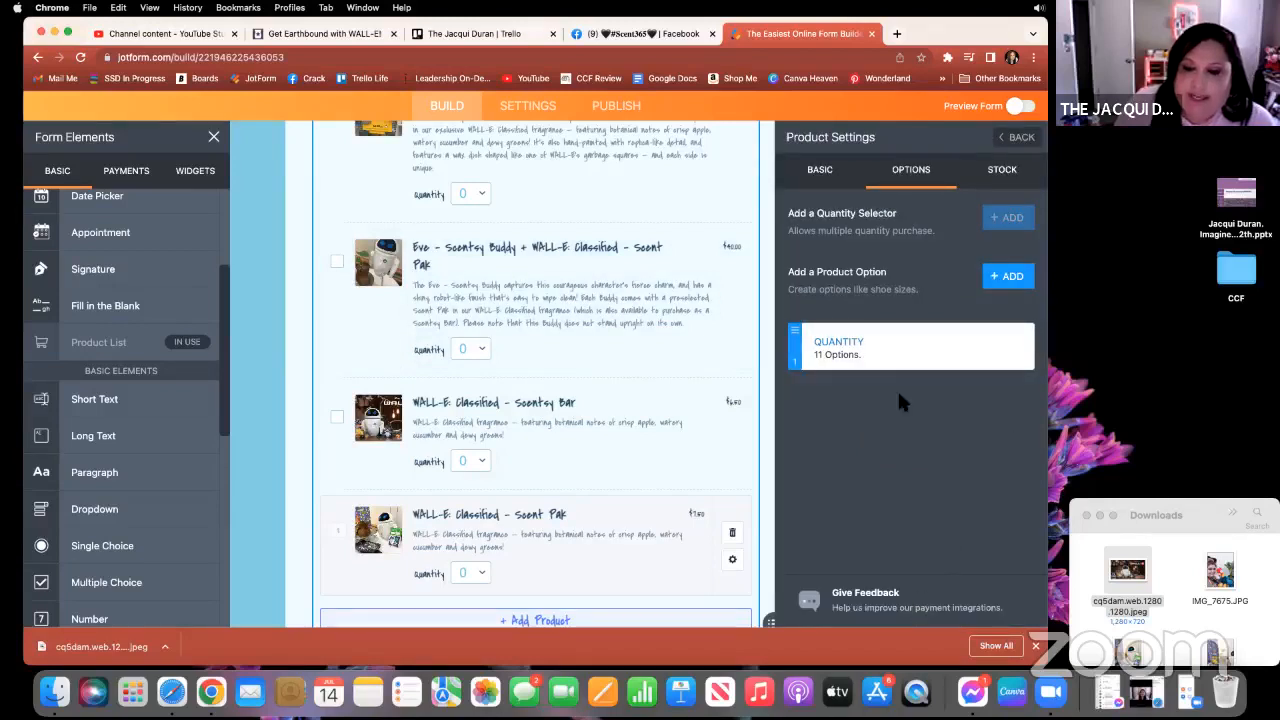
pyautogui.click(1016, 138)
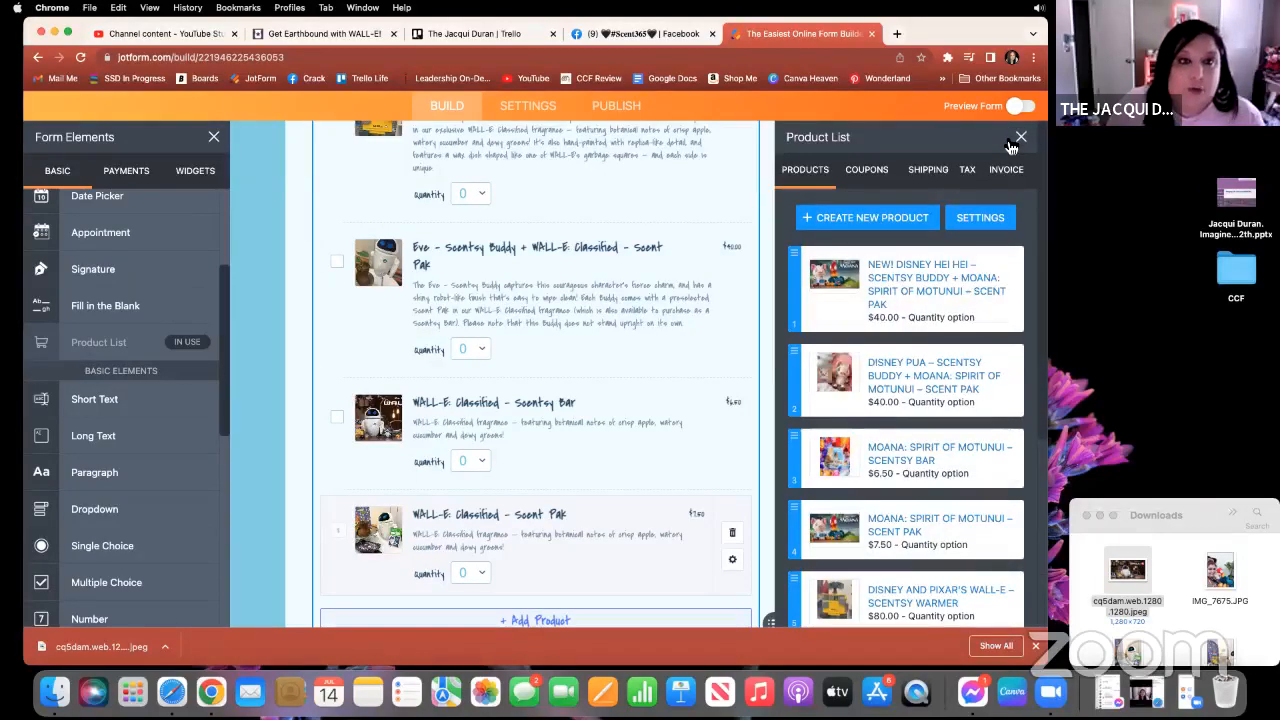
pyautogui.scroll(10, 549, 310)
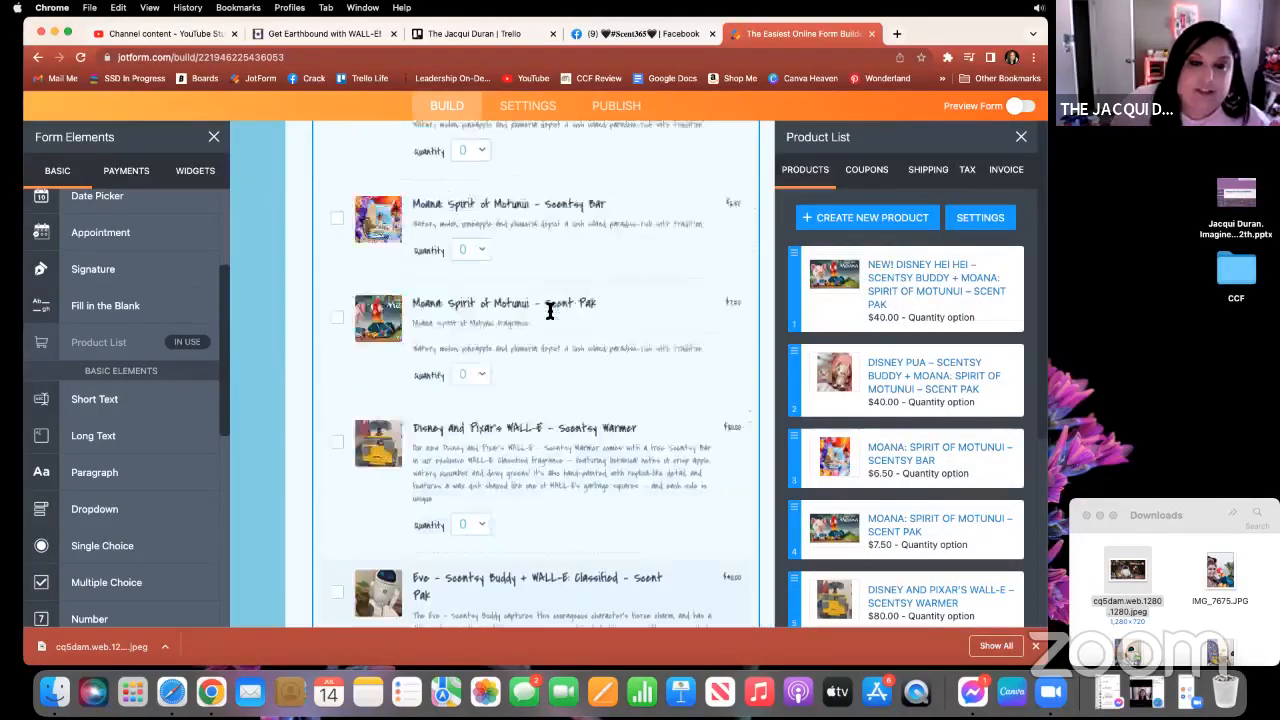
pyautogui.scroll(3, 549, 310)
pyautogui.scroll(-5, 549, 310)
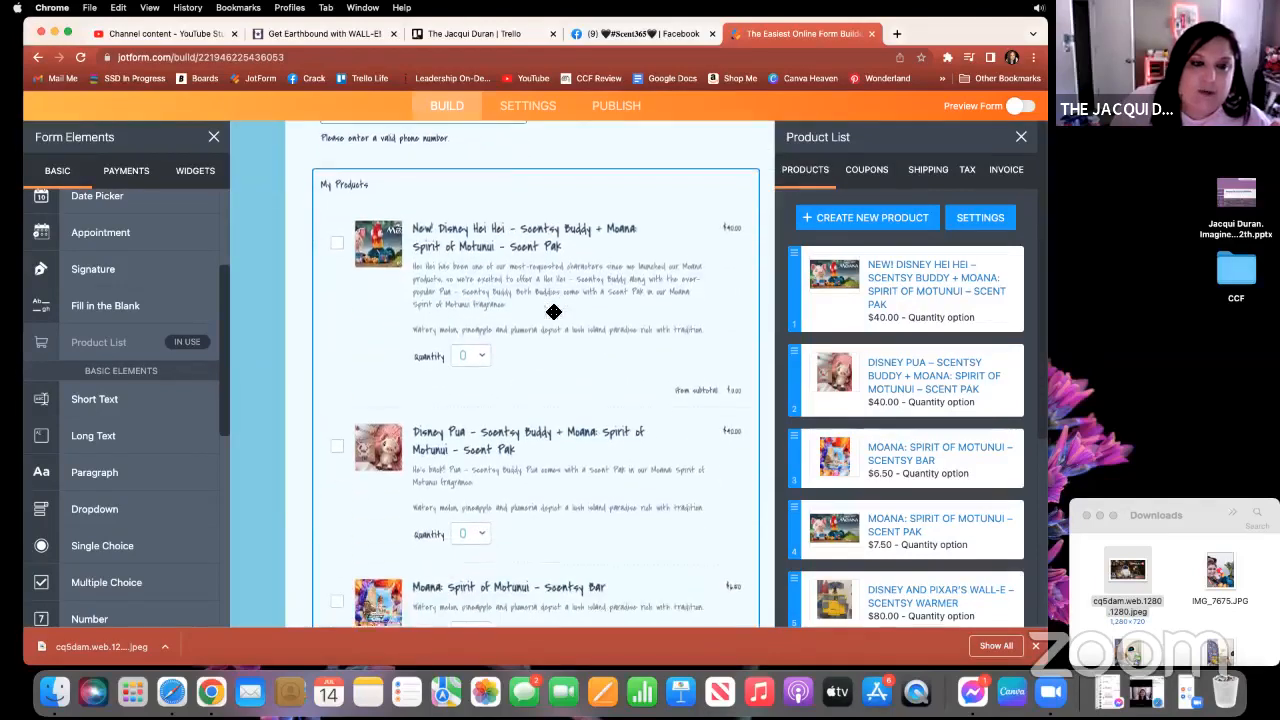
# Review the product entries on the form, from the Hei Hei Buddy through the WALL-E: Classified Scent Pak.
pyautogui.scroll(-5, 549, 310)
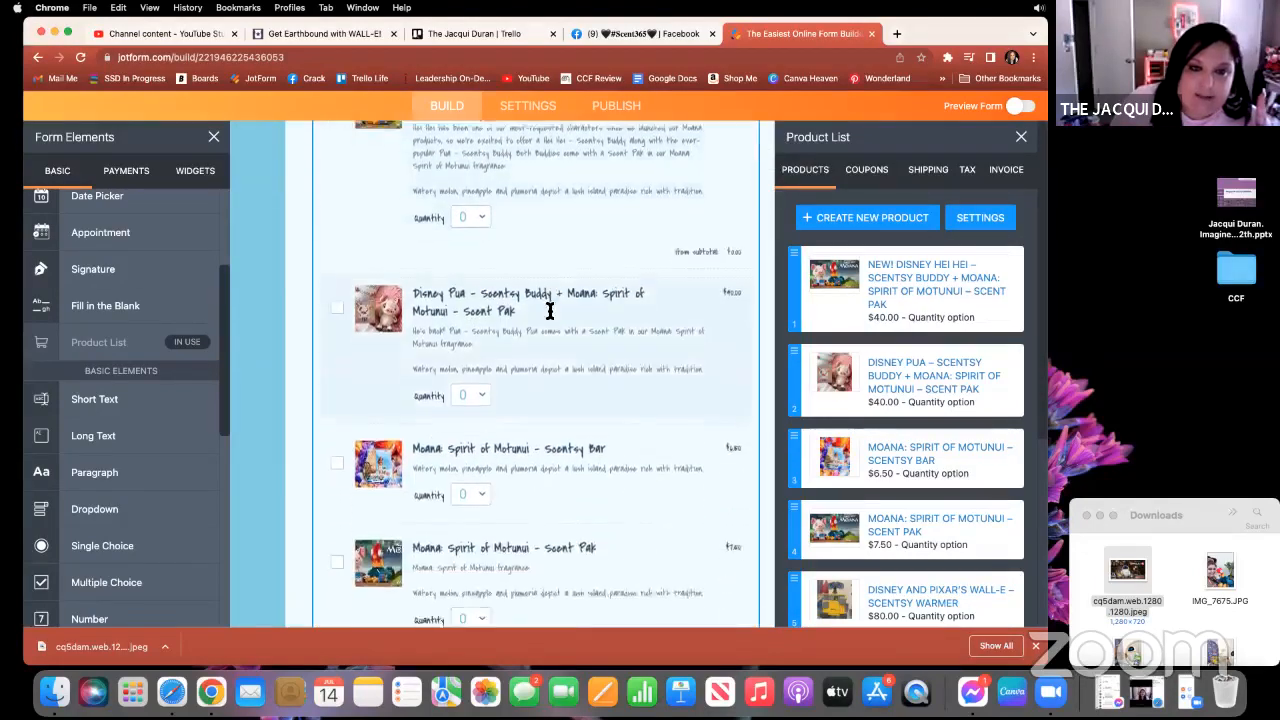
pyautogui.scroll(-1, 549, 311)
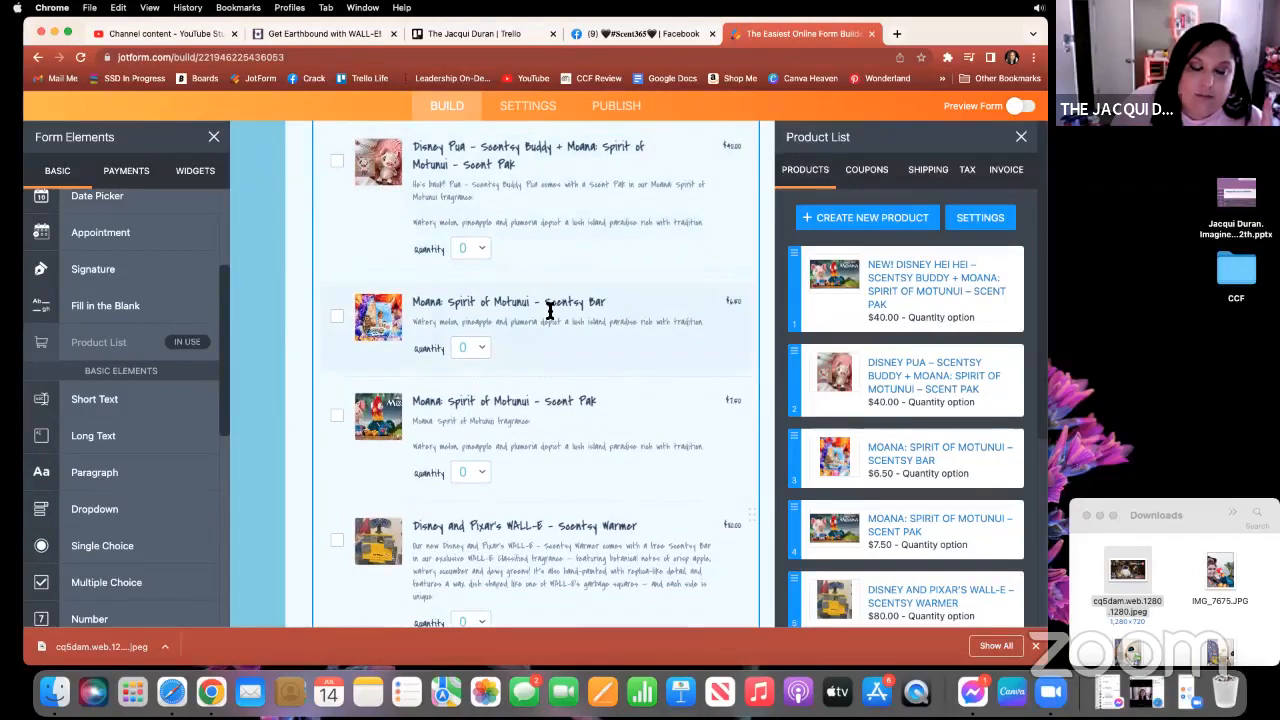
pyautogui.scroll(-4, 549, 311)
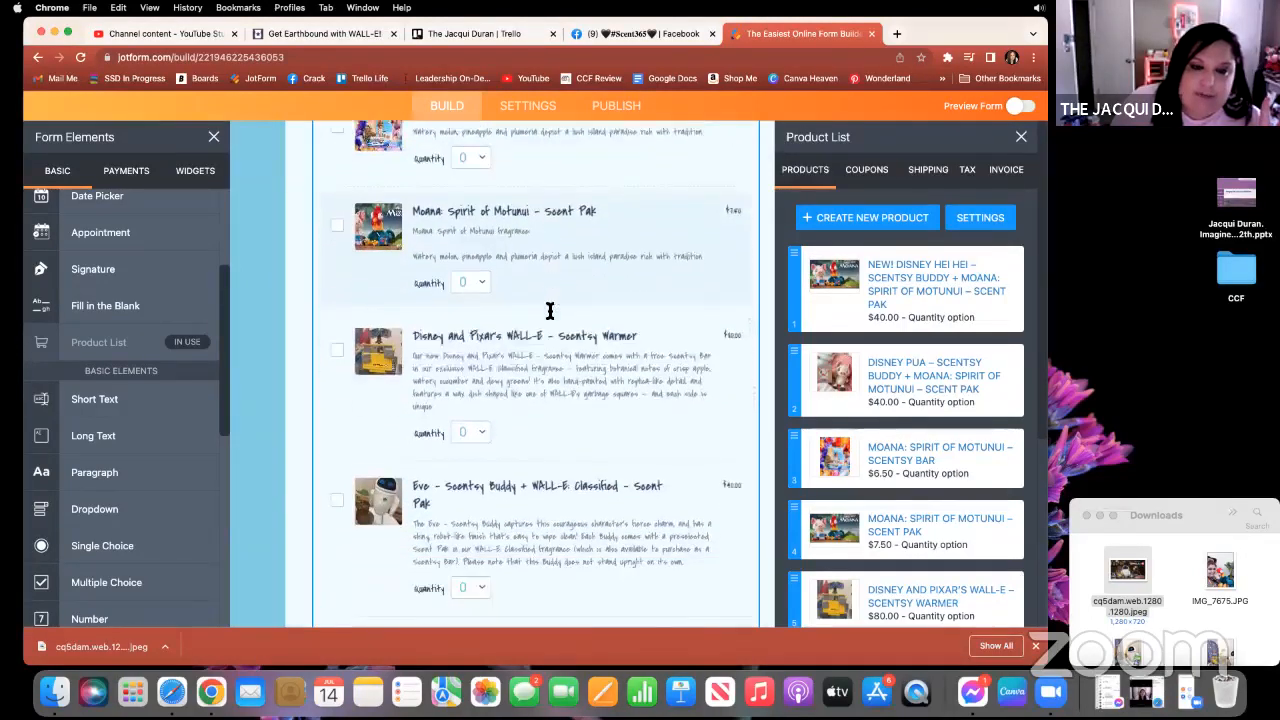
pyautogui.scroll(-2, 549, 311)
pyautogui.scroll(-3, 549, 311)
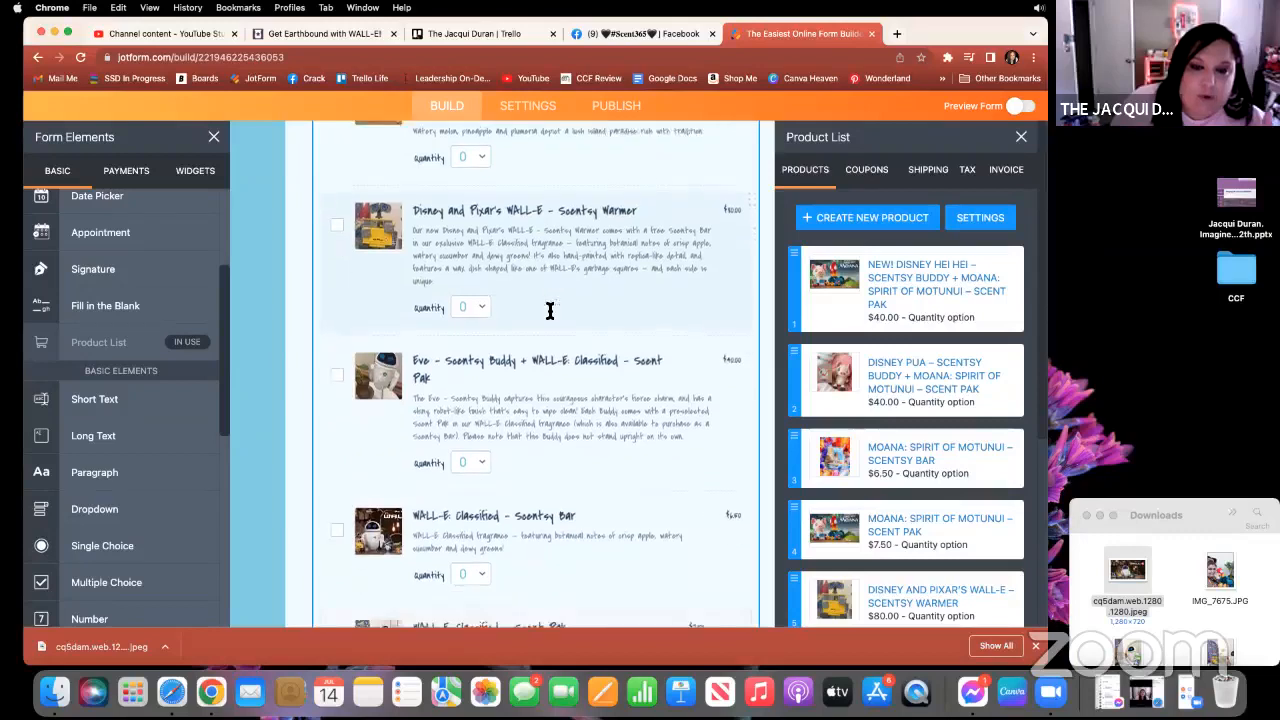
pyautogui.scroll(2, 549, 311)
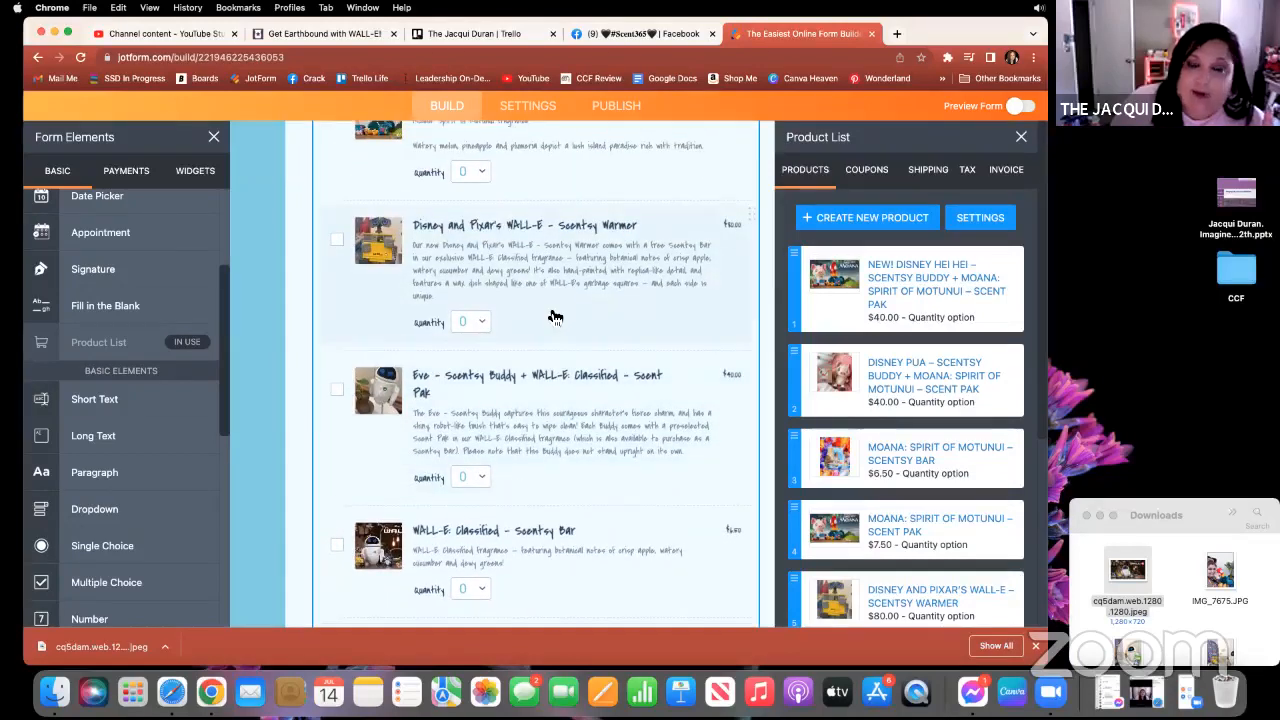
pyautogui.scroll(-3, 555, 317)
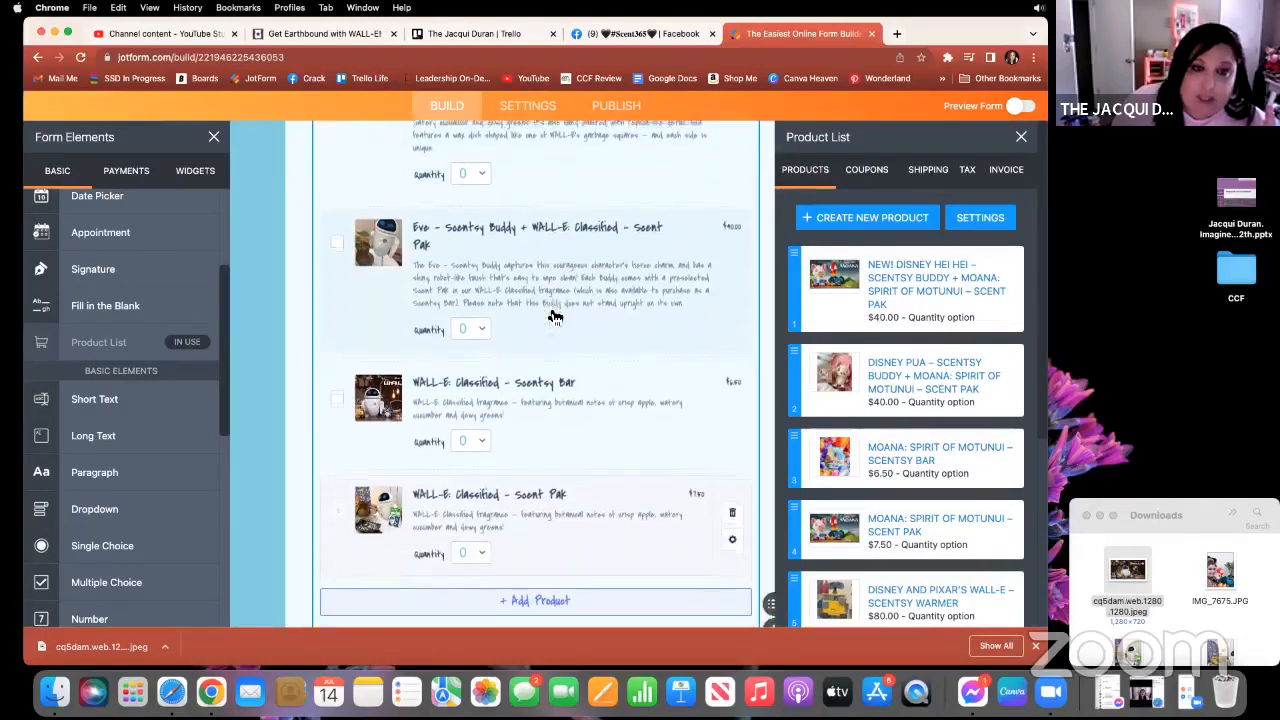
pyautogui.scroll(-1, 555, 317)
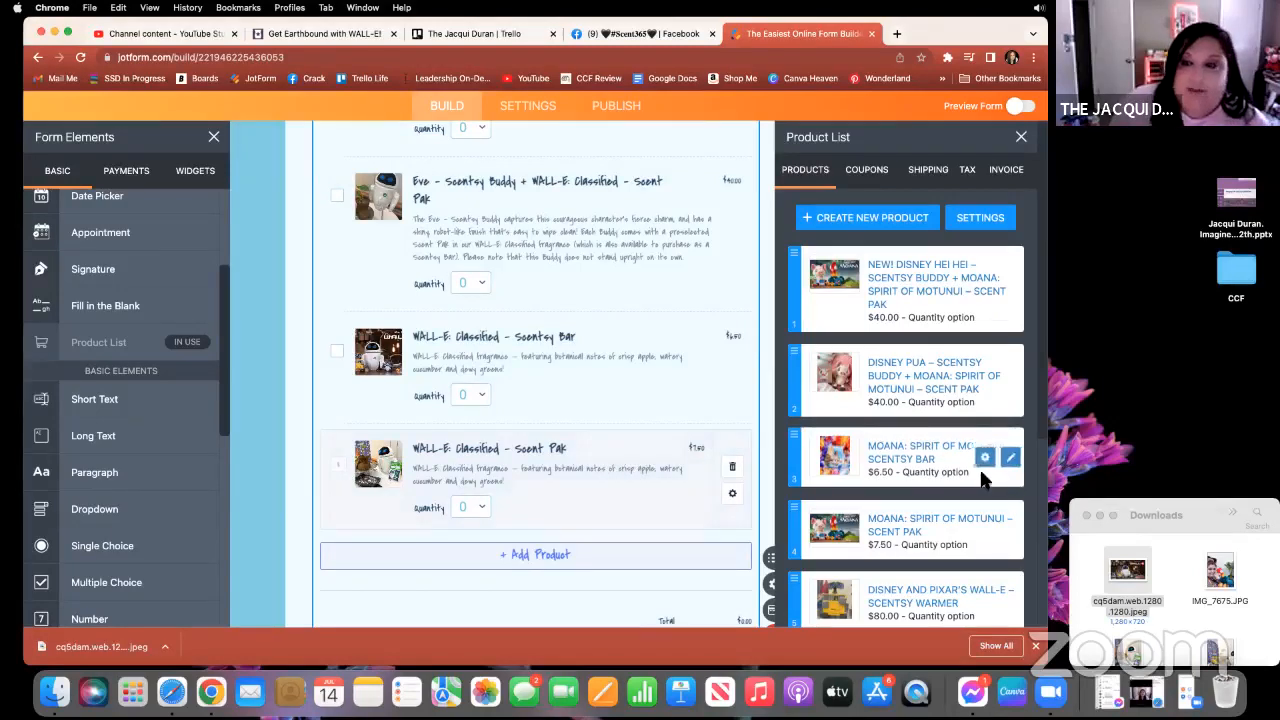
# Enable shipping for the product list and set its charge basis to Per Transaction (Flat Rate).
pyautogui.click(863, 172)
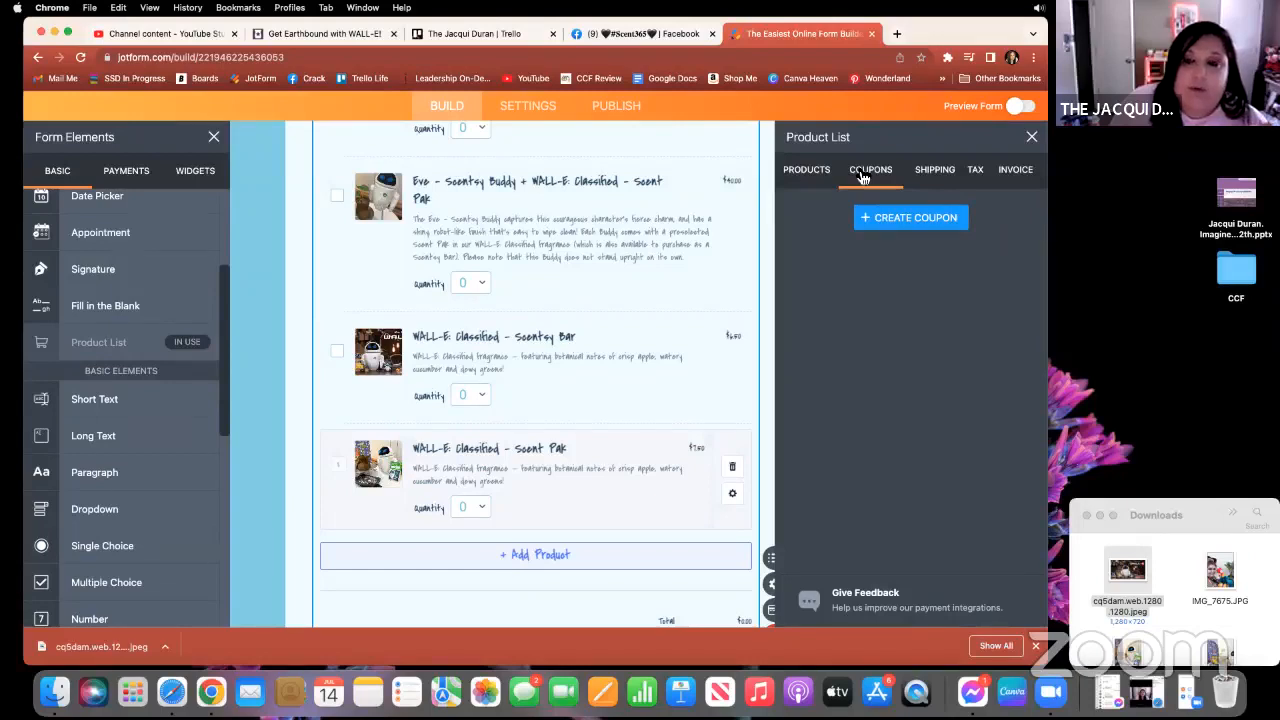
pyautogui.click(940, 172)
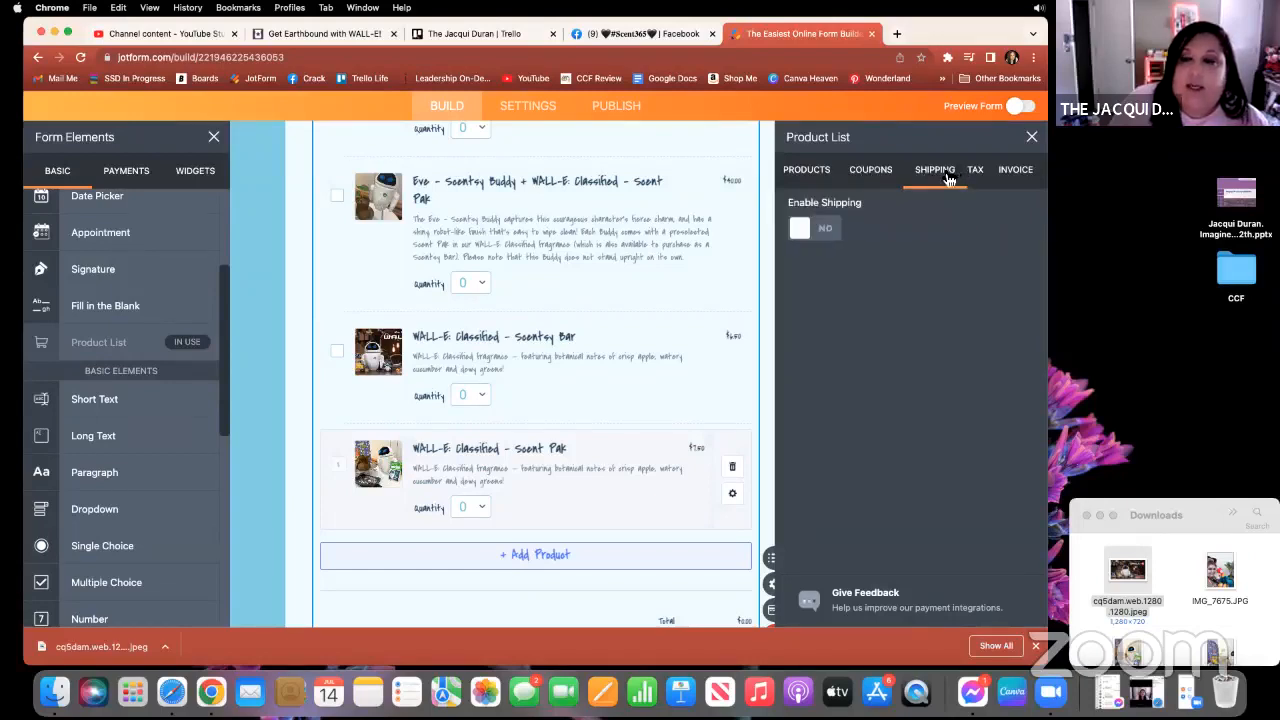
pyautogui.click(800, 230)
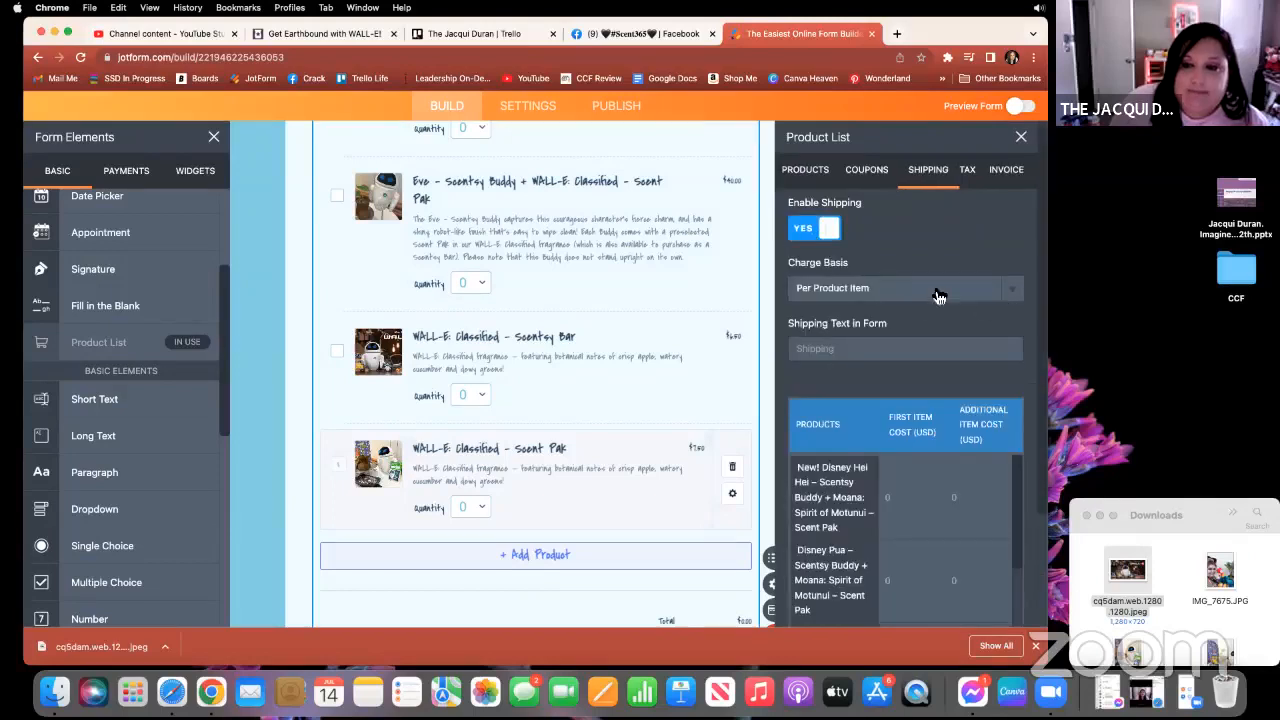
pyautogui.click(1013, 289)
pyautogui.click(994, 305)
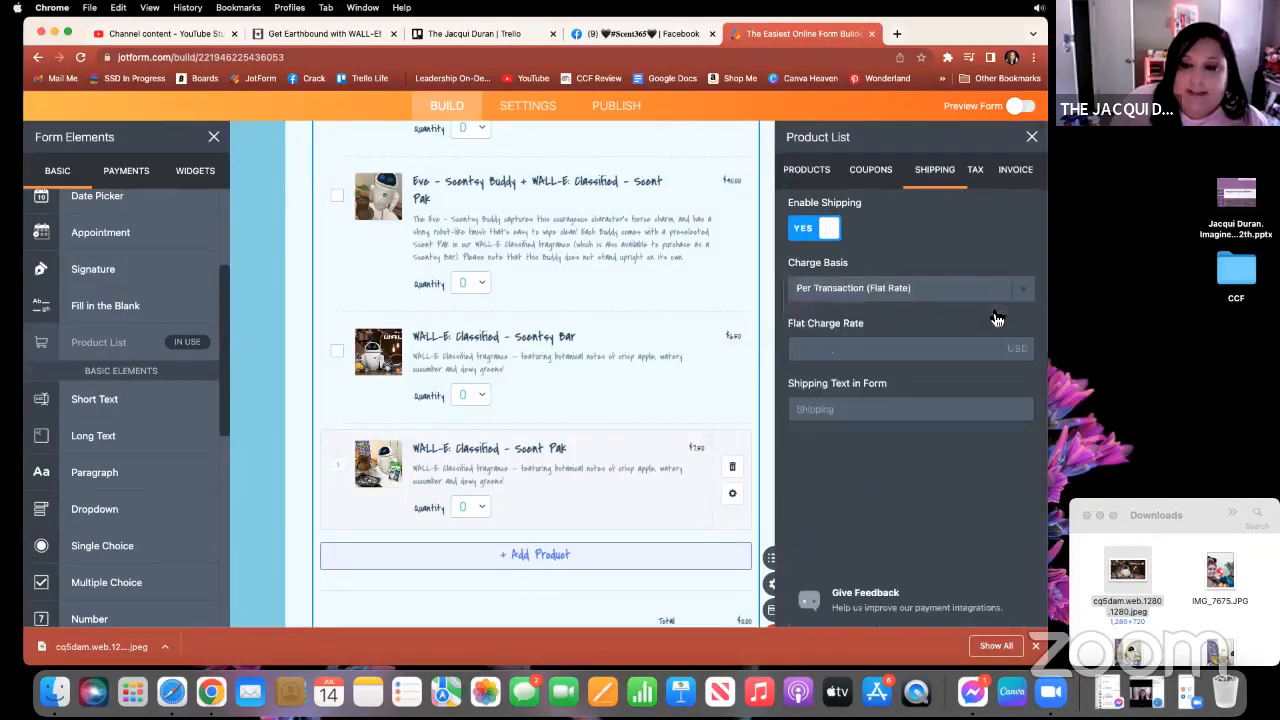
# Set the flat shipping charge rate to 10.00 USD and the shipping text in the form to "Shipping".
pyautogui.click(881, 347)
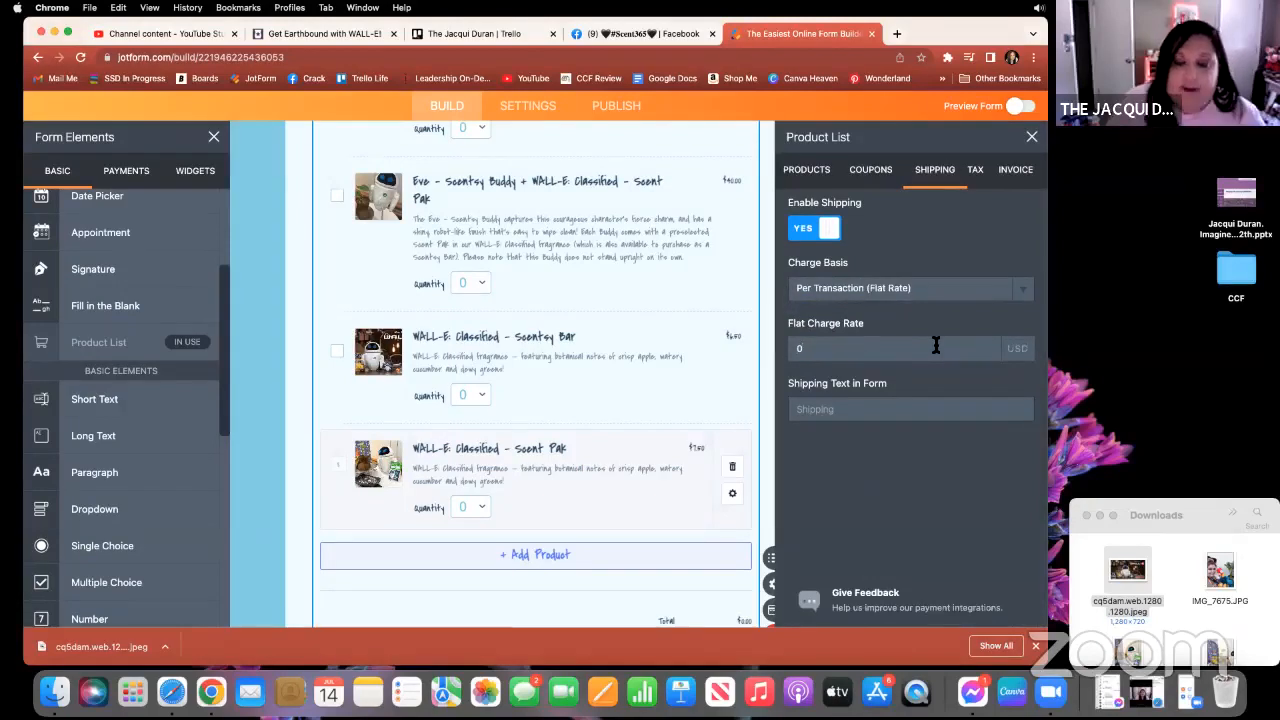
pyautogui.write('10')
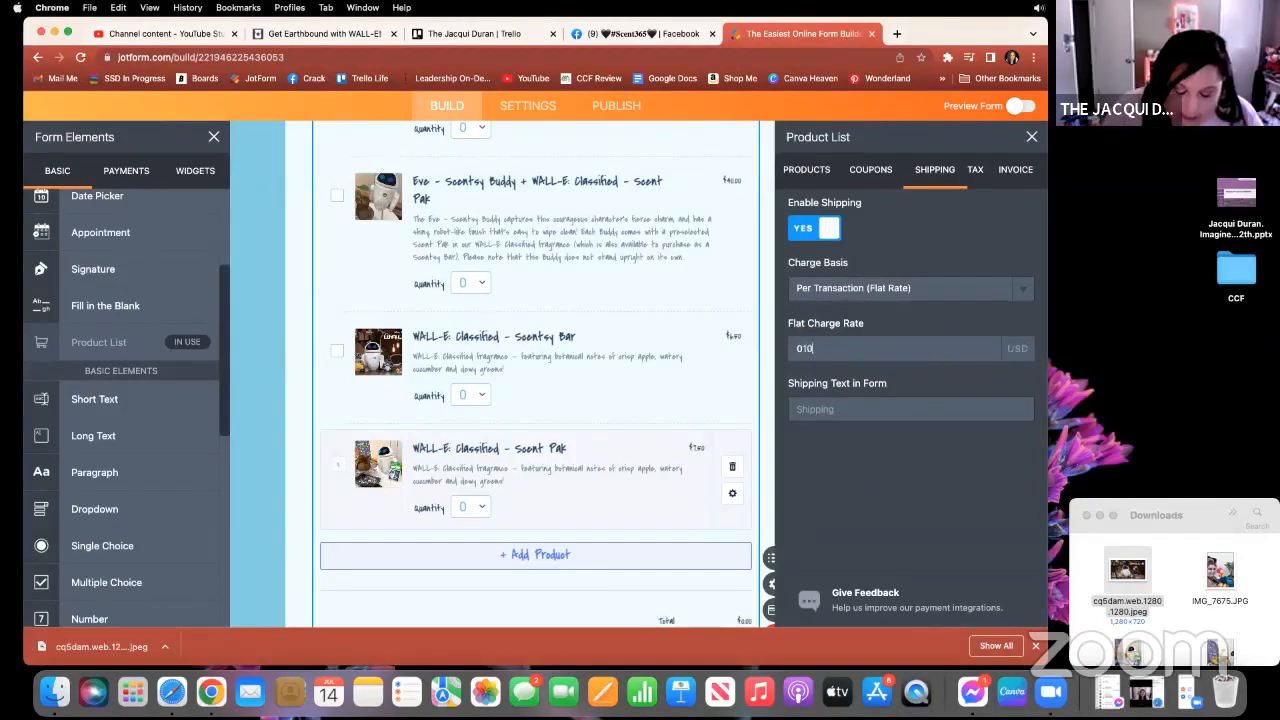
pyautogui.write('.00')
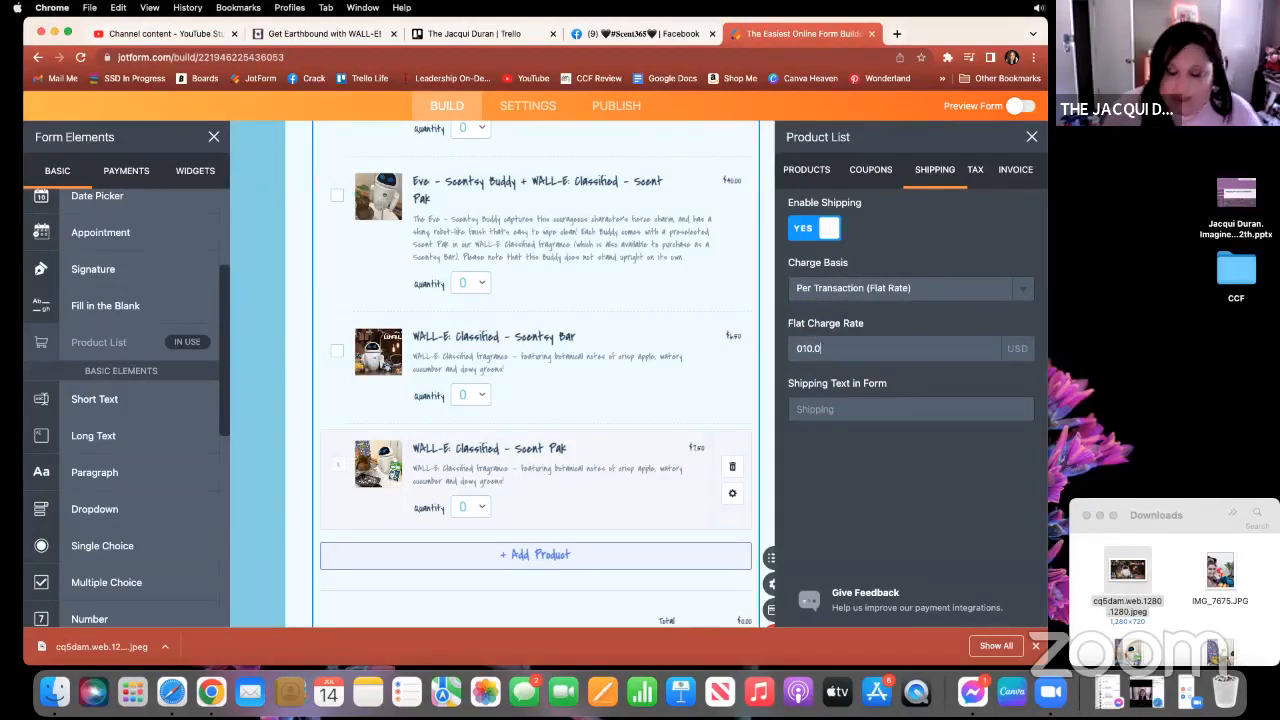
pyautogui.press('BackSpace')
pyautogui.press('BackSpace')
pyautogui.press('BackSpace')
pyautogui.press('BackSpace')
pyautogui.press('BackSpace')
pyautogui.write('10')
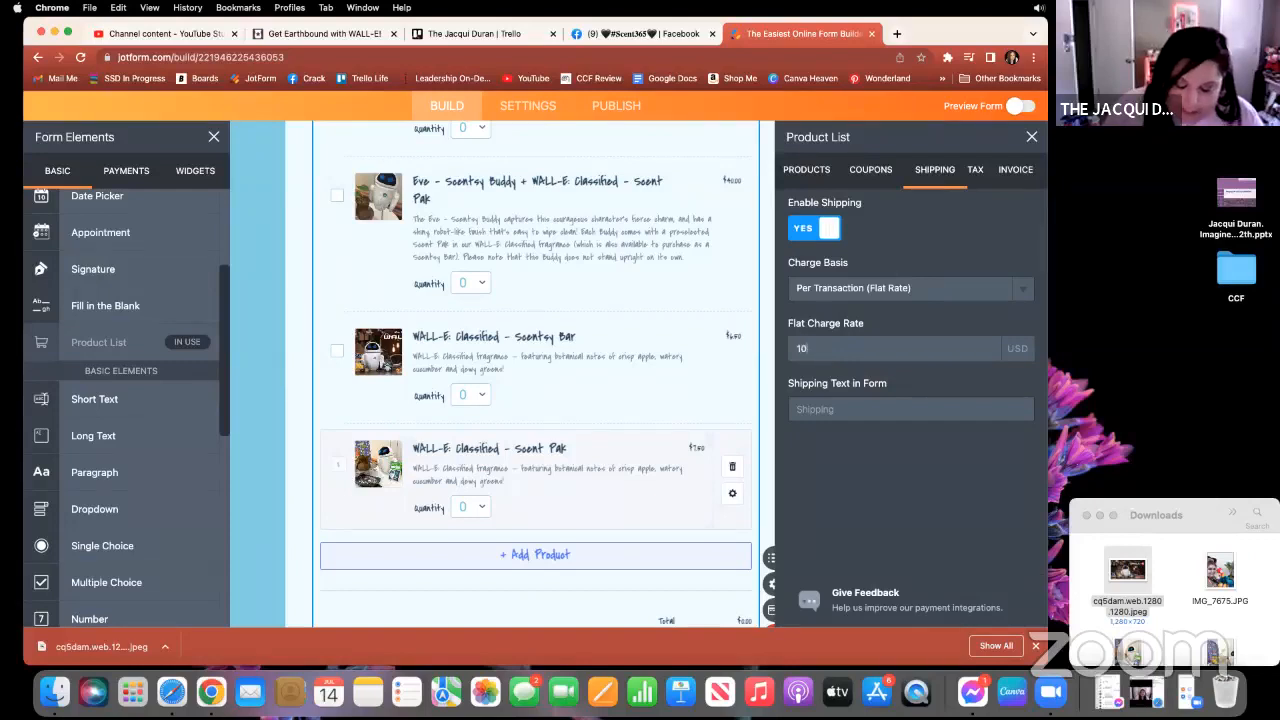
pyautogui.write('.00')
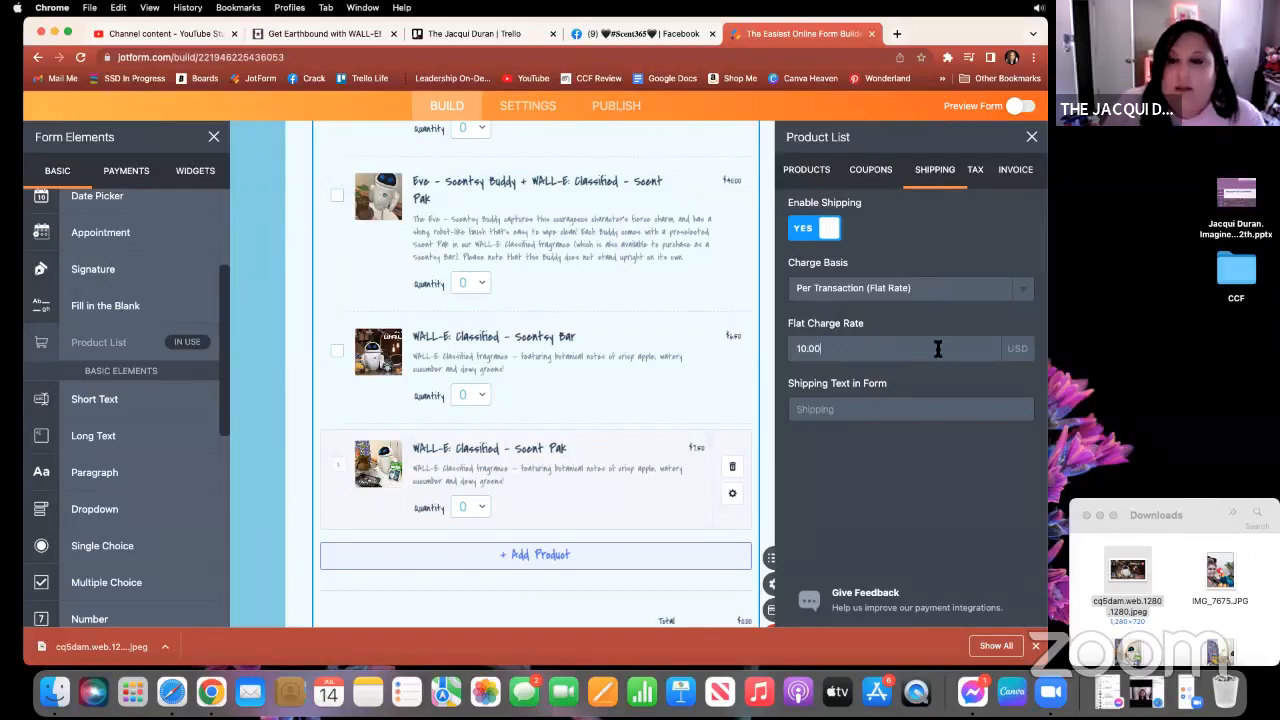
pyautogui.click(821, 409)
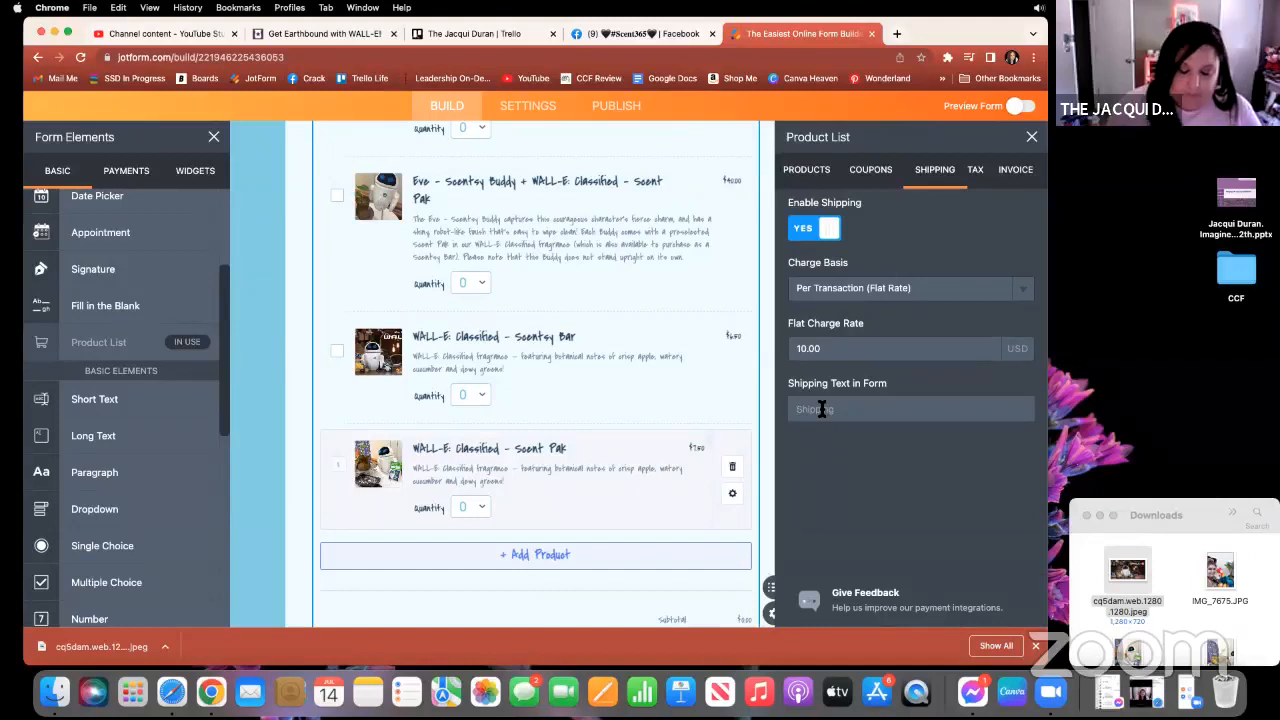
pyautogui.write('Shipping')
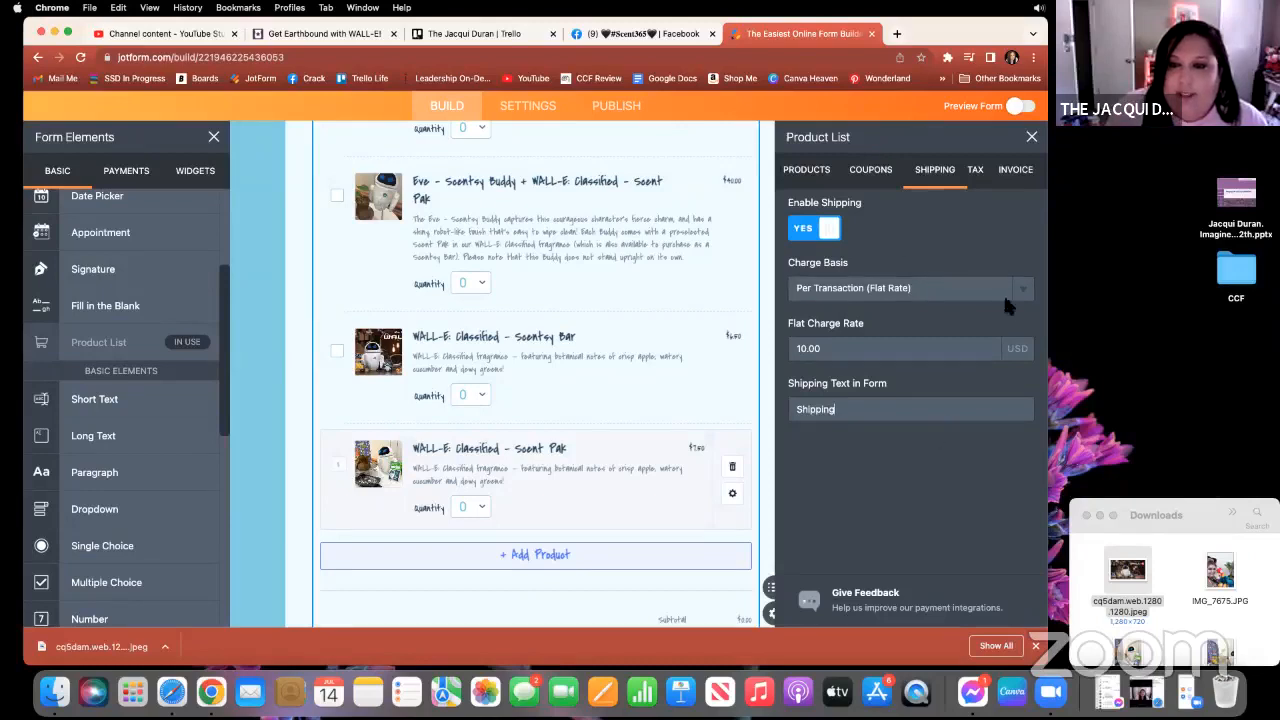
# Set the base tax rate to 8.8% with "Tax" as the tax text on the form, and close the product list settings.
pyautogui.click(975, 169)
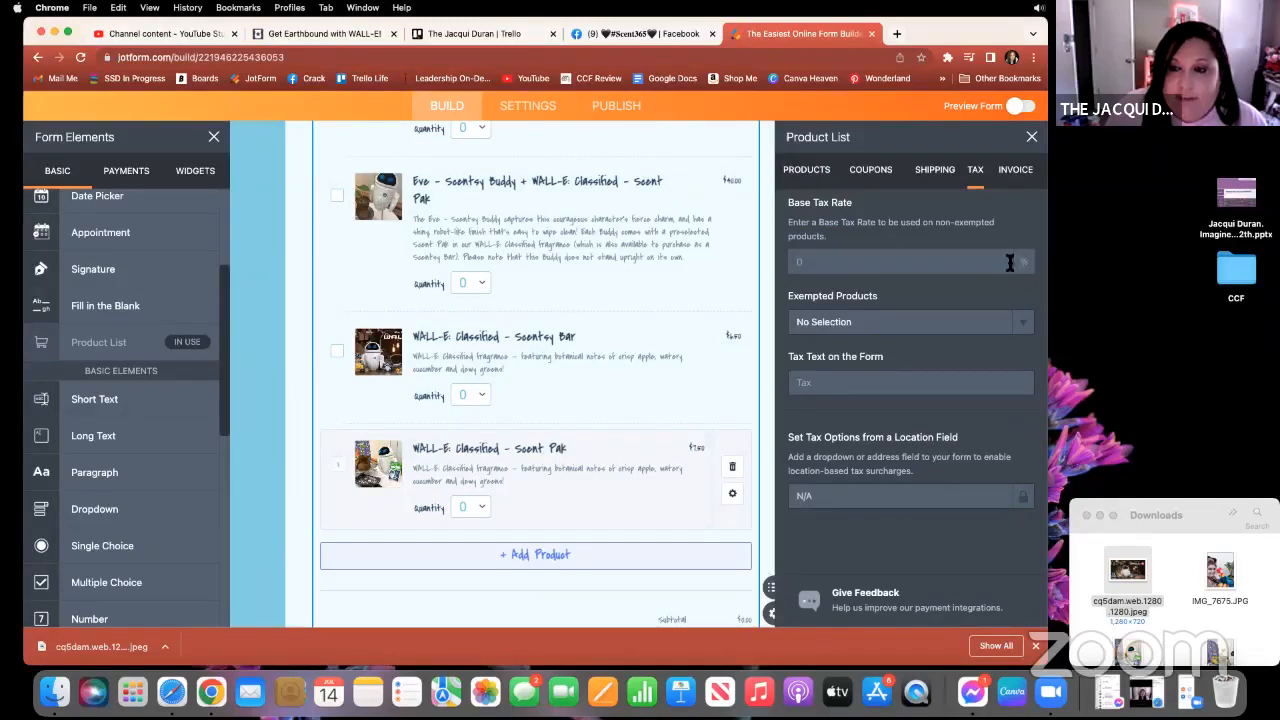
pyautogui.click(847, 262)
pyautogui.write('8.8')
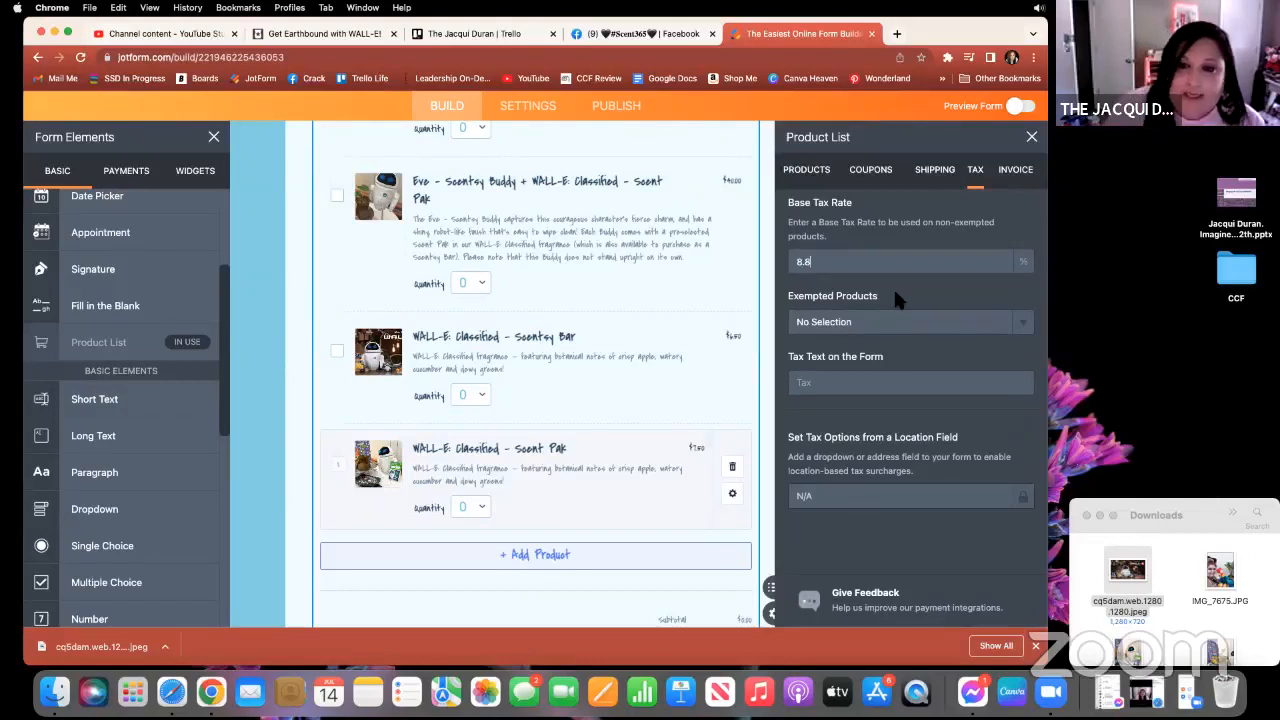
pyautogui.click(867, 380)
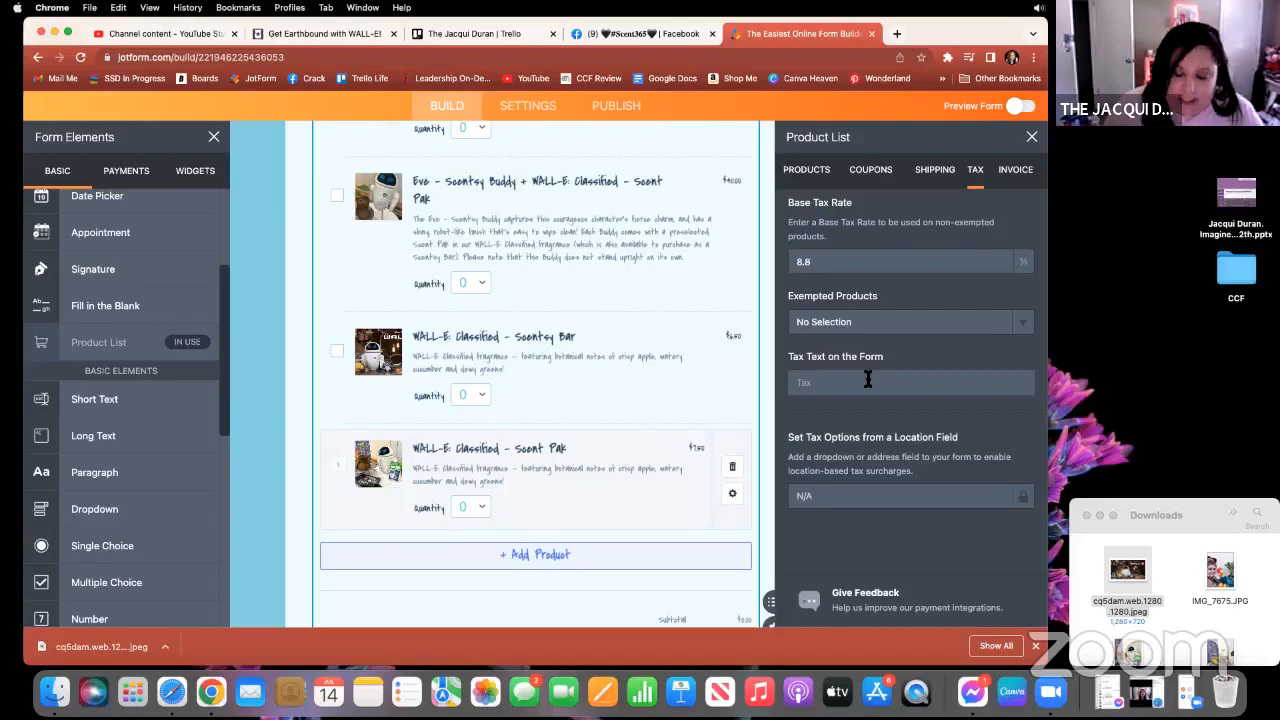
pyautogui.write('Tax')
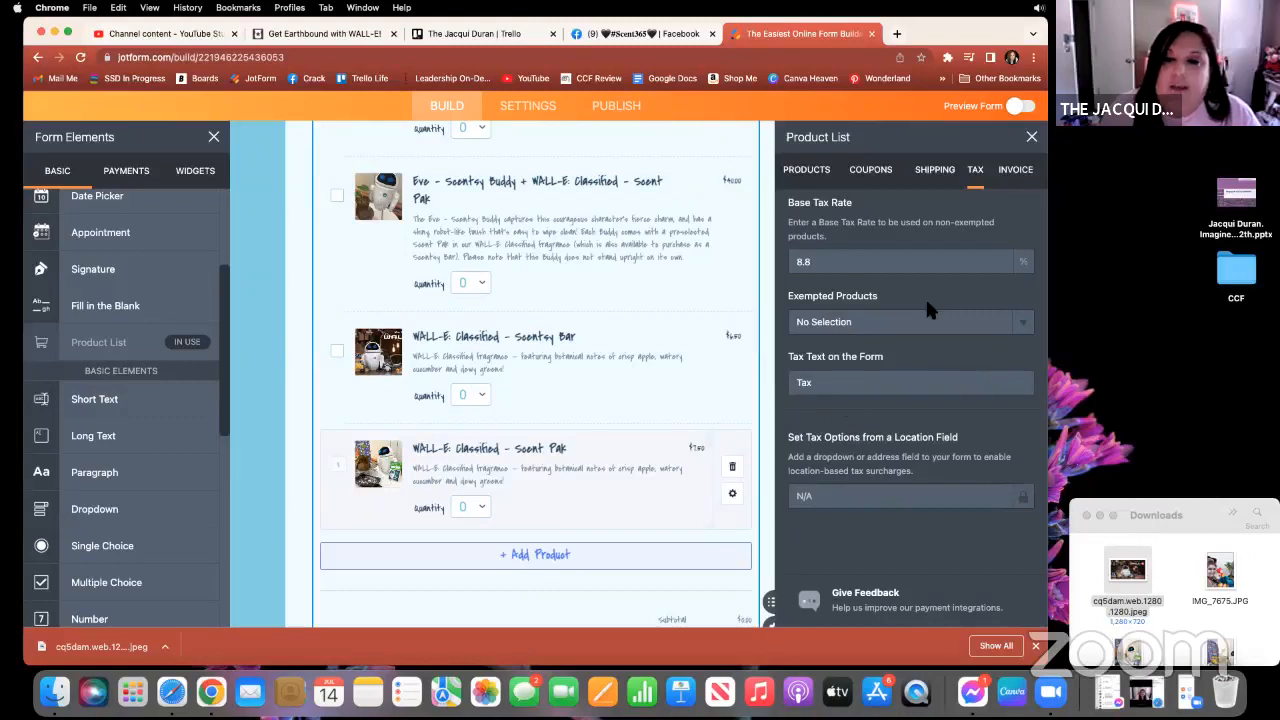
pyautogui.click(1018, 172)
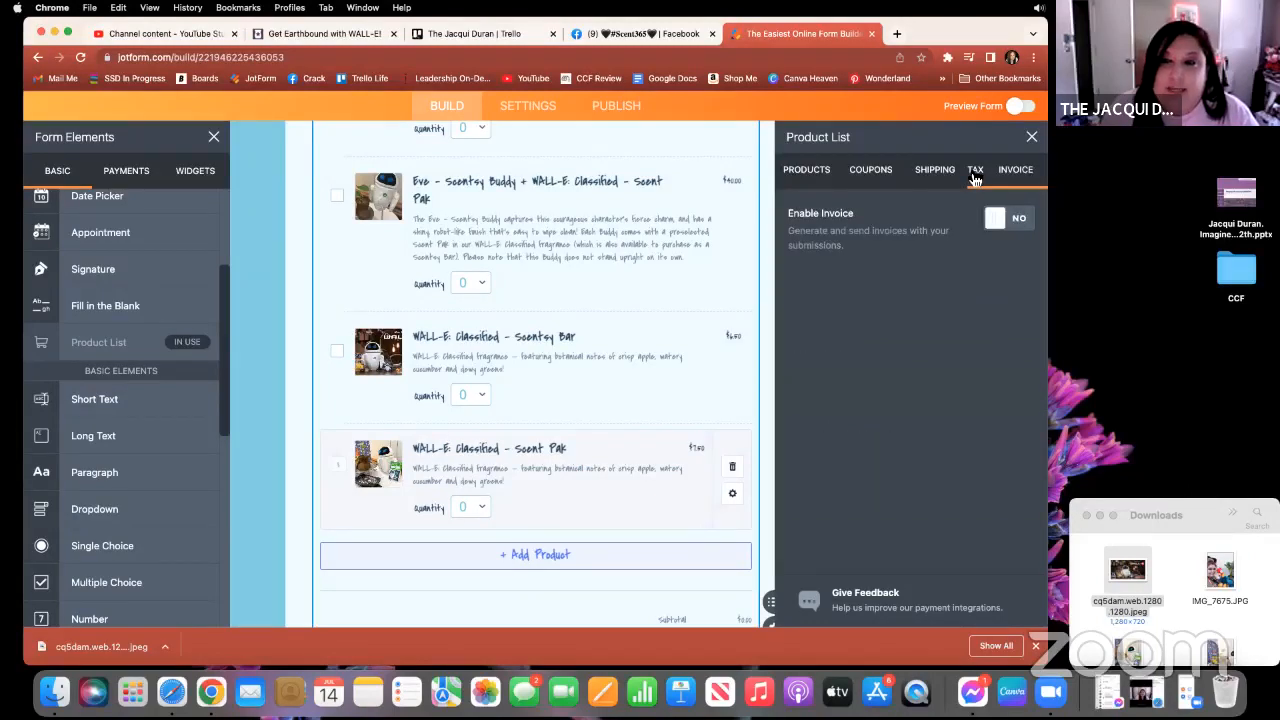
pyautogui.click(975, 175)
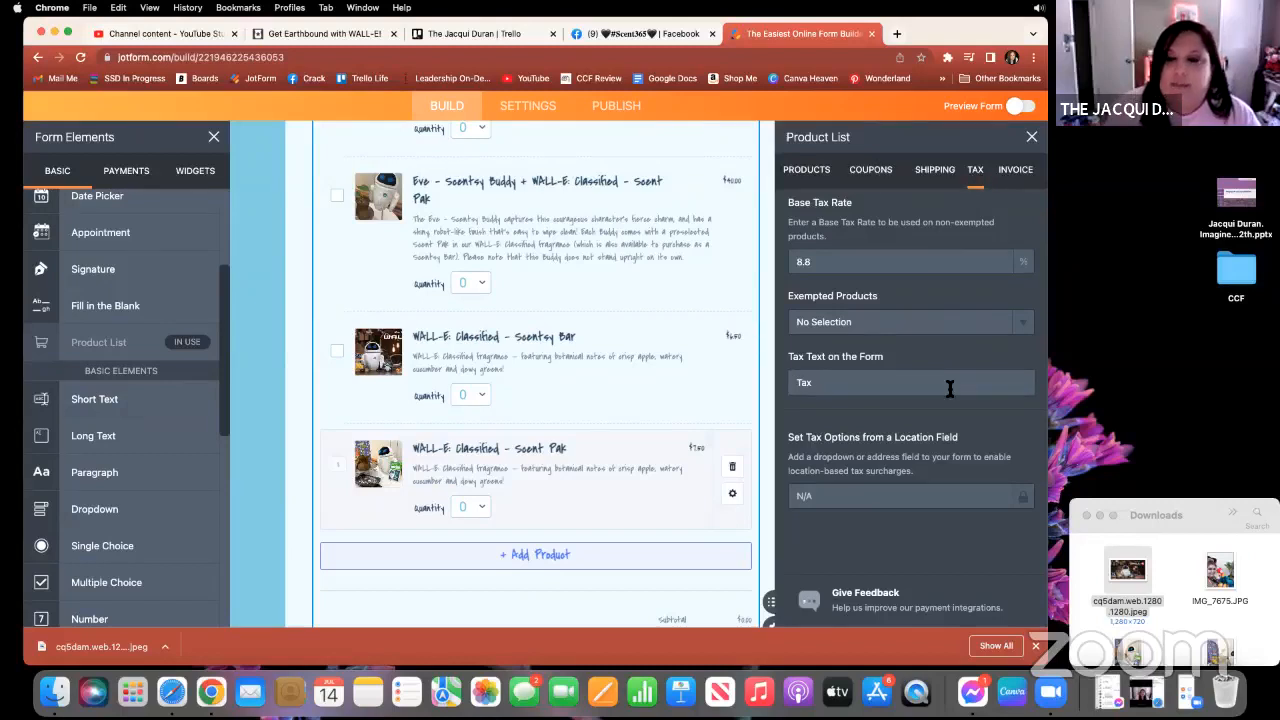
pyautogui.click(812, 176)
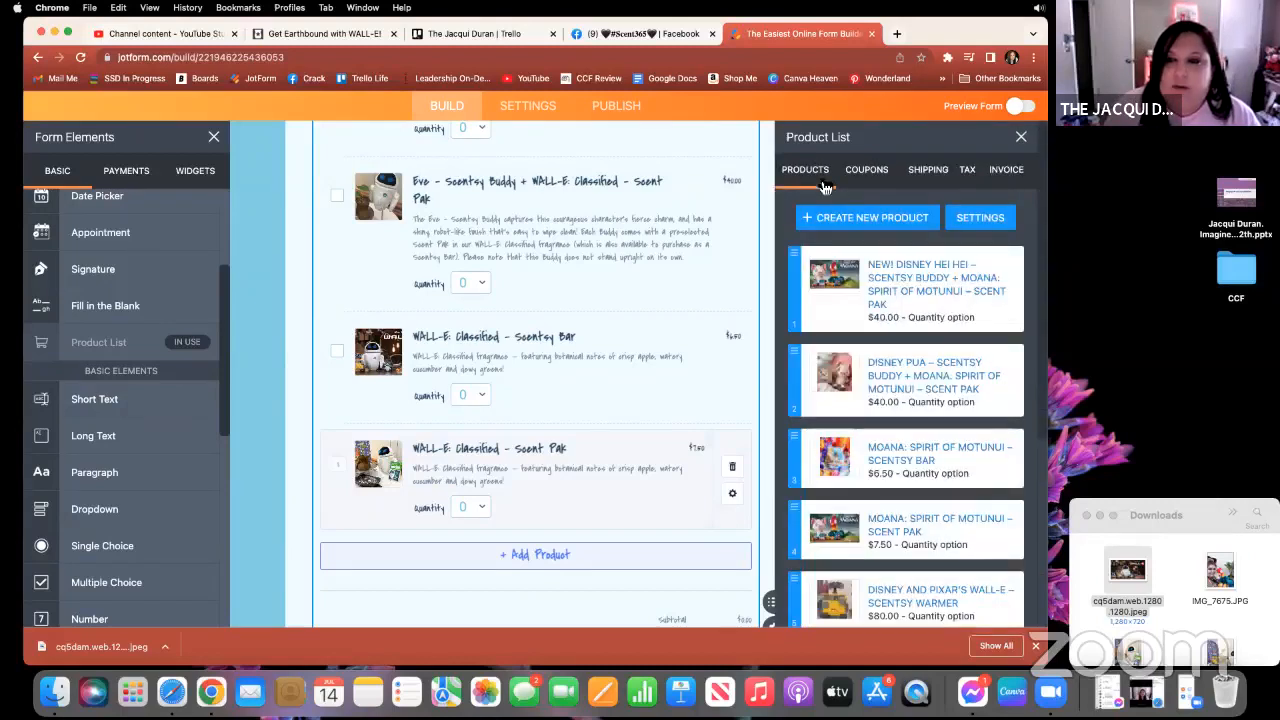
pyautogui.click(1021, 137)
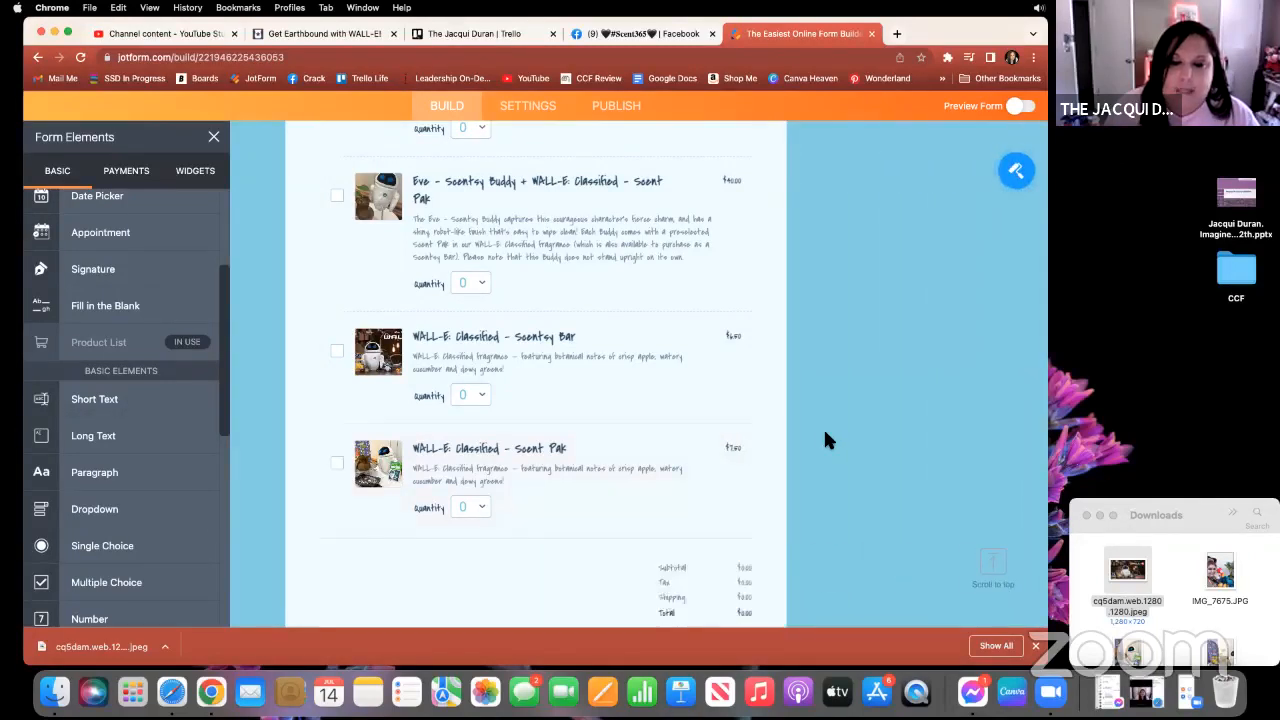
# Look over the whole form, checking the totals below the products, the heading and the contact fields.
pyautogui.scroll(-3, 823, 427)
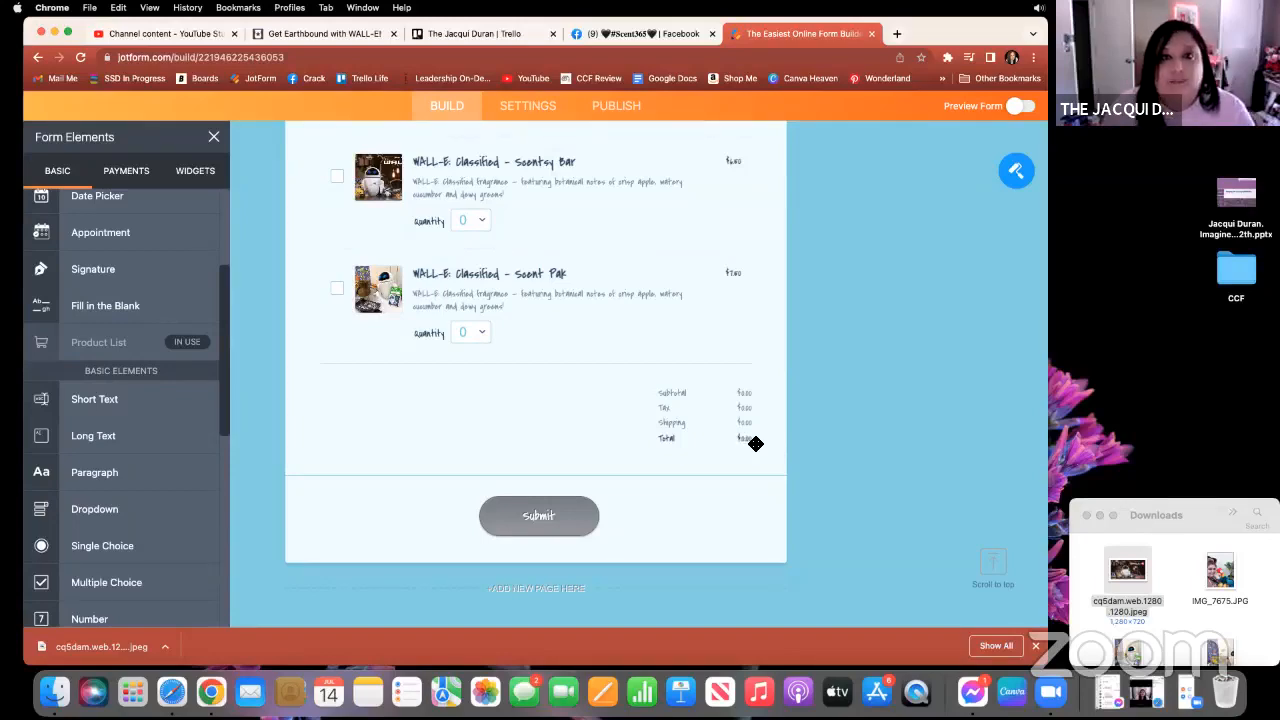
pyautogui.scroll(15, 851, 421)
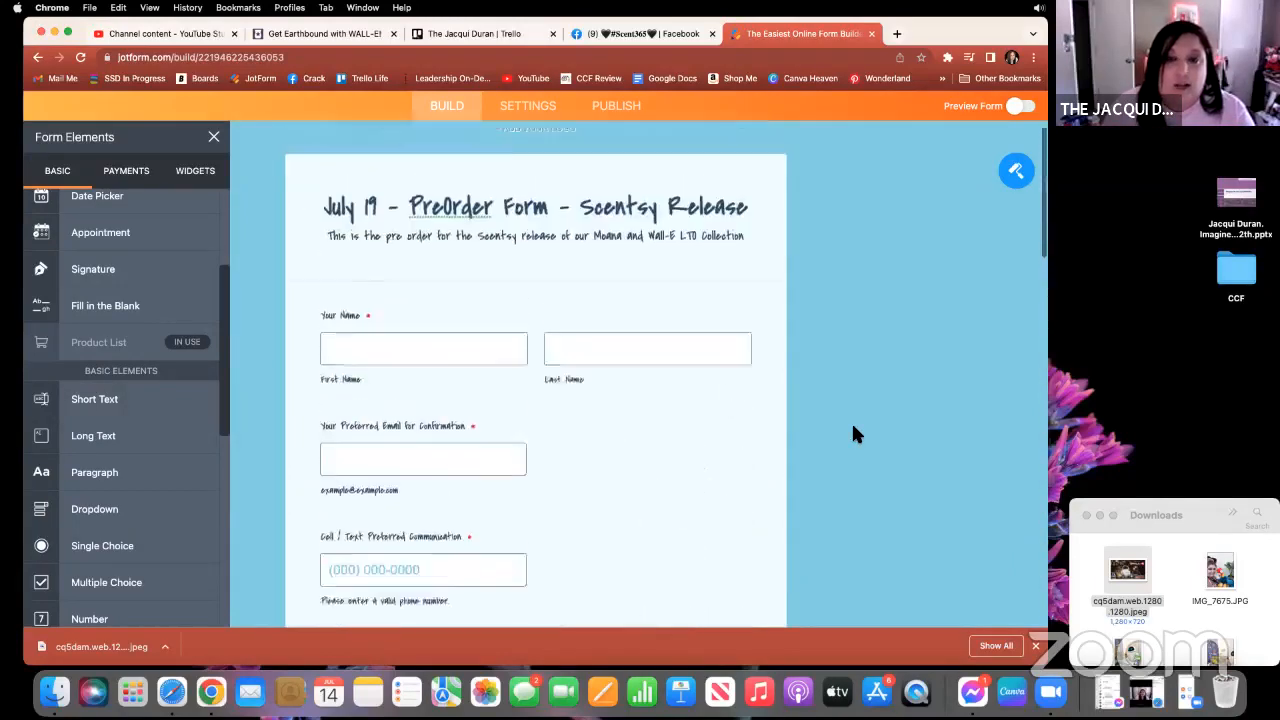
pyautogui.scroll(2, 853, 428)
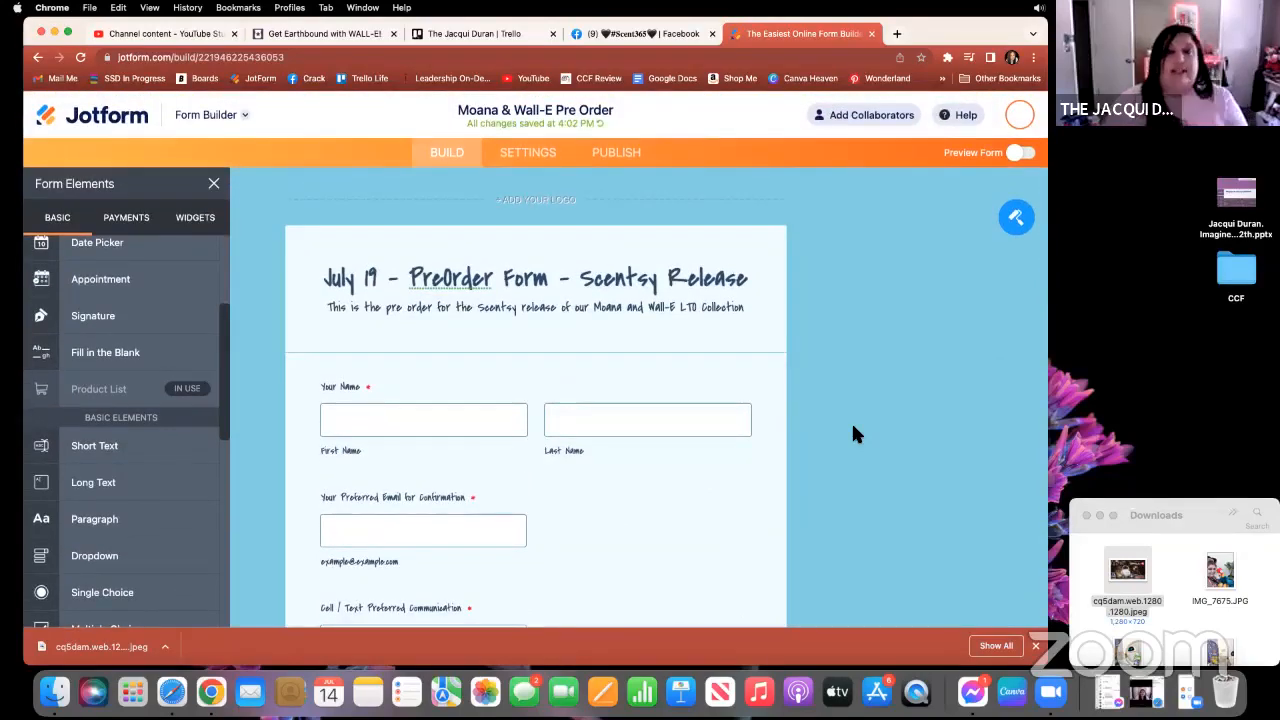
pyautogui.scroll(-10, 853, 434)
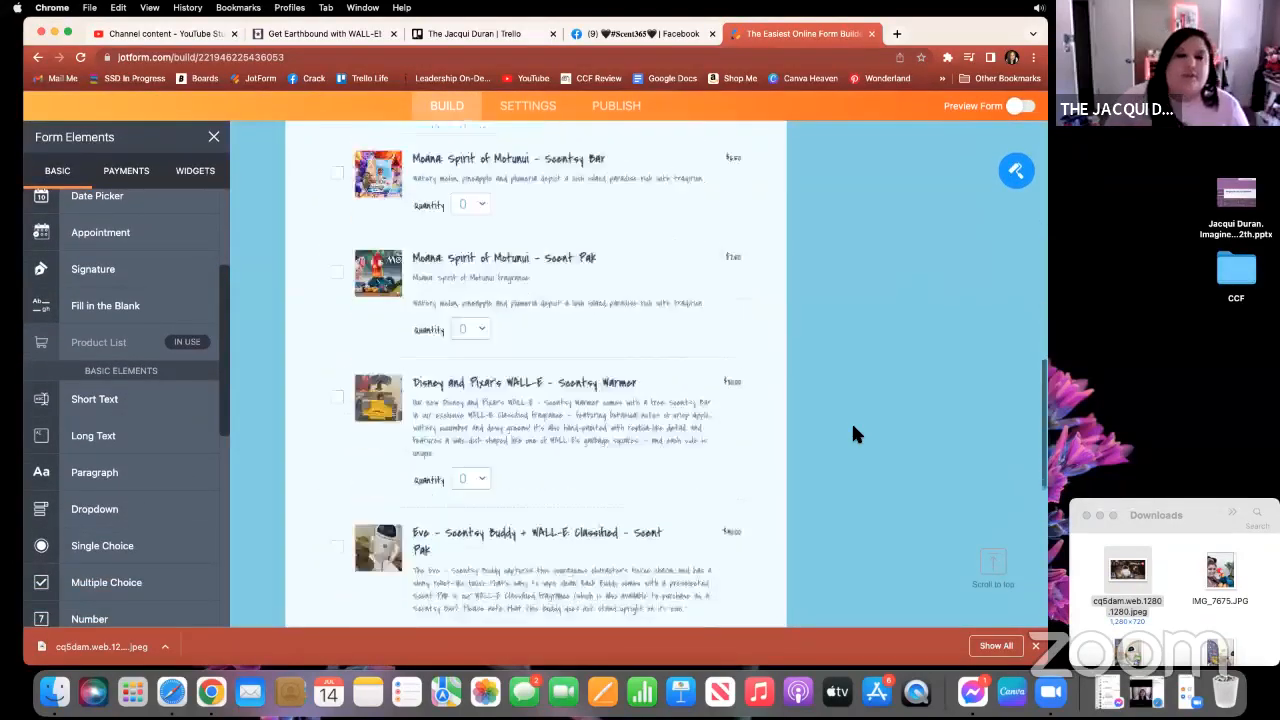
pyautogui.scroll(10, 853, 434)
pyautogui.scroll(-3, 853, 434)
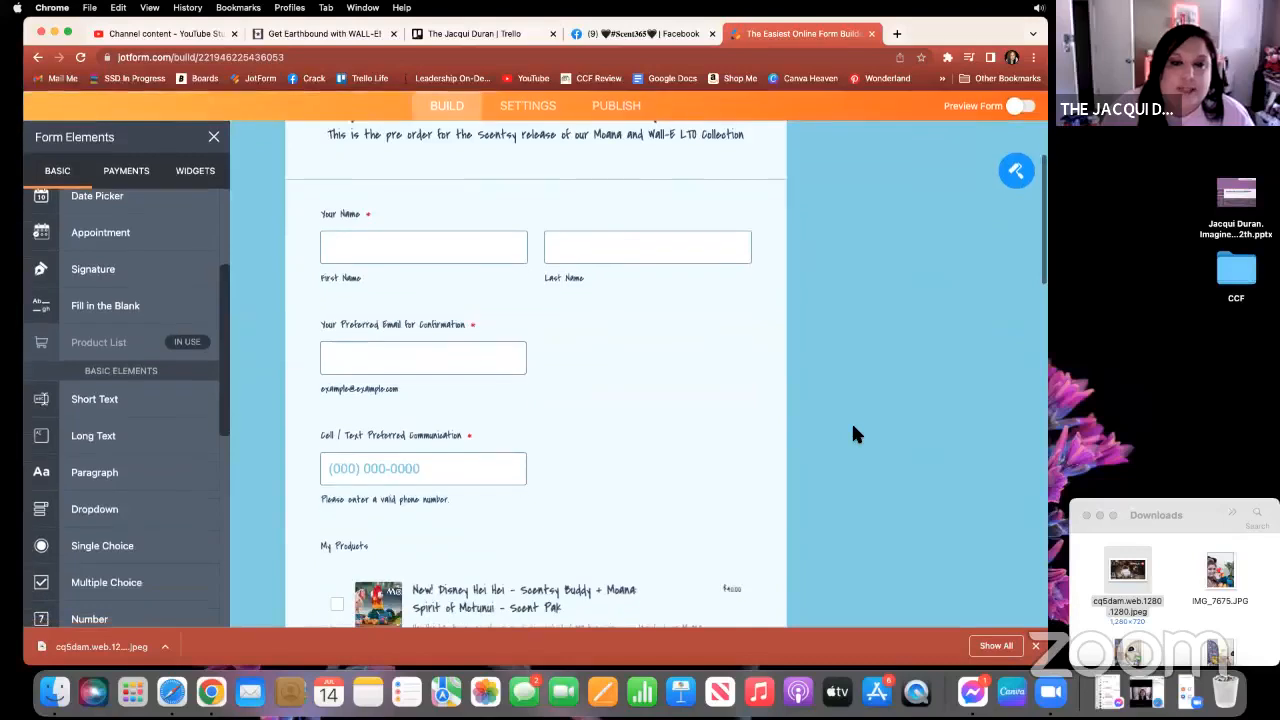
pyautogui.scroll(-1, 853, 427)
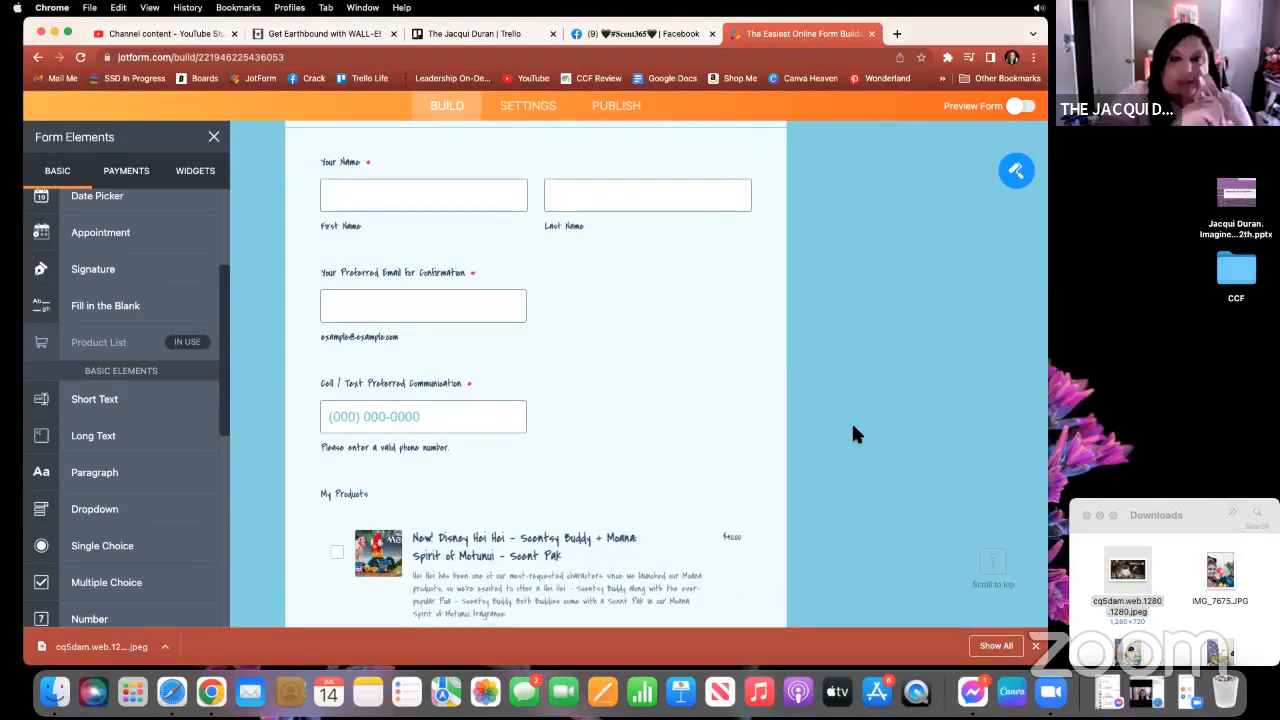
# Add an Address field between the product list totals and the Submit button.
pyautogui.scroll(-15, 853, 430)
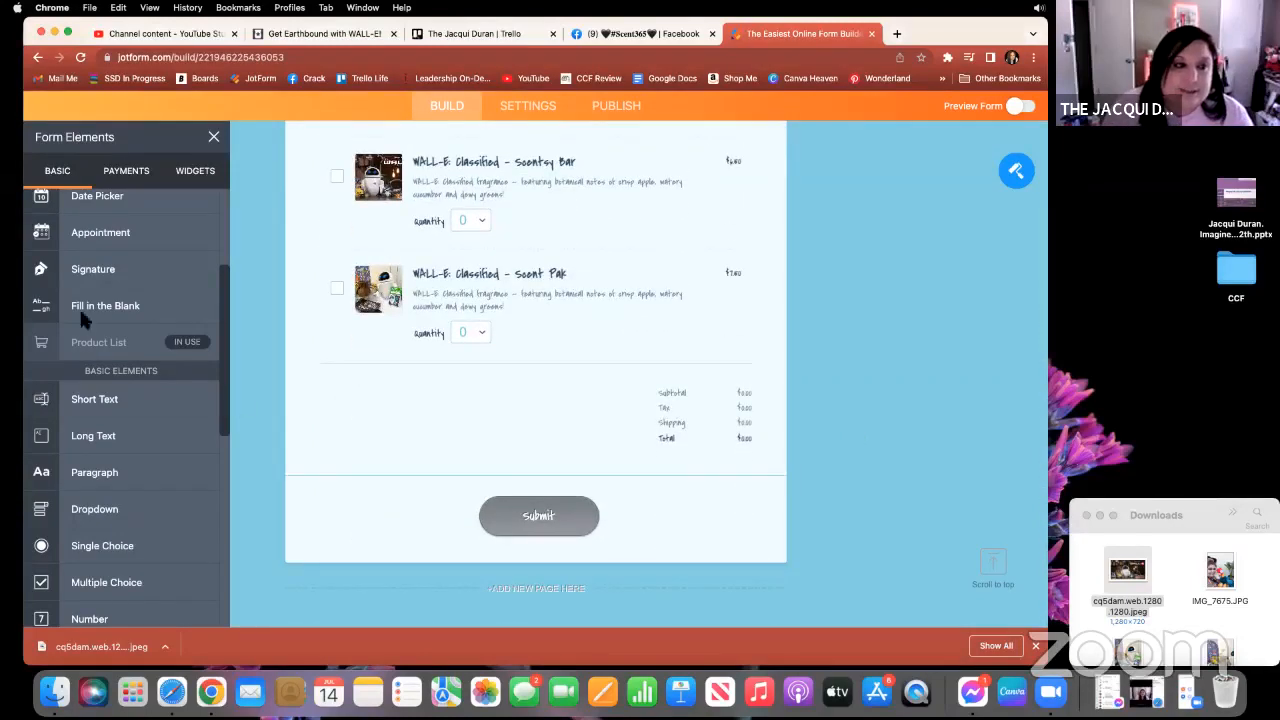
pyautogui.scroll(4, 77, 310)
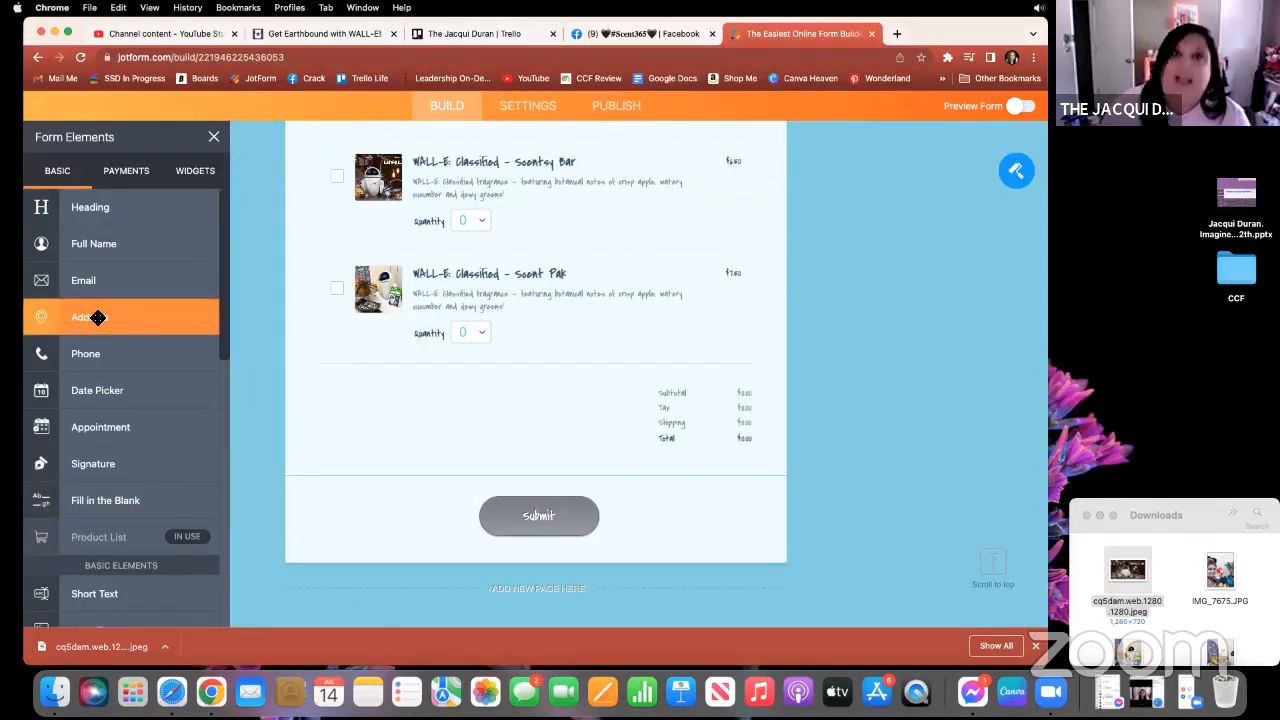
pyautogui.moveTo(97, 317); pyautogui.dragTo(517, 446)
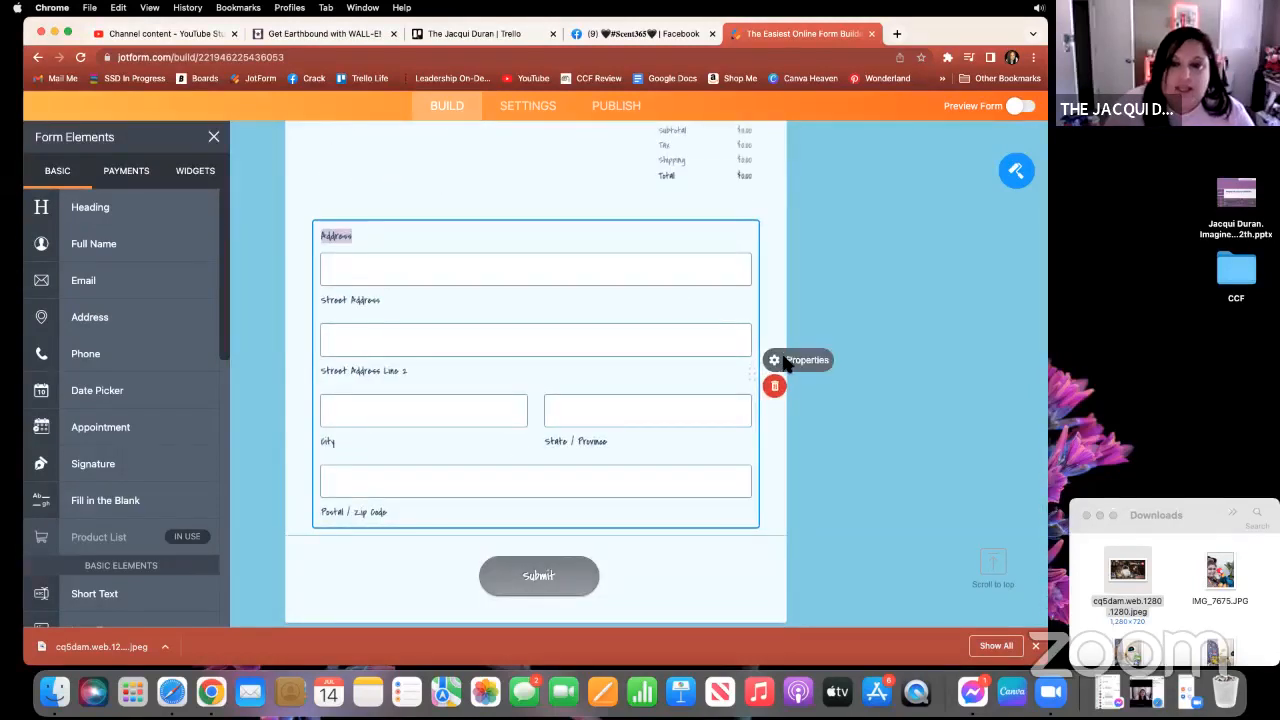
# Set the Address field's question text to "Address to Ship Products To" and make the field required.
pyautogui.click(774, 360)
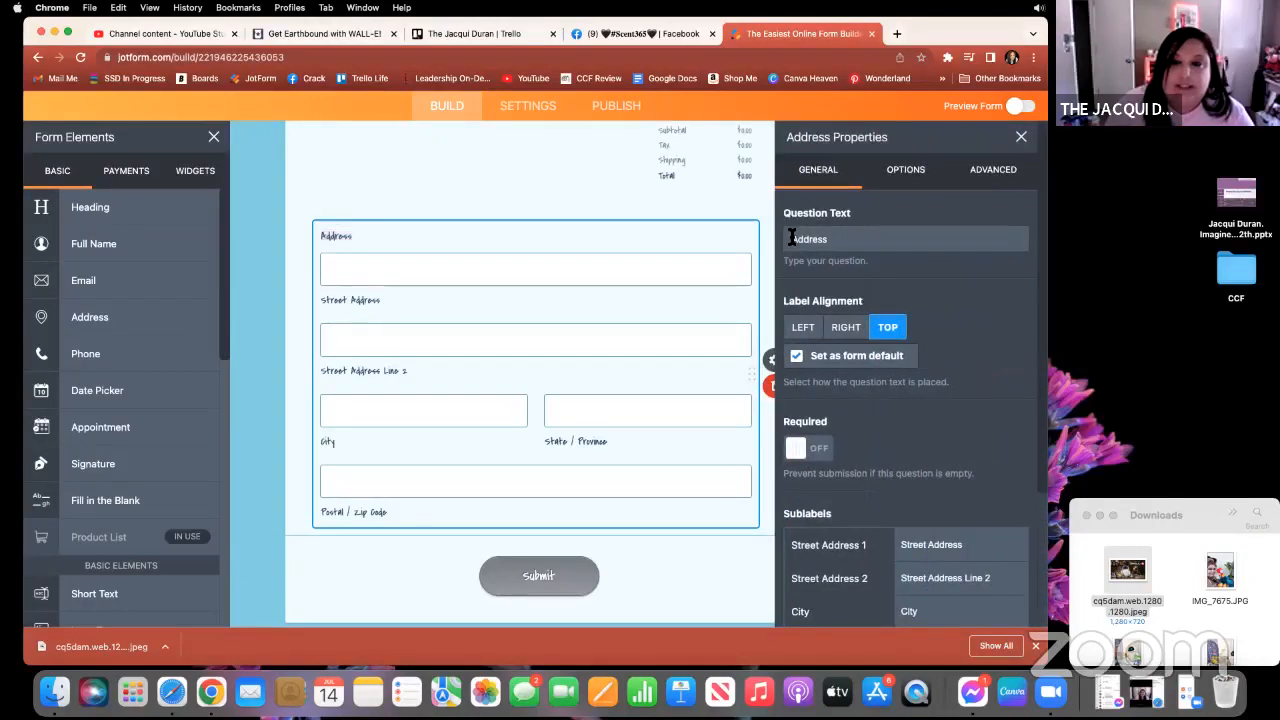
pyautogui.moveTo(791, 238); pyautogui.dragTo(866, 240)
pyautogui.write('Add')
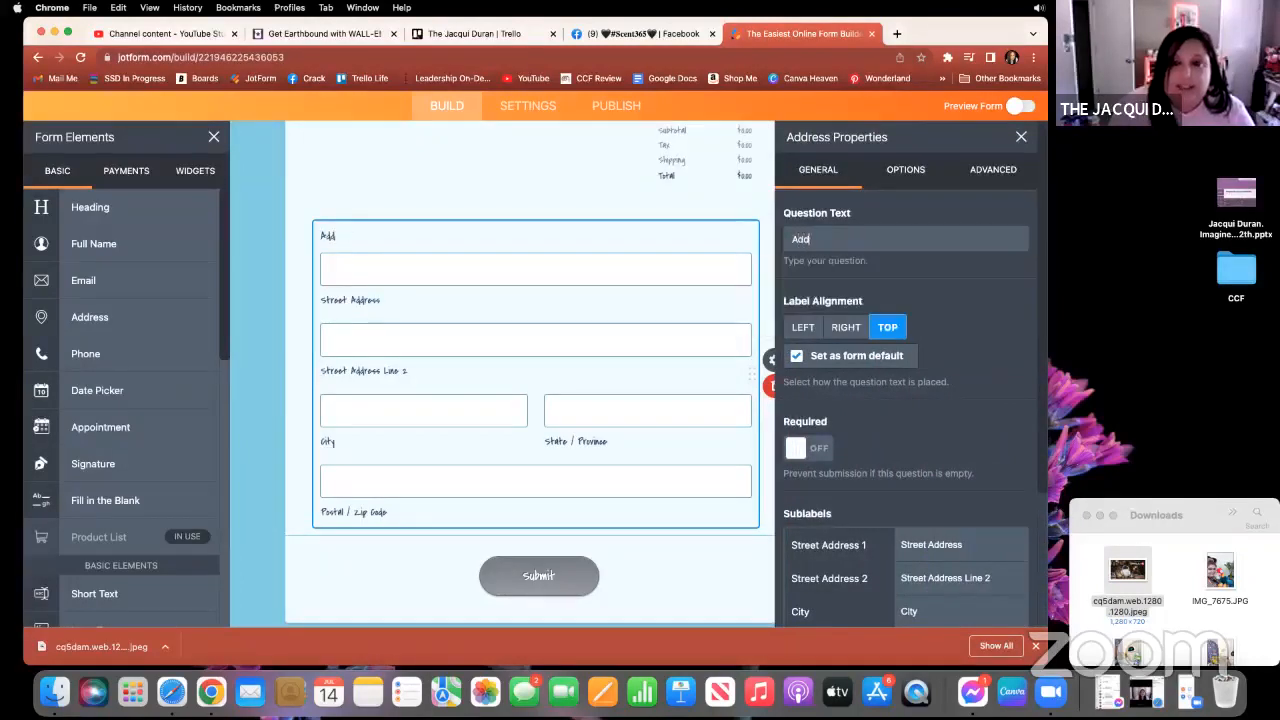
pyautogui.write('ress to Sh')
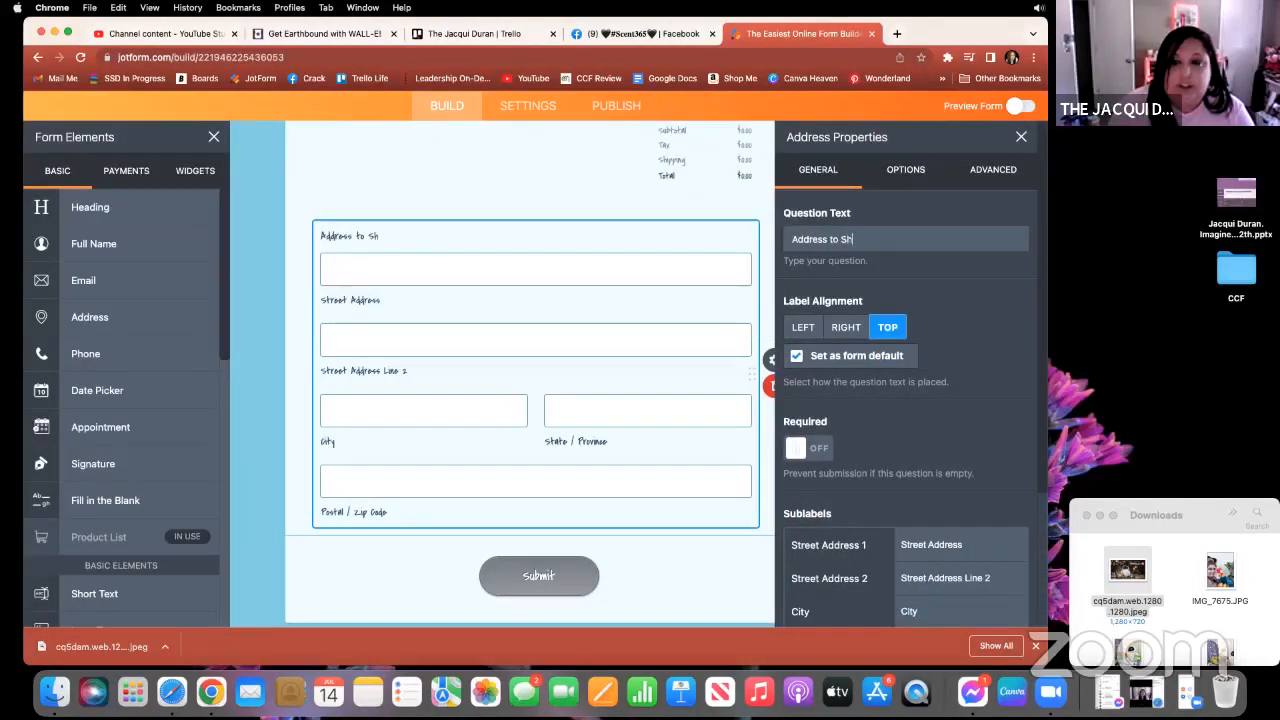
pyautogui.write('ip Prod')
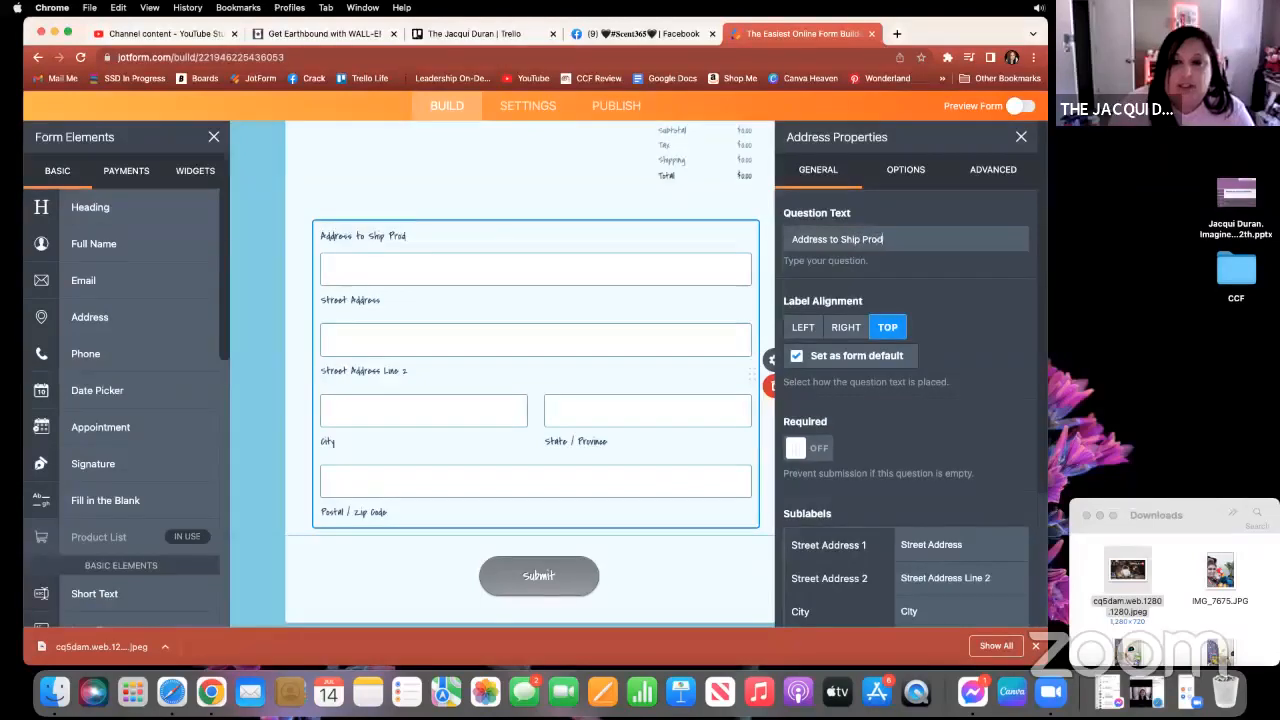
pyautogui.write('ucts To')
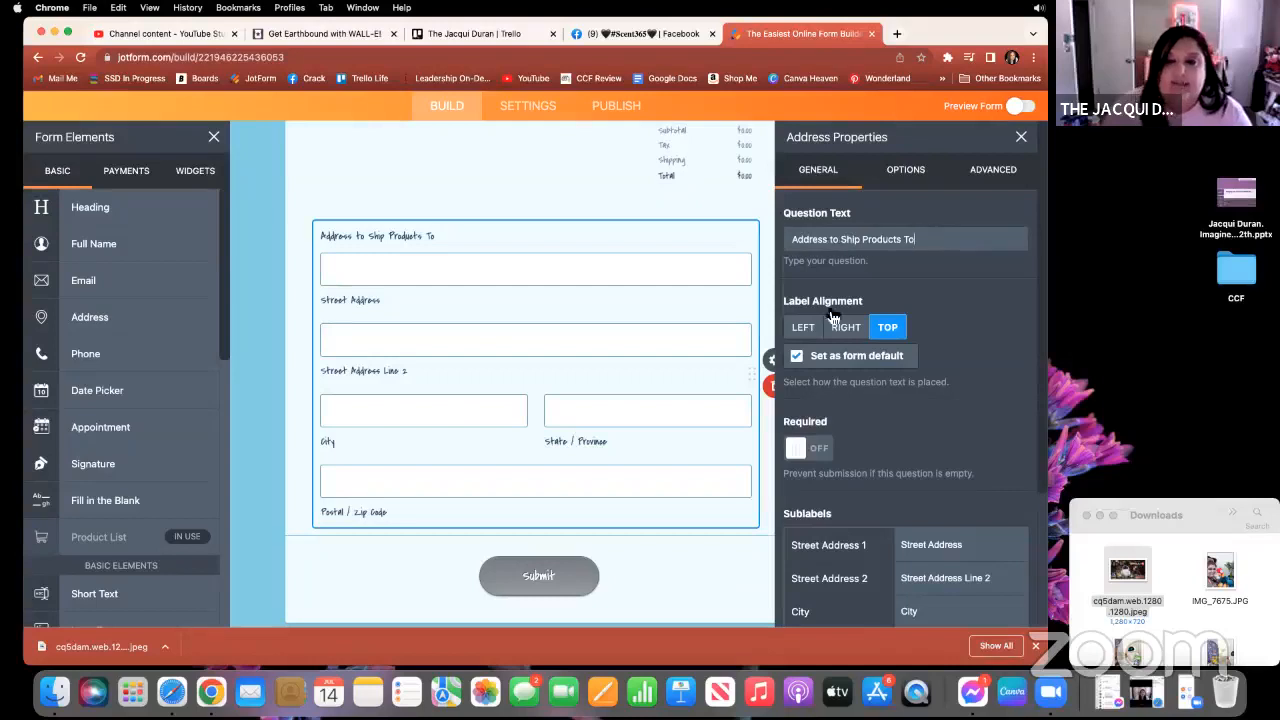
pyautogui.scroll(-3, 890, 370)
pyautogui.click(800, 322)
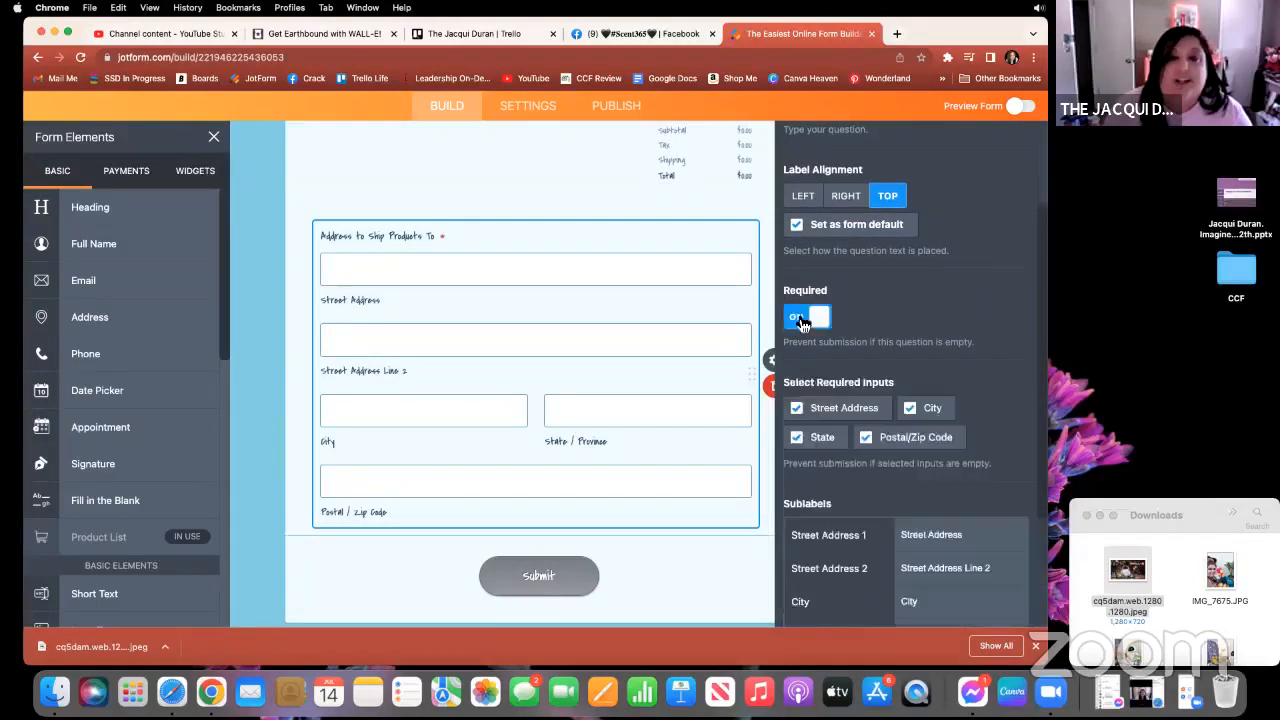
# Examine the address field's required inputs and go through its sublabels from State / Province up to Street Address 1.
pyautogui.scroll(-3, 893, 350)
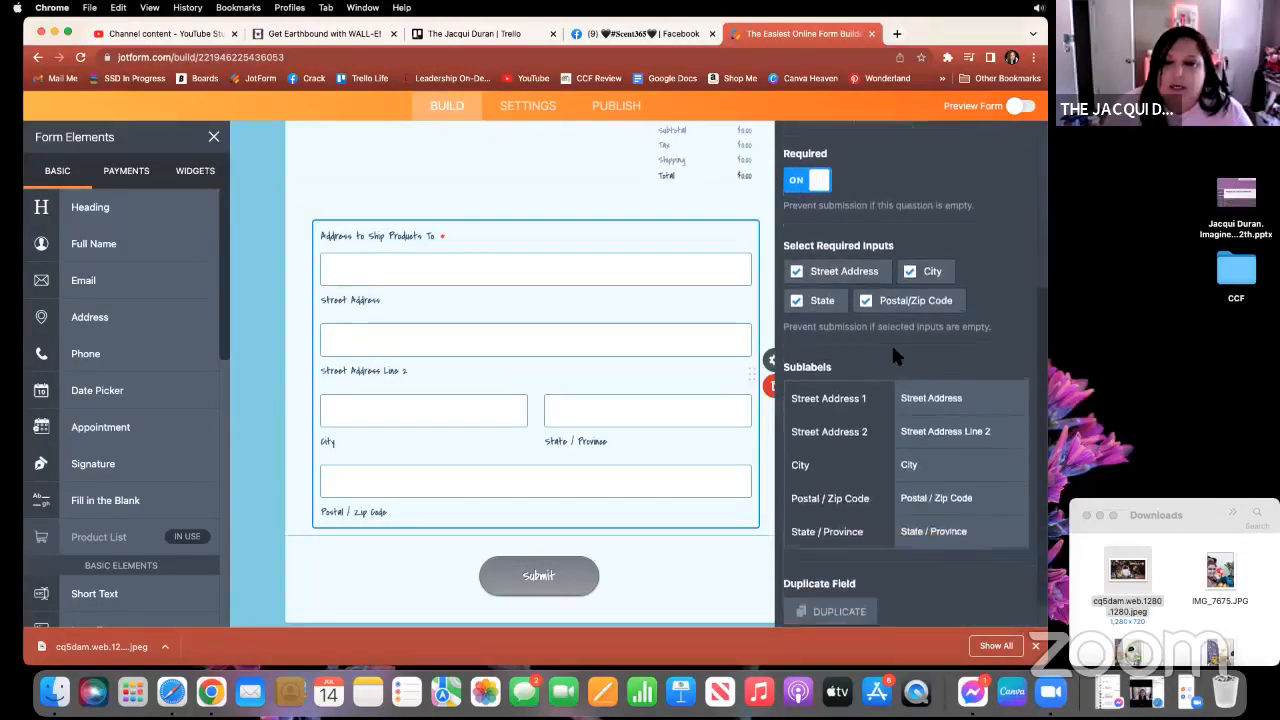
pyautogui.scroll(-1, 891, 345)
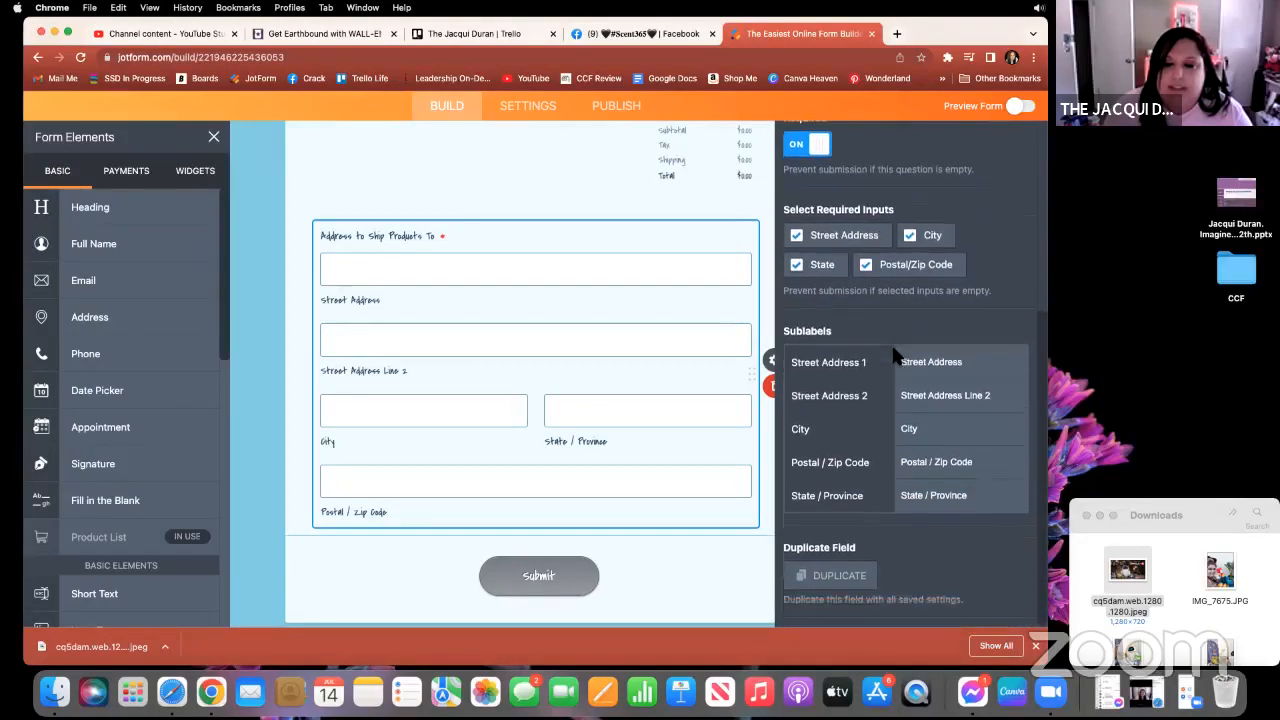
pyautogui.click(975, 497)
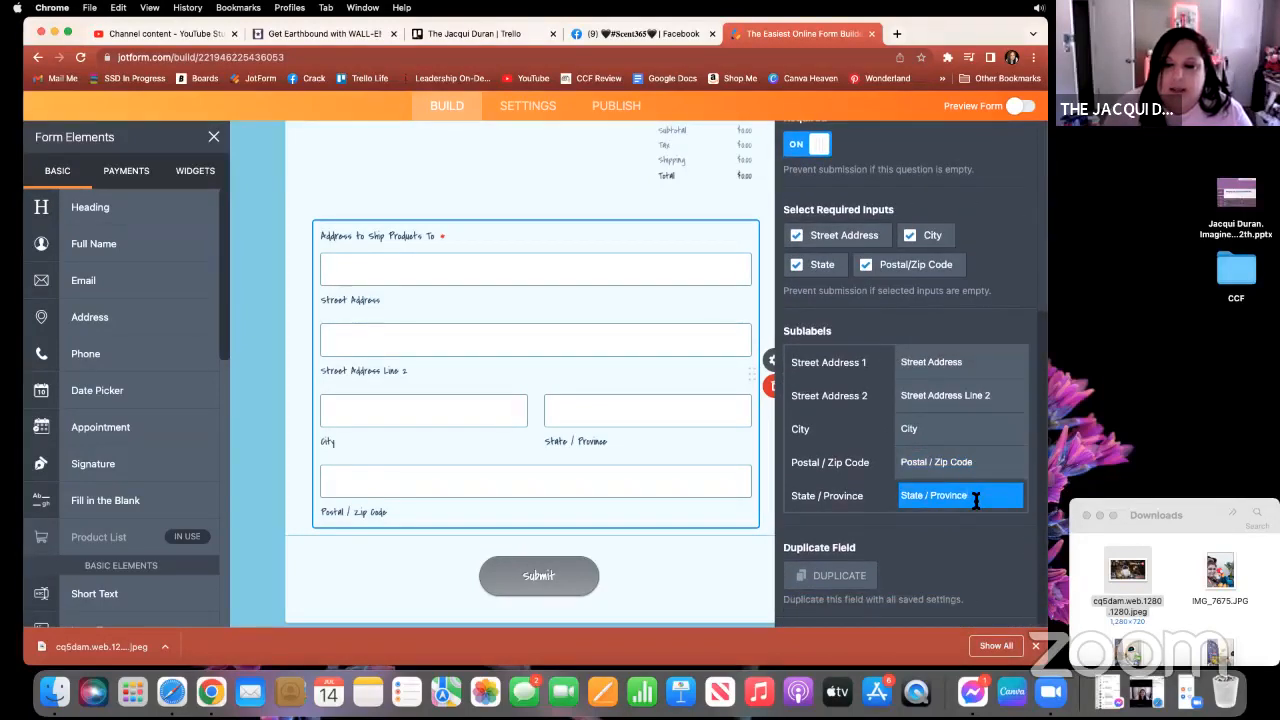
pyautogui.click(857, 500)
pyautogui.click(994, 494)
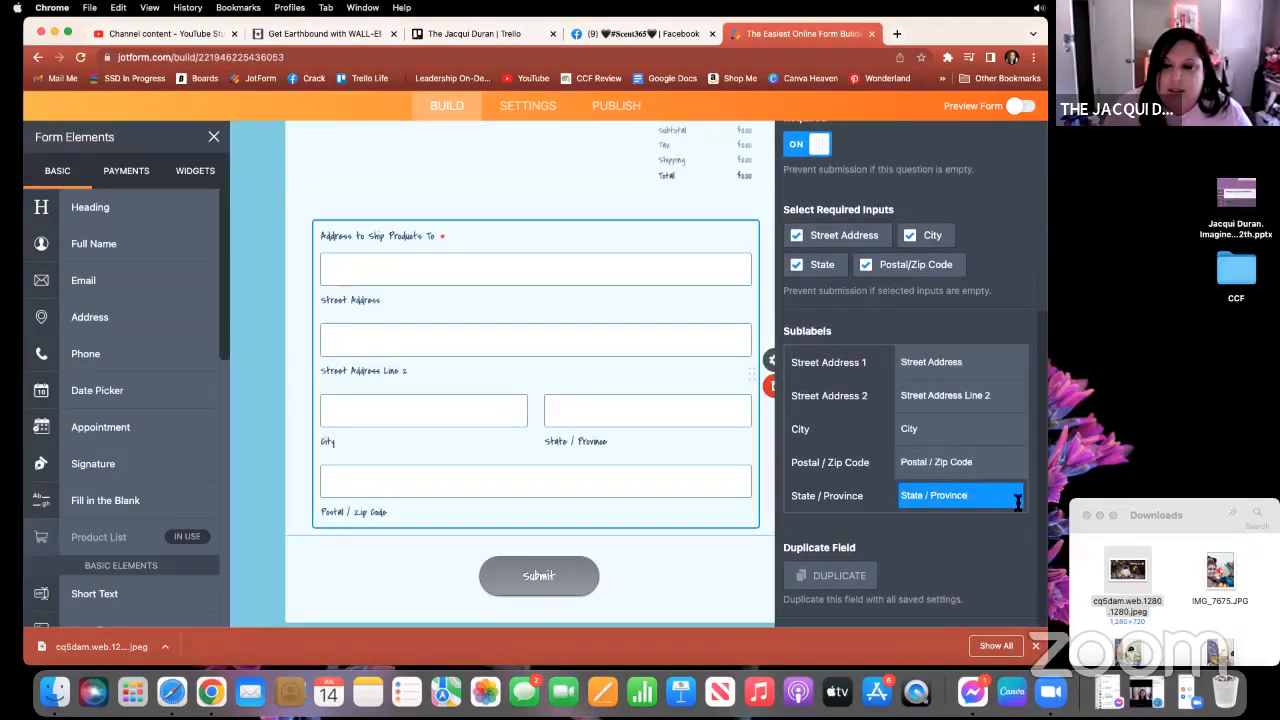
pyautogui.click(997, 465)
pyautogui.click(940, 428)
pyautogui.click(997, 395)
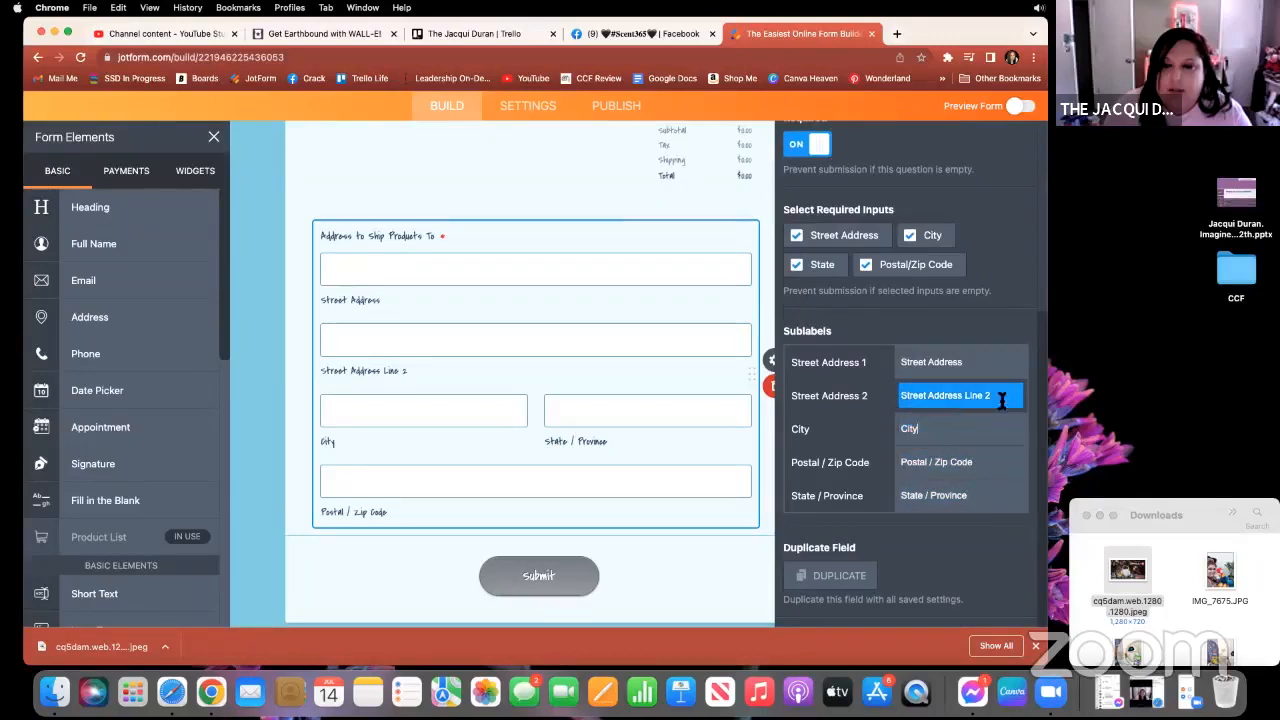
pyautogui.click(992, 362)
pyautogui.click(990, 362)
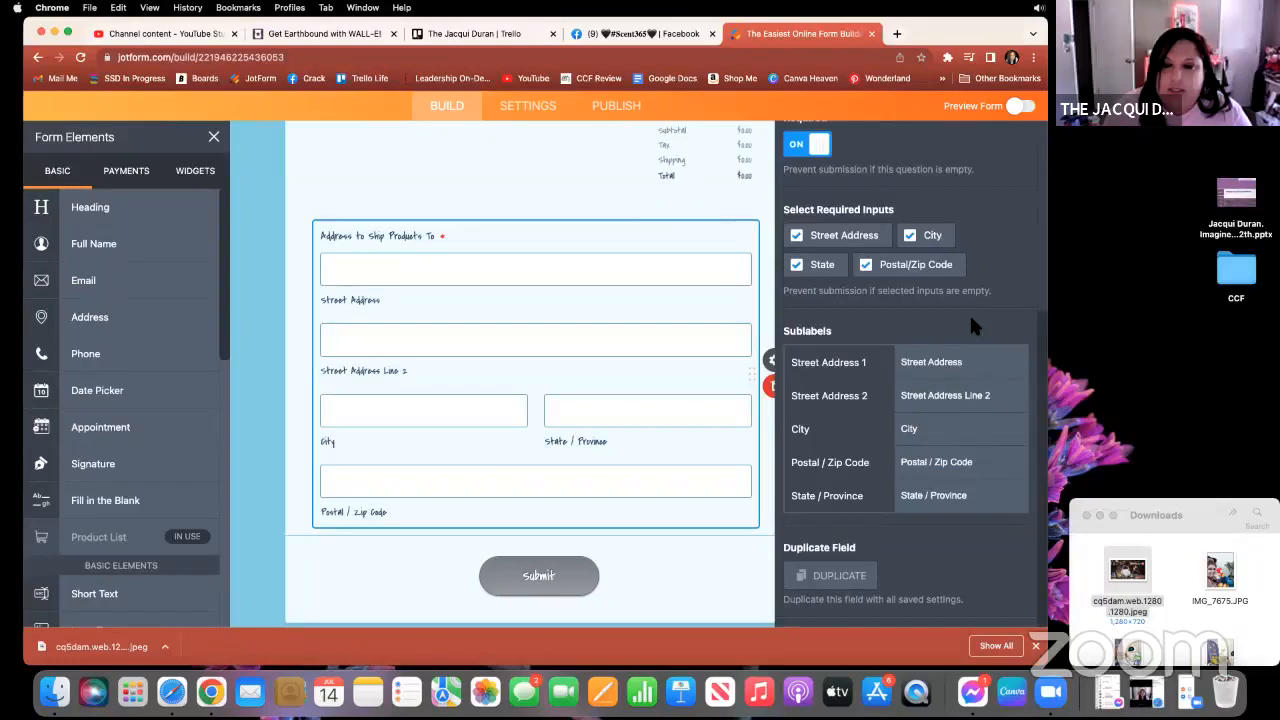
pyautogui.scroll(5, 969, 312)
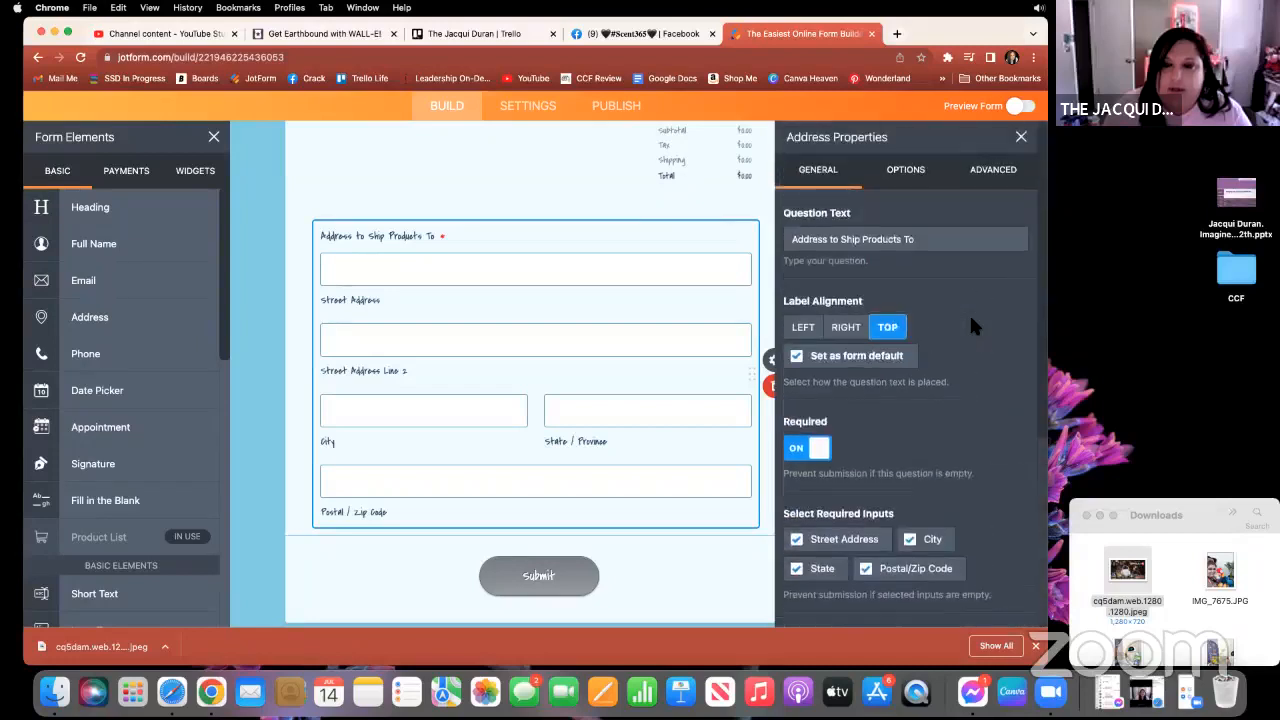
# Switch the address's state options to American States and back to Text Box, and turn off the visible Country field.
pyautogui.click(904, 190)
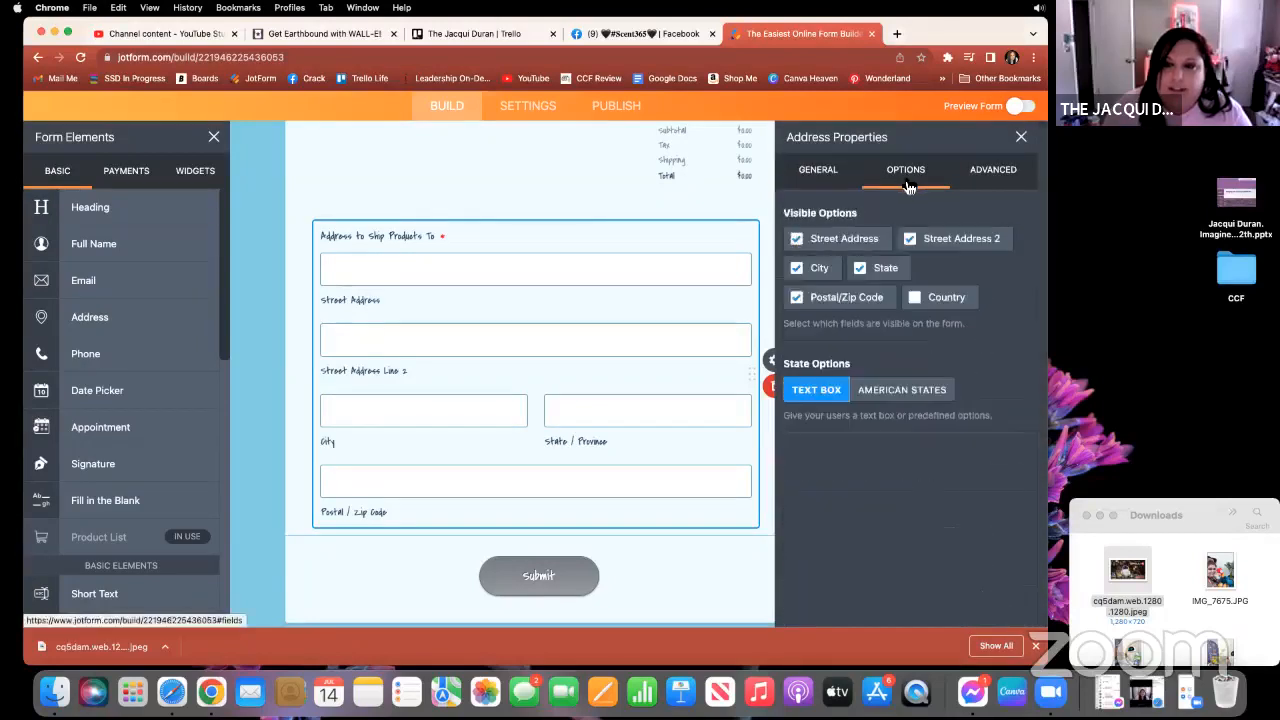
pyautogui.click(897, 396)
pyautogui.click(816, 390)
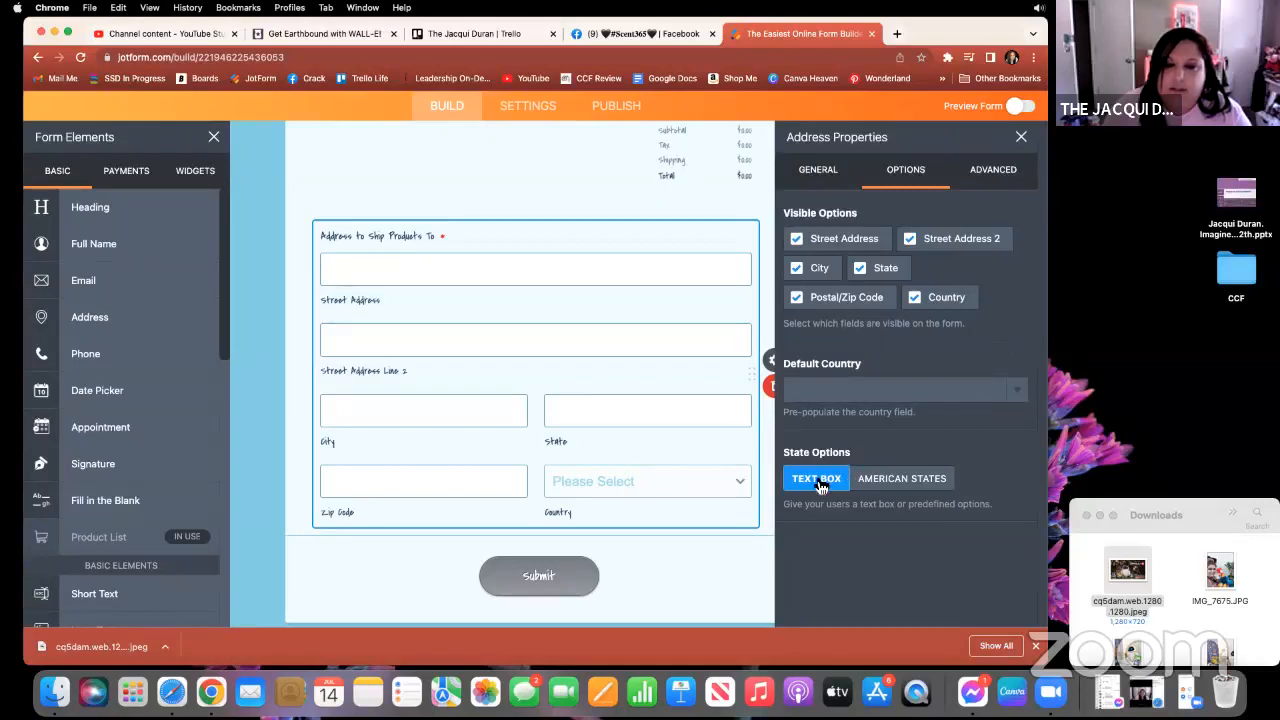
pyautogui.click(1017, 392)
pyautogui.click(1020, 394)
pyautogui.click(915, 300)
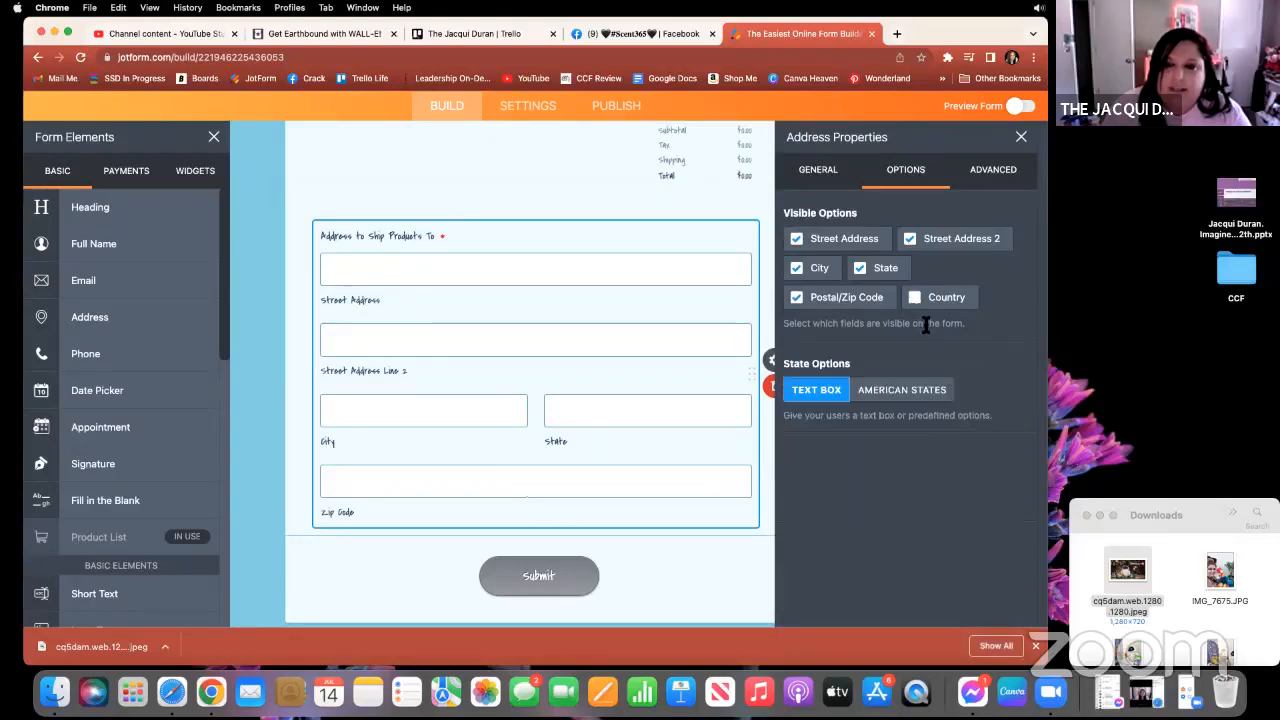
# Open the Address field's advanced properties to look at the placeholder and hover text options.
pyautogui.click(985, 181)
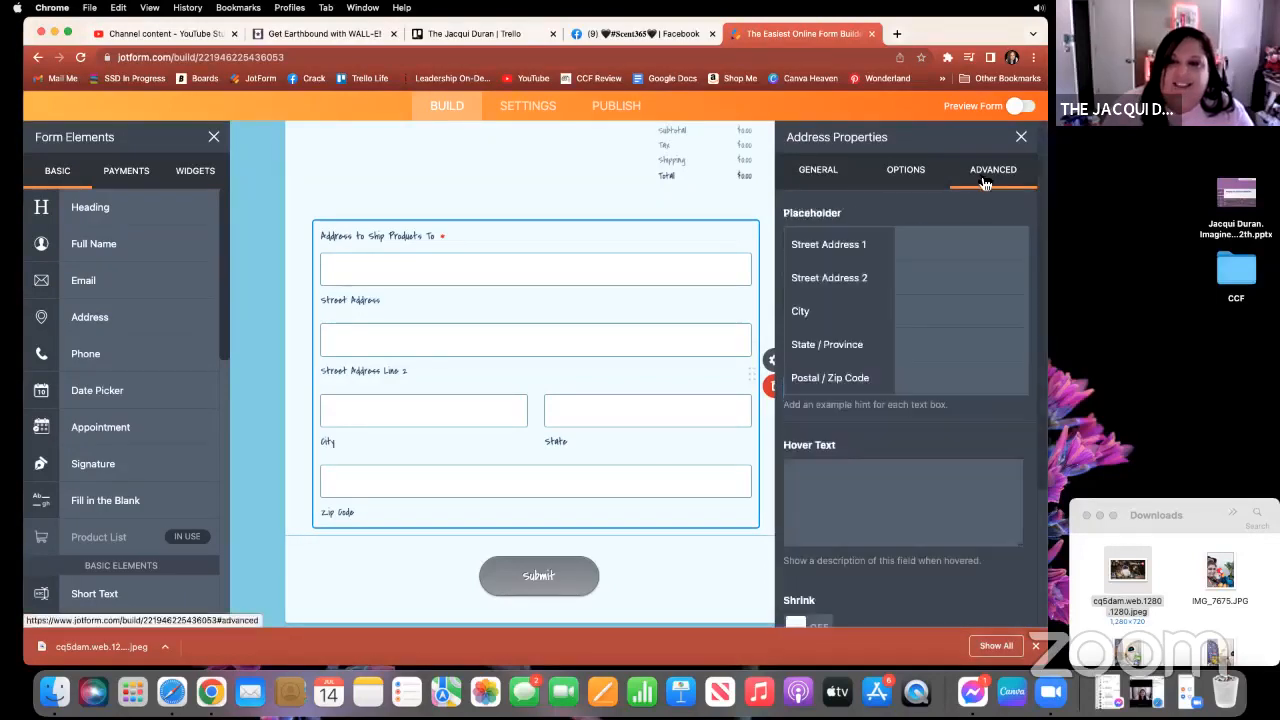
# Review the advanced and general properties of the shipping address field, including its placeholders, required inputs and sublabels, and close them.
pyautogui.scroll(-5, 855, 490)
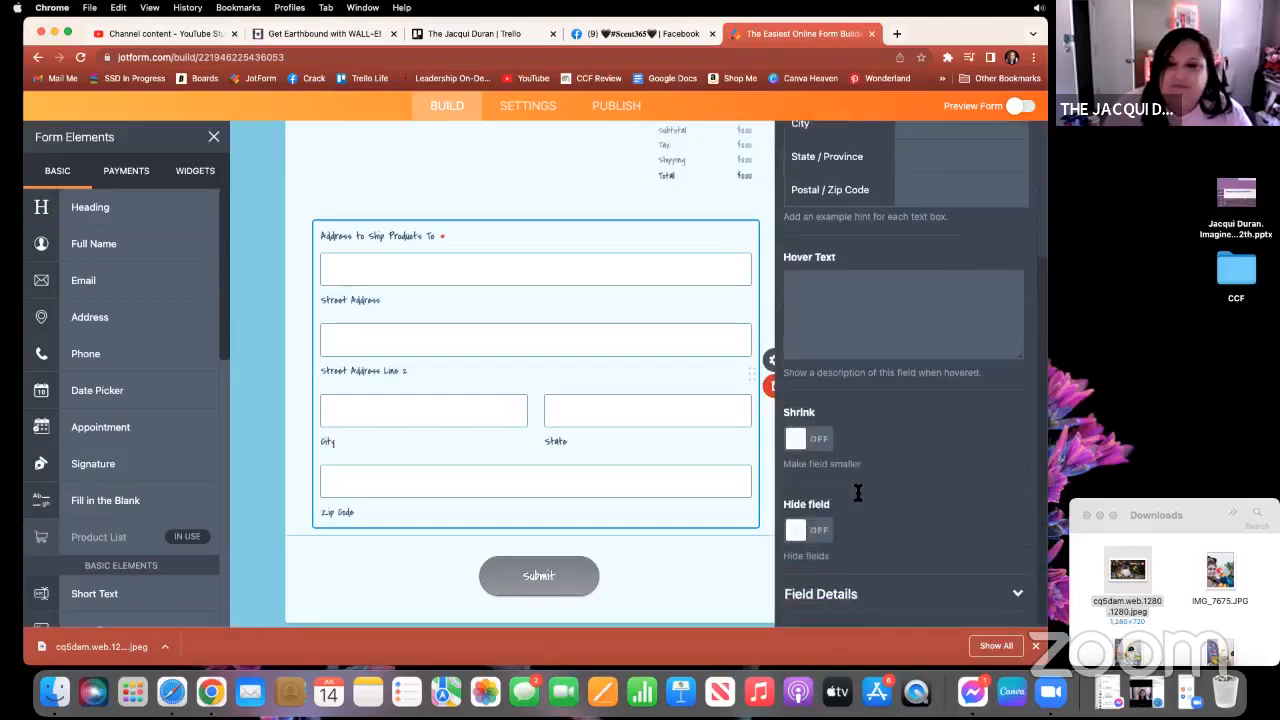
pyautogui.scroll(3, 855, 490)
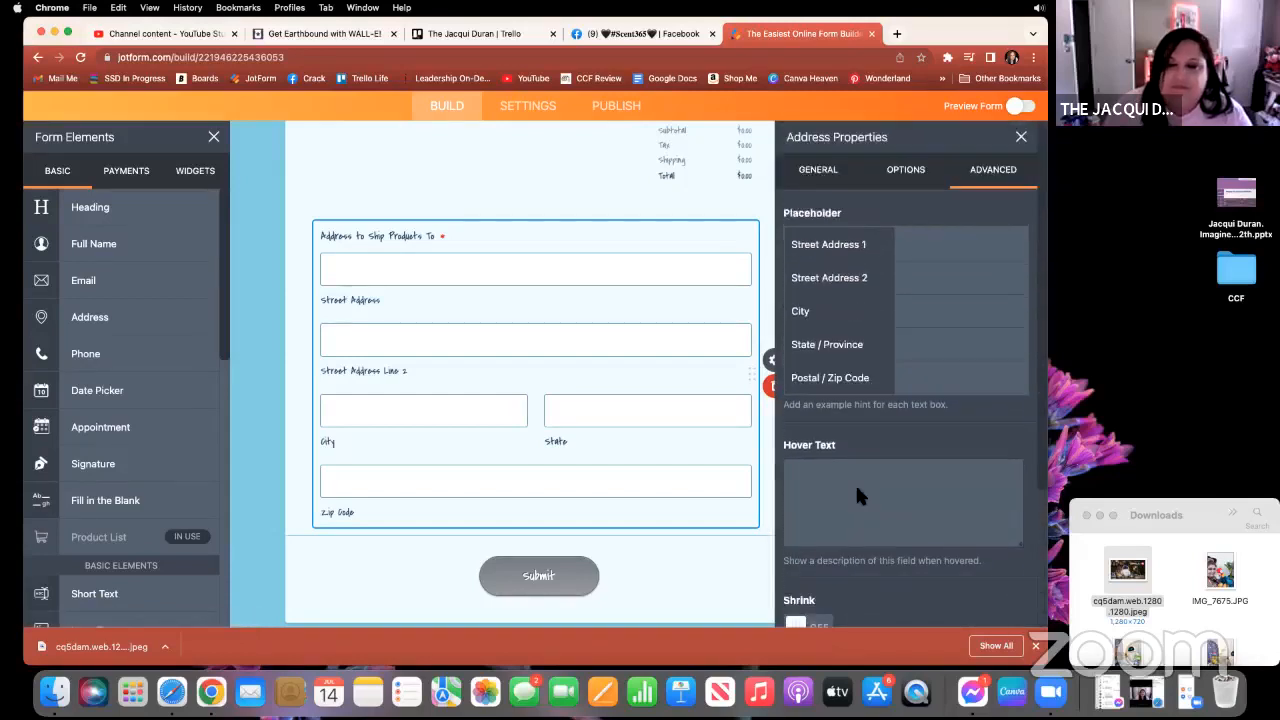
pyautogui.click(826, 172)
pyautogui.scroll(-3, 981, 350)
pyautogui.scroll(-2, 981, 350)
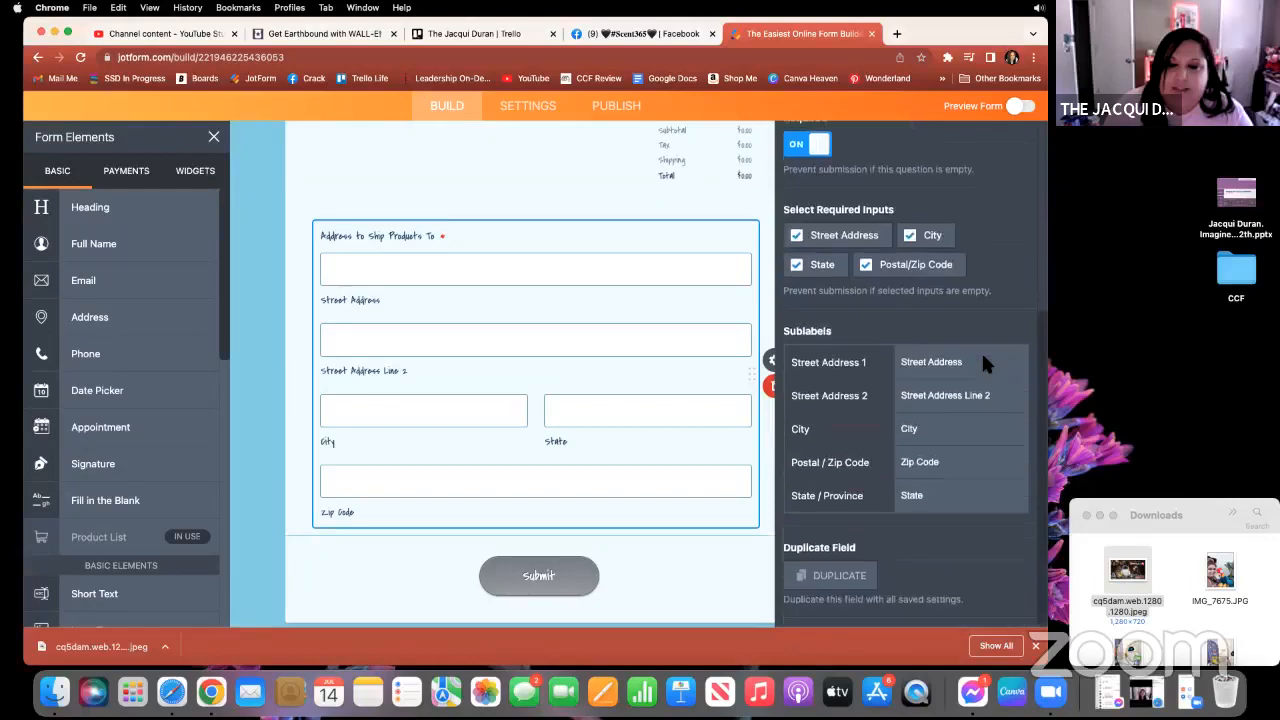
pyautogui.scroll(5, 981, 355)
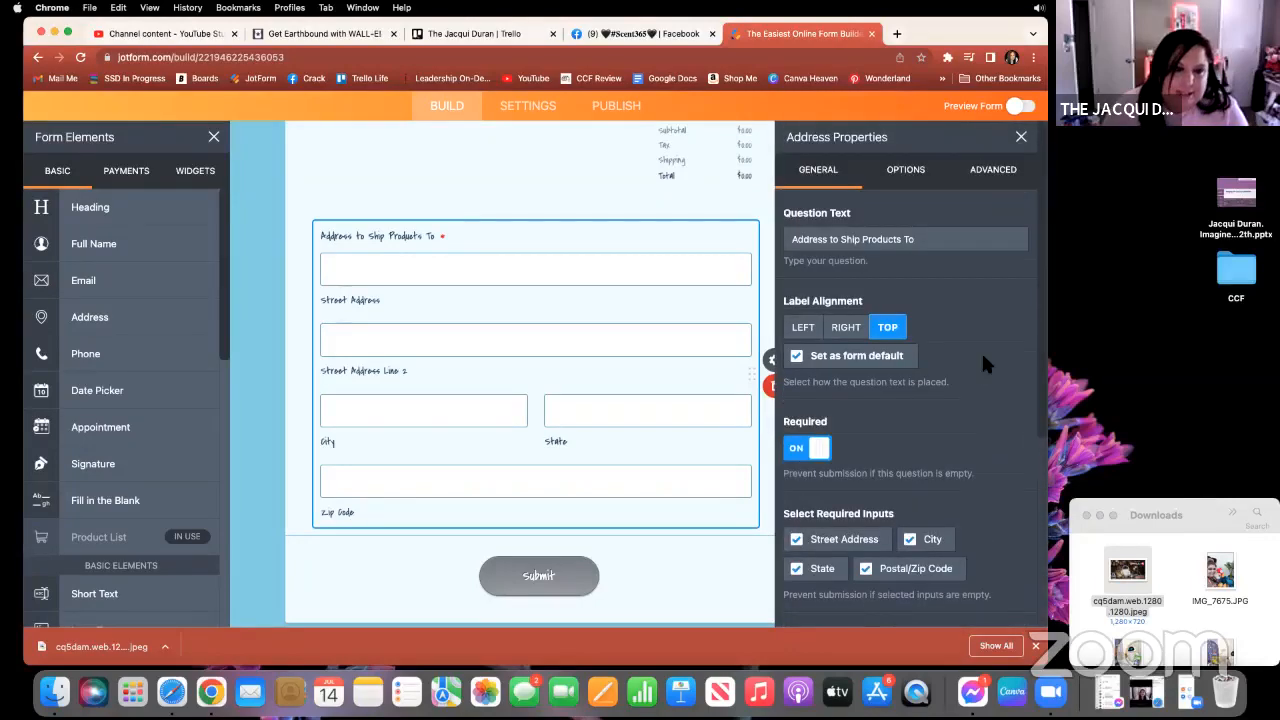
pyautogui.scroll(5, 981, 229)
pyautogui.scroll(-5, 987, 158)
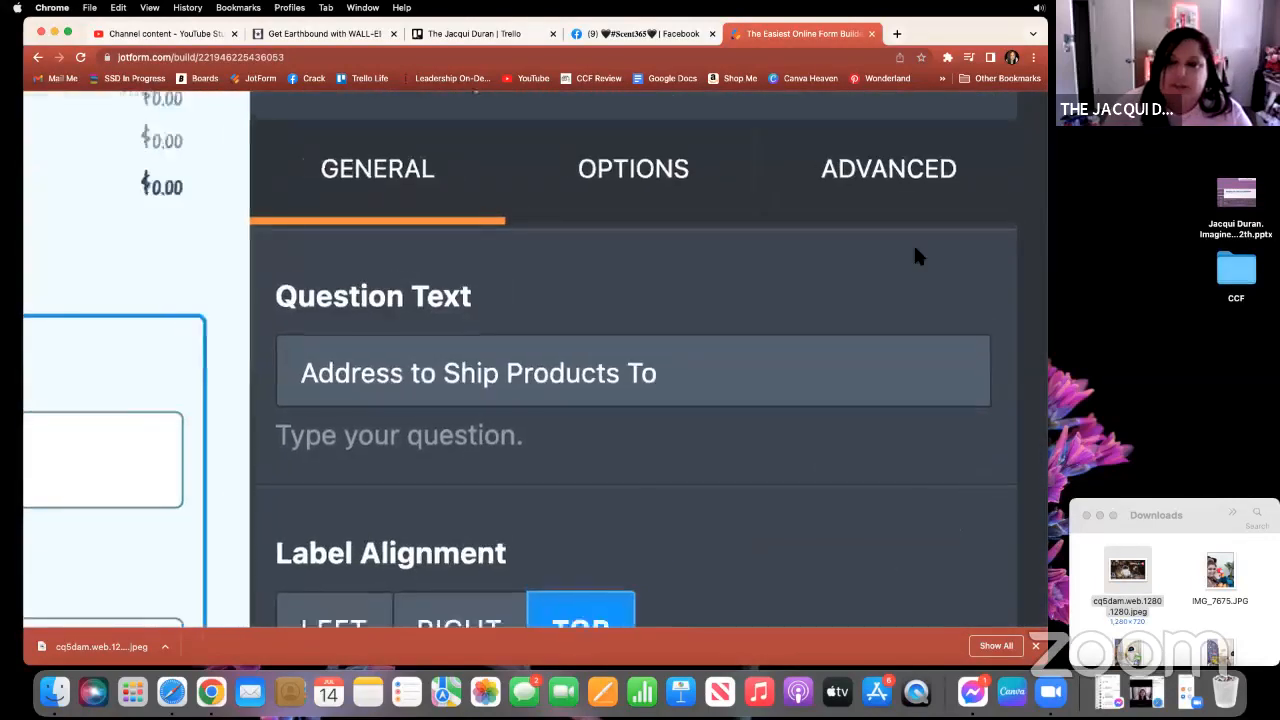
pyautogui.click(1021, 138)
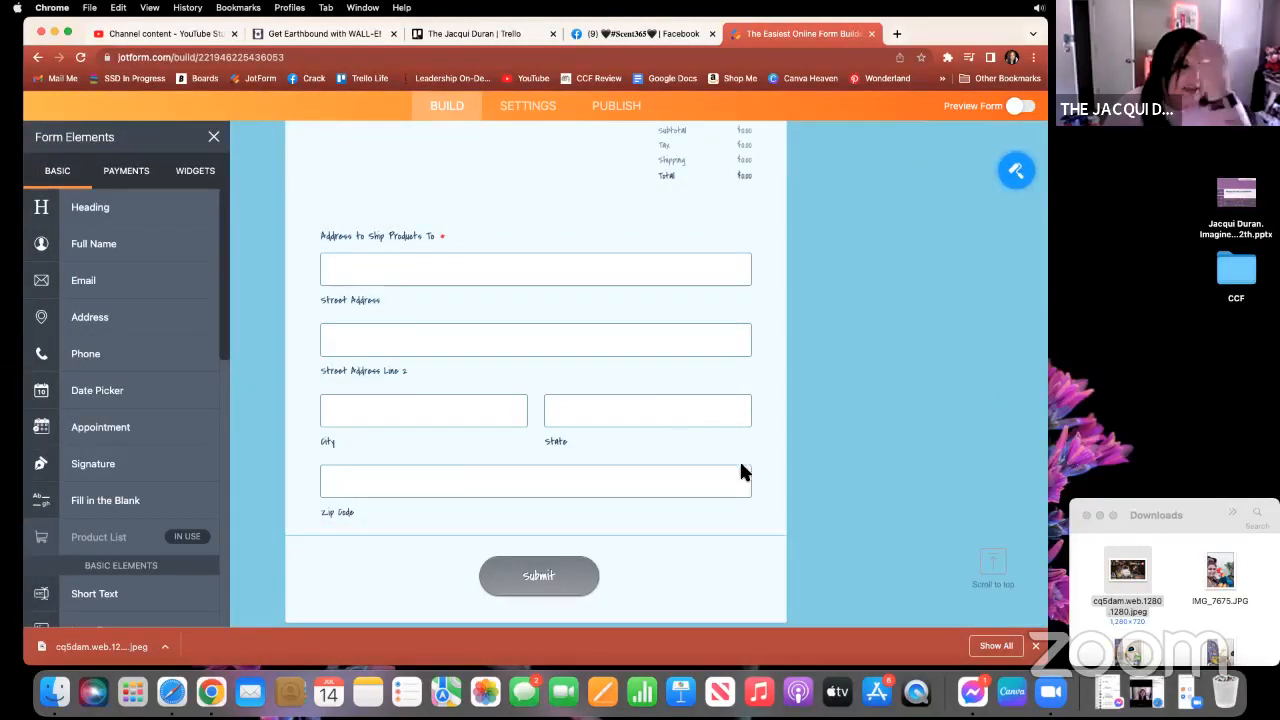
# Add a Paragraph element between the shipping address and the submit button, starting with "I want to make sure you get the products you want!".
pyautogui.scroll(-5, 128, 437)
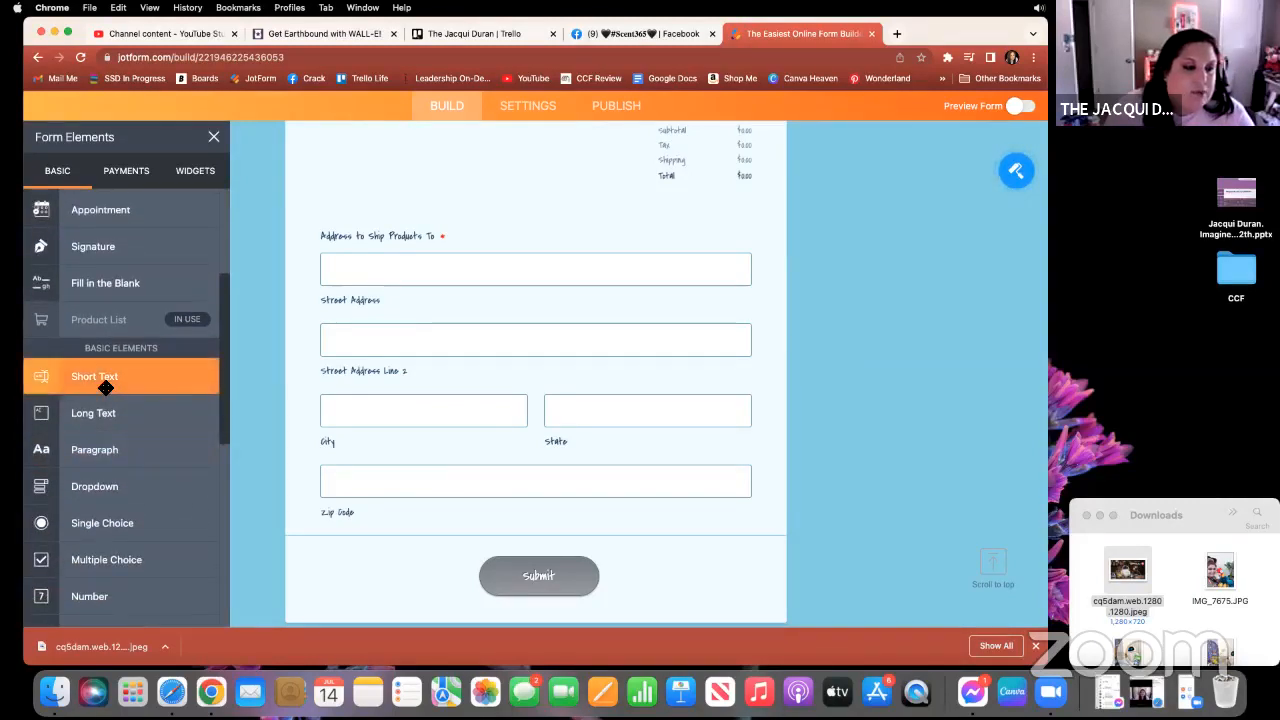
pyautogui.moveTo(123, 451)
pyautogui.mouseDown()
pyautogui.moveTo(548, 542)
pyautogui.moveTo(541, 531)
pyautogui.mouseUp()
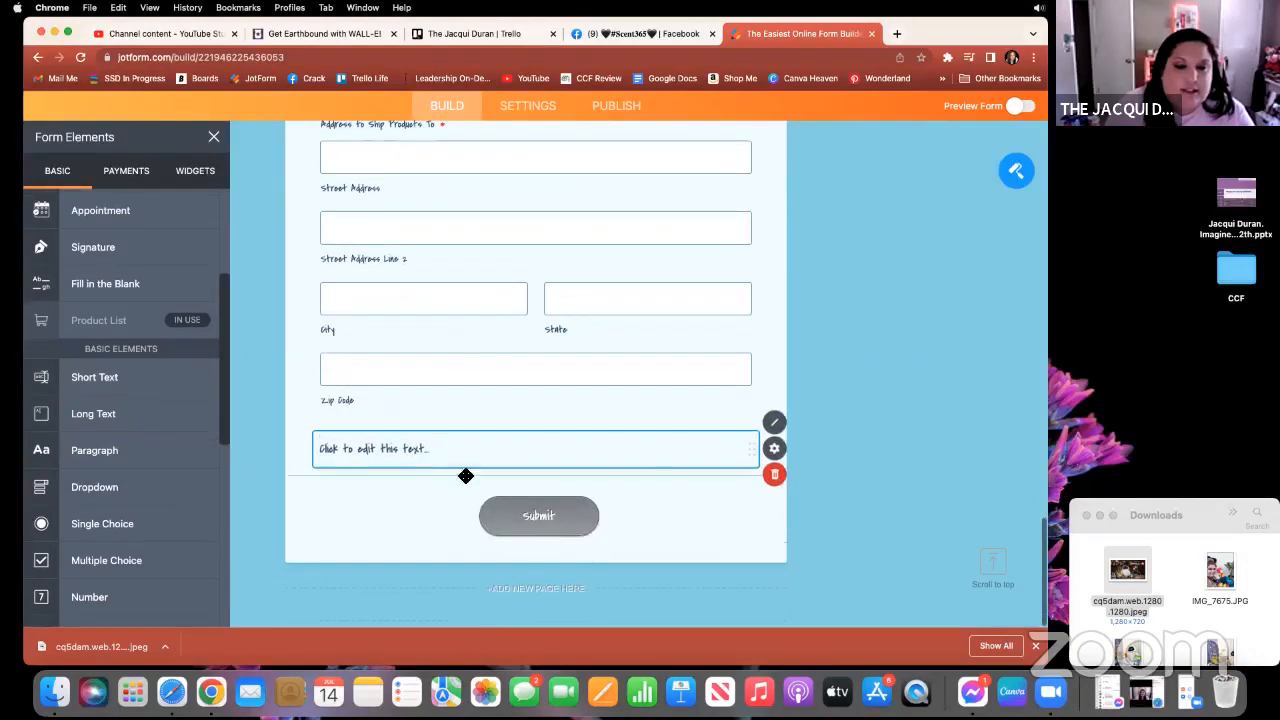
pyautogui.click(778, 424)
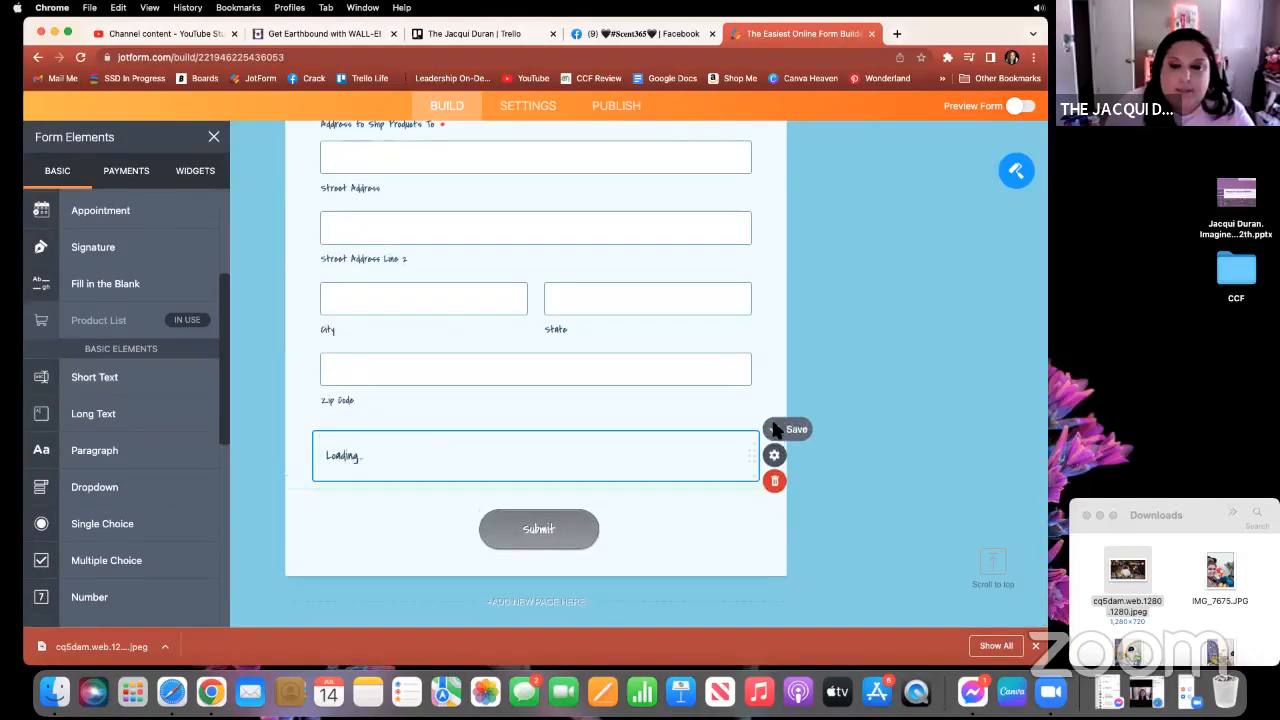
pyautogui.scroll(-3, 726, 452)
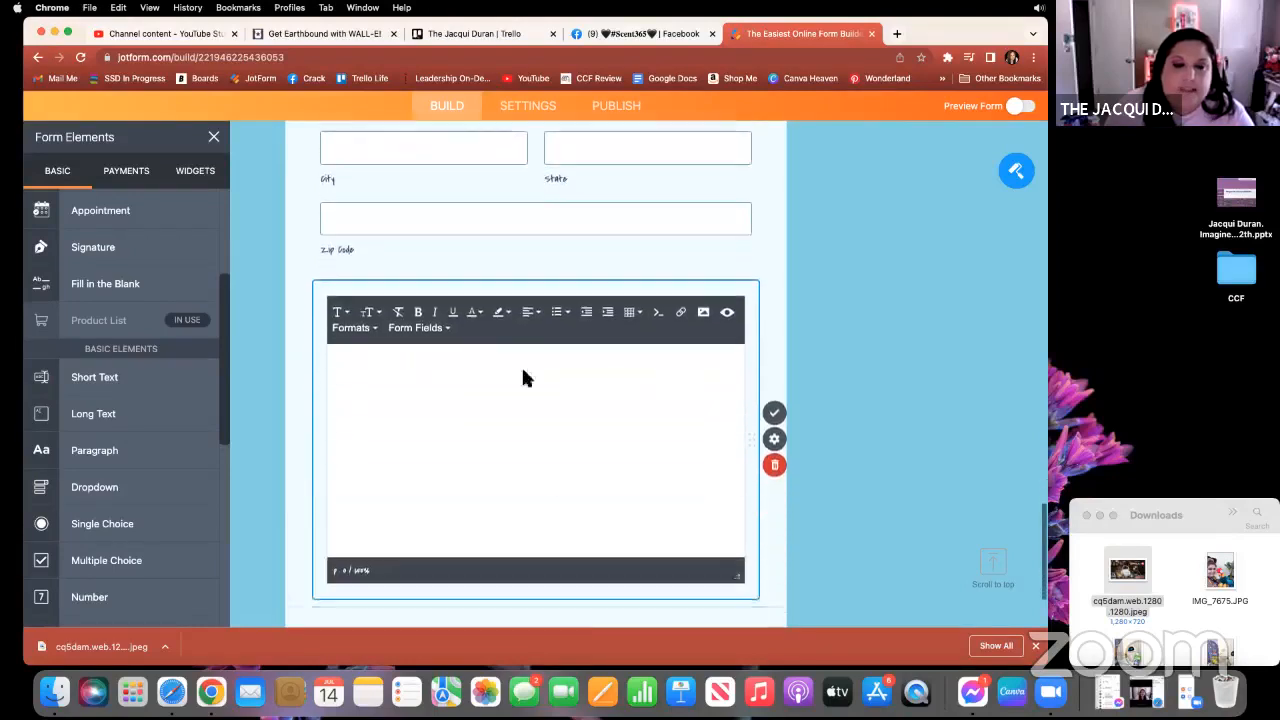
pyautogui.click(399, 357)
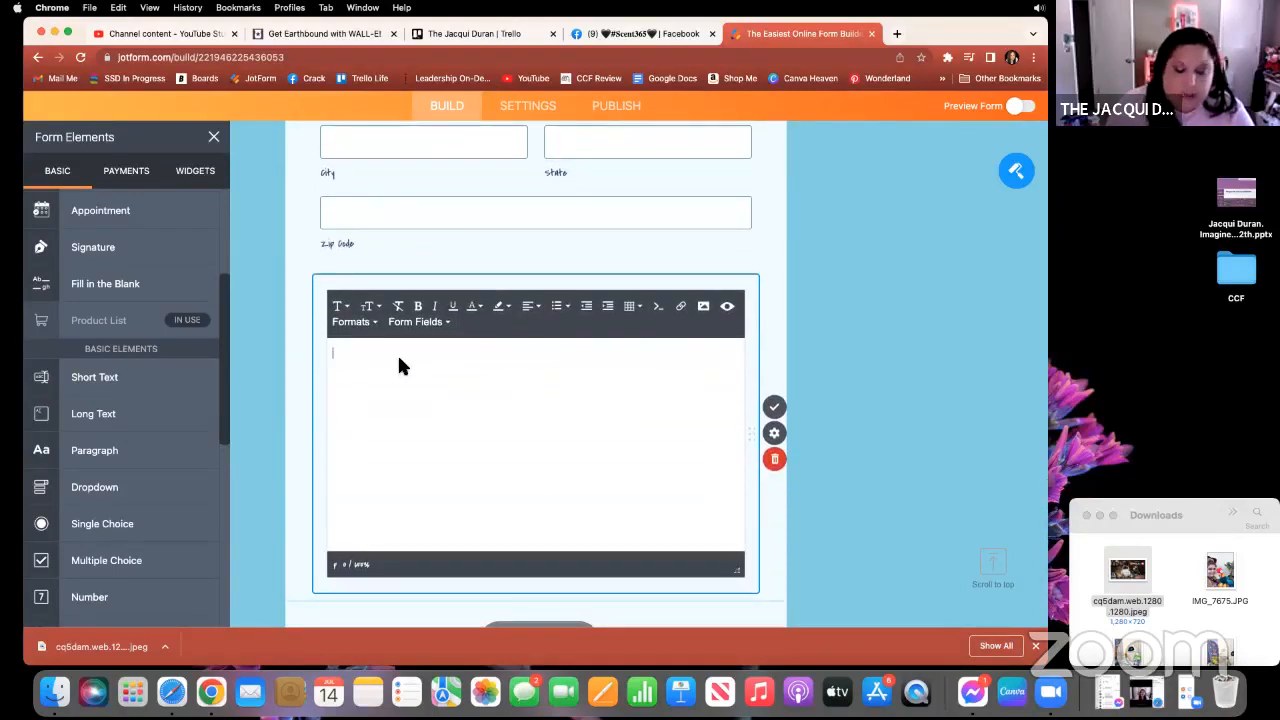
pyautogui.write('I want to ')
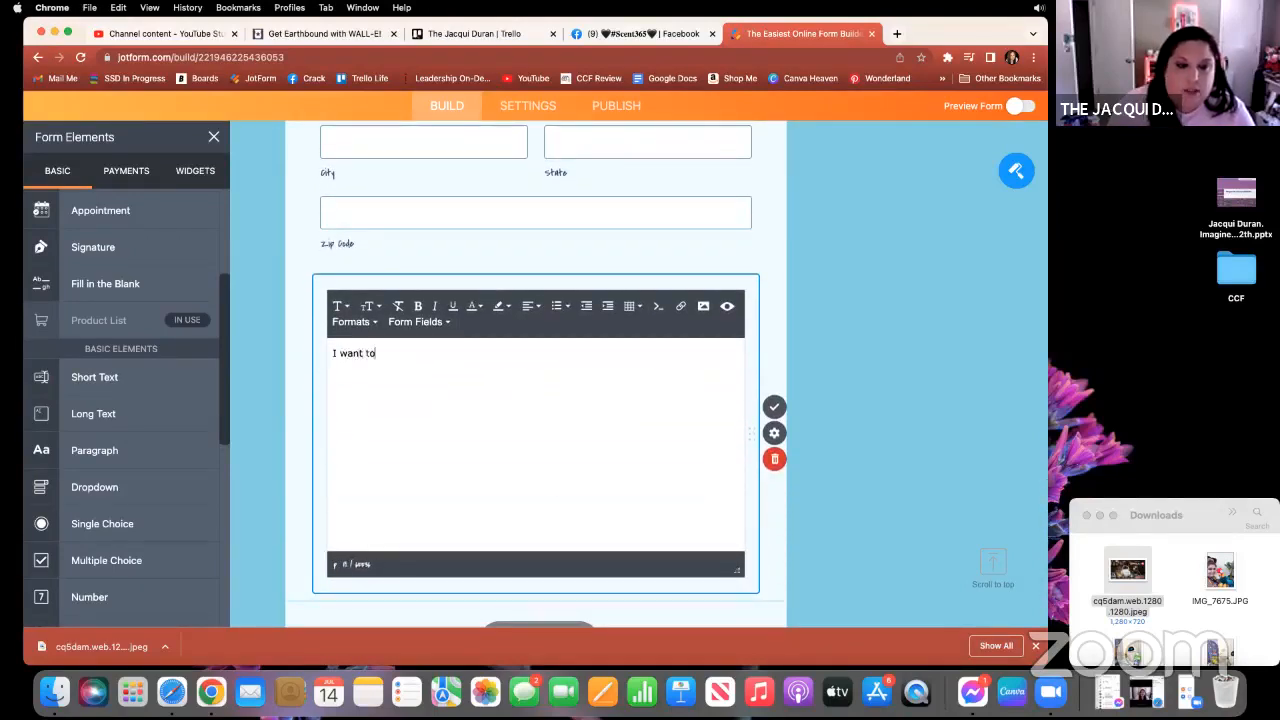
pyautogui.write('make s')
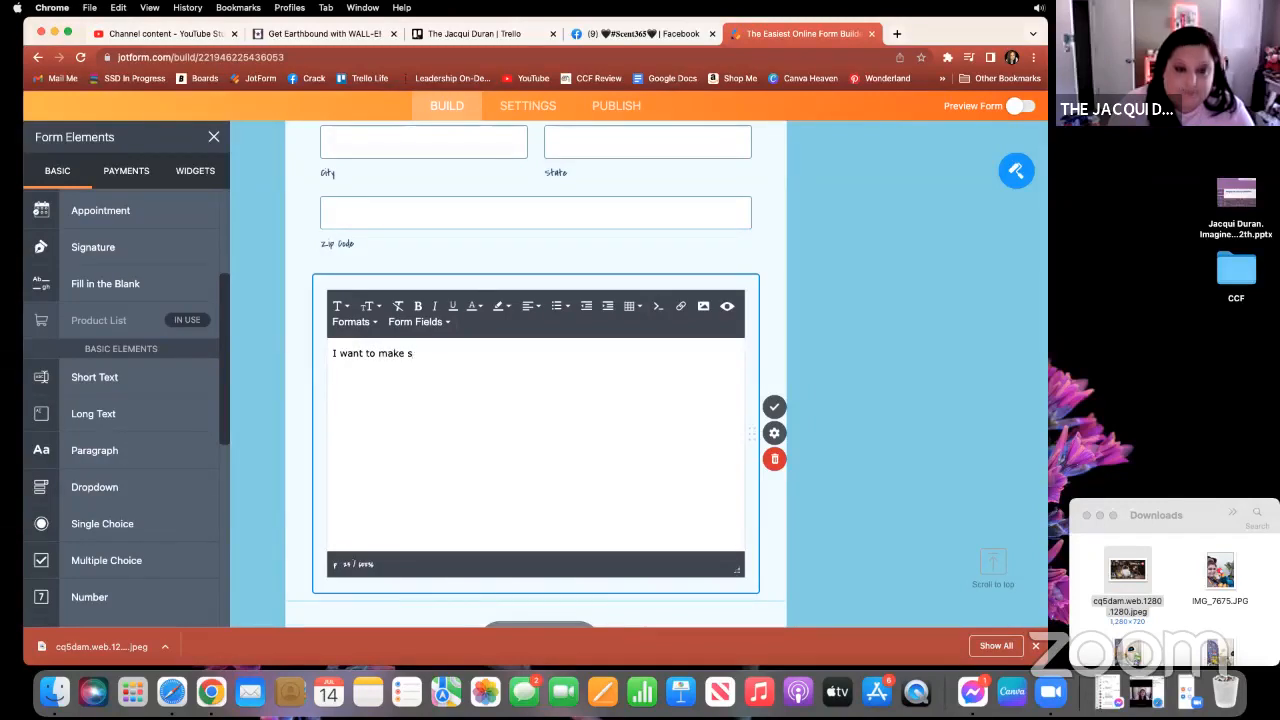
pyautogui.write('rure you get')
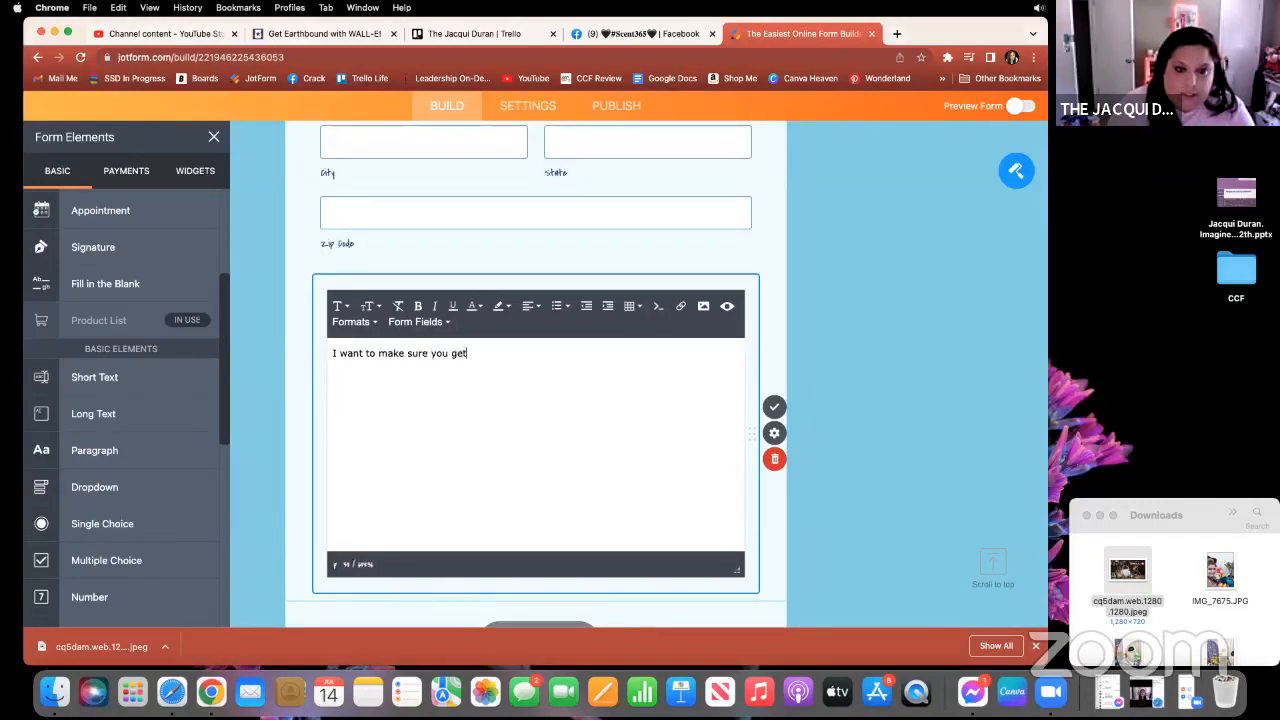
pyautogui.write(' the product')
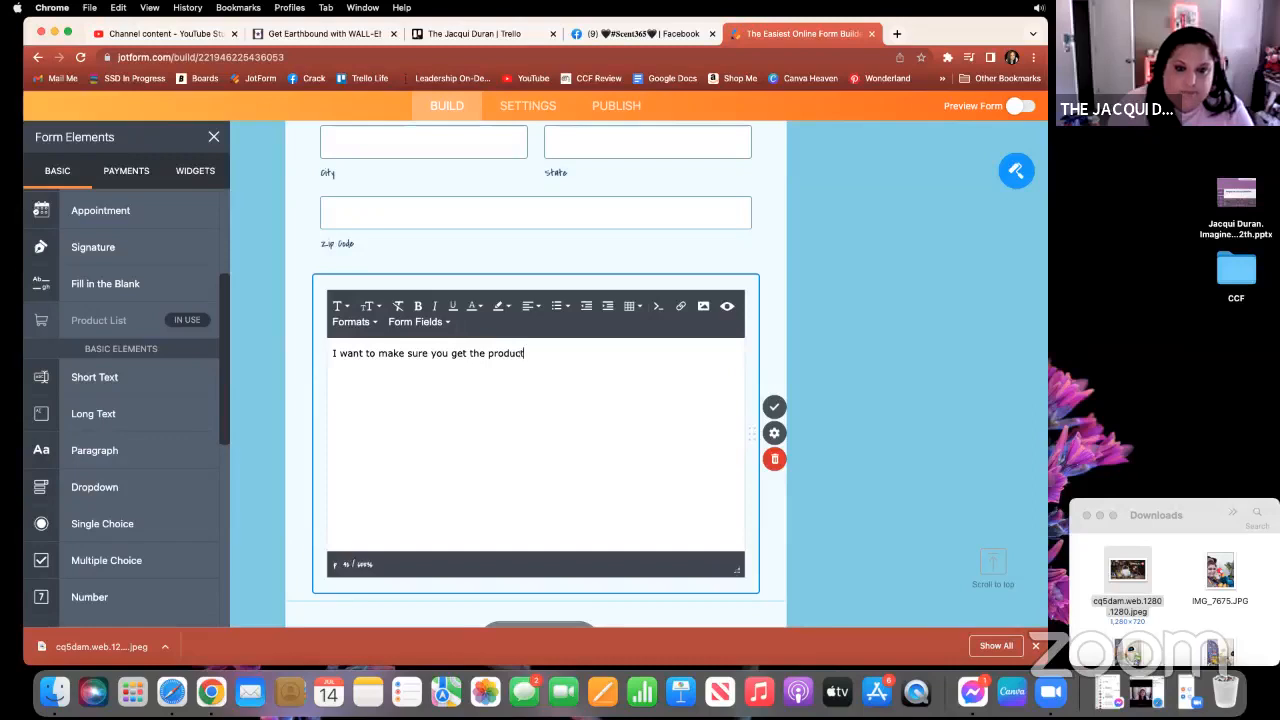
pyautogui.write('s you want!')
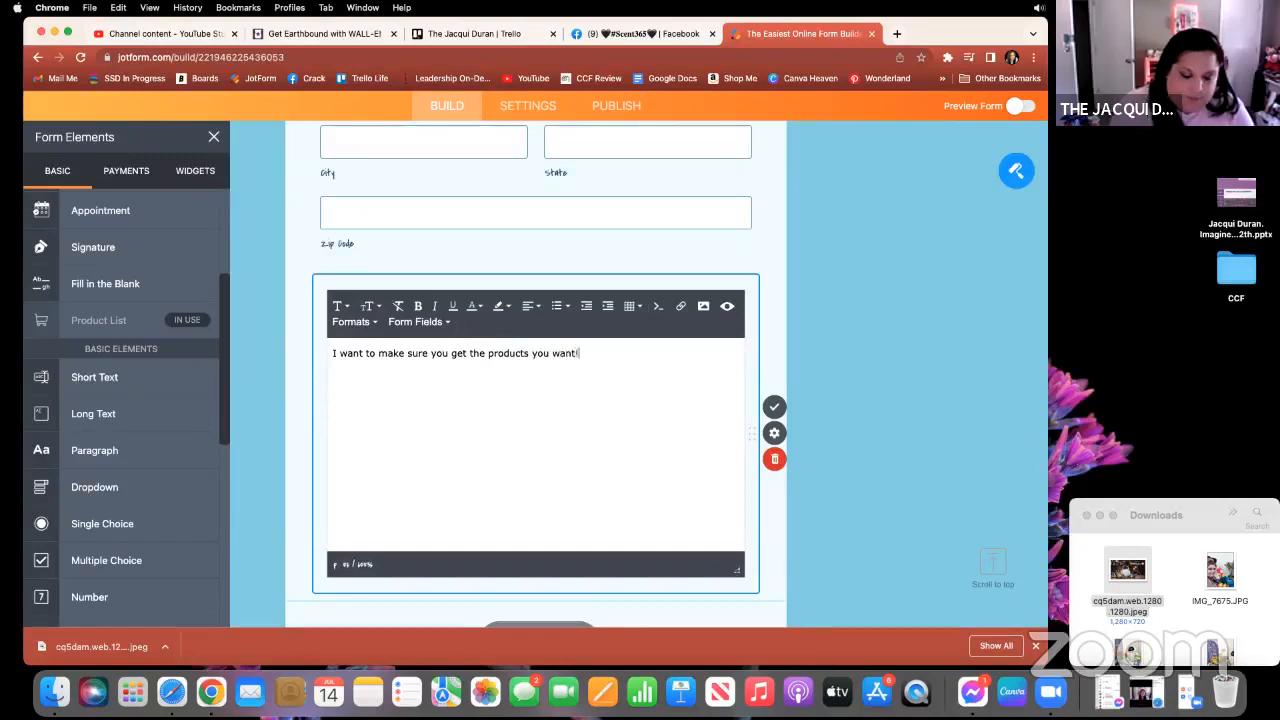
# Continue the paragraph text with "By pre-ordering with me I take care of your order".
pyautogui.write(' By ')
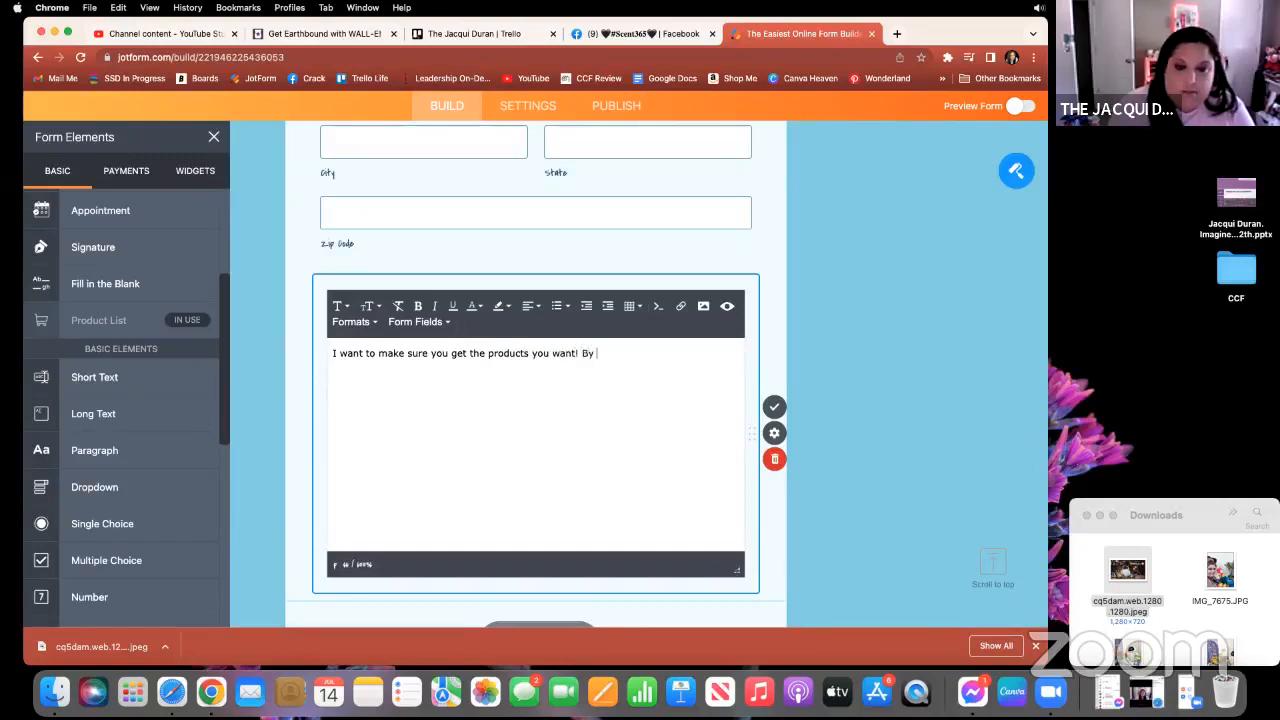
pyautogui.write('pre-ord')
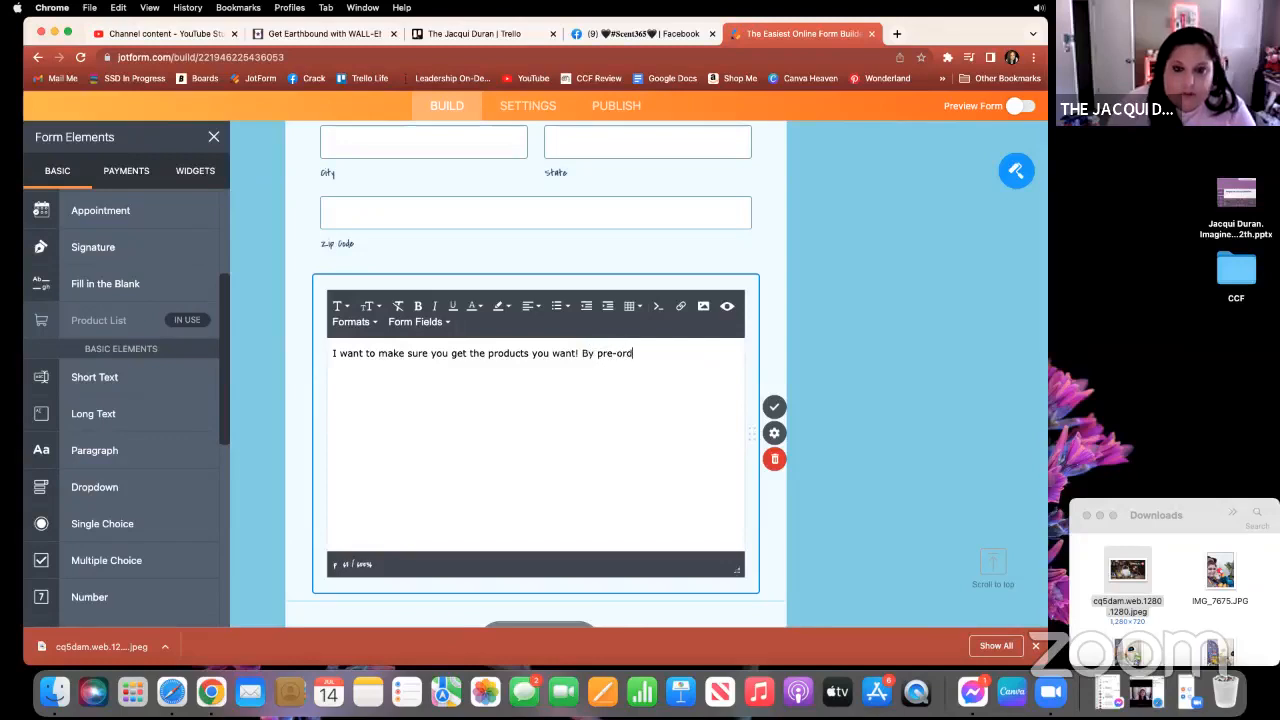
pyautogui.write('ering with m')
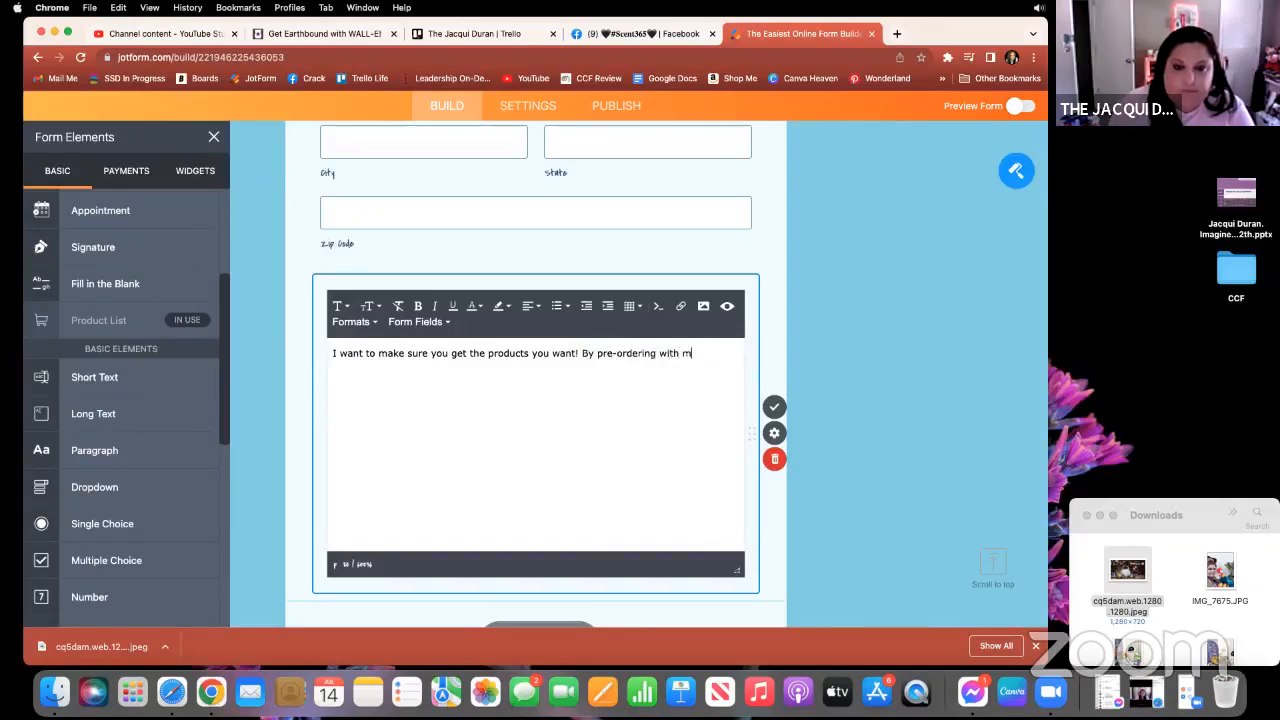
pyautogui.write('e I take car o')
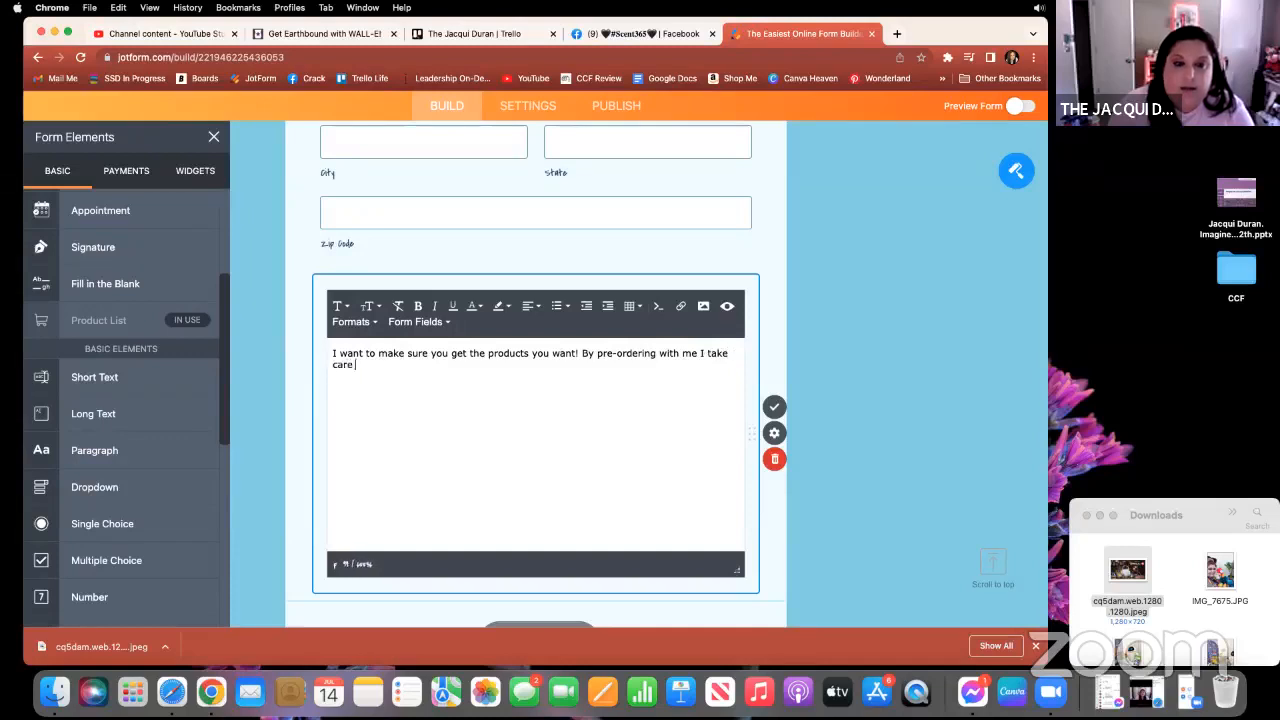
pyautogui.write(' of your order a')
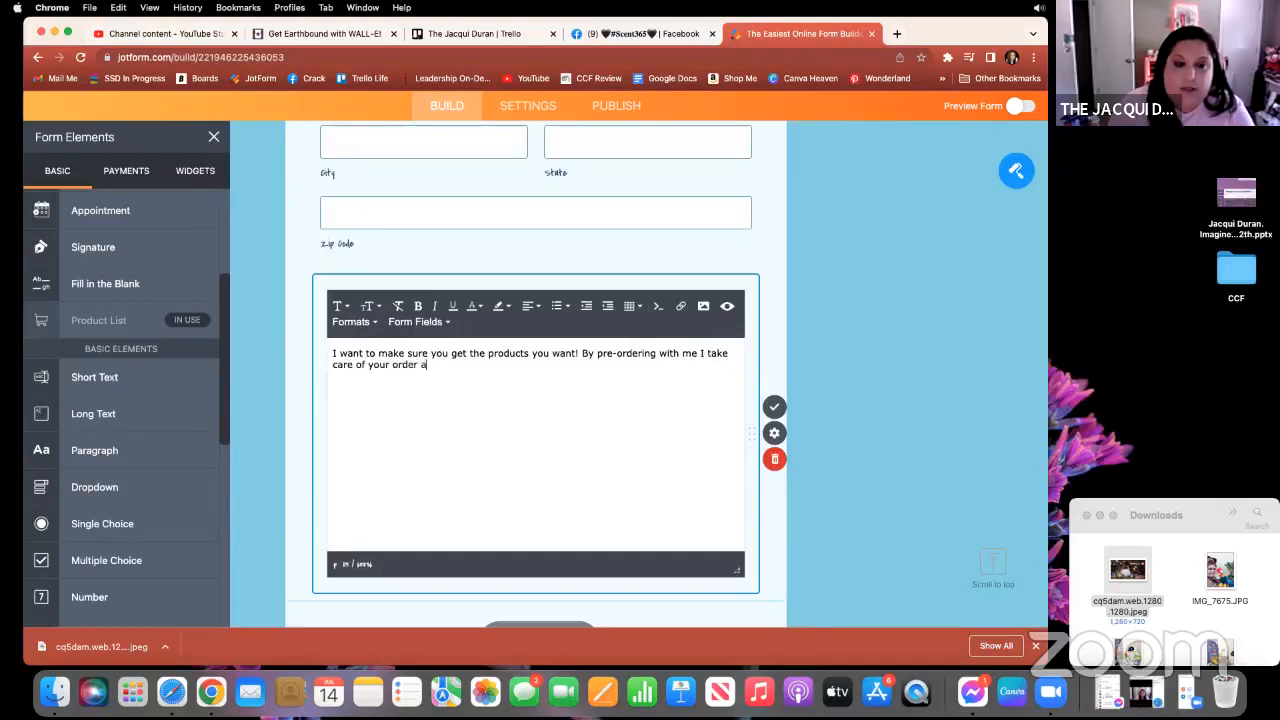
# Extend the sentence with "and will do my absolute best to order your products as they are launching".
pyautogui.write('nd m')
pyautogui.press('BackSpace')
pyautogui.write('will do my ab')
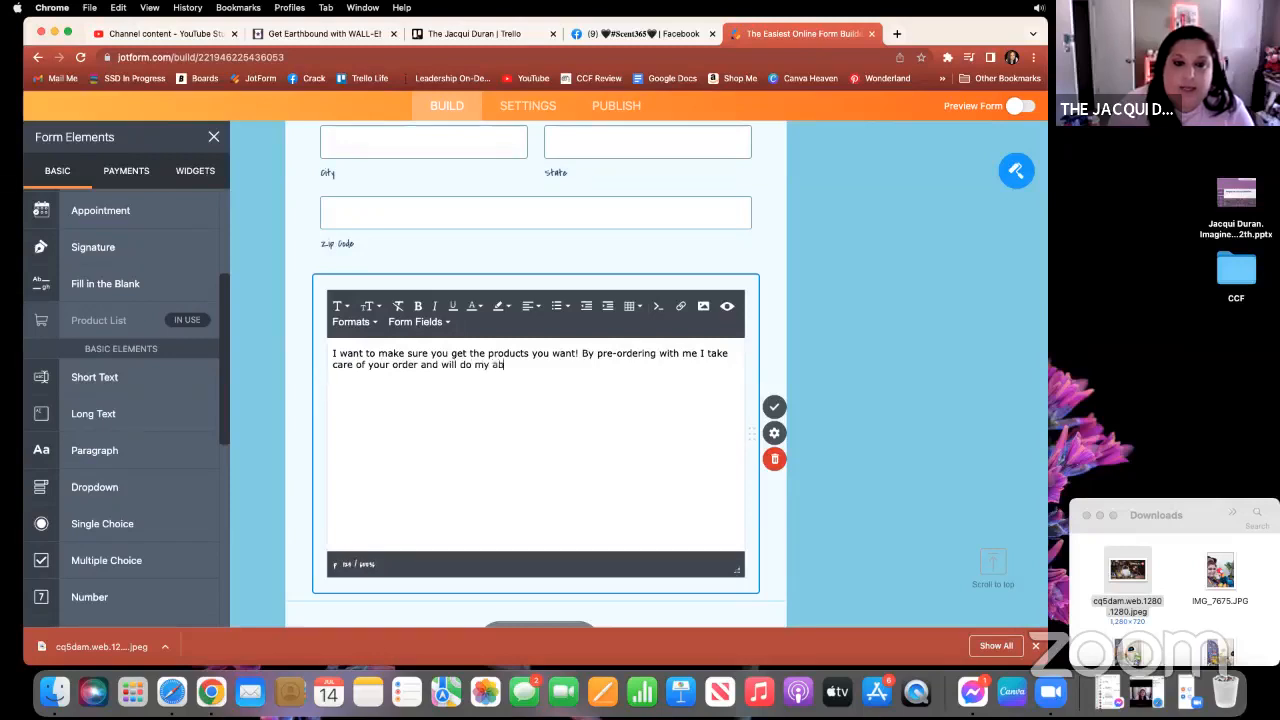
pyautogui.write('solute be')
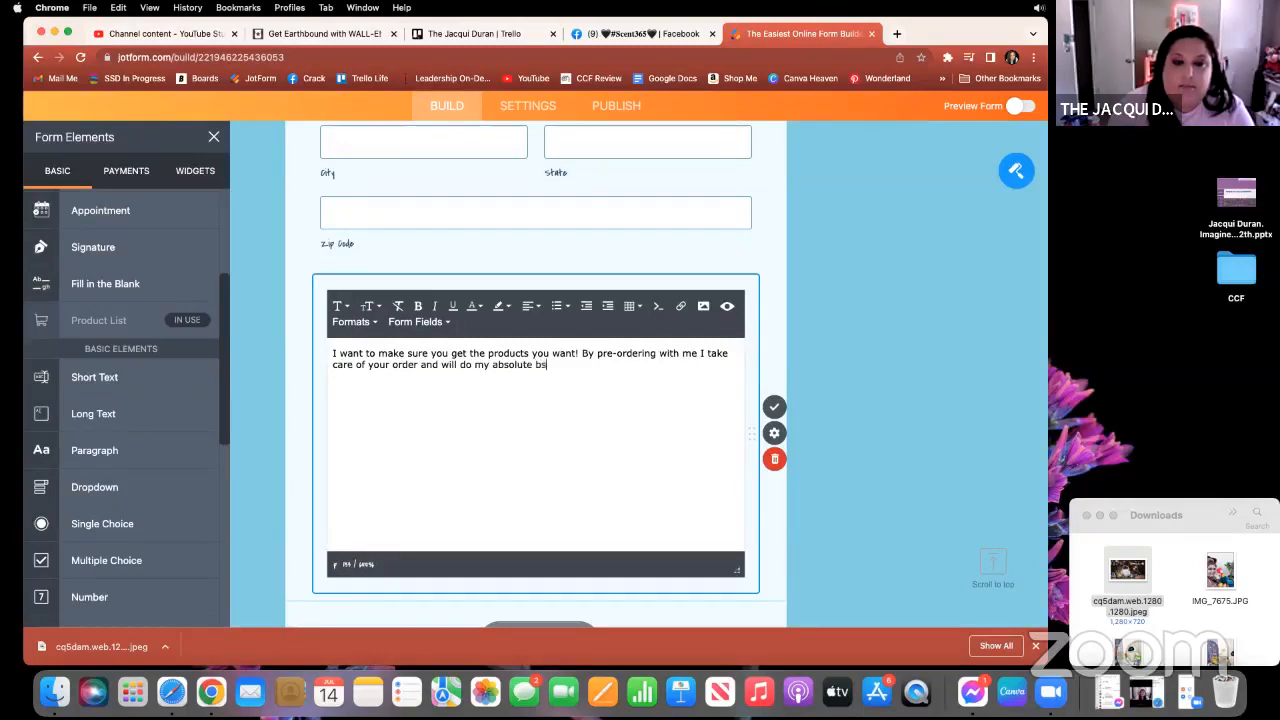
pyautogui.write('st to')
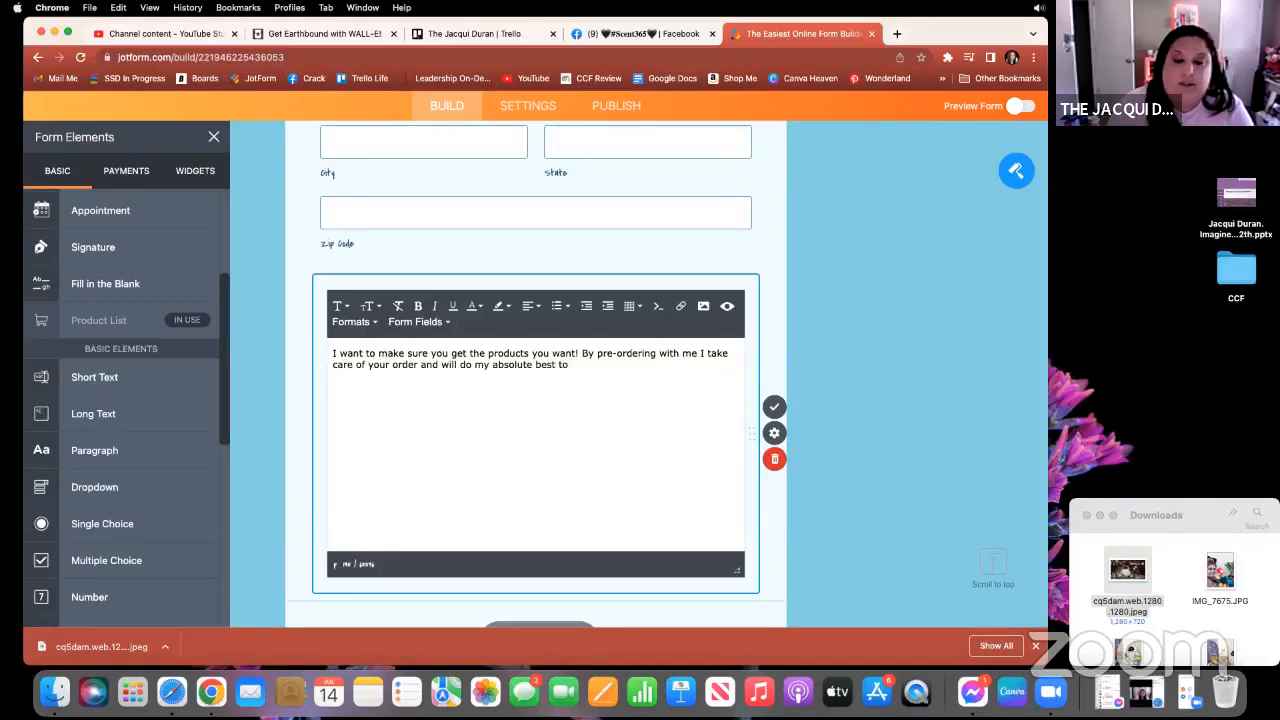
pyautogui.write(' order your products')
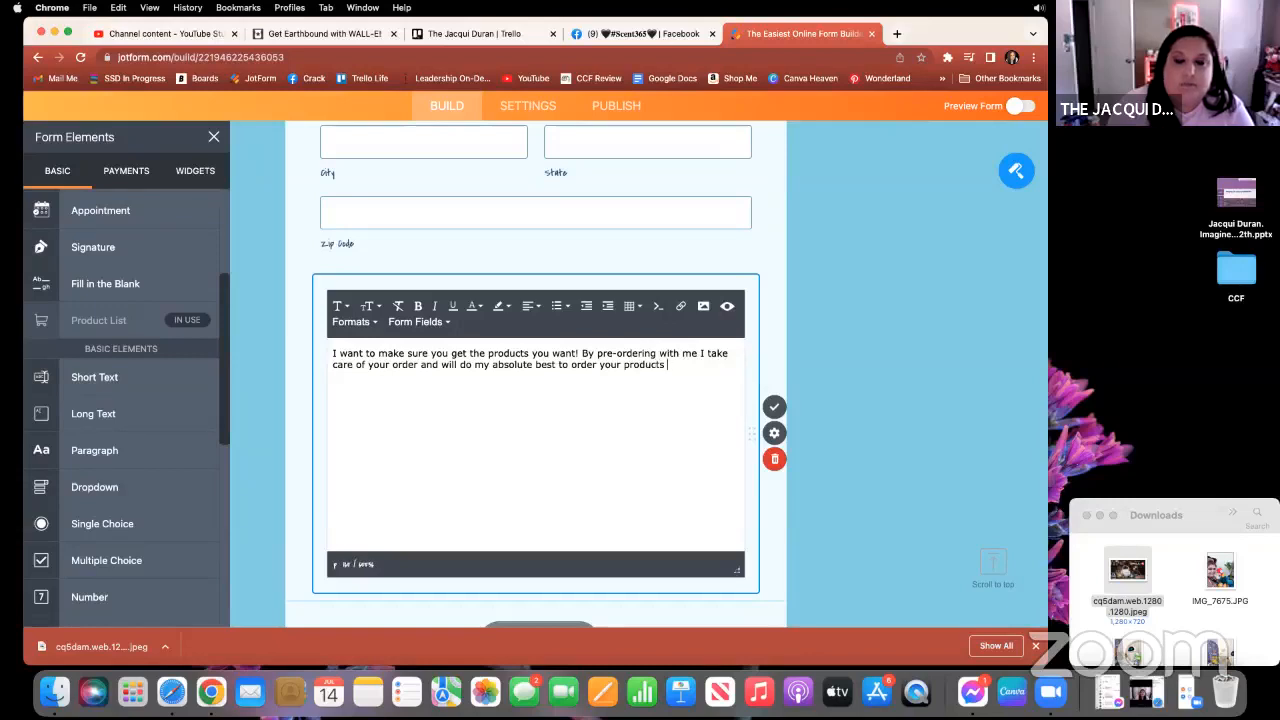
pyautogui.write(' as they')
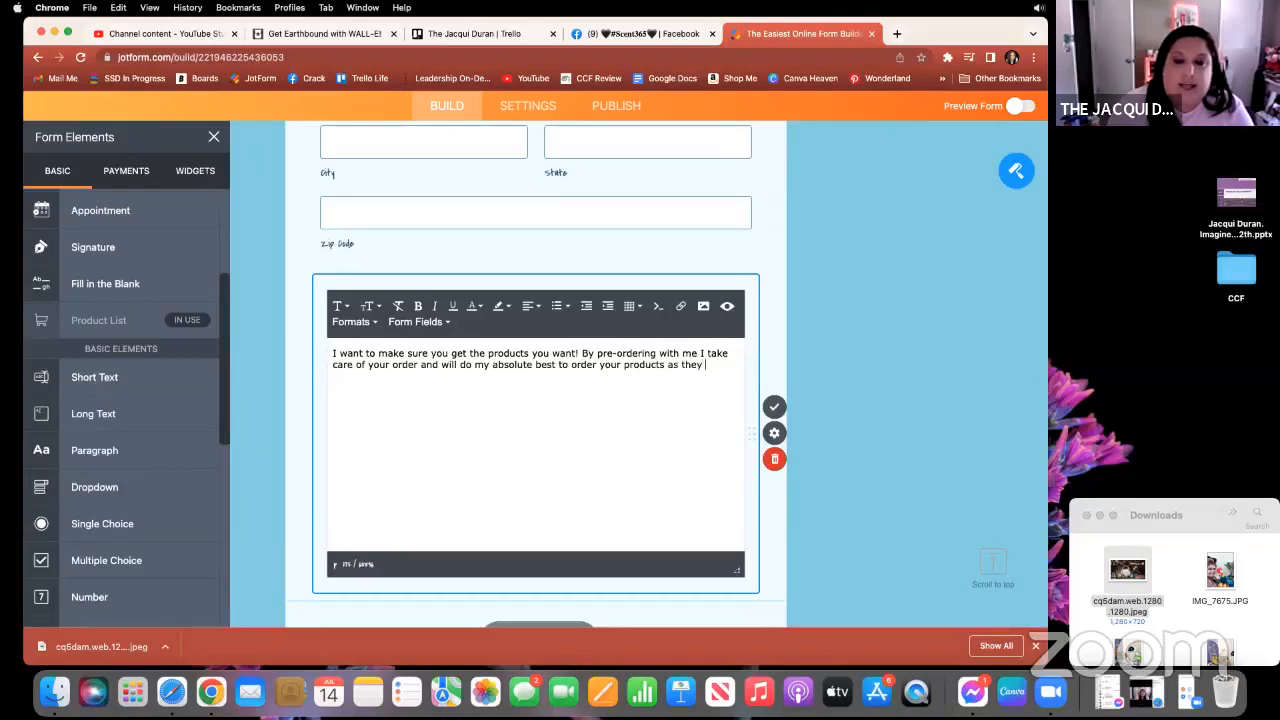
pyautogui.write(' are launchin')
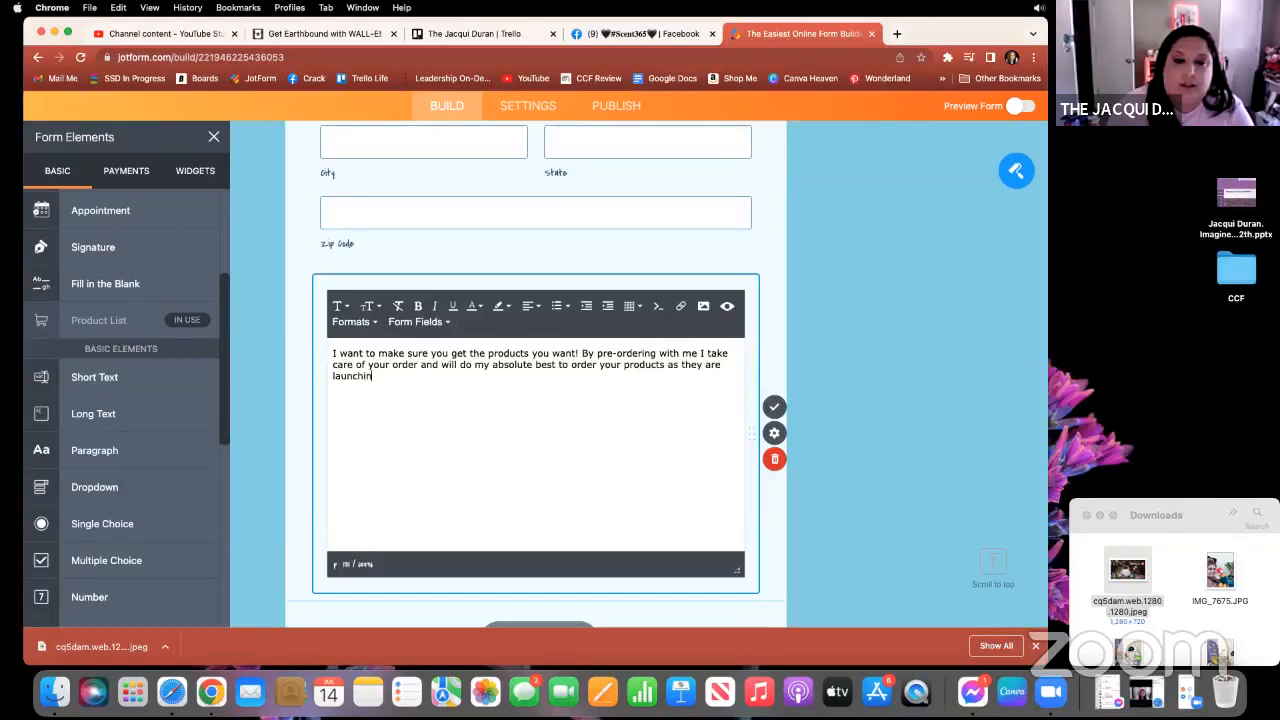
# Add the reason ", as these collections are LTO (Limited Time Offer)" to the end of the paragraph.
pyautogui.write('g, as this c')
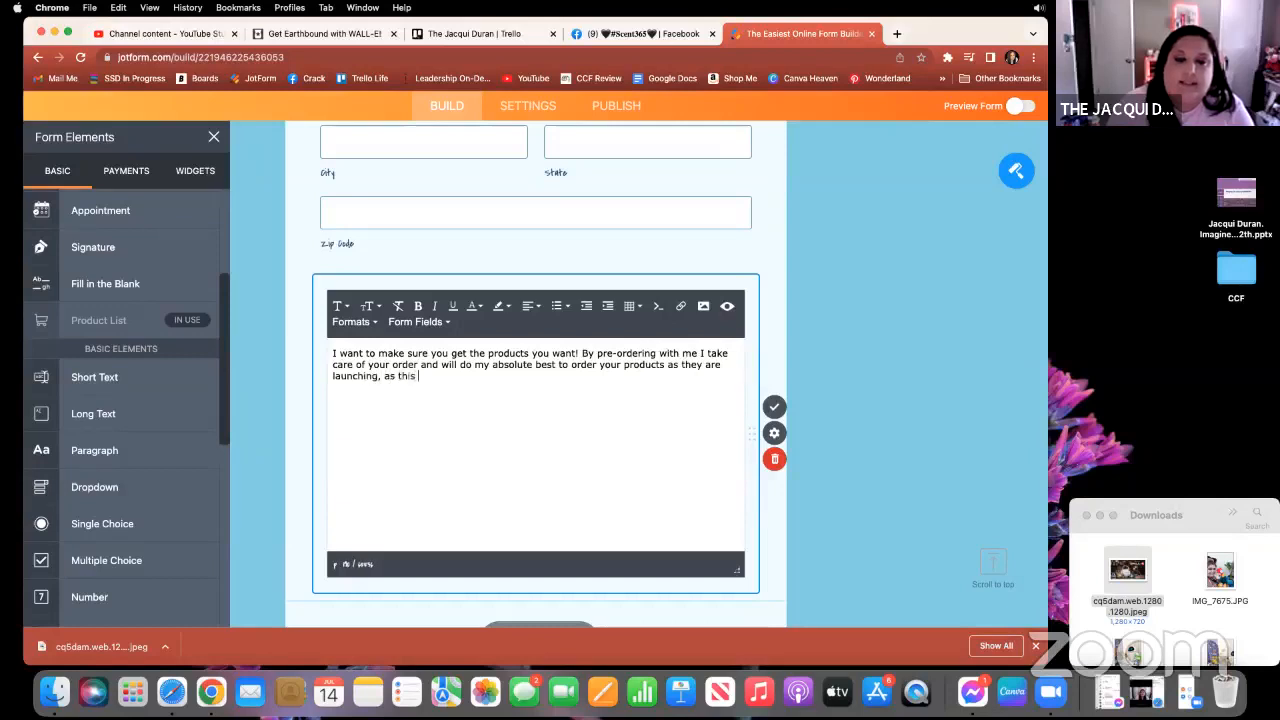
pyautogui.press('BackSpace')
pyautogui.press('BackSpace')
pyautogui.press('BackSpace')
pyautogui.press('BackSpace')
pyautogui.write('e')
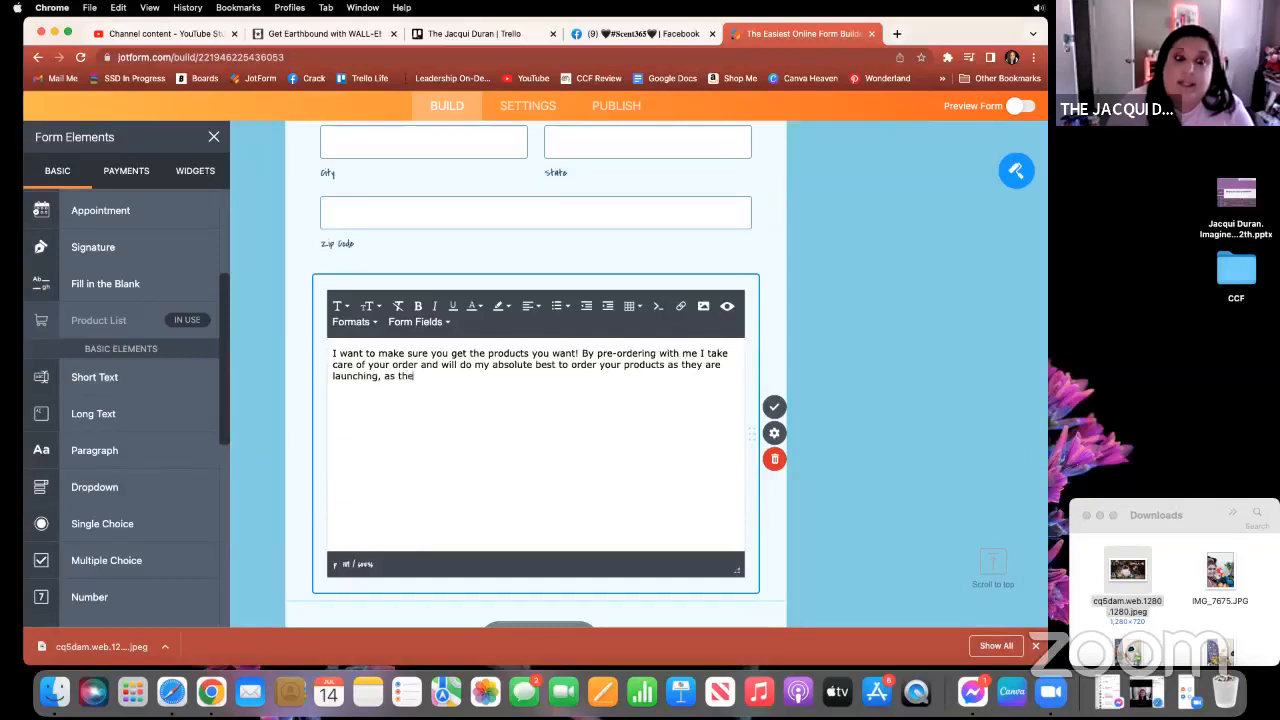
pyautogui.write('se collec')
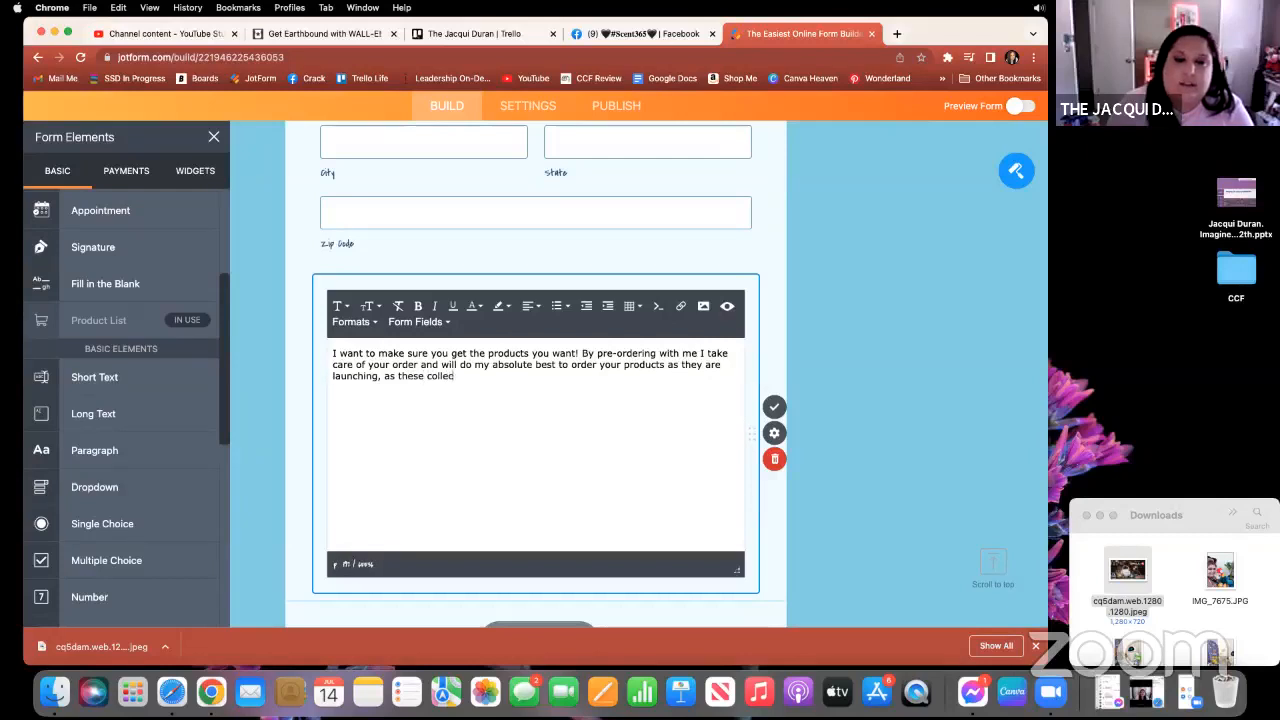
pyautogui.write('tions ar')
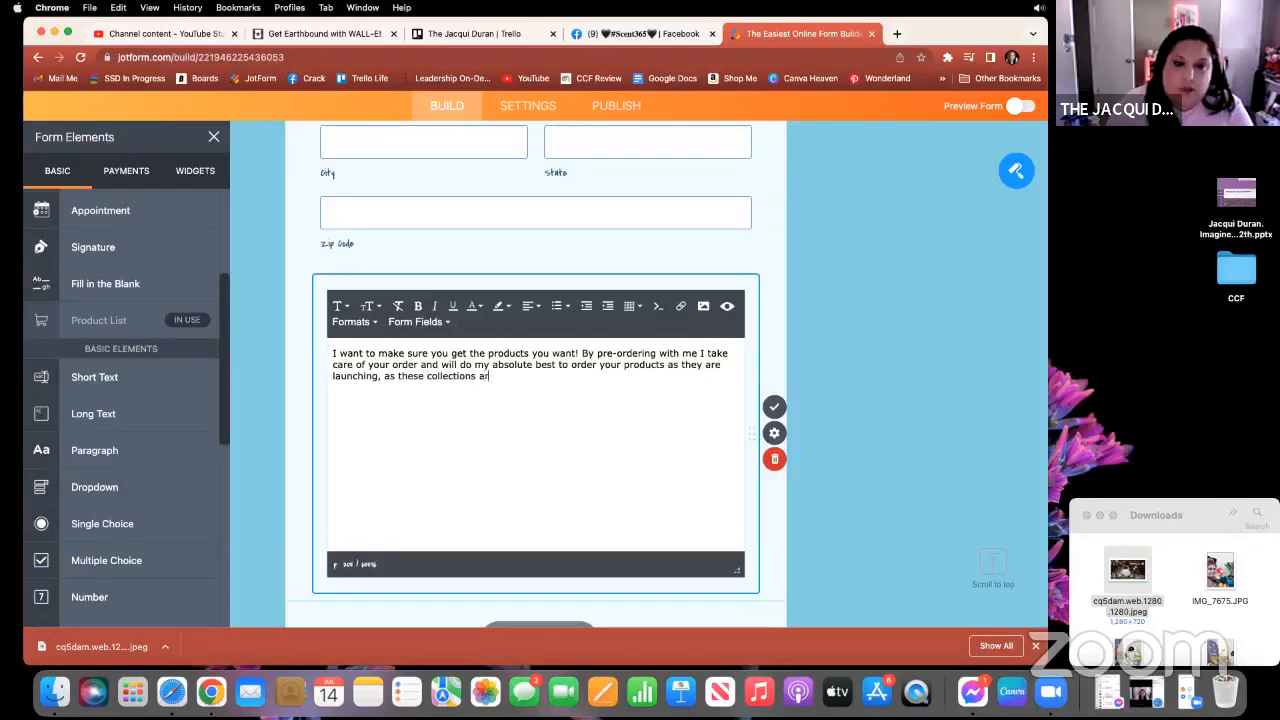
pyautogui.write('e LTO')
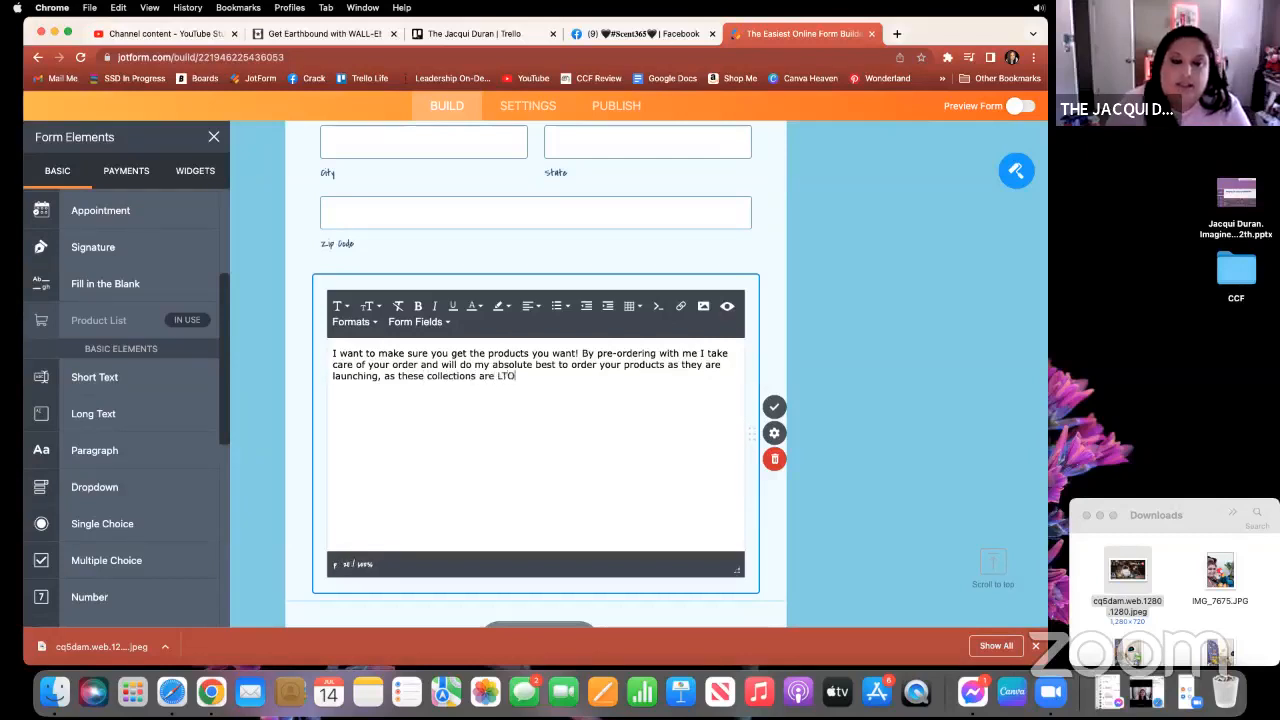
pyautogui.write(' (Li')
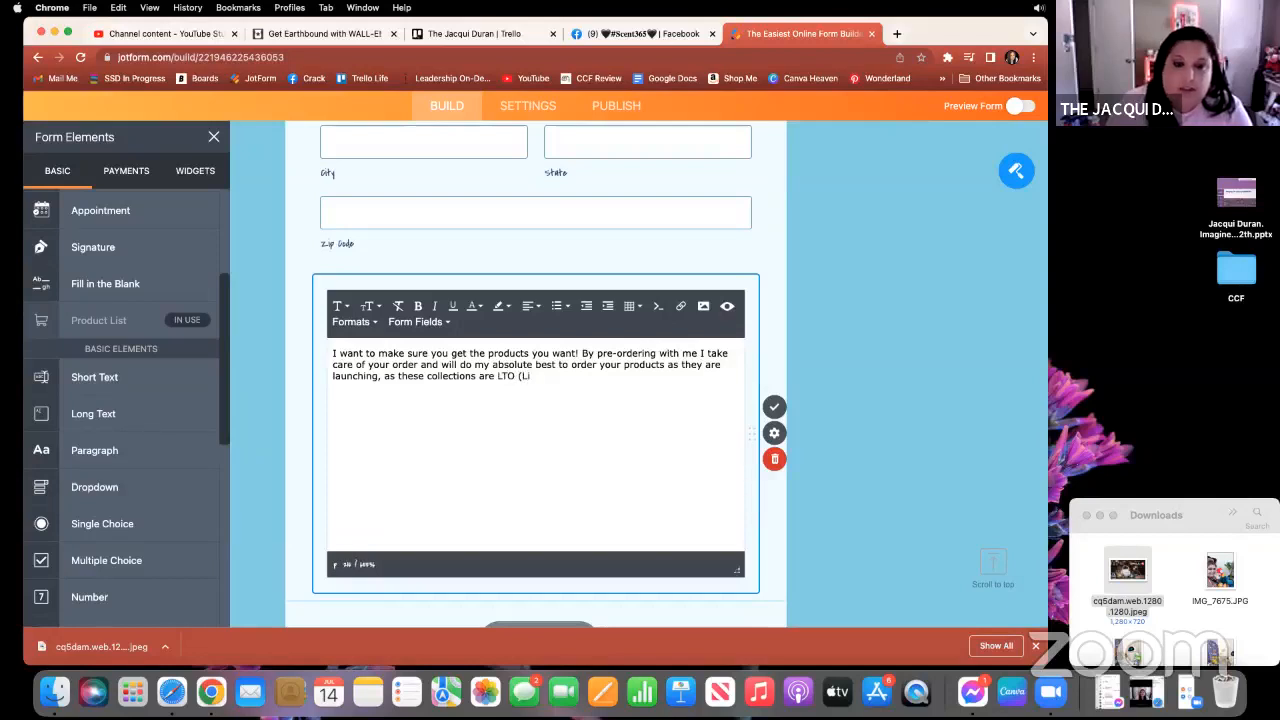
pyautogui.write('tited Time')
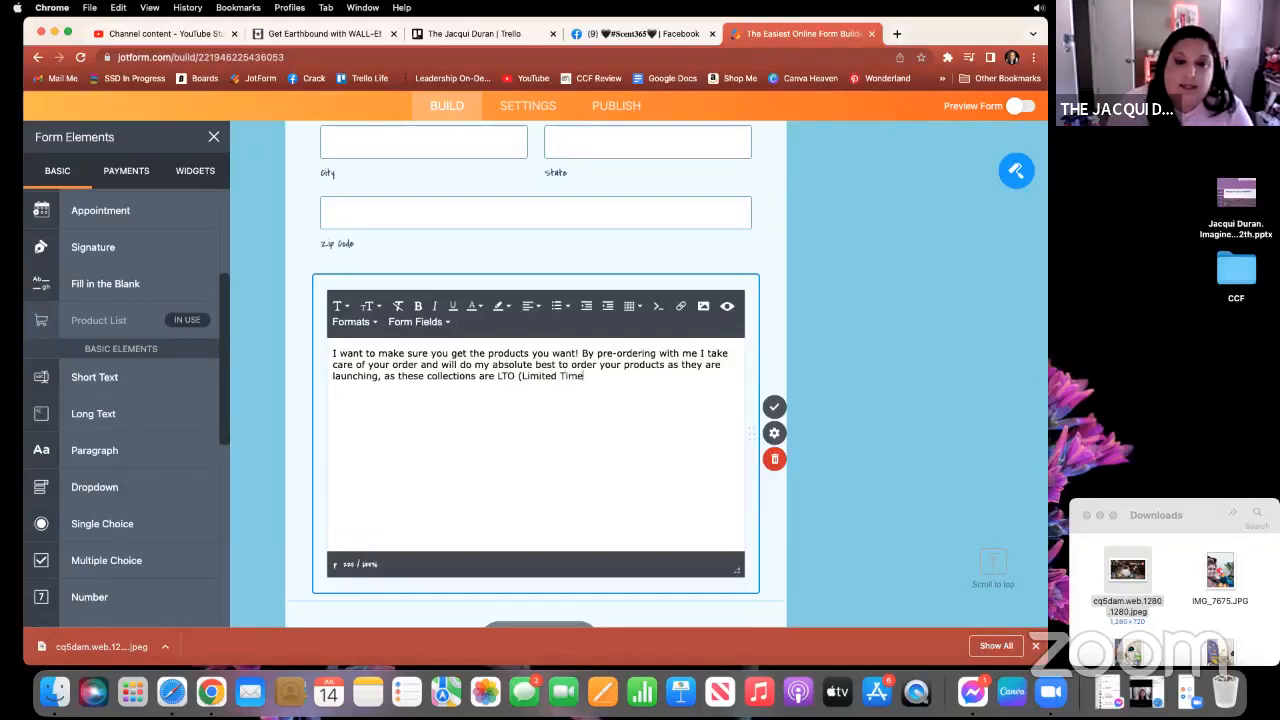
pyautogui.write(' Offer)')
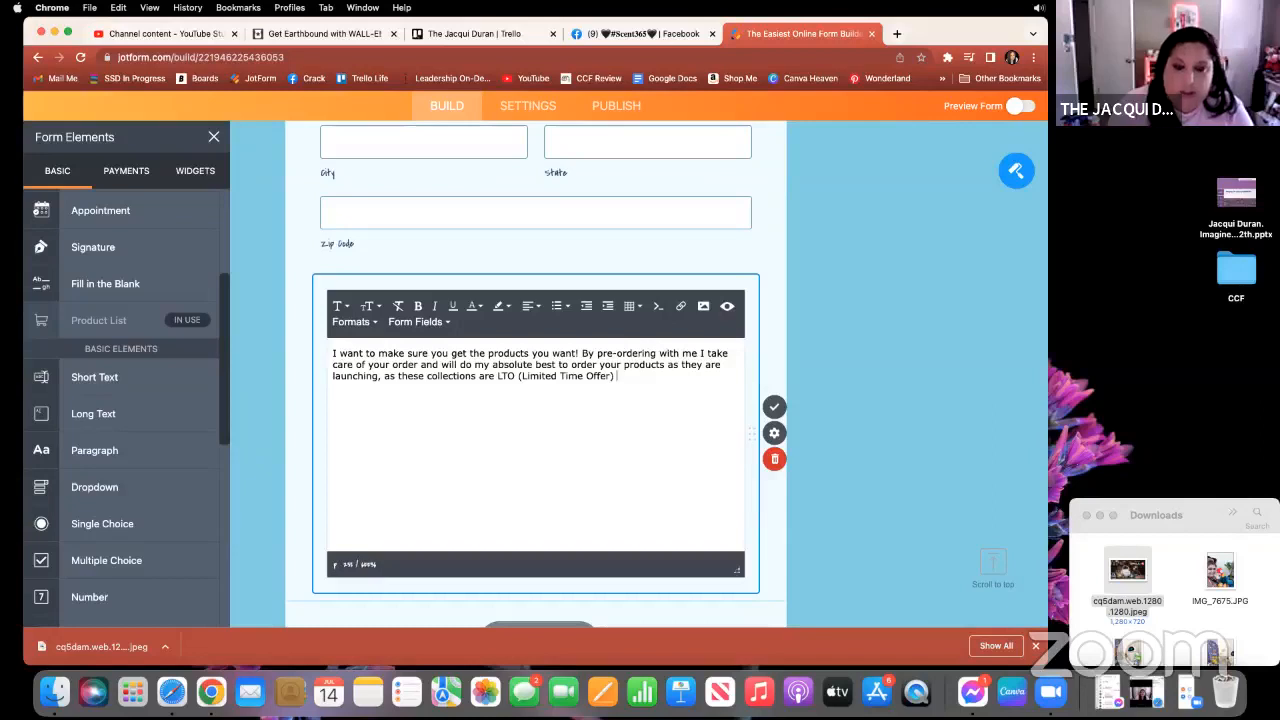
# Complete the first paragraph's sentence with "and are only available while supplies last.".
pyautogui.write(' and ar')
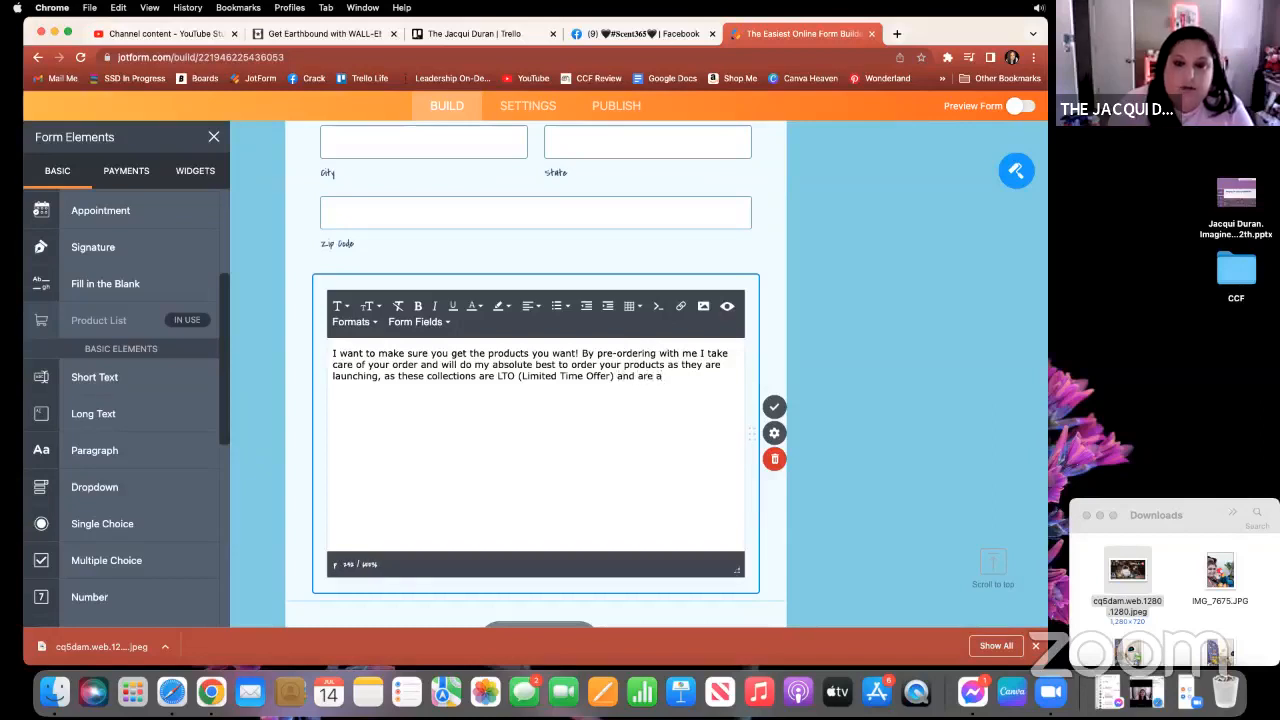
pyautogui.write('e only avai')
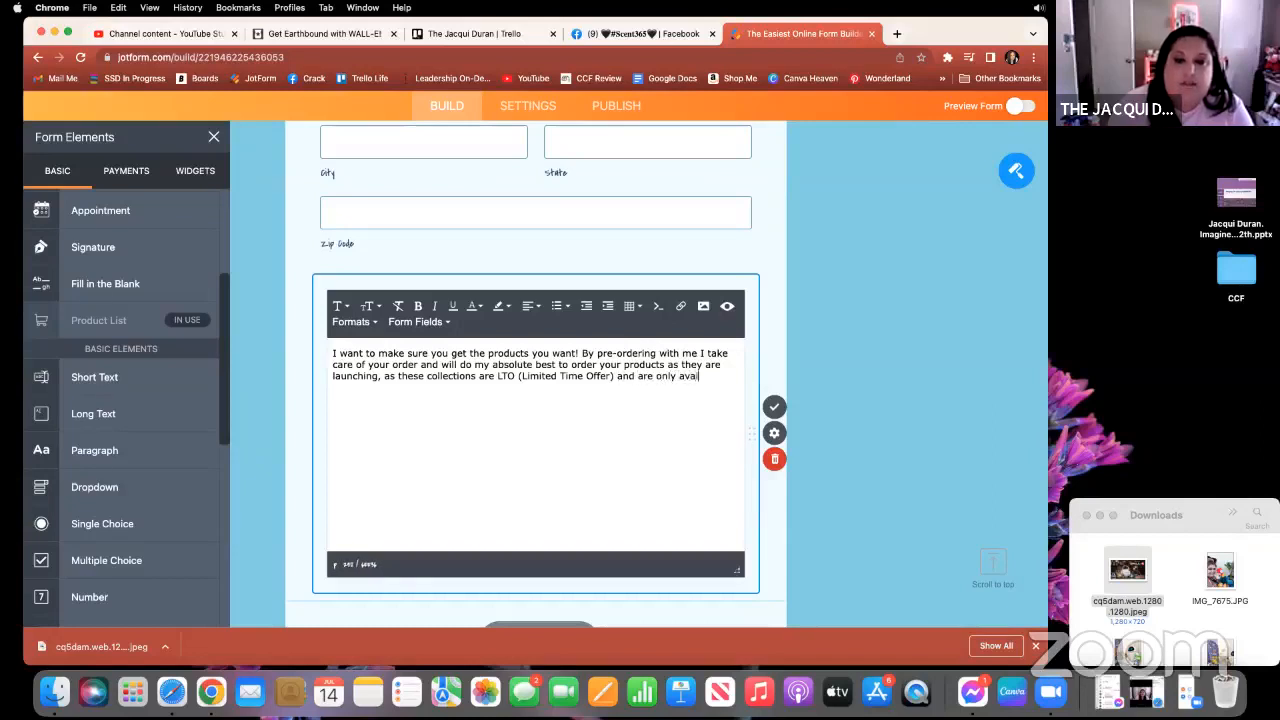
pyautogui.write('lable while ')
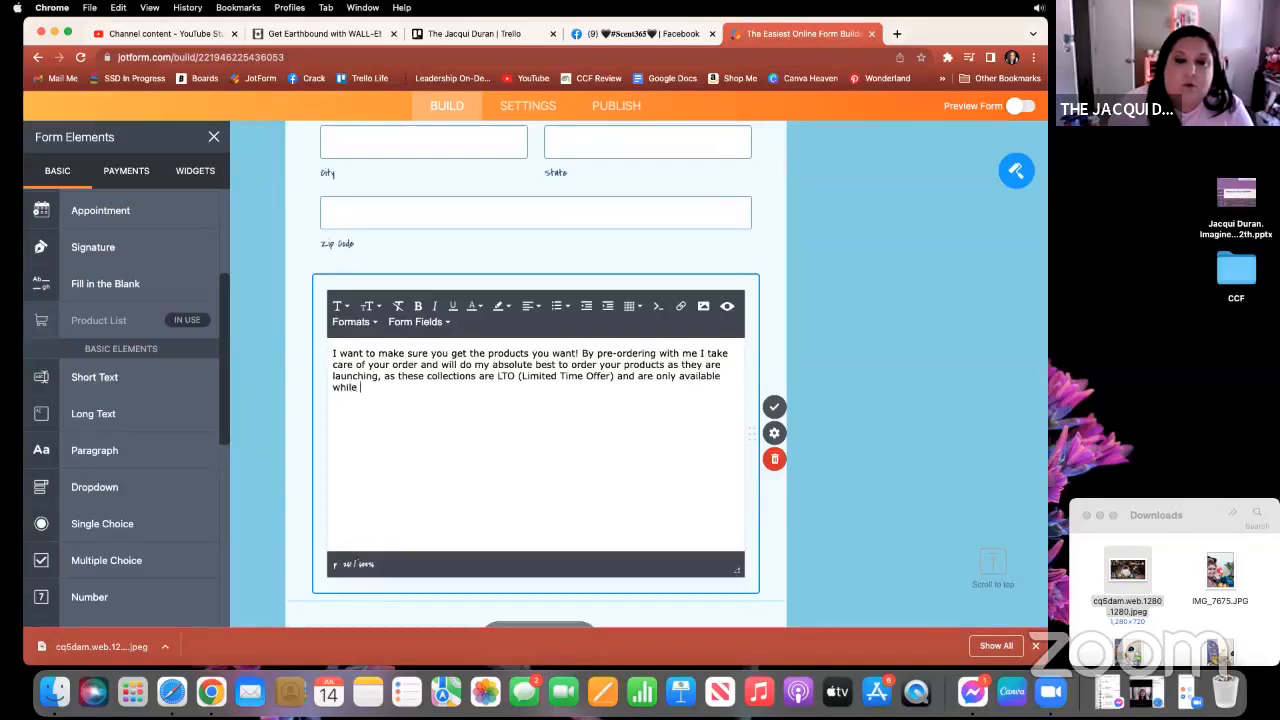
pyautogui.write('uupplies ')
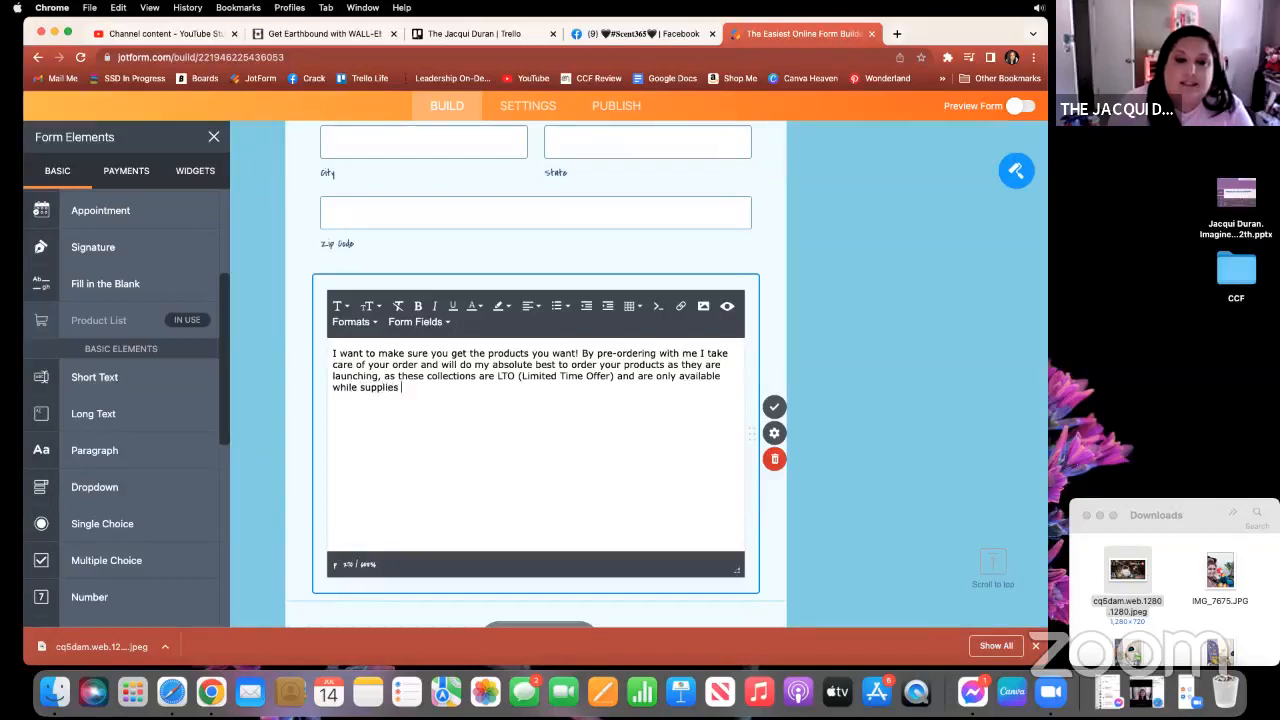
pyautogui.write('last.')
# Start a second paragraph with "If for any reason I am unable to order your product(s) for you,".
pyautogui.press('Return')
pyautogui.write('If for an')
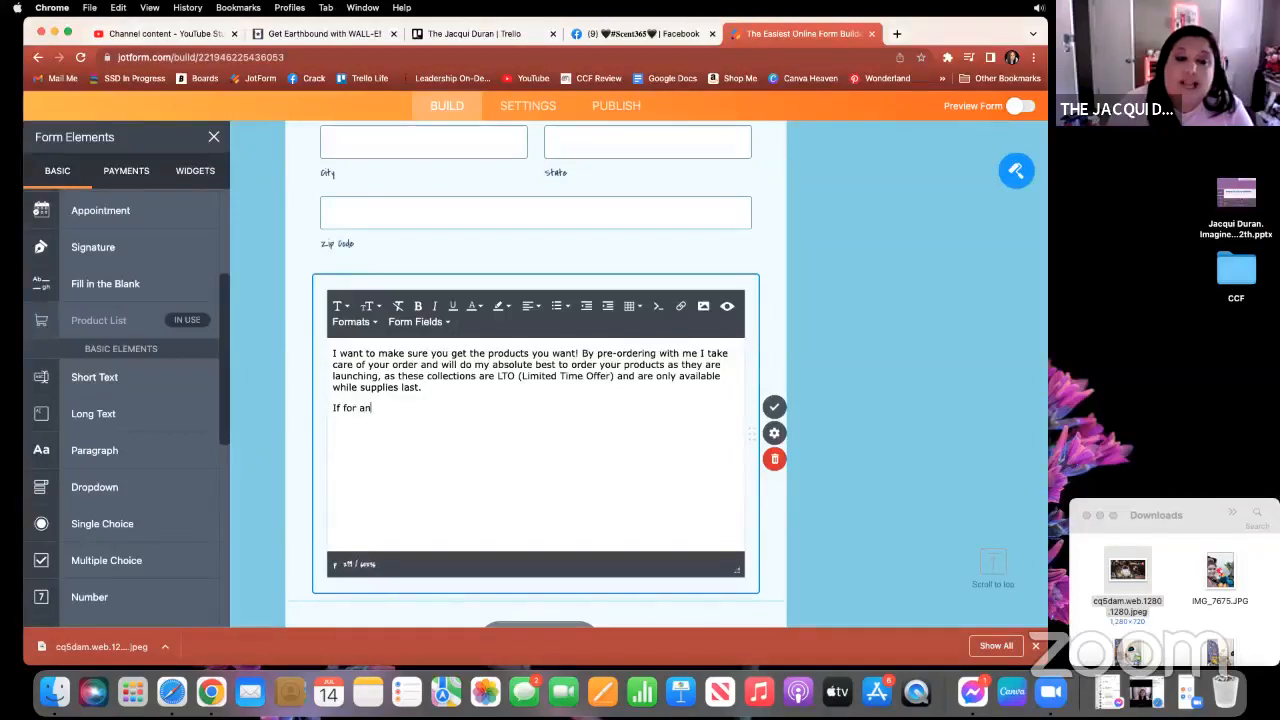
pyautogui.write('y reason ')
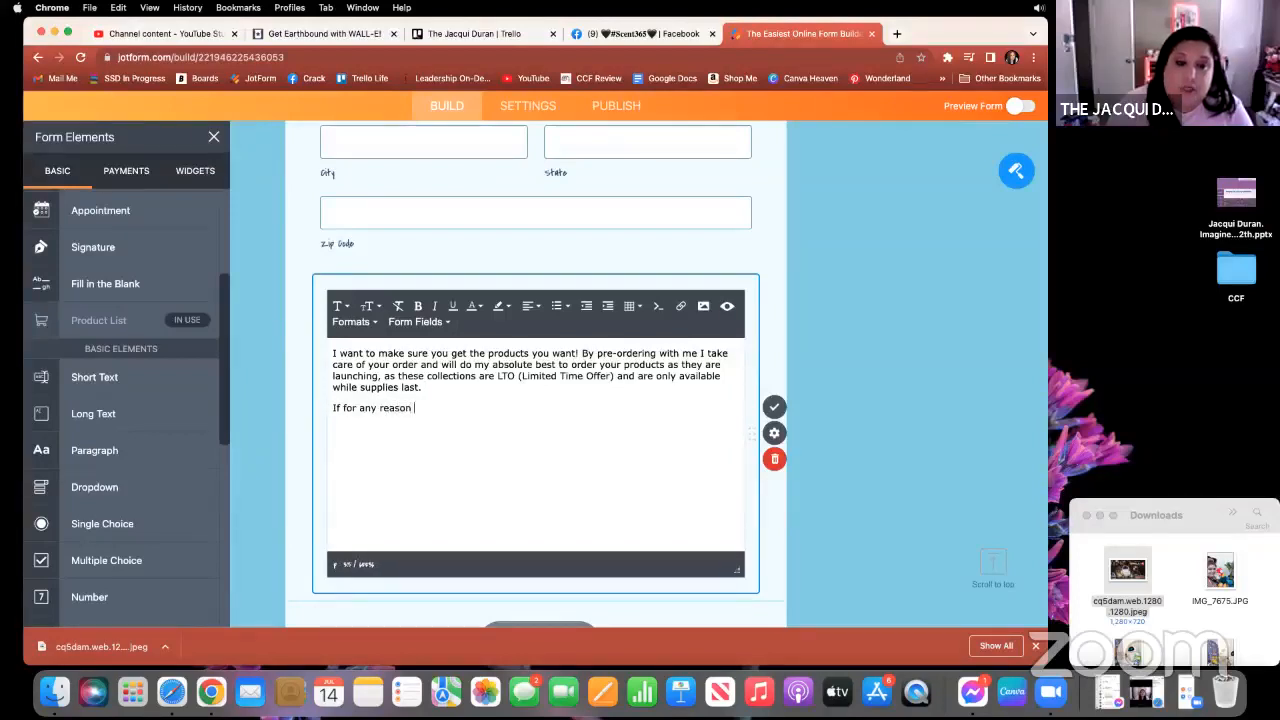
pyautogui.write('I am unable to or')
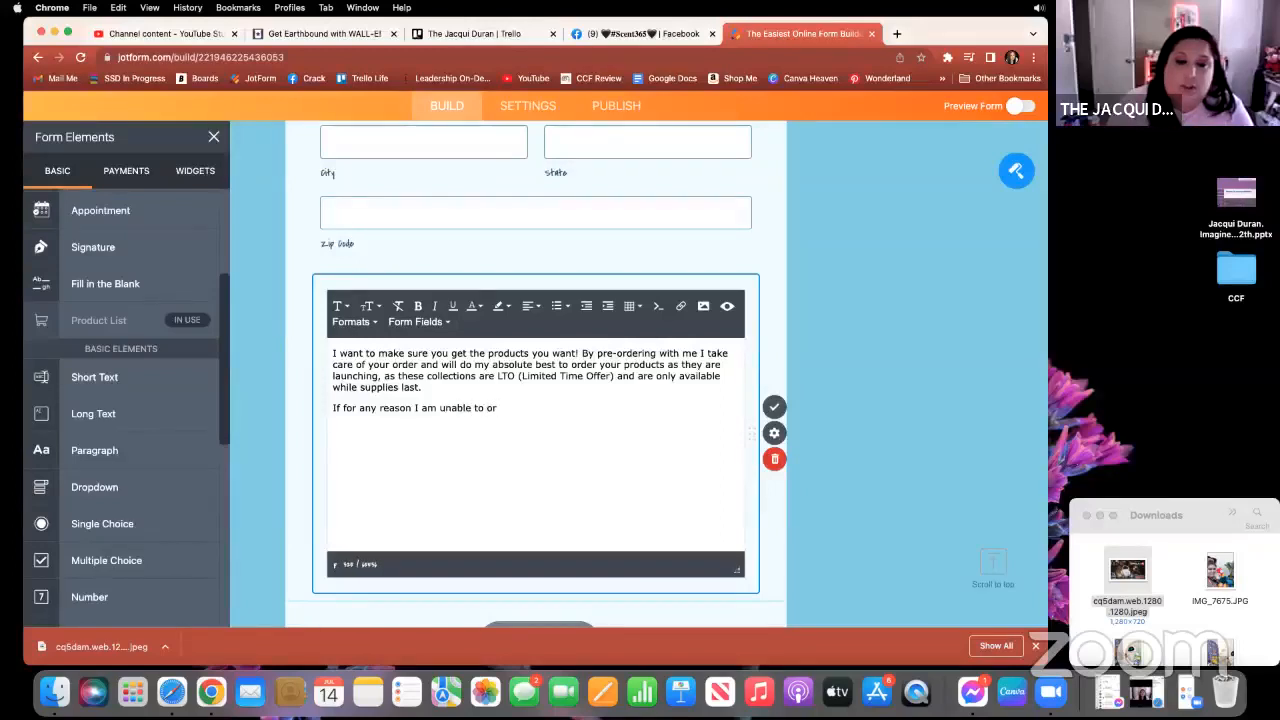
pyautogui.write('der your pr')
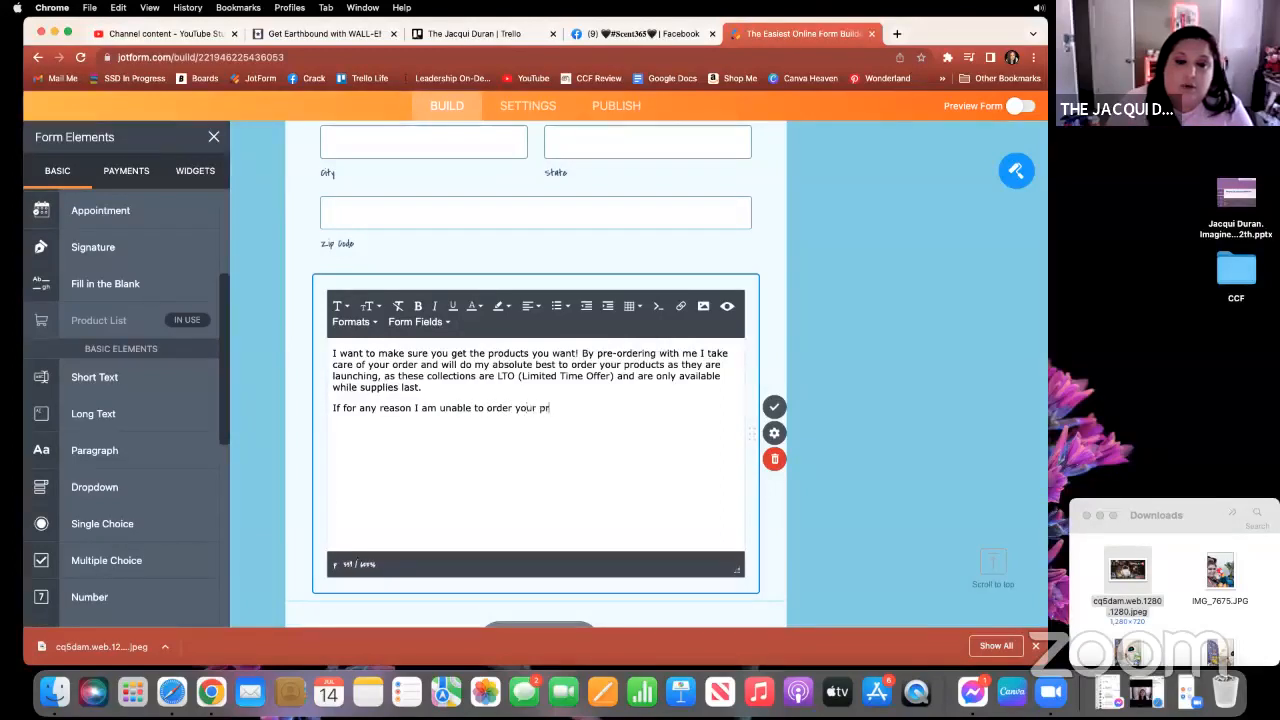
pyautogui.write('oduct(s')
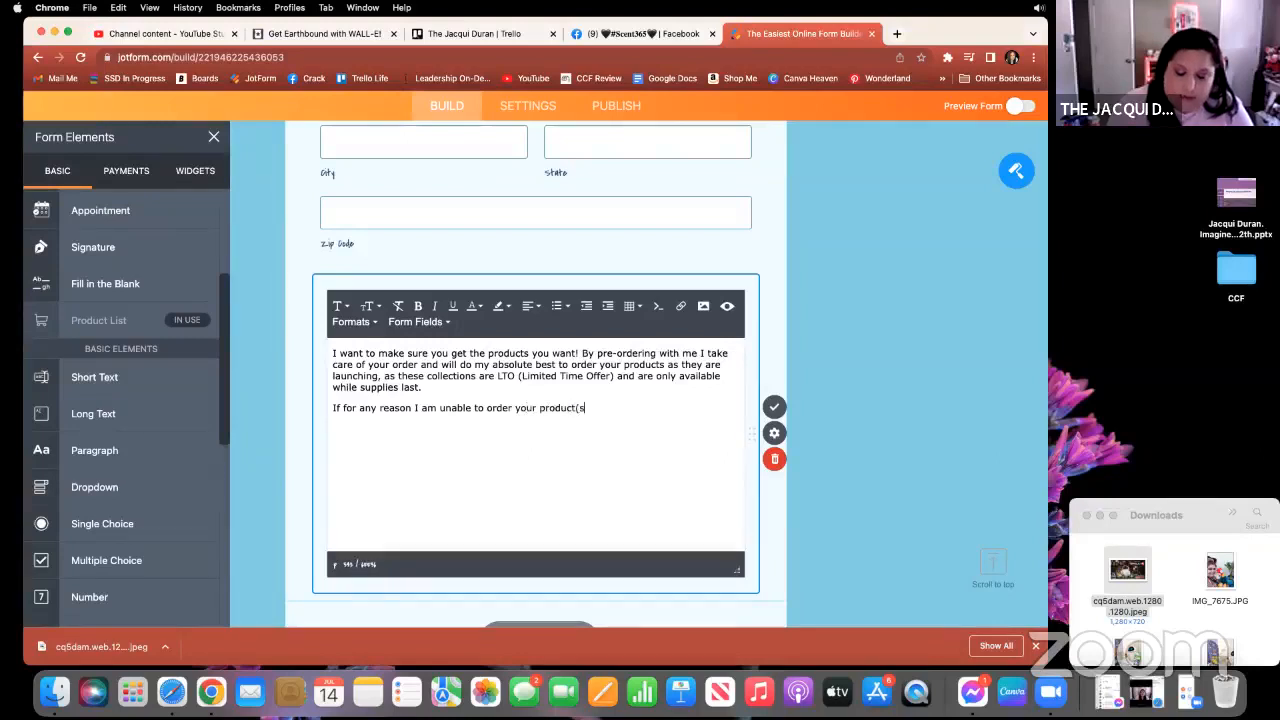
pyautogui.write(') for you')
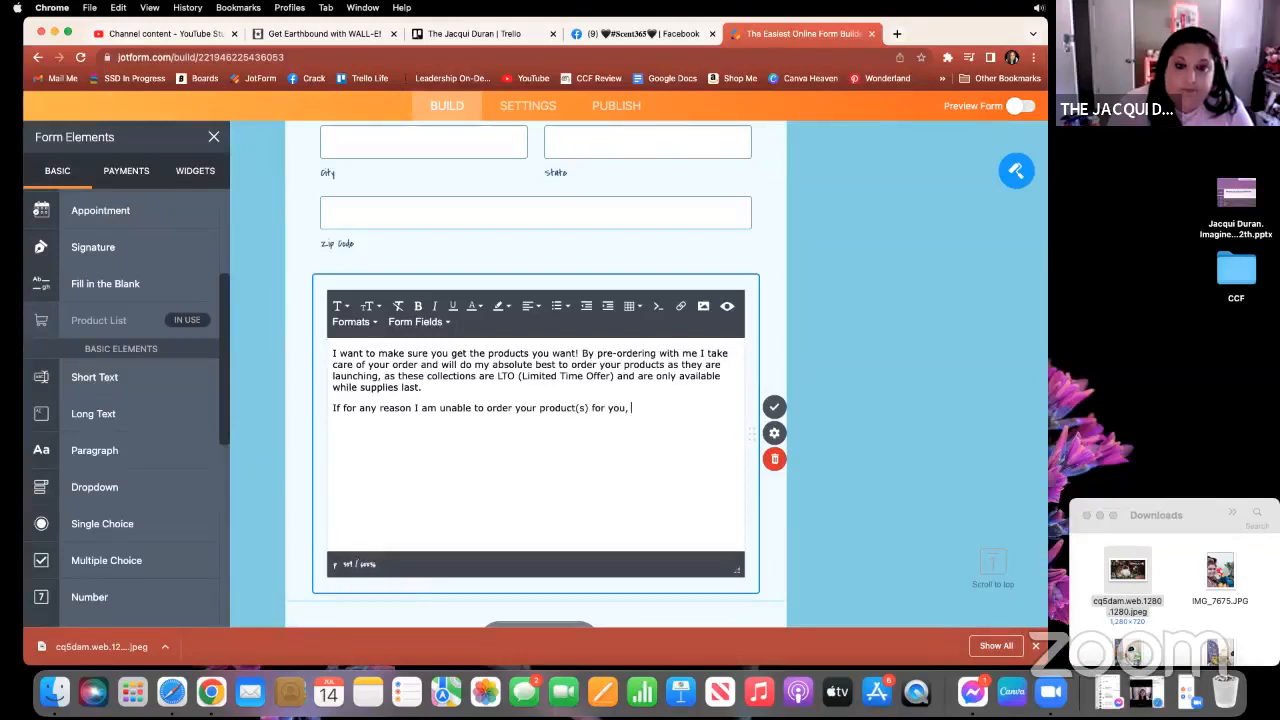
# Finish the second paragraph with "you will receive a full refund via the payment method you have selected below.".
pyautogui.write(', you will re')
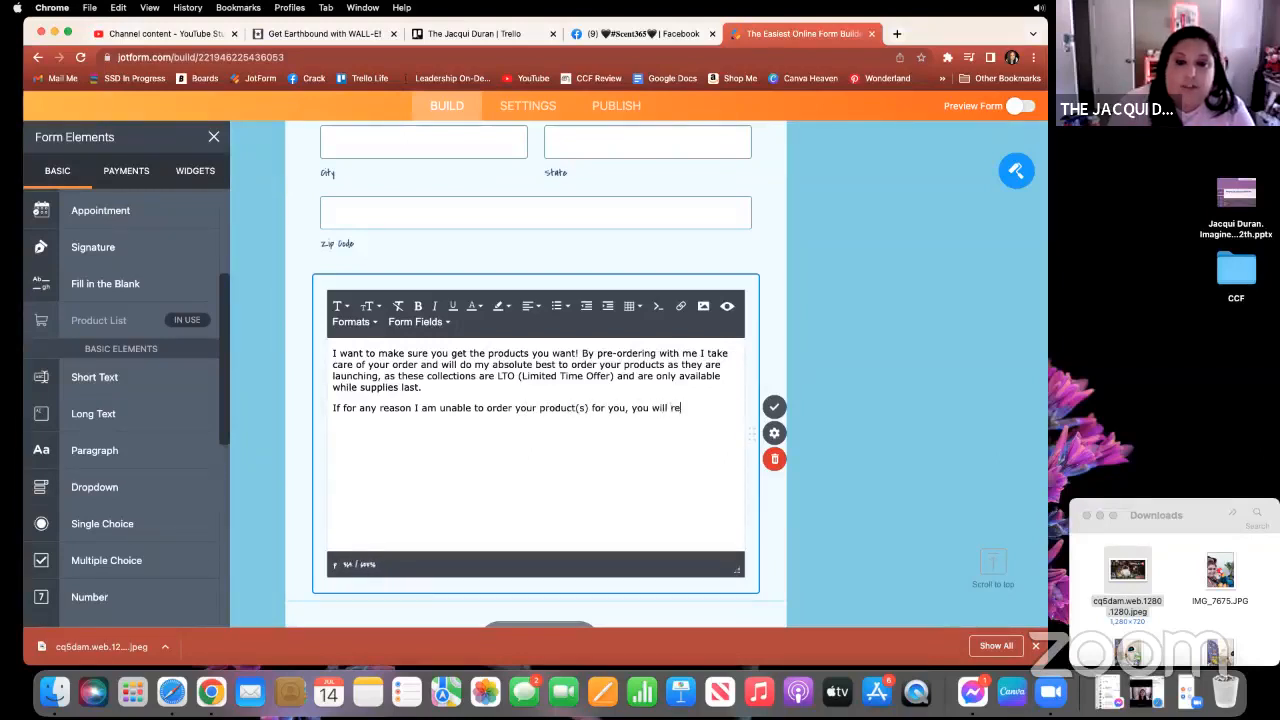
pyautogui.write('ceive a full')
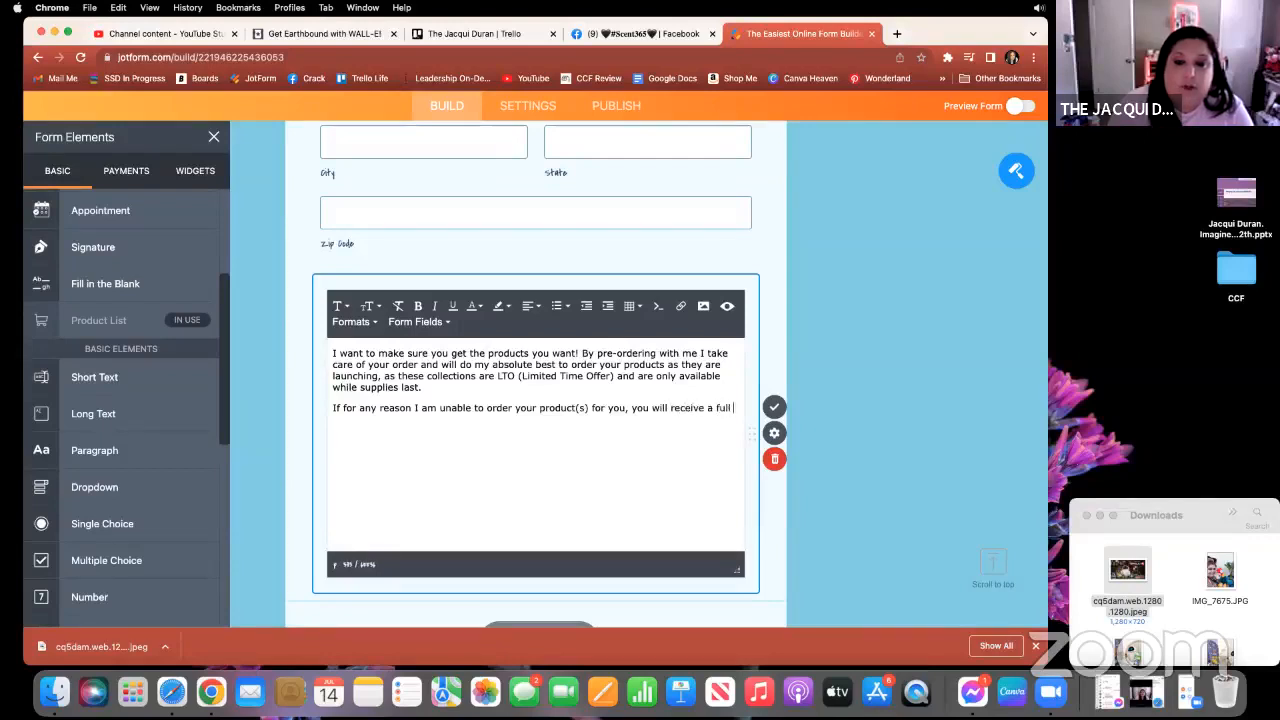
pyautogui.write(' refund via th')
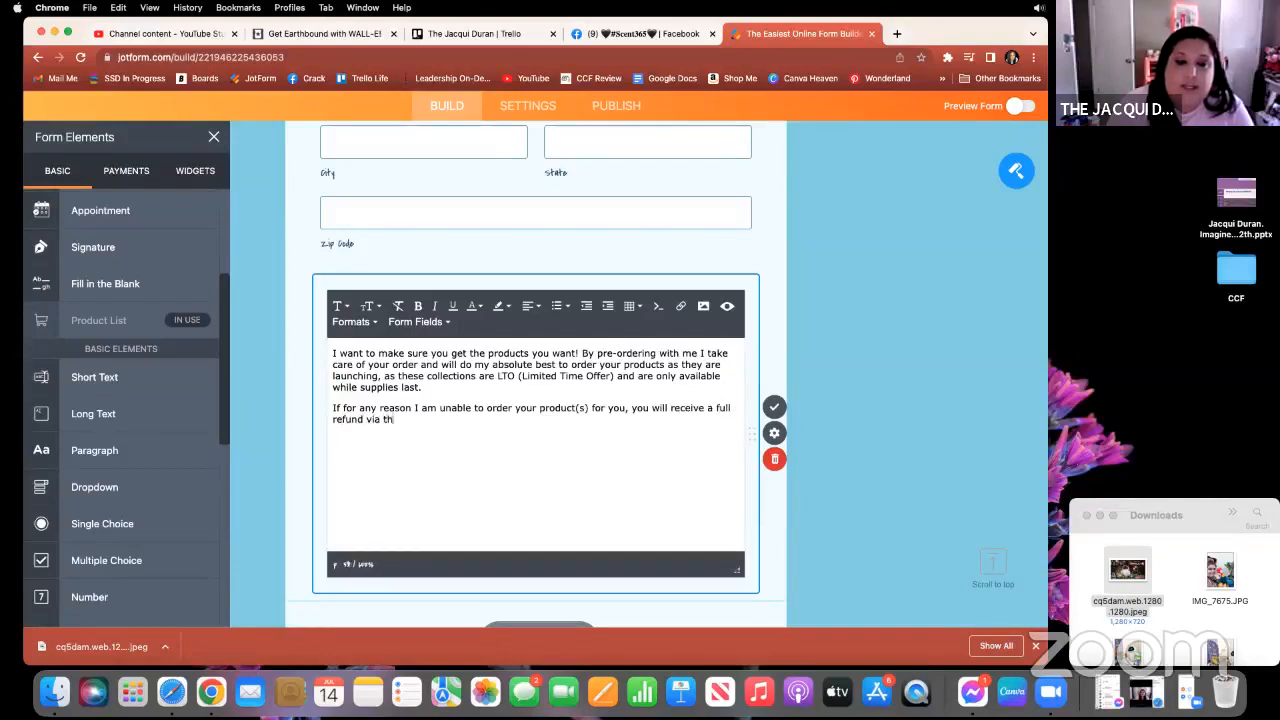
pyautogui.write('e payment me')
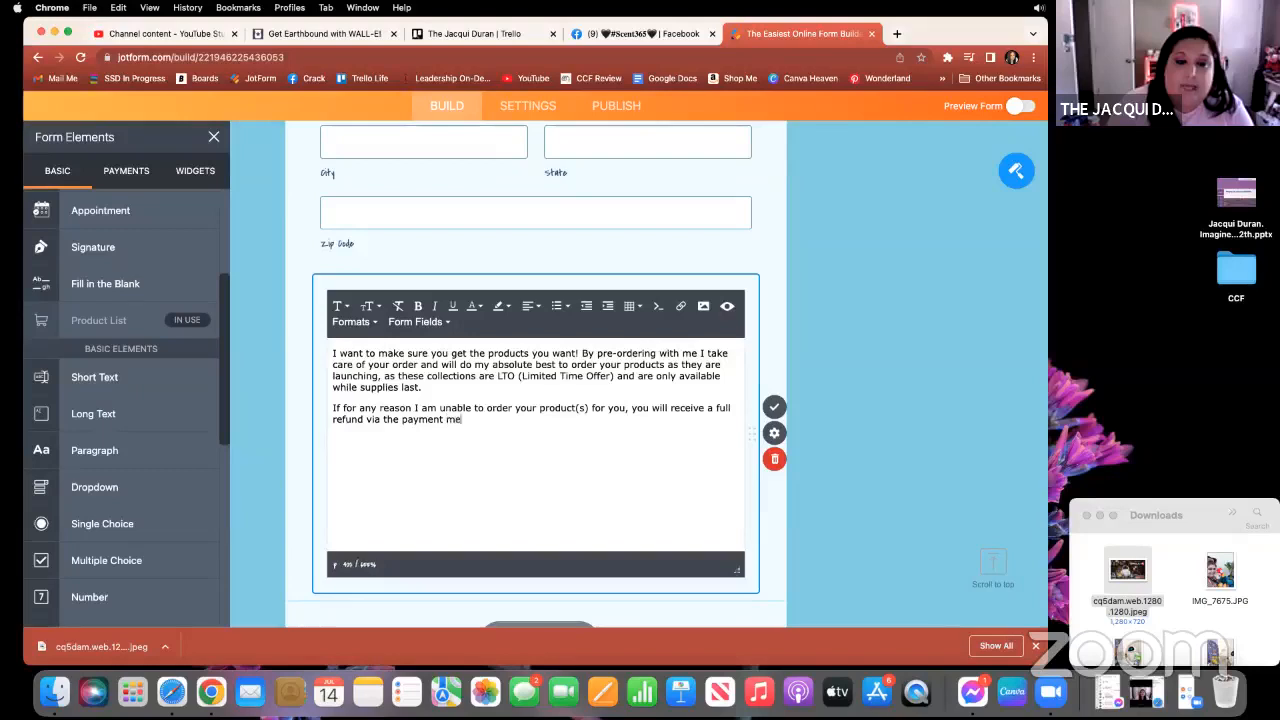
pyautogui.write('thod you have se')
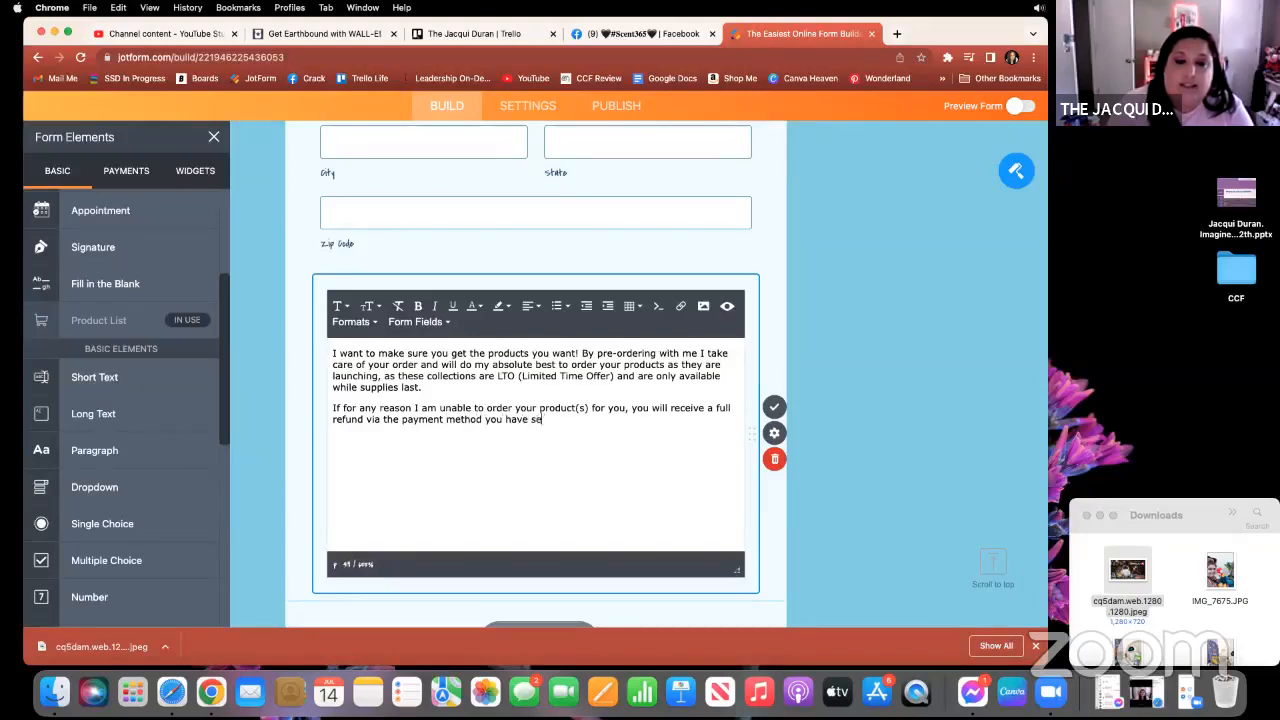
pyautogui.write('lected bec')
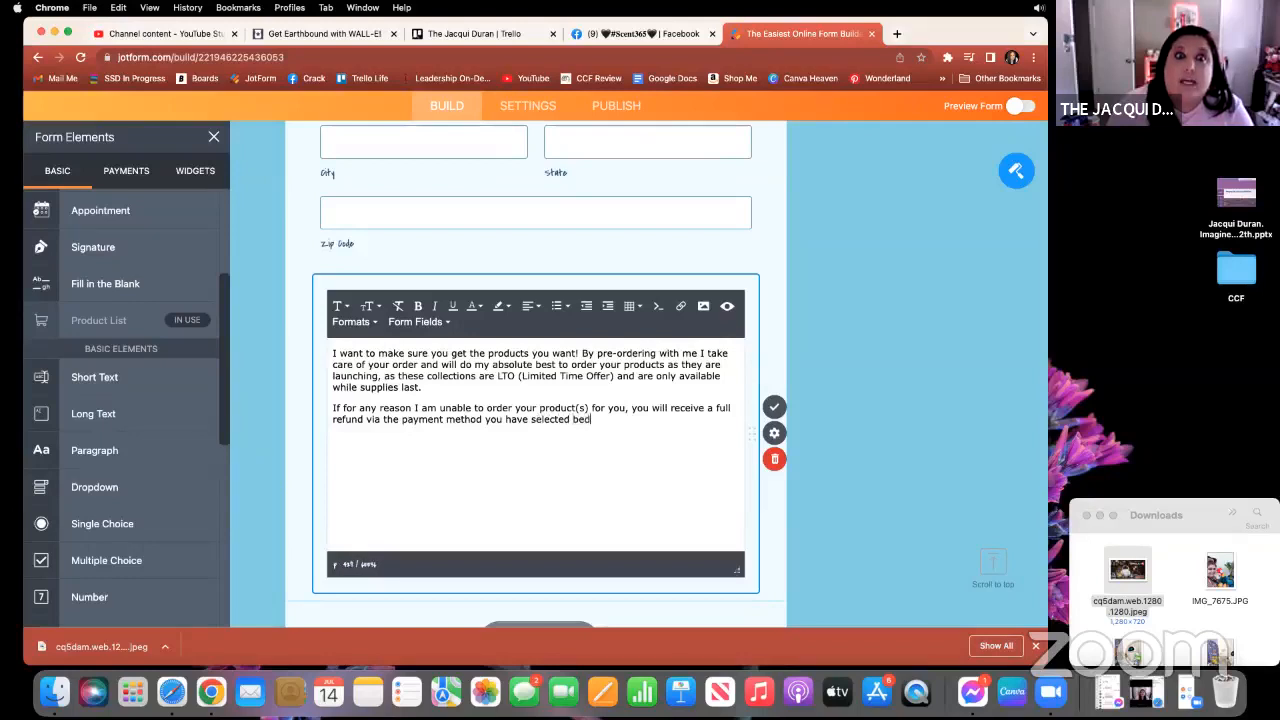
pyautogui.press('BackSpace')
pyautogui.write('low.')
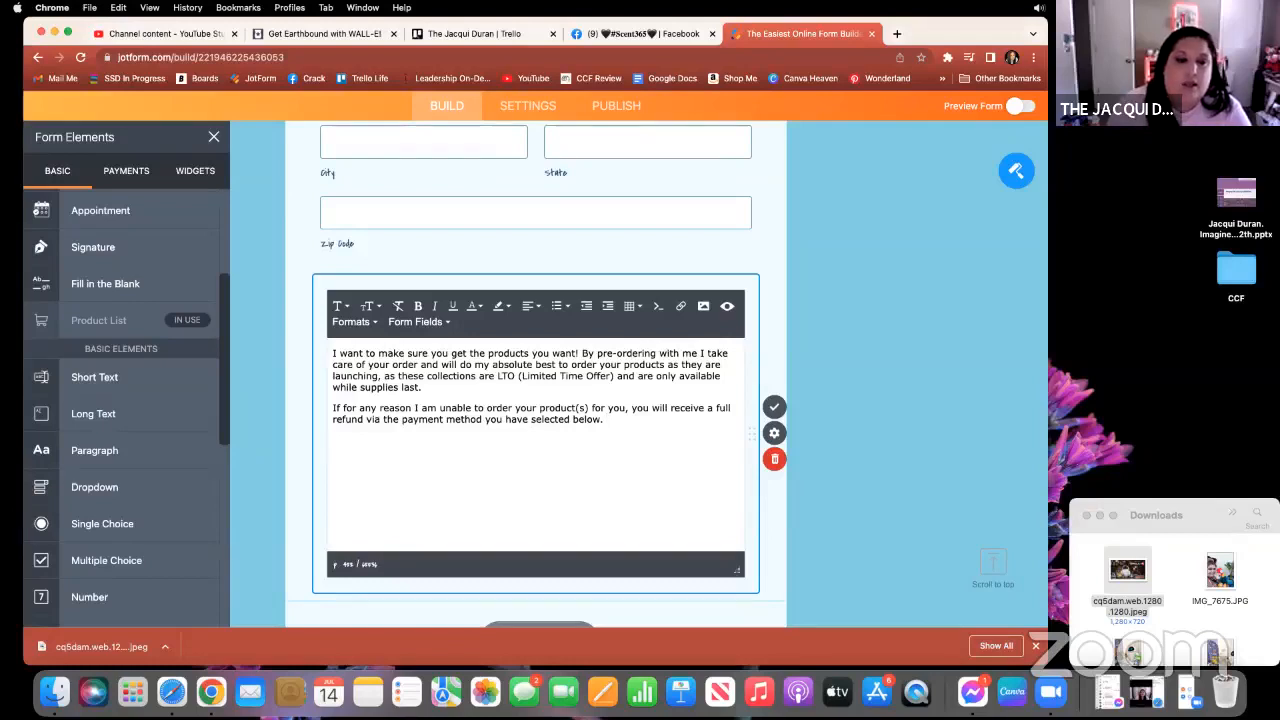
# Add a third paragraph starting with "I am so excited to bring these characters to you as they mean a lot to me.".
pyautogui.write('I am so e')
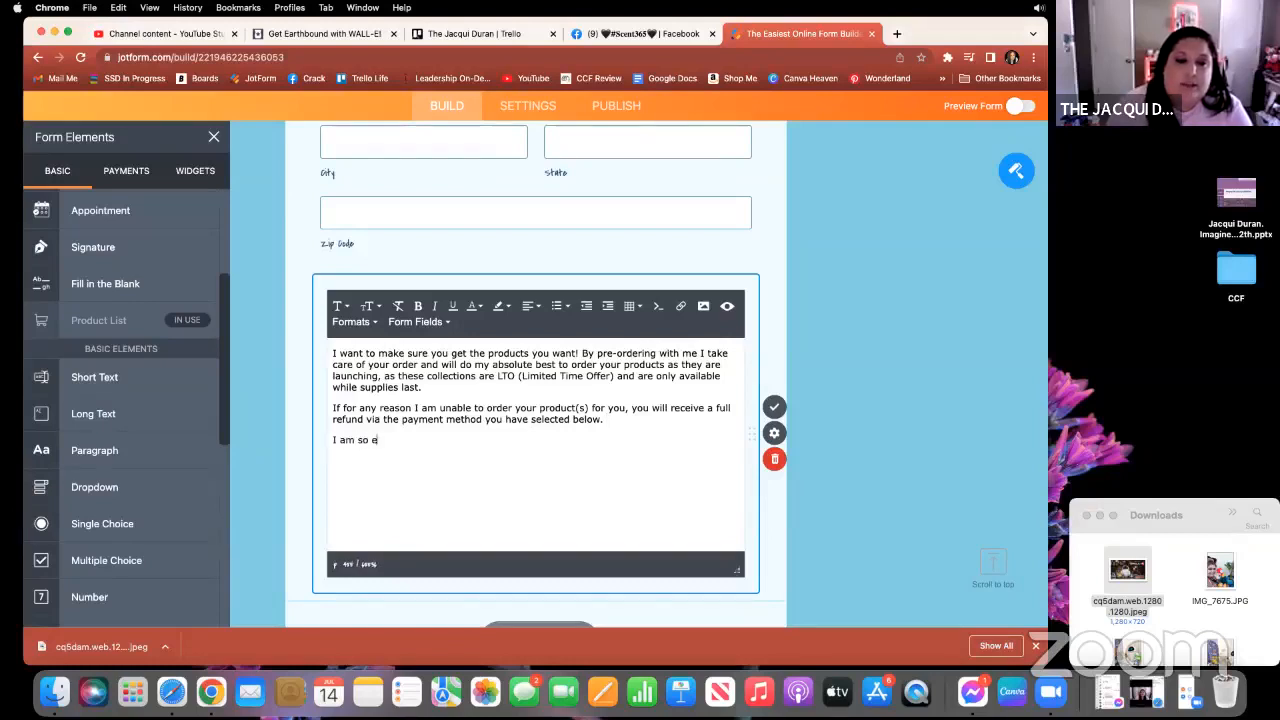
pyautogui.write('xcited to br')
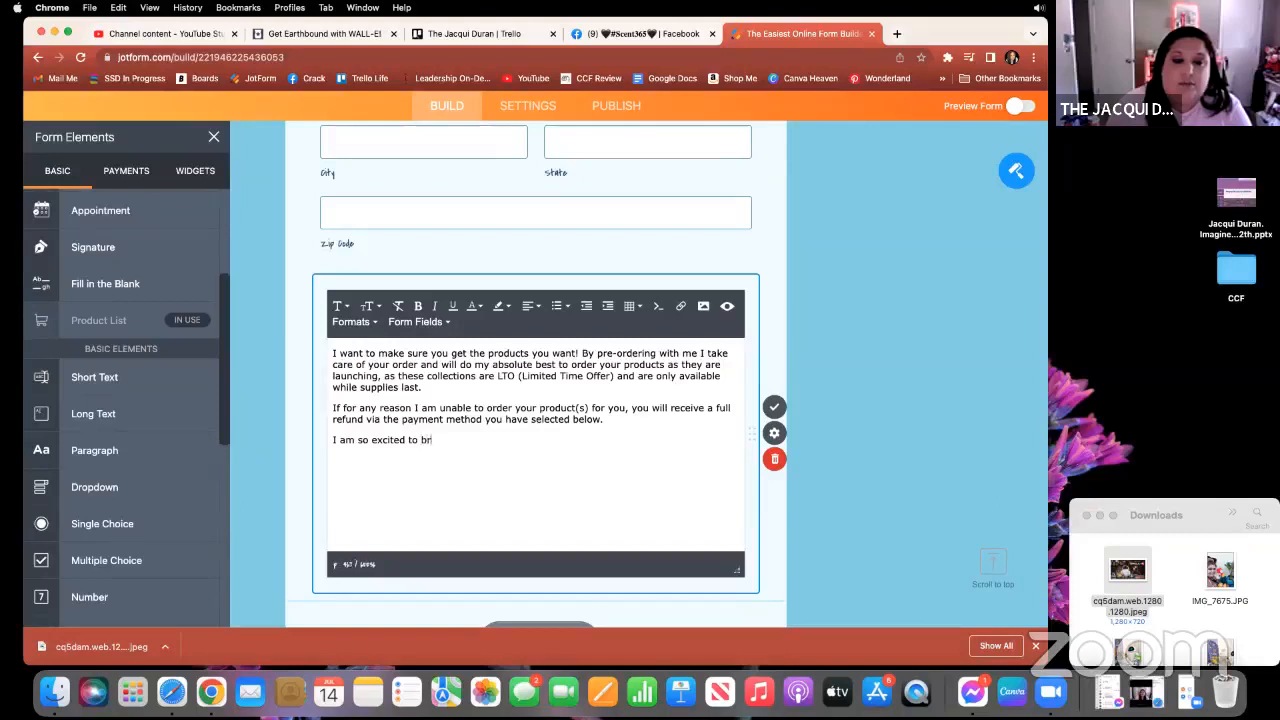
pyautogui.write('ing these')
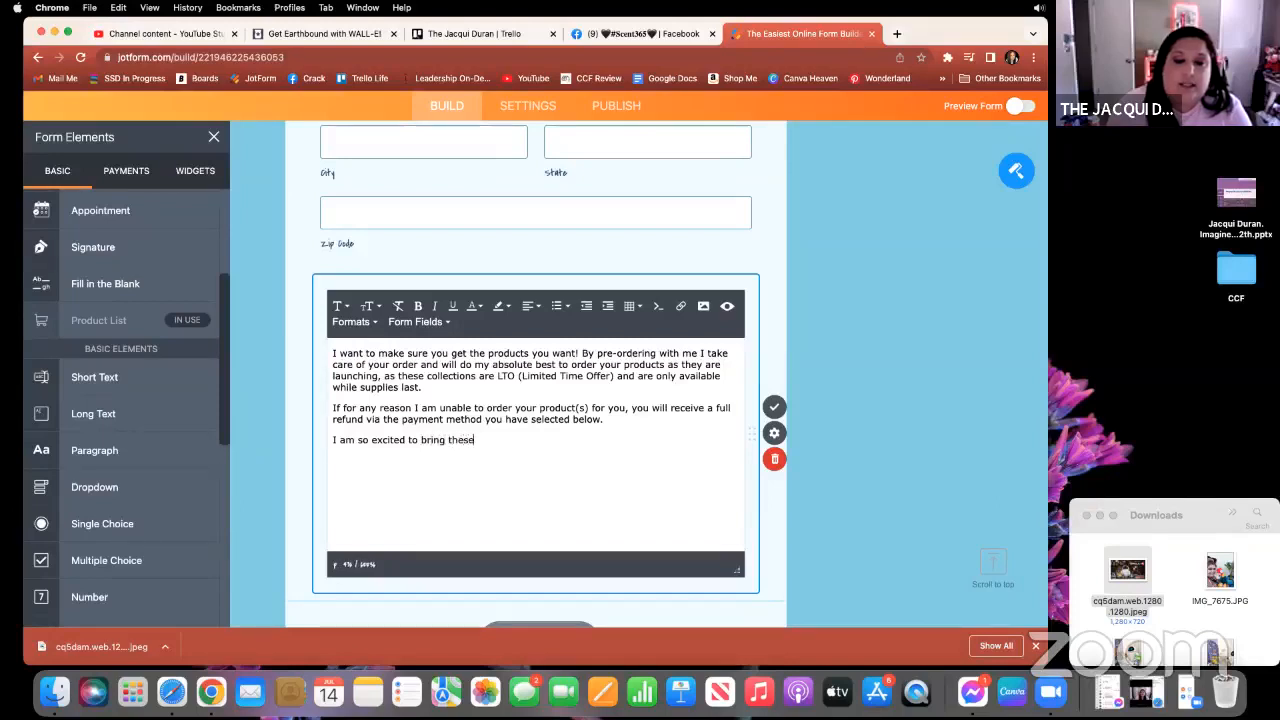
pyautogui.write(' charactr')
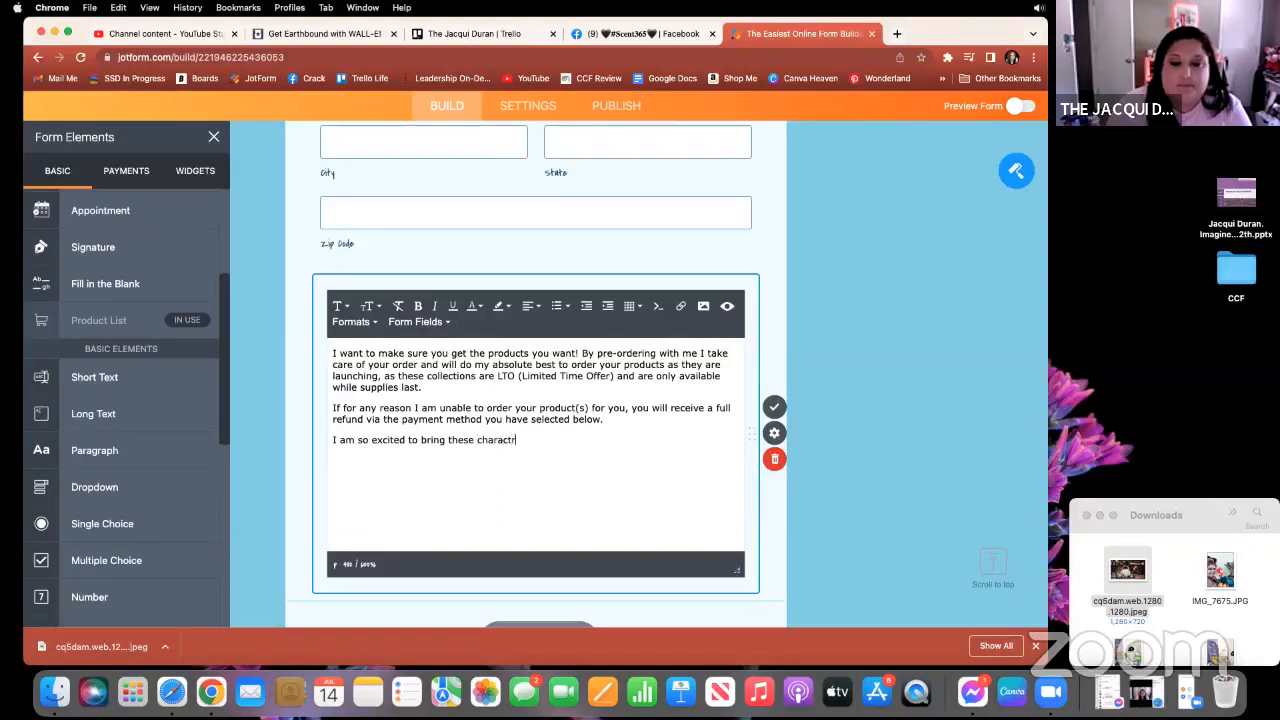
pyautogui.press('BackSpace')
pyautogui.write('ers to you ')
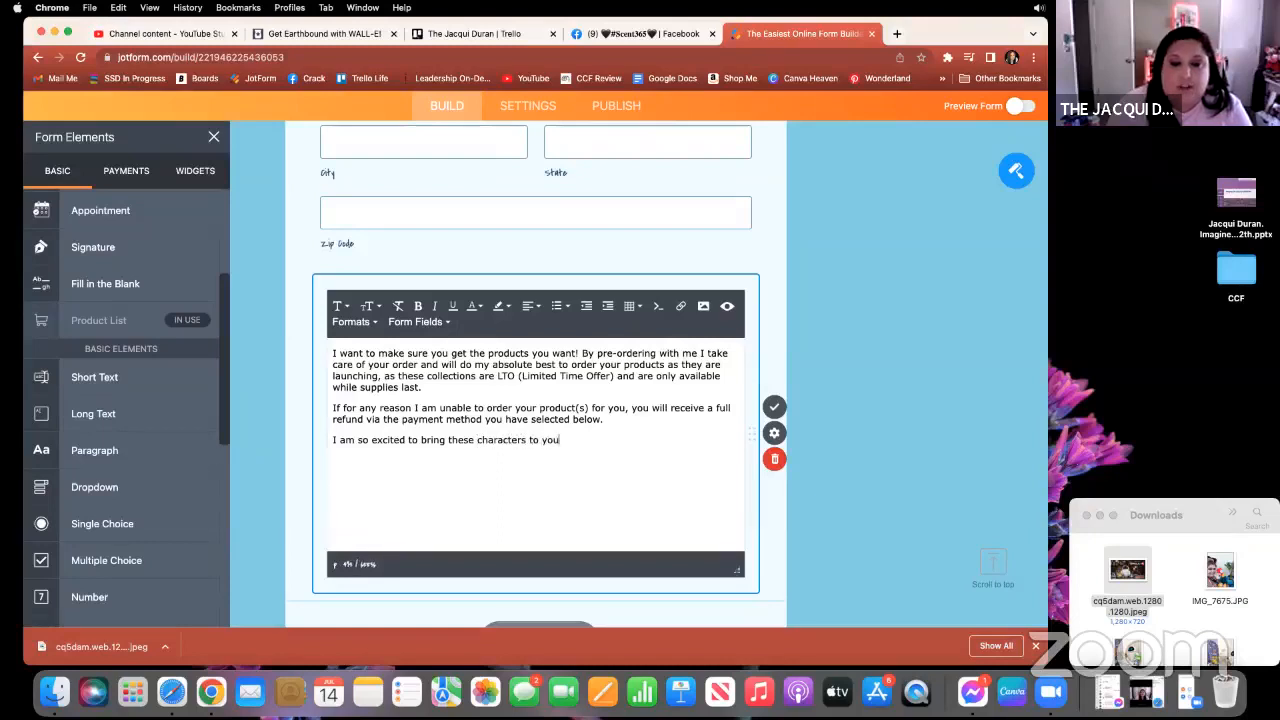
pyautogui.write('as t')
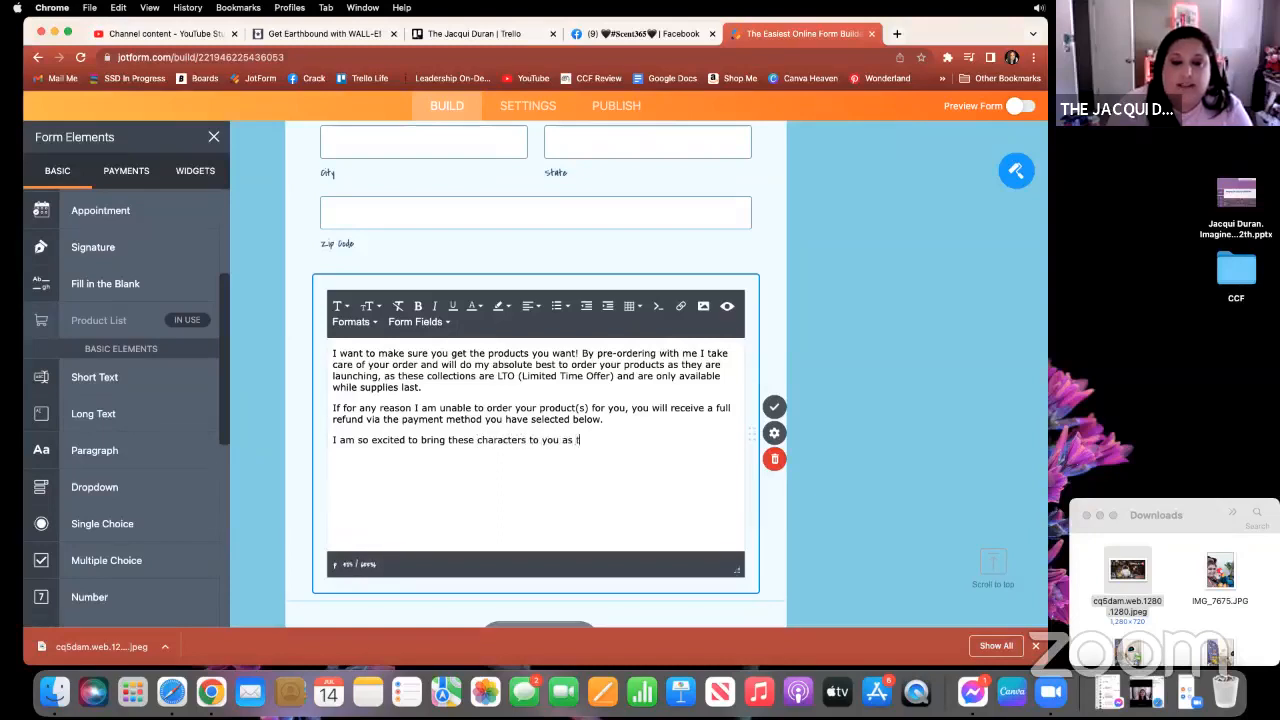
pyautogui.write('hey mean ')
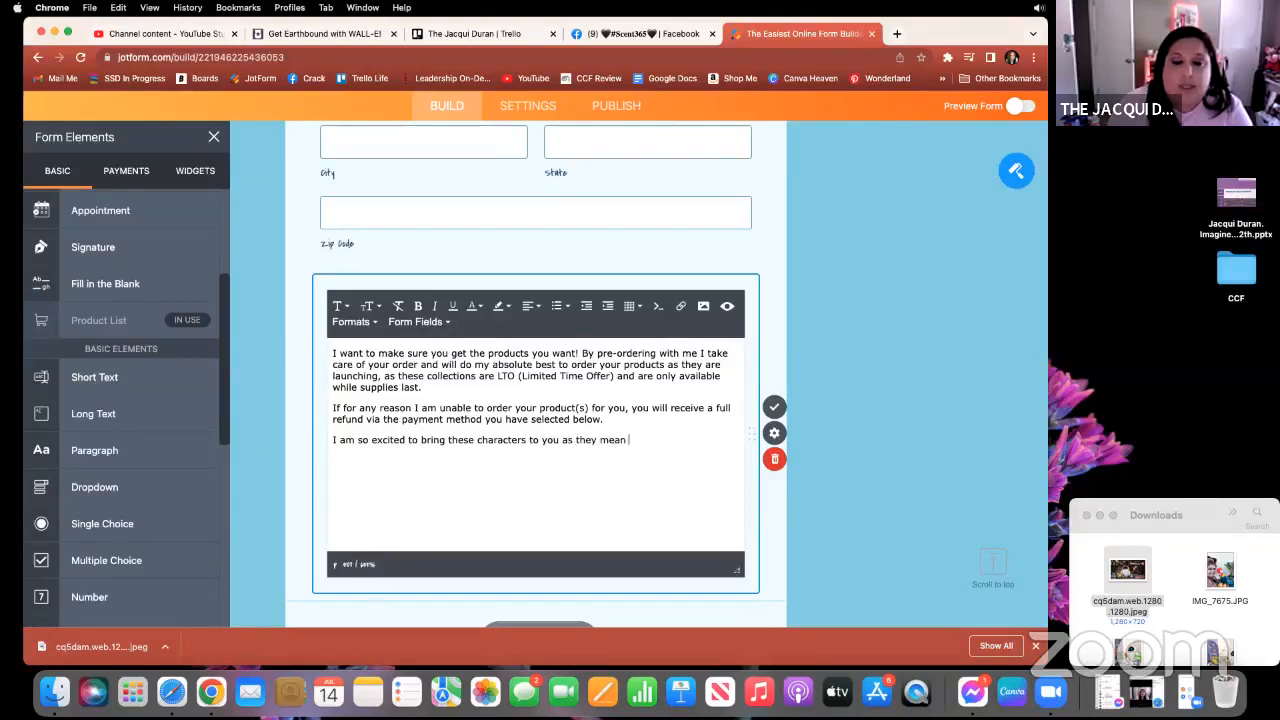
pyautogui.write('a lot to me. Than')
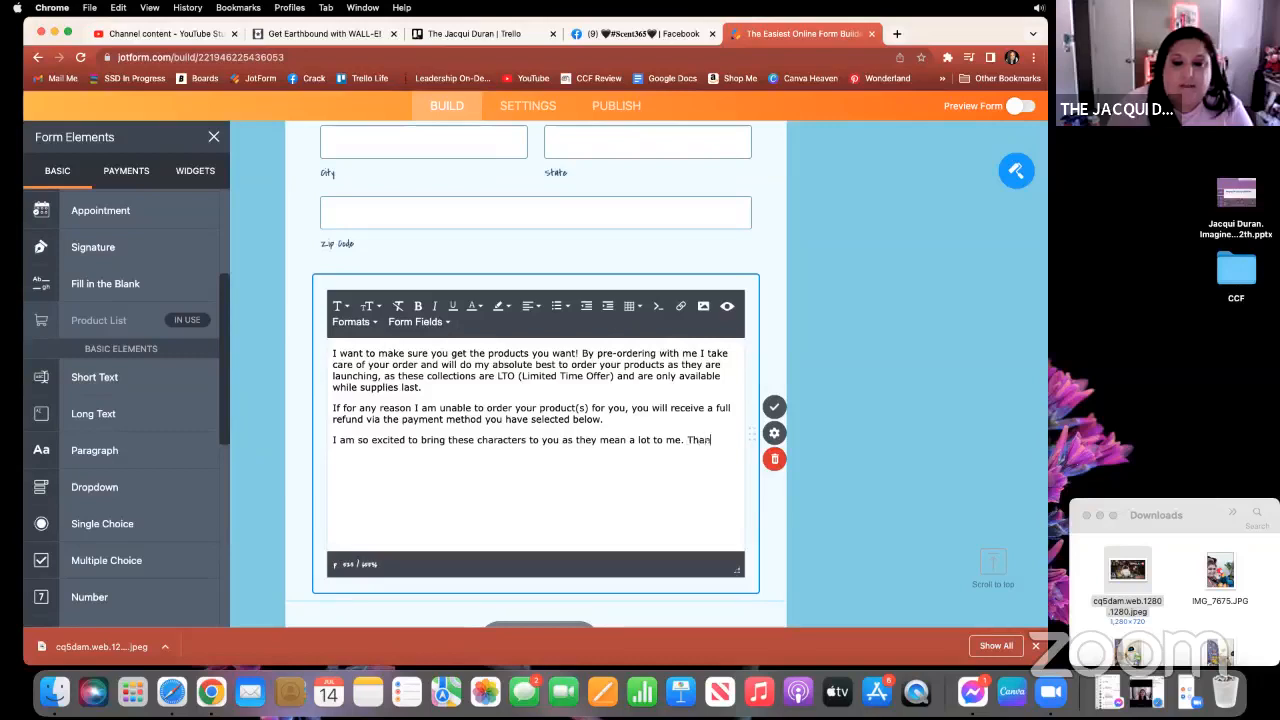
# End the third paragraph with "Thank you for ordering through me and choosing me as your Scentsy Consultant.".
pyautogui.write('k you for ord')
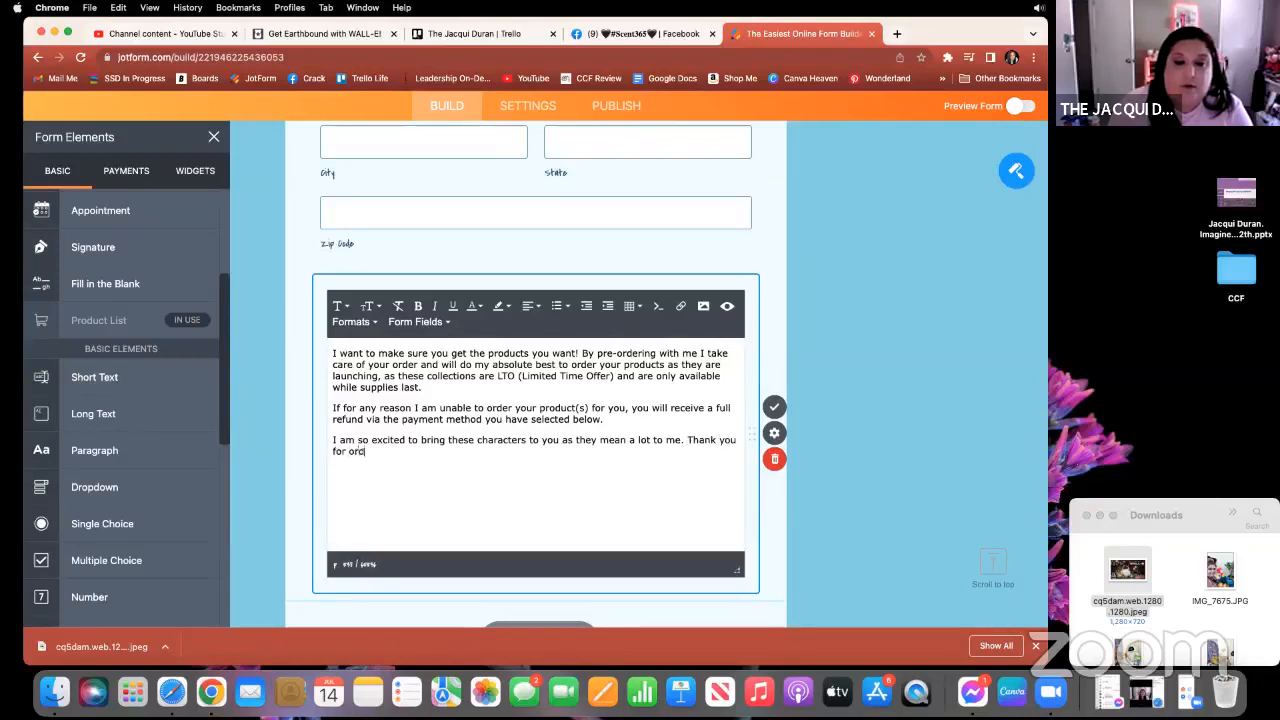
pyautogui.write('ering through me')
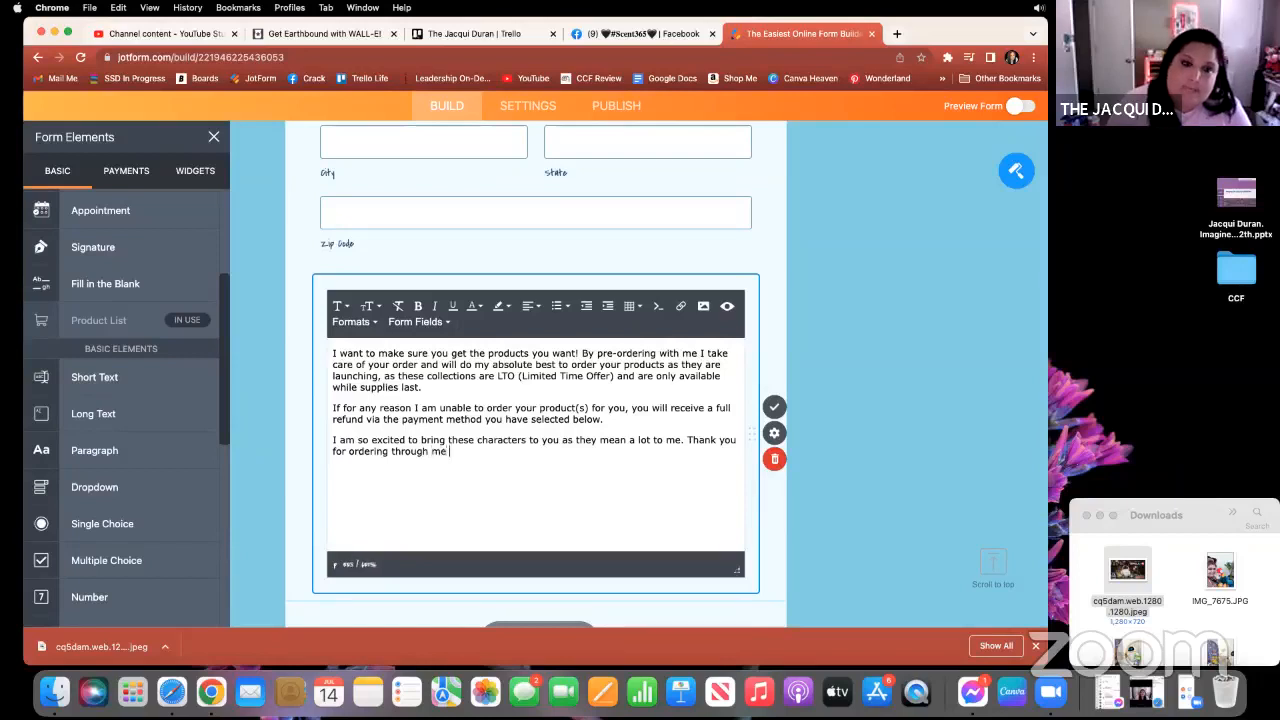
pyautogui.write(' and choosing')
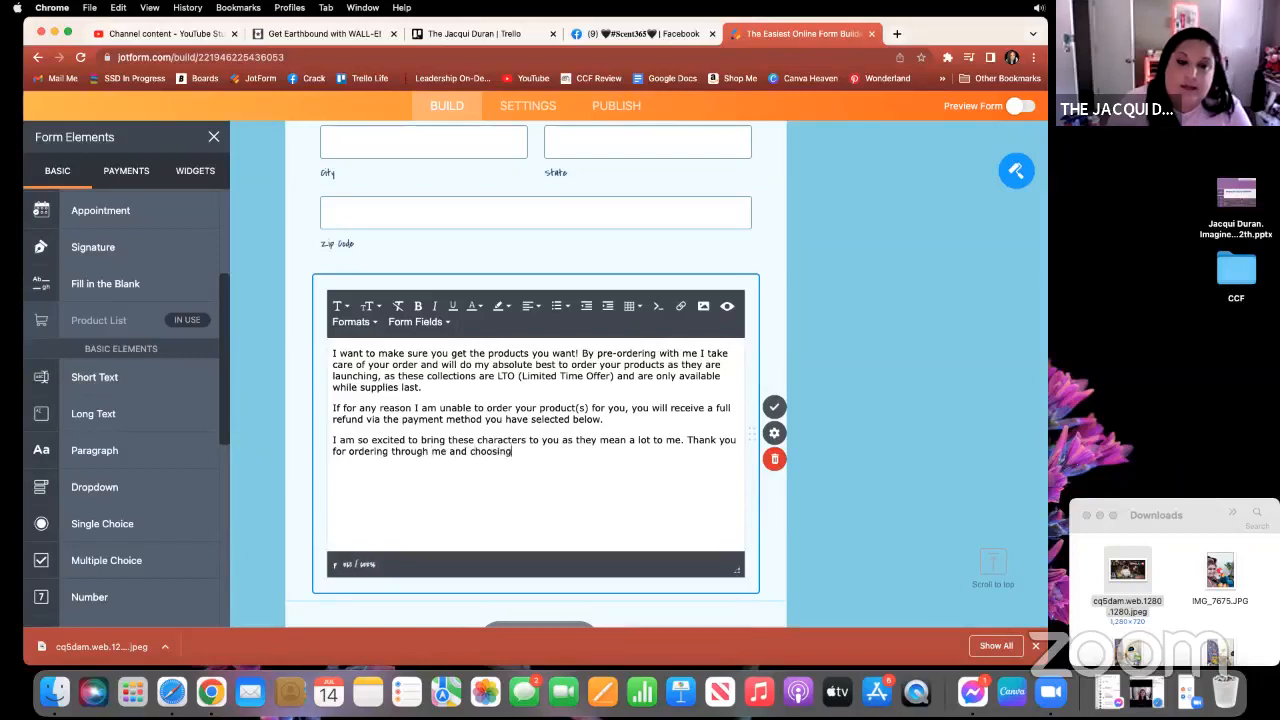
pyautogui.write(' me as your Sc')
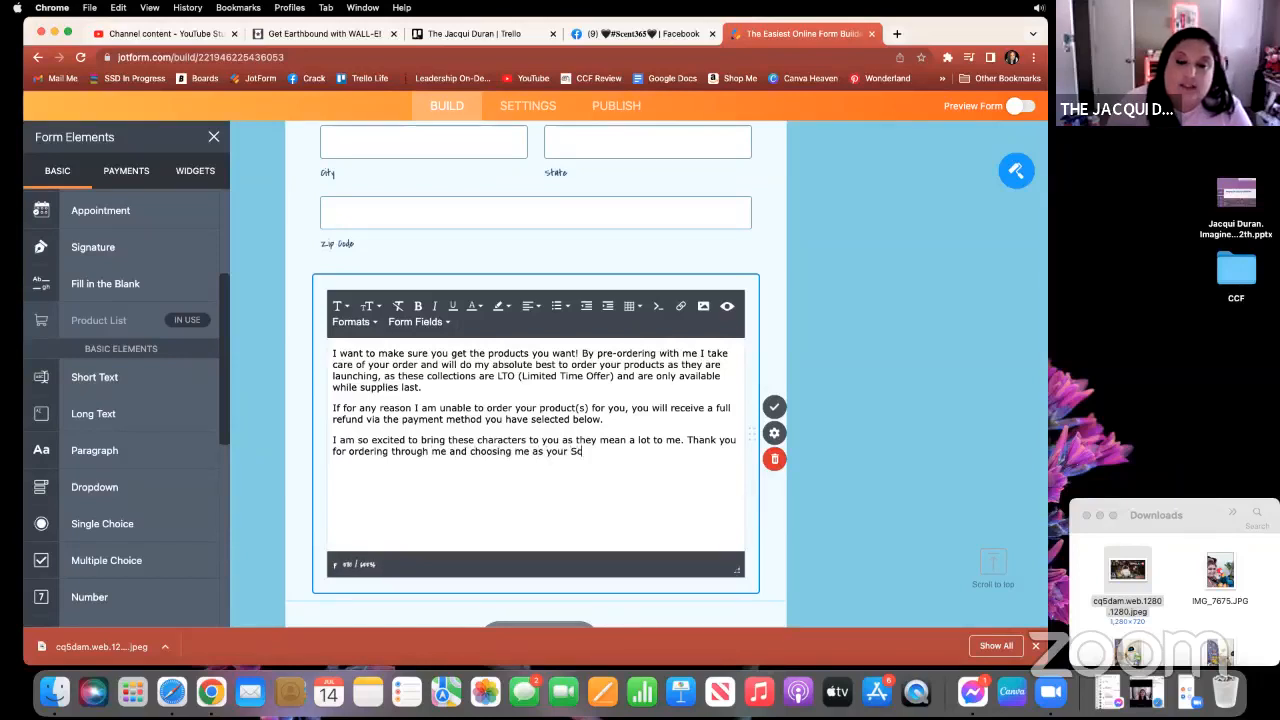
pyautogui.write('entsy Consult')
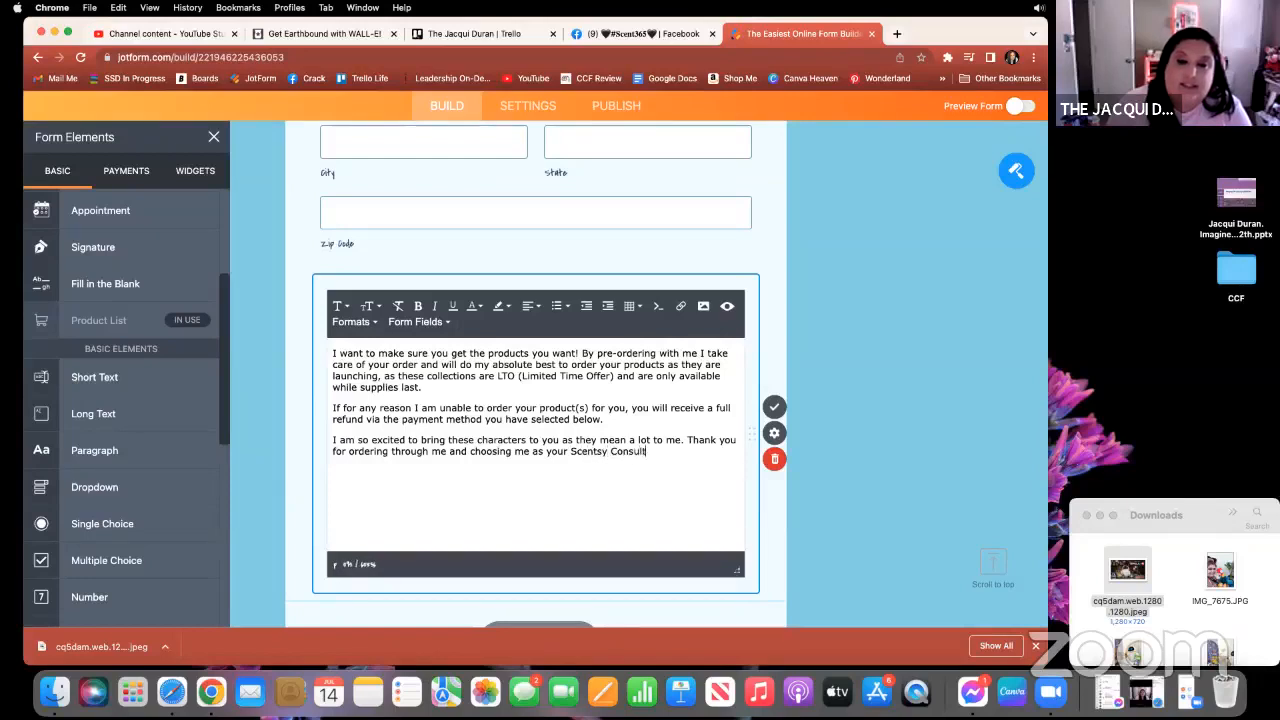
pyautogui.write('ant')
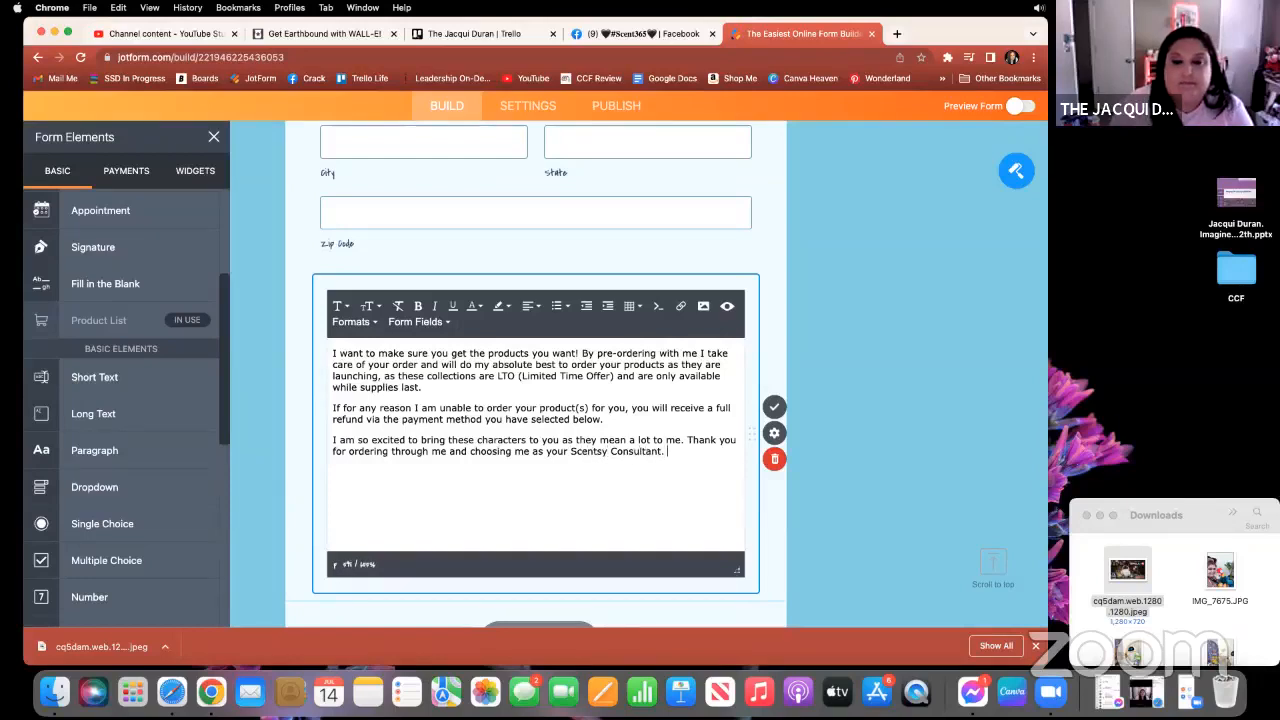
pyautogui.write('.')
# Sign off the message with "xoxo -" and the sender's first name on separate lines, and italicize the name.
pyautogui.press('Return')
pyautogui.write('xoxo ')
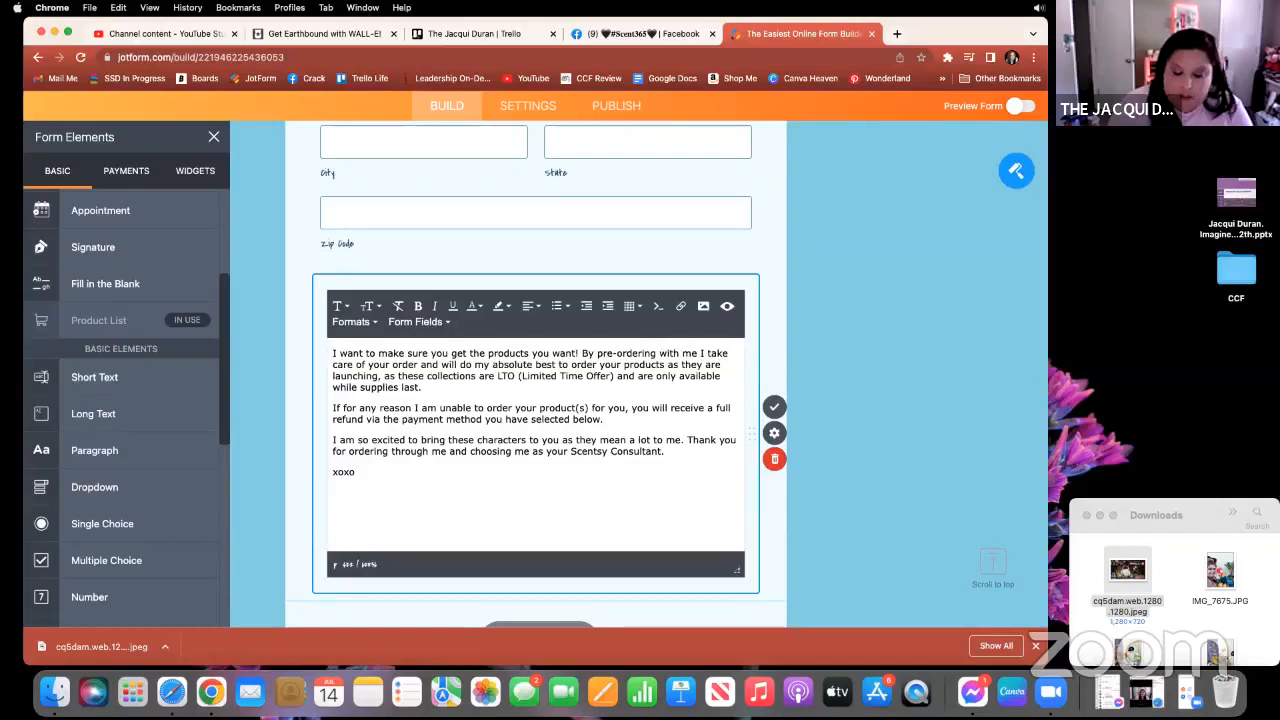
pyautogui.write('-')
pyautogui.press('Return')
pyautogui.write('Jacqui')
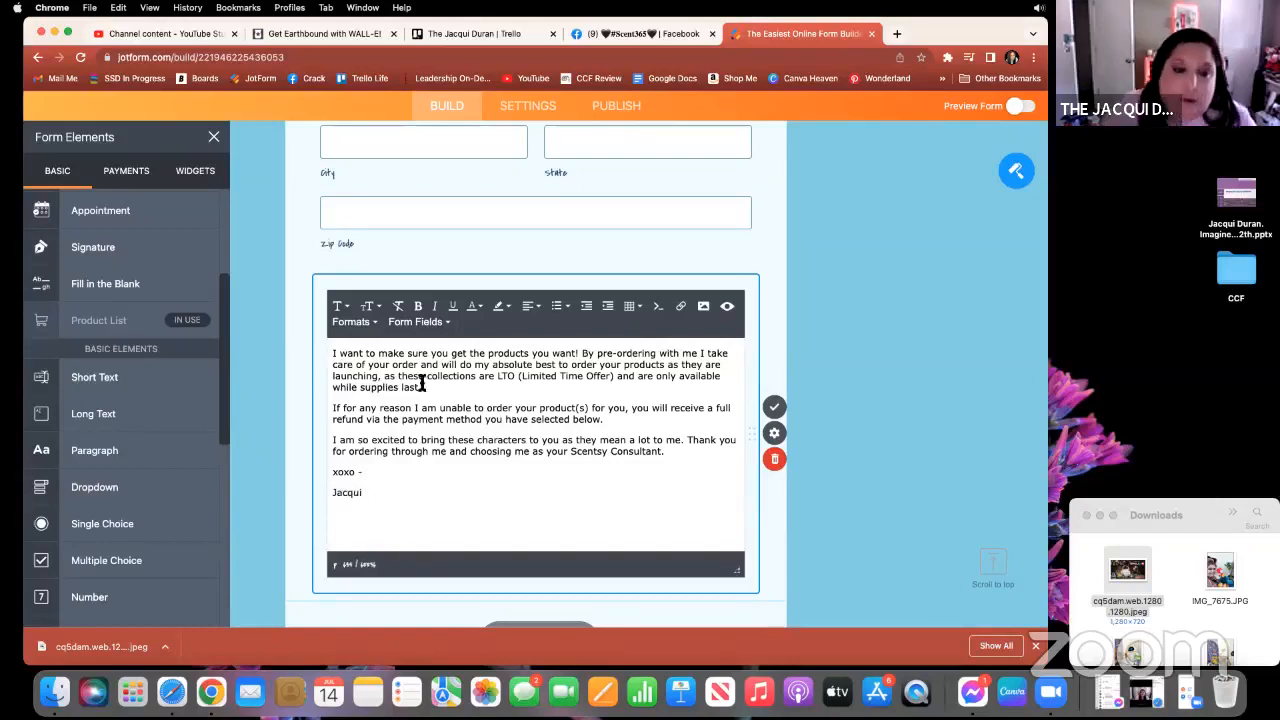
pyautogui.scroll(-1, 370, 495)
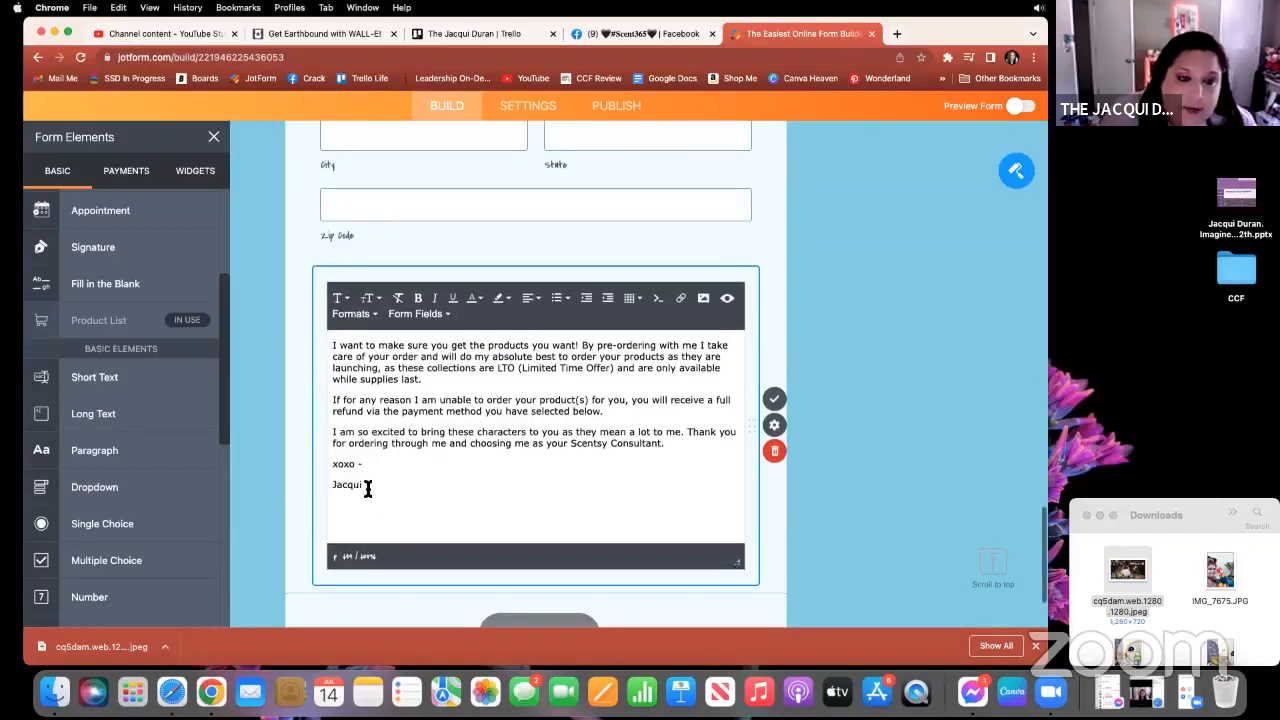
pyautogui.click(434, 298)
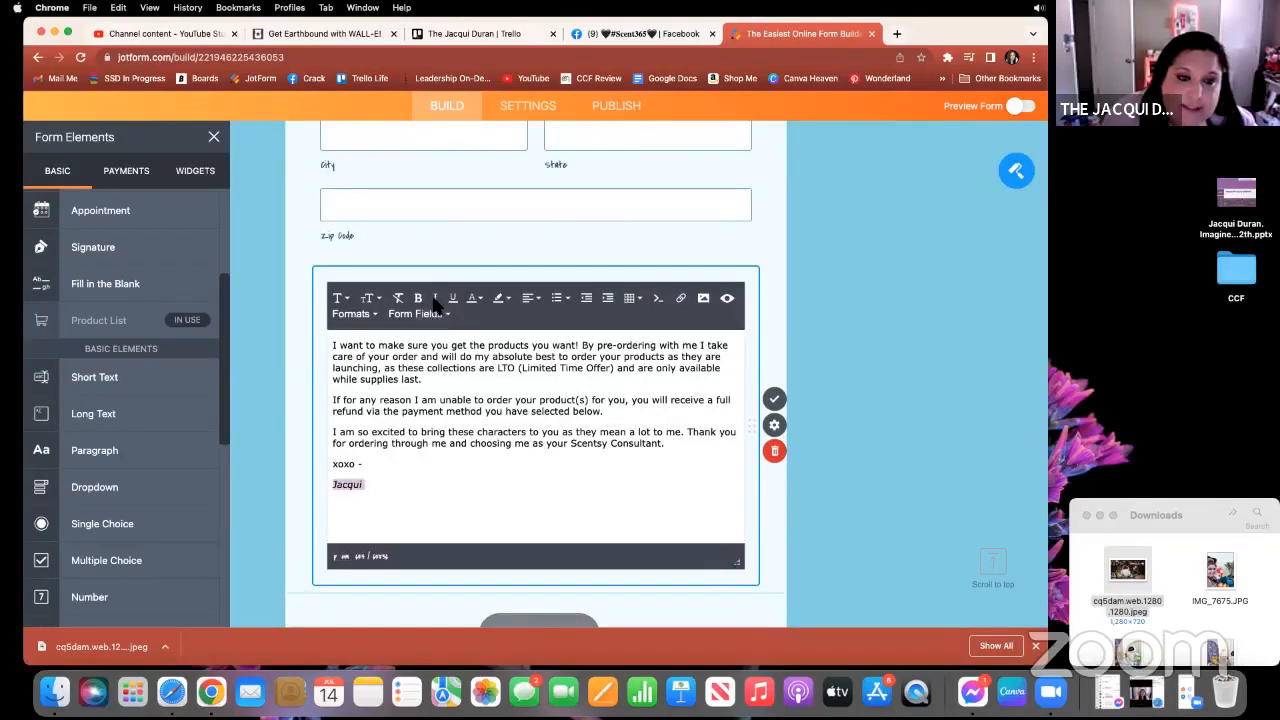
# Bold "these collections are LTO (Limited Time Offer) and are only available while supplies last." in the message's first paragraph.
pyautogui.click(402, 409)
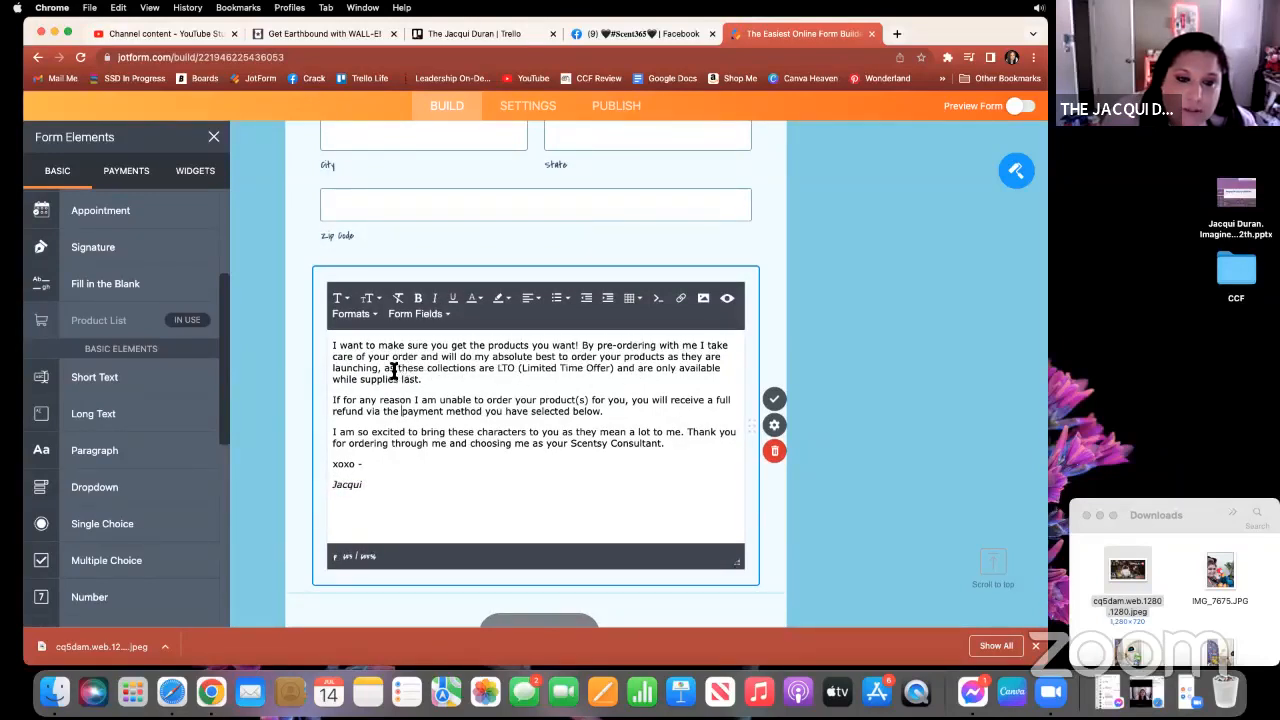
pyautogui.moveTo(396, 368); pyautogui.dragTo(421, 385)
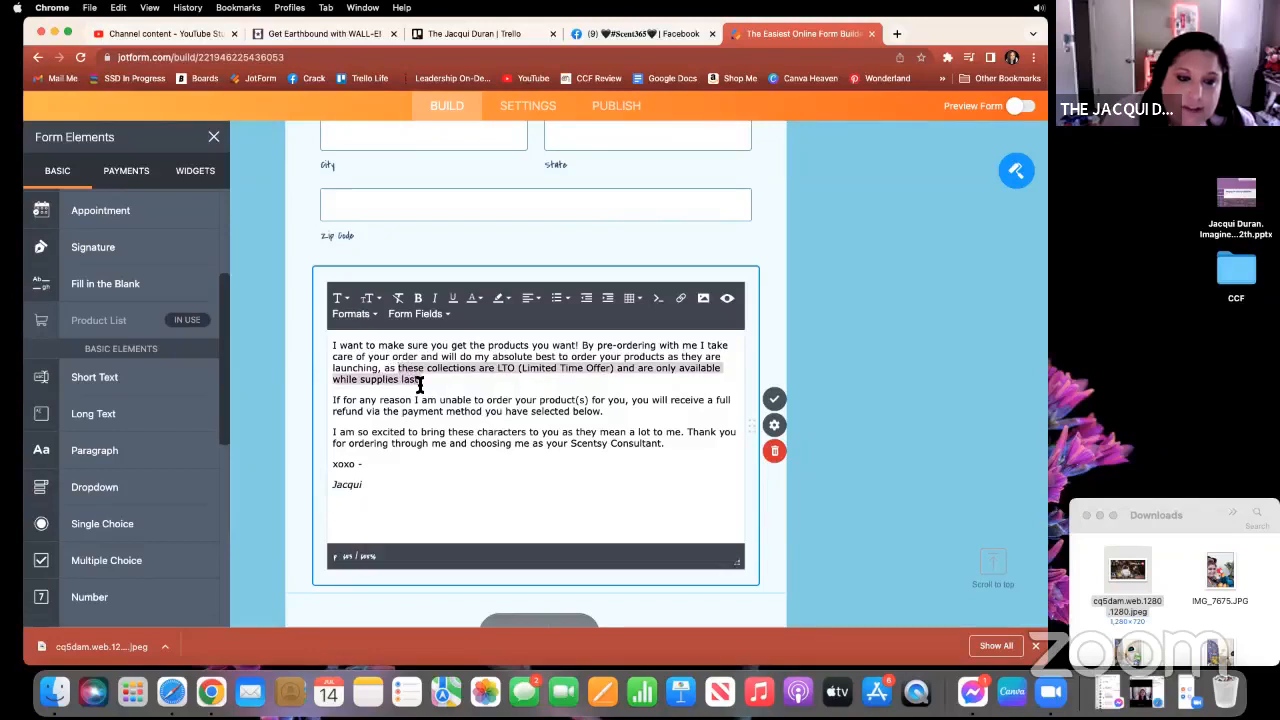
pyautogui.click(418, 298)
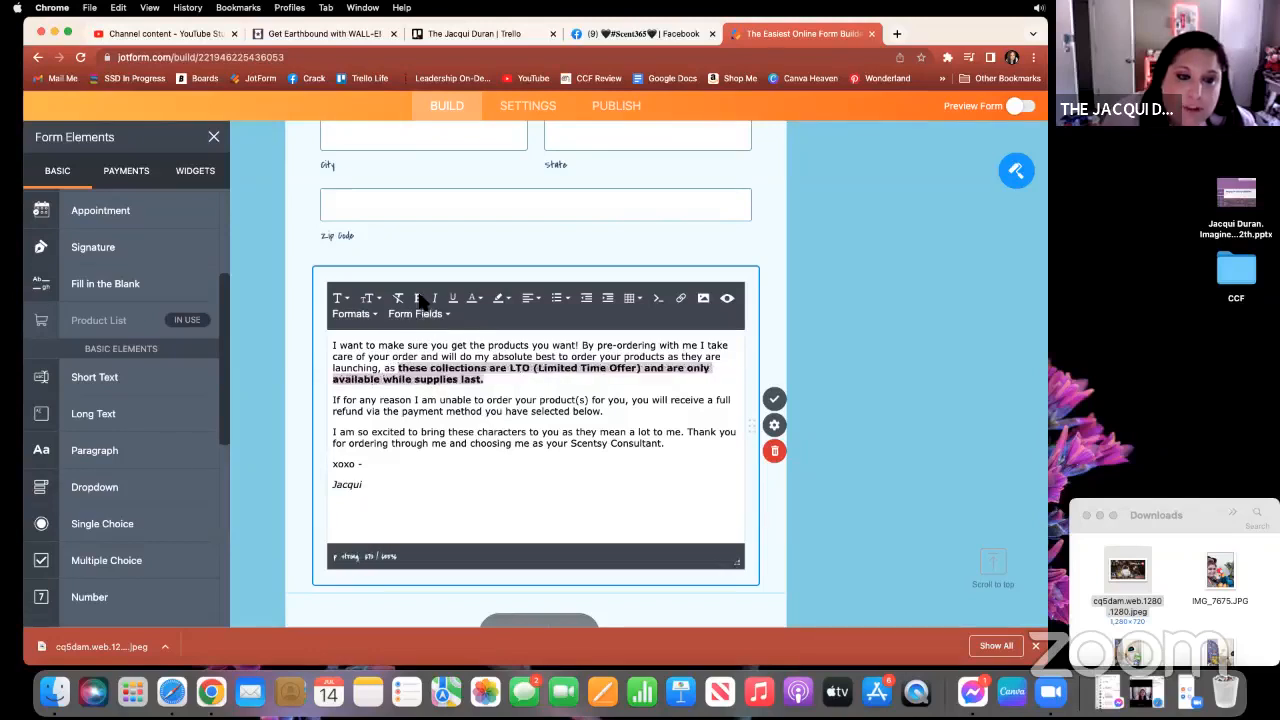
pyautogui.click(530, 347)
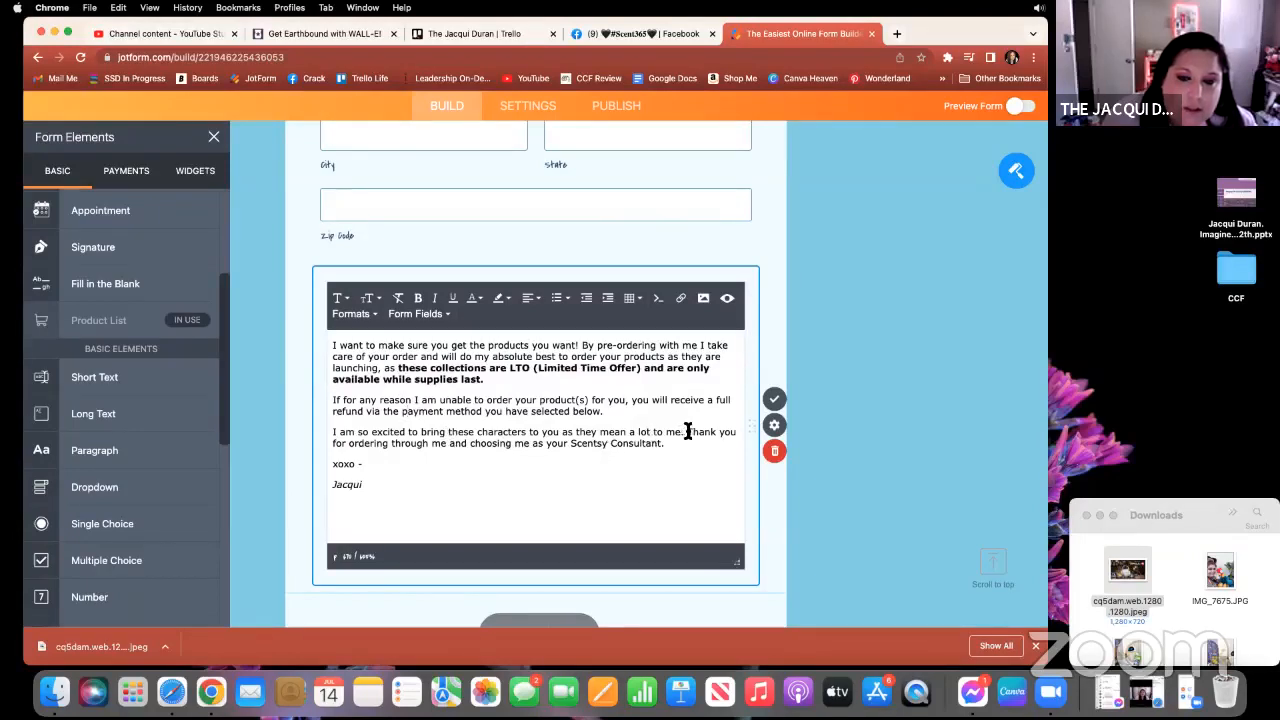
# Bold "Thank you" in the message's third paragraph and finish editing the message.
pyautogui.moveTo(686, 431); pyautogui.dragTo(736, 432)
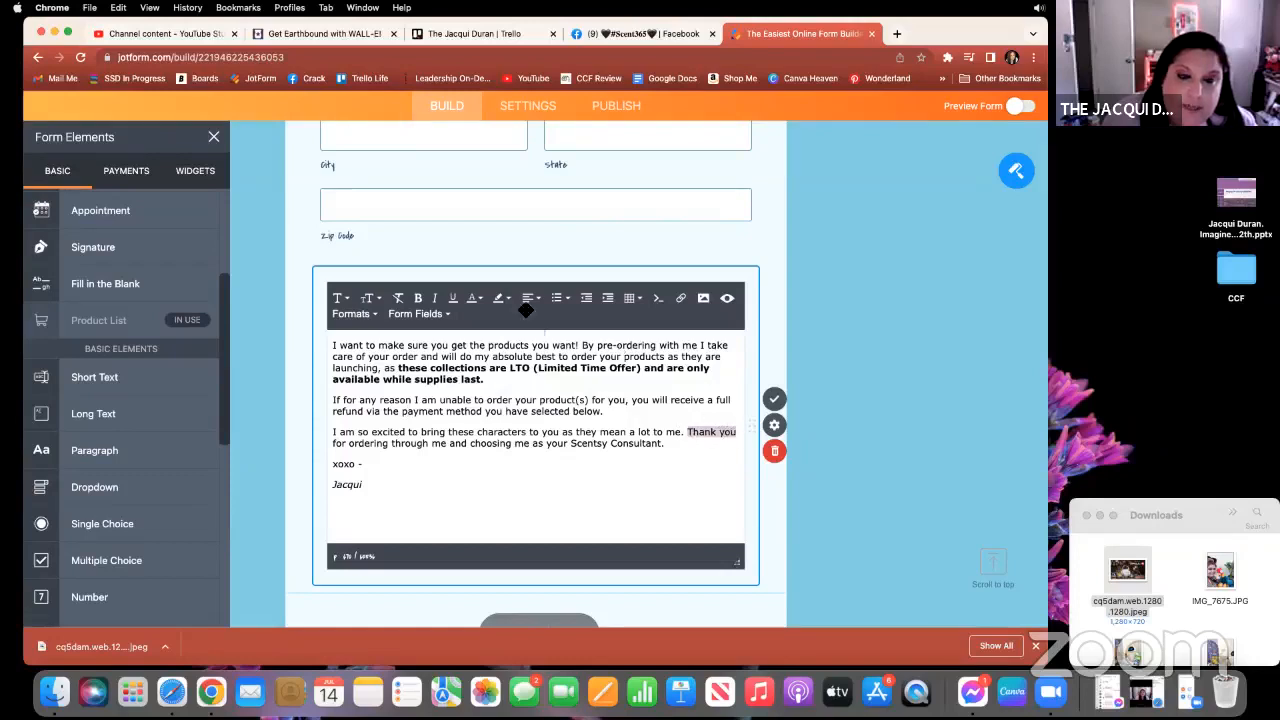
pyautogui.click(418, 298)
pyautogui.click(526, 438)
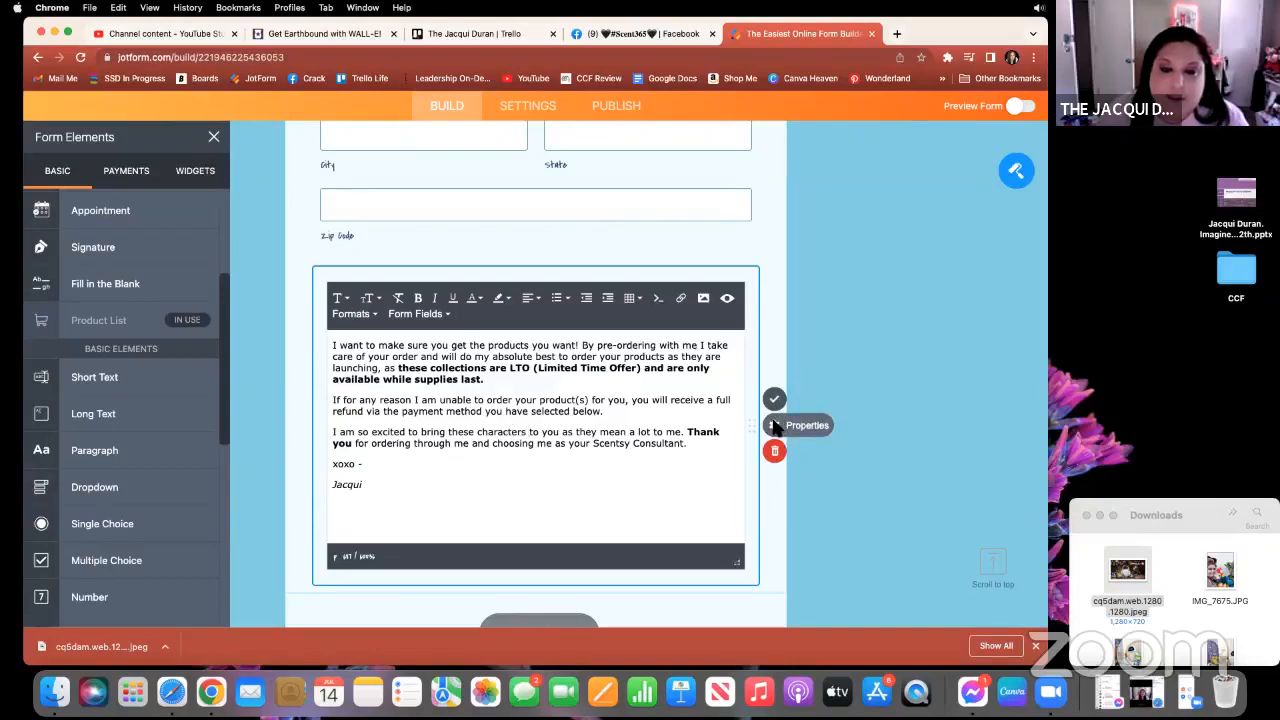
pyautogui.click(899, 497)
# Add a Single Choice field between the signed message and the Submit button.
pyautogui.scroll(-2, 862, 490)
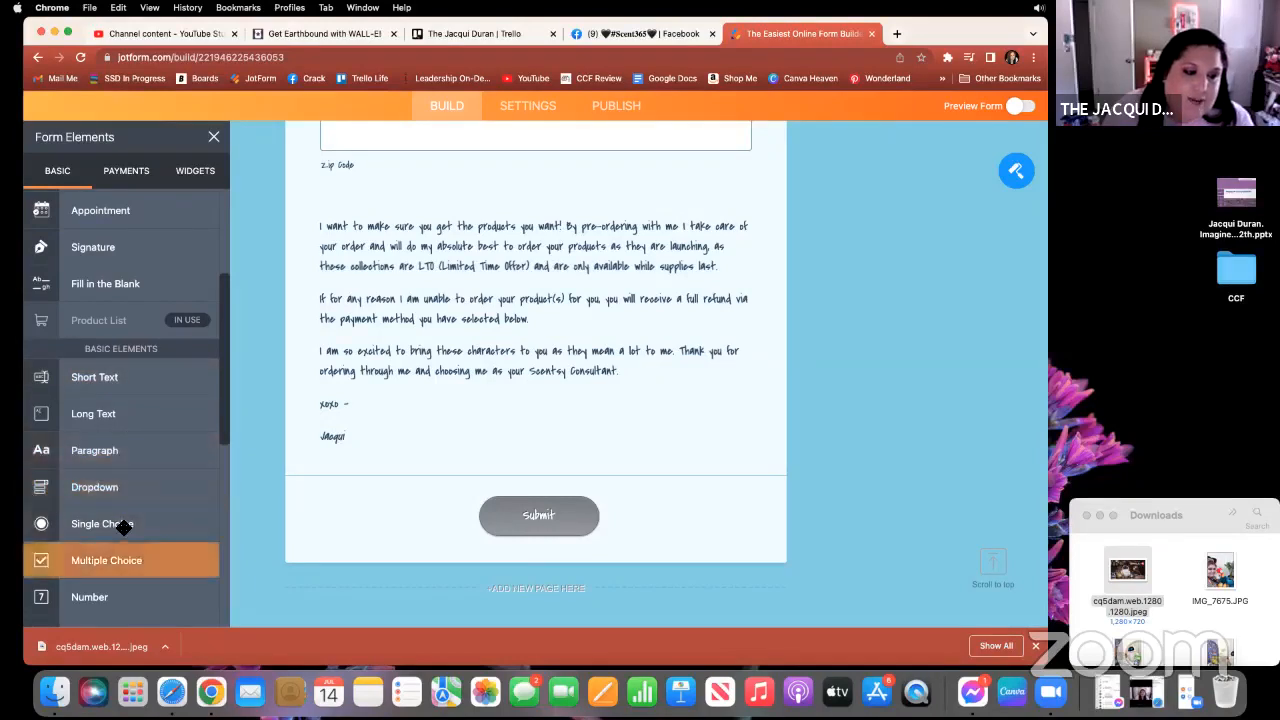
pyautogui.scroll(-4, 123, 525)
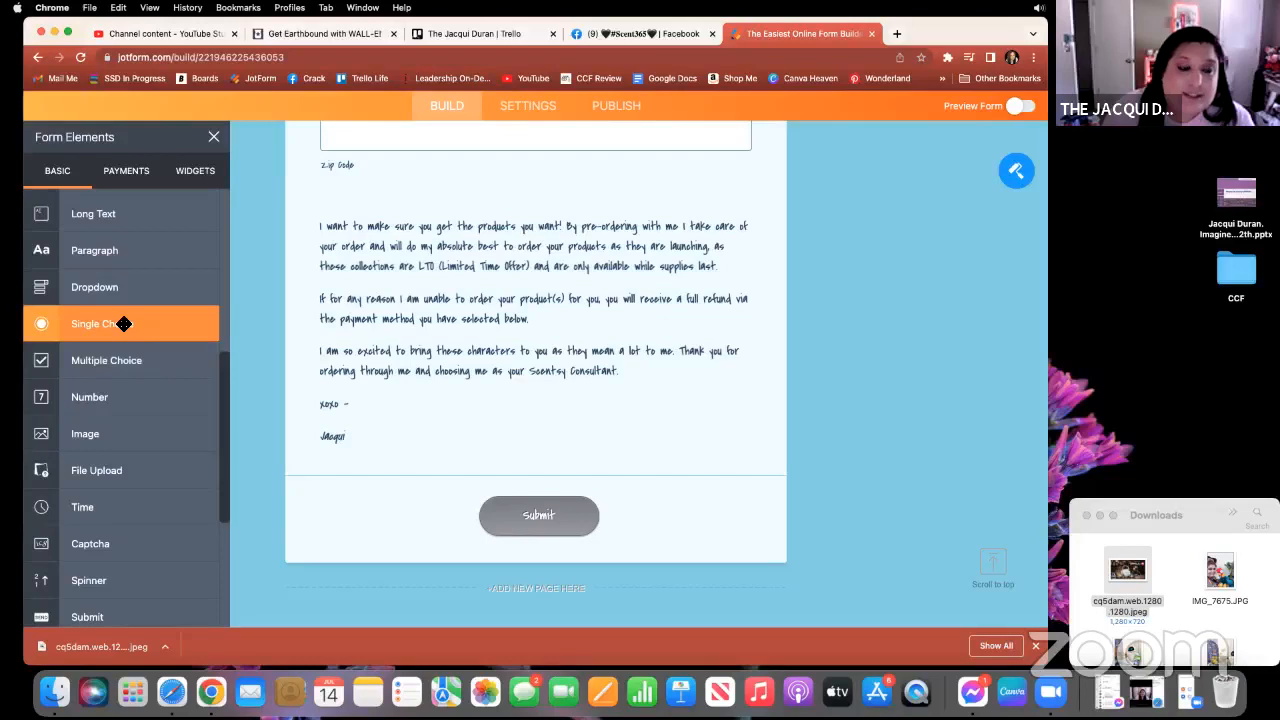
pyautogui.moveTo(123, 323); pyautogui.dragTo(543, 500)
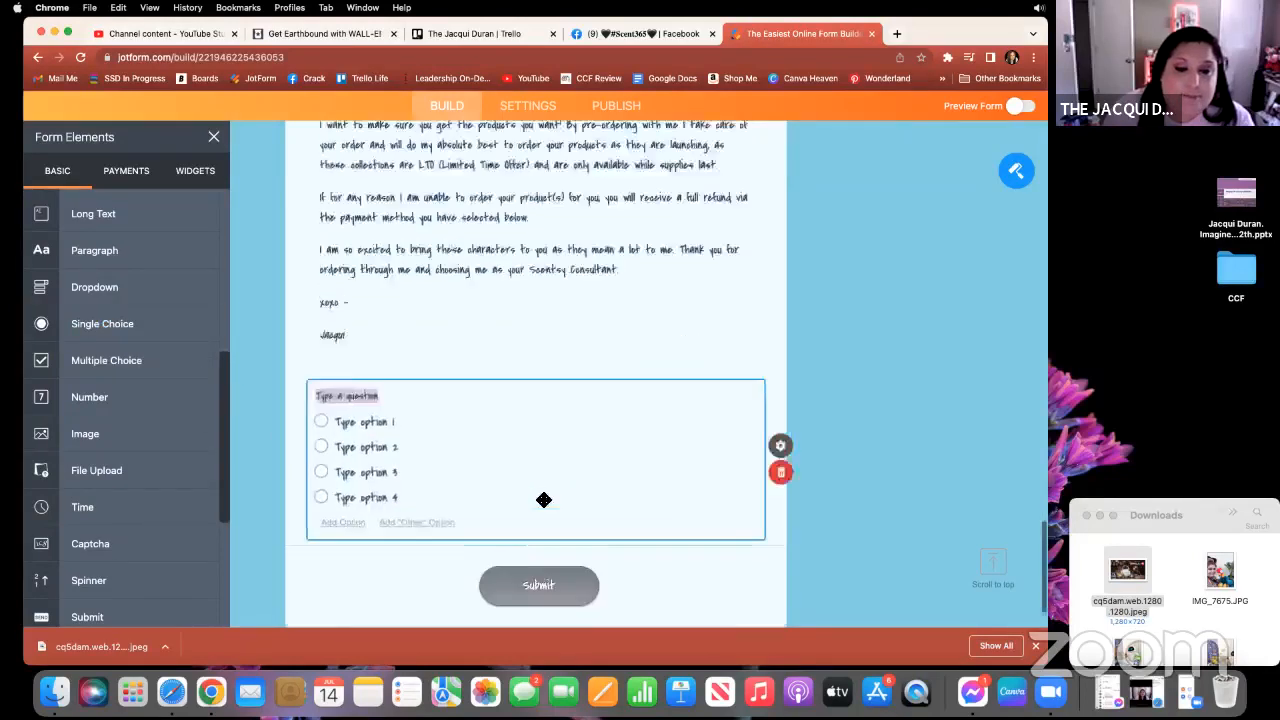
# Set the single choice question text to "Your Preferred Payment Method ::" and make the question required.
pyautogui.click(772, 375)
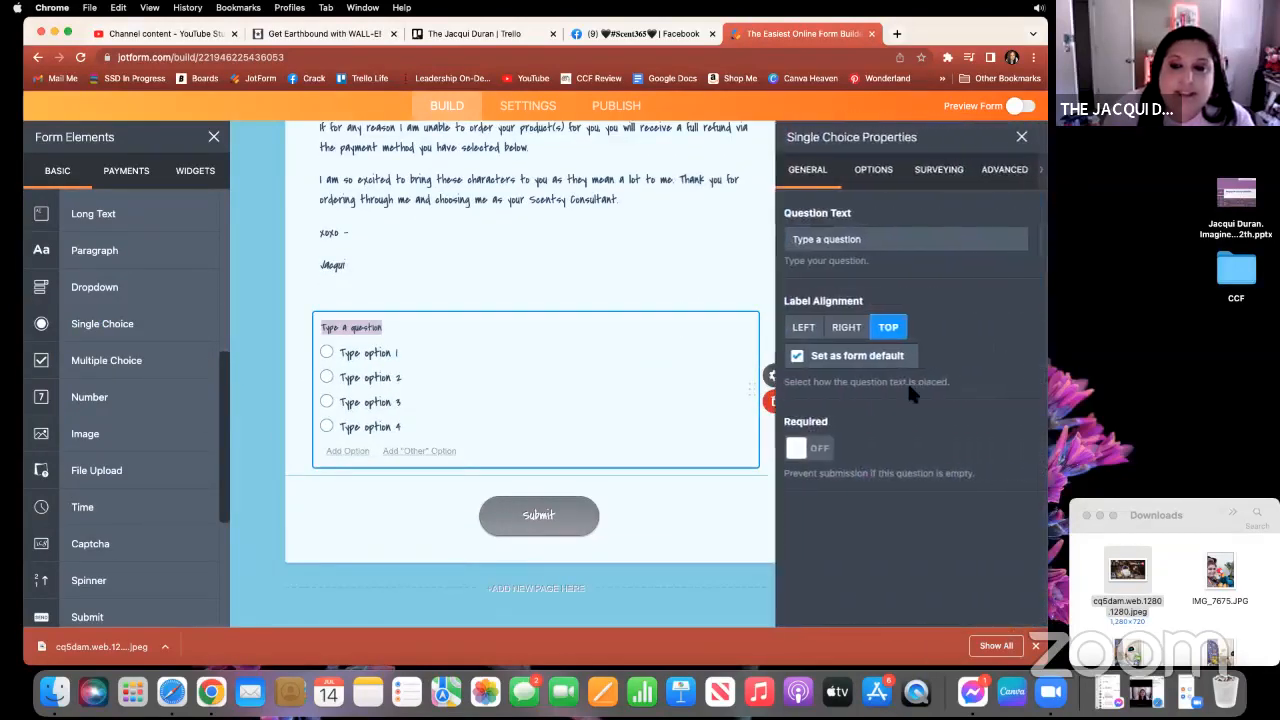
pyautogui.moveTo(894, 238); pyautogui.dragTo(743, 240)
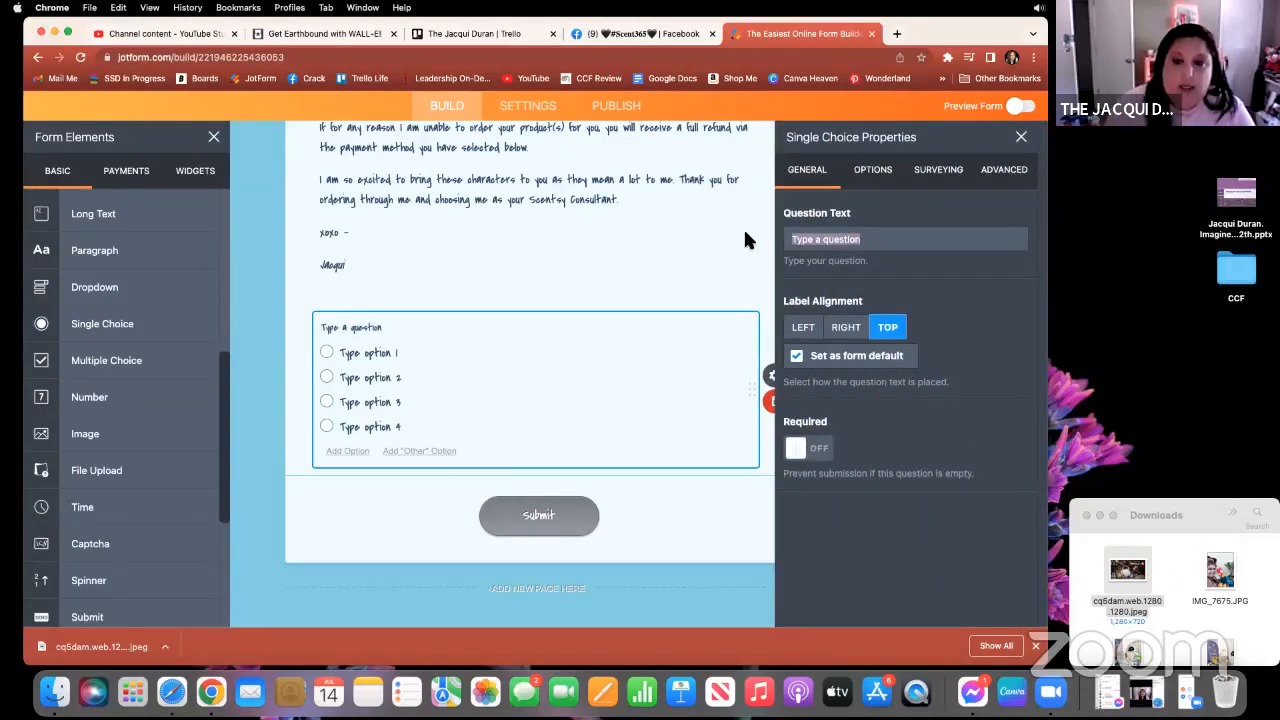
pyautogui.write('Your Pre')
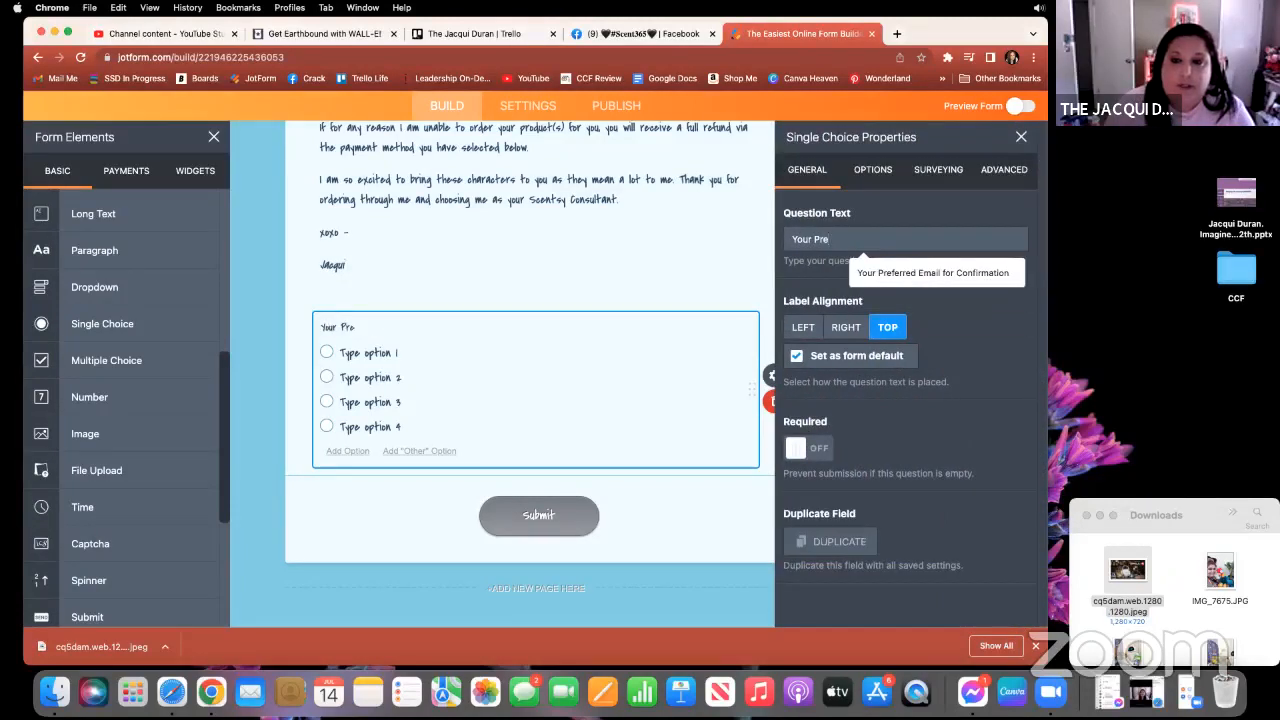
pyautogui.write('ferre')
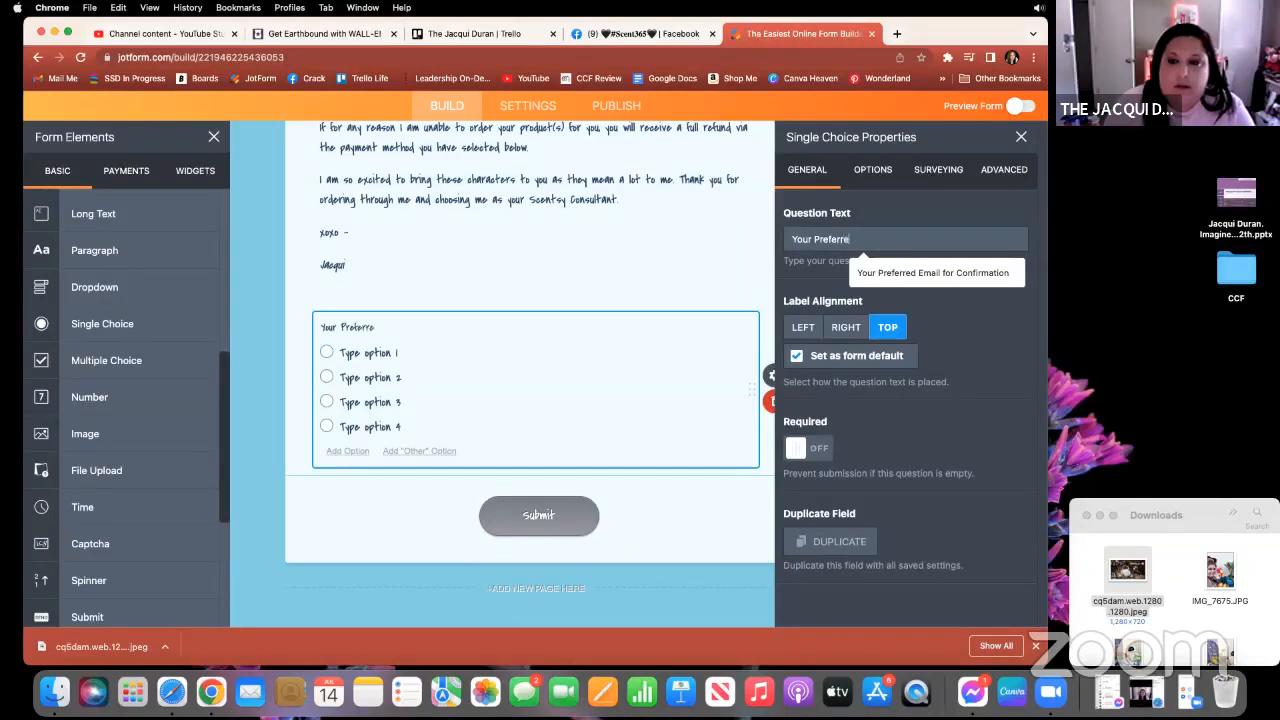
pyautogui.write('d Payment Methos')
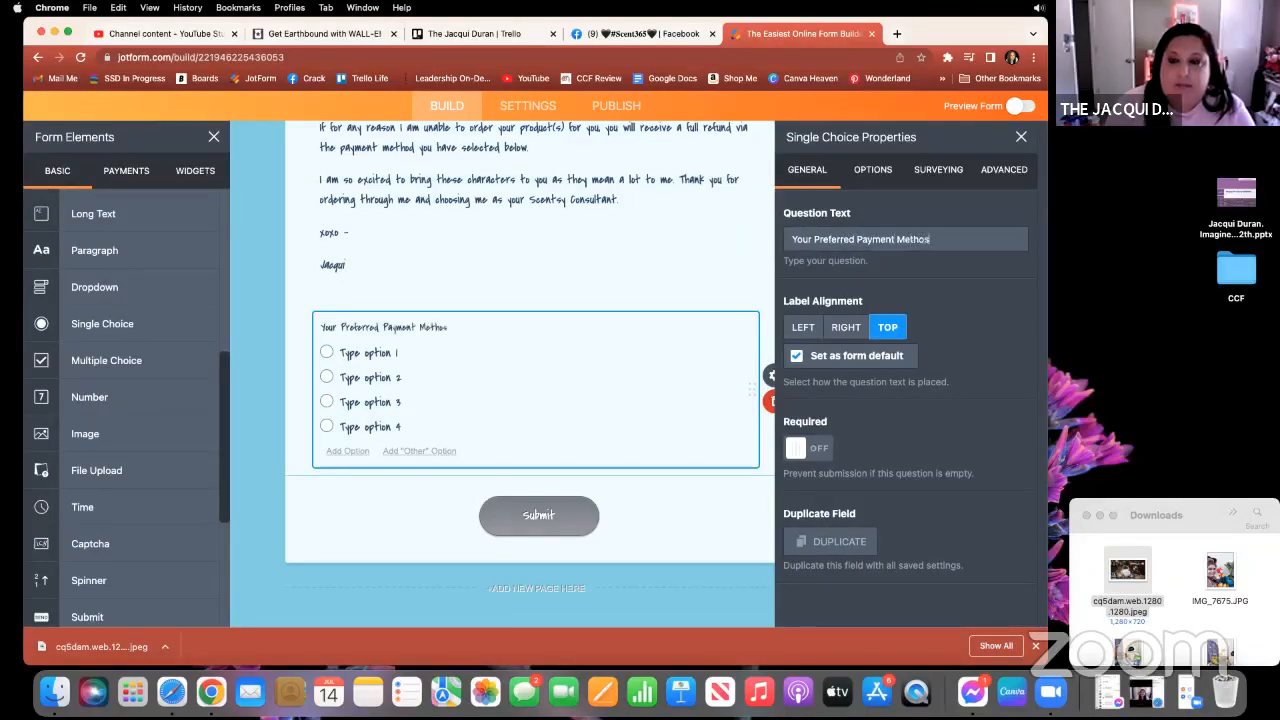
pyautogui.press('BackSpace')
pyautogui.write('d ::')
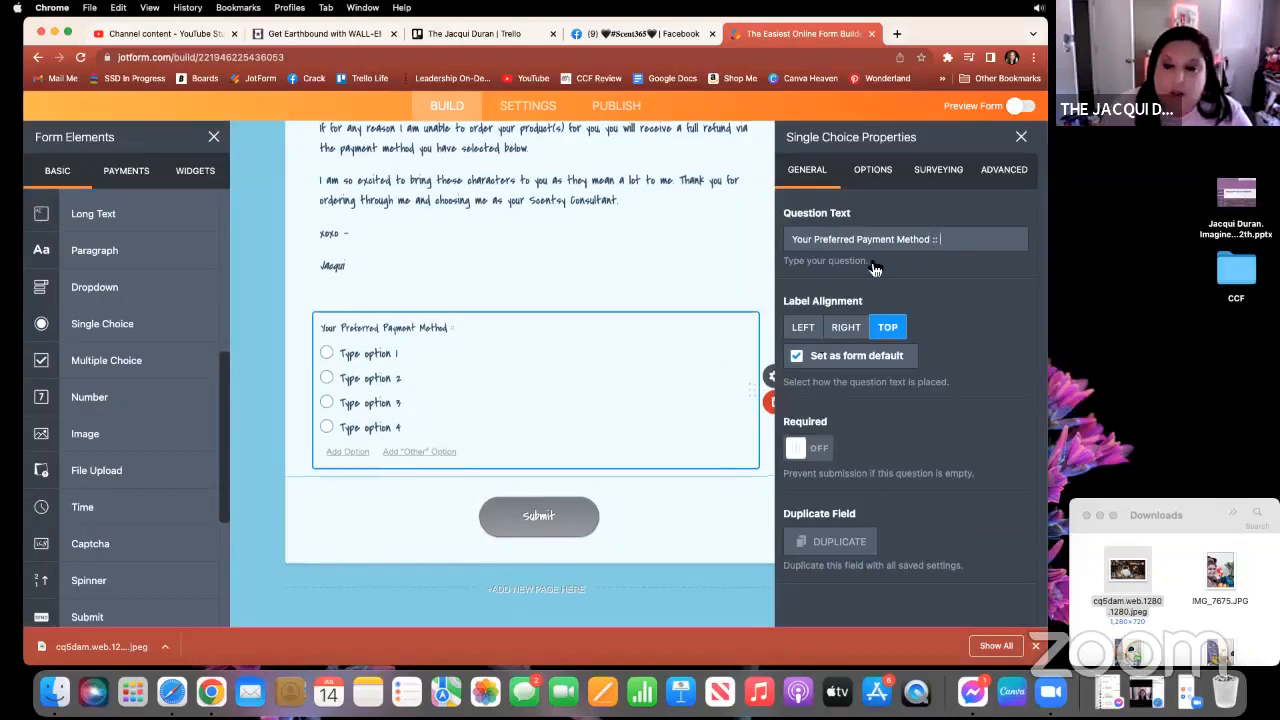
pyautogui.click(796, 452)
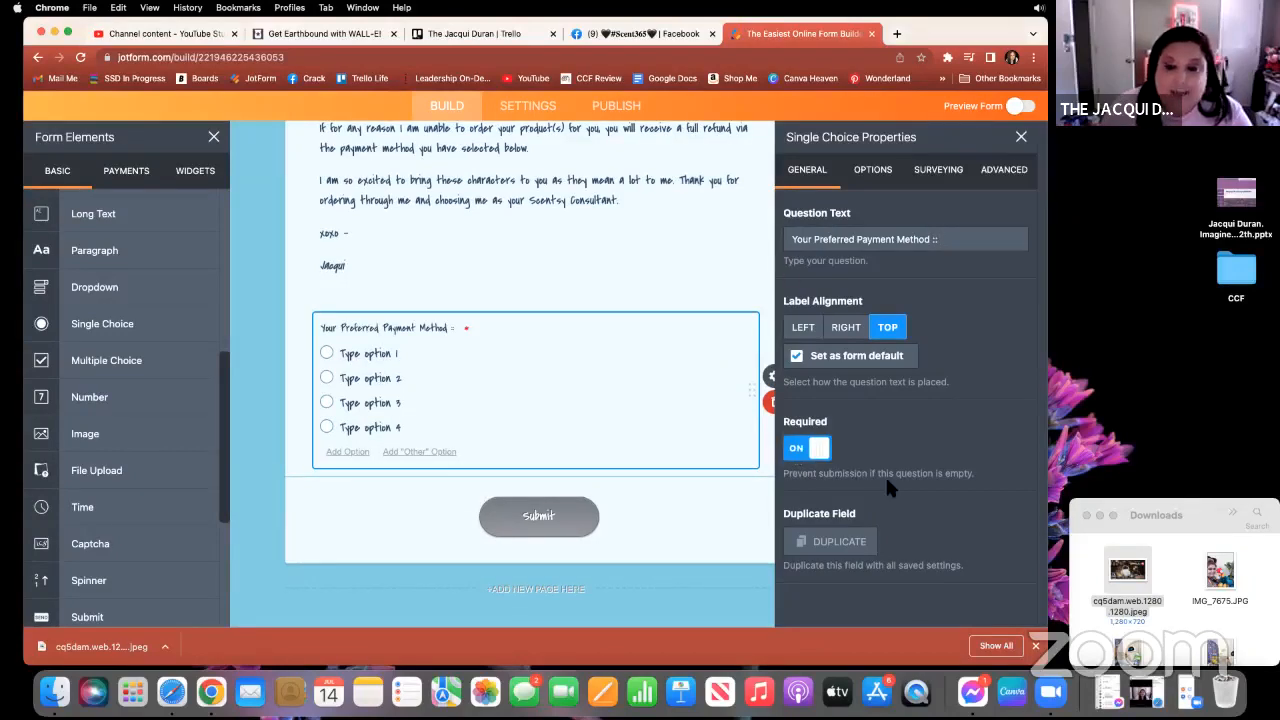
# Replace the first two placeholder options of the payment question with Venmo and PayPal.
pyautogui.click(872, 169)
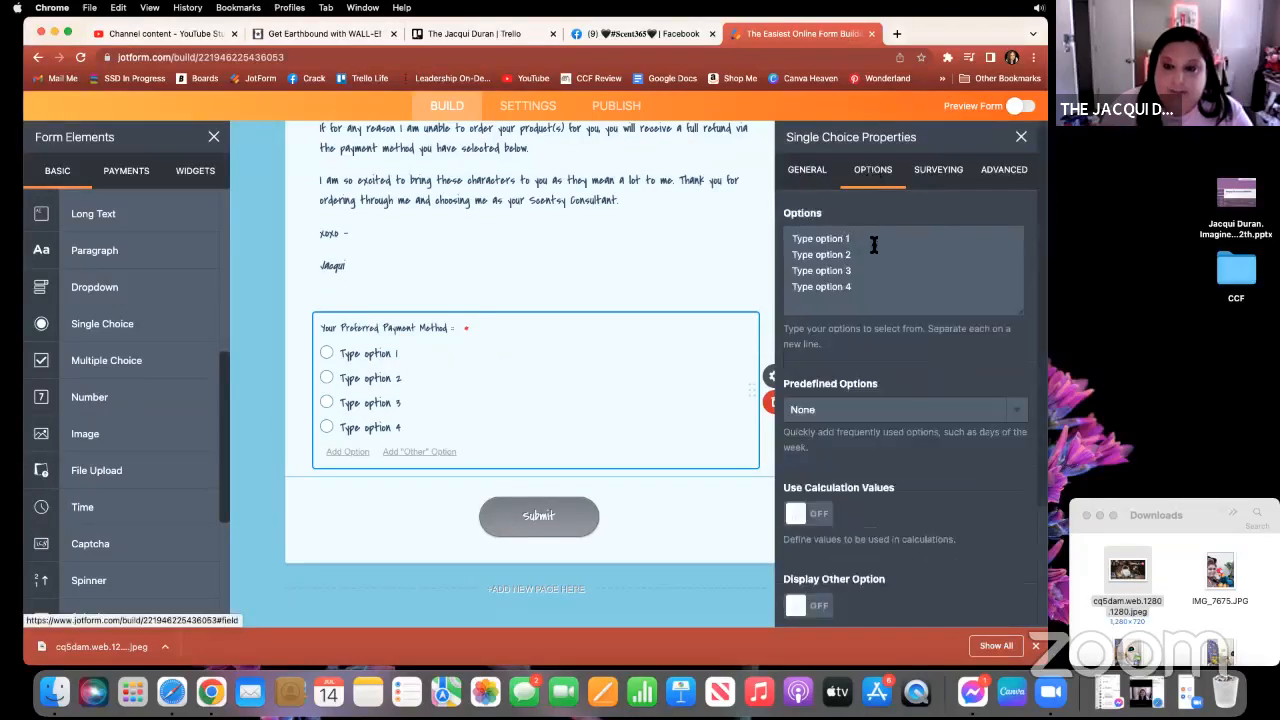
pyautogui.moveTo(874, 240); pyautogui.dragTo(758, 234)
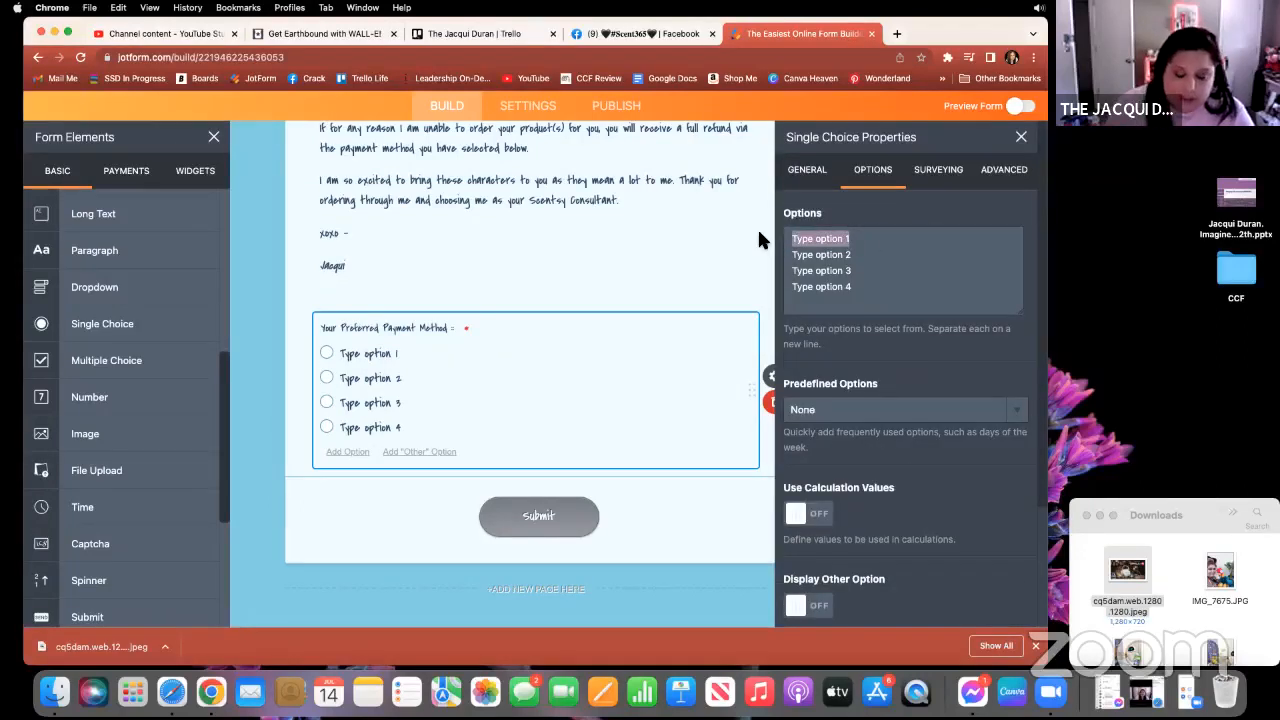
pyautogui.write('Venmo')
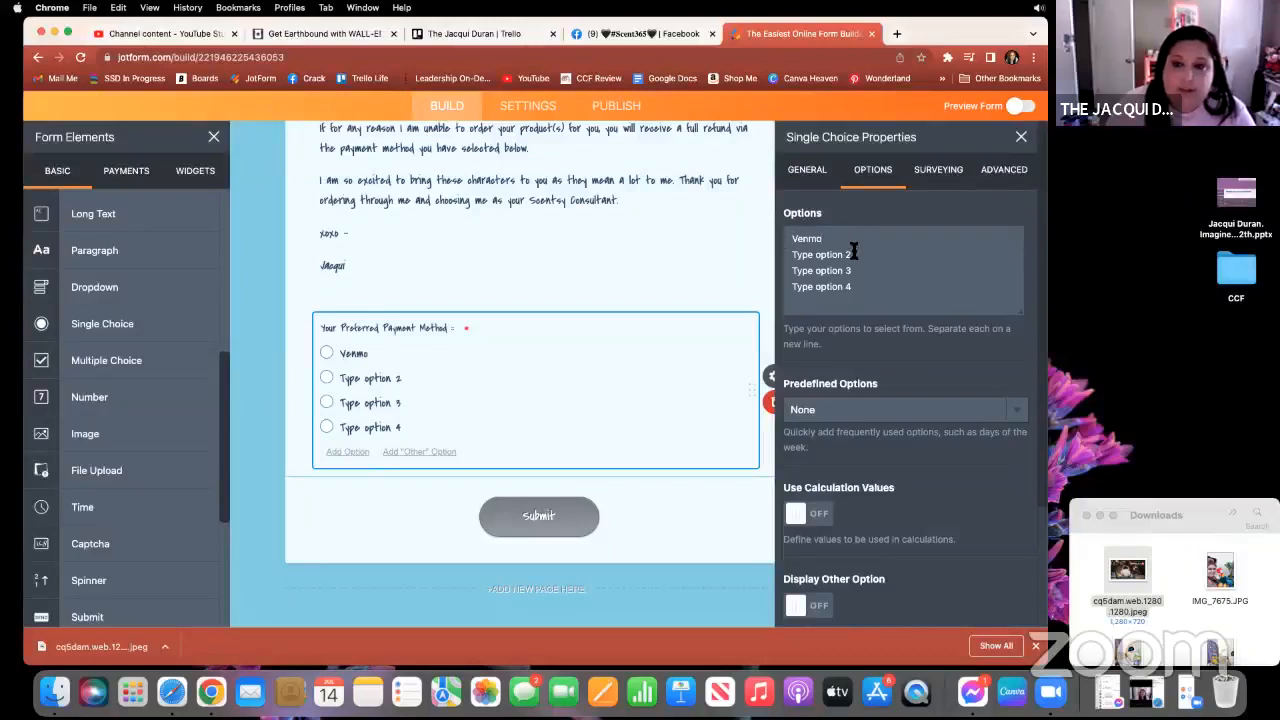
pyautogui.moveTo(851, 254); pyautogui.dragTo(758, 254)
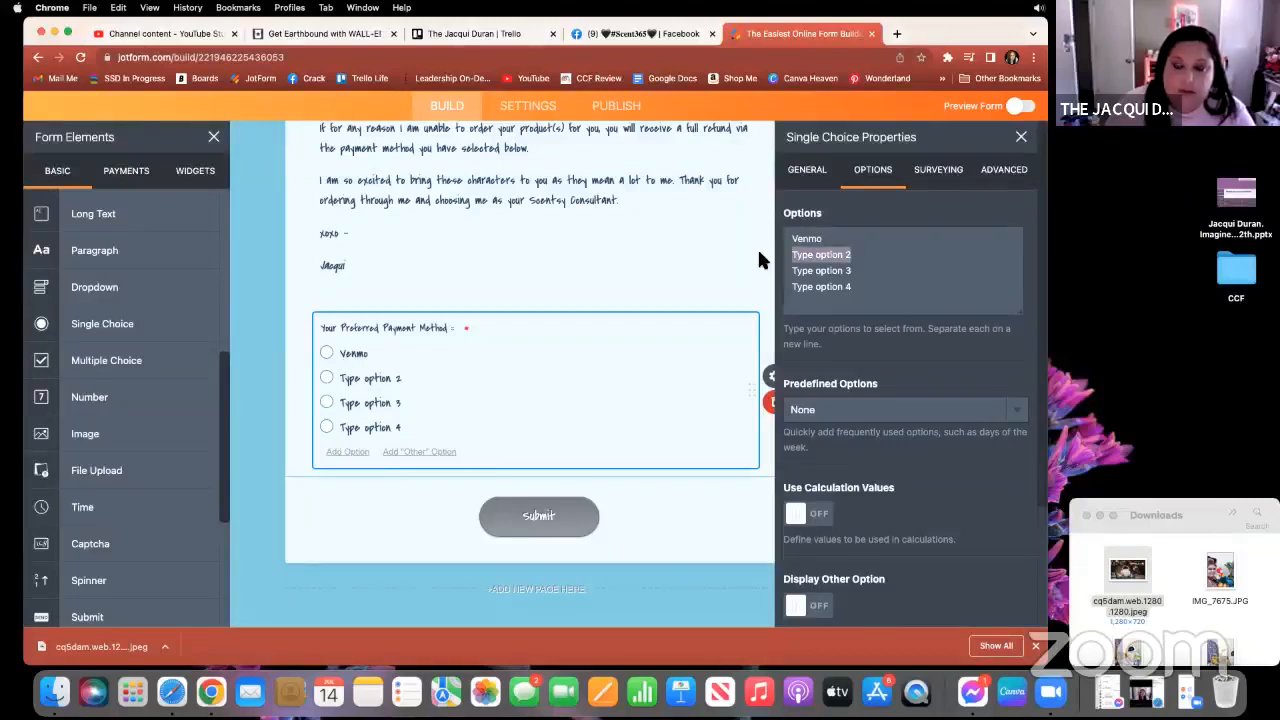
pyautogui.write('P')
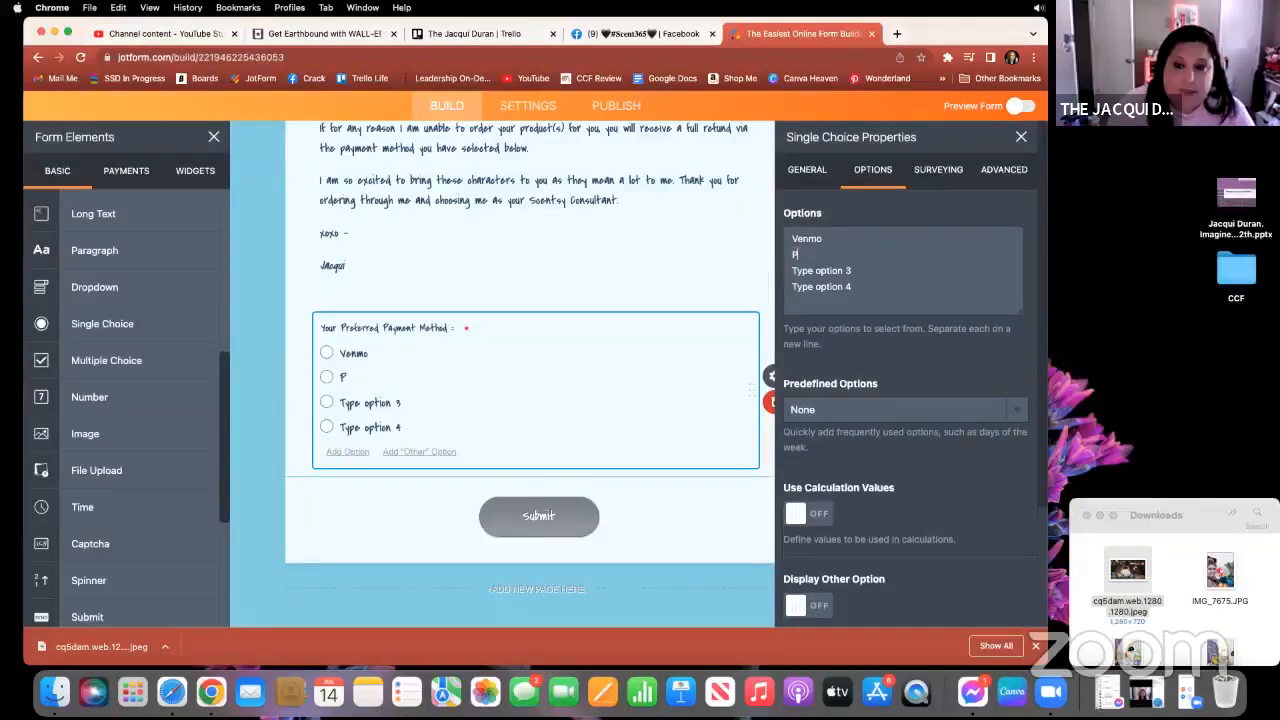
pyautogui.write('ayPal')
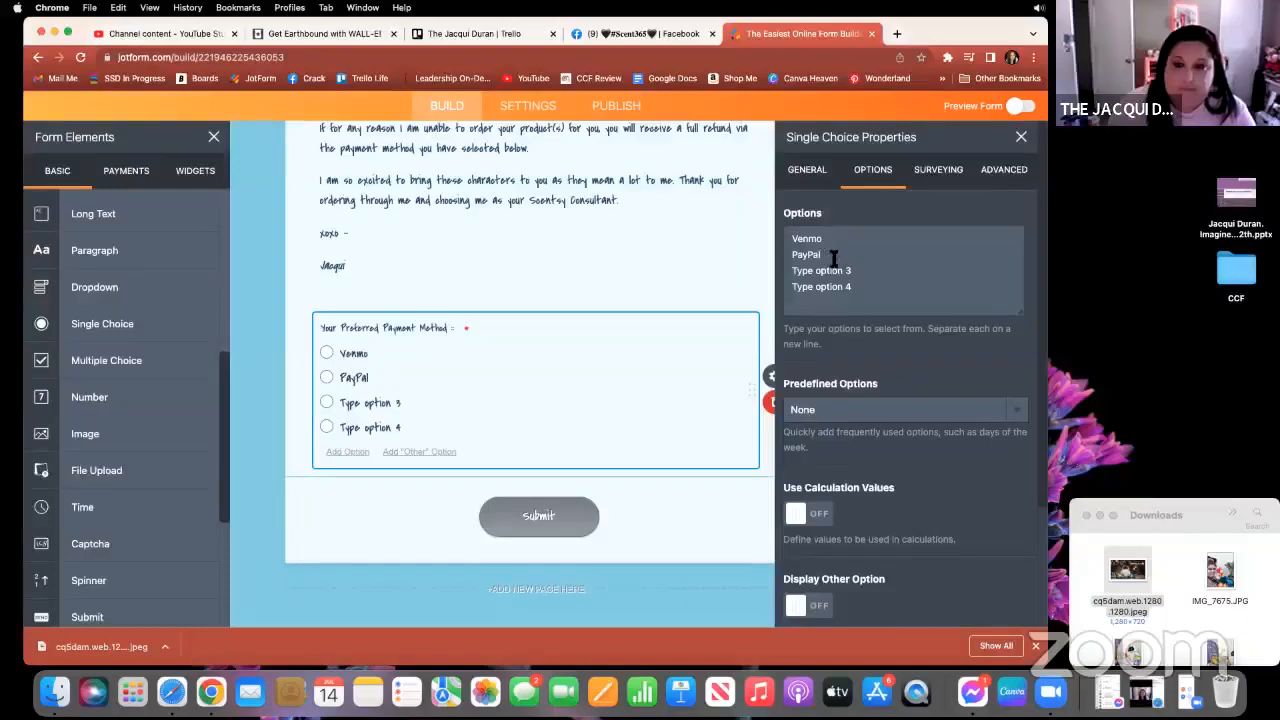
# Replace the third and fourth payment options with "Cash App" and "Facebook Pay (Meta Pay)".
pyautogui.moveTo(856, 271); pyautogui.dragTo(746, 270)
pyautogui.write('Ca')
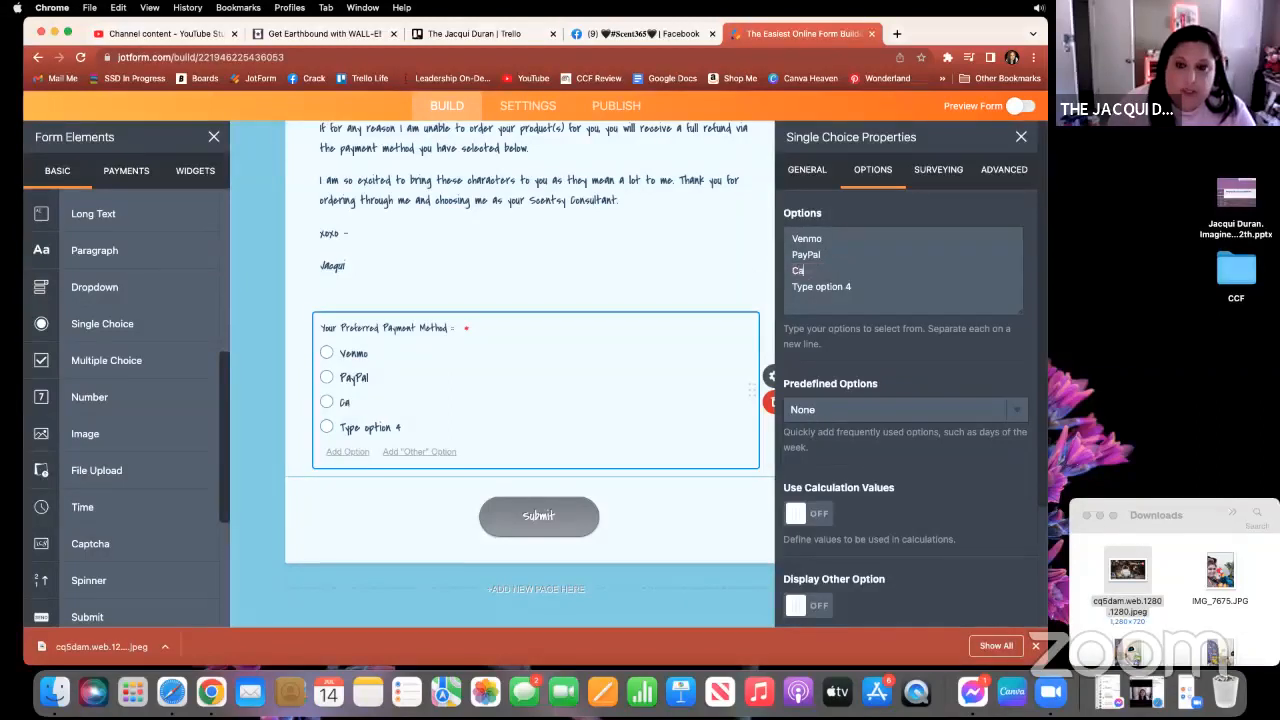
pyautogui.write('sh App')
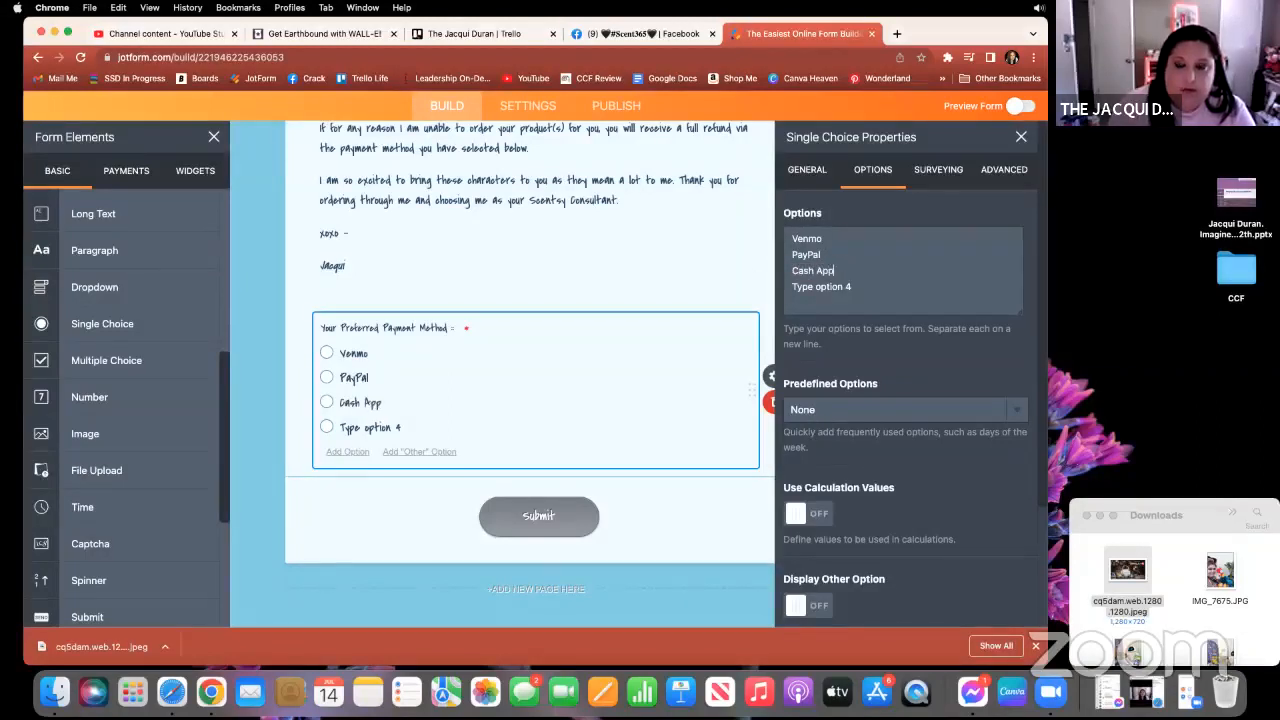
pyautogui.moveTo(853, 287); pyautogui.dragTo(785, 289)
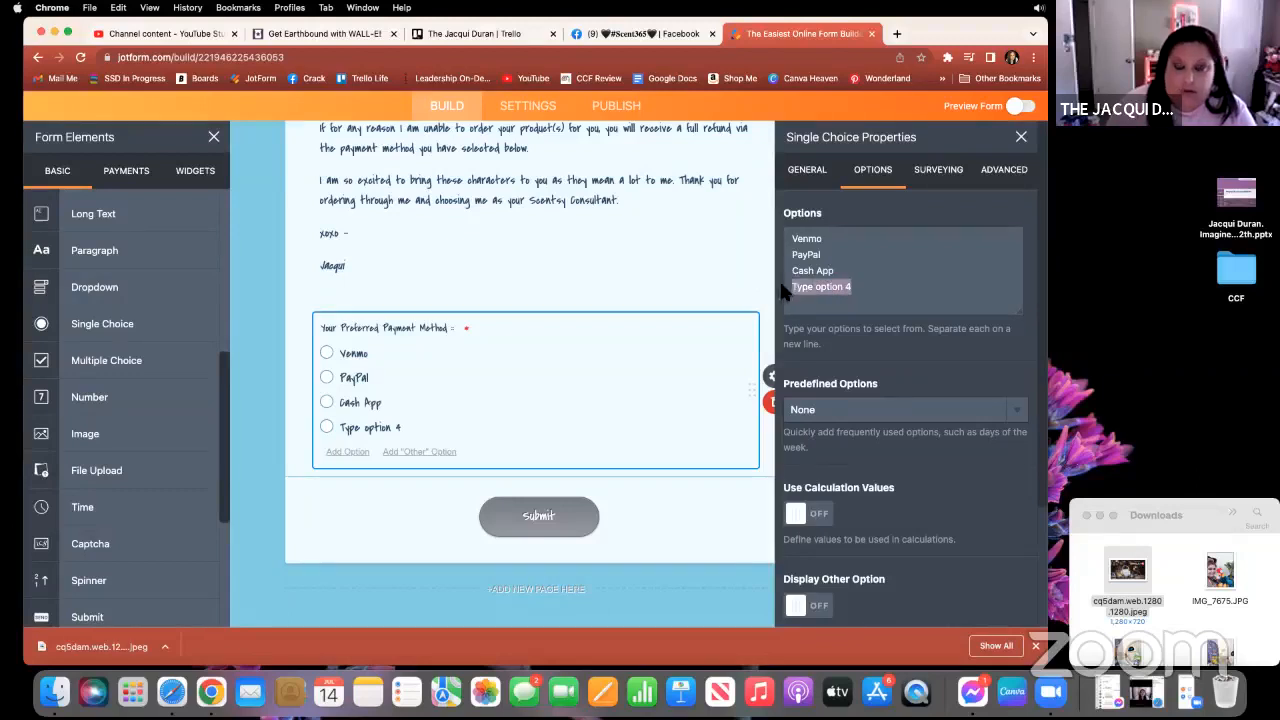
pyautogui.write('Facebo')
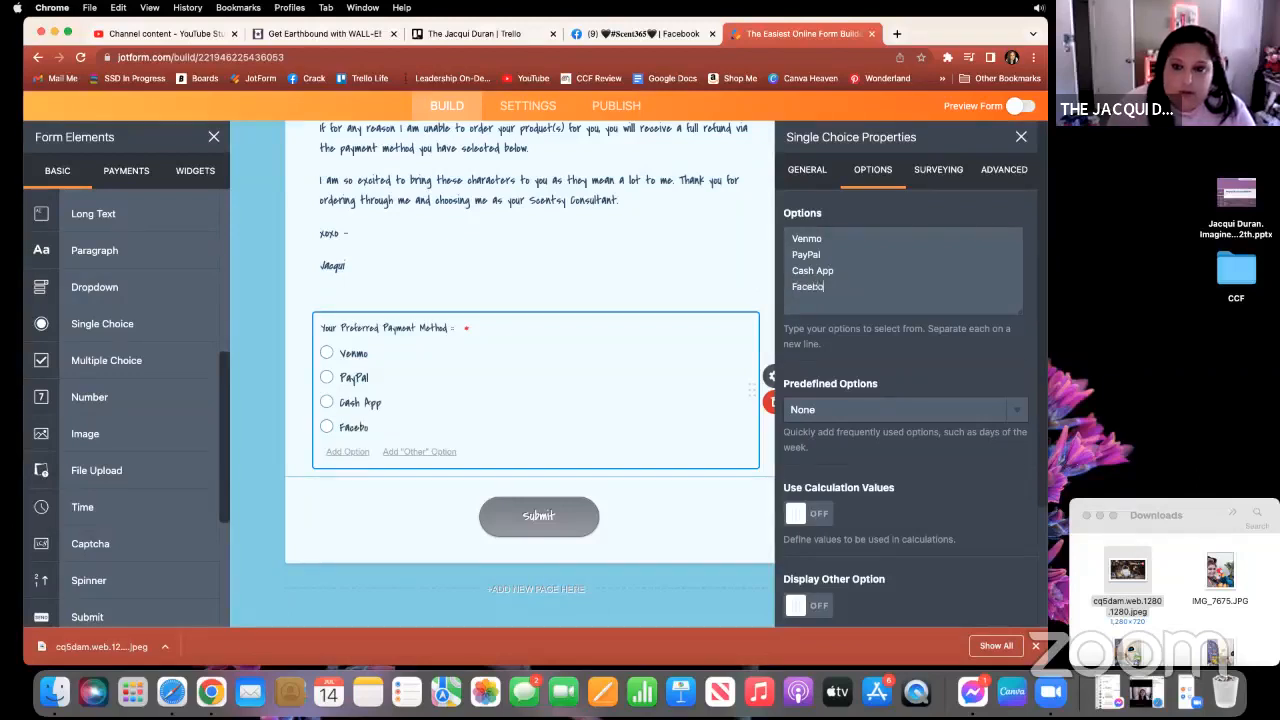
pyautogui.write('ok Pay (')
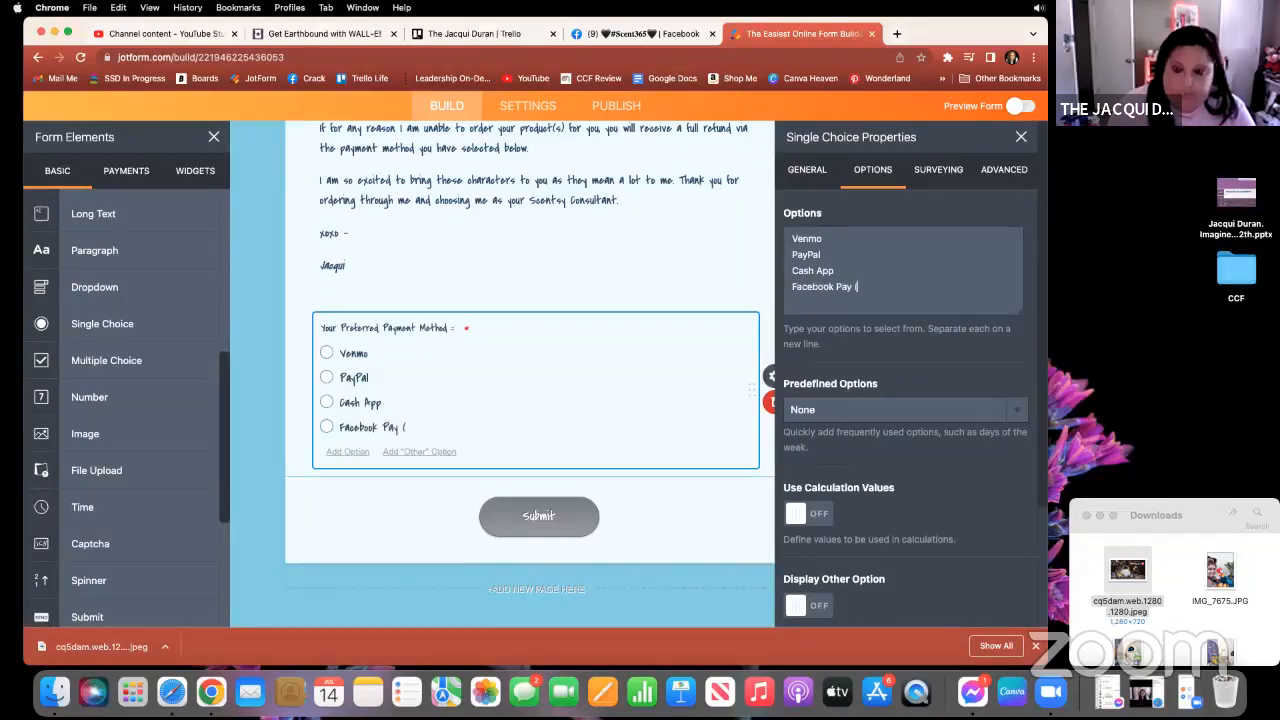
pyautogui.write('Meta')
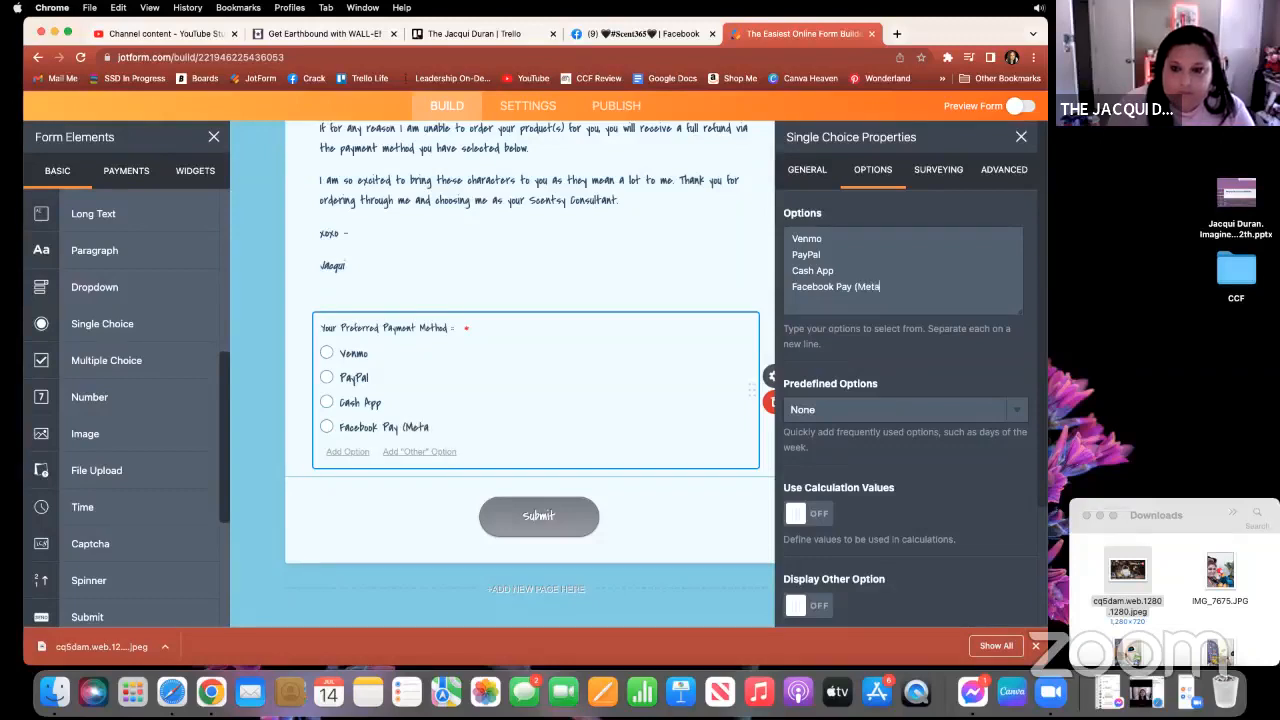
pyautogui.write(' Pay')
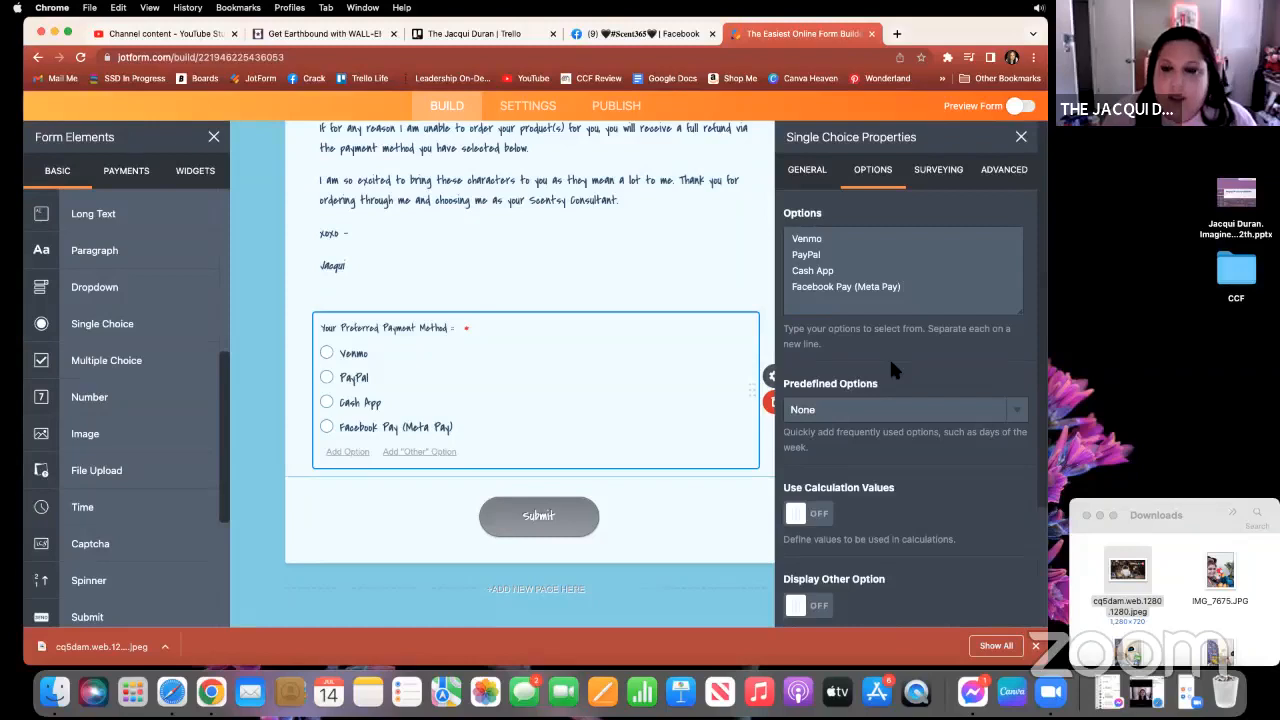
# Review the payment question's remaining option, surveying, advanced and general settings, and close its properties.
pyautogui.scroll(-3, 929, 490)
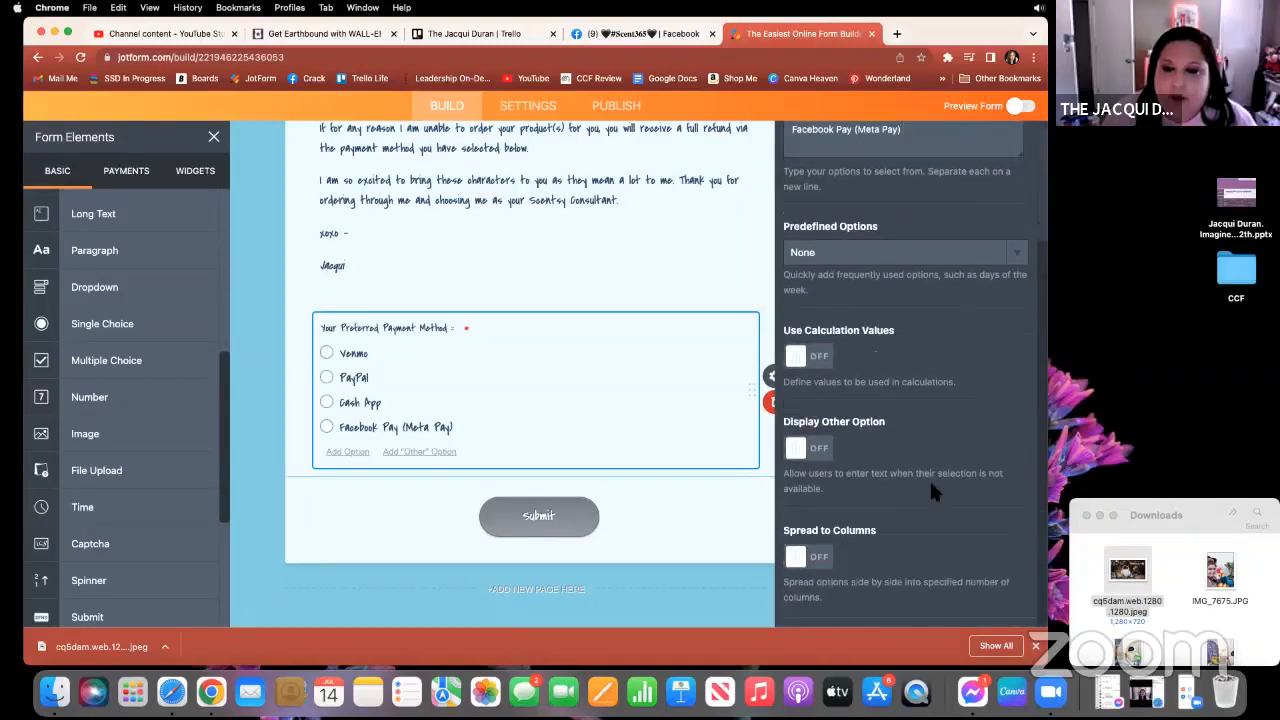
pyautogui.scroll(3, 929, 478)
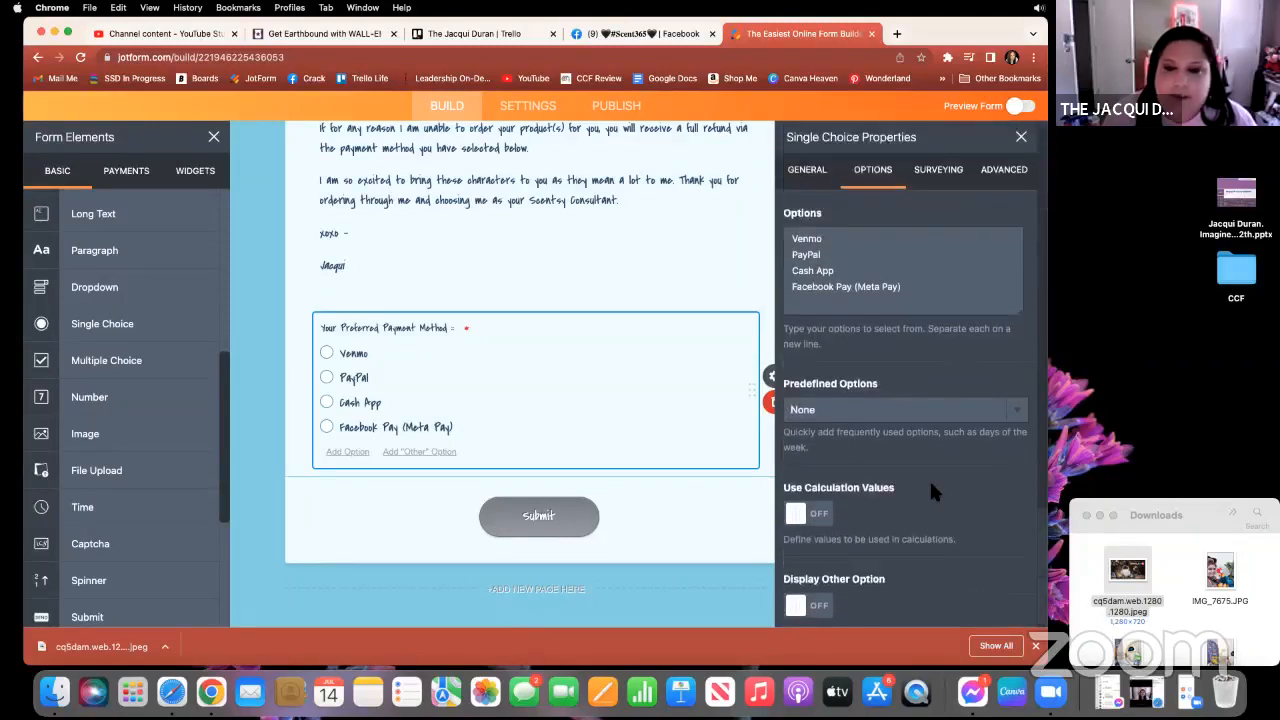
pyautogui.click(945, 169)
pyautogui.click(1000, 170)
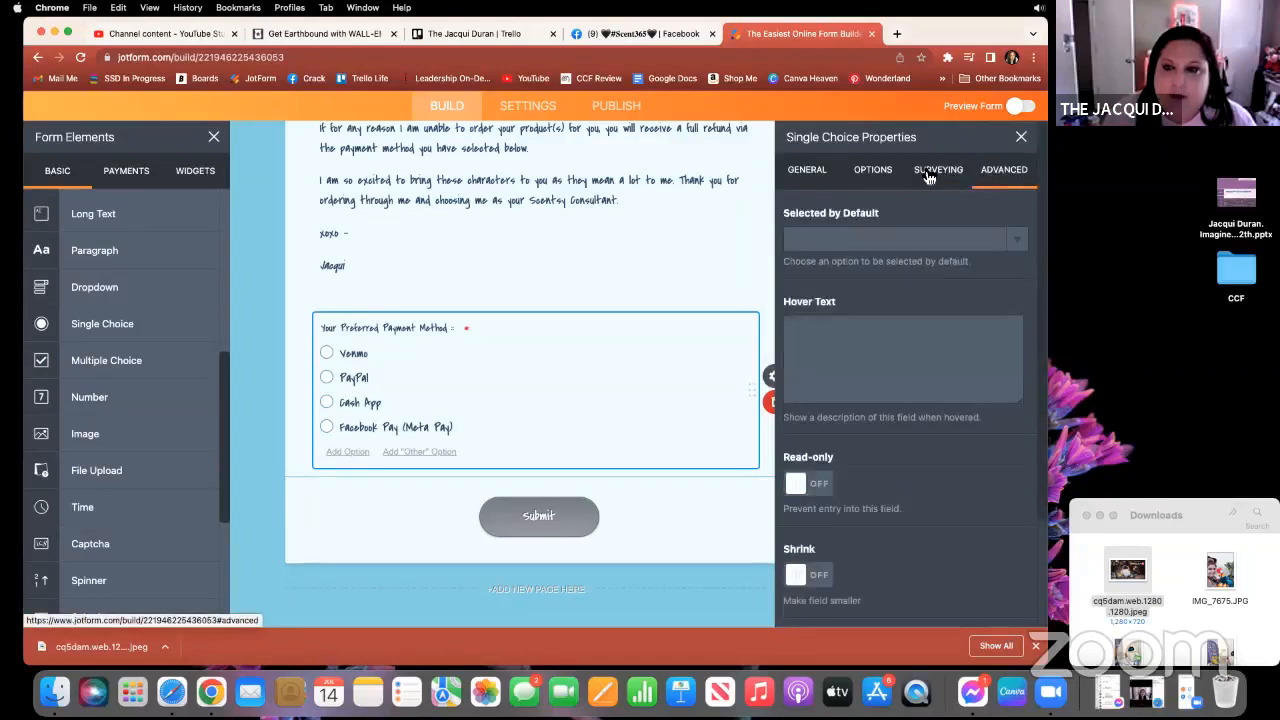
pyautogui.click(805, 172)
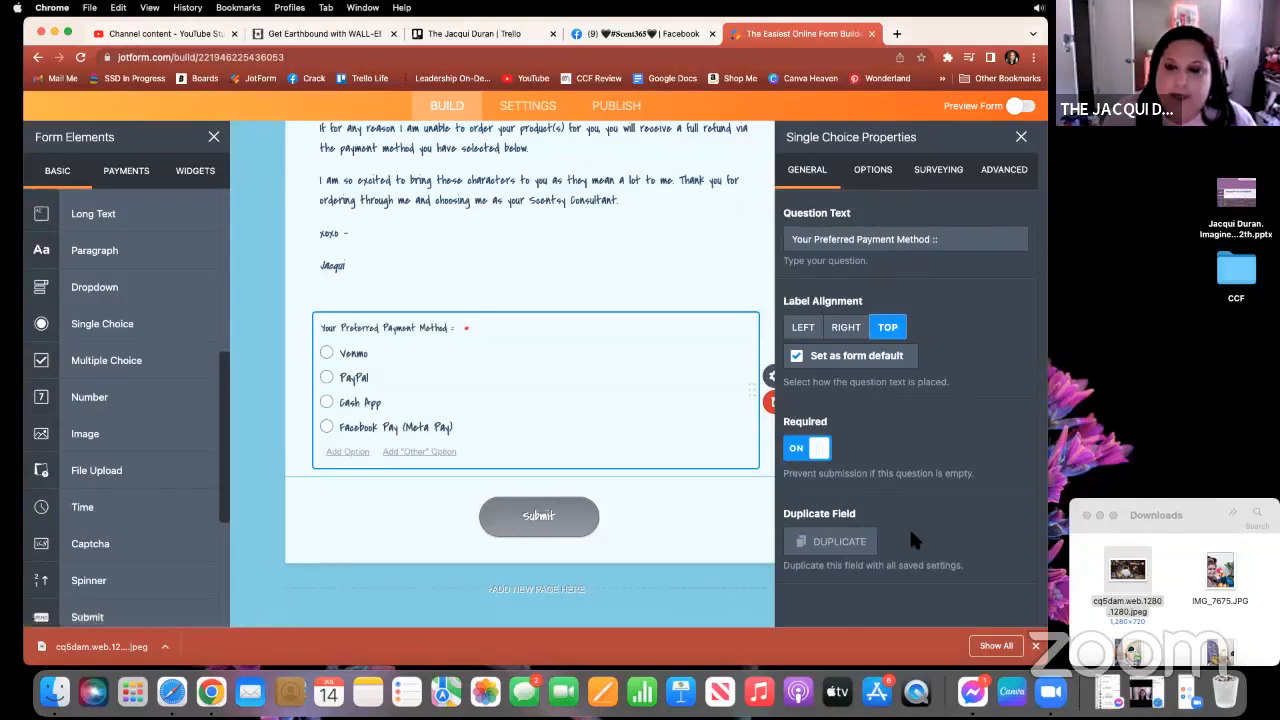
pyautogui.click(1021, 136)
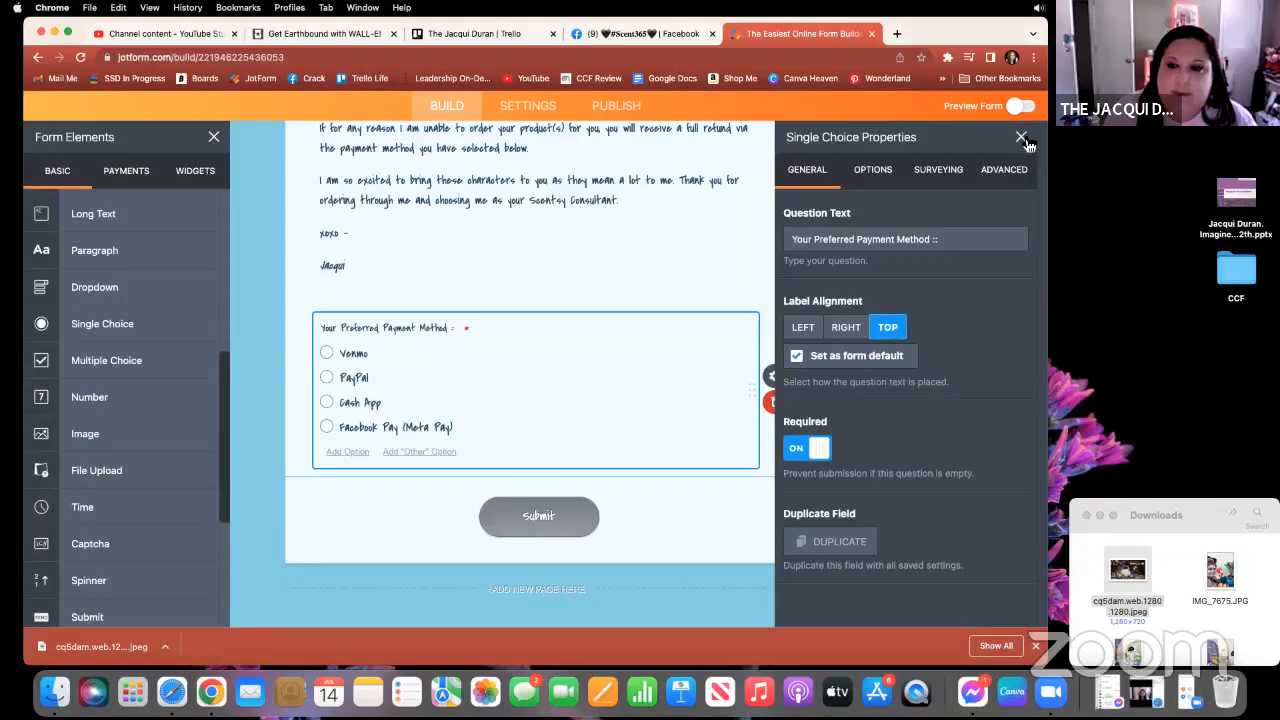
pyautogui.click(900, 366)
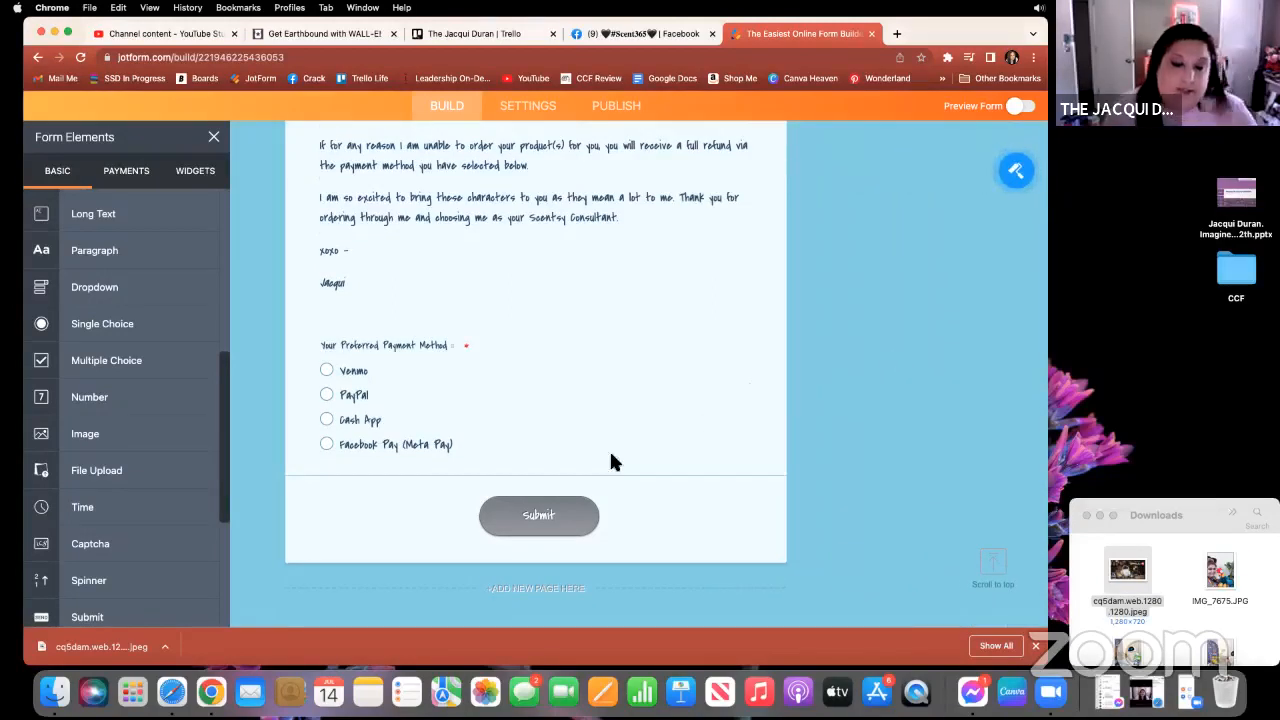
# Set the submit button's text to "CLICK HERE TO CONFIRM YOUR ORDER!".
pyautogui.click(553, 518)
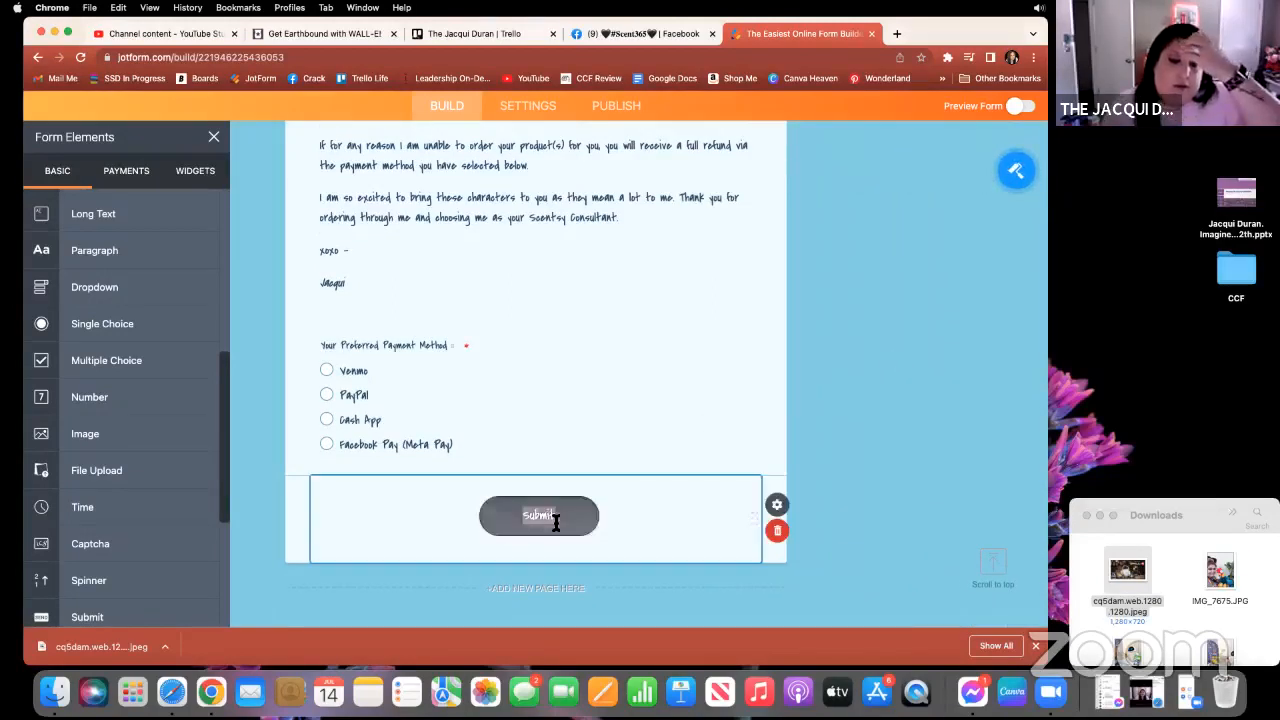
pyautogui.click(777, 506)
pyautogui.doubleClick(812, 239)
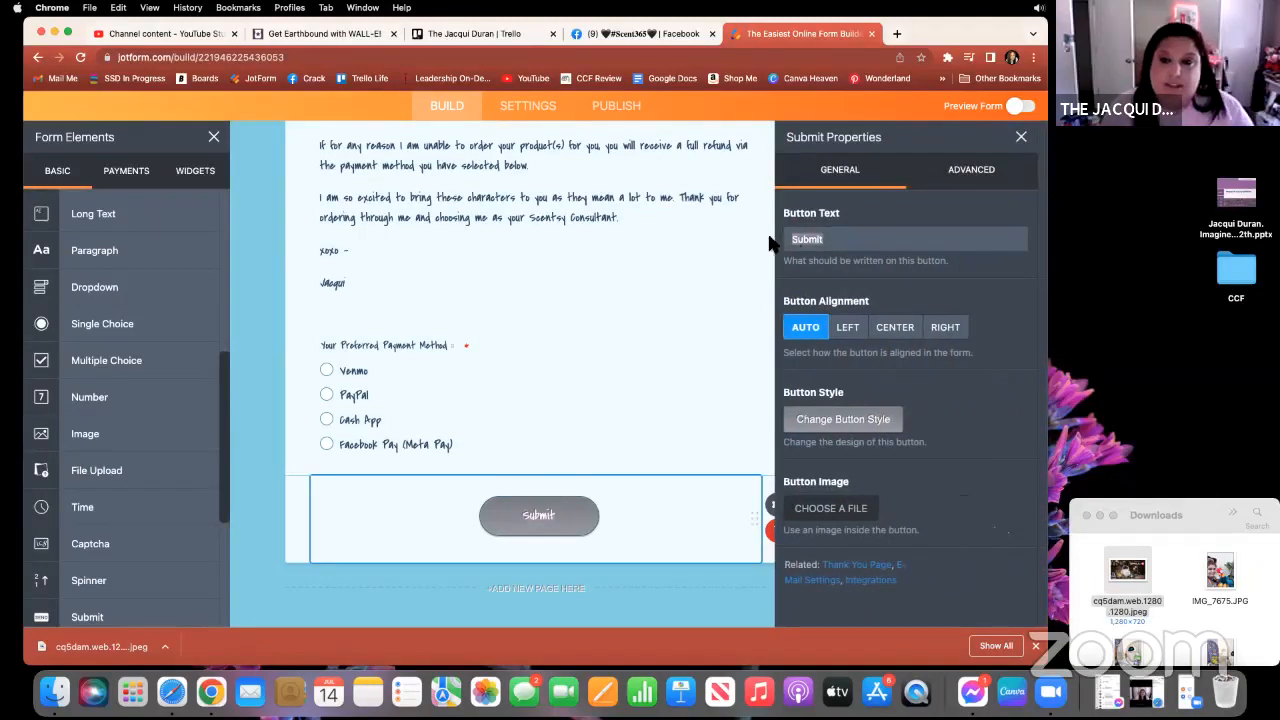
pyautogui.write('CLIC')
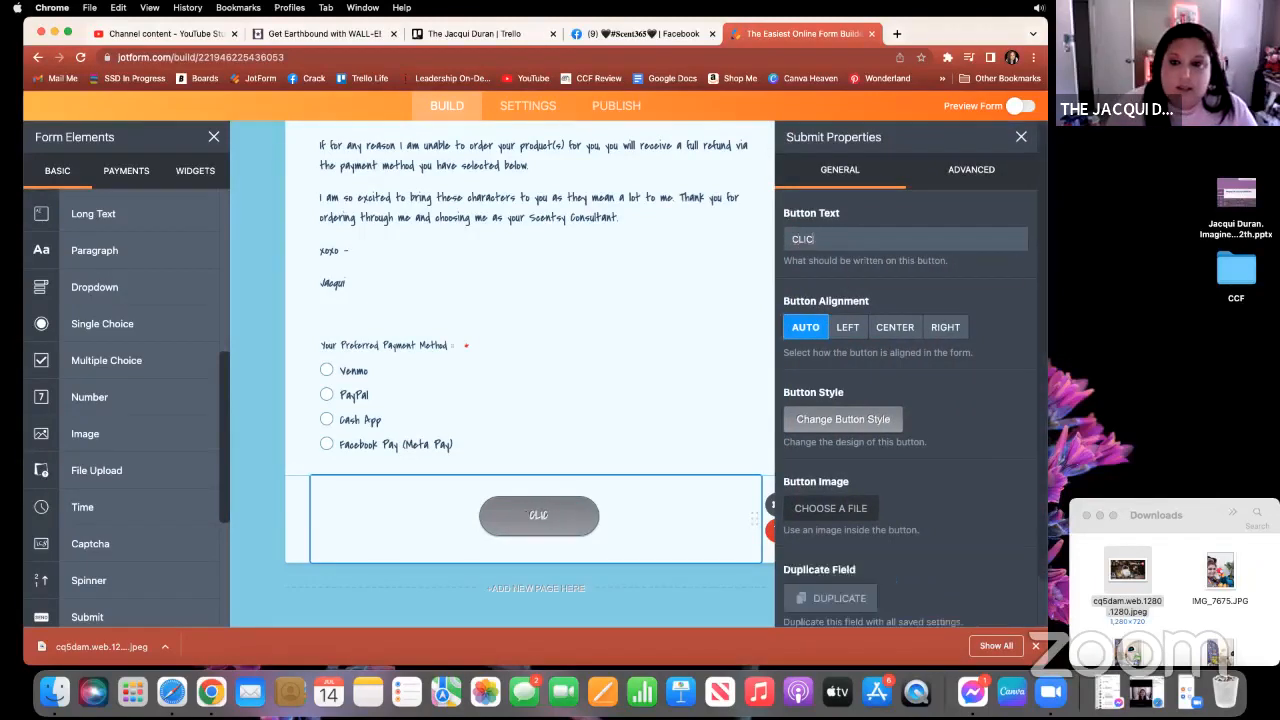
pyautogui.write('K HERE TO CON')
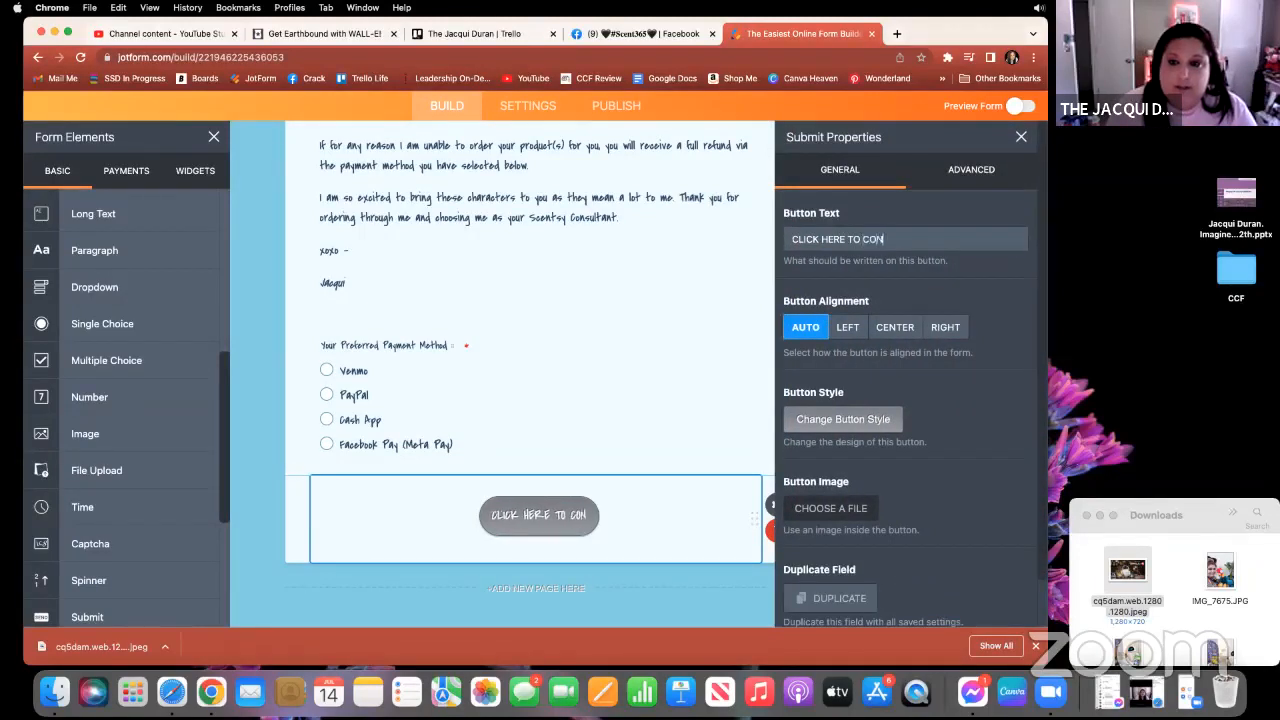
pyautogui.write('FIRM YOUR ORDER!')
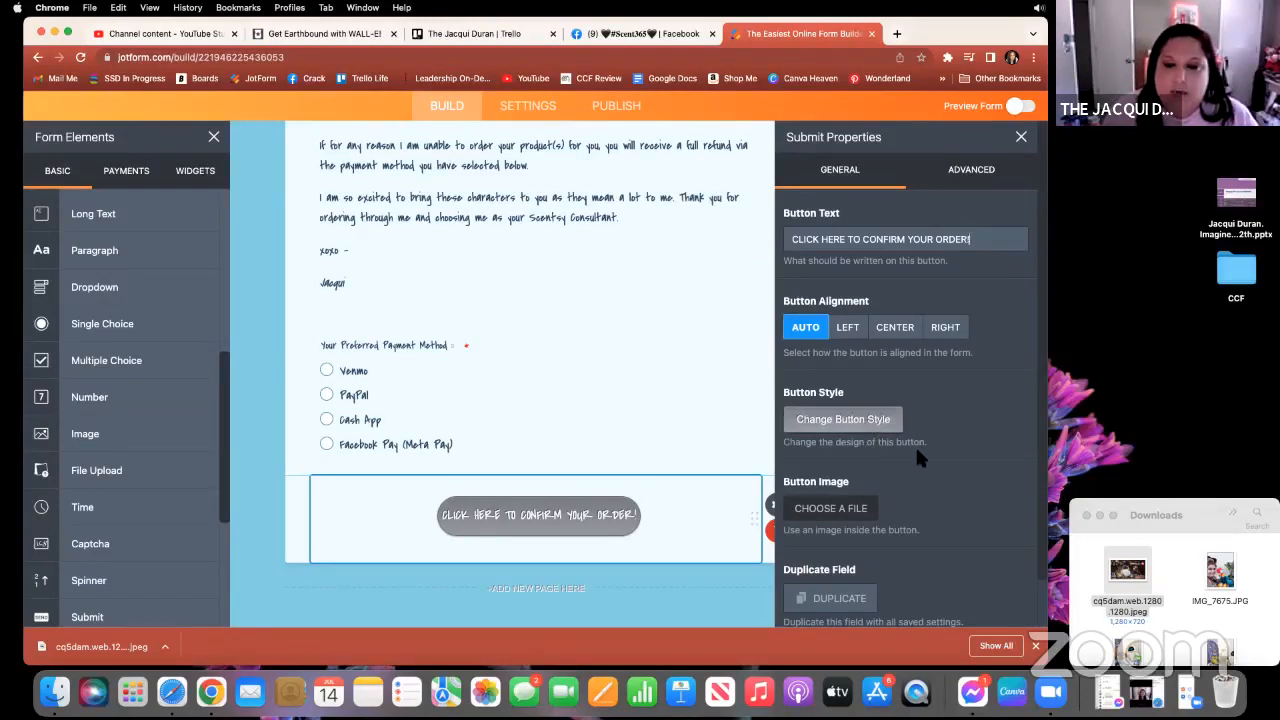
# Review the submit button's remaining general and advanced settings, and close its properties.
pyautogui.scroll(-1, 915, 445)
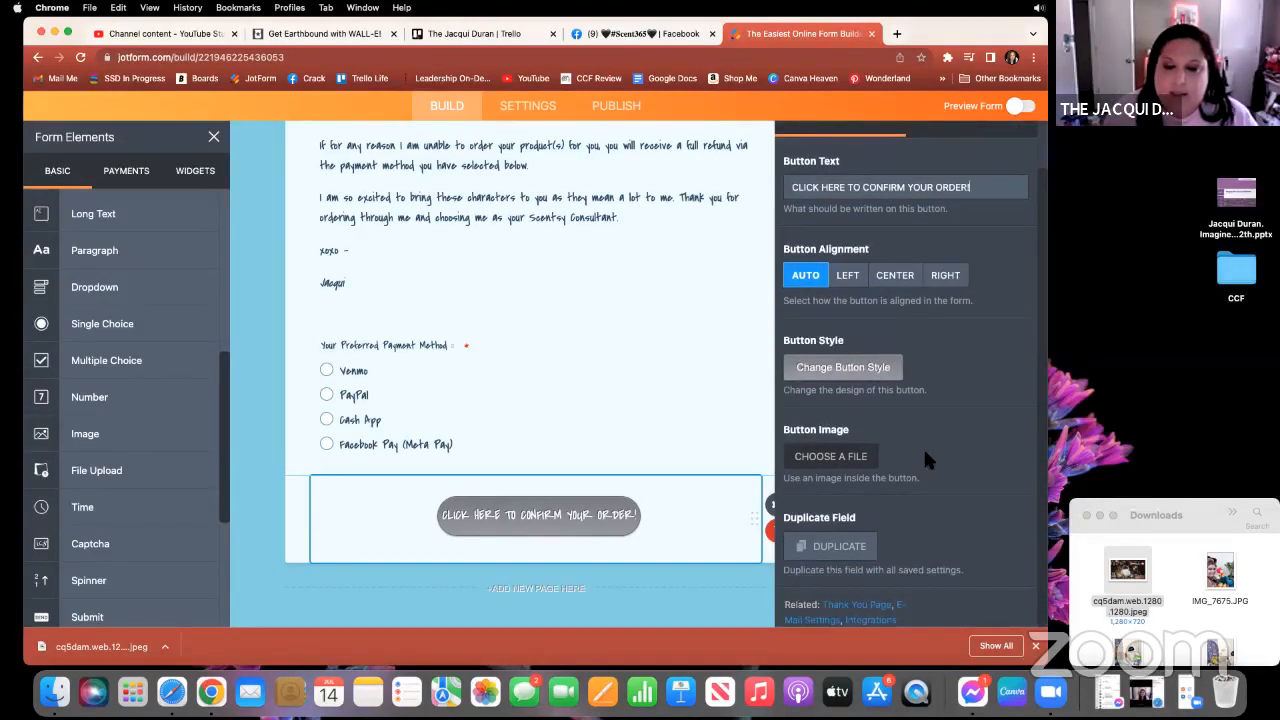
pyautogui.scroll(1, 922, 450)
pyautogui.click(970, 175)
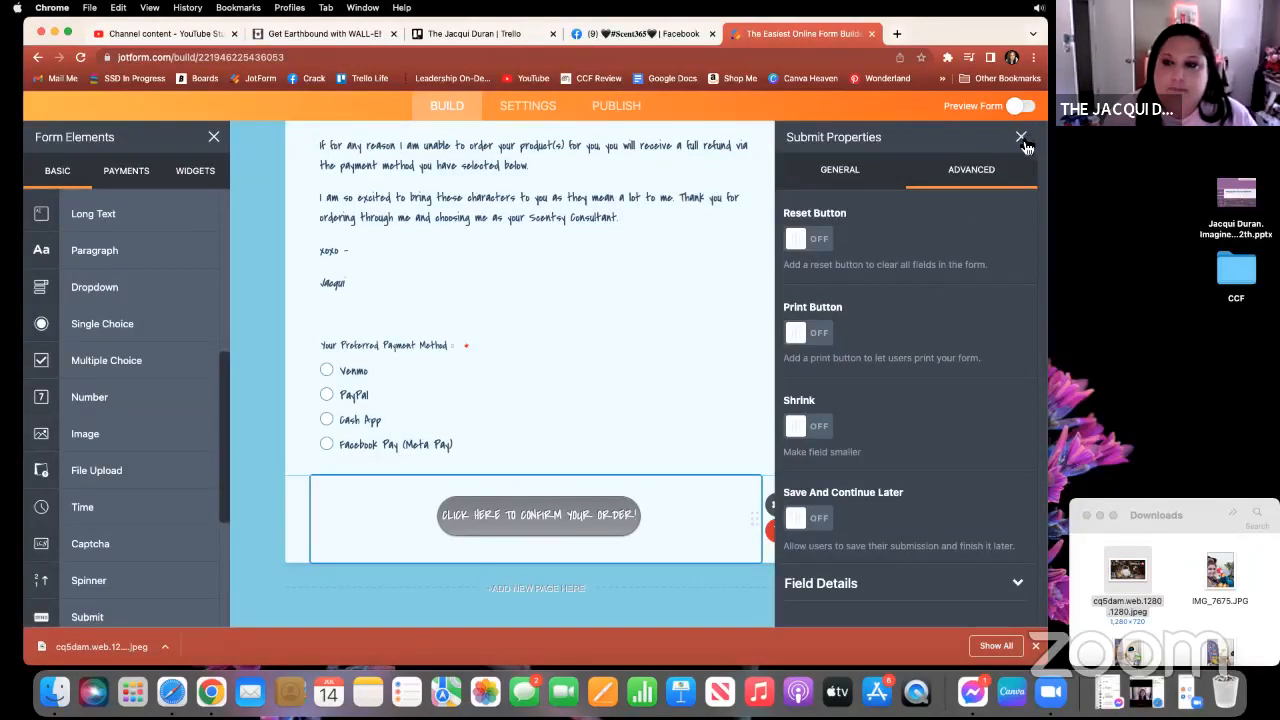
pyautogui.click(1021, 137)
pyautogui.click(902, 323)
# Review the whole form from its title through the contact fields, products, shipping address, message and payment question to the submit button.
pyautogui.scroll(8, 831, 352)
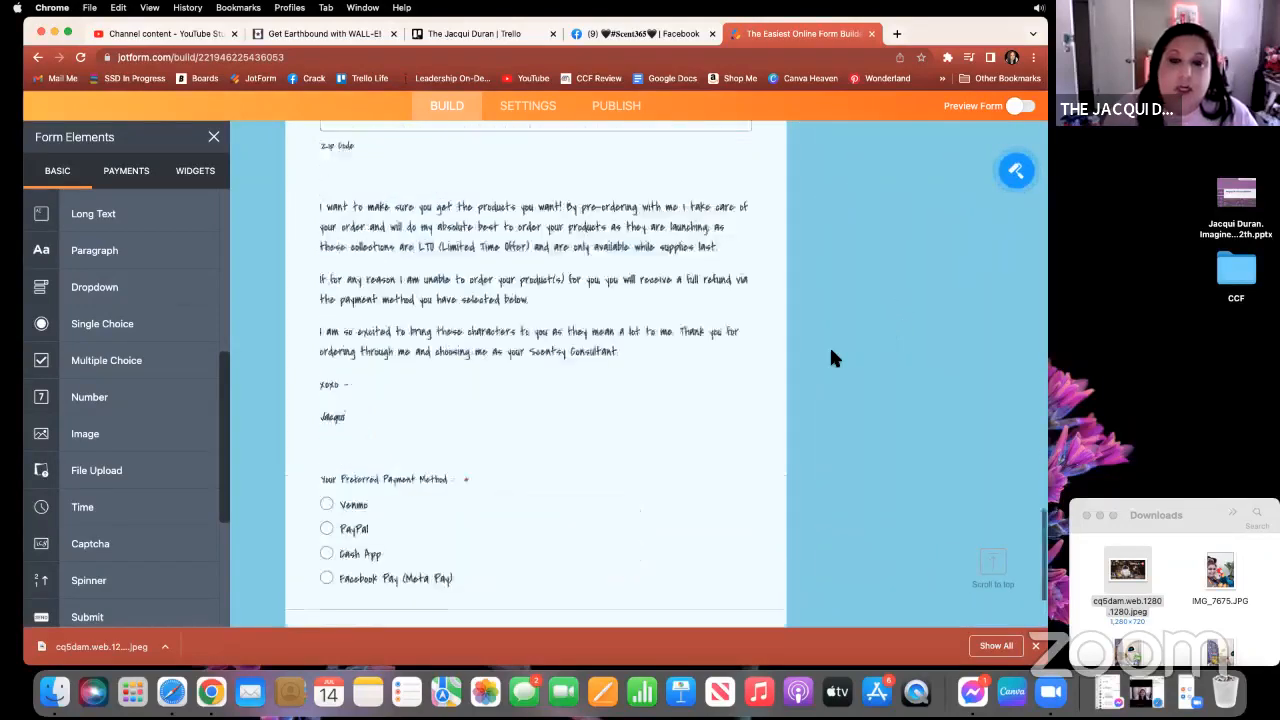
pyautogui.scroll(10, 831, 351)
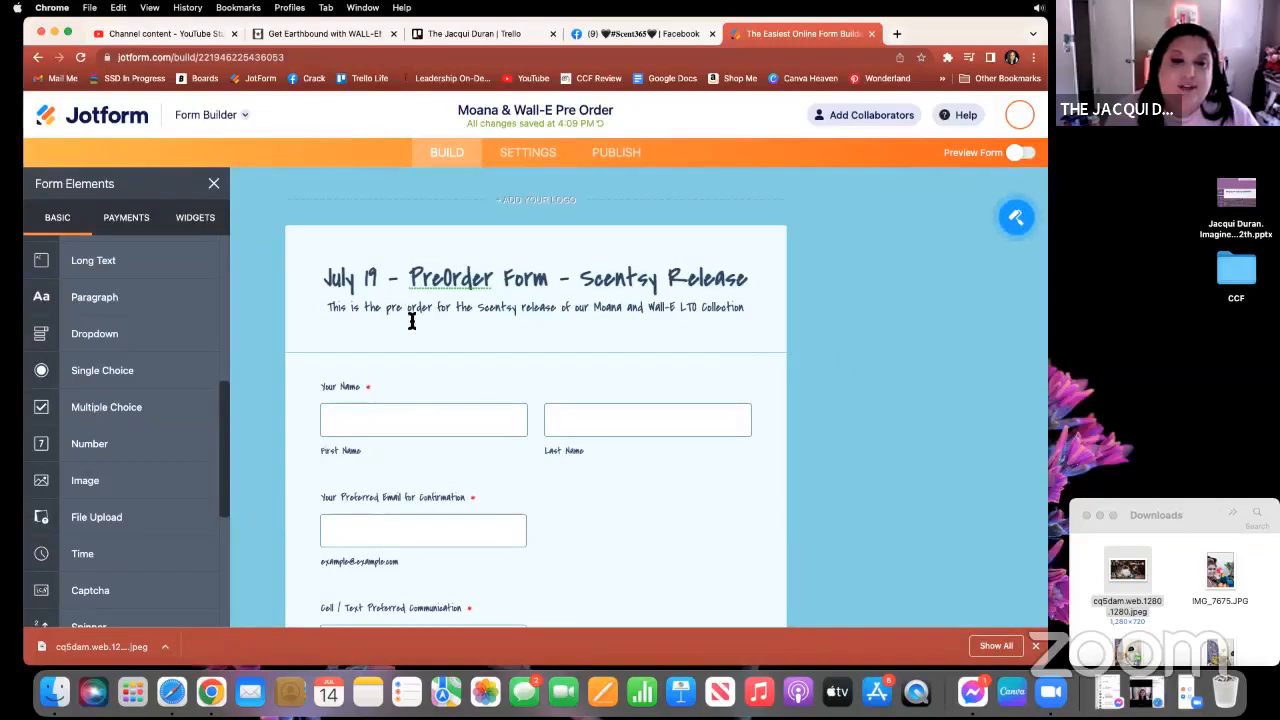
pyautogui.scroll(-5, 620, 362)
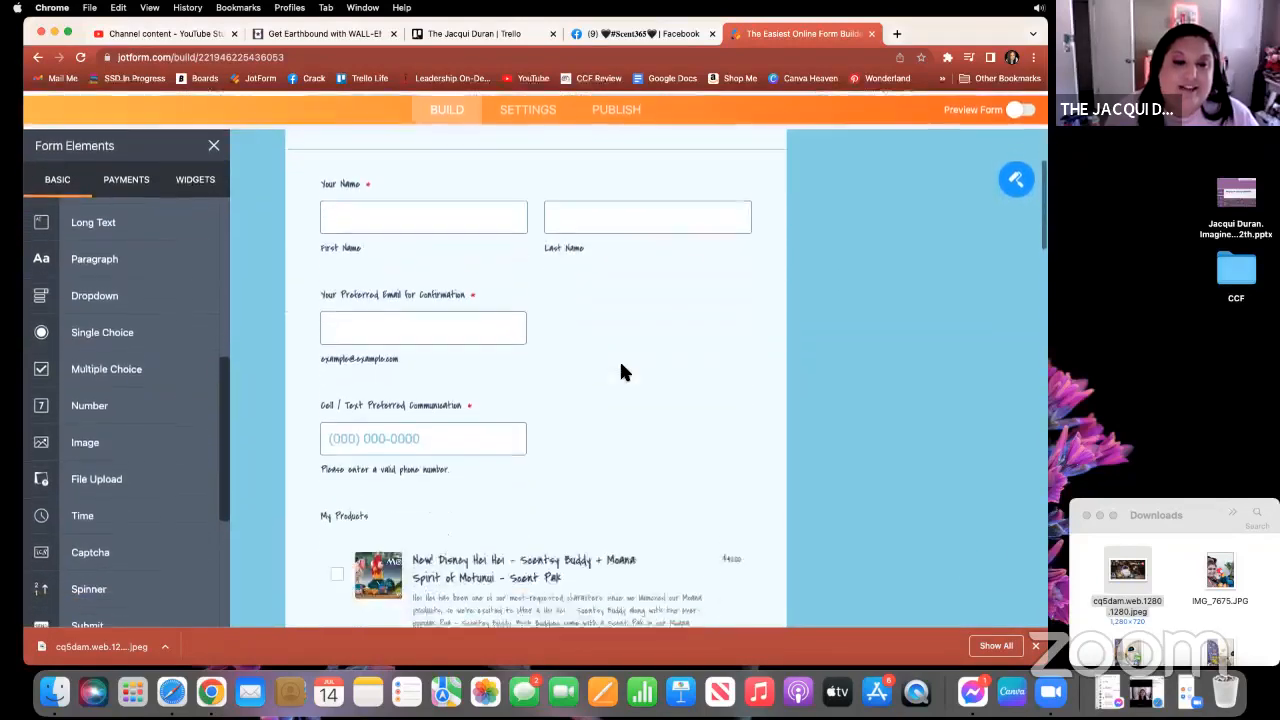
pyautogui.scroll(-8, 625, 370)
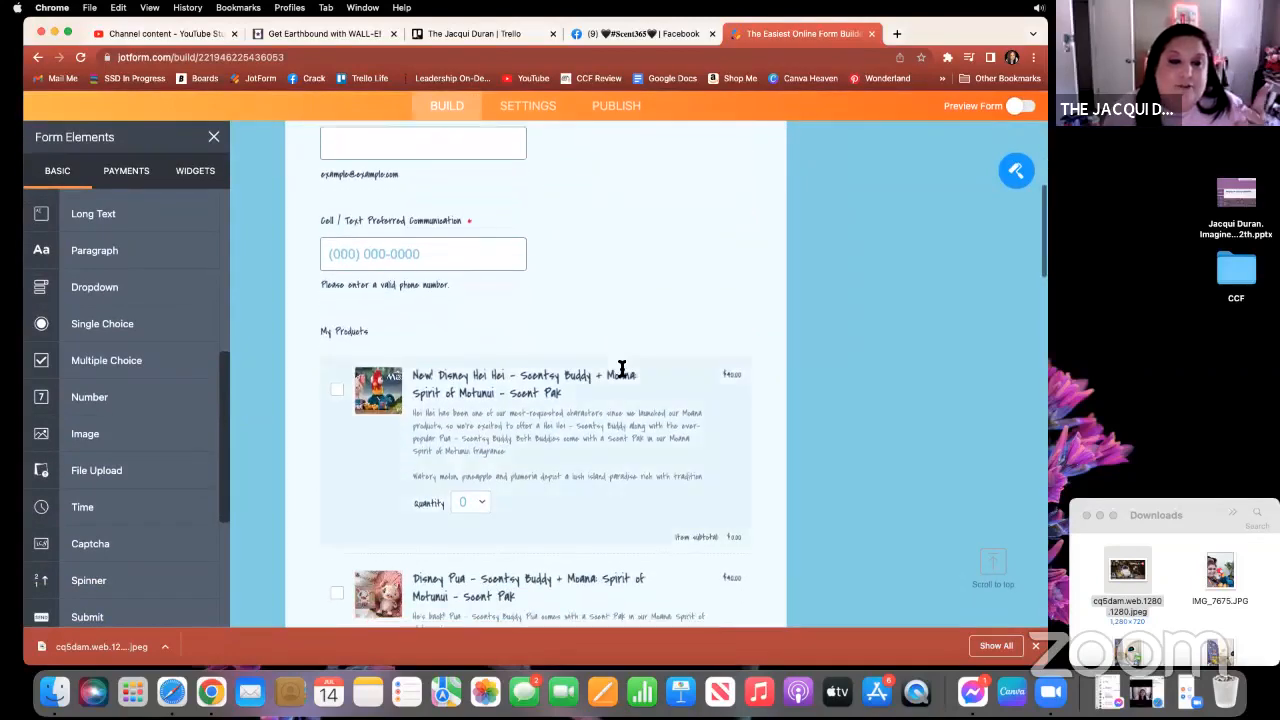
pyautogui.scroll(-10, 620, 368)
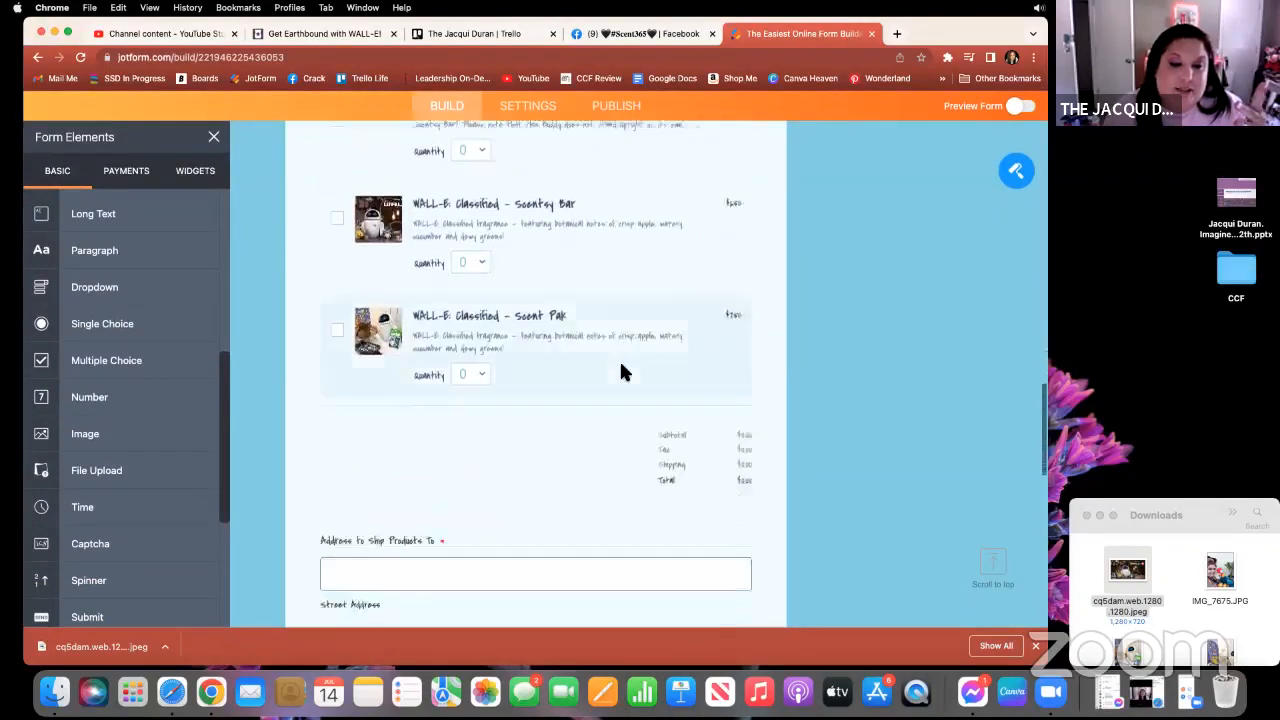
pyautogui.scroll(-2, 621, 366)
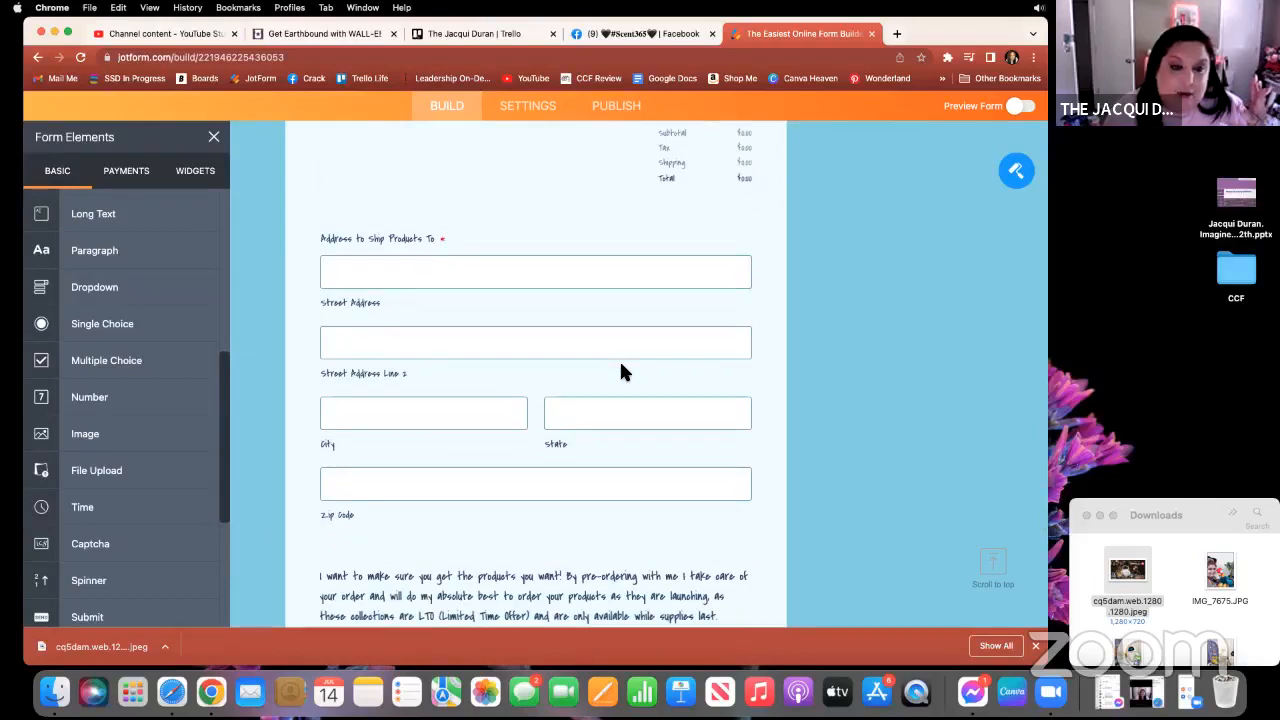
pyautogui.scroll(-5, 620, 372)
pyautogui.scroll(-5, 620, 372)
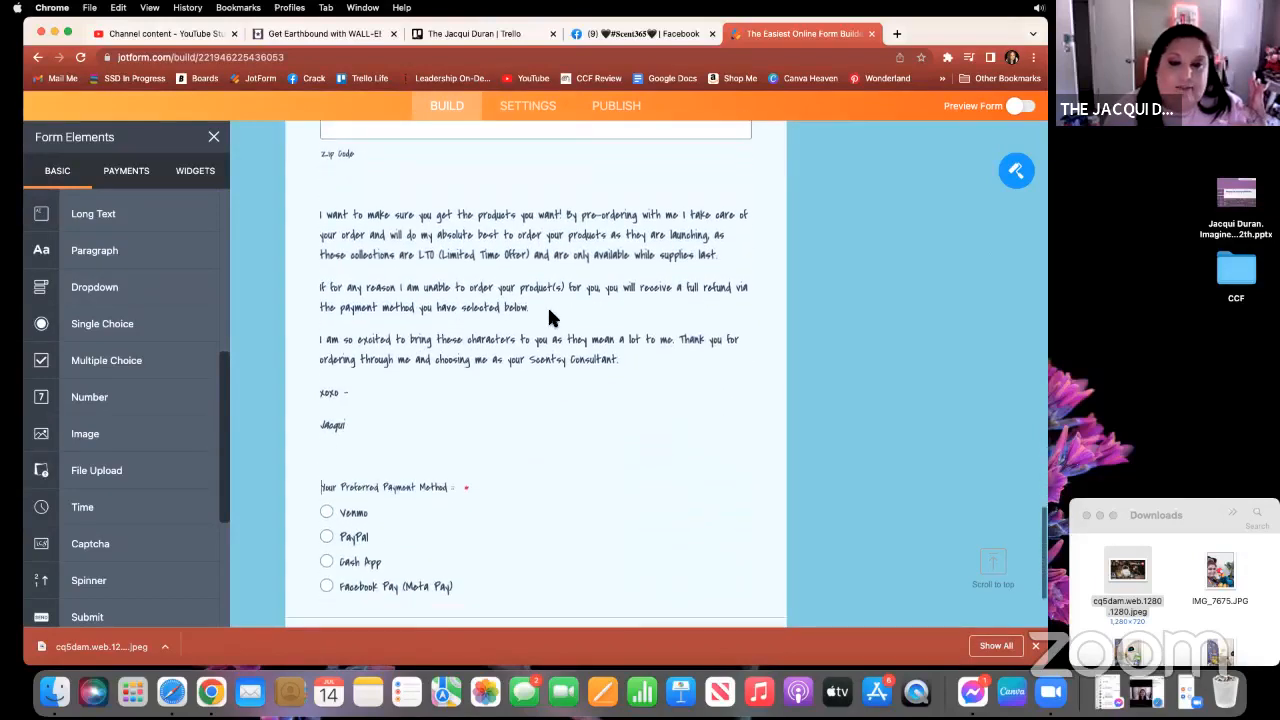
pyautogui.scroll(-4, 548, 312)
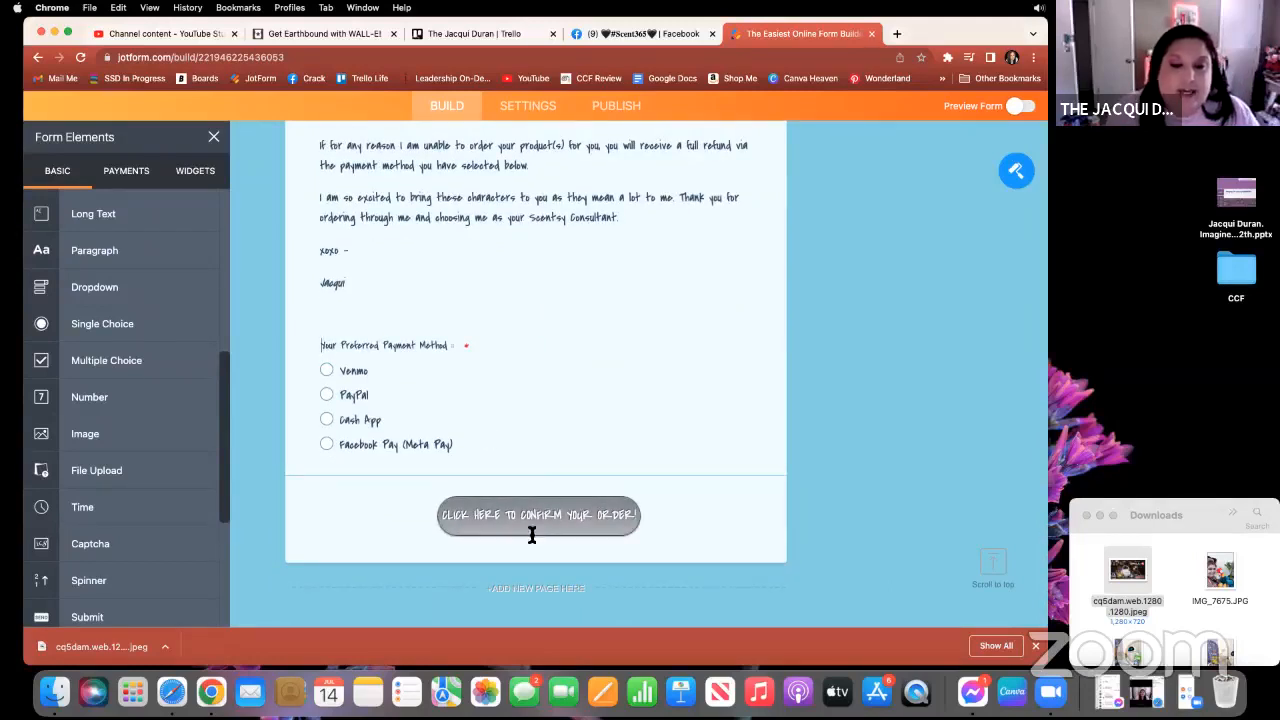
pyautogui.scroll(20, 823, 389)
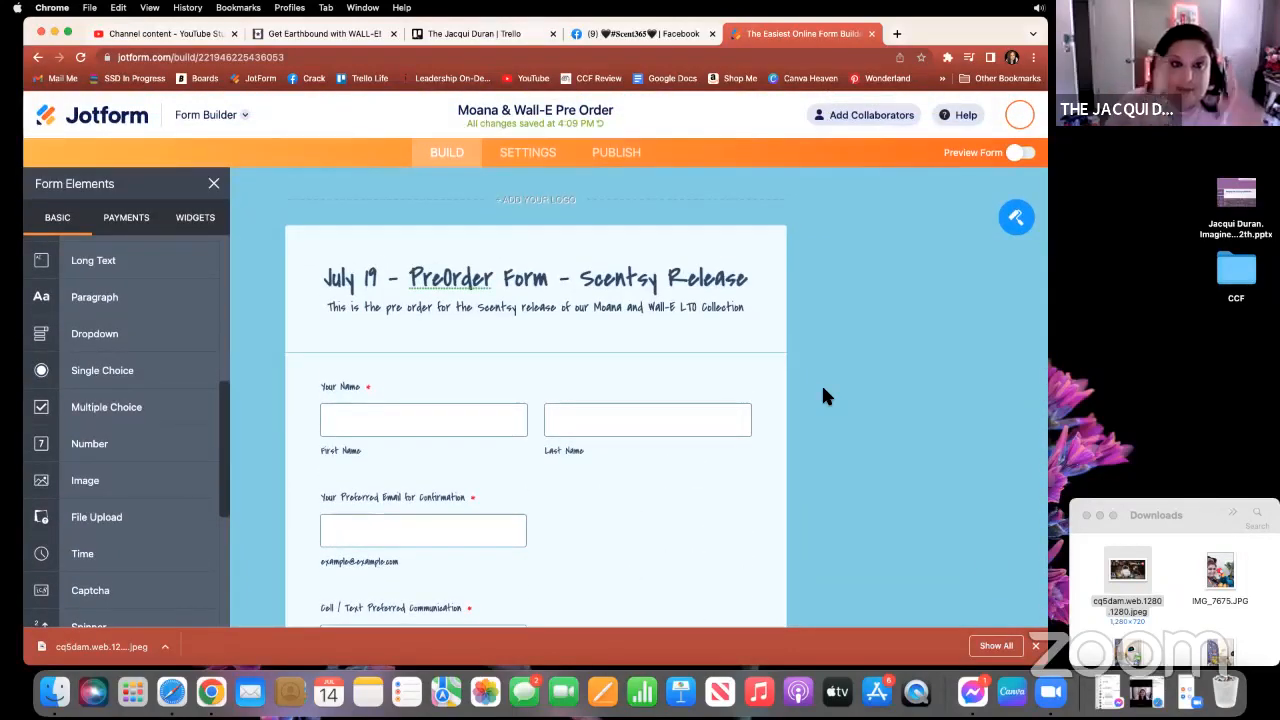
# Delete the autoresponder email from the form's email settings.
pyautogui.click(549, 159)
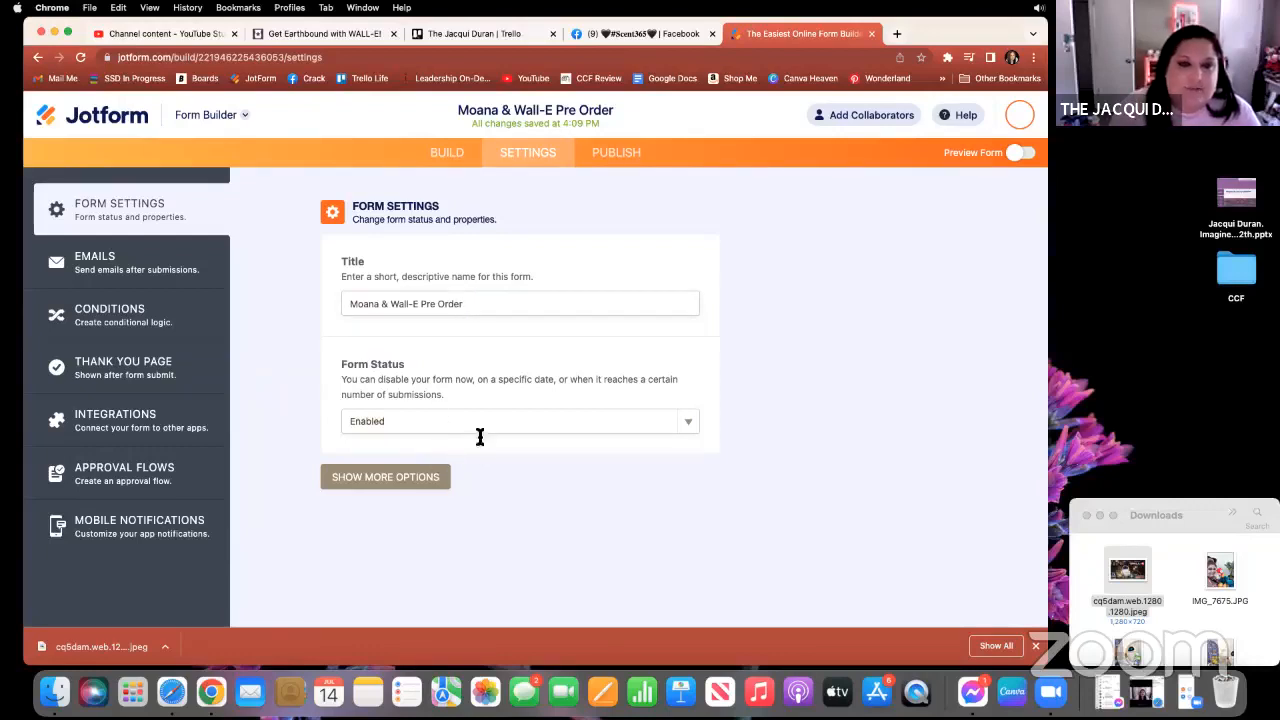
pyautogui.click(157, 272)
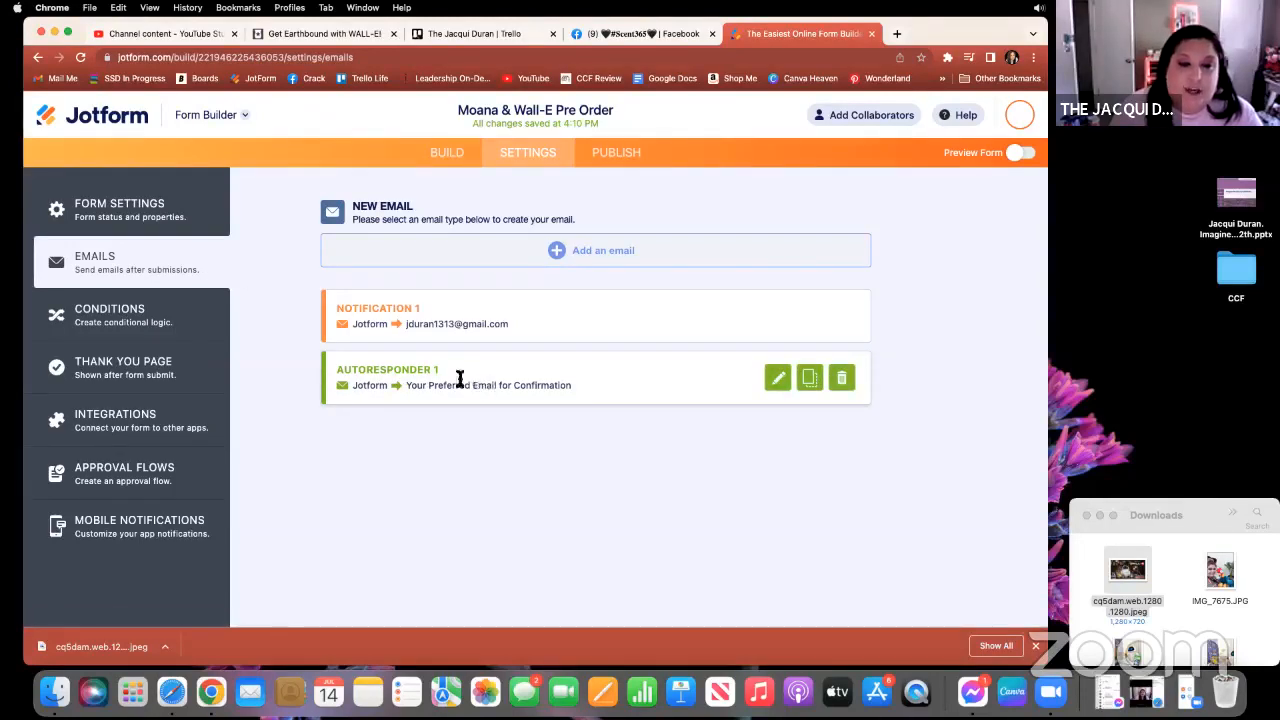
pyautogui.click(846, 380)
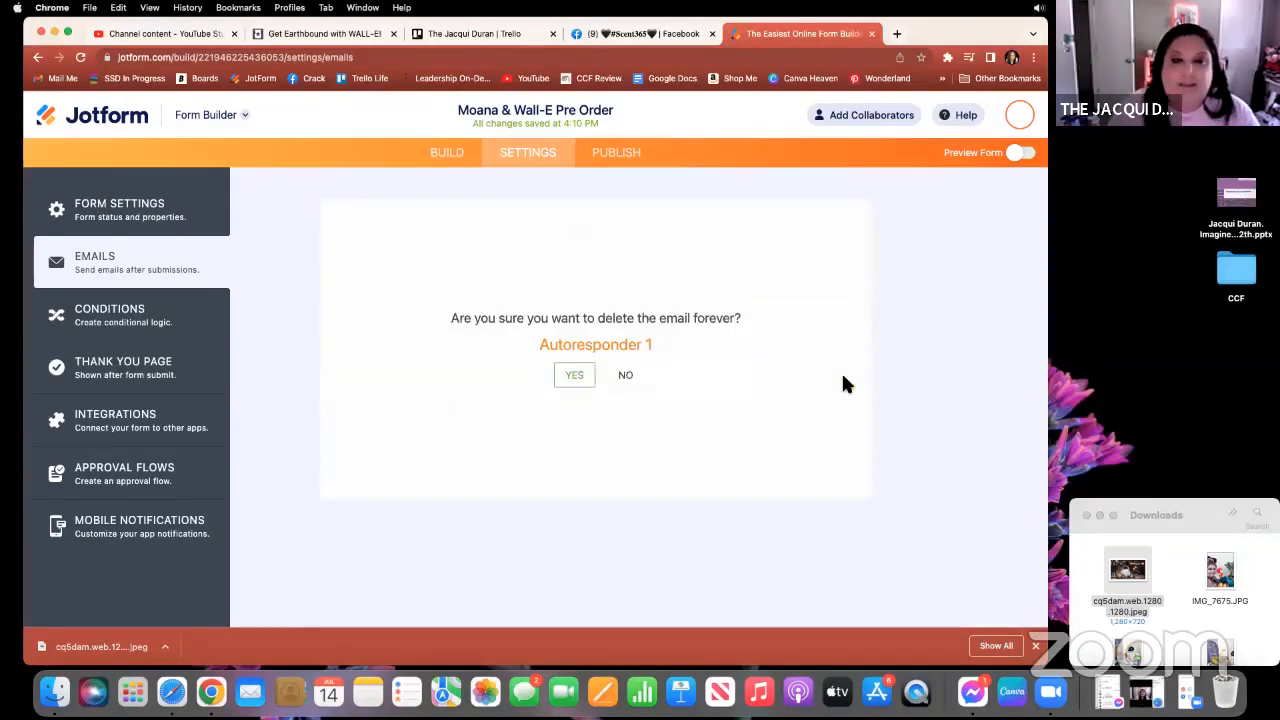
pyautogui.click(569, 380)
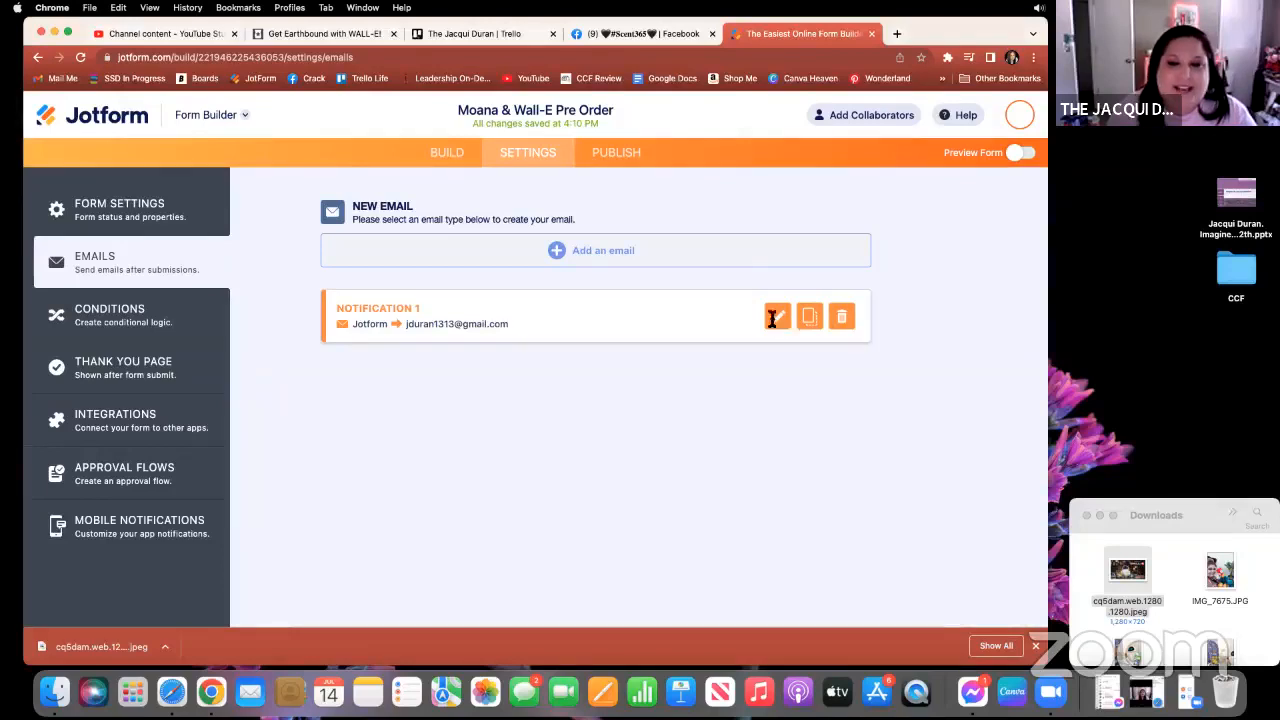
# Check the form fields included in the notification email's content and save the email.
pyautogui.click(775, 316)
pyautogui.scroll(-3, 940, 404)
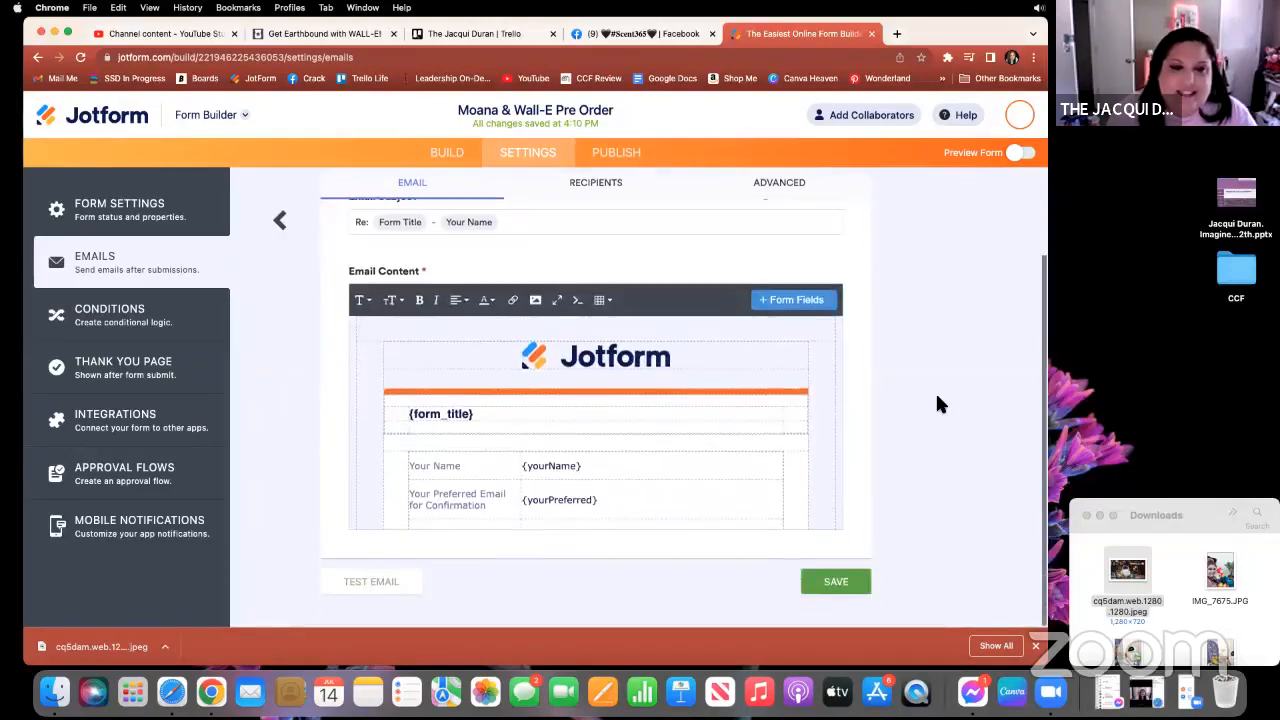
pyautogui.scroll(-4, 698, 418)
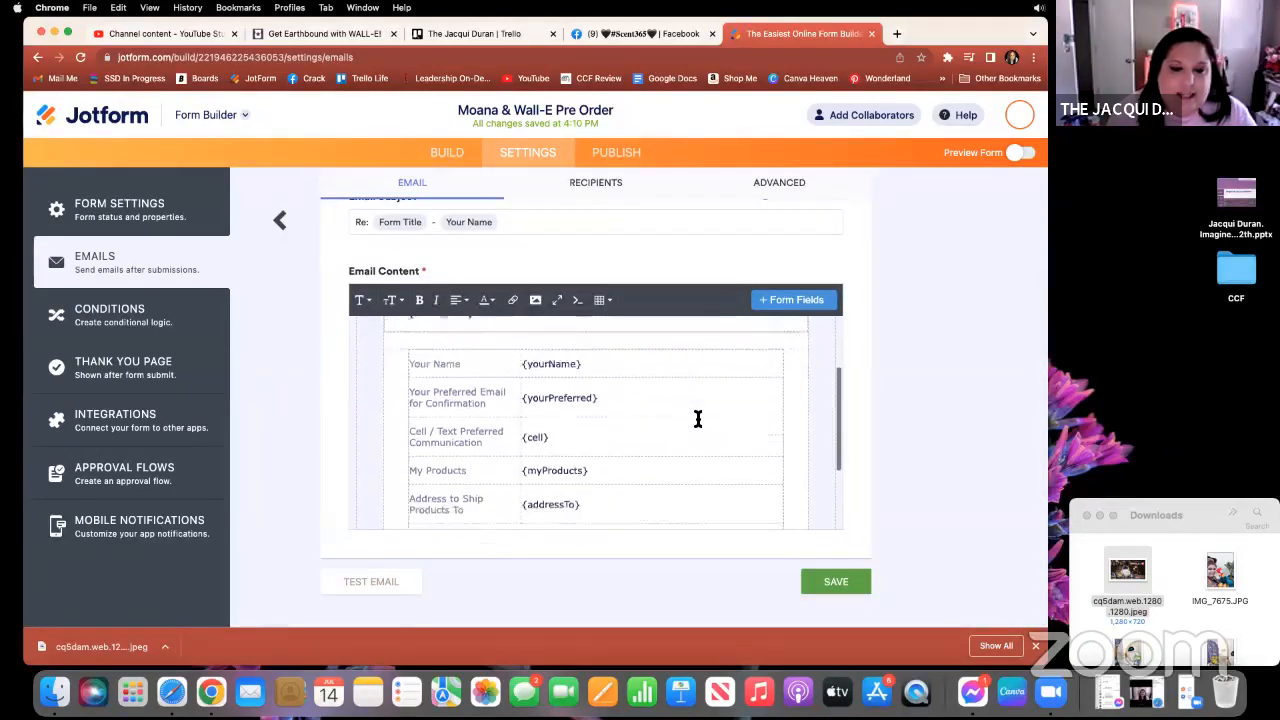
pyautogui.scroll(-2, 698, 418)
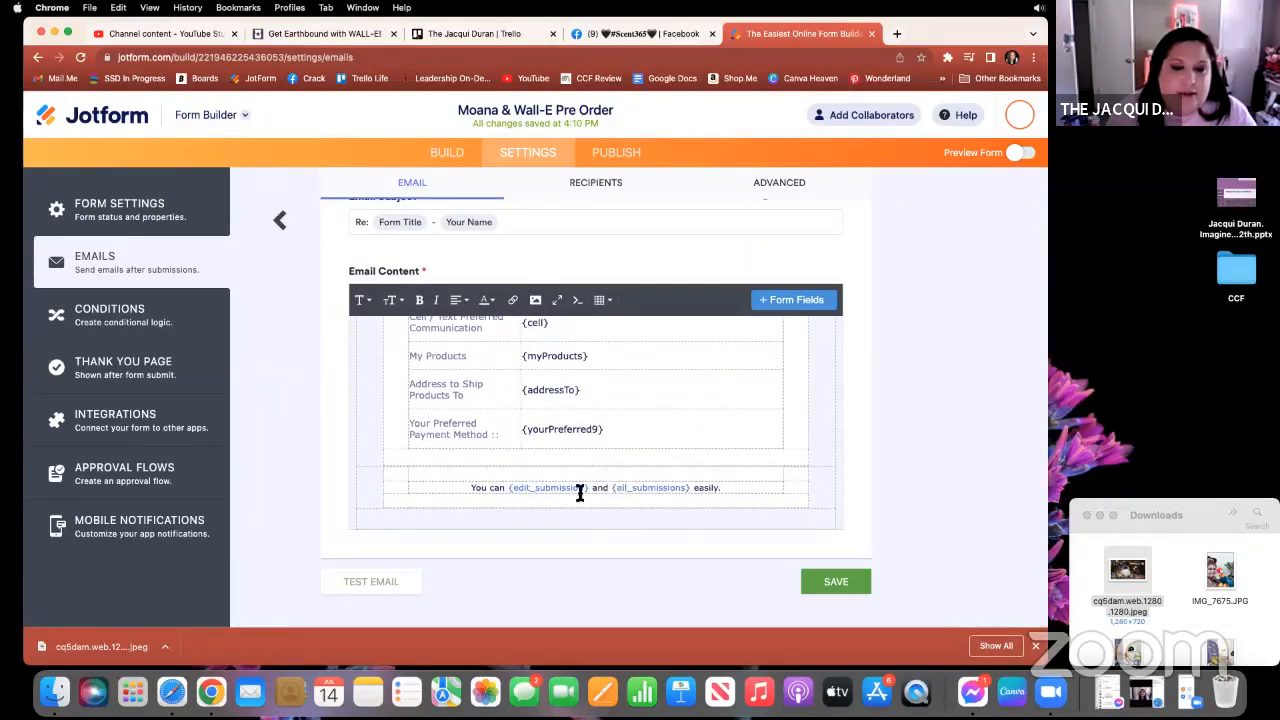
pyautogui.scroll(5, 591, 414)
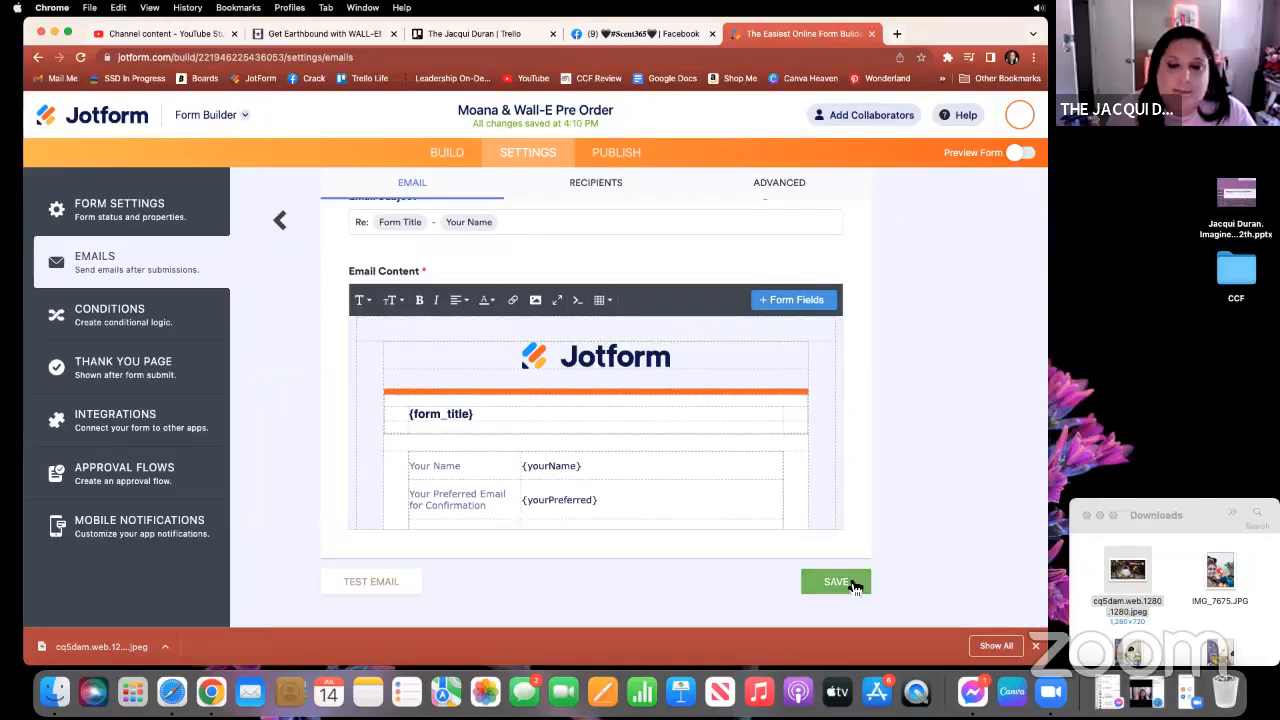
pyautogui.click(850, 581)
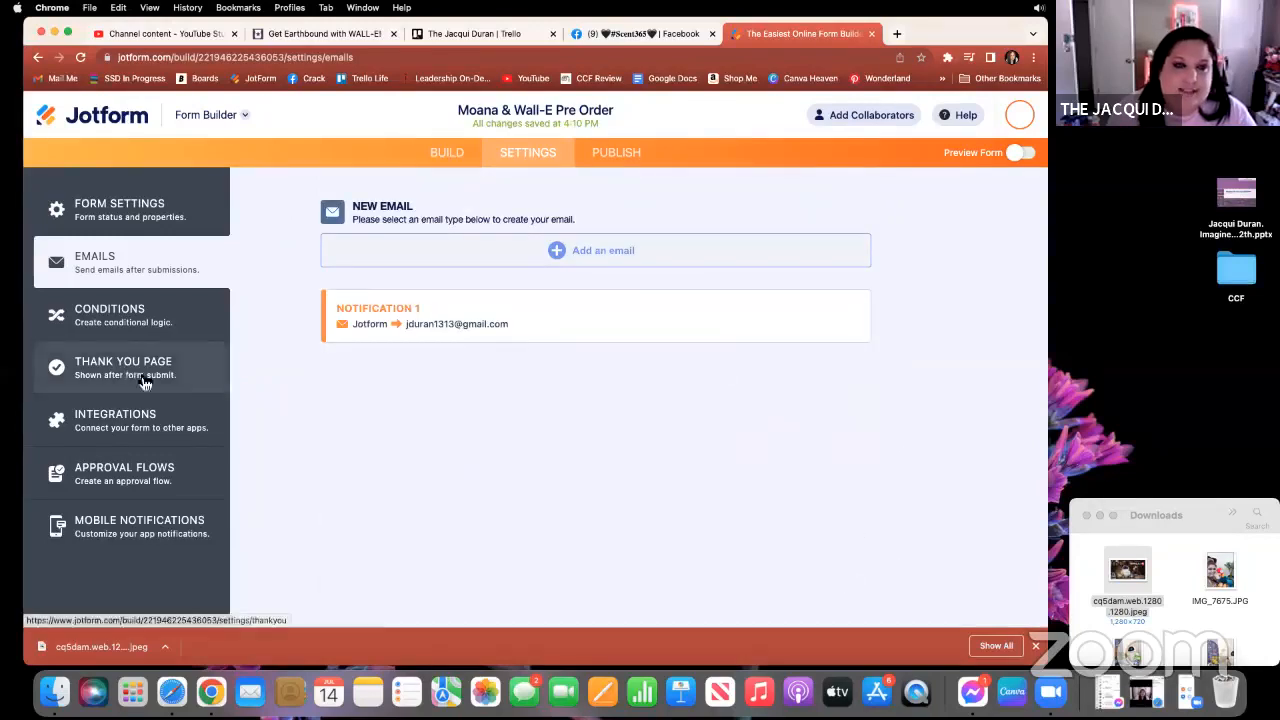
# Change the thank you page's heading to "Thank You so much for your order!".
pyautogui.click(155, 322)
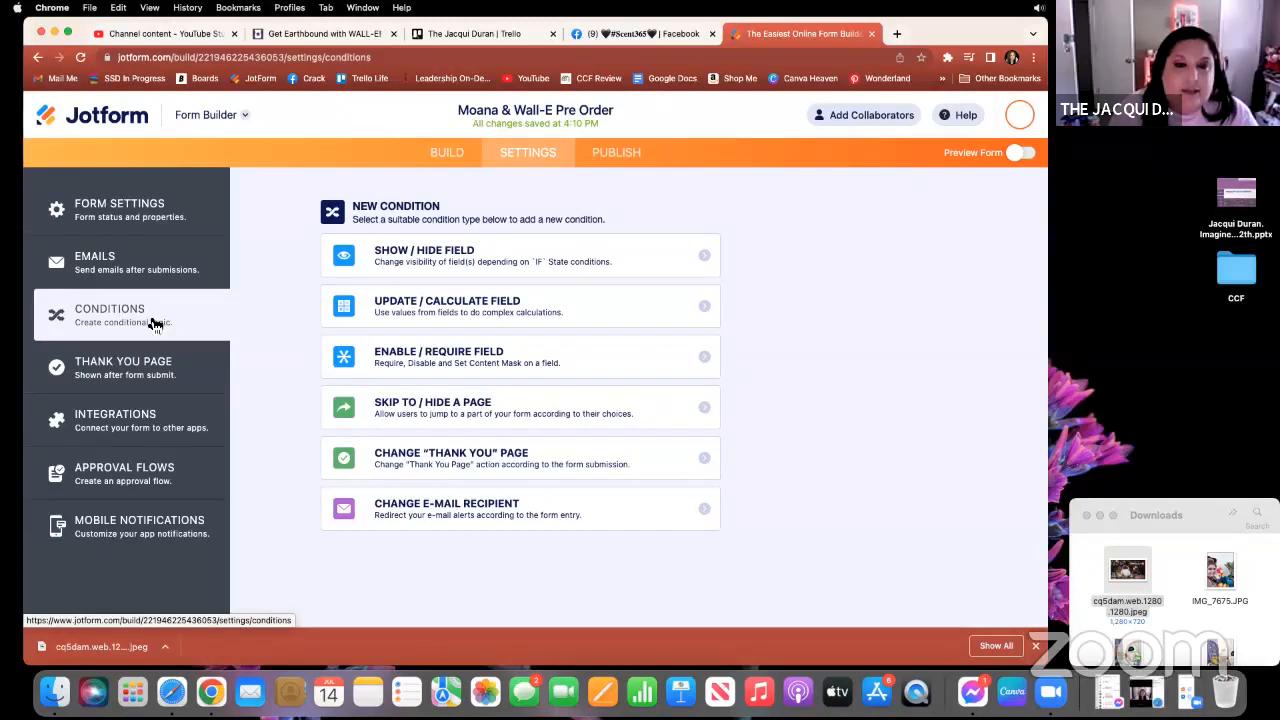
pyautogui.click(157, 370)
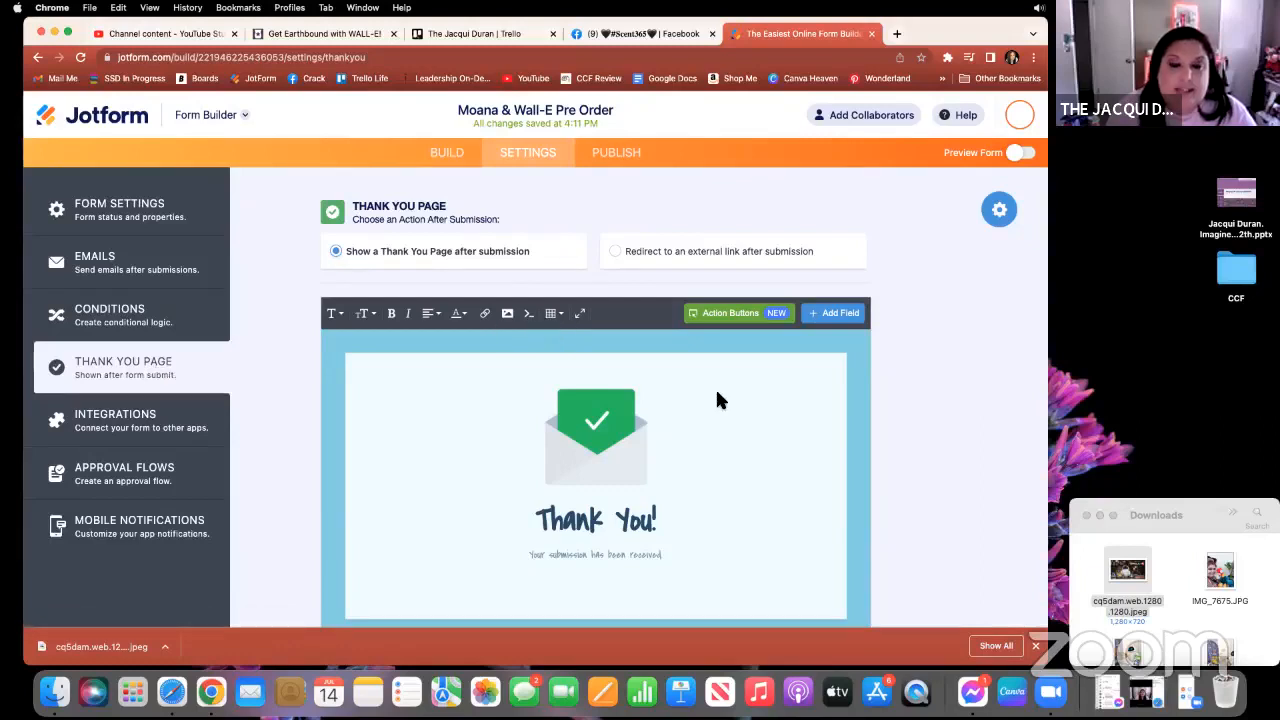
pyautogui.scroll(-1, 717, 394)
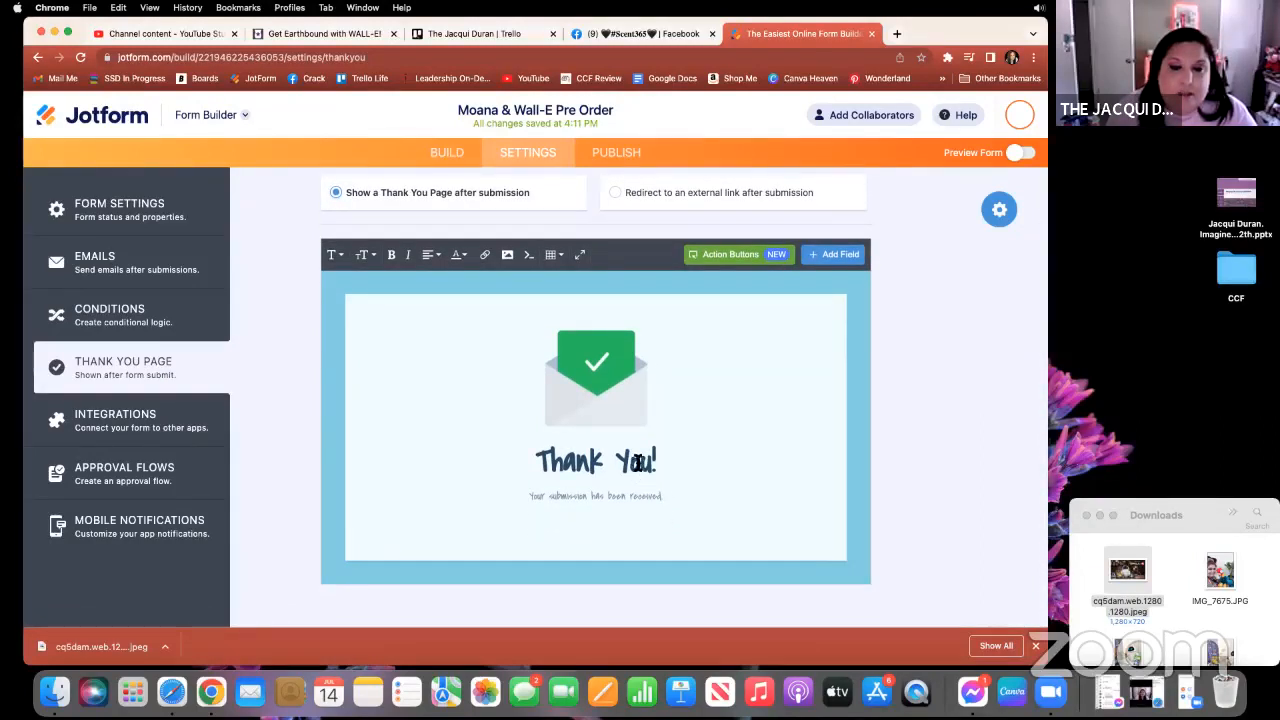
pyautogui.click(635, 462)
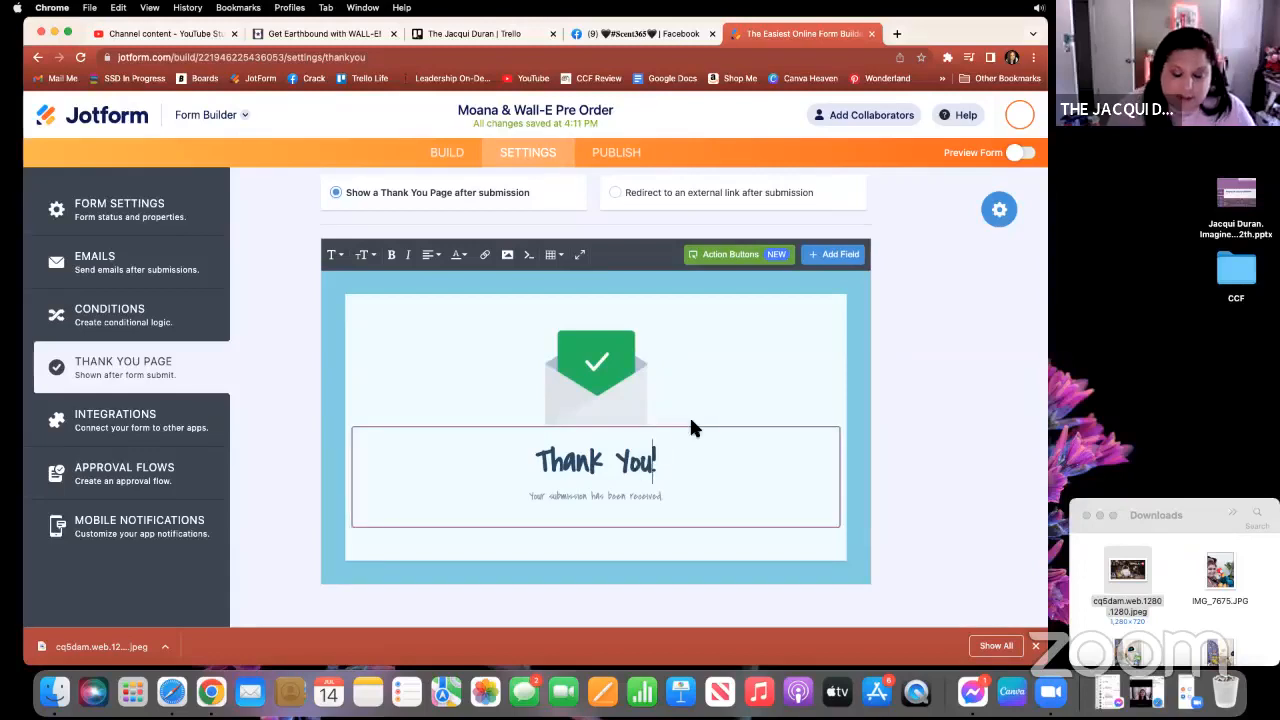
pyautogui.write('so much ')
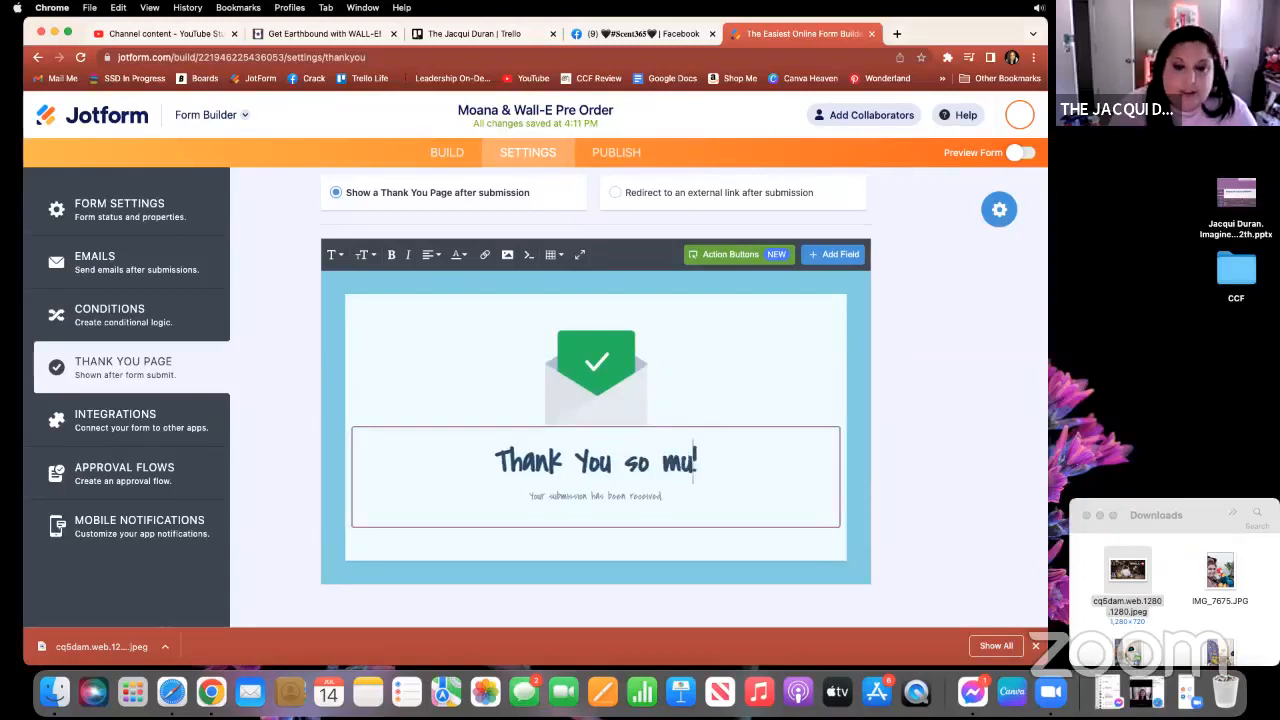
pyautogui.write('for your pre')
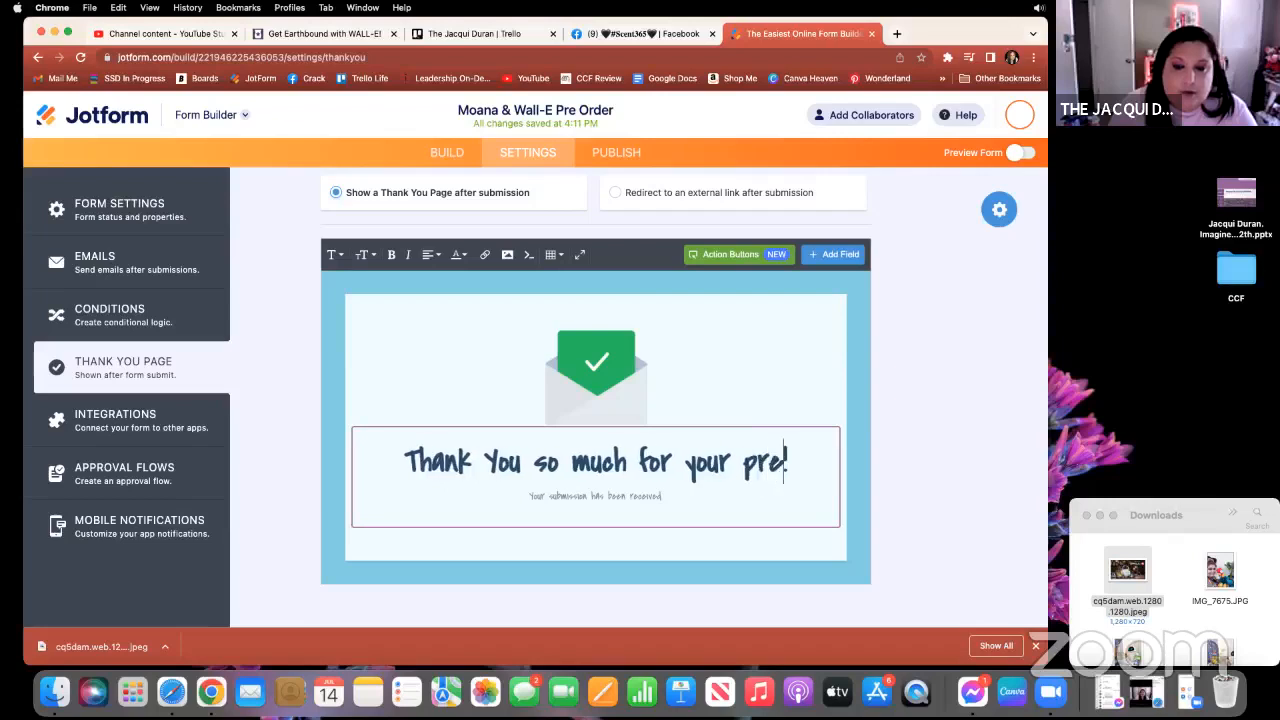
pyautogui.press('BackSpace')
pyautogui.press('BackSpace')
pyautogui.press('BackSpace')
pyautogui.write('order')
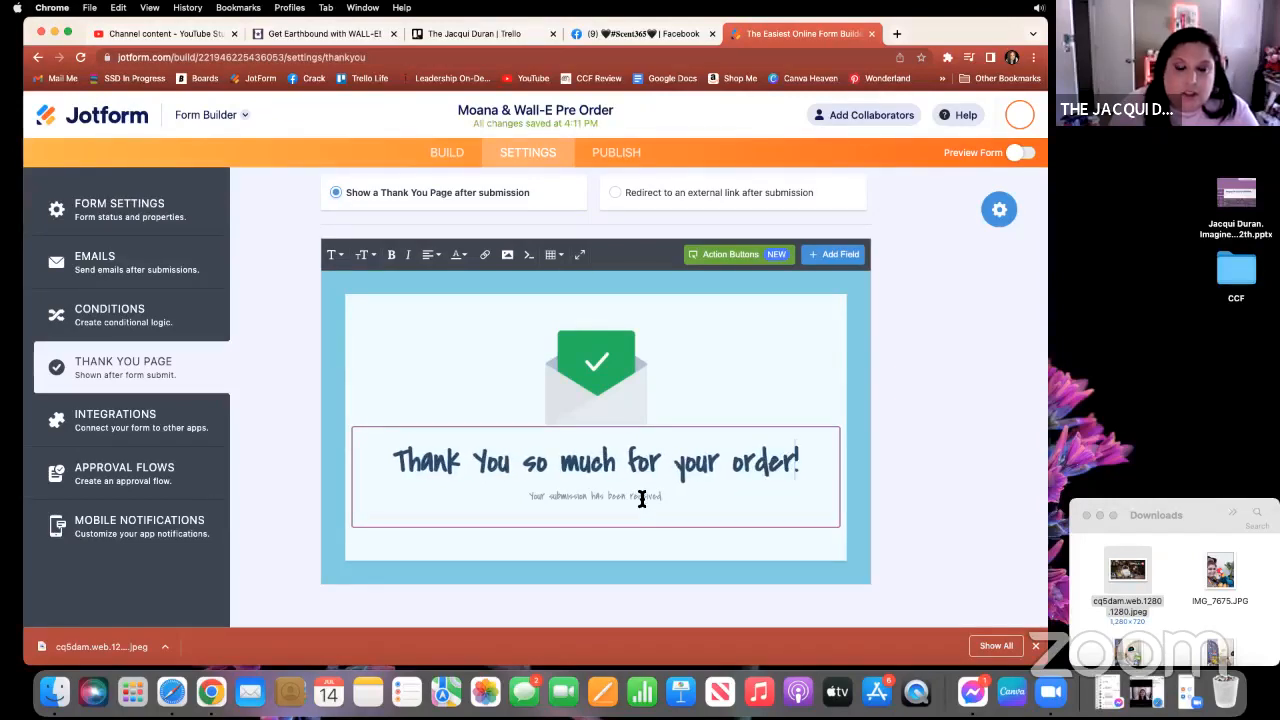
# Replace the text below the heading with "I have received your submission and will be sending you an invoice via your selected payment method".
pyautogui.moveTo(662, 497); pyautogui.dragTo(707, 498)
pyautogui.press('Up')
pyautogui.press('Up')
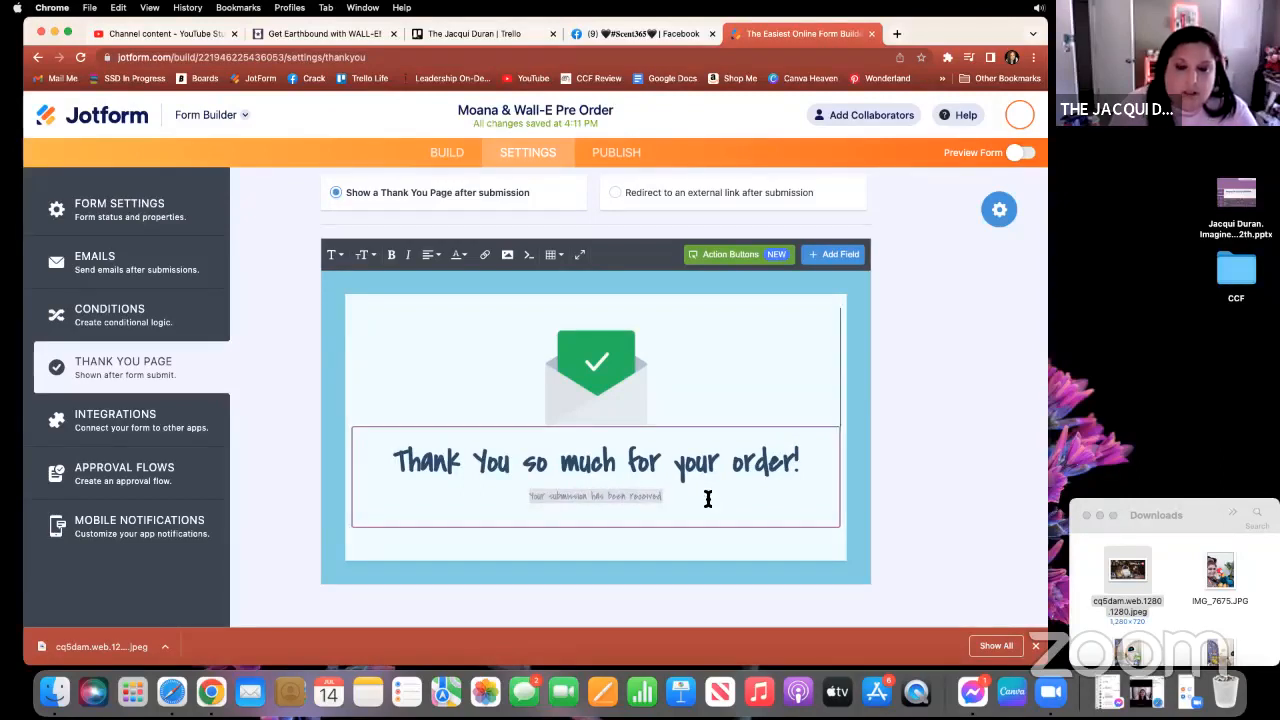
pyautogui.press('BackSpace')
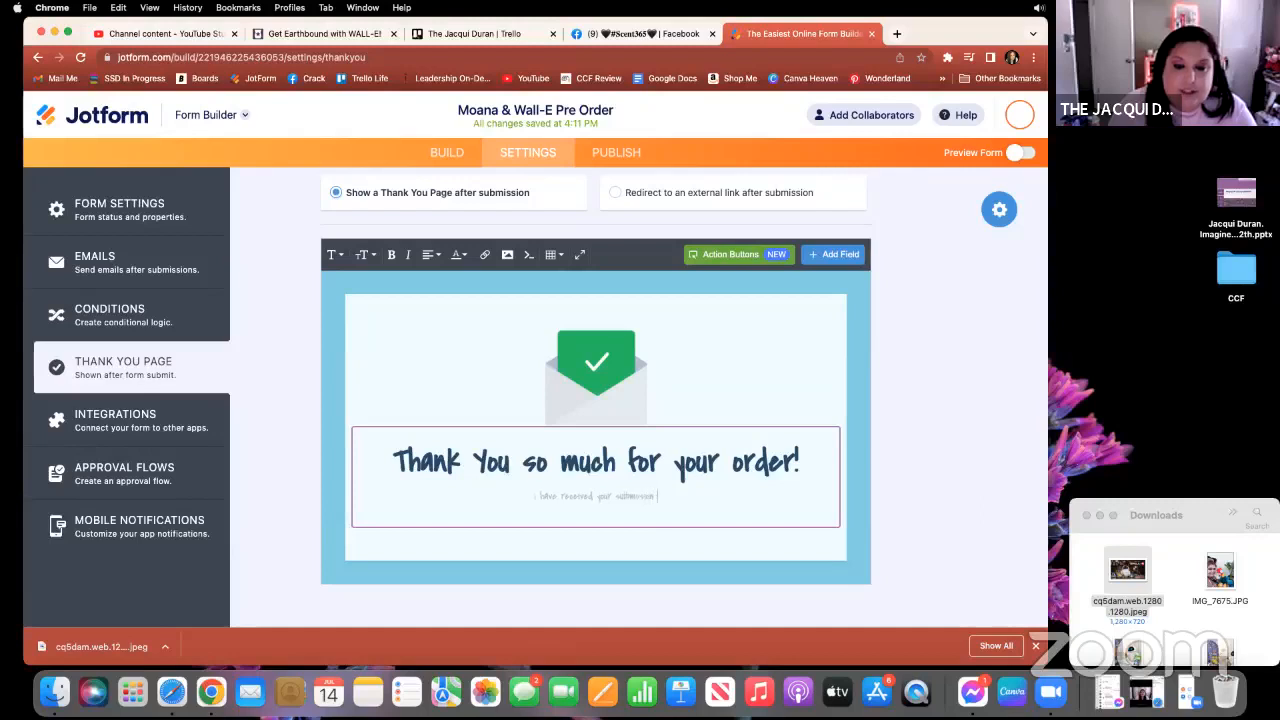
pyautogui.write('and will be send')
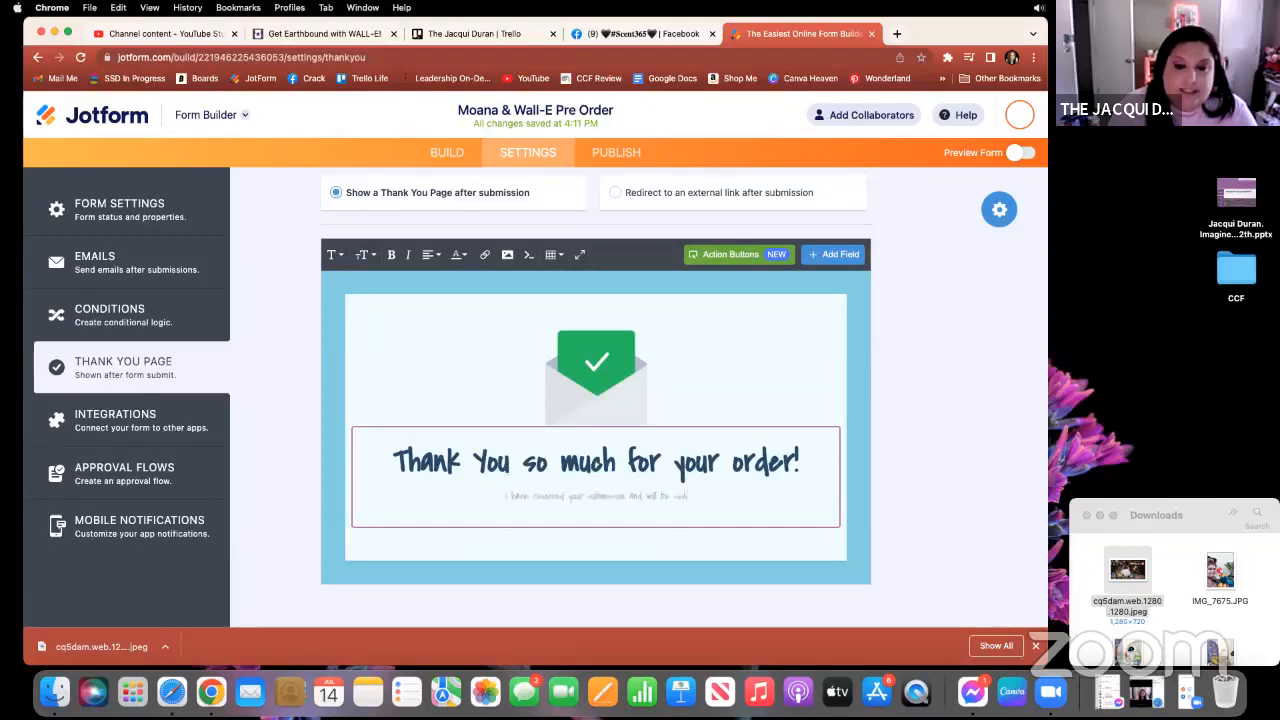
pyautogui.write('ing you an ')
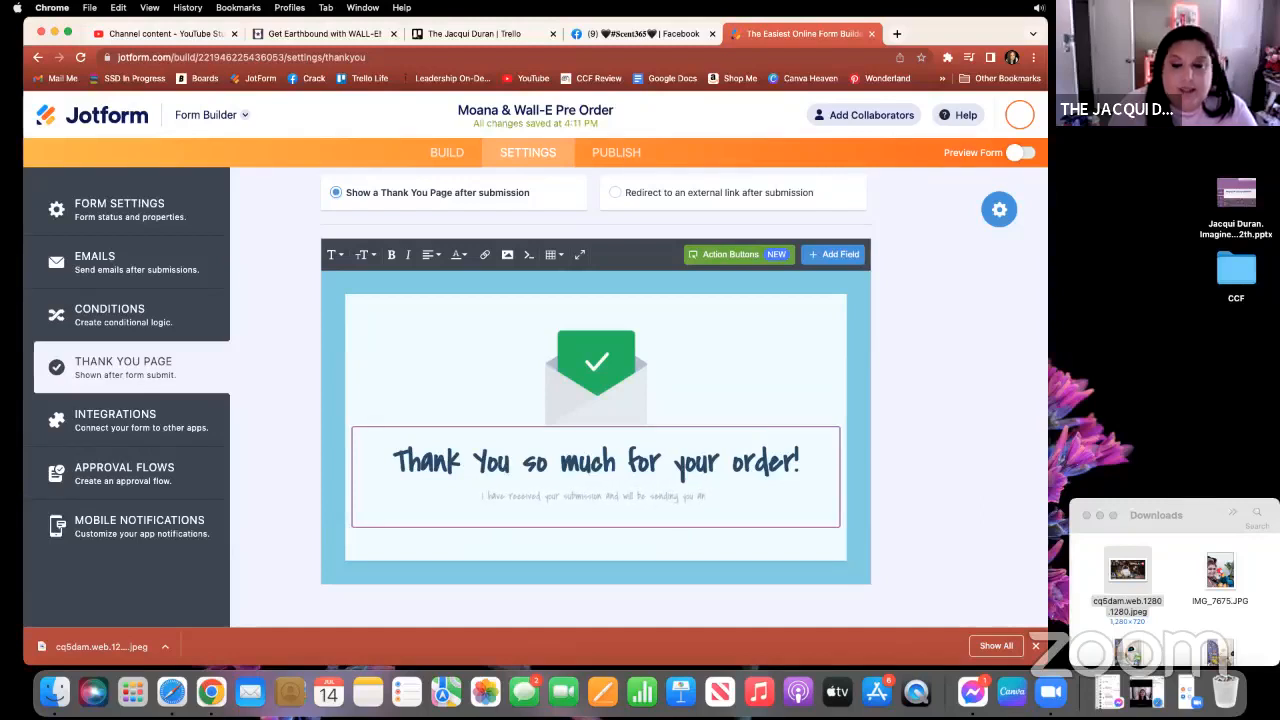
pyautogui.write('invoice via pa')
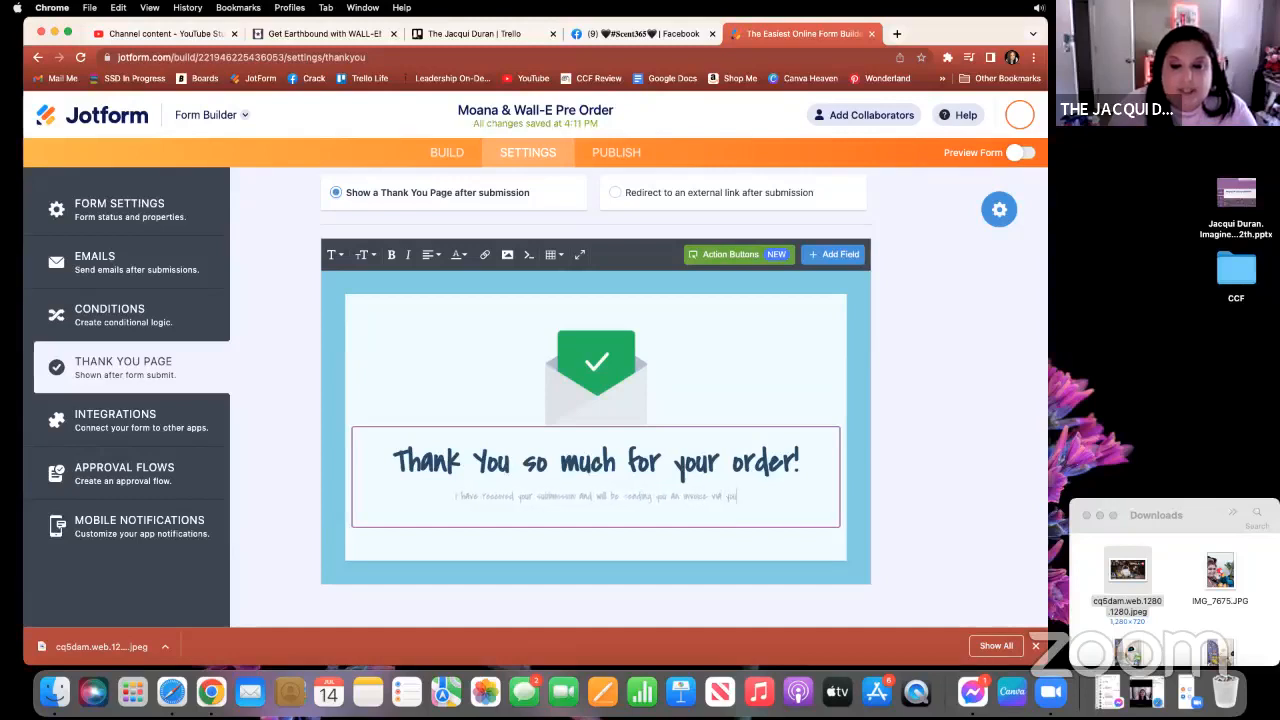
pyautogui.write('ur selected d')
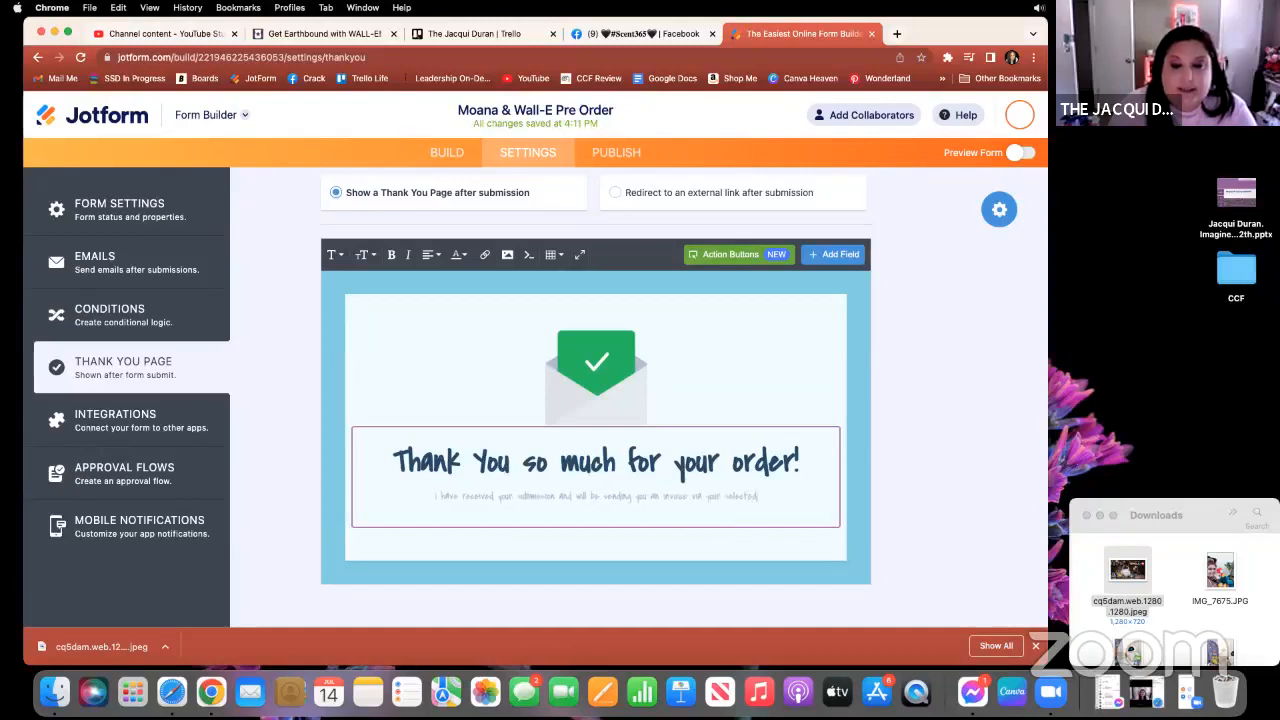
pyautogui.write('paym')
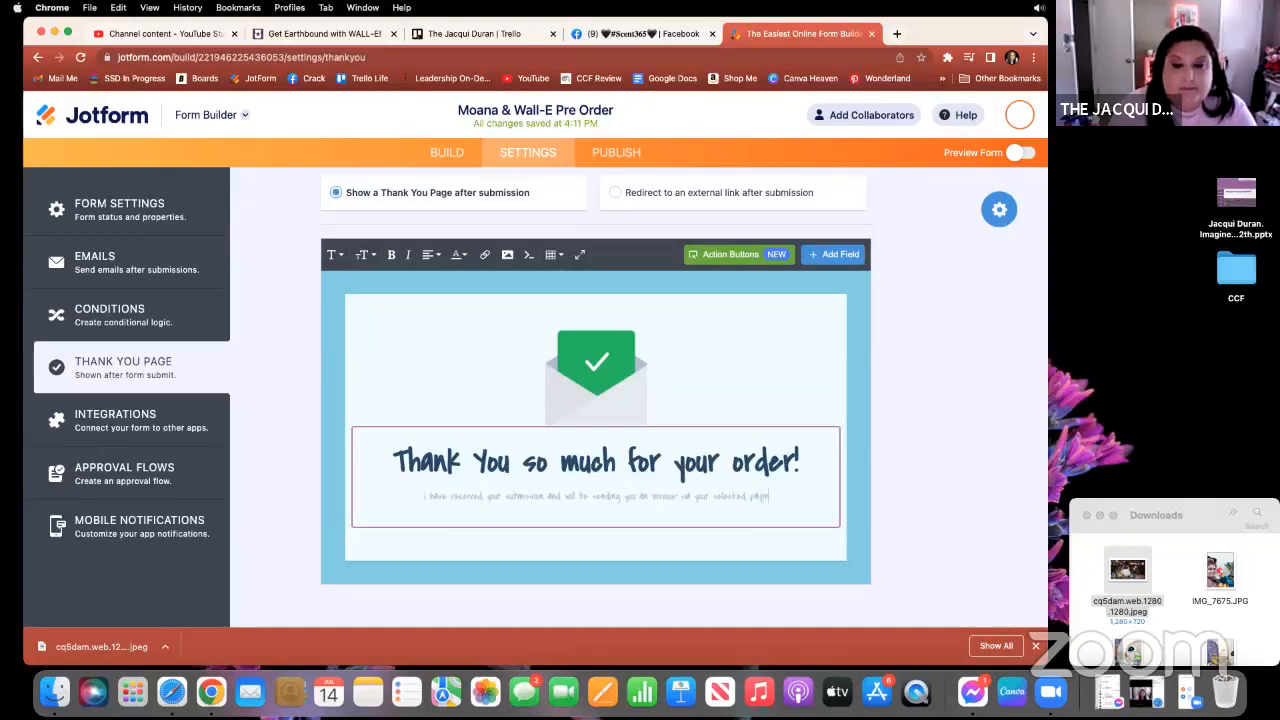
pyautogui.write('ent metho')
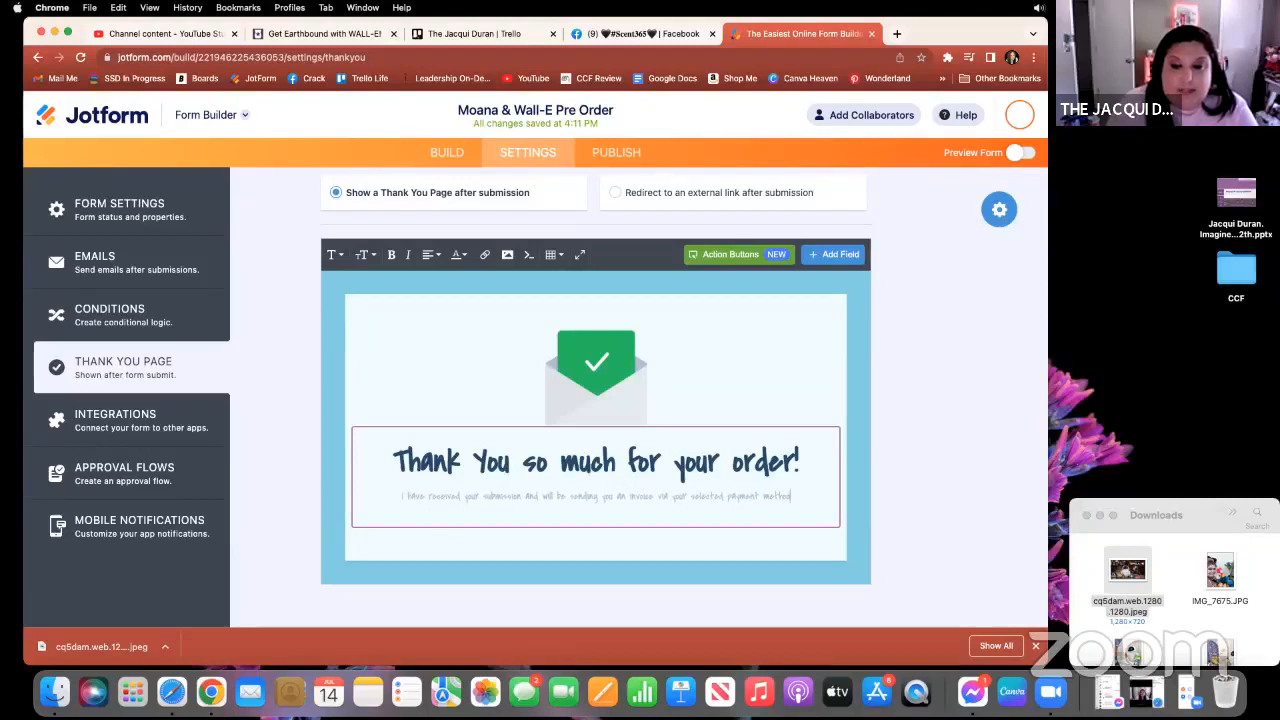
pyautogui.write('d As you')
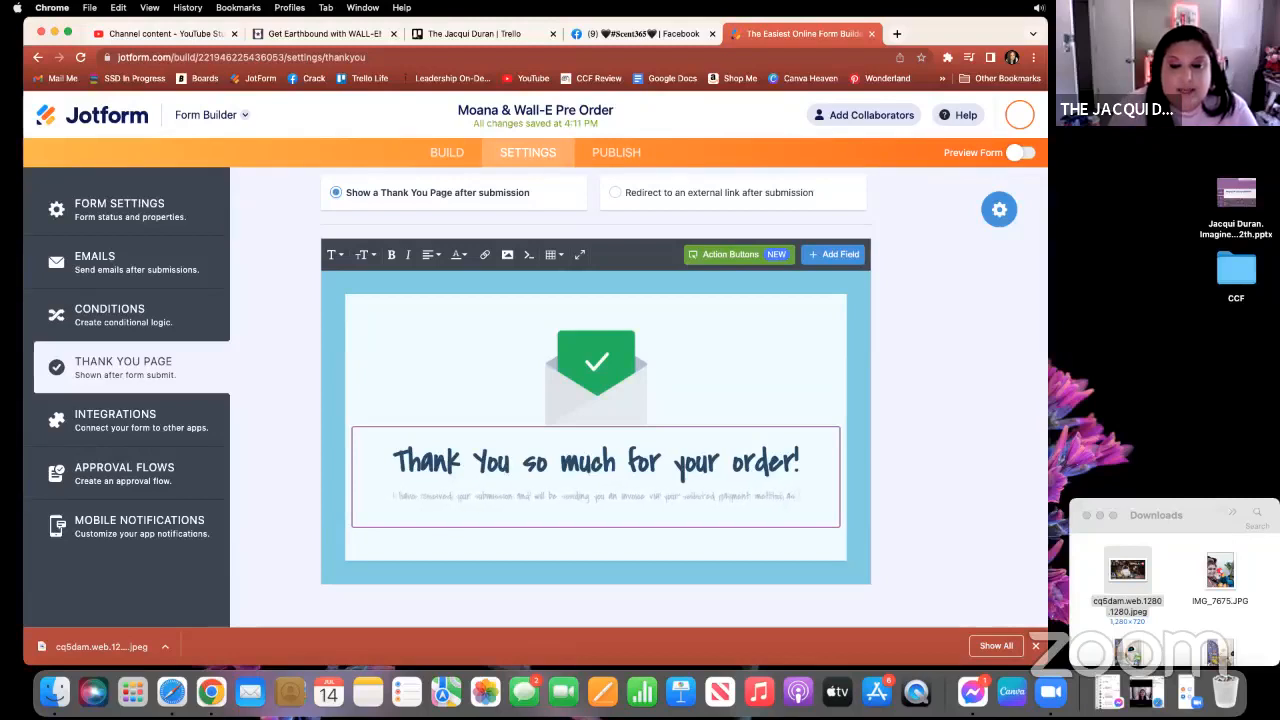
pyautogui.press('BackSpace')
pyautogui.press('BackSpace')
pyautogui.press('BackSpace')
pyautogui.press('BackSpace')
pyautogui.press('BackSpace')
pyautogui.press('BackSpace')
pyautogui.press('BackSpace')
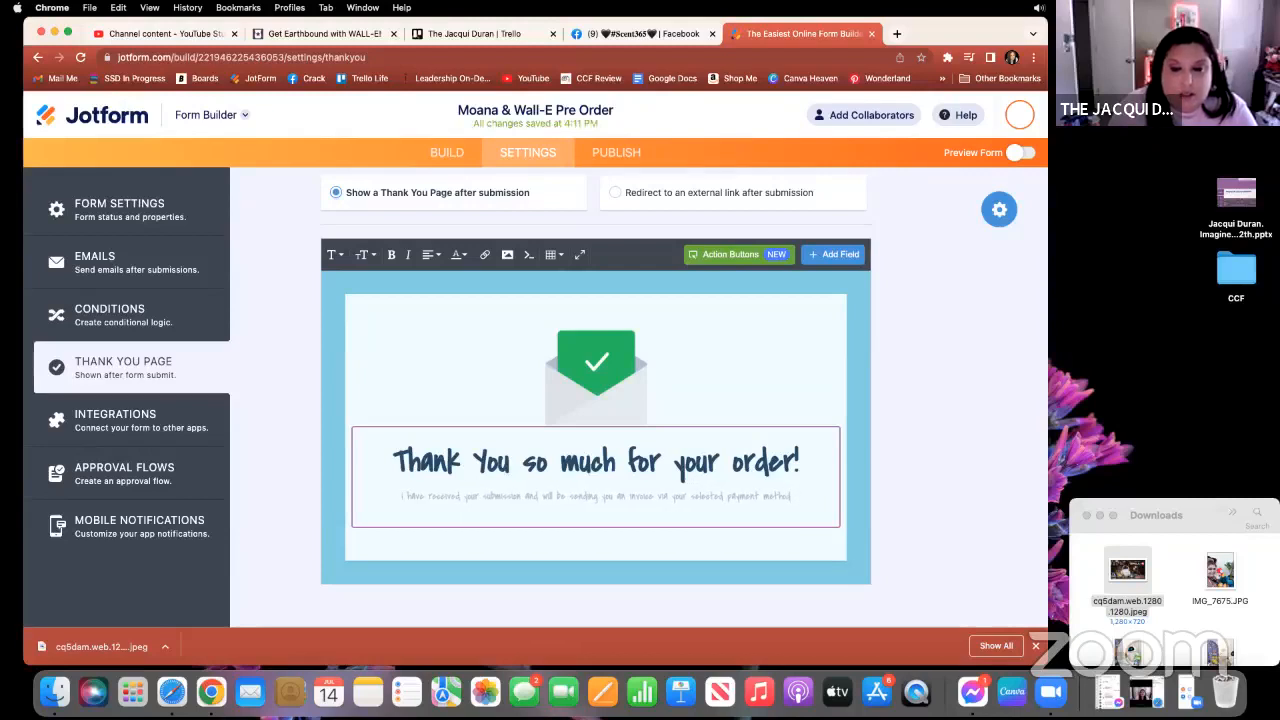
# End the thank you message's first sentence with a period and add "Payment is due NO LATER THAN MONDAY, JULY 18, 2022.".
pyautogui.write('. Paymen')
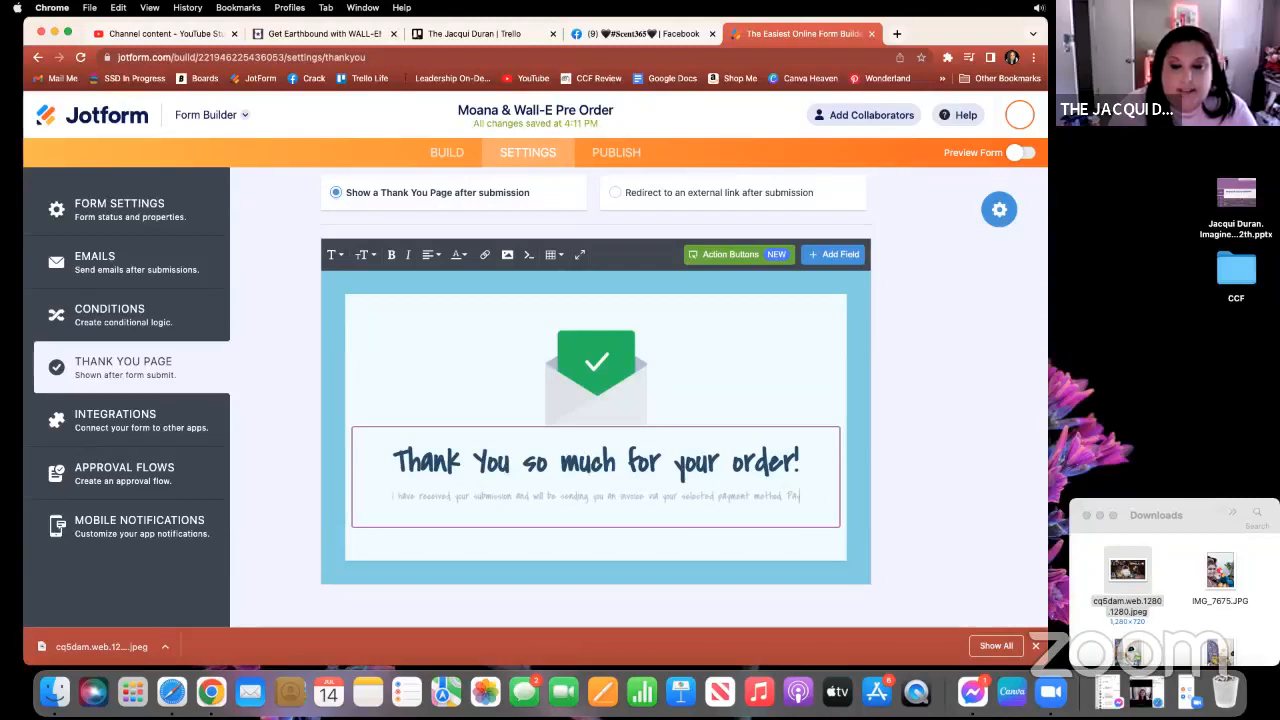
pyautogui.write('t is due')
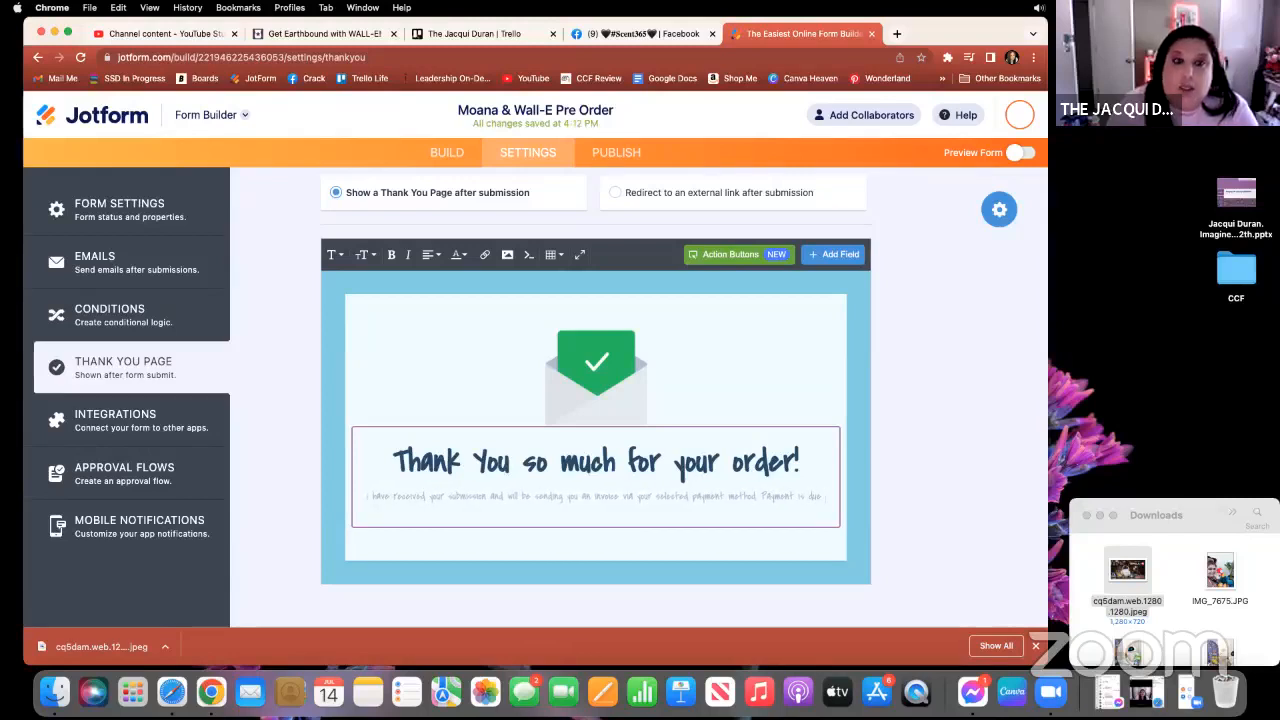
pyautogui.write(' in OCTOBER.')
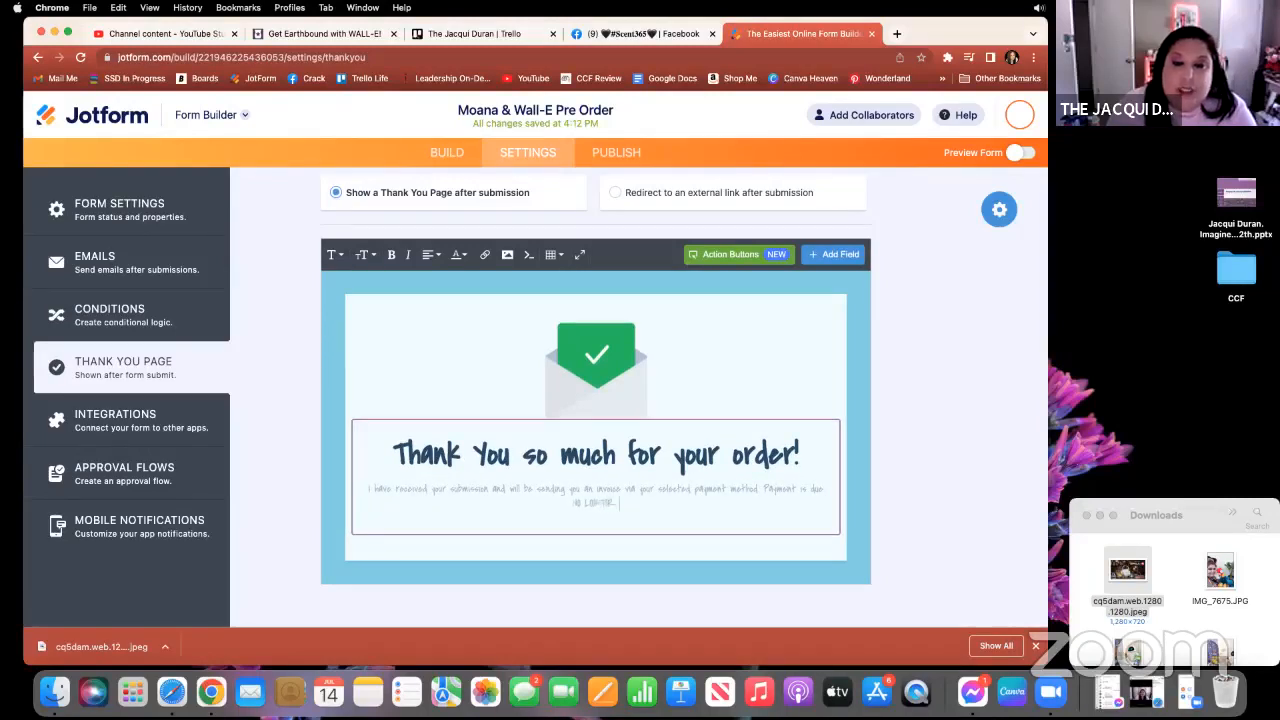
pyautogui.press('BackSpace')
pyautogui.press('BackSpace')
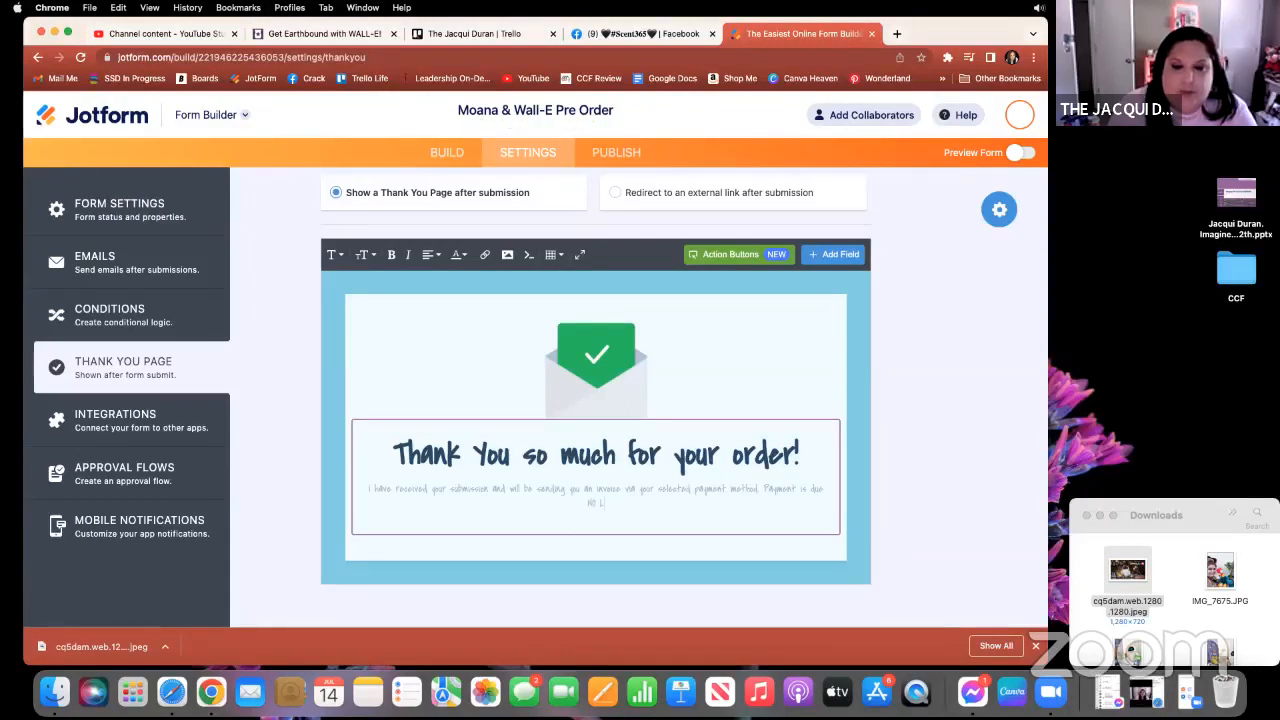
pyautogui.write('R ')
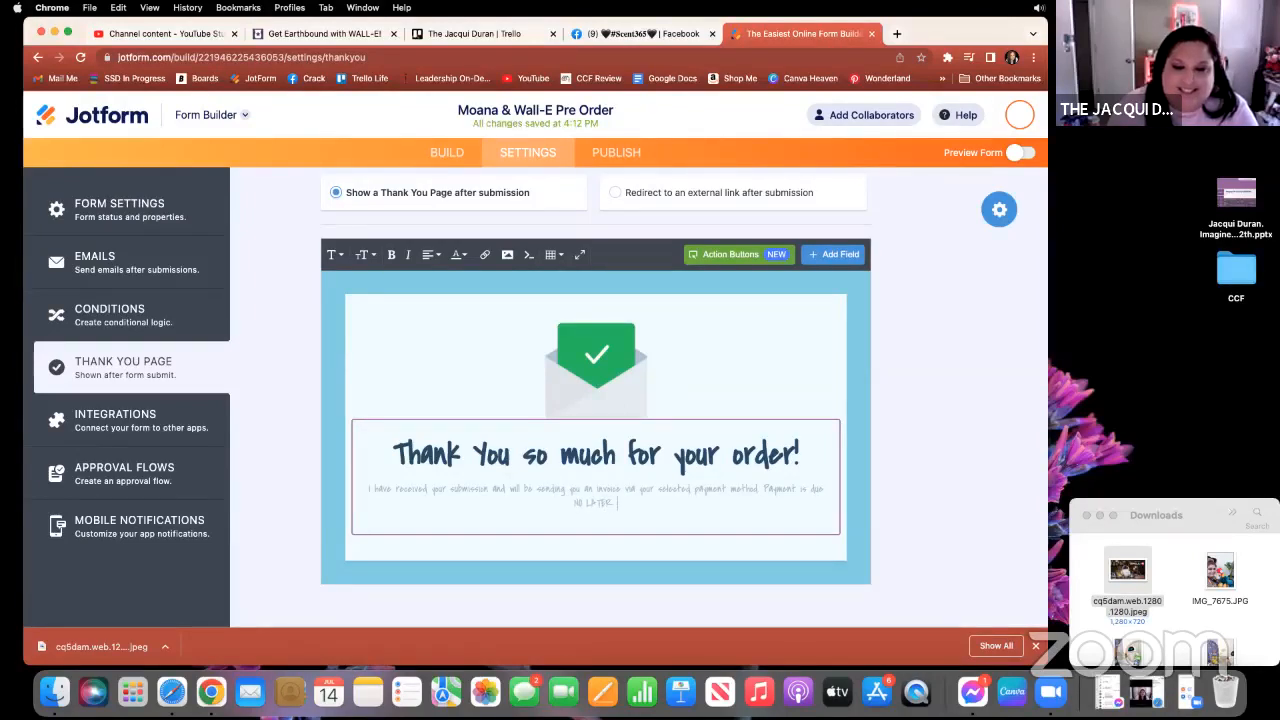
pyautogui.write('THAN')
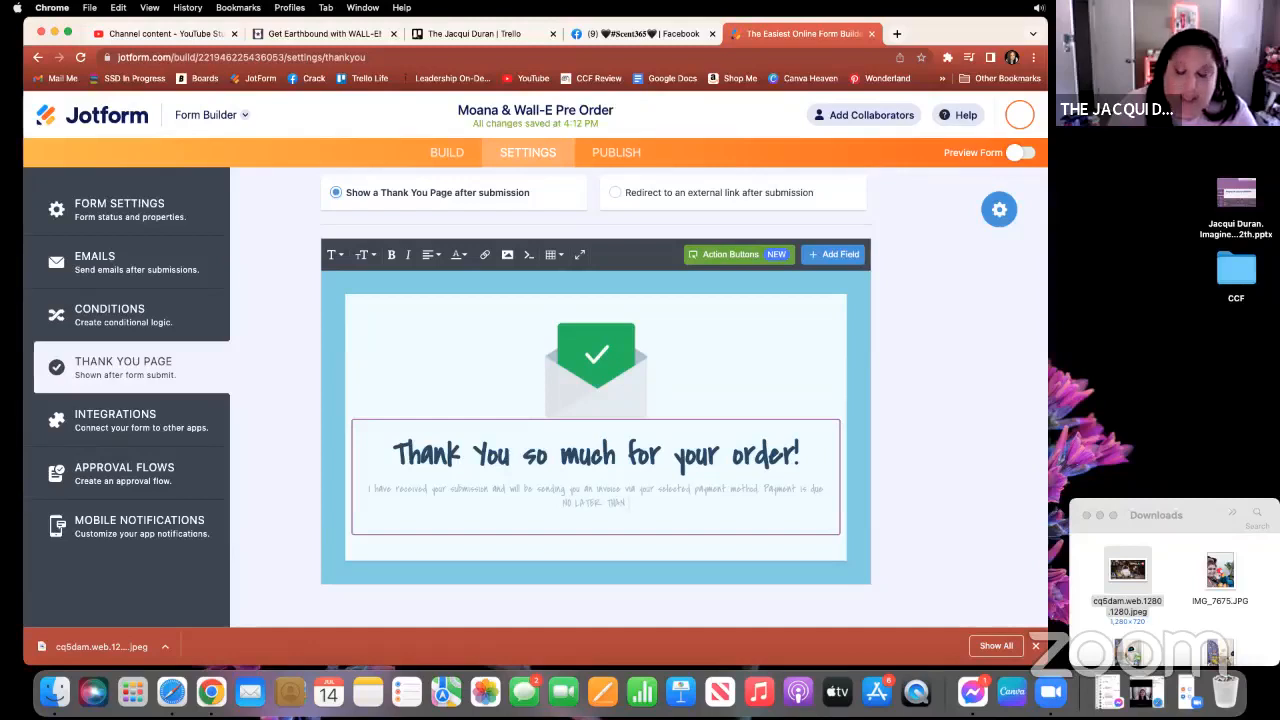
pyautogui.write(' MONDAY.')
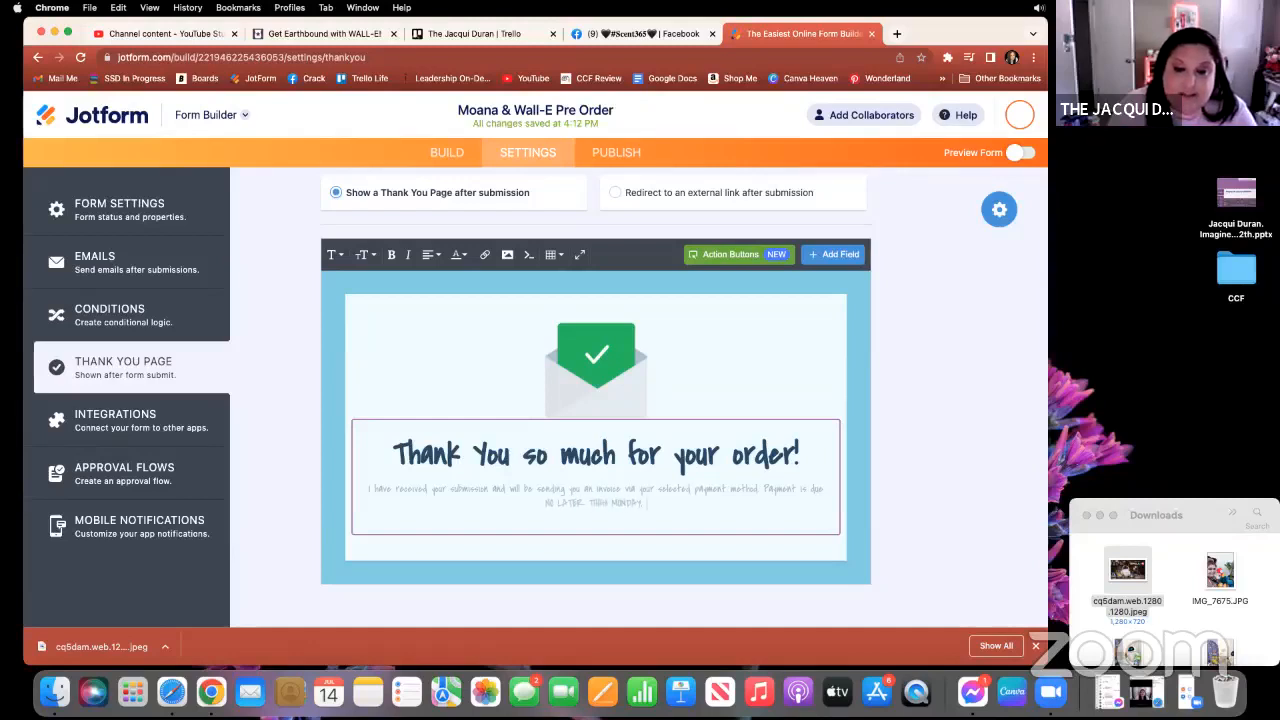
pyautogui.write(' JULY 11')
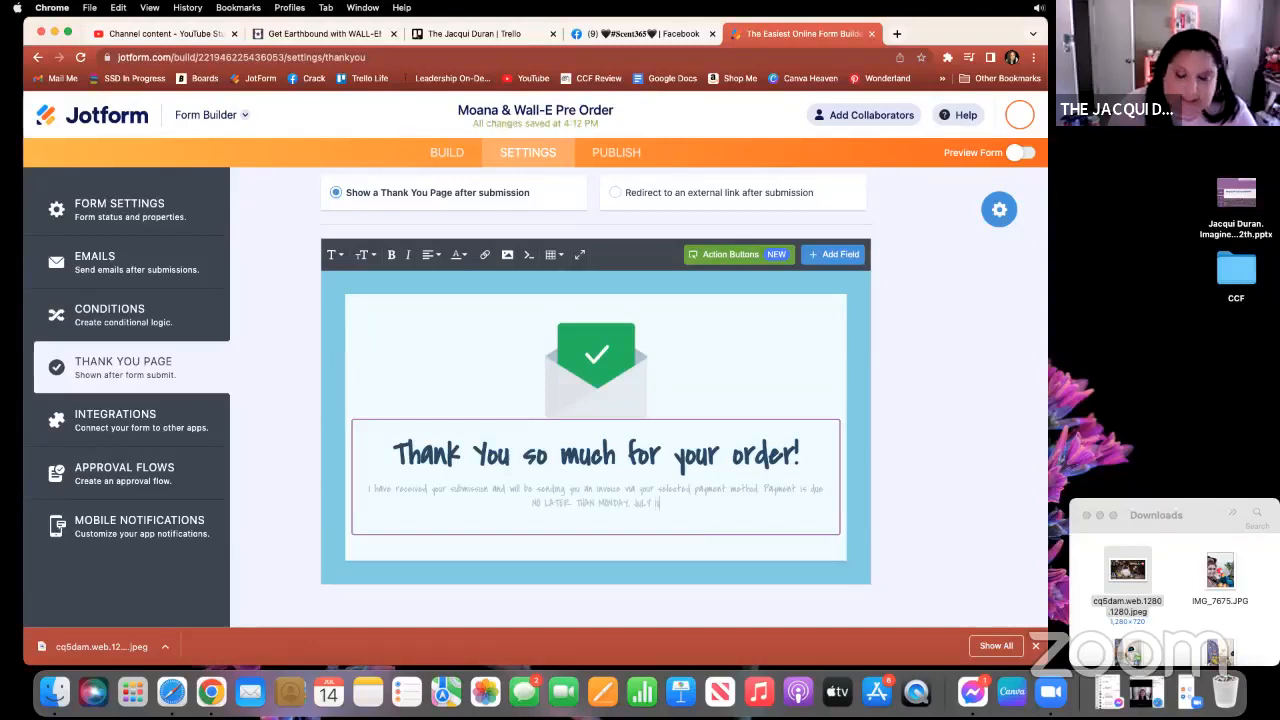
pyautogui.write(', 2022')
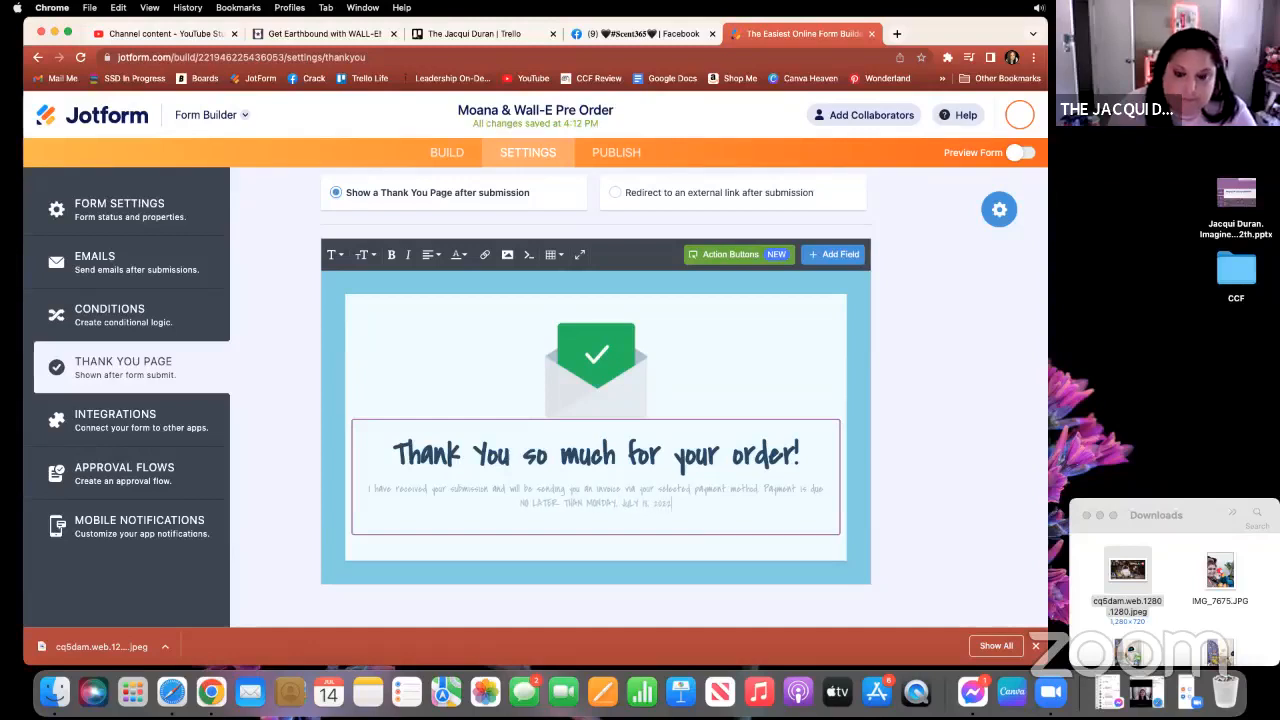
pyautogui.write('.')
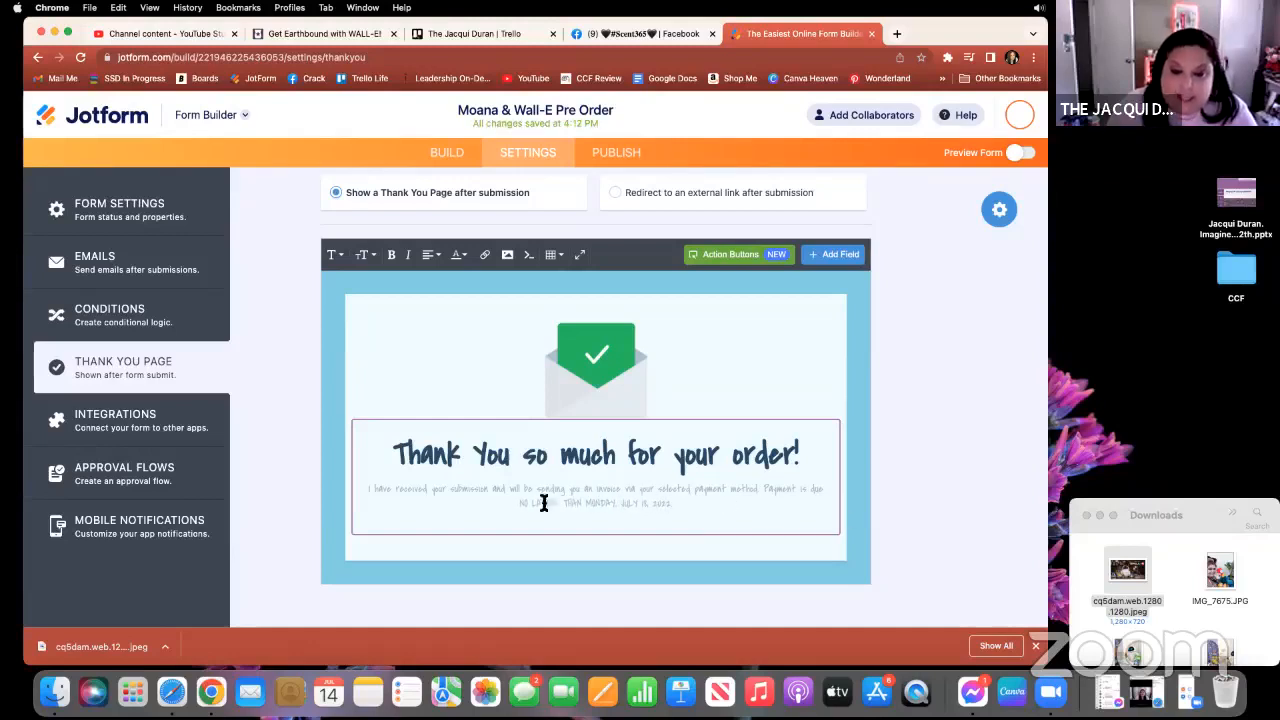
# Change the text color of the whole message paragraph below the thank you heading to black.
pyautogui.moveTo(518, 505); pyautogui.dragTo(684, 505)
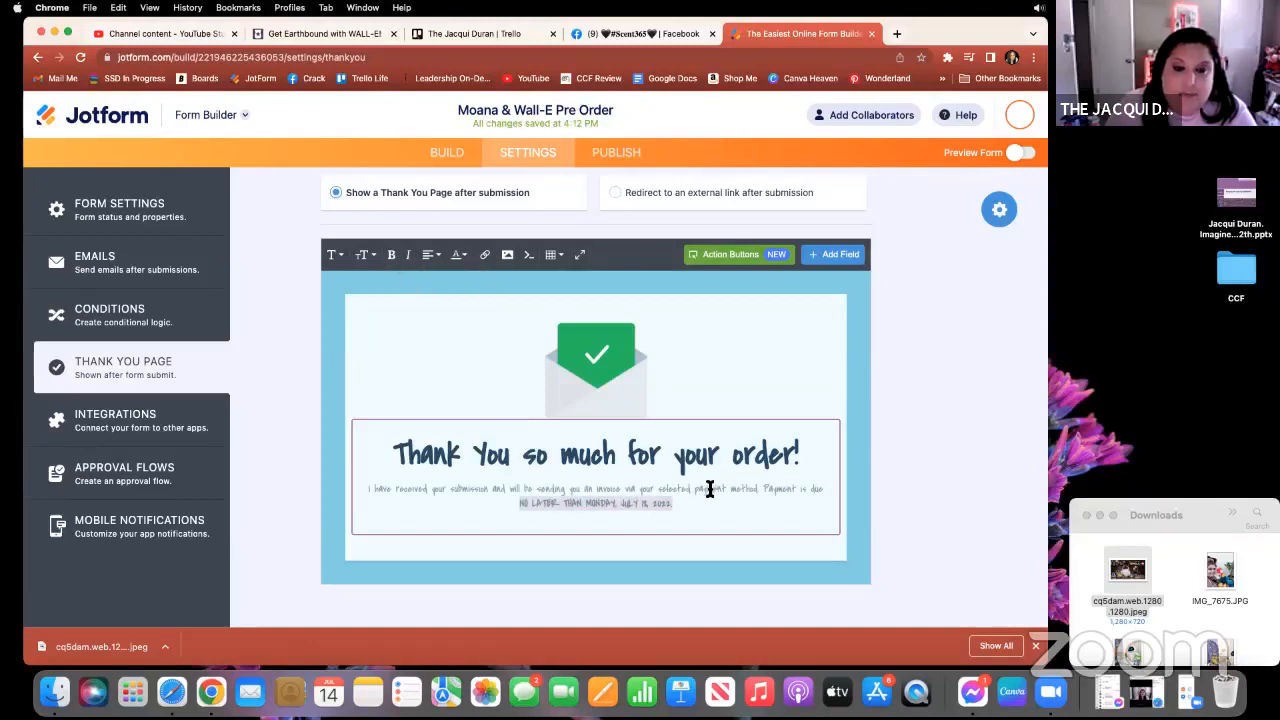
pyautogui.click(715, 490)
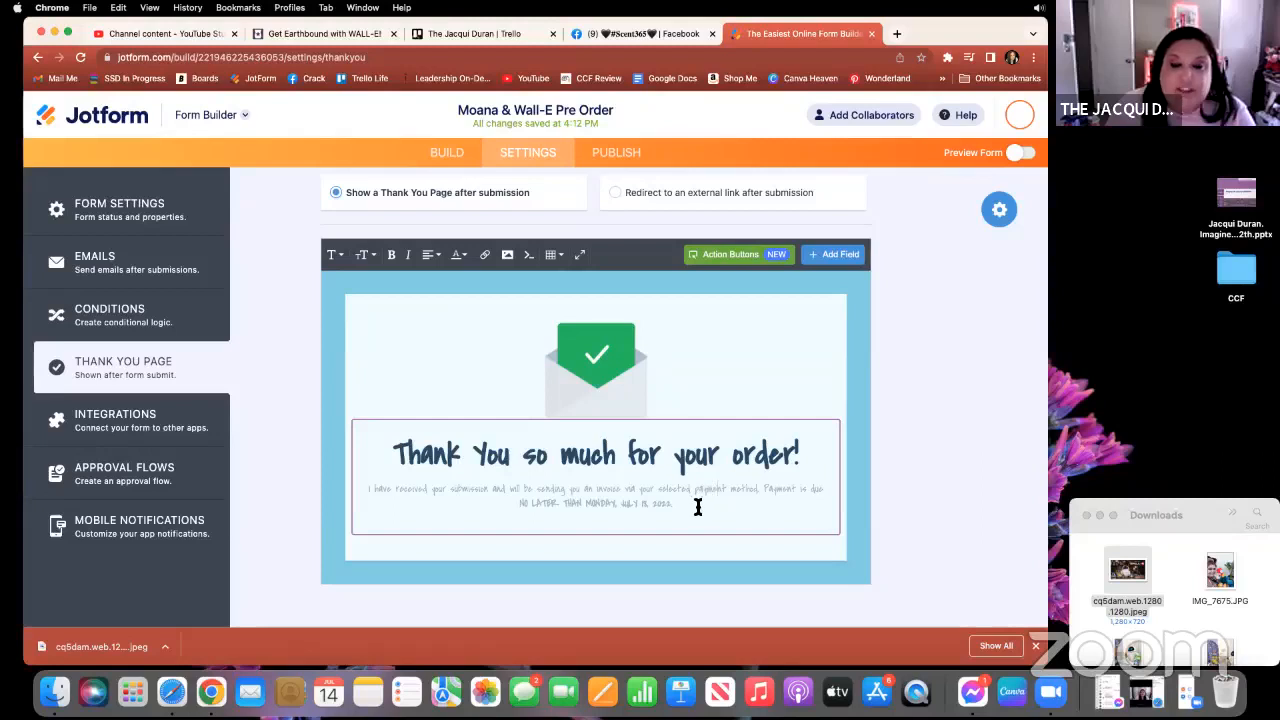
pyautogui.tripleClick(697, 506)
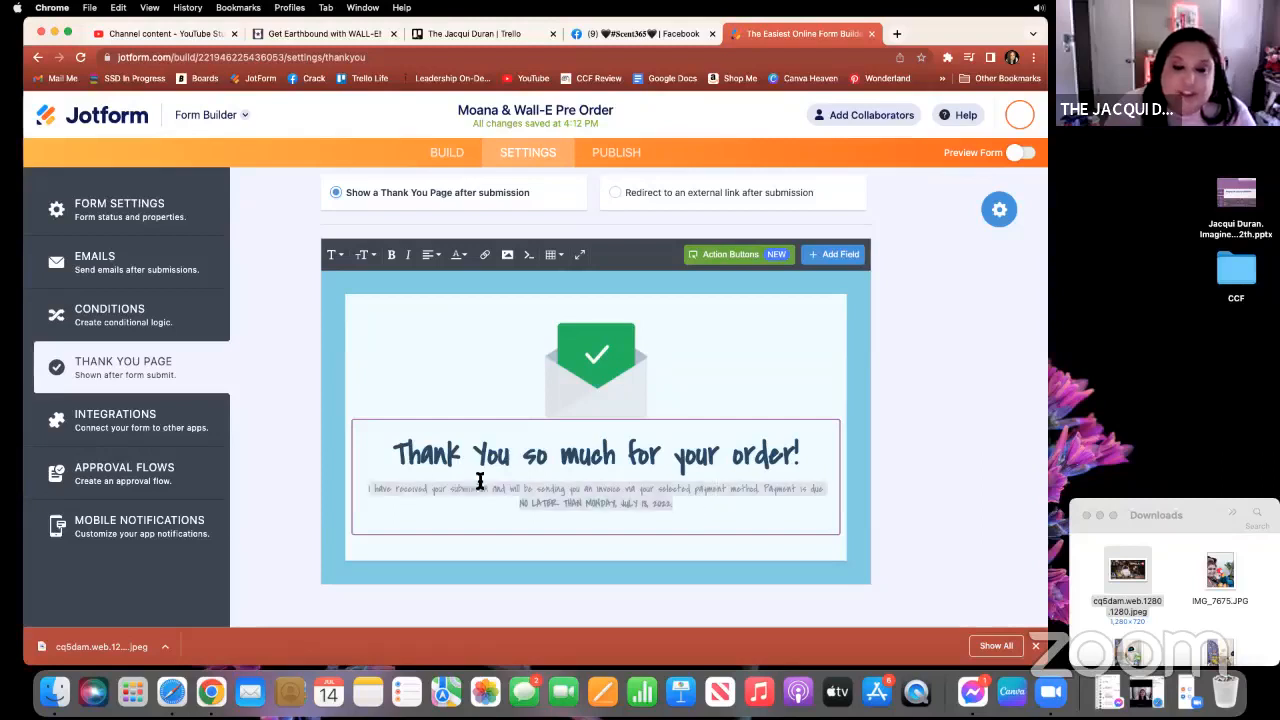
pyautogui.click(466, 256)
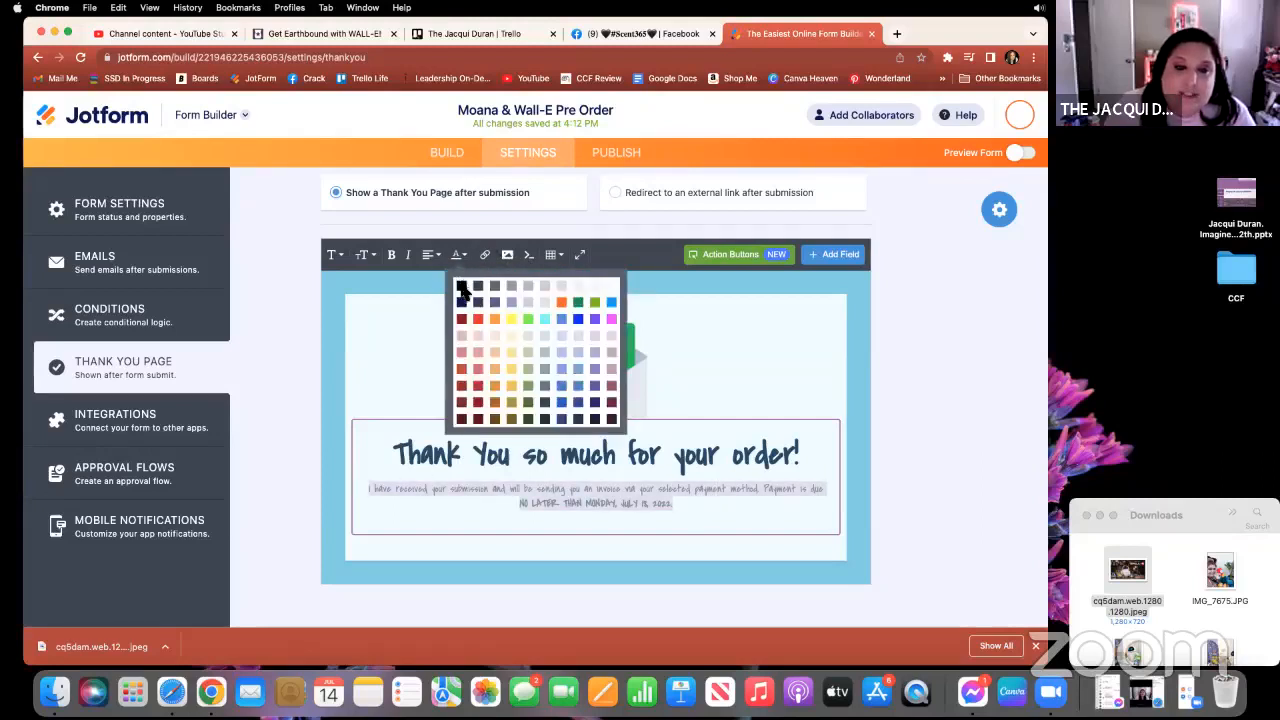
pyautogui.click(461, 289)
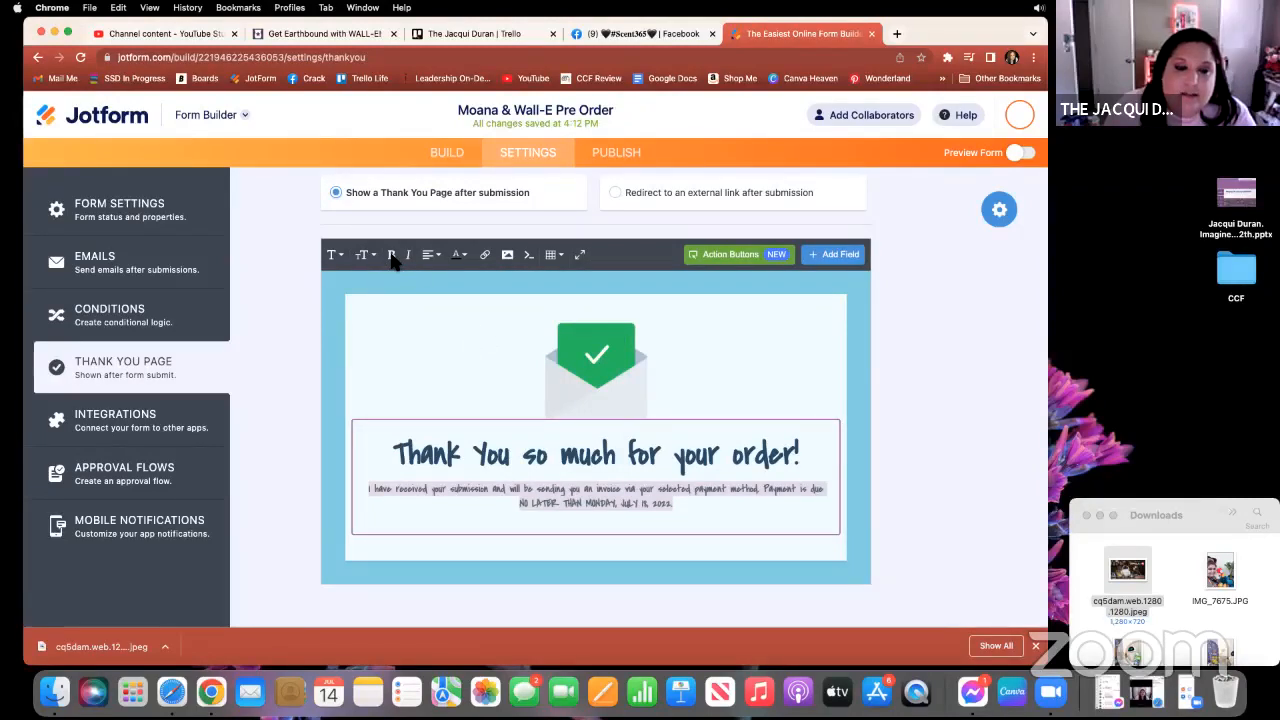
# Replace the thank you page's envelope image with the round portrait photo from the previously uploaded images.
pyautogui.click(453, 351)
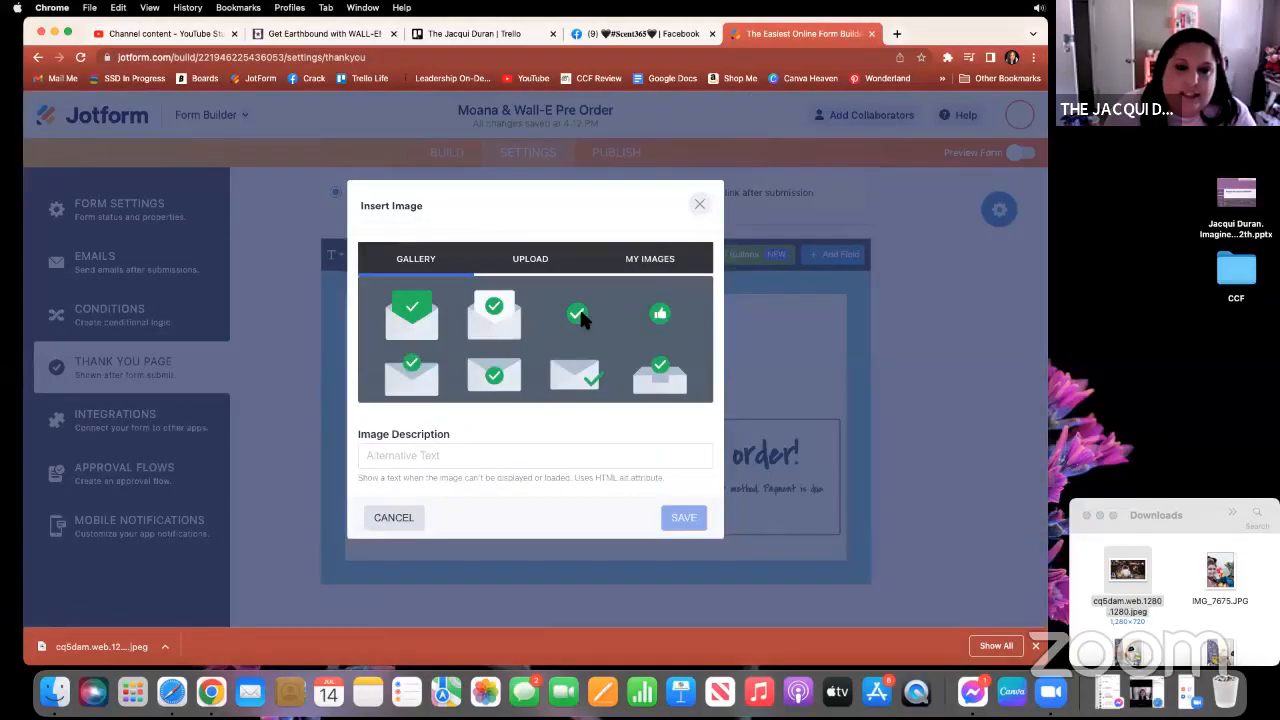
pyautogui.click(581, 315)
pyautogui.click(648, 266)
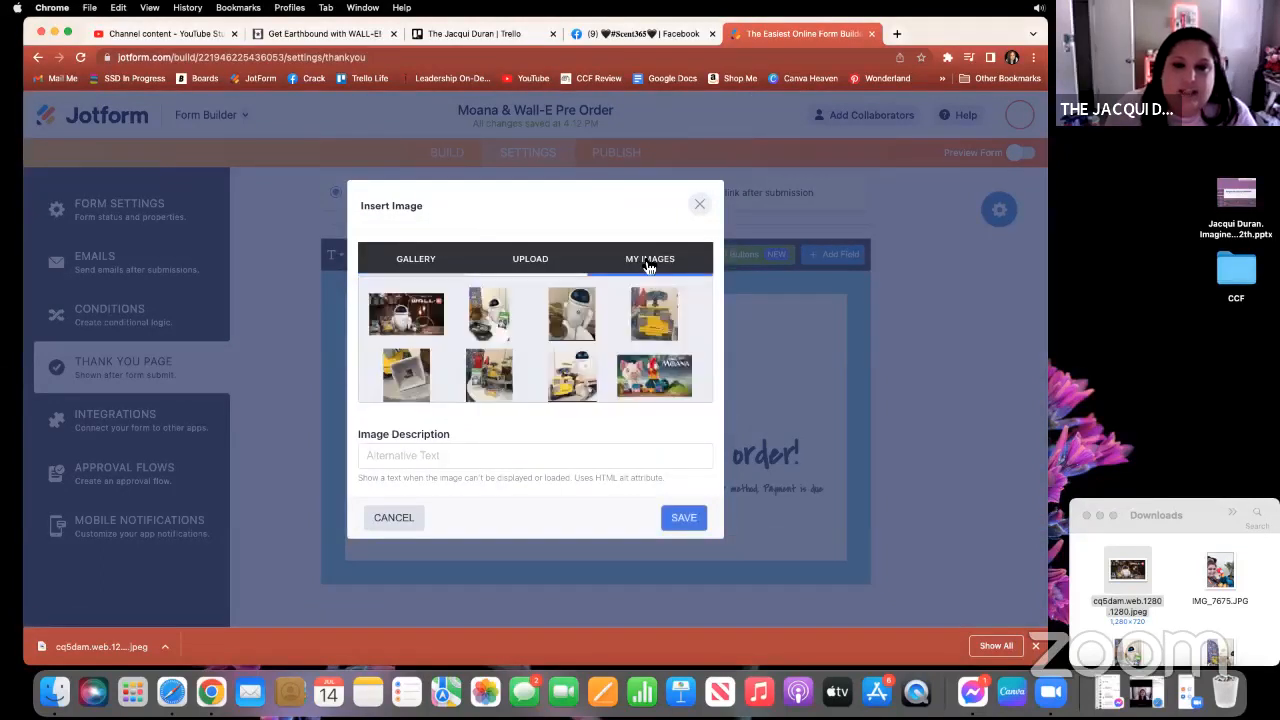
pyautogui.scroll(-3, 600, 320)
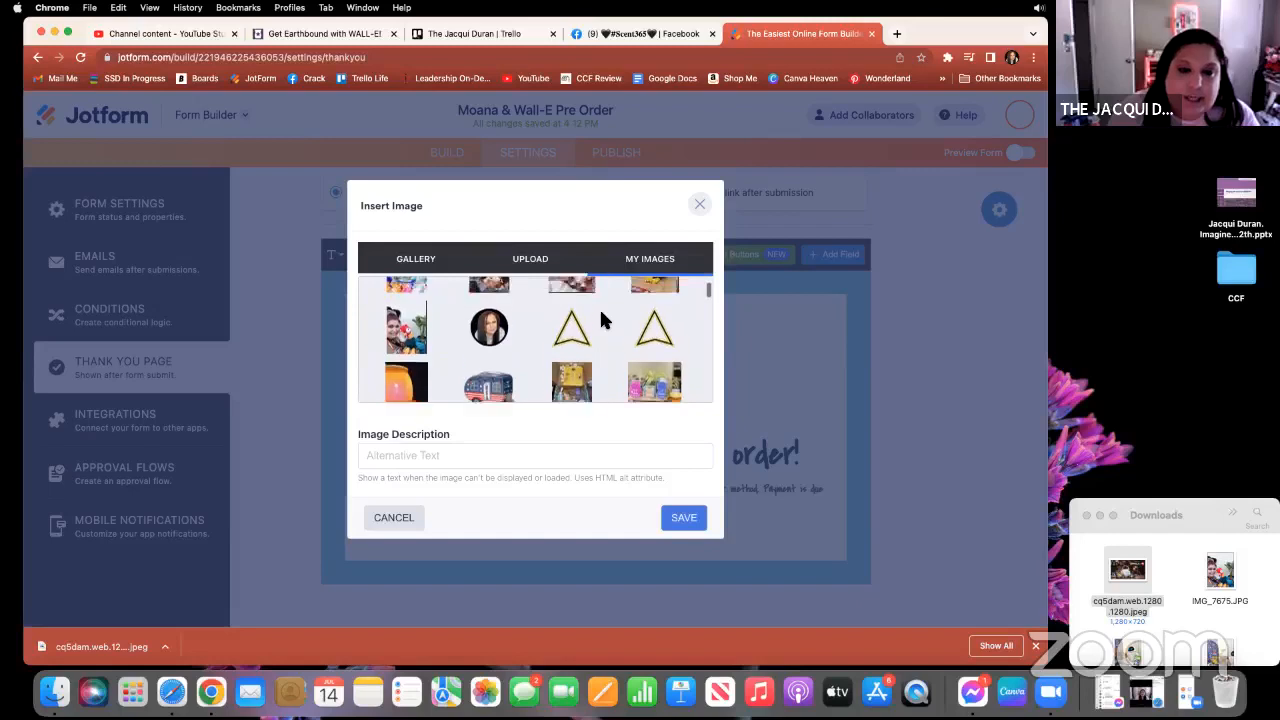
pyautogui.scroll(1, 599, 318)
pyautogui.scroll(-1, 599, 318)
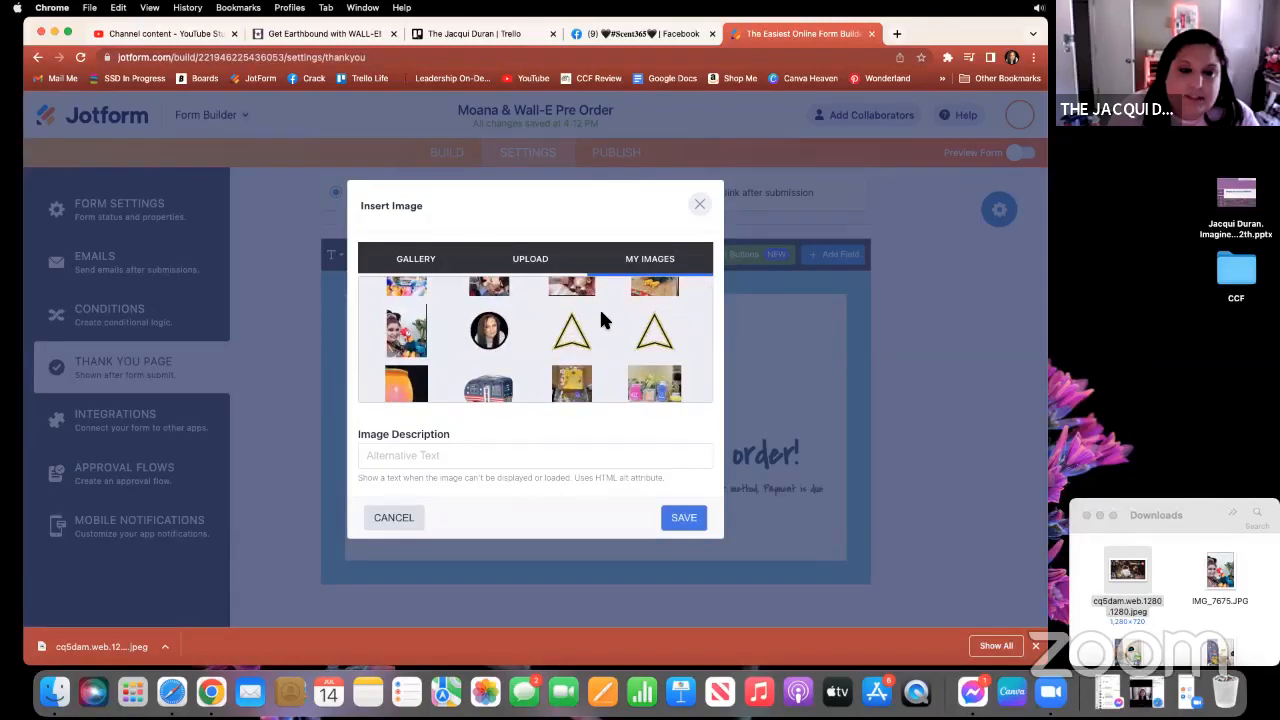
pyautogui.click(490, 336)
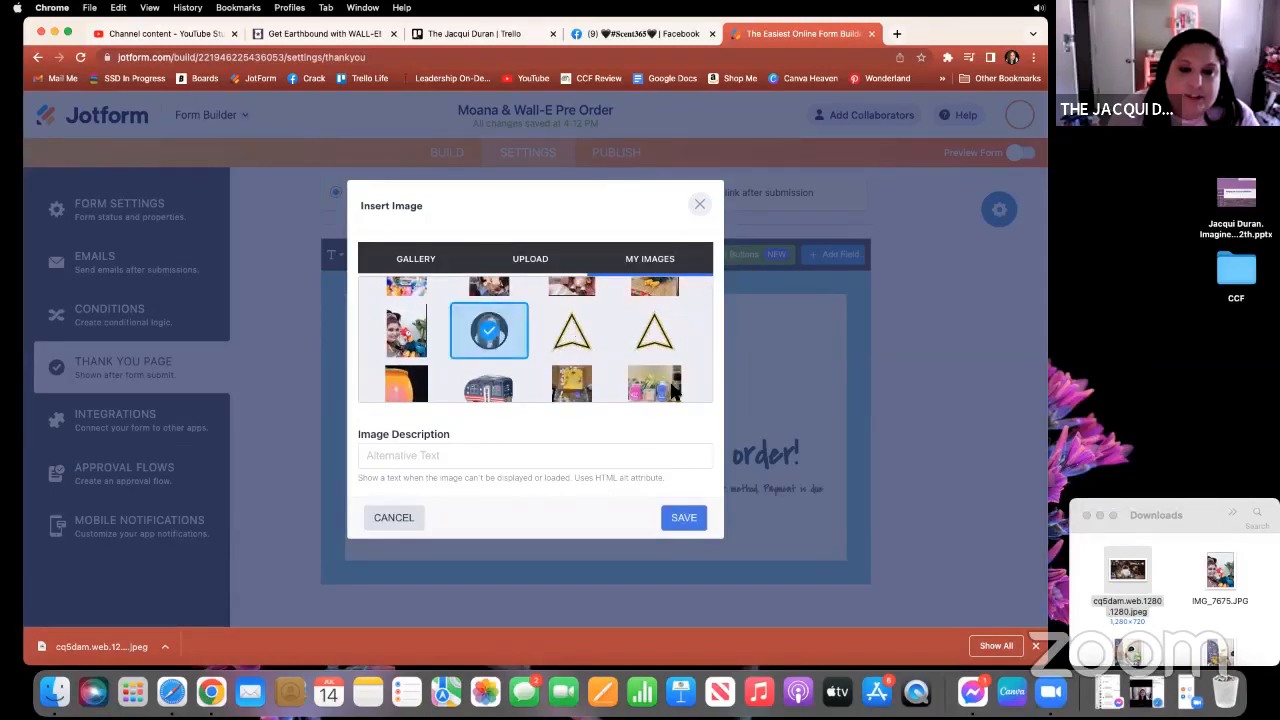
pyautogui.click(684, 518)
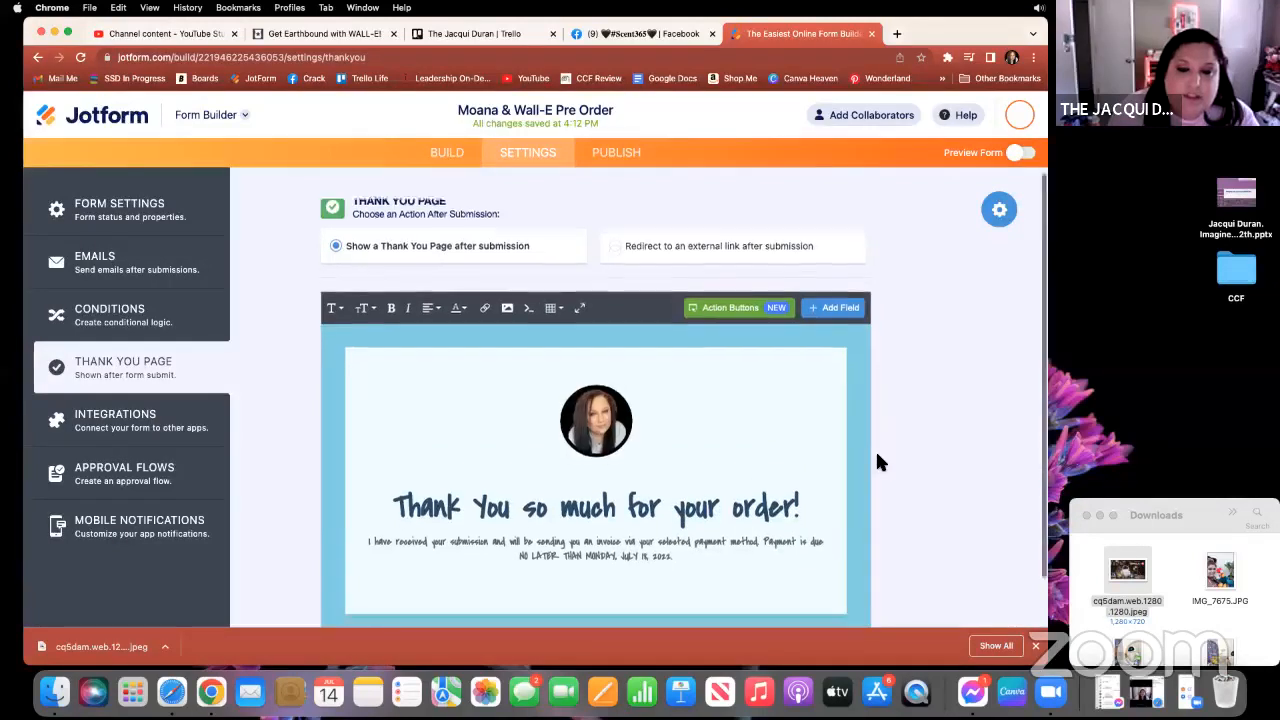
# Look through the action buttons that can be added to the thank you page, without adding one.
pyautogui.scroll(-1, 875, 462)
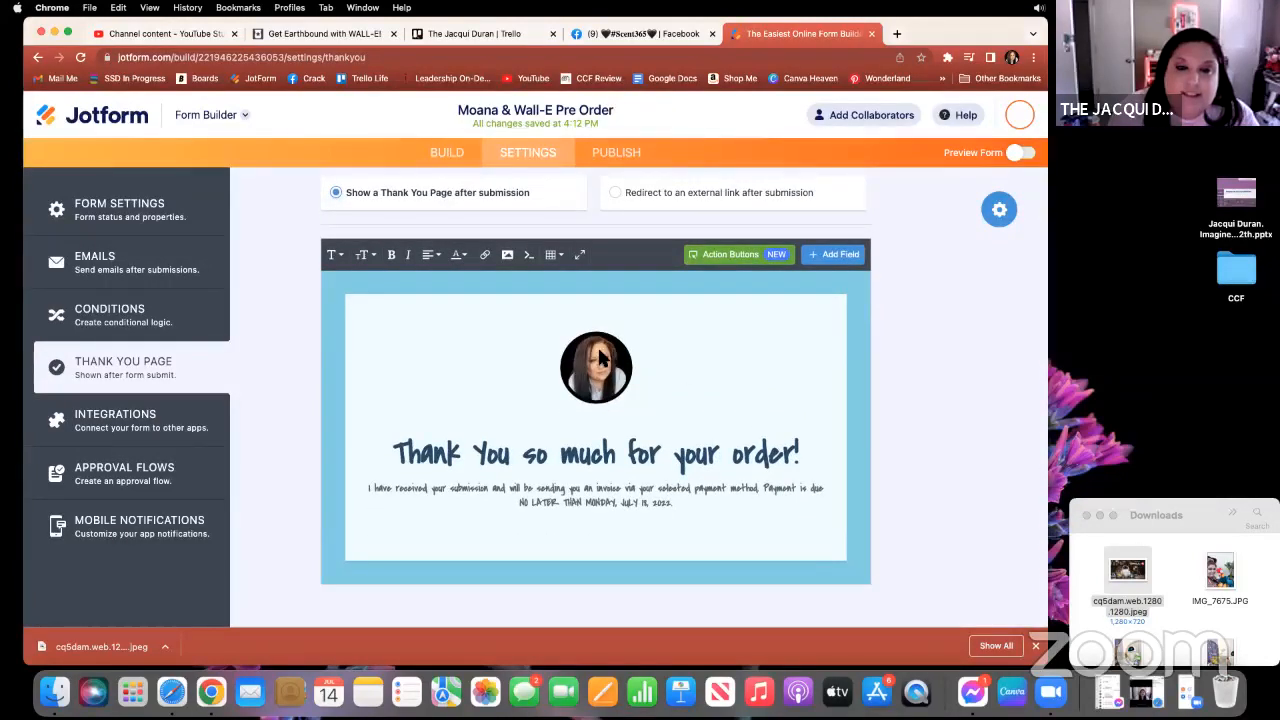
pyautogui.click(727, 254)
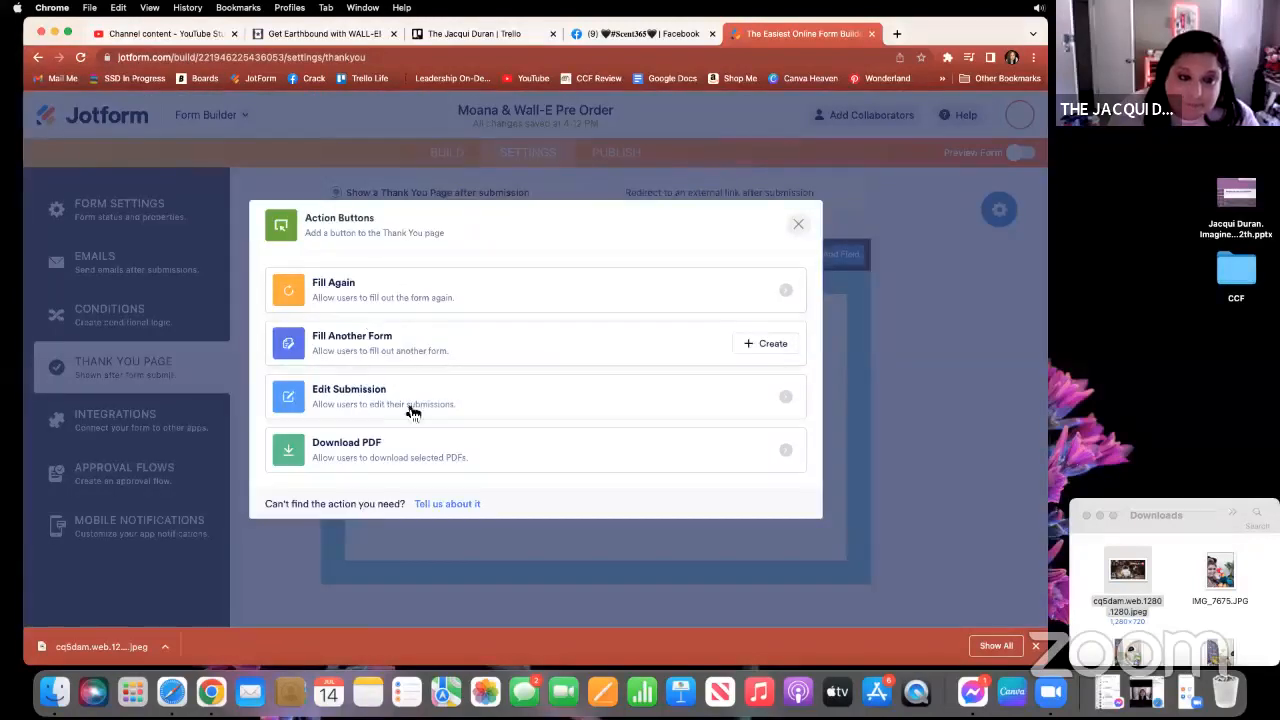
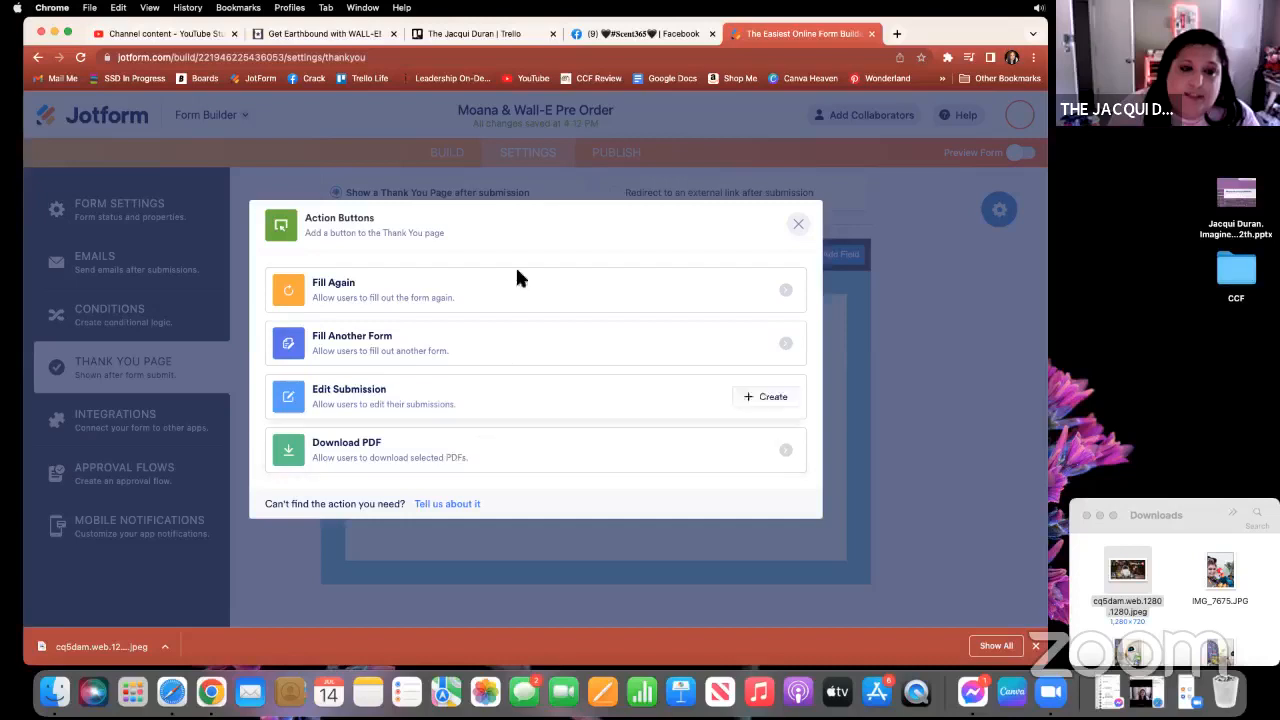
pyautogui.click(797, 224)
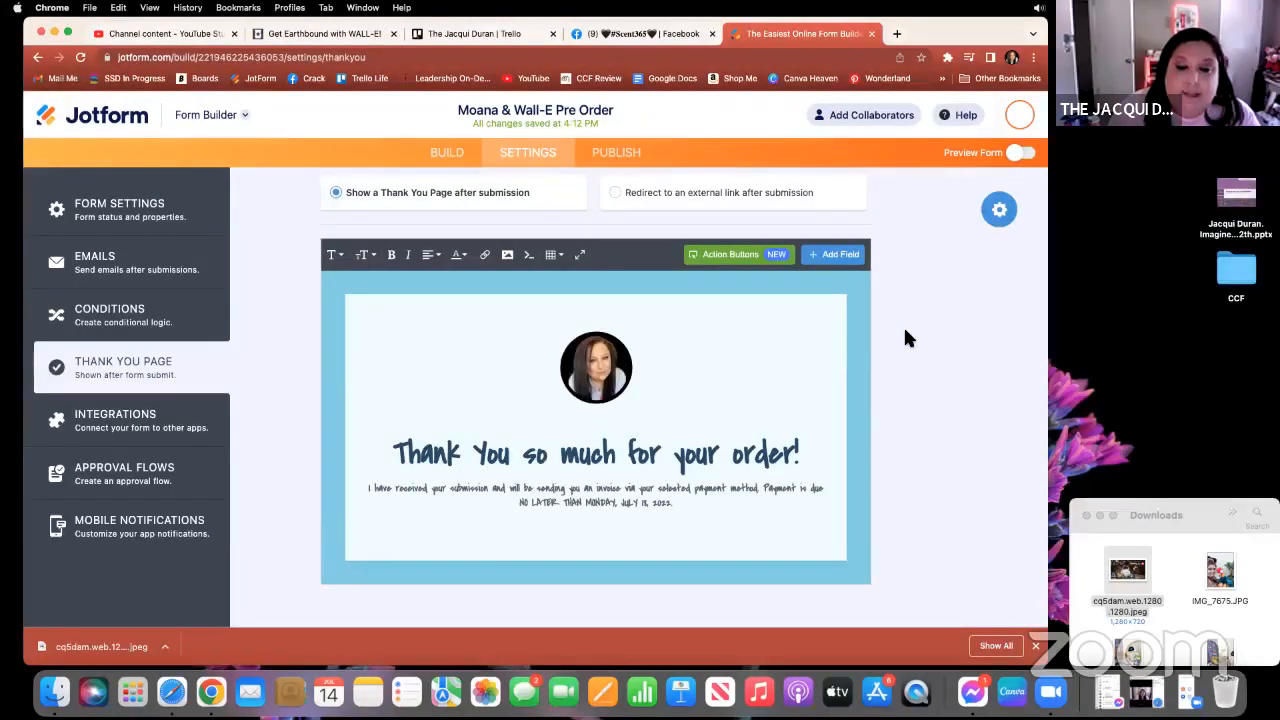
# Add a new line below the thank you message reading "Be sure to jump in to my VIP Lounge for all things Scentsy!".
pyautogui.click(698, 507)
pyautogui.press('Return')
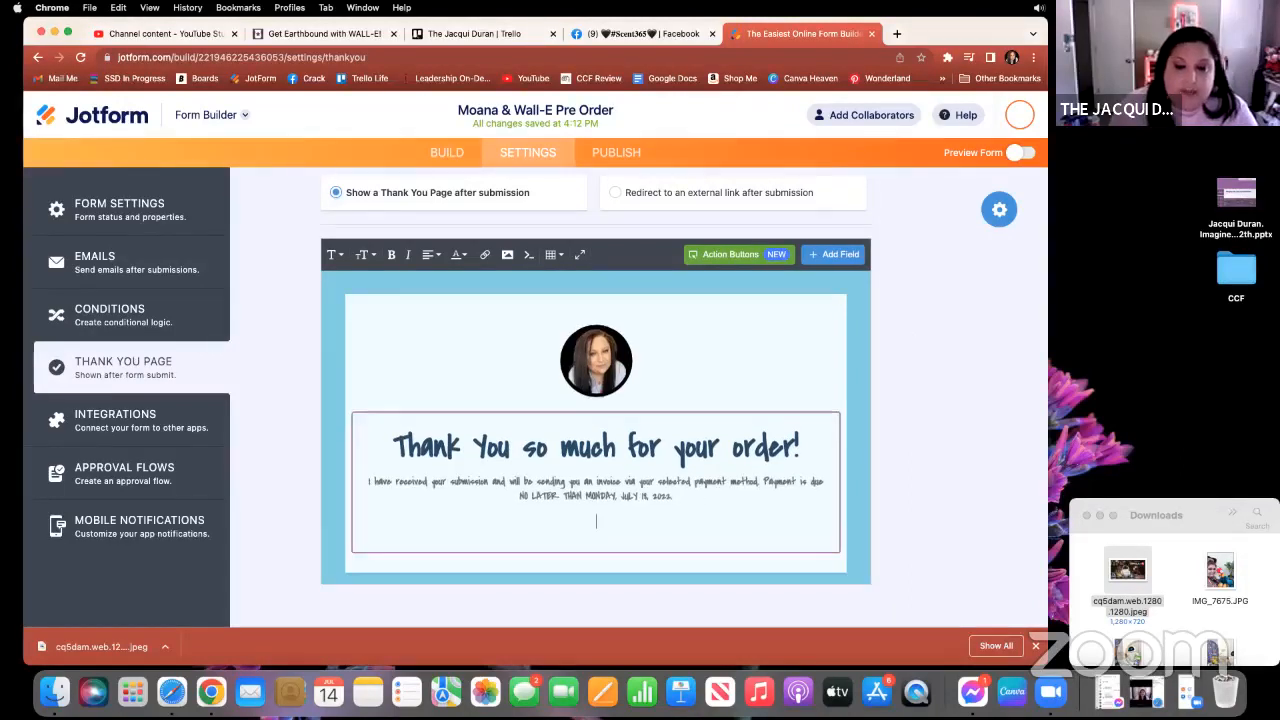
pyautogui.write('B')
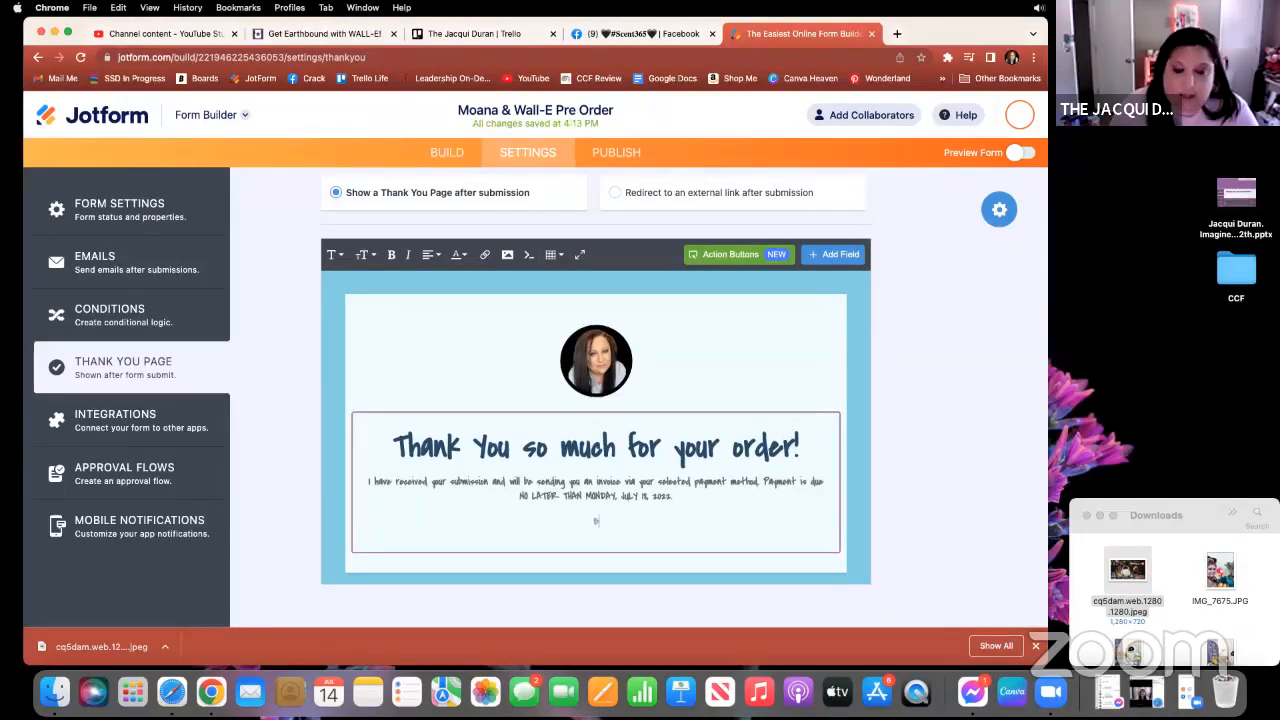
pyautogui.write('e sure to jump i')
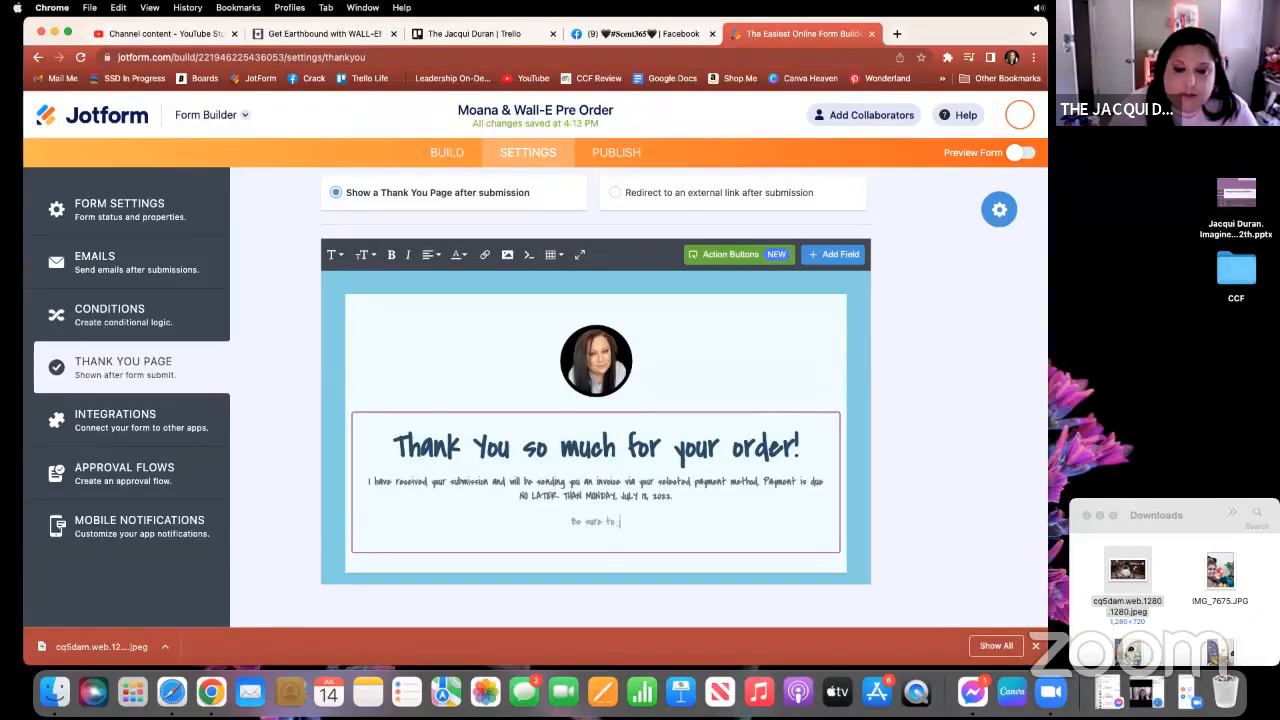
pyautogui.write('n to m')
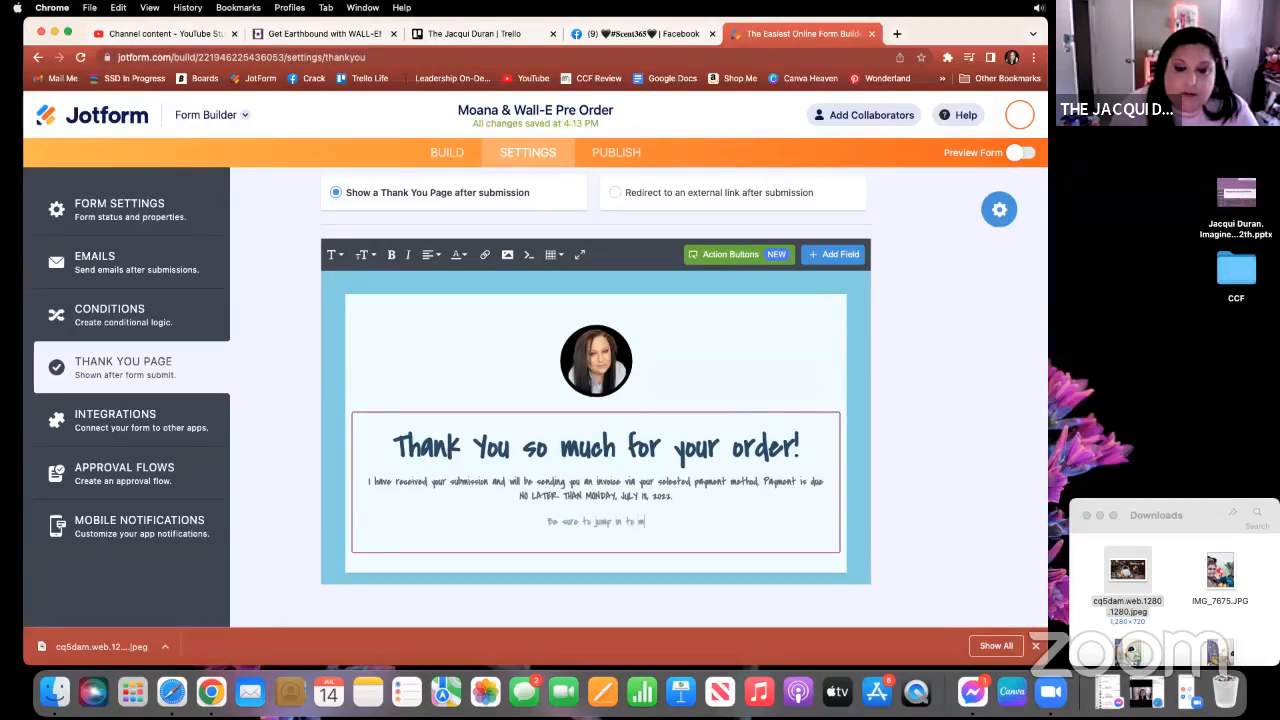
pyautogui.write('y VIP Lou')
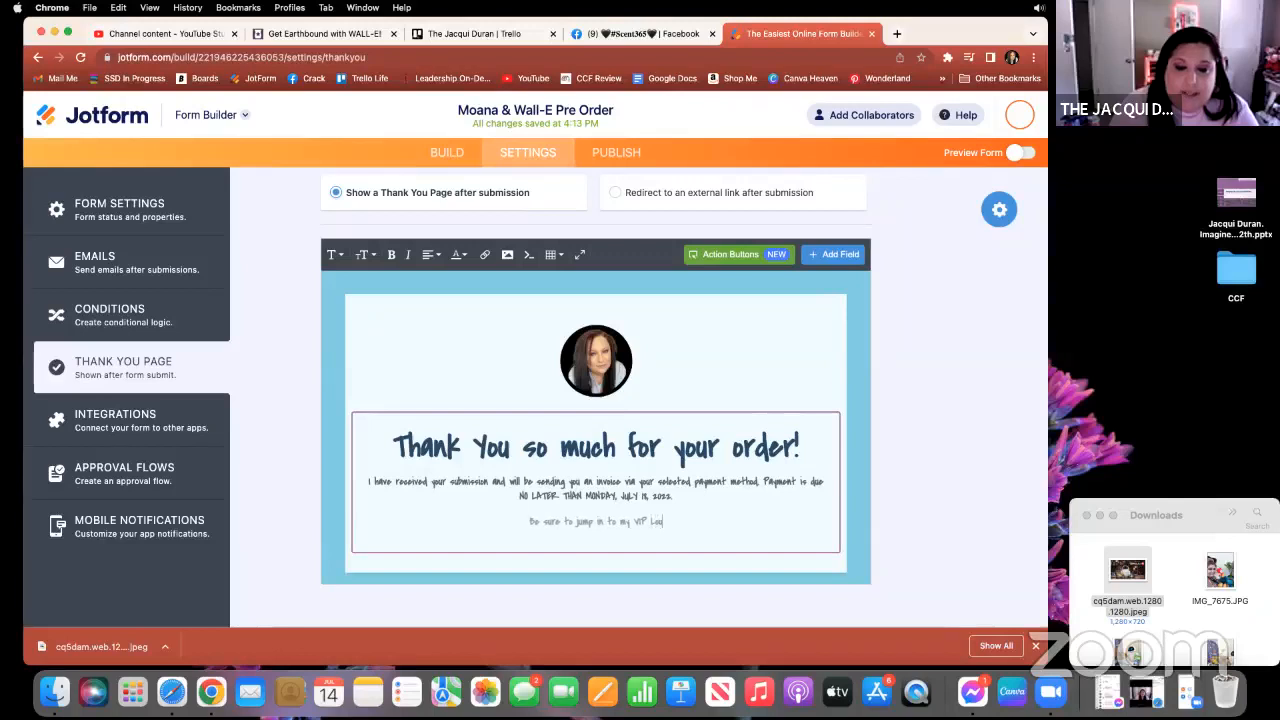
pyautogui.write('nge for all ')
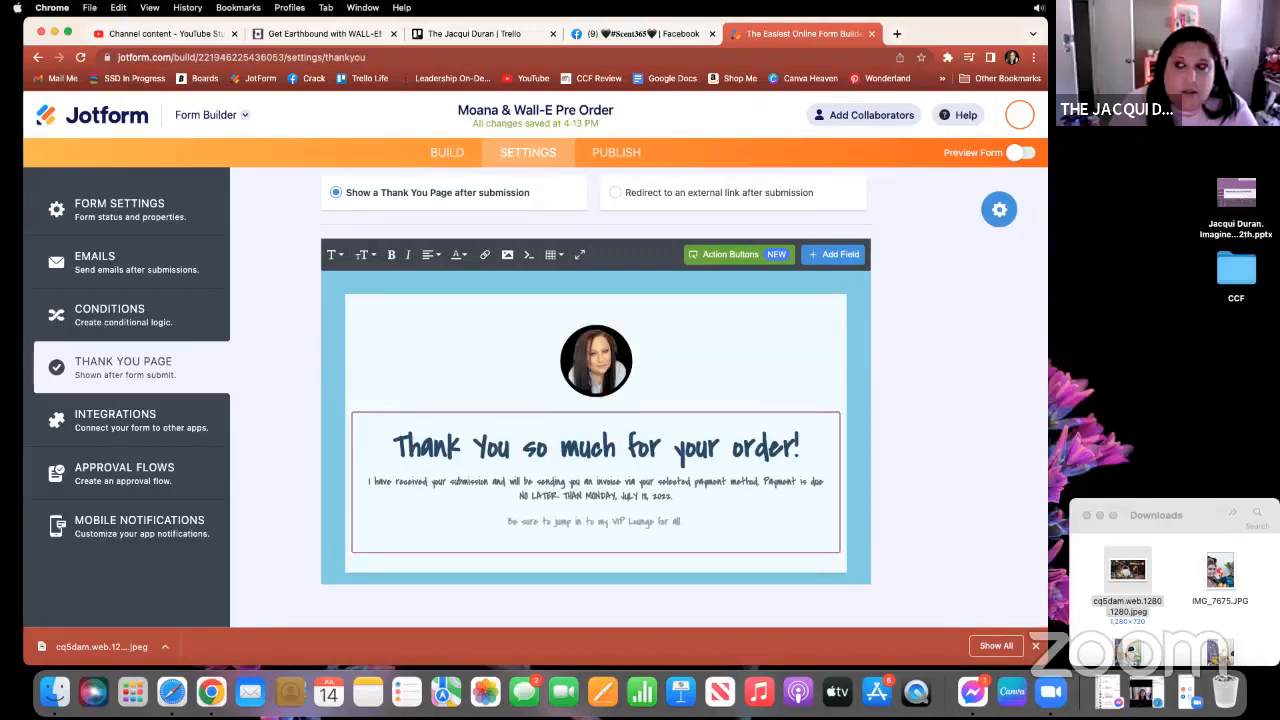
pyautogui.write('Scentsy')
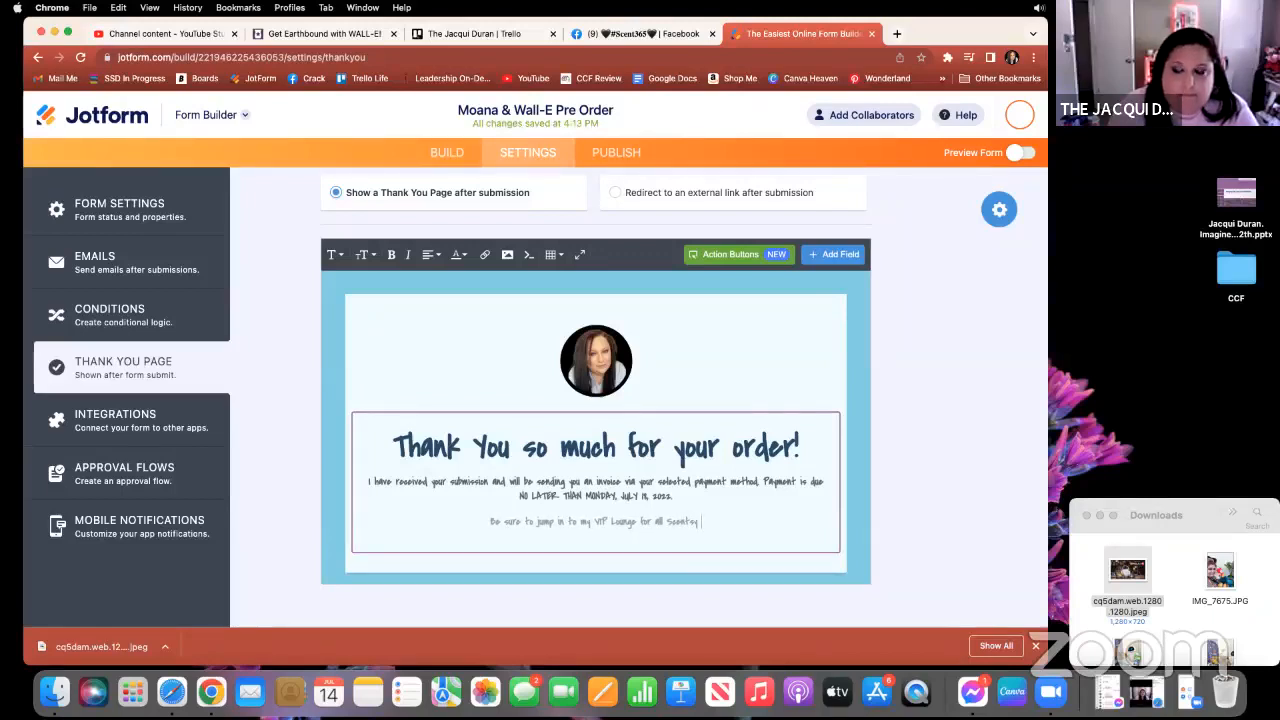
pyautogui.press('BackSpace')
pyautogui.press('BackSpace')
pyautogui.press('BackSpace')
pyautogui.press('BackSpace')
pyautogui.press('BackSpace')
pyautogui.press('BackSpace')
pyautogui.press('BackSpace')
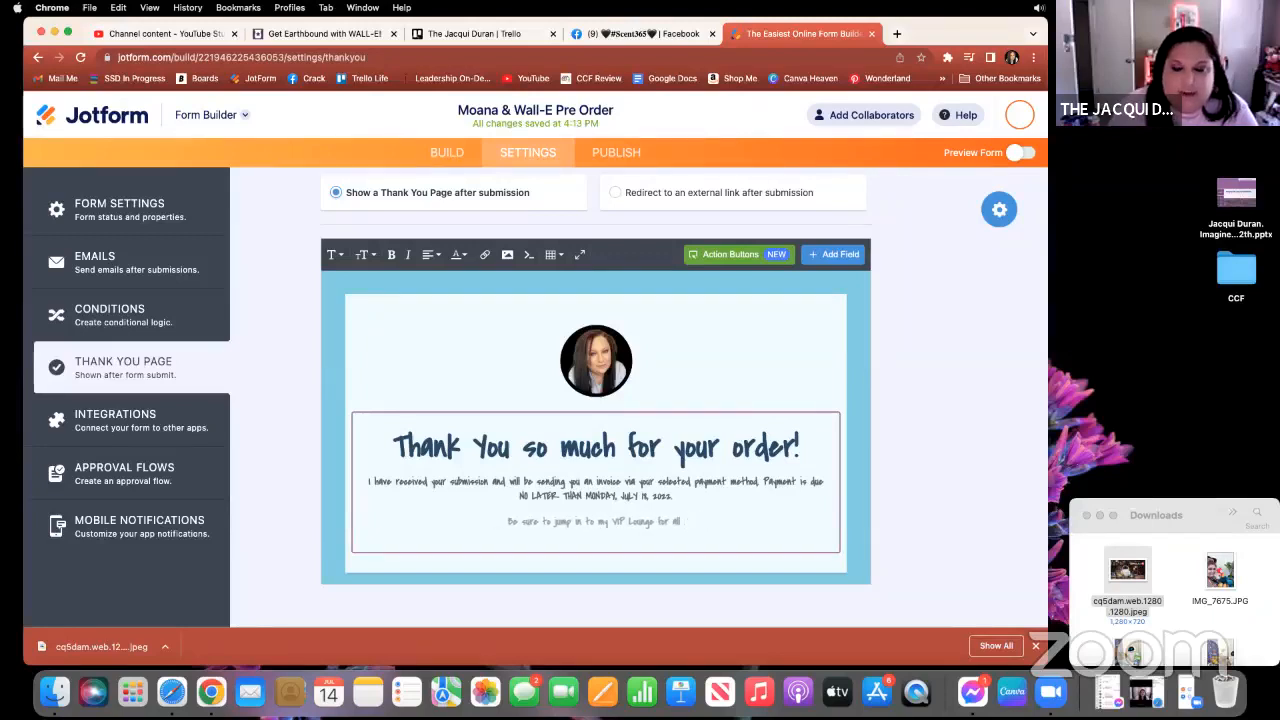
pyautogui.write('things Scentsy!')
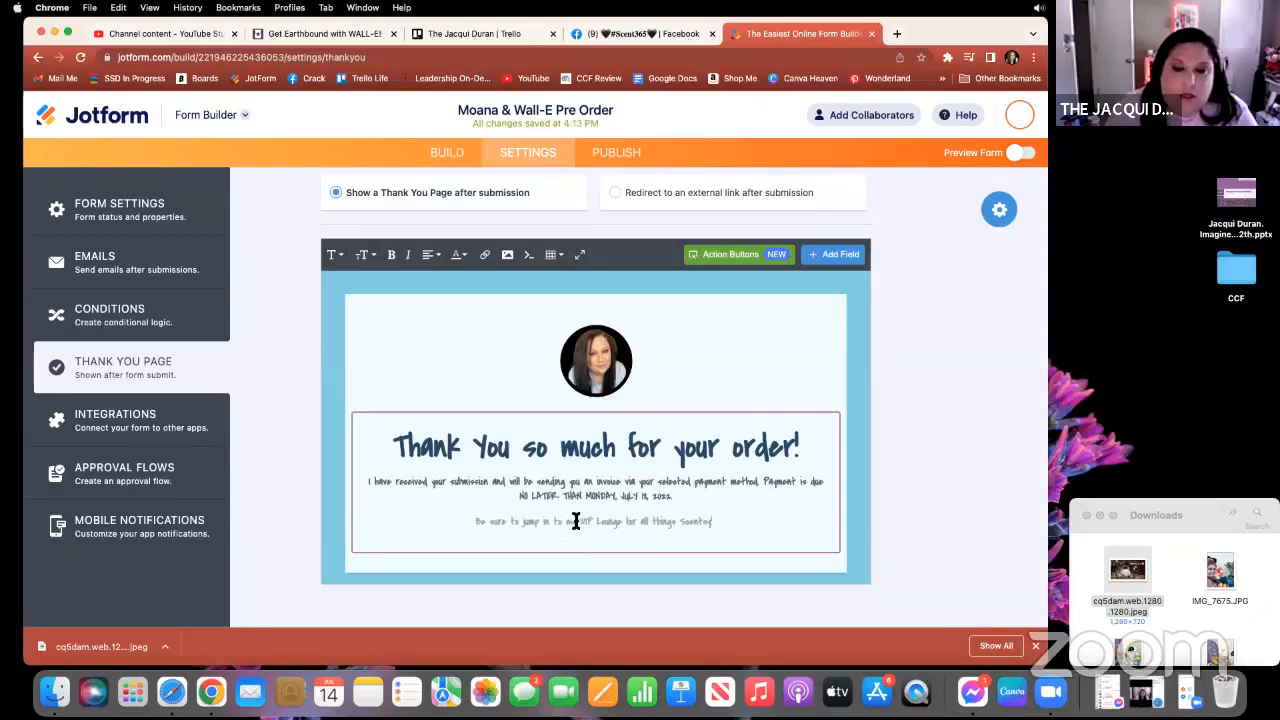
# Select "VIP Lounge" in the new line, then copy the web address of the VIP Scent Lounge group on Facebook.
pyautogui.moveTo(580, 522); pyautogui.dragTo(622, 523)
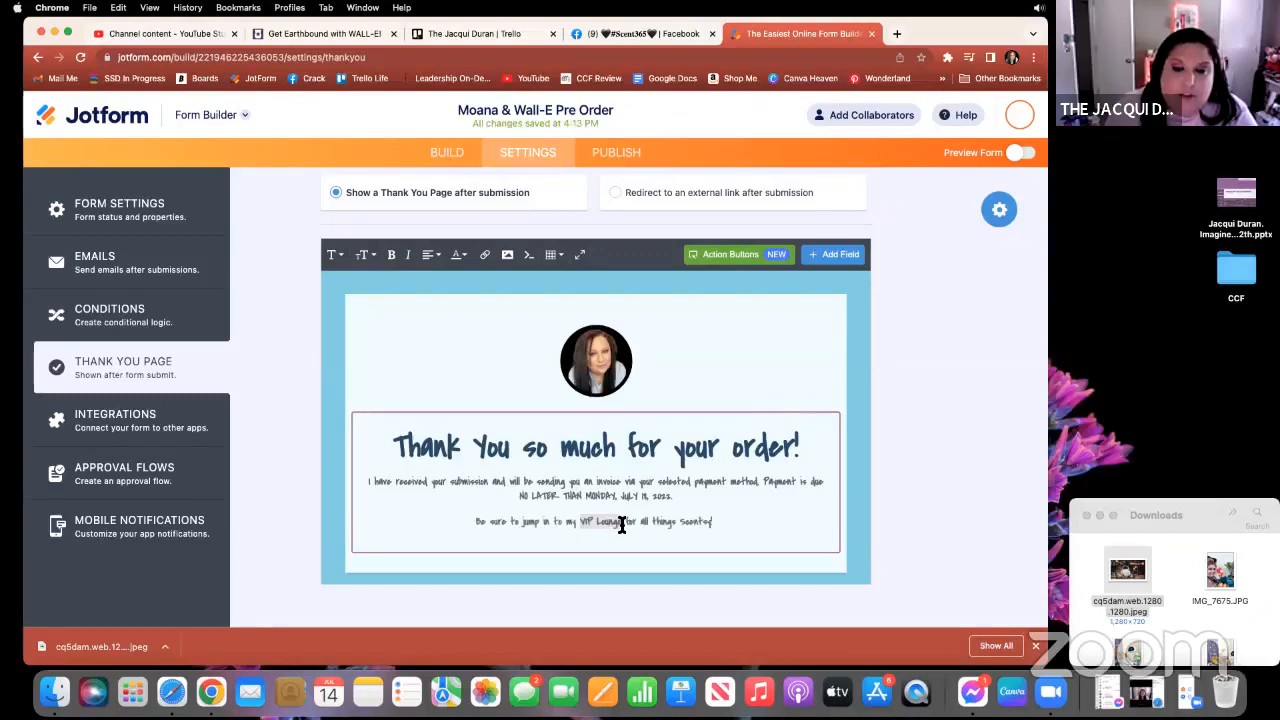
pyautogui.click(636, 35)
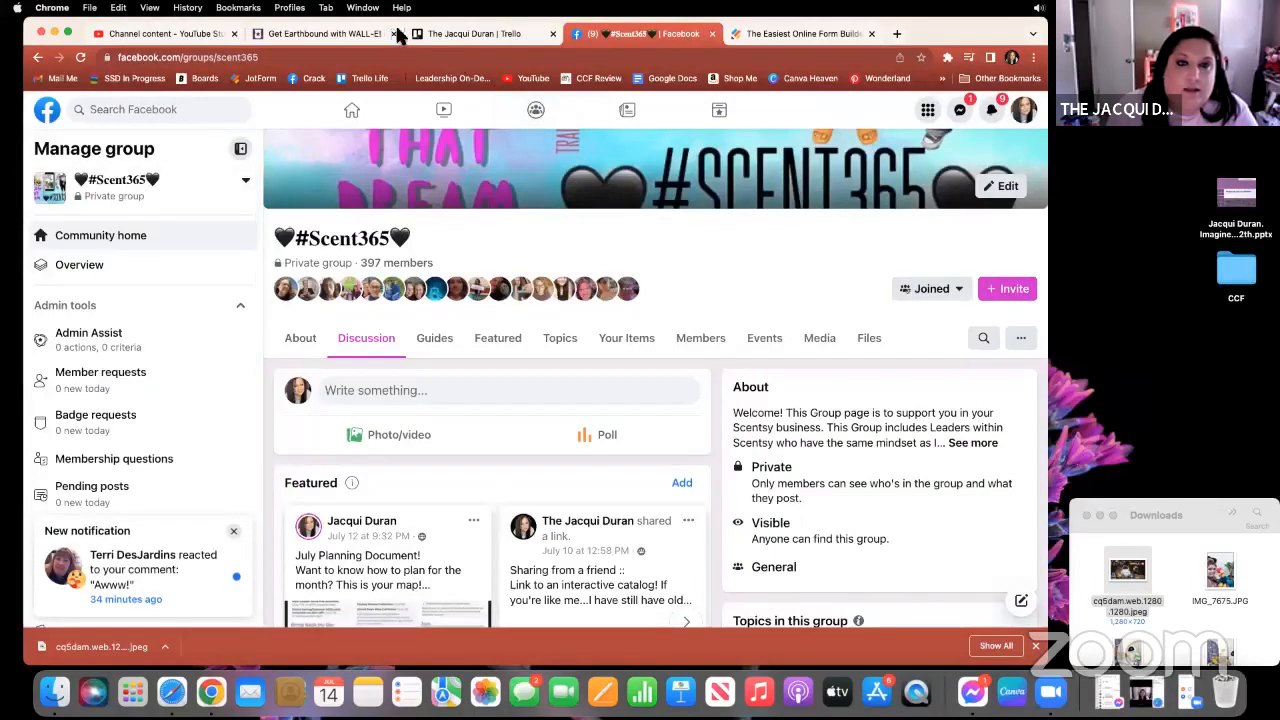
pyautogui.click(350, 114)
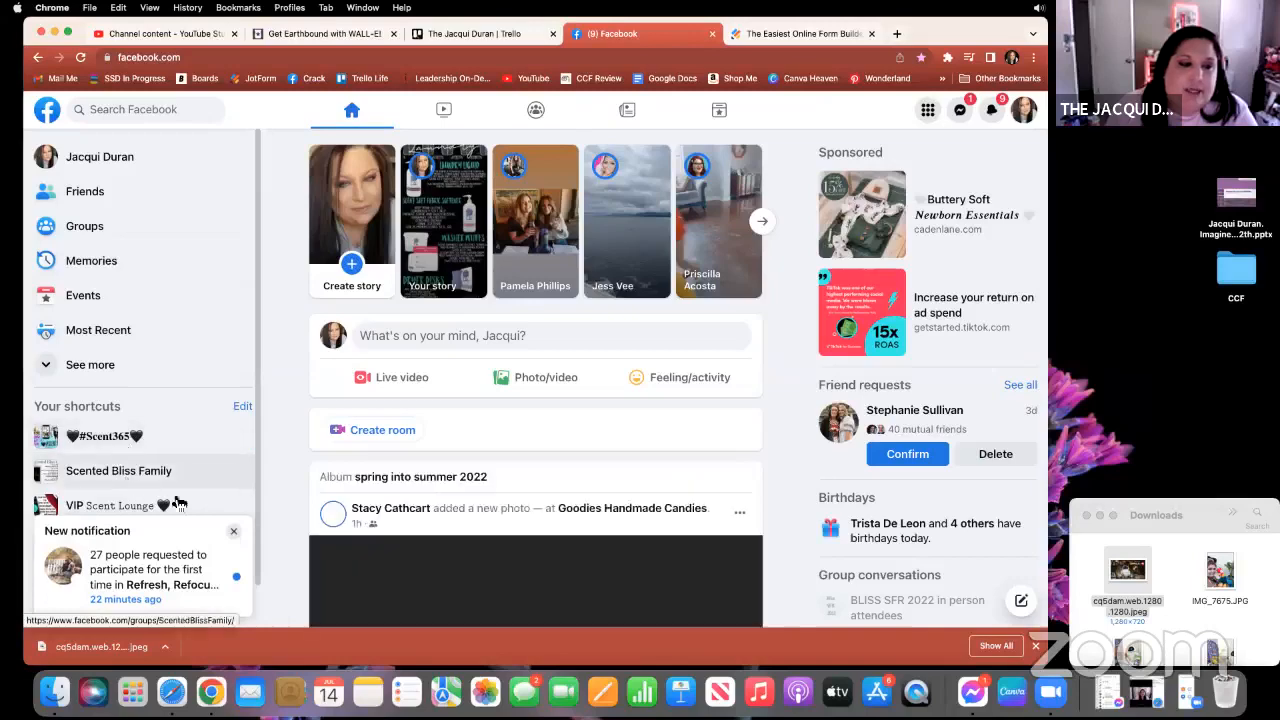
pyautogui.click(145, 497)
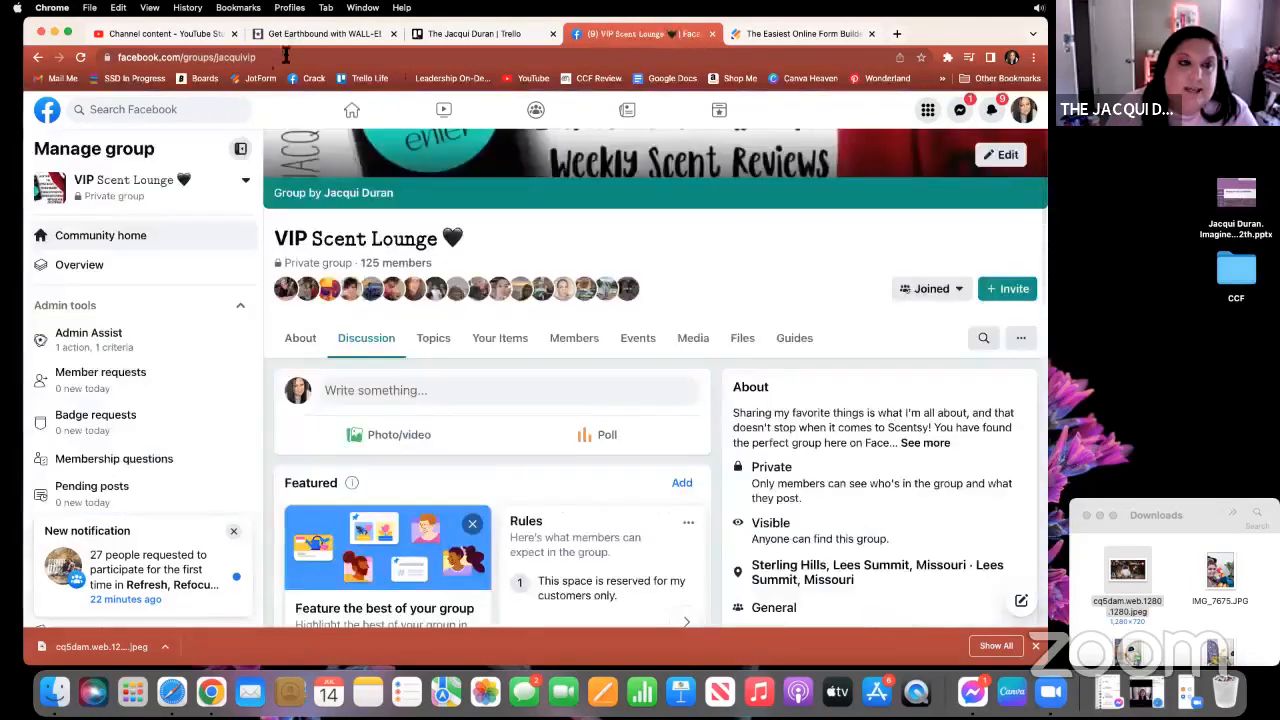
pyautogui.click(286, 57)
pyautogui.rightClick(216, 58)
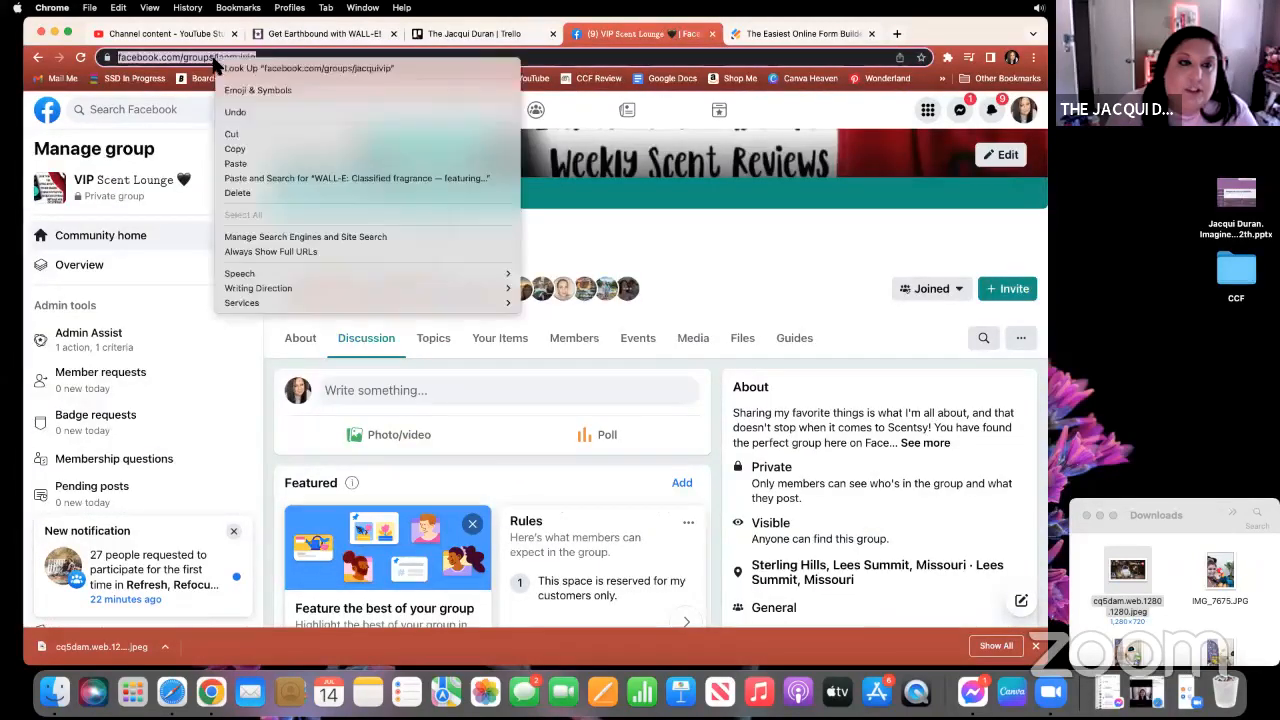
pyautogui.click(264, 149)
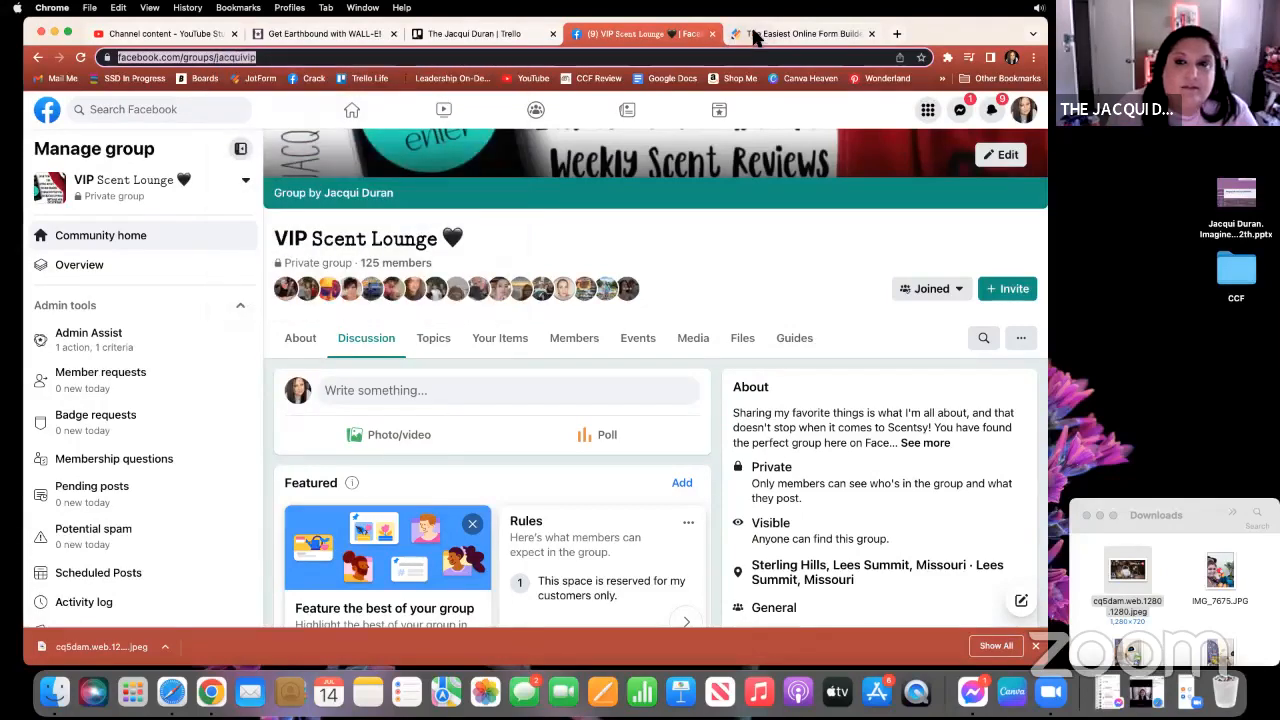
# Back in the Jotform thank you page, link the words "VIP Lounge" to the copied Facebook group address.
pyautogui.click(790, 33)
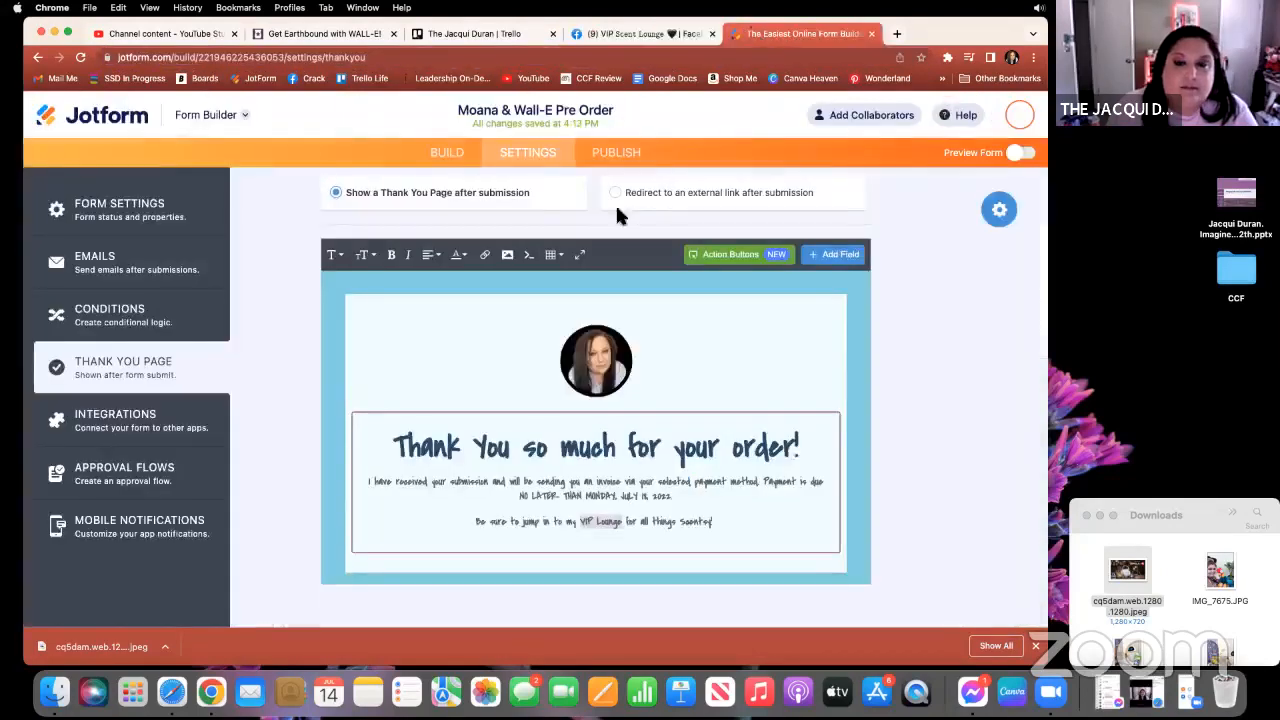
pyautogui.click(484, 254)
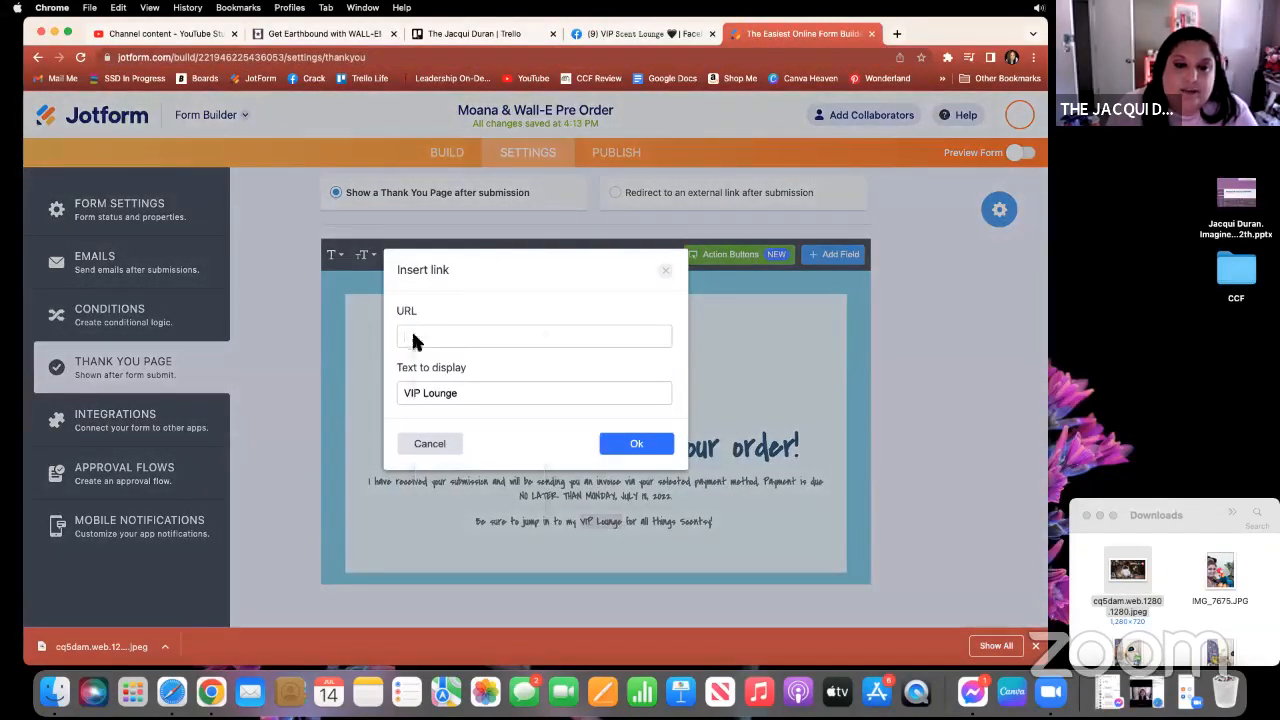
pyautogui.rightClick(410, 336)
pyautogui.click(468, 428)
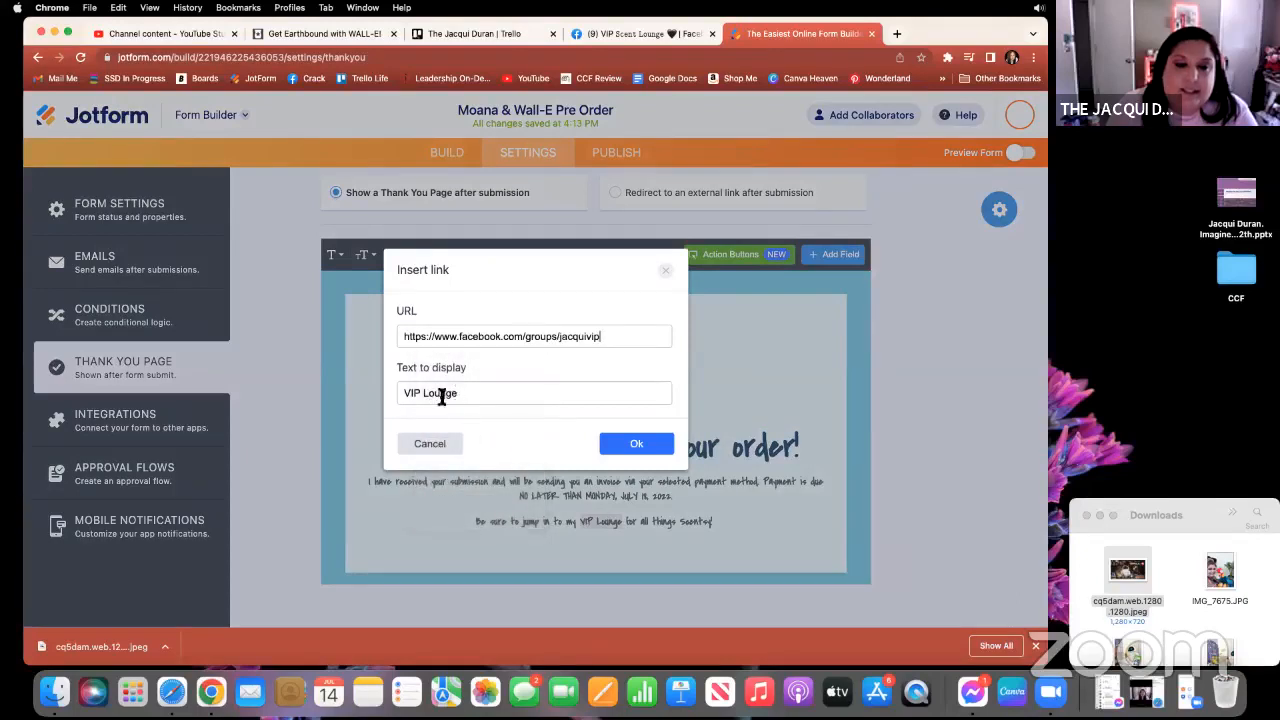
pyautogui.click(660, 446)
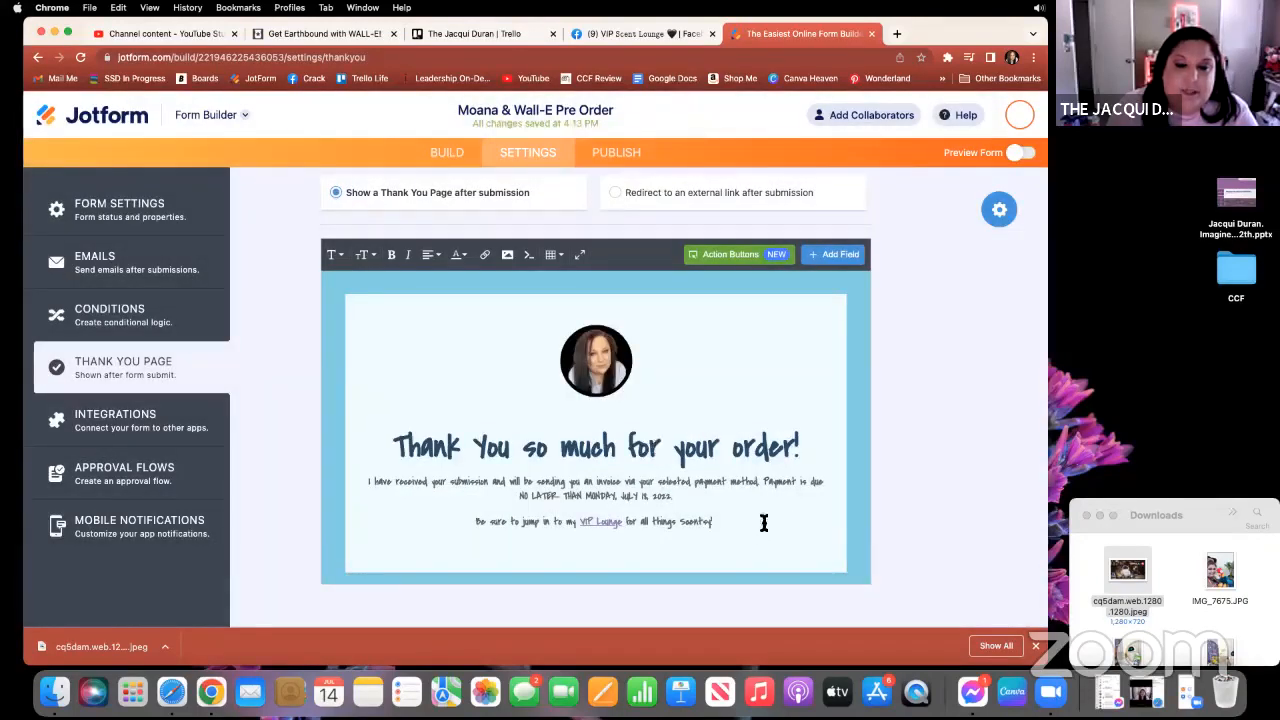
# Make the whole VIP Lounge line red and set its font size to 14pt.
pyautogui.moveTo(694, 521); pyautogui.dragTo(474, 524)
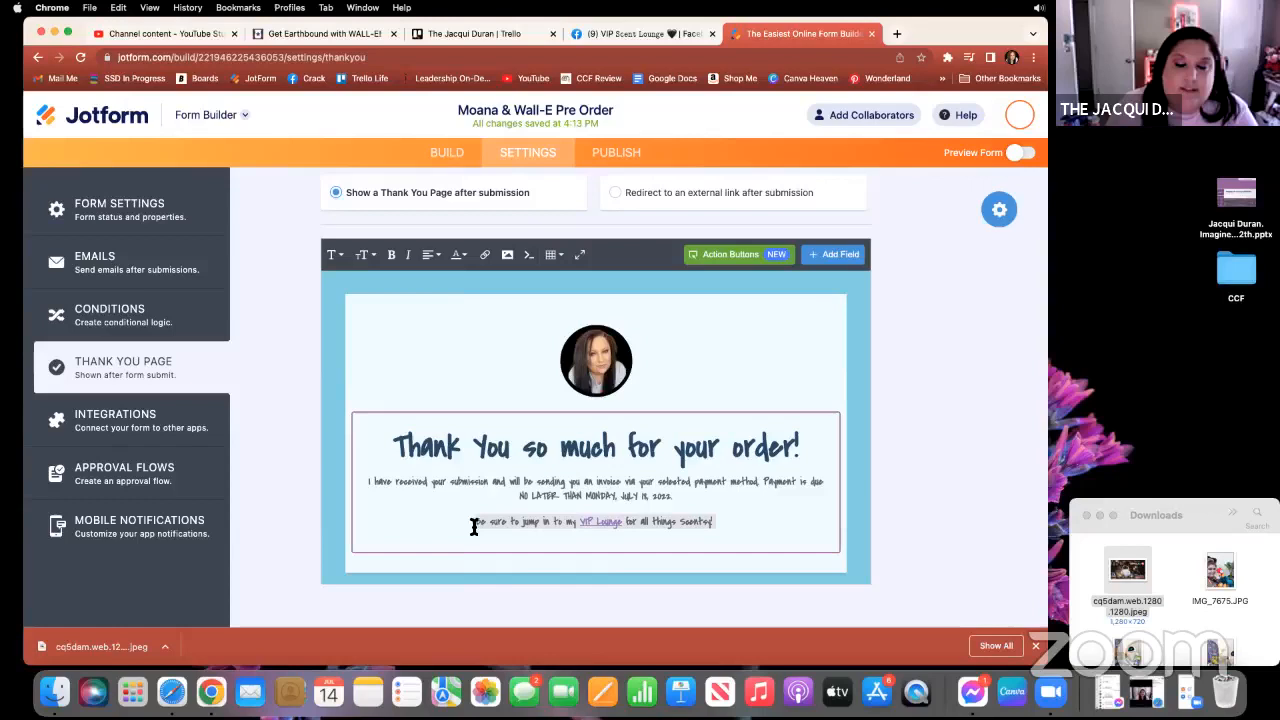
pyautogui.click(458, 255)
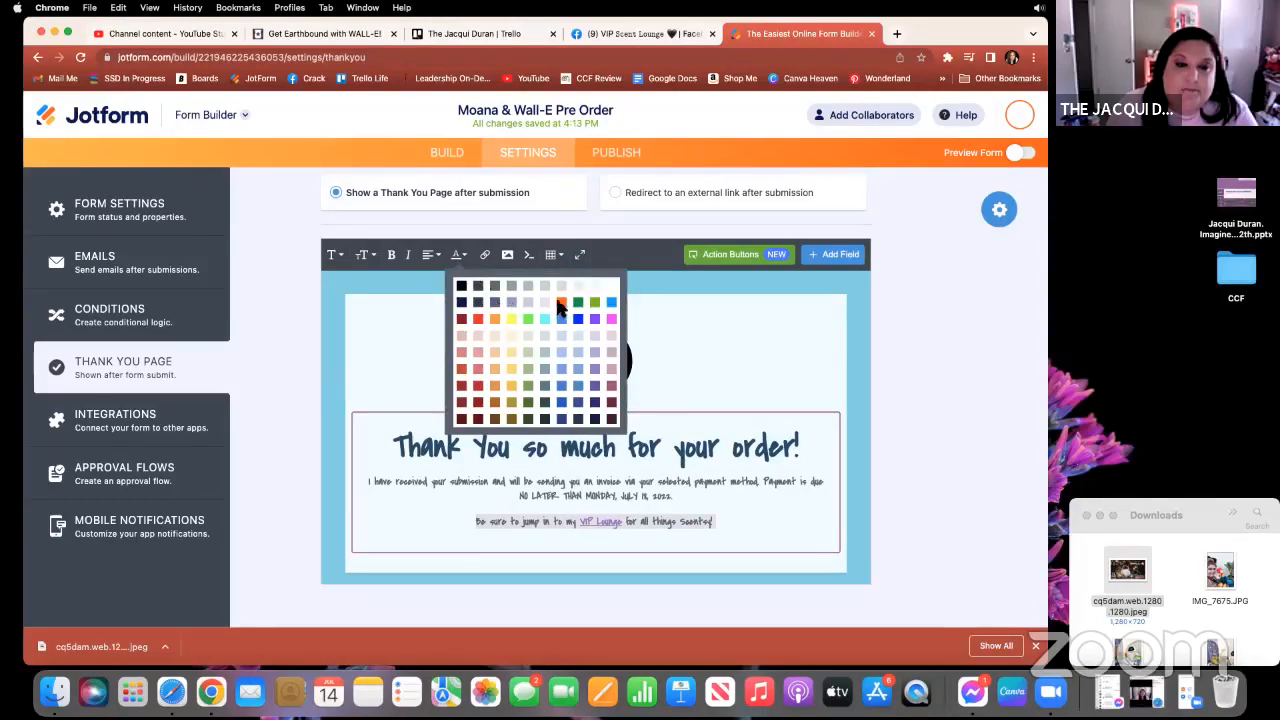
pyautogui.click(478, 320)
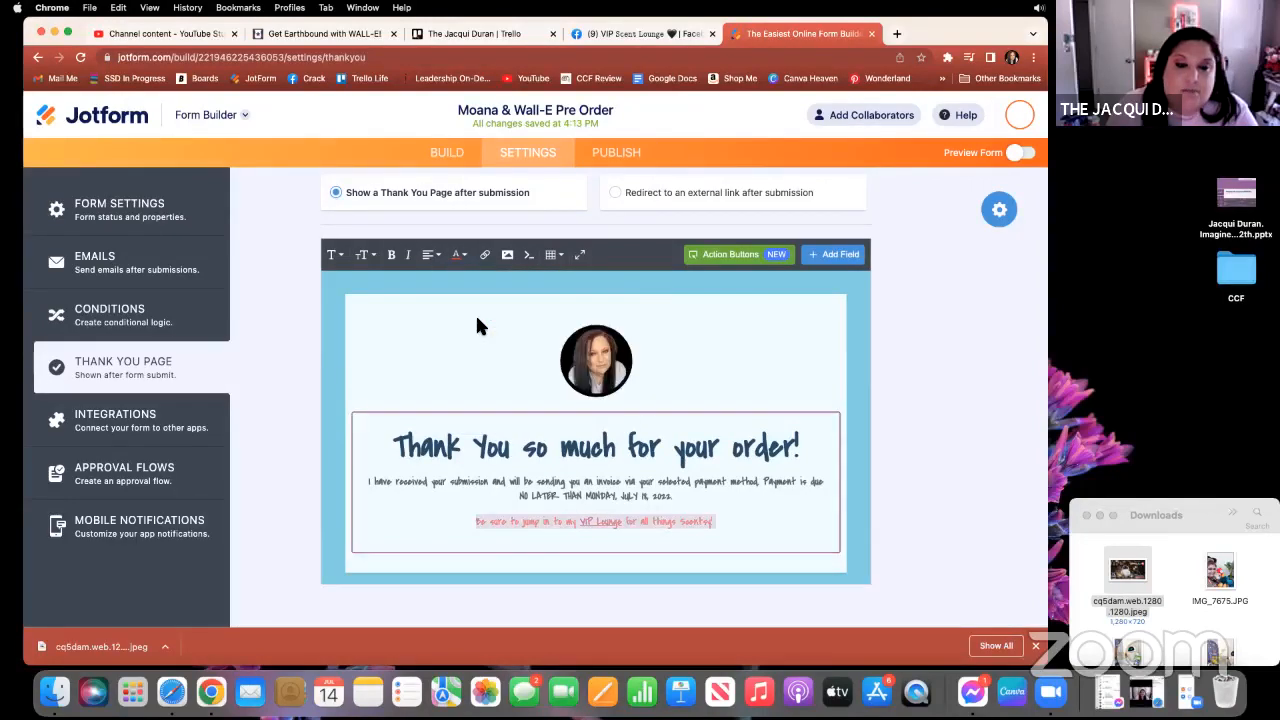
pyautogui.click(365, 255)
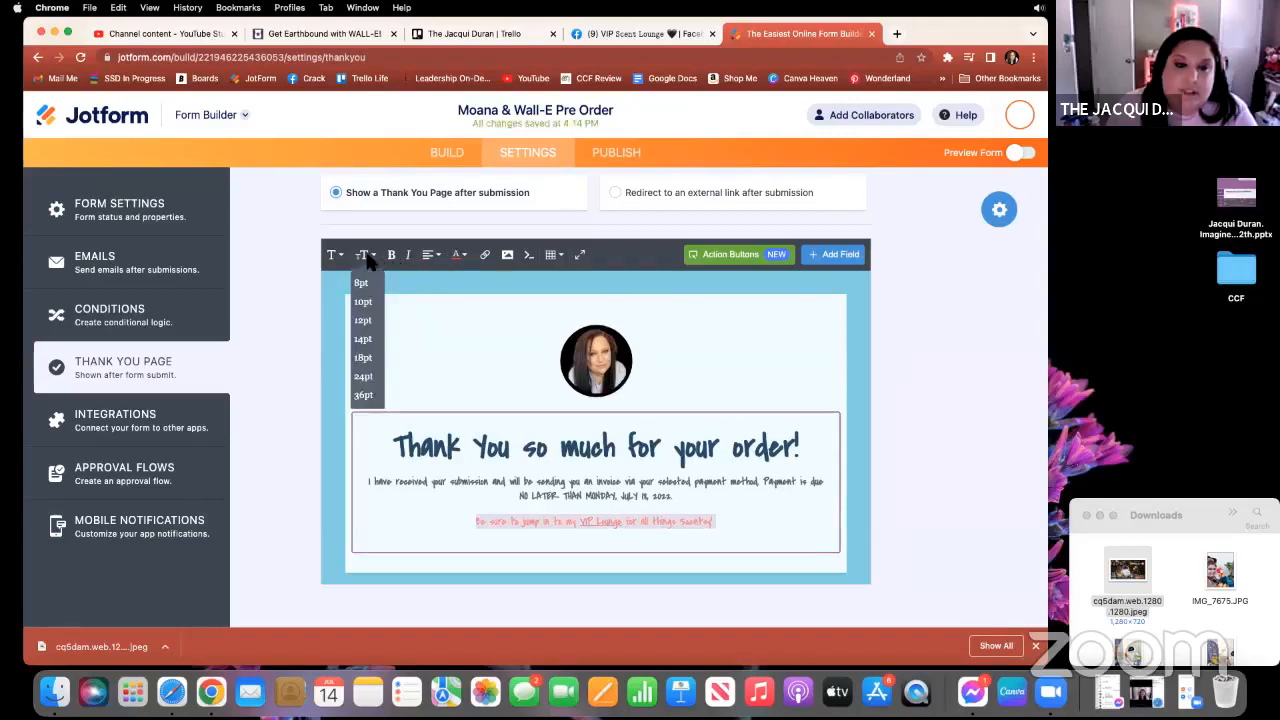
pyautogui.click(363, 339)
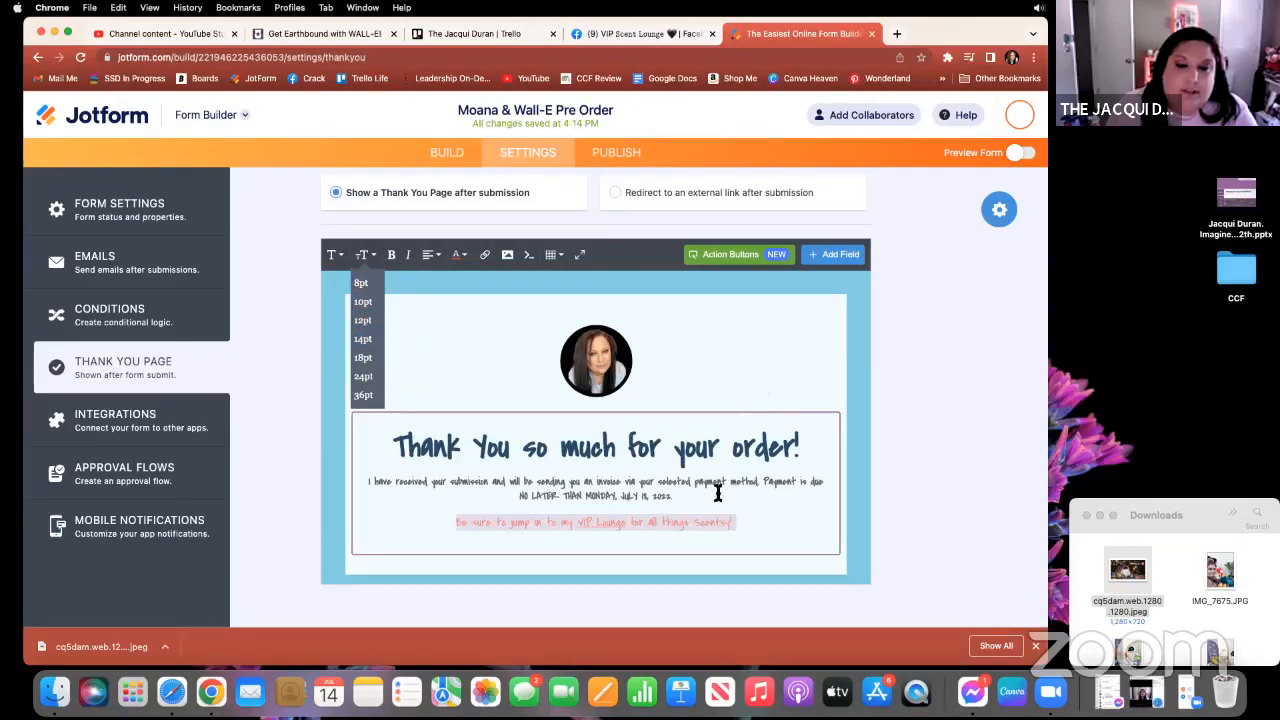
# Set the font size of the invoice and payment due paragraph under the thank you heading to 18pt.
pyautogui.moveTo(737, 495); pyautogui.dragTo(348, 487)
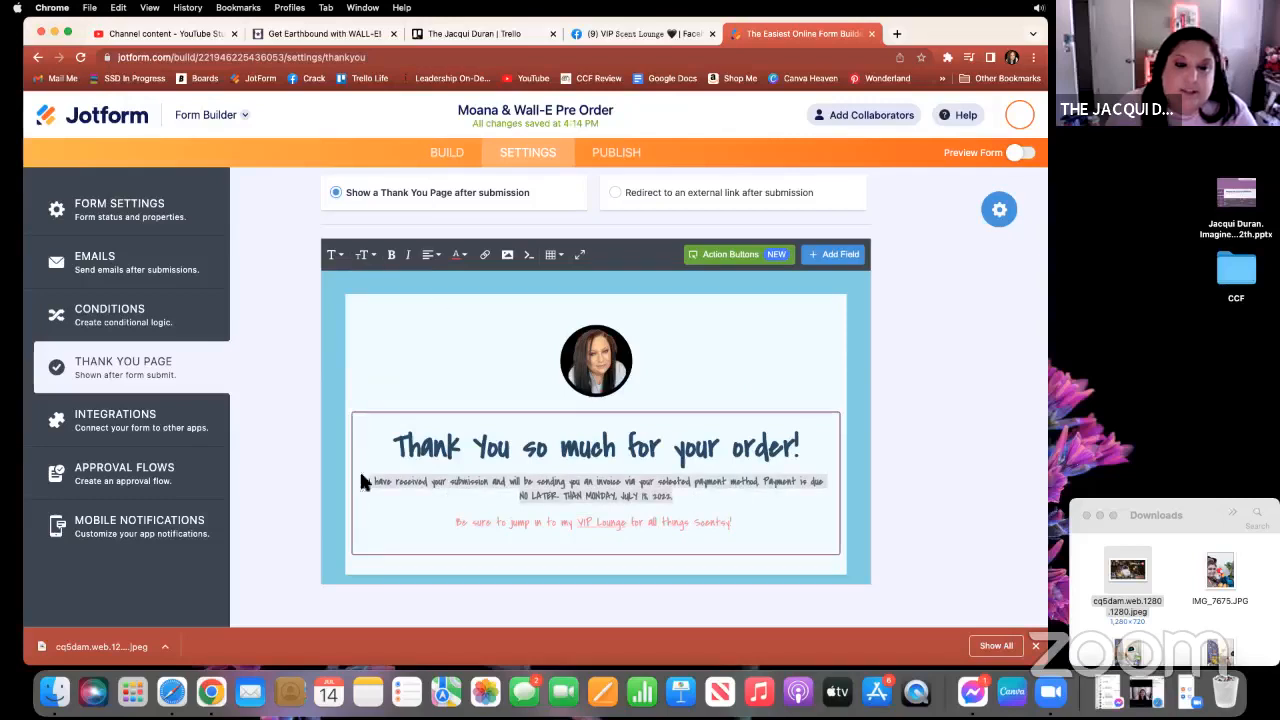
pyautogui.click(365, 255)
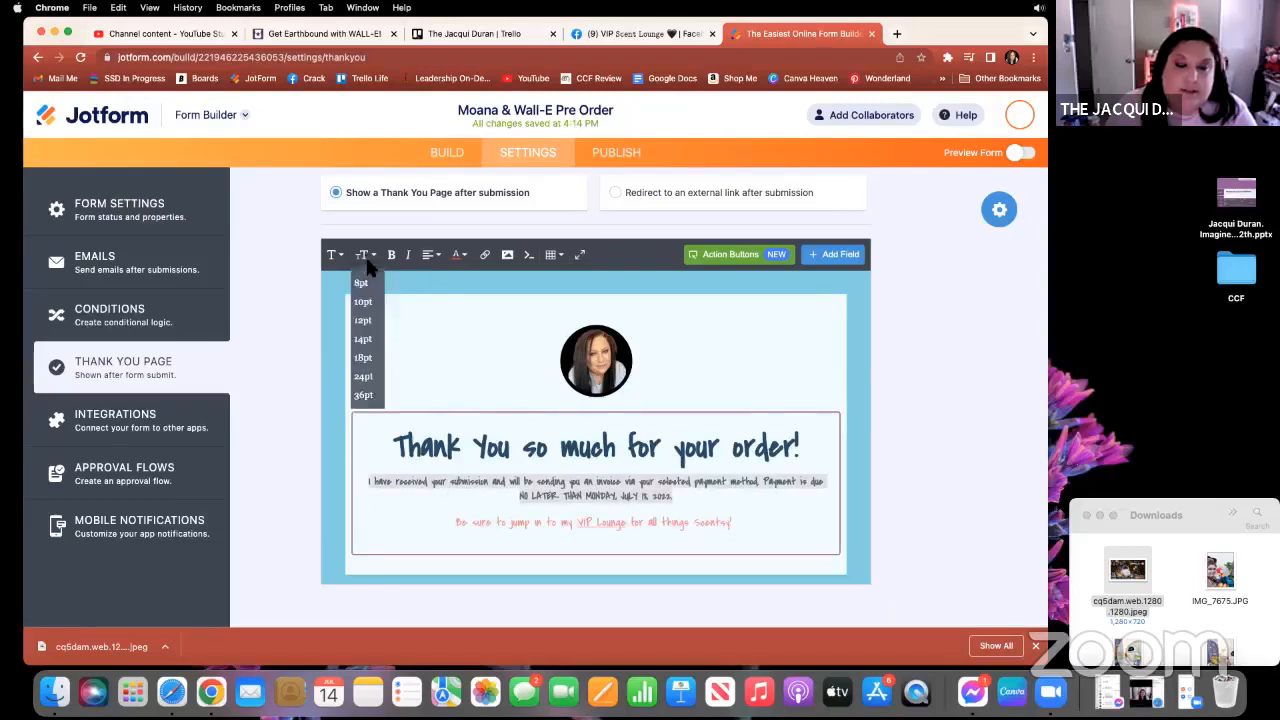
pyautogui.click(362, 359)
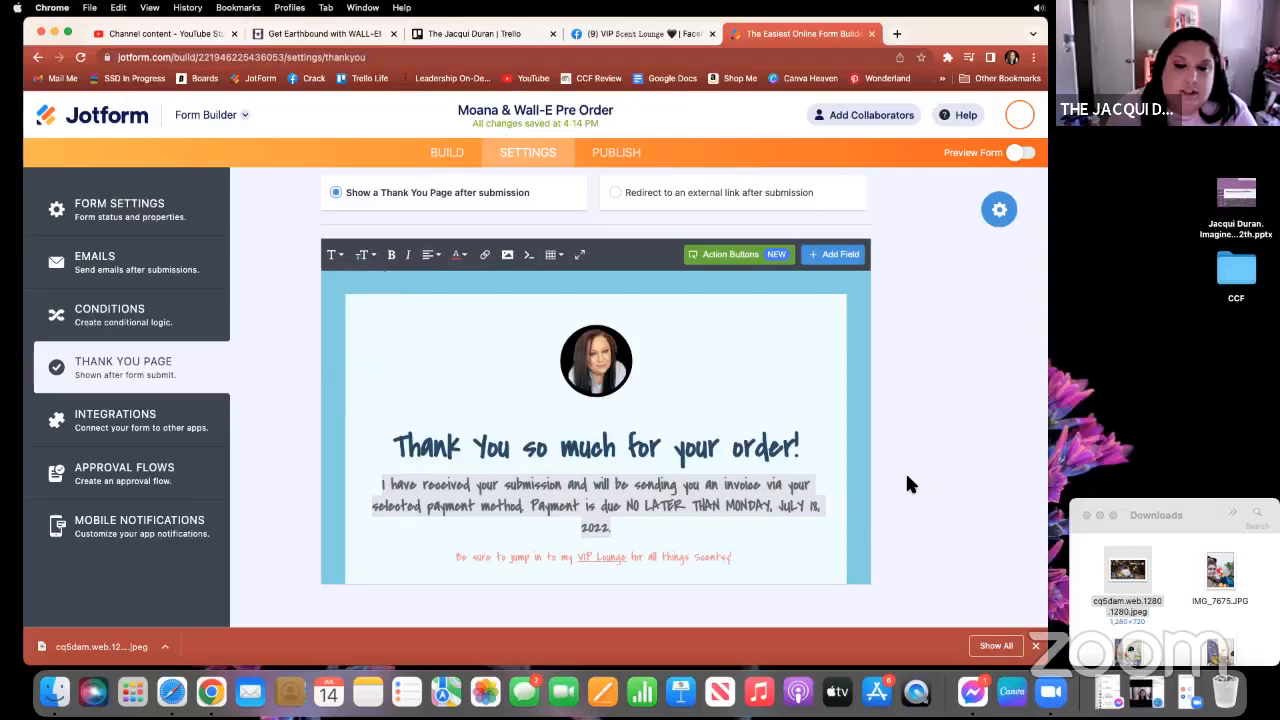
pyautogui.click(806, 455)
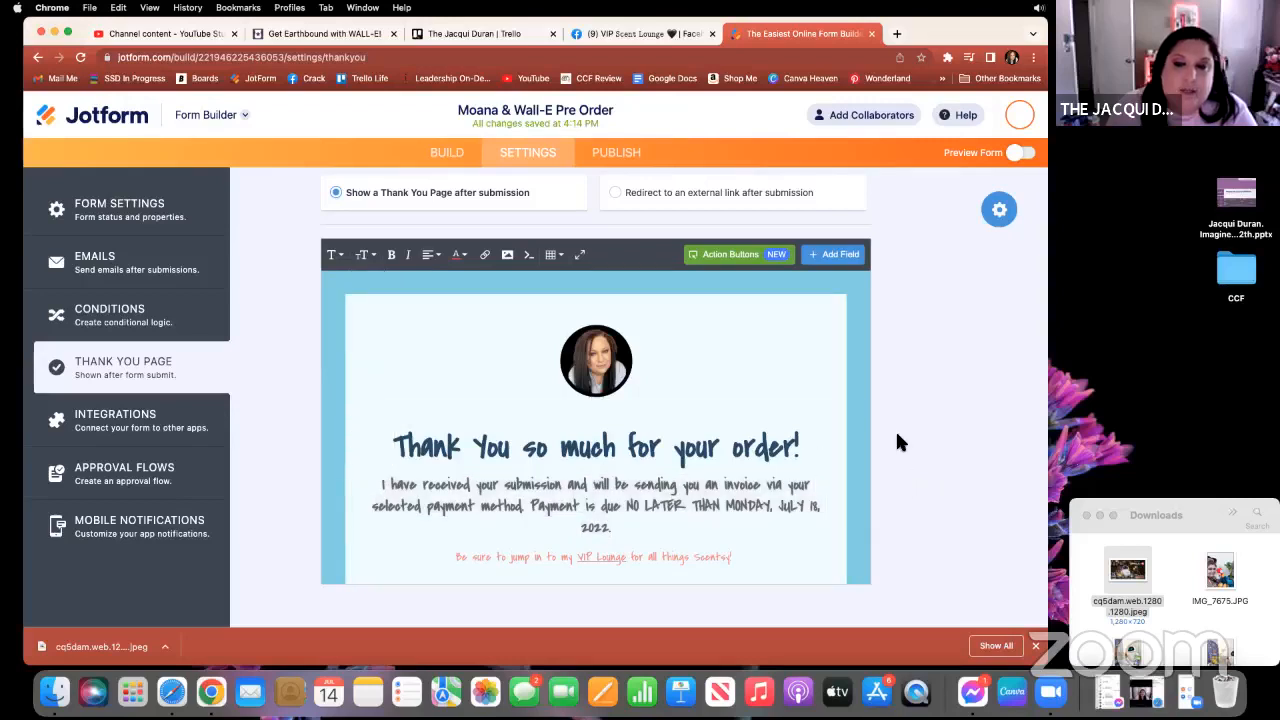
pyautogui.scroll(-1, 788, 453)
pyautogui.scroll(1, 788, 453)
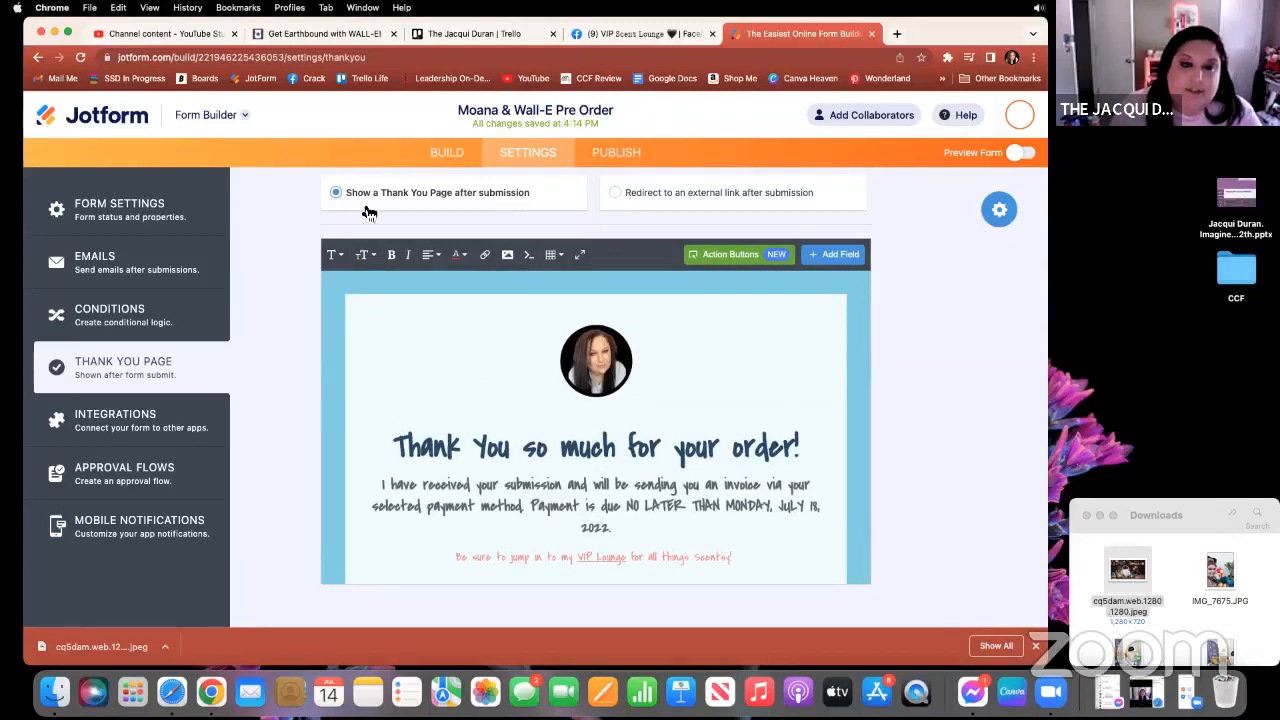
# Open the form's Trello integration and authorize Jotform to access the Trello account.
pyautogui.click(153, 421)
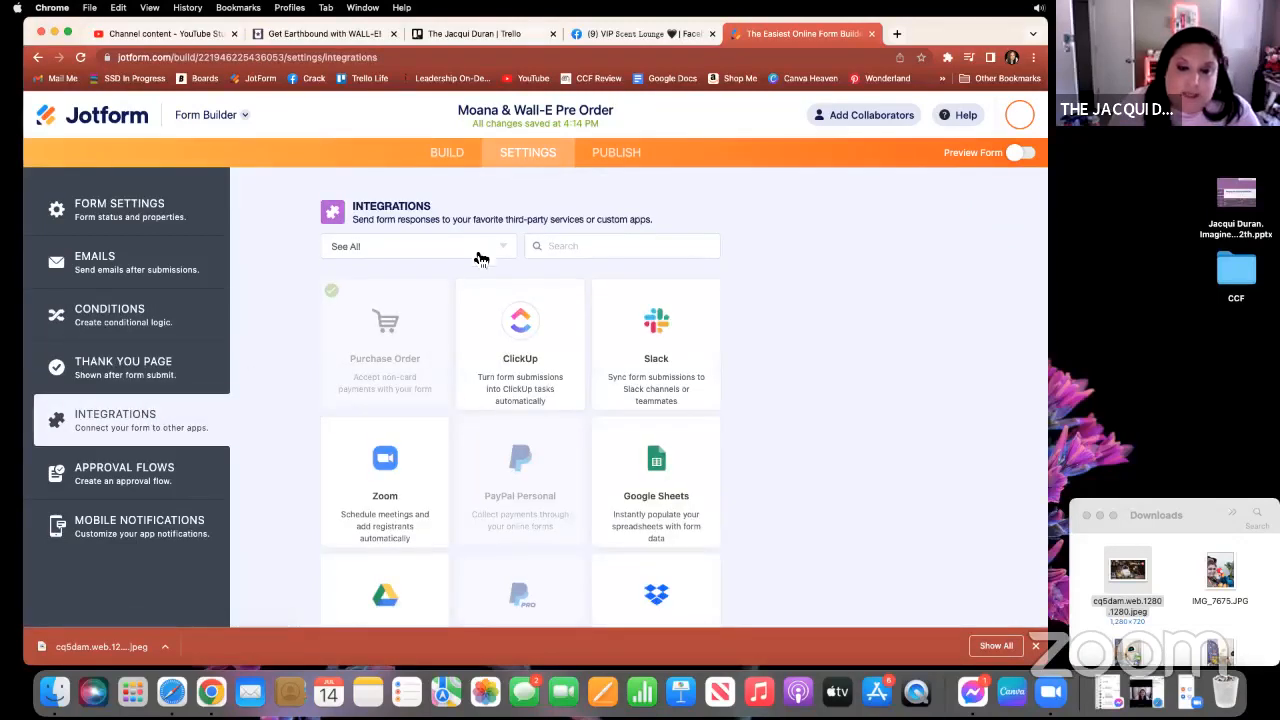
pyautogui.scroll(-3, 755, 440)
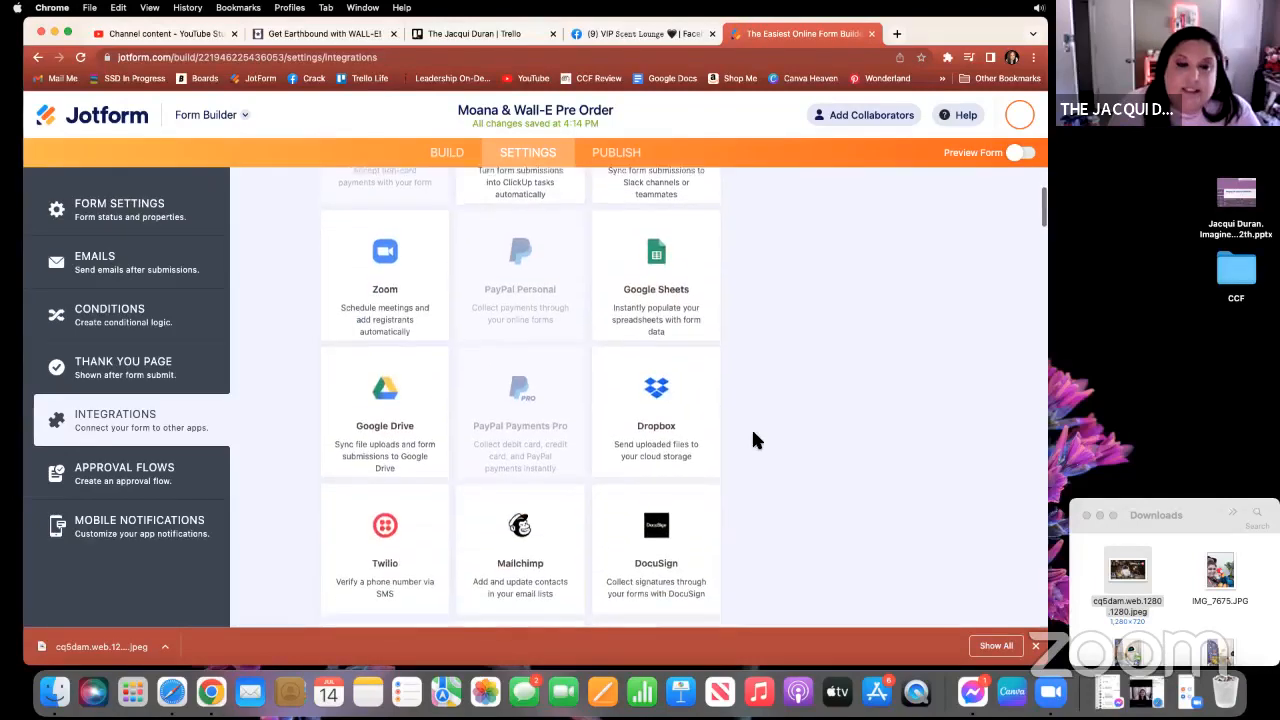
pyautogui.scroll(-2, 755, 440)
pyautogui.scroll(-5, 751, 437)
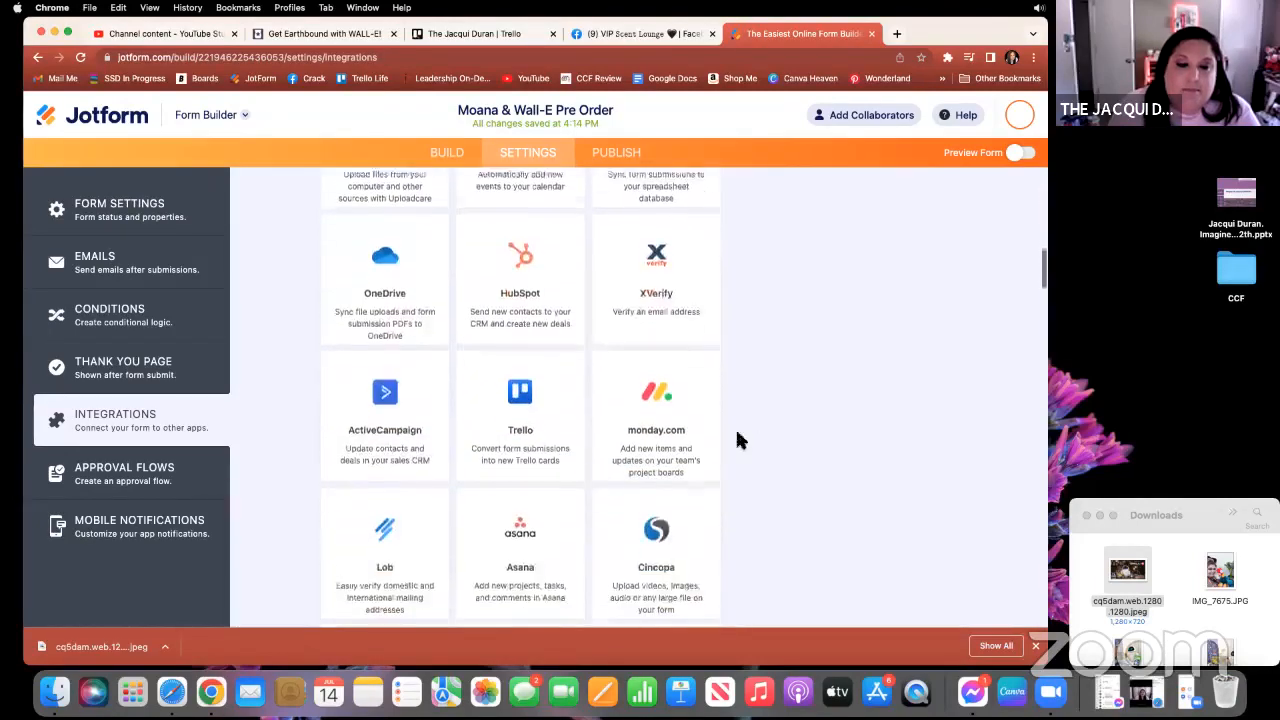
pyautogui.click(514, 376)
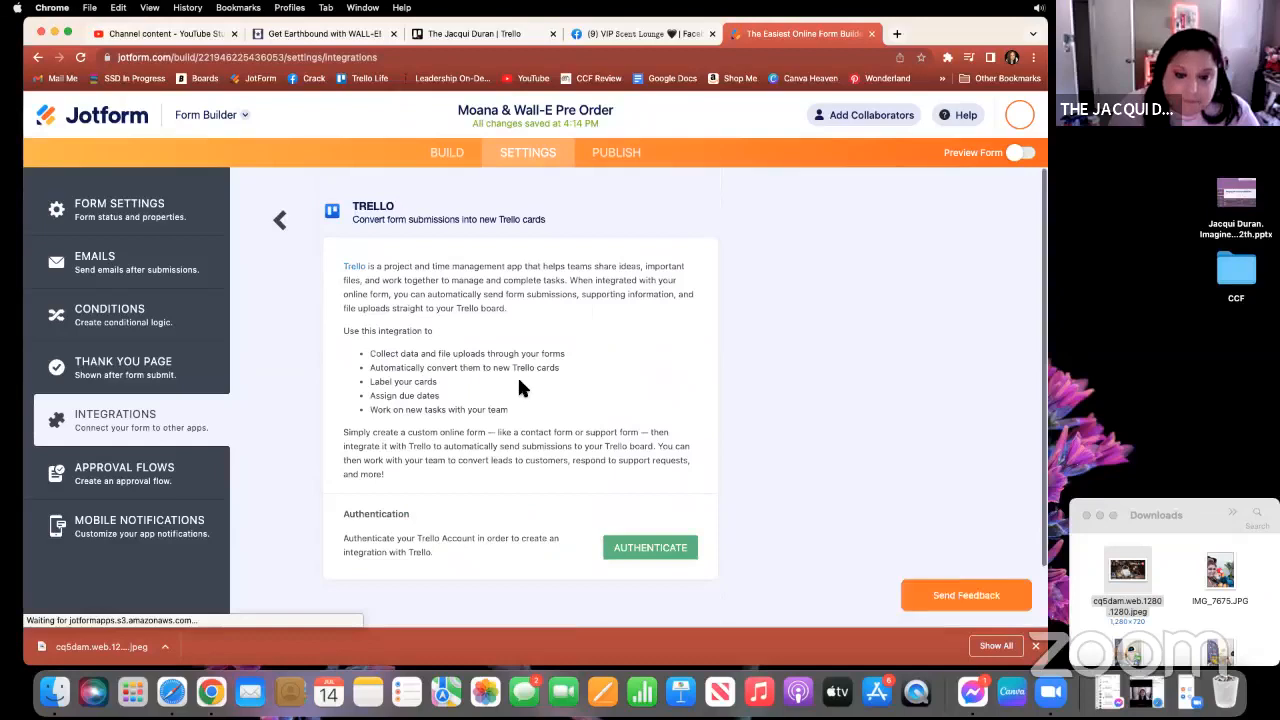
pyautogui.click(657, 545)
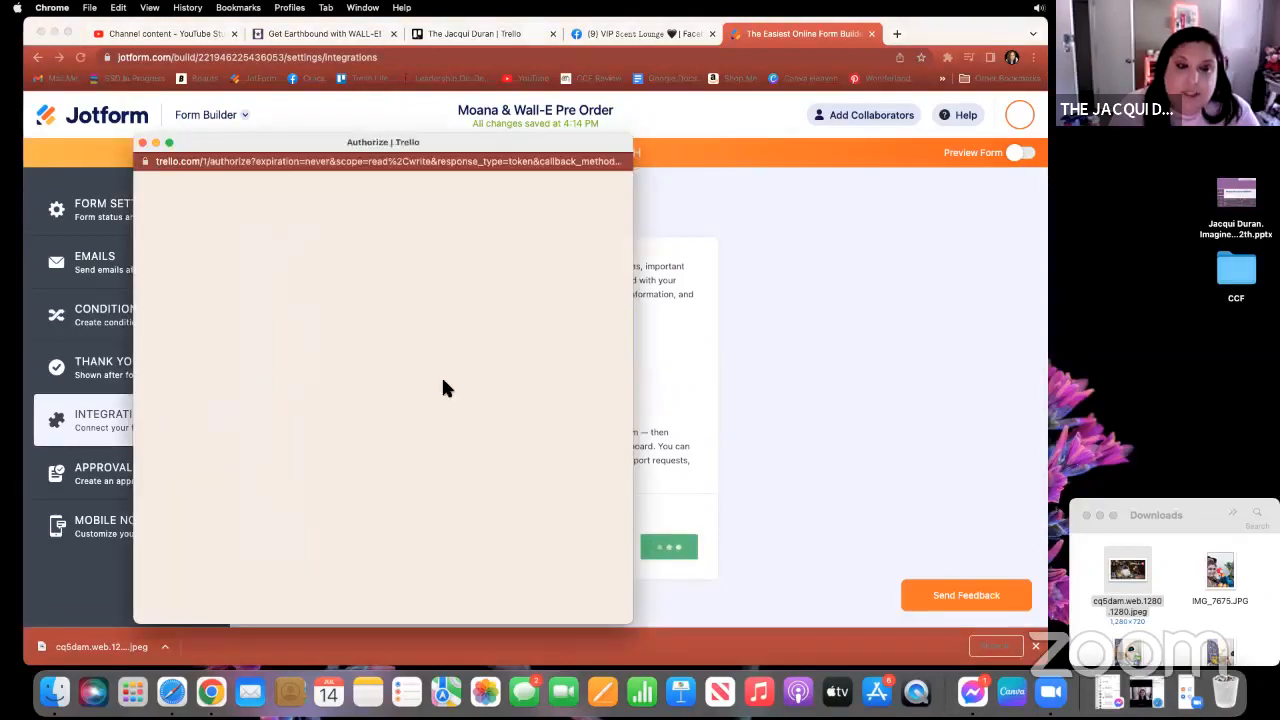
pyautogui.scroll(-10, 519, 452)
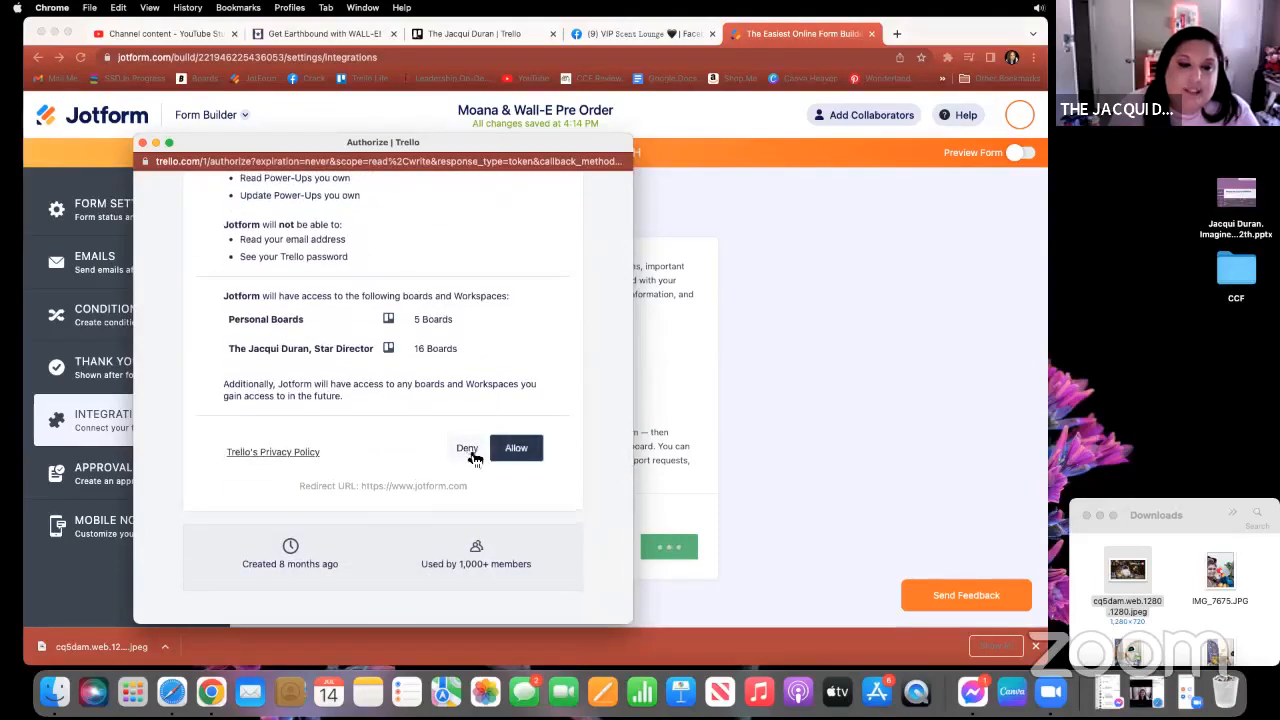
pyautogui.click(522, 450)
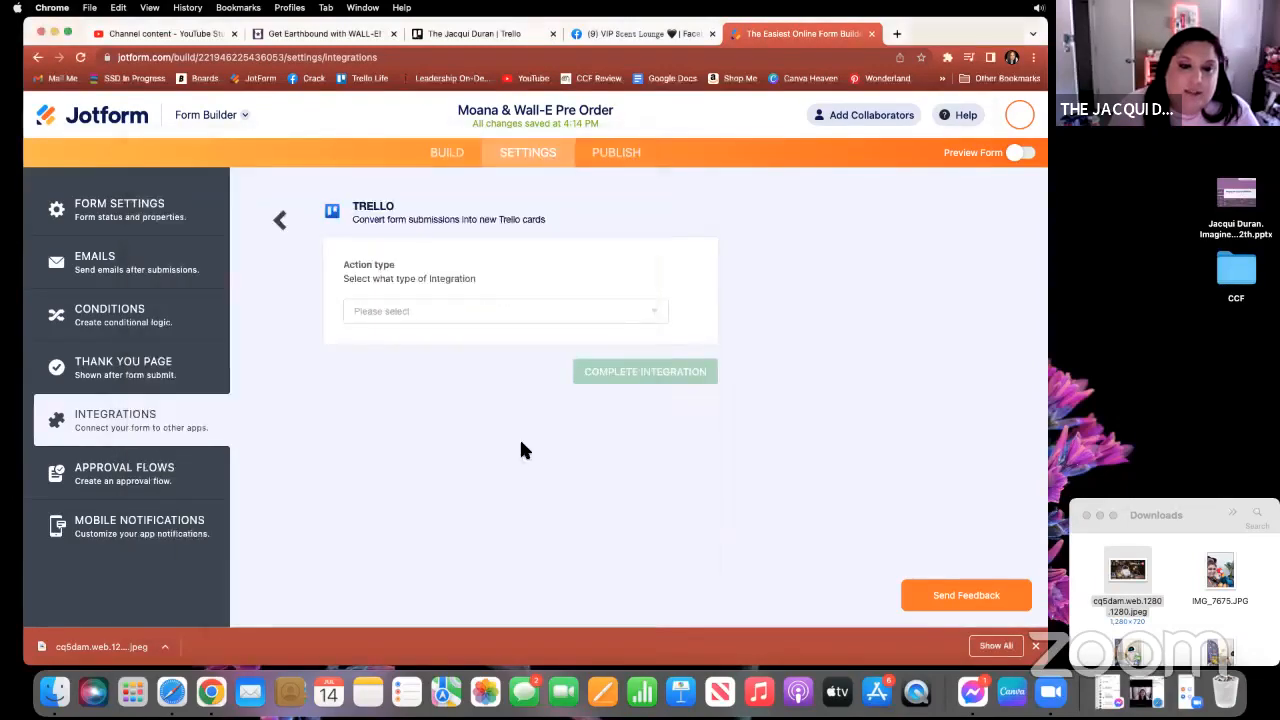
# Set the Trello integration's action type to Create card and choose the board named after the account owner.
pyautogui.click(656, 316)
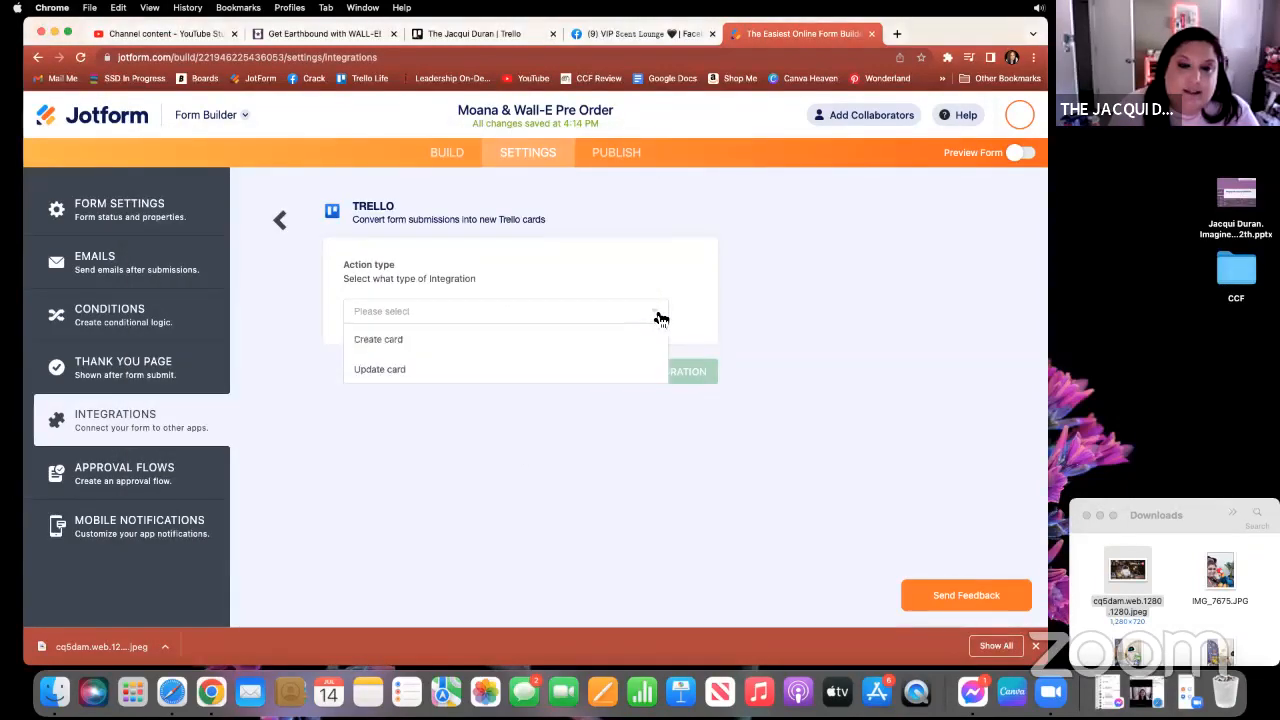
pyautogui.click(378, 339)
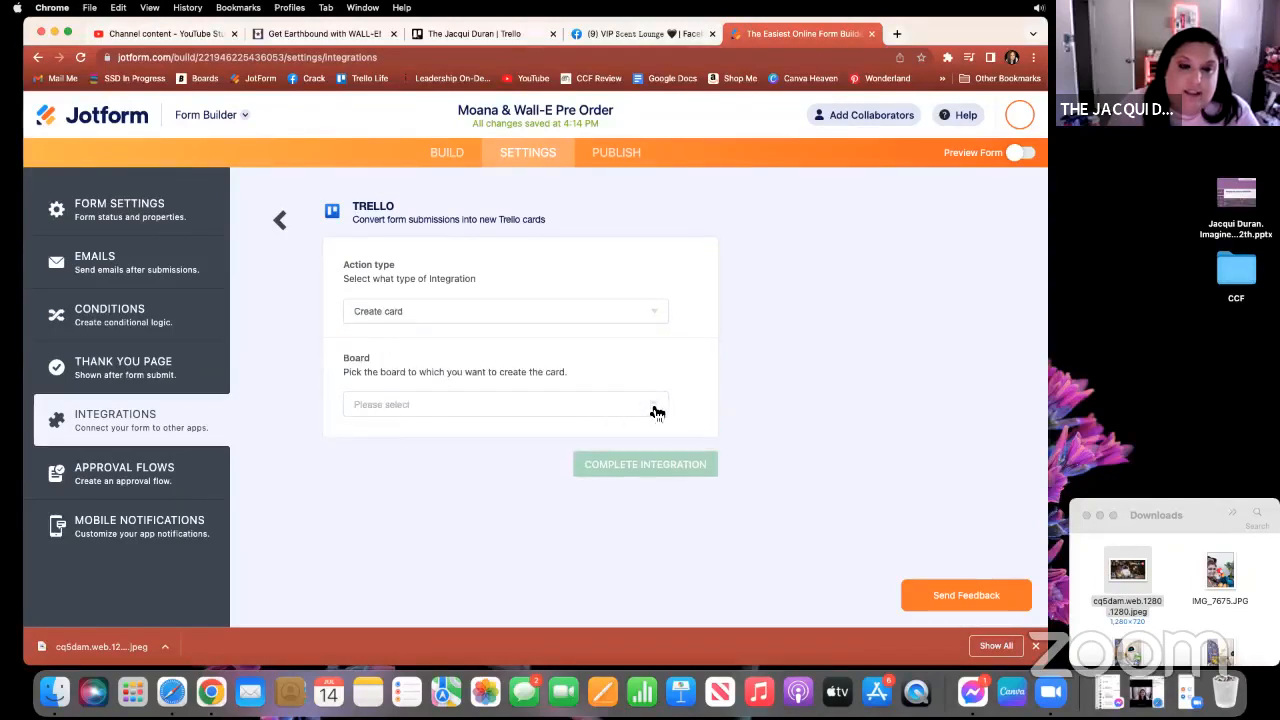
pyautogui.click(657, 410)
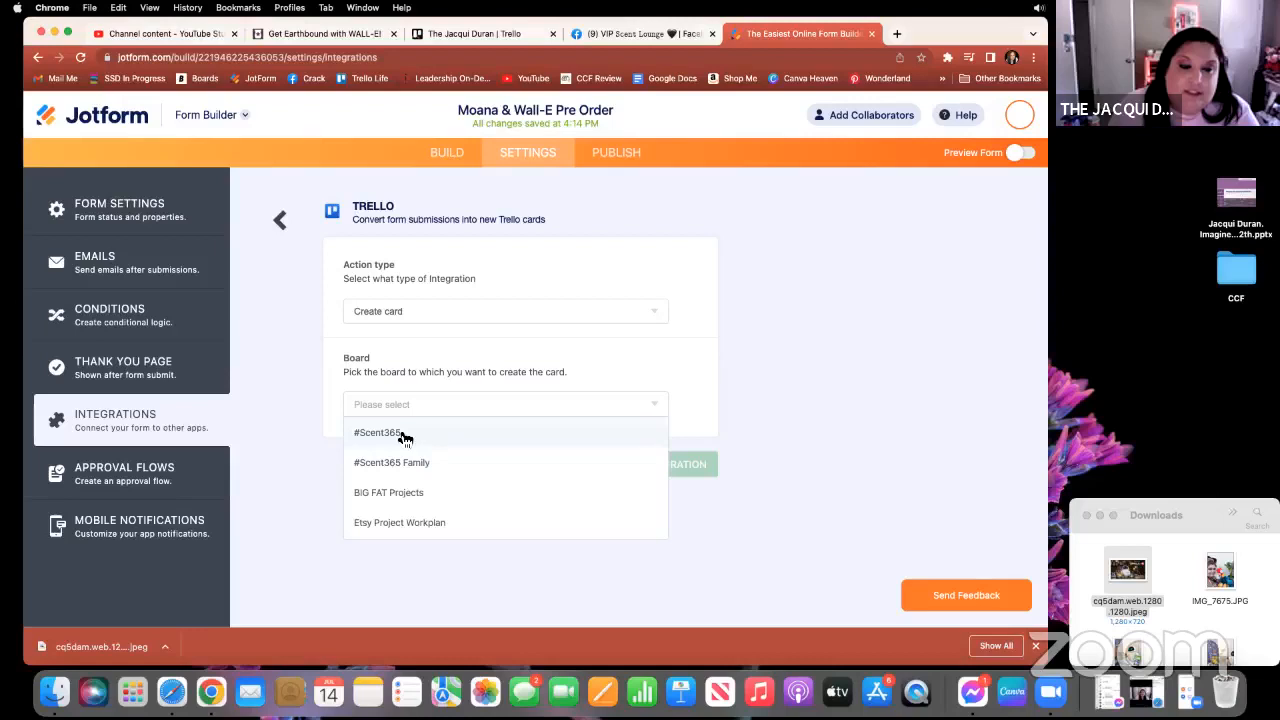
pyautogui.scroll(-3, 420, 506)
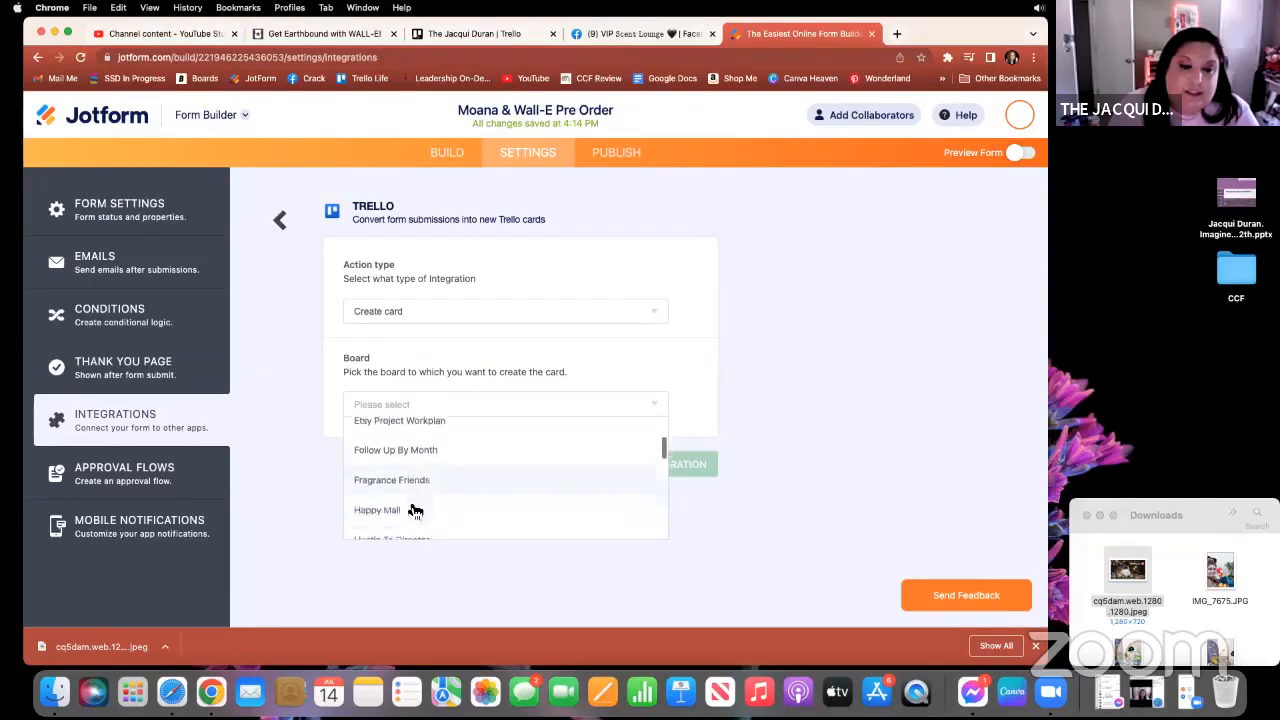
pyautogui.scroll(-10, 415, 511)
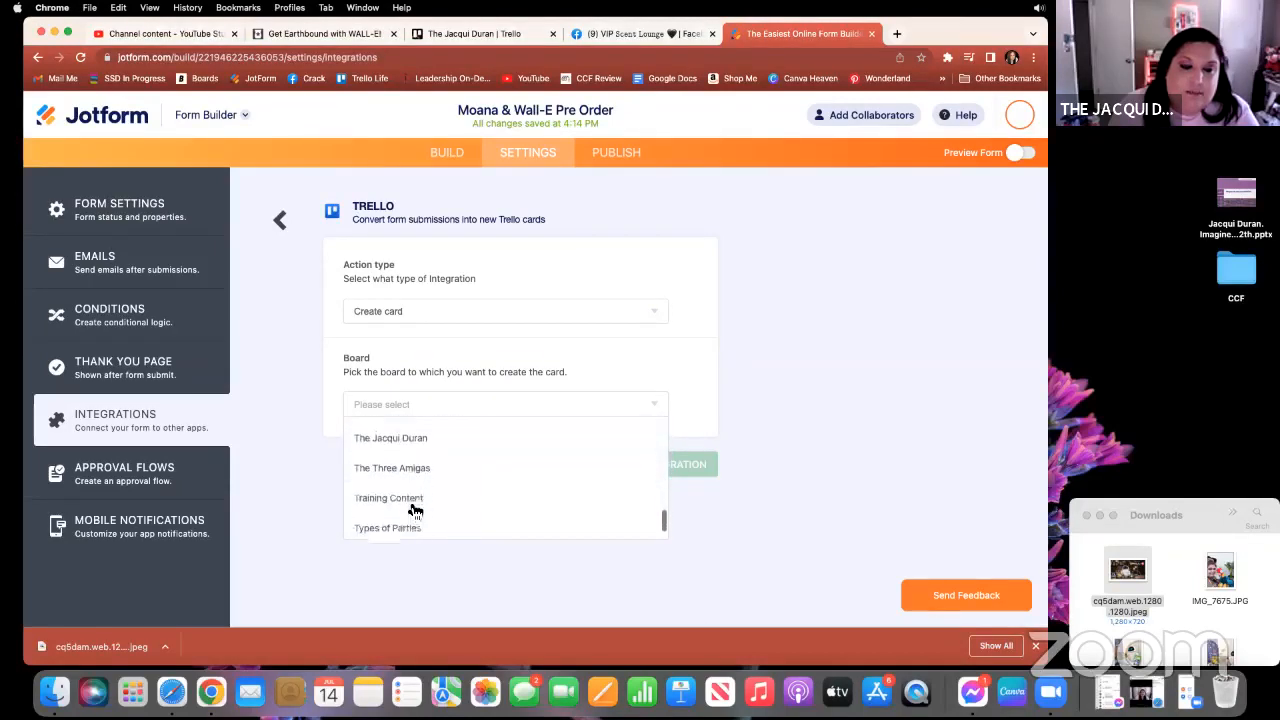
pyautogui.scroll(-1, 415, 511)
pyautogui.scroll(1, 415, 511)
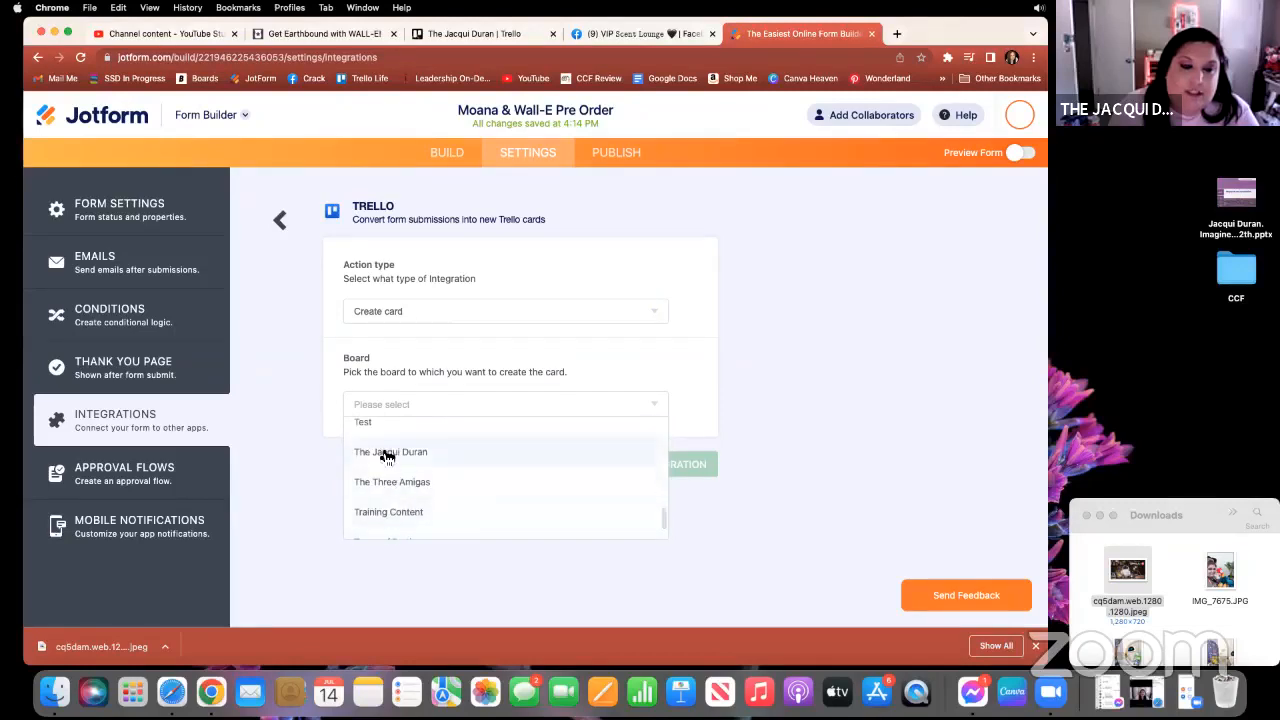
pyautogui.click(386, 449)
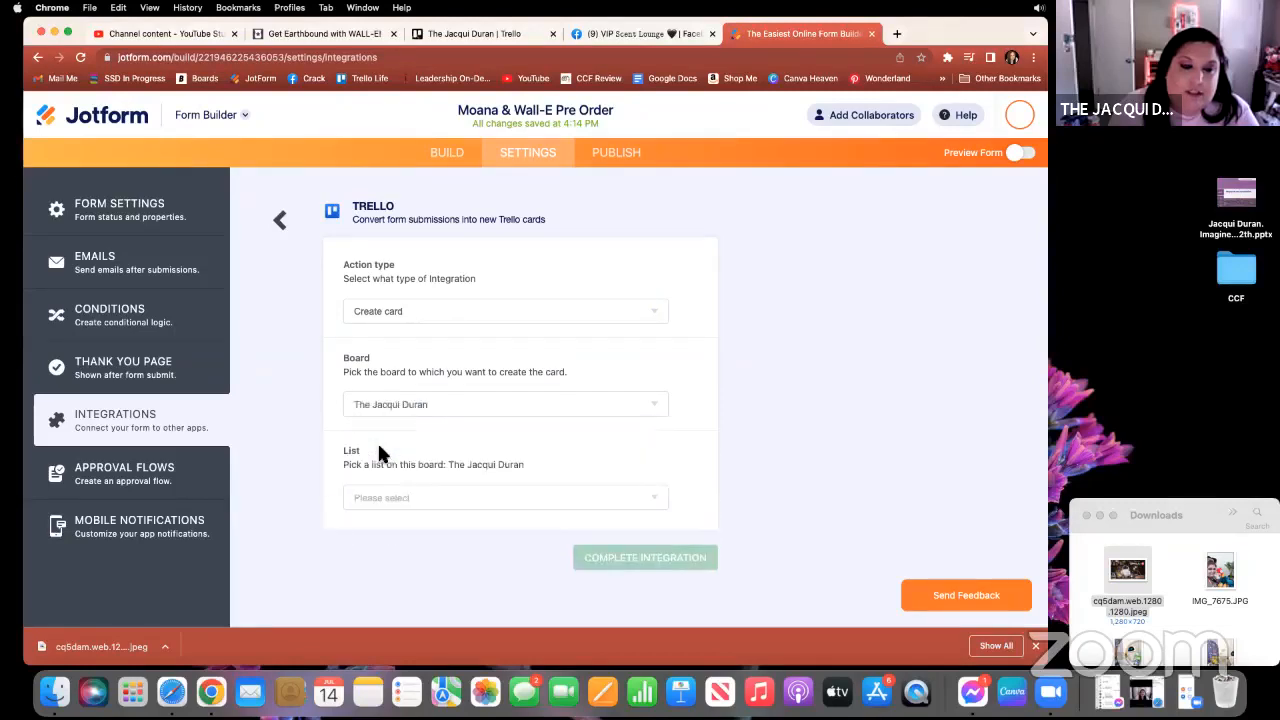
# Pick the "Weekly To Dos" list on the chosen board as the destination for the new cards.
pyautogui.click(660, 503)
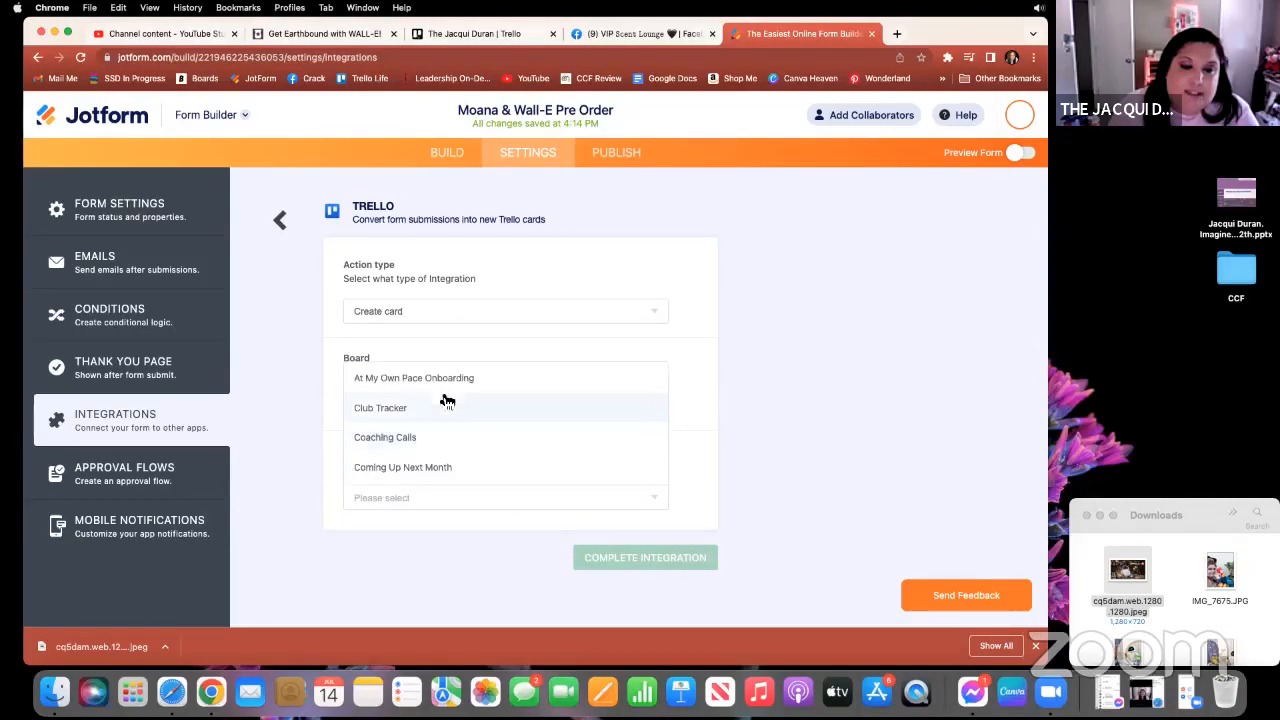
pyautogui.scroll(-8, 441, 432)
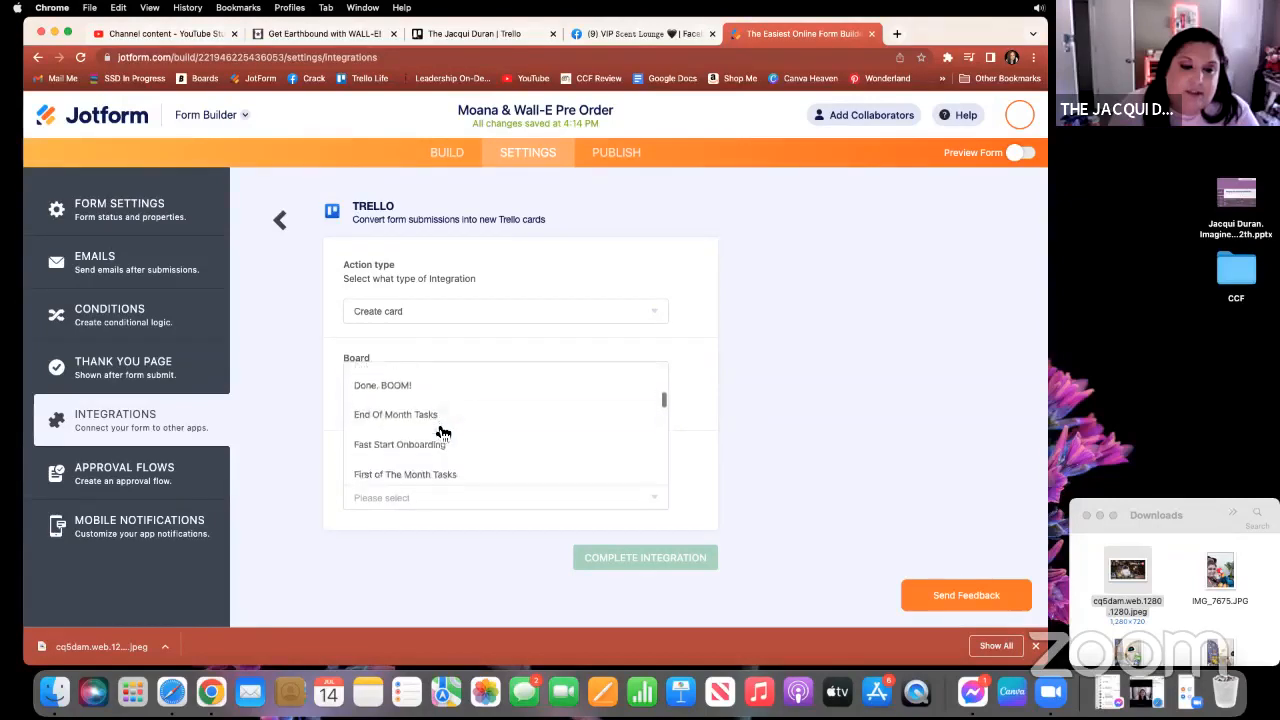
pyautogui.scroll(-10, 443, 432)
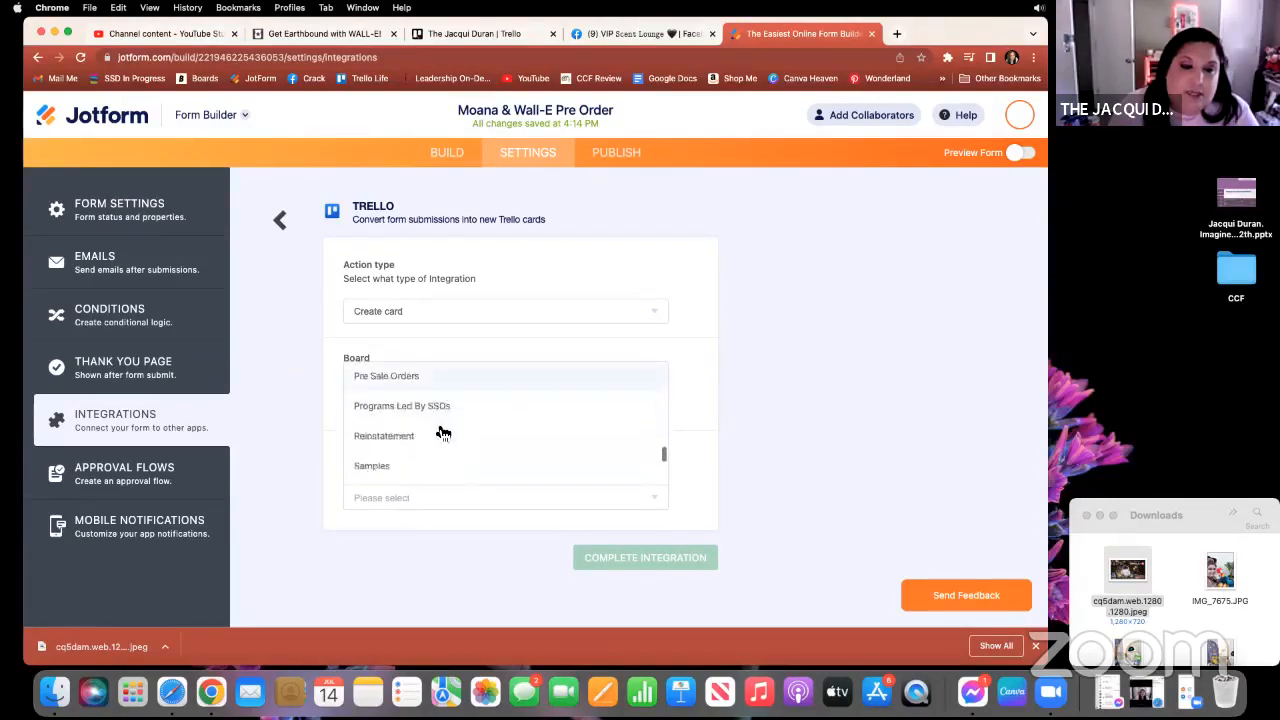
pyautogui.scroll(-2, 443, 432)
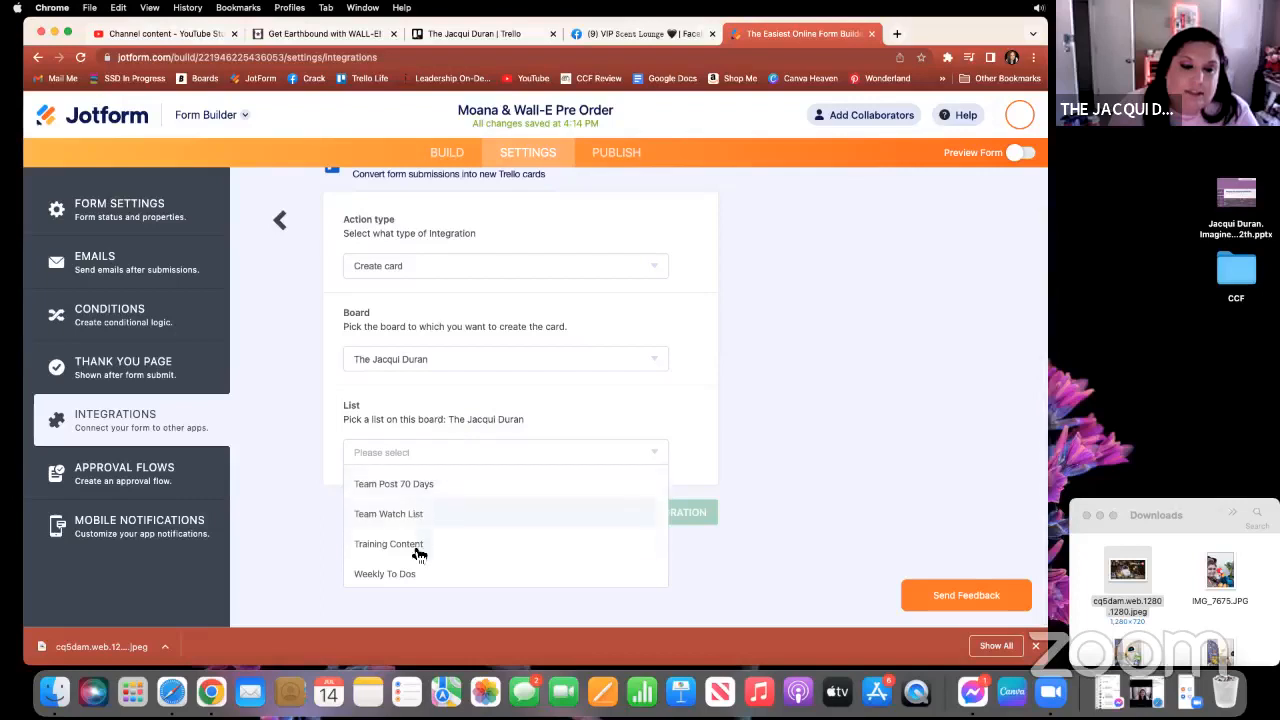
pyautogui.scroll(6, 418, 555)
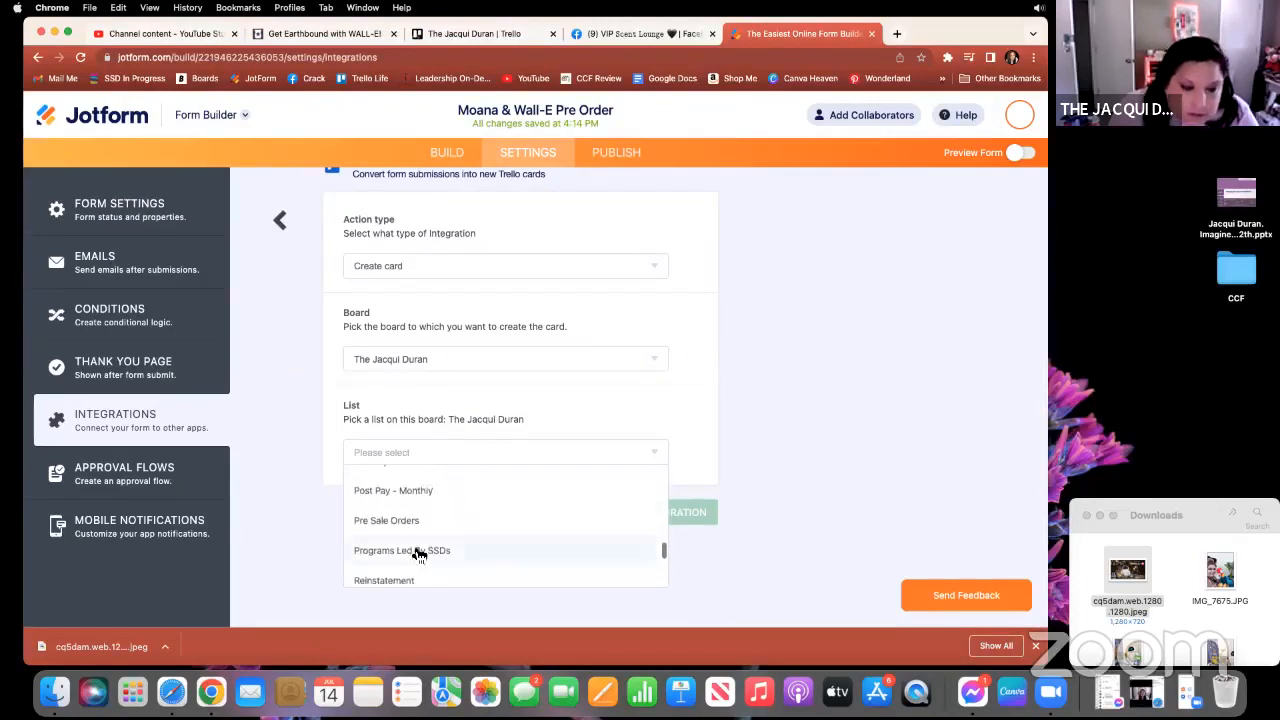
pyautogui.scroll(8, 418, 555)
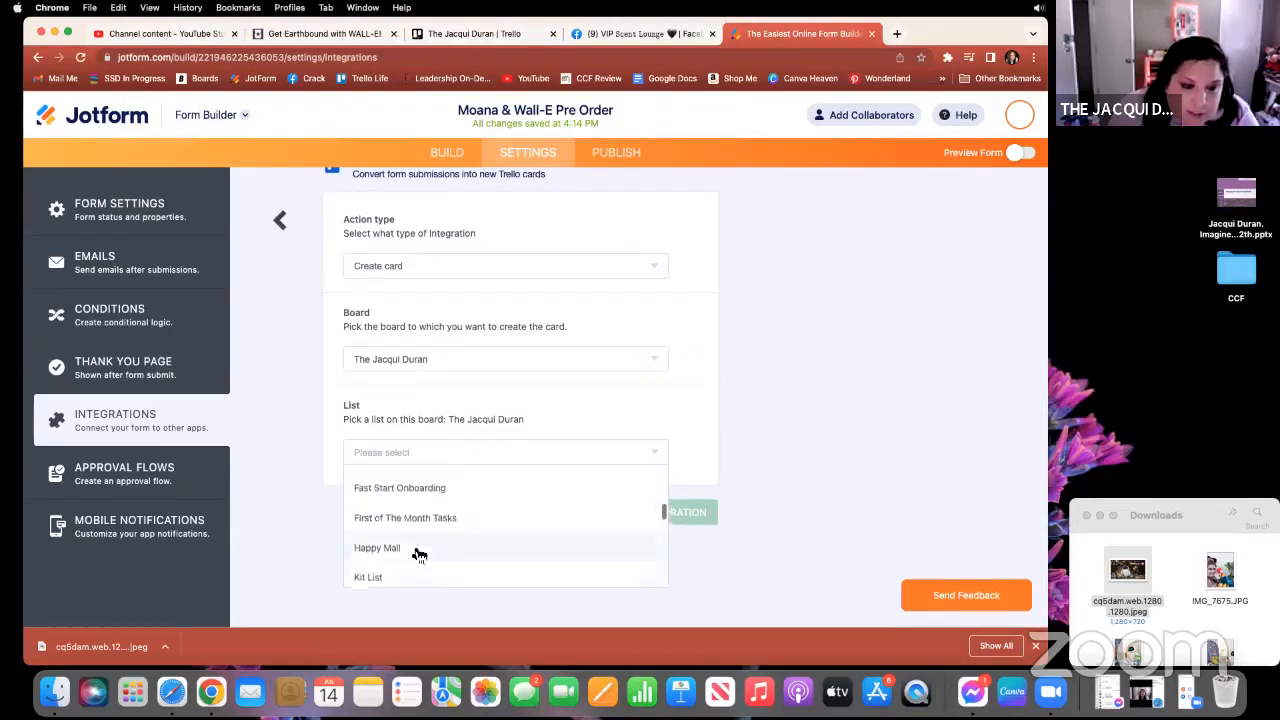
pyautogui.scroll(2, 418, 555)
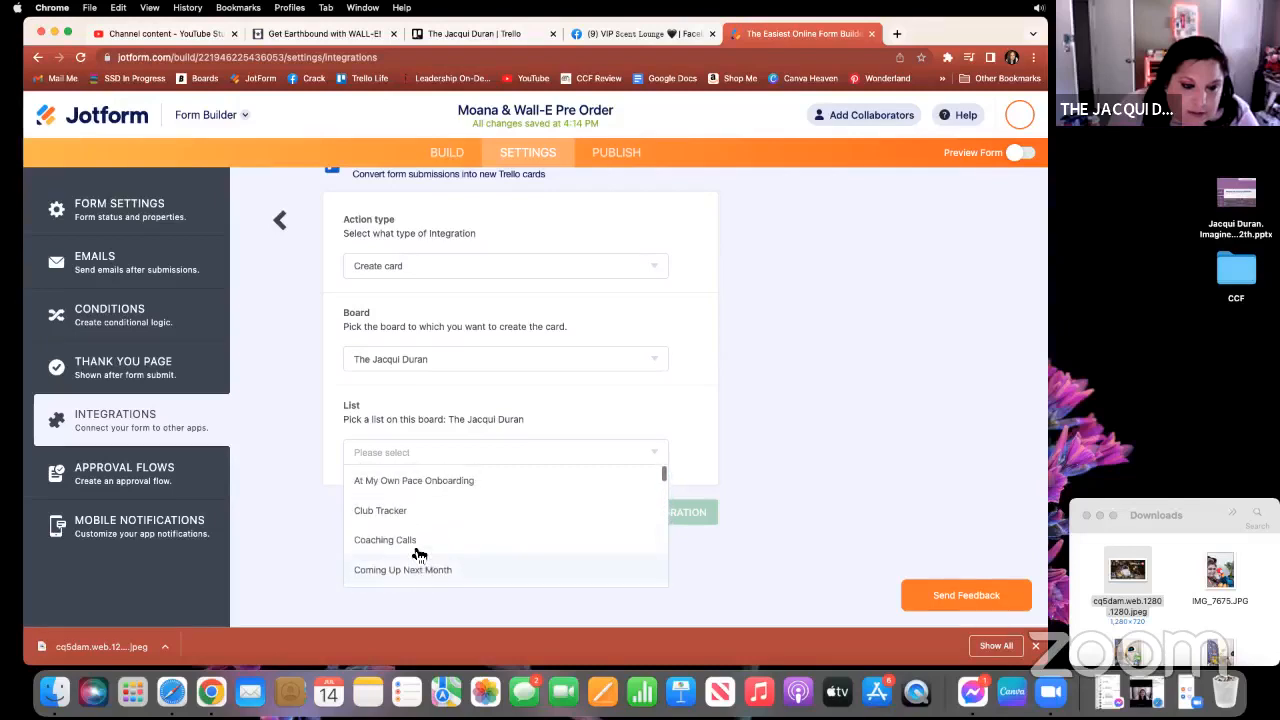
pyautogui.scroll(-10, 418, 555)
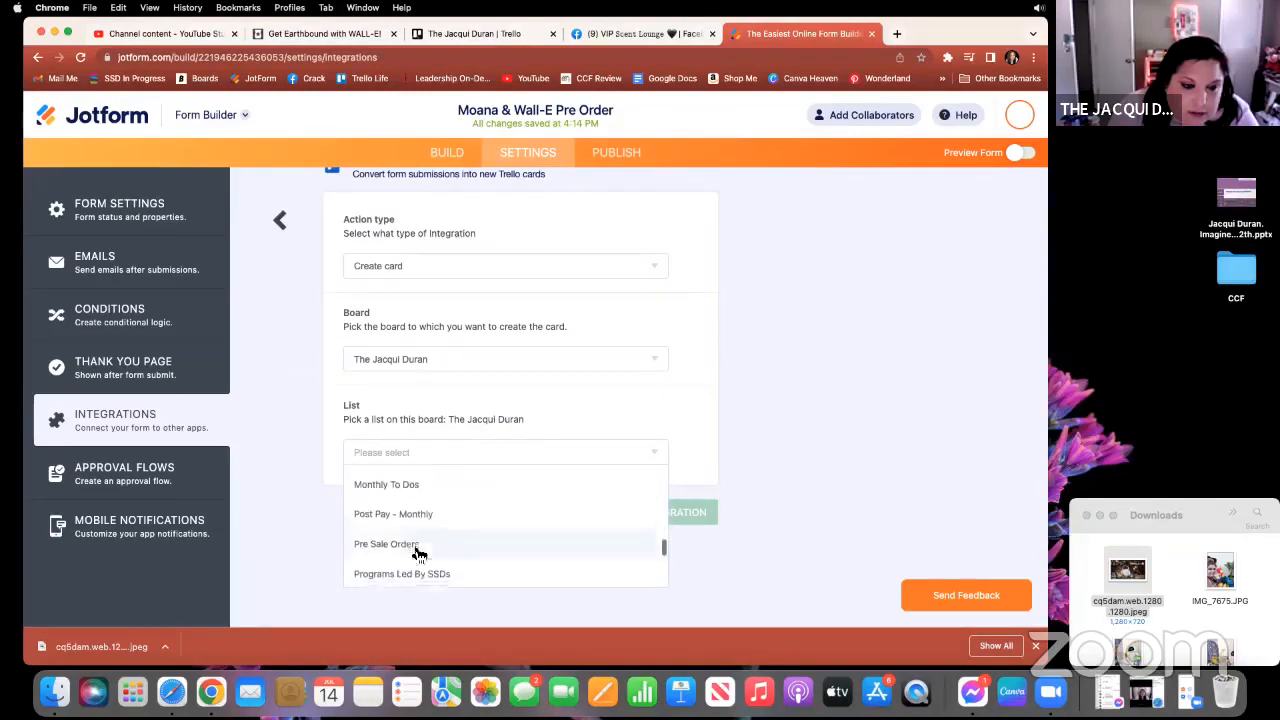
pyautogui.scroll(-6, 418, 555)
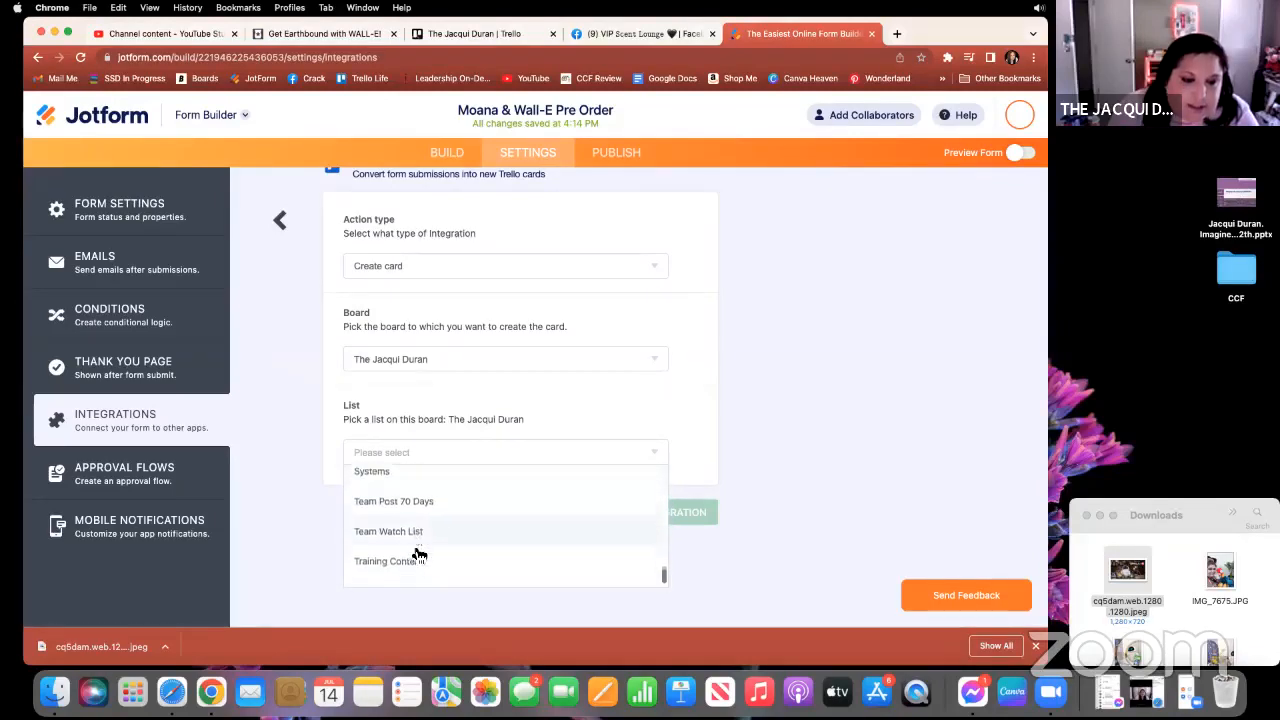
pyautogui.scroll(-1, 418, 555)
pyautogui.click(408, 575)
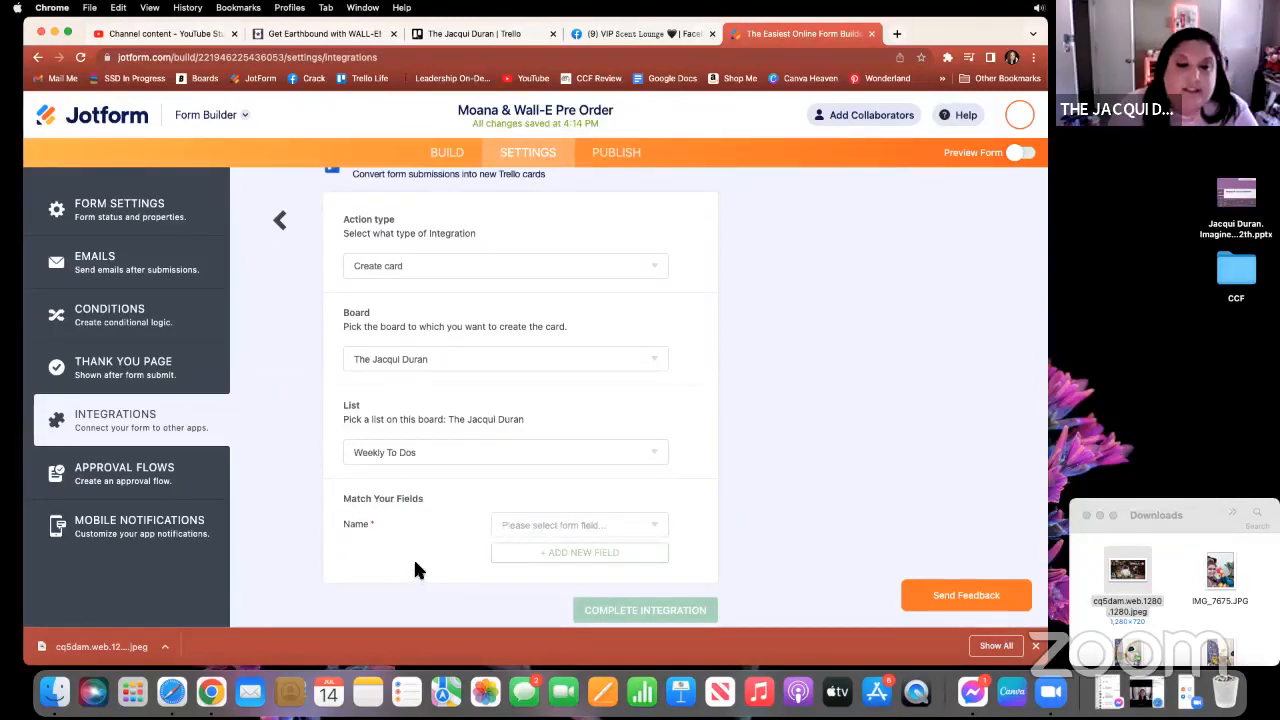
# Match the card's Name to the "Your Name" form field, then complete and finish the Trello integration.
pyautogui.click(661, 527)
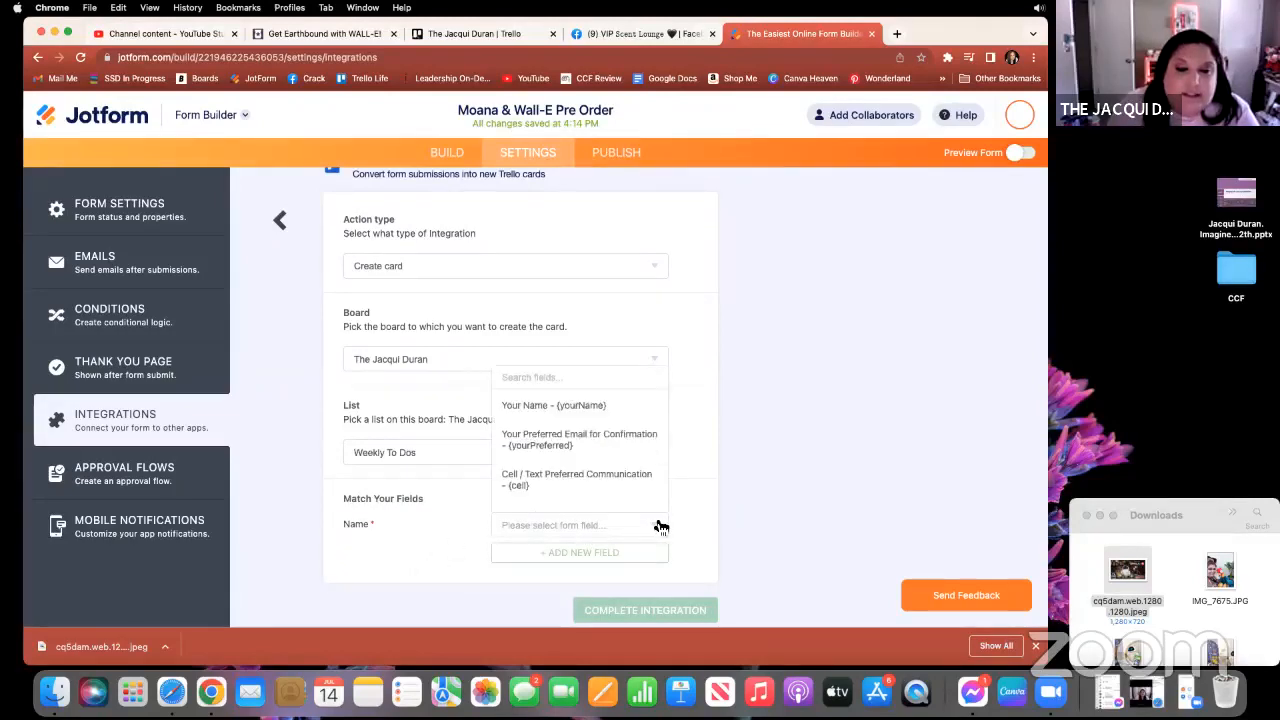
pyautogui.click(570, 406)
pyautogui.click(672, 612)
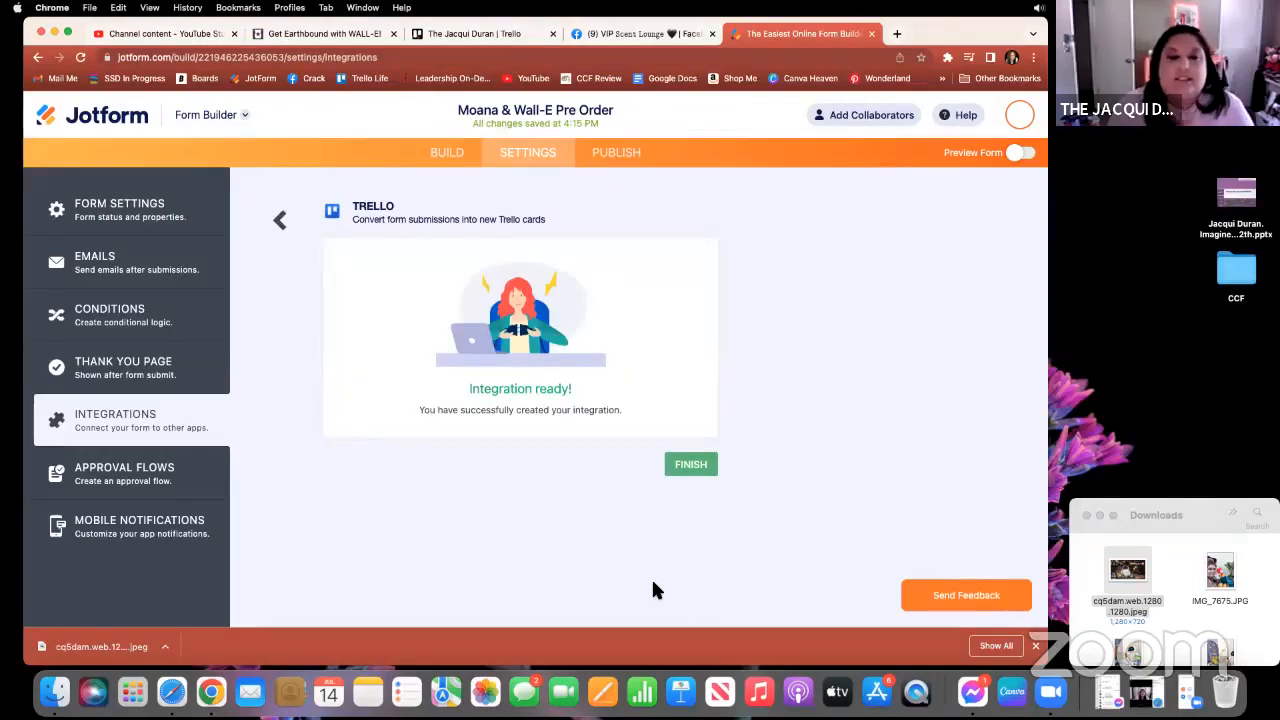
pyautogui.click(686, 476)
# Look through the catalogue of available integrations, including spreadsheet, storage, email and payment services.
pyautogui.scroll(8, 725, 467)
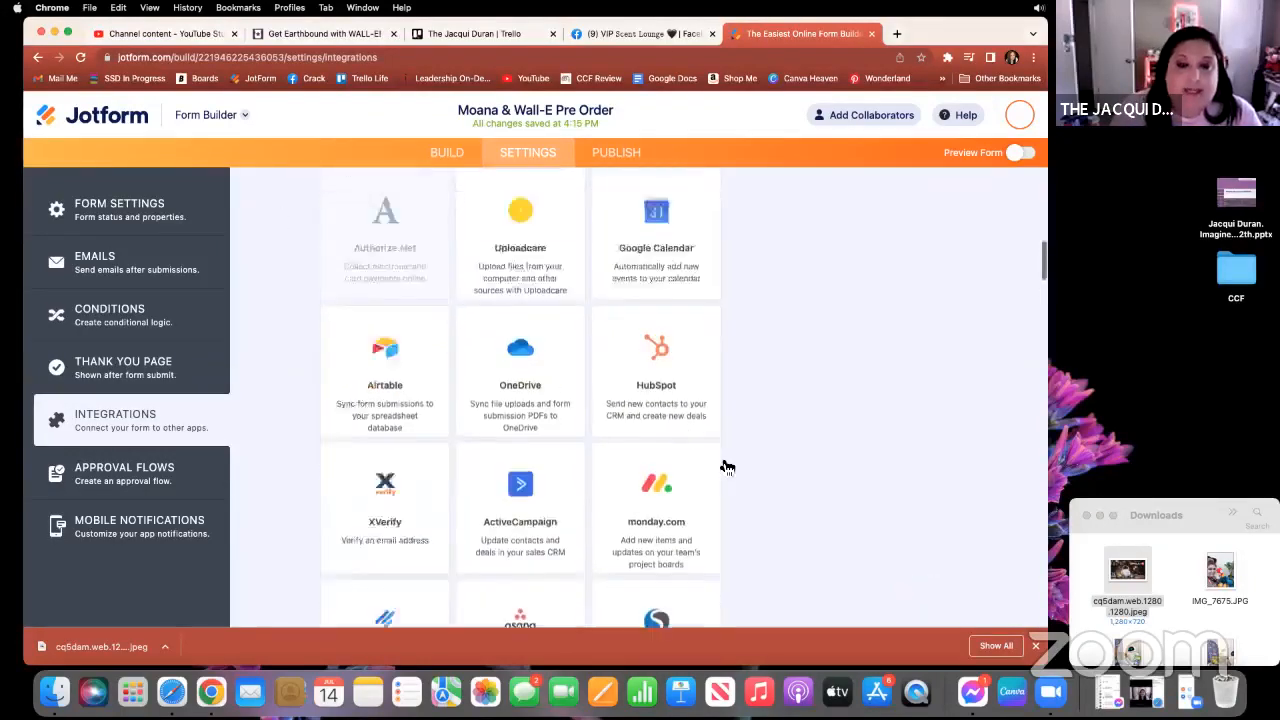
pyautogui.scroll(-5, 725, 467)
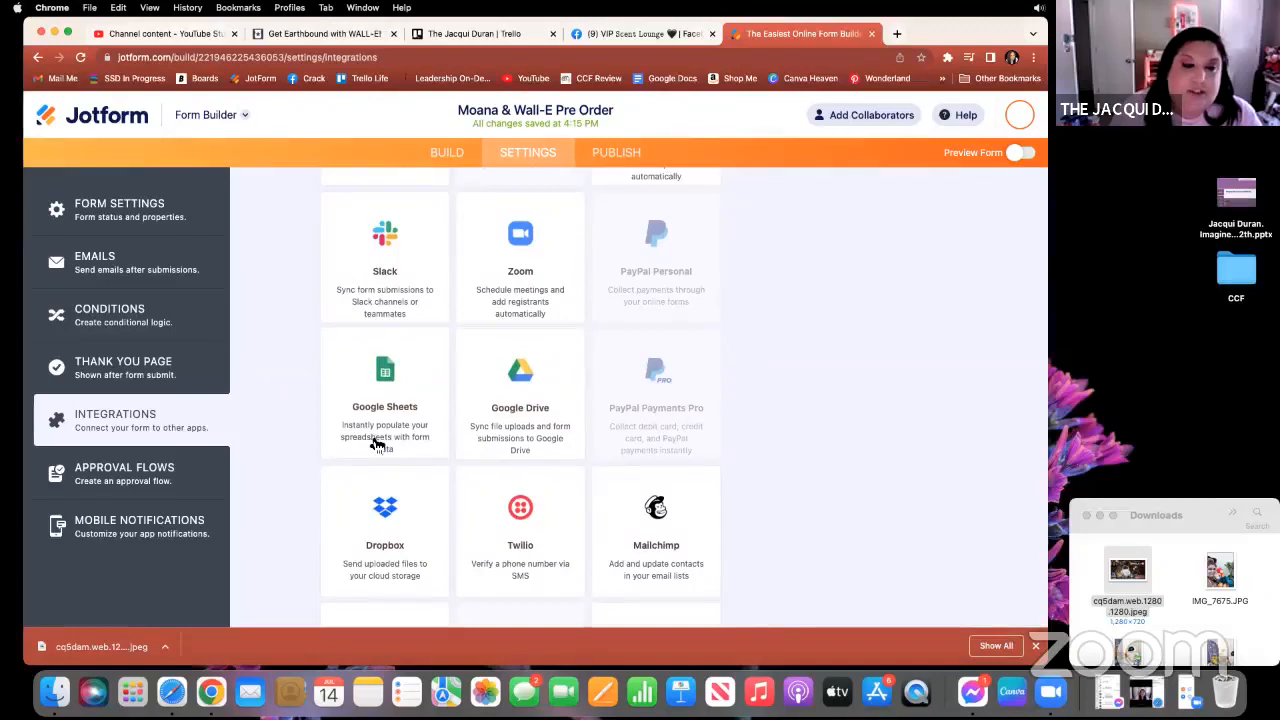
pyautogui.scroll(-5, 645, 444)
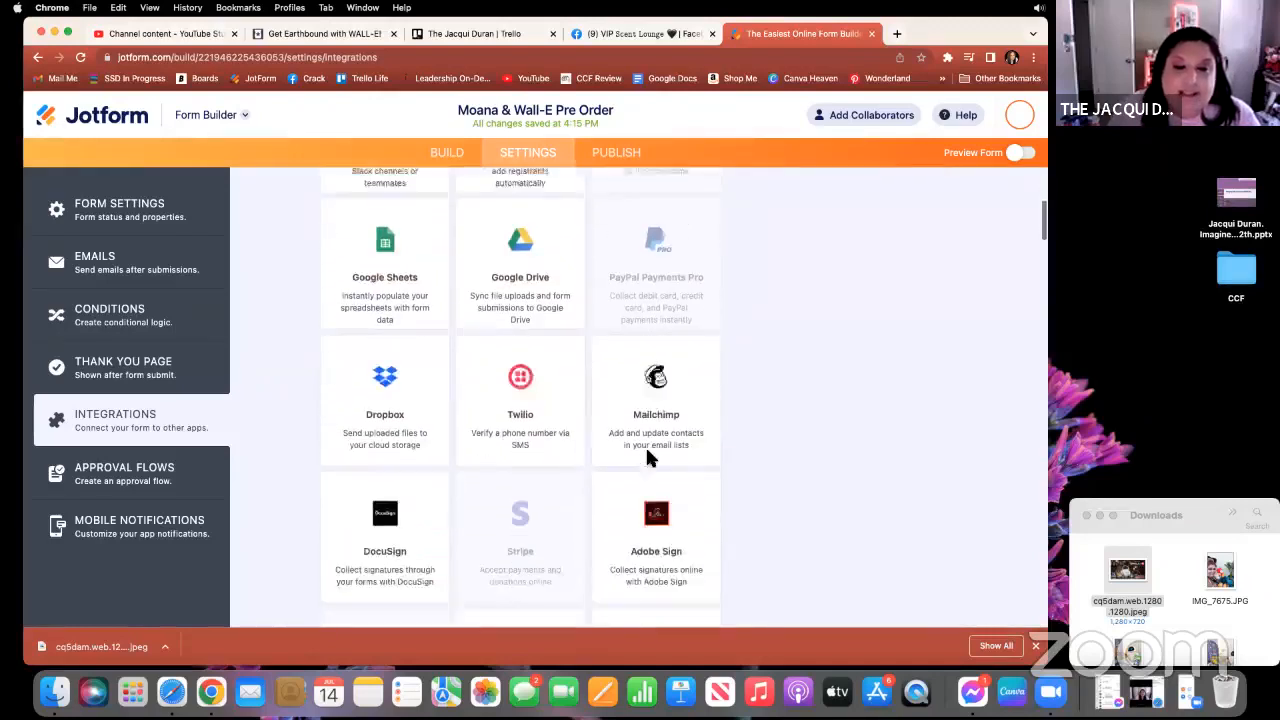
pyautogui.scroll(-3, 650, 452)
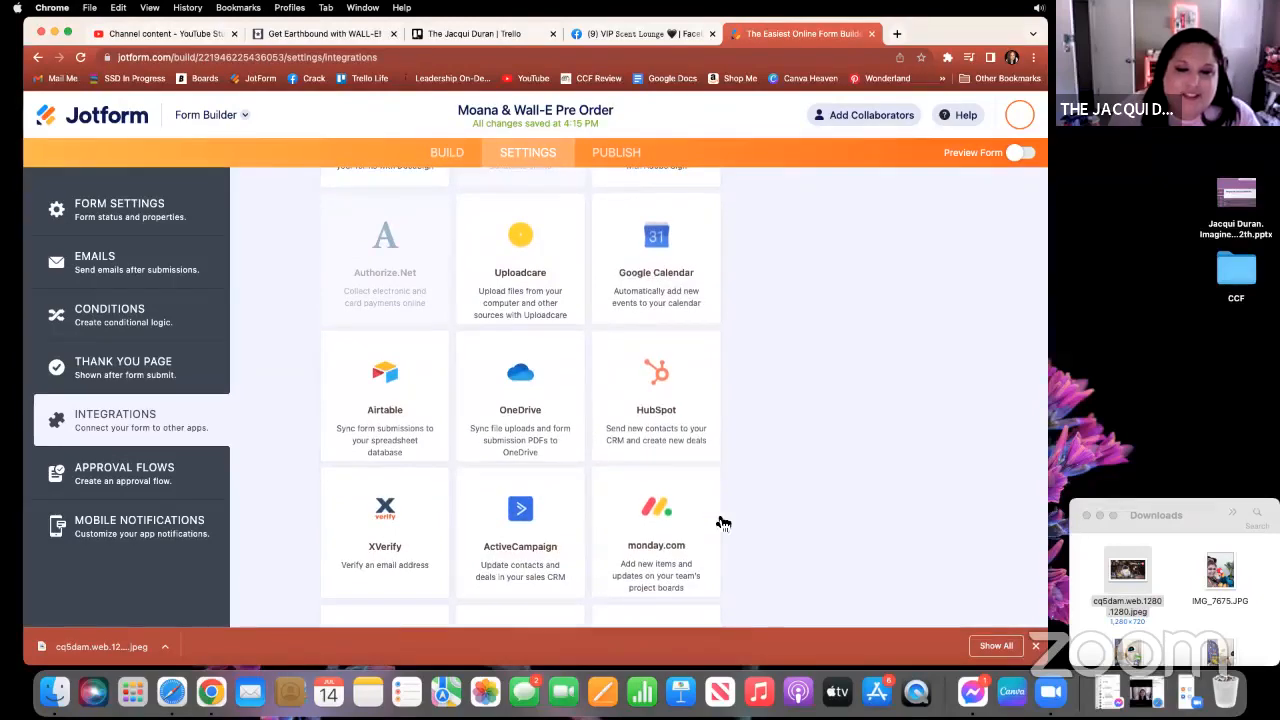
pyautogui.scroll(-4, 720, 523)
pyautogui.scroll(-10, 723, 523)
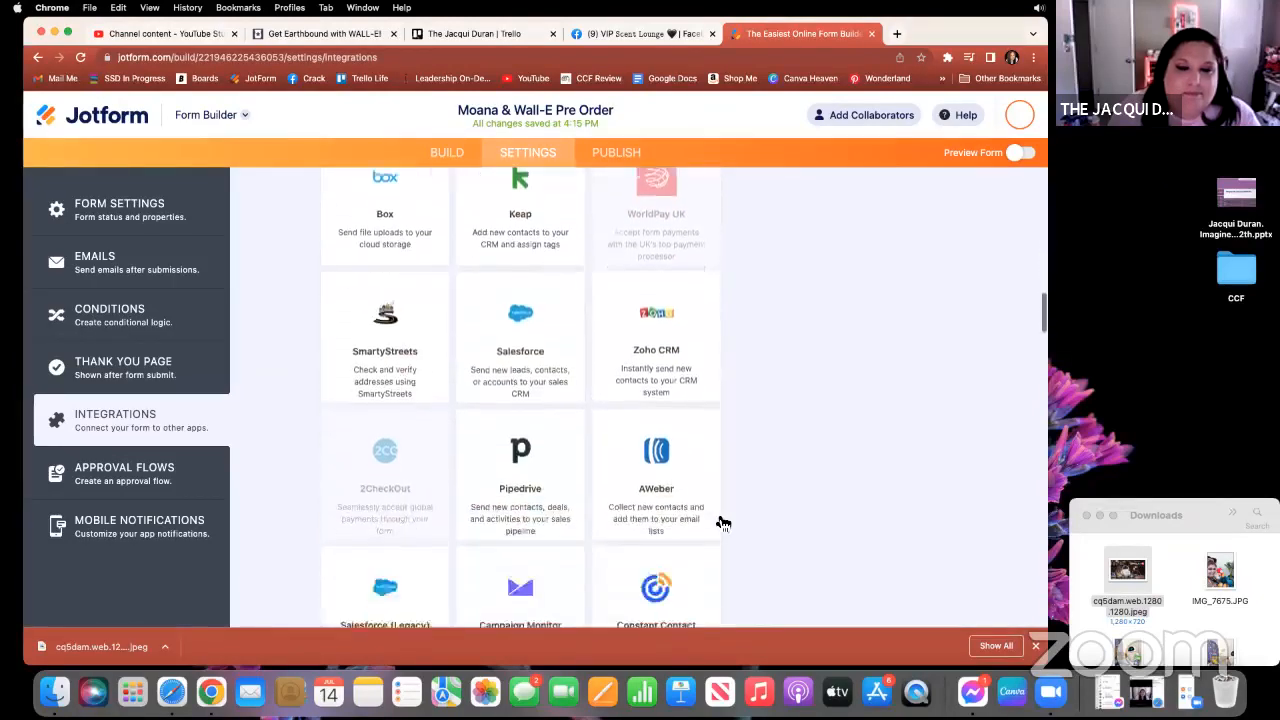
pyautogui.scroll(-8, 723, 523)
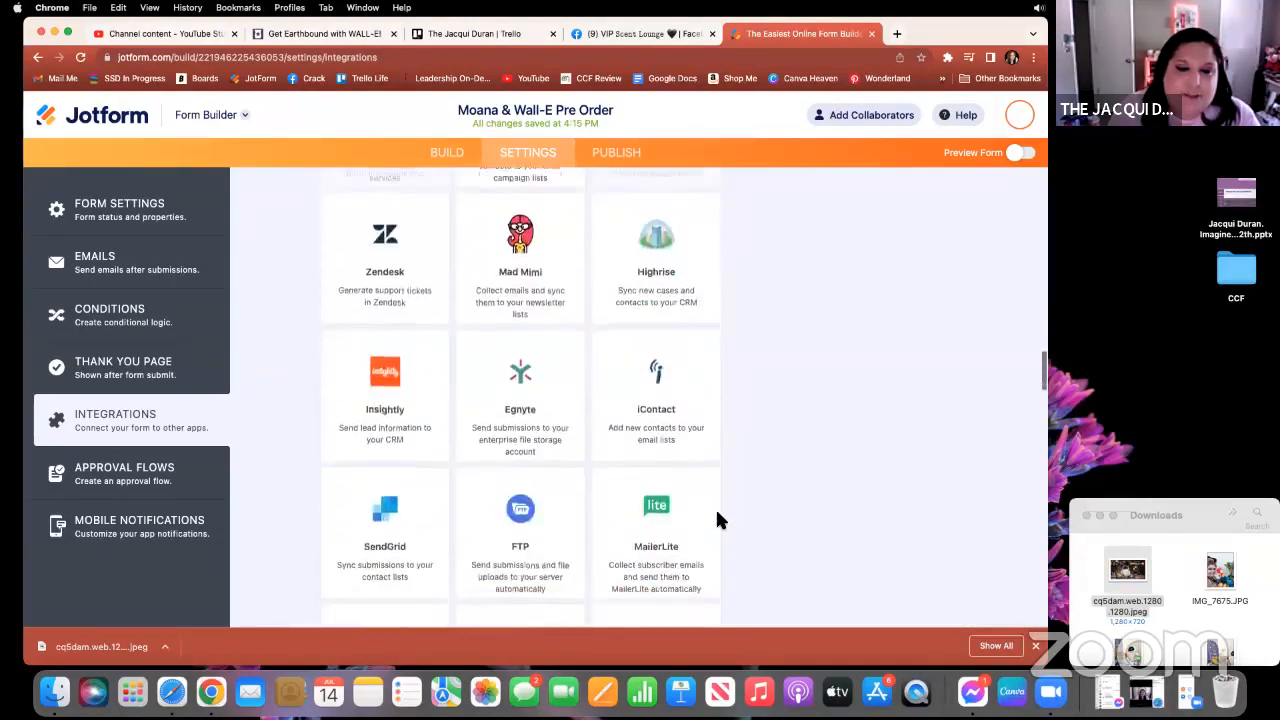
pyautogui.scroll(-6, 723, 523)
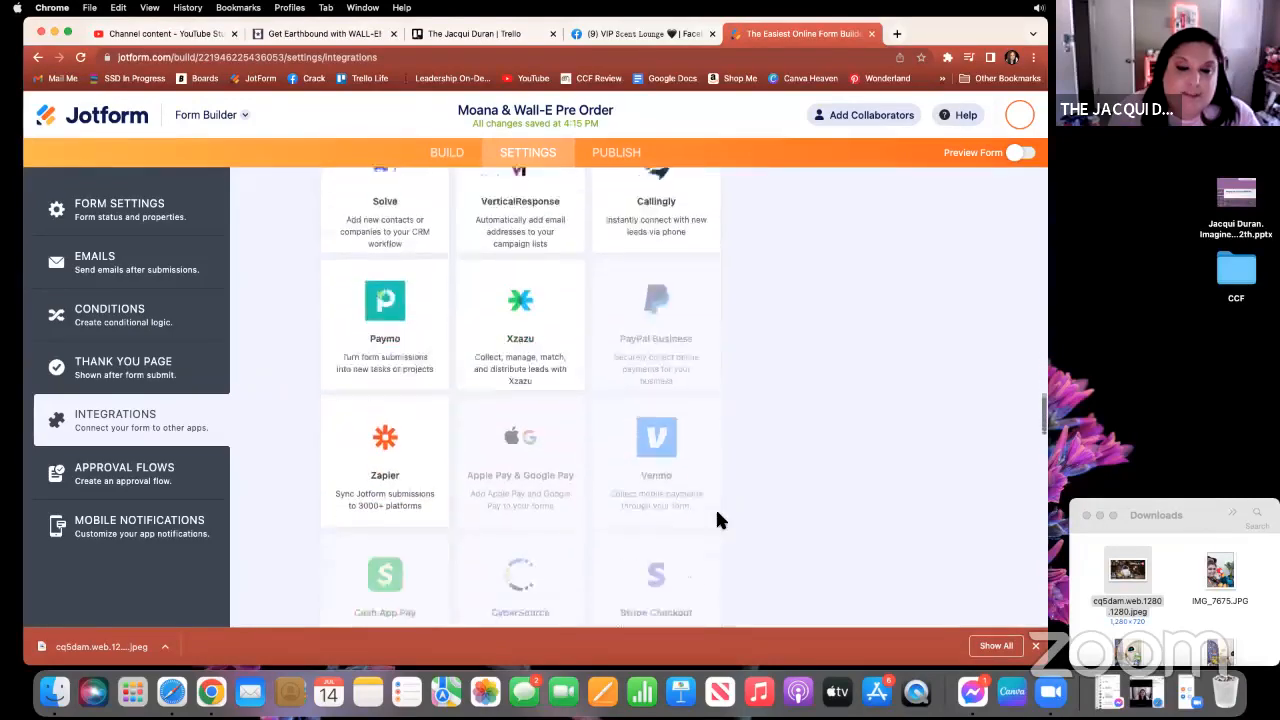
pyautogui.scroll(-6, 717, 513)
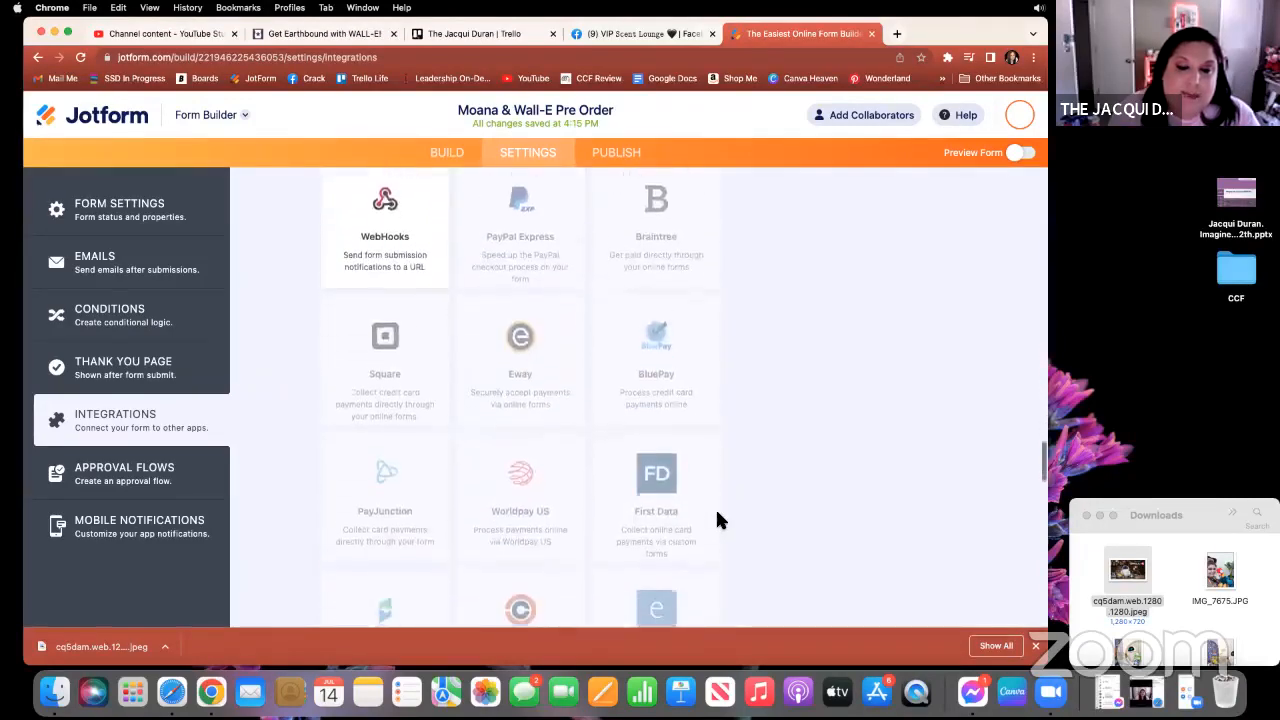
pyautogui.scroll(18, 717, 513)
pyautogui.scroll(15, 723, 523)
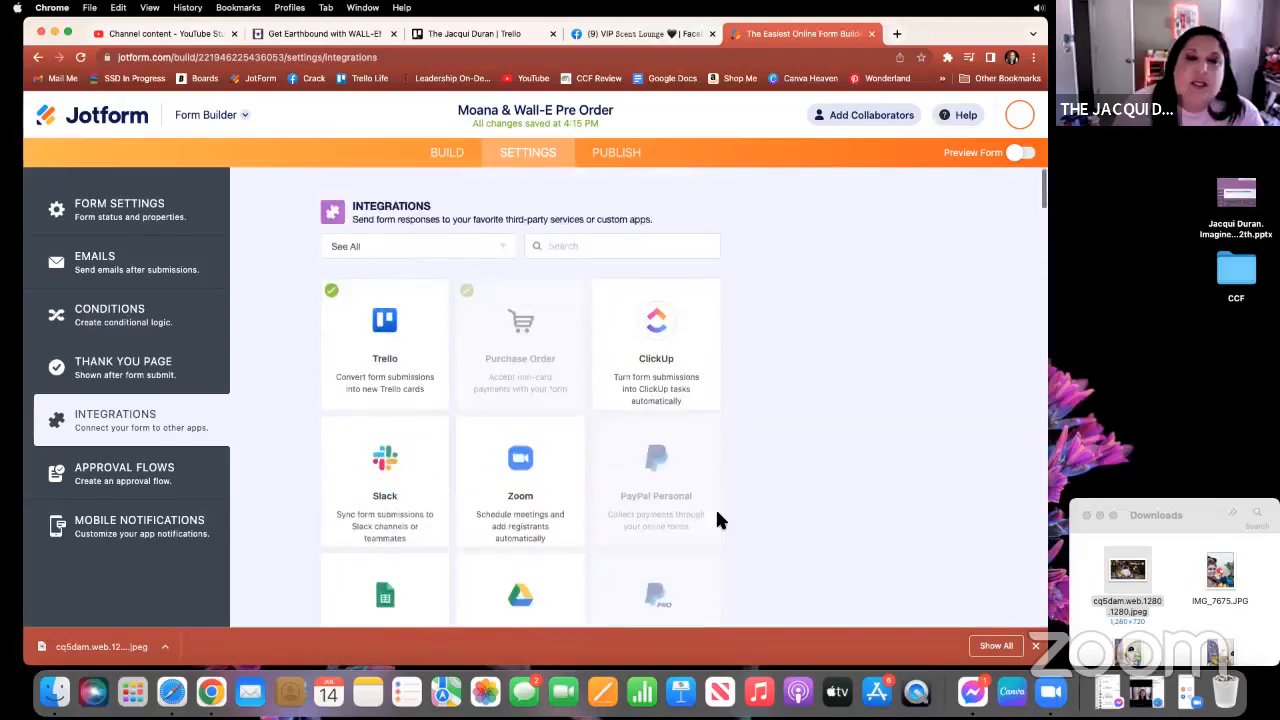
# Review the form's mobile notification settings, including the notification preview, title and content.
pyautogui.click(158, 539)
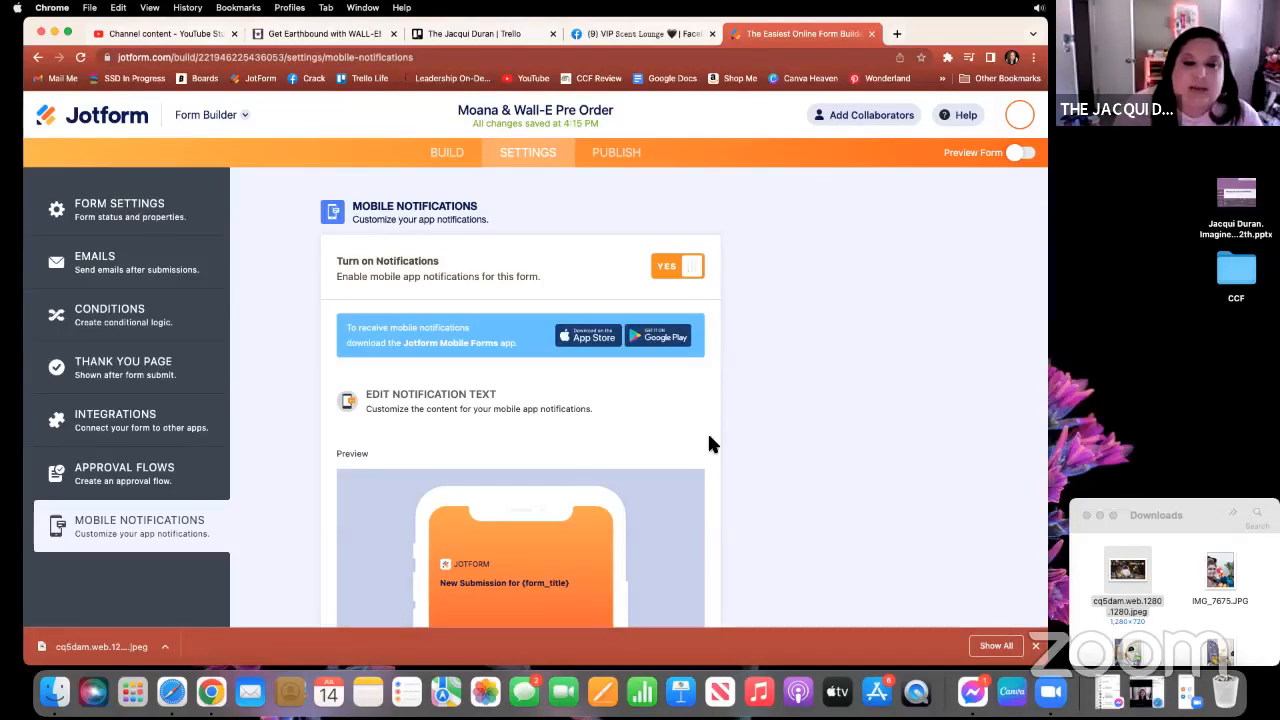
pyautogui.scroll(-5, 709, 437)
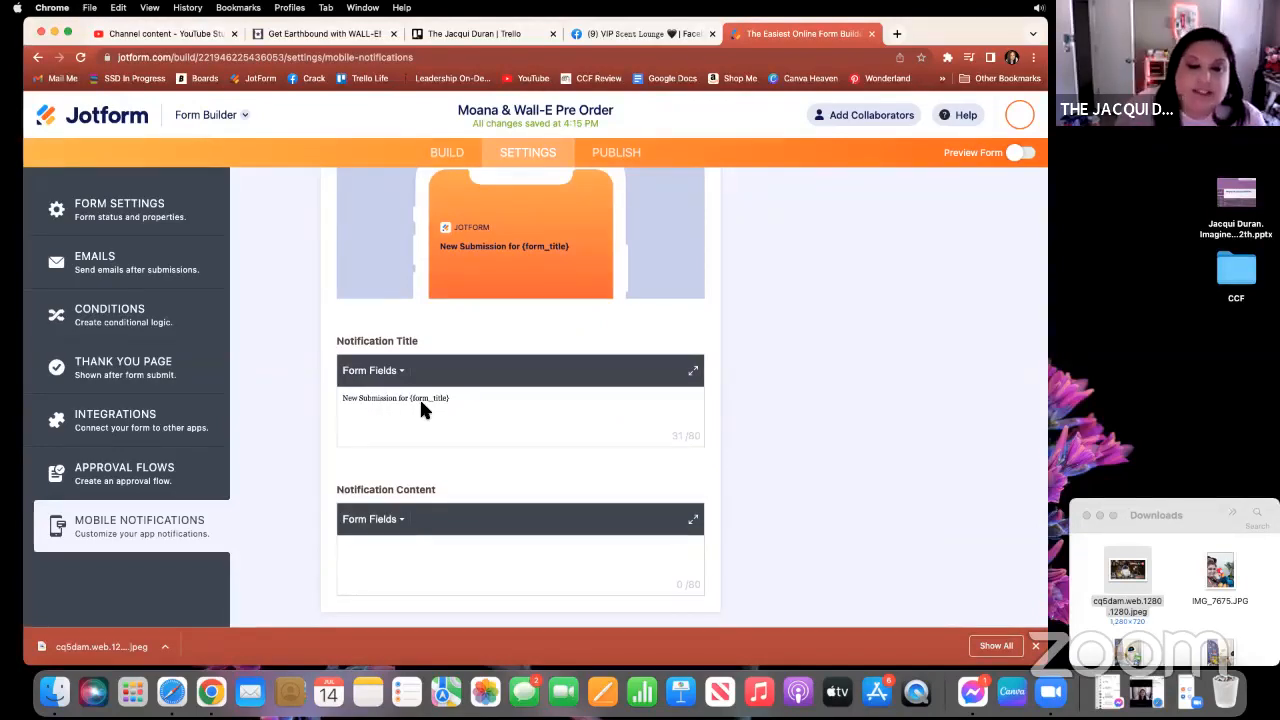
pyautogui.scroll(5, 723, 405)
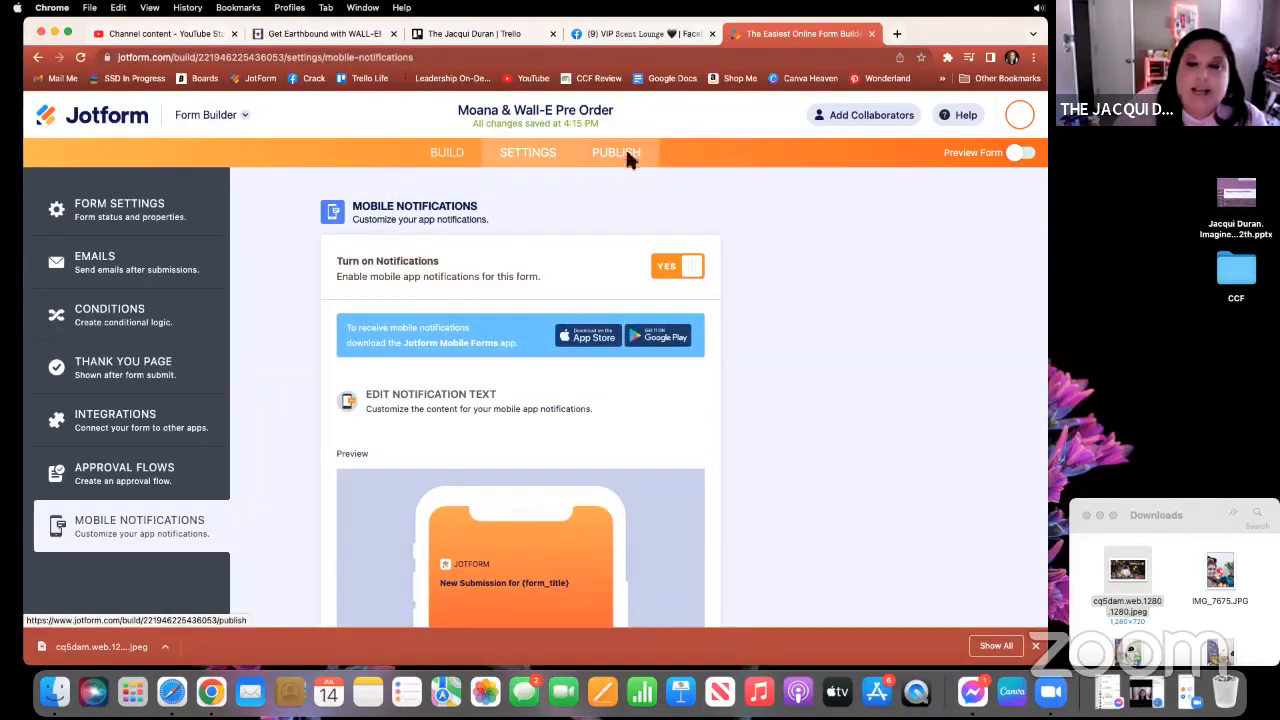
# Preview the whole pre-order form as it looks on a phone, in portrait and in landscape orientation.
pyautogui.click(1016, 160)
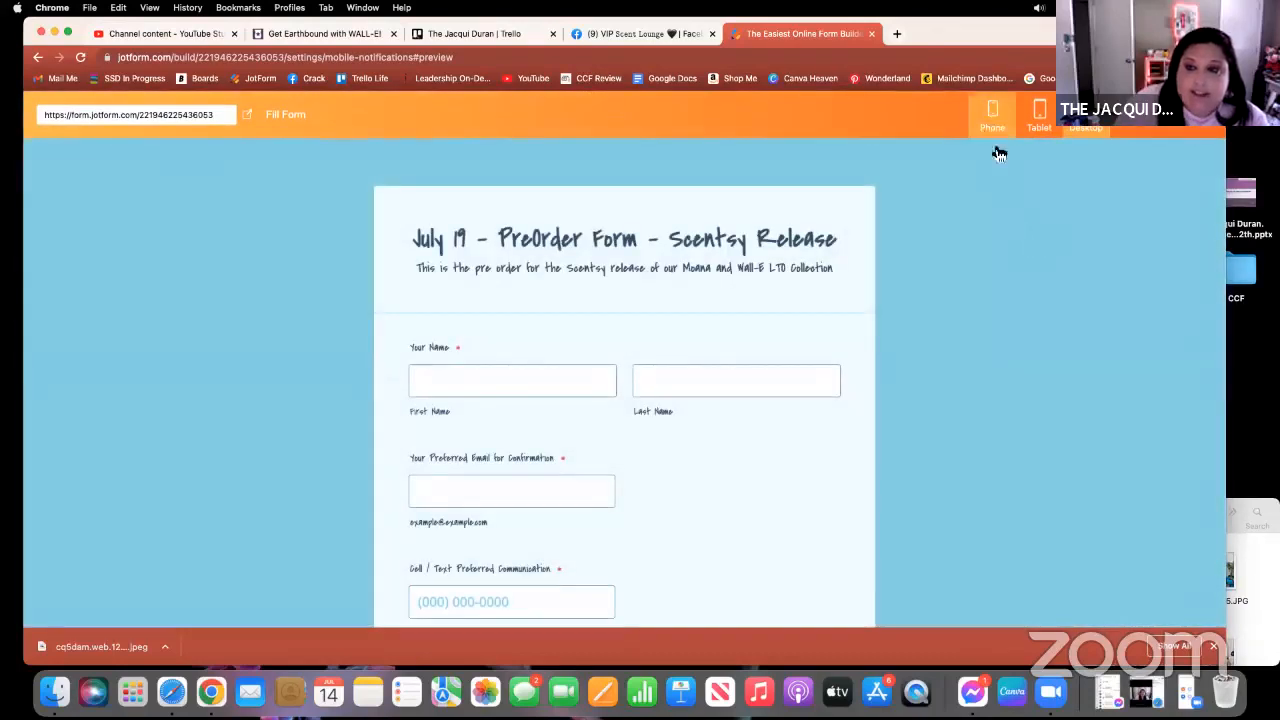
pyautogui.click(994, 115)
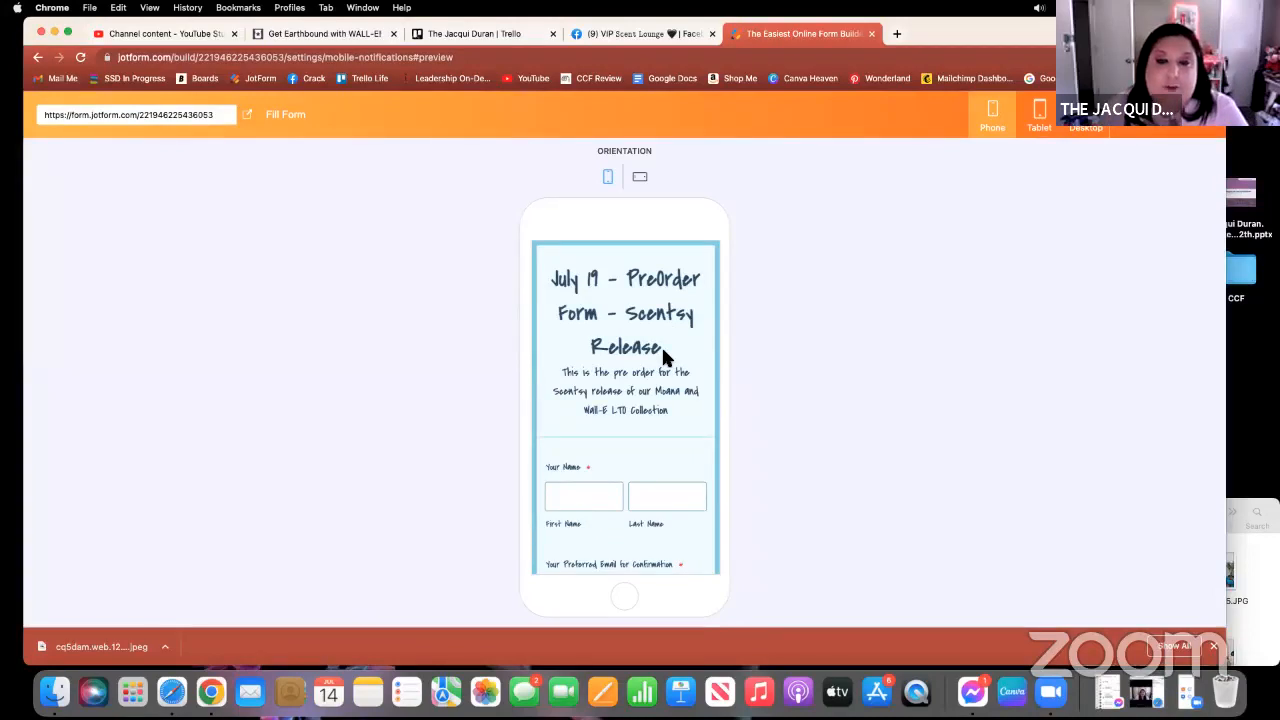
pyautogui.scroll(-15, 630, 400)
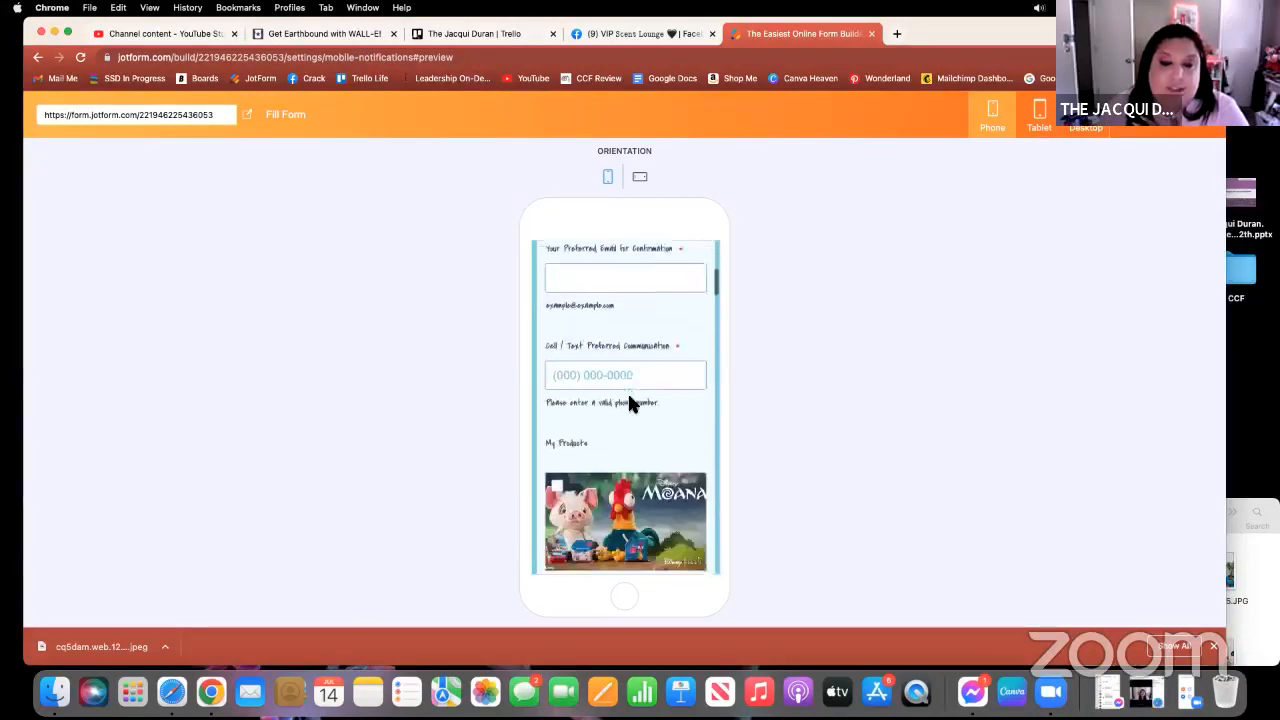
pyautogui.scroll(-15, 635, 406)
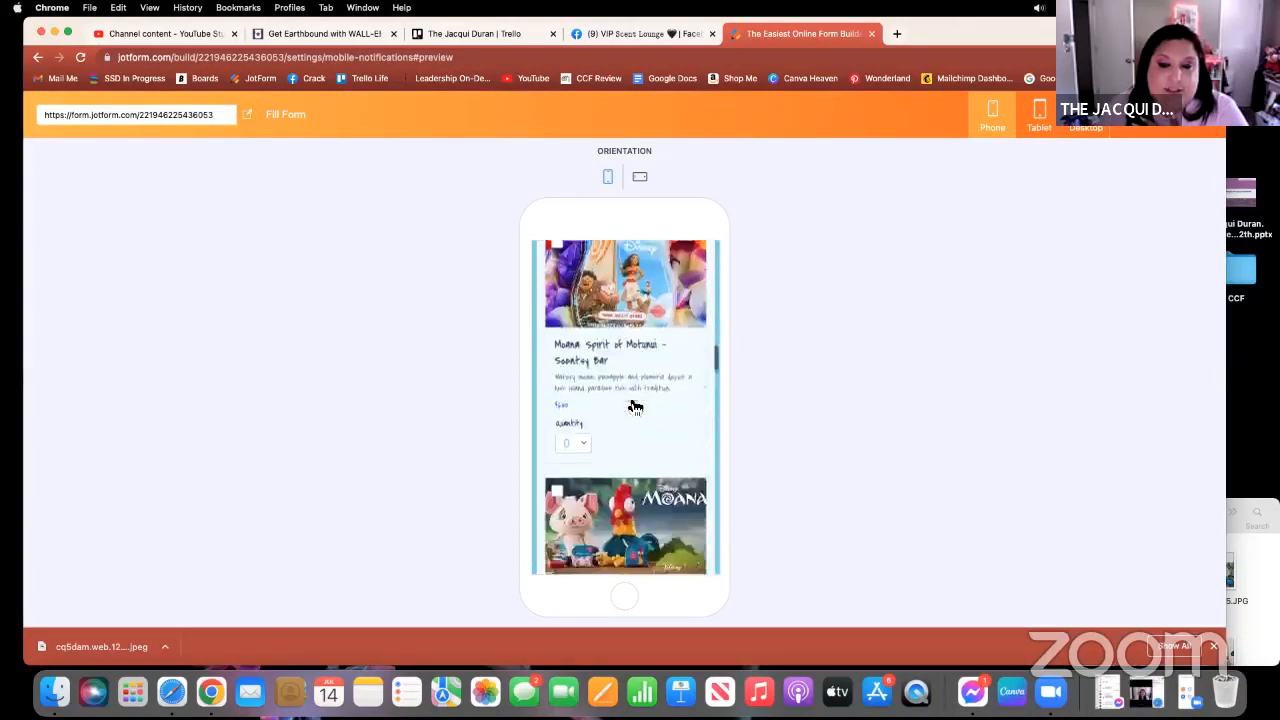
pyautogui.scroll(-20, 633, 405)
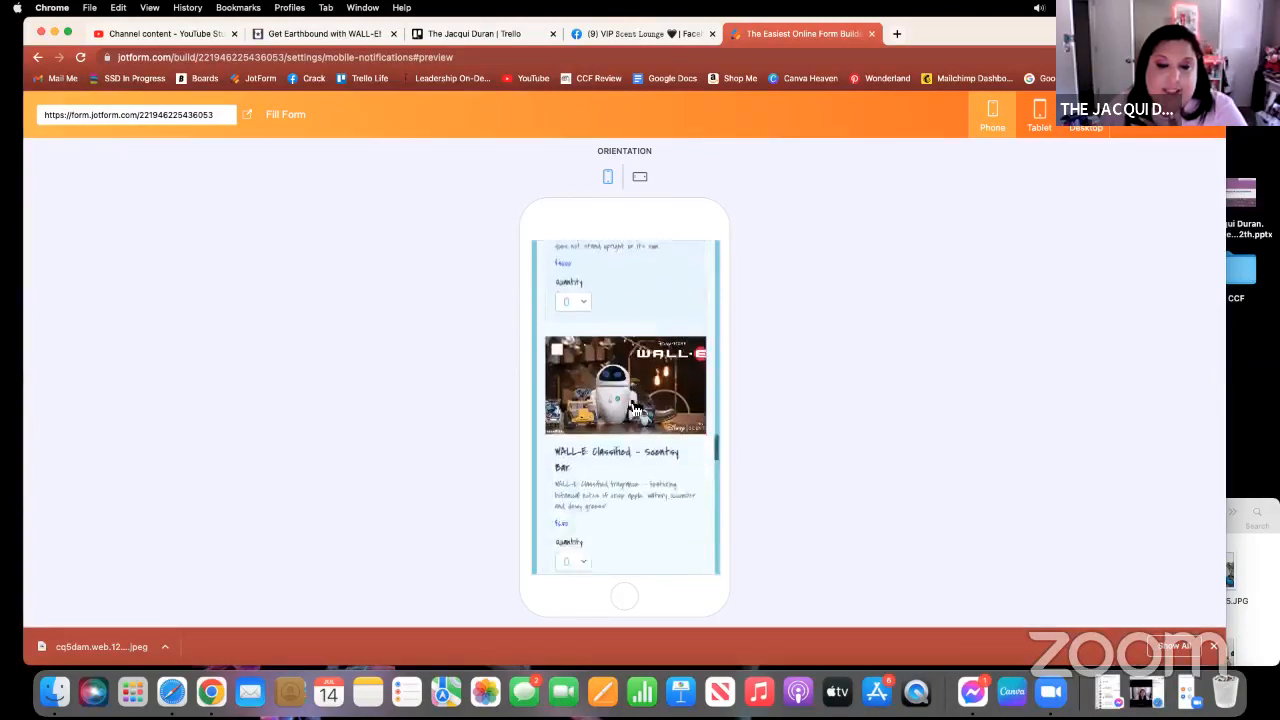
pyautogui.scroll(-15, 629, 403)
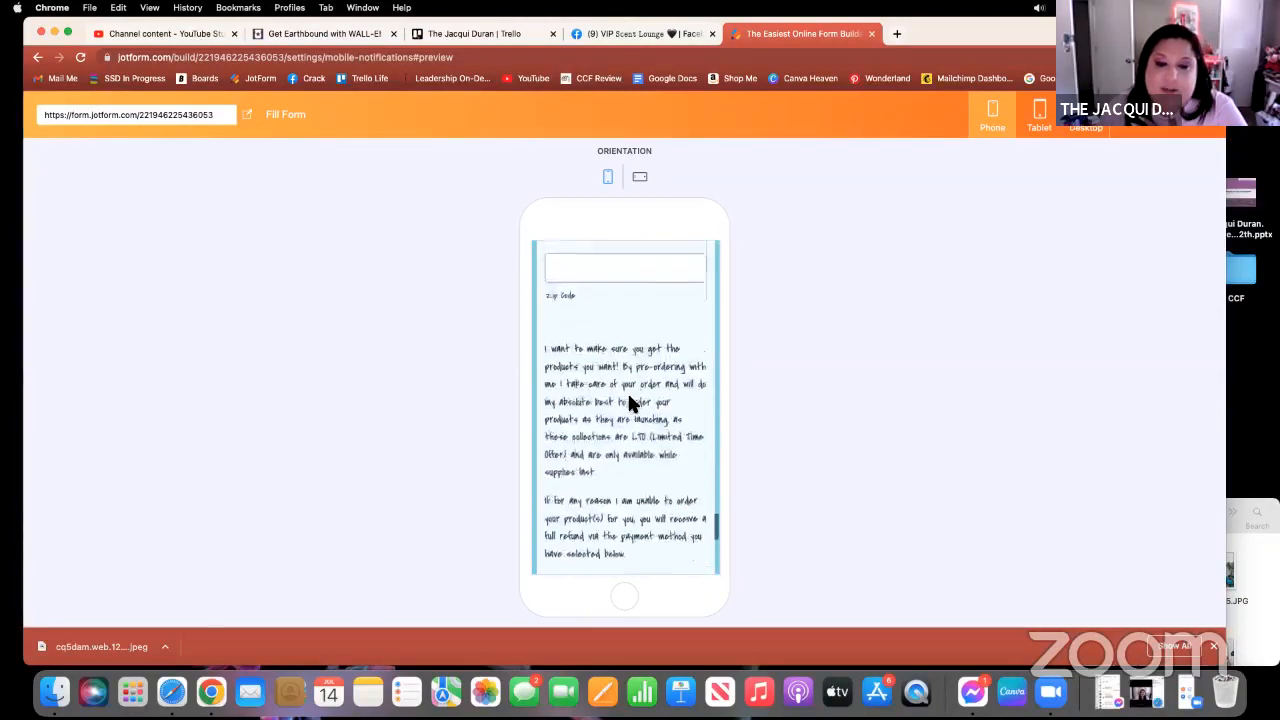
pyautogui.scroll(-3, 629, 403)
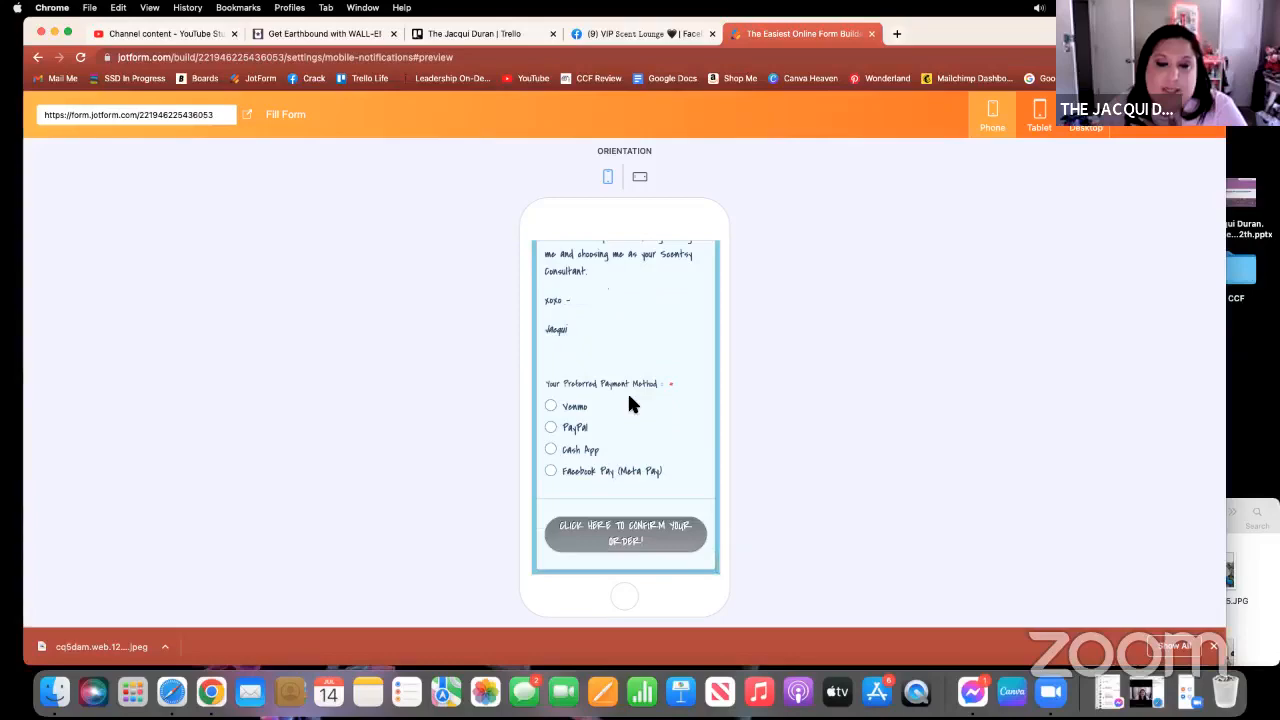
pyautogui.scroll(15, 629, 400)
pyautogui.scroll(20, 629, 400)
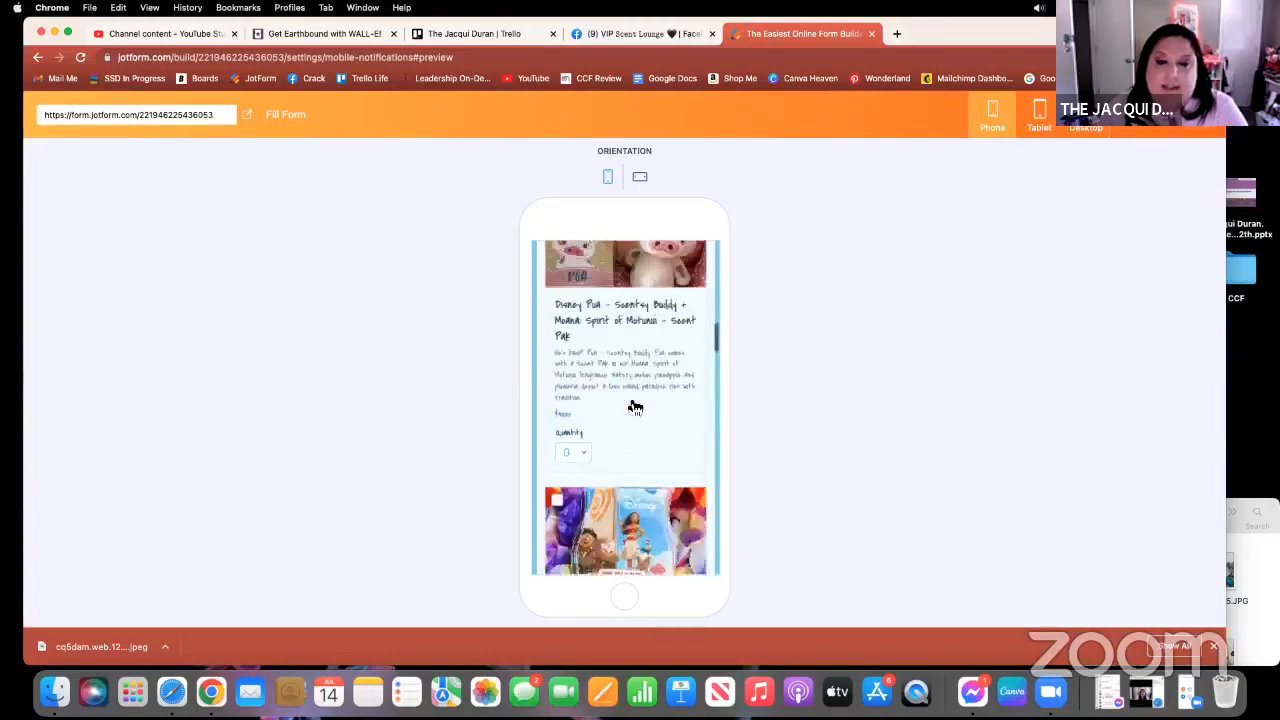
pyautogui.click(640, 178)
pyautogui.scroll(-15, 693, 337)
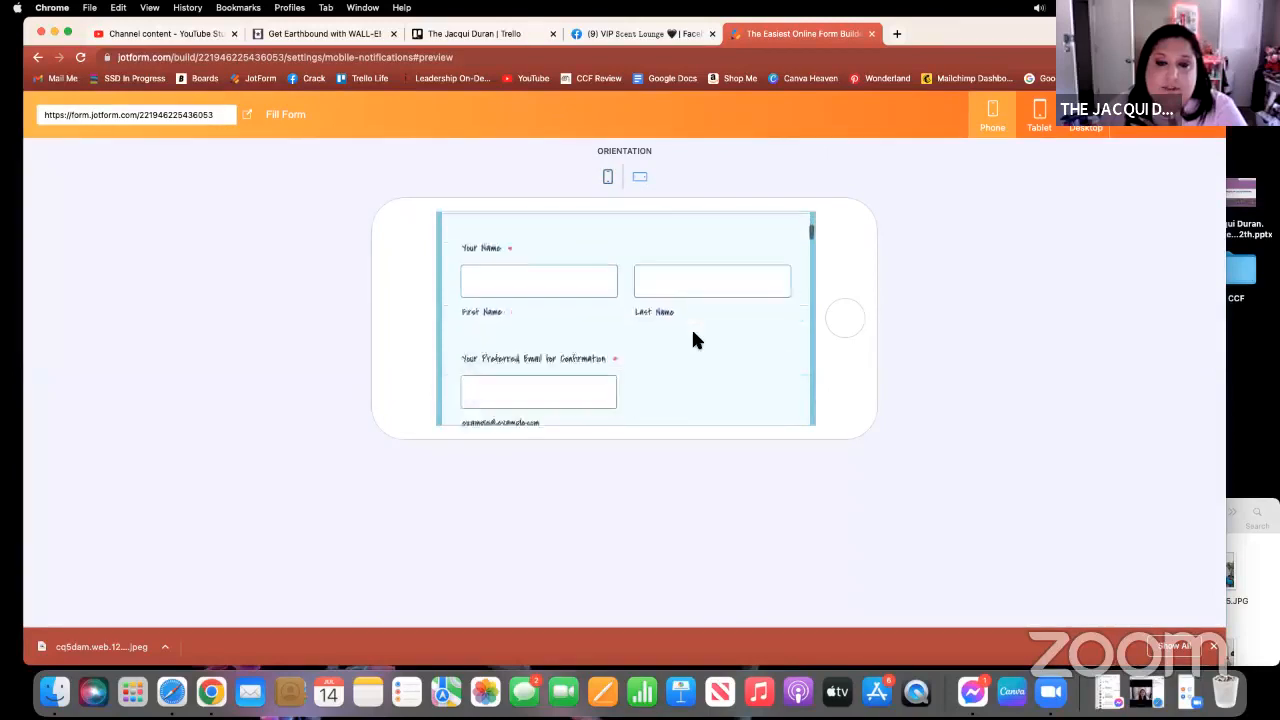
# Preview the pre-order form in the tablet layout, from the title through the product list.
pyautogui.click(1034, 122)
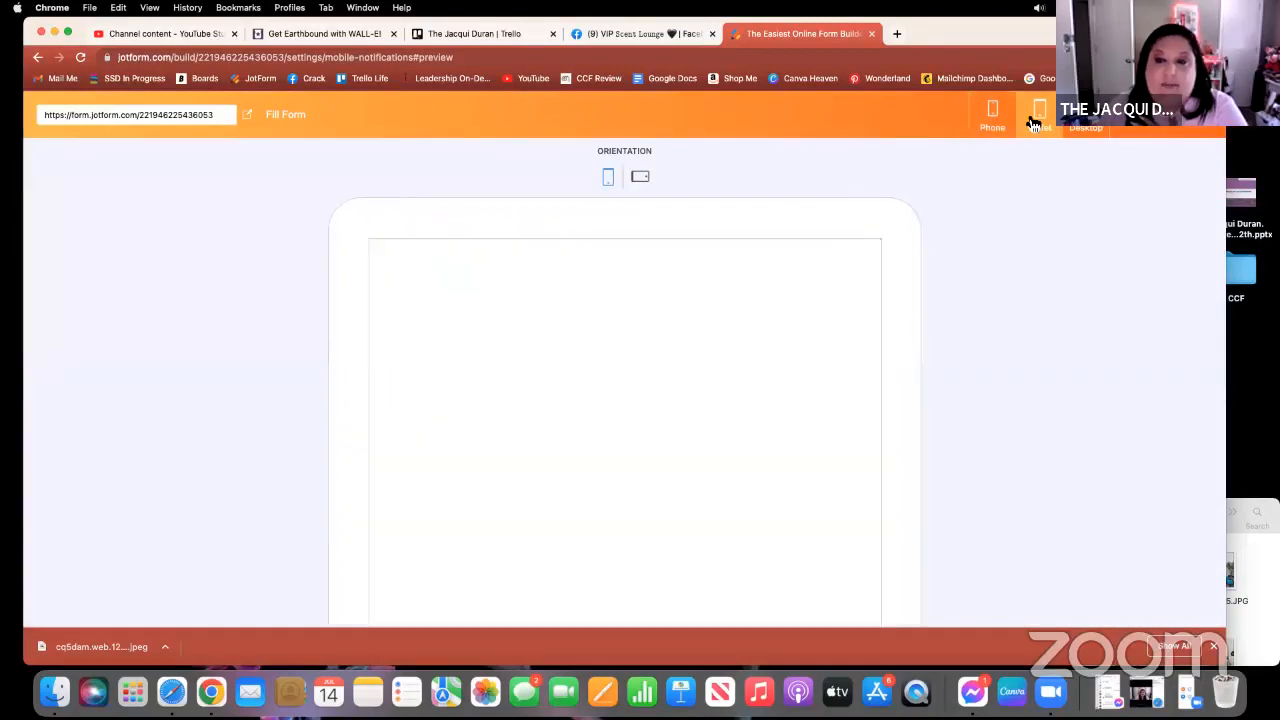
pyautogui.scroll(-5, 810, 385)
pyautogui.scroll(-15, 811, 389)
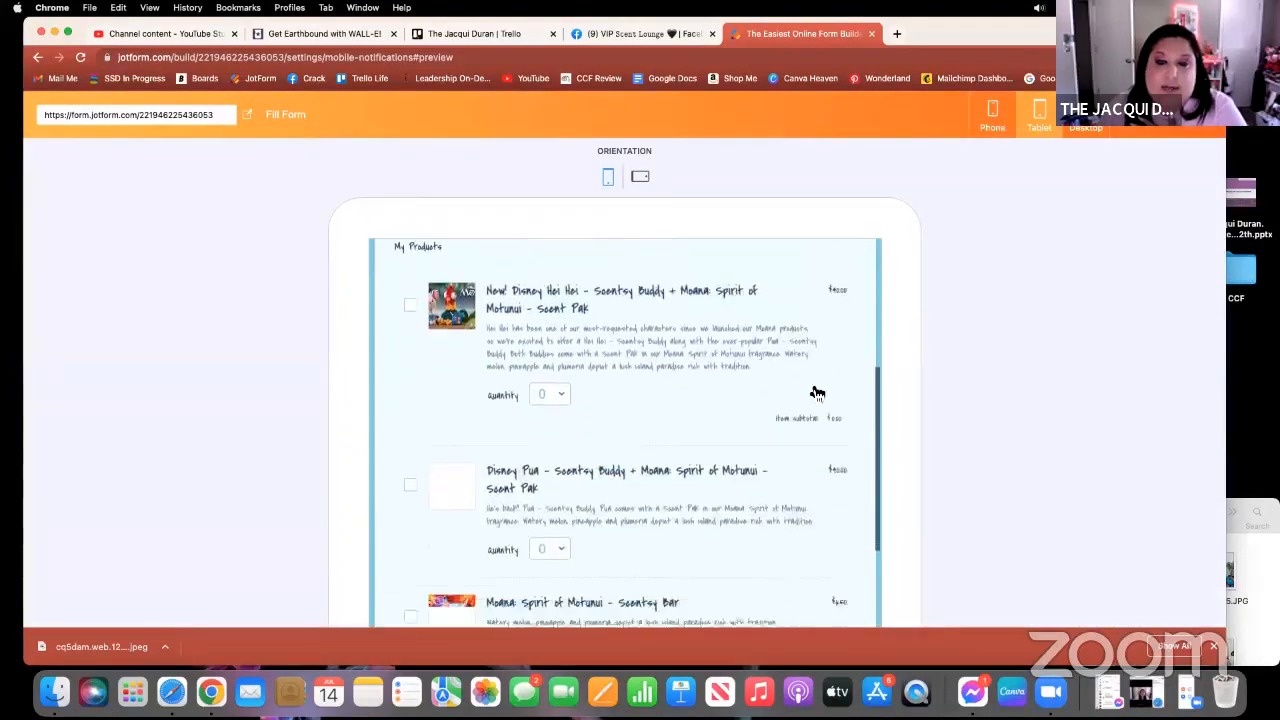
pyautogui.scroll(20, 811, 389)
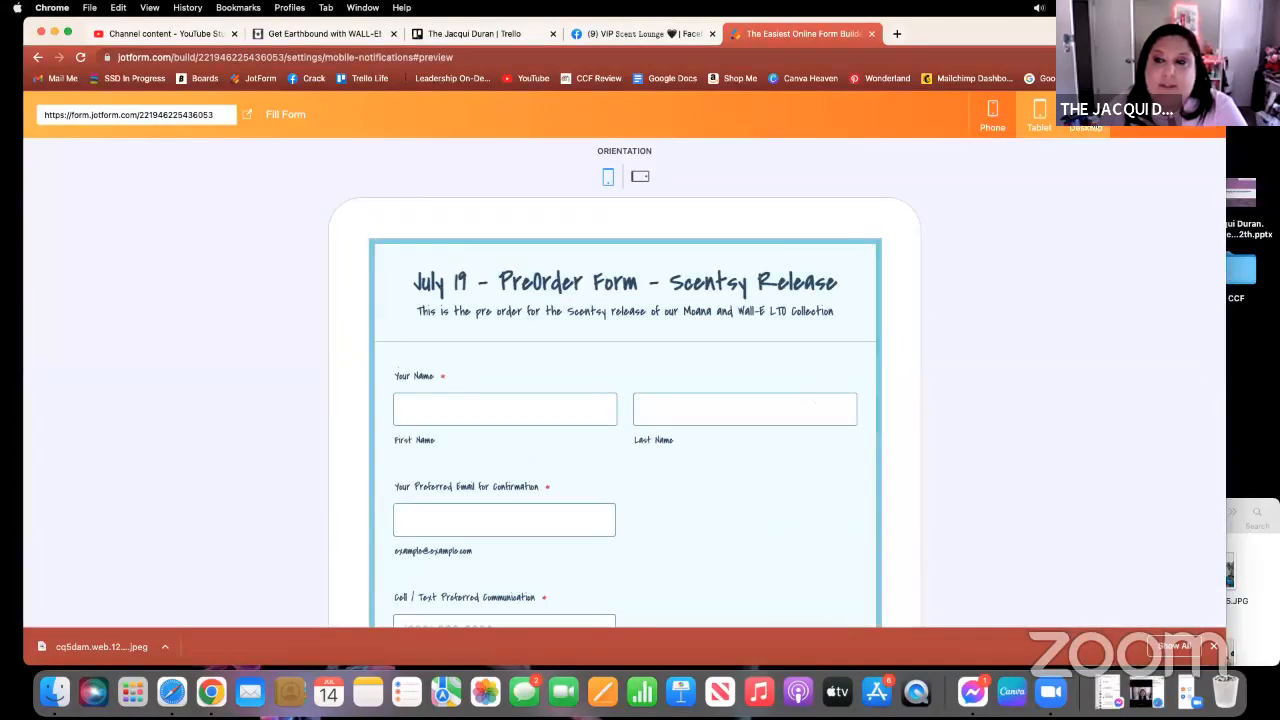
# Check the form in the desktop layout and close the preview.
pyautogui.click(1085, 118)
pyautogui.scroll(-12, 877, 321)
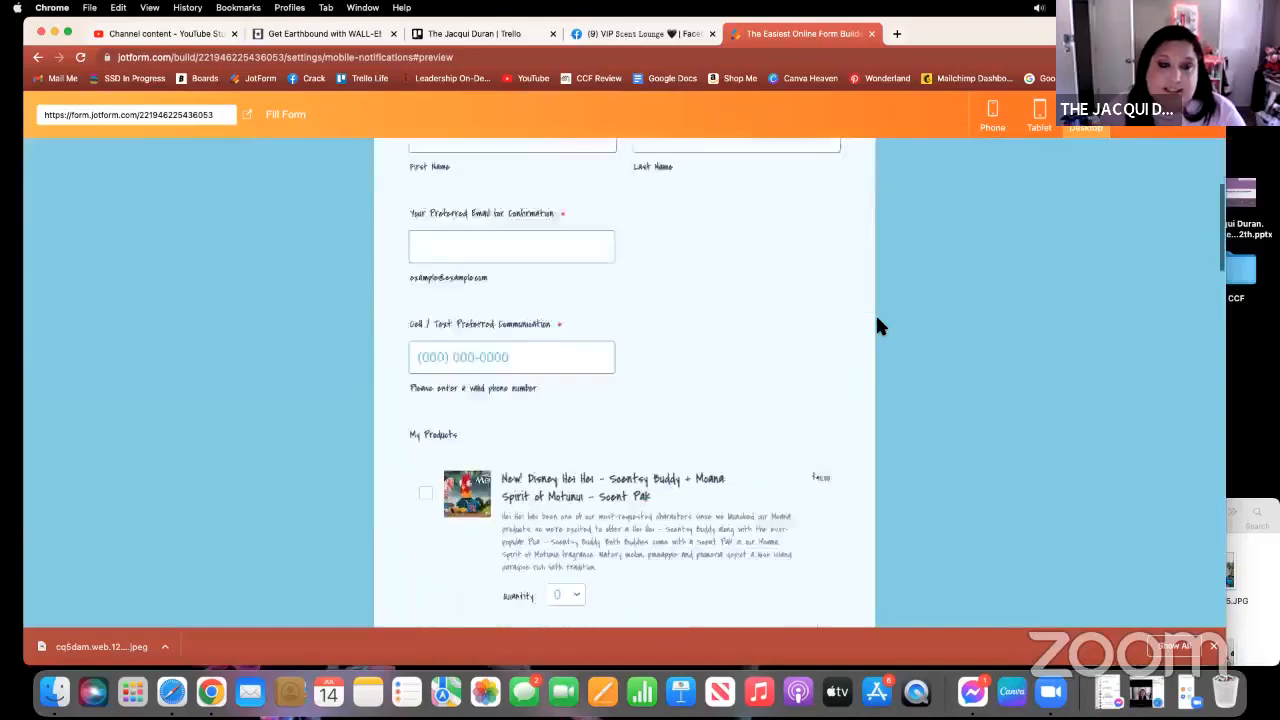
pyautogui.scroll(10, 877, 321)
pyautogui.scroll(3, 877, 326)
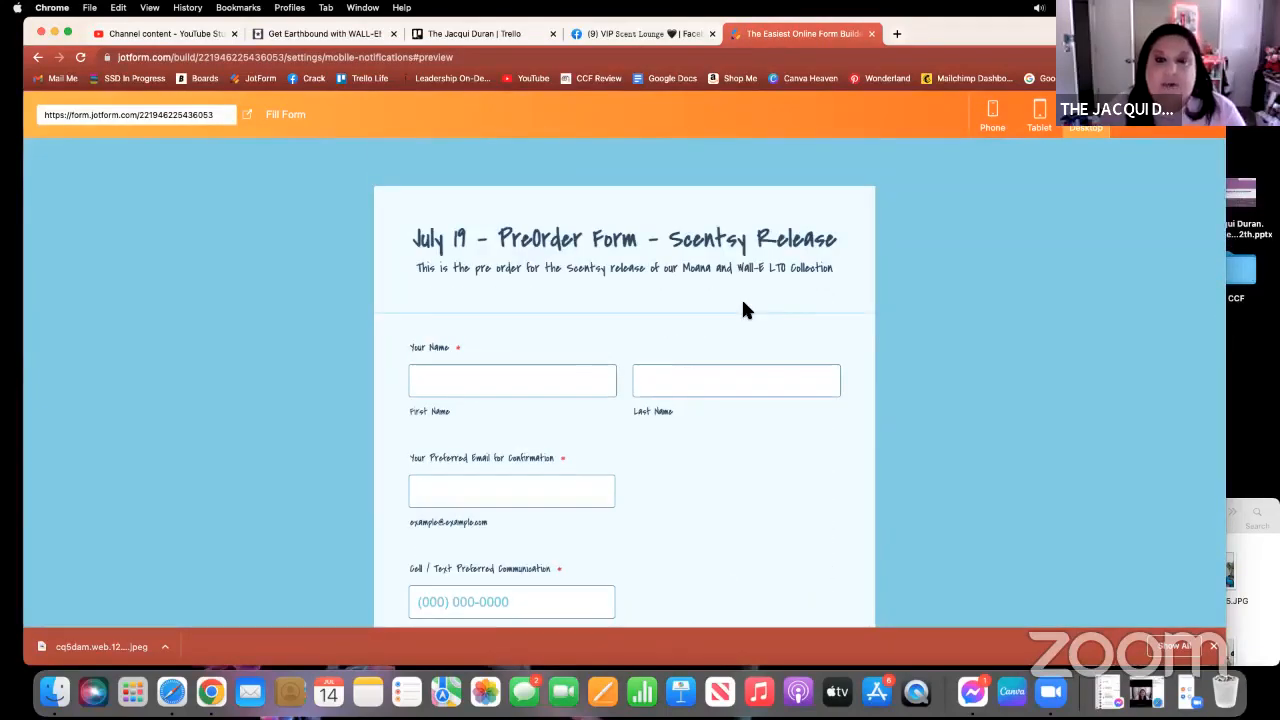
pyautogui.click(1204, 129)
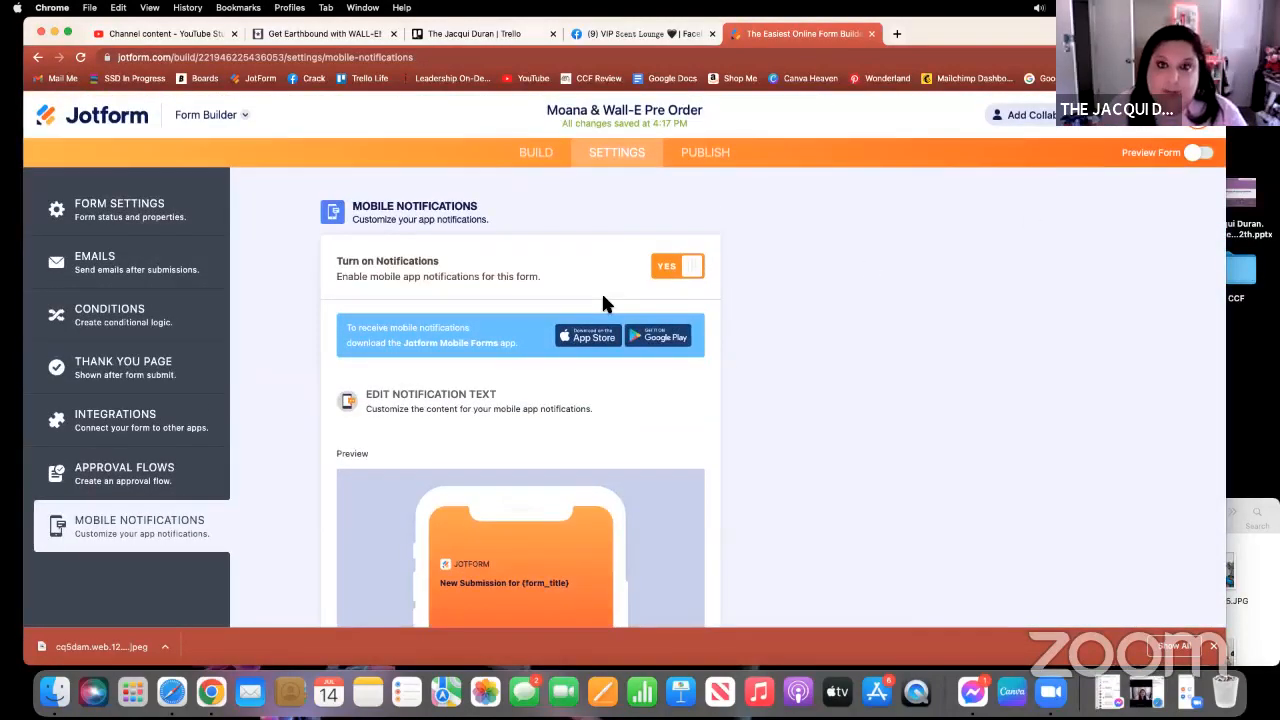
# Open the form's publishing options and copy its direct share link.
pyautogui.click(705, 156)
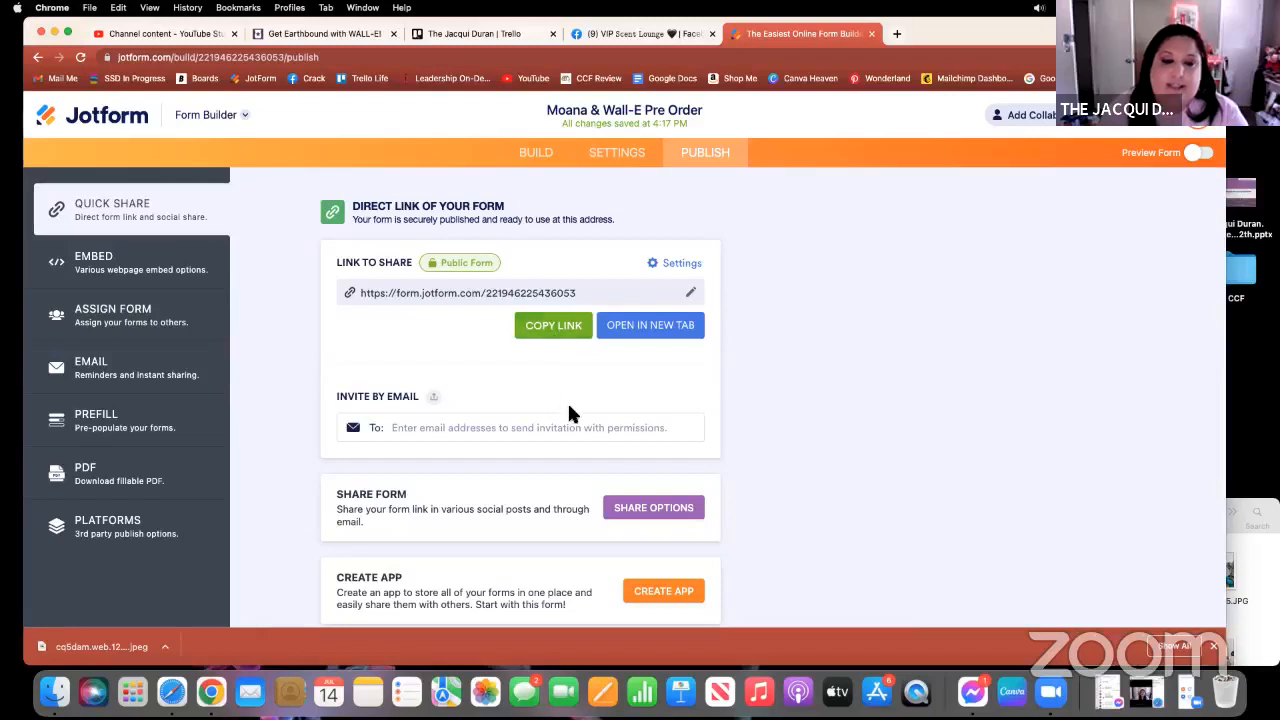
pyautogui.scroll(-1, 570, 413)
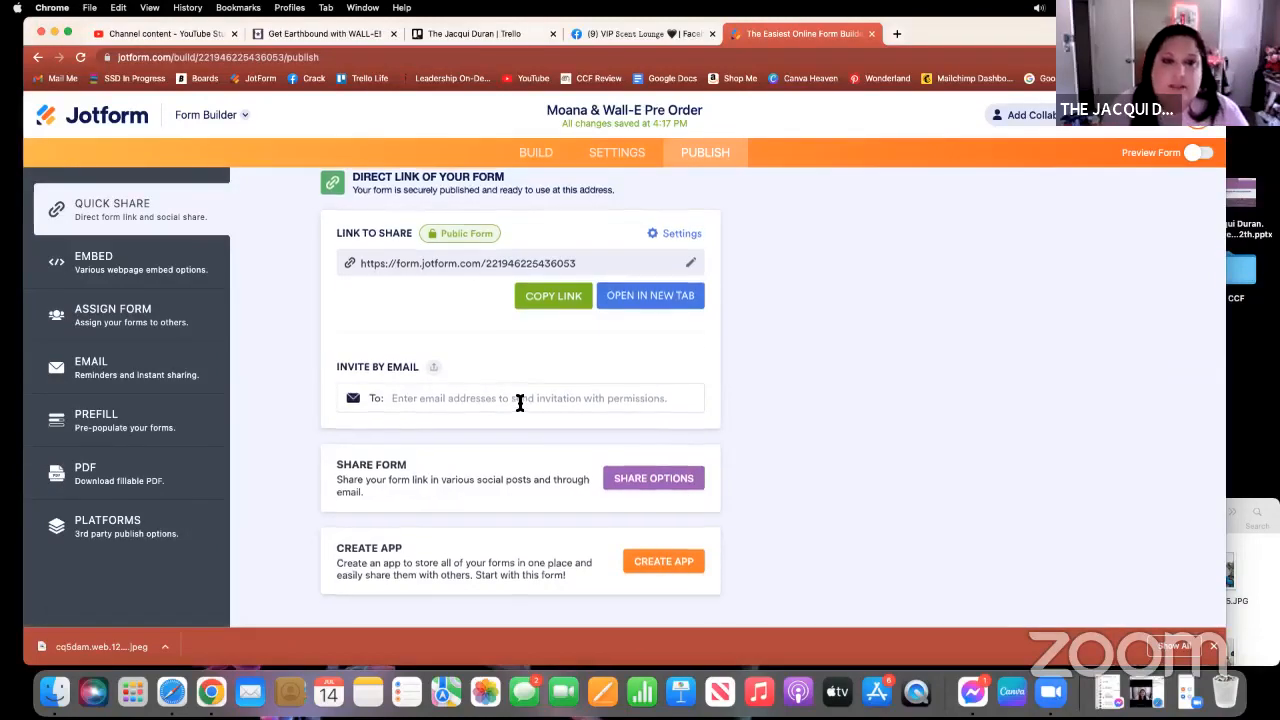
pyautogui.scroll(1, 520, 405)
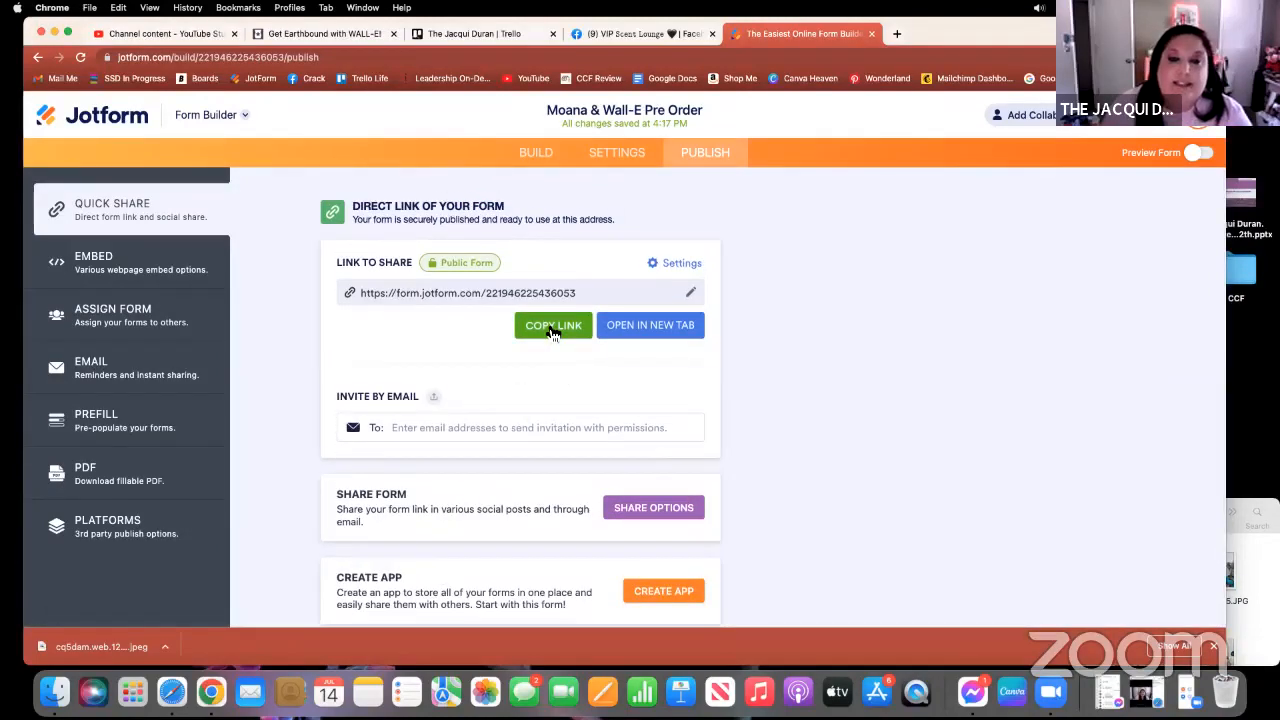
pyautogui.click(553, 330)
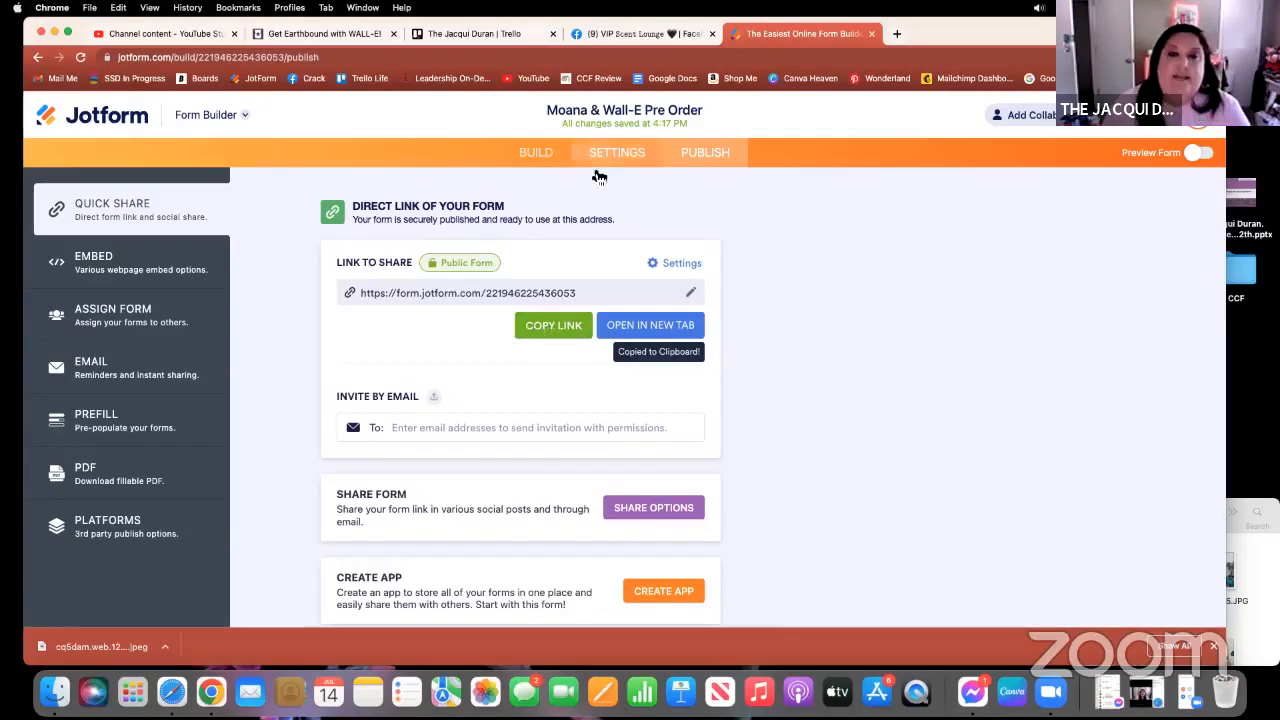
# Switch to the VIP Scent Lounge group on Facebook and start a new post.
pyautogui.click(630, 33)
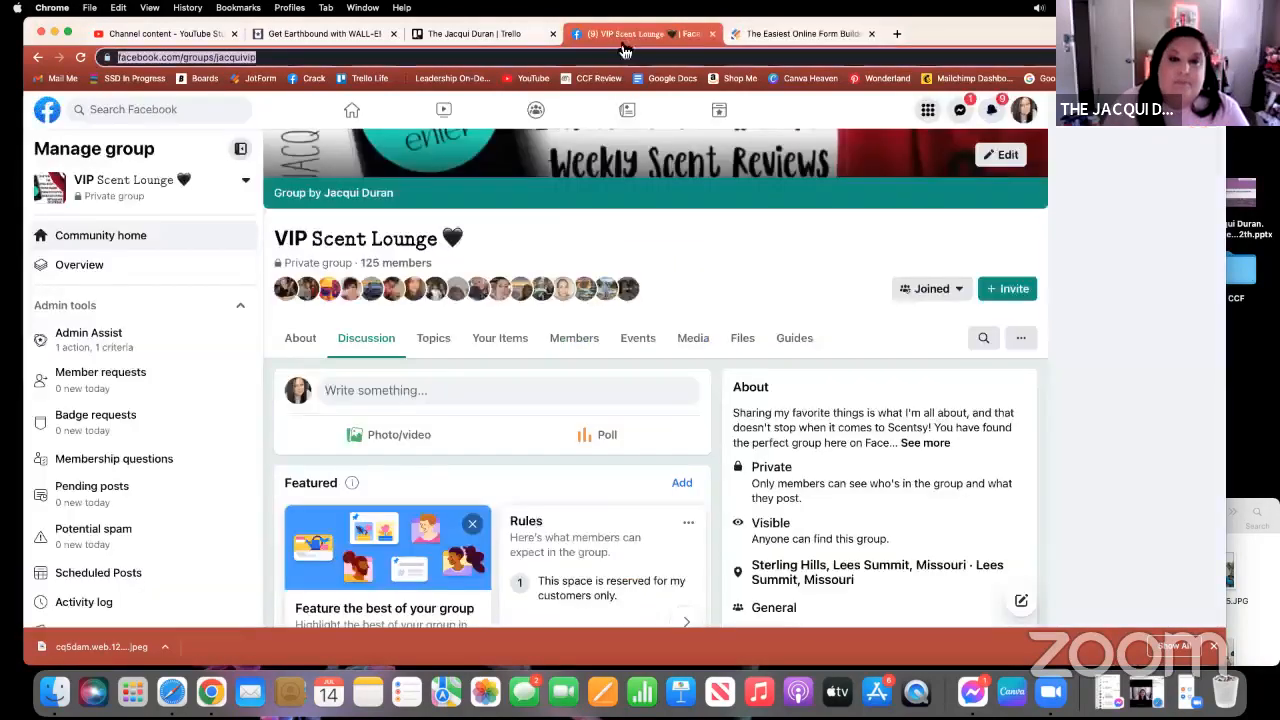
pyautogui.scroll(1, 580, 386)
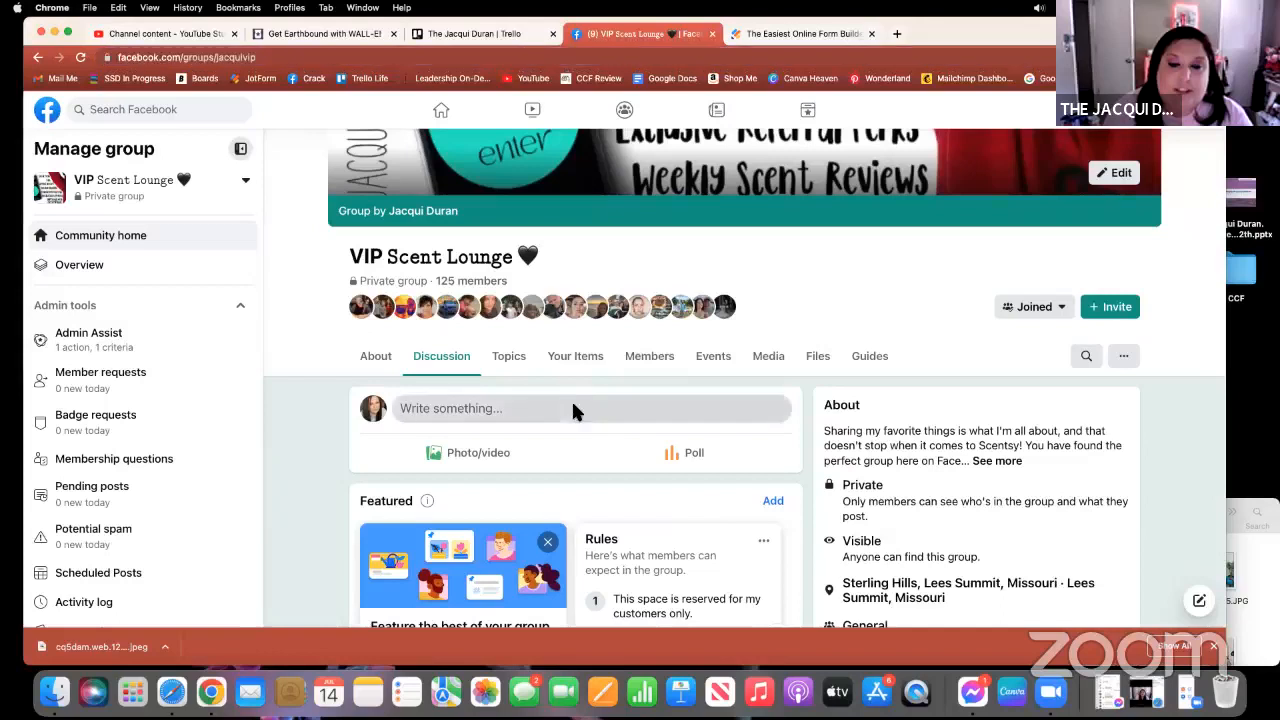
pyautogui.click(575, 409)
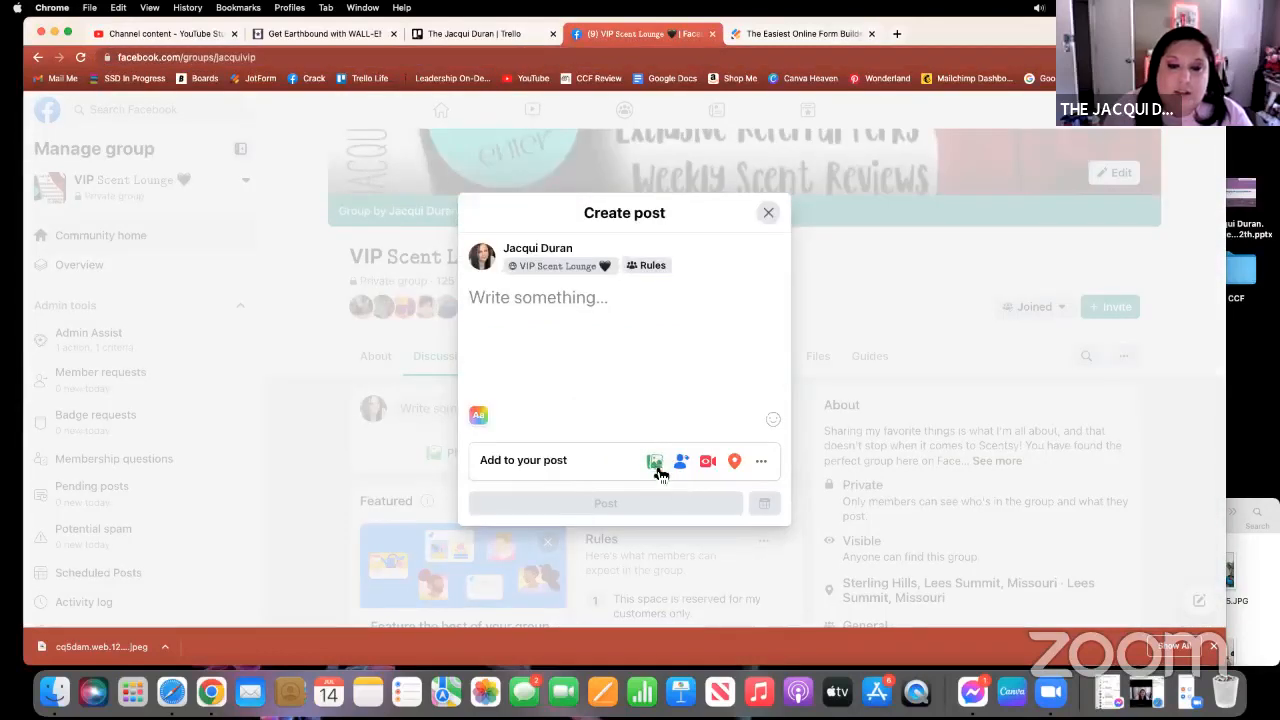
# Add the photo IMG_7675.JPG from the Downloads folder to the new group post.
pyautogui.click(655, 462)
pyautogui.click(1238, 524)
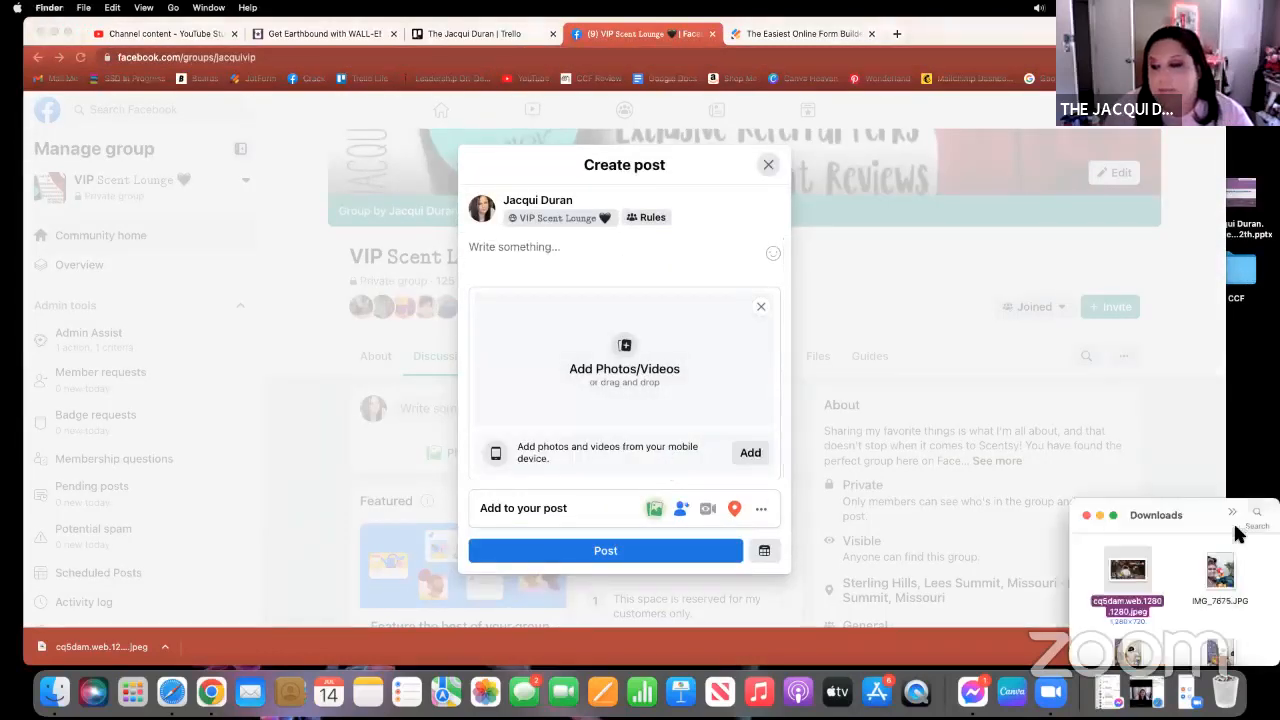
pyautogui.moveTo(1223, 585); pyautogui.dragTo(600, 355)
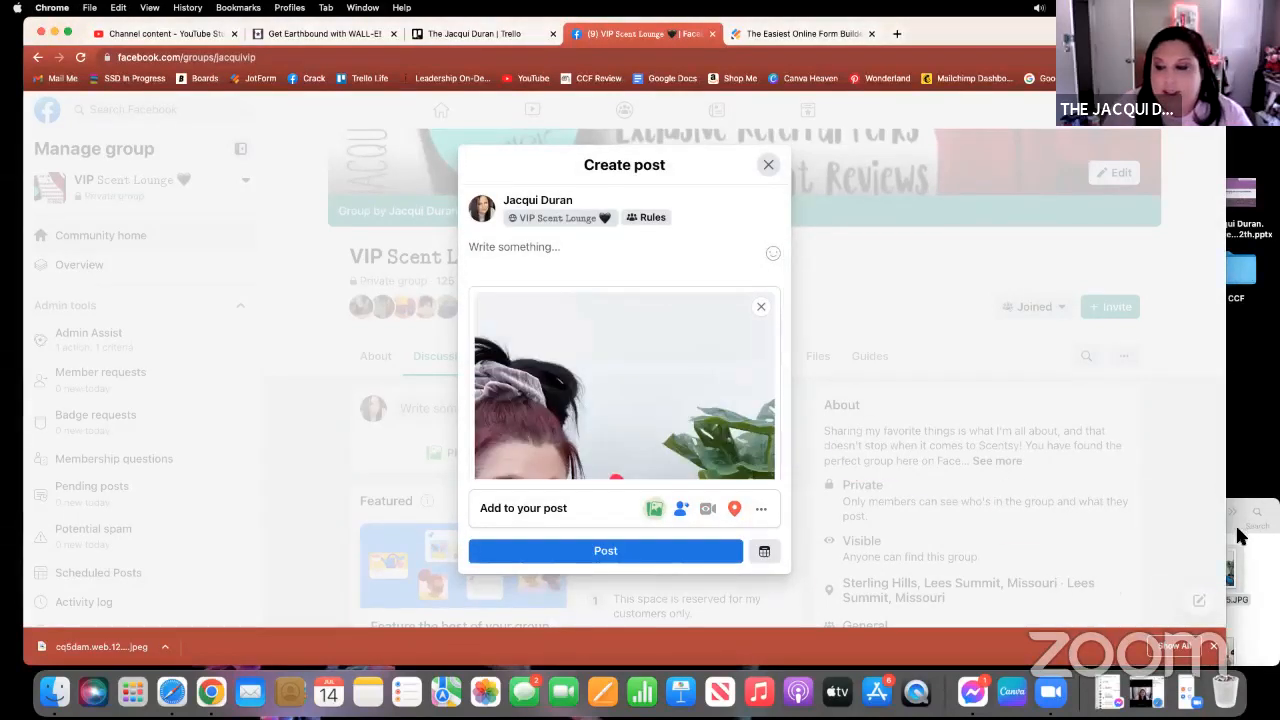
# Add the WALL-E product image cq5dam.web.1280.1280.jpeg from the Downloads folder to the group post.
pyautogui.click(1226, 598)
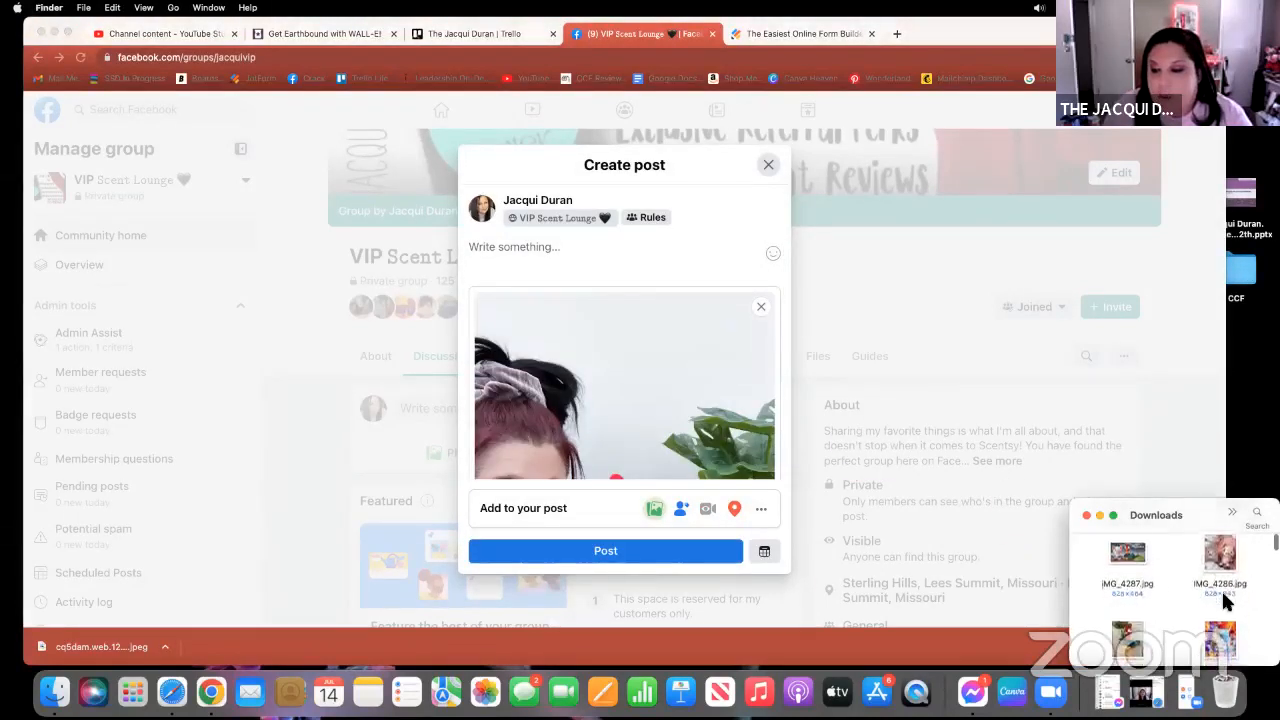
pyautogui.scroll(-2, 1226, 598)
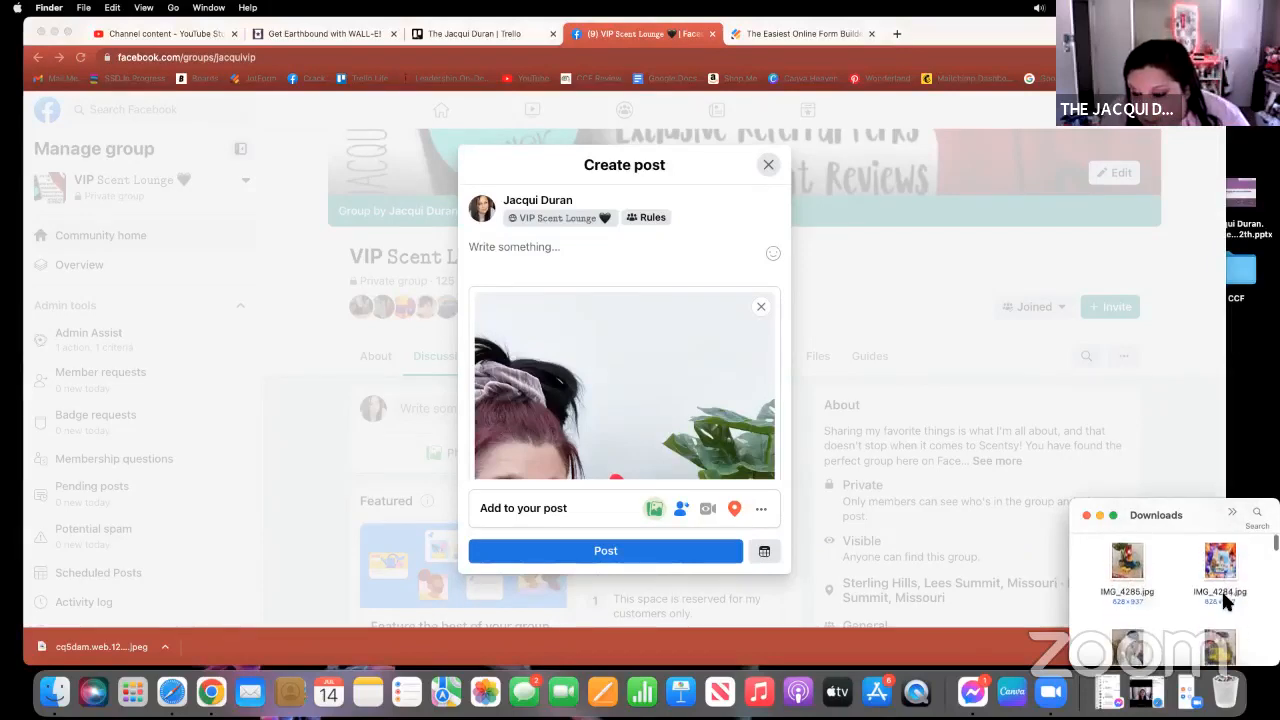
pyautogui.scroll(-5, 1226, 598)
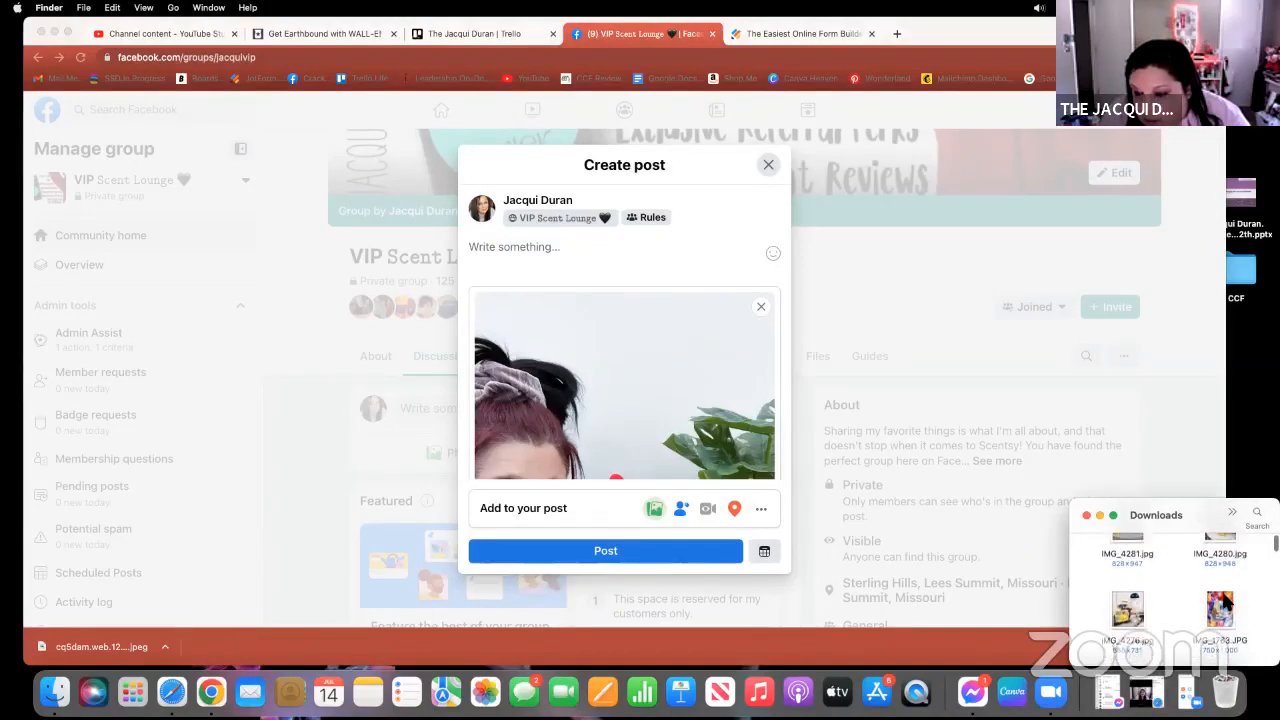
pyautogui.scroll(-3, 1226, 598)
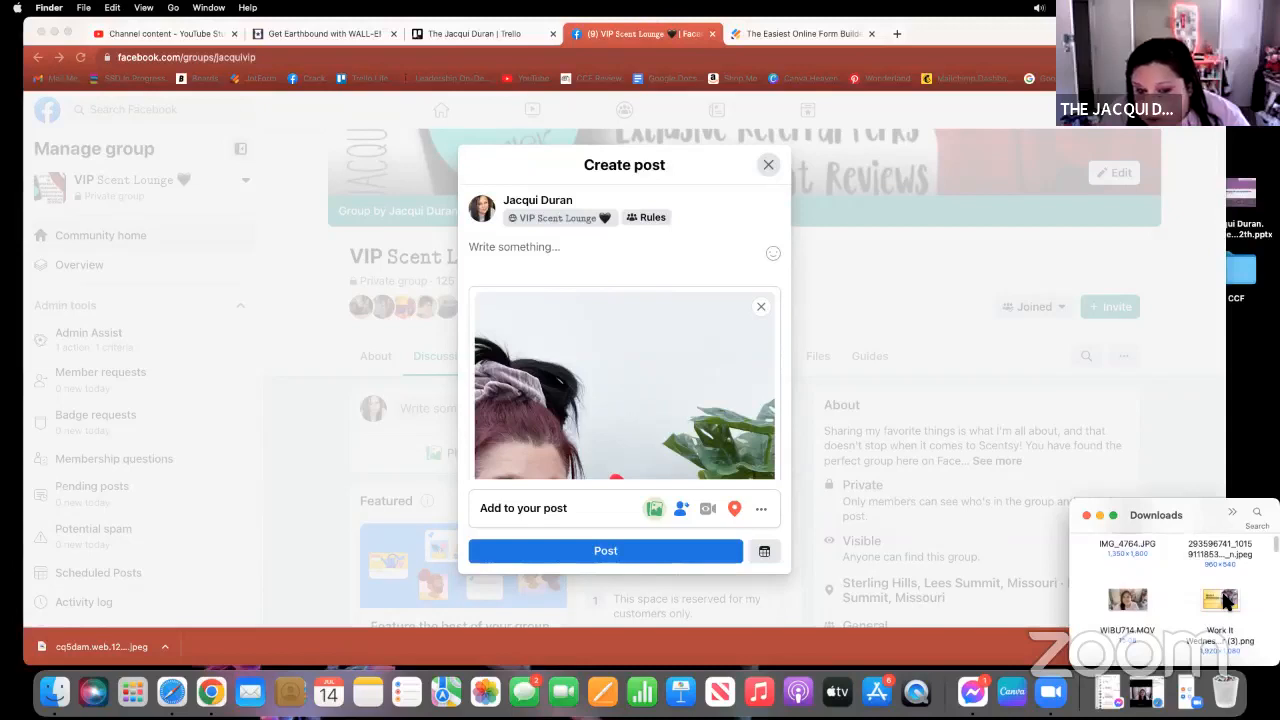
pyautogui.scroll(4, 1226, 598)
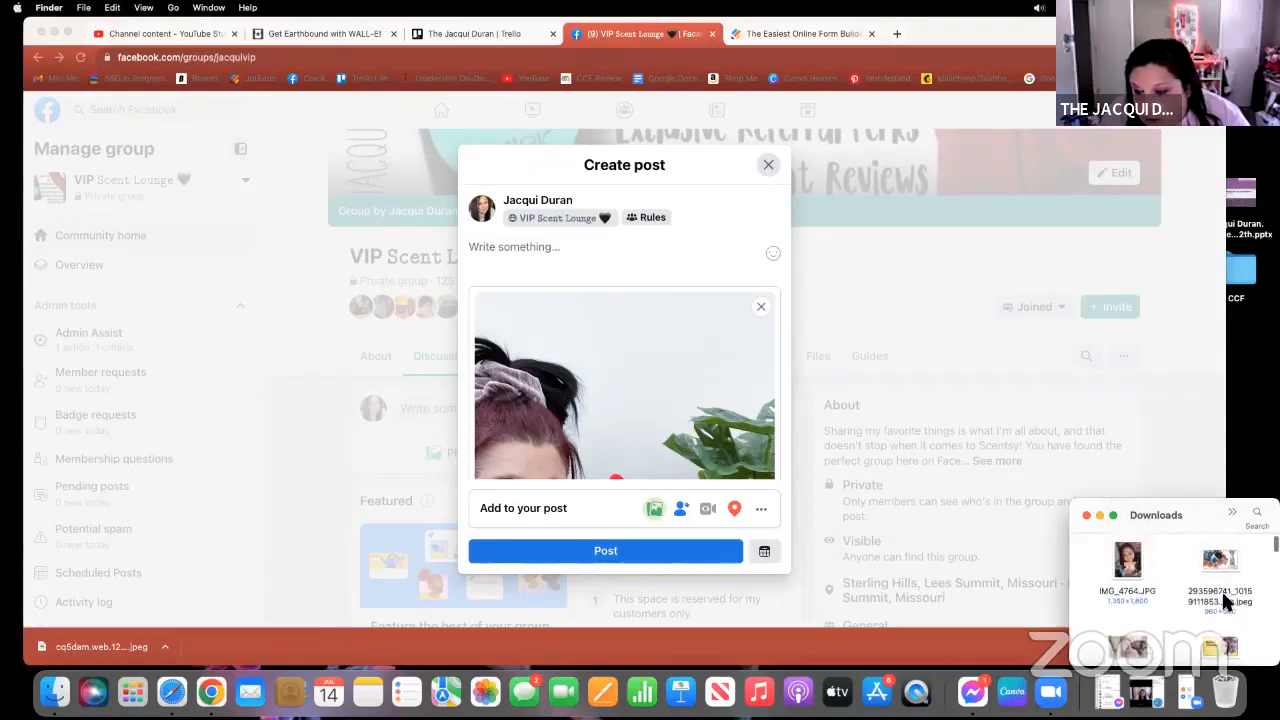
pyautogui.scroll(5, 1226, 598)
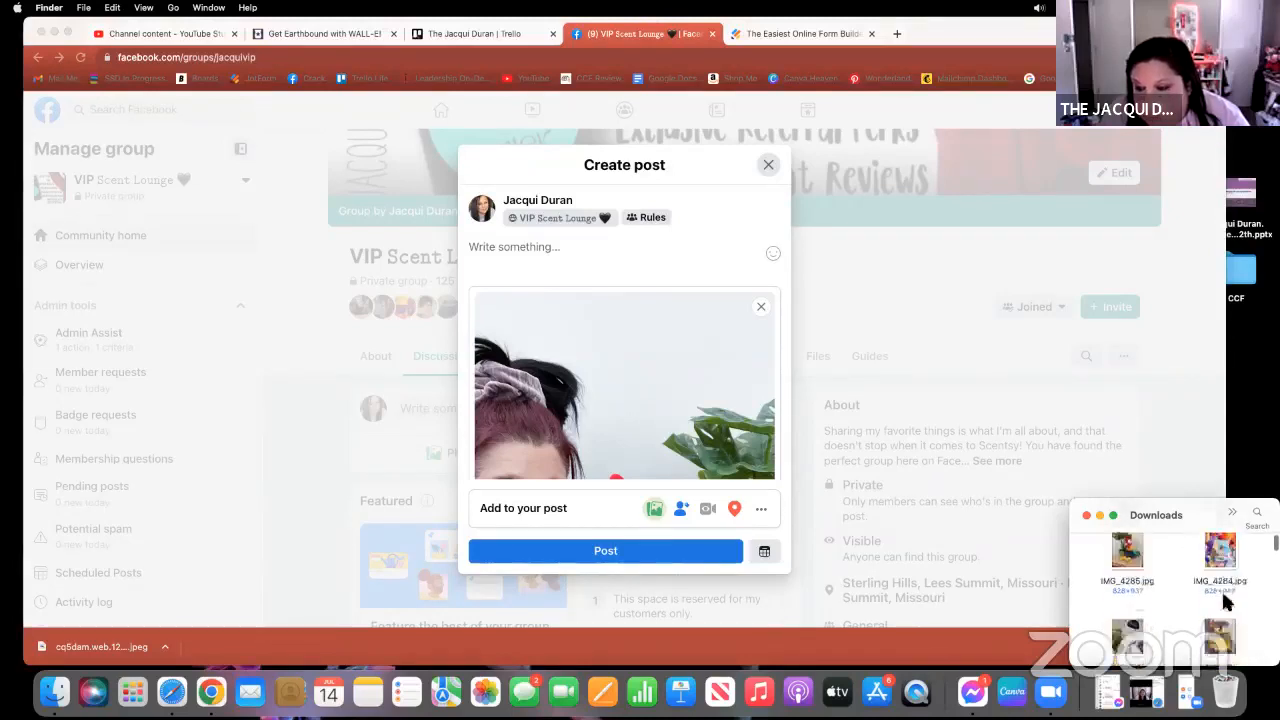
pyautogui.scroll(3, 1226, 598)
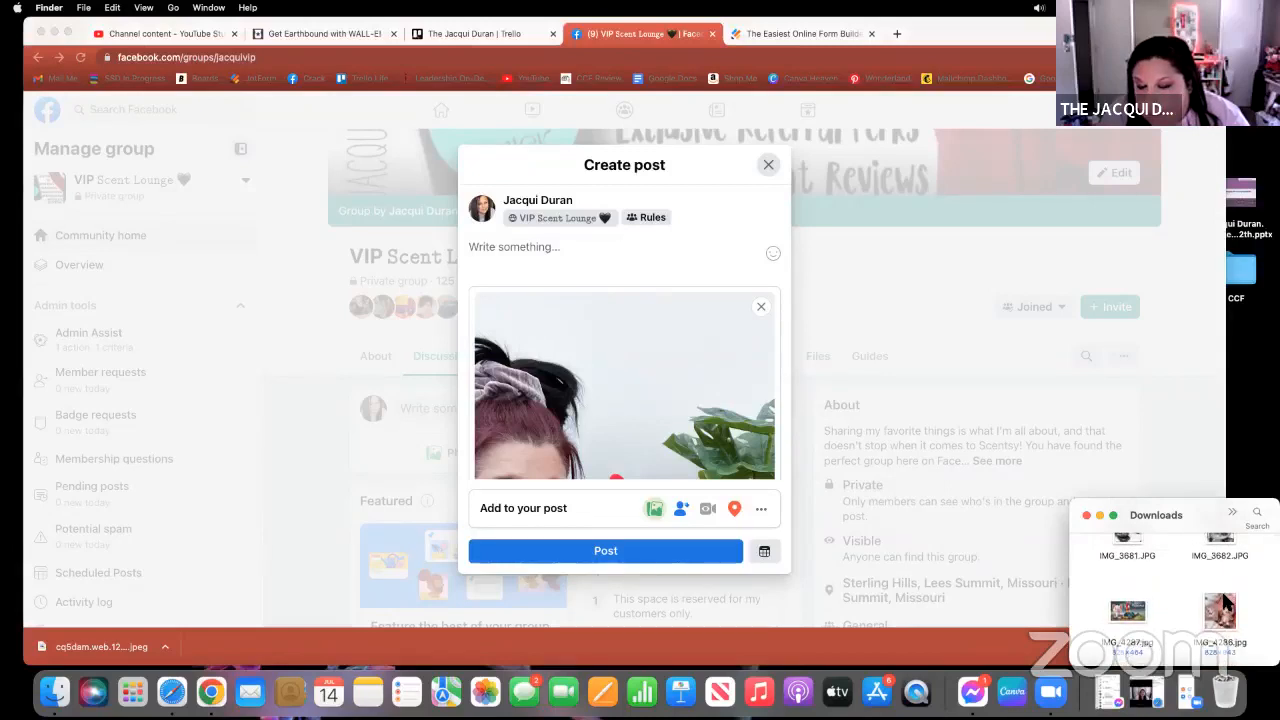
pyautogui.scroll(3, 1226, 598)
pyautogui.click(1222, 578)
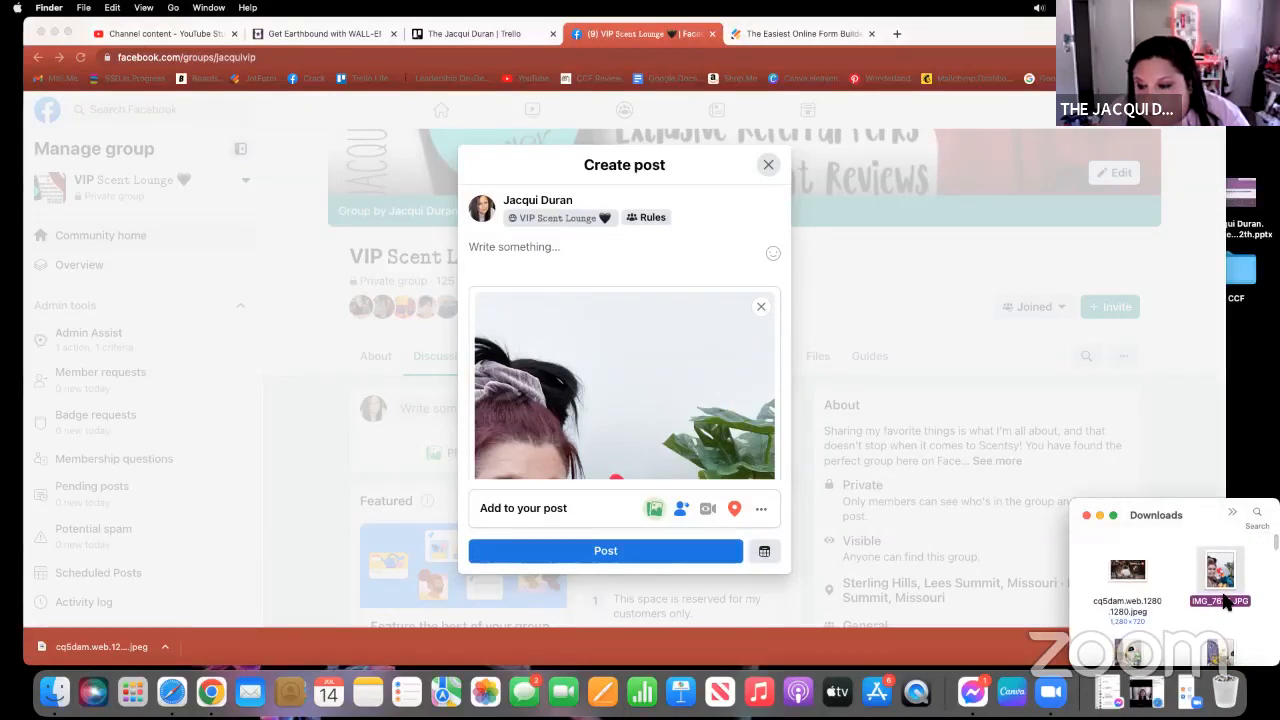
pyautogui.moveTo(1128, 584); pyautogui.dragTo(639, 371)
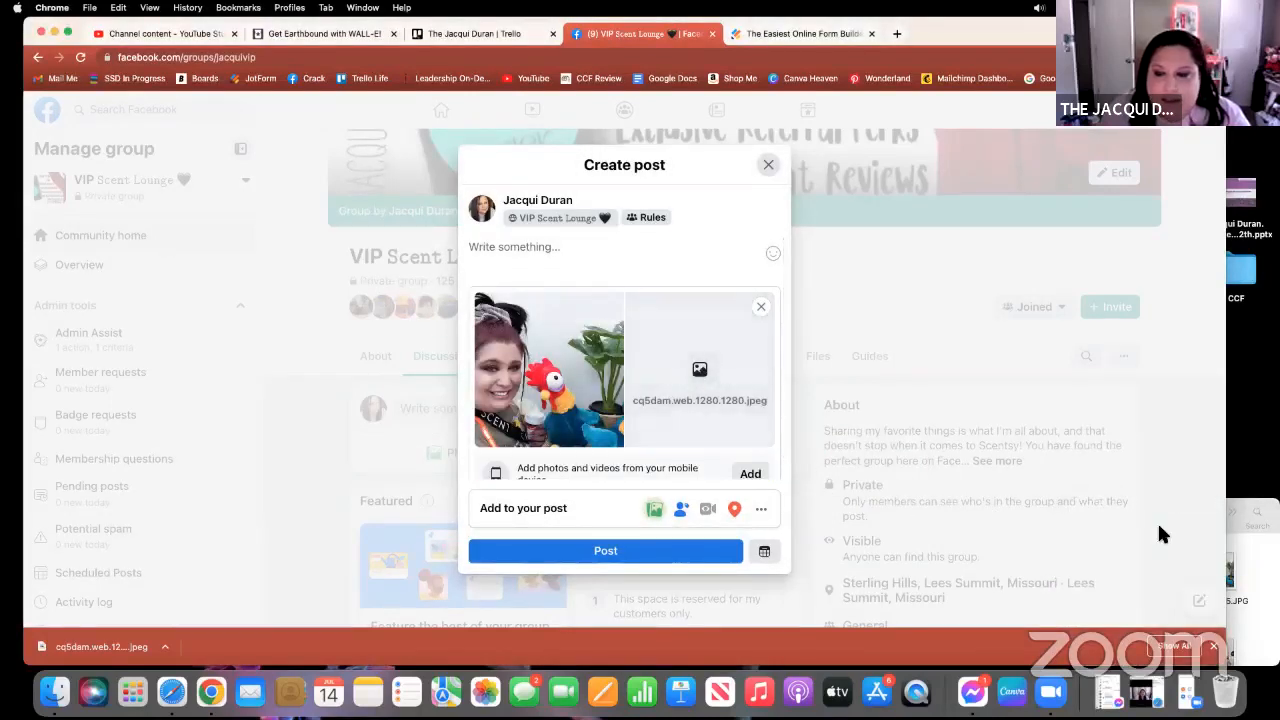
# Add the Moana product image IMG_4287.jpg from the Downloads folder to the post and review the attached photos.
pyautogui.click(1238, 536)
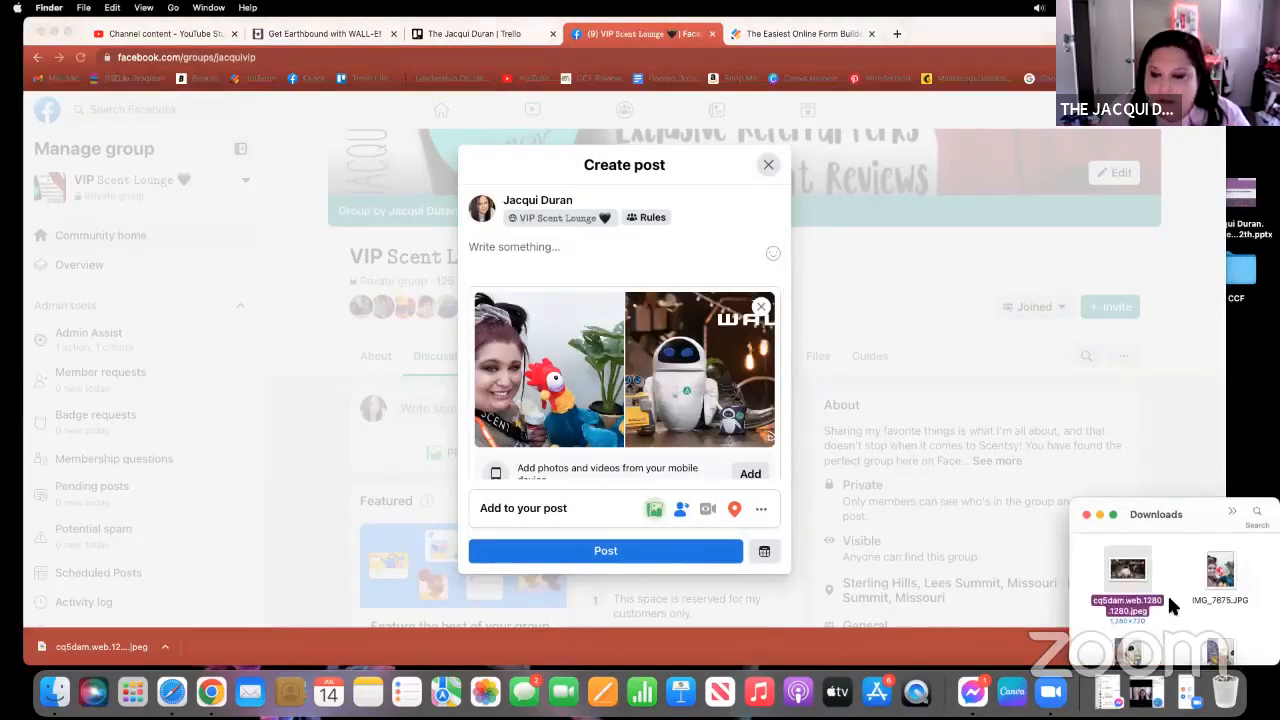
pyautogui.scroll(-6, 1168, 600)
pyautogui.click(1130, 605)
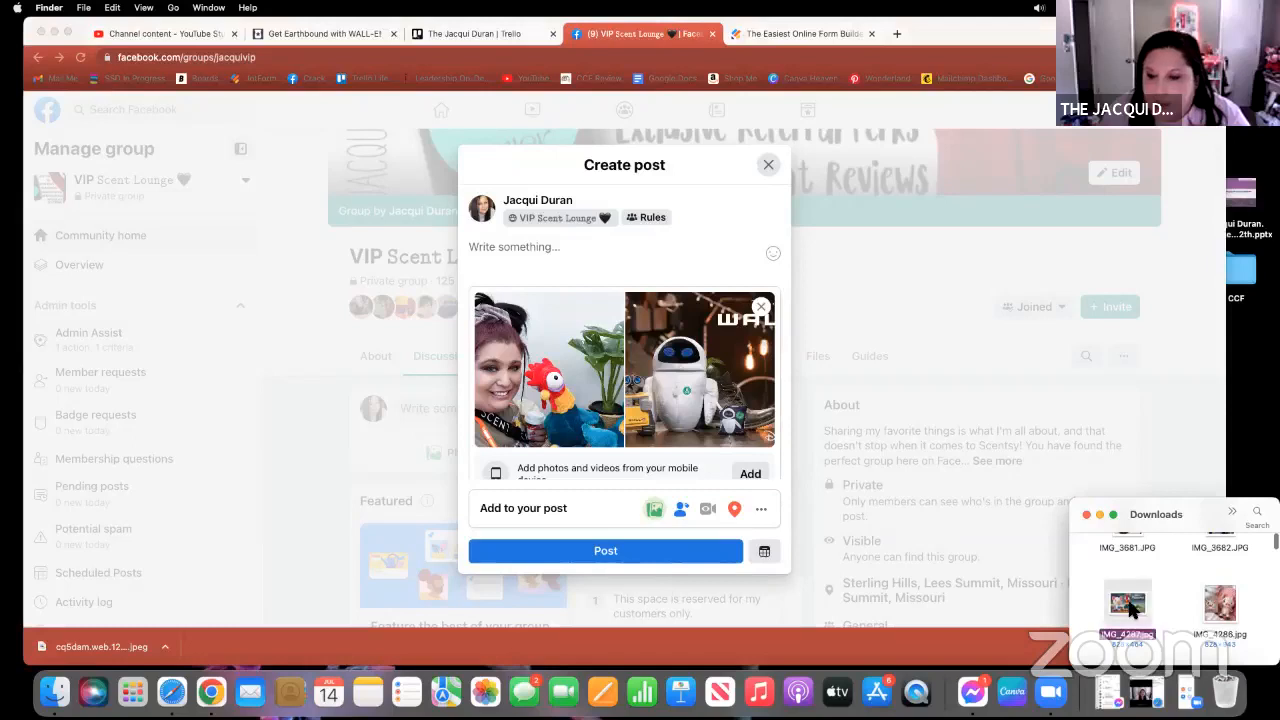
pyautogui.moveTo(1130, 605); pyautogui.dragTo(620, 410)
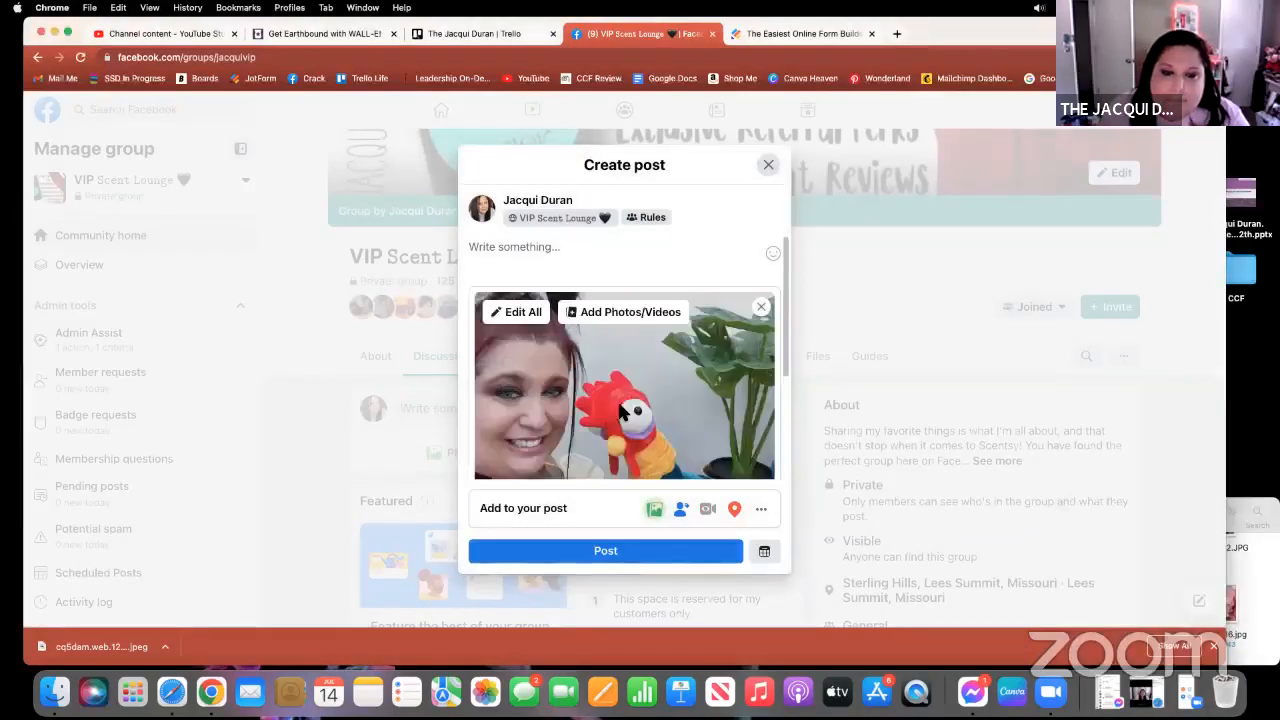
pyautogui.scroll(-3, 697, 410)
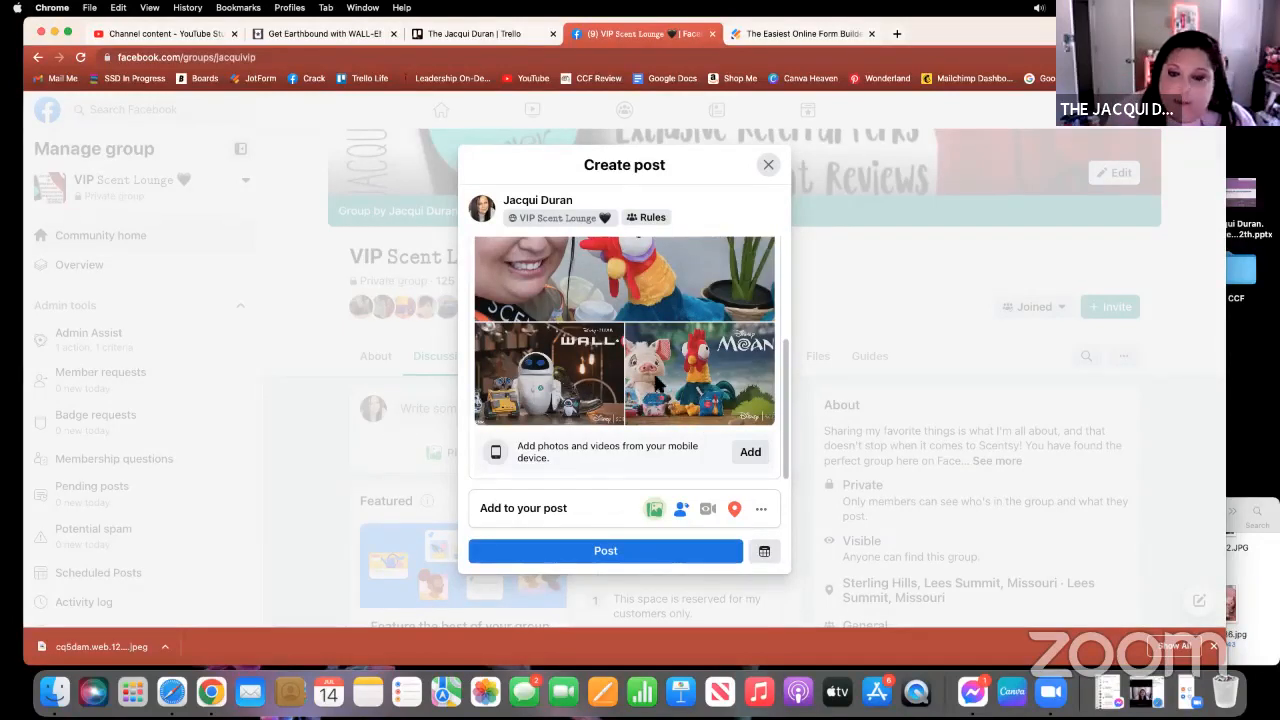
pyautogui.scroll(3, 640, 380)
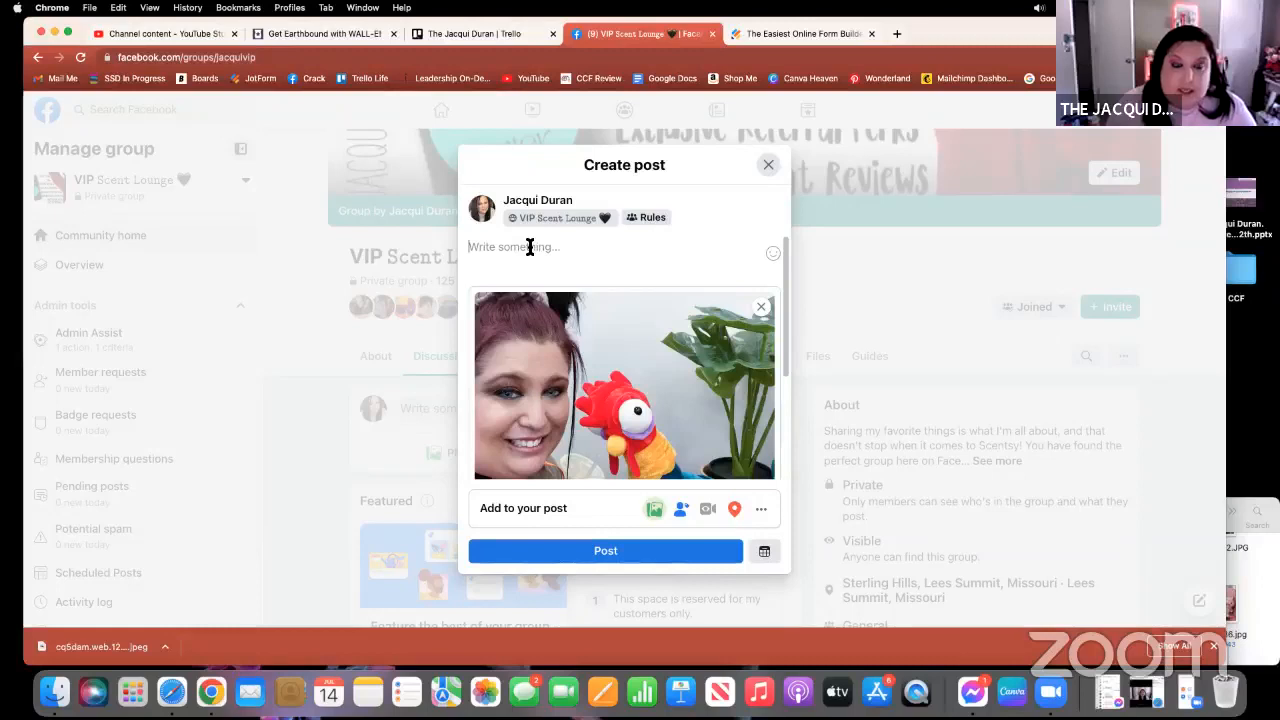
# Write the post text "Giving YOU the opportunity to pre order these amazing new products coming Tuesday, July 19!!".
pyautogui.write('Giv')
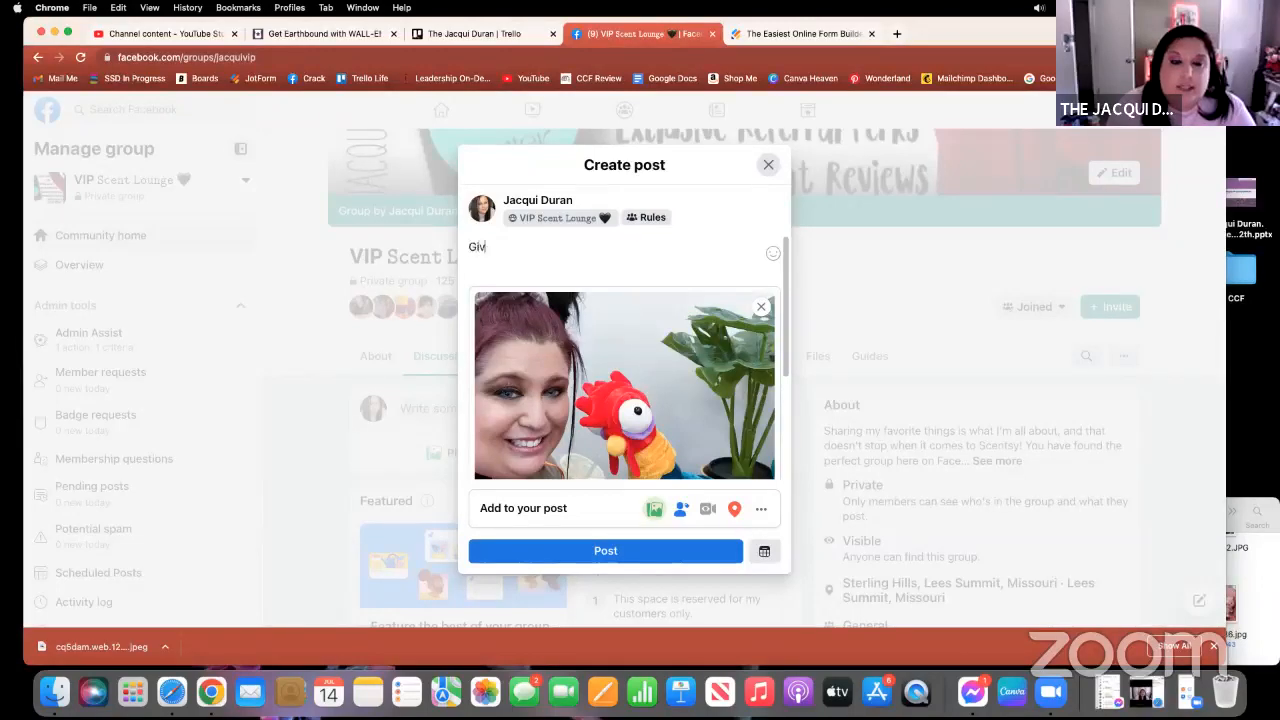
pyautogui.press('BackSpace')
pyautogui.press('BackSpace')
pyautogui.write('ving')
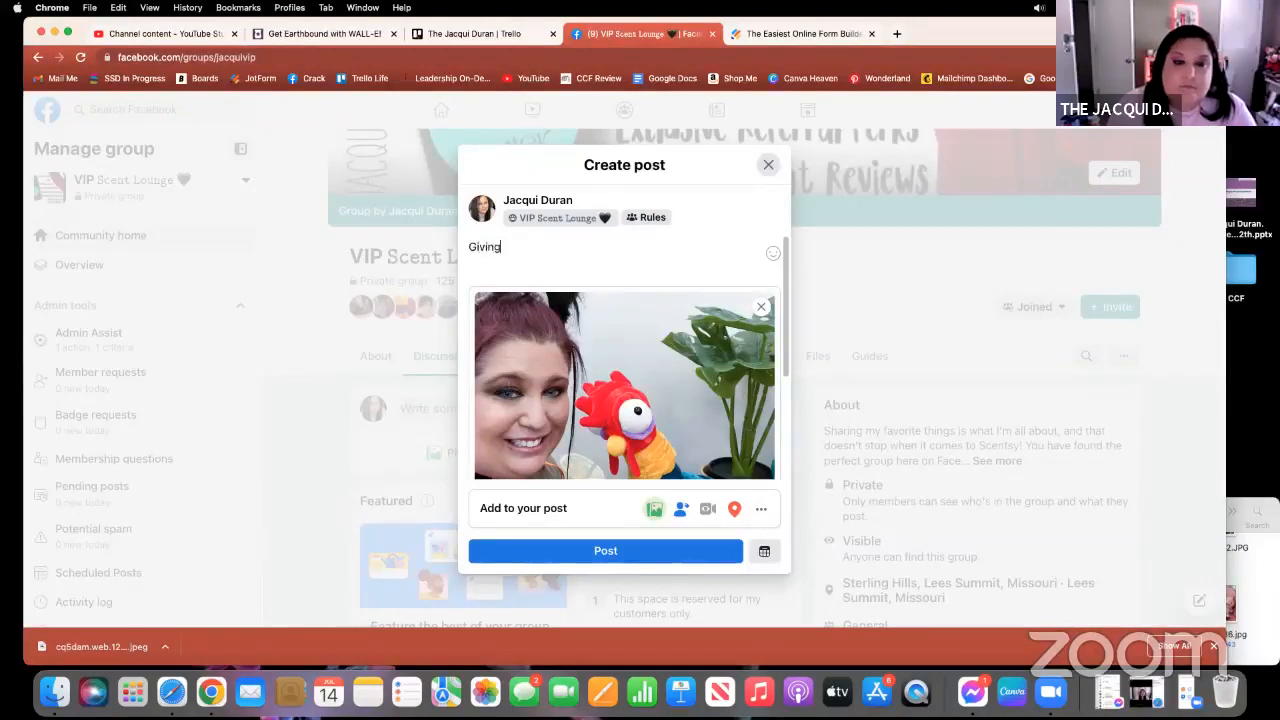
pyautogui.write(' YOU the op')
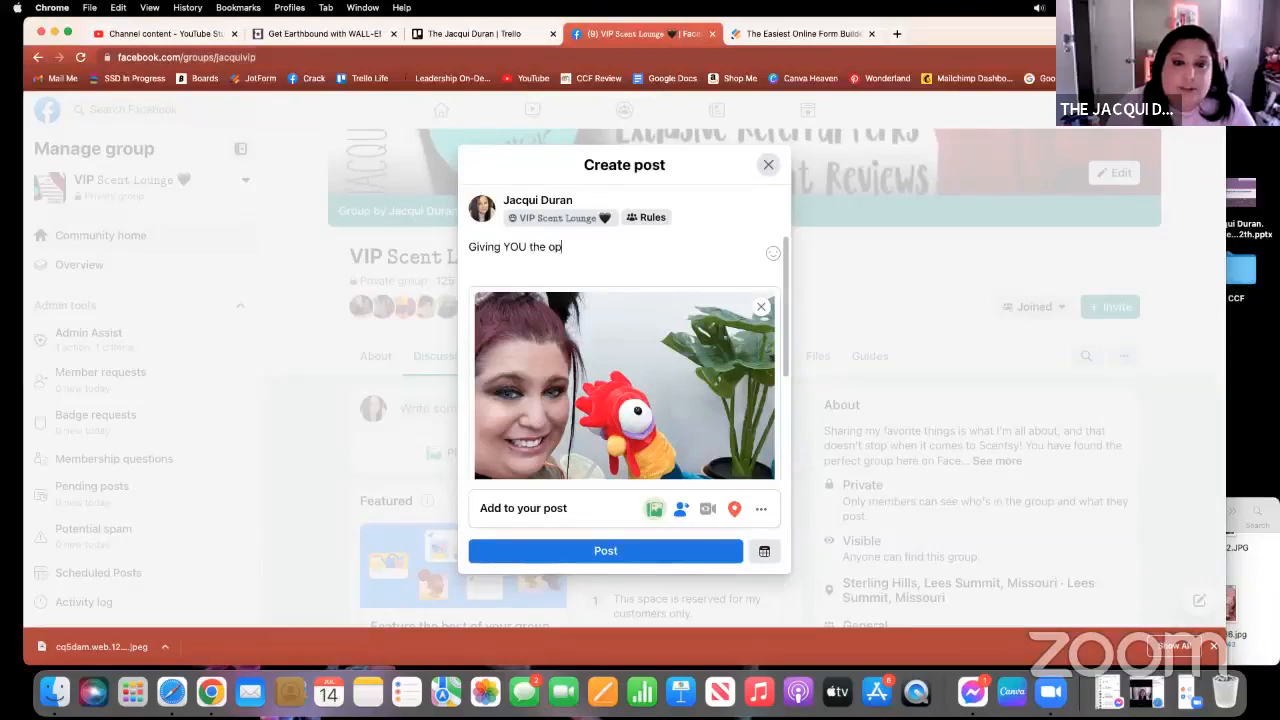
pyautogui.write('portunit')
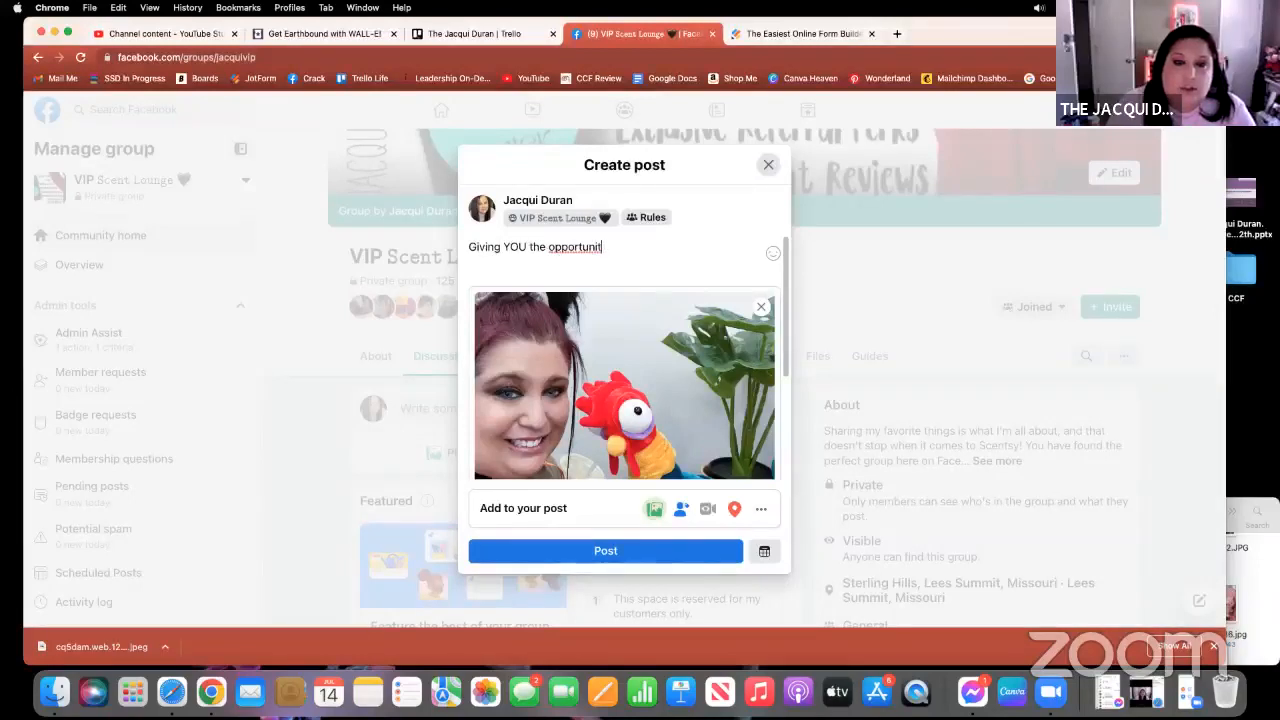
pyautogui.write('y to p')
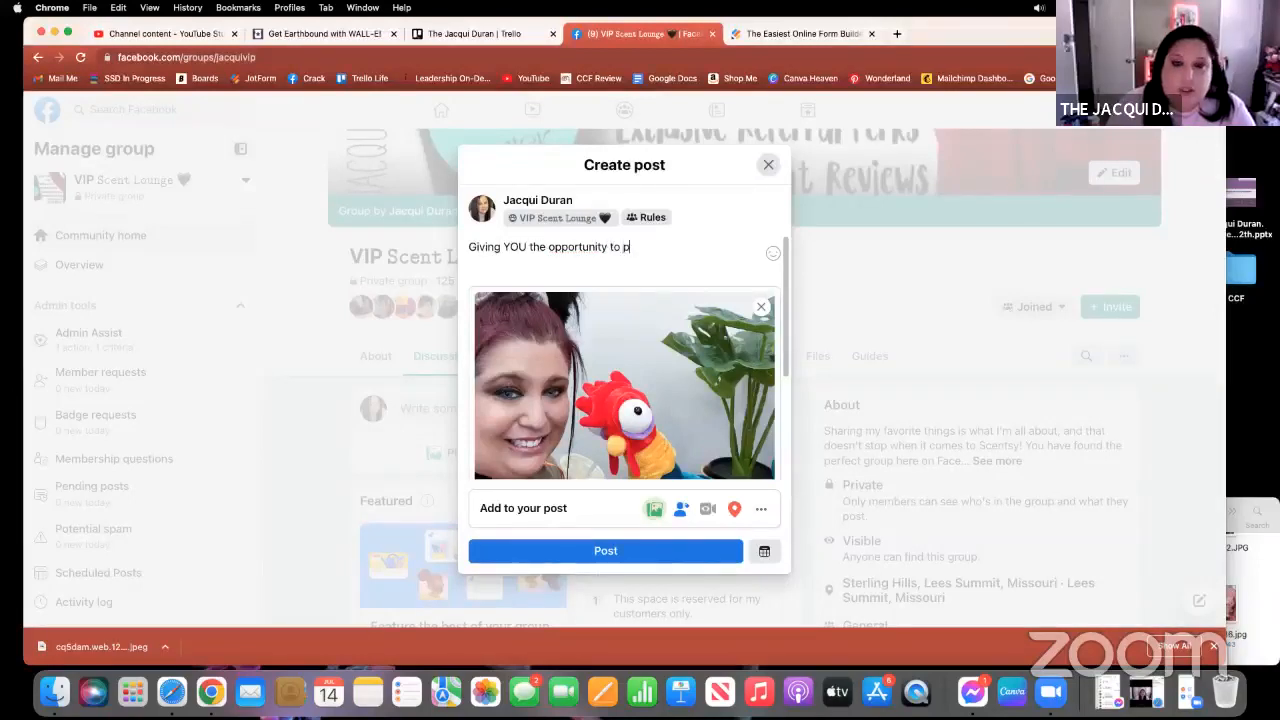
pyautogui.write('re order ')
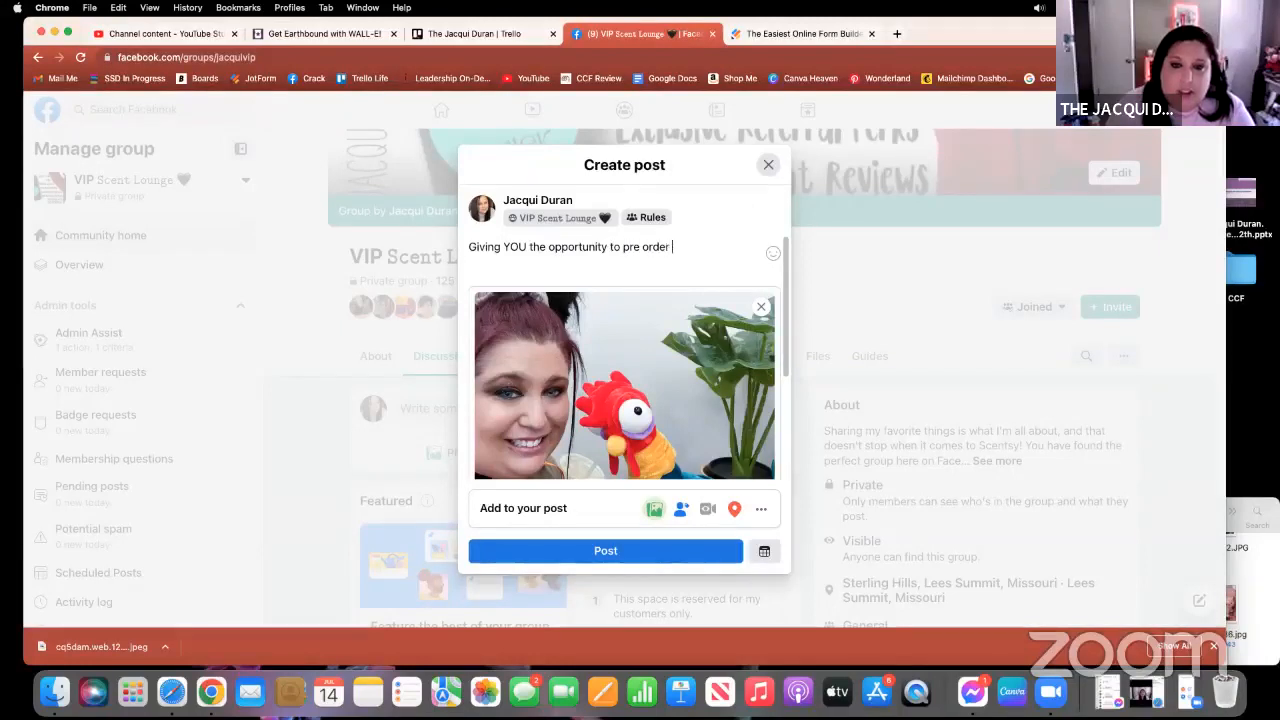
pyautogui.write('these ama')
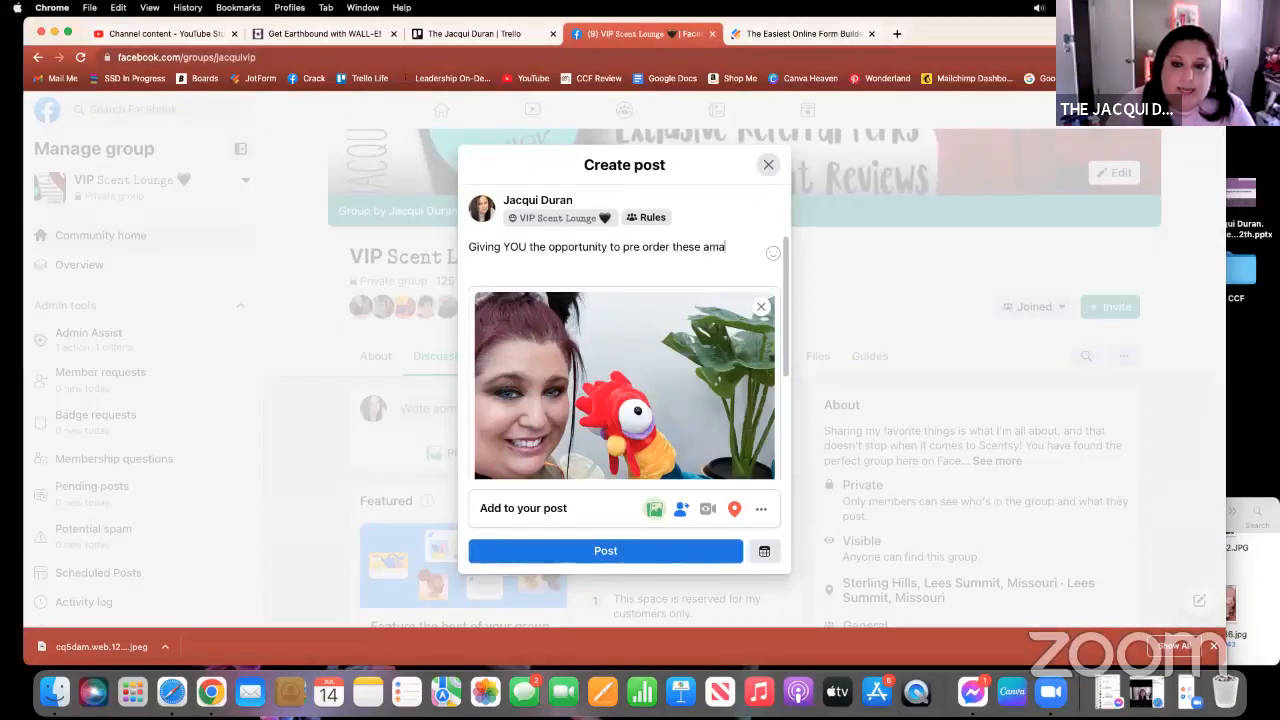
pyautogui.write('zing new ')
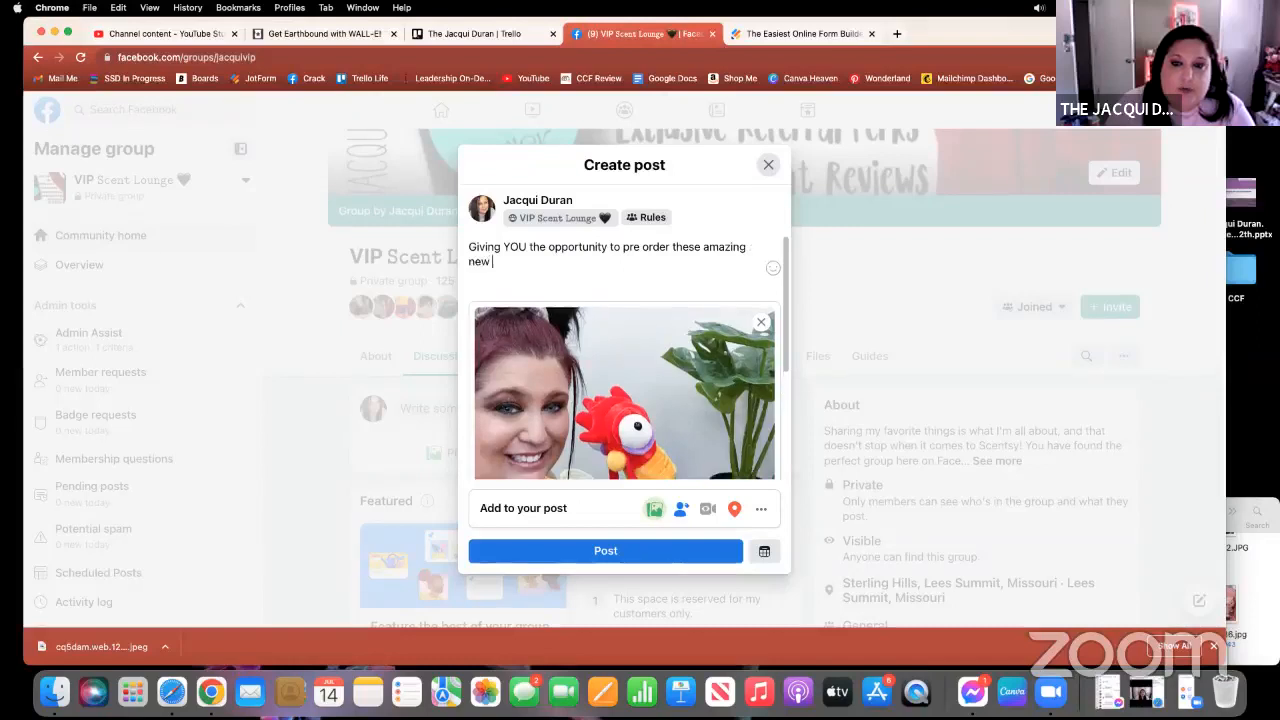
pyautogui.write('products ')
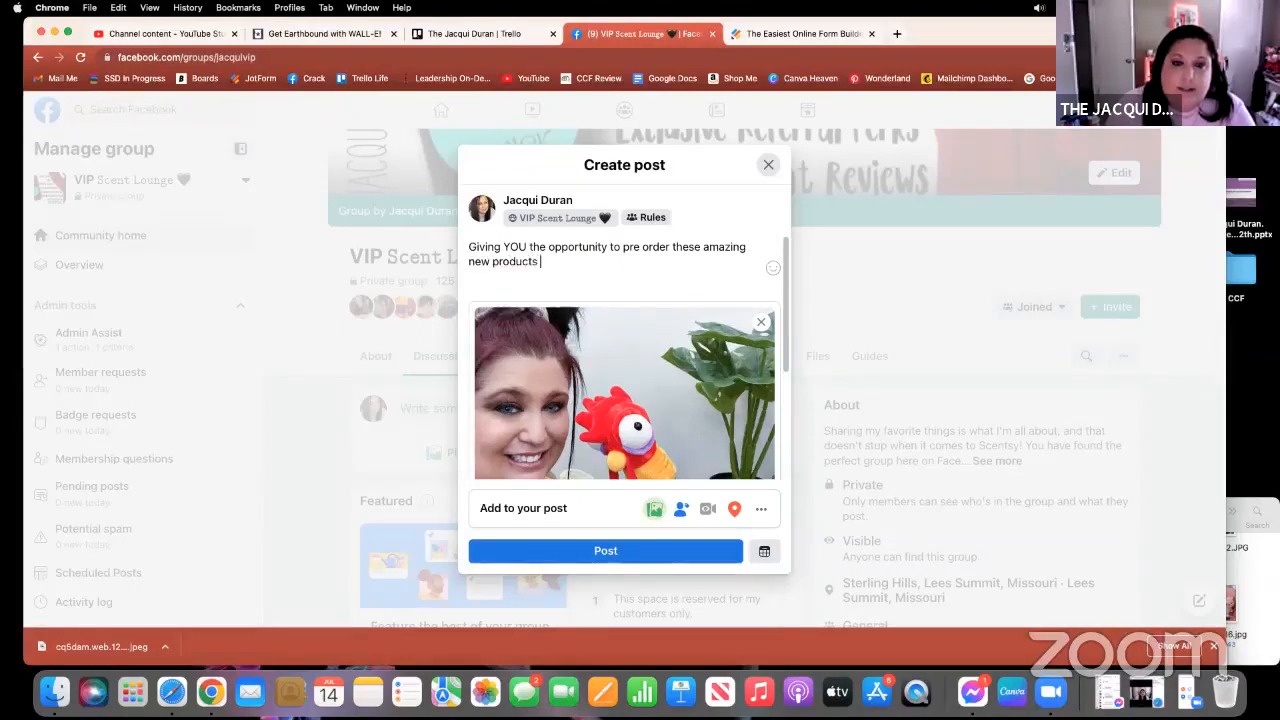
pyautogui.write('coming Tue')
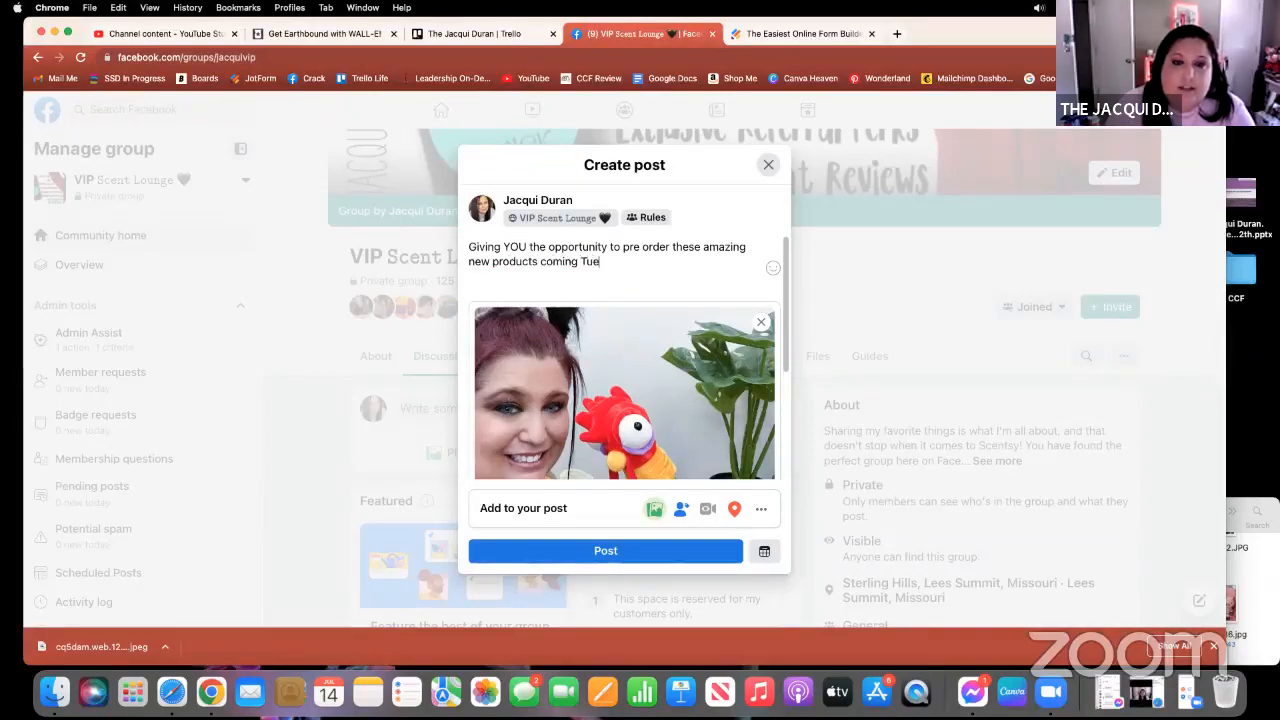
pyautogui.write('sday, ')
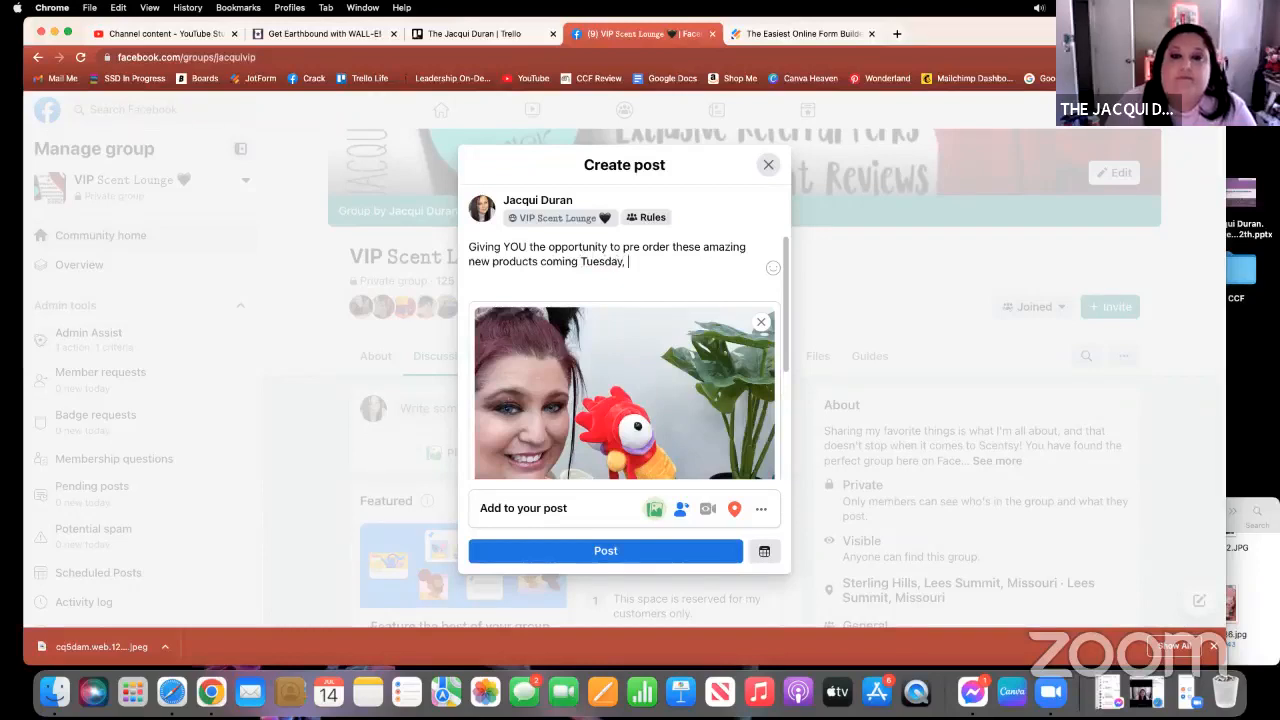
pyautogui.write('July 19')
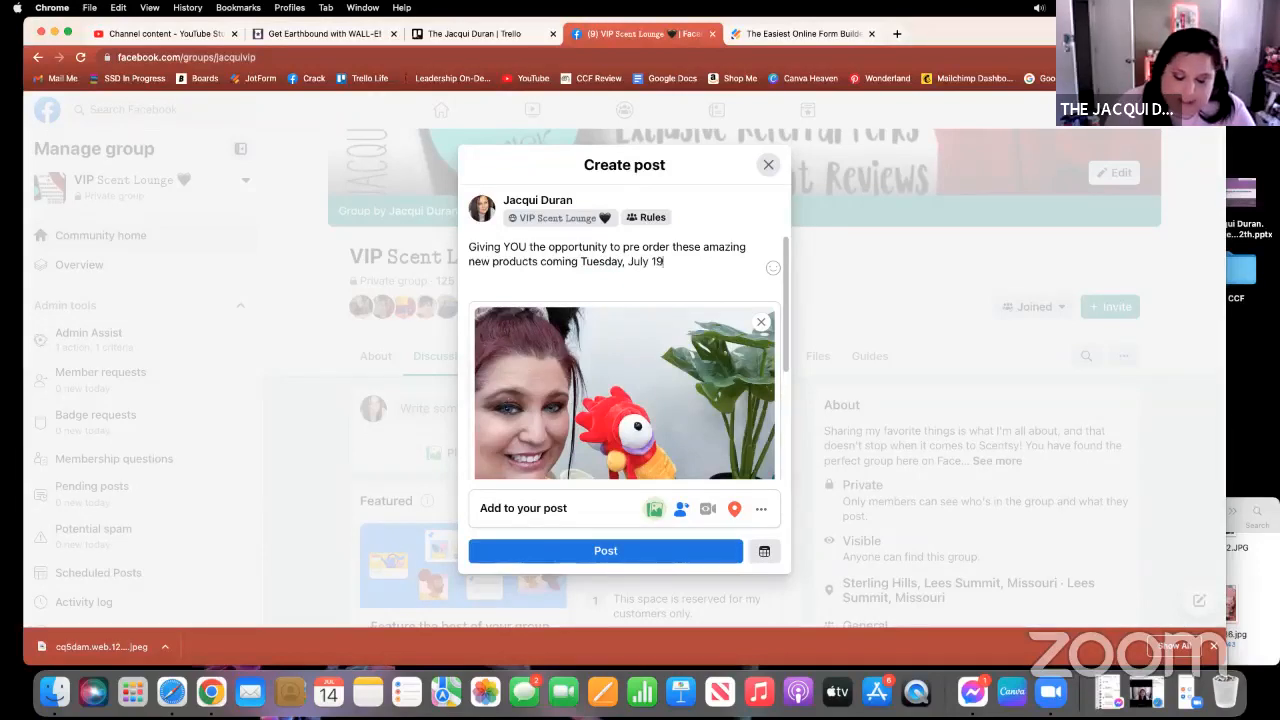
pyautogui.write('!!!')
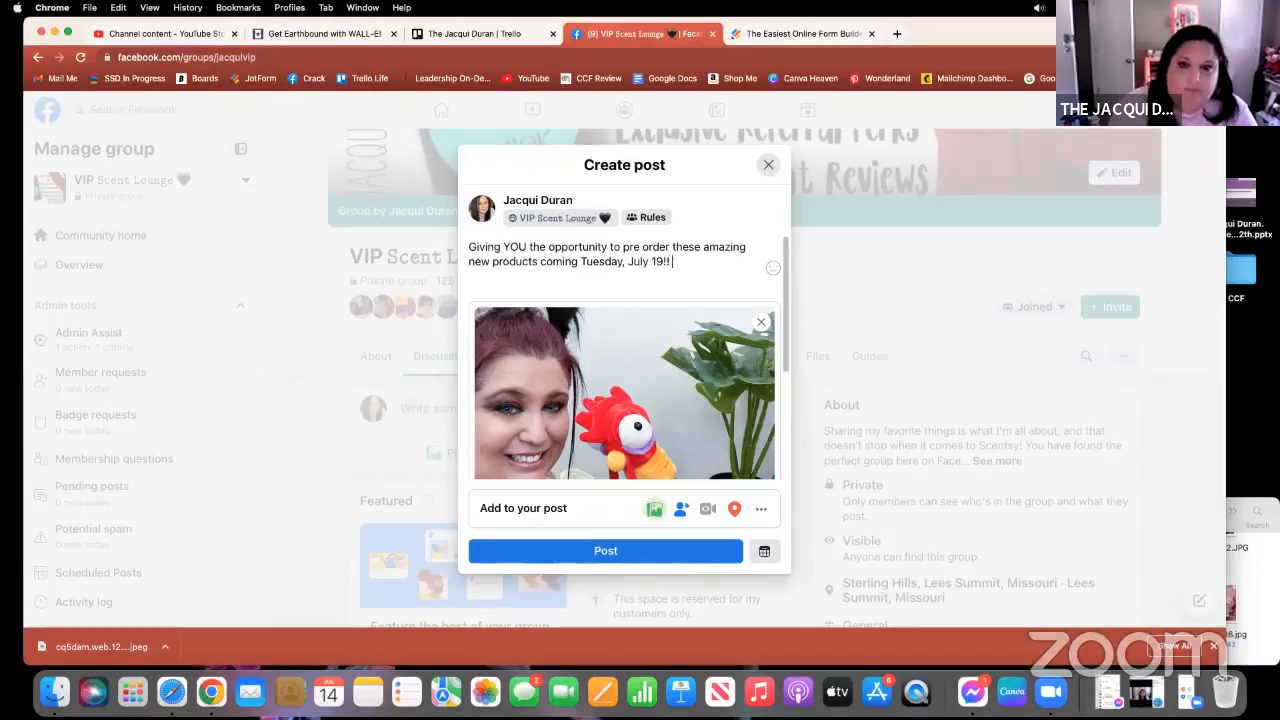
pyautogui.press('Return')
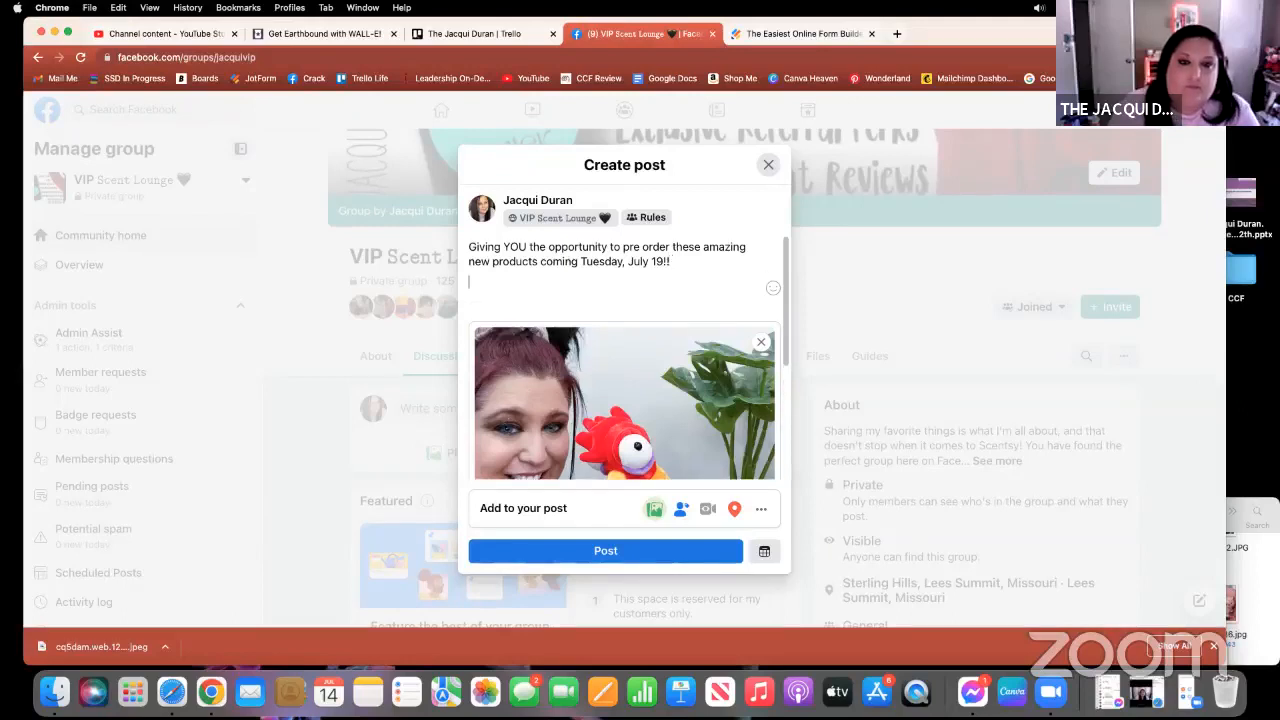
pyautogui.rightClick(476, 281)
pyautogui.click(517, 378)
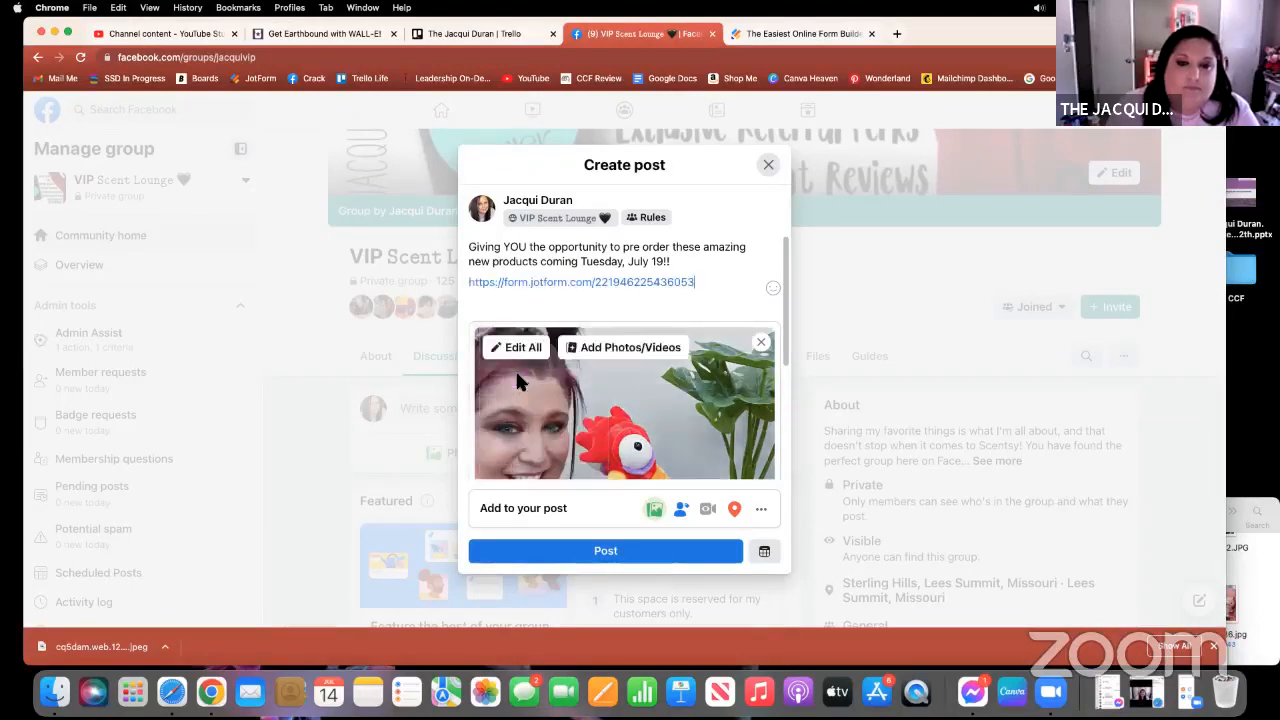
# Add above the link "Our beloved Wall-E and Moana Collection are ones that I personally adore and so do my kids, (no matter how old they are!).".
pyautogui.click(686, 261)
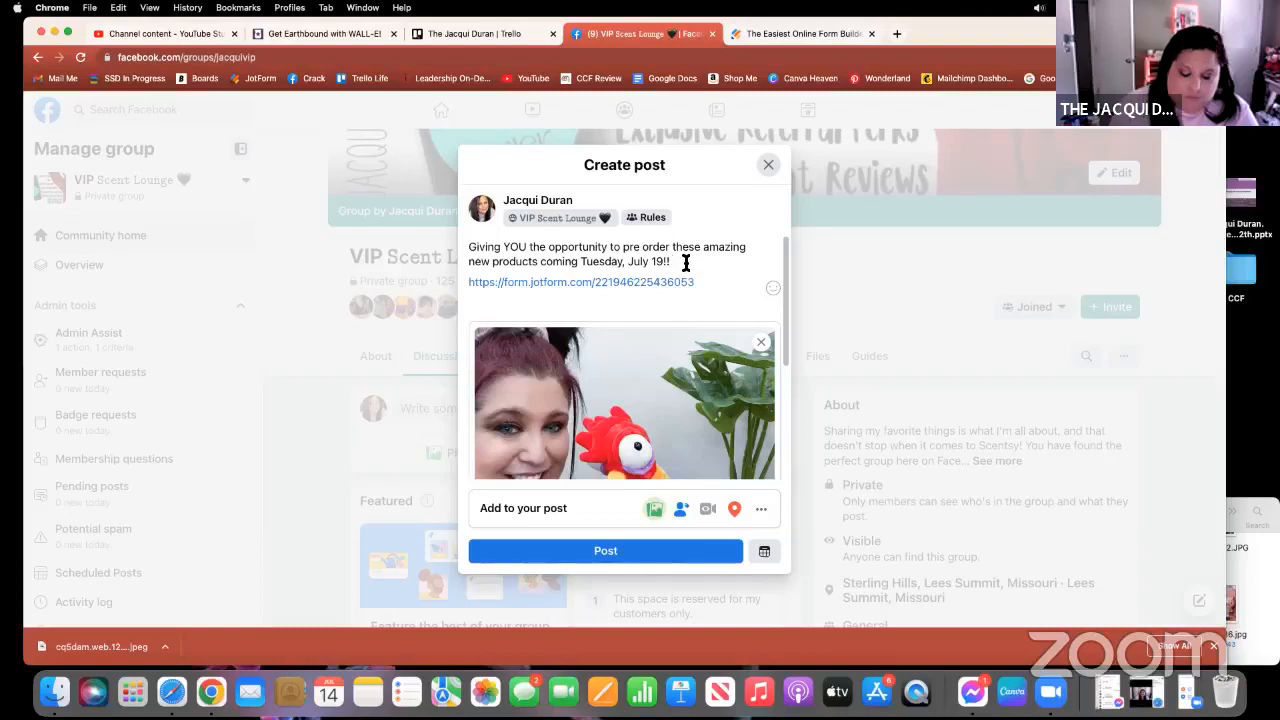
pyautogui.press('Return')
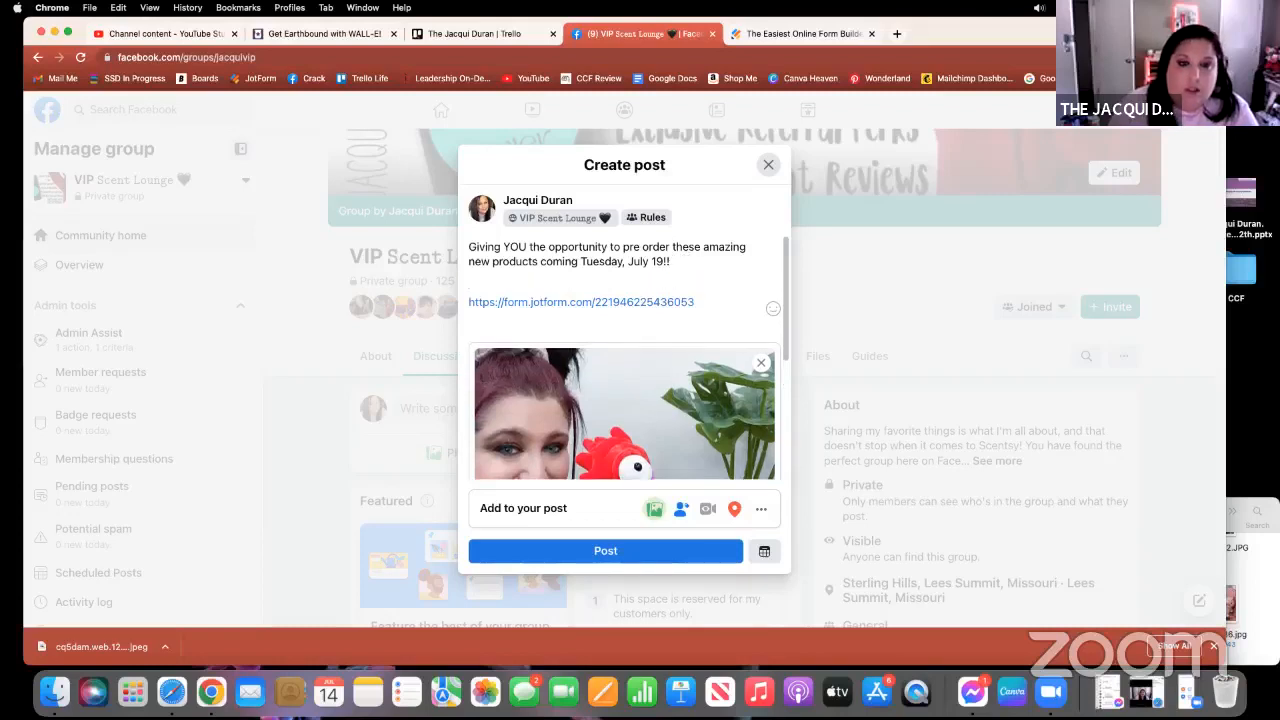
pyautogui.write('Our')
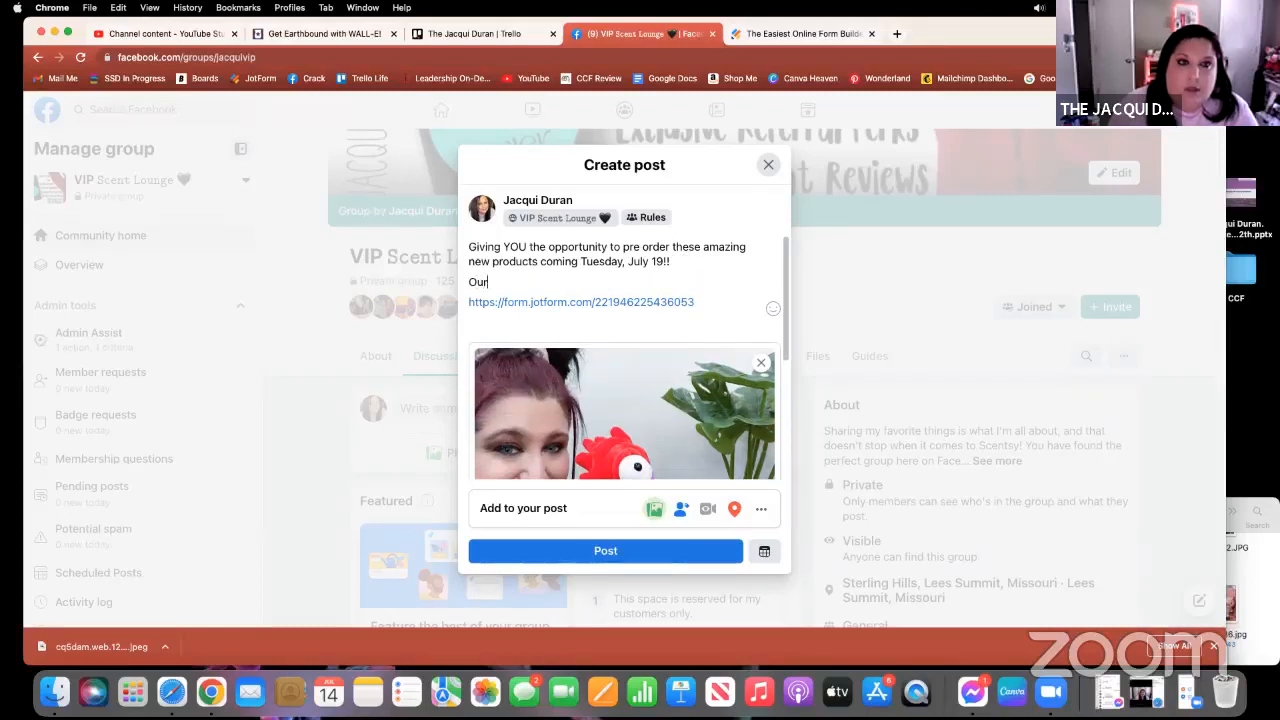
pyautogui.write(' beloved W')
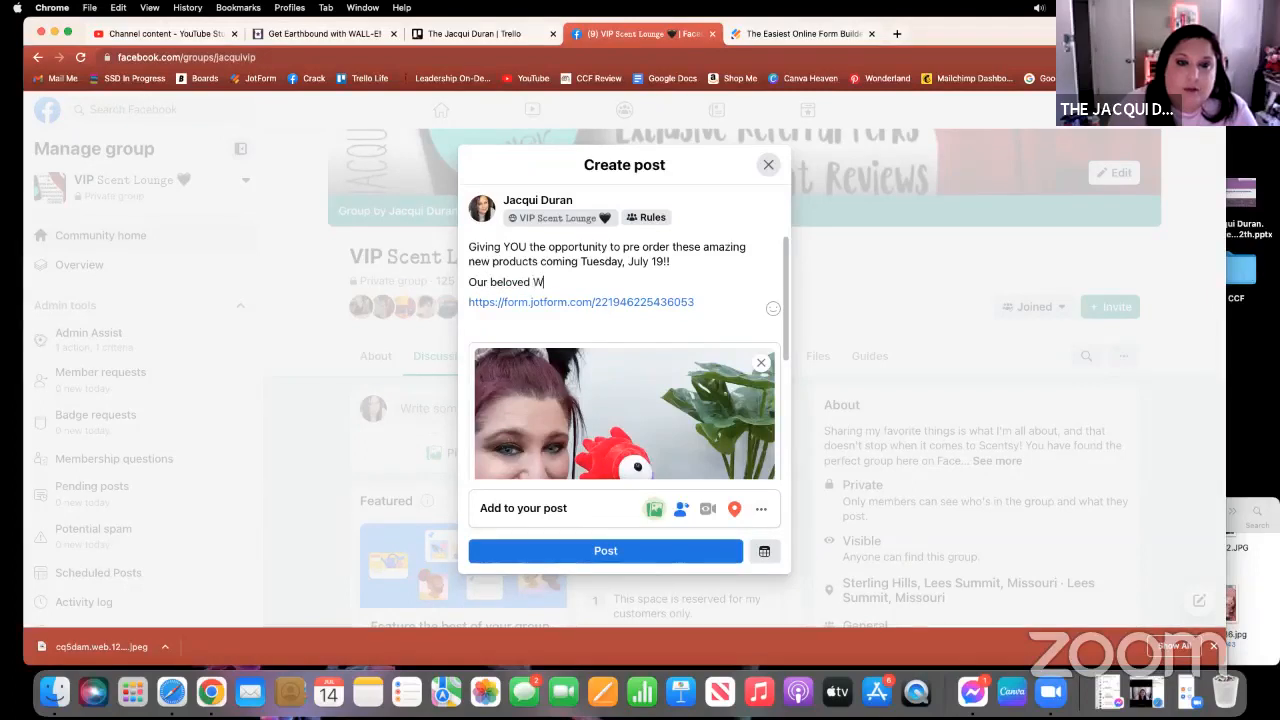
pyautogui.write('all-E ')
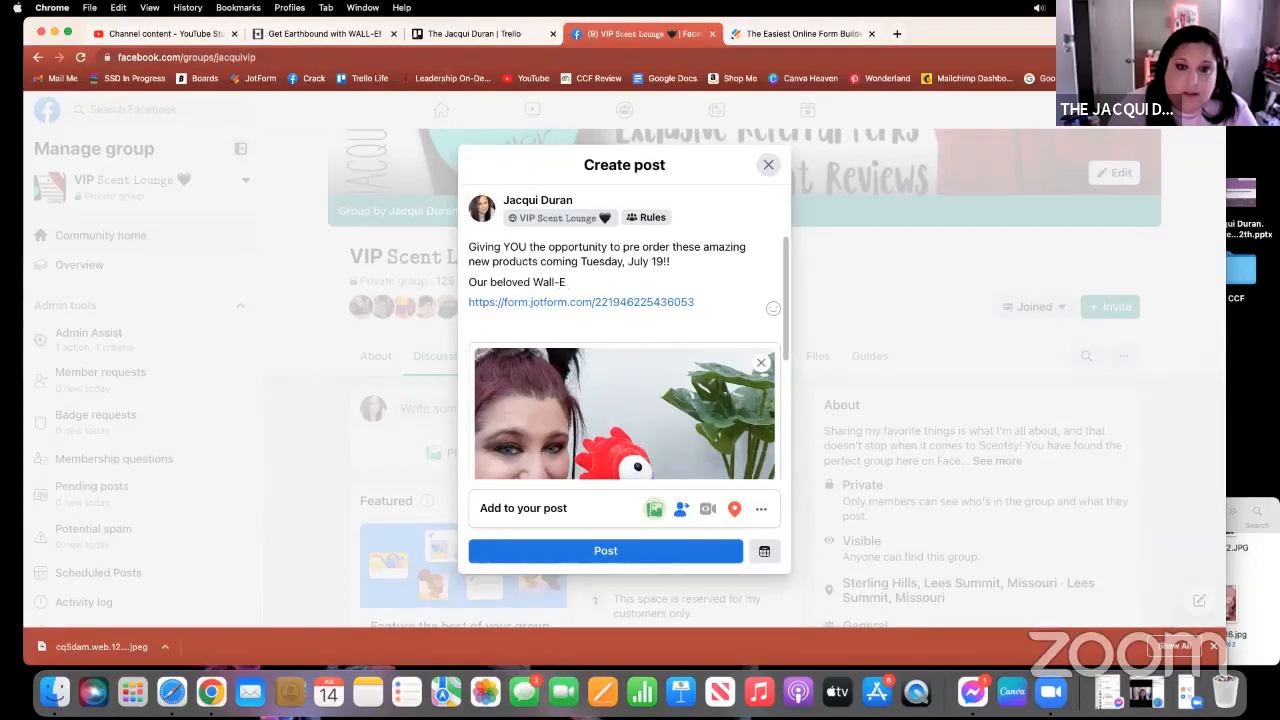
pyautogui.write('and Moa')
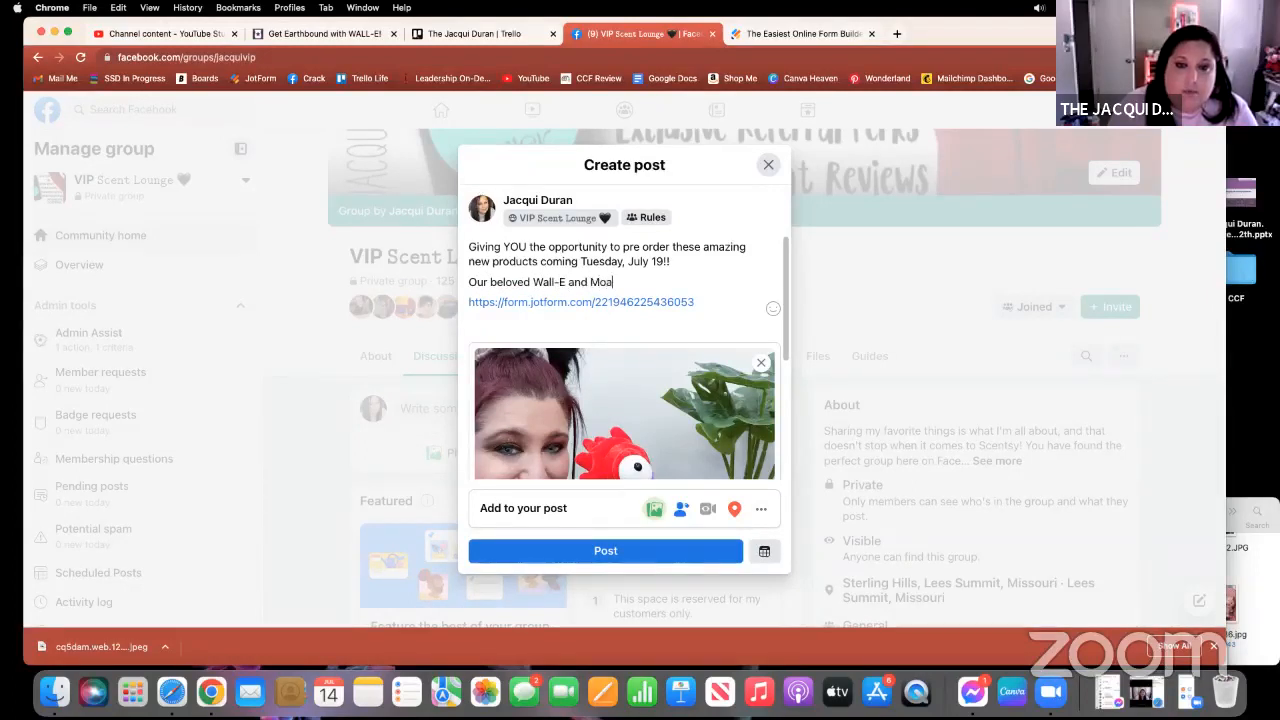
pyautogui.write('na Collection are')
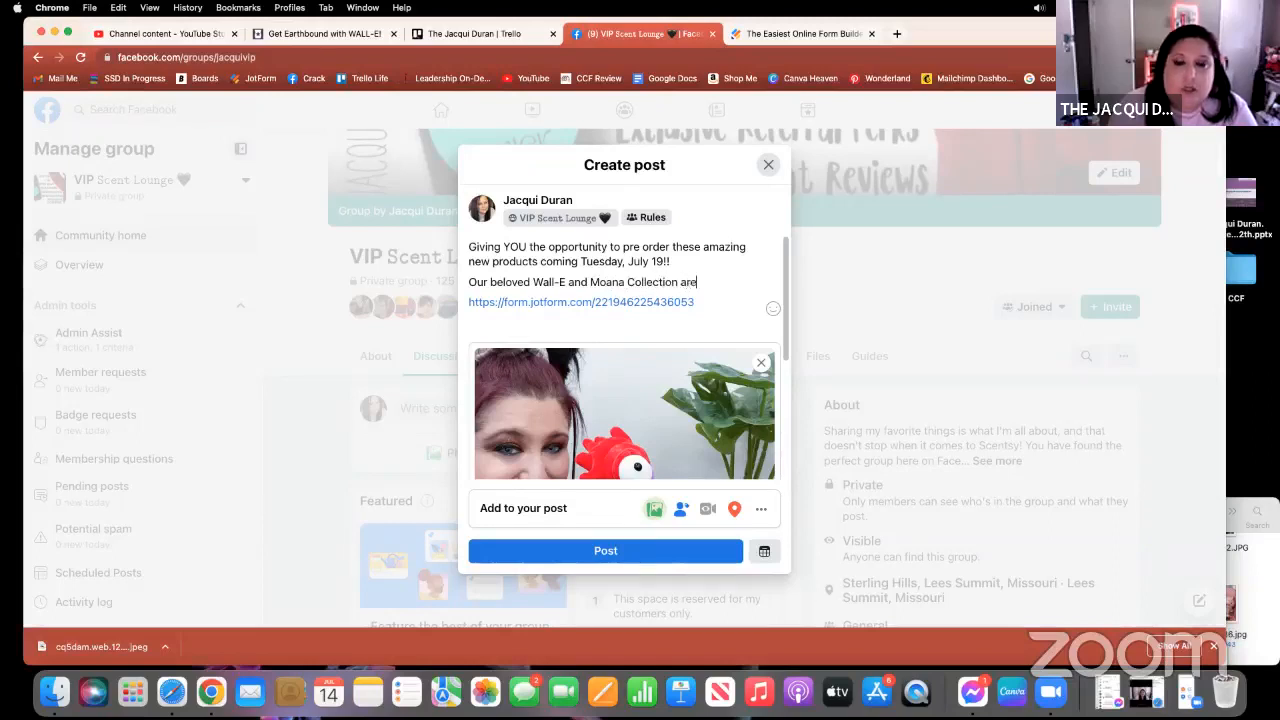
pyautogui.write(' ones that I person')
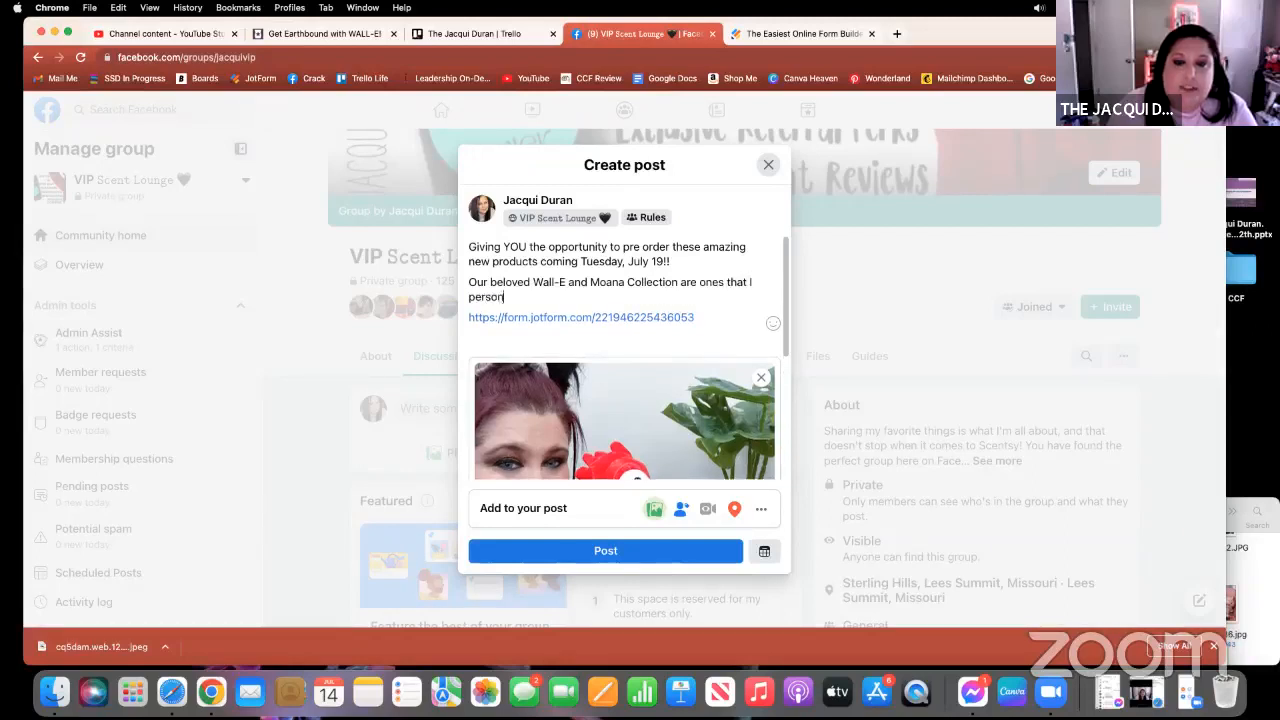
pyautogui.write('ally adore a')
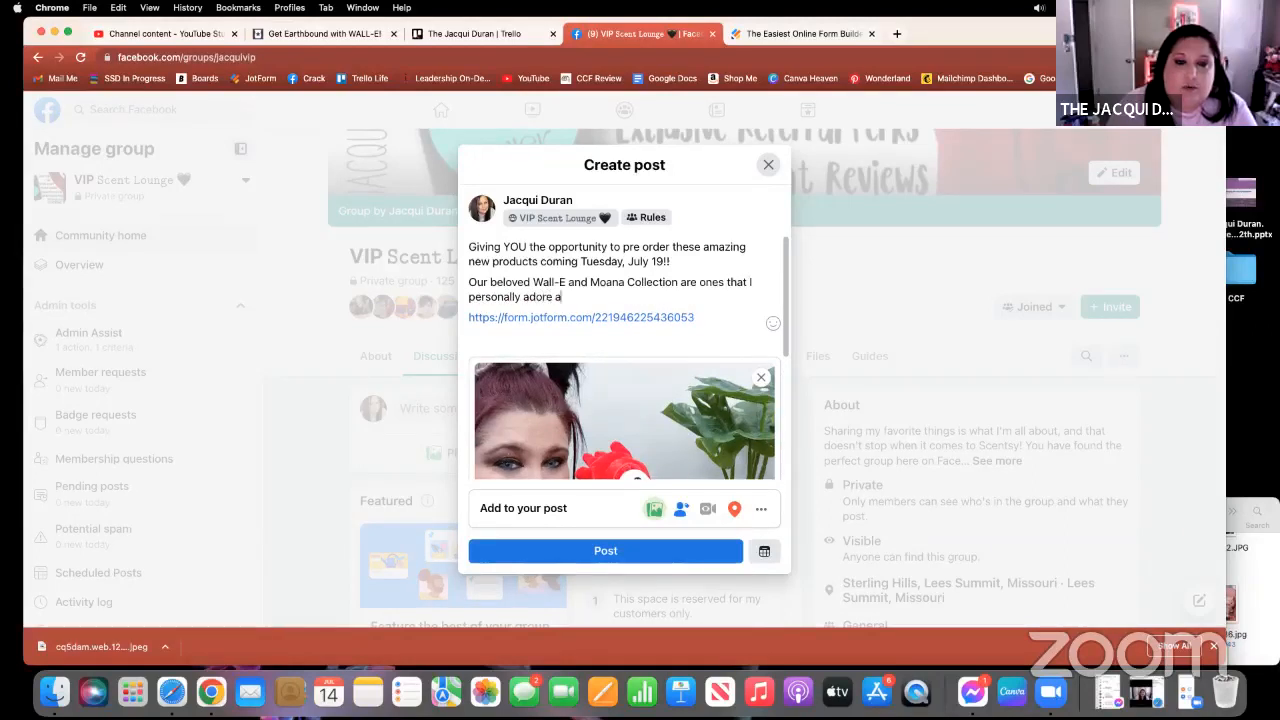
pyautogui.write('nd so do my kid')
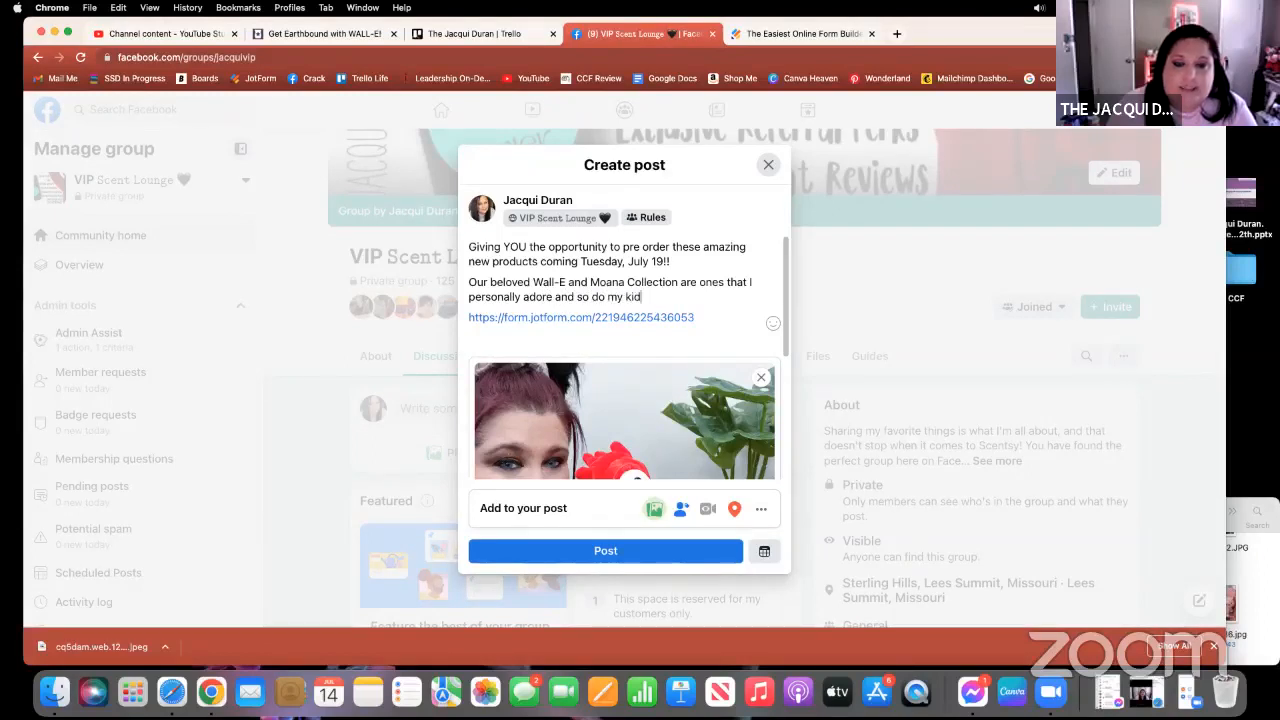
pyautogui.write('s, (no matte')
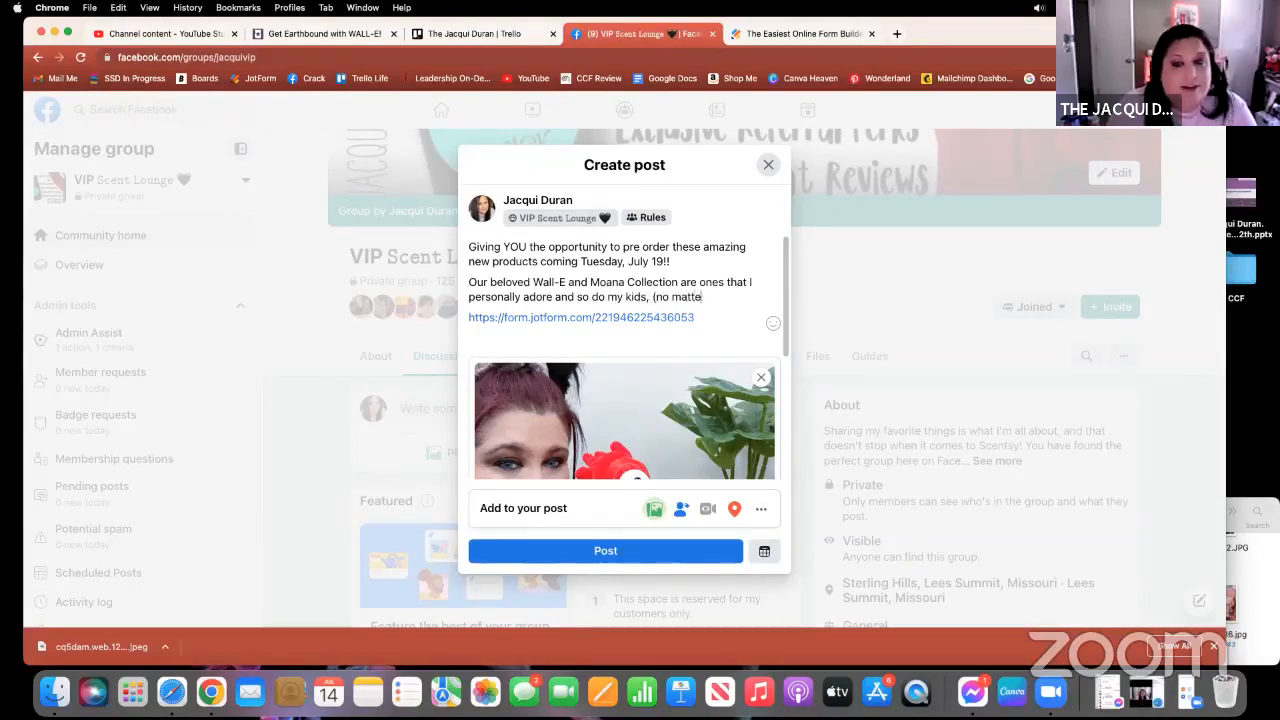
pyautogui.write('r how old th')
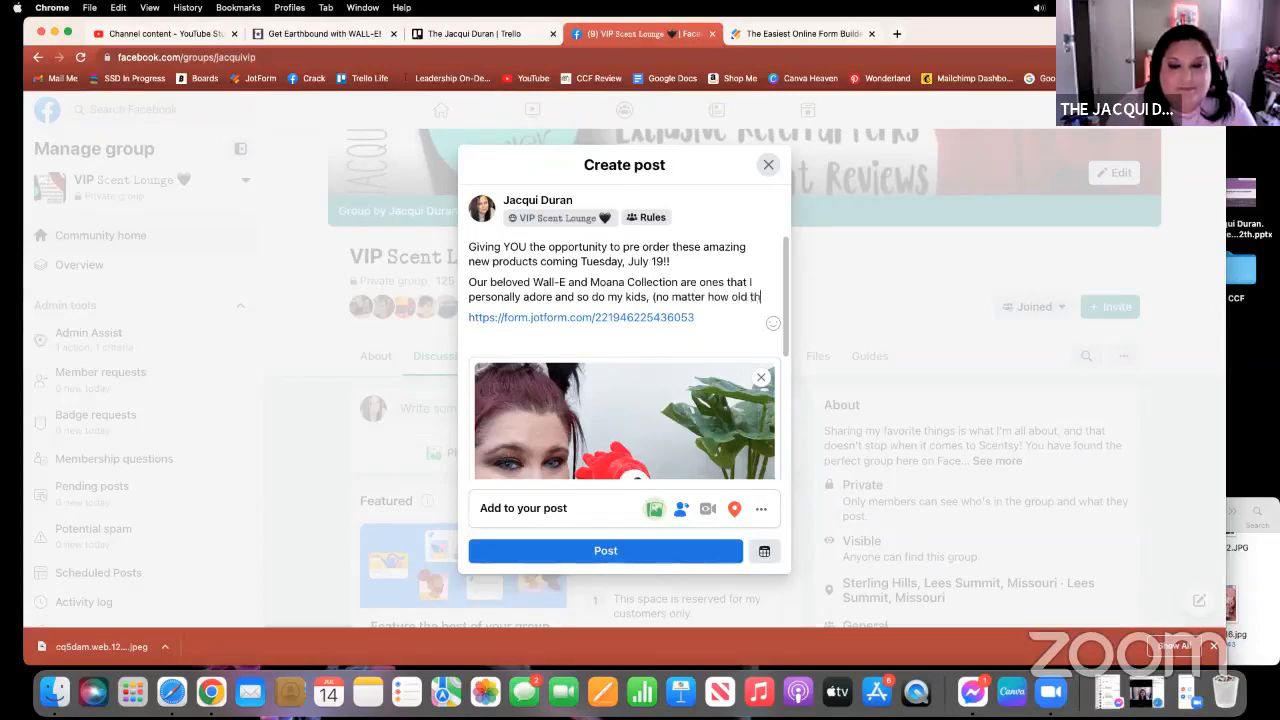
pyautogui.write('ey are')
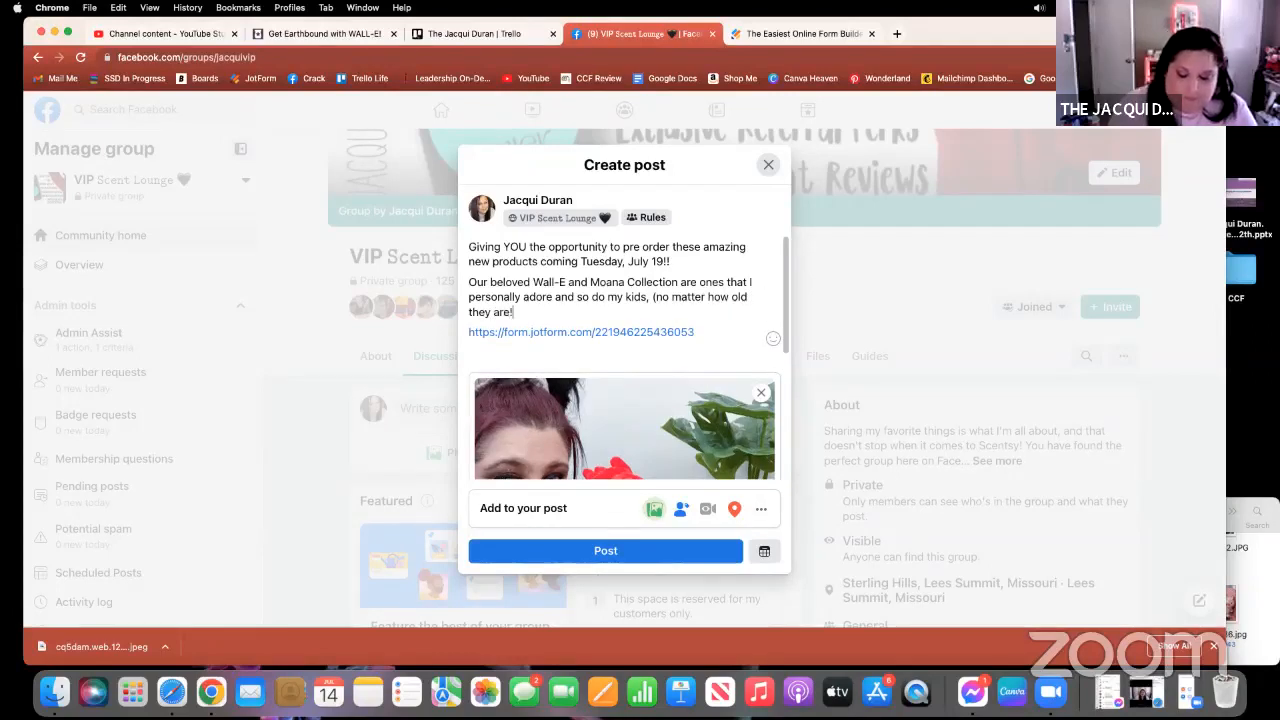
pyautogui.write('!).')
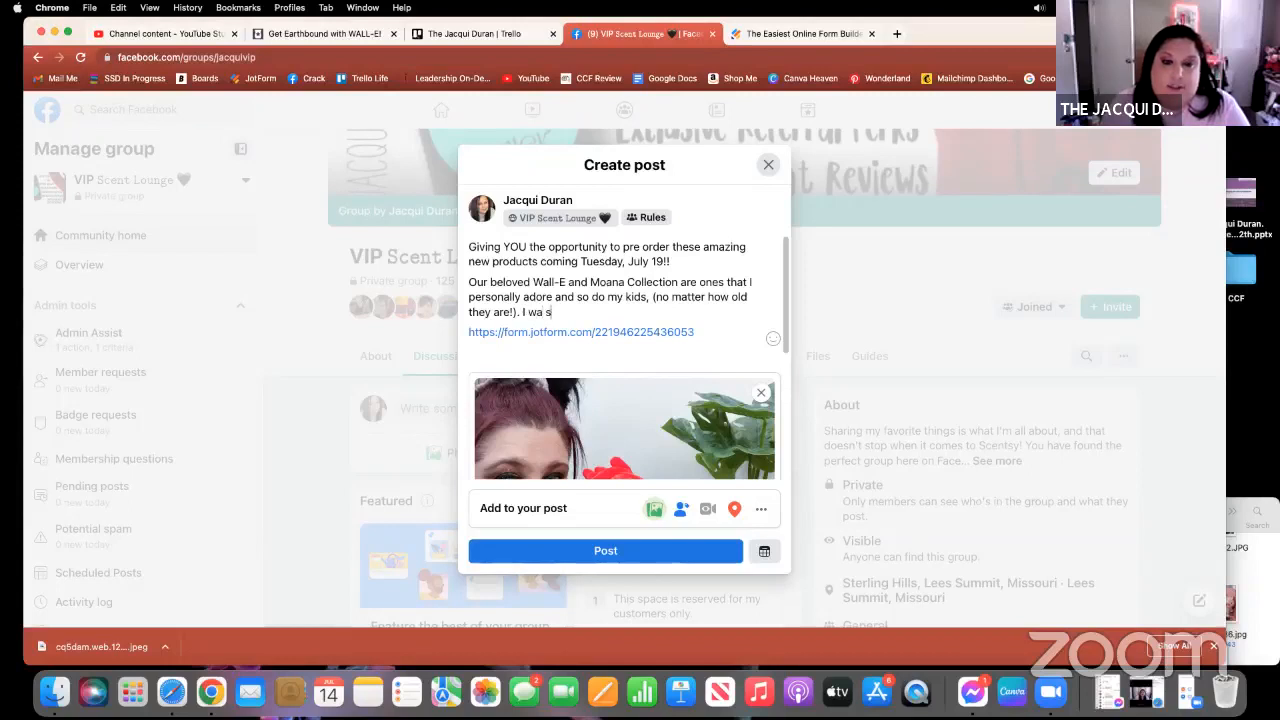
# Continue the paragraph above the link with "I was able to see these in person and they are MUST HAVES!".
pyautogui.write('I was able to ')
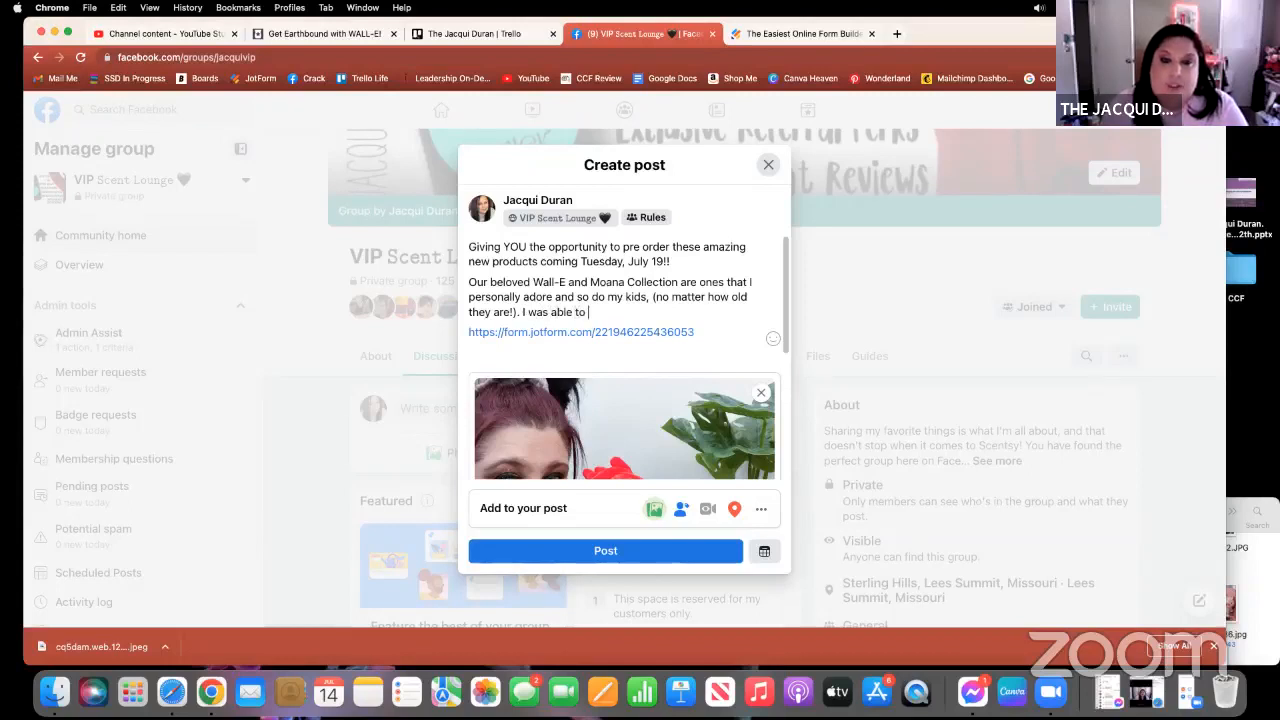
pyautogui.write('see these in per')
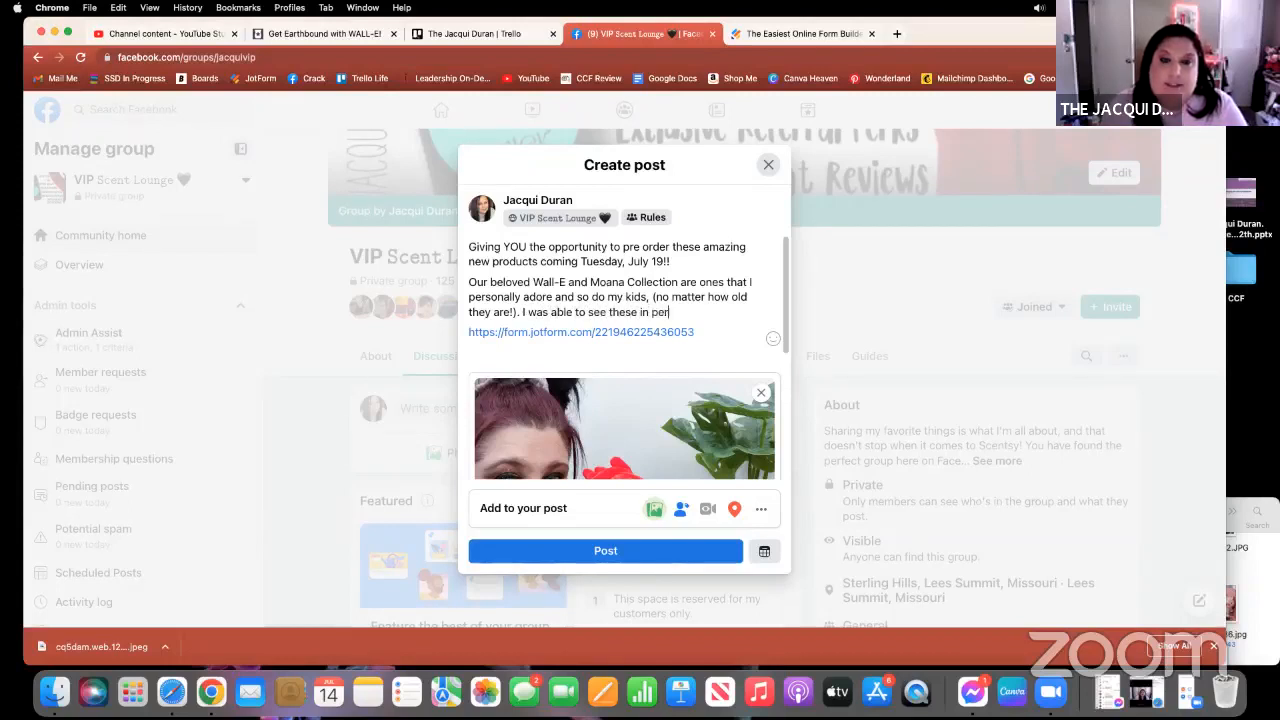
pyautogui.write('son and they')
pyautogui.write(' are MUST')
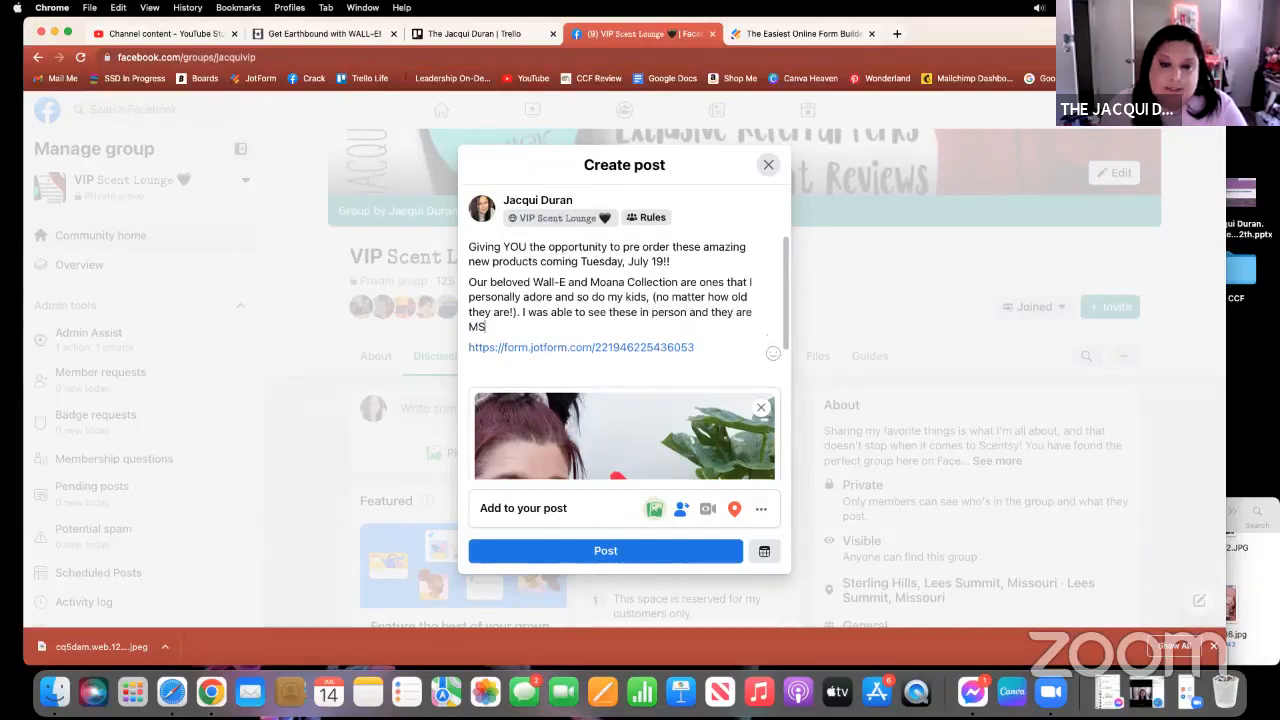
pyautogui.write(' HAV')
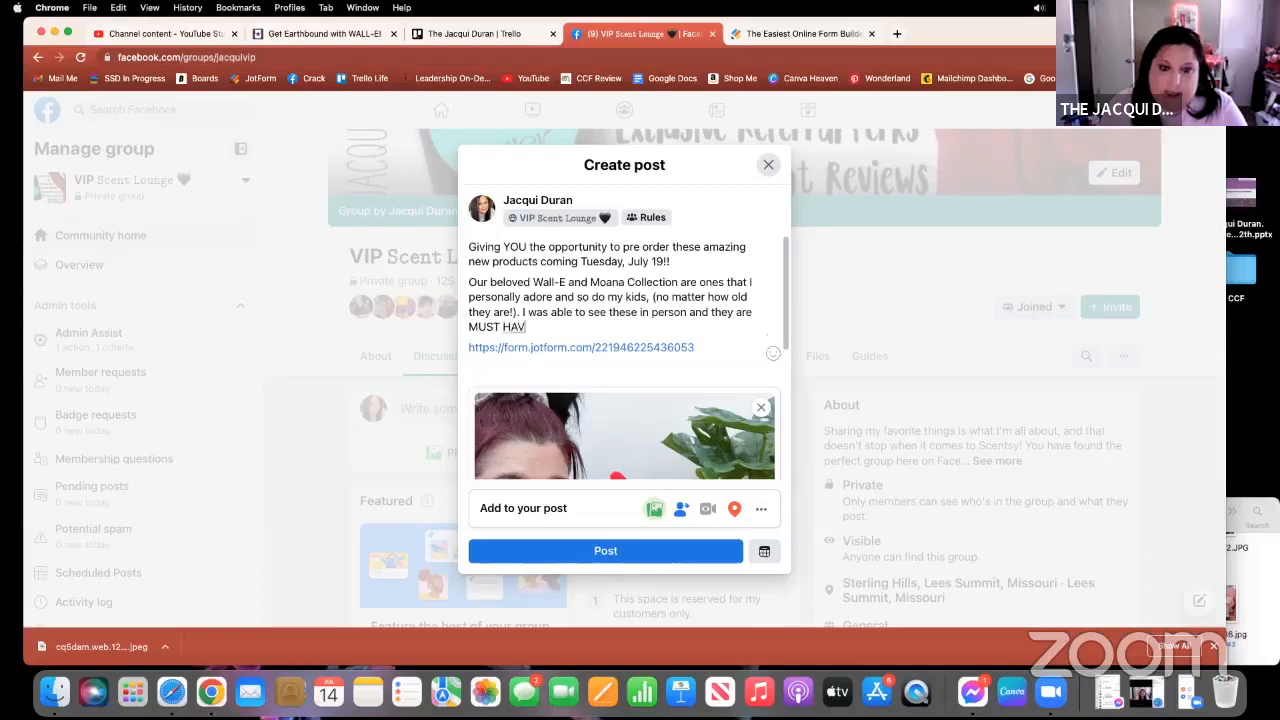
pyautogui.write('ES!')
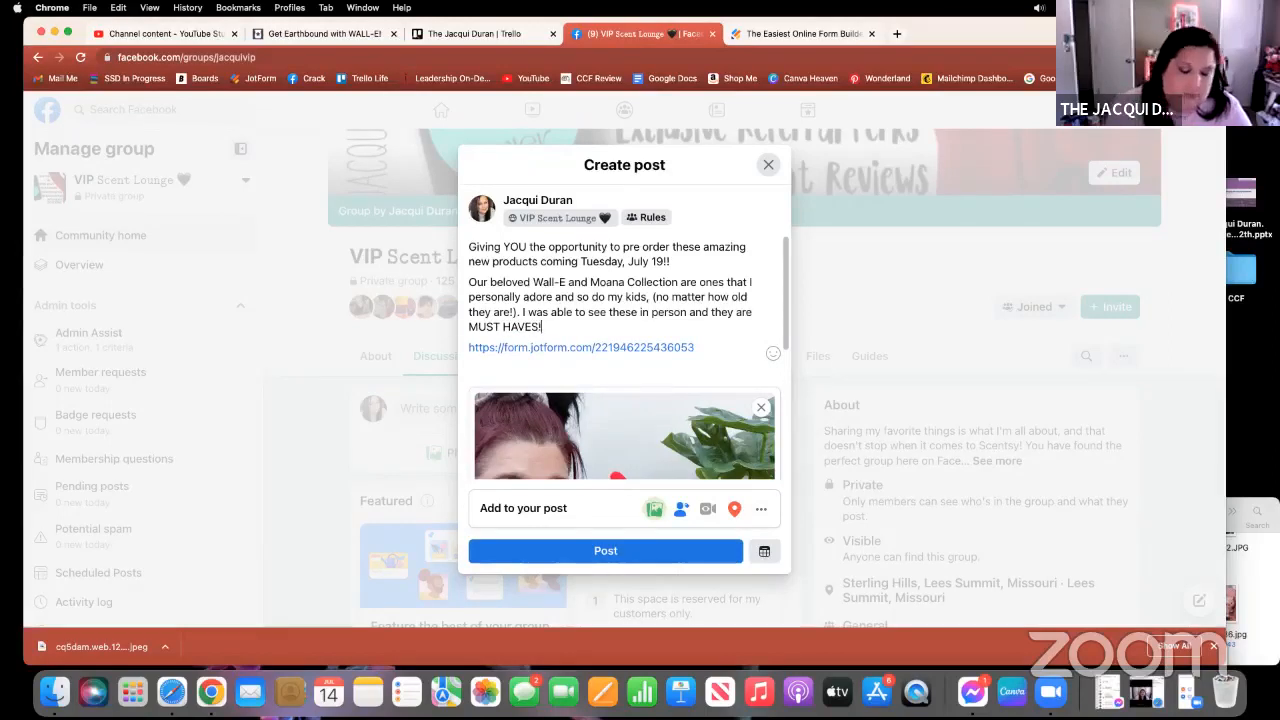
# Publish the pre-order post to the VIP Scent Lounge group and review its text, link and photos in the feed.
pyautogui.click(641, 553)
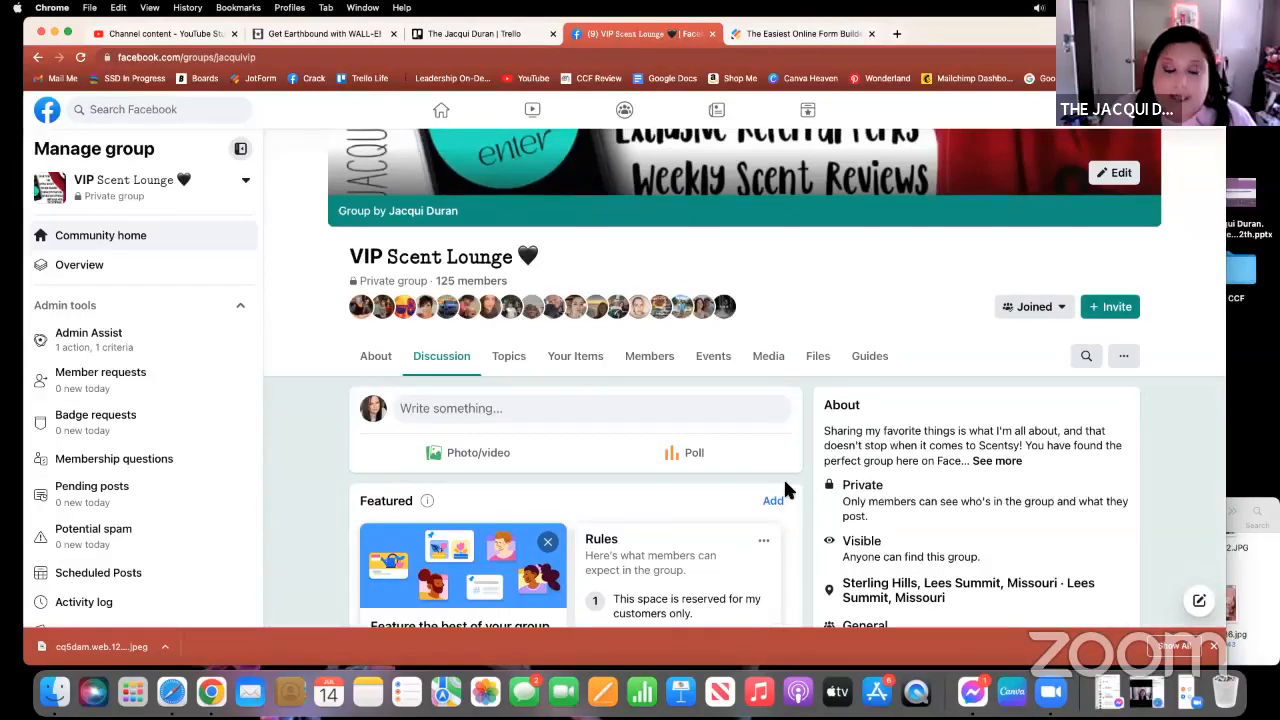
pyautogui.scroll(-10, 785, 490)
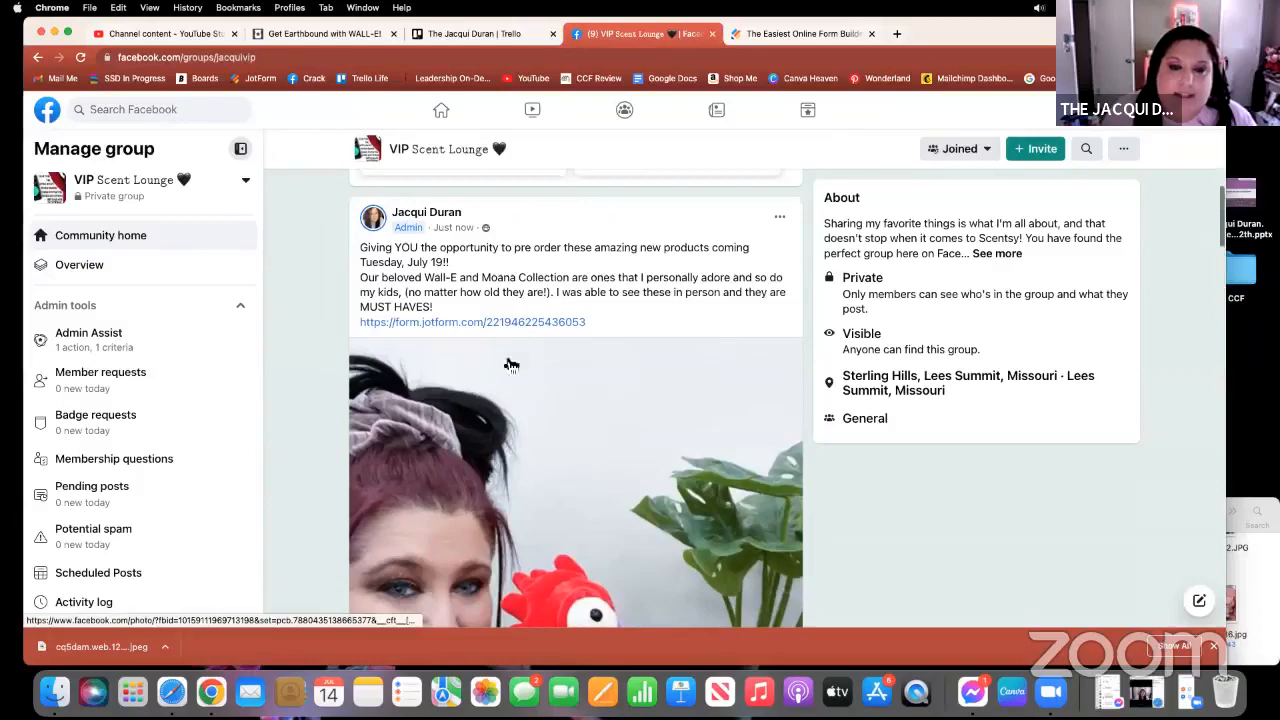
pyautogui.scroll(-5, 605, 362)
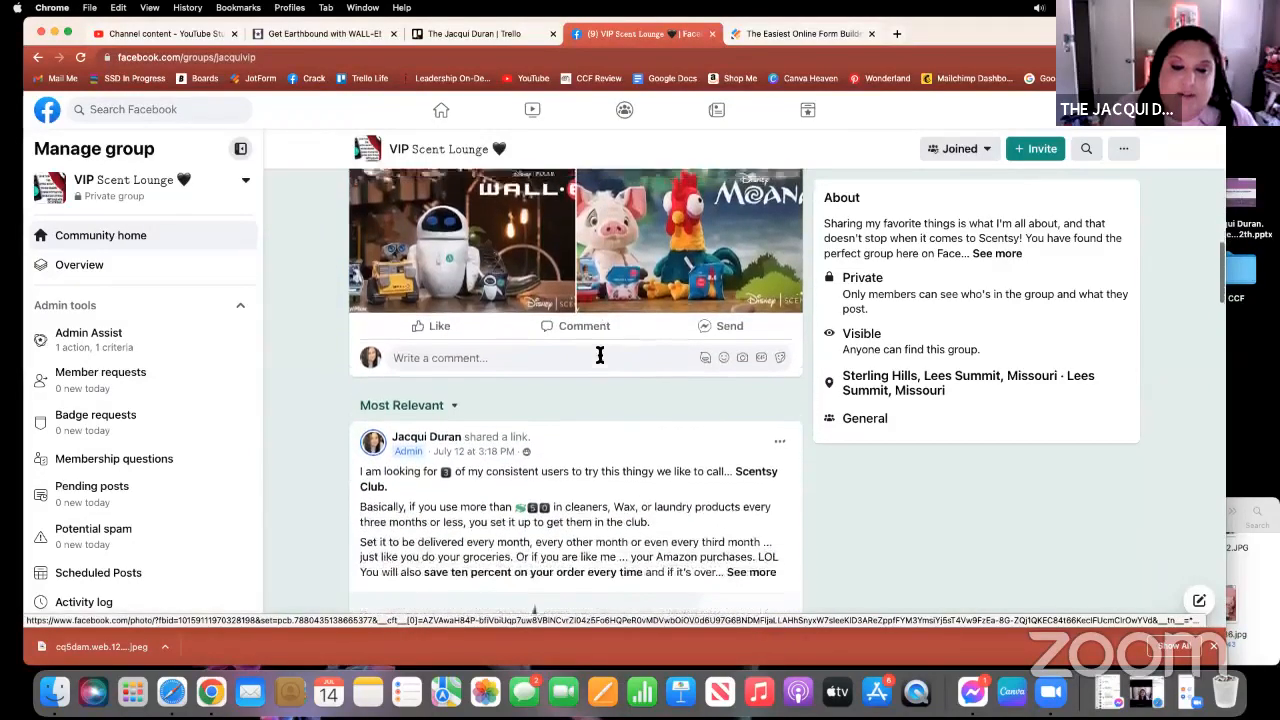
pyautogui.scroll(5, 600, 357)
pyautogui.scroll(5, 597, 347)
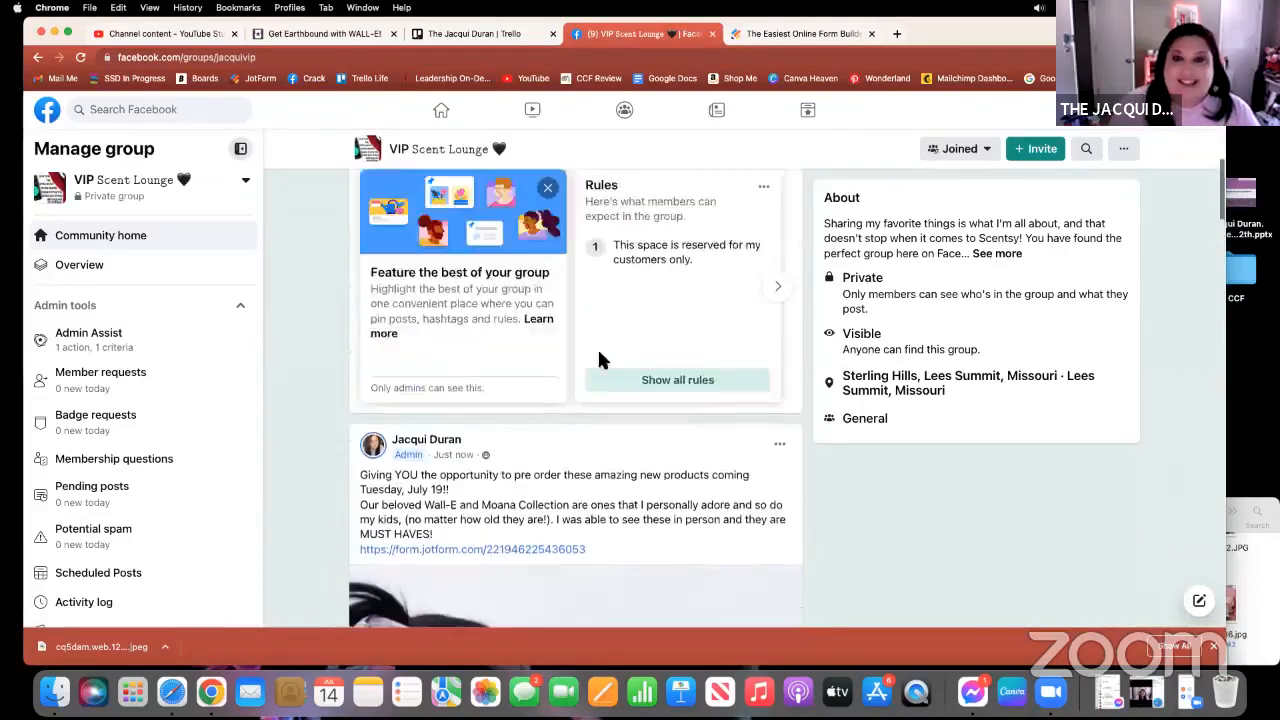
# Switch back to the Moana & Wall-E Pre Order form in Jotform.
pyautogui.click(770, 34)
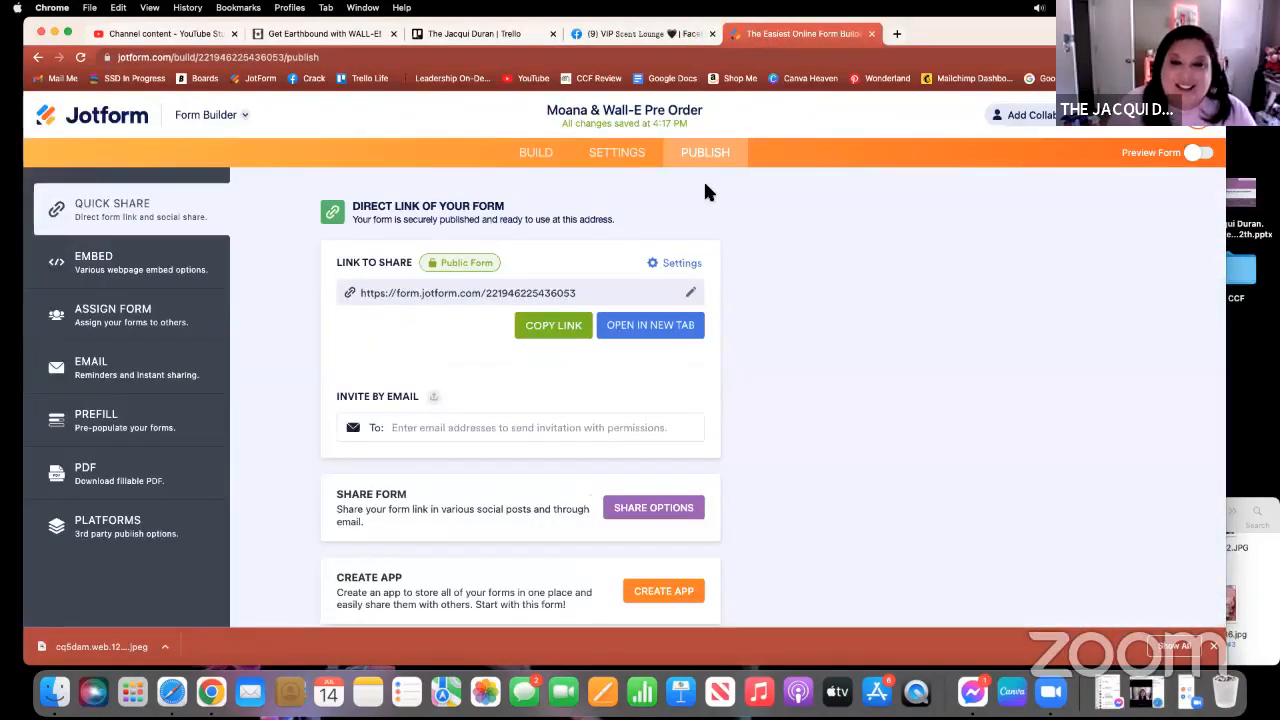